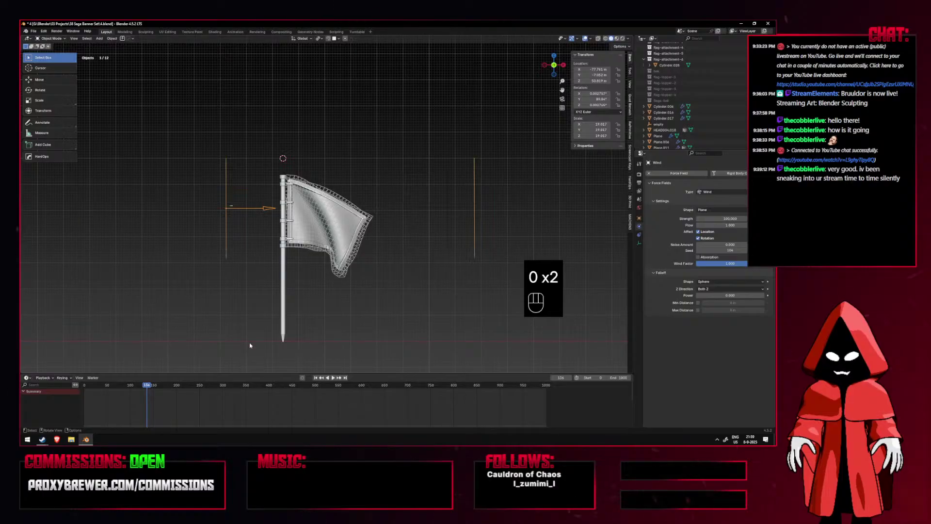
Replay the flag simulation from the first frame with overlays hidden and examine the cloth's movement up close.
click(315, 378)
key(shift+alt+z)
key(space)
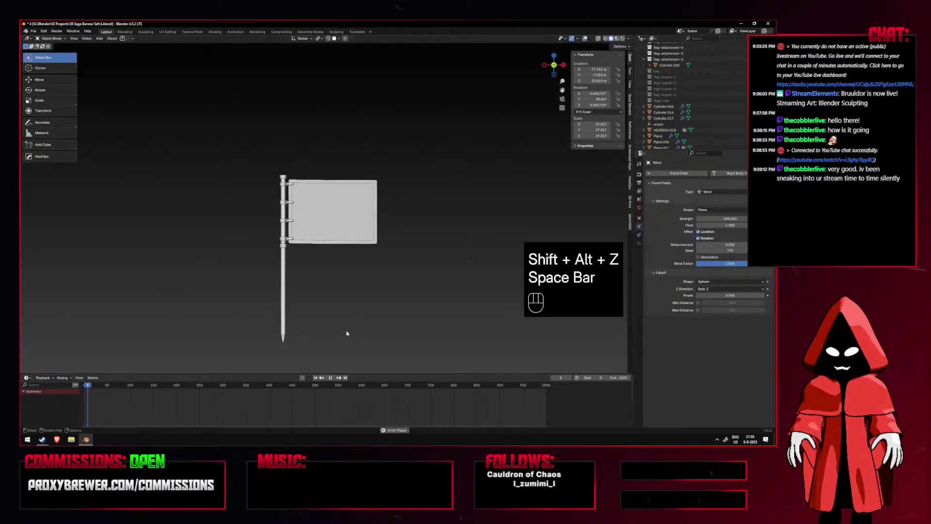
middle_drag(363, 314, 362, 335)
scroll(362, 334, up, 4)
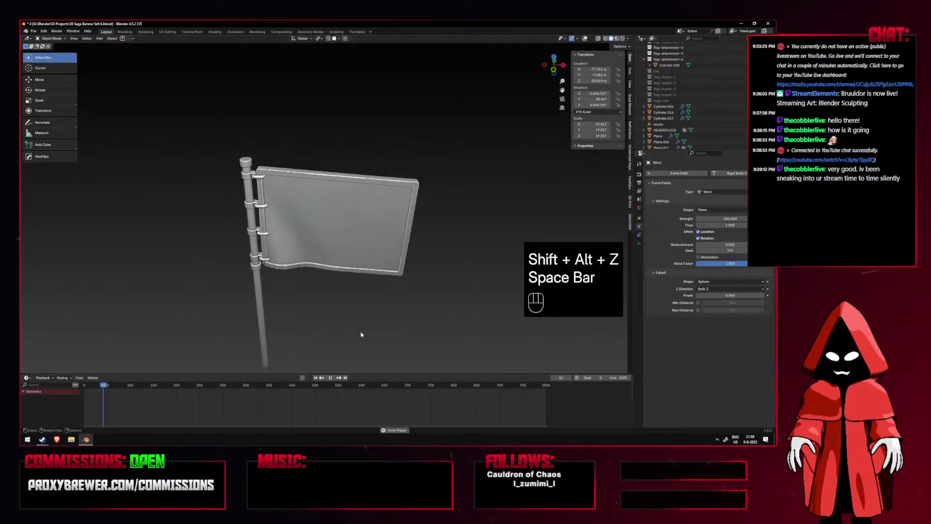
Turn off Cavity in the viewport shading options and stop the playback.
click(628, 38)
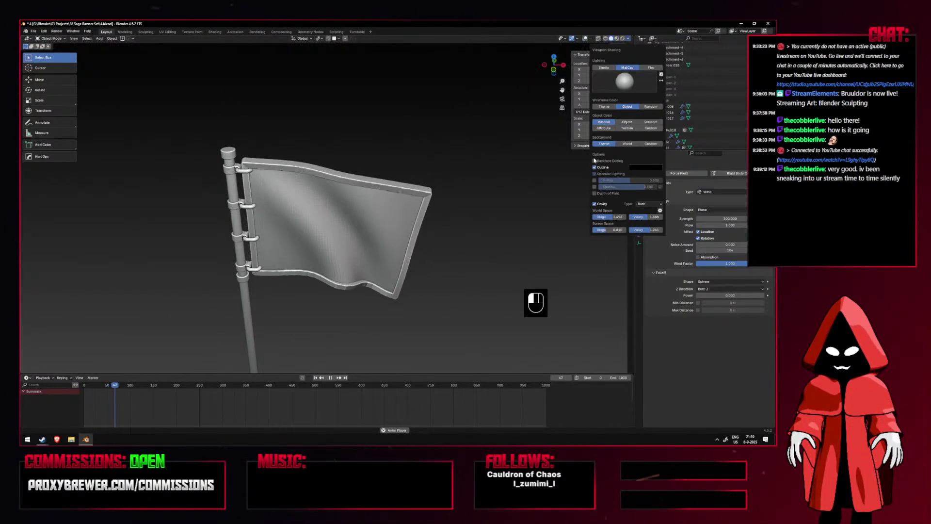
click(595, 204)
key(space)
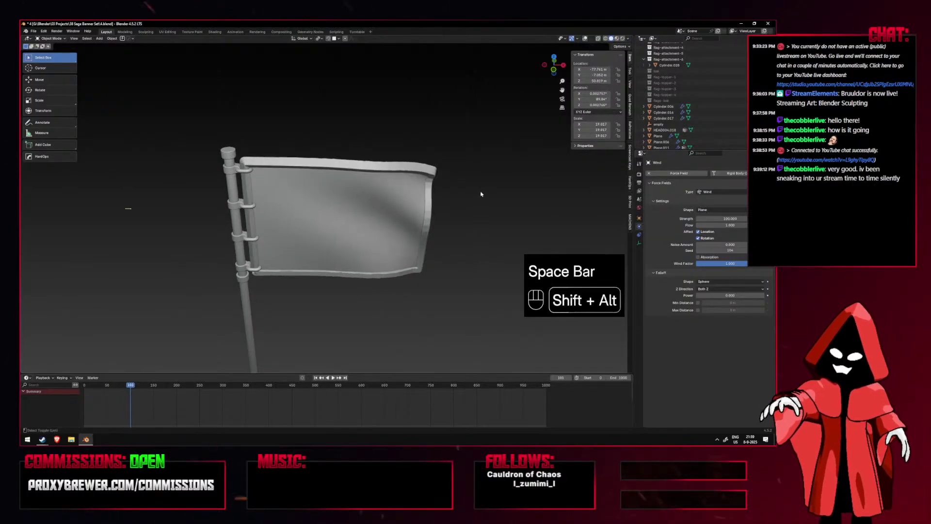
Show the overlays, remove the MeshDeform modifier from the flag's border mesh, and hide the border.
key(shift+alt+z)
click(367, 171)
click(639, 227)
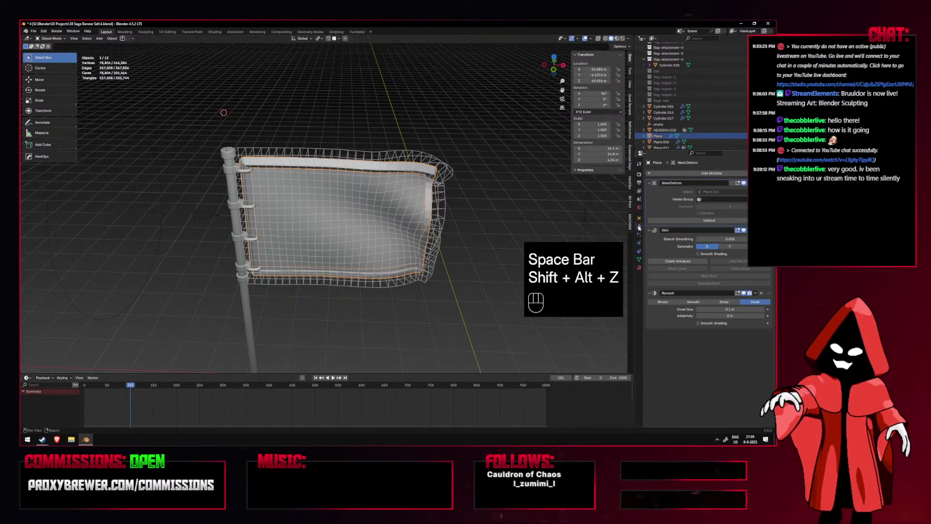
click(730, 219)
click(762, 182)
key(h)
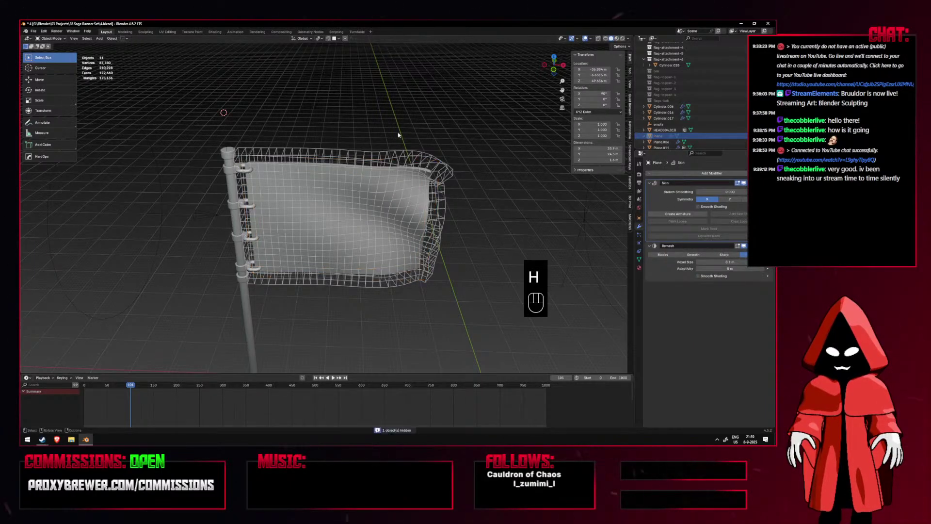
Play the simulation with overlays hidden and examine how the borderless flag waves from the front and at an angle.
key(KP_1)
key(shift+alt+z)
key(space)
scroll(393, 127, down, 3)
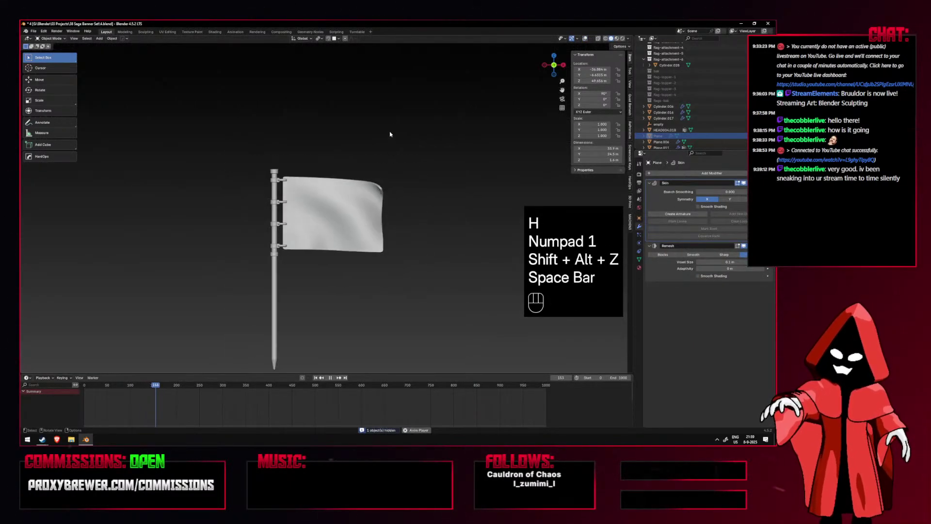
middle_drag(390, 132, 368, 179)
key(KP_1)
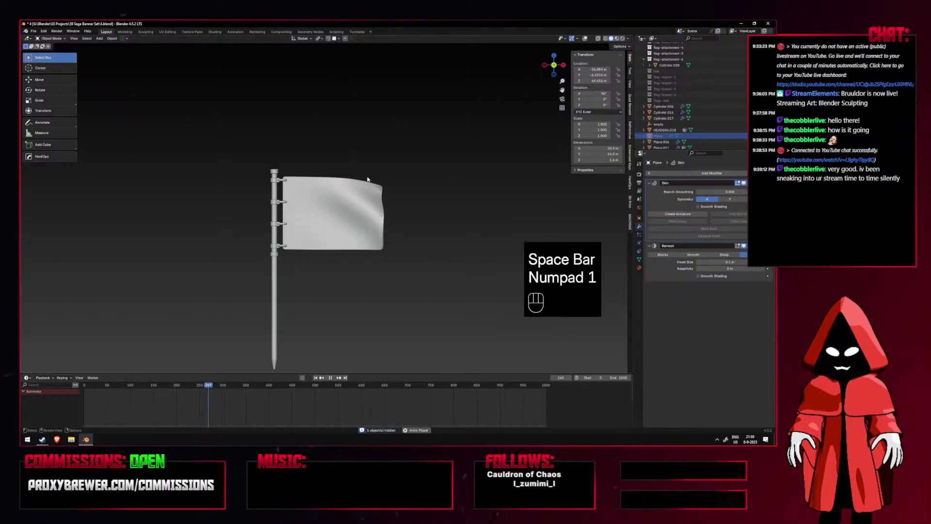
middle_drag(368, 179, 318, 211)
key(KP_1)
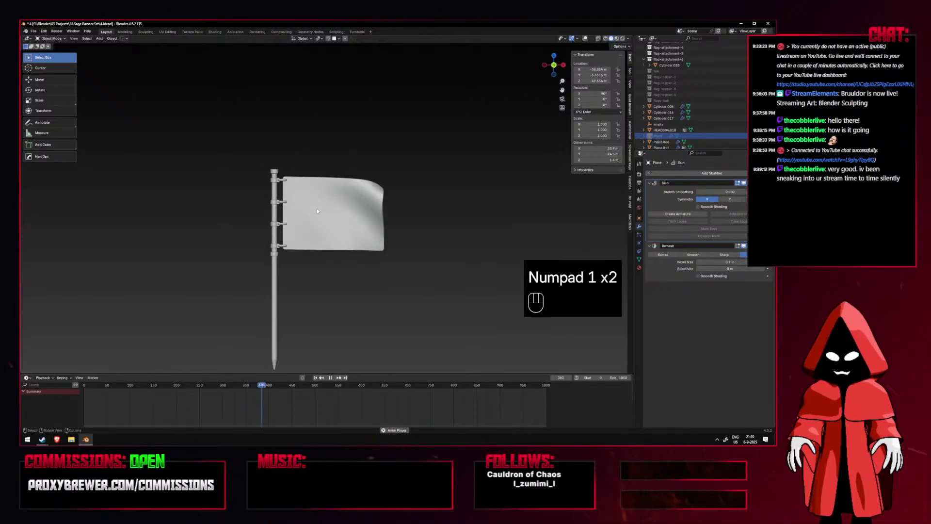
key(space)
Show the overlays and move the turbulence force field beyond the flag's free end, to about X 6.9 m.
key(KP_7)
key(shift+alt+z)
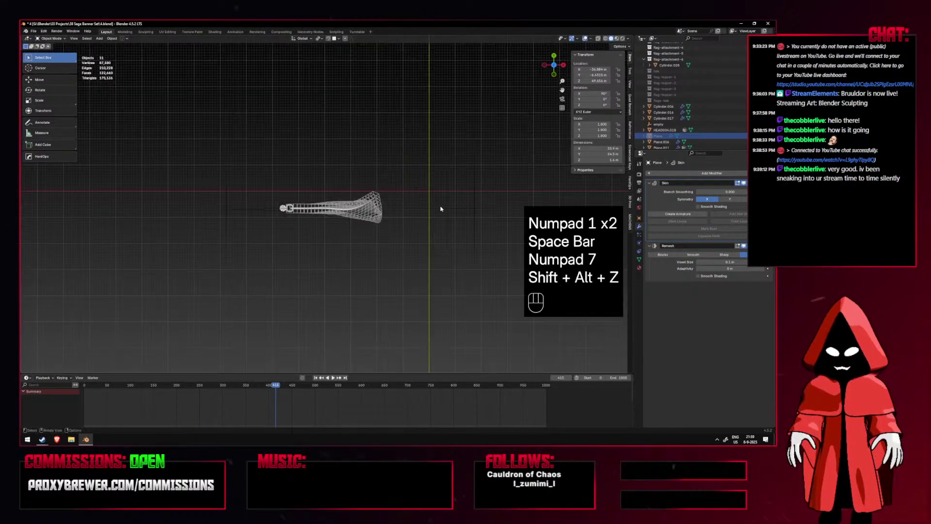
click(437, 207)
key(g)
click(465, 197)
key(KP_1)
click(475, 196)
key(g)
right_click(463, 154)
click(425, 203)
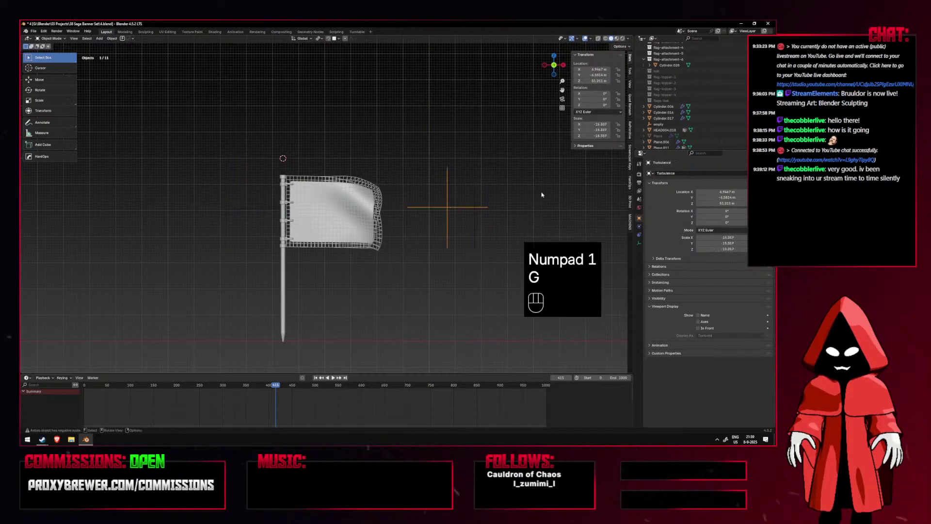
Reposition the turbulence force field to about X 4.8 m and Z 50.1 m, and display its physics settings.
click(640, 242)
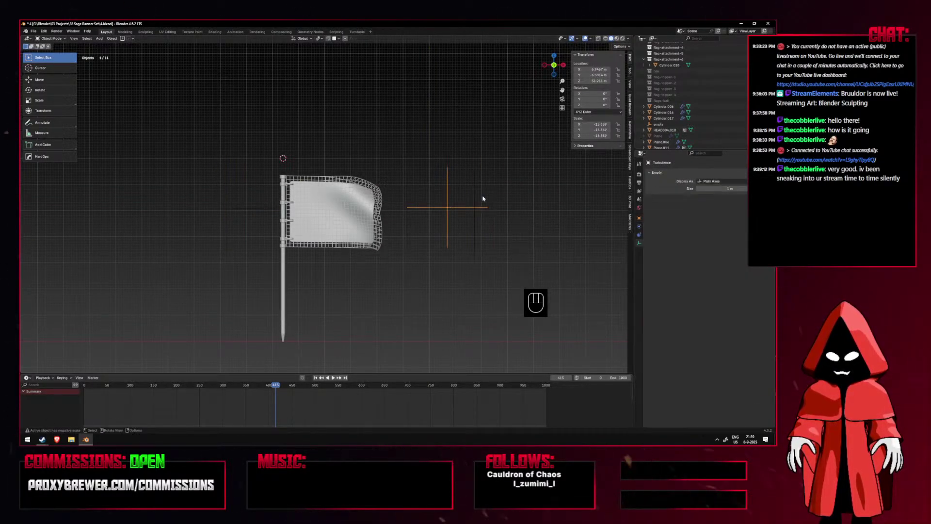
shift+middle_drag(465, 193, 442, 190)
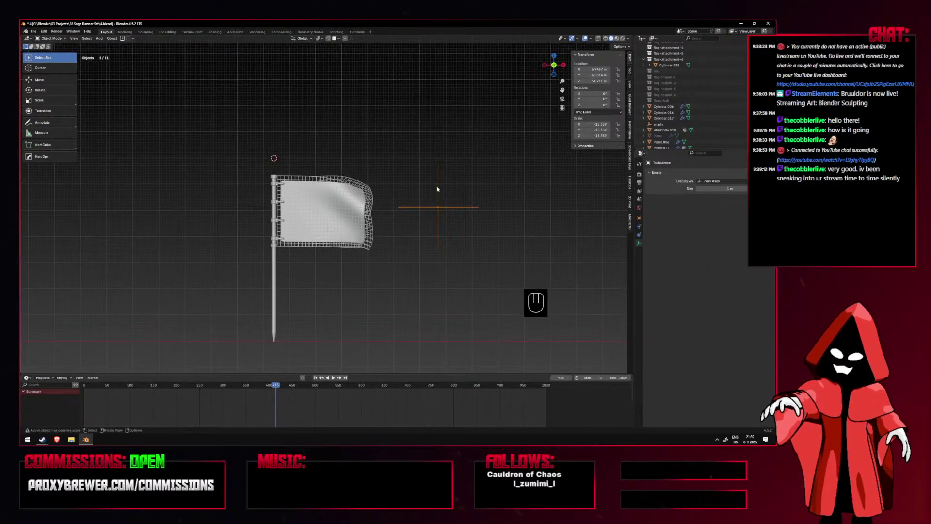
key(g)
click(417, 193)
key(g)
click(569, 202)
click(522, 208)
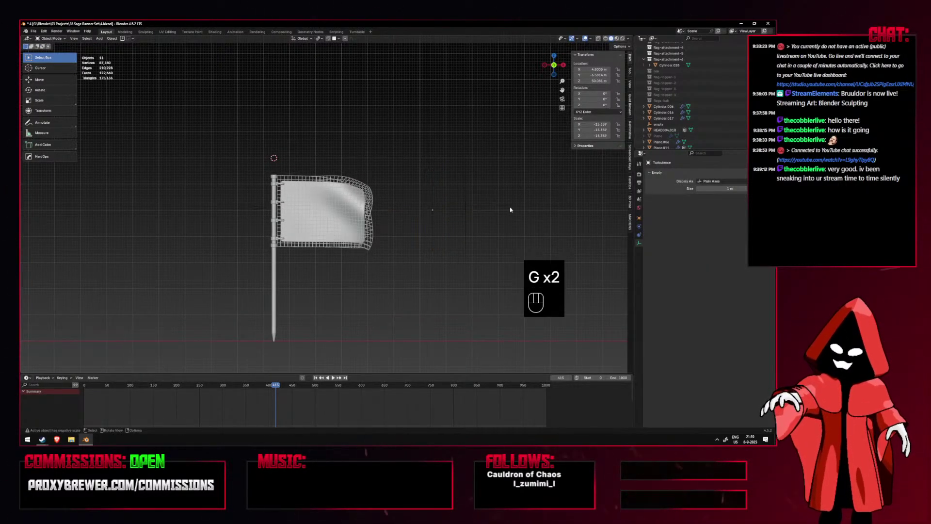
click(640, 227)
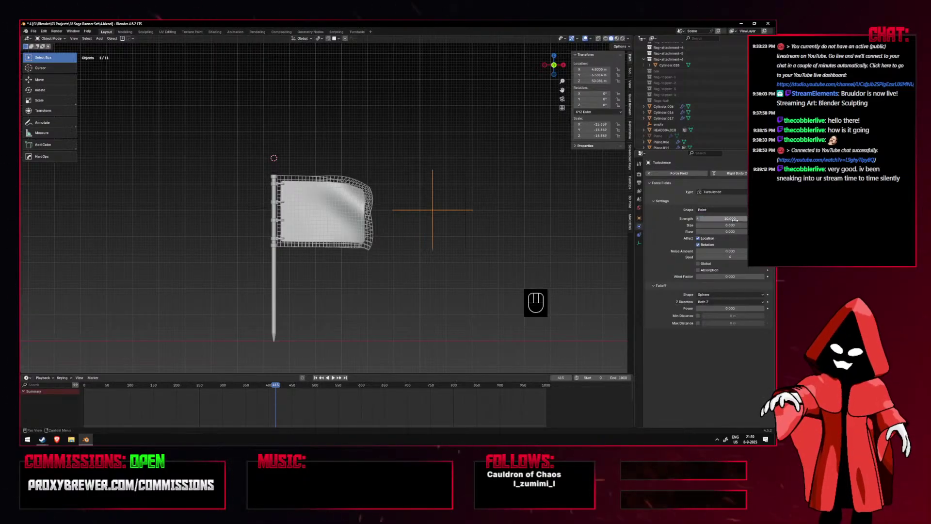
Play the simulation and examine the flag's motion from the front and from above relative to the turbulence field.
key(KP_7)
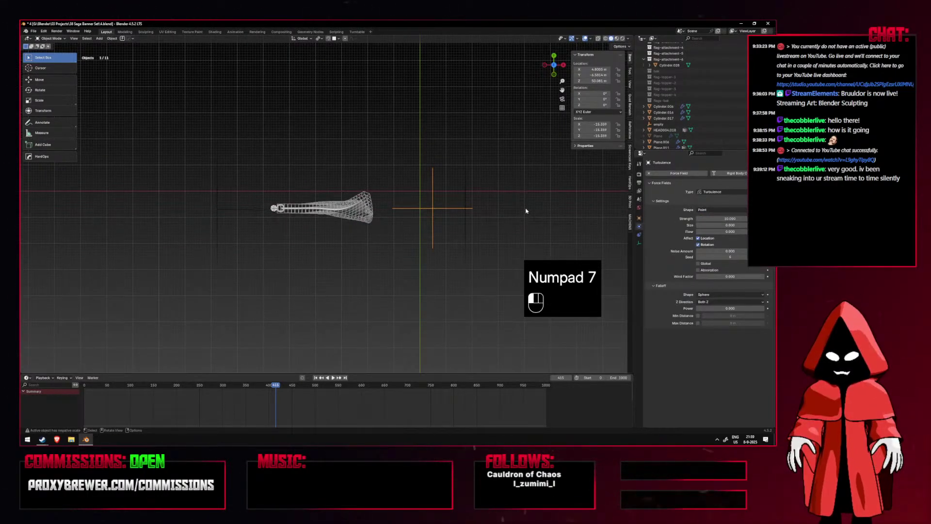
key(KP_1)
key(shift+alt+z)
key(space)
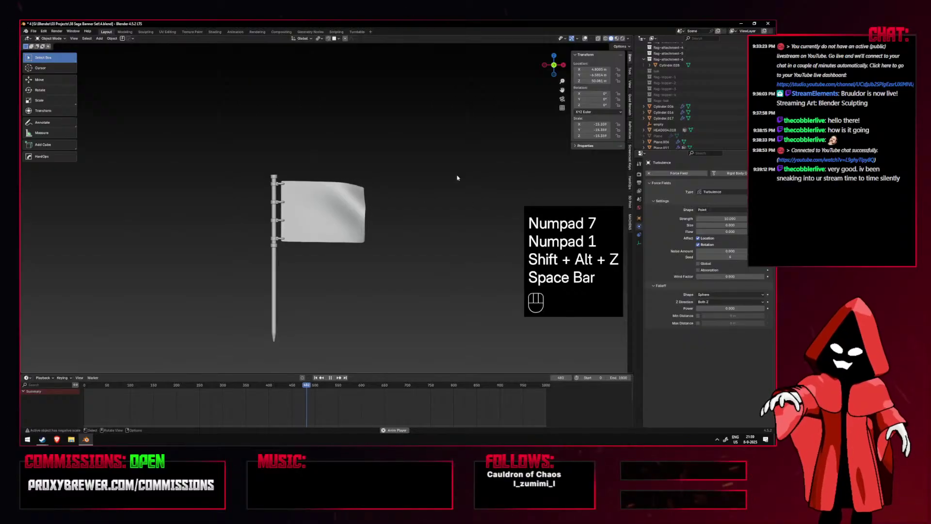
key(KP_7)
key(shift+alt+z)
key(KP_1)
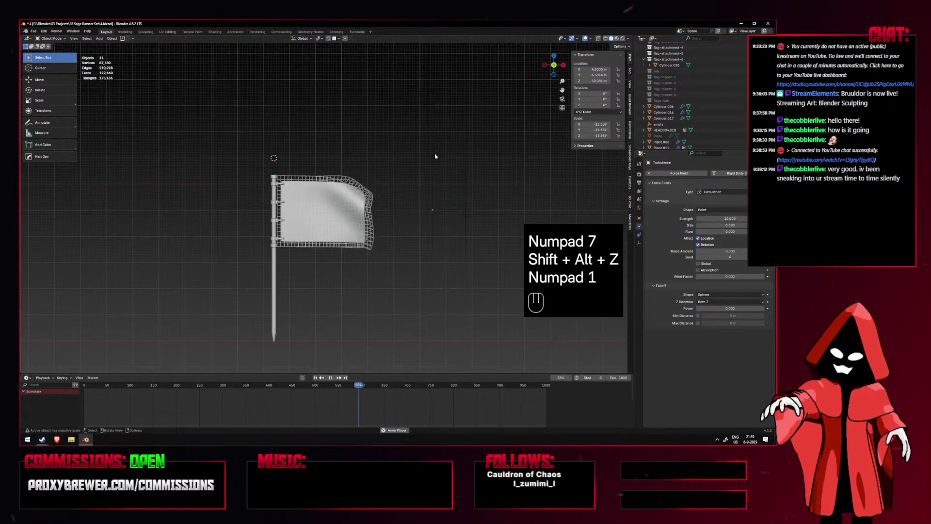
key(space)
Raise the turbulence field's strength to about 13.2 and scale its empty up by about 2.48.
click(432, 214)
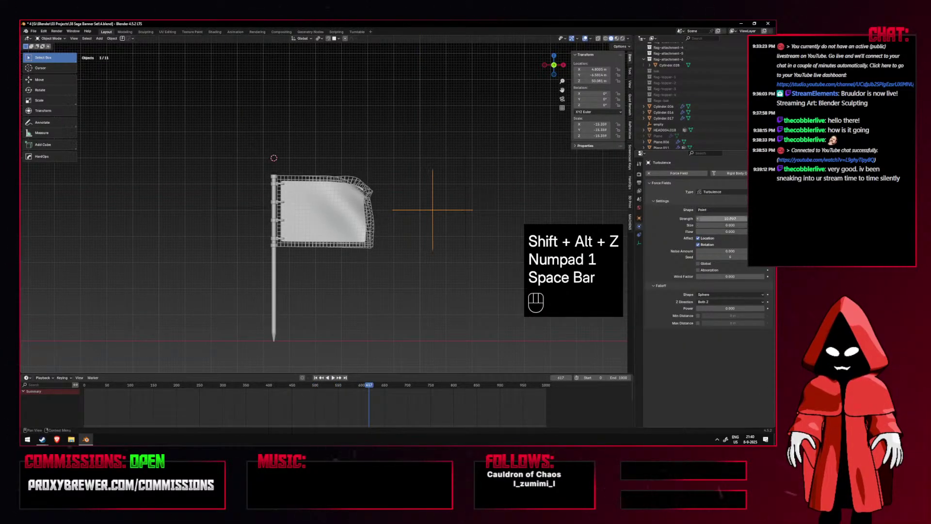
drag(731, 218, 747, 219)
key(s)
click(471, 195)
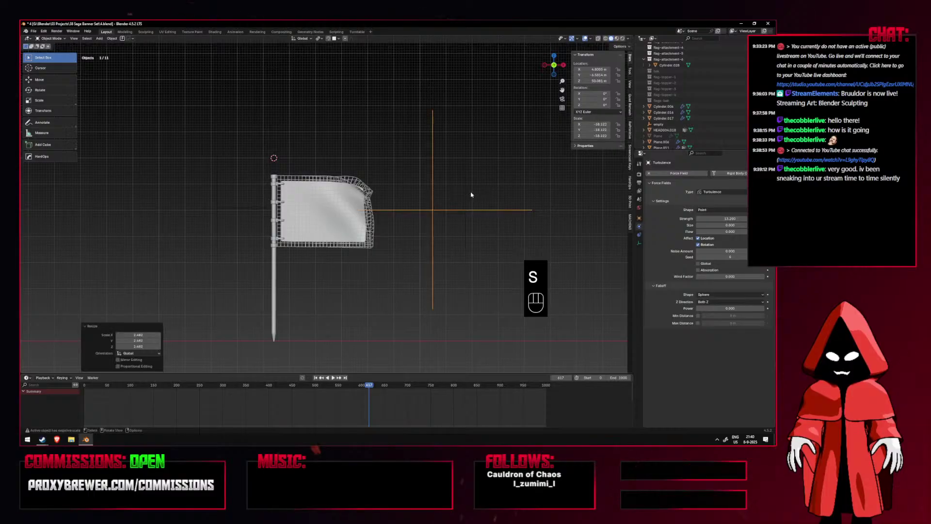
key(shift+alt+z)
key(g)
key(g)
key(s)
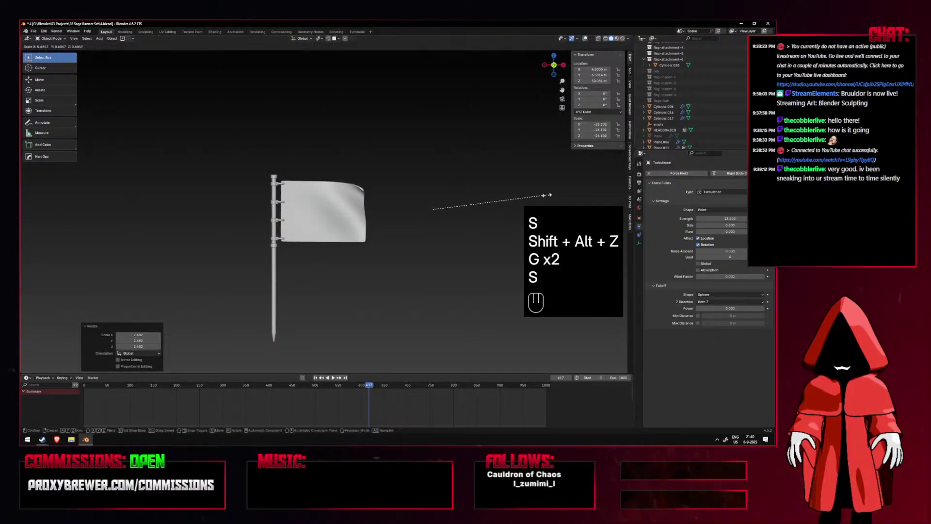
right_click(547, 195)
key(shift+alt+z)
key(s)
right_click(501, 202)
Scale the turbulence empty down and set the force field's size to 10.
key(s)
click(477, 198)
drag(717, 225, 738, 225)
Play the simulation while moving the turbulence field around the flag, placing it beyond the flag's free end.
key(space)
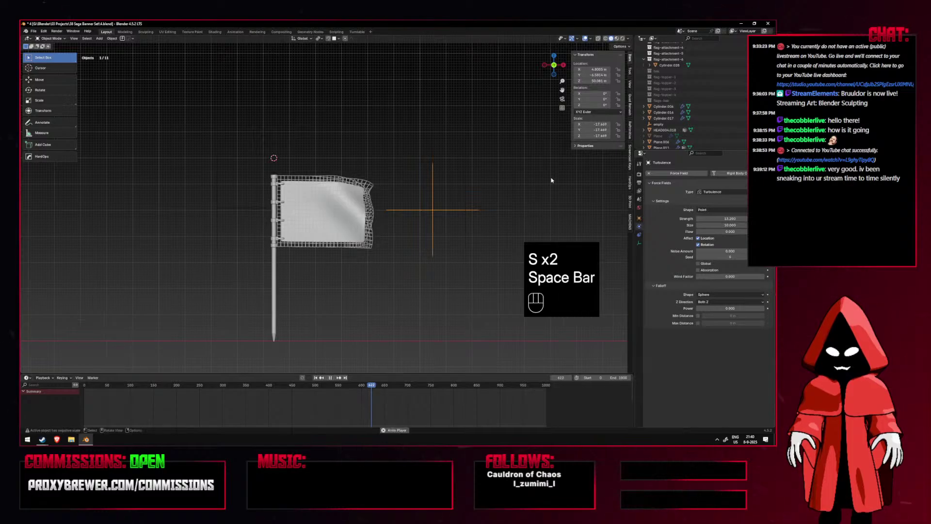
key(shift+alt+z)
key(g)
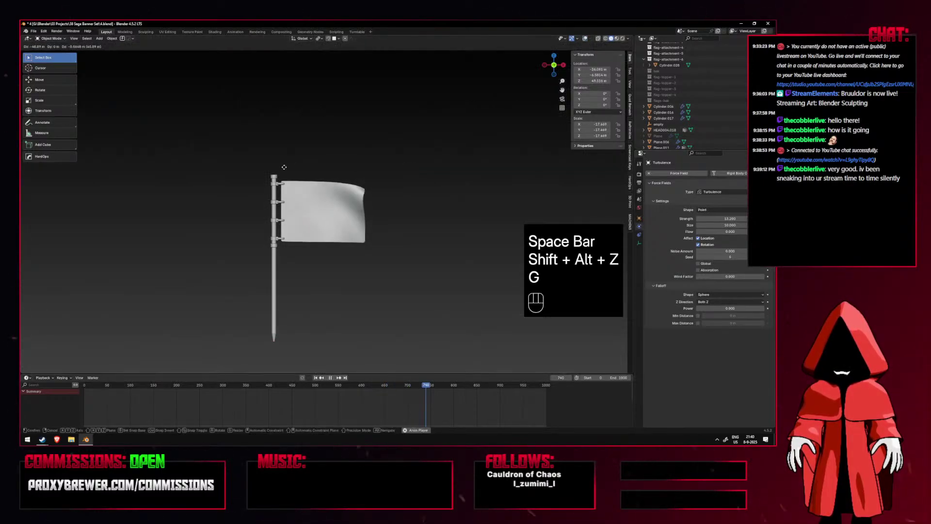
key(shift+alt+z)
key(g)
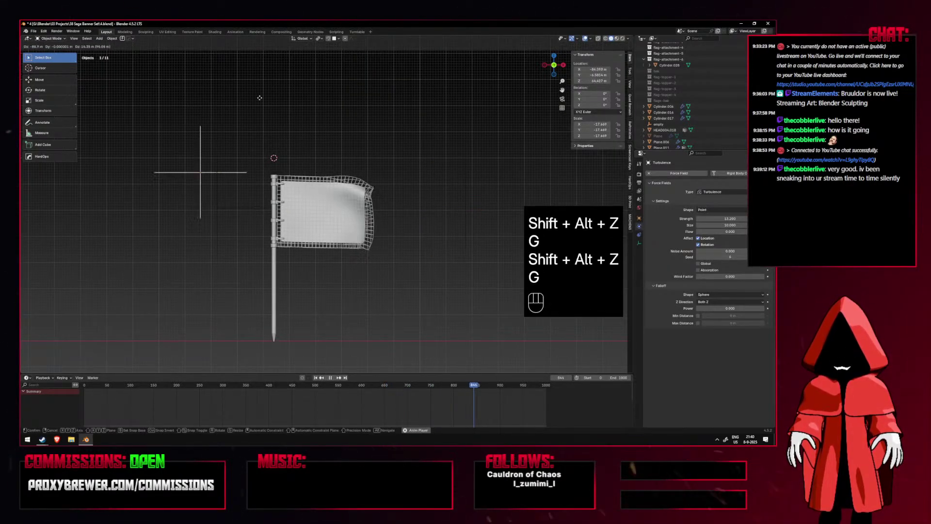
click(489, 135)
Try rotating the turbulence field freely during playback and undo the rotation.
key(r)
key(r)
click(497, 250)
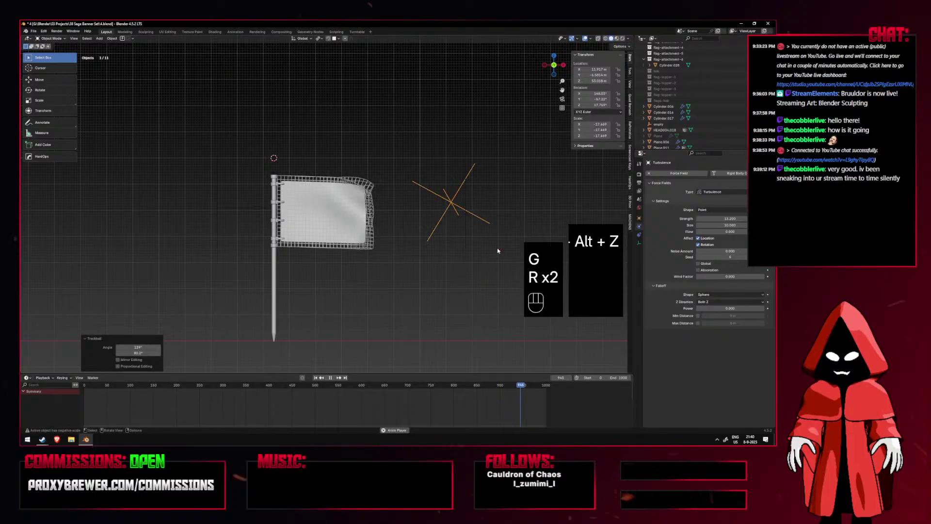
key(ctrl+z)
key(KP_1)
key(shift+alt+z)
key(r)
key(r)
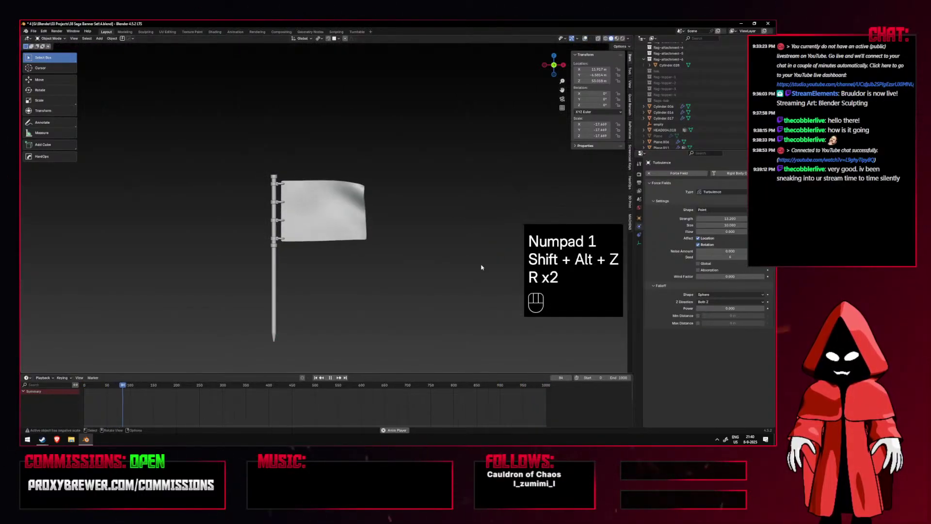
Try another free rotation of the turbulence field, examine the flag's motion, then undo it and stop the playback.
key(shift+alt+z)
key(r)
key(r)
click(503, 257)
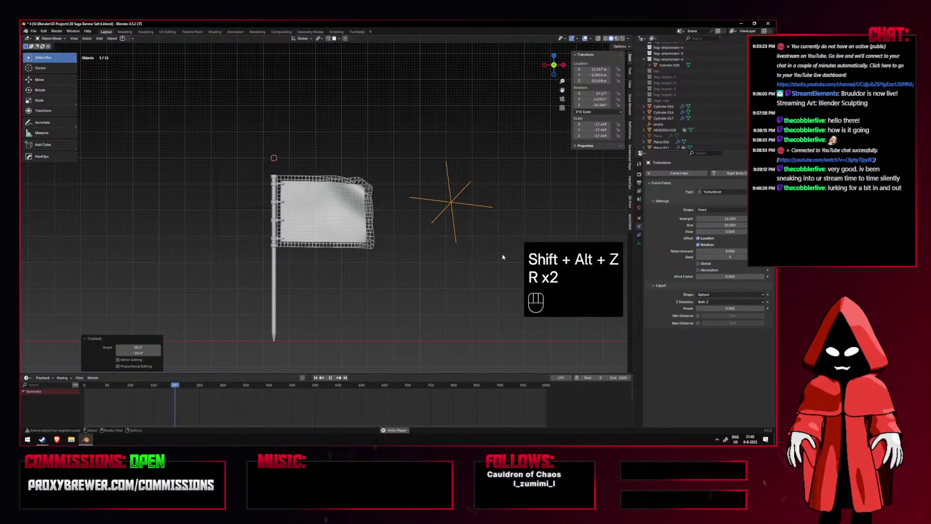
key(shift+alt+z)
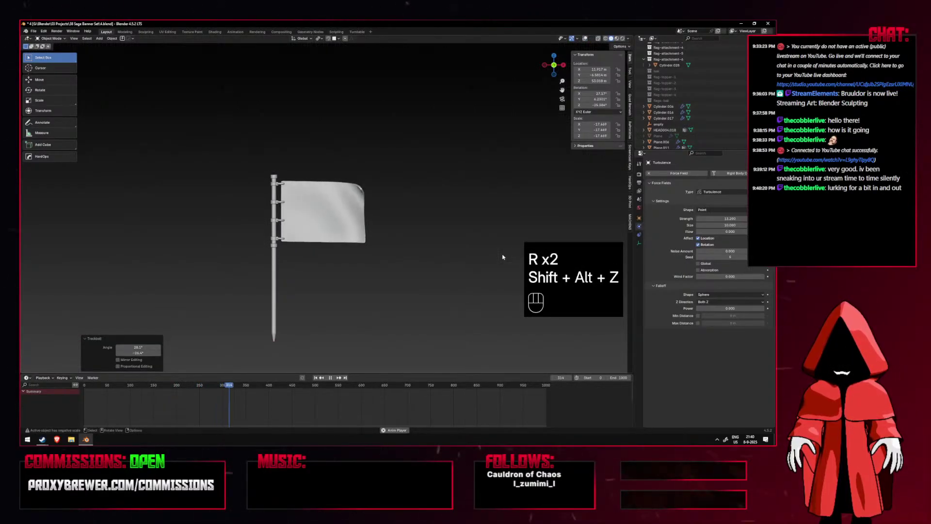
middle_drag(432, 233, 362, 229)
key(KP_1)
key(shift+alt+z)
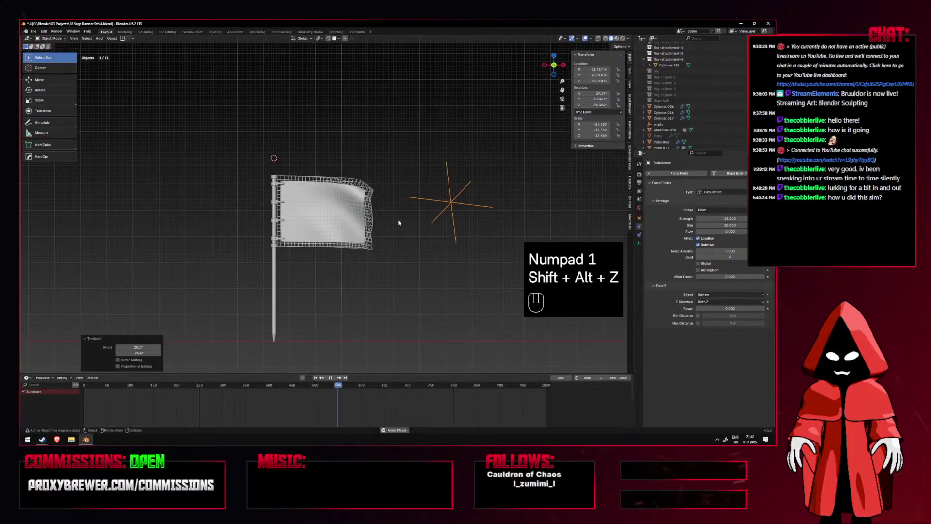
key(ctrl+z)
key(space)
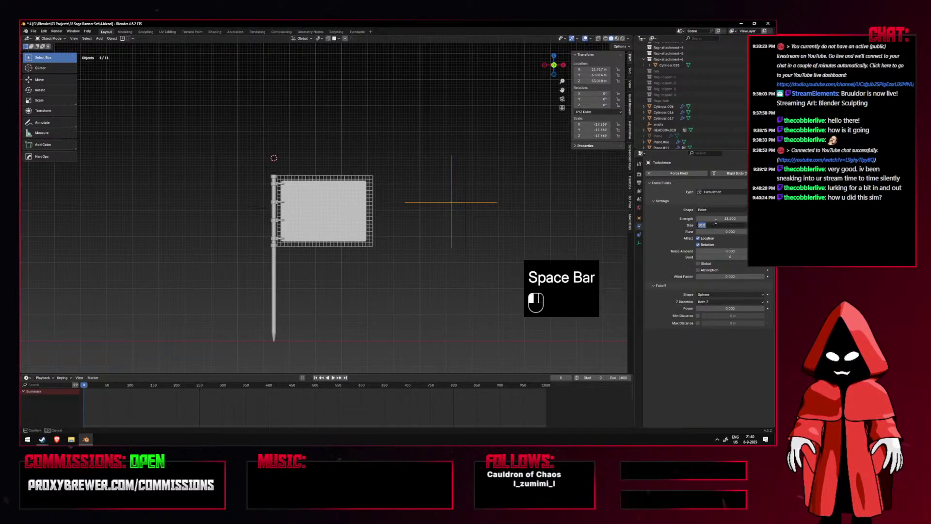
Set the turbulence force field's strength to 100.
text(1000)
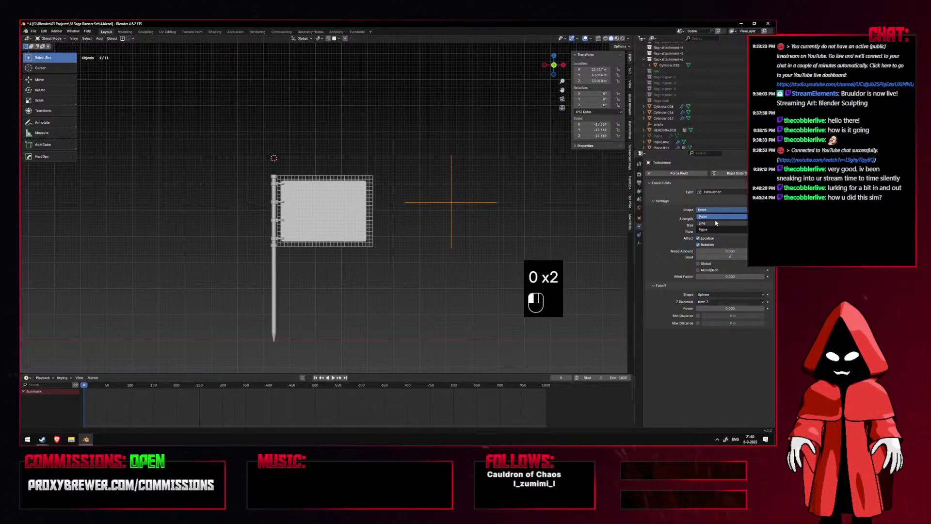
click(461, 158)
key(shift+alt+z)
key(shift+alt+z)
key(shift+alt+z)
key(shift+alt+z)
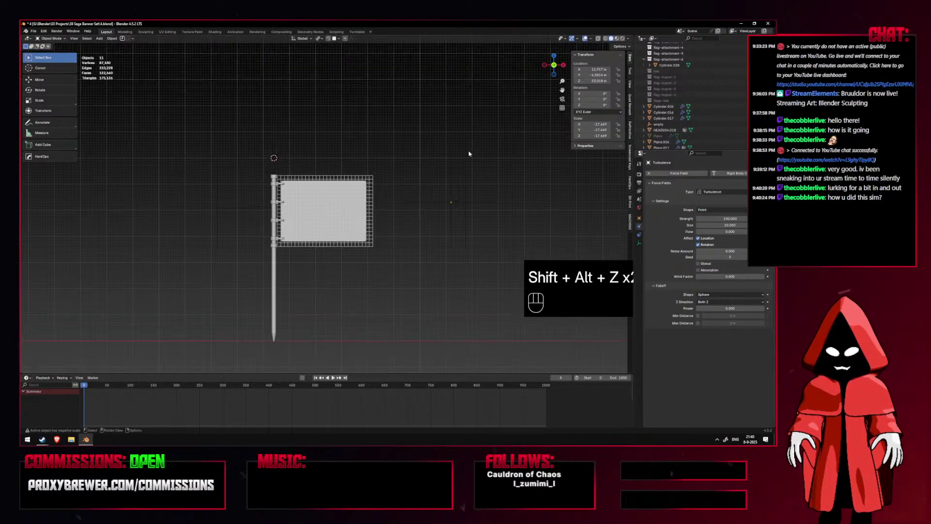
Play the simulation with overlays hidden, examine the flag under the stronger turbulence, and stop the playback.
key(space)
key(shift+alt+z)
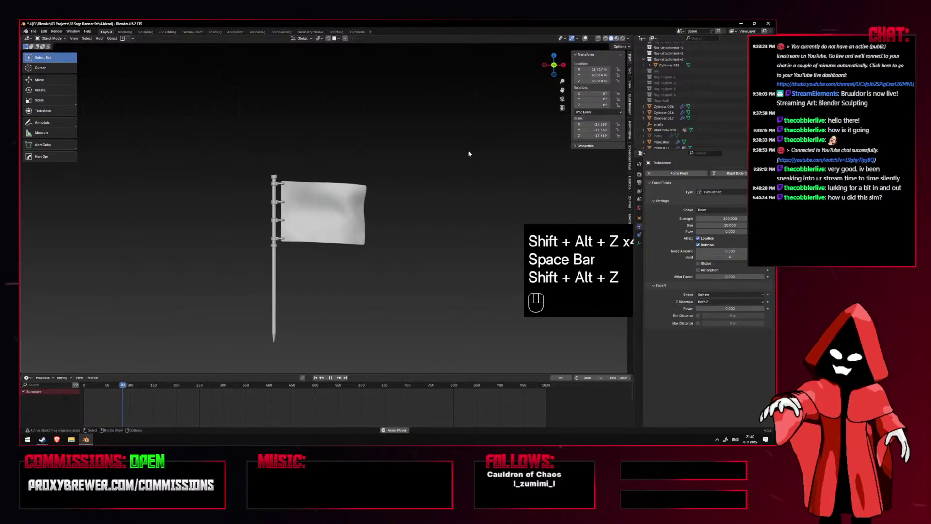
middle_drag(412, 171, 376, 185)
key(KP_1)
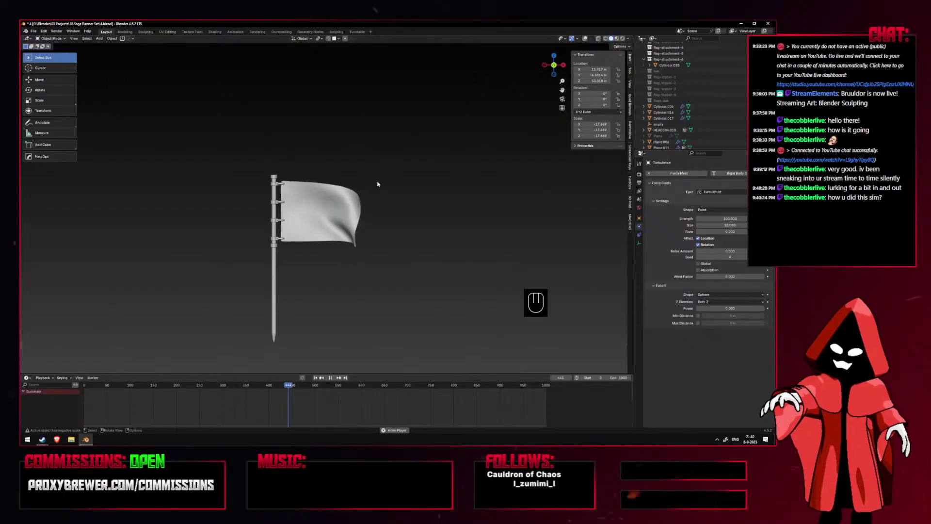
key(space)
Set the turbulence field's strength to 50, play the simulation to examine the flag's waving, and stop the playback.
text(0)
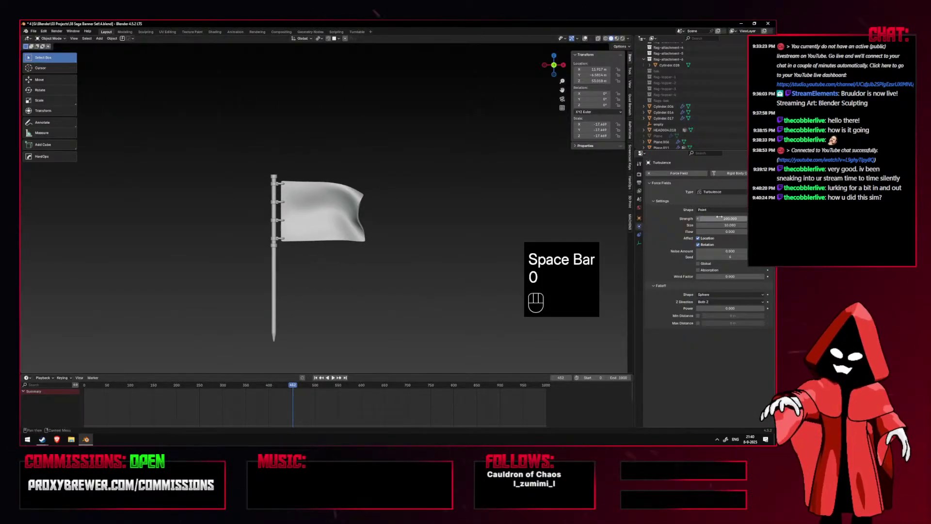
key(space)
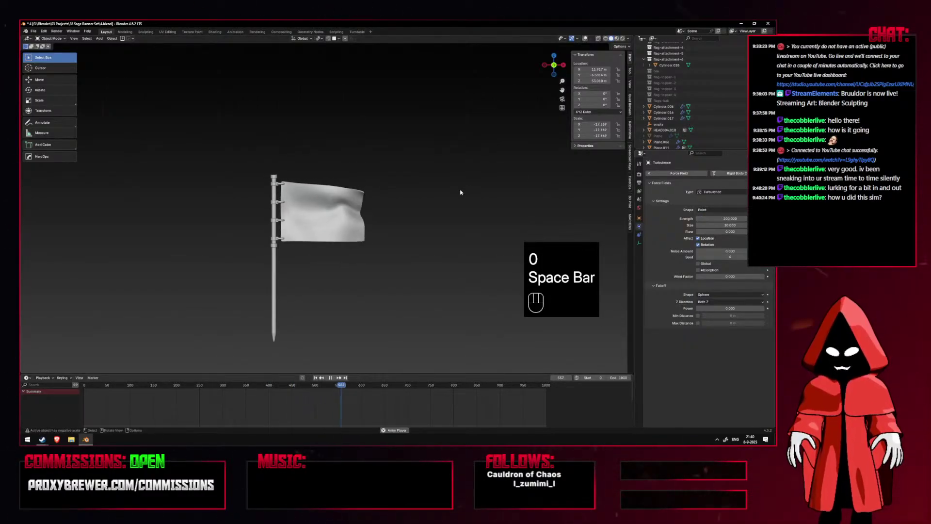
key(space)
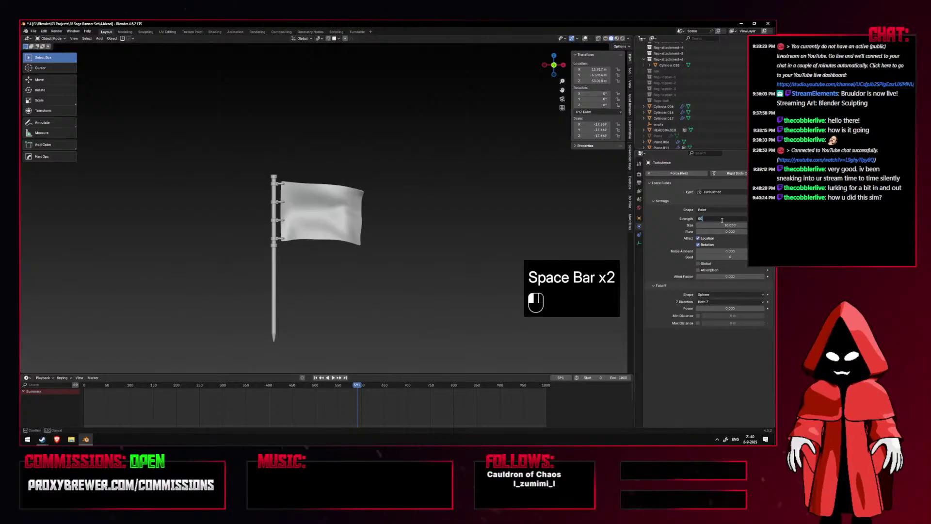
key(space)
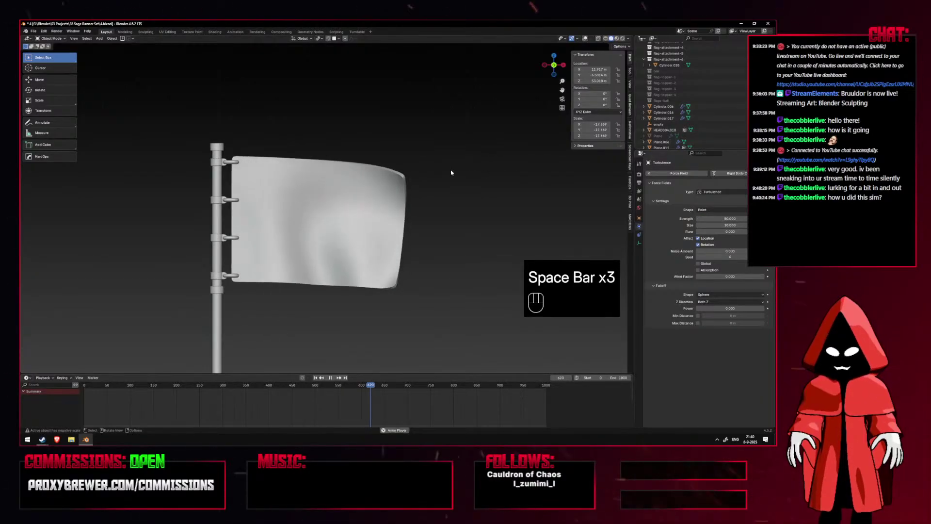
mouse_move(449, 175)
middle_down()
mouse_move(420, 184)
mouse_move(443, 177)
middle_up()
key(KP_1)
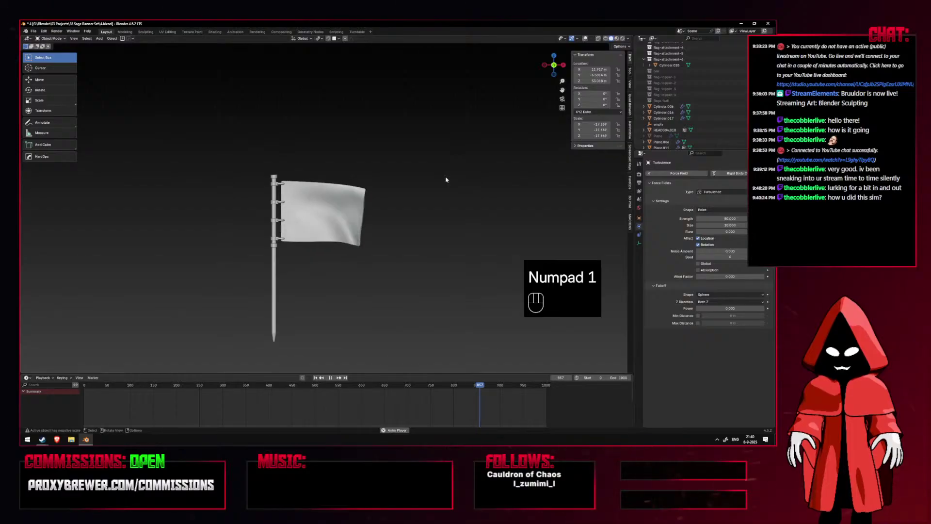
key(space)
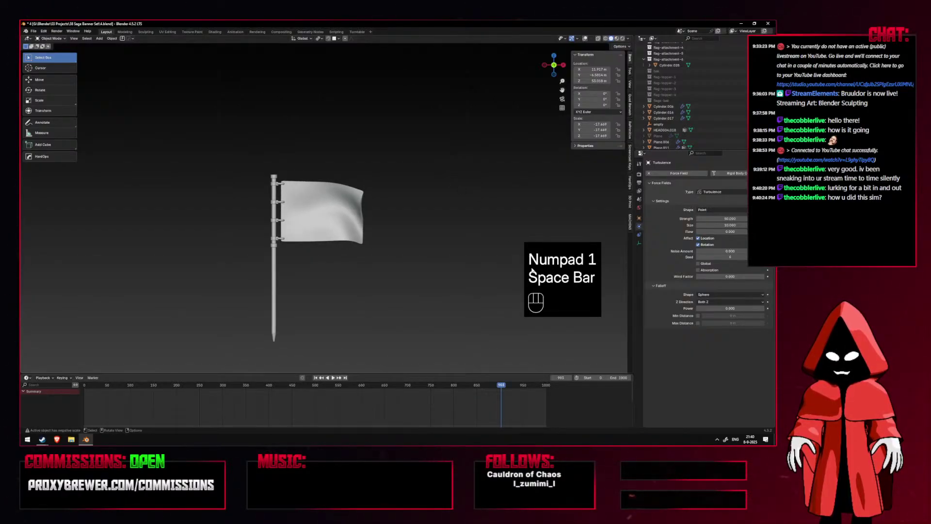
Show the viewport overlays and select the wireframe cloth cage surrounding the flag, undoing the scrub to an earlier frame.
click(296, 211)
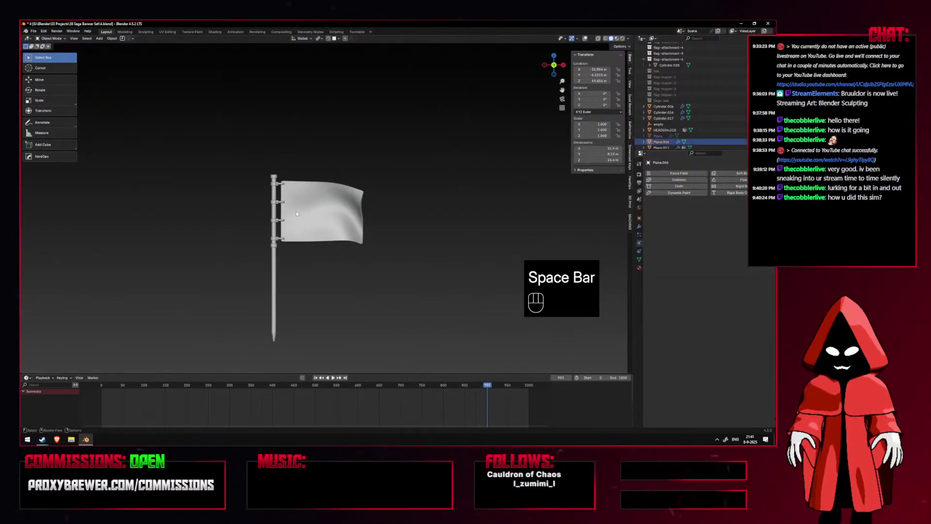
click(585, 38)
scroll(340, 194, up, 3)
click(368, 171)
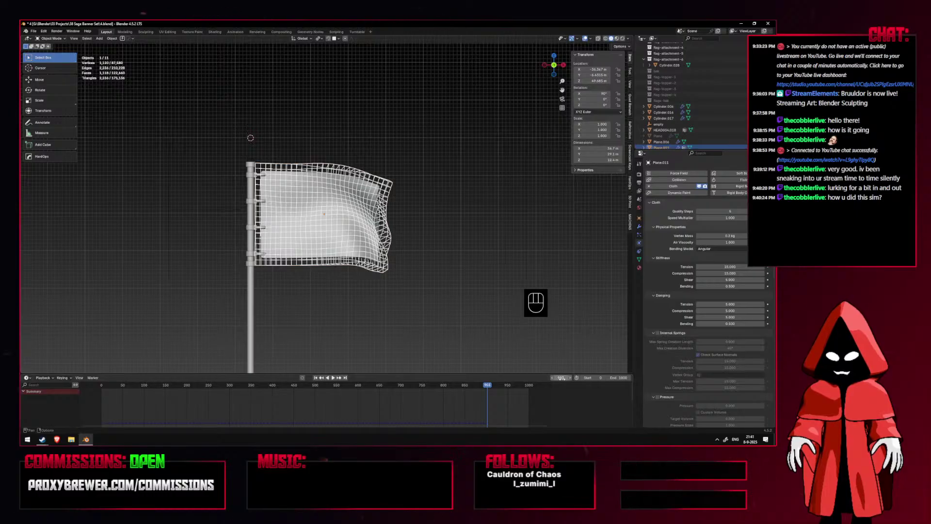
drag(486, 386, 449, 387)
key(ctrl+z)
Set the end frame of the cage's cloth cache to 1000 and bake the simulation.
scroll(712, 267, down, 8)
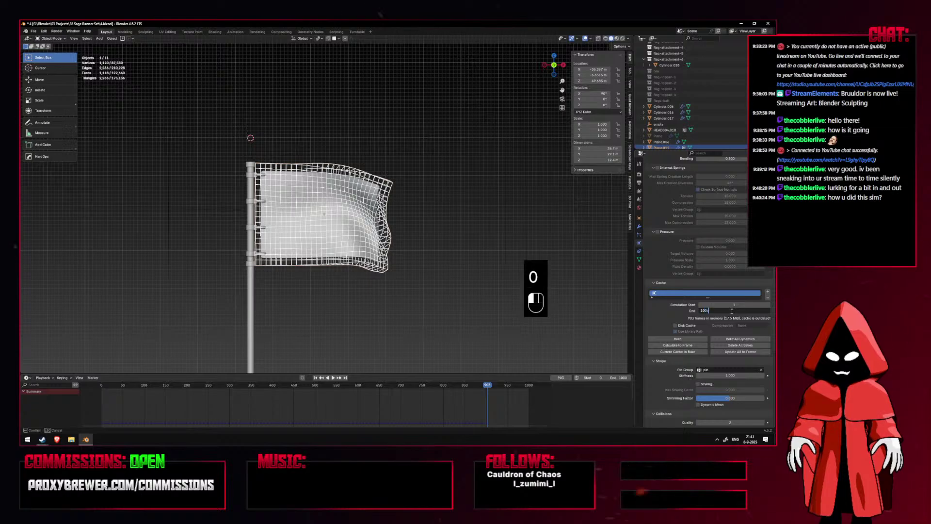
key(BackSpace)
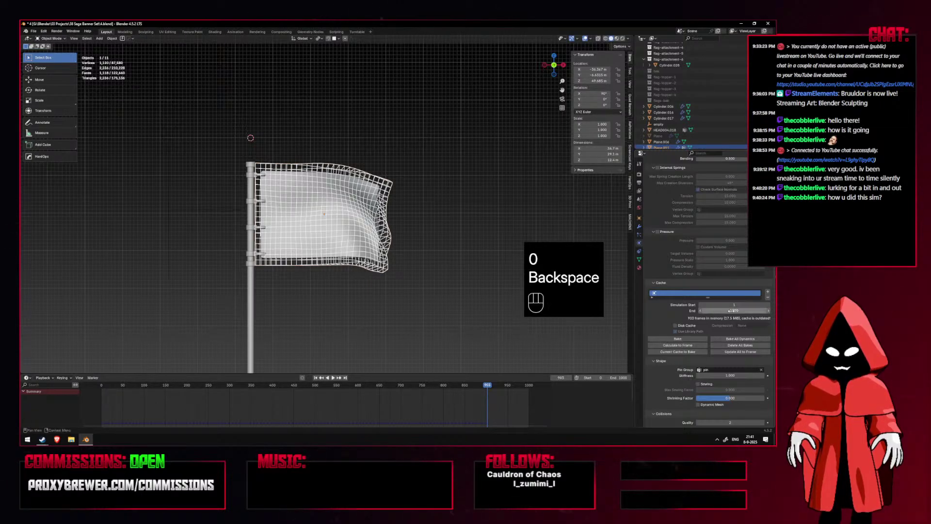
click(691, 339)
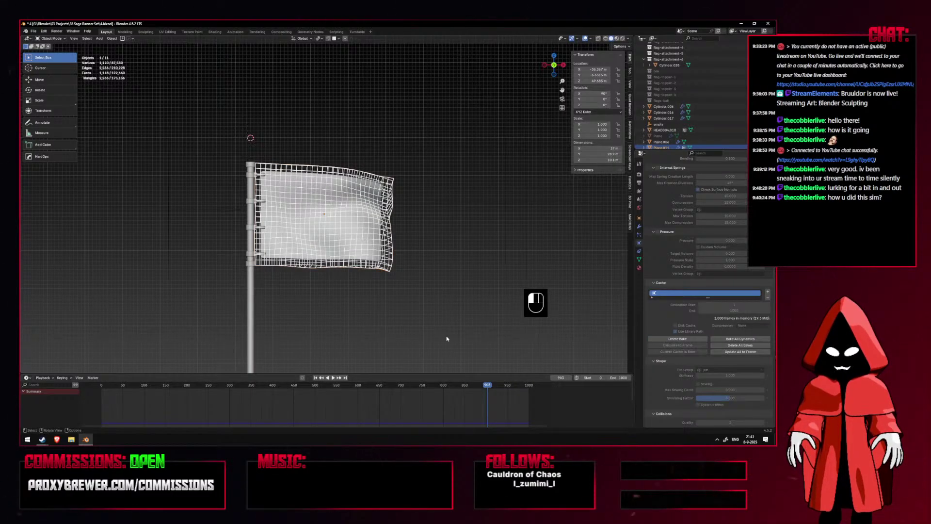
Scrub the baked animation between about frames 825 and 842, switching overlays and X-ray to compare the flag with its cage.
drag(484, 388, 454, 387)
key(shift+alt+z)
key(shift+alt+z)
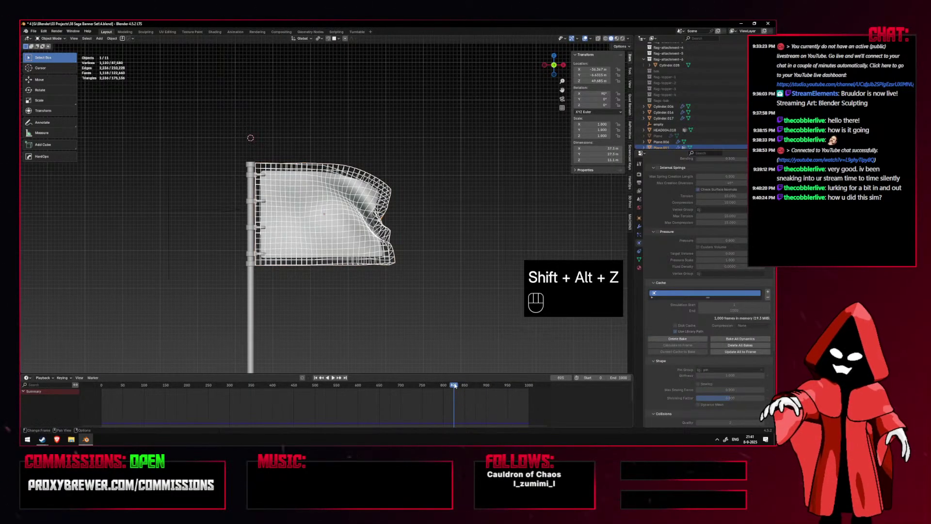
key(alt+z)
key(shift+alt+z)
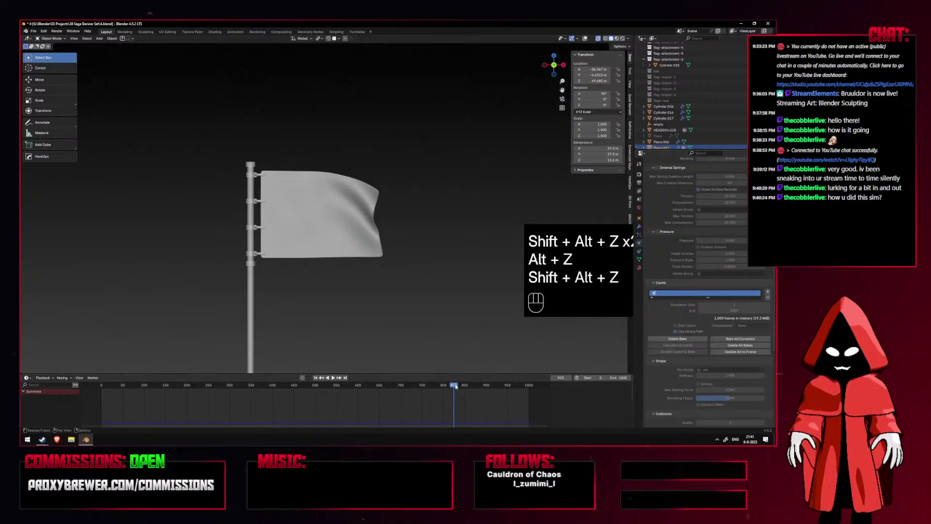
key(alt+z)
drag(455, 387, 462, 387)
key(shift+alt+z)
key(alt+z)
key(shift+alt+z)
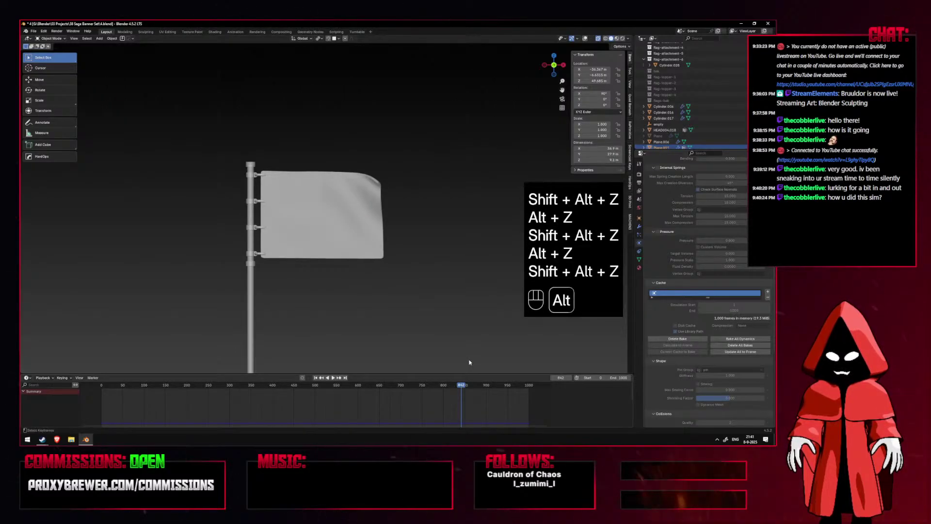
Turn off X-ray and scrub the baked animation back to about frame 553, examining the flag from several angles.
click(598, 39)
mouse_move(464, 383)
mouse_down()
mouse_move(352, 393)
mouse_move(505, 392)
mouse_move(479, 388)
mouse_up()
mouse_move(369, 310)
middle_down()
mouse_move(353, 299)
mouse_move(381, 316)
middle_up()
key(KP_1)
drag(478, 391, 338, 392)
middle_drag(368, 315, 382, 294)
key(KP_1)
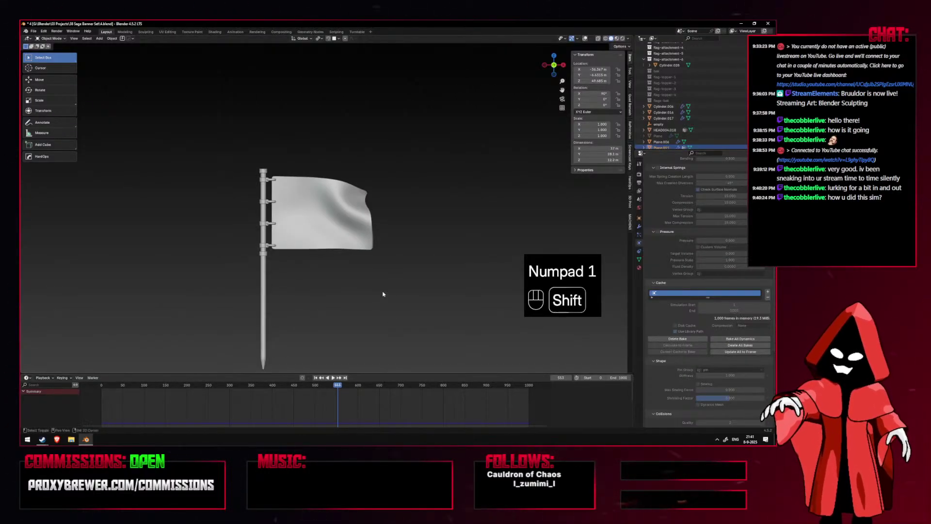
Show the overlays with the cage around the flag and return the timeline to frame 0.
key(shift+alt+z)
key(alt+z)
key(alt+z)
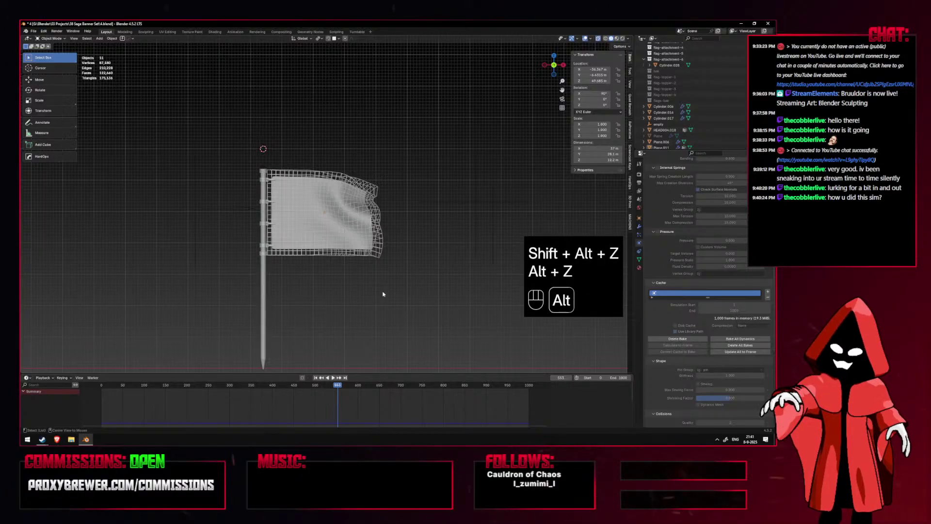
key(KP_1)
key(KP_3)
key(KP_1)
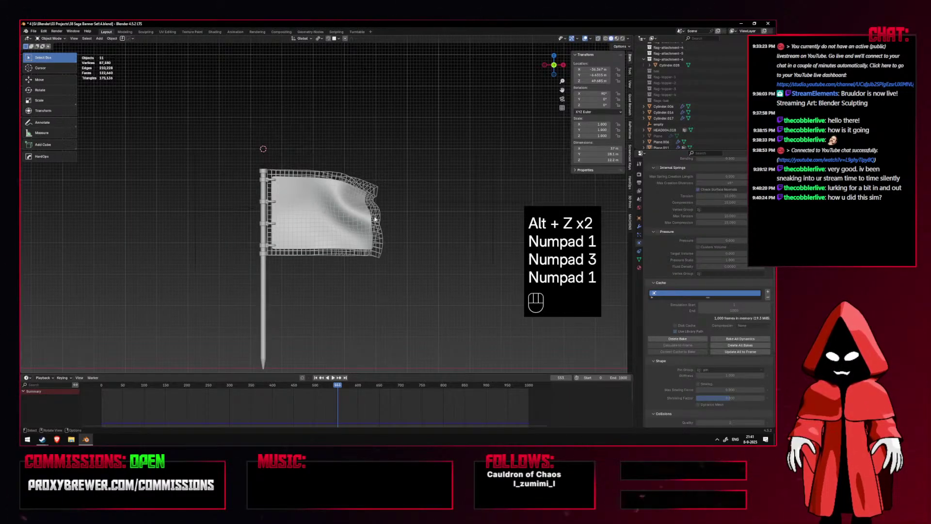
drag(339, 388, 96, 391)
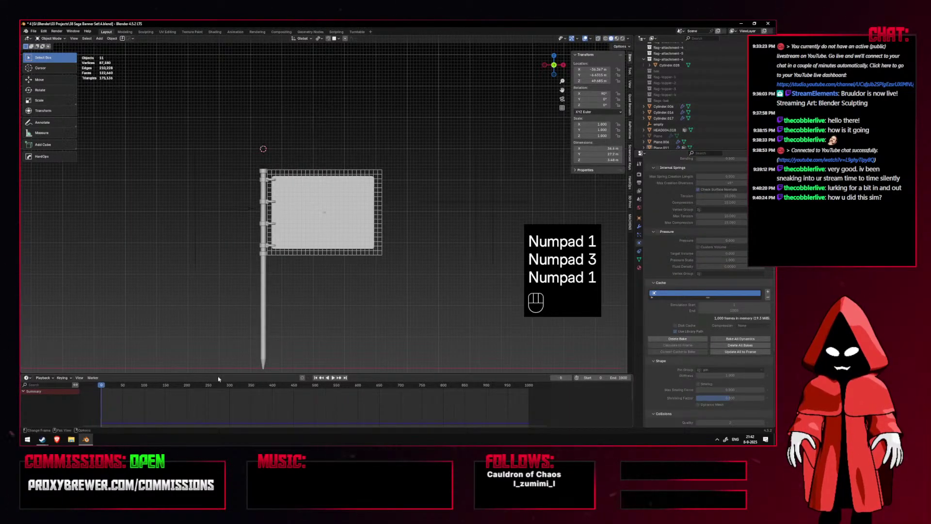
key(shift+alt+z)
key(shift+alt+z)
Show the modifiers of the wireframe cage and examine how it encloses the flag, cancelling the trial moves.
middle_drag(359, 180, 376, 198)
key(g)
right_click(363, 185)
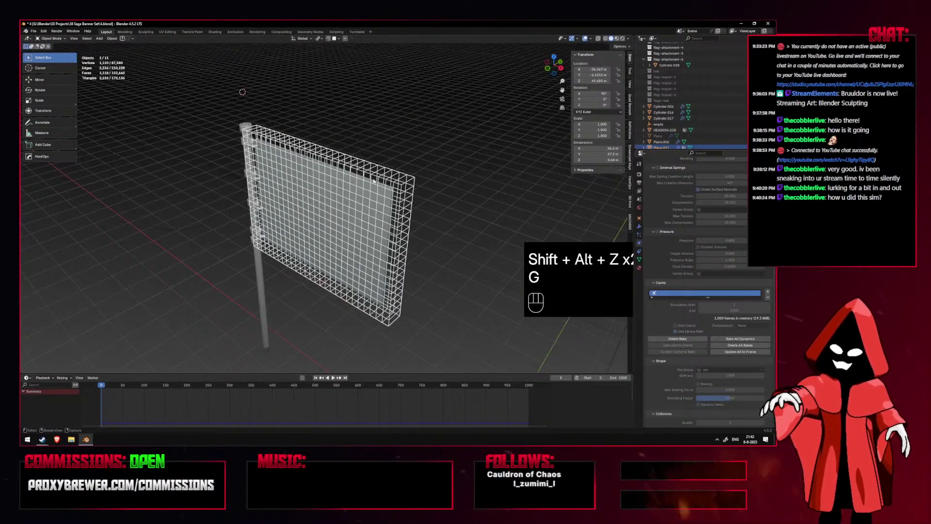
middle_drag(420, 175, 409, 180)
key(g)
right_click(410, 181)
click(639, 226)
middle_drag(452, 218, 505, 207)
mouse_move(436, 203)
middle_down()
mouse_move(422, 206)
mouse_move(439, 201)
middle_up()
key(KP_1)
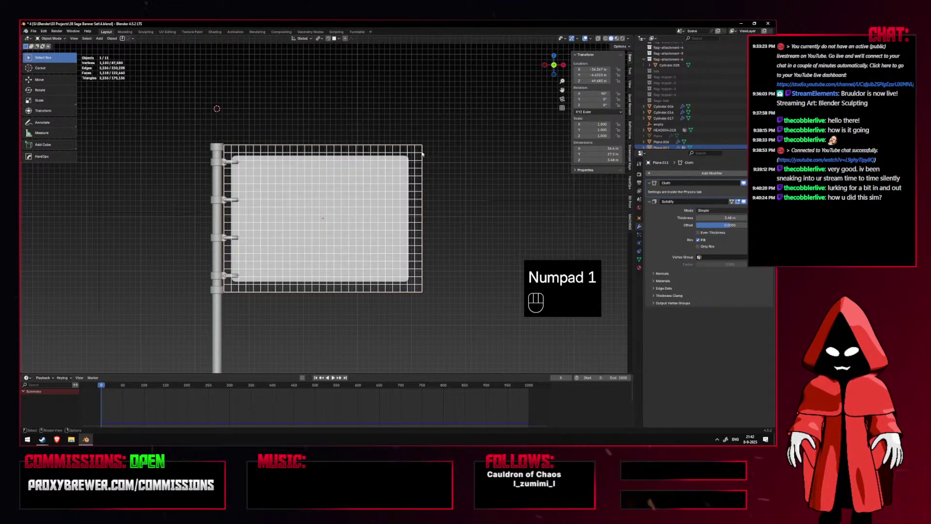
Select the flag mesh inside the cage and examine its MeshDeform, Solidify and Subdivision modifiers.
click(405, 171)
middle_drag(400, 170, 420, 217)
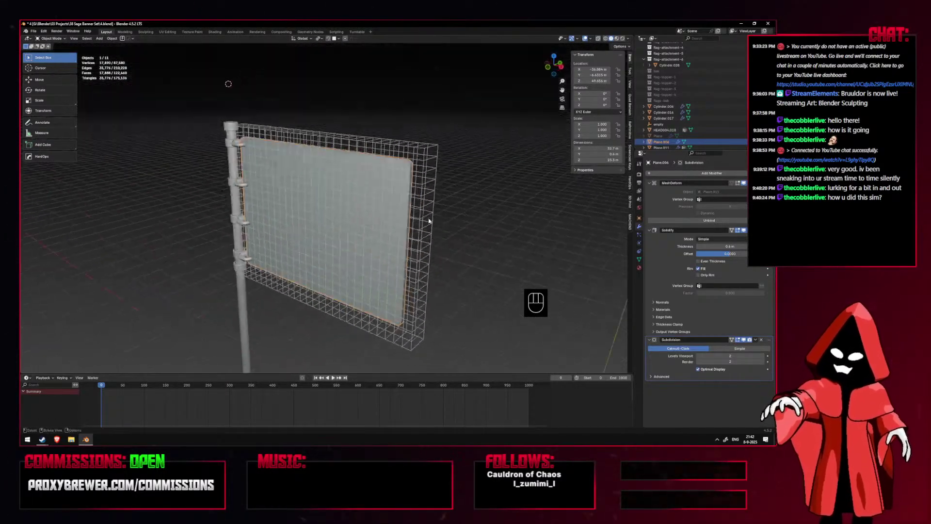
click(463, 211)
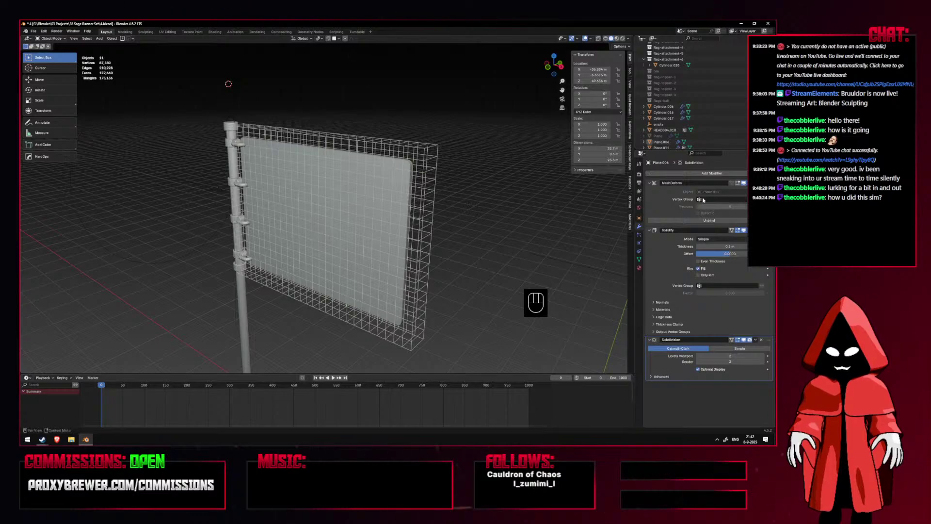
Select the cage again and examine its Cloth and Solidify modifiers without moving it.
click(438, 158)
key(g)
click(444, 161)
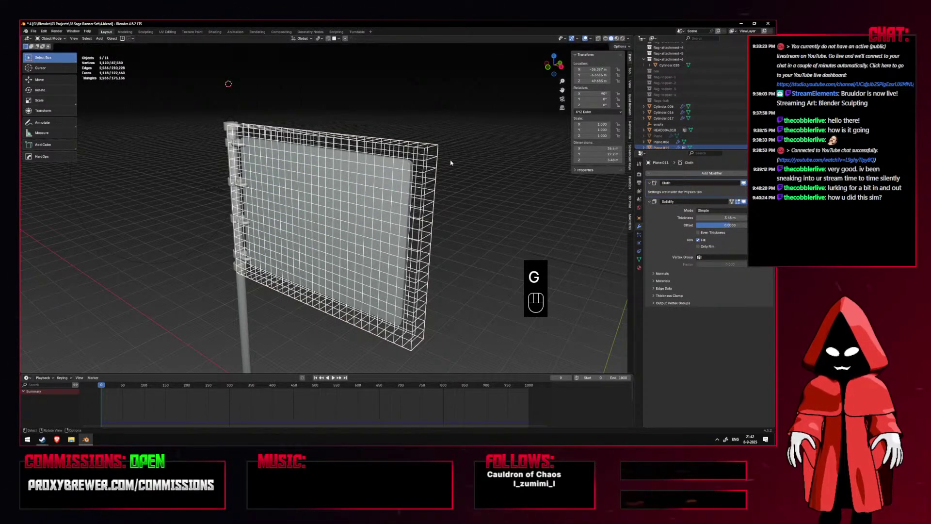
click(651, 183)
click(652, 183)
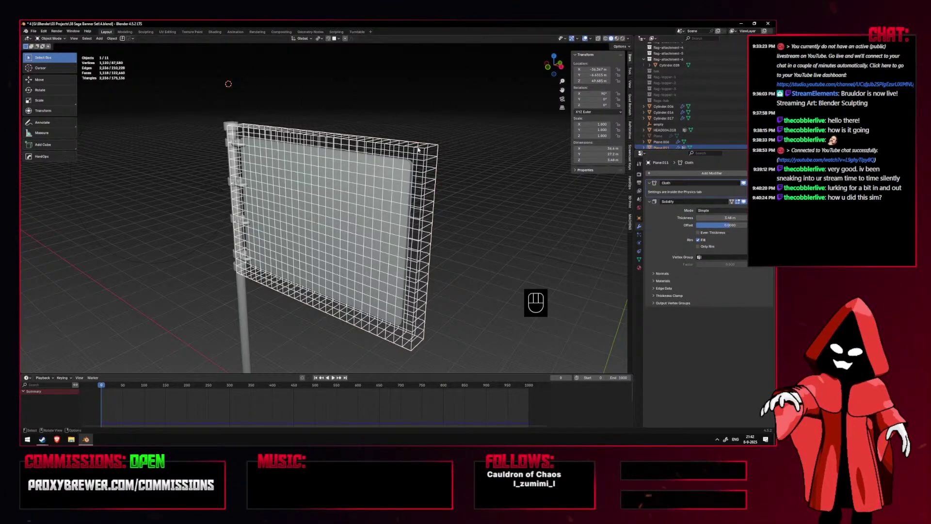
key(g)
right_click(475, 140)
Examine the wind and turbulence force fields on either side of the flag, leaving both in place.
key(KP_1)
key(shift+alt+z)
scroll(476, 142, down, 3)
key(shift+alt+z)
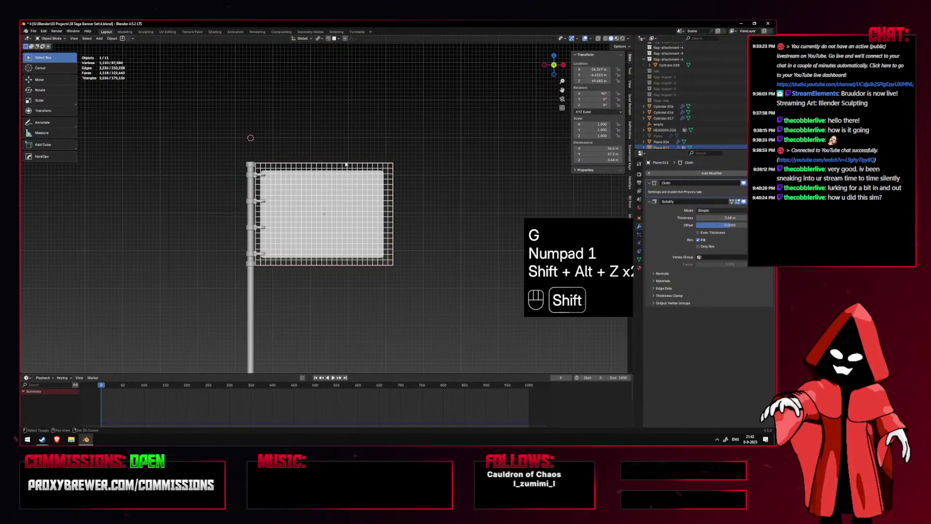
middle_drag(346, 164, 335, 175)
scroll(242, 218, down, 2)
click(226, 210)
key(g)
right_click(437, 202)
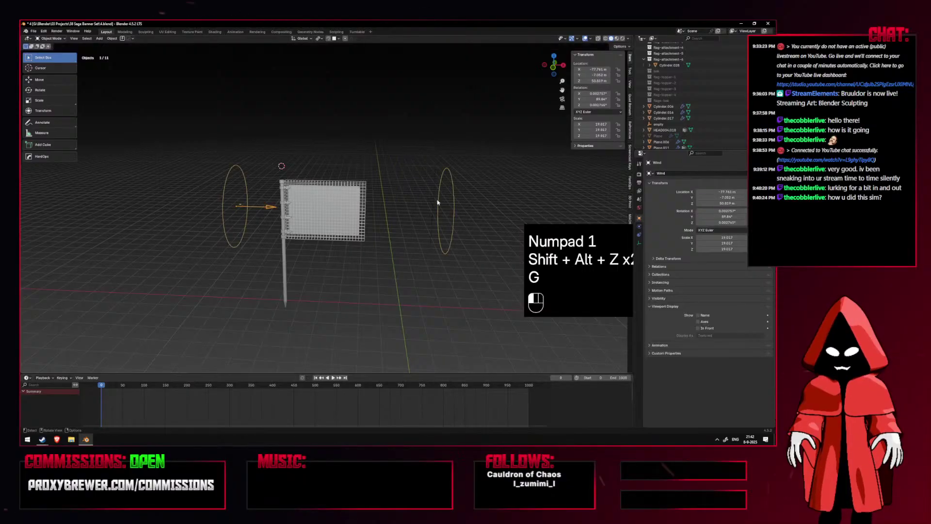
click(436, 204)
key(KP_1)
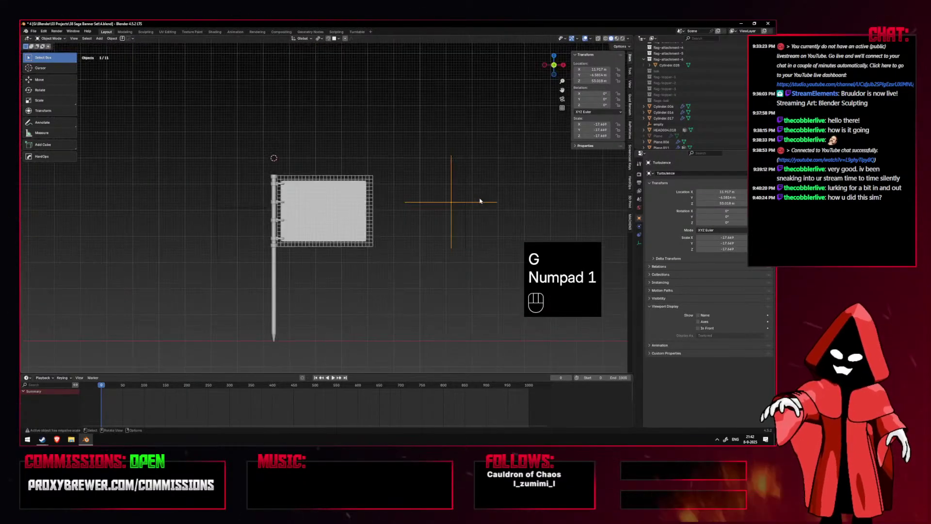
key(shift+alt+z)
key(shift+alt+z)
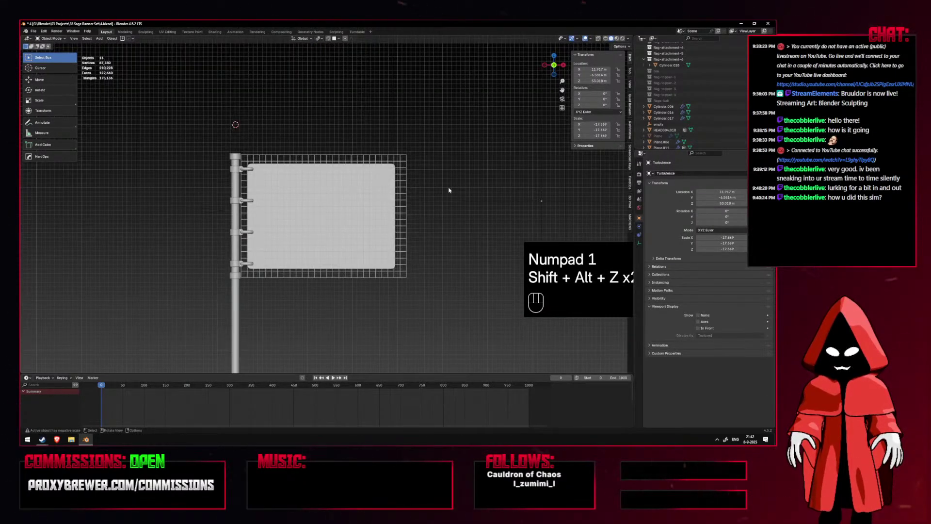
Review the force field types available to add without adding one, and select the cage.
key(shift+a)
mouse_move(444, 190)
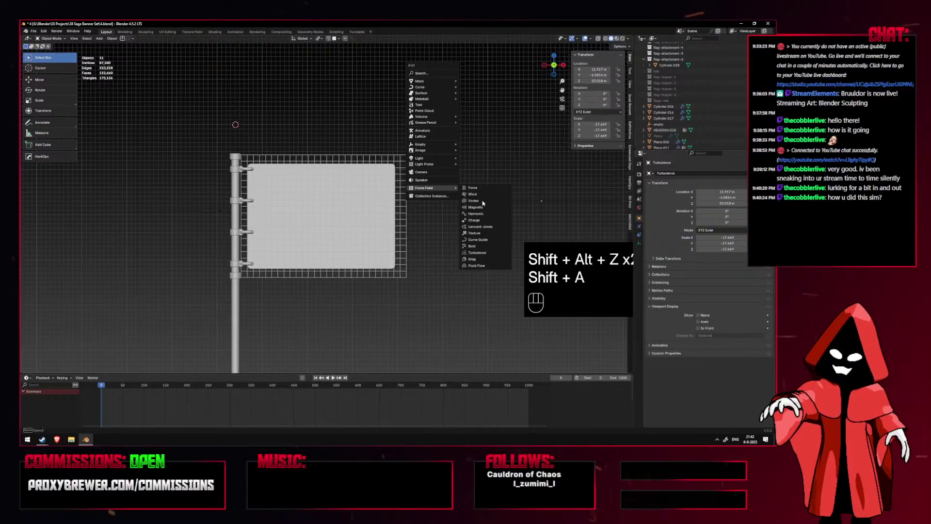
click(380, 161)
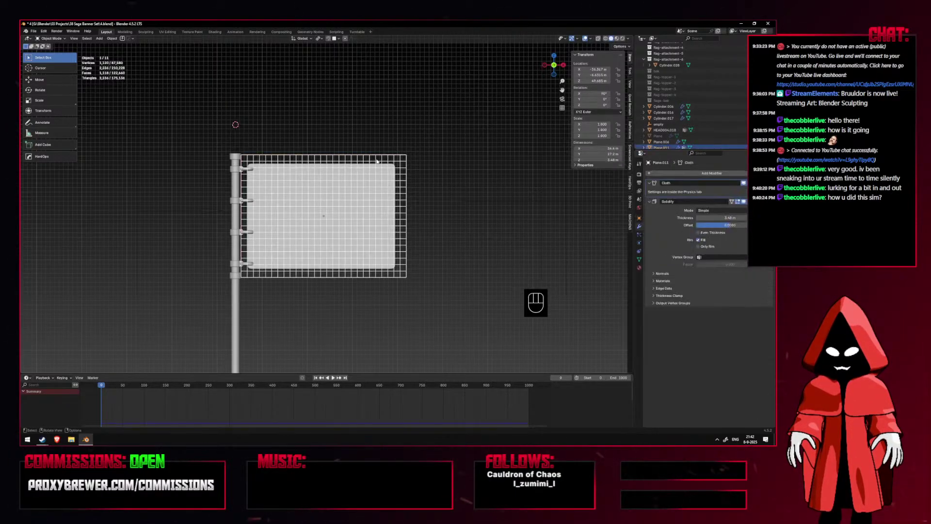
Inspect the cage's vertices along the flagpole by box-selecting them in Edit Mode, and return to Object Mode.
key(Tab)
scroll(290, 122, up, 4)
drag(315, 243, 333, 327)
click(287, 120)
drag(274, 97, 328, 371)
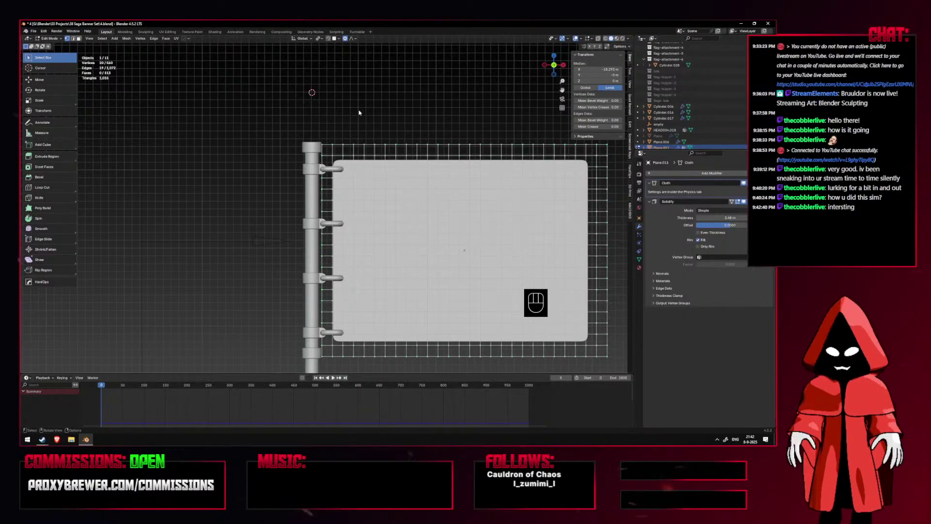
key(Tab)
shift+middle_drag(359, 112, 363, 129)
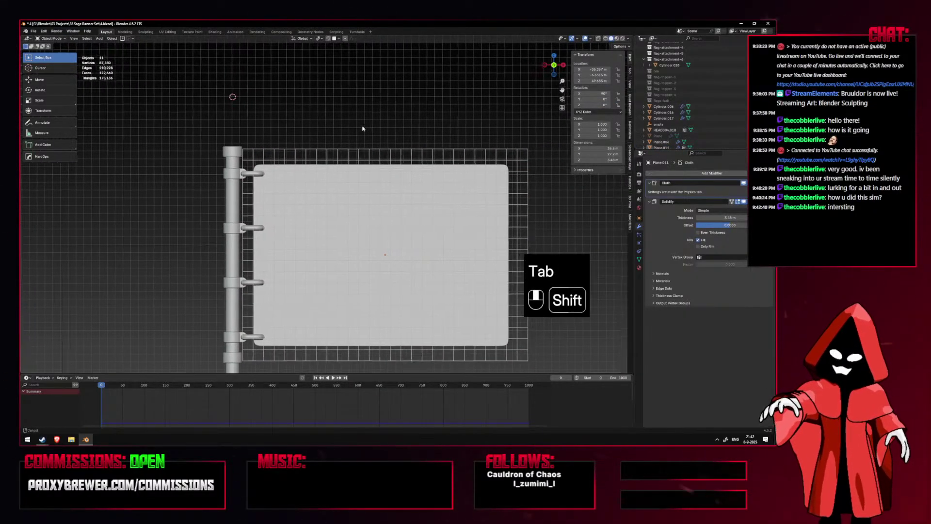
Compare the flag with and without its cage by switching the viewport overlays off and on.
scroll(362, 128, down, 3)
key(shift+alt+z)
key(shift+alt+z)
key(shift+alt+z)
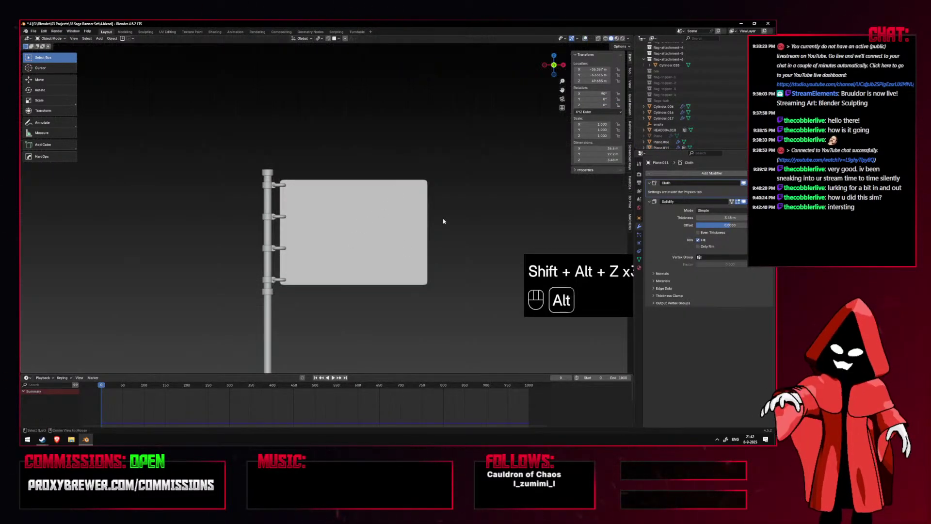
key(shift+alt+z)
Search the system for "ink", launch the matching application and move its window away.
key(super)
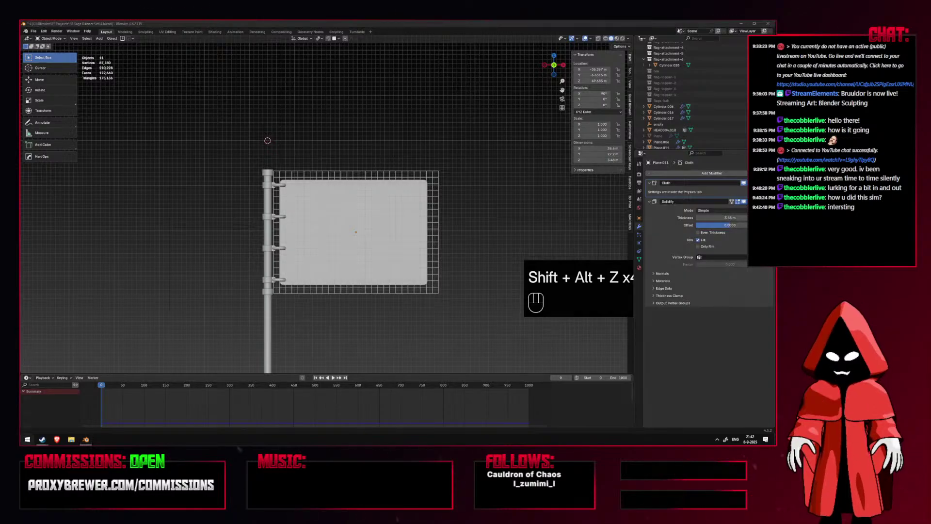
text(ink)
key(Return)
drag(331, 63, 409, 0)
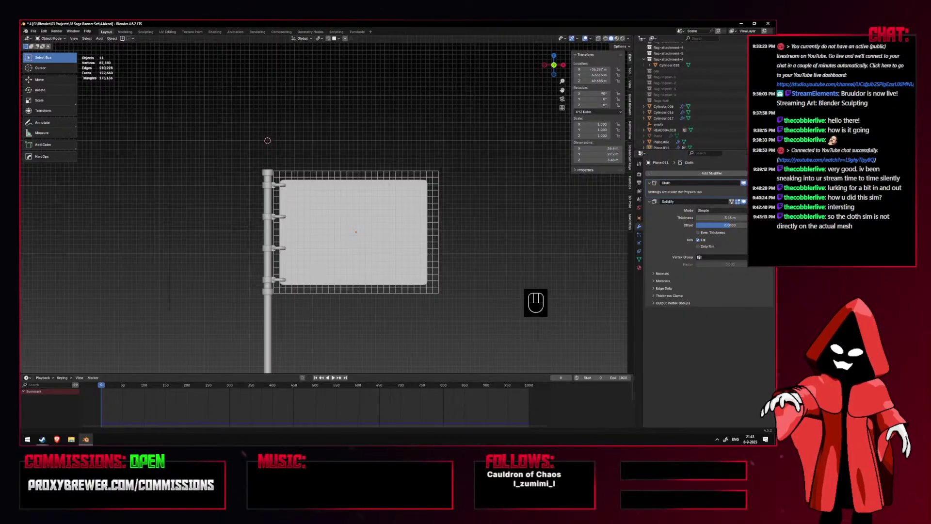
Reveal the hidden flag plane and select the cage around the flag.
shift+middle_drag(503, 168, 479, 157)
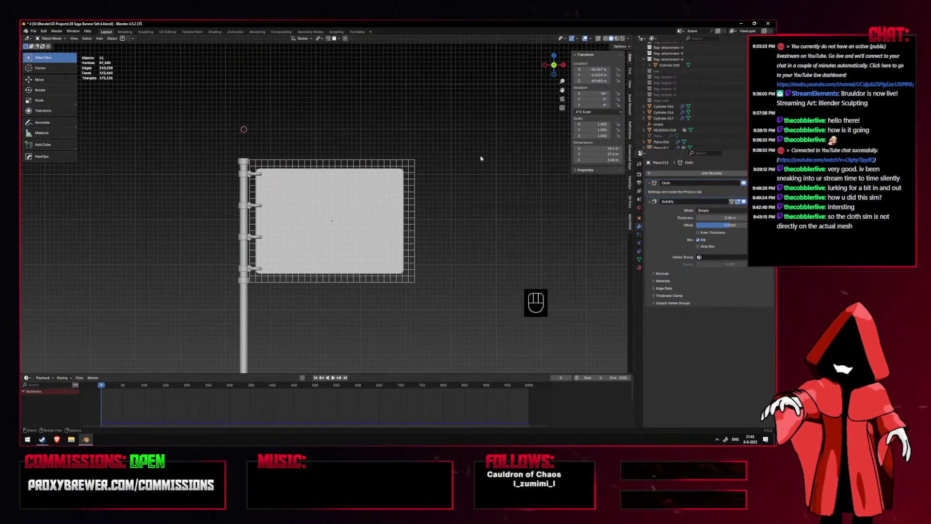
key(shift+alt+z)
key(shift+alt+z)
key(alt+h)
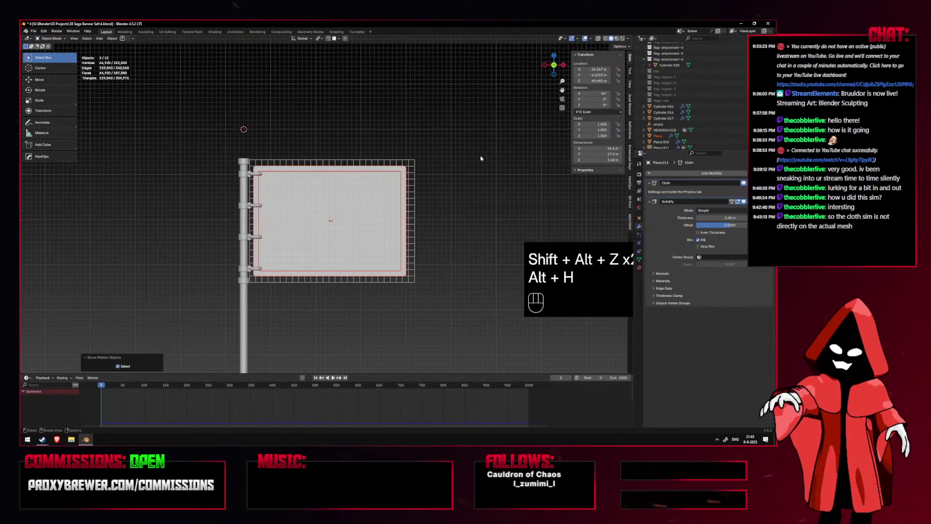
scroll(481, 158, down, 3)
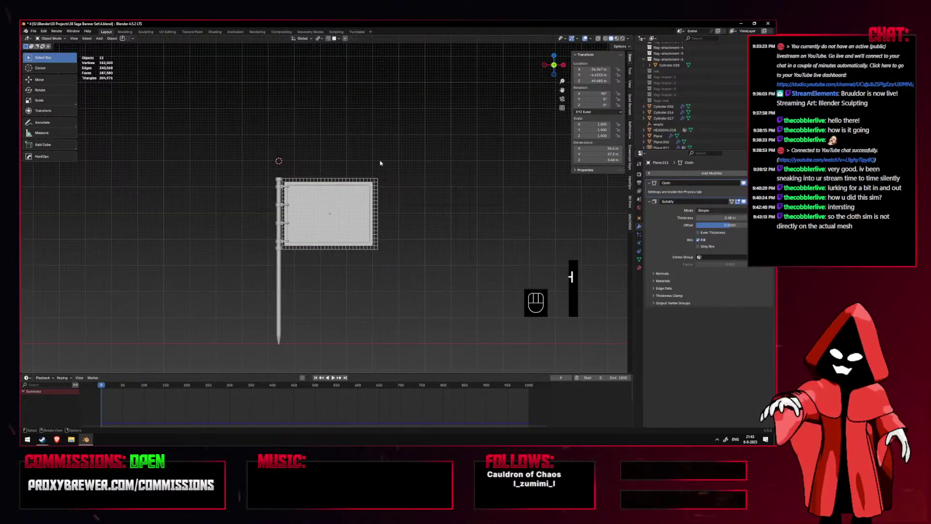
shift+middle_drag(353, 163, 389, 164)
key(g)
right_click(421, 160)
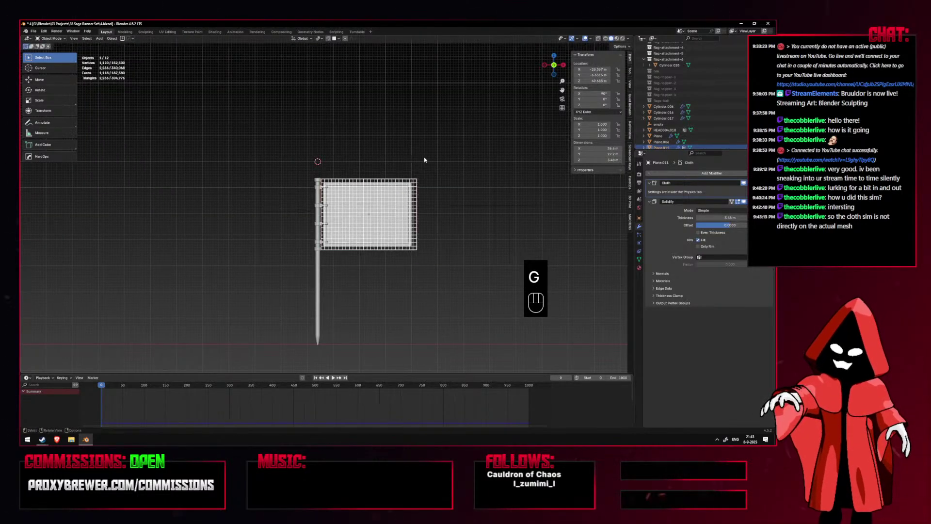
scroll(347, 204, up, 3)
key(g)
click(465, 156)
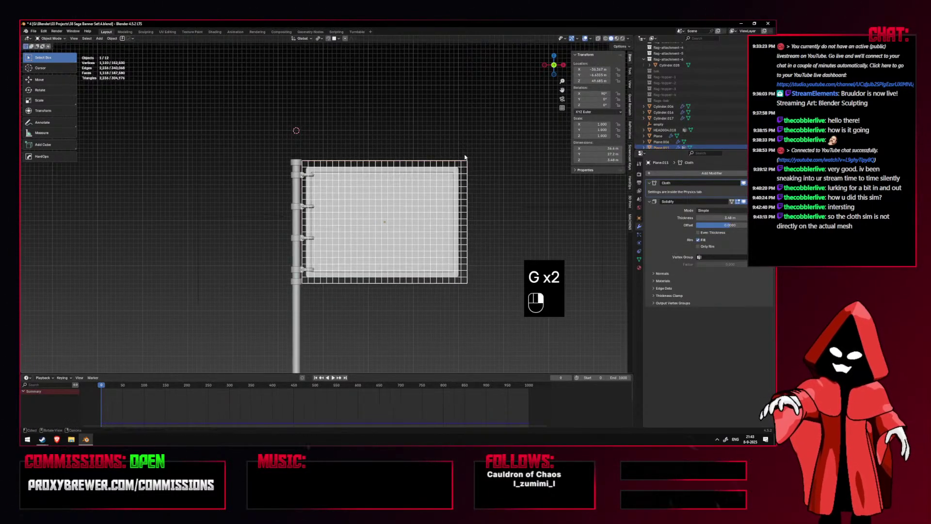
Add a Basis shape key to the cage's mesh data and reselect the cage.
click(639, 259)
click(768, 241)
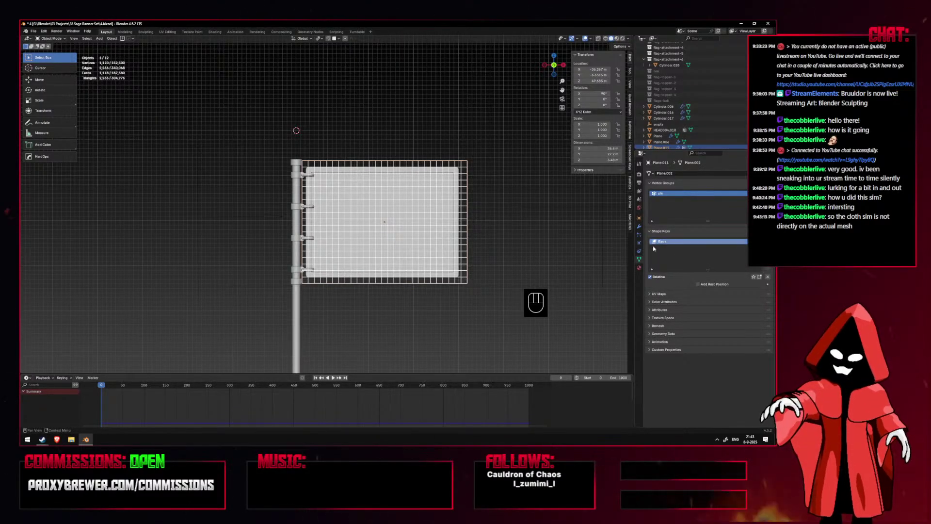
click(521, 180)
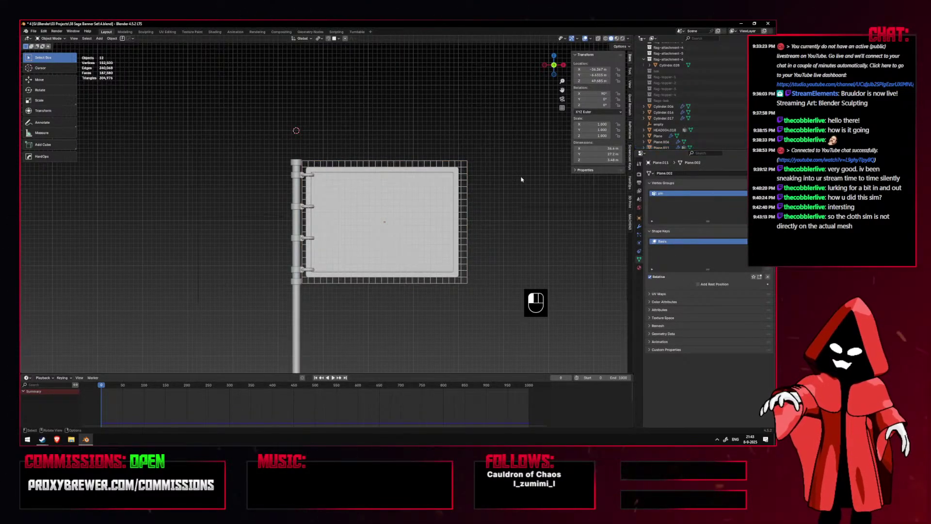
click(436, 161)
key(g)
click(440, 154)
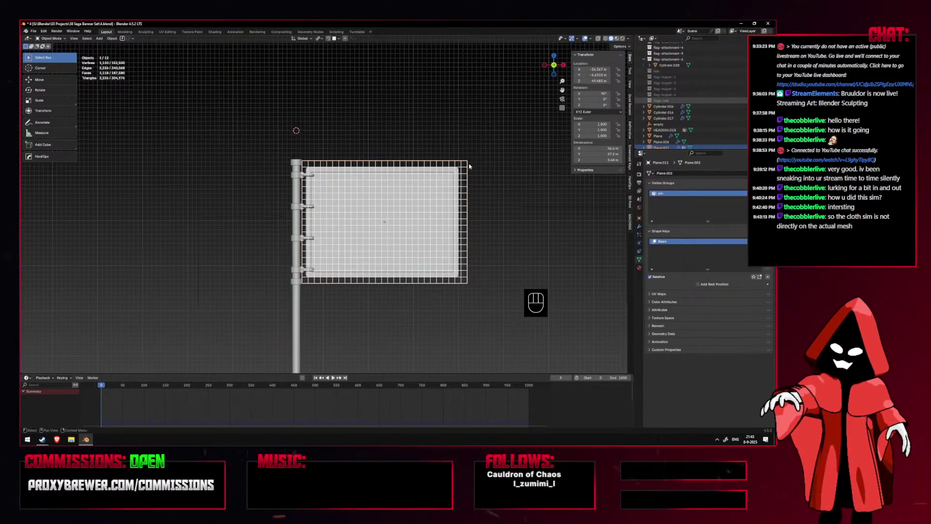
Show the hidden row of other flag models and view them beside the rectangular flag and its cage.
key(alt+h)
scroll(350, 186, down, 4)
mouse_move(350, 186)
shift+middle_down()
mouse_move(350, 195)
mouse_move(481, 189)
mouse_move(349, 194)
shift+middle_up()
click(422, 190)
scroll(349, 194, up, 3)
middle_drag(436, 208, 333, 212)
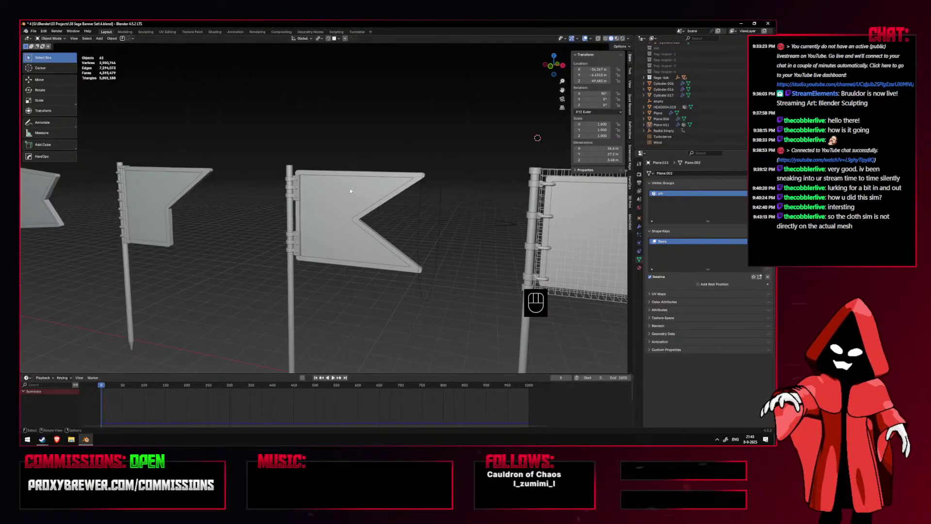
shift+middle_drag(432, 207, 291, 205)
click(484, 170)
key(g)
right_click(523, 170)
Compare the swallowtail flag with the caged rectangular flag from the front, with and without viewport overlays.
shift+middle_drag(201, 185, 625, 189)
key(KP_1)
scroll(315, 191, down, 2)
shift+middle_drag(489, 215, 279, 204)
scroll(382, 210, up, 3)
shift+middle_drag(236, 178, 443, 180)
key(KP_1)
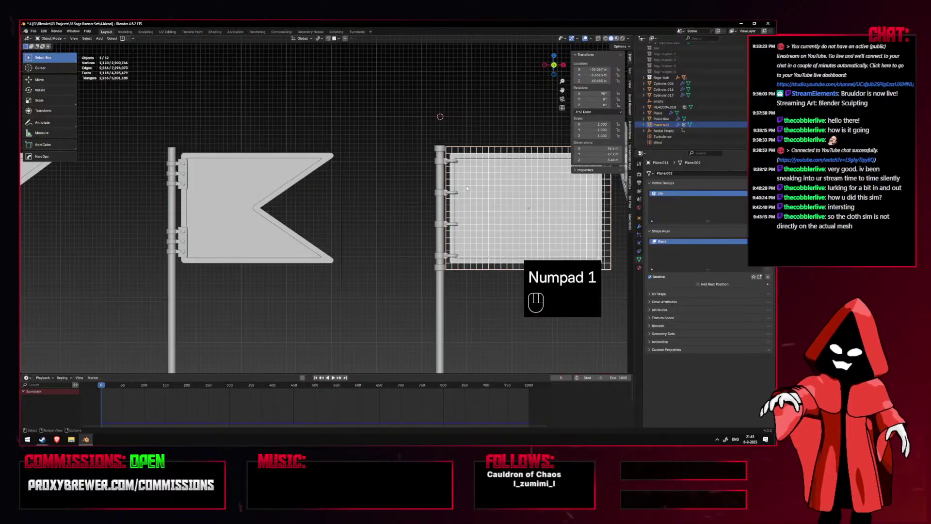
key(alt+shift+z)
key(alt+shift+z)
click(502, 120)
shift+middle_drag(448, 112, 361, 125)
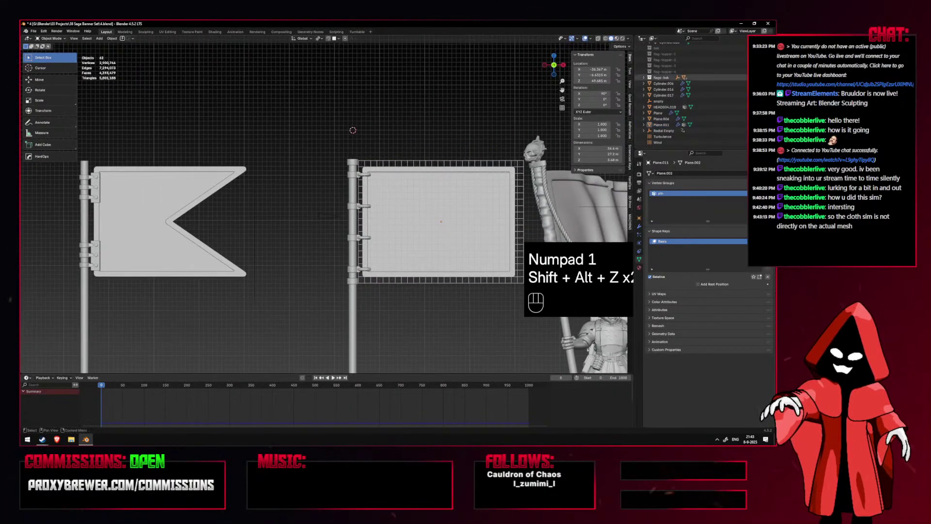
Hide the other flag models again and inspect the rectangular flag and cage from the front and at an angle.
click(757, 77)
shift+middle_drag(477, 135, 429, 148)
scroll(400, 111, up, 2)
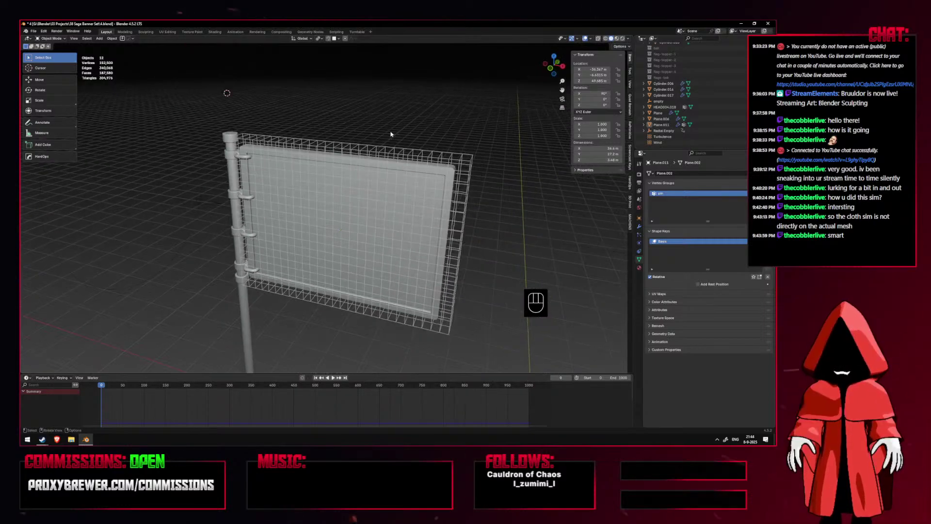
key(KP_1)
key(alt+shift+z)
scroll(431, 152, down, 2)
scroll(431, 152, up, 2)
key(alt+shift+z)
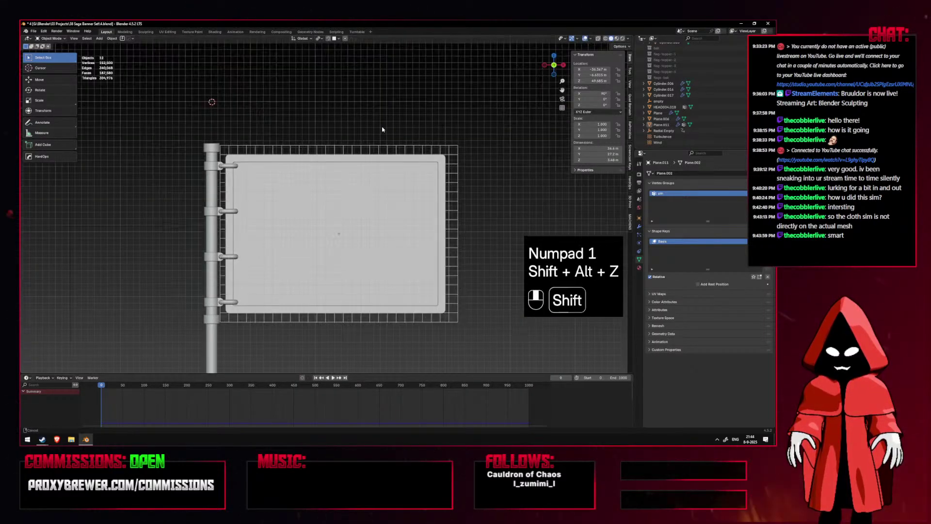
middle_drag(430, 152, 341, 130)
key(KP_1)
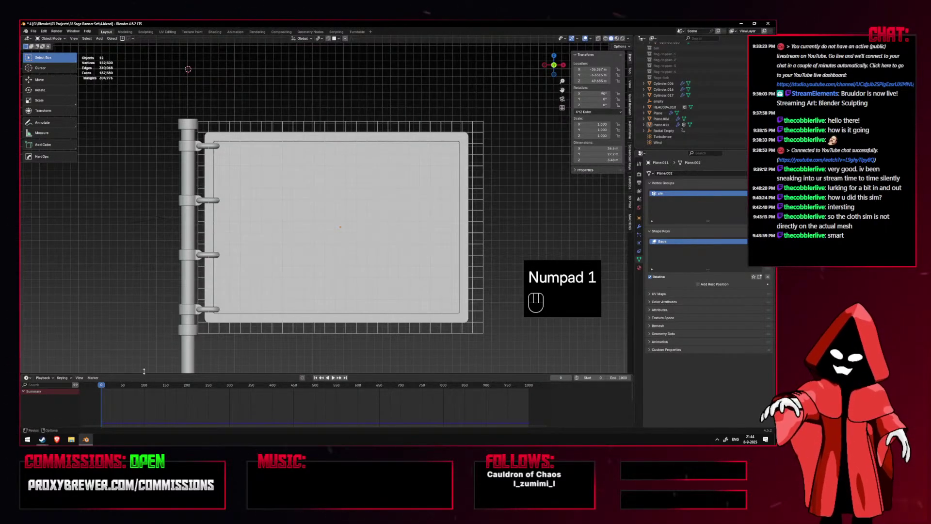
Hide the undeformed flag plane and scrub the timeline to around frame 270 to preview the waving flag without overlays.
key(alt+shift+z)
key(alt+shift+z)
drag(145, 386, 187, 386)
key(alt+shift+z)
scroll(449, 137, up, 2)
click(449, 137)
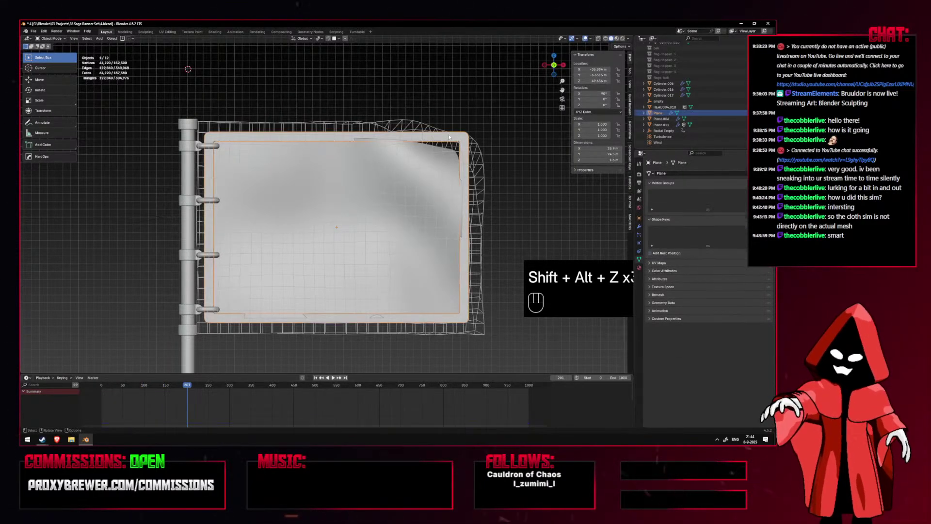
key(h)
drag(188, 388, 217, 387)
key(alt+shift+z)
key(alt+shift+z)
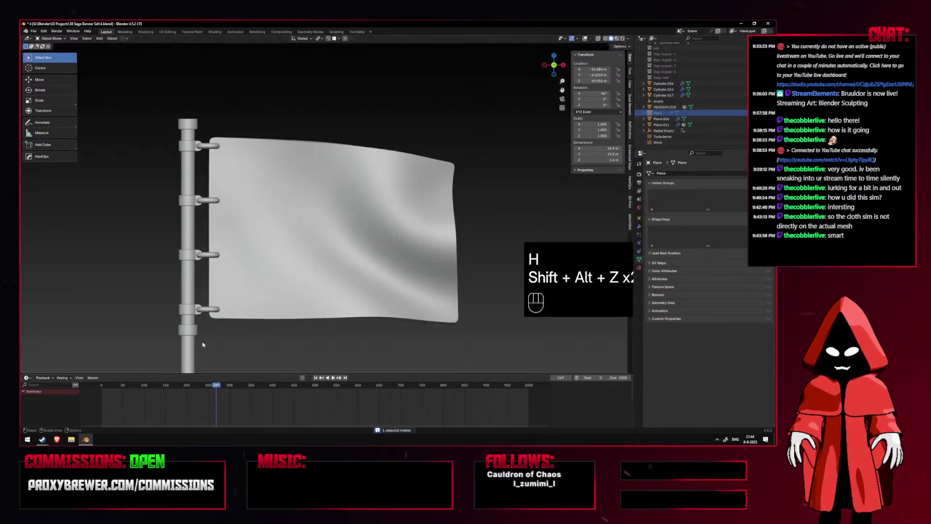
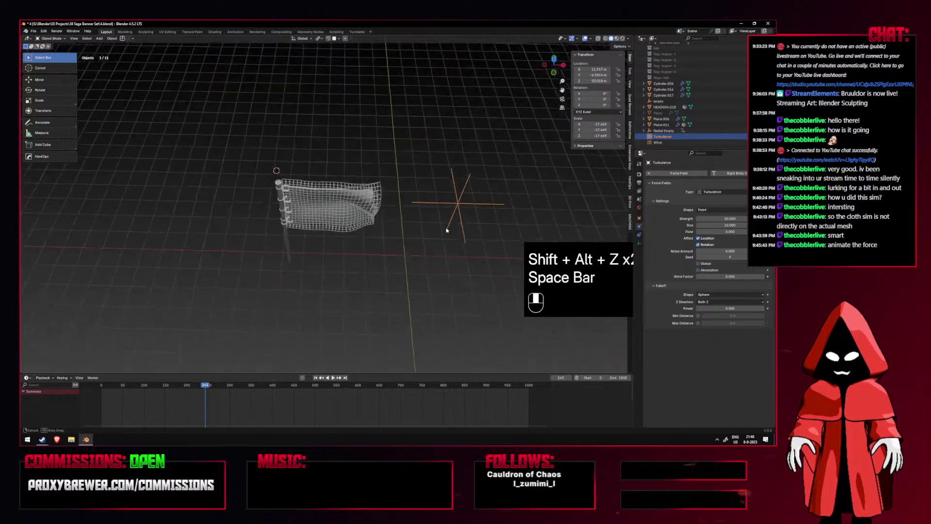
Set the turbulence force field's strength to 10 and its size to 1.
click(706, 220)
text(10)
key(Return)
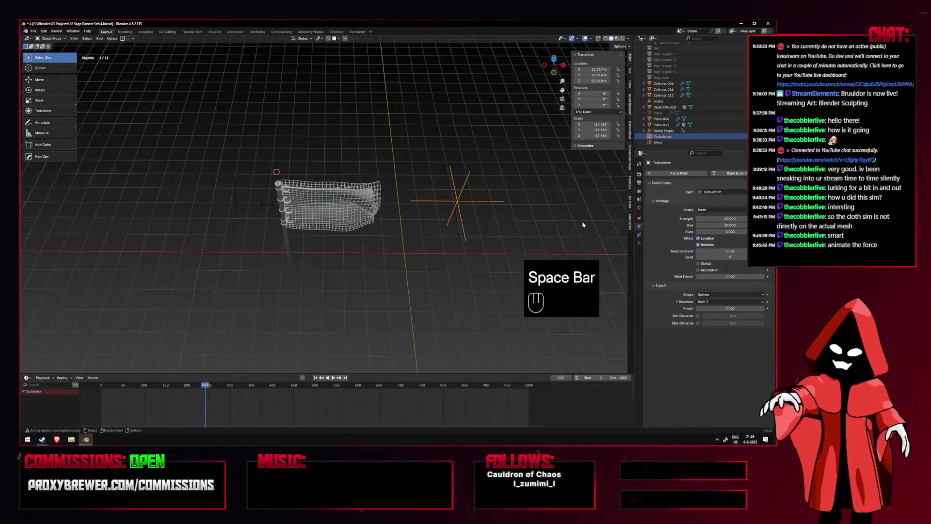
key(KP_1)
click(712, 224)
text(1)
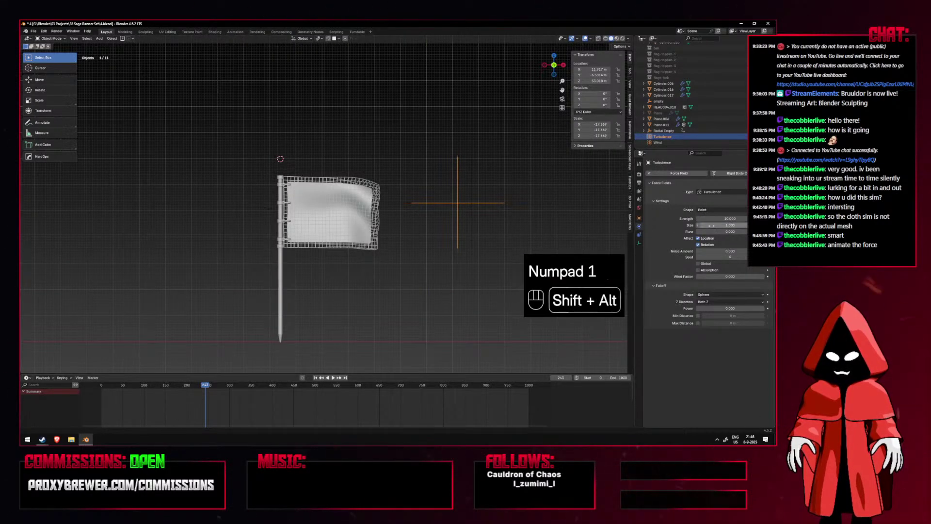
Play the cloth simulation with overlays hidden and watch the flag from the front and from above.
key(shift+alt+z)
key(space)
key(shift+alt+z)
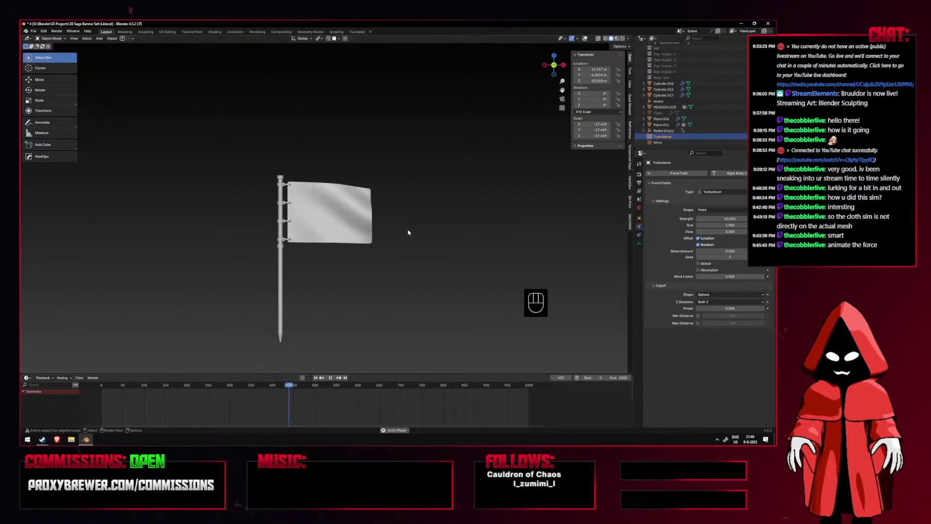
key(KP_7)
key(space)
key(space)
key(KP_7)
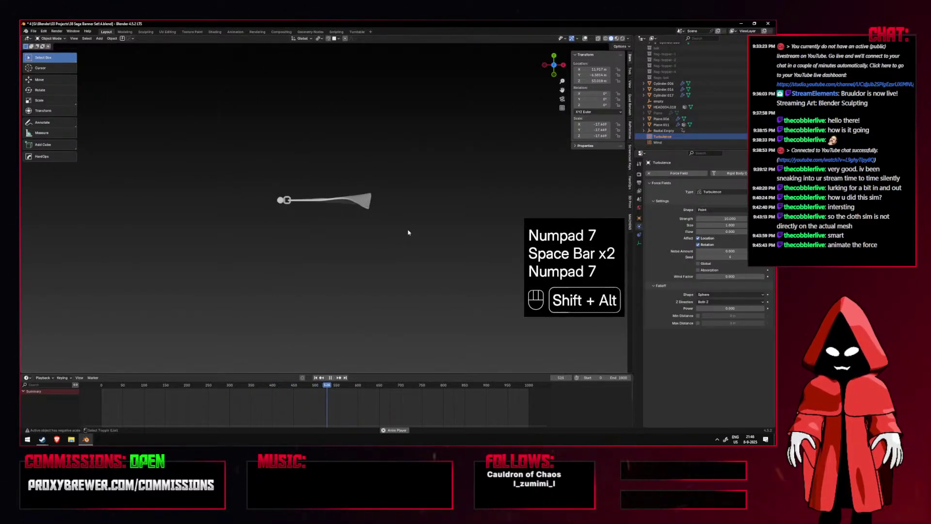
key(shift+alt+z)
key(space)
Move the wind force field to one side of the flag and rotate it about -9.8° so it blows in diagonally.
click(230, 212)
key(g)
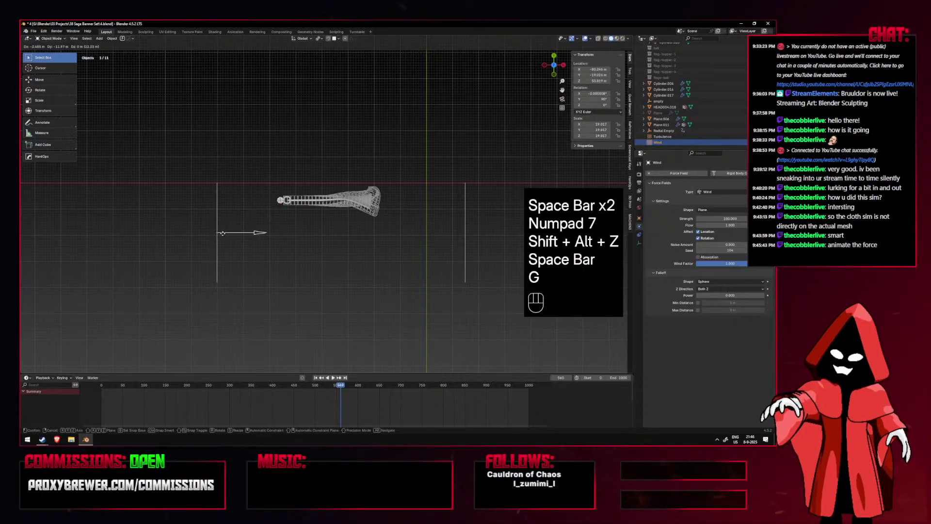
click(224, 241)
key(r)
click(357, 246)
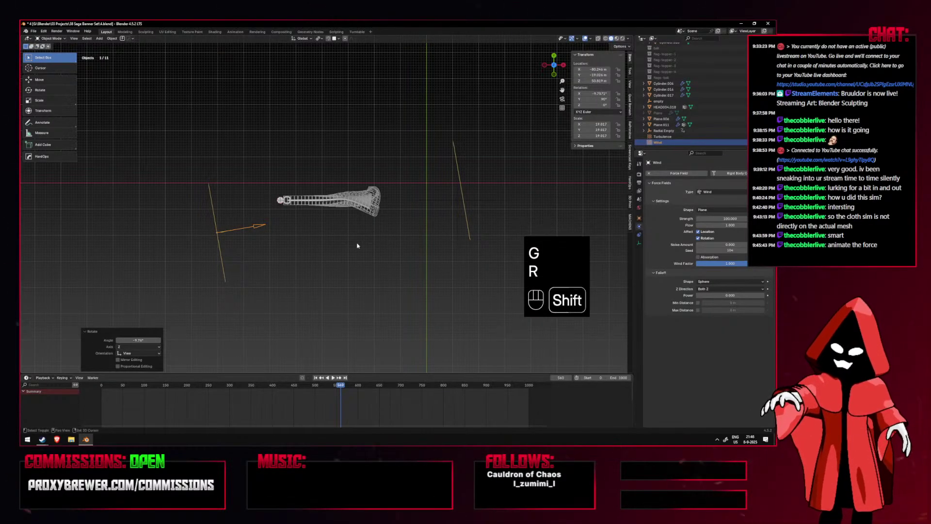
Duplicate the wind force field to the opposite side of the flag and rotate the copy about 19.9° towards the flag.
key(shift+d)
click(403, 174)
key(r)
click(365, 243)
Play the simulation with both wind fields and watch the flag from the front without overlays.
key(space)
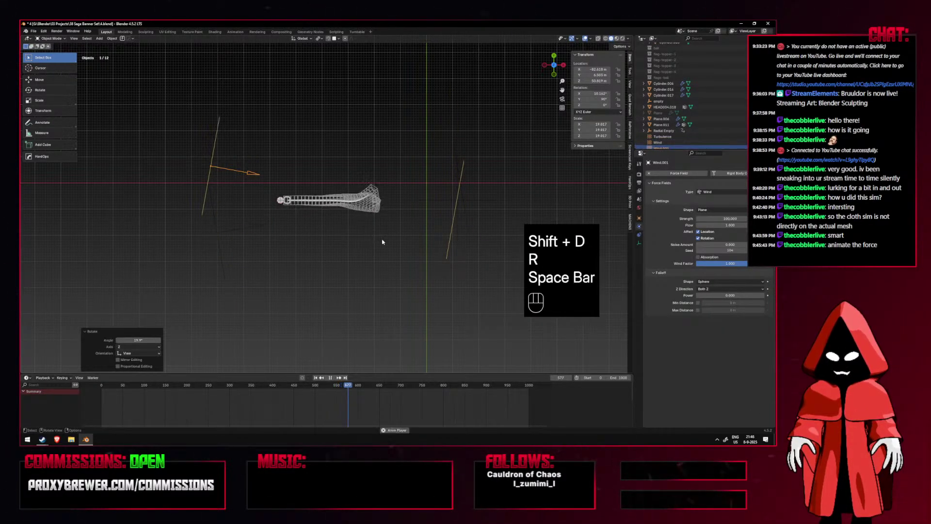
key(shift+space)
click(368, 247)
key(KP_1)
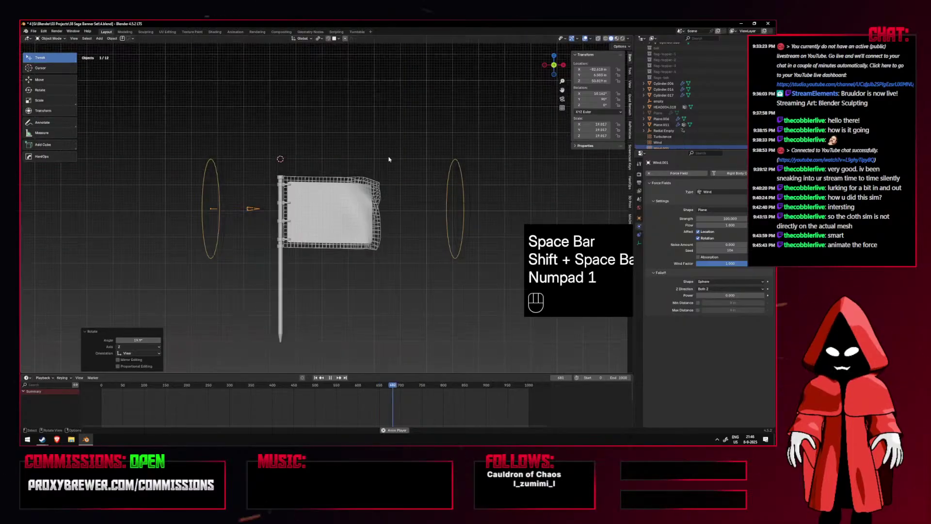
key(shift+alt+z)
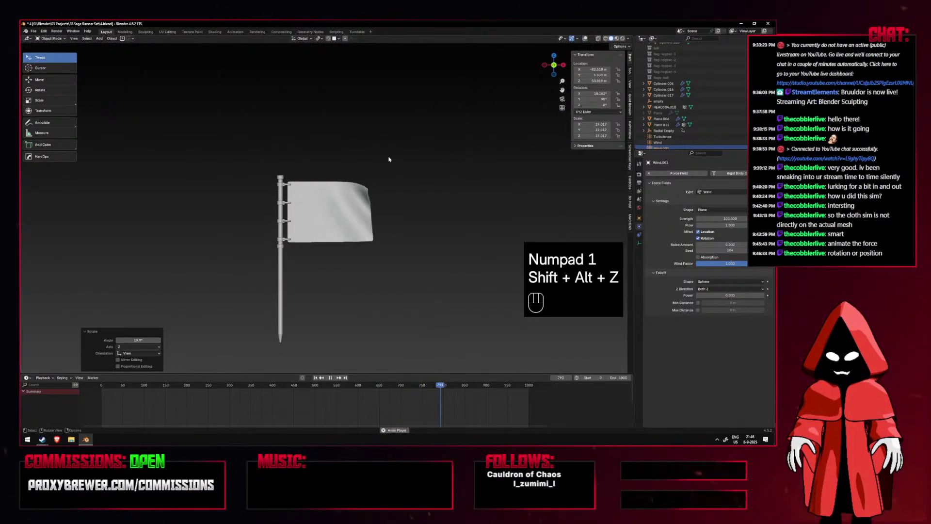
key(shift+alt+z)
key(space)
Set the turbulence force field's strength to 50.
click(458, 202)
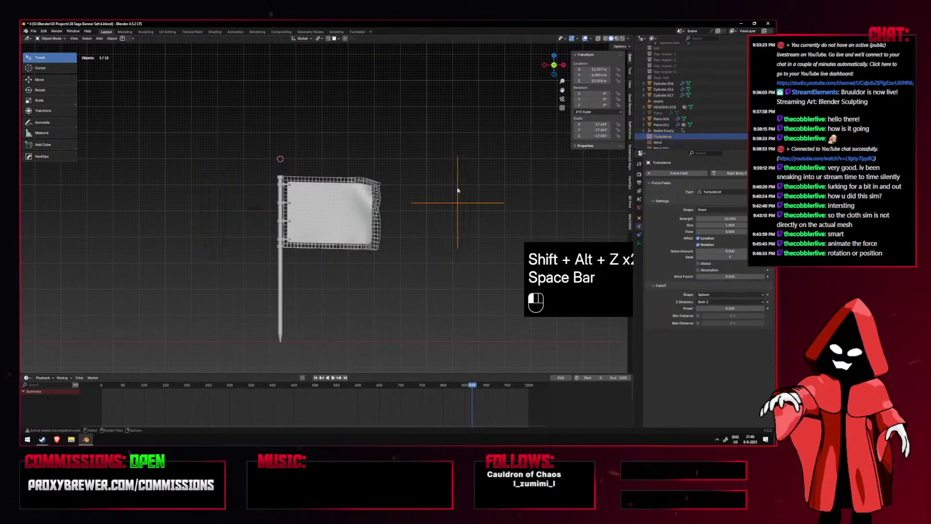
click(734, 219)
text(50)
key(Return)
Play the simulation with the stronger turbulence and overlays hidden, pausing to check the flag's folds.
key(shift+alt+z)
key(space)
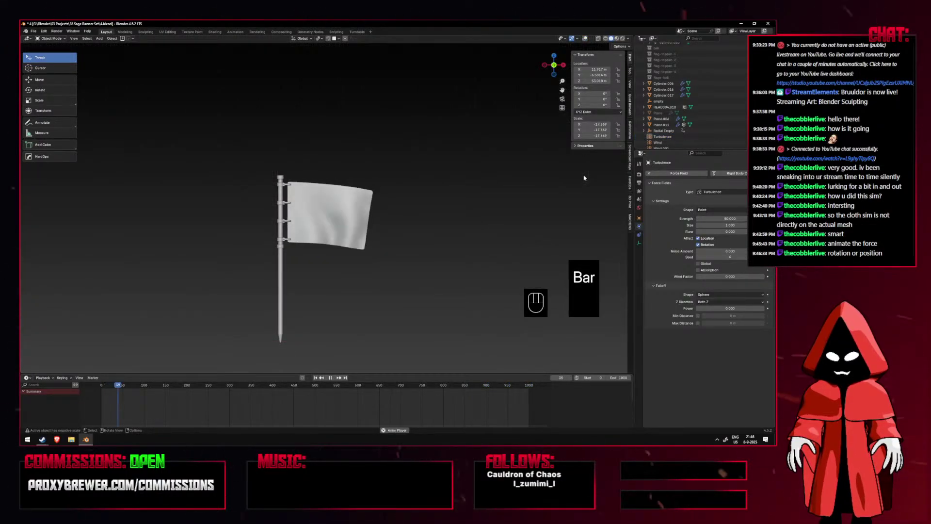
key(space)
key(space)
key(space)
key(space)
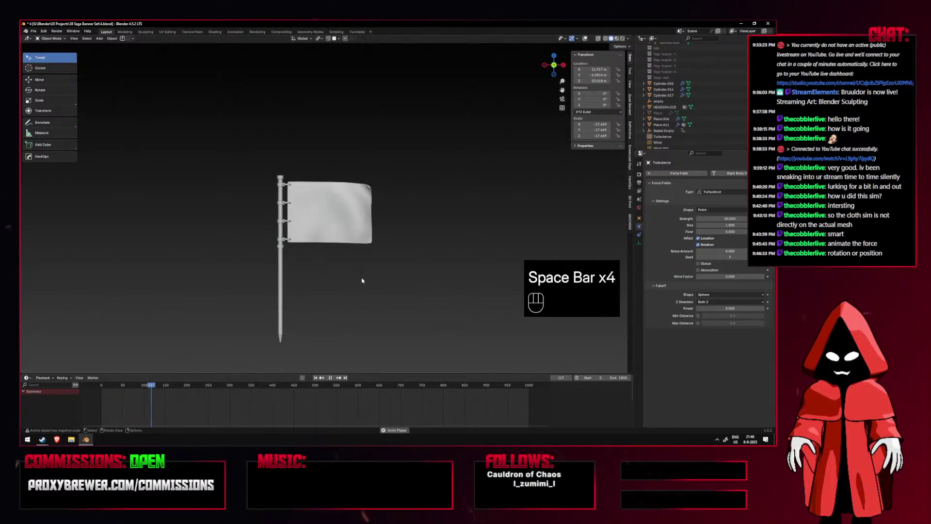
key(space)
Inspect the paused flag from the side and front, and resume playback briefly to check its motion.
middle_drag(329, 249, 286, 266)
key(KP_1)
scroll(345, 260, up, 3)
middle_drag(345, 260, 407, 261)
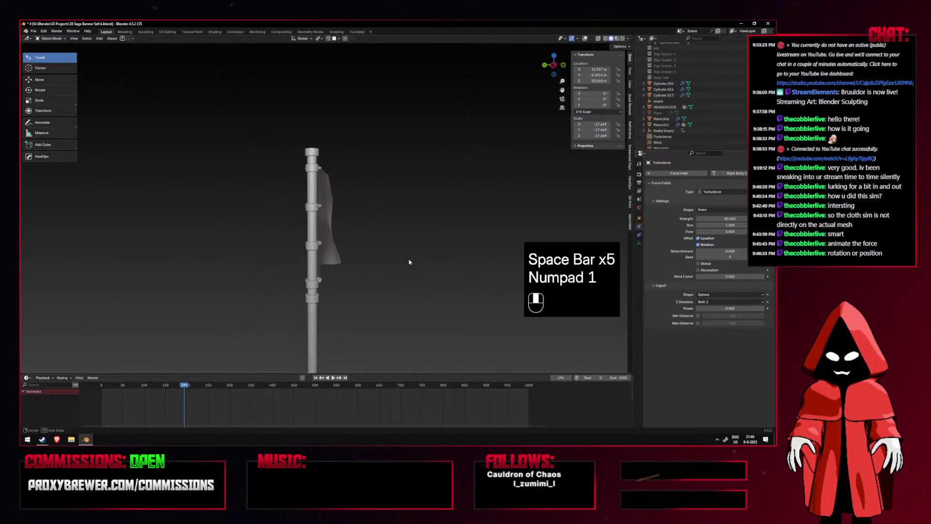
key(KP_1)
scroll(347, 259, down, 8)
scroll(347, 259, up, 3)
key(space)
key(space)
key(space)
key(space)
From above with overlays on, move the original wind field slightly away from the flag and set its strength to 50.
key(KP_7)
key(shift+alt+z)
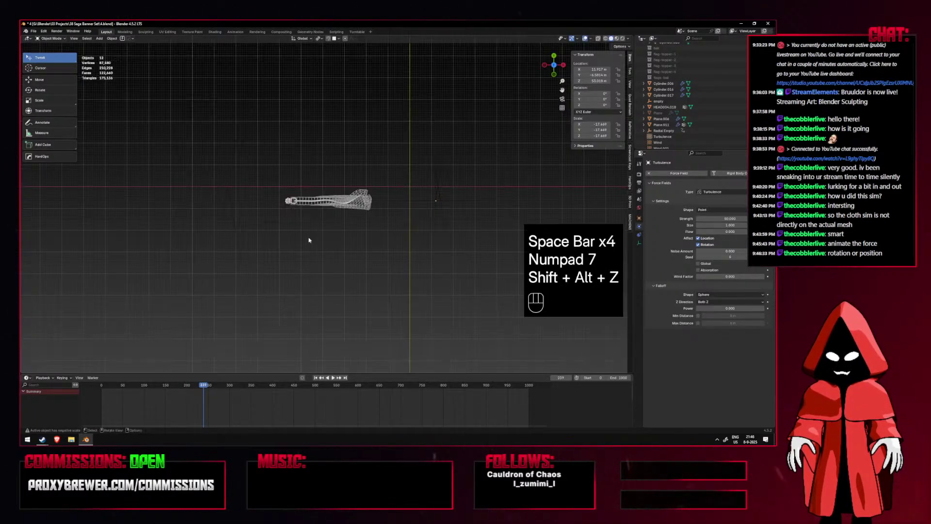
click(242, 231)
key(g)
click(242, 231)
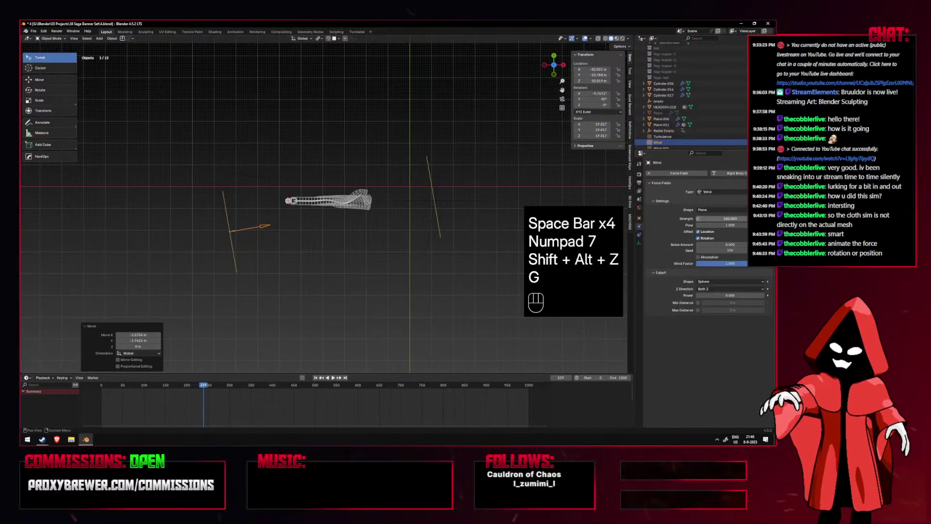
click(699, 220)
key(5)
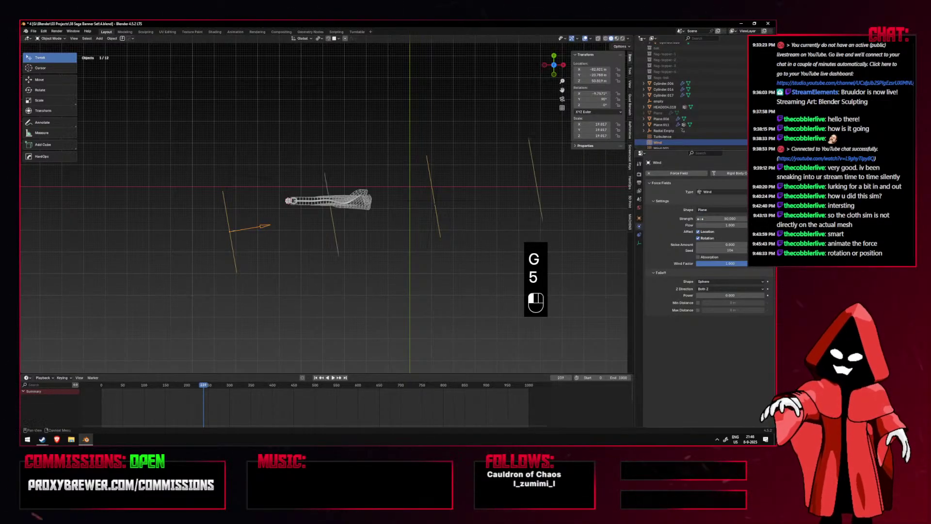
Adjust the duplicated wind field's angle and position beside the flag, and set its strength to 50.
click(284, 175)
key(r)
click(290, 177)
key(g)
click(293, 172)
key(g)
click(294, 174)
click(725, 220)
text(5)
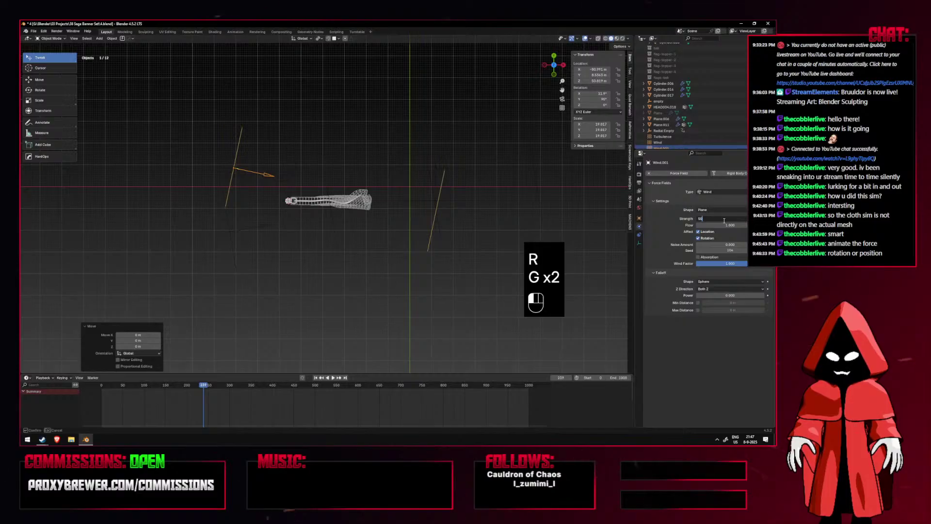
text(000)
key(Return)
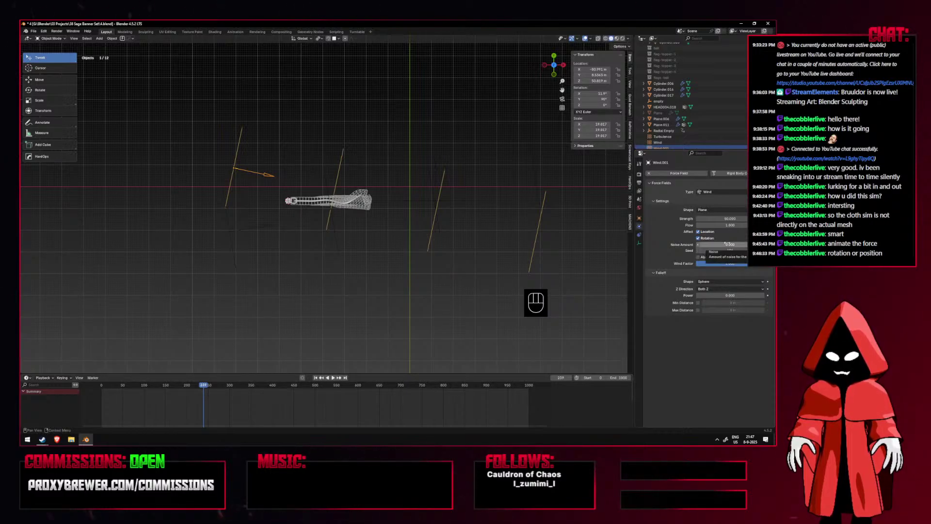
Play the simulation briefly from the front with overlays hidden, and inspect the paused flag at an angle with overlays on.
key(KP_1)
key(shift+alt+z)
key(space)
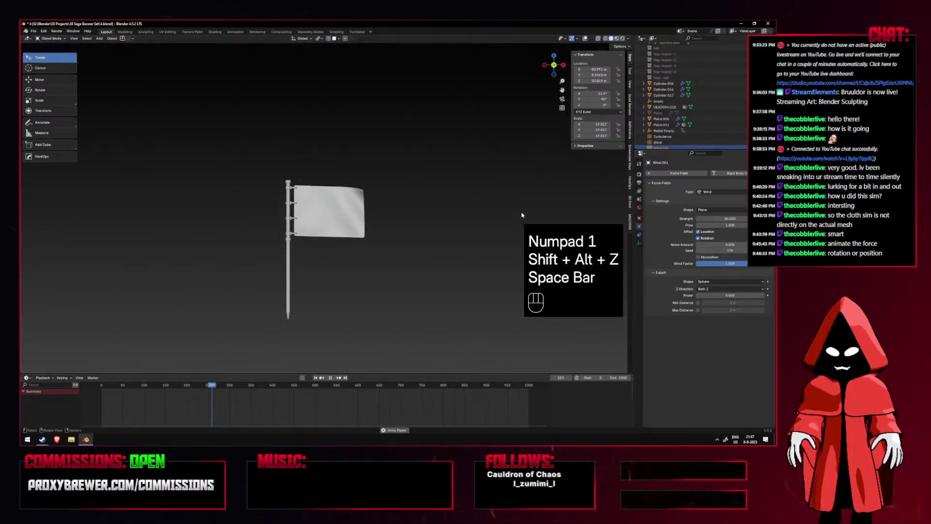
key(space)
middle_drag(522, 215, 582, 233)
key(shift+alt+z)
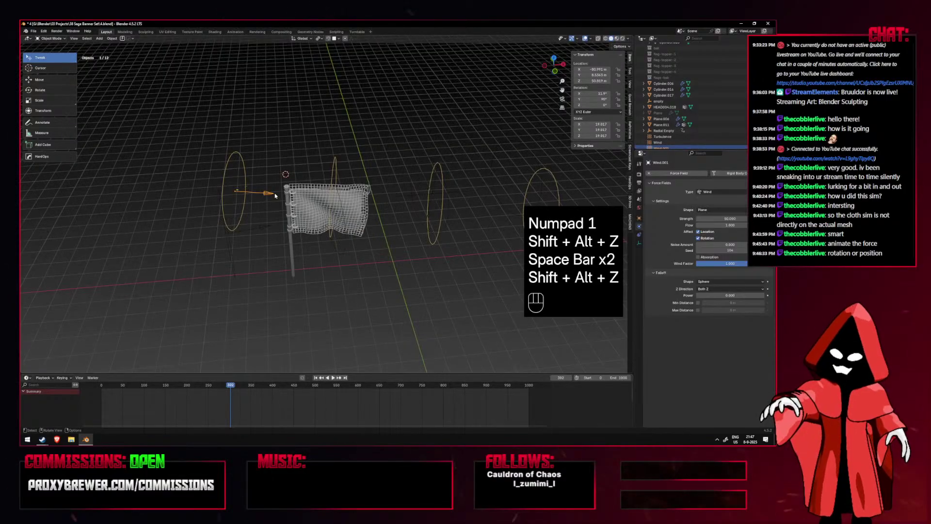
Raise the noise amount on the duplicated wind field and give the original wind field a small noise amount.
mouse_move(722, 250)
mouse_down()
mouse_move(747, 250)
mouse_move(713, 245)
mouse_up()
click(237, 243)
click(229, 235)
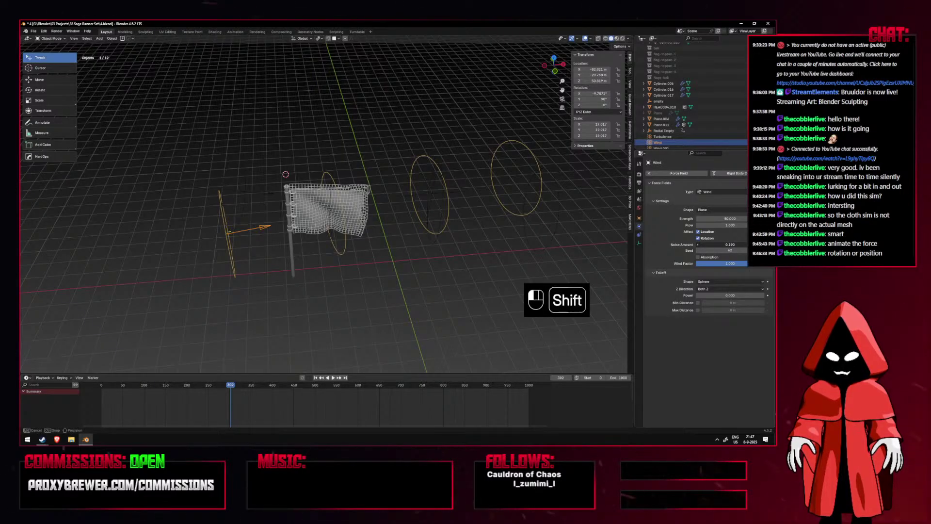
Play the simulation from the front without overlays, pausing to examine the flag's folds up close.
key(KP_1)
key(shift+alt+z)
key(space)
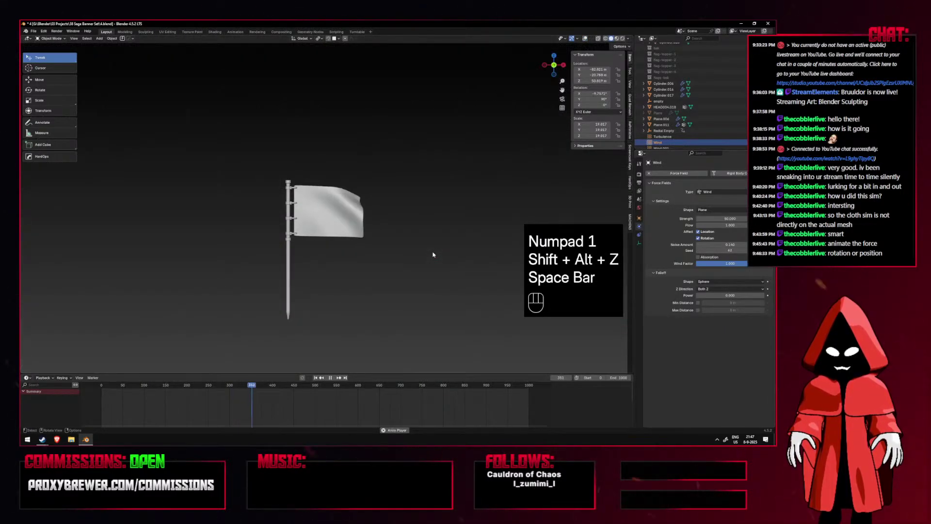
key(space)
scroll(366, 246, up, 3)
middle_drag(341, 246, 298, 253)
key(KP_1)
key(space)
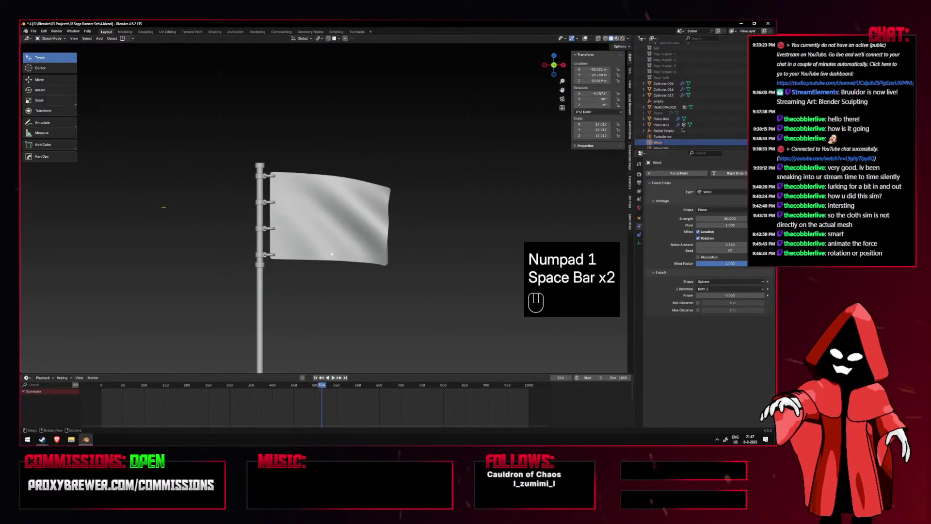
key(KP_1)
key(space)
key(space)
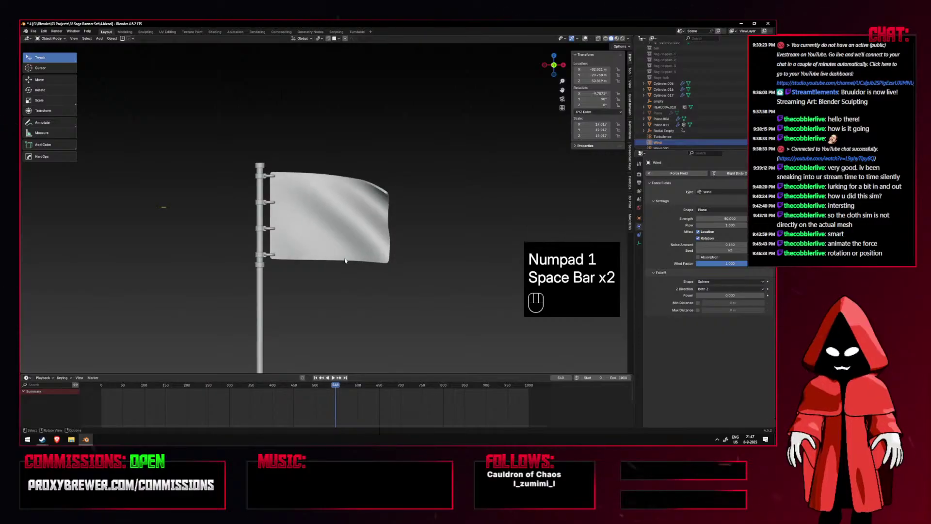
Show overlays, check the flag and wind fields from the front and above, and return the timeline to frame 0.
key(KP_7)
key(KP_1)
key(shift+alt+z)
scroll(345, 261, down, 3)
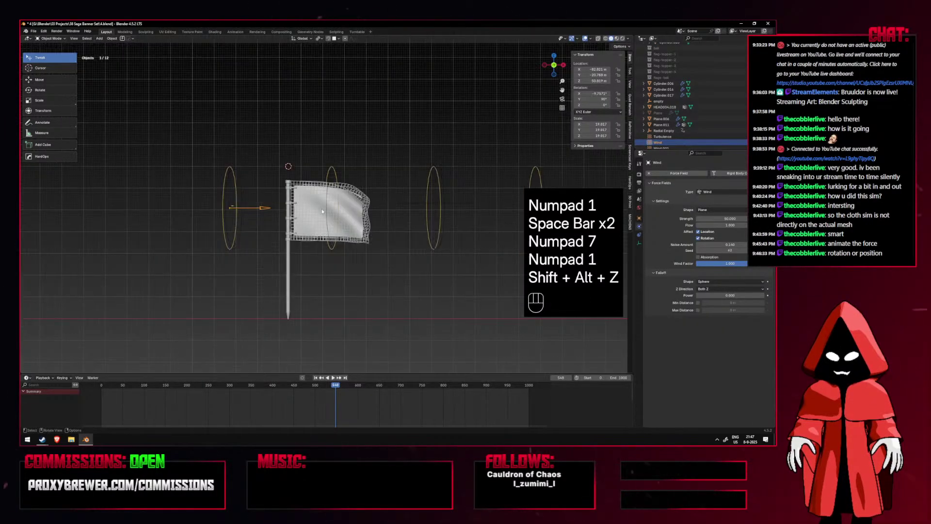
middle_drag(322, 209, 327, 264)
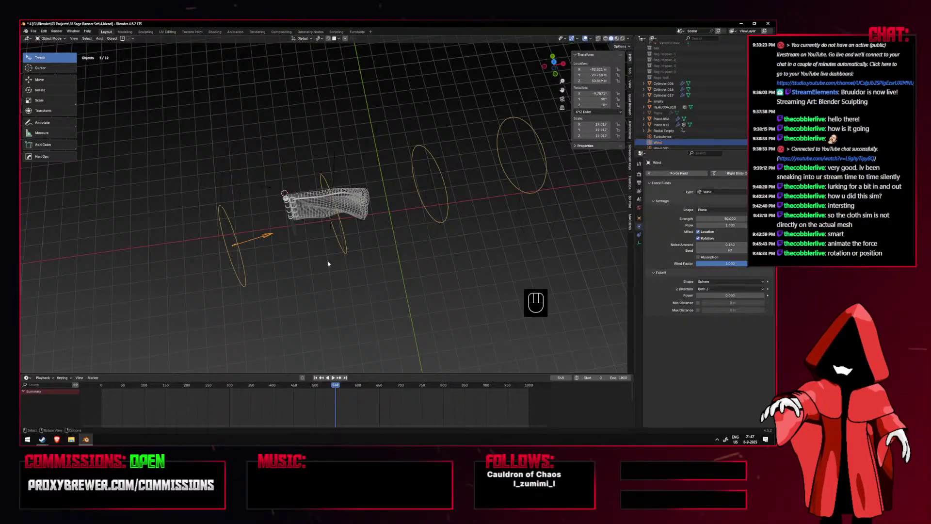
key(KP_7)
key(KP_1)
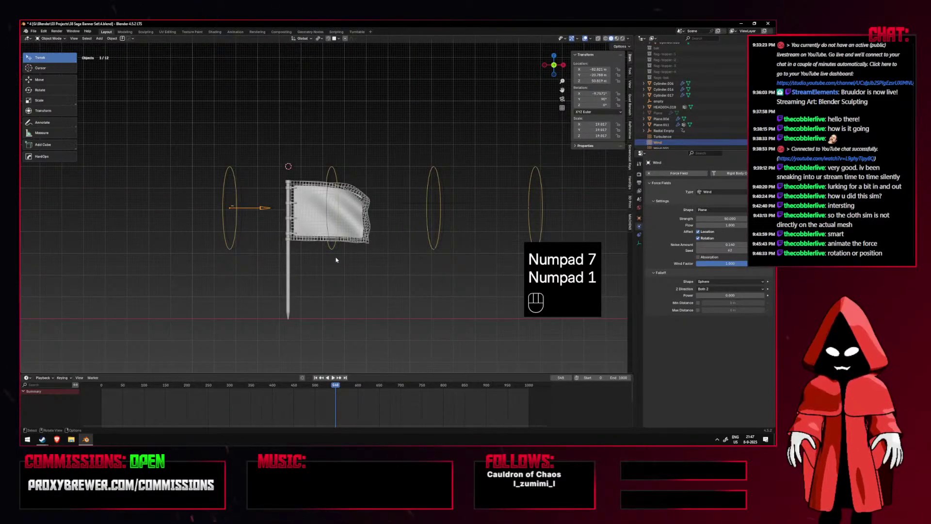
key(KP_7)
drag(335, 386, 97, 386)
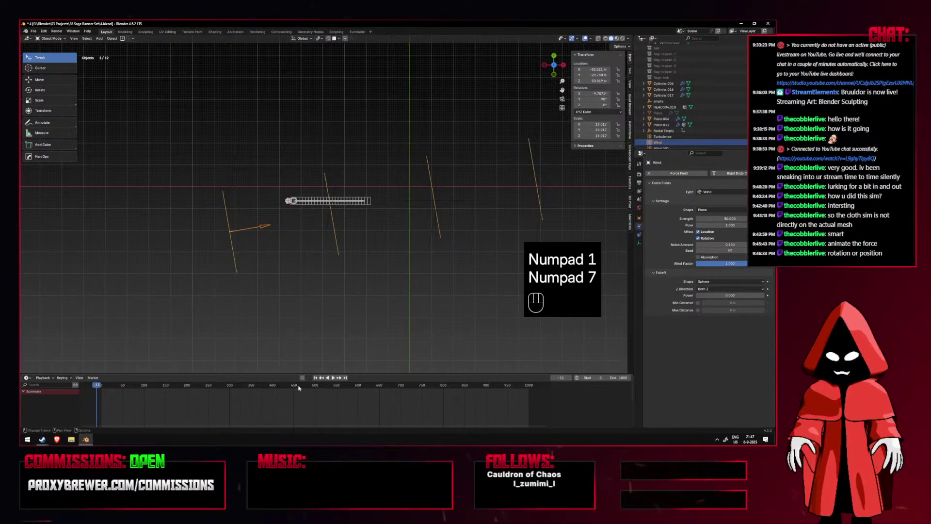
click(316, 377)
click(242, 169)
click(233, 168)
key(r)
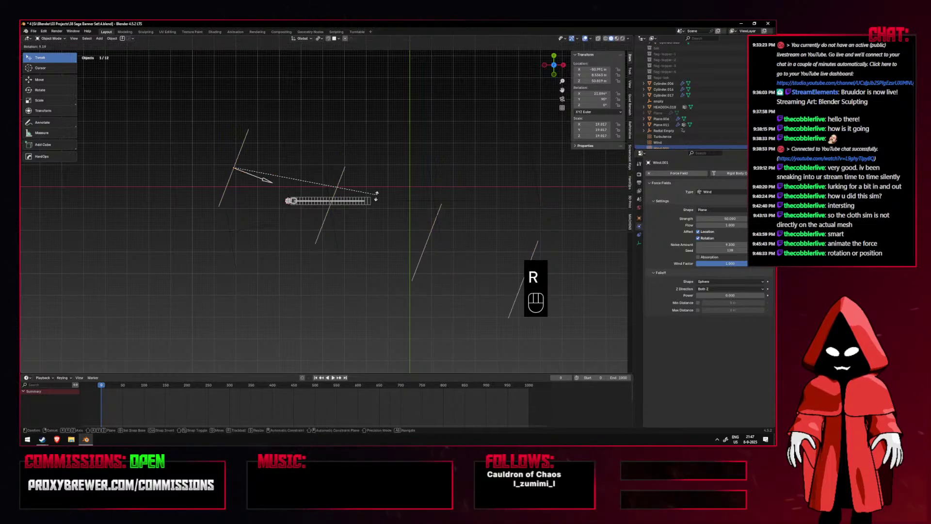
click(390, 223)
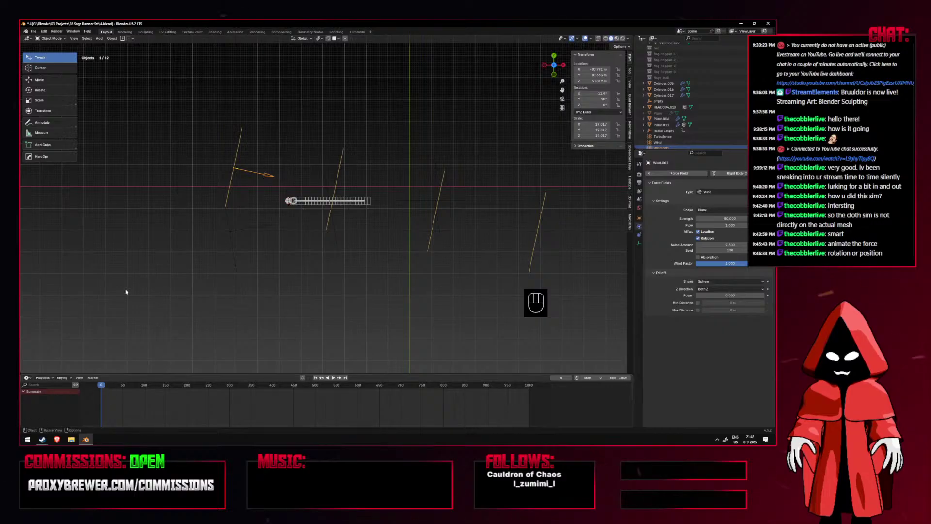
key(r)
right_click(304, 162)
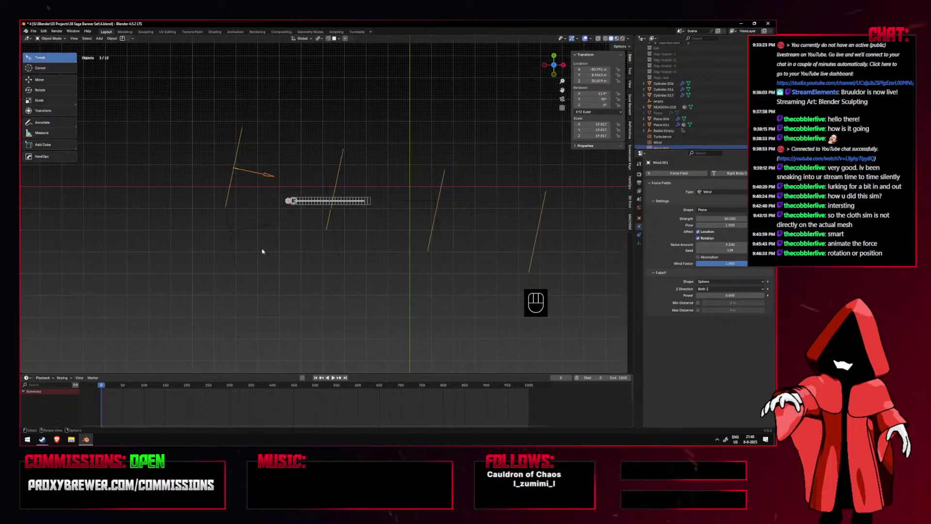
key(r)
key(r)
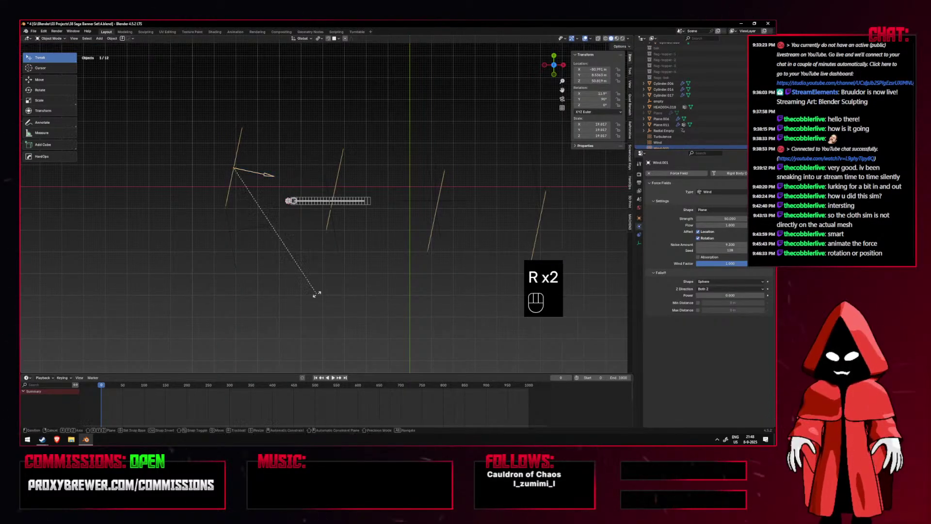
key(r)
right_click(155, 364)
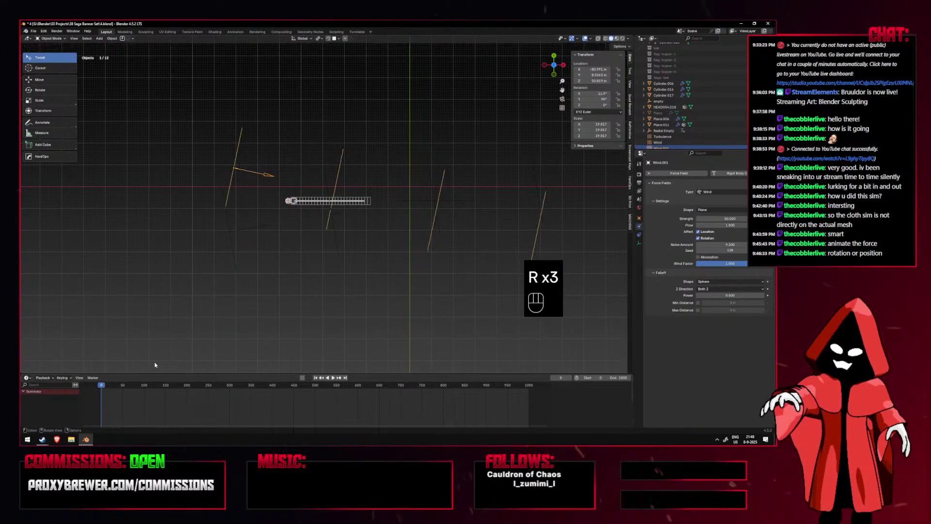
right_click(150, 386)
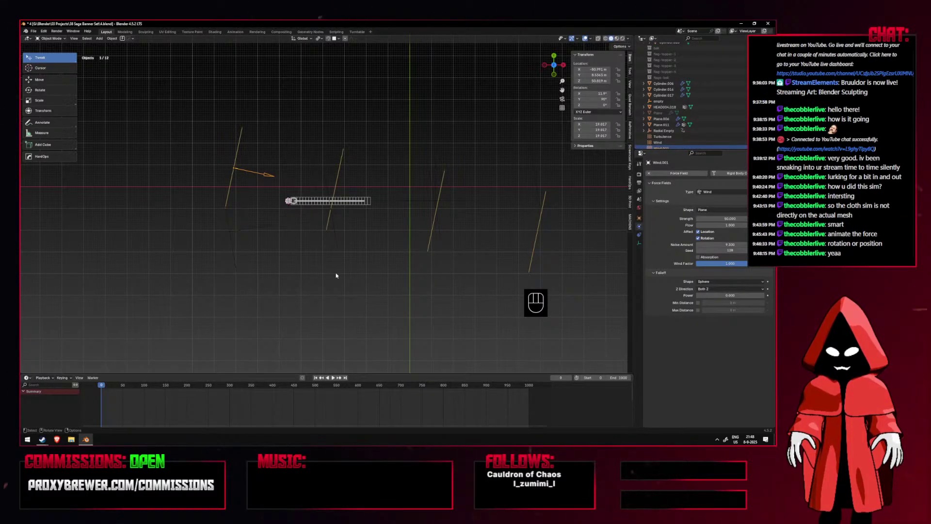
key(r)
key(r)
right_click(165, 398)
right_click(130, 400)
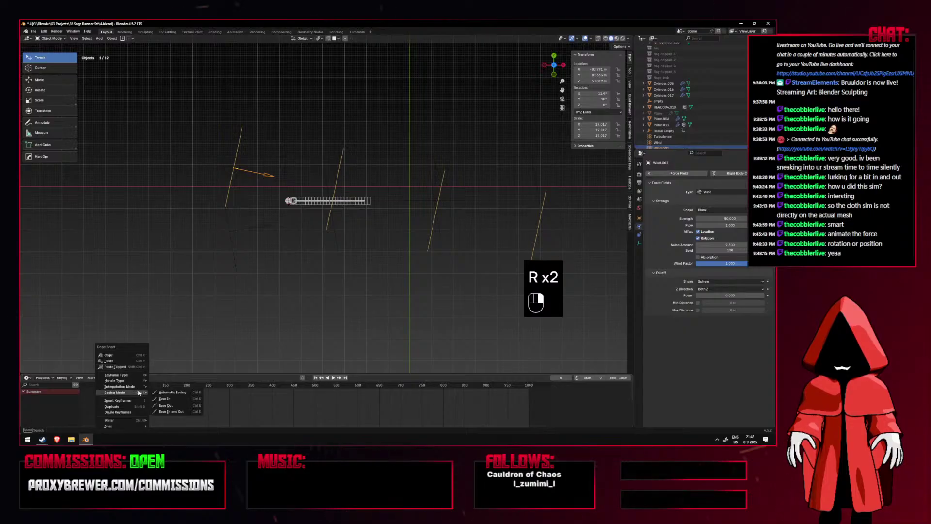
mouse_move(138, 378)
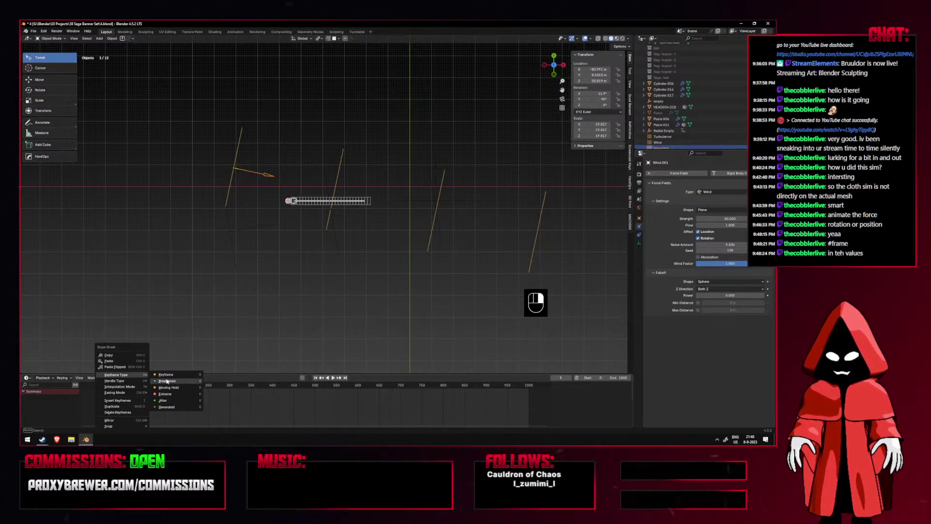
click(232, 316)
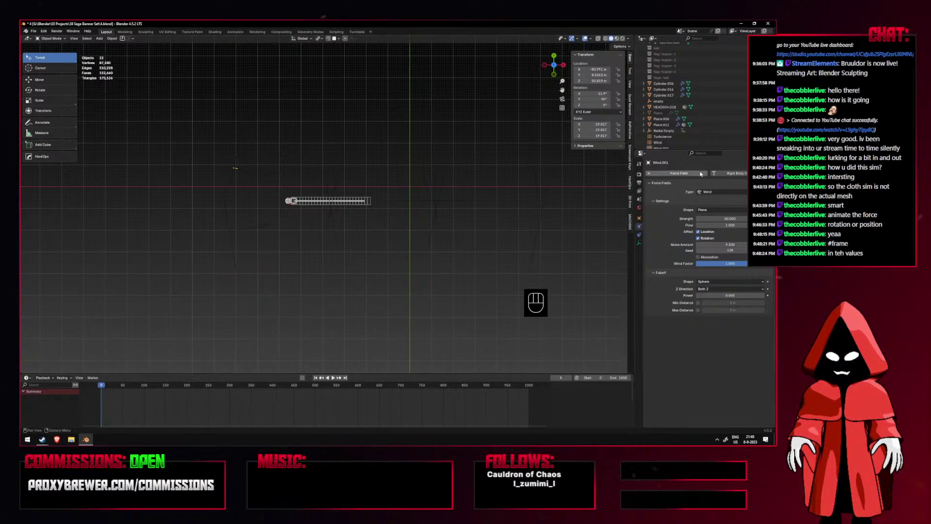
click(238, 167)
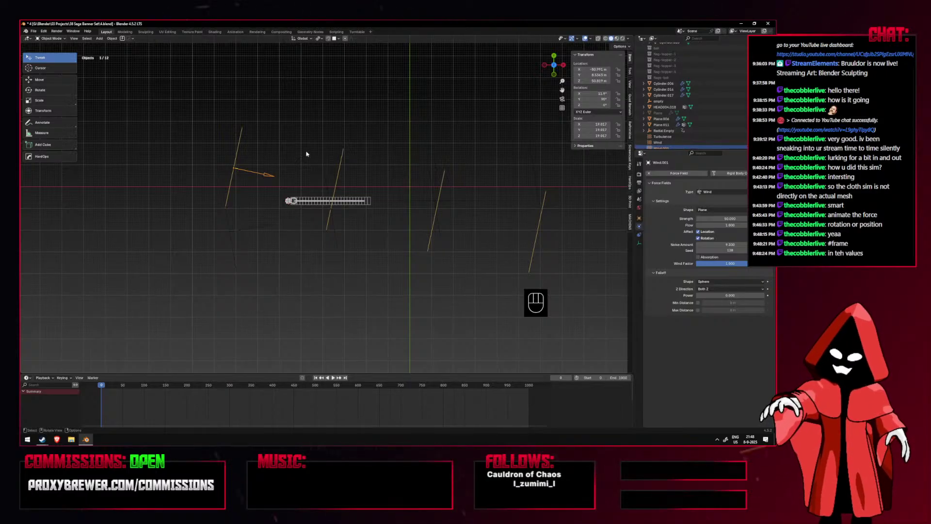
key(r)
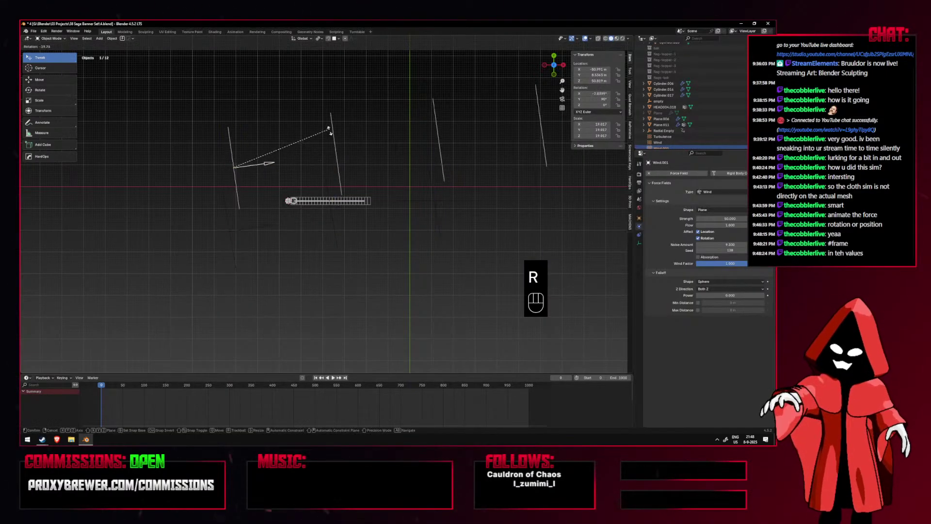
right_click(360, 171)
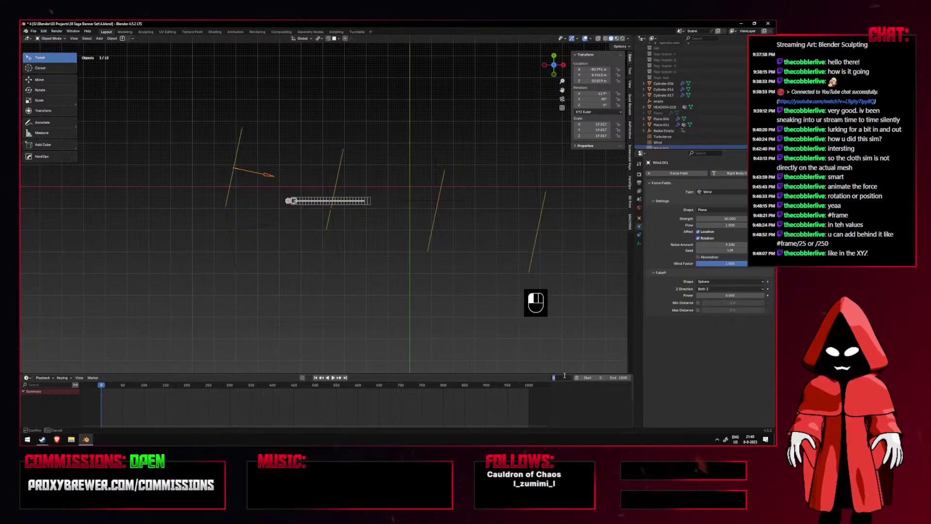
Animate the duplicated wind field's X rotation with the driver expression #frame/25.
click(238, 170)
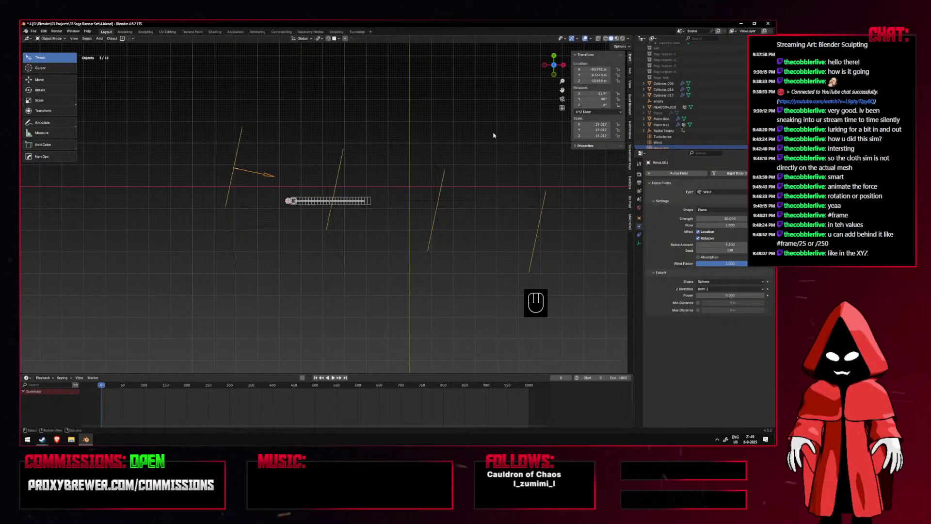
click(599, 94)
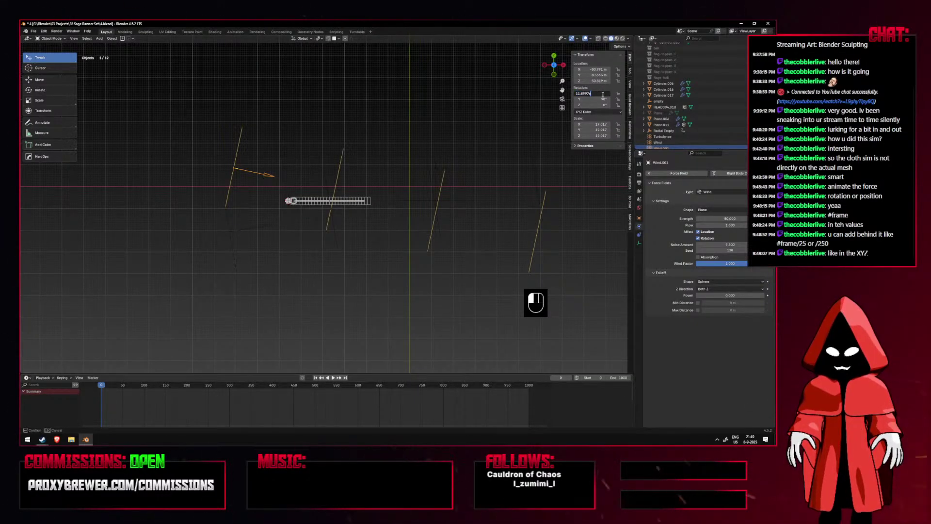
key(ctrl+a)
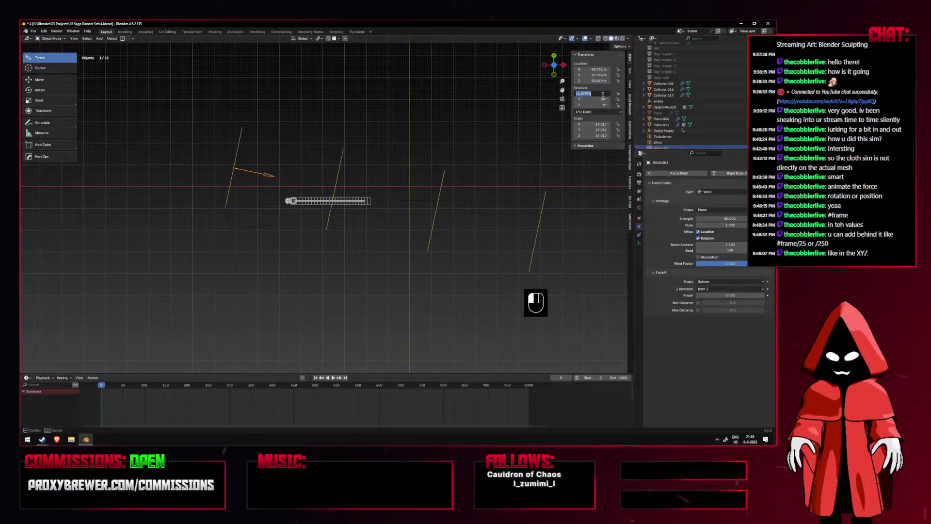
text(#frame)
key(Return)
Play the simulation with the spinning wind field, checking the flag's reaction from above, the front and an angle.
key(space)
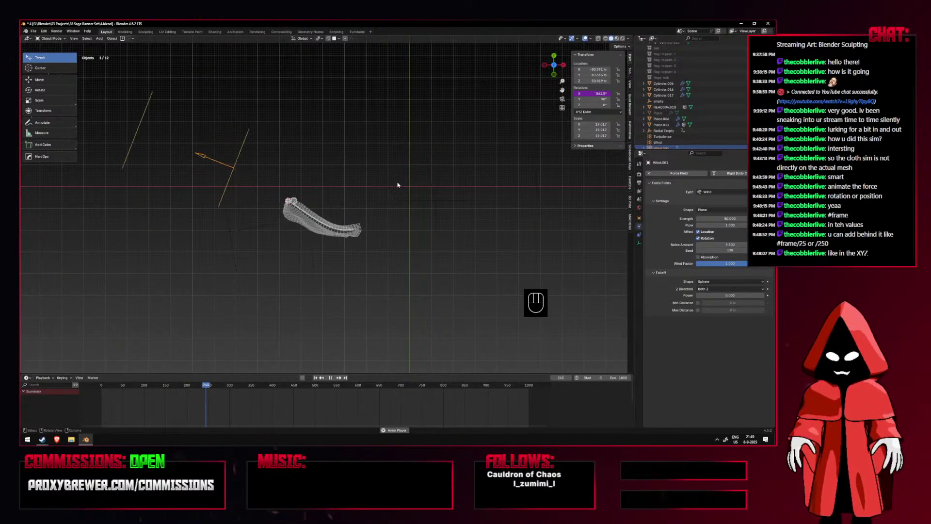
key(space)
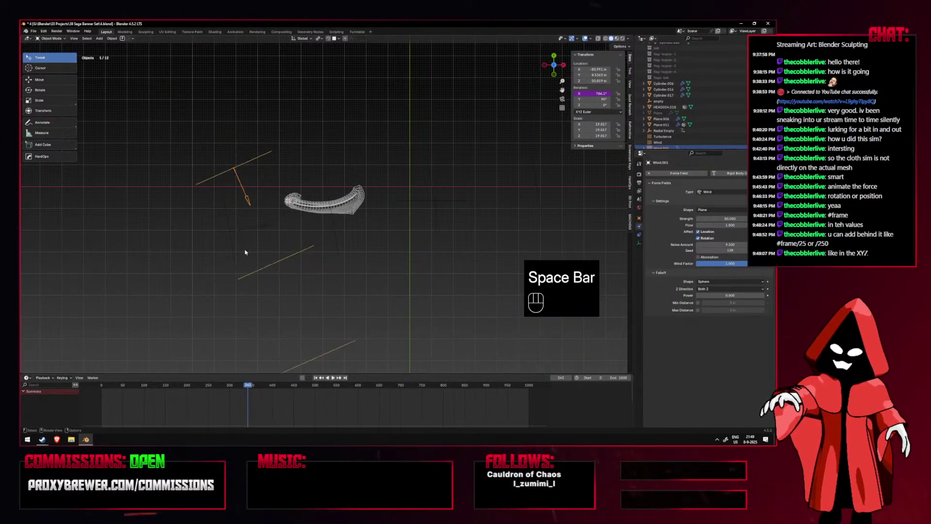
key(KP_1)
key(space)
key(KP_7)
key(space)
middle_drag(375, 210, 370, 170)
key(space)
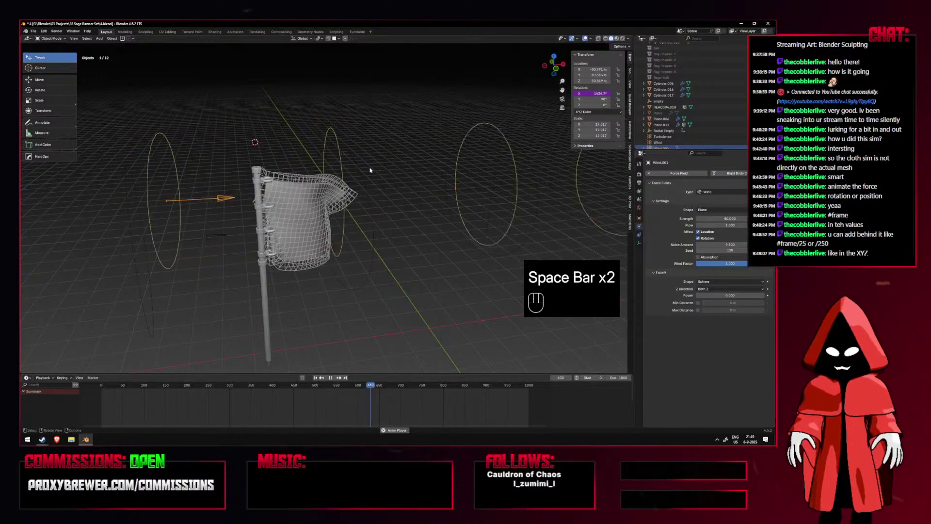
key(space)
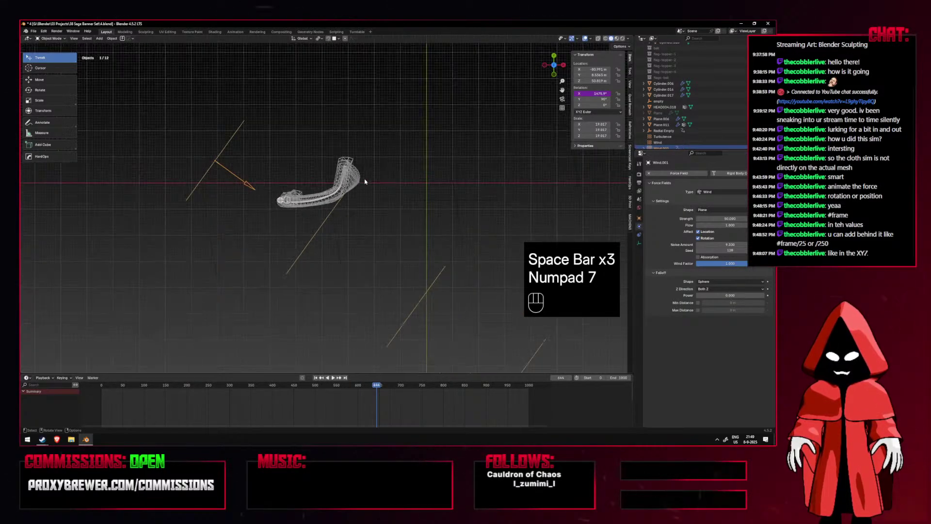
Run the simulation again and compare the flag's billowing from the front and top, pausing on its folds.
key(space)
key(space)
key(space)
key(KP_1)
middle_drag(369, 194, 394, 217)
key(KP_7)
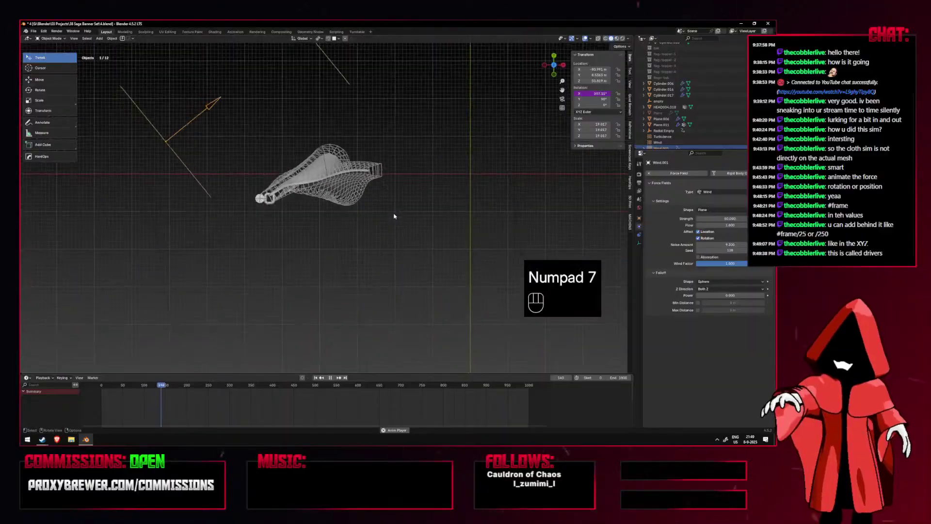
key(KP_1)
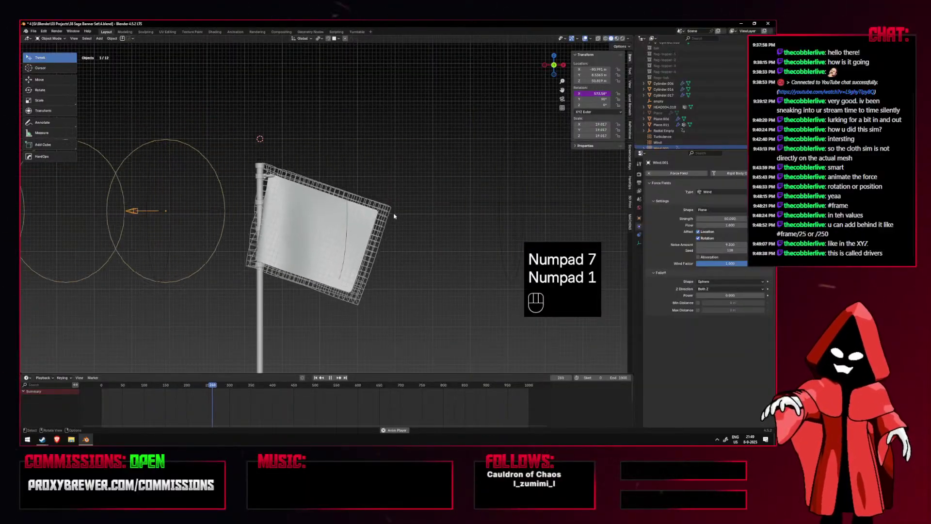
key(space)
key(KP_7)
key(KP_1)
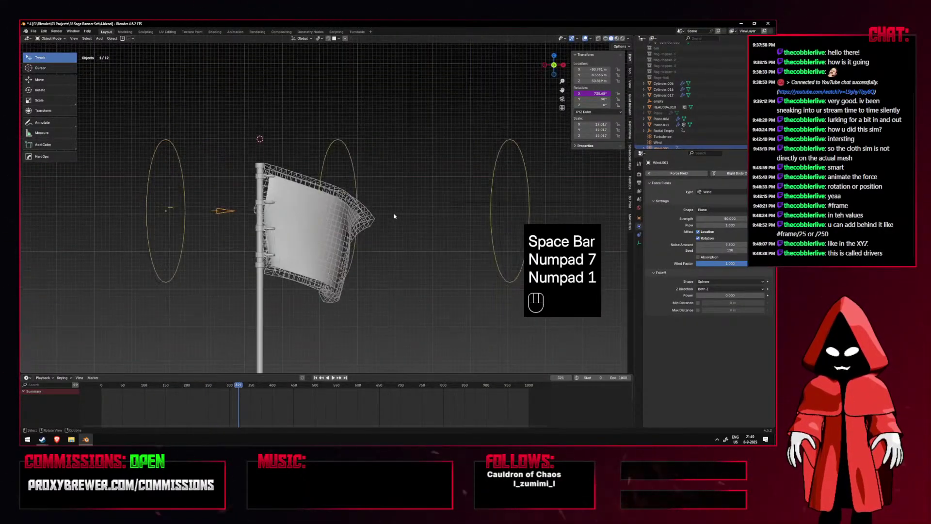
Slow the duplicated wind field's rotation by changing its X driver expression to #frame/250, and resume playback from above.
key(KP_7)
scroll(394, 217, down, 3)
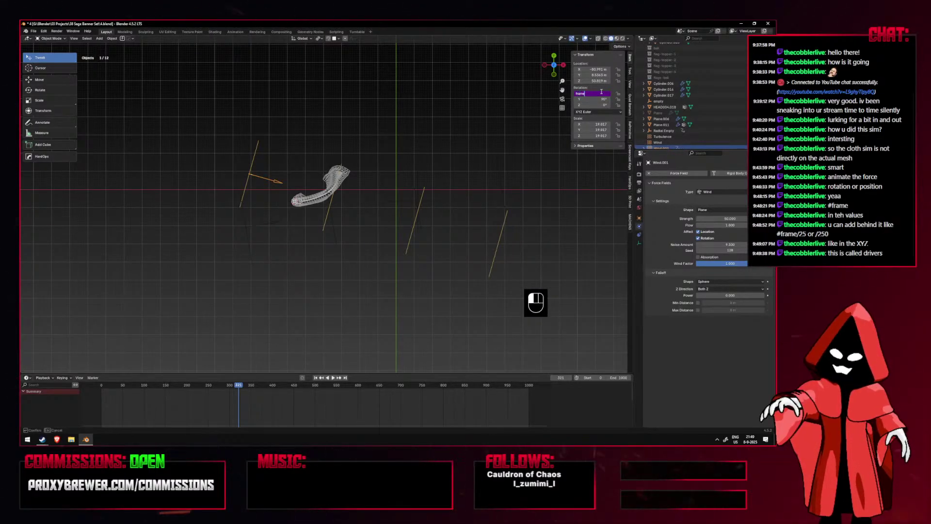
key(BackSpace)
key(BackSpace)
key(BackSpace)
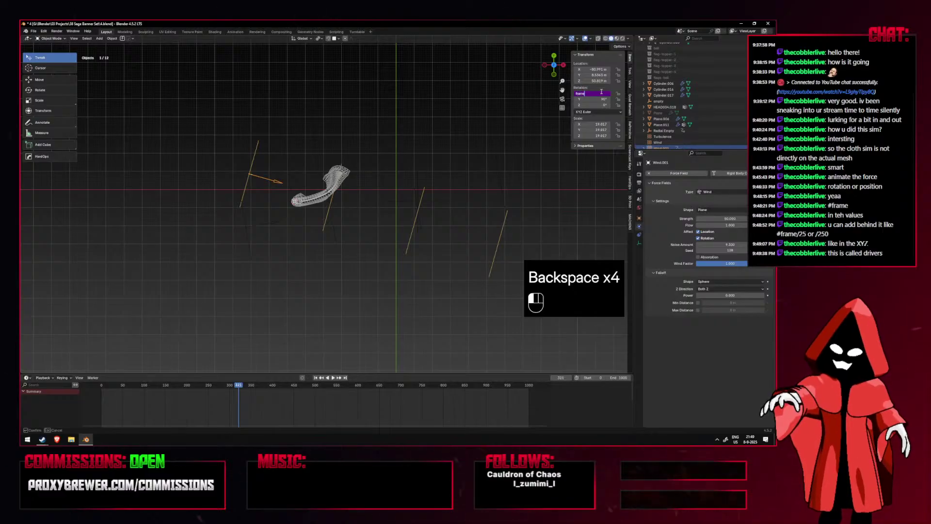
click(601, 94)
key(space)
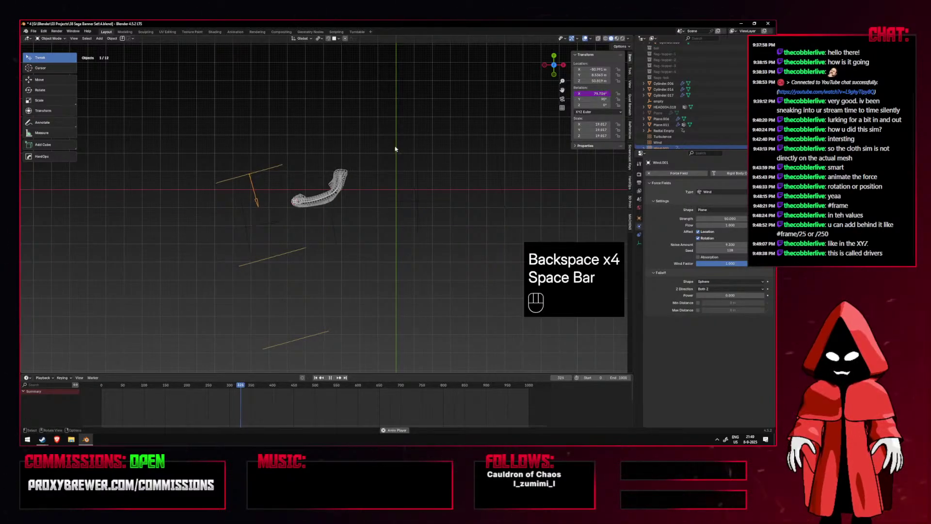
Play the simulation from above, pausing and resuming it to compare the flag's swing with the slowly rotating wind field.
key(space)
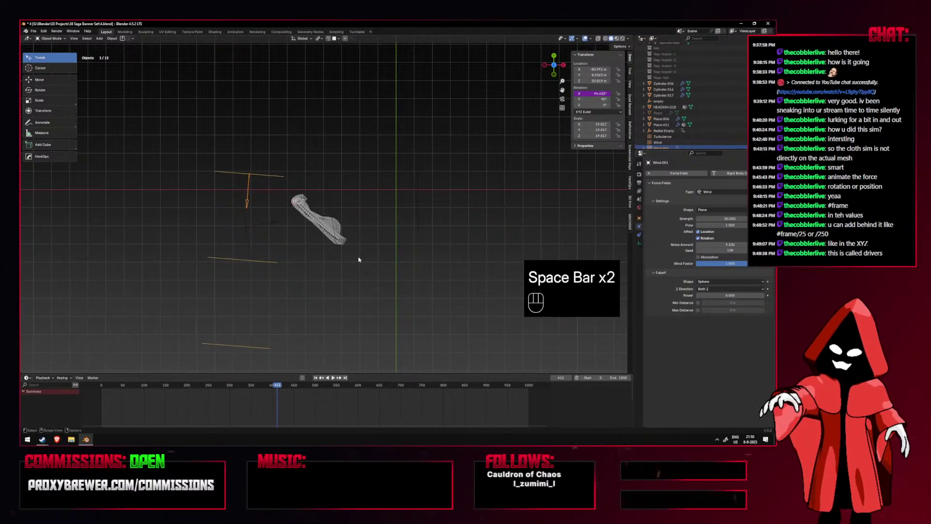
key(space)
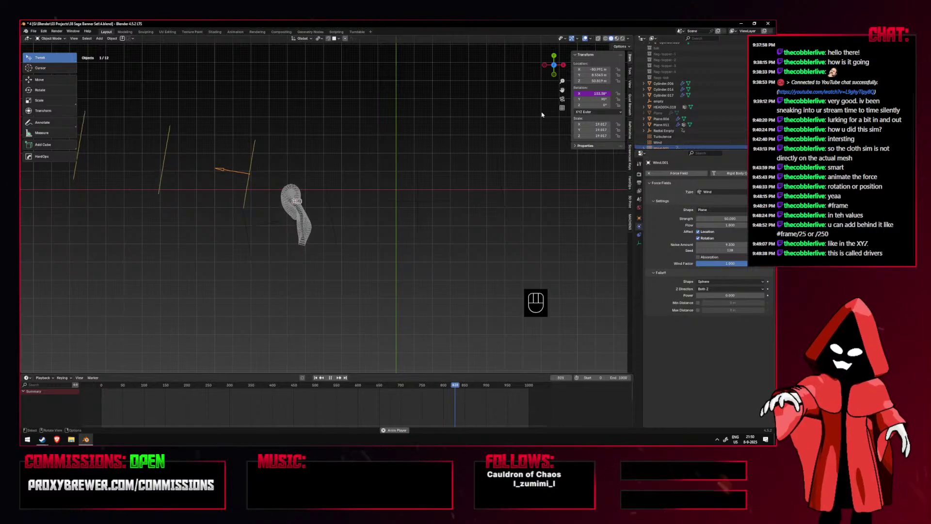
key(space)
Try a different frame-based driver expression for the duplicated wind field's X rotation and replay the simulation from the start.
click(585, 94)
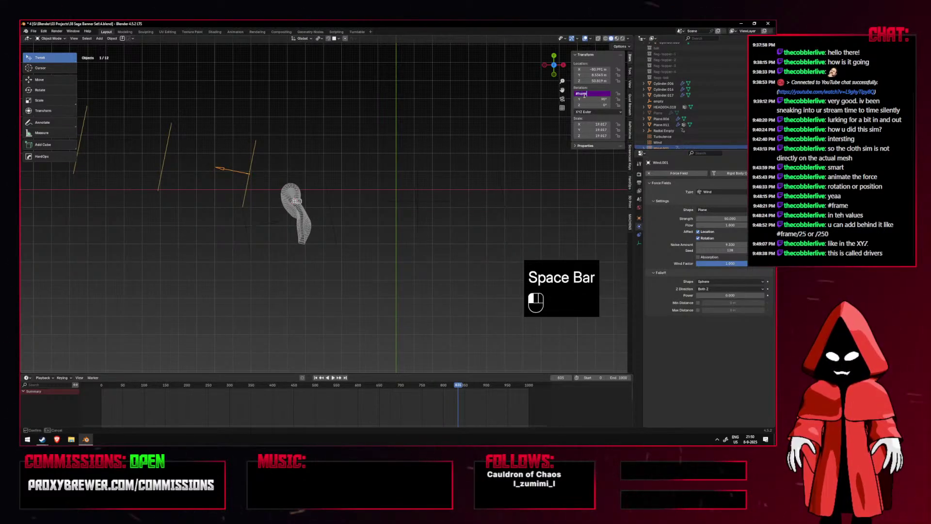
key(Return)
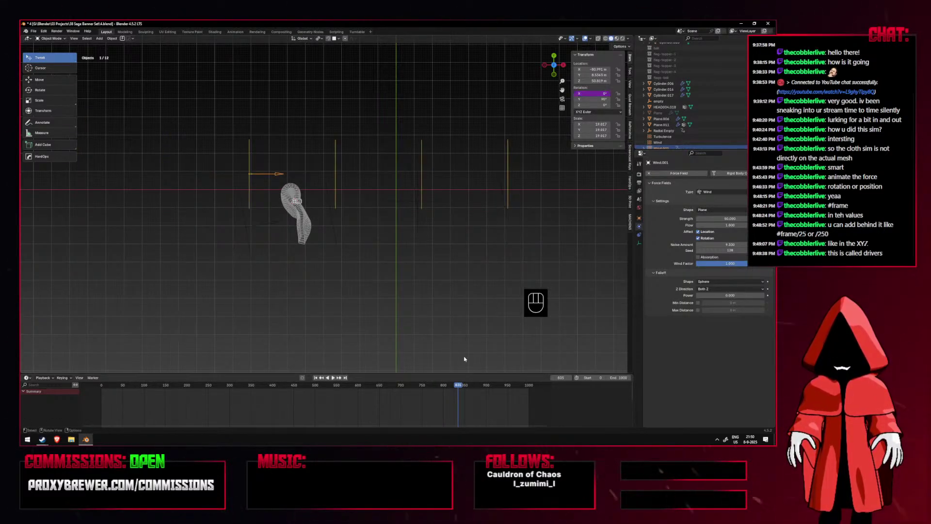
drag(416, 394, 527, 393)
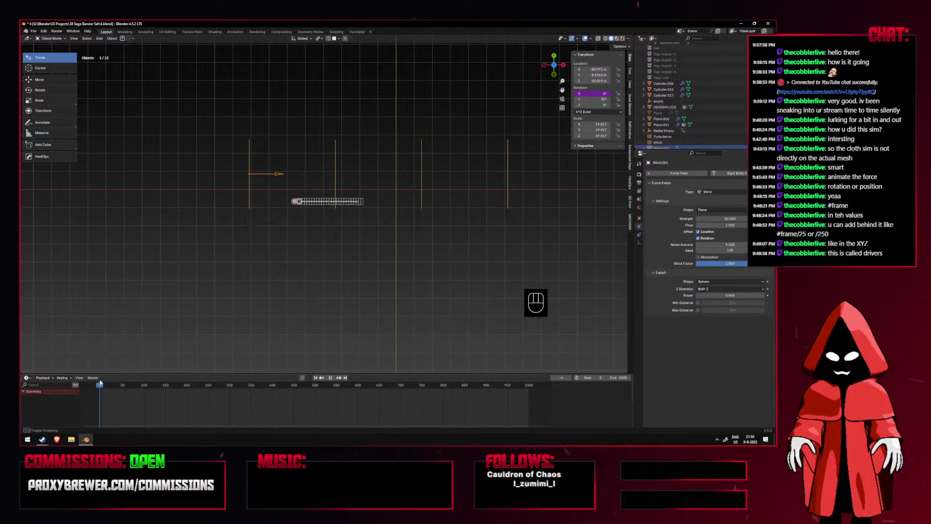
key(space)
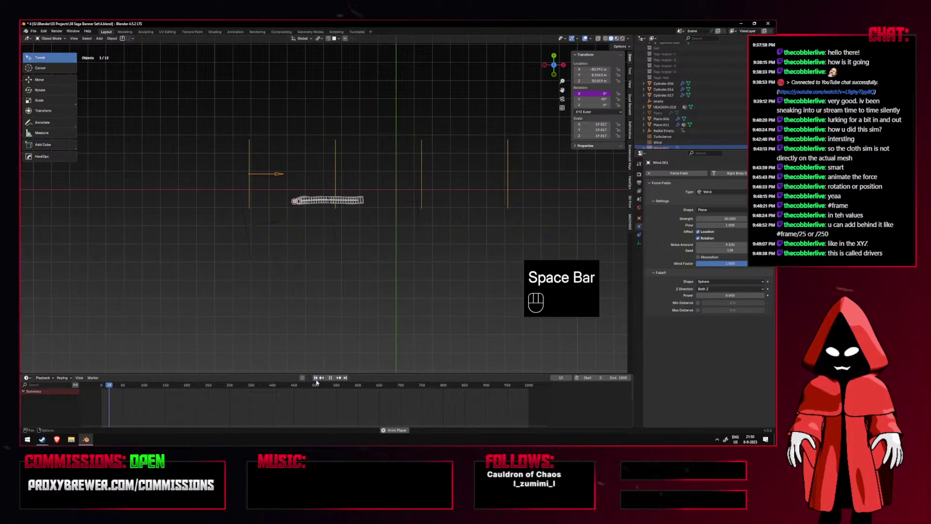
scroll(265, 192, up, 3)
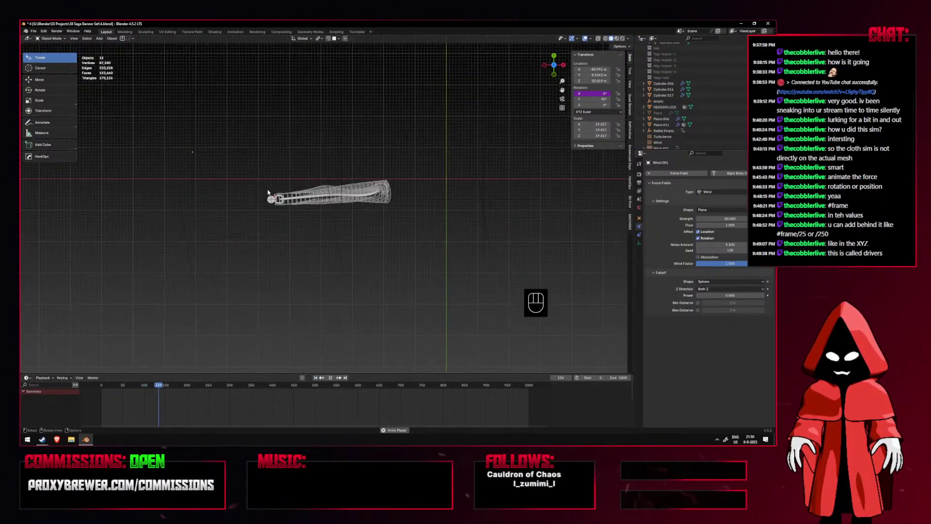
key(KP_1)
key(KP_7)
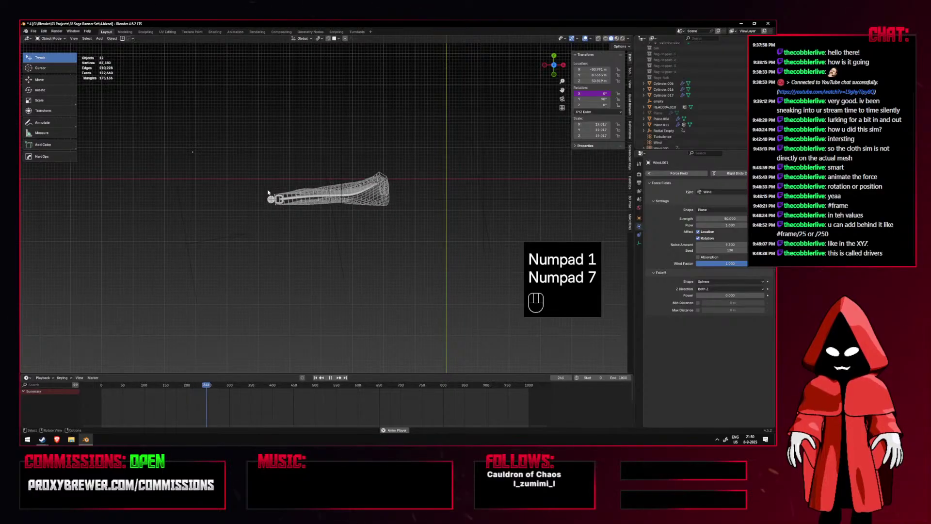
Try re-entering the #frame expression in the duplicated wind field's X rotation, and play again from frame 0.
click(238, 154)
key(space)
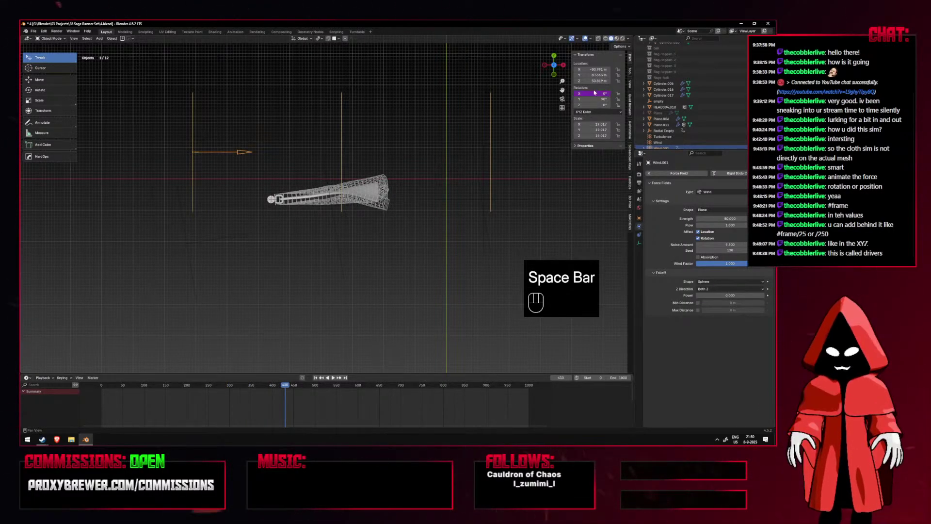
key(BackSpace)
text(#frame)
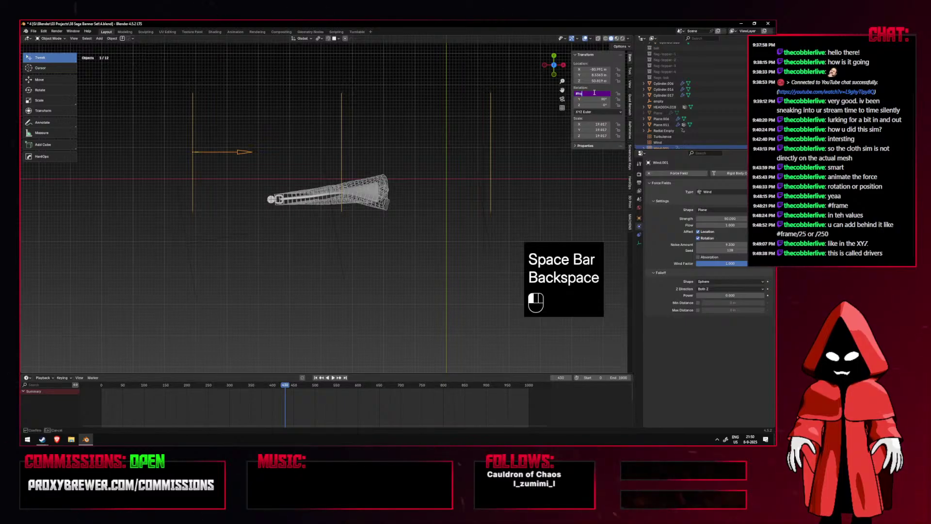
click(315, 378)
click(223, 141)
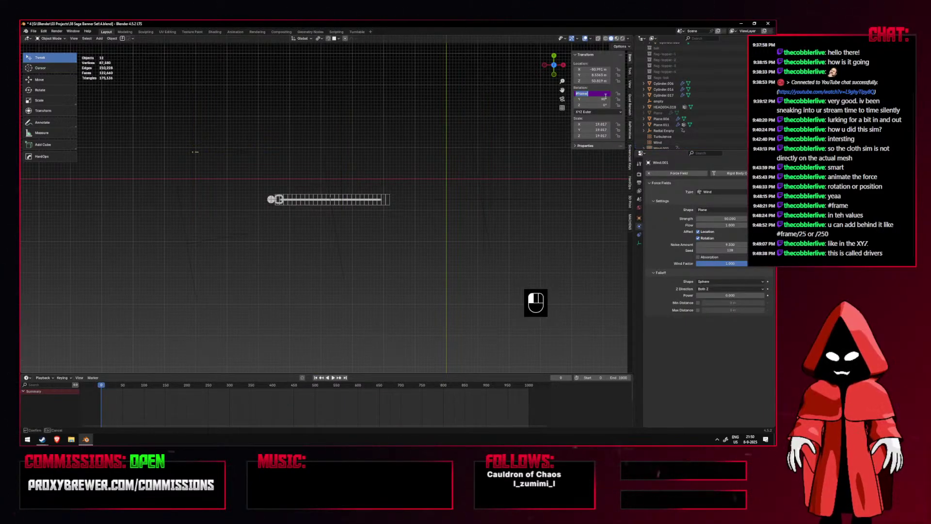
text(rame)
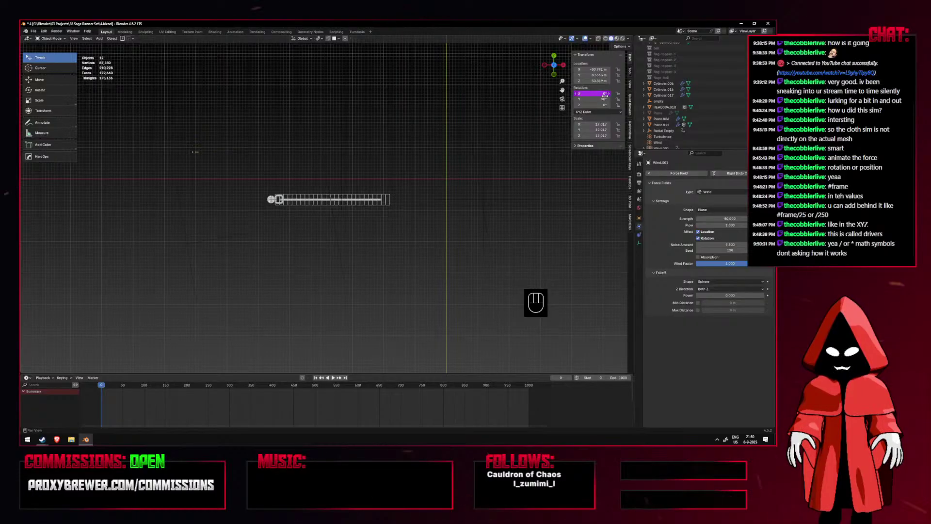
key(space)
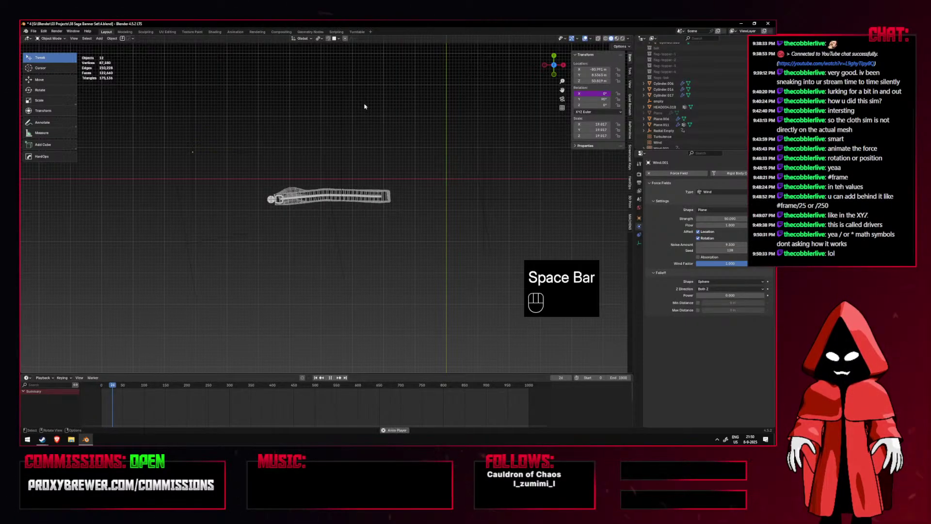
Delete the driver from the duplicated wind field's X rotation after testing its playback once more.
key(space)
click(316, 378)
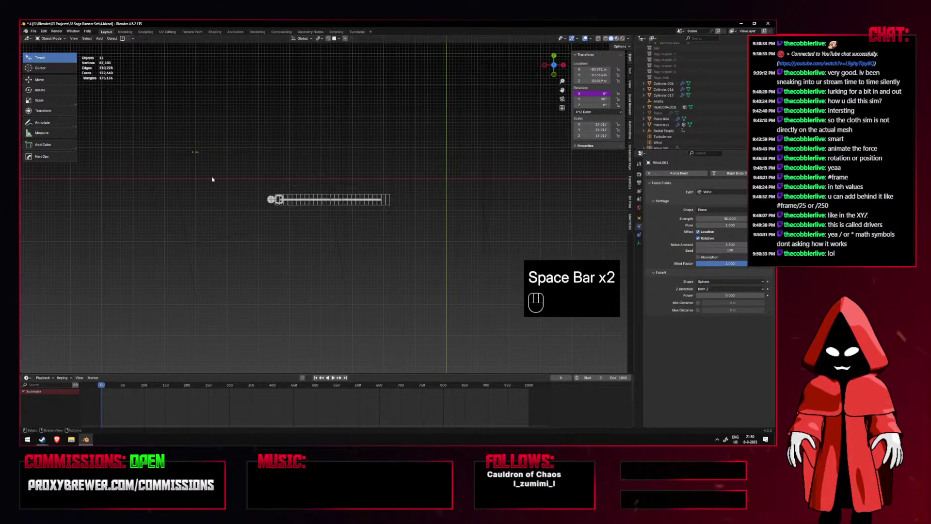
click(196, 152)
click(588, 94)
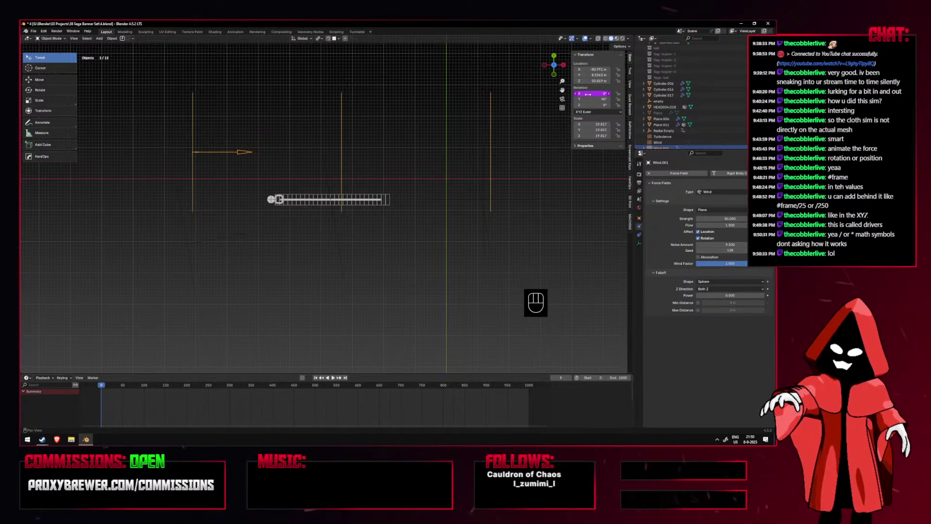
key(space)
key(space)
key(space)
key(space)
key(space)
key(space)
right_click(591, 94)
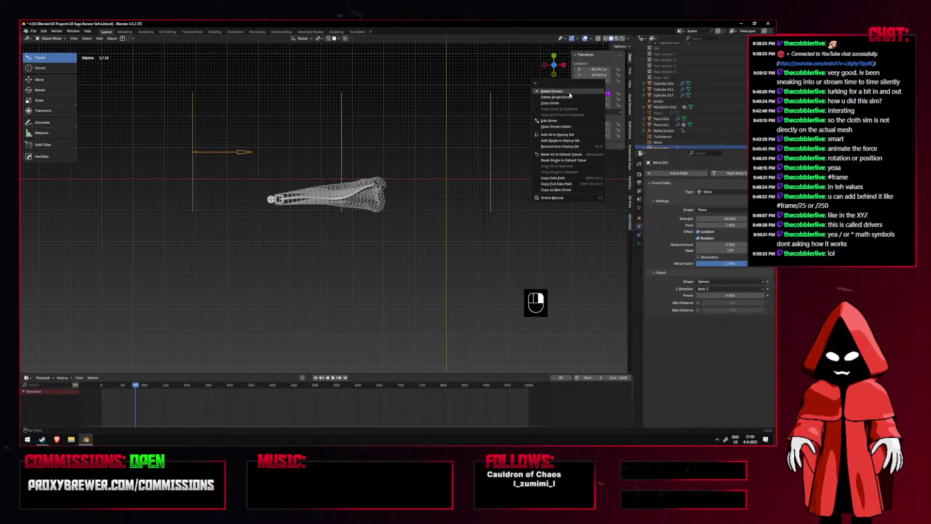
click(576, 103)
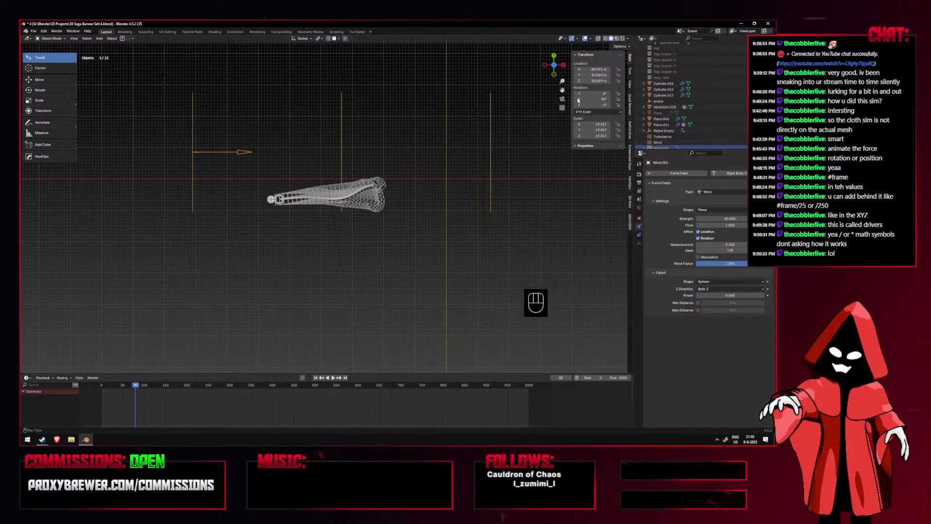
Add a new frame-based driver to the duplicated wind field's X rotation and play from frame 0 in front view.
click(316, 377)
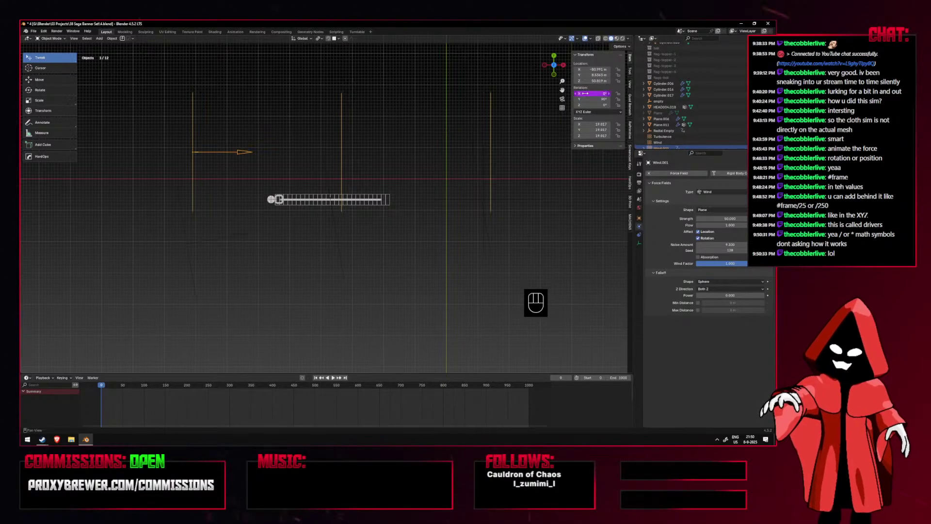
key(space)
key(KP_1)
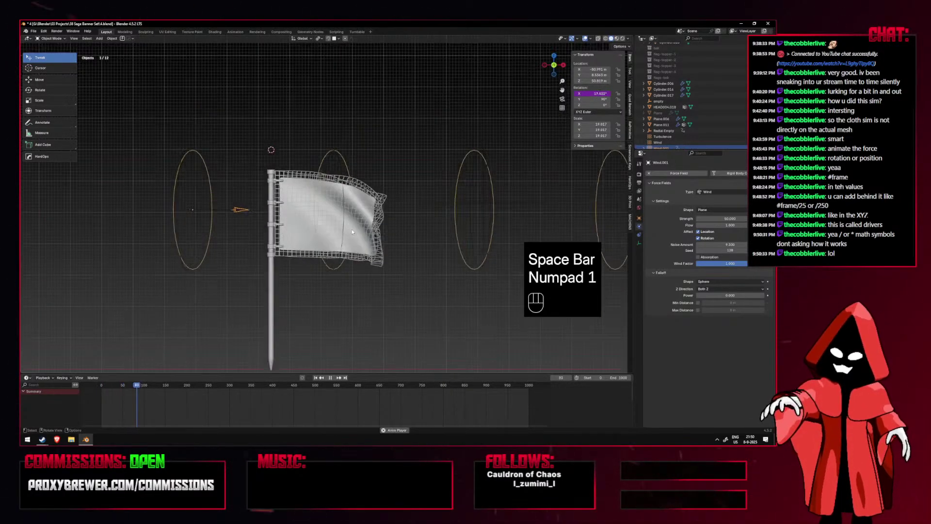
Watch the flag without overlays from the front and several angles, pausing playback to inspect its folds.
middle_drag(351, 229, 375, 291)
key(KP_1)
key(shift+alt+z)
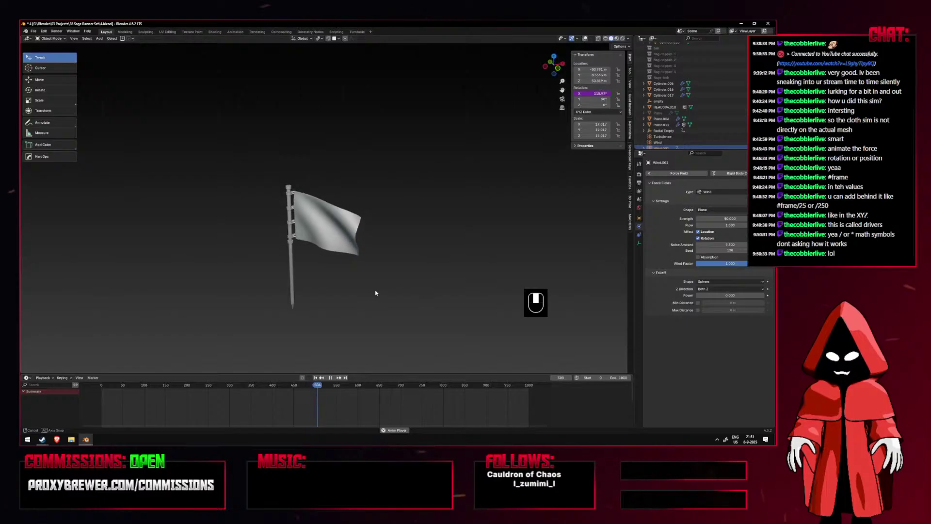
middle_drag(377, 312, 345, 300)
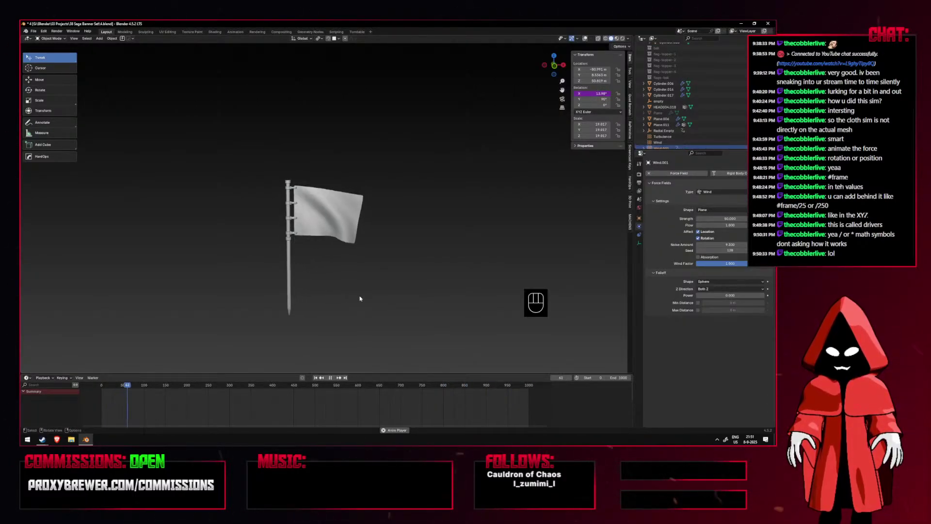
key(space)
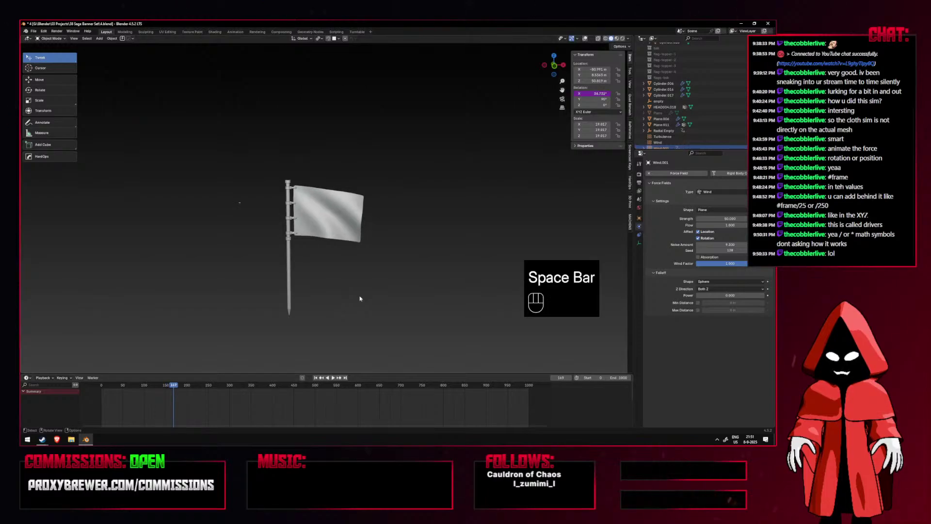
key(KP_1)
key(space)
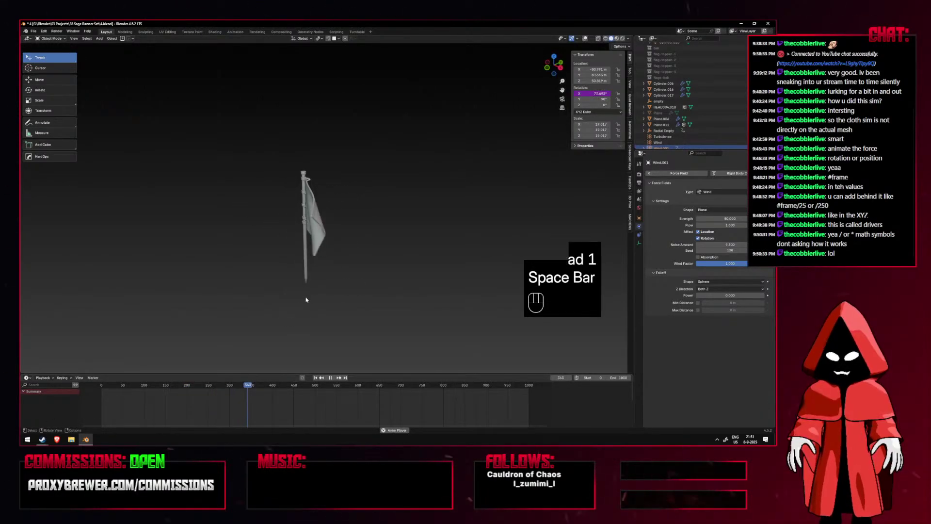
key(KP_1)
key(space)
middle_drag(305, 299, 365, 297)
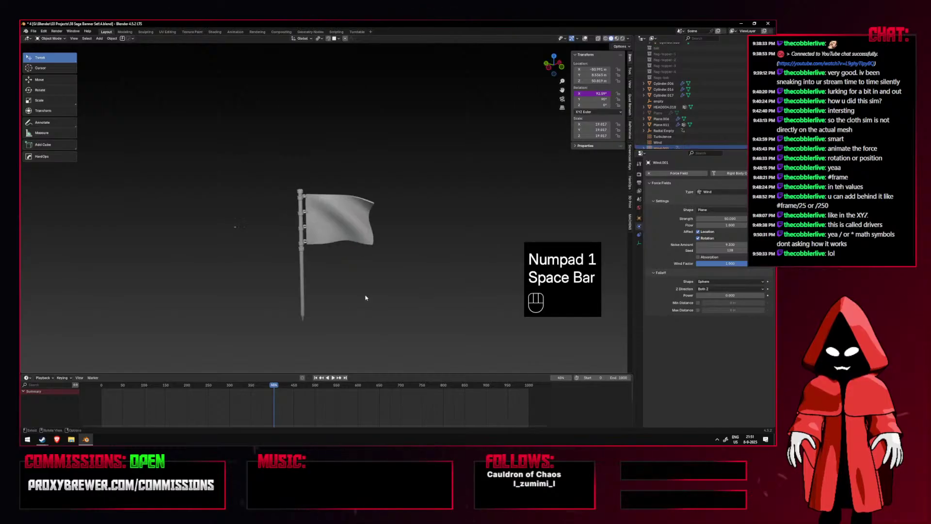
key(KP_1)
key(space)
key(space)
Select the original wind field from above with overlays shown and drive its X rotation with #frame/250 from frame 0.
key(KP_7)
key(shift+alt+z)
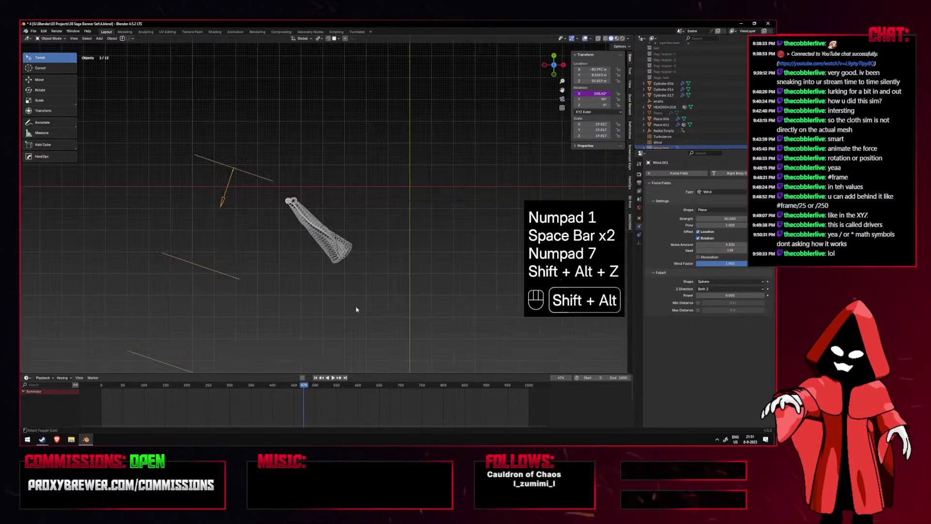
click(253, 225)
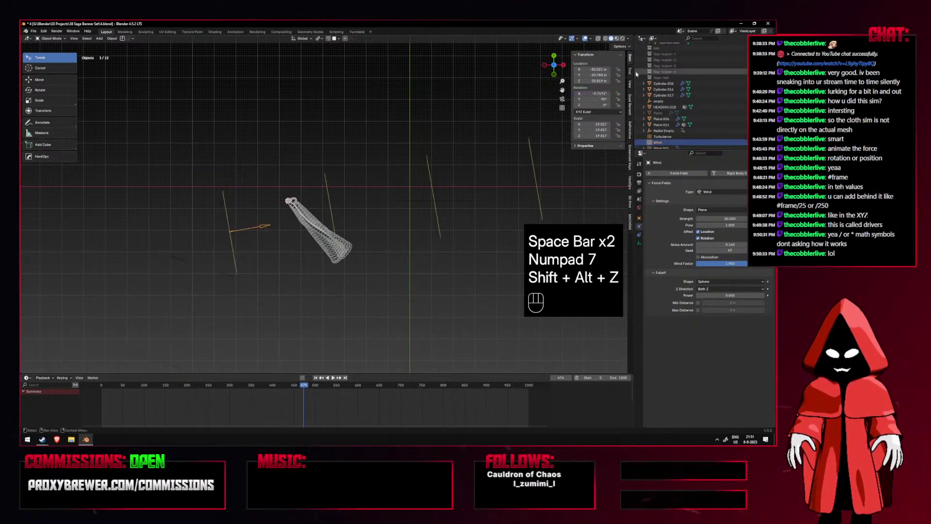
click(316, 378)
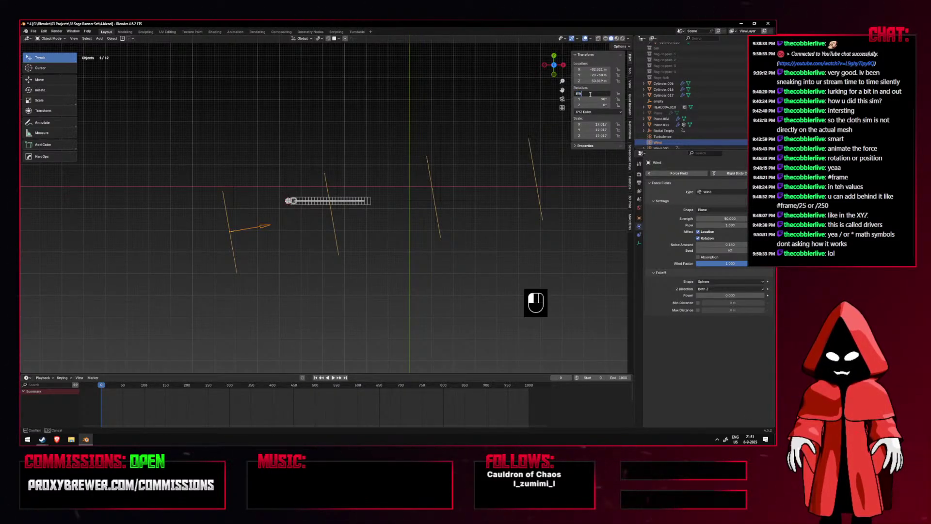
key(BackSpace)
key(BackSpace)
key(Return)
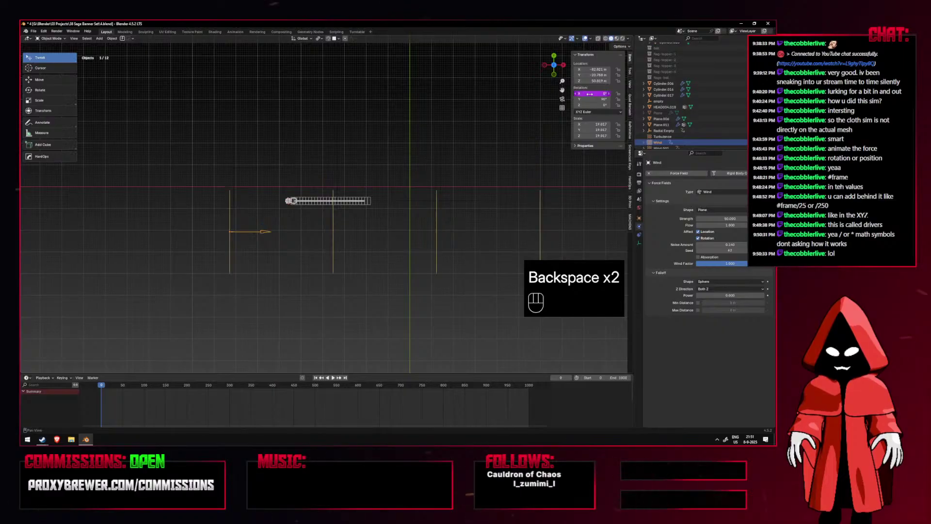
Play the simulation with both wind fields rotating, viewing the flag from the front and an angle without overlays.
key(KP_1)
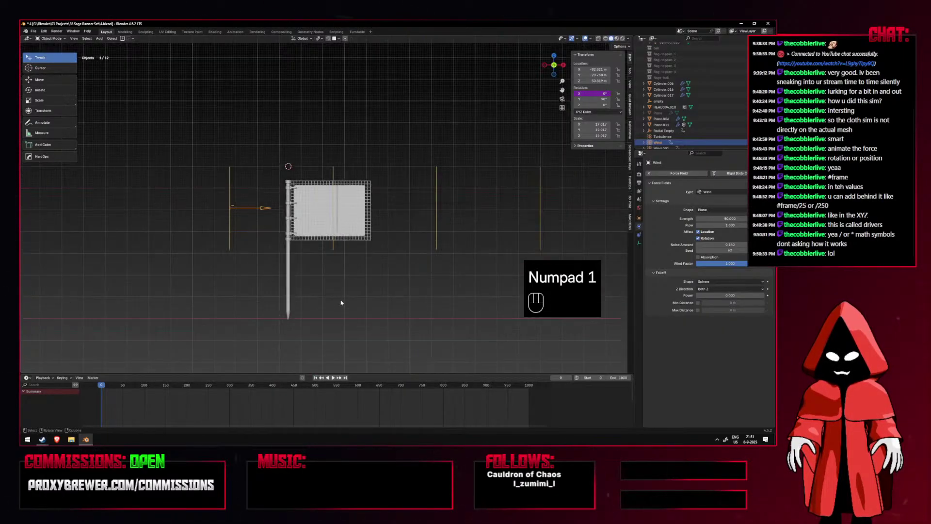
key(space)
key(shift+alt+z)
key(shift+alt+z)
key(shift+alt+z)
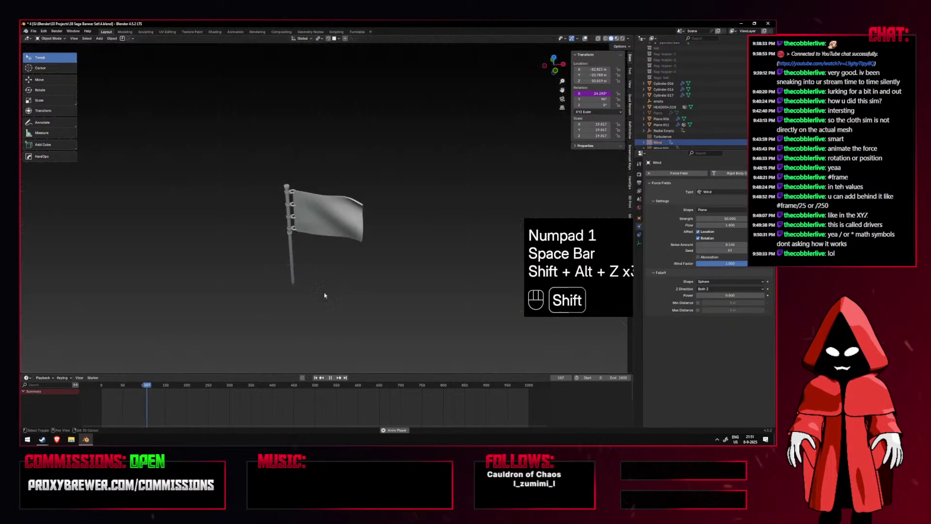
key(space)
key(shift+alt+z)
Edit the scripted expression of the original wind field's X rotation driver at frame 0 and restart playback.
click(315, 377)
click(229, 290)
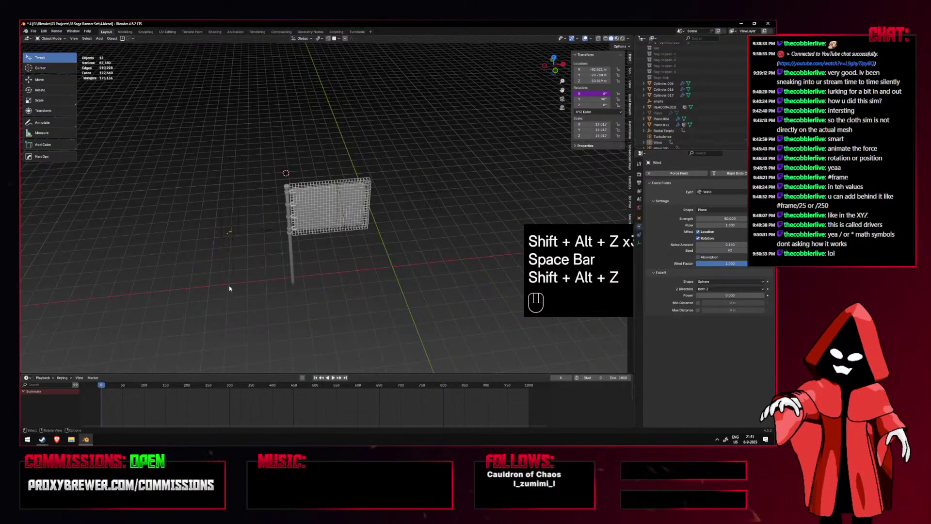
click(228, 235)
right_click(602, 94)
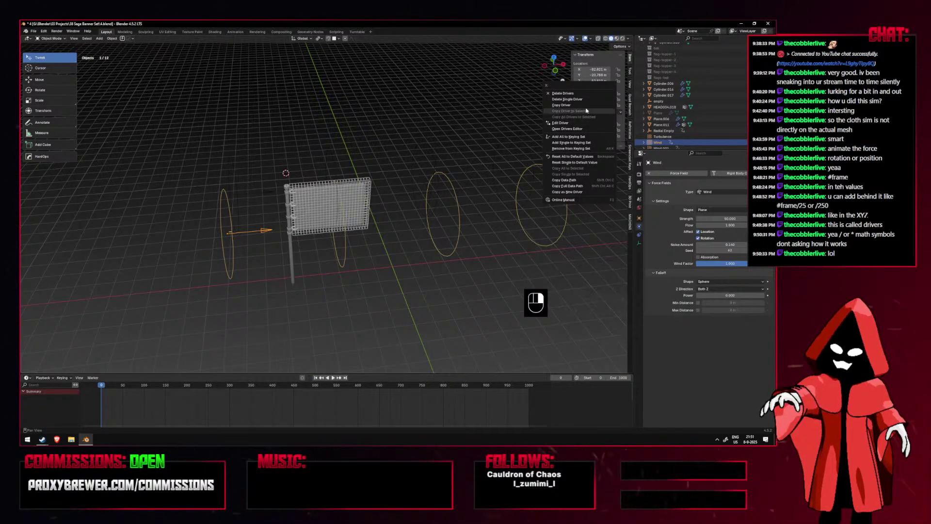
click(579, 124)
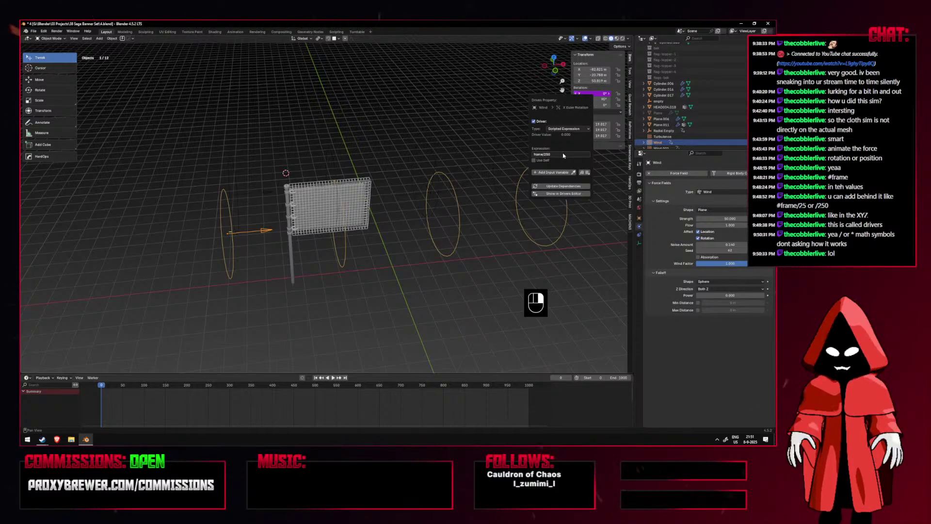
key(Left)
key(Left)
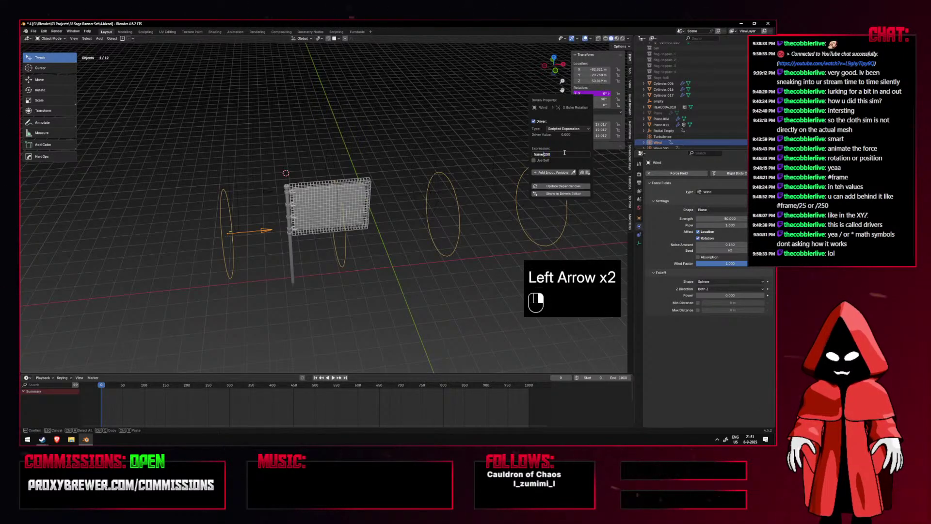
click(426, 322)
key(space)
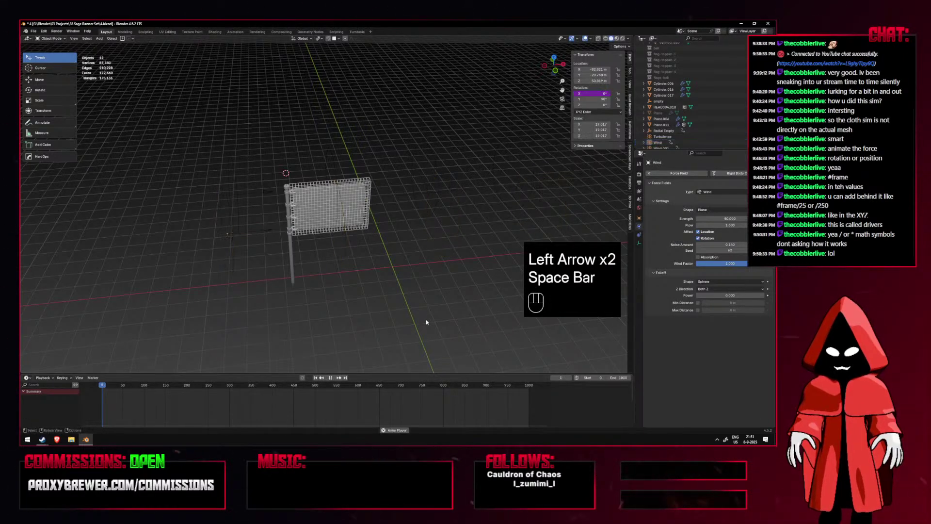
Watch the simulated flag with and without overlays from the front and at an angle, pausing to inspect its folds.
key(shift+alt+z)
key(KP_1)
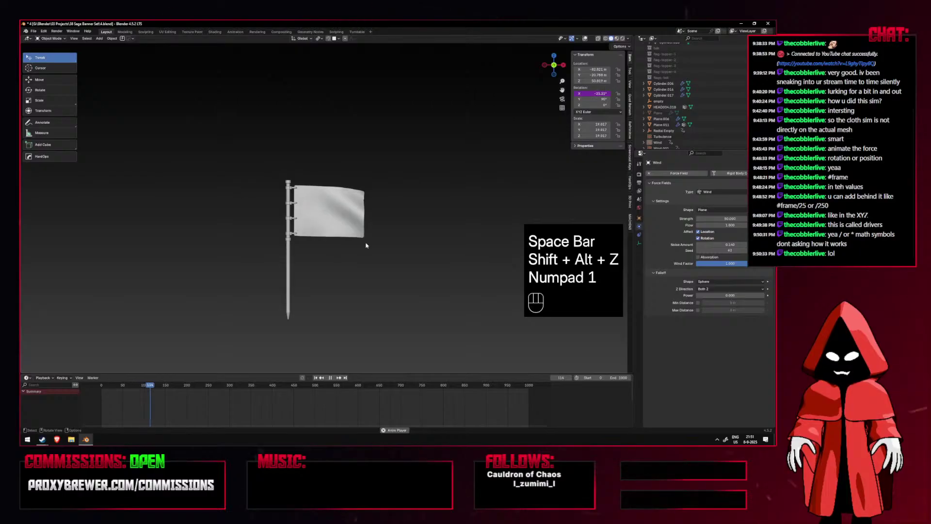
middle_drag(338, 271, 374, 248)
key(space)
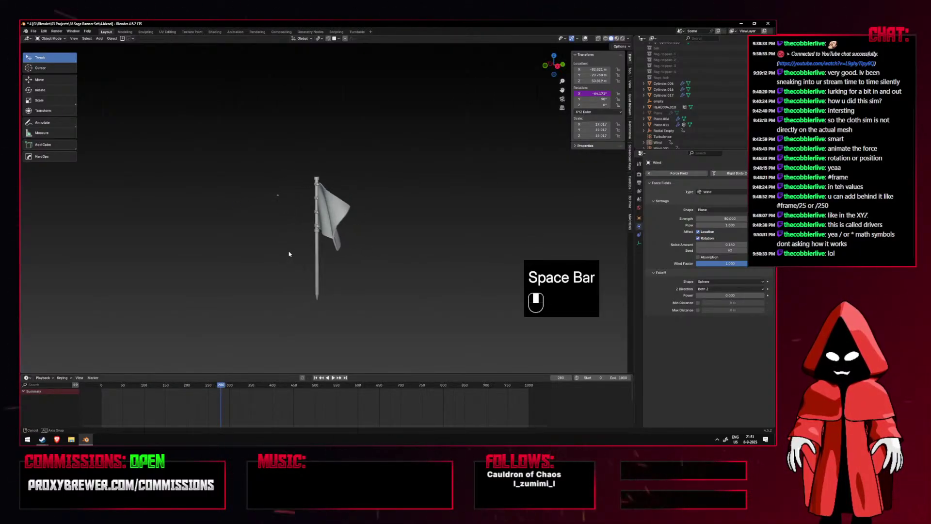
key(KP_1)
key(space)
middle_drag(314, 259, 339, 261)
key(space)
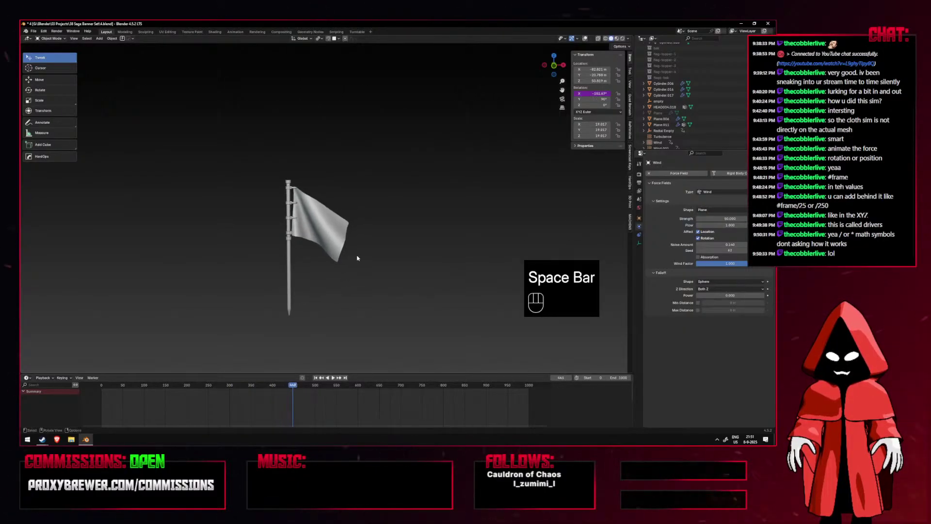
key(shift+alt+z)
key(space)
middle_drag(357, 258, 355, 276)
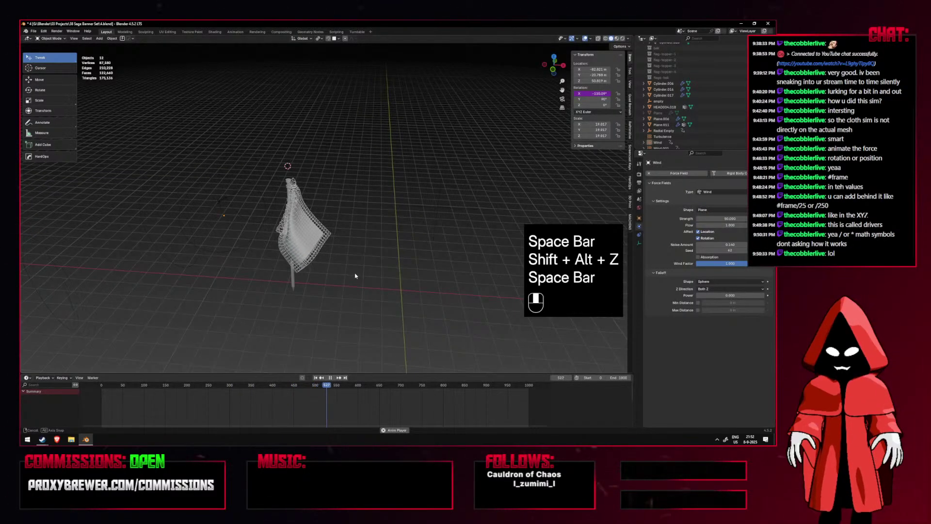
key(shift+alt+z)
key(space)
Replay the simulation from frame 0 and pause it in a close front view without overlays.
click(315, 378)
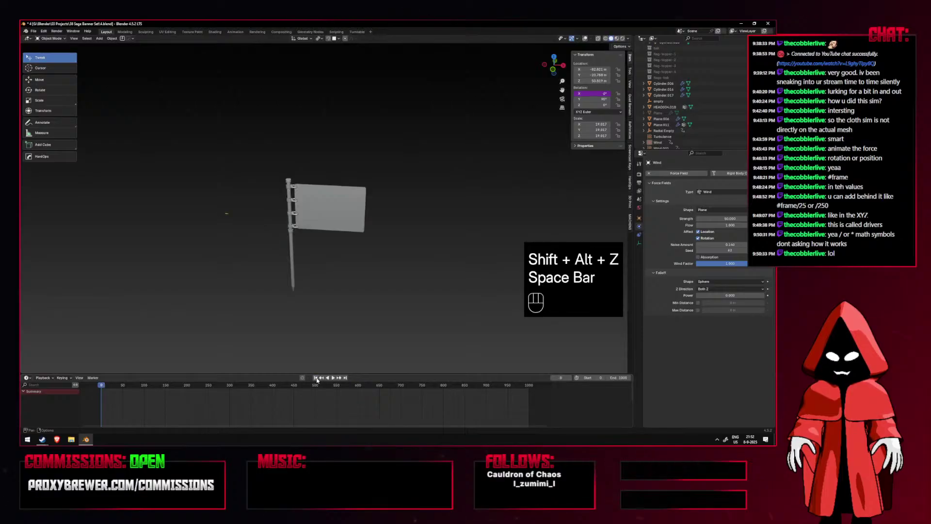
key(shift+alt+z)
key(space)
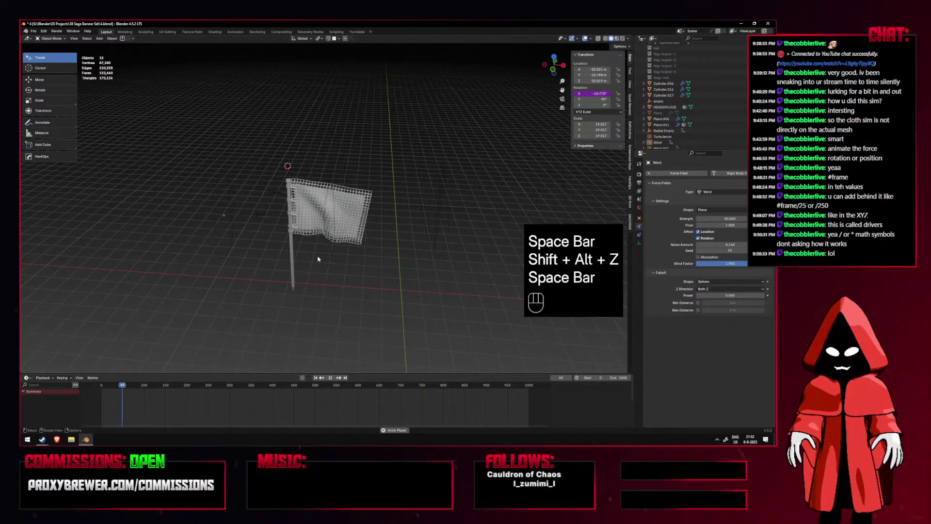
key(shift+alt+z)
key(space)
key(KP_1)
middle_drag(426, 245, 460, 224)
key(KP_1)
key(space)
key(space)
scroll(440, 239, up, 3)
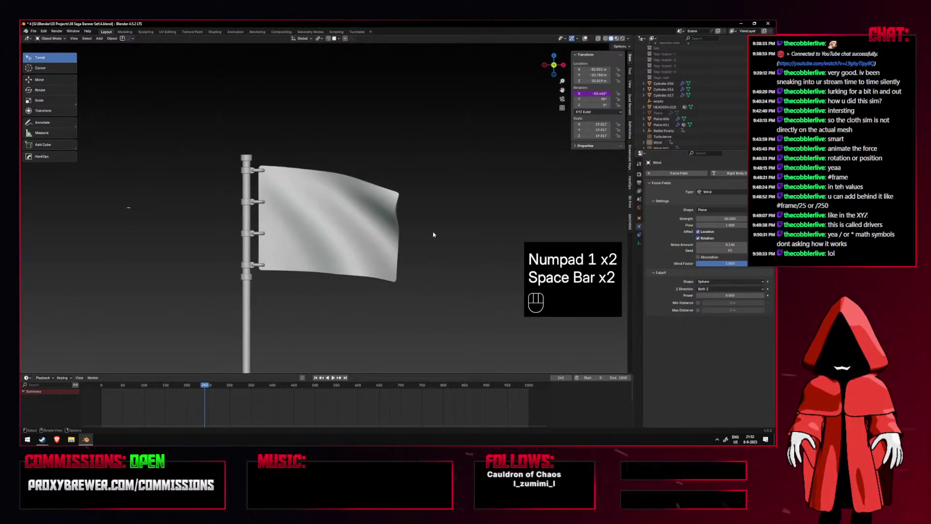
Examine the paused flag's folds from the front and side at several distances, with and without overlays.
key(shift+alt+z)
key(space)
key(space)
middle_drag(433, 234, 257, 269)
key(KP_1)
key(shift+alt+z)
scroll(341, 281, down, 3)
key(KP_1)
scroll(426, 302, up, 4)
key(KP_1)
key(KP_1)
scroll(356, 216, up, 3)
scroll(388, 223, down, 4)
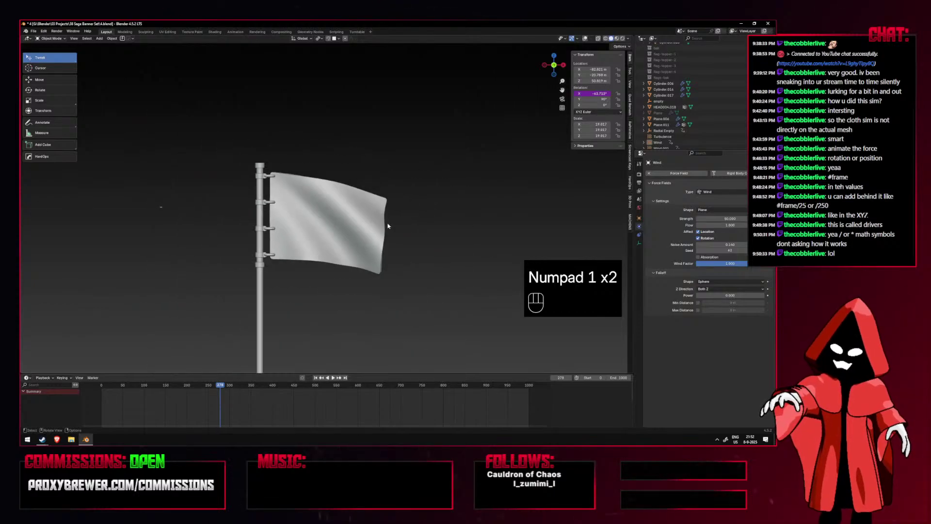
middle_drag(388, 226, 358, 241)
key(KP_1)
key(shift+alt+z)
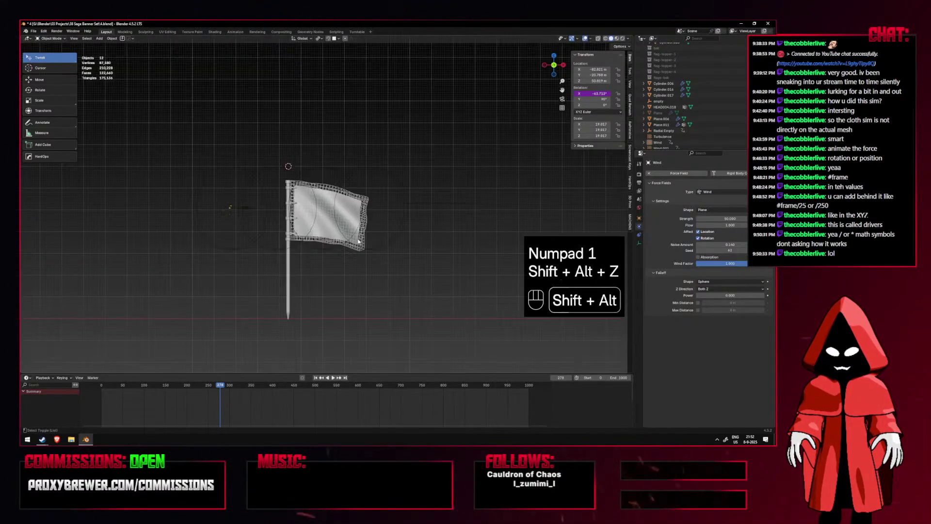
Undo back to frame 0, select the original wind field and delete the driver on its X rotation.
key(ctrl+z)
key(ctrl+z)
key(ctrl+z)
shift+click(245, 226)
click(222, 210)
click(255, 218)
click(227, 193)
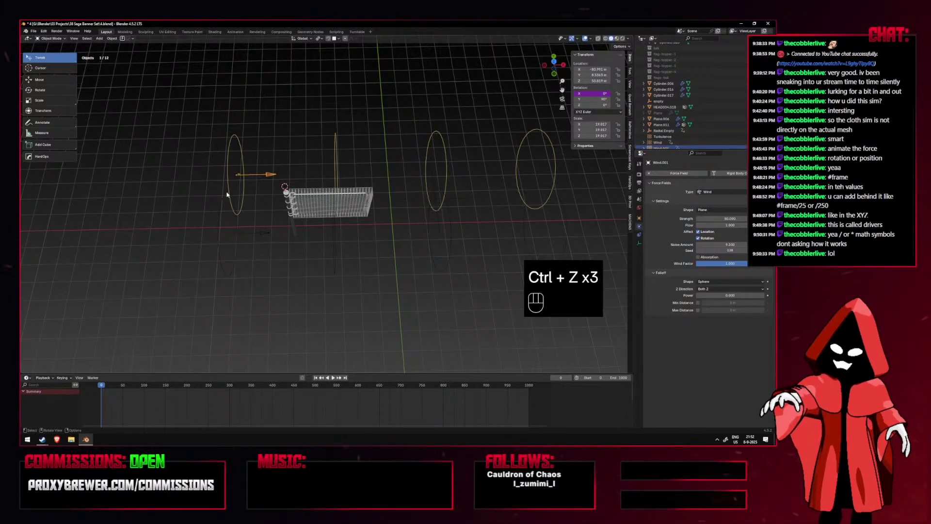
click(246, 231)
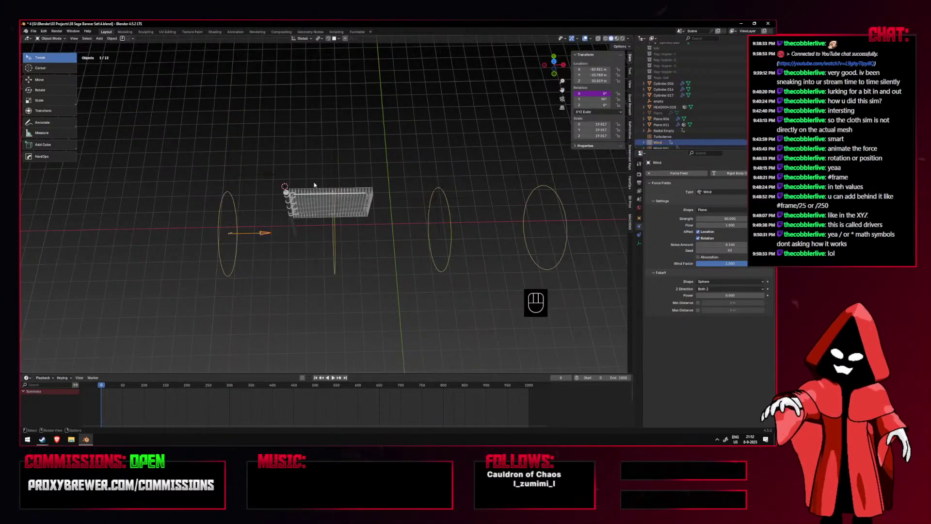
right_click(592, 93)
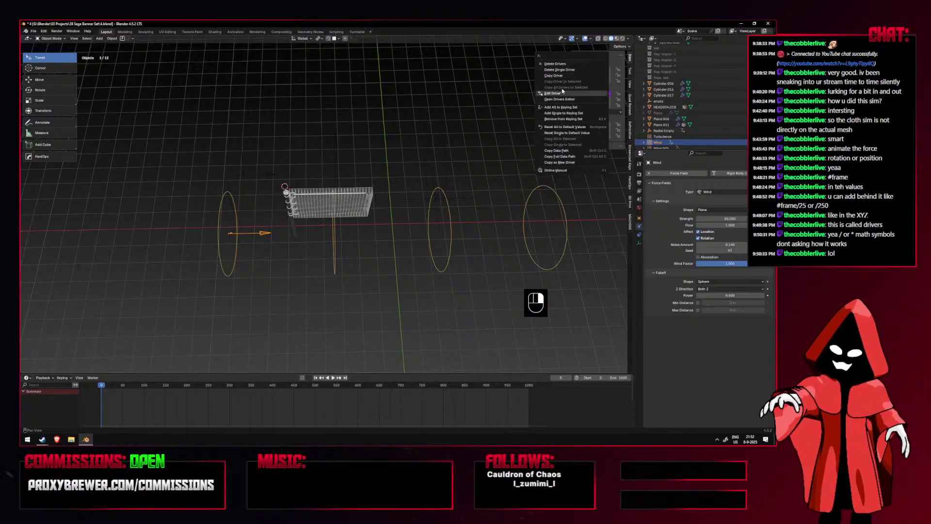
click(564, 70)
Rotate the original wind field slightly by eye as seen from above.
key(KP_7)
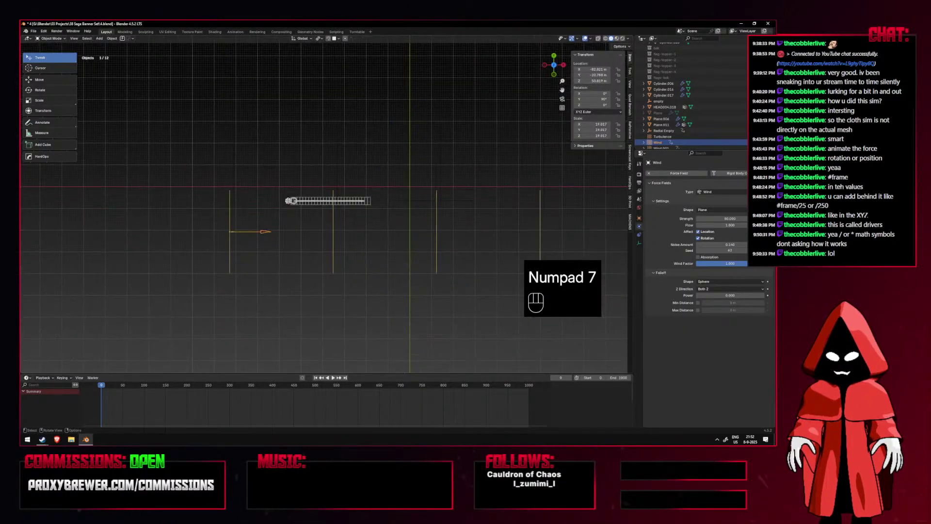
key(r)
click(279, 144)
Move the second wind field and the original one farther from the flag on opposite sides, then clear the selection.
click(260, 167)
key(g)
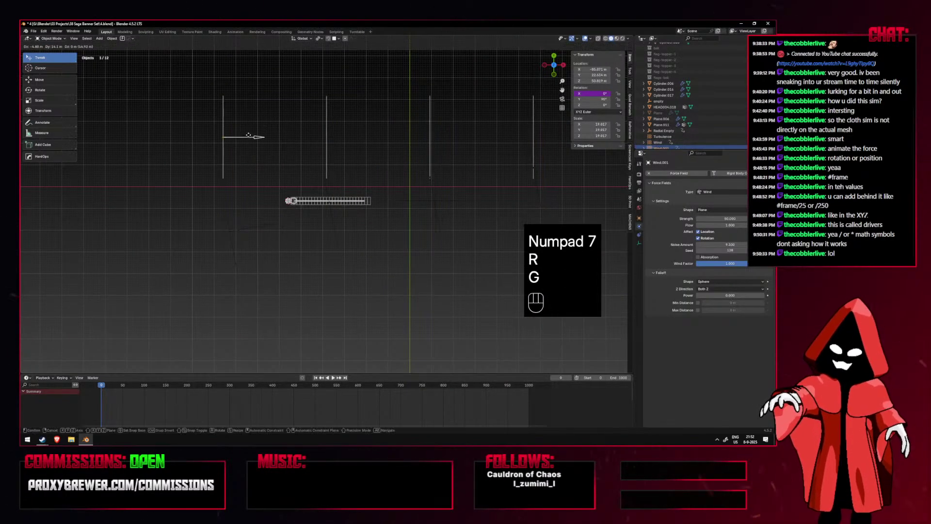
click(250, 138)
key(g)
click(252, 152)
click(255, 225)
key(g)
click(254, 247)
click(359, 109)
Play the simulation from the front without overlays to check the flag under the repositioned wind fields.
key(KP_1)
key(space)
key(shift+alt+z)
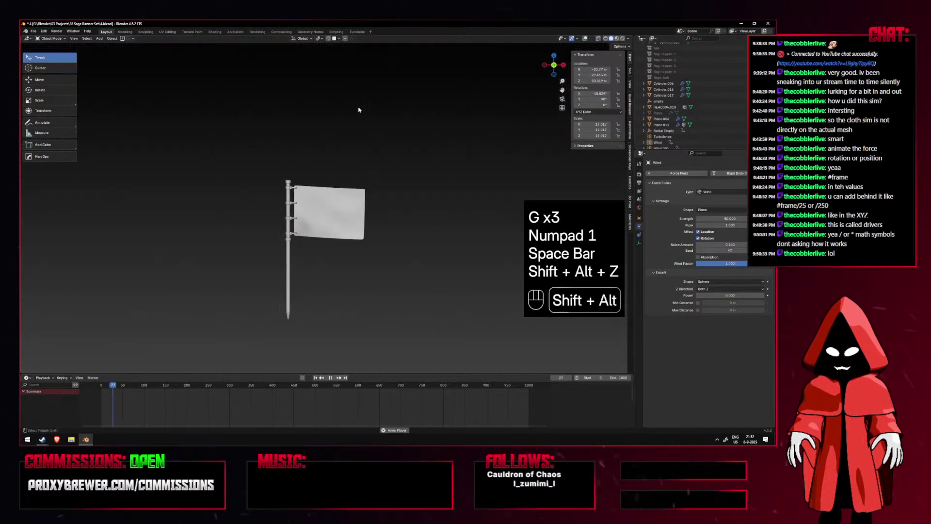
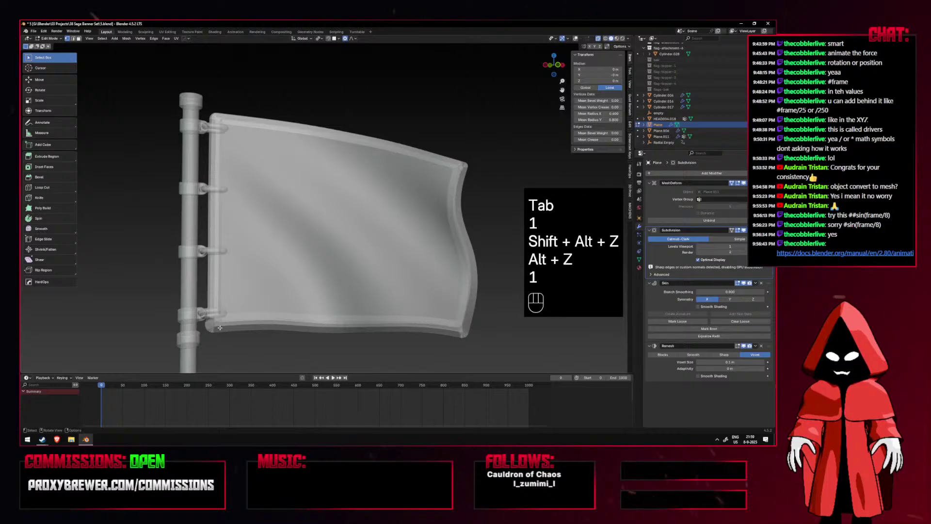
Turn off the flag border's MeshDeform display in Edit Mode with overlays shown, and toggle the Skin modifier's display off and on.
key(shift+alt+z)
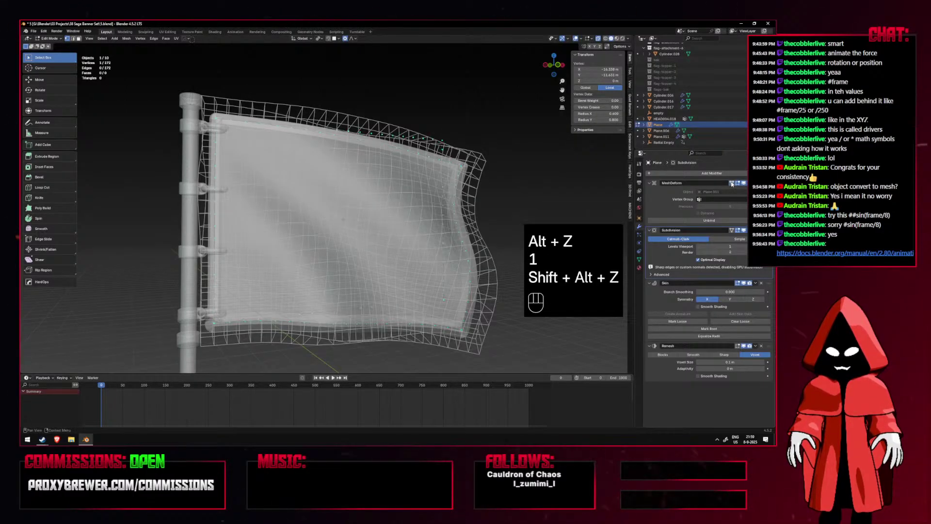
click(737, 183)
click(737, 183)
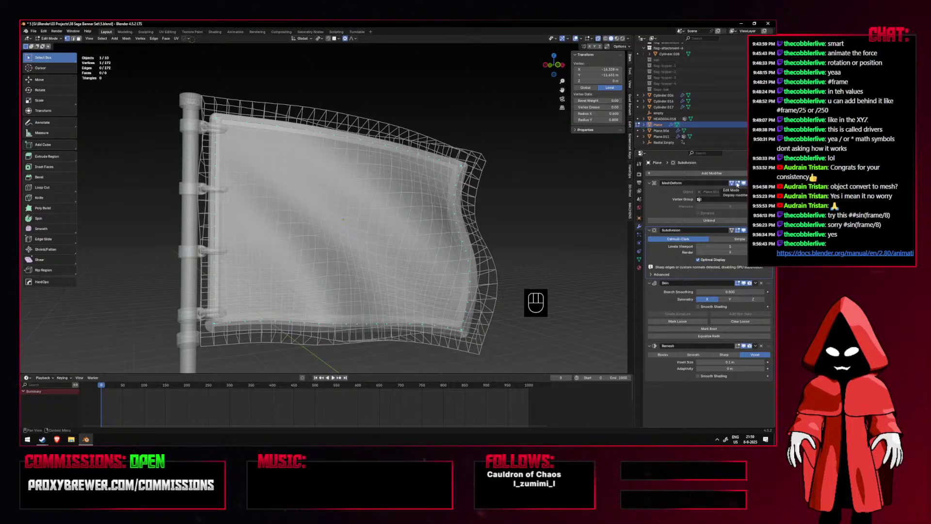
click(737, 183)
click(737, 184)
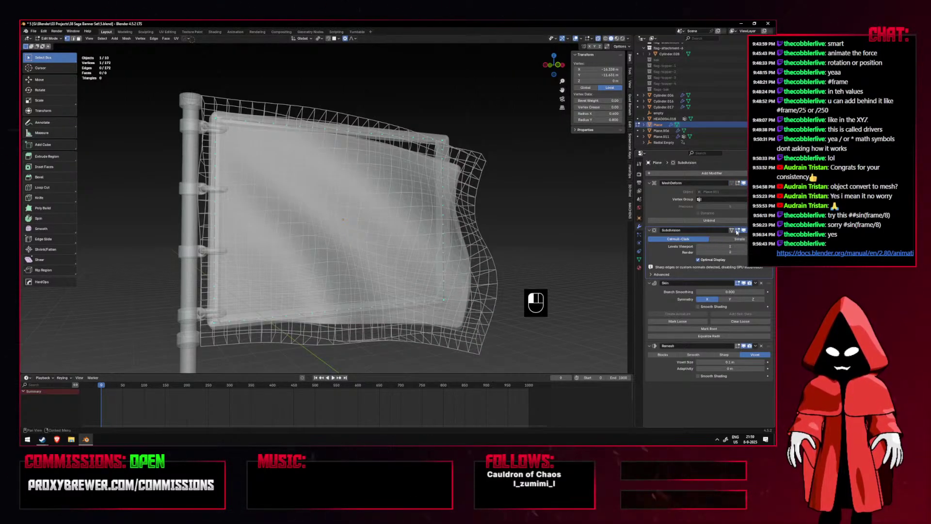
click(738, 284)
click(739, 284)
click(742, 285)
click(742, 284)
Select all vertices of the flag border and merge them by distance at 0.0001 m, viewing its upper outer corner.
shift+middle_drag(450, 136, 378, 198)
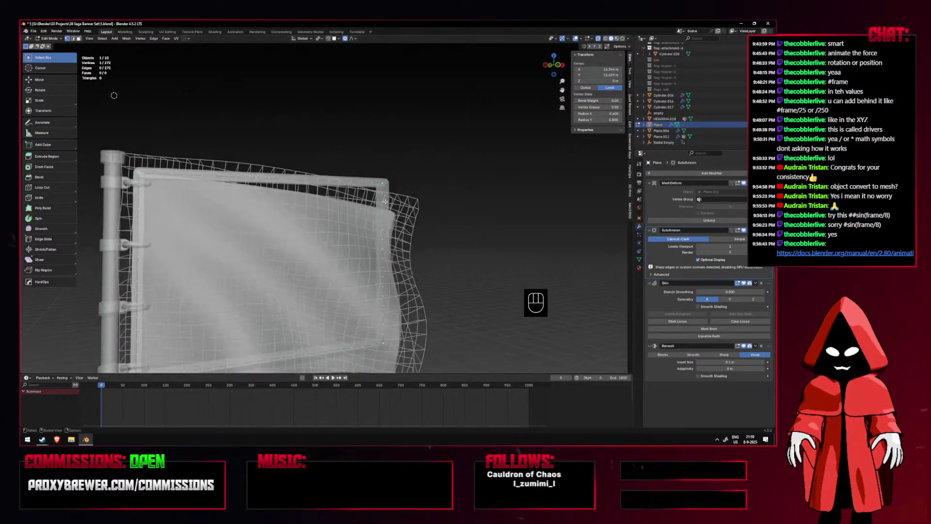
scroll(379, 197, up, 4)
middle_drag(427, 179, 392, 177)
shift+middle_drag(485, 159, 399, 185)
key(1)
click(399, 185)
scroll(427, 186, up, 2)
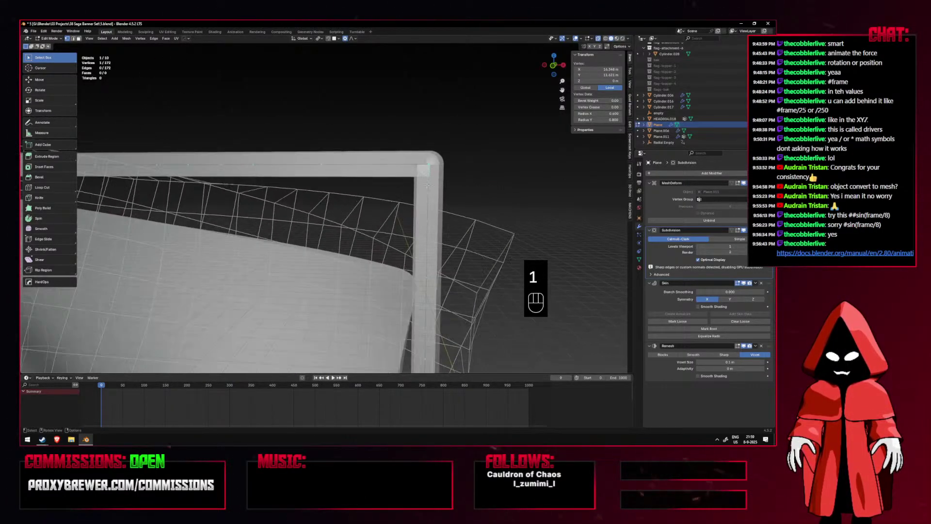
key(a)
key(m)
click(470, 189)
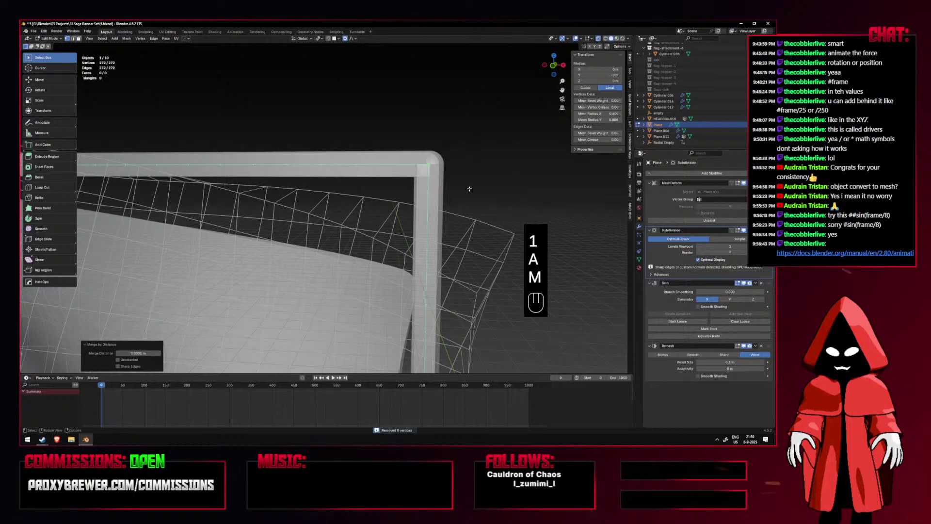
Try moving and sliding the vertex at the border's upper outer corner.
click(441, 170)
key(g)
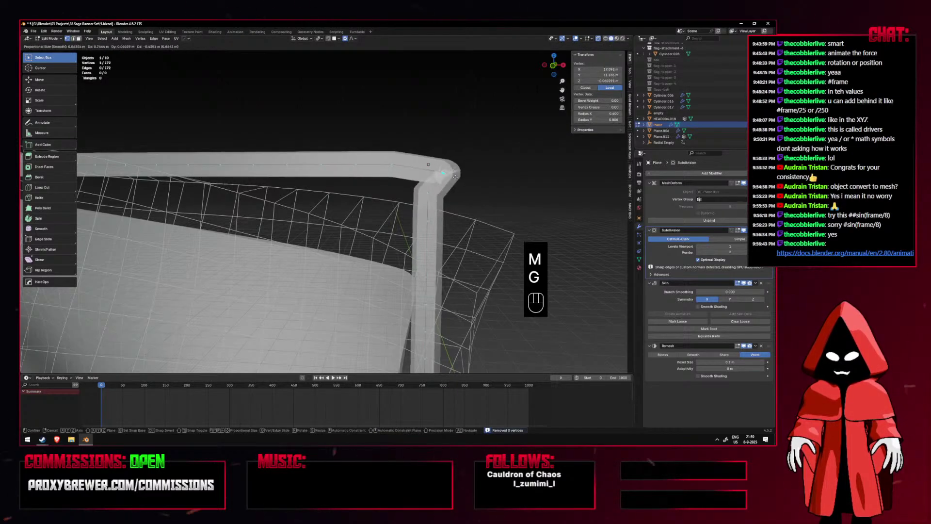
key(g)
key(g)
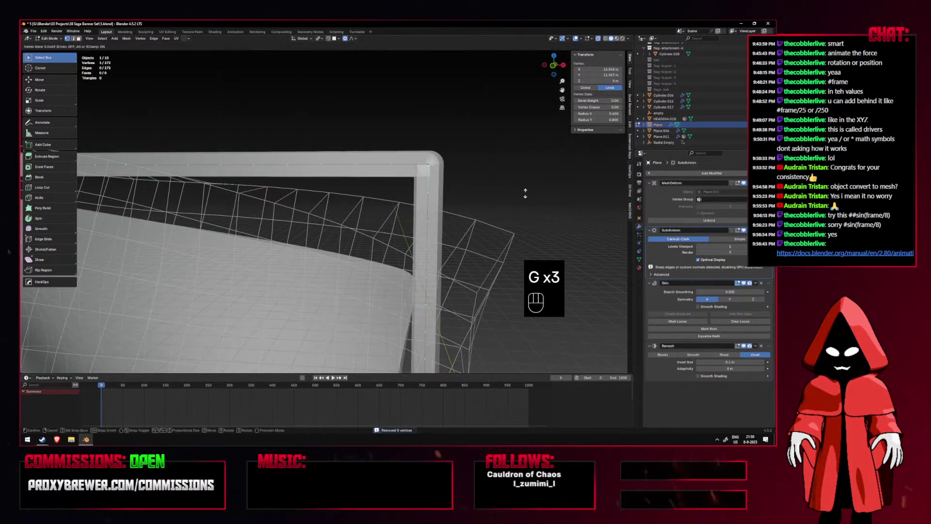
right_click(543, 198)
key(g)
right_click(373, 82)
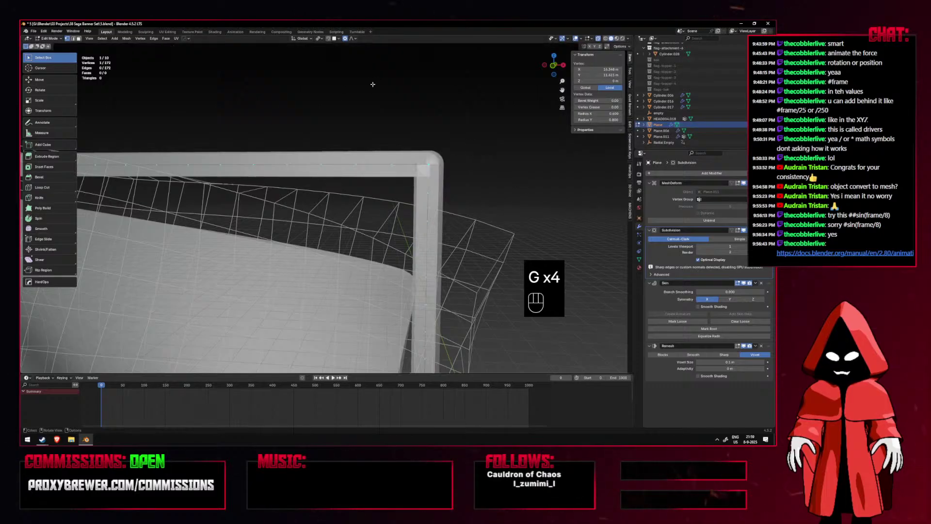
Turn the border's MeshDeform display in Edit Mode back on with the whole flag in front view.
scroll(377, 117, down, 7)
key(KP_1)
key(shift+alt+z)
key(shift+alt+z)
shift+middle_drag(286, 194, 427, 179)
click(737, 184)
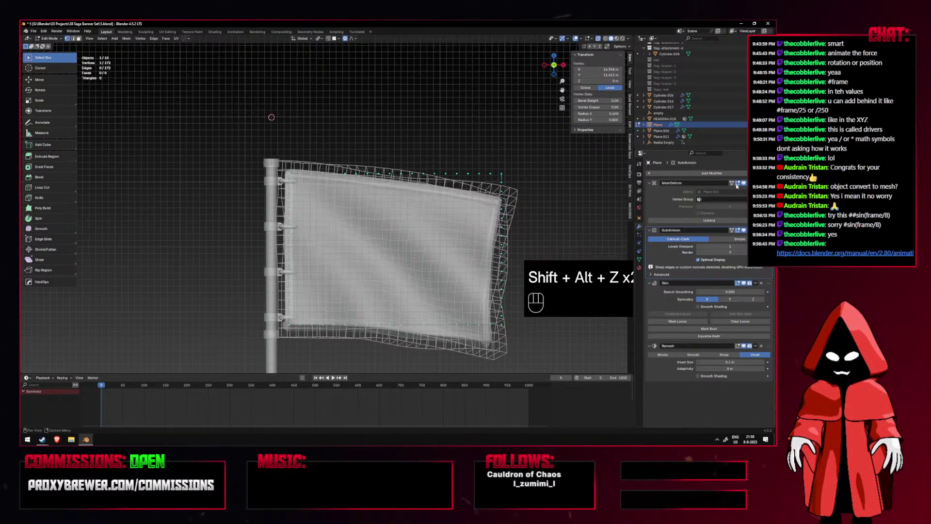
Select the border's upper corner vertex next to the pole and turn off X-ray.
scroll(327, 203, up, 3)
click(270, 162)
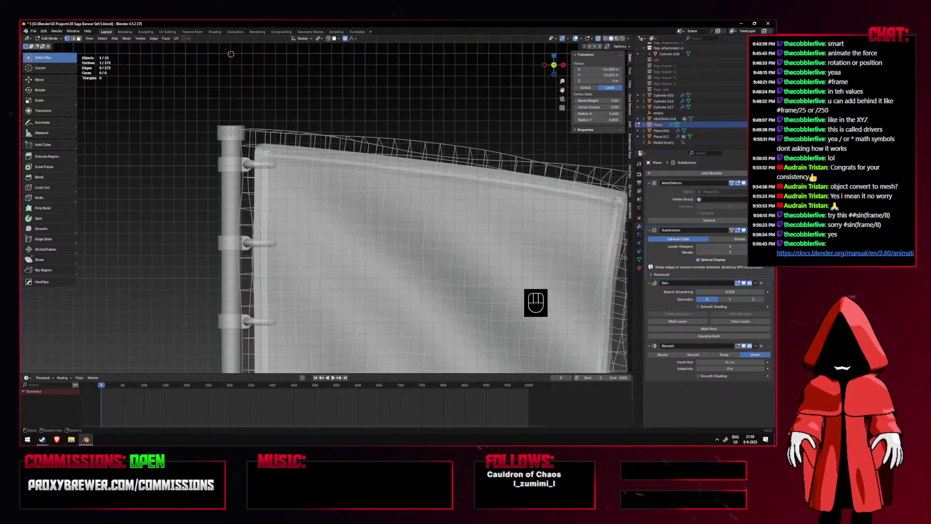
key(alt+z)
scroll(271, 162, down, 4)
middle_drag(272, 164, 287, 187)
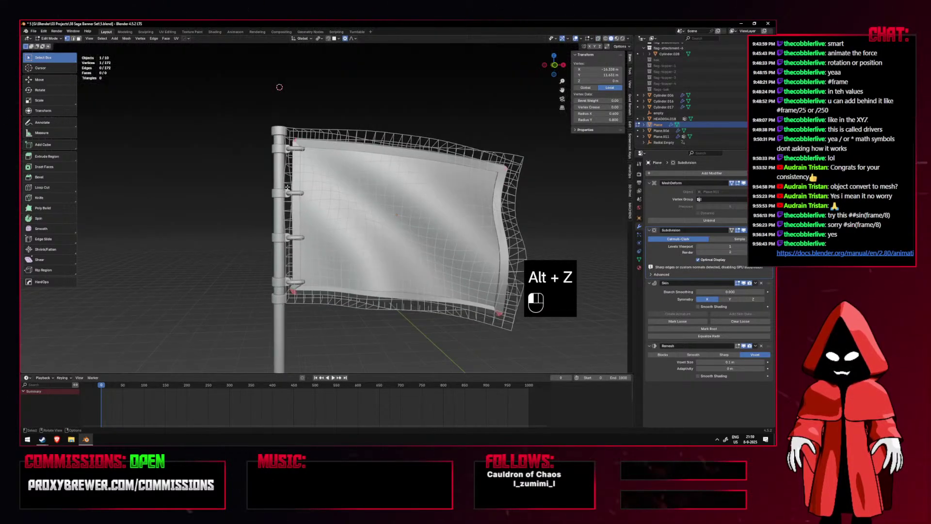
scroll(297, 186, up, 3)
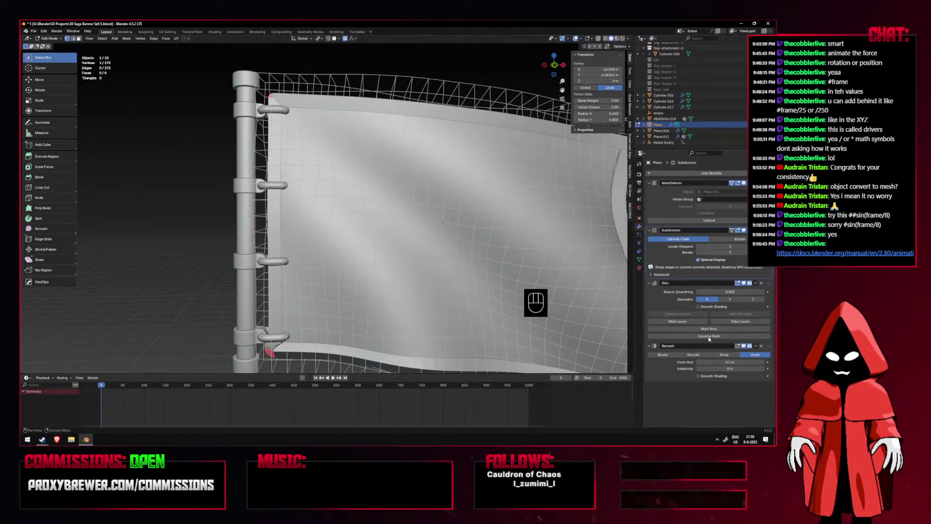
Examine the border's corners and pole-side edge from several angles with X-ray on and off.
key(alt+z)
key(alt+z)
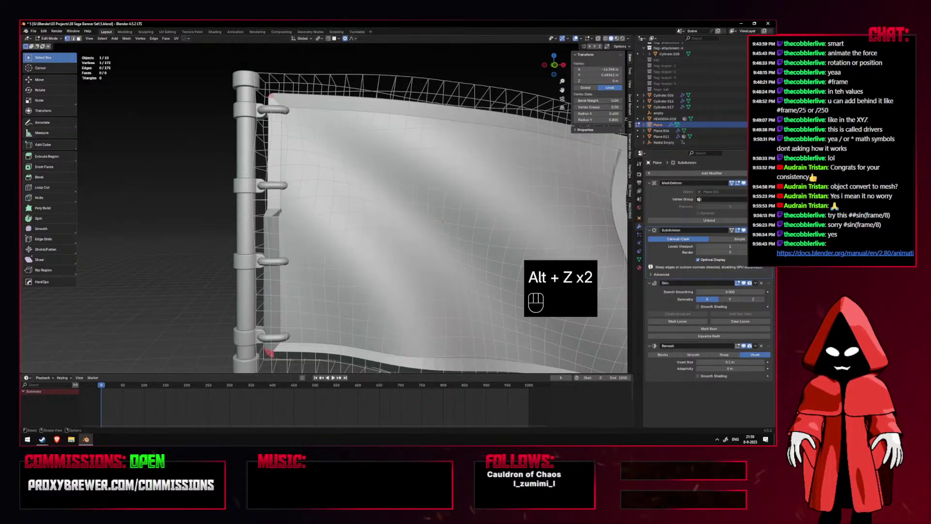
key(alt+z)
key(alt+z)
middle_drag(460, 233, 450, 212)
key(alt+z)
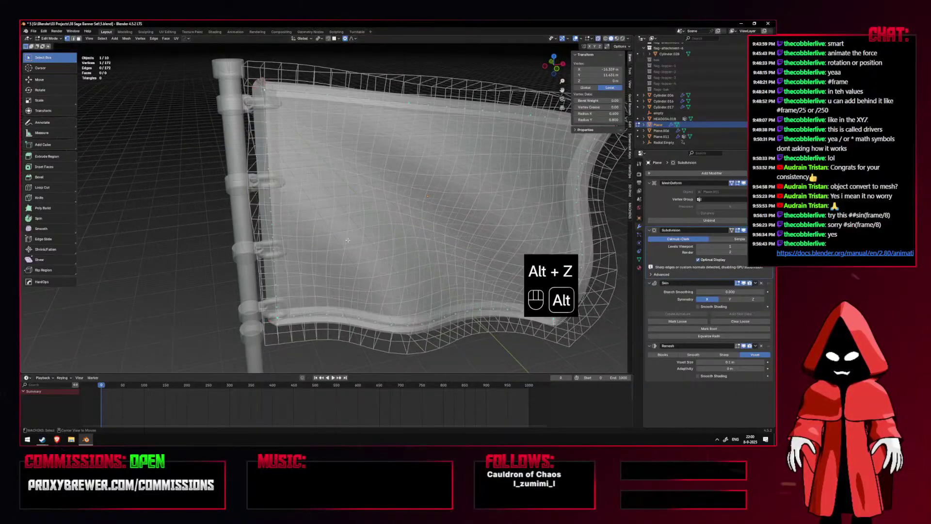
key(alt+z)
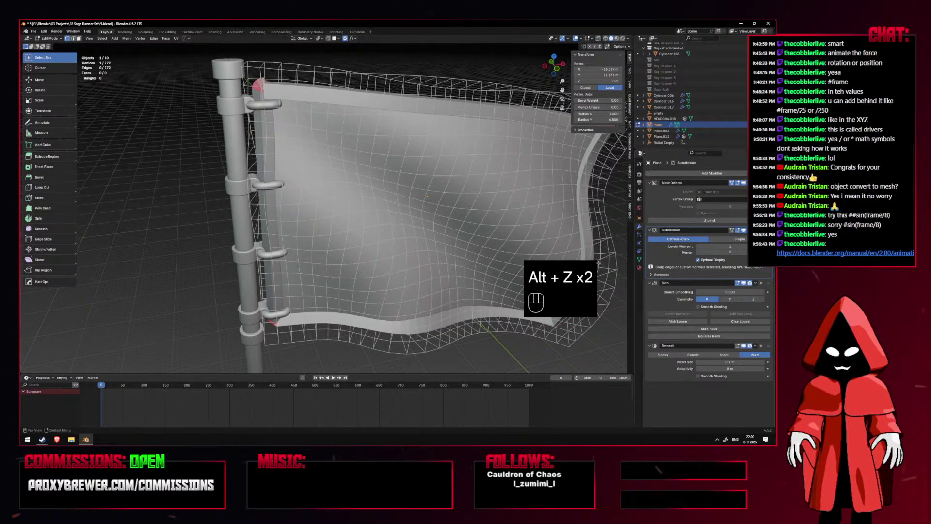
middle_drag(443, 238, 460, 236)
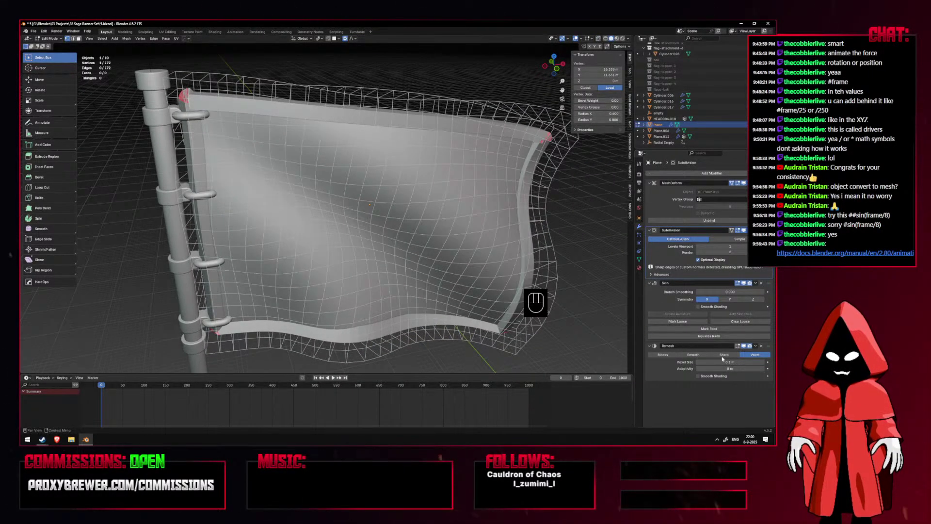
Mark the selected border vertex as a Skin root and inspect the outer corners from several angles.
click(713, 329)
middle_drag(594, 266, 530, 246)
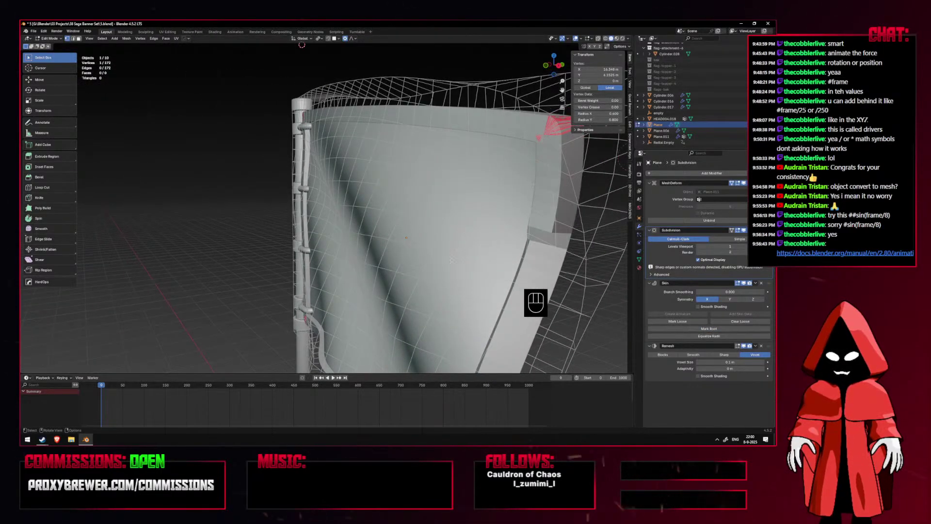
middle_drag(588, 285, 448, 242)
middle_drag(558, 335, 493, 320)
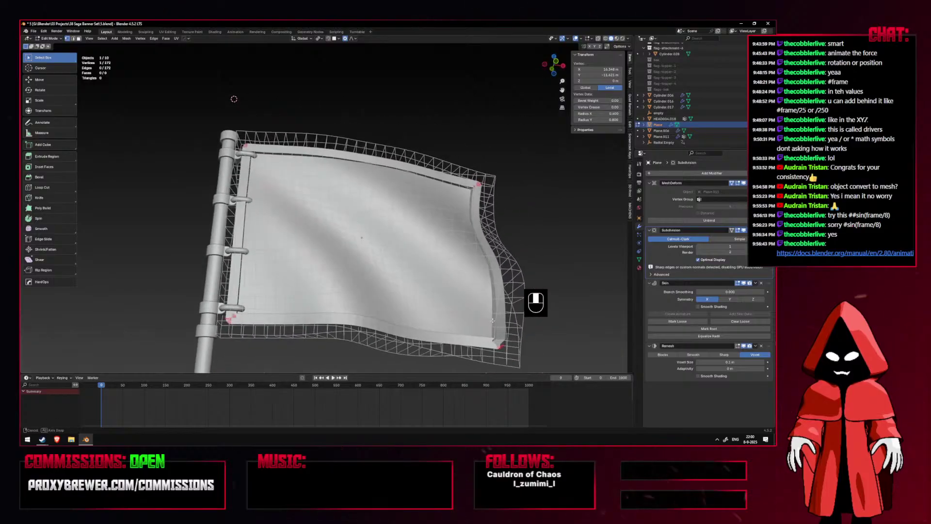
Leave Edit Mode in front view and delete the flag's Skin-modifier border object.
key(KP_1)
key(Tab)
key(alt+z)
key(alt+z)
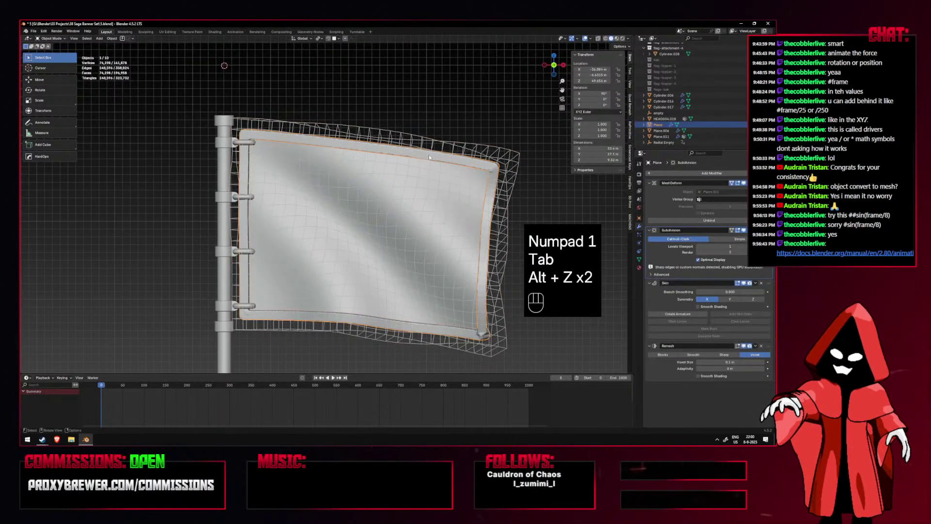
click(384, 172)
click(392, 153)
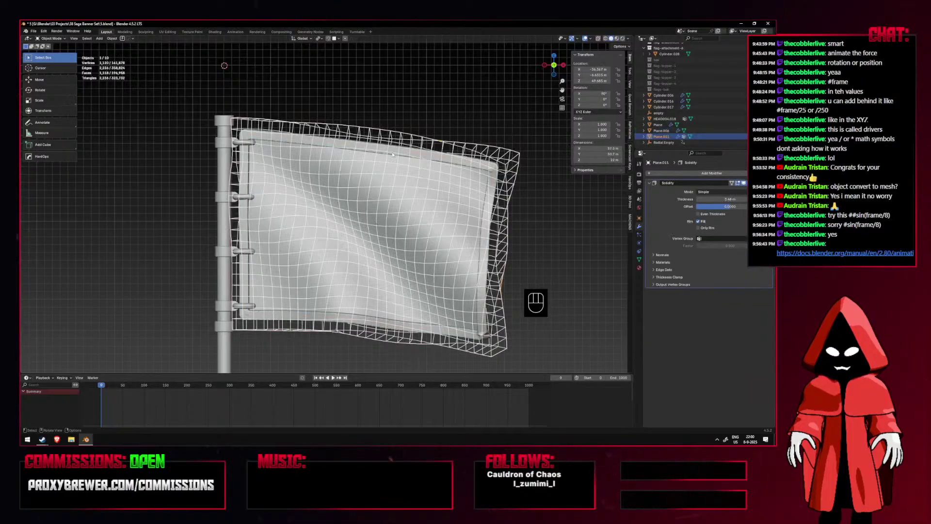
click(392, 154)
key(x)
click(391, 153)
click(390, 159)
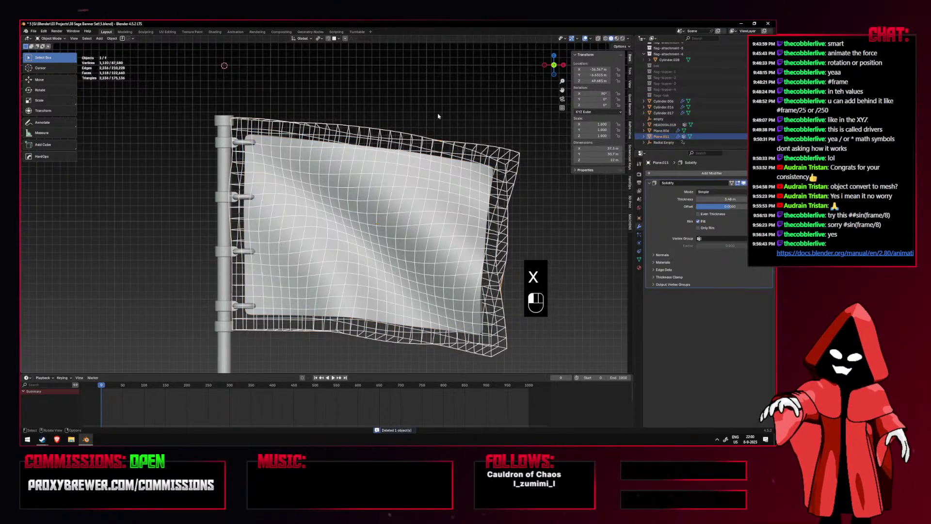
Duplicate the flag cloth in place and try to add a Skin modifier to the copy.
click(388, 161)
key(shift+d)
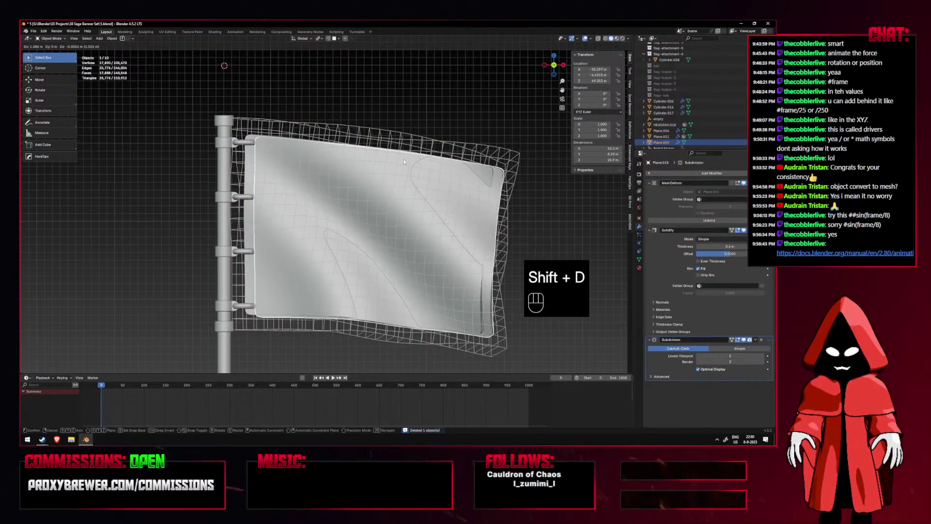
right_click(404, 159)
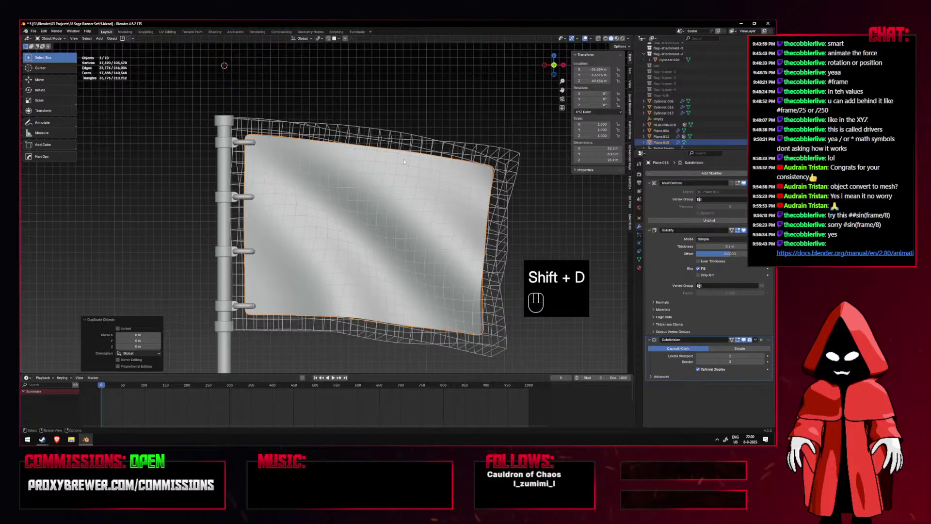
click(658, 175)
text(s)
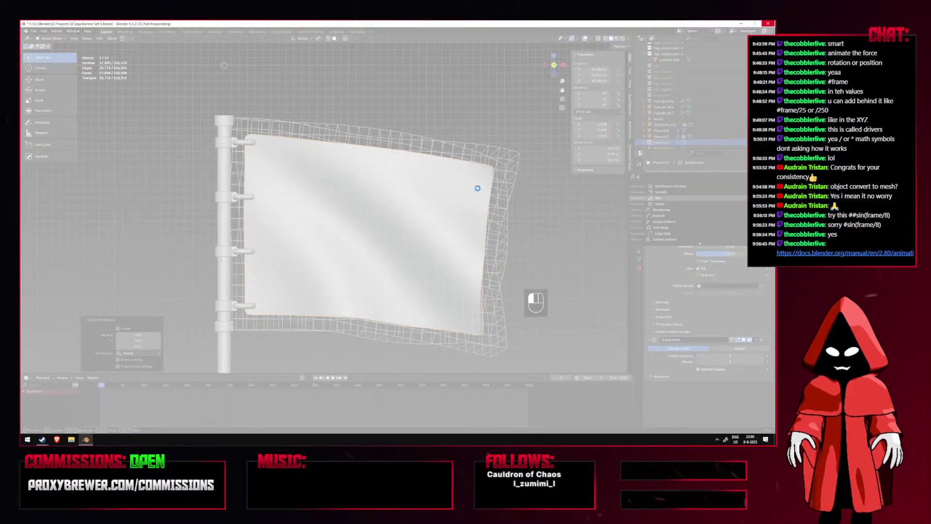
Switch to Task Manager, end the unresponsive Blender process and close the leftover windows.
key(ctrl+shift+Escape)
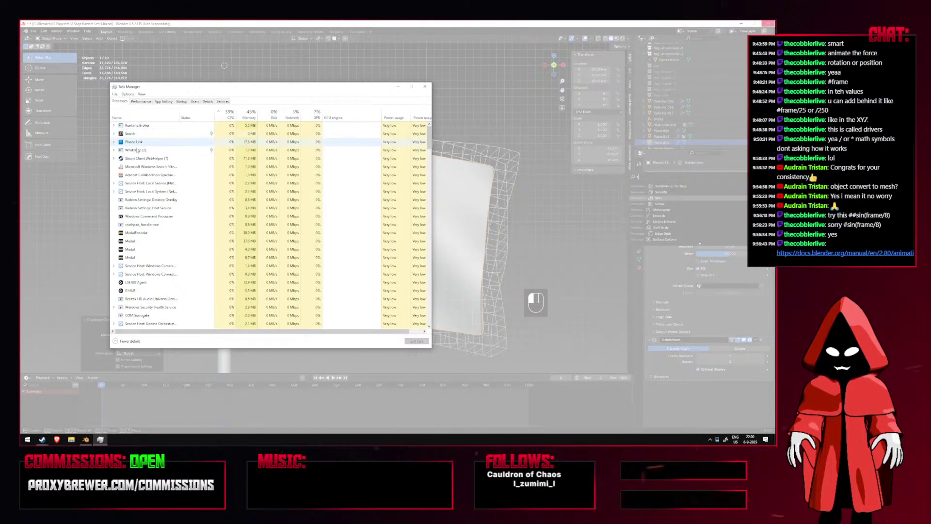
click(230, 116)
click(230, 125)
key(Delete)
click(425, 87)
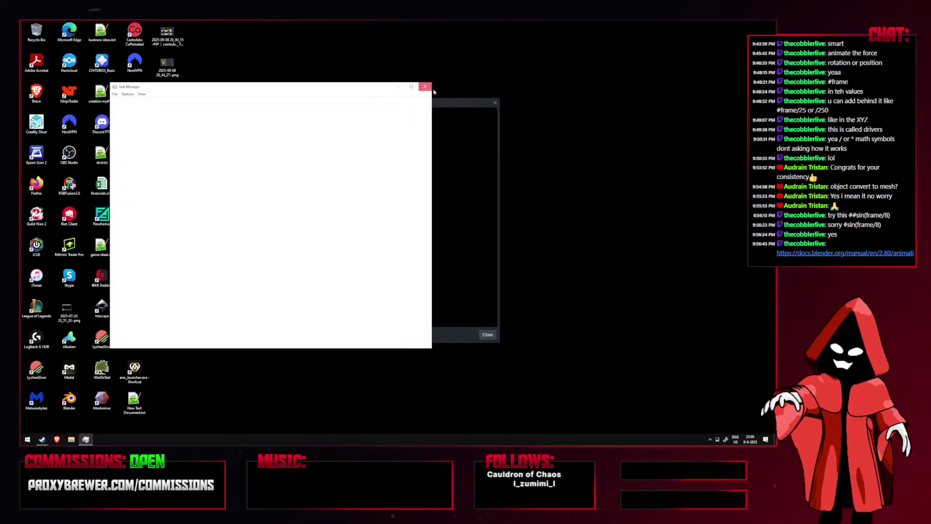
click(494, 103)
Relaunch Blender, open the recent file 5.blend and select the flag's deform cage in front view.
double_click(69, 398)
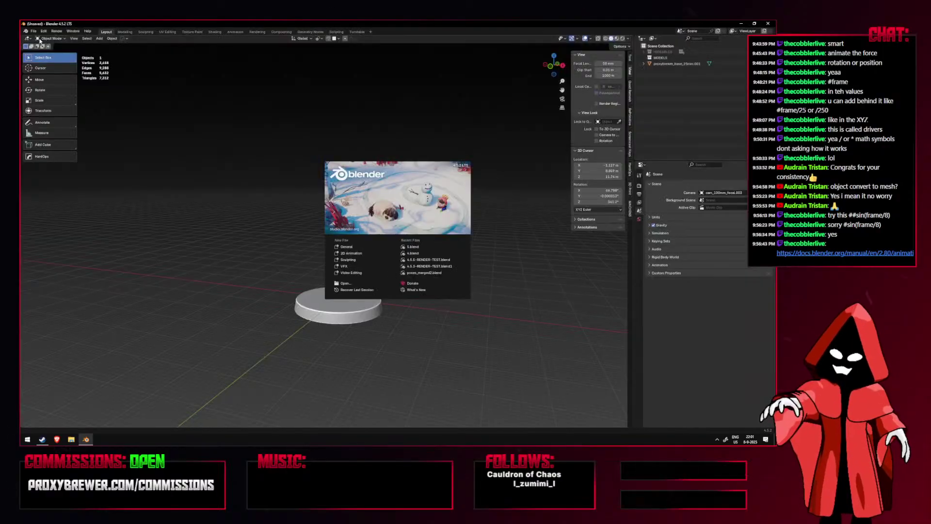
click(426, 247)
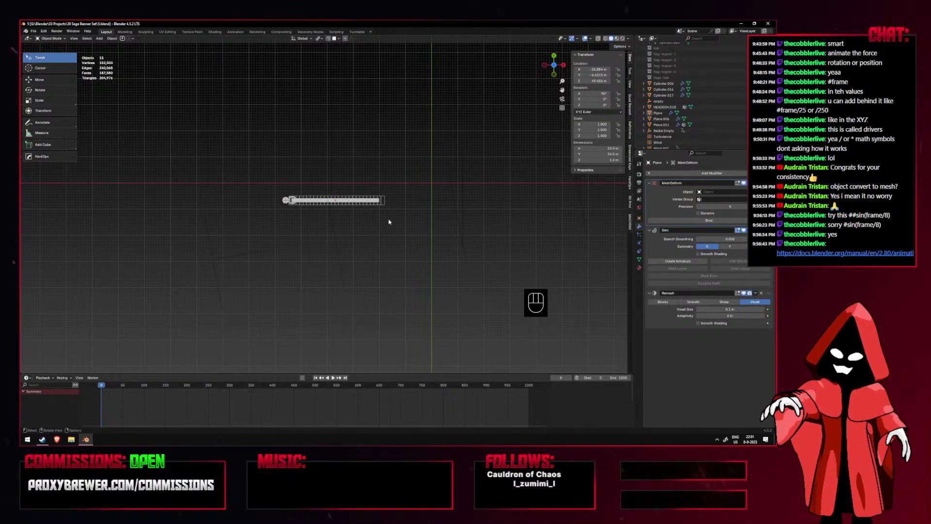
key(KP_1)
click(406, 222)
middle_drag(406, 222, 430, 211)
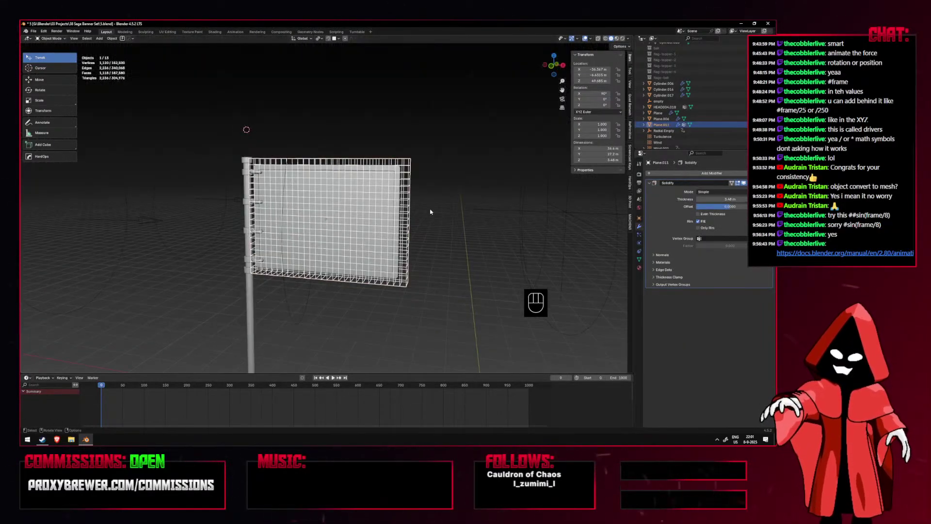
key(KP_1)
scroll(430, 210, up, 5)
scroll(510, 205, down, 3)
click(460, 185)
click(441, 163)
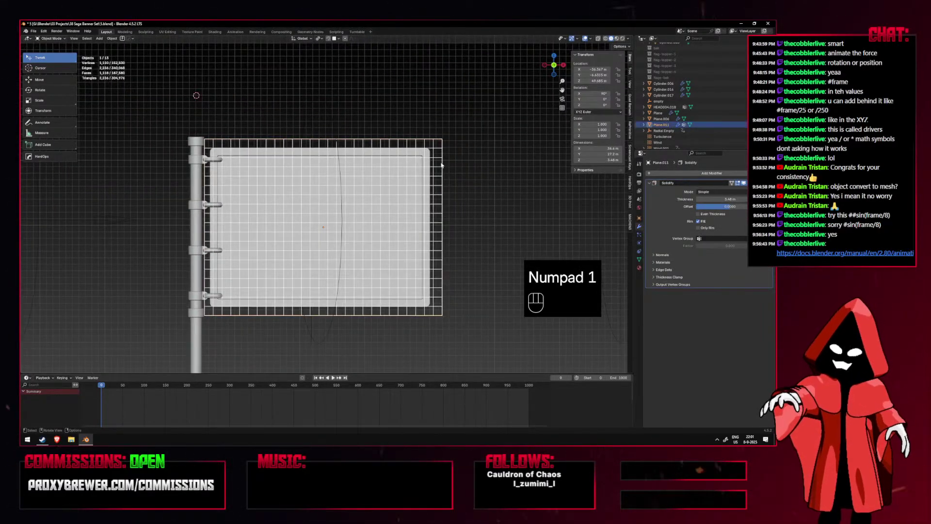
Set the deform cage's Cloth shape key to 1.000 and check how the border frame lines up with the cloth.
click(640, 260)
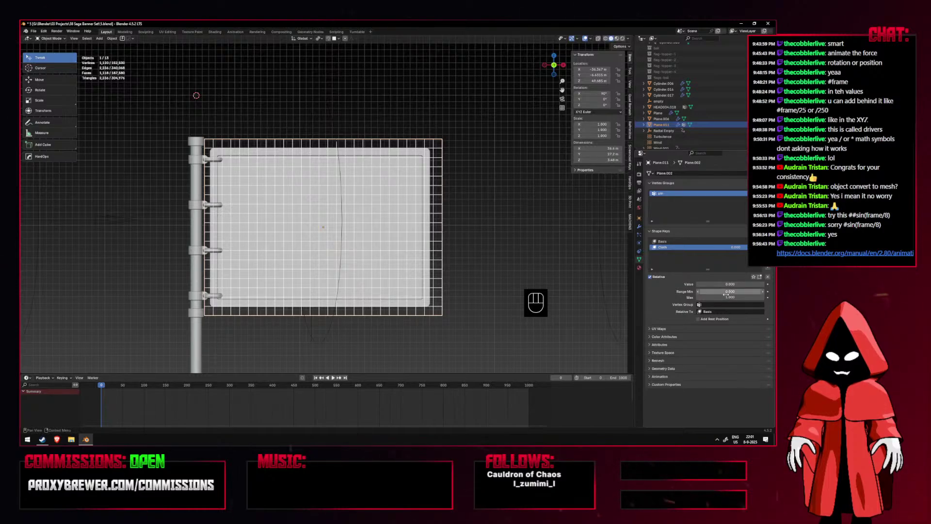
drag(720, 284, 747, 284)
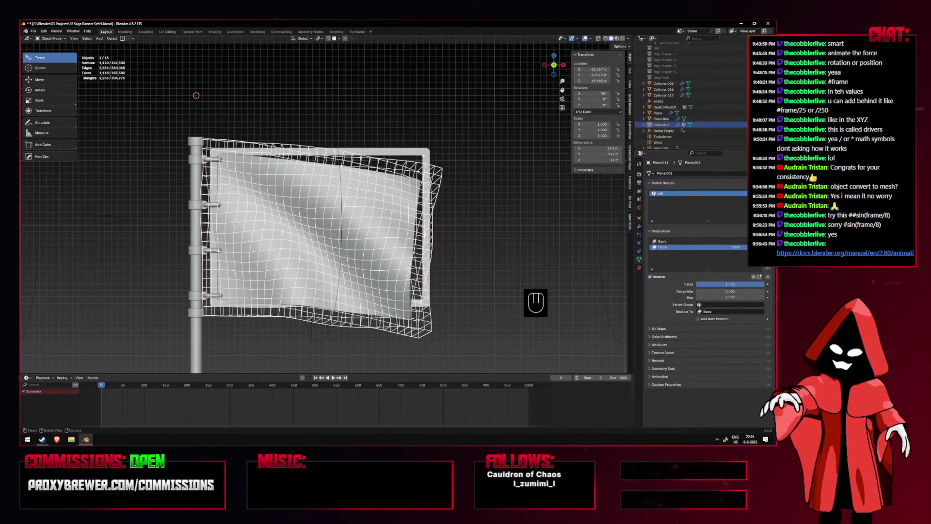
click(431, 157)
middle_drag(432, 156, 387, 156)
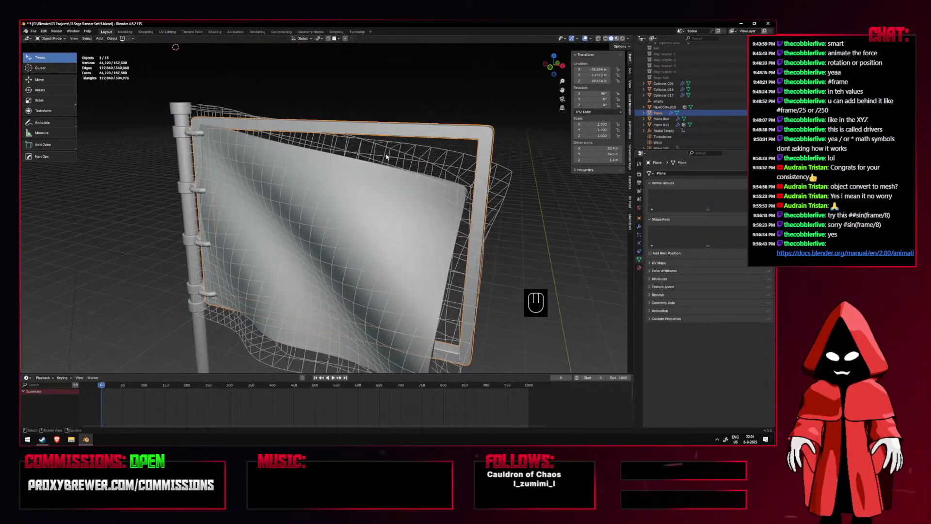
key(KP_1)
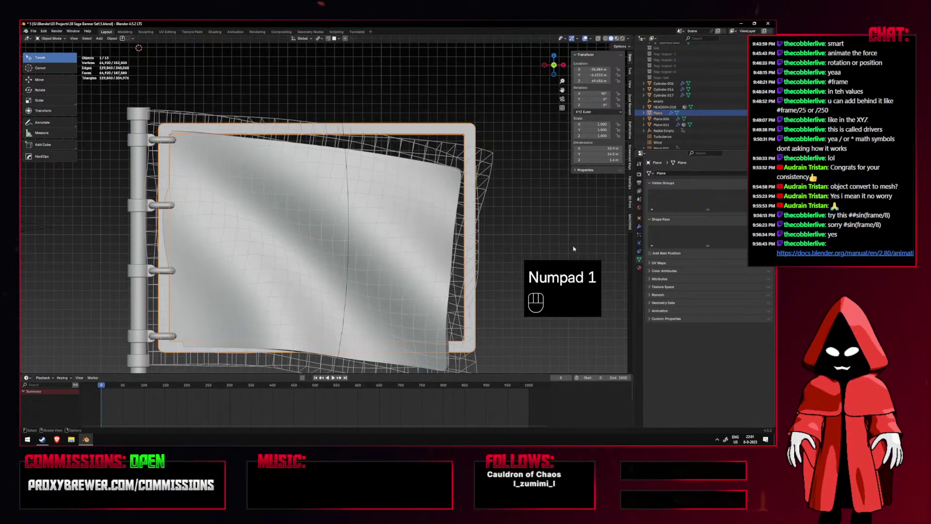
Reset the cage's Cloth shape key to 0 and delete the flag's border frame.
click(483, 214)
drag(726, 285, 693, 285)
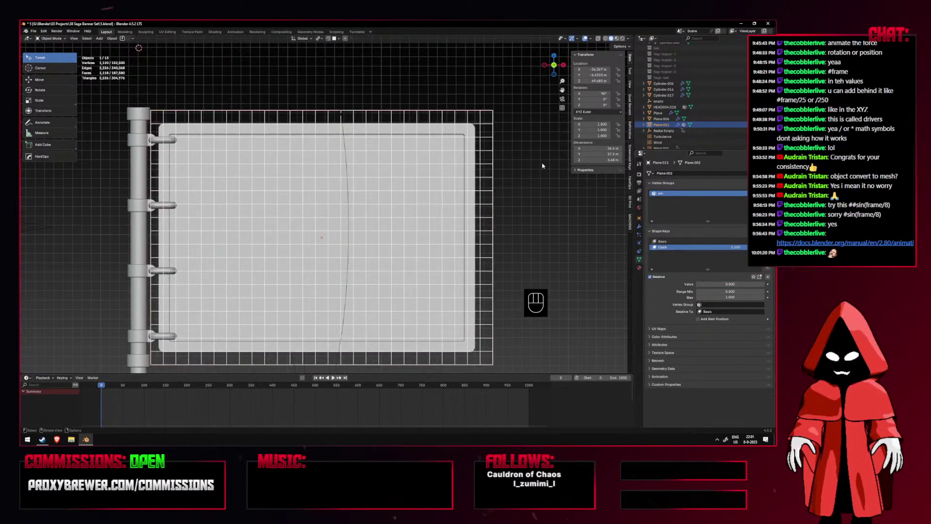
middle_drag(485, 158, 416, 149)
key(x)
key(KP_1)
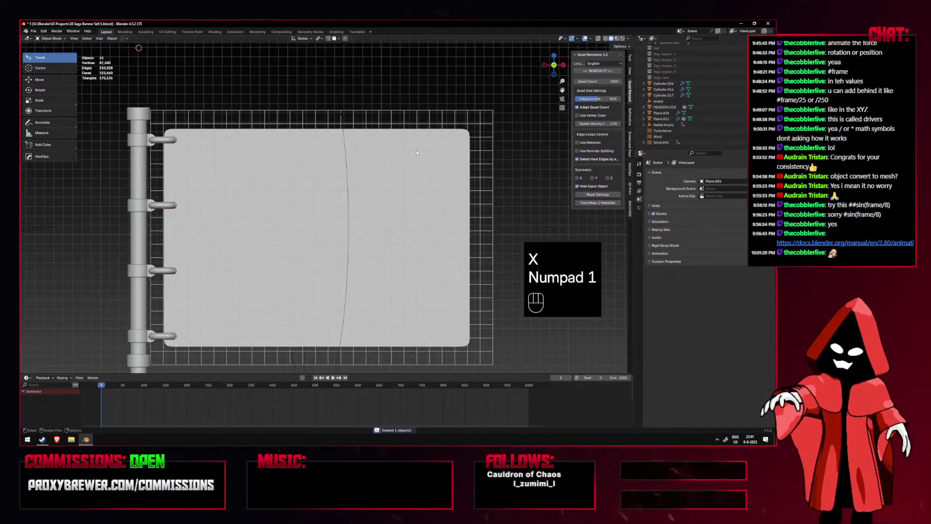
Enter Edit Mode on the flag cloth and turn X-ray on to expose its full mesh.
click(409, 134)
key(Tab)
key(a)
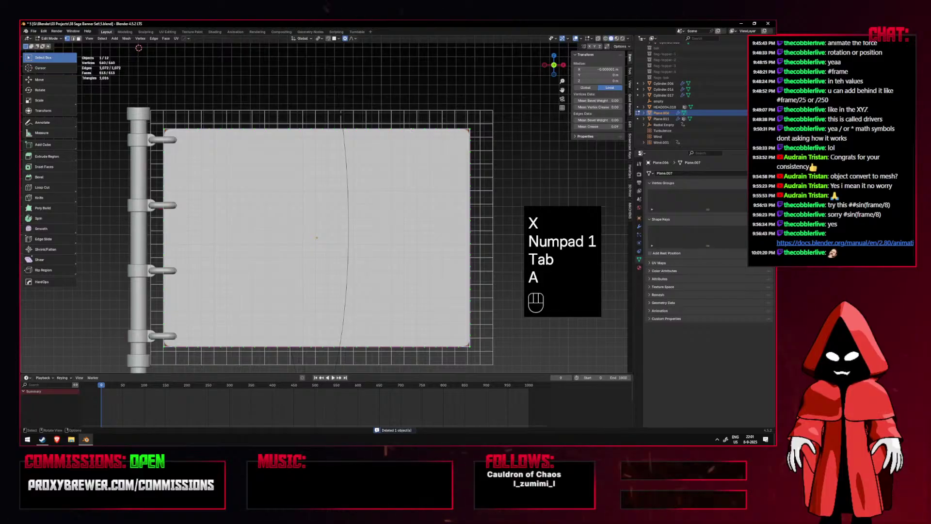
key(period)
click(409, 128)
key(shift+alt+z)
key(alt+z)
key(alt+z)
key(shift+alt+z)
key(alt+z)
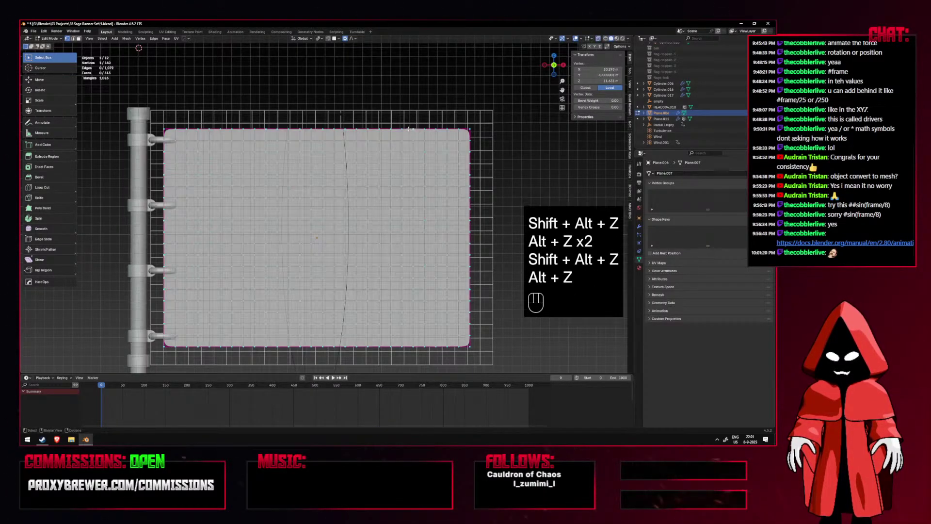
Select the edge loops around the flag cloth's whole outer perimeter and return to Object Mode.
key(2)
alt+click(409, 129)
alt+shift+click(469, 158)
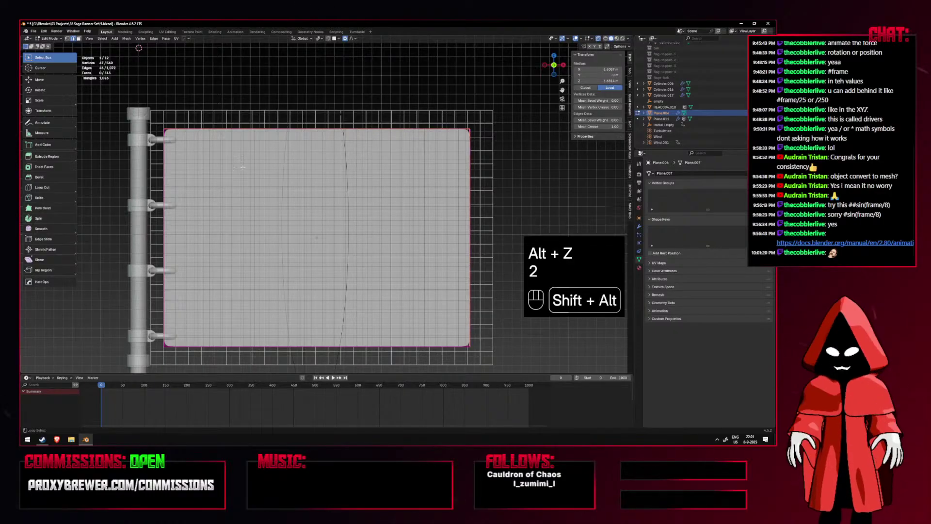
alt+shift+click(212, 346)
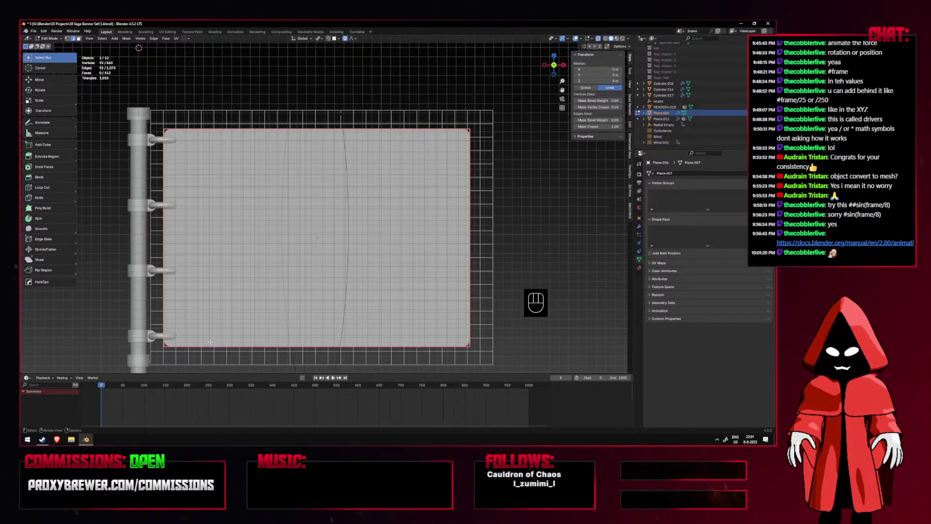
key(Tab)
Review the modifier stacks of the deform cage and the flag cloth.
click(493, 186)
key(alt+shift)
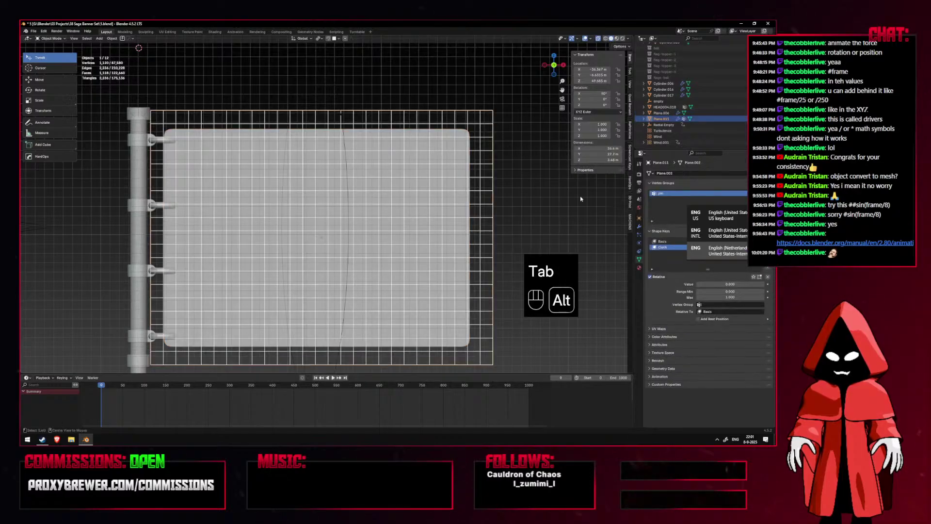
click(640, 229)
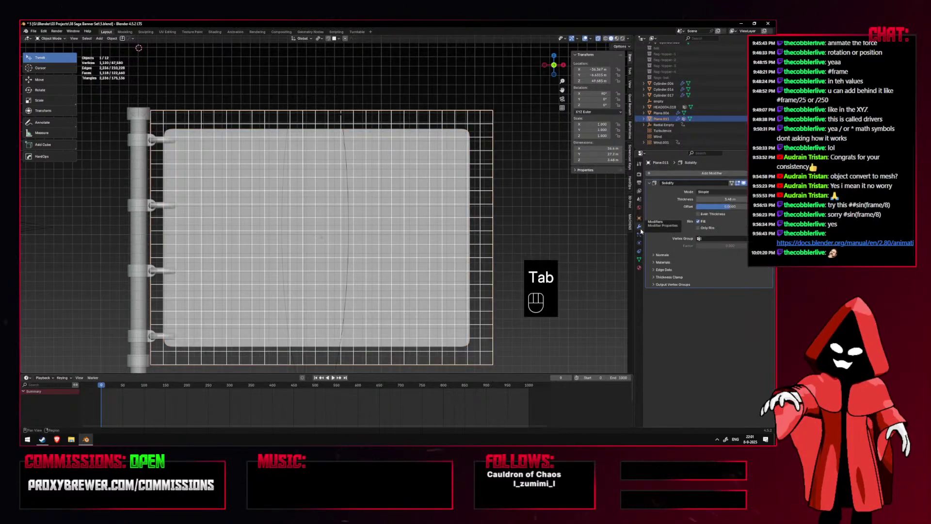
click(448, 174)
key(g)
right_click(579, 225)
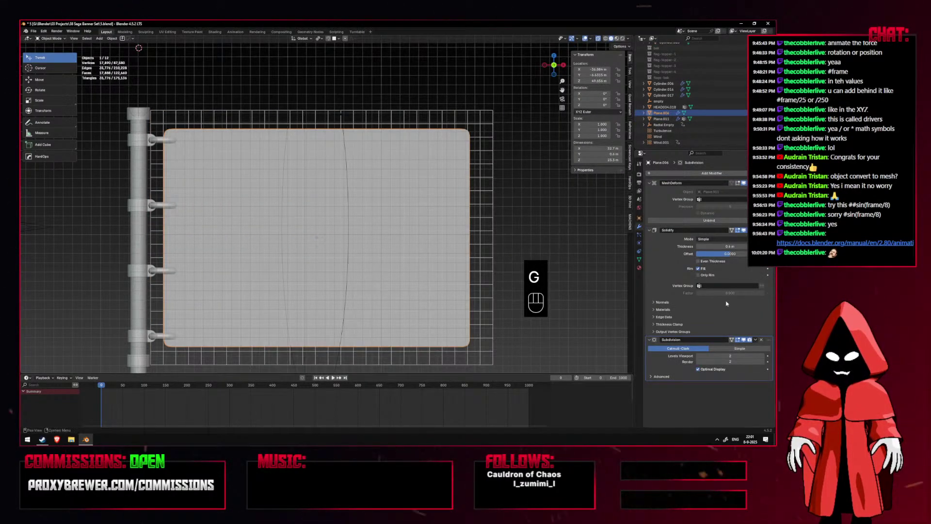
Raise the cage's Cloth shape key to deform the flag, select the cloth and turn X-ray off.
click(443, 121)
click(640, 259)
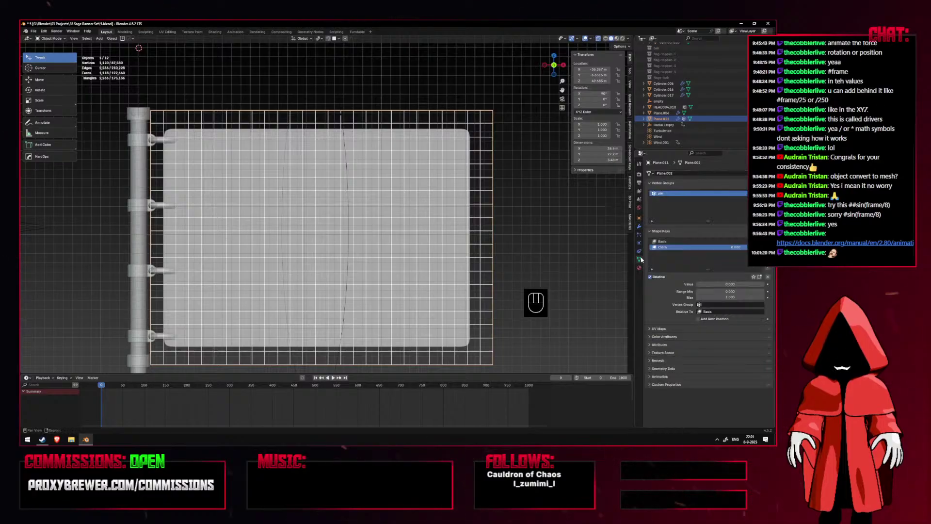
click(441, 168)
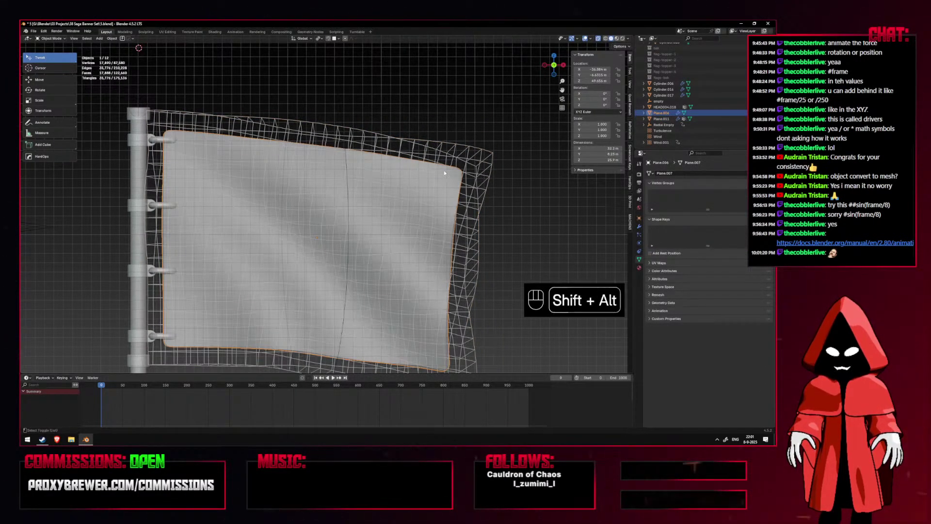
key(alt+z)
key(alt+z)
key(alt+z)
middle_drag(444, 170, 429, 191)
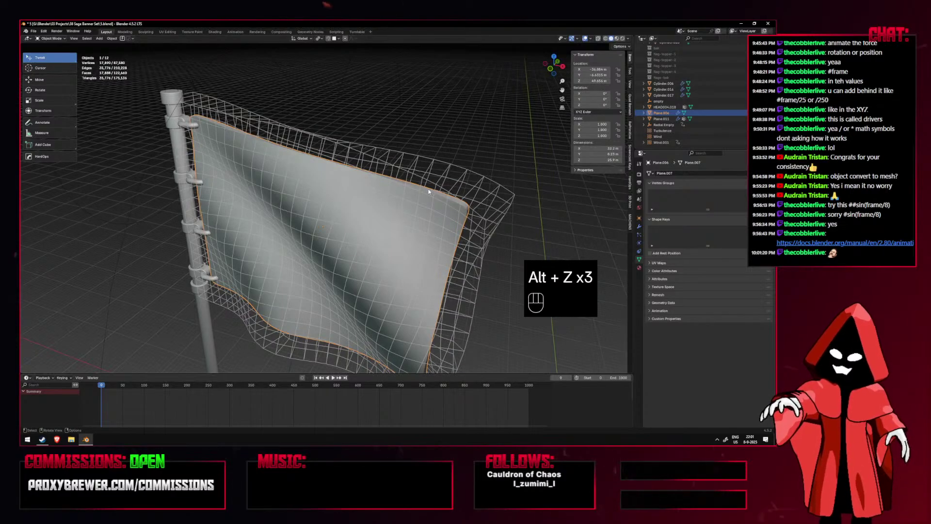
Try applying the flag cloth's modifiers by converting its visual geometry to a mesh.
key(KP_1)
key(ctrl+a)
click(421, 259)
key(g)
key(Tab)
key(Tab)
Select the converted flag's perimeter edge loop and inspect it along the cloth's thickness.
key(Tab)
key(2)
alt+click(457, 211)
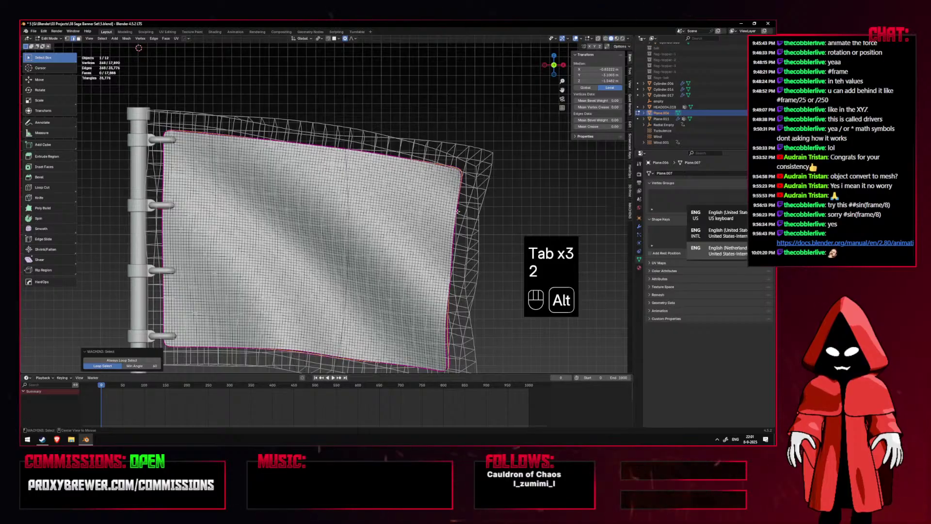
key(g)
right_click(494, 195)
middle_drag(494, 195, 388, 223)
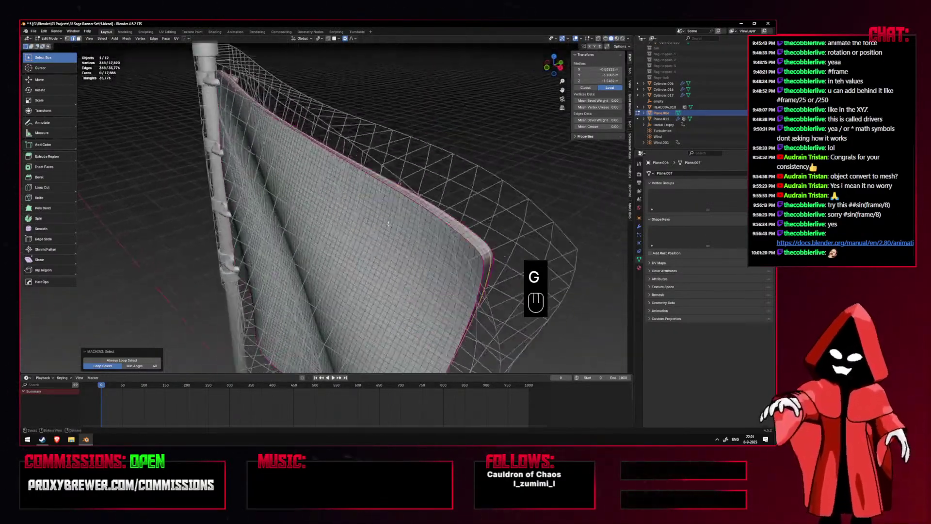
Undo the flag's edge selection and mesh conversion, restoring its modifier-driven deformation.
key(ctrl+z)
key(ctrl+z)
key(ctrl+z)
key(ctrl+z)
key(ctrl+z)
key(ctrl+z)
key(ctrl+z)
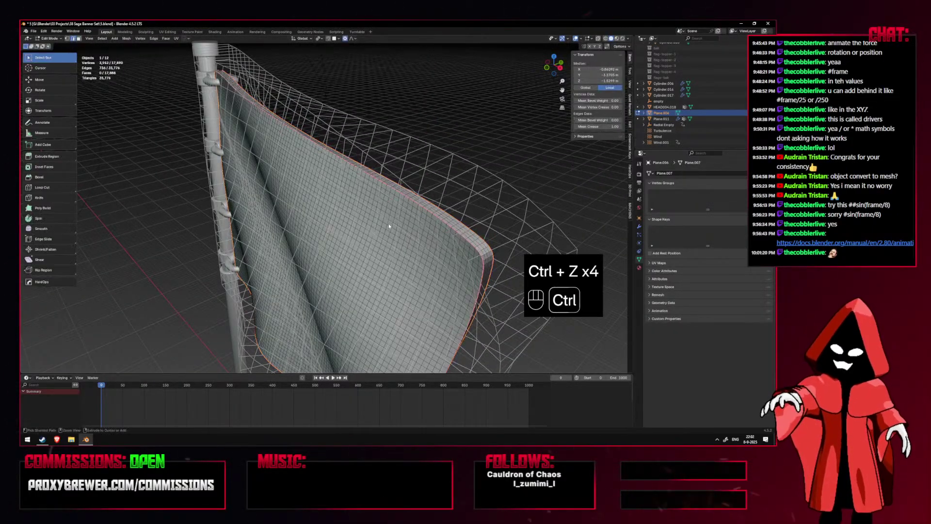
key(ctrl+z)
key(KP_1)
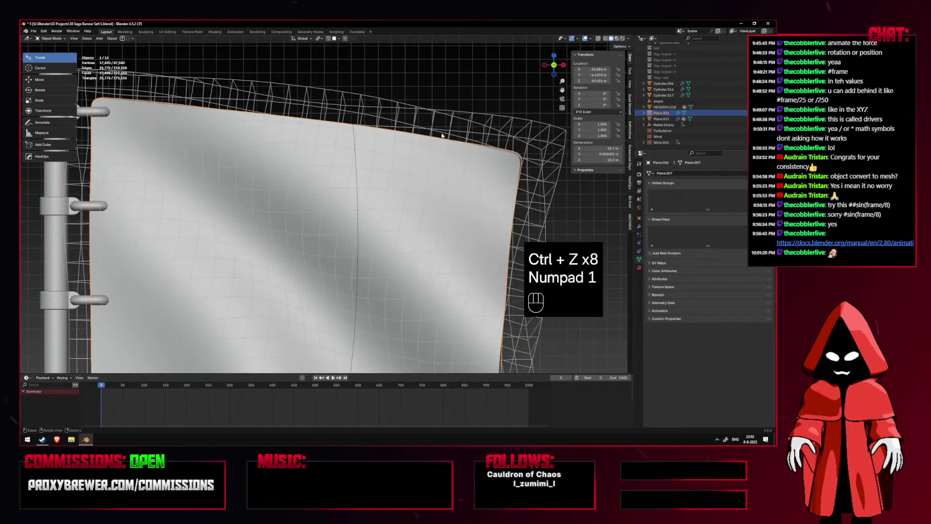
key(ctrl+z)
key(ctrl+z)
key(Tab)
key(Tab)
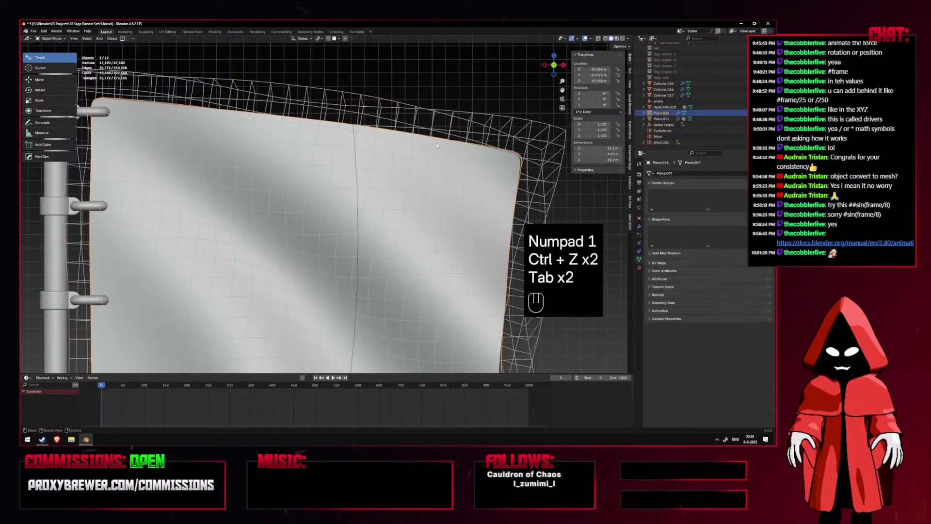
Duplicate the flag cloth in place and enter Edit Mode on the copy with X-ray on.
key(shift+d)
click(444, 156)
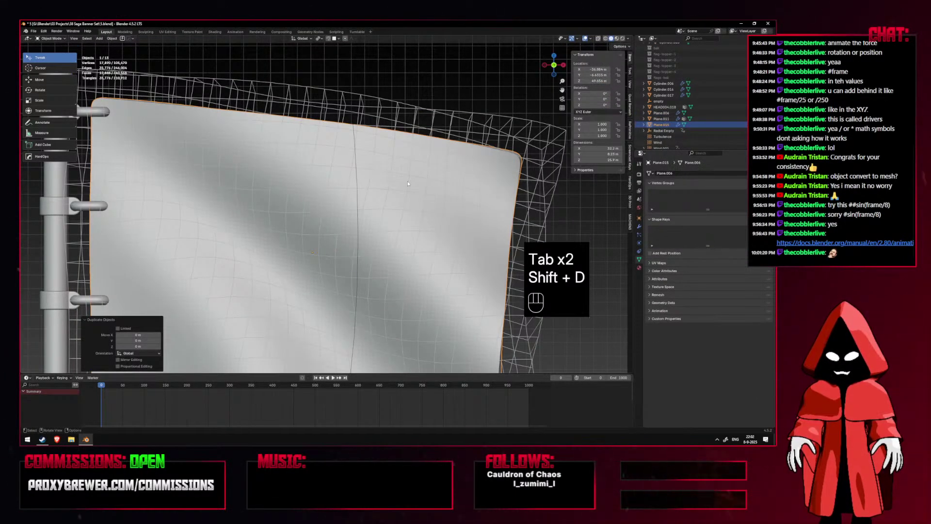
key(Tab)
key(alt+z)
key(shift+alt+z)
key(shift+alt+z)
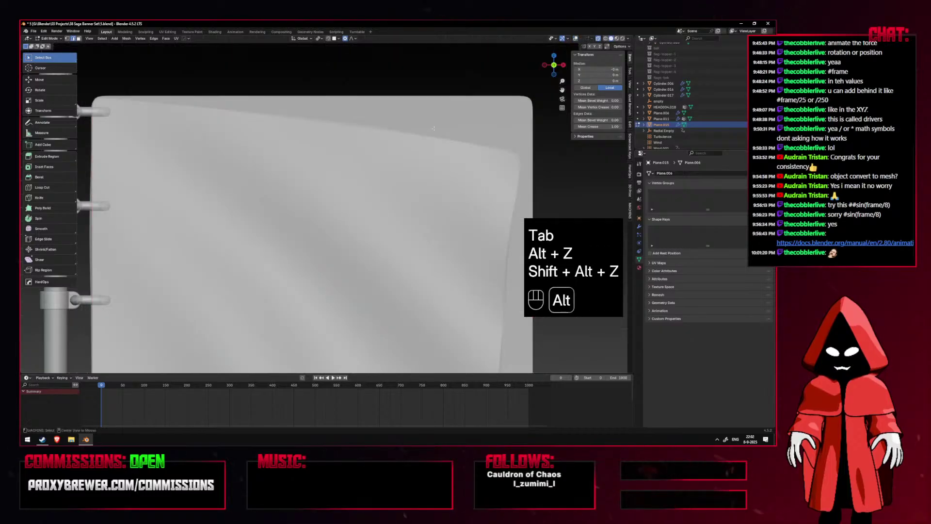
Apply the duplicated flag cloth's MeshDeform modifier and enter Edit Mode on the copy.
key(alt+z)
key(Tab)
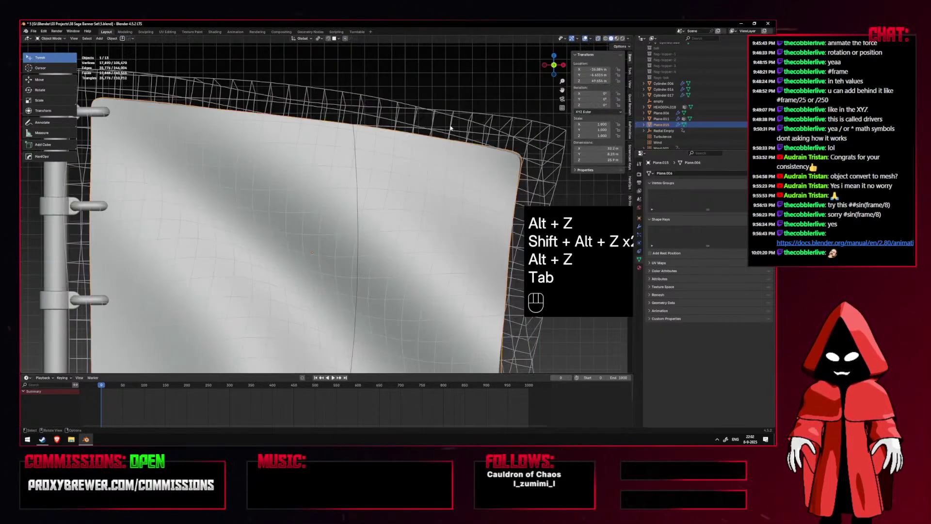
click(639, 227)
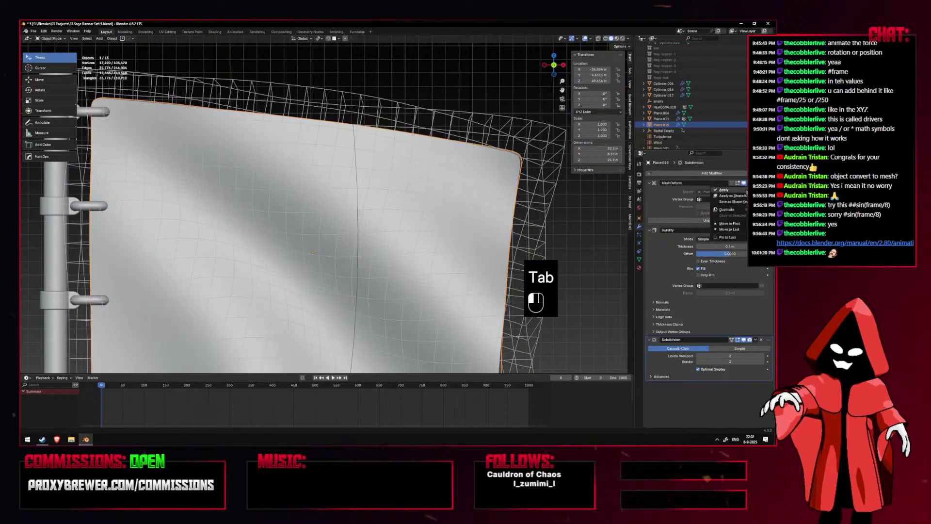
key(Tab)
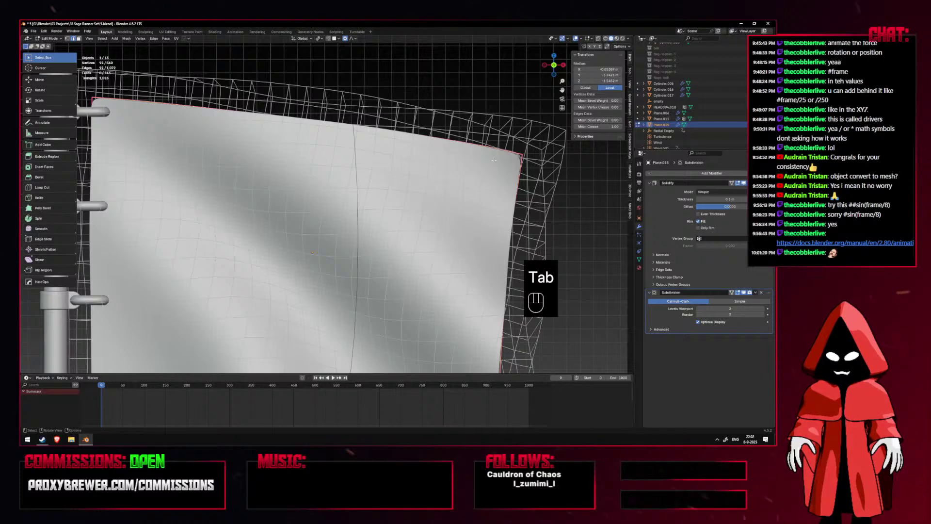
Isolate the flag copy and select the edge loops along its whole perimeter.
key(KP_Divide)
key(alt+z)
alt+click(437, 133)
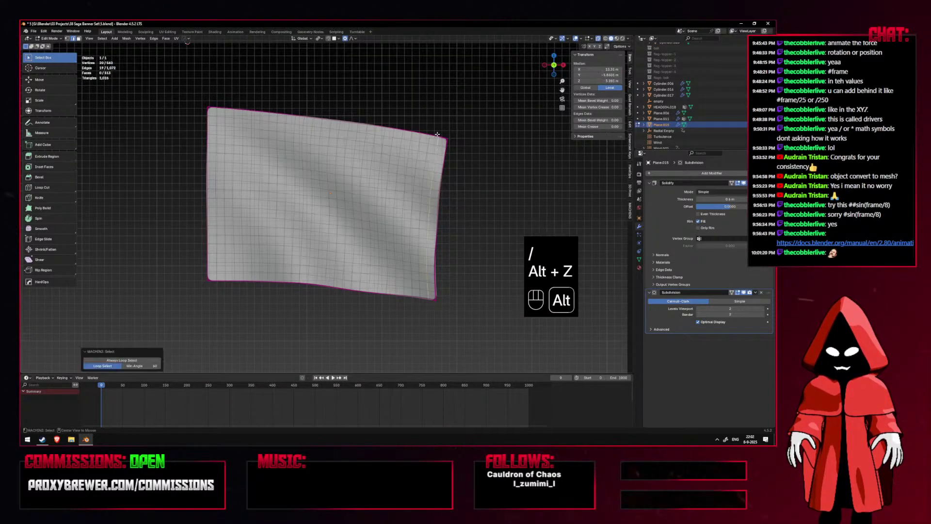
alt+shift+click(445, 140)
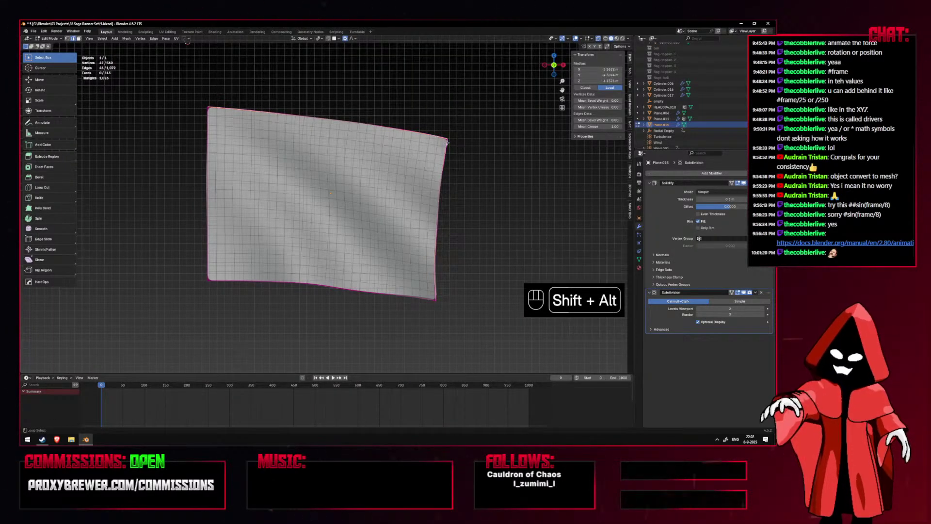
alt+shift+click(205, 217)
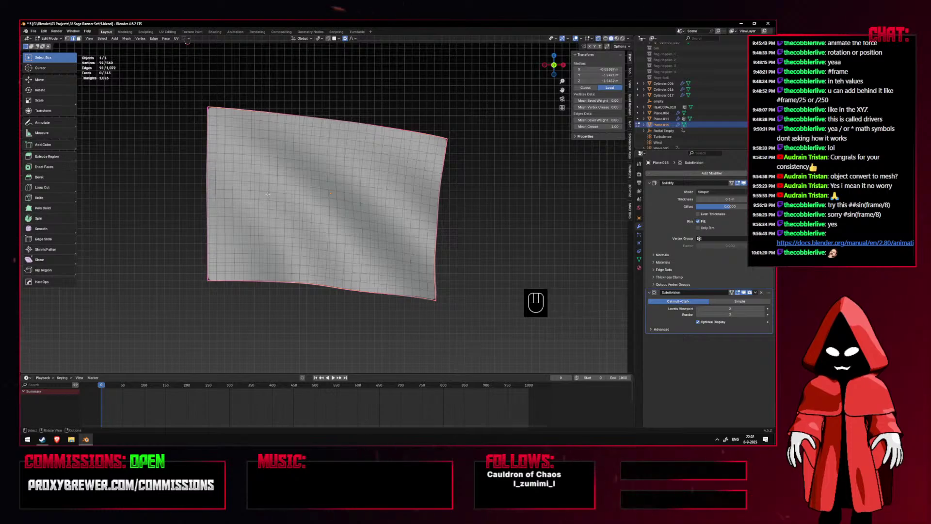
Duplicate the selected perimeter edges in place, separate them into their own object, and return to Object Mode.
key(shift+d)
right_click(271, 206)
key(p)
click(271, 207)
key(Tab)
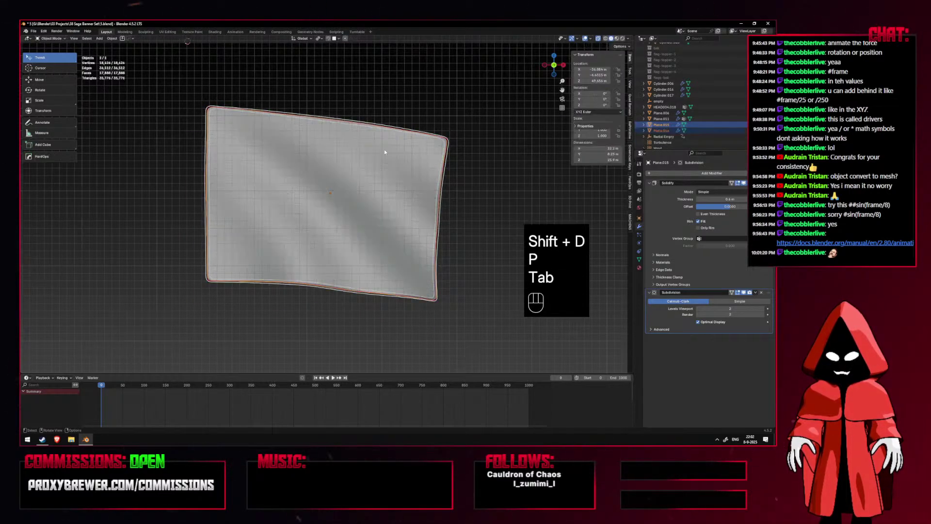
Delete the duplicated cloth, keeping the separated outline, and remove the outline's Solidify modifier.
key(g)
key(x)
click(443, 191)
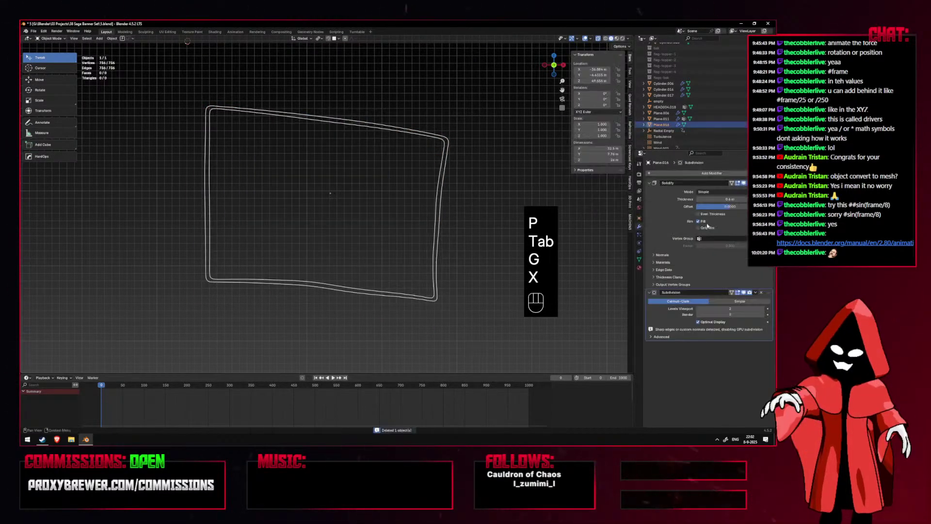
click(761, 183)
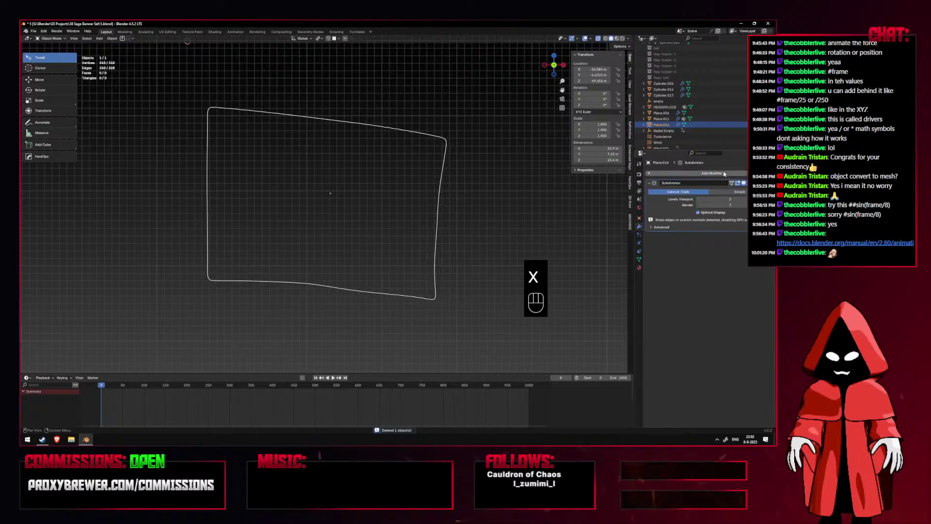
Try a Skin modifier on the border outline and inspect it with the rest of the banner shown and overlays hidden.
click(723, 174)
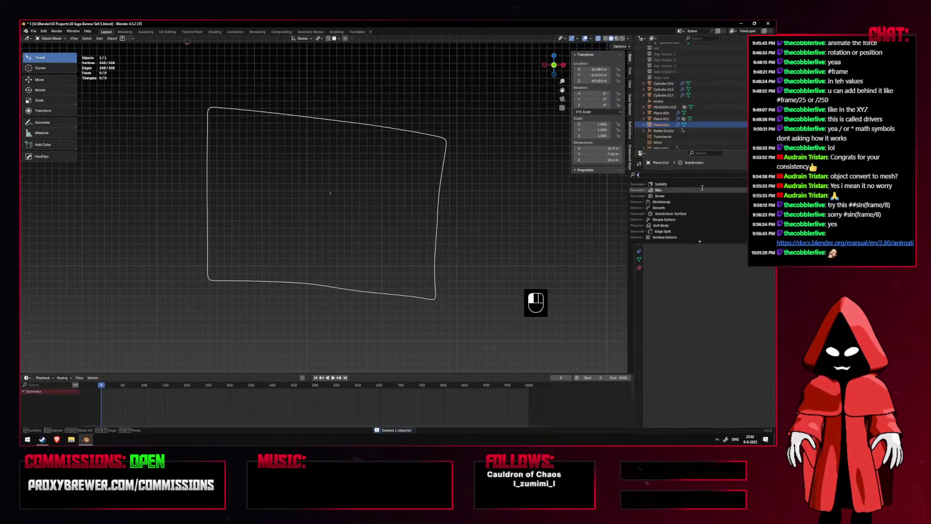
click(691, 193)
key(slash)
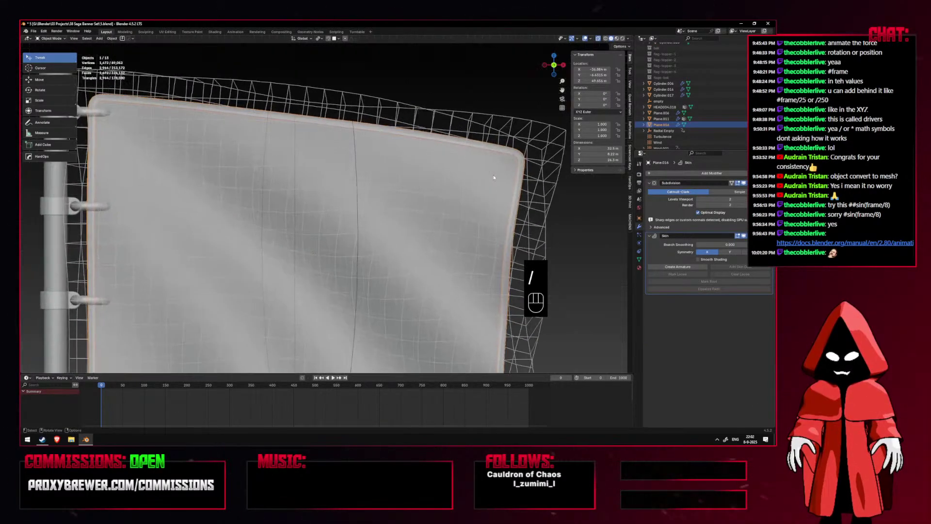
key(shift+alt+z)
key(alt+z)
key(alt+z)
key(alt+z)
middle_drag(462, 219, 411, 240)
Try thickening the border by resizing the skin radius on all of its vertices in Edit Mode.
key(Tab)
key(a)
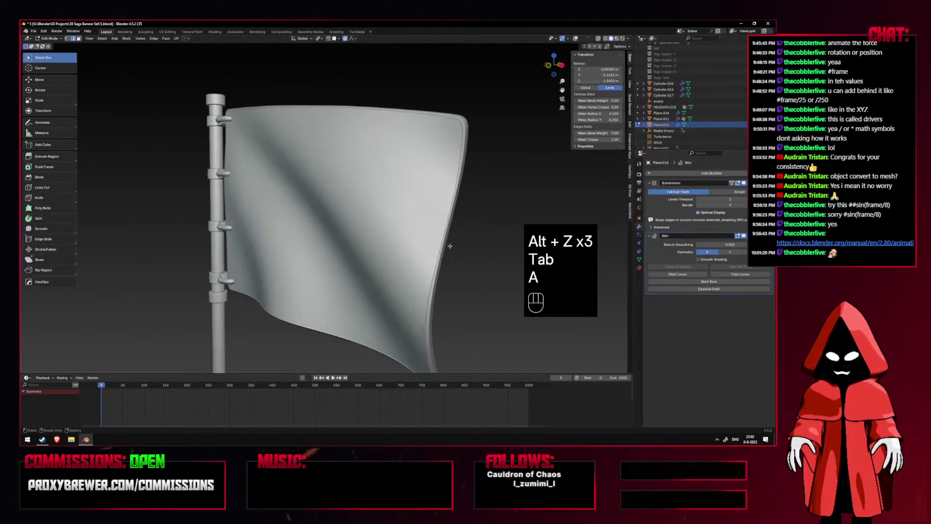
key(ctrl+a)
click(593, 224)
middle_drag(505, 226, 610, 136)
key(ctrl+a)
click(430, 205)
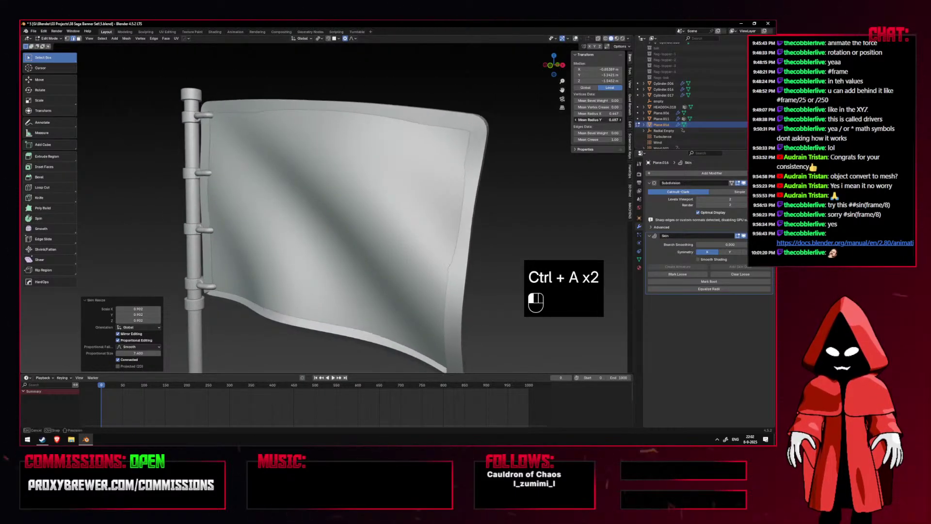
key(ctrl+z)
Inspect the border's lower pole-side corner with overlays on and try marking a skin root there.
middle_drag(369, 158, 157, 193)
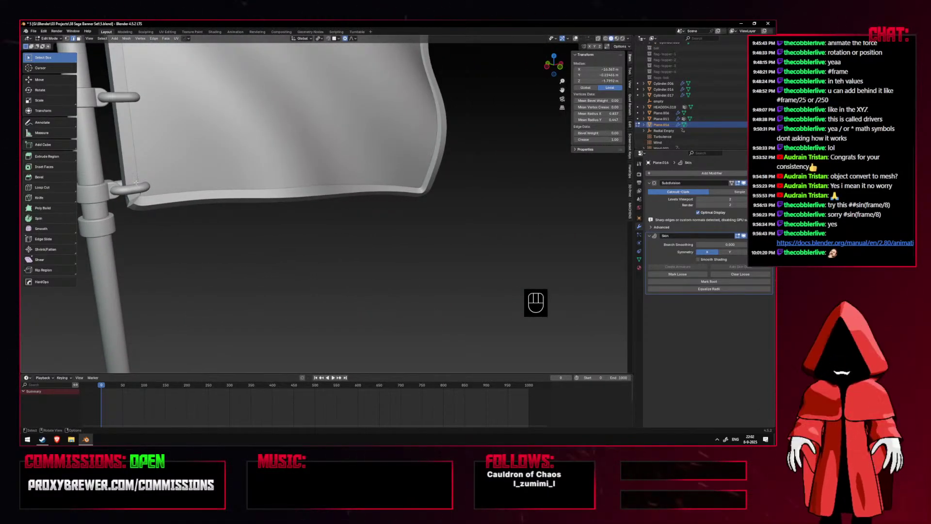
middle_drag(424, 174, 498, 218)
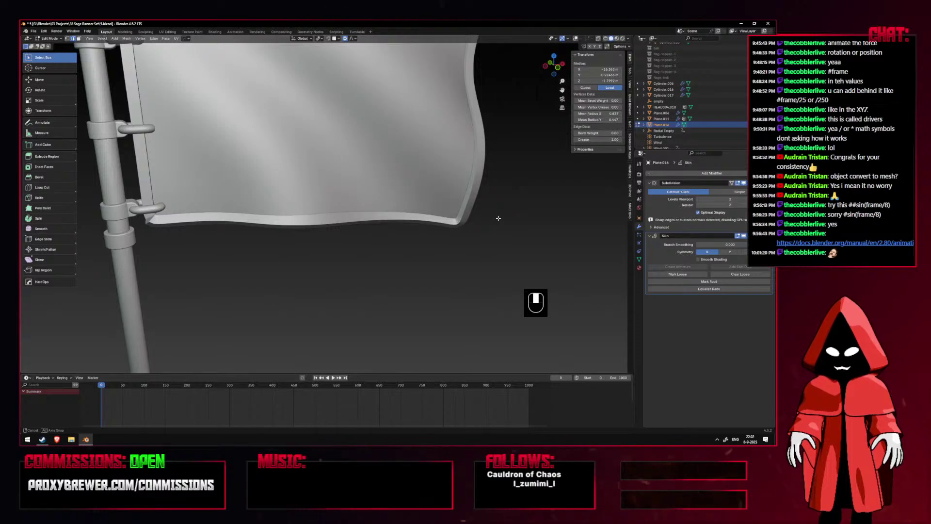
mouse_move(436, 175)
middle_down()
mouse_move(458, 173)
mouse_move(443, 171)
middle_up()
click(576, 39)
shift+middle_drag(279, 236, 328, 219)
scroll(302, 219, up, 3)
scroll(329, 219, down, 4)
scroll(329, 219, up, 2)
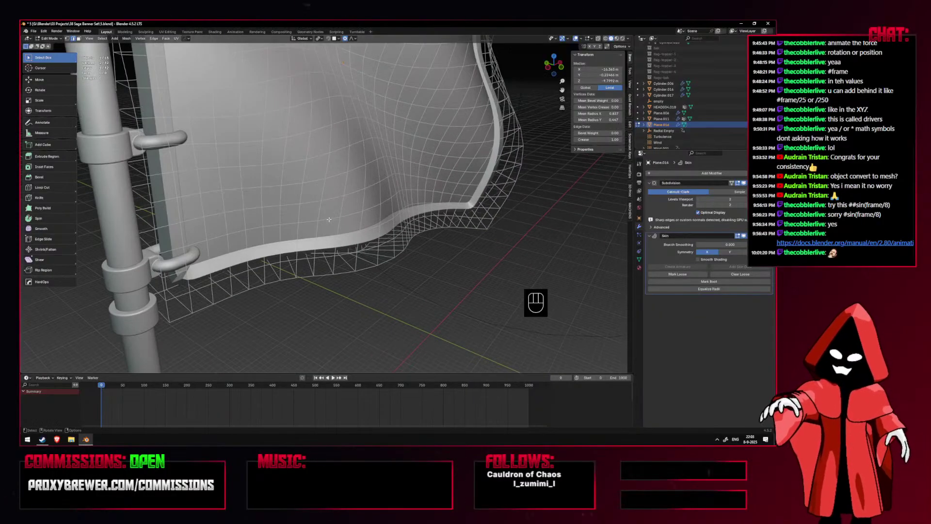
click(713, 282)
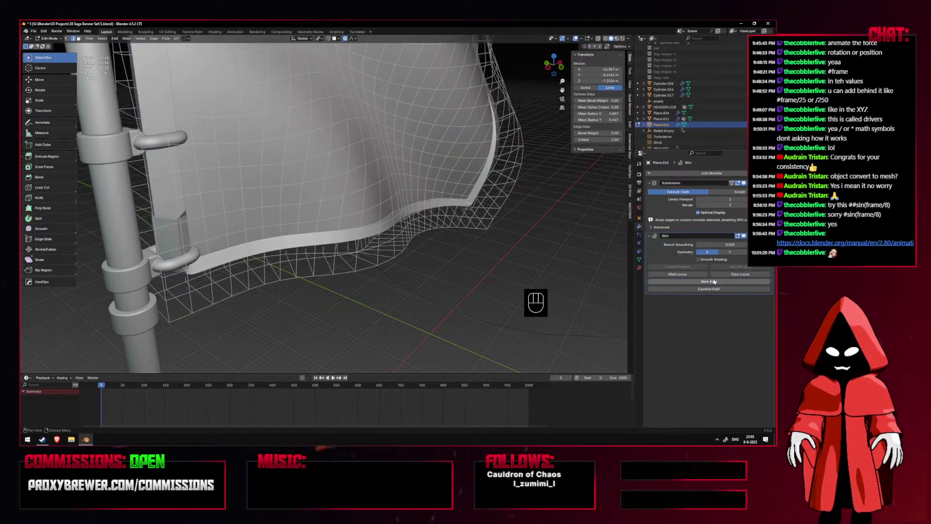
Inspect the border's upper pole-side corner and try marking the skin root along the flag's upper edge.
middle_drag(311, 203, 182, 168)
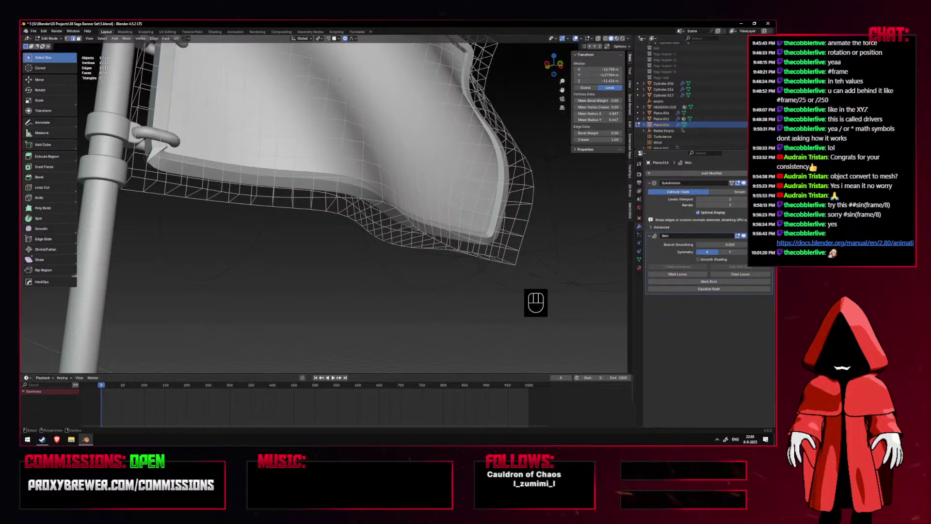
shift+middle_drag(231, 137, 252, 339)
scroll(271, 97, down, 4)
shift+middle_drag(272, 97, 276, 180)
scroll(277, 180, up, 3)
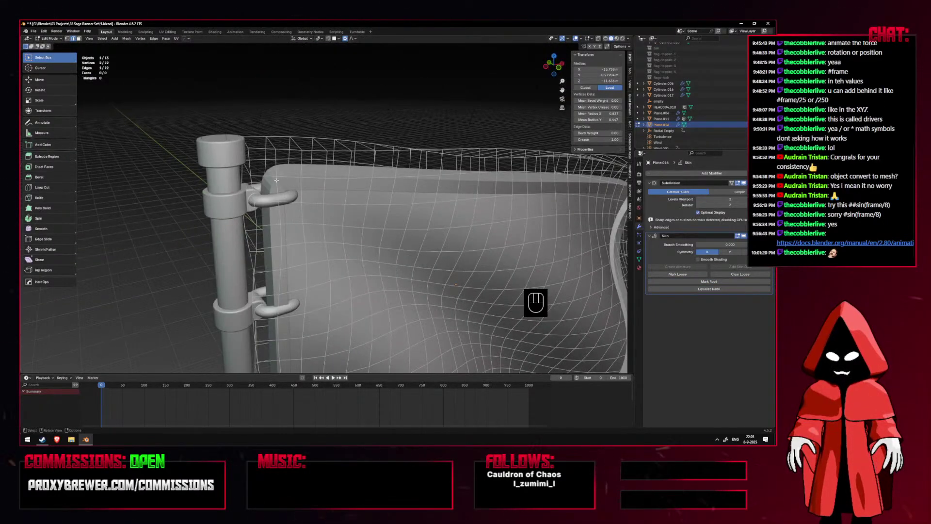
middle_drag(340, 194, 304, 243)
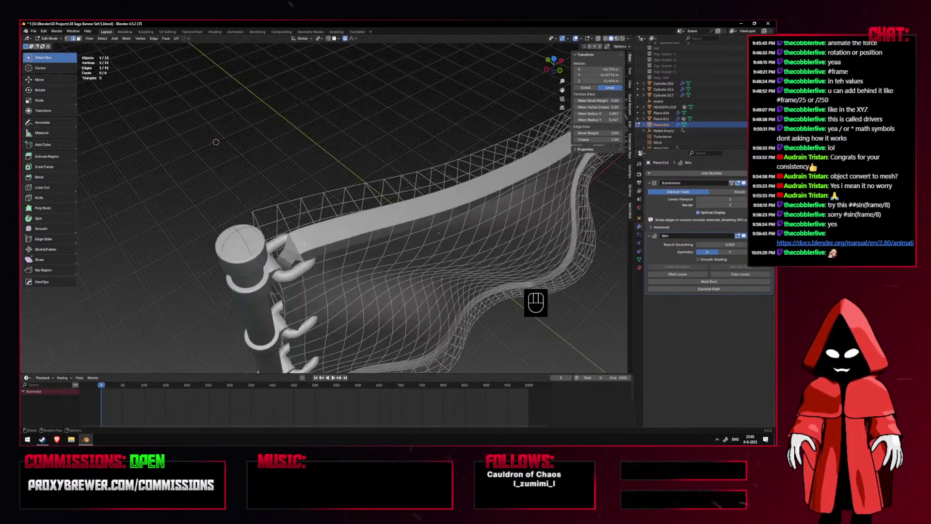
middle_drag(409, 201, 358, 167)
click(693, 282)
middle_drag(437, 213, 358, 126)
Return to Object Mode in front view and remove the Skin modifier from the border outline.
key(Tab)
key(KP_1)
key(x)
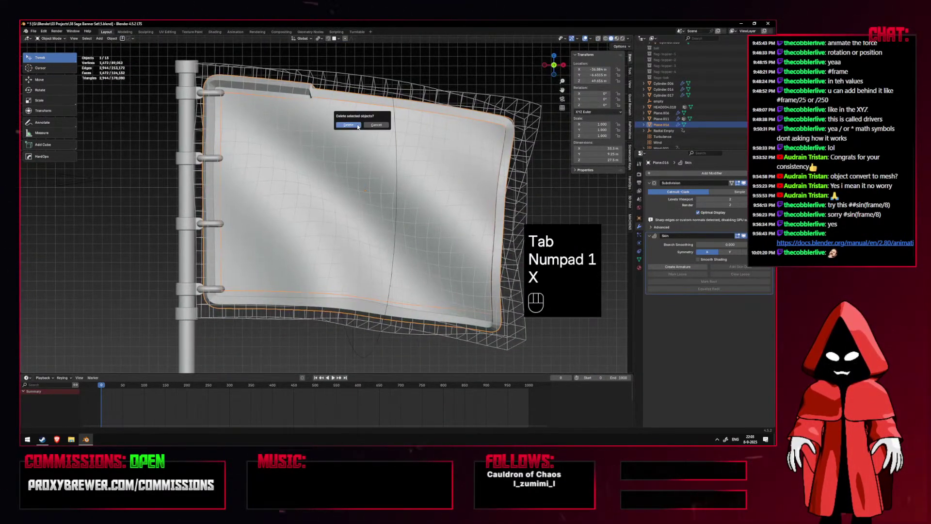
scroll(316, 122, up, 1)
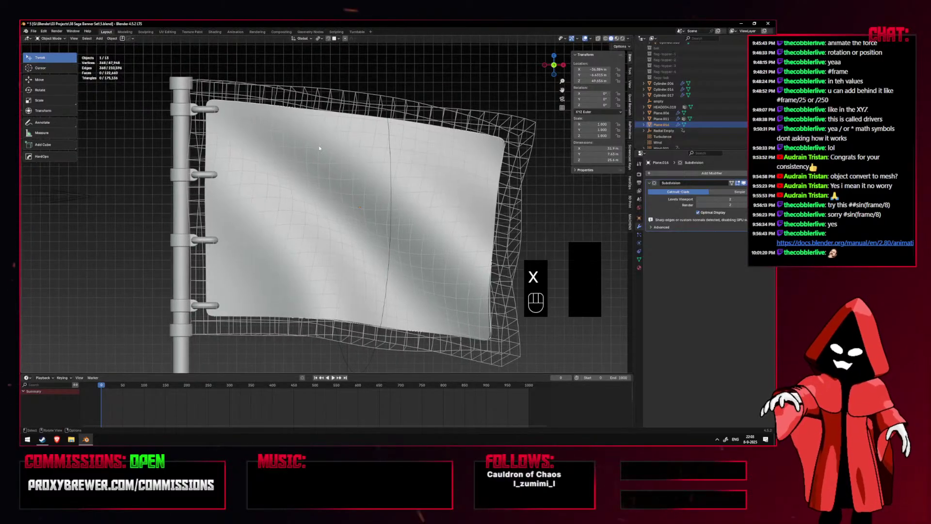
Convert the border outline to a mesh with its Subdivision applied, and convert that mesh to a curve.
key(ctrl+a)
click(319, 148)
click(111, 39)
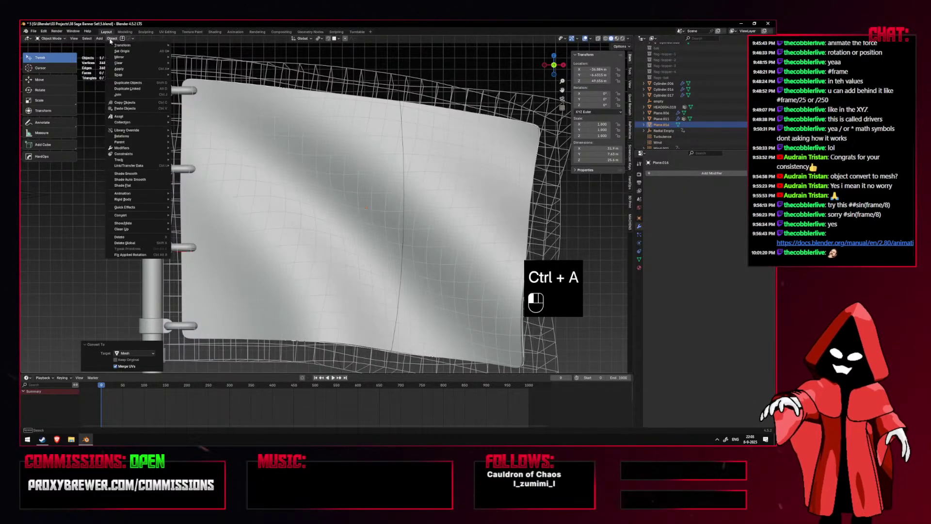
click(112, 39)
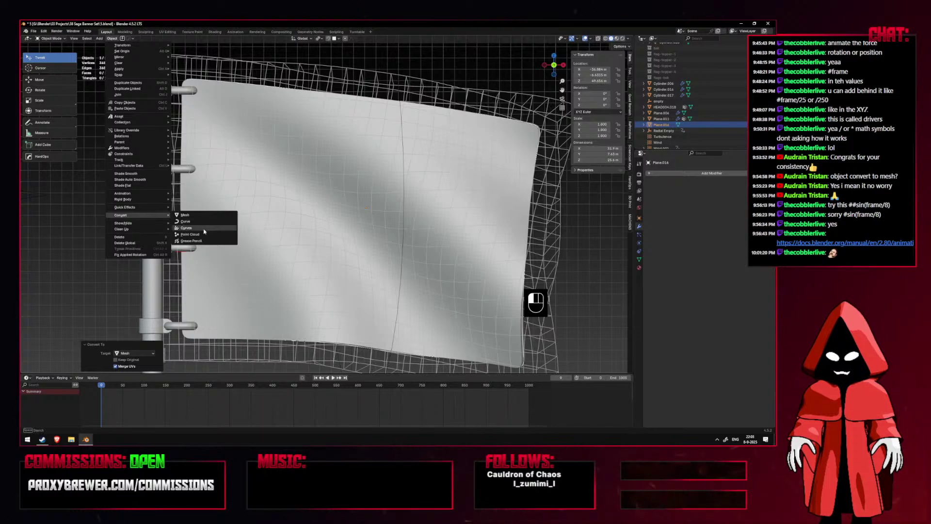
click(204, 223)
Give the border curve a Profile bevel with filled caps and increase its depth into a thick rim.
click(639, 251)
middle_drag(461, 233, 486, 251)
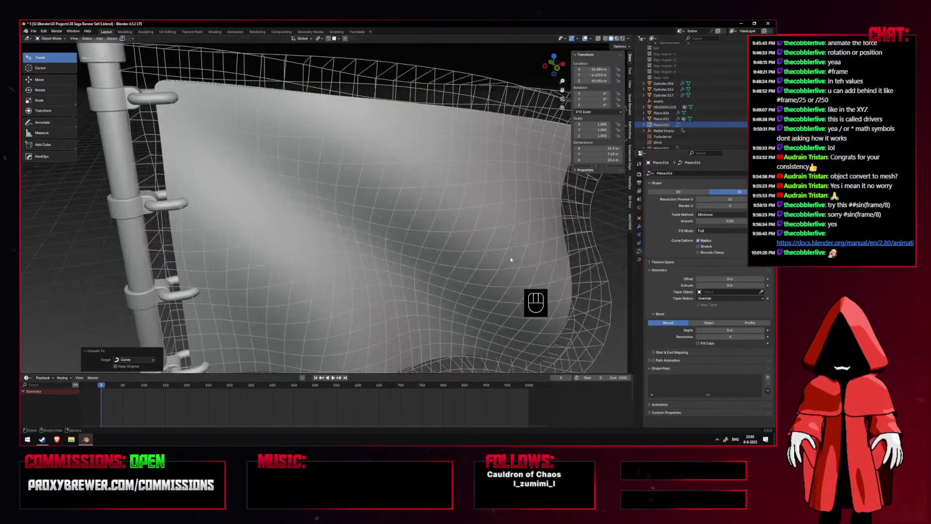
click(733, 323)
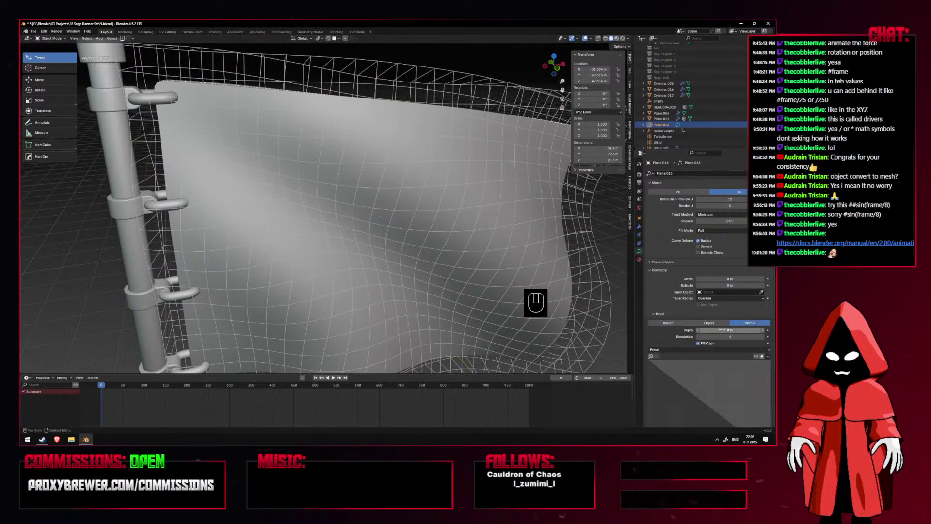
click(751, 361)
drag(730, 330, 750, 330)
scroll(540, 240, down, 6)
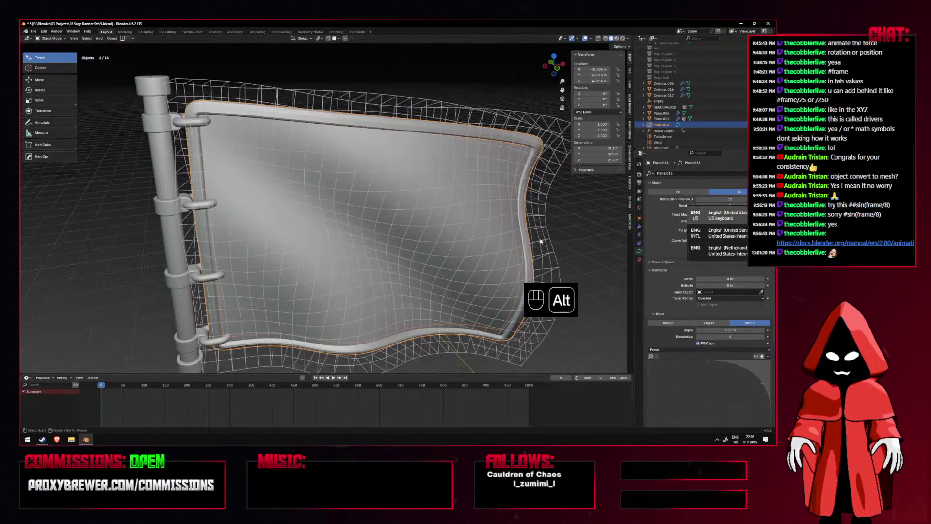
Inspect the beveled border around the flag with overlays and X-ray switched off.
key(alt+z)
key(shift+alt+z)
key(alt+z)
key(shift+alt+z)
key(shift+alt+z)
key(alt+z)
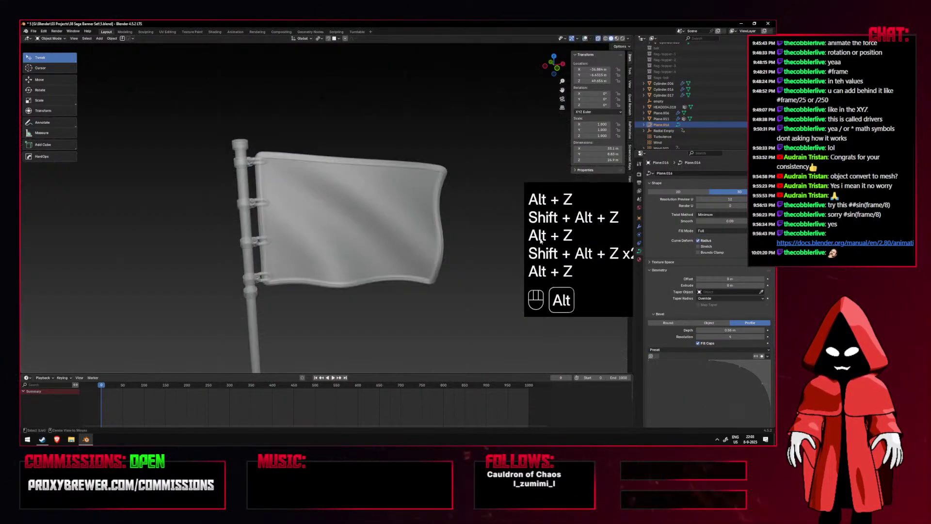
key(alt+z)
key(KP_1)
scroll(269, 199, up, 4)
middle_drag(233, 199, 344, 207)
scroll(438, 226, up, 1)
middle_drag(438, 227, 427, 227)
Try extruding the border curve while reducing its bevel depth, and check it from behind and from the front.
drag(718, 285, 750, 285)
drag(730, 329, 716, 329)
middle_drag(398, 256, 342, 246)
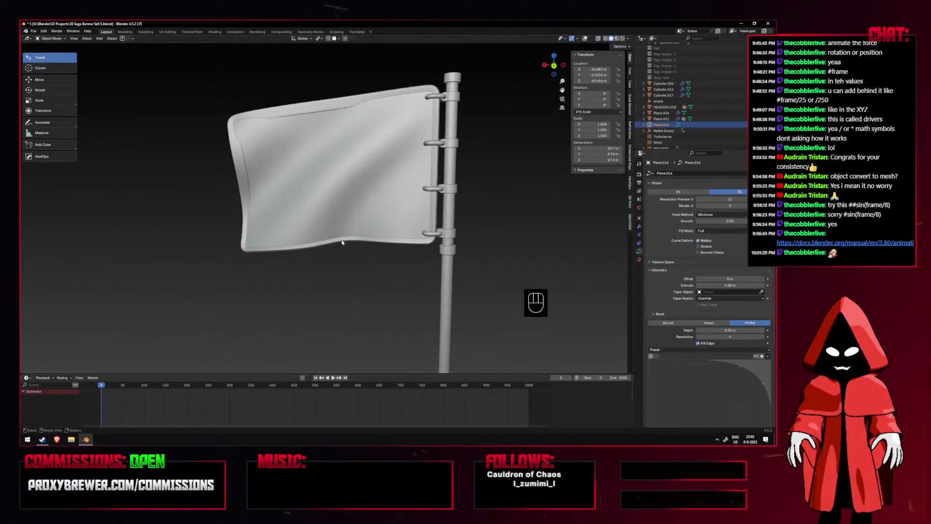
key(KP_1)
middle_drag(366, 193, 328, 200)
Set the border curve's extrusion to 0 m and its bevel depth to about 0.43 m.
drag(730, 330, 732, 330)
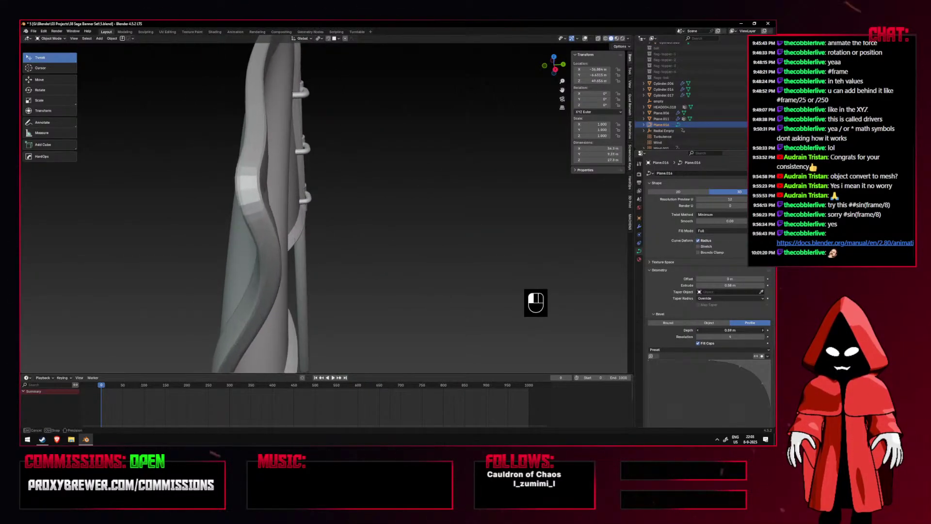
drag(730, 329, 730, 330)
middle_drag(349, 142, 327, 160)
scroll(327, 160, up, 3)
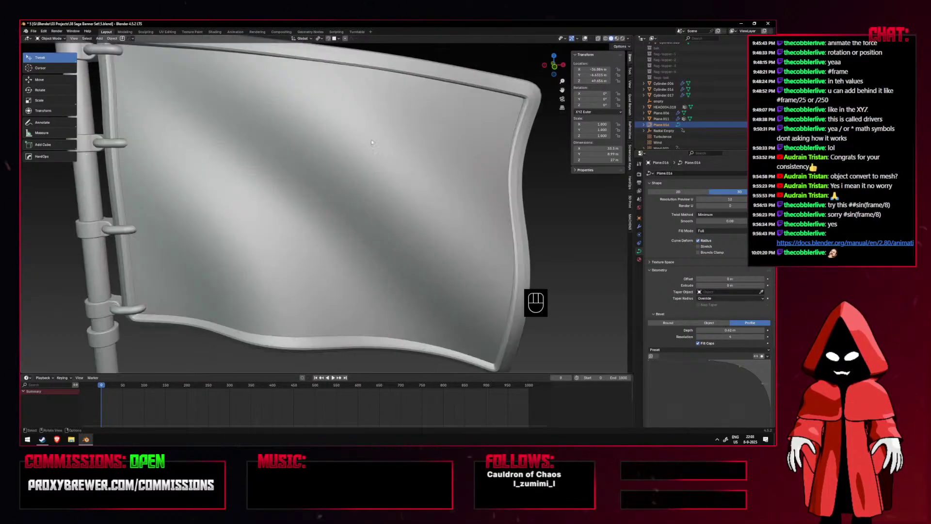
scroll(455, 180, down, 3)
scroll(511, 263, up, 3)
scroll(510, 264, down, 2)
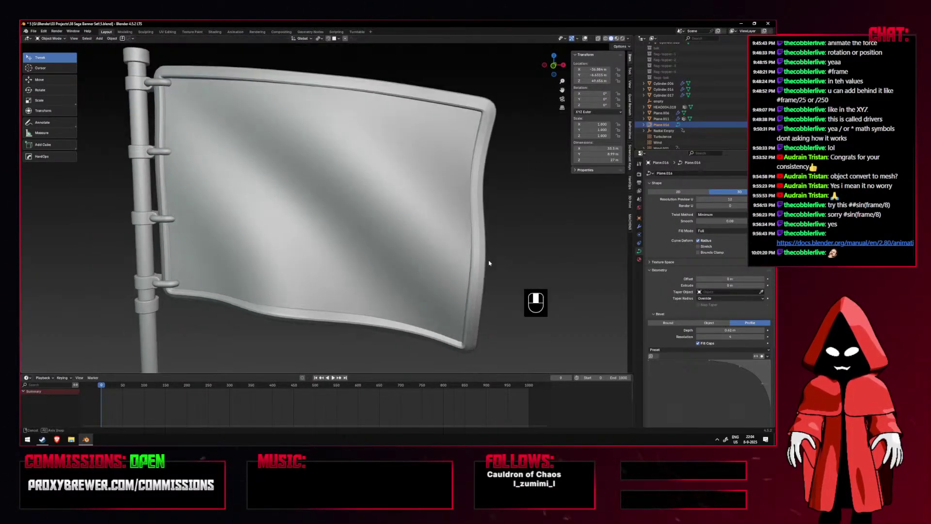
Add level 2 subdivision to the border curve.
middle_drag(510, 264, 481, 270)
middle_drag(506, 191, 516, 170)
key(ctrl+1)
key(ctrl+2)
Inspect the whole banner from the front and at an angle, with and without overlays.
scroll(503, 198, down, 2)
key(KP_1)
scroll(466, 209, down, 3)
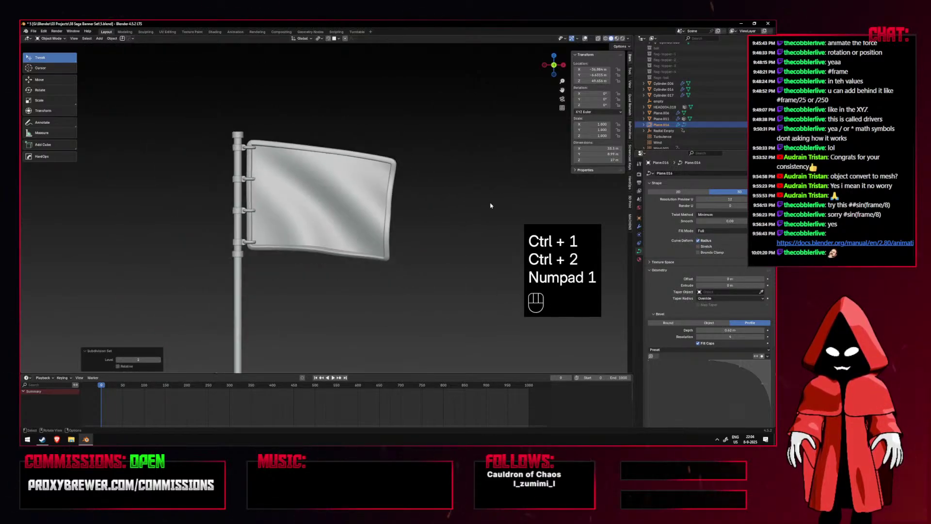
middle_drag(398, 221, 434, 223)
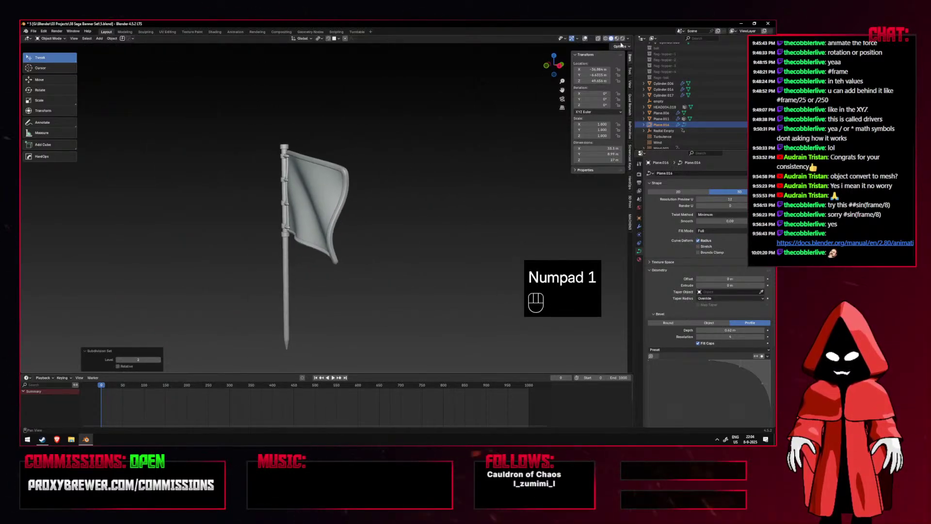
click(629, 38)
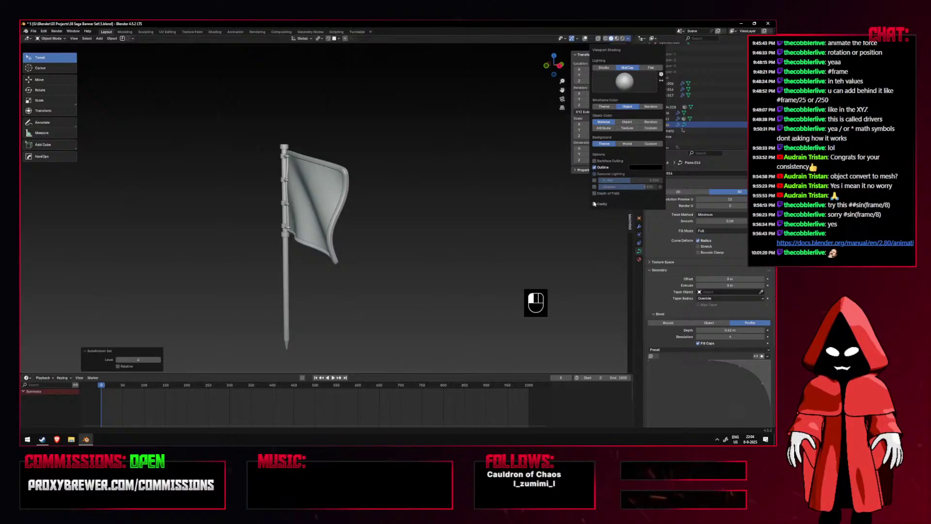
key(KP_1)
scroll(440, 185, up, 4)
key(shift+alt+z)
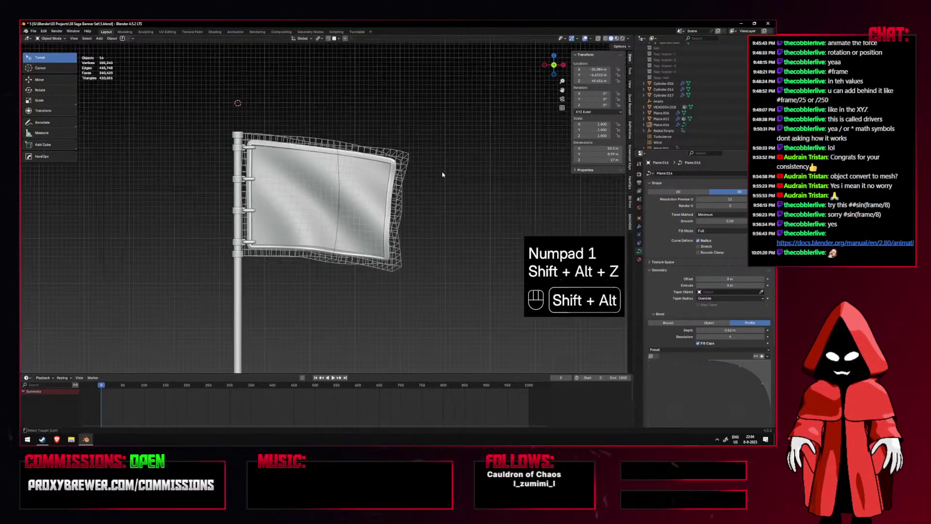
key(shift+alt+z)
Set the flag cloth's subdivision to level 2 and check the banner from the front.
click(382, 183)
click(639, 227)
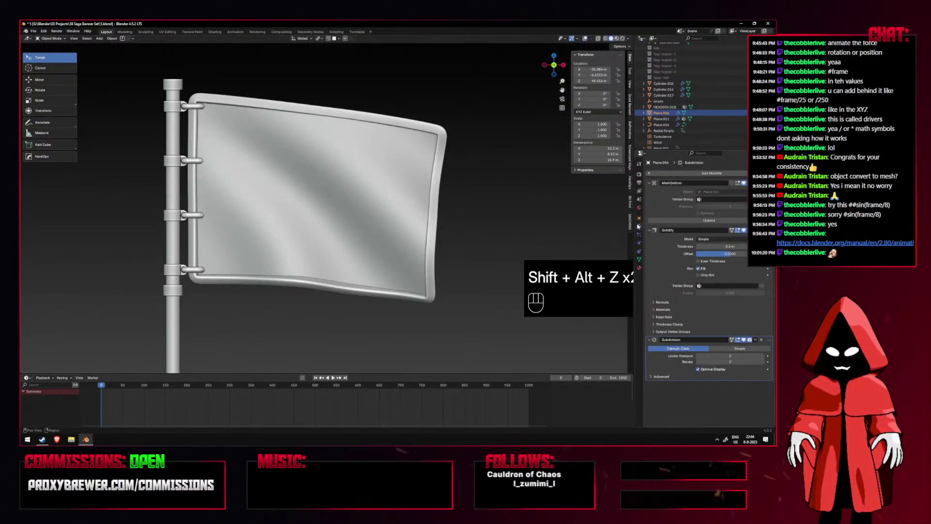
middle_drag(513, 220, 485, 213)
key(ctrl+2)
key(KP_1)
key(shift+alt+z)
key(shift+alt+z)
scroll(442, 196, down, 5)
key(KP_1)
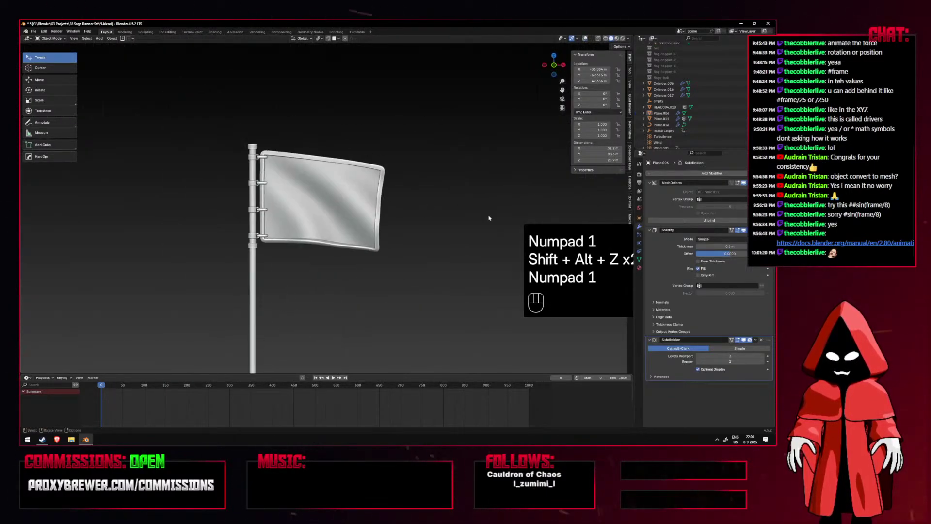
Select the border curve and examine the banner up close and from a distance.
scroll(488, 214, up, 5)
middle_drag(488, 215, 466, 197)
click(405, 212)
key(KP_1)
scroll(481, 190, down, 4)
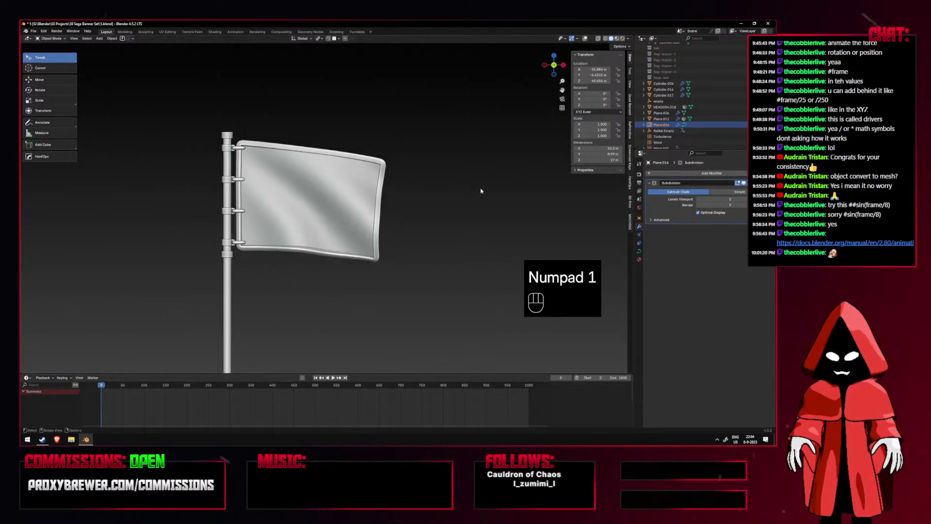
scroll(481, 190, down, 3)
middle_drag(370, 206, 390, 207)
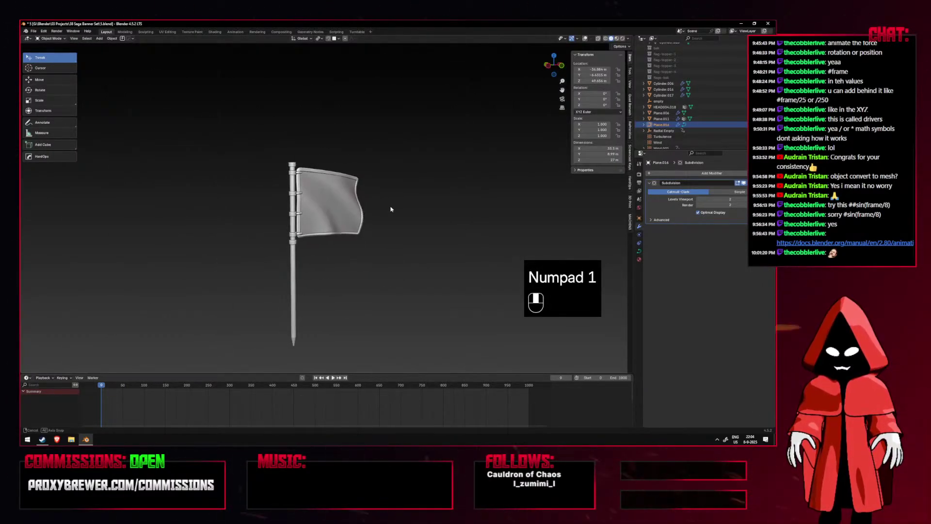
key(KP_1)
scroll(391, 204, up, 4)
Examine the border from behind, along the flag's lower edge, and from the front with overlays on and off.
click(585, 38)
middle_drag(439, 145, 287, 172)
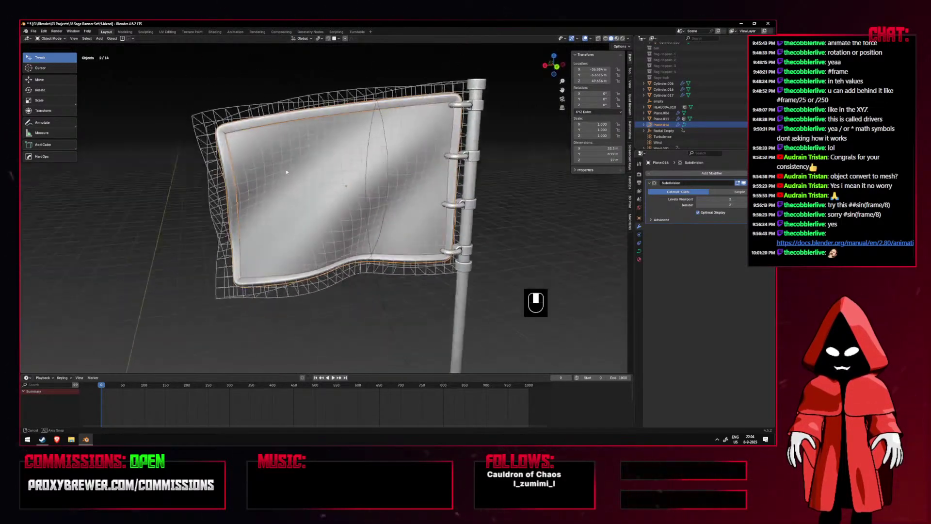
scroll(296, 171, up, 5)
key(shift+alt+z)
shift+middle_drag(380, 244, 459, 293)
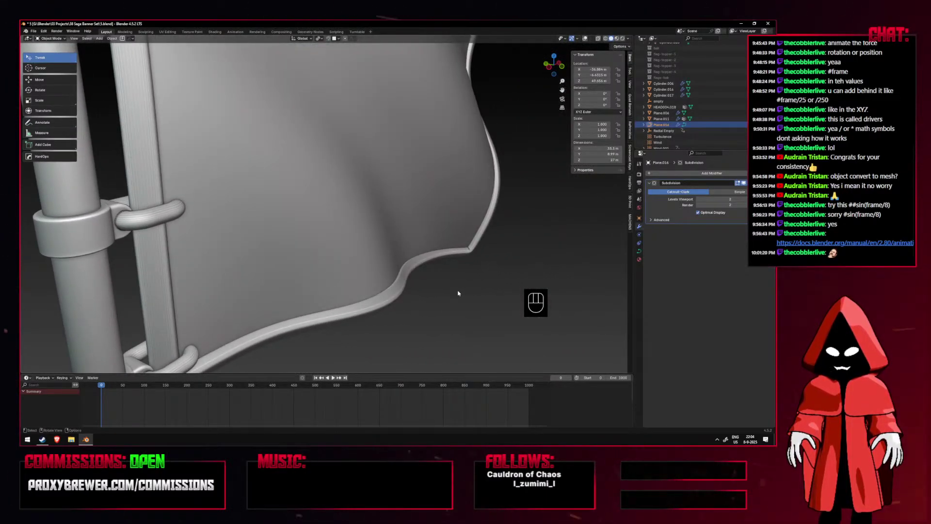
key(KP_1)
key(shift+alt+z)
scroll(460, 239, up, 3)
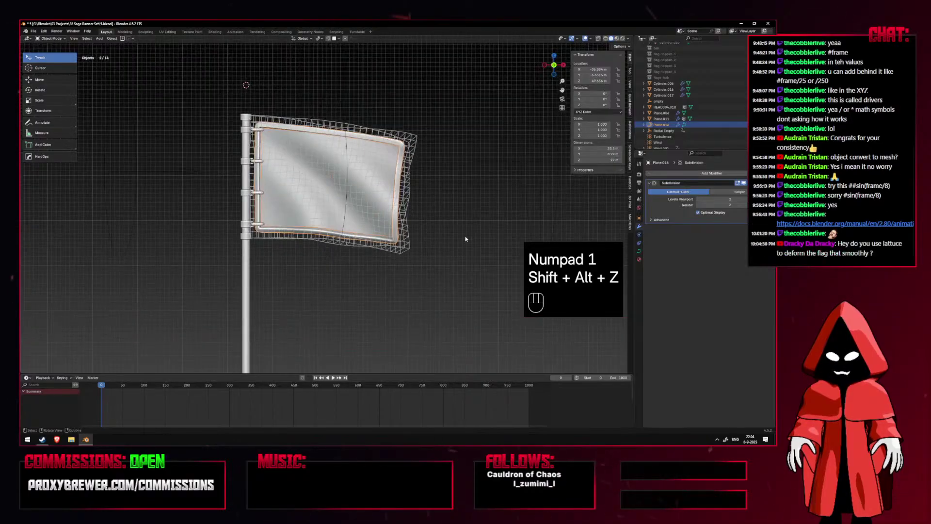
key(shift+alt+z)
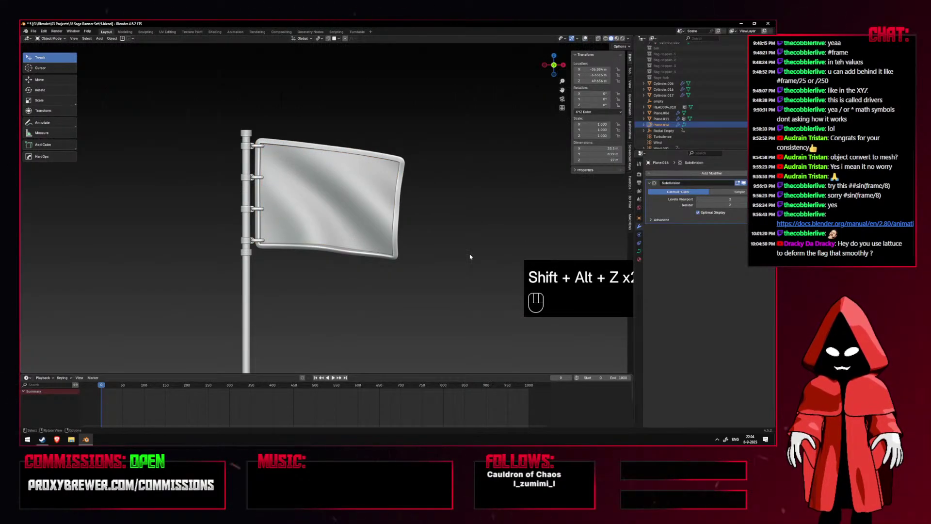
key(shift+alt+z)
key(shift+alt+z)
alt+middle_drag(469, 257, 217, 187)
Change the border curve's bevel resolution and check the border from the front.
click(639, 251)
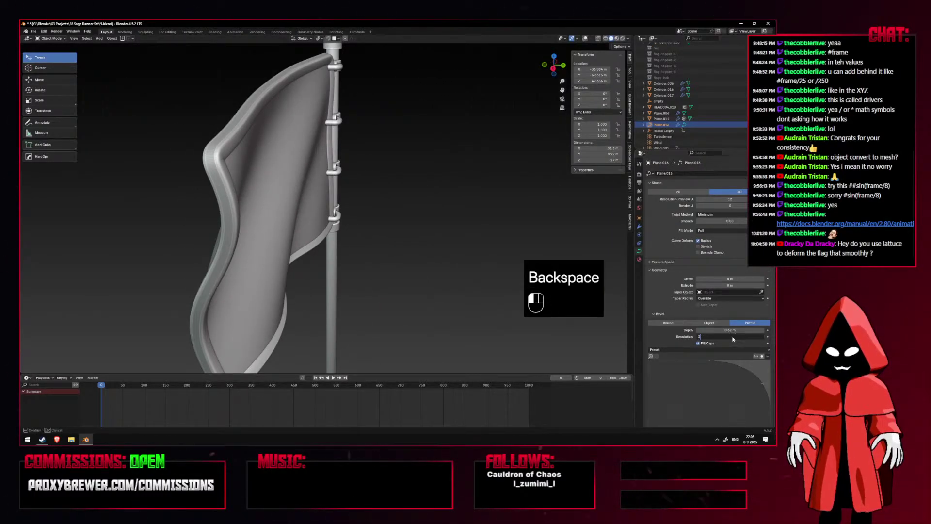
key(KP_1)
key(shift+alt+z)
key(shift+alt+z)
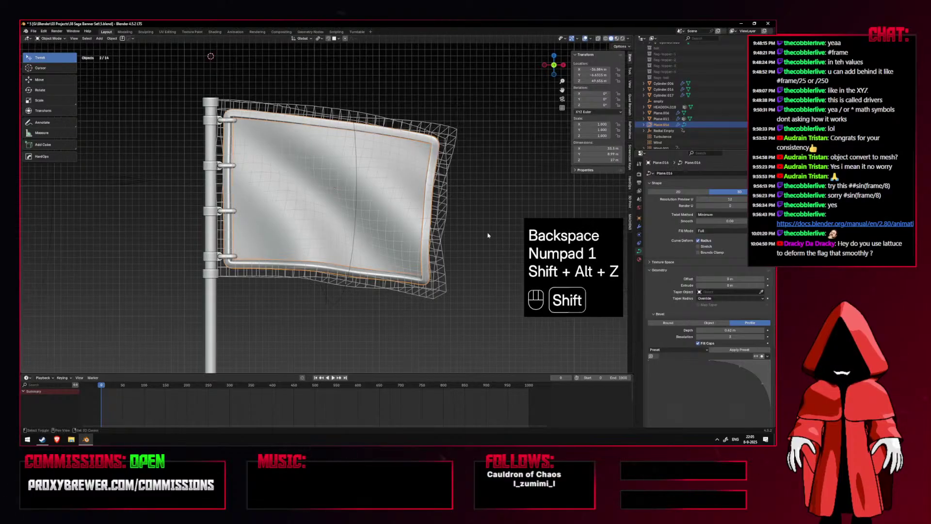
middle_drag(444, 217, 509, 269)
key(KP_1)
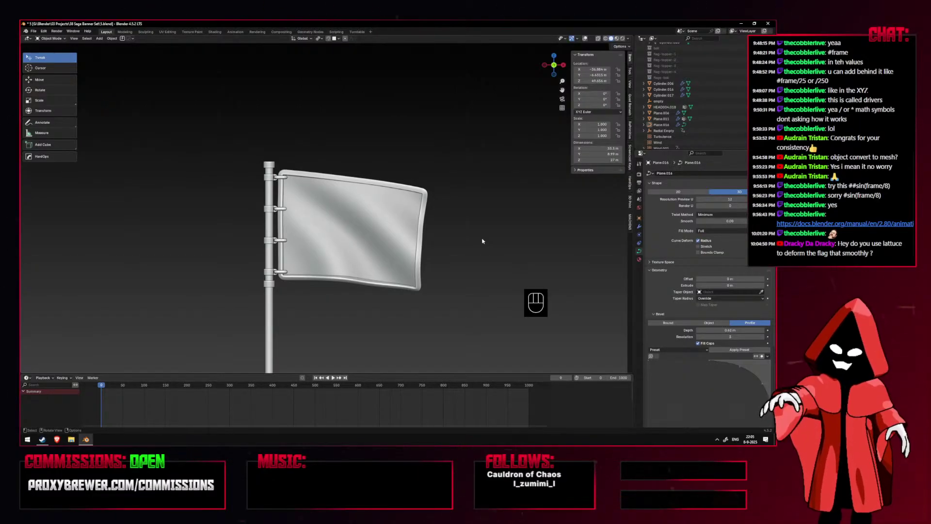
shift+middle_drag(453, 241, 455, 231)
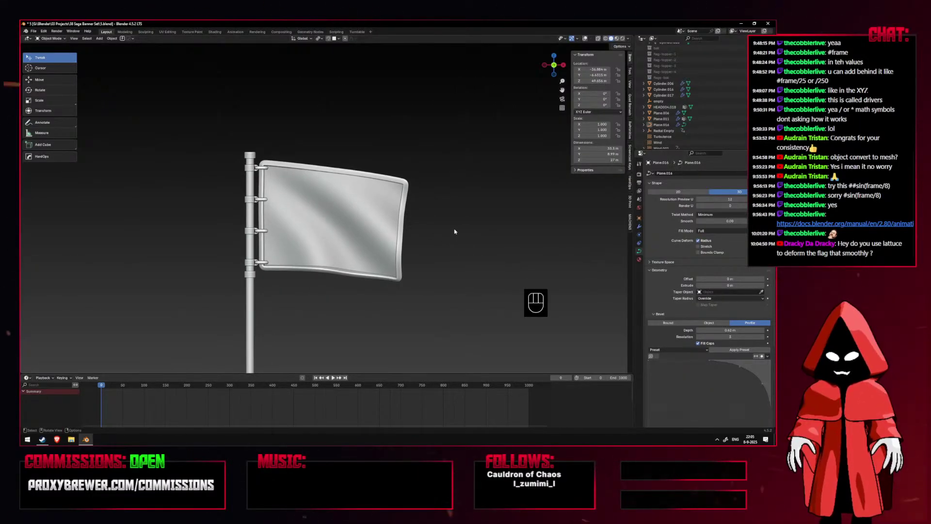
Show the overlays and examine the wireframe deformation cage and the turbulence empty beside the flag.
click(586, 38)
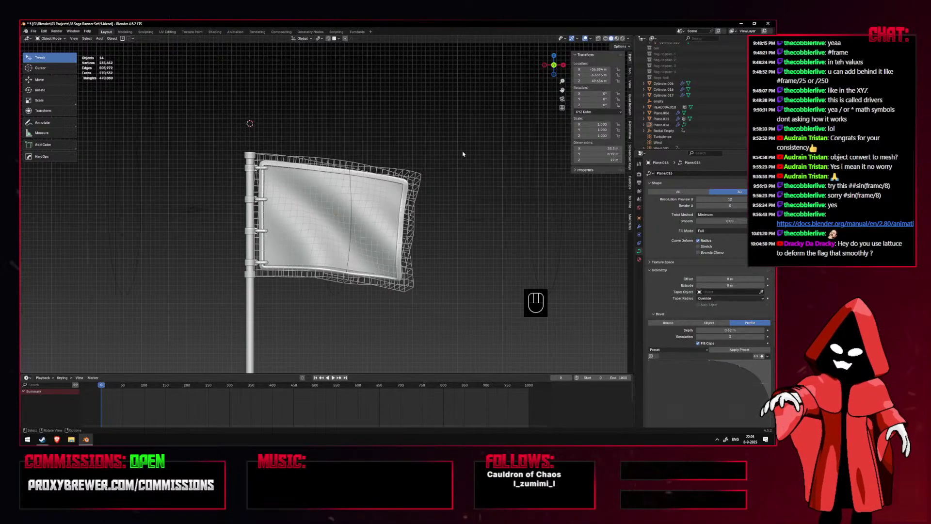
click(389, 171)
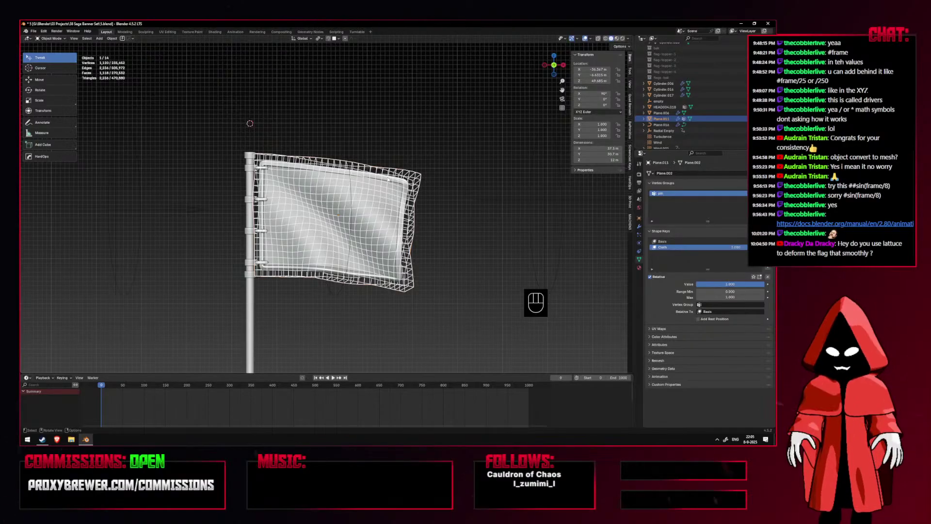
click(540, 203)
scroll(229, 196, down, 2)
middle_drag(216, 163, 225, 193)
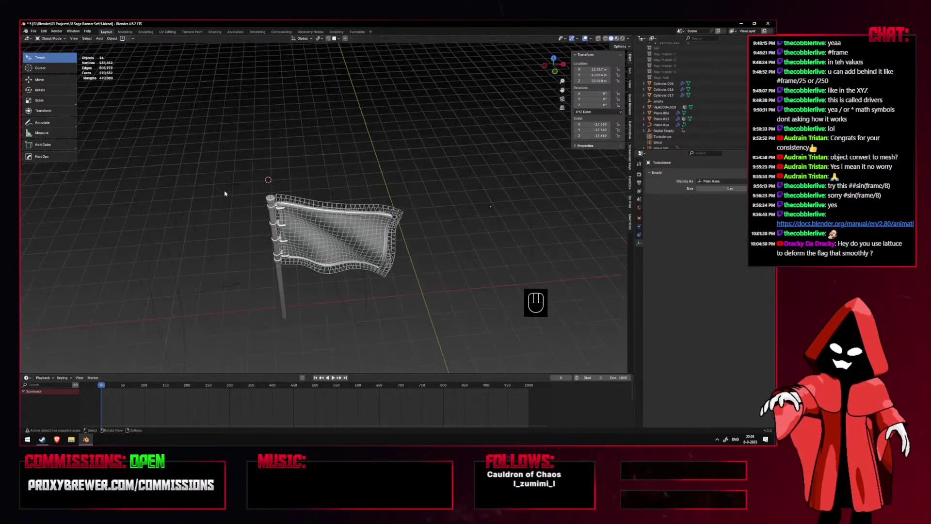
key(KP_7)
key(KP_1)
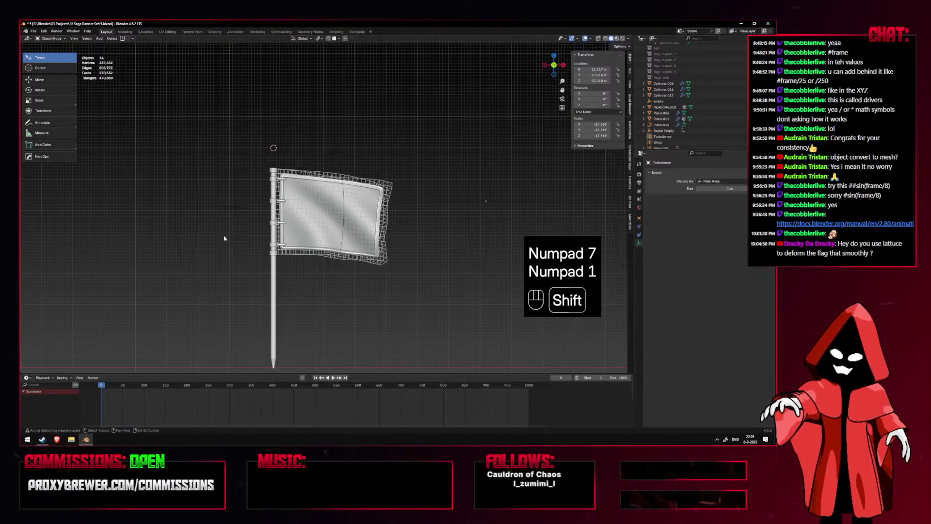
Box-select and delete the leftover force-field objects on the pole side of the flag.
scroll(202, 181, down, 3)
shift+middle_drag(255, 227, 272, 228)
scroll(272, 228, up, 3)
key(w)
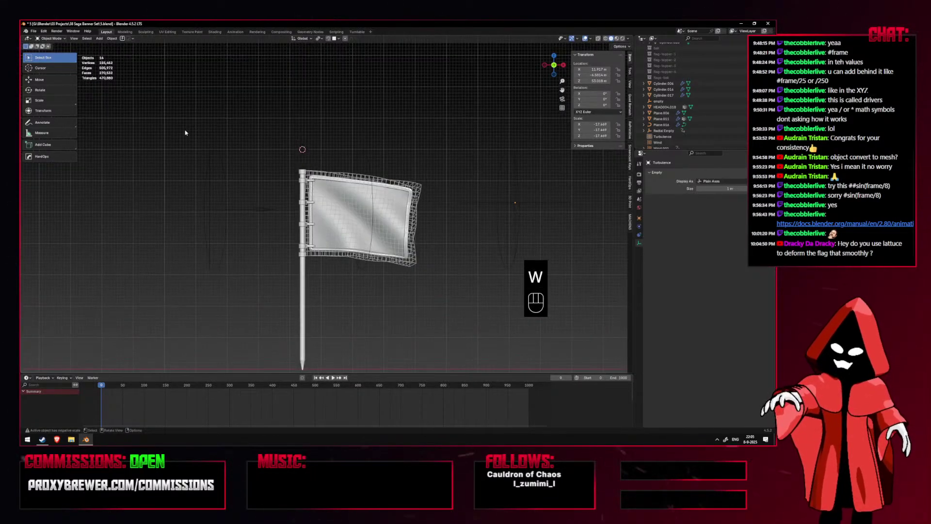
drag(189, 128, 243, 235)
key(x)
click(242, 235)
Delete the turbulence empty beyond the flag's free edge and check the scene from the front.
click(515, 202)
key(x)
click(489, 190)
shift+middle_drag(475, 188, 460, 180)
key(KP_1)
key(KP_3)
key(KP_1)
key(shift+alt+z)
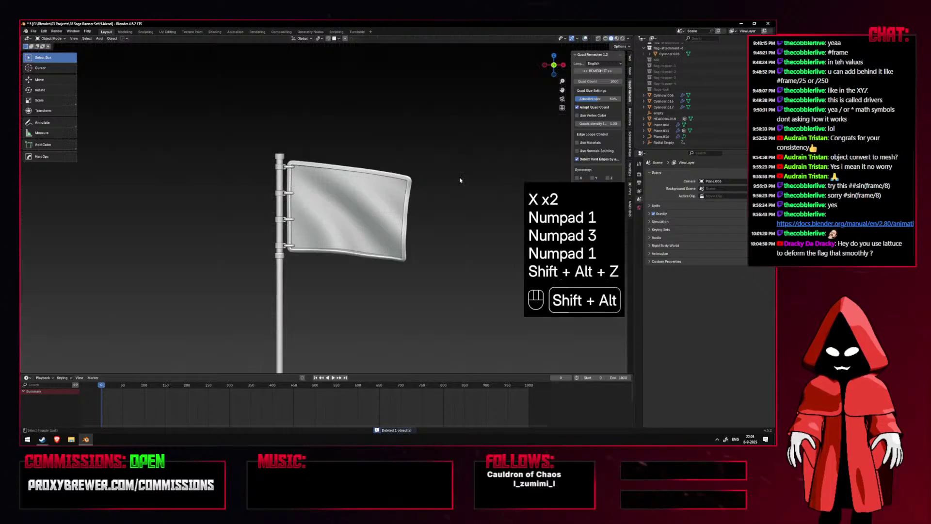
key(shift+alt+z)
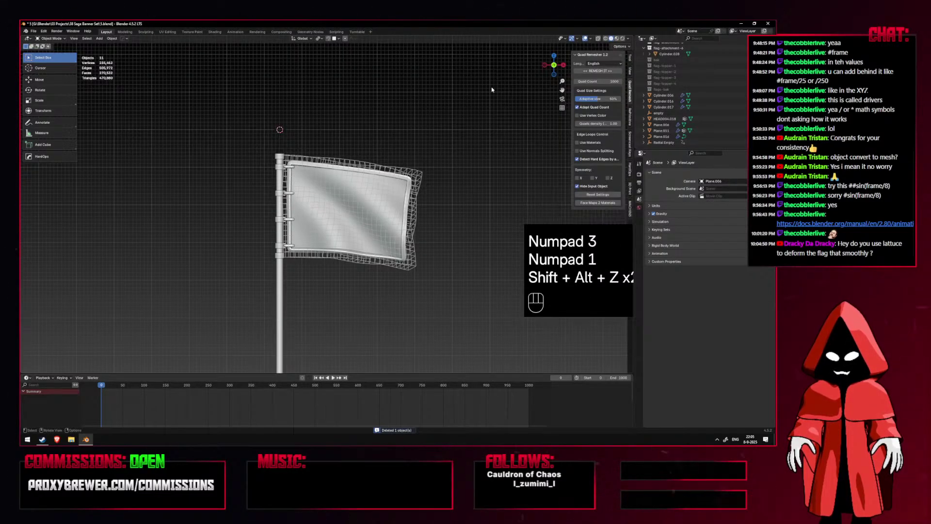
Apply the border curve's scale and set its bevel depth to 0.6 m.
scroll(492, 89, up, 4)
click(418, 136)
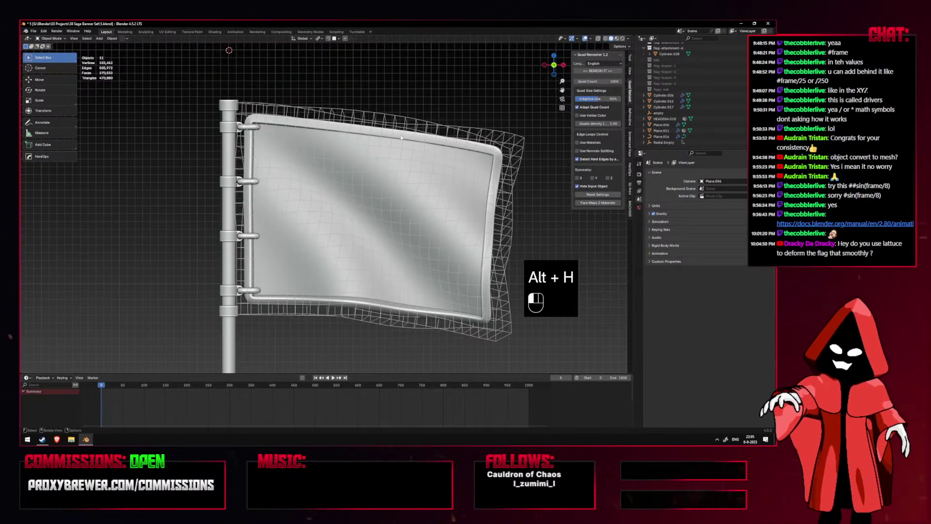
key(ctrl+a)
click(377, 82)
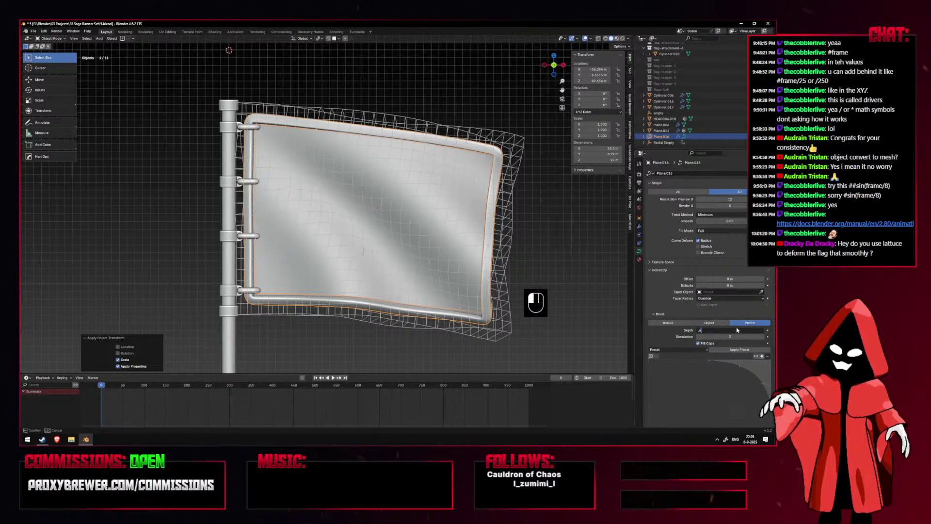
middle_drag(475, 237, 401, 236)
middle_drag(403, 253, 356, 205)
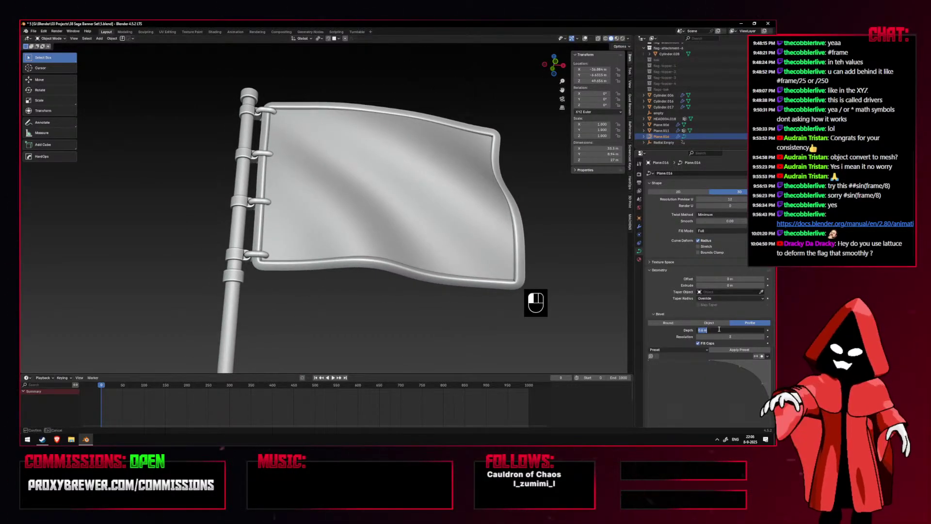
Try a bevel depth of 0.8 m on the border curve and check the banner from a distance.
key(Return)
scroll(720, 329, down, 1)
scroll(561, 247, down, 1)
key(KP_1)
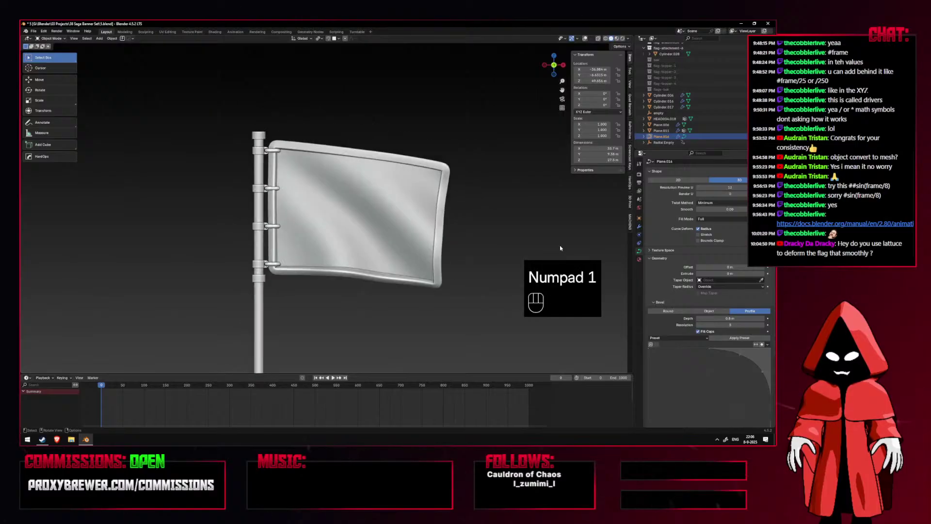
scroll(559, 245, down, 3)
scroll(429, 225, up, 3)
middle_drag(430, 224, 424, 238)
scroll(424, 237, down, 4)
key(KP_1)
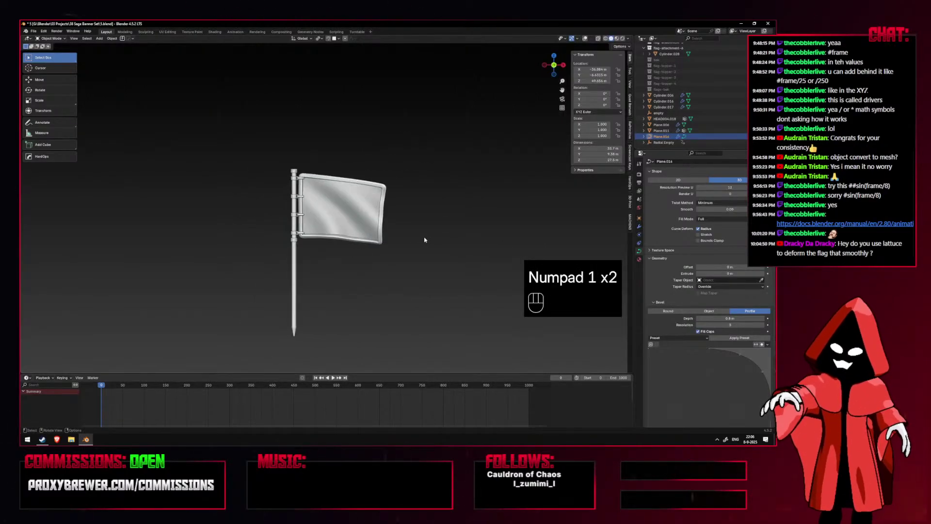
Set the border curve's bevel depth to 0.7 m and inspect the border from the side and front.
scroll(431, 241, up, 3)
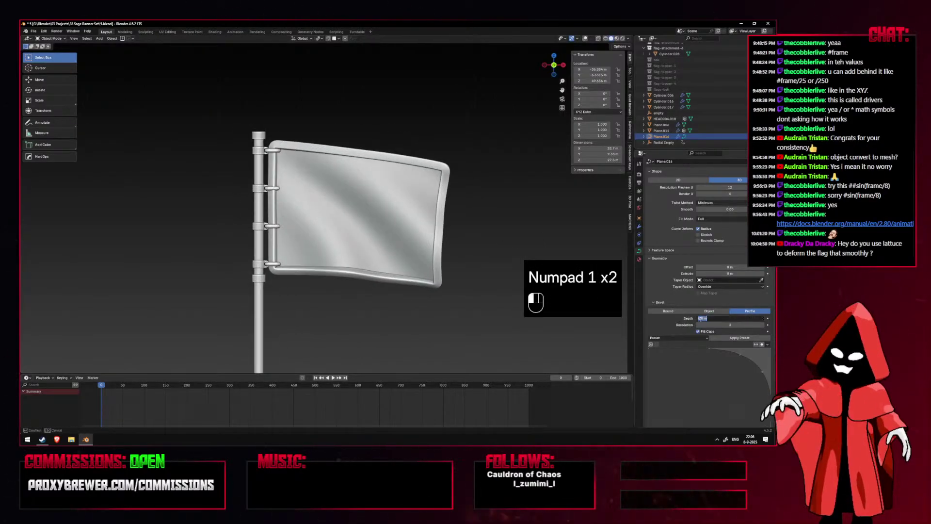
text(0.7)
key(Return)
middle_drag(504, 261, 357, 262)
scroll(357, 223, up, 2)
scroll(412, 247, up, 4)
shift+middle_drag(357, 223, 371, 203)
shift+middle_drag(420, 264, 355, 223)
scroll(395, 253, down, 4)
key(KP_1)
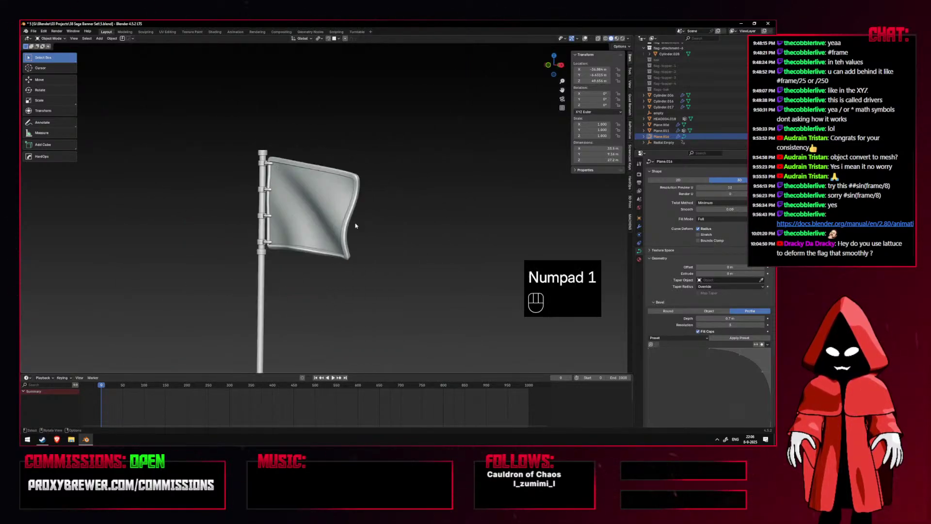
scroll(355, 225, up, 2)
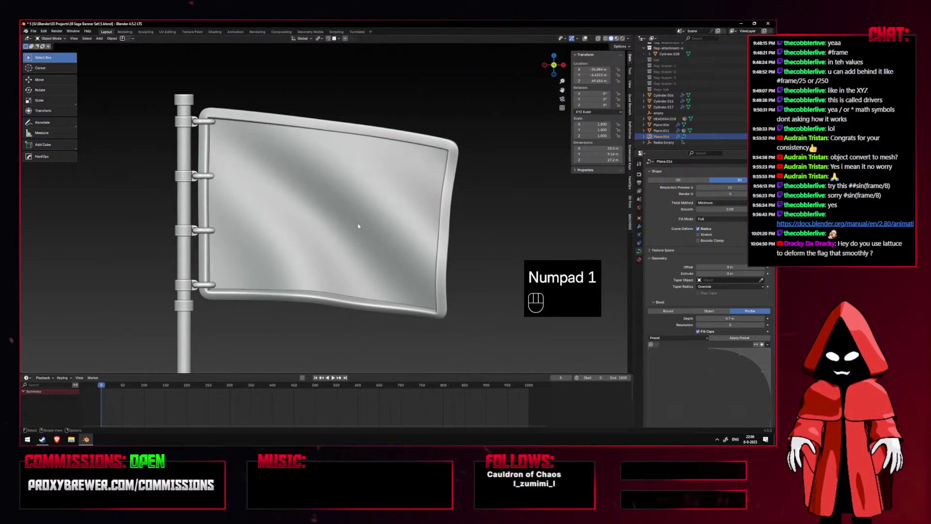
Examine the border curve's control points in Edit Mode around the flag's upper free corner.
click(585, 38)
shift+middle_drag(470, 132, 452, 154)
scroll(451, 154, up, 1)
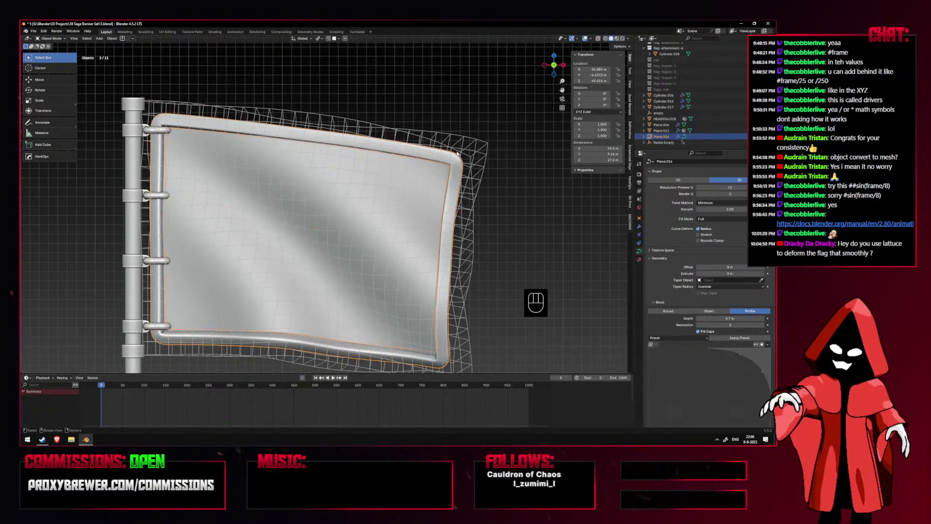
scroll(457, 154, up, 3)
key(Tab)
key(Tab)
key(Tab)
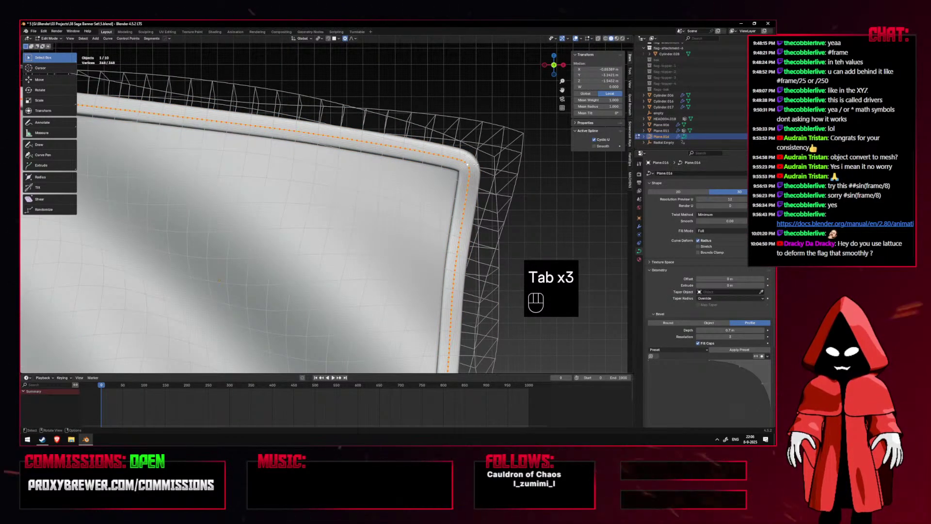
scroll(476, 165, down, 5)
key(Tab)
Compare the border with X-ray on and off, and view the whole banner from the front without overlays.
key(alt+z)
key(KP_1)
key(alt+z)
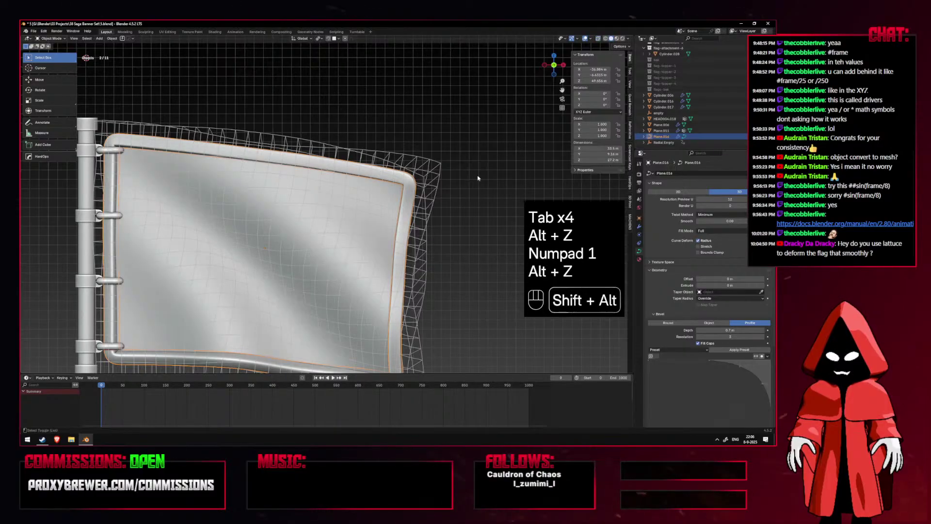
key(shift+alt+z)
scroll(478, 178, down, 5)
middle_drag(478, 178, 351, 208)
key(KP_1)
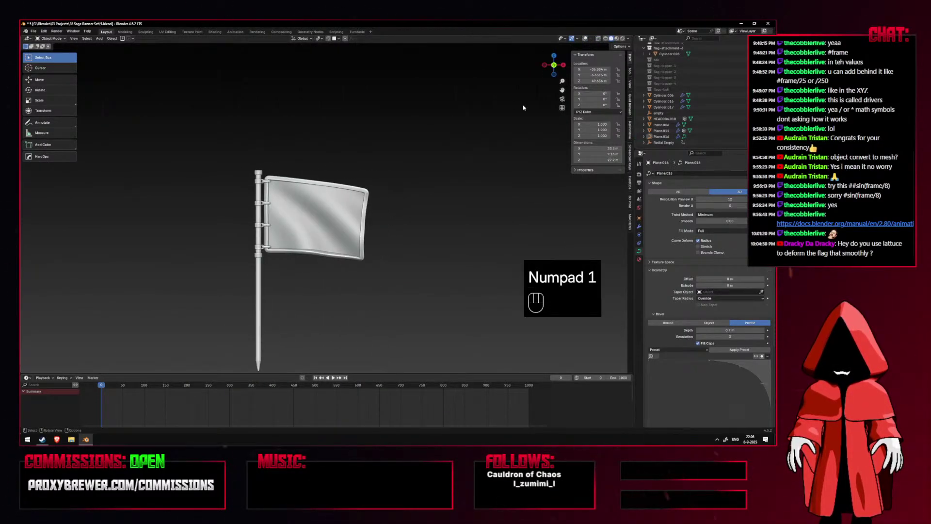
Select the deform cage around the flag with overlays shown, and leave local view to bring back the other banners.
click(585, 38)
scroll(409, 149, up, 3)
scroll(413, 143, down, 2)
click(364, 178)
shift+middle_drag(466, 167, 477, 174)
key(KP_1)
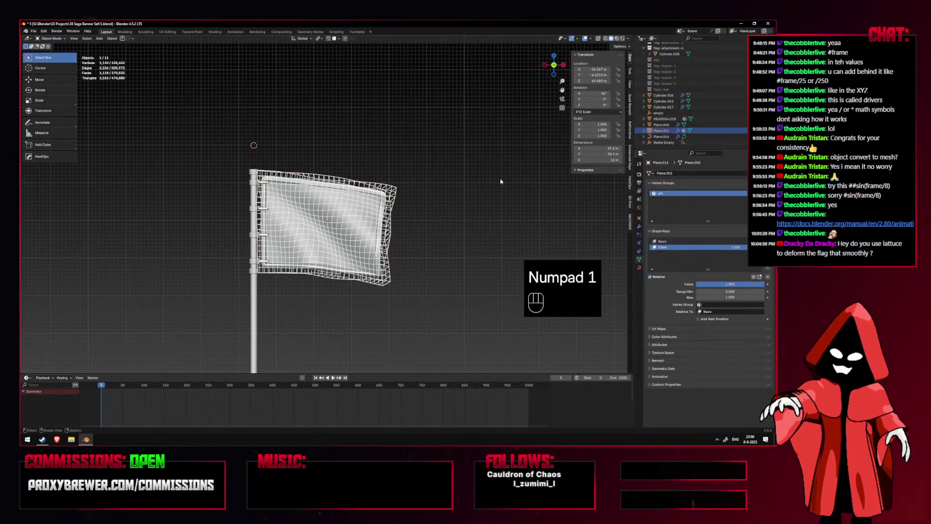
key(KP_3)
key(KP_1)
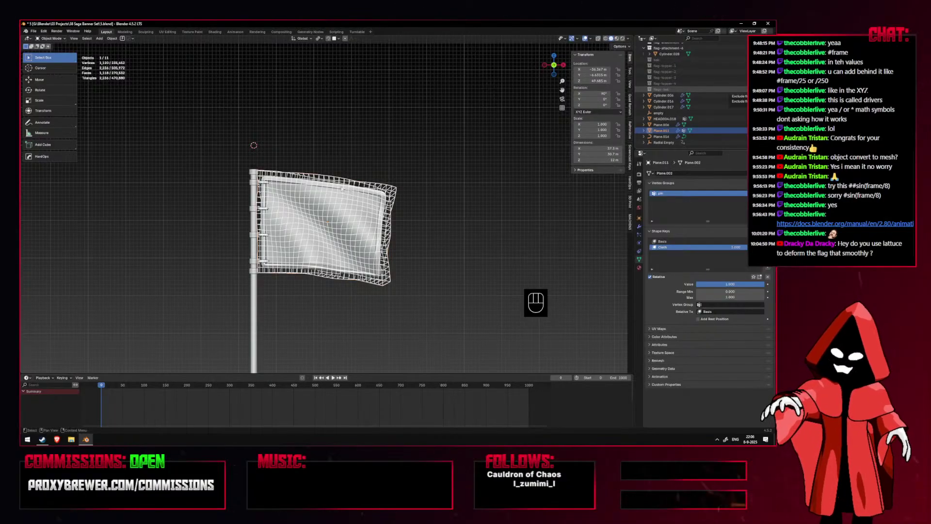
shift+middle_drag(395, 184, 424, 180)
scroll(424, 181, up, 2)
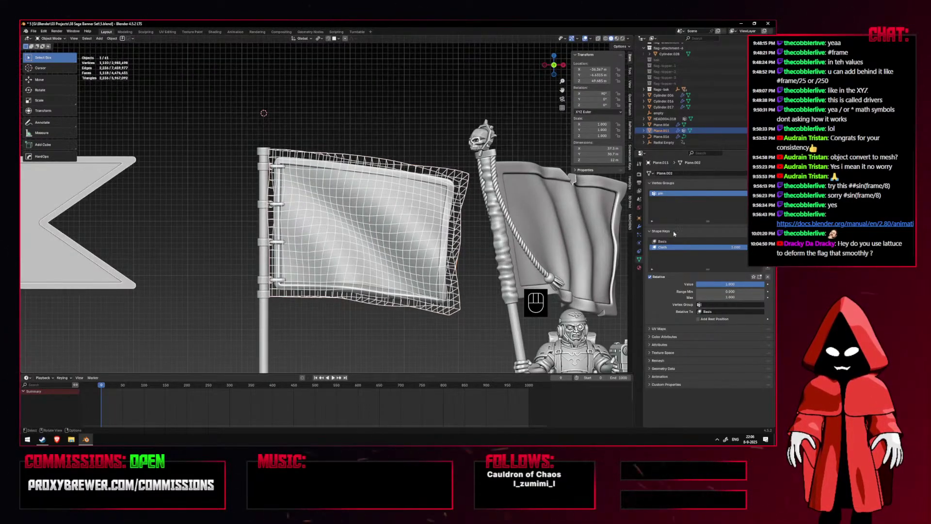
Add a Mesh Deform modifier to the border curve above its Subdivision and bind it to the cage Plane.011.
mouse_move(743, 285)
mouse_down()
mouse_move(684, 285)
mouse_move(760, 286)
mouse_up()
shift+click(408, 176)
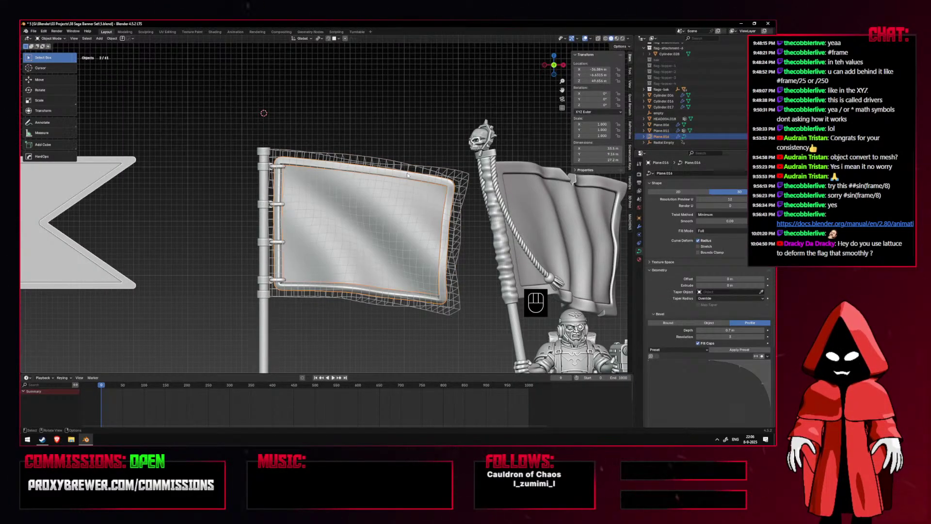
shift+middle_drag(511, 196, 481, 200)
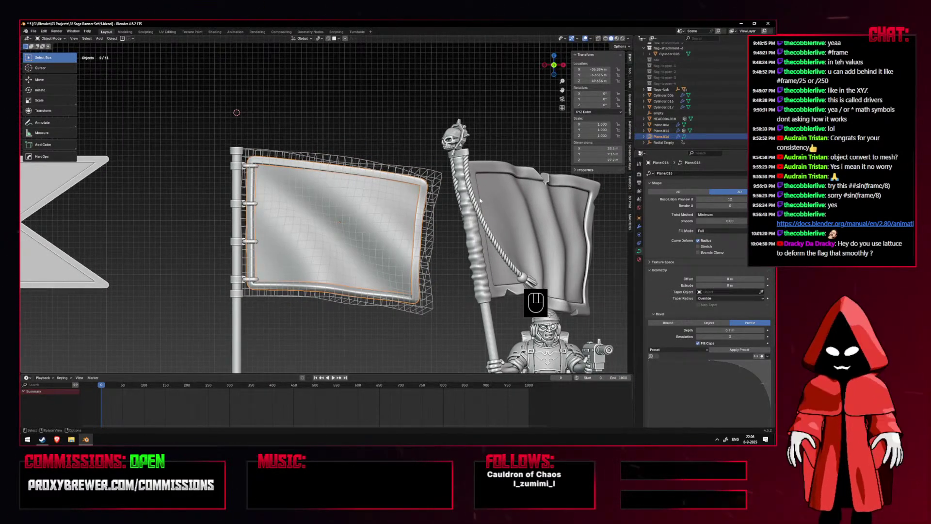
click(640, 226)
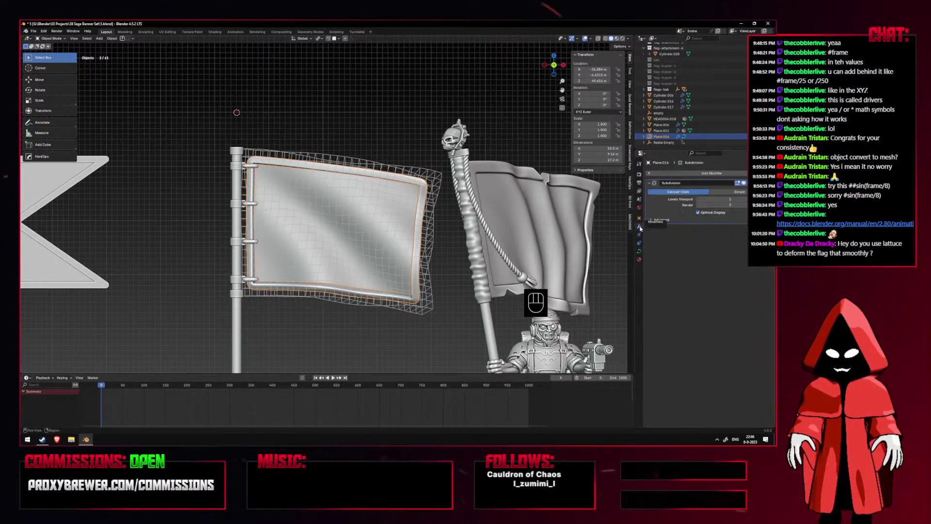
click(441, 180)
click(425, 182)
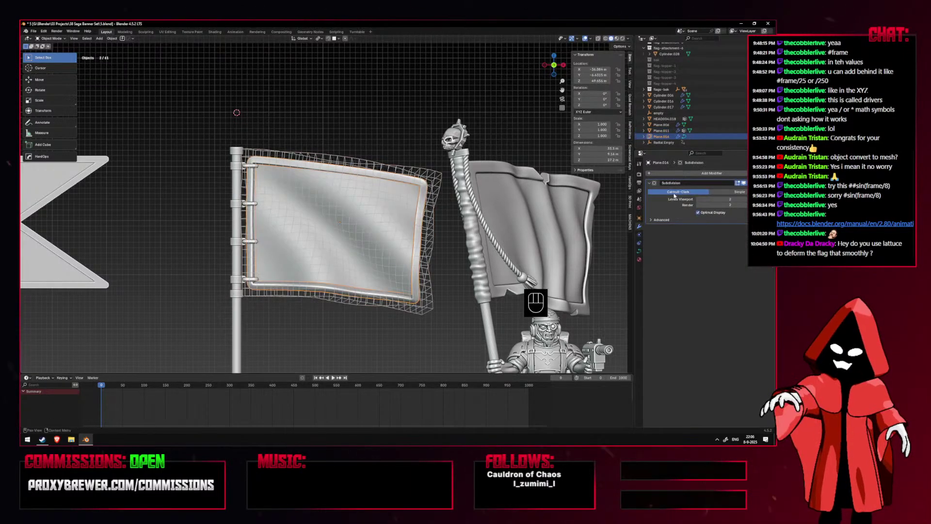
click(682, 174)
text(mesh)
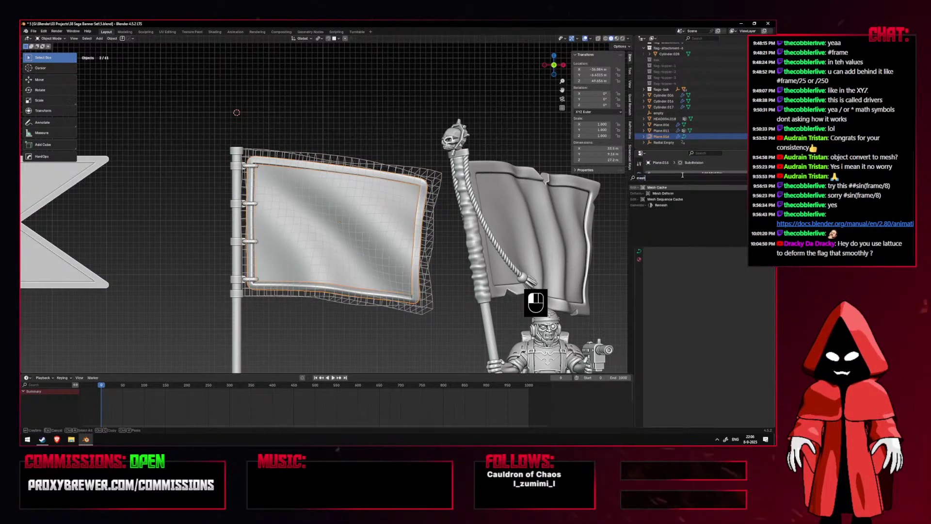
click(692, 193)
drag(768, 228, 767, 177)
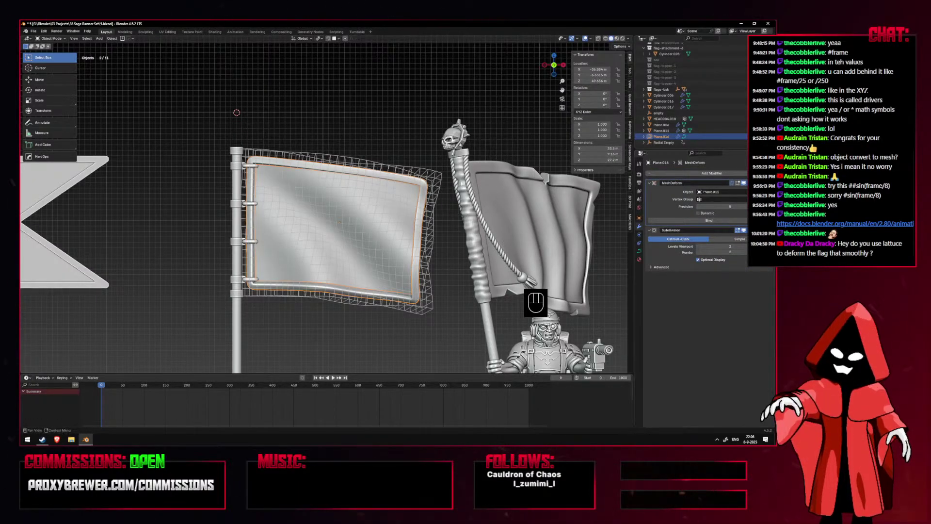
Test the border's deformation without overlays by setting the cage's shape key value to 0 and back to 1.
click(436, 184)
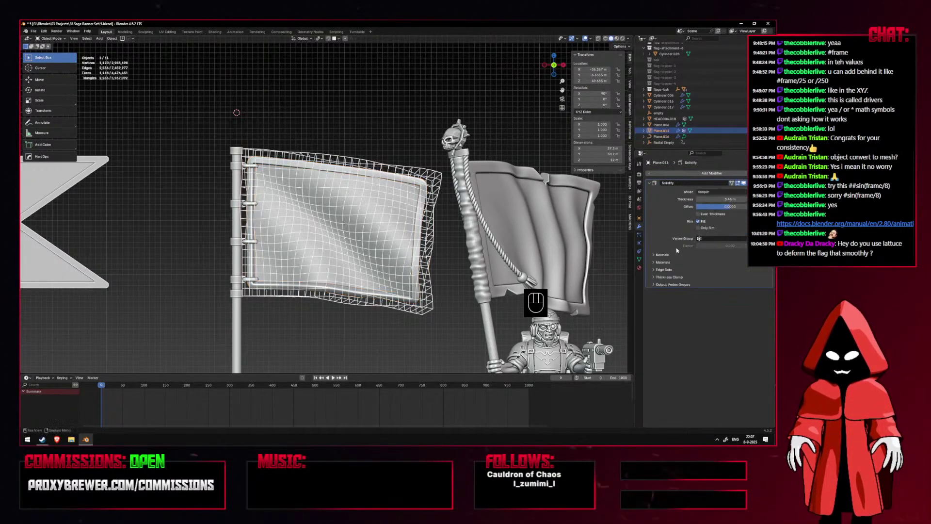
click(639, 259)
drag(729, 283, 698, 283)
key(shift+alt+z)
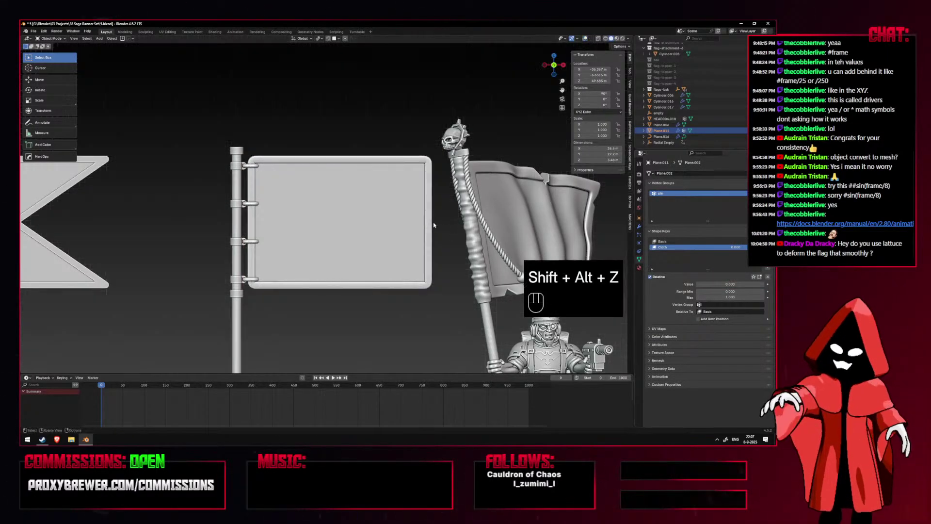
key(KP_1)
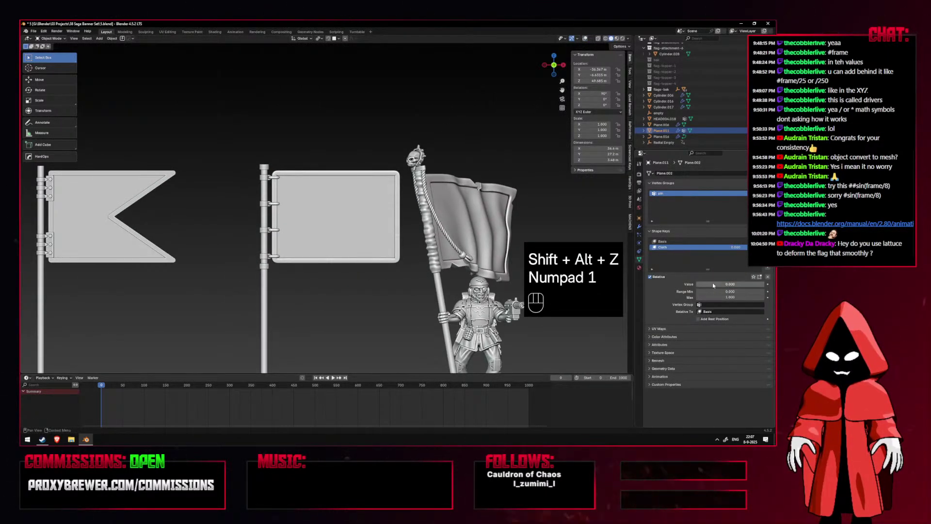
drag(712, 283, 766, 283)
middle_drag(403, 216, 313, 174)
key(KP_1)
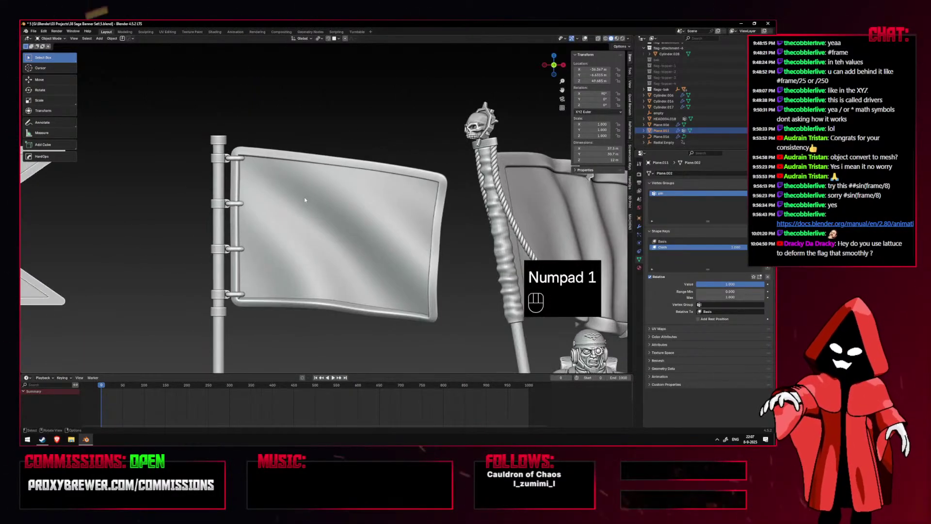
Inspect the waving banner and its border up close and beside the other banners.
scroll(305, 199, down, 4)
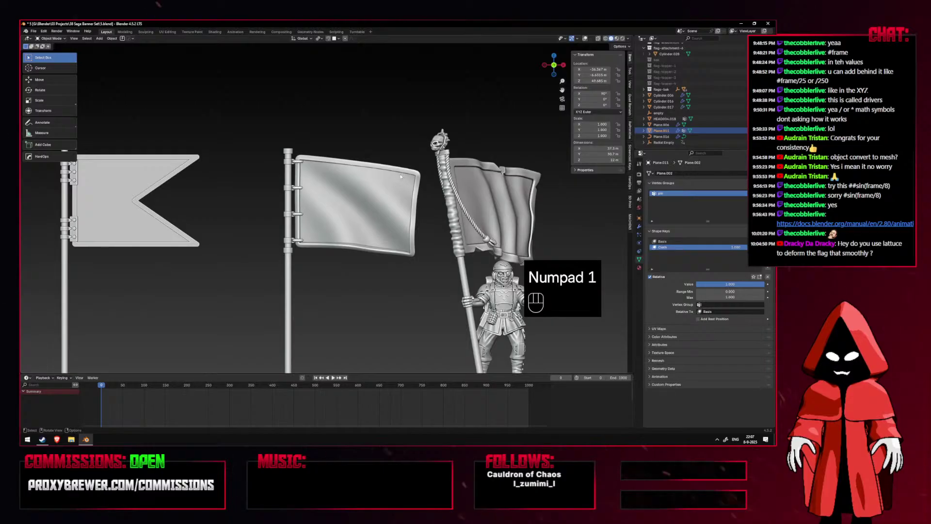
scroll(367, 210, down, 2)
scroll(473, 228, up, 5)
middle_drag(427, 194, 335, 221)
key(KP_1)
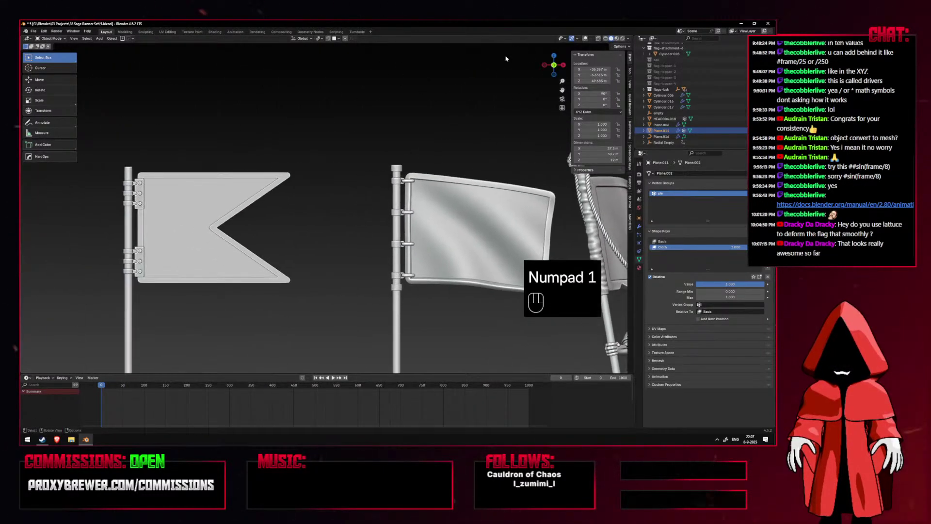
Show the overlays again, duplicate the flag's deform cage and move the copy along X towards the swallowtail banner.
shift+middle_drag(509, 54, 460, 53)
click(585, 38)
shift+middle_drag(460, 166, 394, 139)
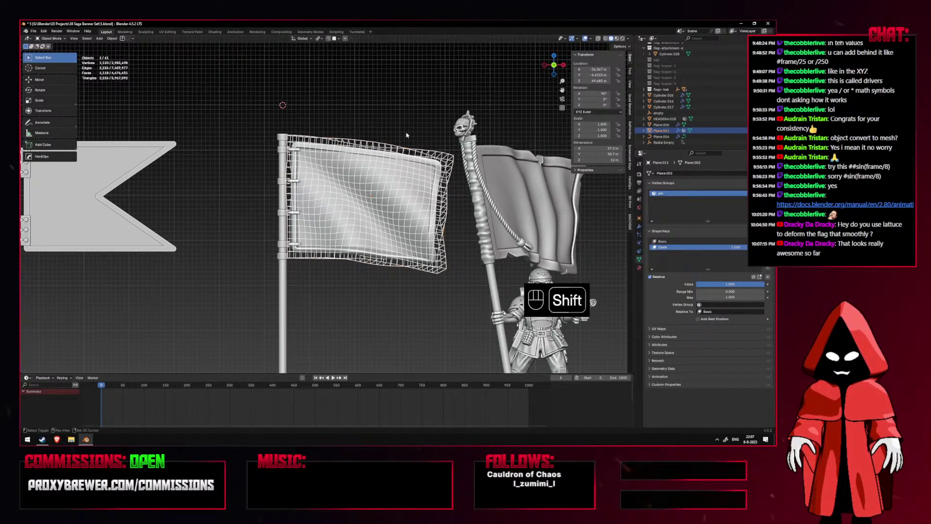
scroll(407, 135, down, 1)
key(KP_1)
key(ctrl+KP_1)
key(KP_1)
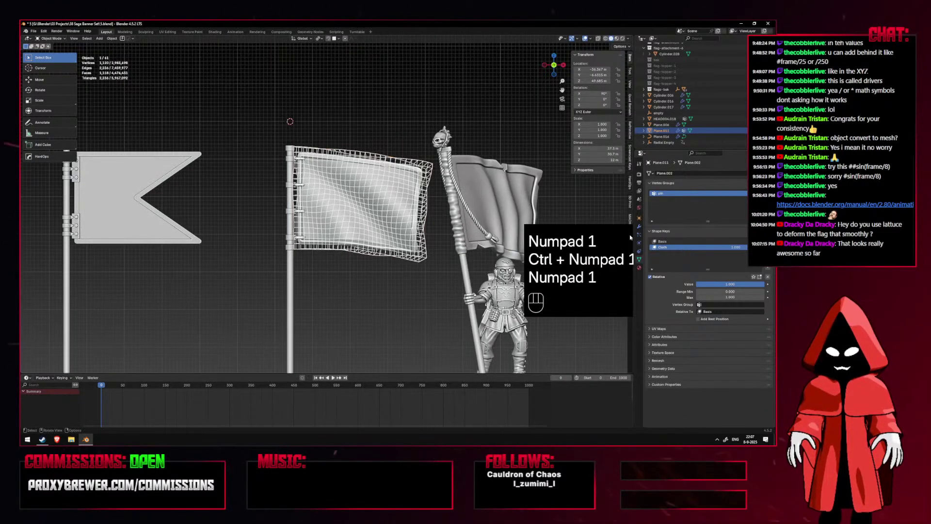
key(shift+d)
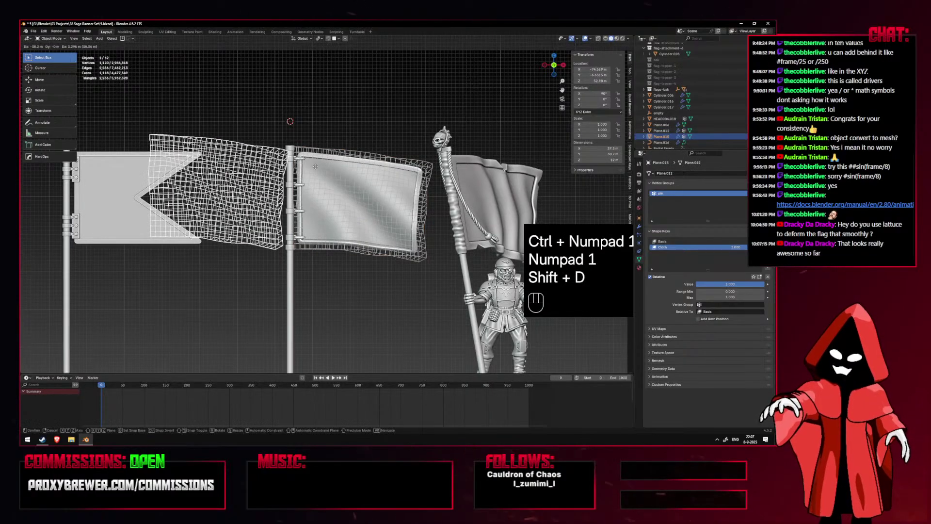
key(g)
key(x)
Set the duplicated cage's shape key value to 0 and align the cage around the swallowtail flag.
drag(763, 286, 693, 286)
shift+middle_drag(219, 201, 377, 204)
key(g)
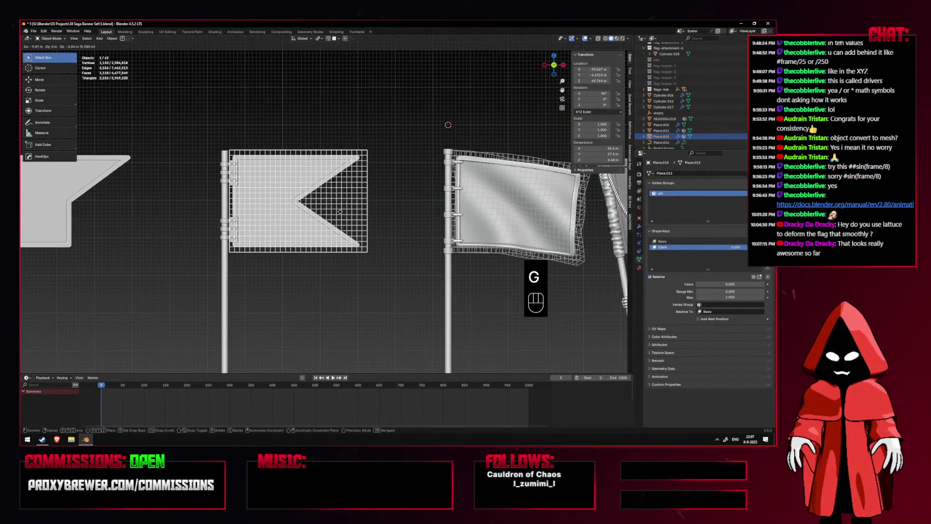
click(340, 212)
scroll(340, 212, up, 2)
key(g)
click(346, 220)
key(g)
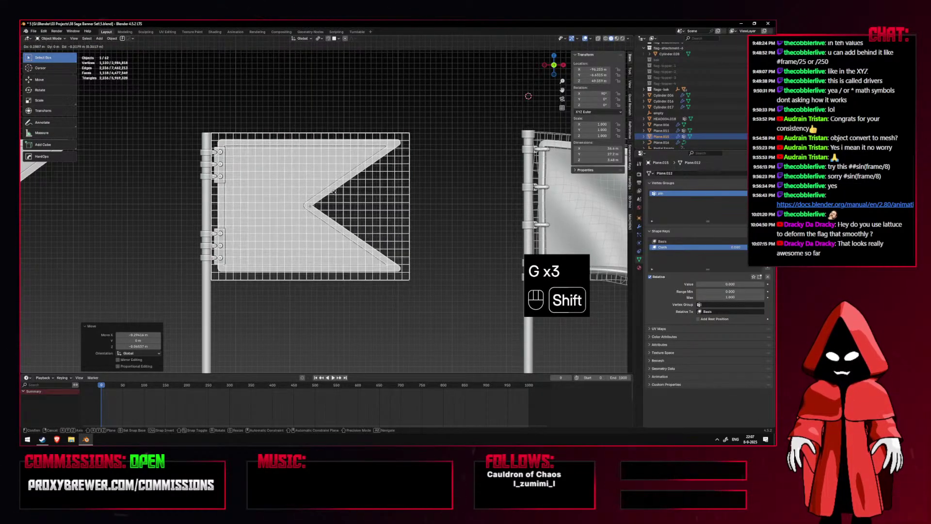
shift+click(315, 180)
Add a Mesh Deform modifier above Solidify on the swallowtail flag's inner panel and bind it to the cage Plane.015.
middle_drag(314, 180, 347, 206)
click(331, 209)
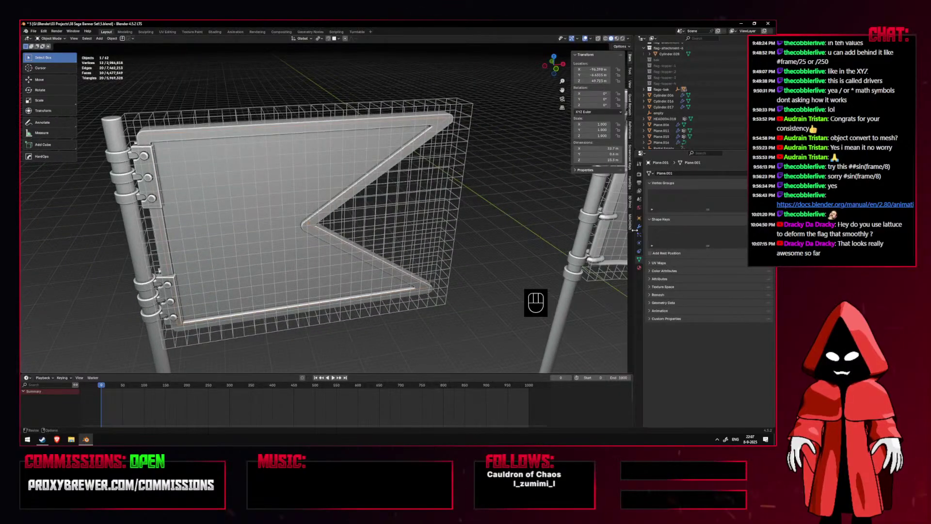
click(639, 227)
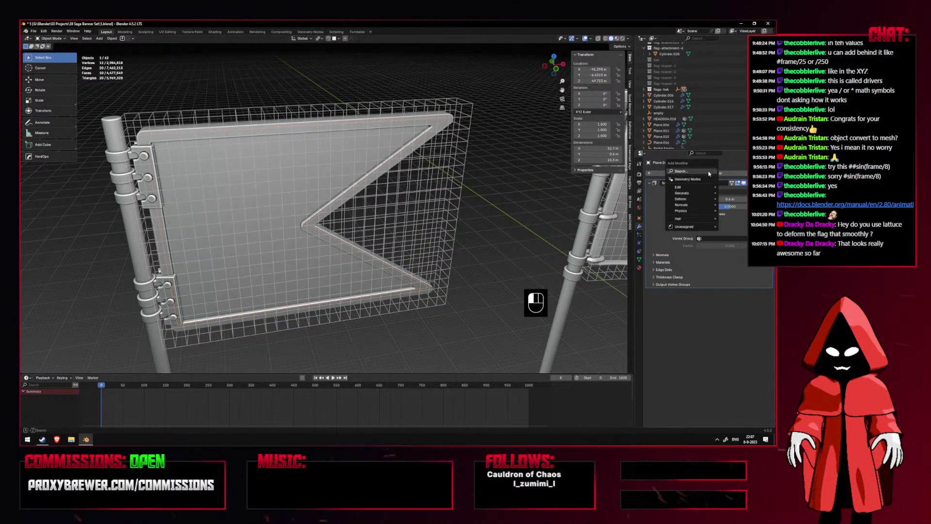
click(709, 174)
text(mesh)
click(695, 190)
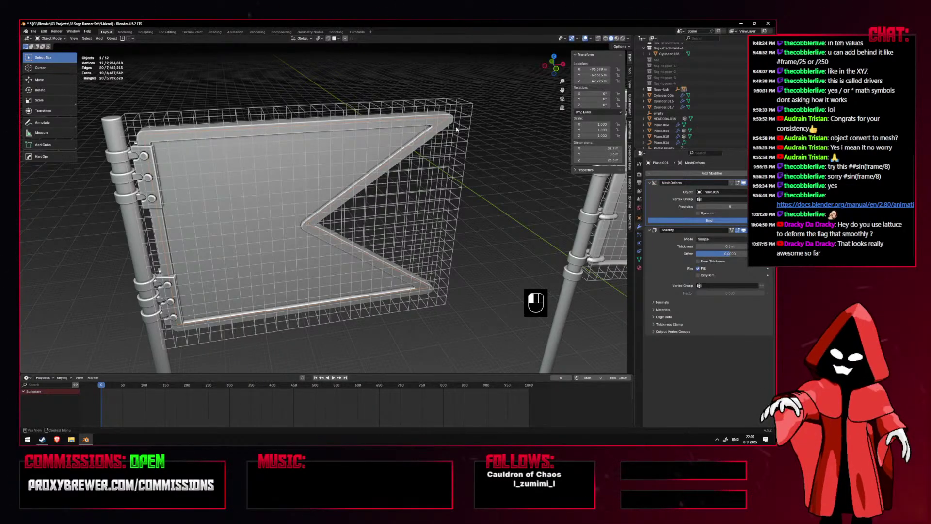
Add a level 3 Subdivision modifier to the swallowtail flag's inner panel.
click(409, 140)
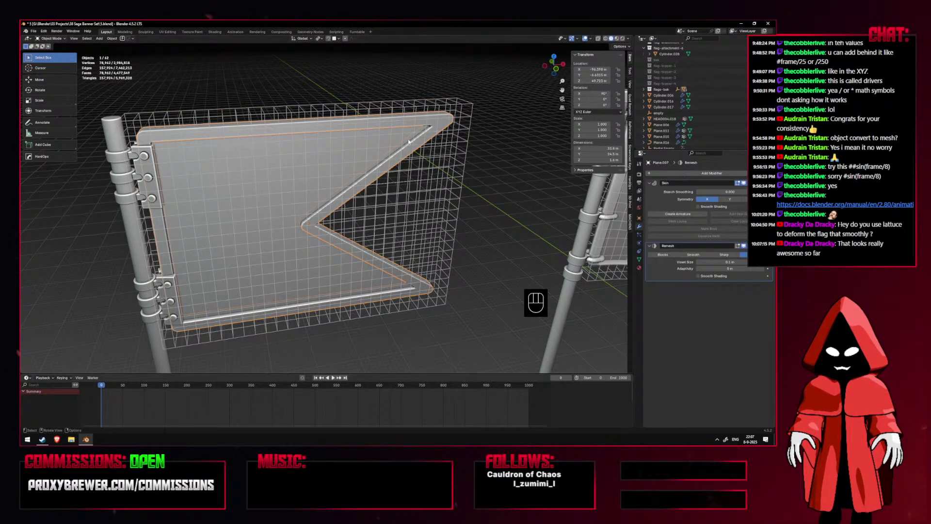
click(408, 140)
middle_drag(408, 140, 389, 132)
scroll(390, 132, up, 1)
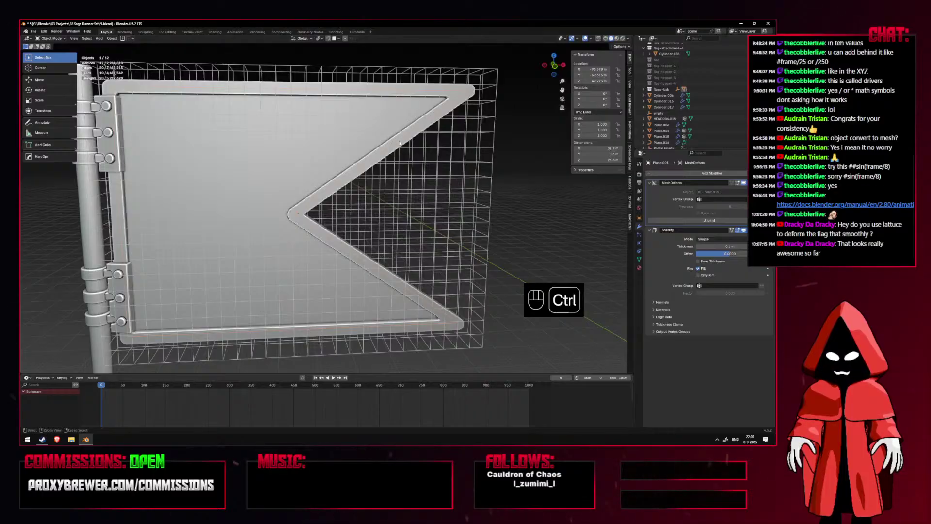
key(ctrl+2)
key(ctrl+3)
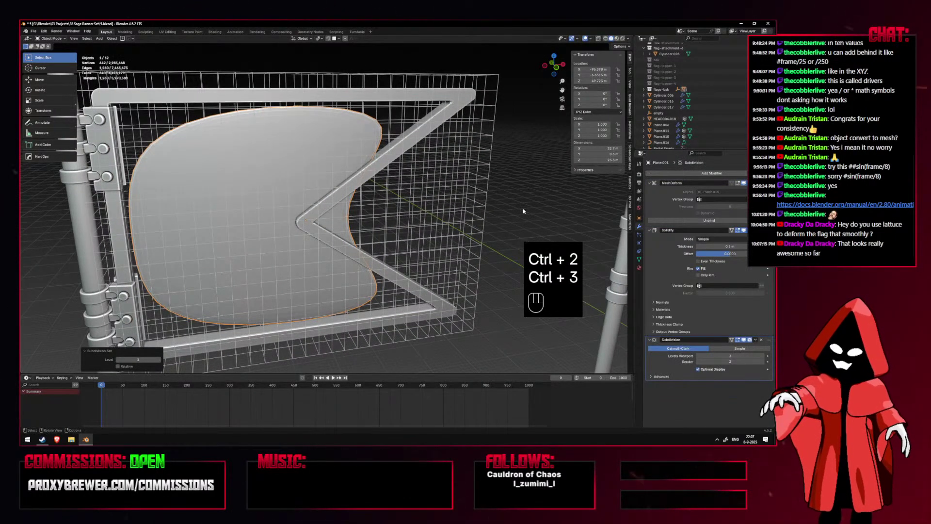
Examine the swallowtail panel's mesh in Edit Mode from the front, switching X-ray and overlays on and off.
key(Tab)
key(alt+z)
key(shift+alt+z)
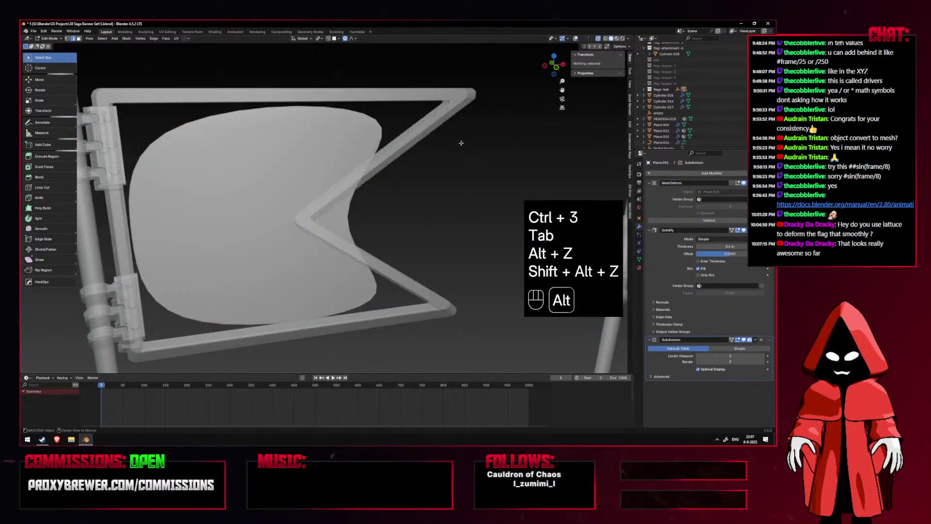
key(alt+z)
key(alt+z)
key(Tab)
key(Tab)
key(alt+z)
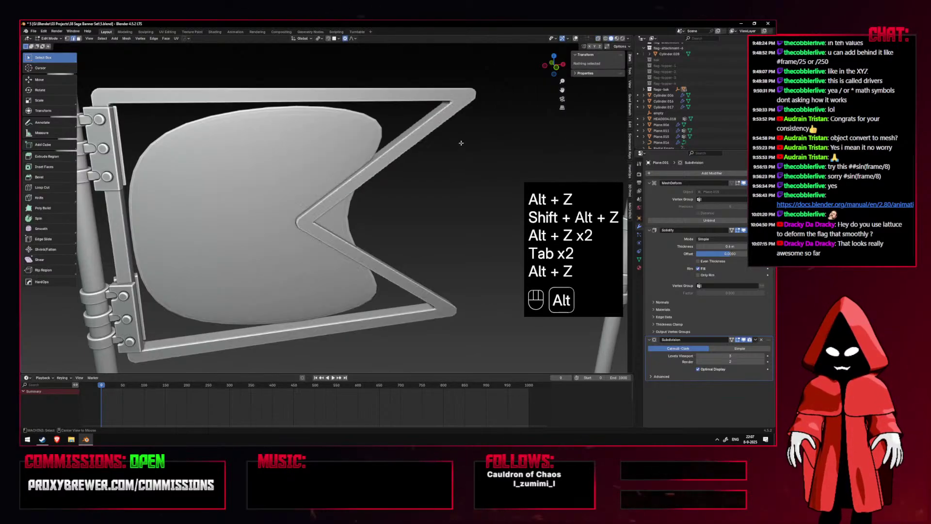
key(shift+alt+z)
key(KP_1)
key(alt+z)
key(alt+z)
key(alt+z)
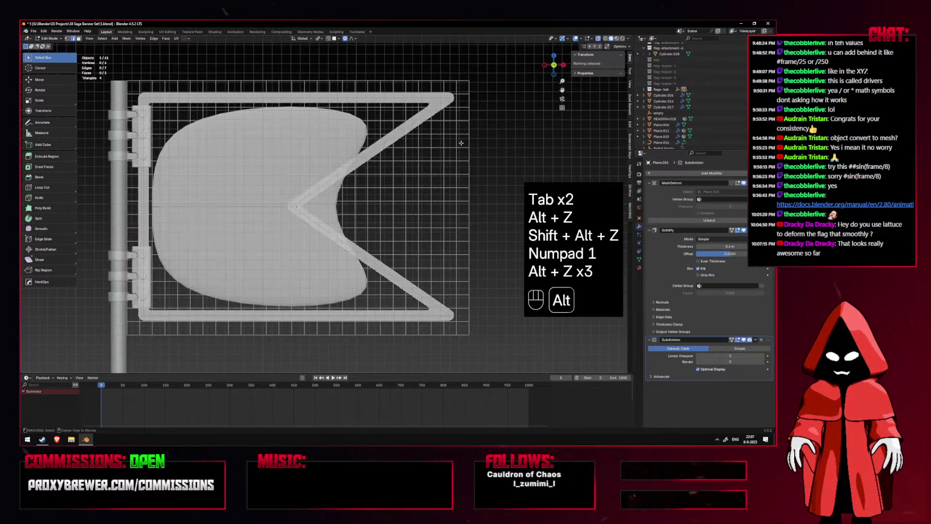
Check the panel's geometry by selecting all its vertices in vertex mode, and return to Object Mode.
key(Tab)
key(Tab)
key(1)
key(a)
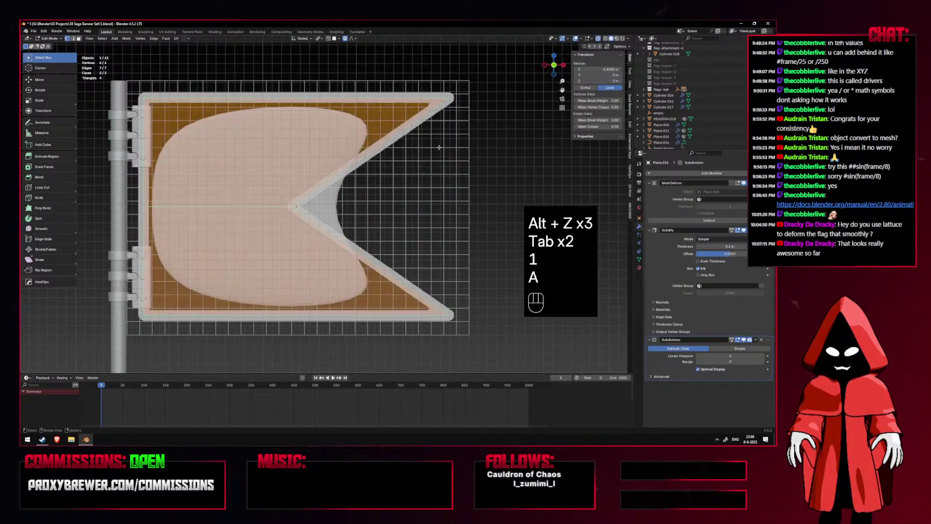
key(a)
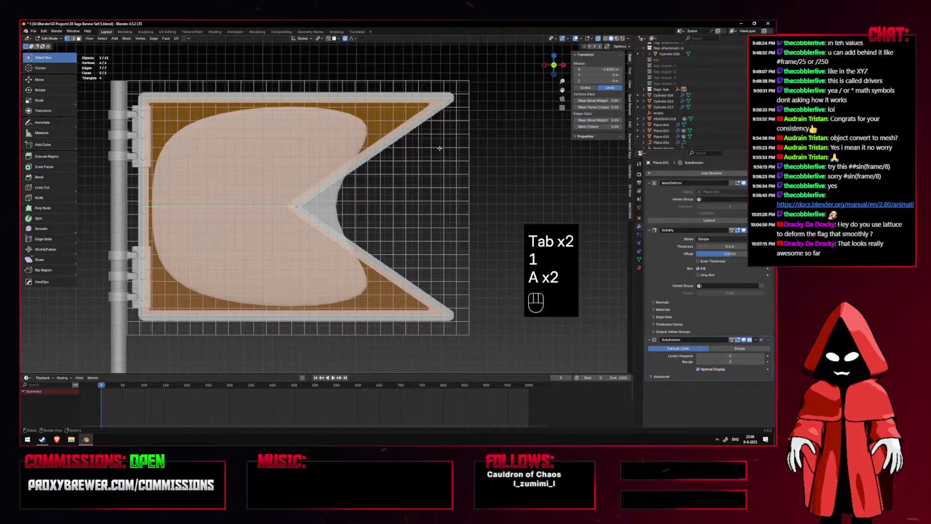
click(526, 190)
key(Tab)
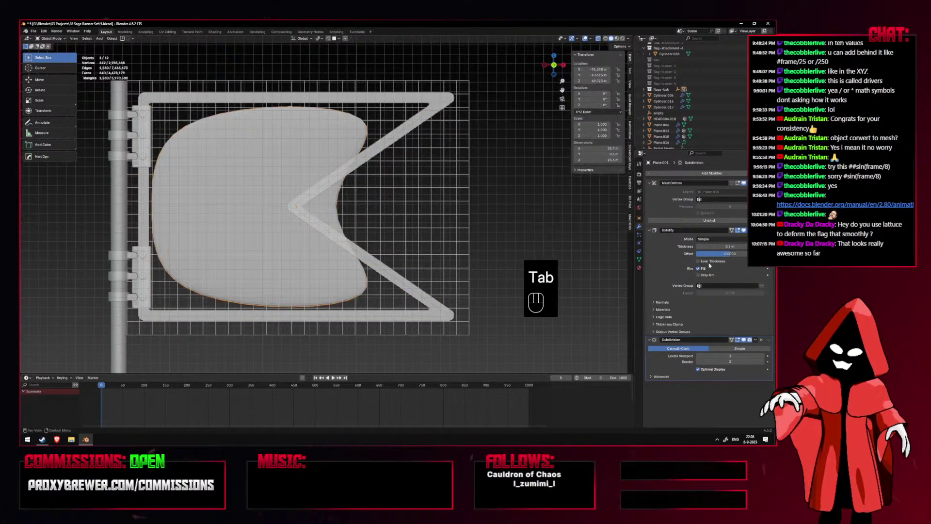
Move the Subdivision modifier above Solidify and fully crease the six outline edges of the swallowtail panel to keep its corners sharp.
drag(767, 342, 767, 232)
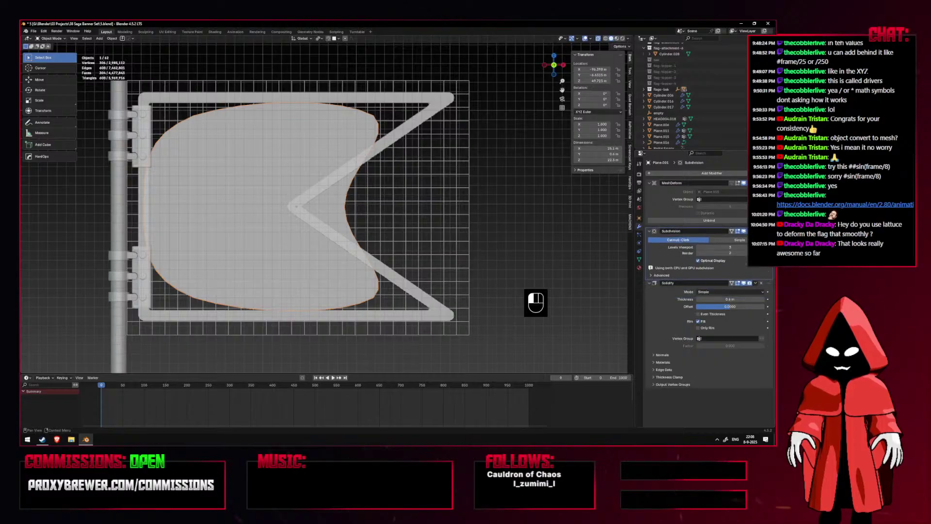
key(Tab)
scroll(458, 193, down, 2)
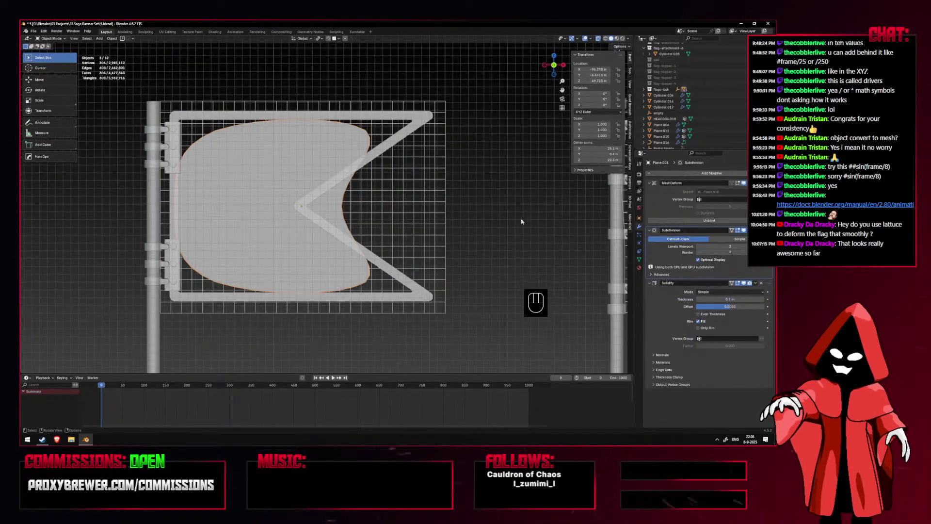
key(a)
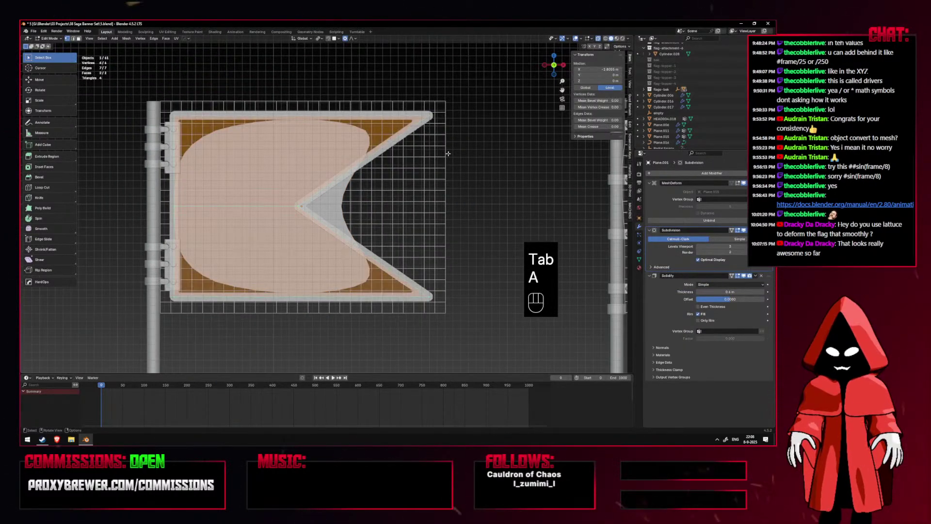
key(2)
alt+click(369, 149)
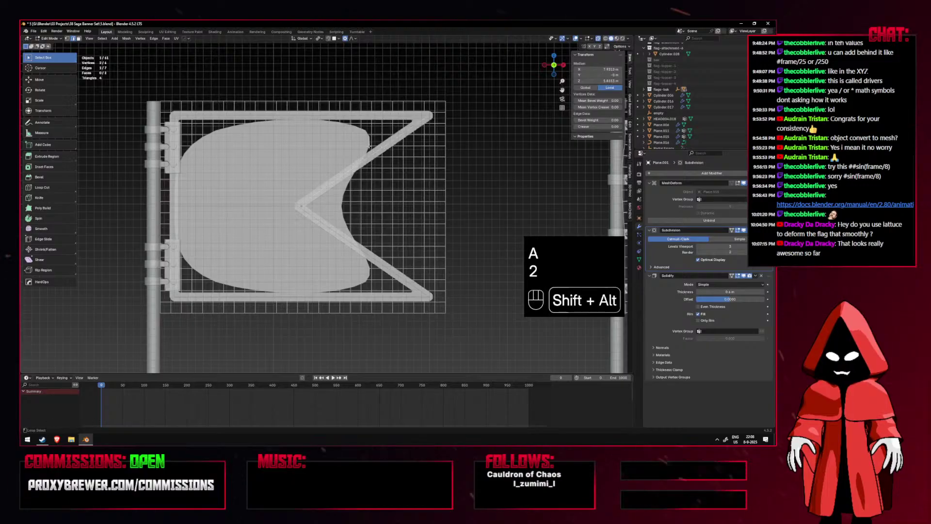
alt+shift+click(254, 299)
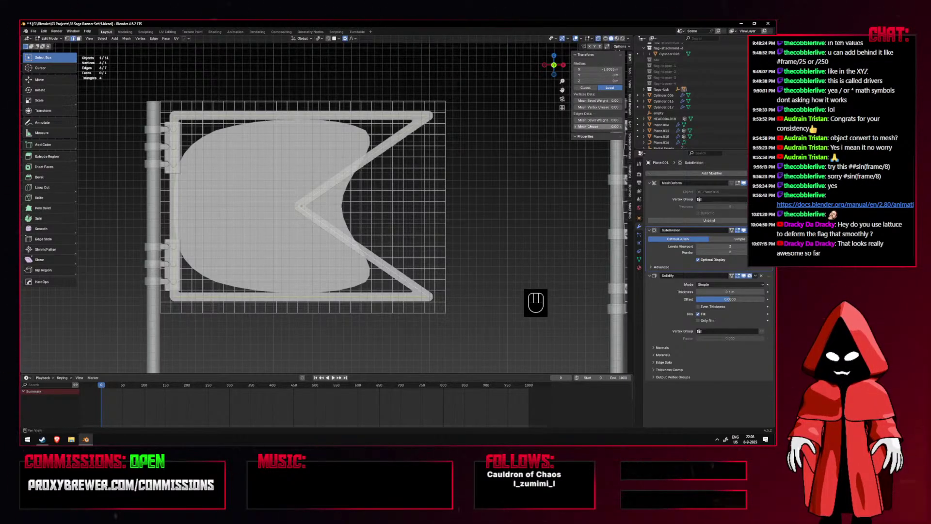
drag(598, 127, 619, 127)
alt+click(282, 207)
key(ctrl+r)
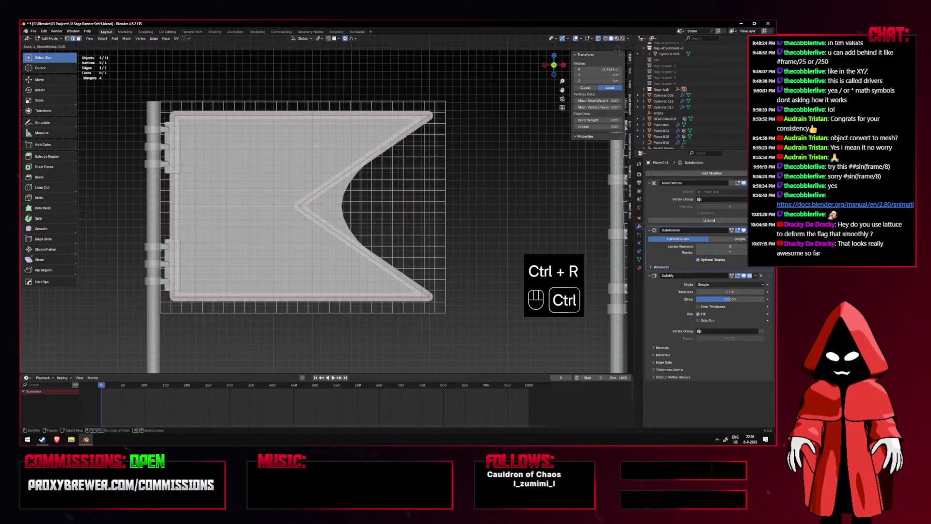
scroll(404, 139, up, 4)
right_click(404, 139)
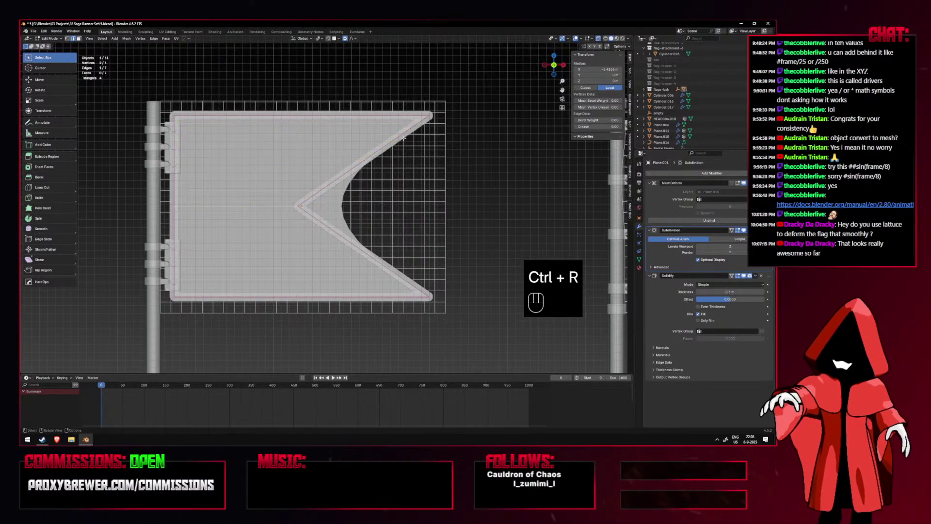
Add 16 evenly spaced horizontal loop cuts across the upper half of the swallowtail panel, without sliding them.
scroll(291, 194, down, 6)
shift+middle_drag(183, 196, 290, 197)
scroll(426, 194, up, 5)
key(ctrl+r)
scroll(426, 195, up, 14)
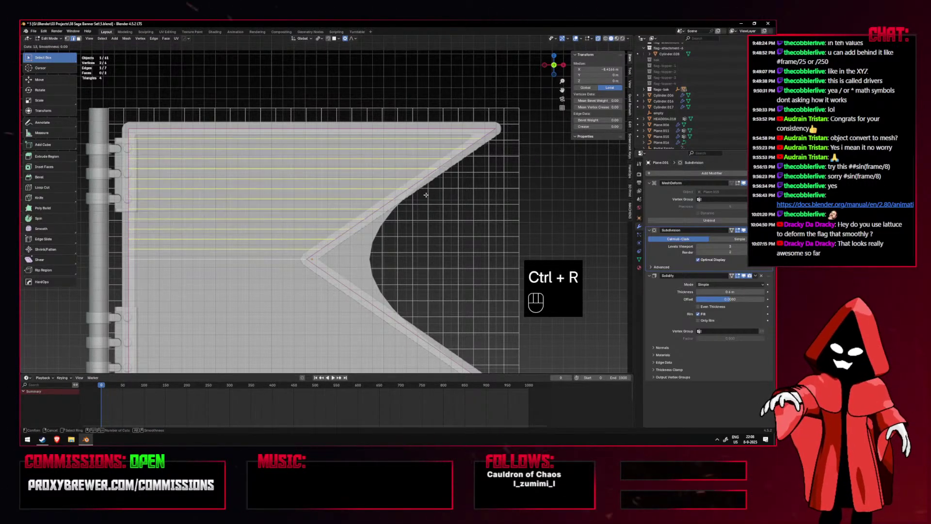
scroll(426, 195, up, 1)
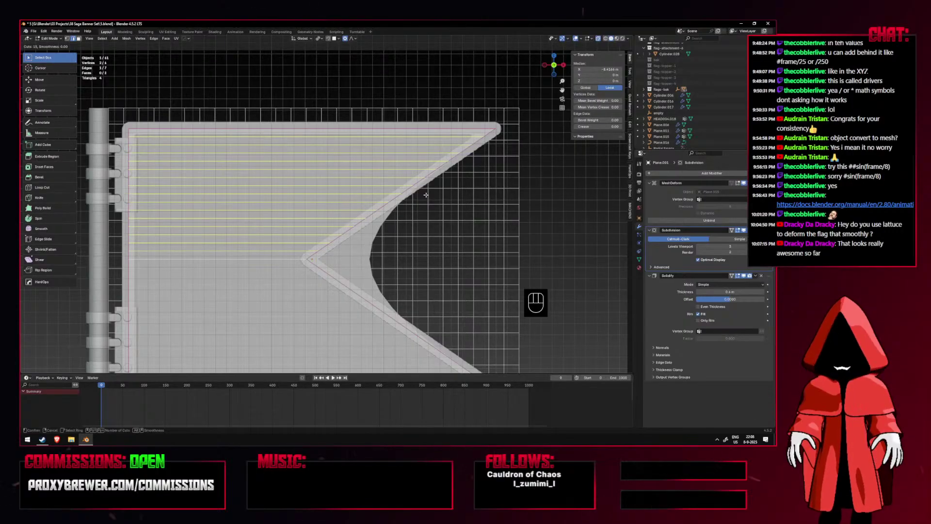
click(426, 195)
right_click(426, 194)
Add 16 matching horizontal loop cuts across the lower half of the swallowtail panel, without sliding them.
key(ctrl+r)
scroll(349, 288, down, 2)
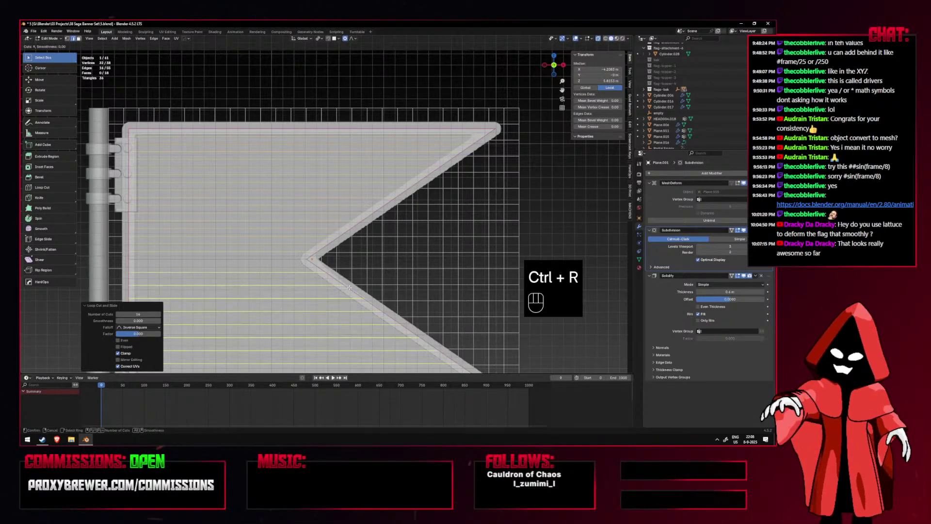
scroll(349, 288, up, 2)
click(349, 287)
right_click(350, 288)
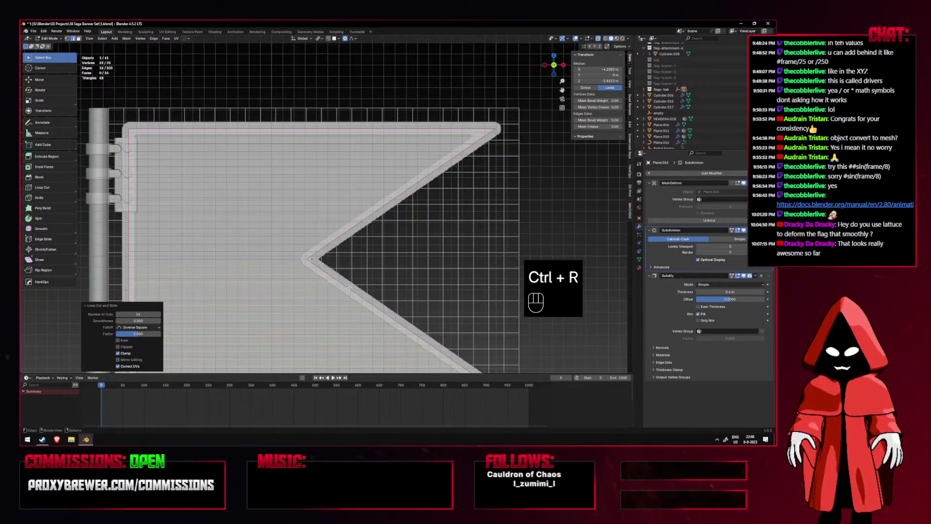
Add 32 loop cuts running from the swallowtail panel's upper edge to its lower edge, spaced between the pole side and the notch.
key(ctrl+r)
scroll(241, 228, up, 19)
scroll(241, 228, up, 3)
scroll(241, 227, up, 3)
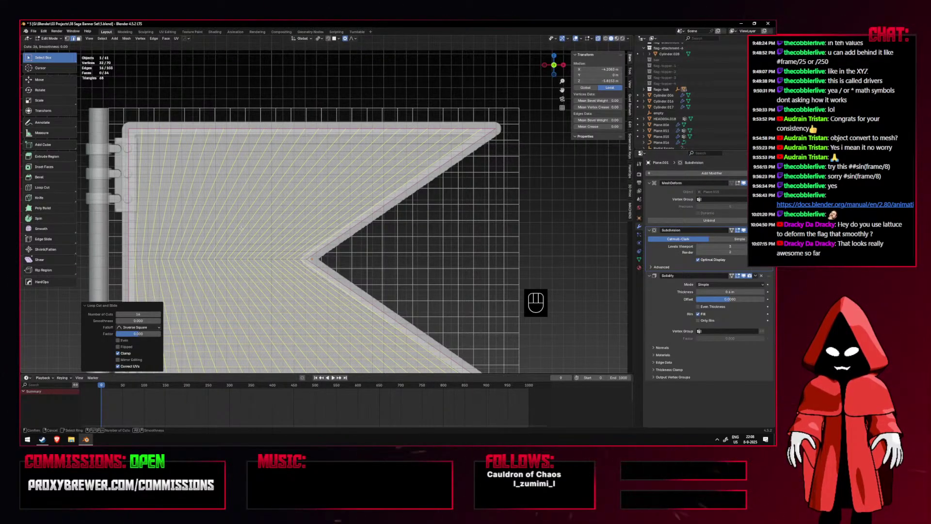
scroll(241, 228, up, 5)
scroll(241, 228, up, 2)
click(241, 228)
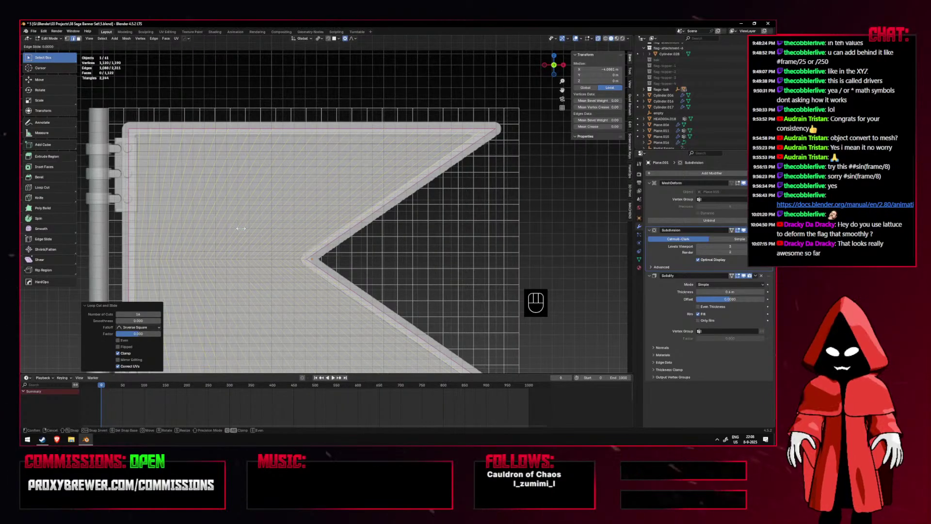
Finish the loop cuts on the swallowtail flag without sliding them, leave mesh editing and inspect the flag from behind.
scroll(453, 198, down, 3)
key(Tab)
key(shift+alt+z)
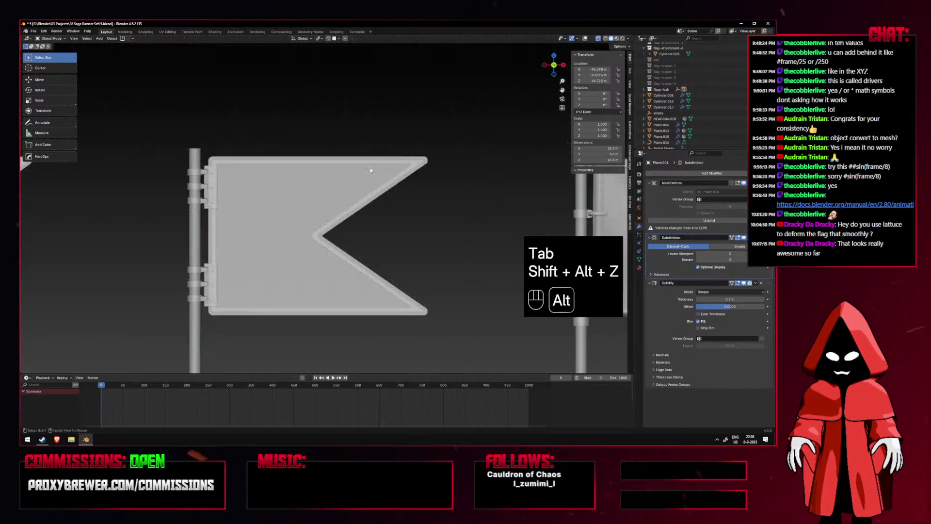
key(alt+z)
middle_drag(349, 223, 219, 227)
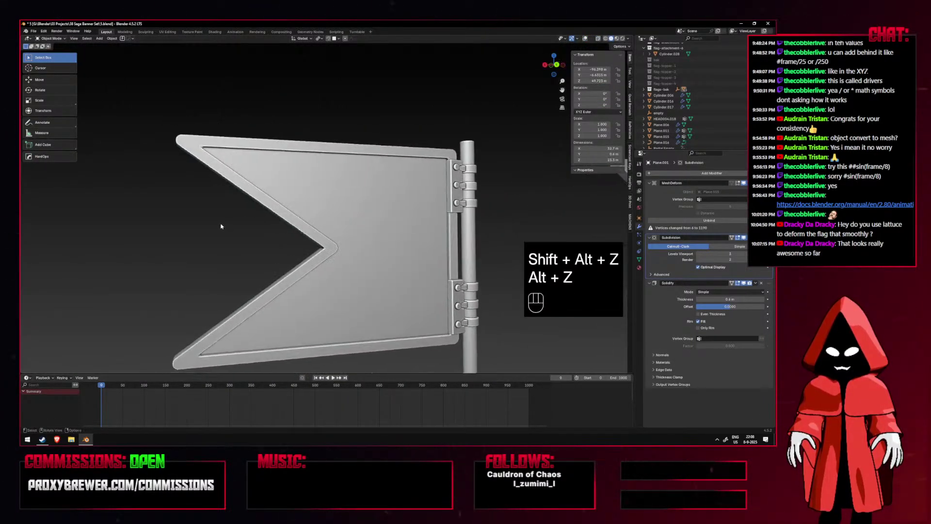
key(KP_1)
key(h)
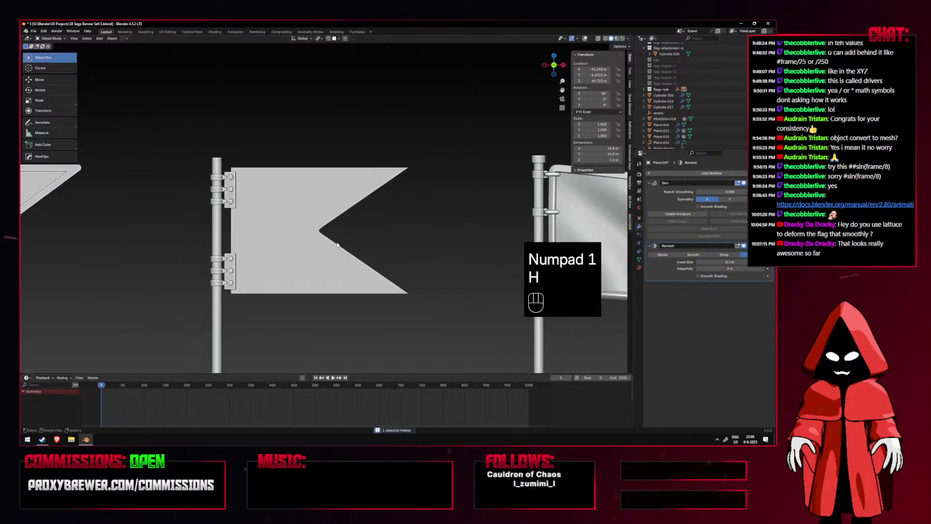
key(ctrl+z)
Unbind the flag's Mesh Deform modifier and bind it again to the surrounding cage.
click(335, 203)
key(shift+alt+z)
scroll(327, 204, up, 2)
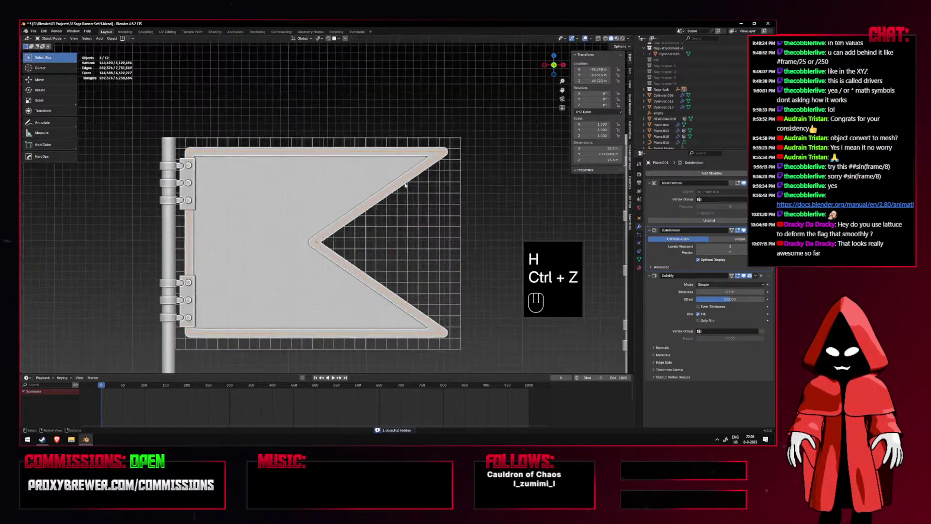
click(669, 220)
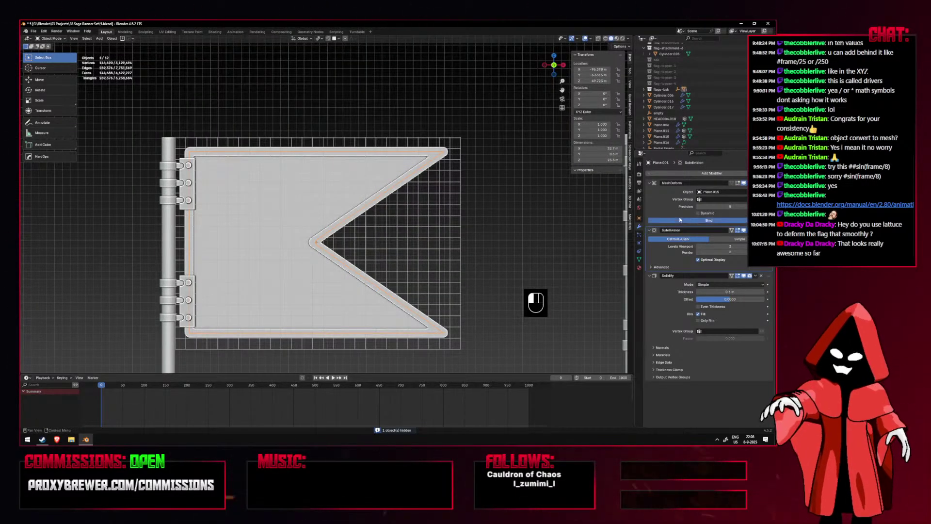
Set the value of the deform cage's Cloth shape key to 1.000.
click(436, 192)
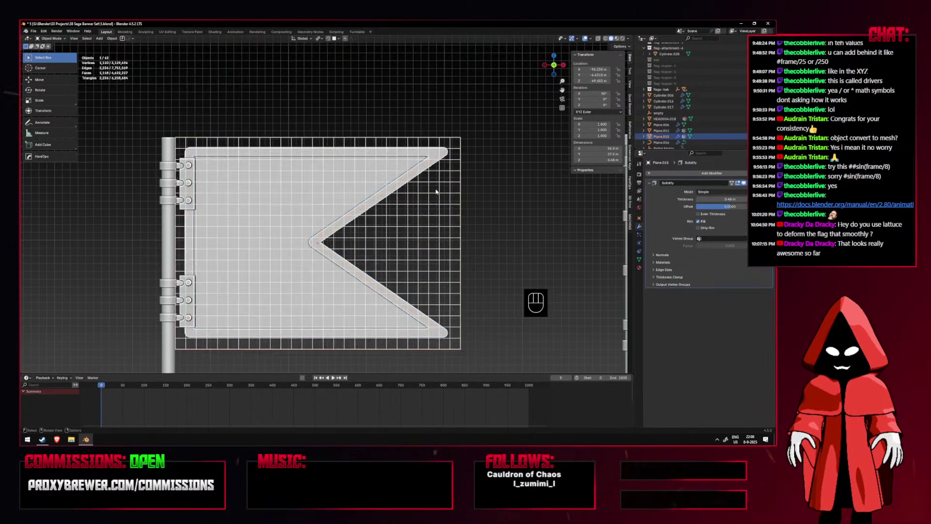
click(640, 259)
drag(698, 284, 764, 284)
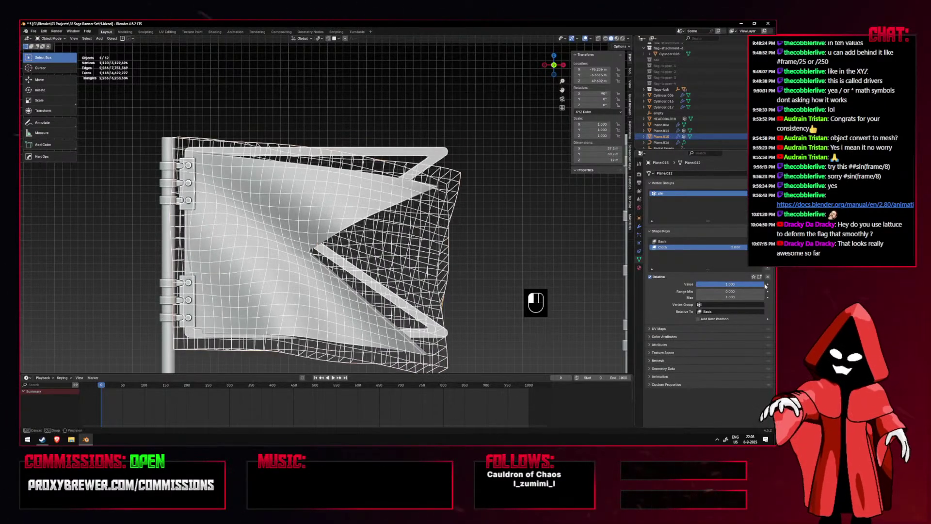
Examine how the flag cloth follows the deformed cage, with overlays and X-ray off.
key(shift+alt+z)
scroll(451, 210, down, 1)
key(alt+z)
scroll(448, 210, down, 2)
key(shift+alt+z)
key(alt+z)
key(shift+alt+z)
key(shift+alt+z)
middle_drag(341, 218, 361, 208)
scroll(333, 219, up, 2)
Try subdivision level 2 on the flag and return it to level 3.
click(331, 216)
scroll(330, 217, up, 1)
key(ctrl+2)
key(ctrl+3)
Examine the waving flag and its undeformed border from the front, back and side by side with the neighbouring flags.
scroll(361, 208, down, 3)
key(KP_1)
scroll(395, 180, up, 4)
scroll(396, 180, down, 4)
middle_drag(395, 180, 194, 237)
scroll(292, 244, up, 4)
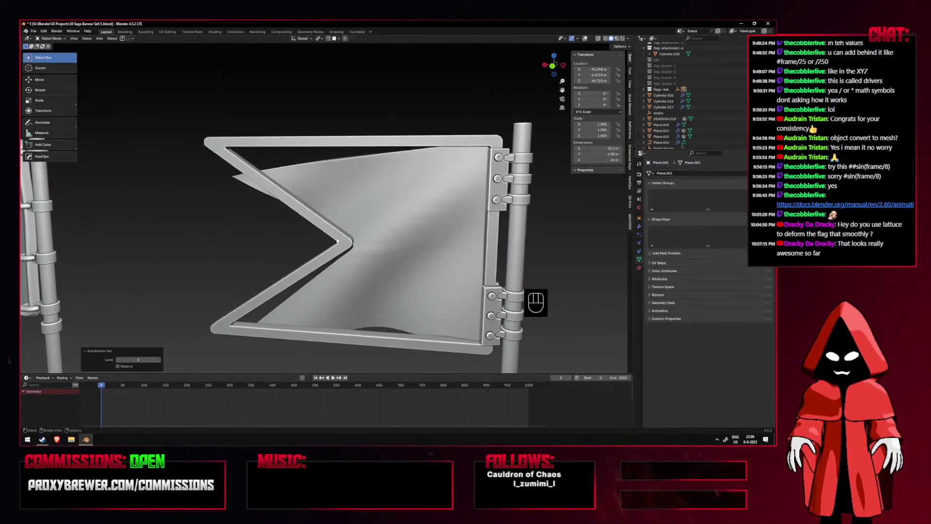
key(KP_1)
middle_drag(291, 244, 320, 214)
scroll(381, 205, down, 8)
scroll(331, 212, up, 2)
key(KP_1)
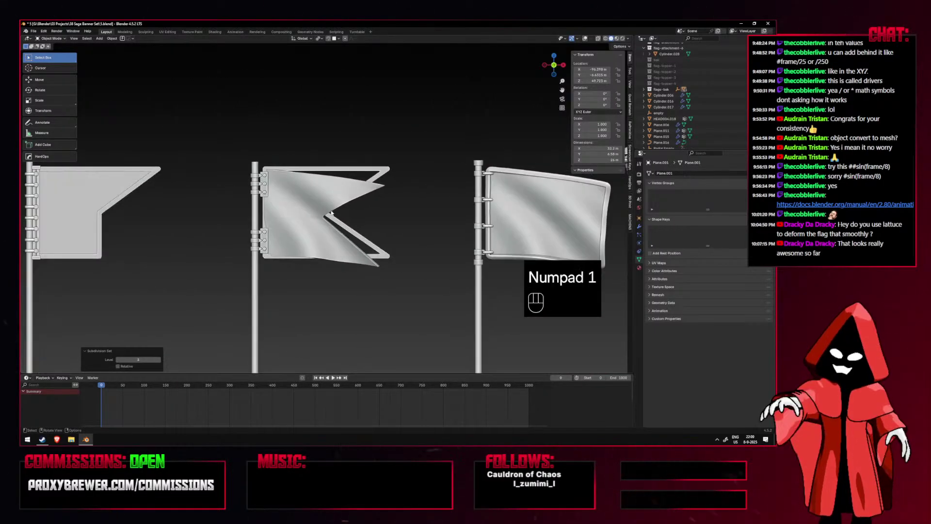
click(628, 39)
scroll(316, 206, up, 6)
middle_drag(311, 205, 348, 206)
scroll(348, 205, down, 4)
middle_drag(318, 203, 320, 199)
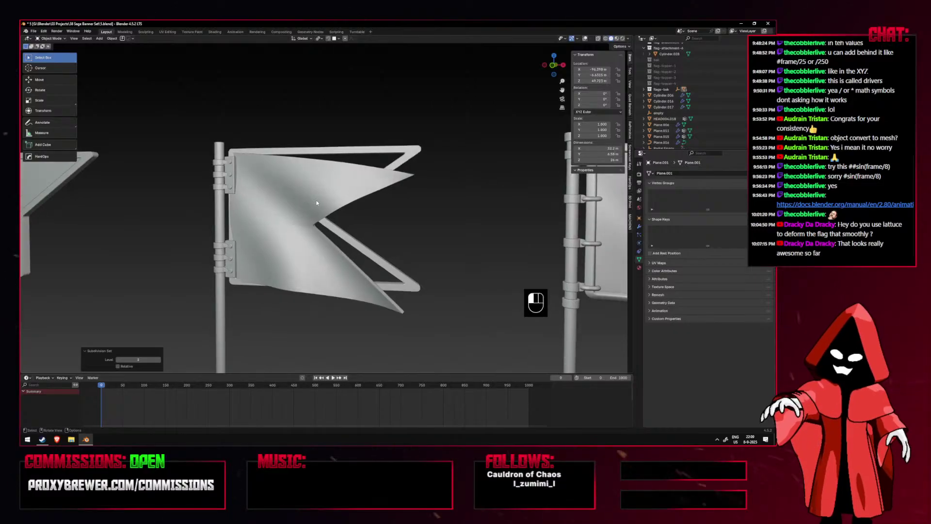
key(KP_1)
scroll(323, 196, down, 3)
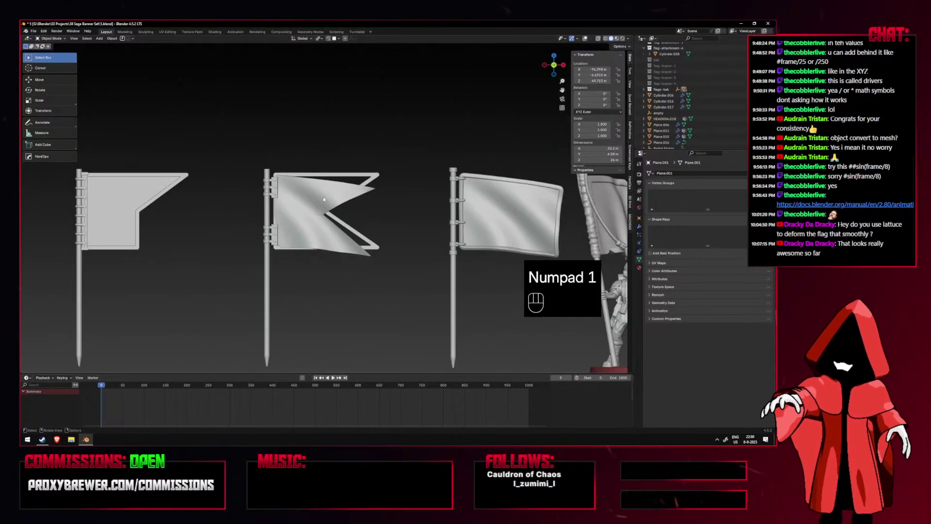
Show the overlays and set the deform cage's Cloth shape key value to 0.
click(586, 41)
scroll(400, 152, up, 3)
click(399, 152)
key(ctrl+z)
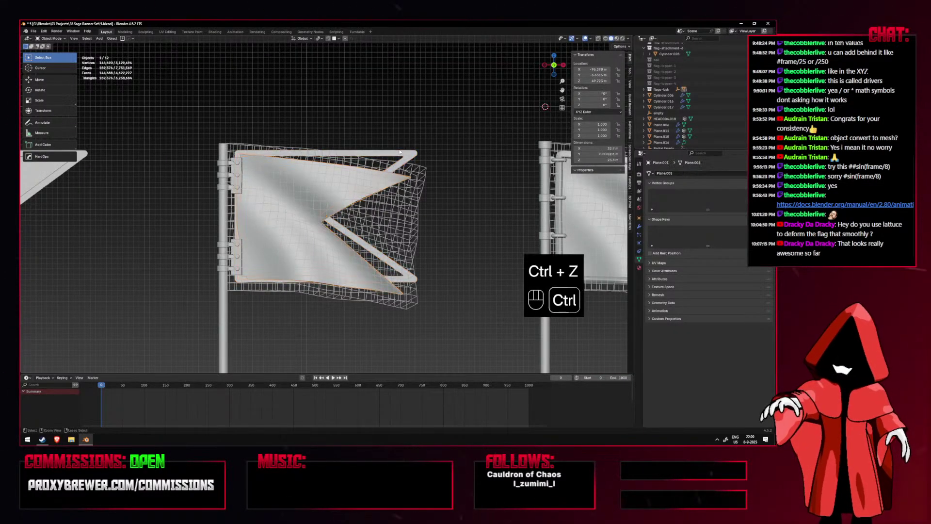
drag(762, 284, 696, 284)
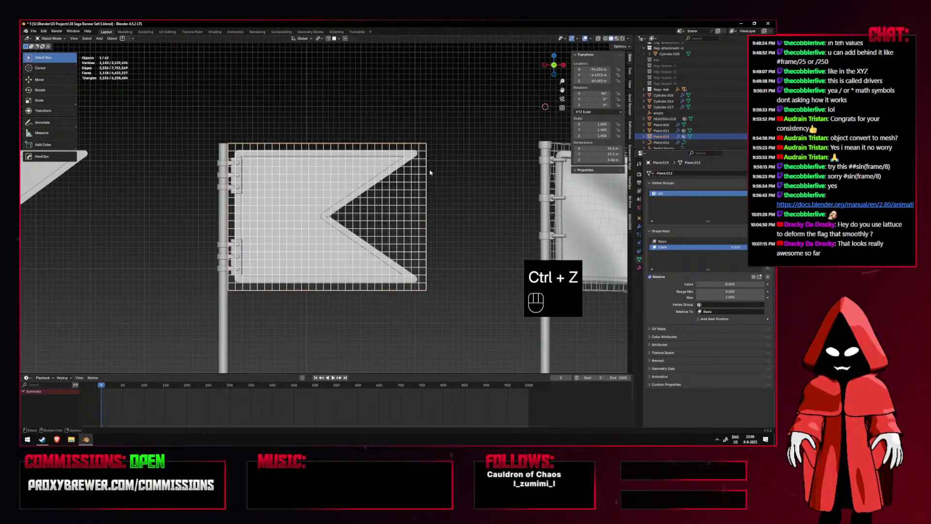
Remove the Skin and Remesh modifiers from the flag's border object.
scroll(437, 170, up, 2)
key(shift+alt+z)
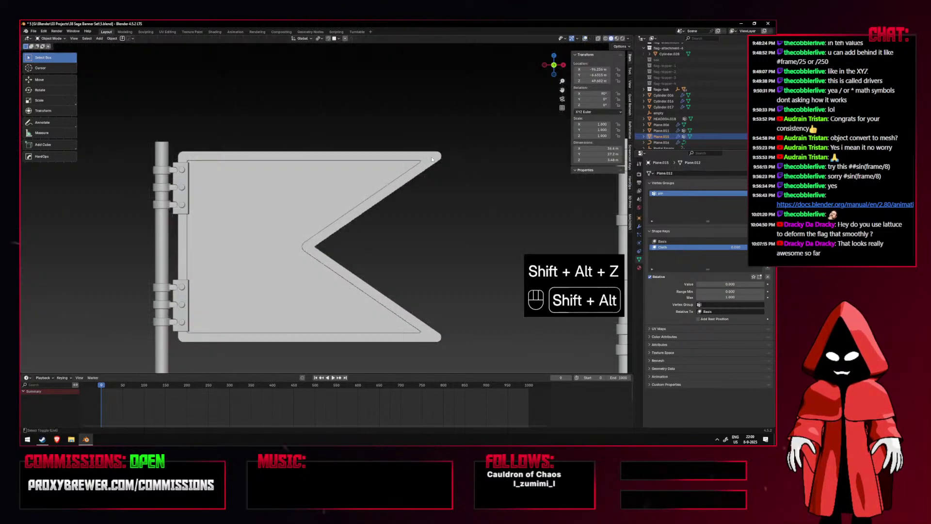
key(shift+alt+z)
click(427, 159)
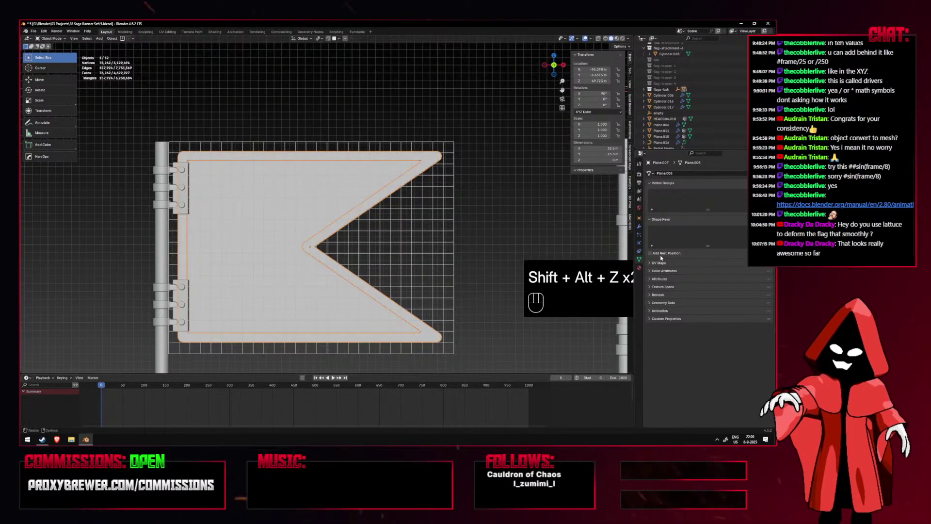
click(639, 227)
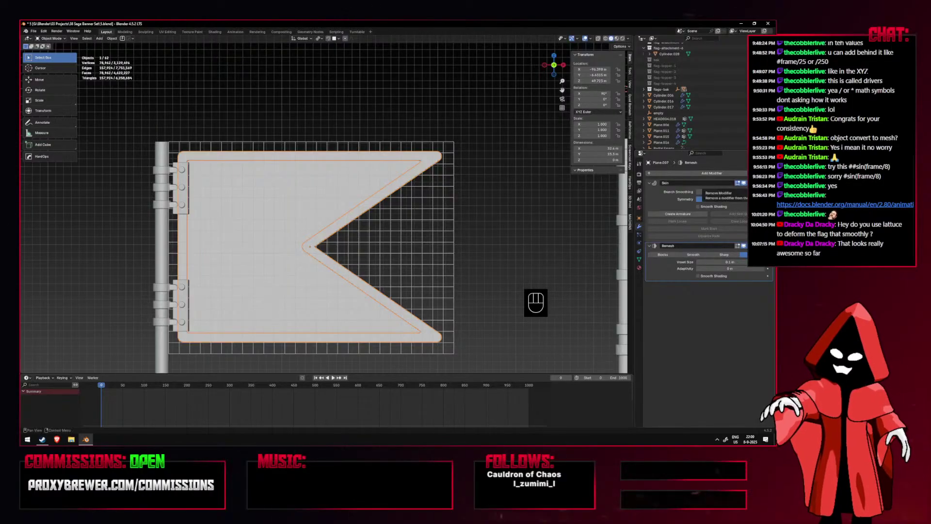
click(767, 183)
click(767, 183)
key(Tab)
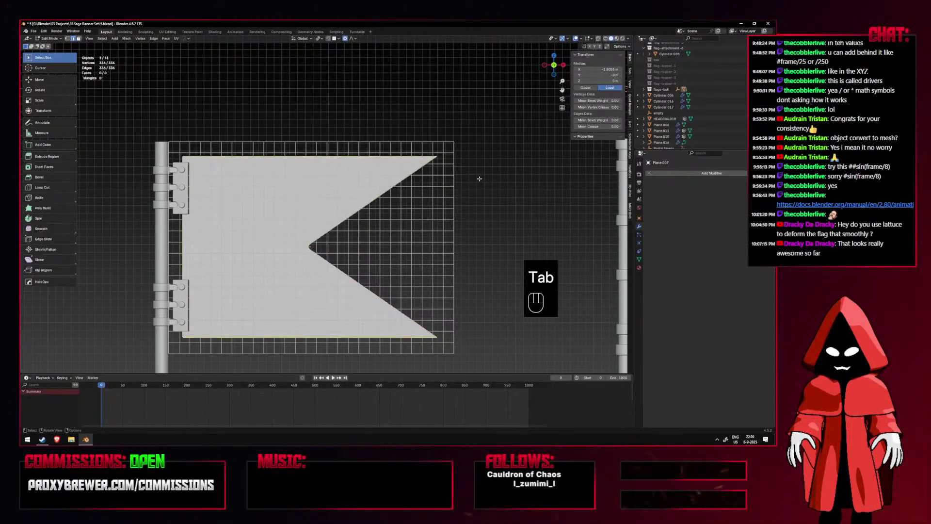
key(shift+alt+z)
key(shift+alt+z)
key(alt+z)
key(alt+z)
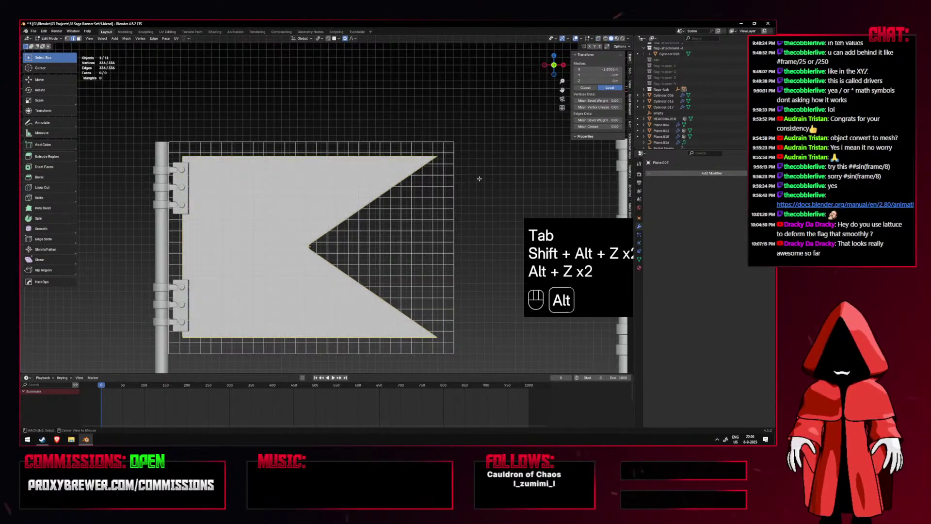
key(shift+alt+z)
key(shift+alt+z)
key(x)
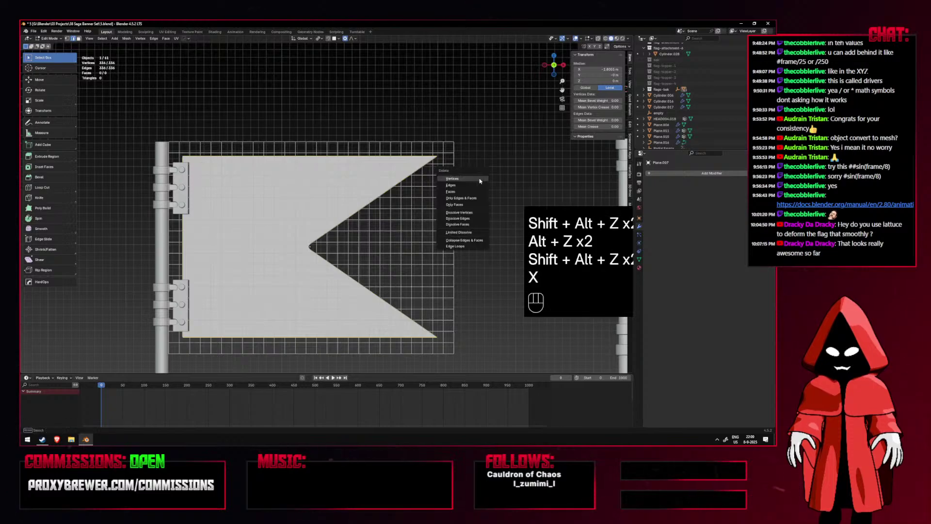
key(Tab)
key(alt+z)
key(alt+z)
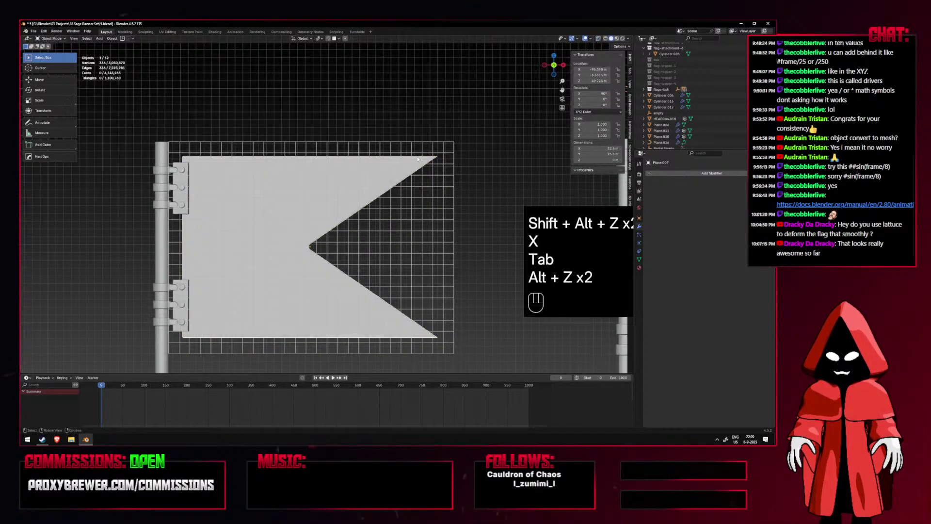
Delete the flag's old border outline object.
click(408, 160)
key(g)
right_click(409, 156)
key(ctrl+z)
key(ctrl+z)
key(ctrl+z)
key(ctrl+z)
key(ctrl+z)
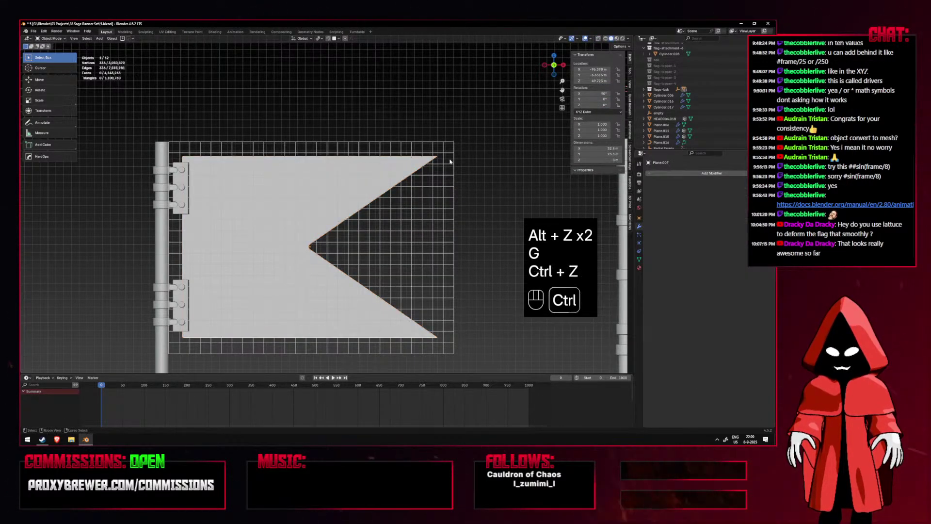
key(g)
right_click(497, 144)
key(x)
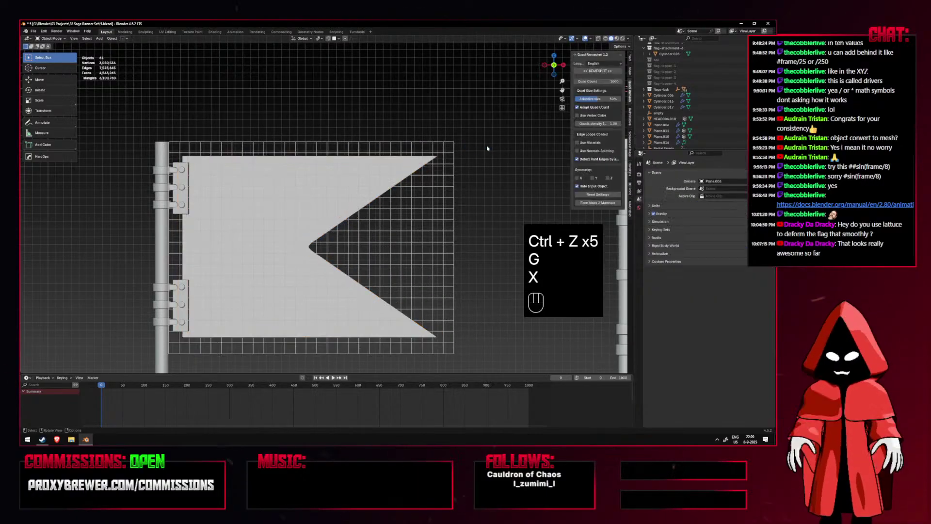
Edit the flag mesh with X-ray on and select all edge loops along its outer boundary, including the swallowtail notch.
scroll(487, 147, up, 3)
click(441, 147)
key(Tab)
key(alt+z)
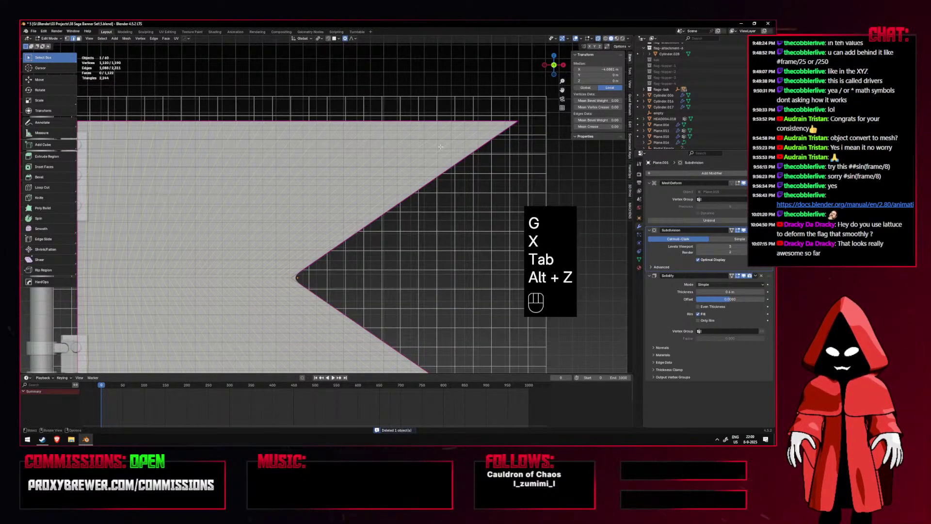
scroll(364, 189, down, 2)
shift+middle_drag(363, 190, 378, 199)
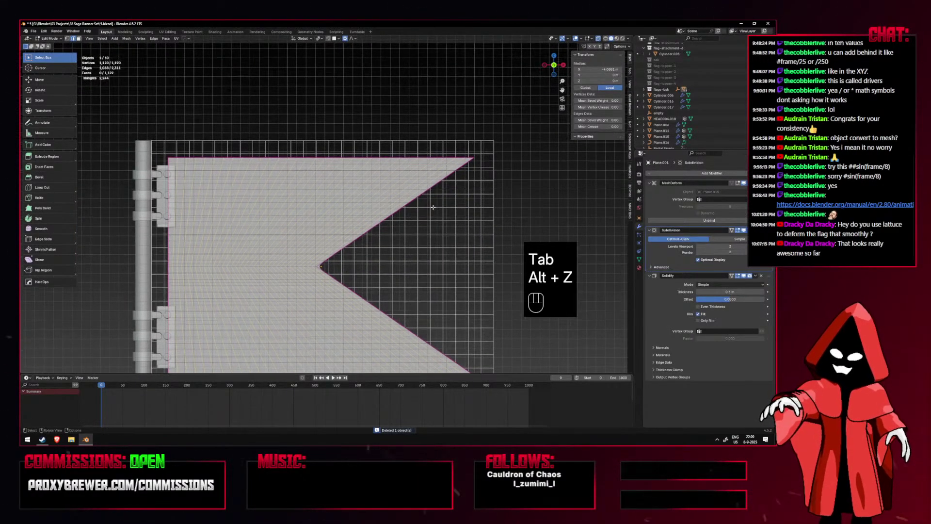
alt+shift+click(357, 158)
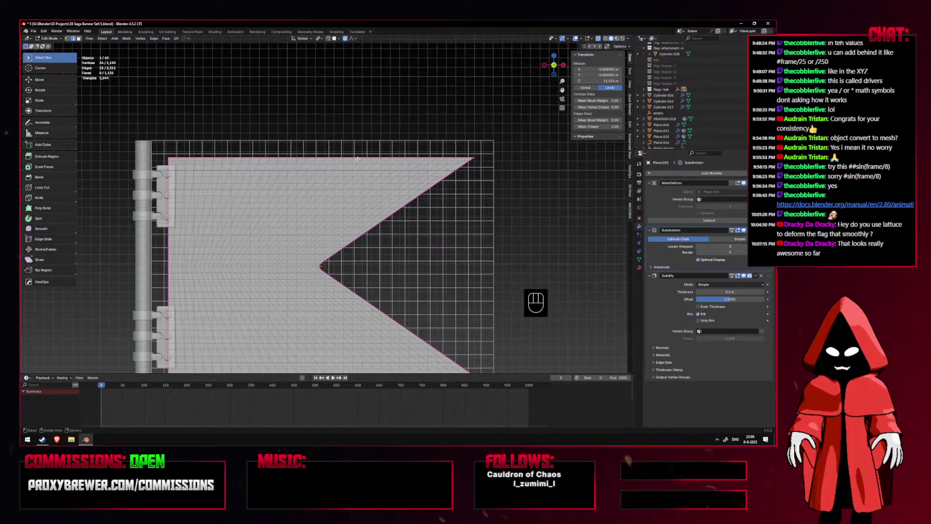
alt+shift+click(416, 199)
click(389, 279)
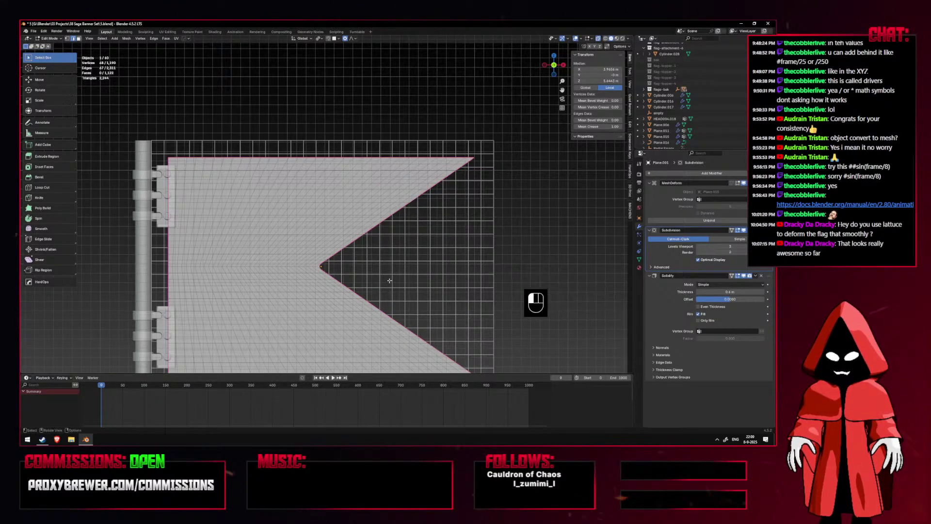
alt+shift+click(370, 233)
shift+middle_drag(365, 294, 376, 225)
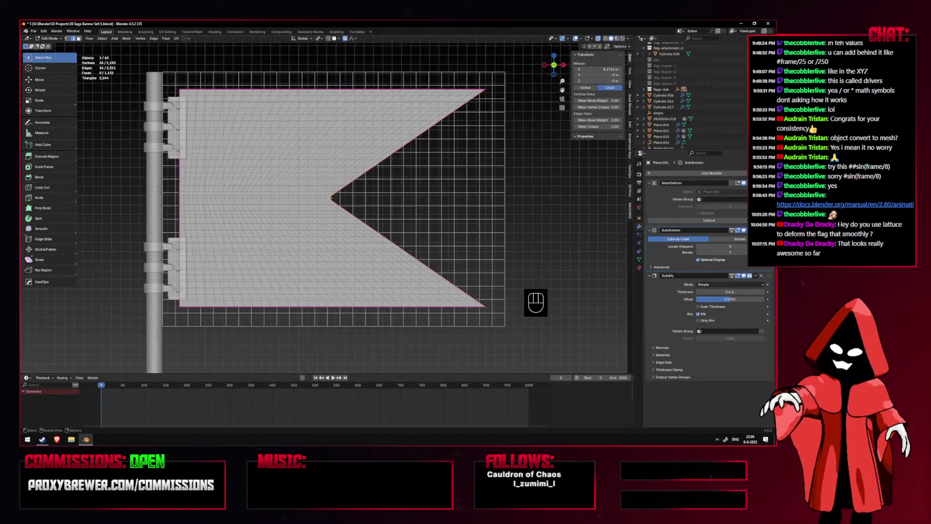
alt+shift+click(338, 307)
shift+middle_drag(177, 199, 214, 281)
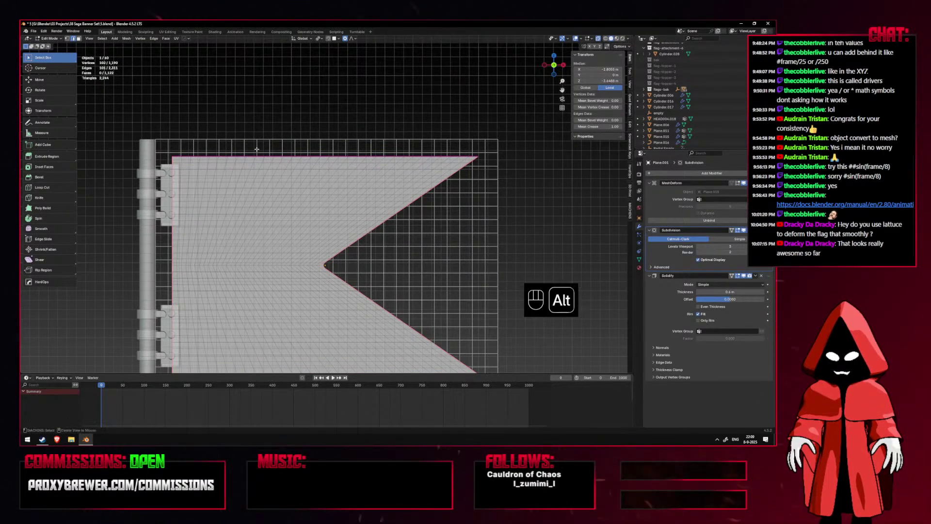
alt+shift+click(317, 156)
scroll(318, 154, down, 3)
scroll(318, 154, up, 2)
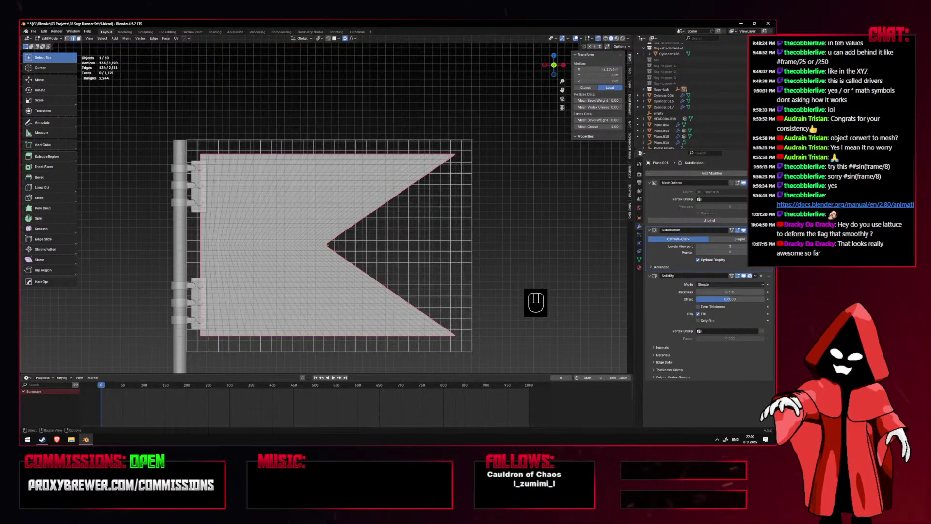
Duplicate the selected boundary edges in place and separate them into their own object.
key(shift+d)
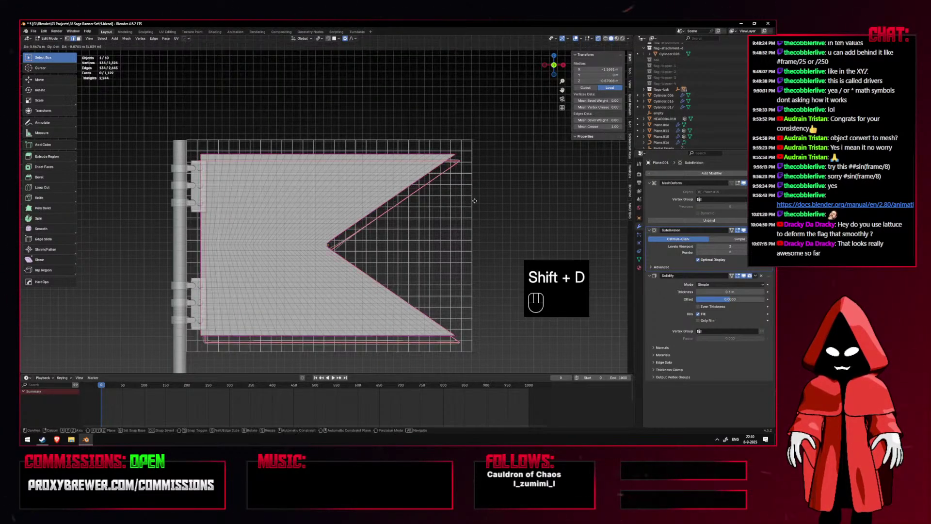
right_click(466, 196)
key(p)
click(461, 184)
key(Tab)
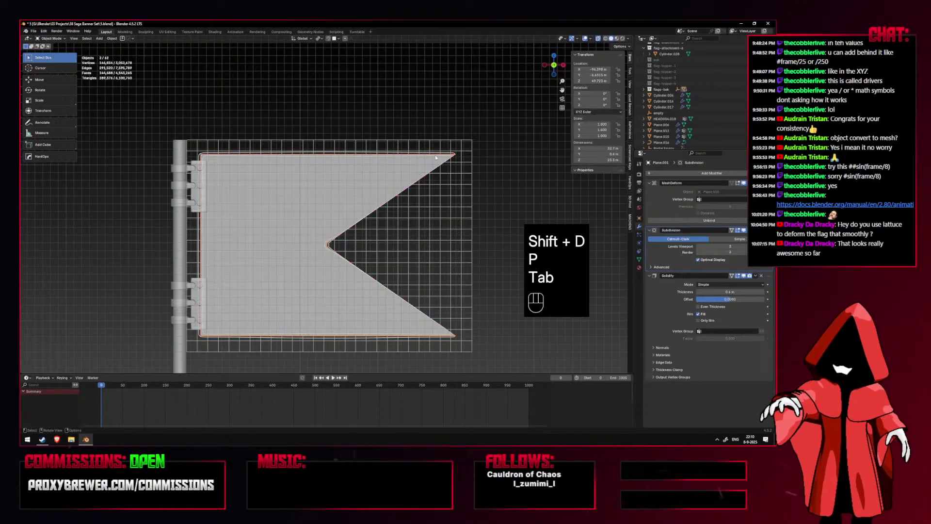
Remove the Solidify and Mesh Deform modifiers from the separated outline and convert it to a mesh with its subdivision applied.
click(435, 154)
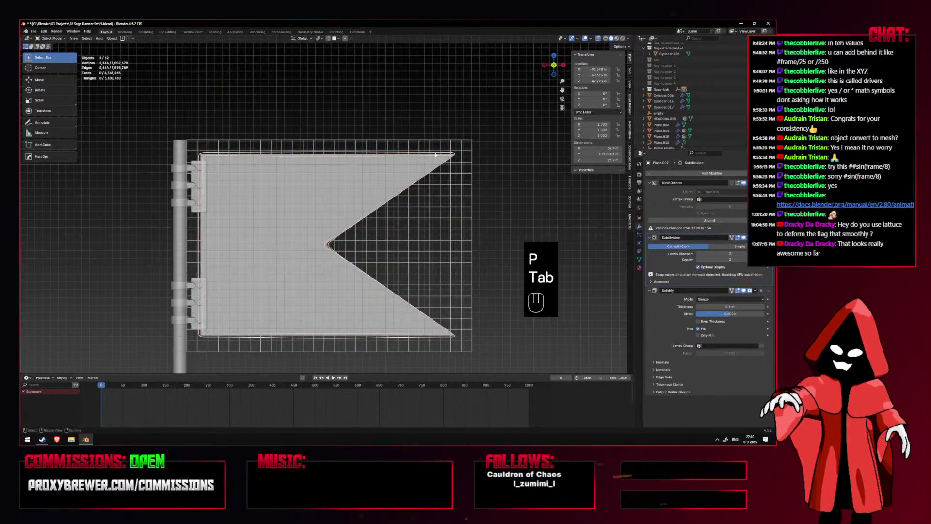
click(761, 290)
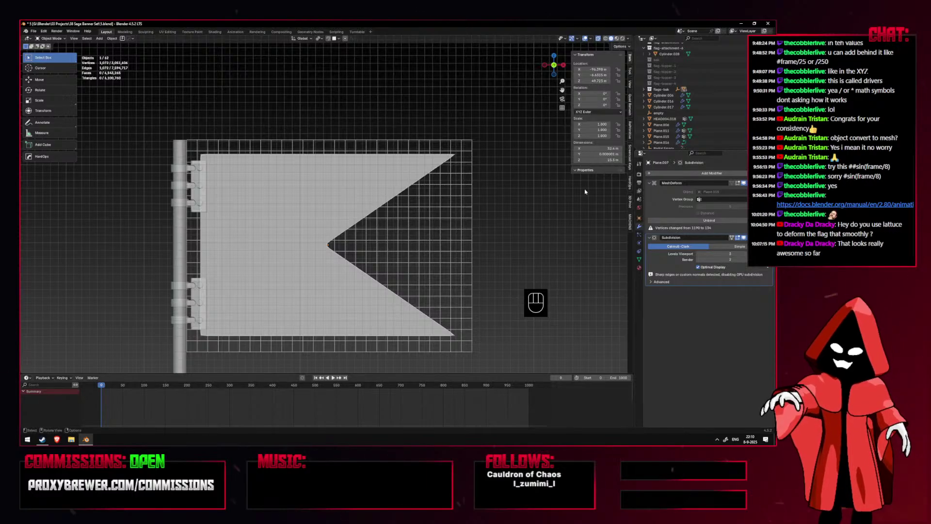
click(744, 182)
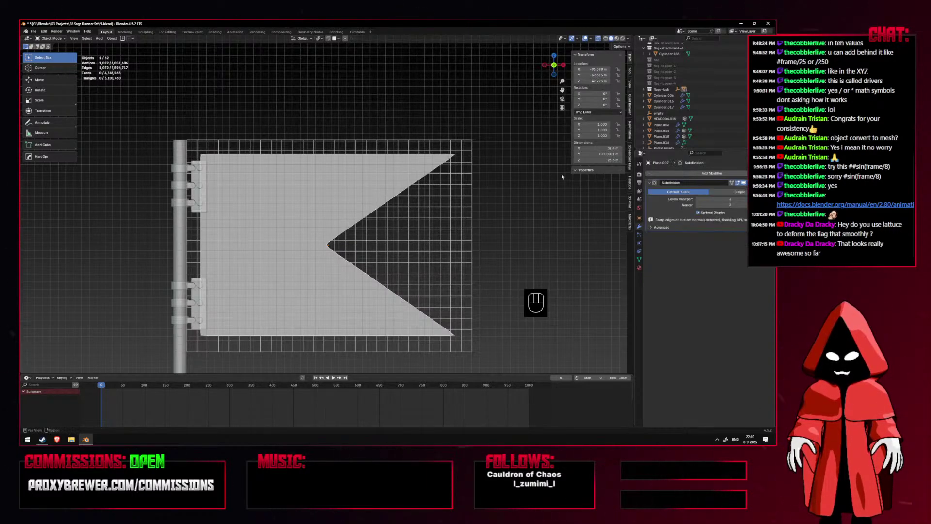
key(ctrl+a)
click(551, 235)
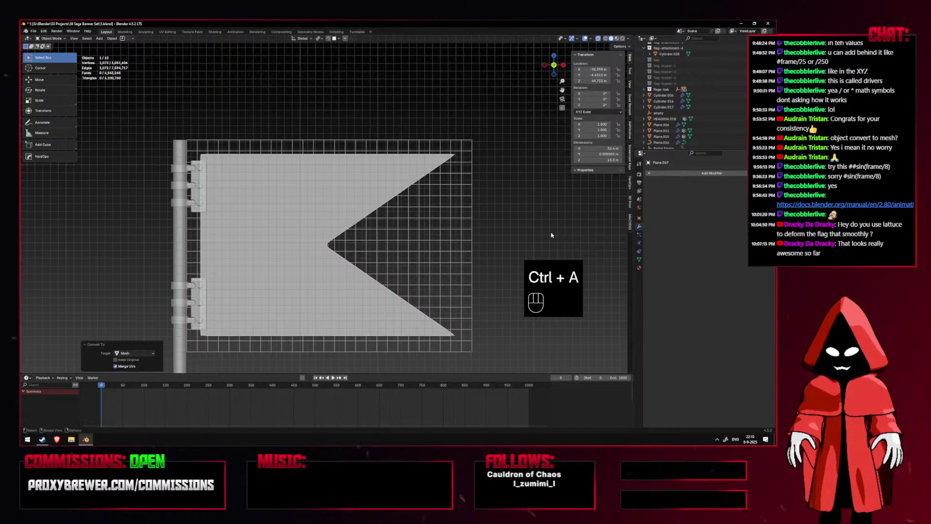
Convert the separated swallowtail outline mesh to a curve.
key(Tab)
key(Tab)
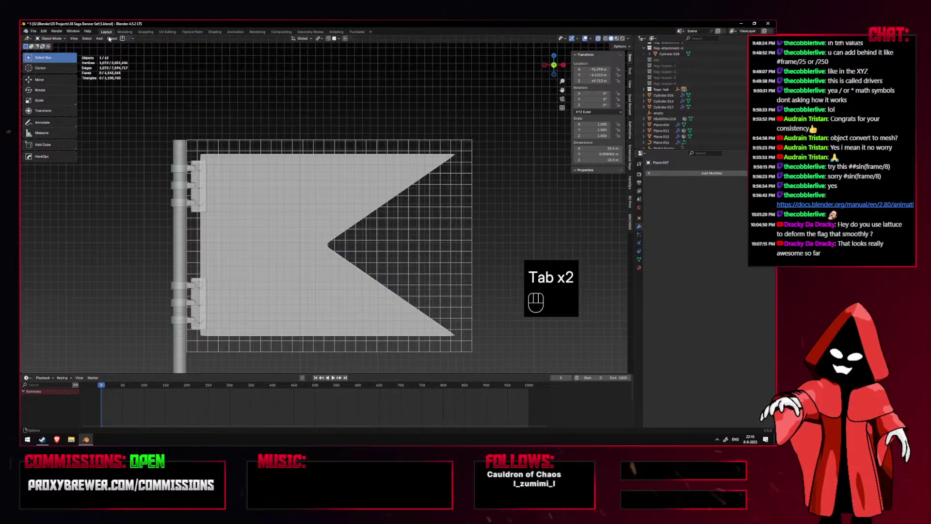
click(112, 38)
mouse_move(127, 217)
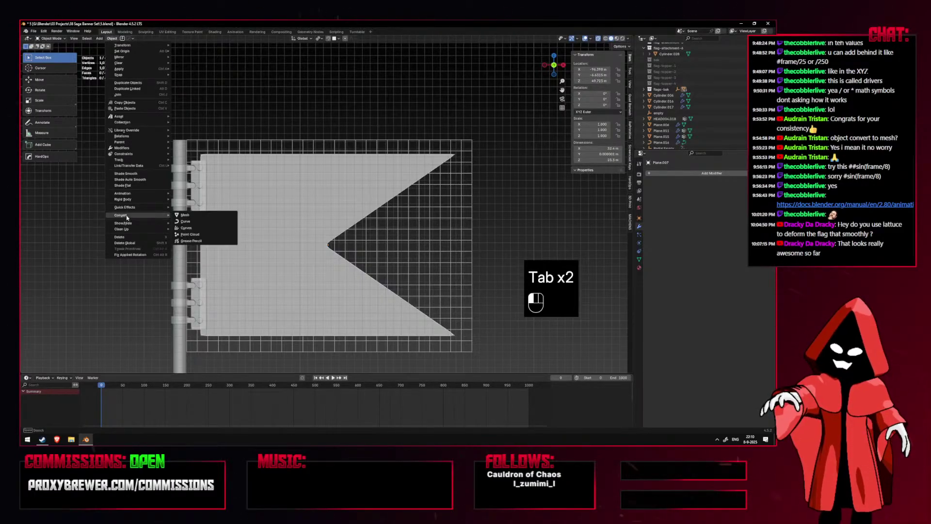
click(185, 222)
shift+middle_drag(529, 209, 514, 210)
Give the outline curve thickness with a bevel depth of 0.7 m.
click(639, 250)
shift+middle_drag(438, 214, 366, 196)
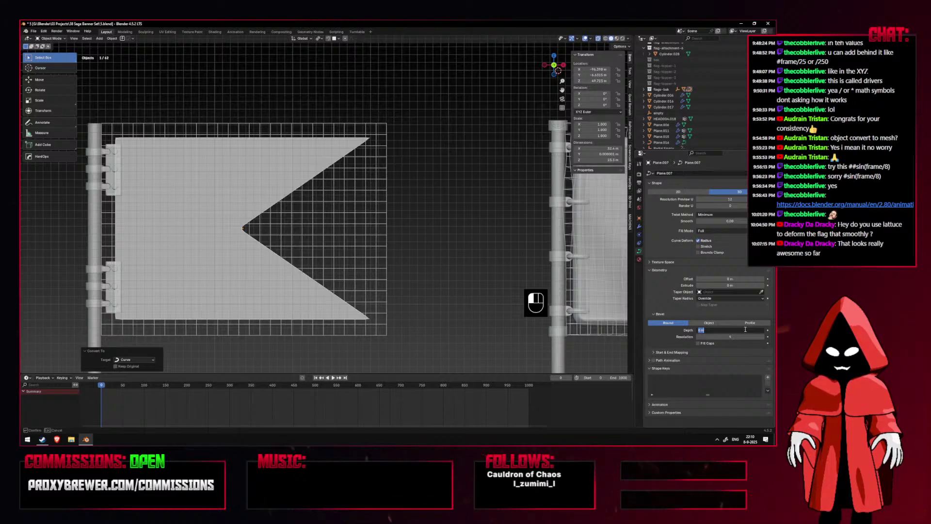
text(0.7)
key(Return)
key(ctrl+a)
click(439, 129)
Switch the border curve's bevel to a rounded custom profile with resolution 3 and enable Fill Caps.
click(731, 323)
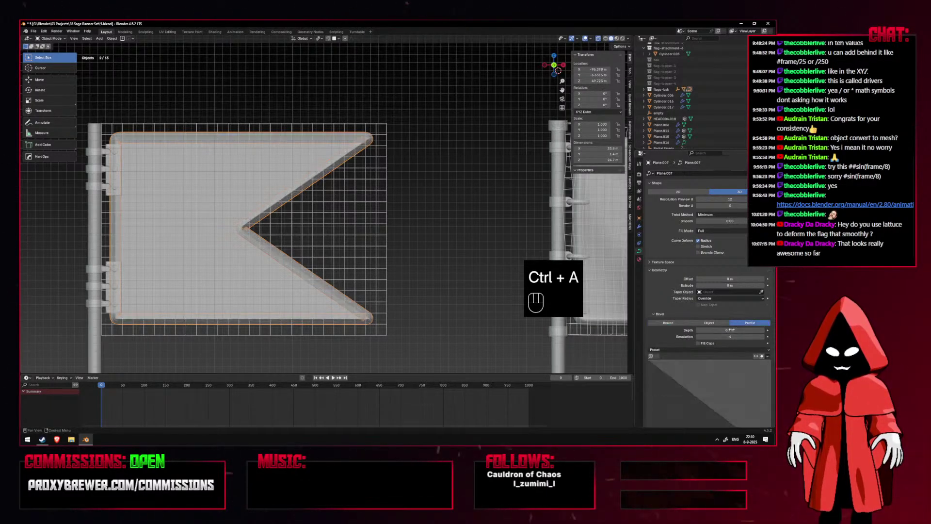
click(740, 351)
click(747, 362)
click(700, 337)
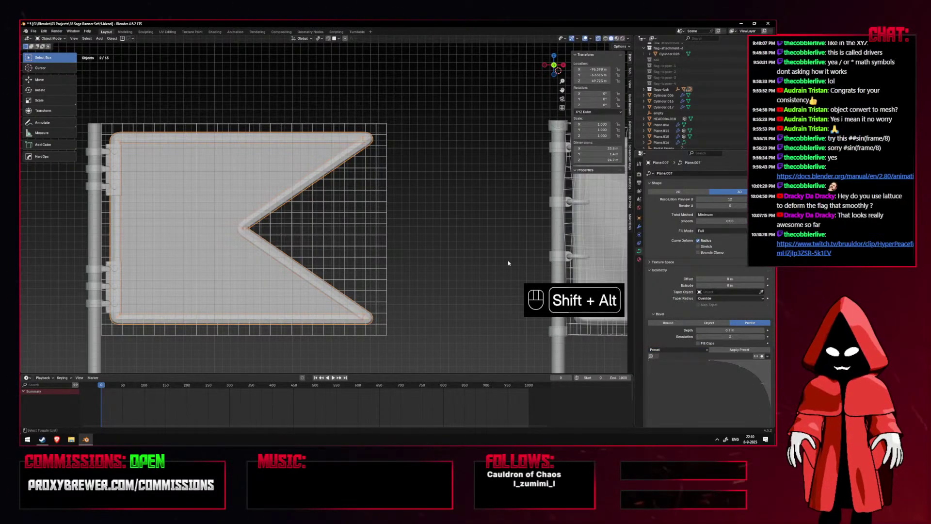
key(shift+alt+z)
key(alt+z)
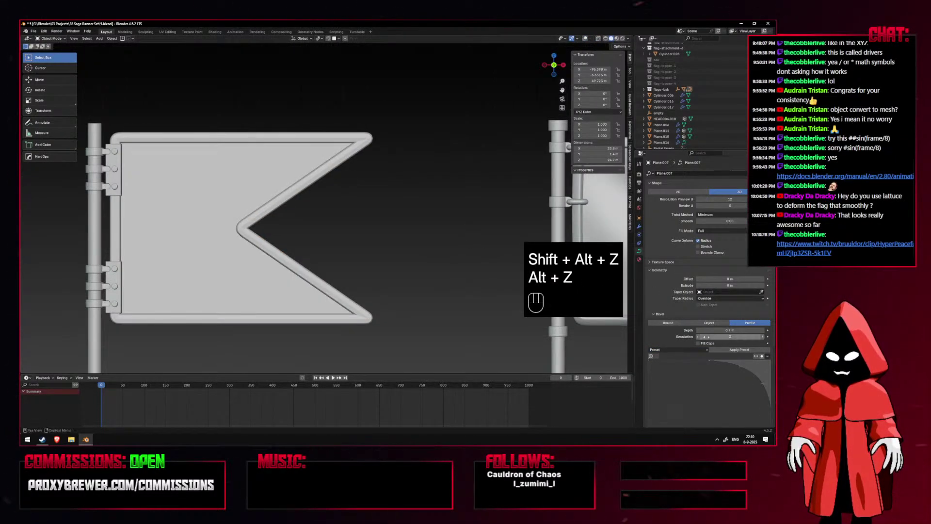
middle_drag(512, 222, 295, 240)
Add a Subdivision modifier at level 2 to the swallowtail border curve.
key(ctrl+1)
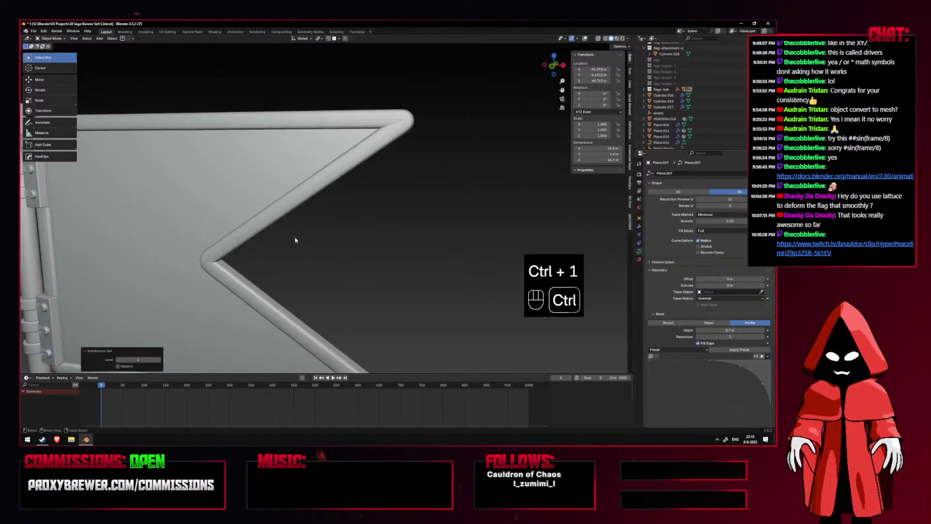
key(ctrl+2)
key(KP_1)
key(shift+alt+z)
key(shift+alt+z)
scroll(295, 240, down, 5)
mouse_move(325, 239)
middle_down()
mouse_move(383, 237)
mouse_move(327, 225)
middle_up()
scroll(383, 237, down, 2)
key(KP_1)
Compare the swallowtail flag's new border with the border of the neighbouring rectangular flag.
click(429, 170)
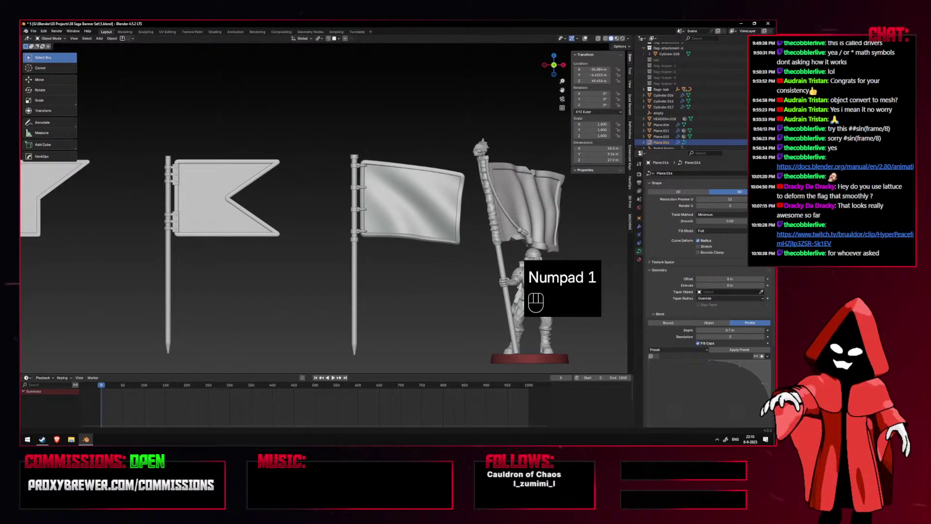
scroll(582, 181, up, 1)
shift+middle_drag(397, 171, 382, 181)
shift+middle_drag(442, 195, 459, 209)
scroll(459, 209, up, 2)
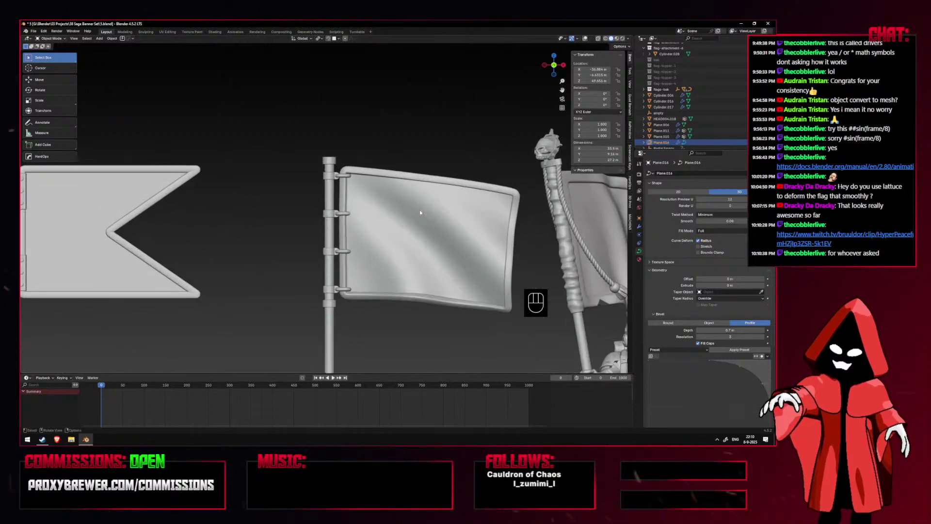
scroll(456, 216, down, 3)
scroll(315, 210, up, 2)
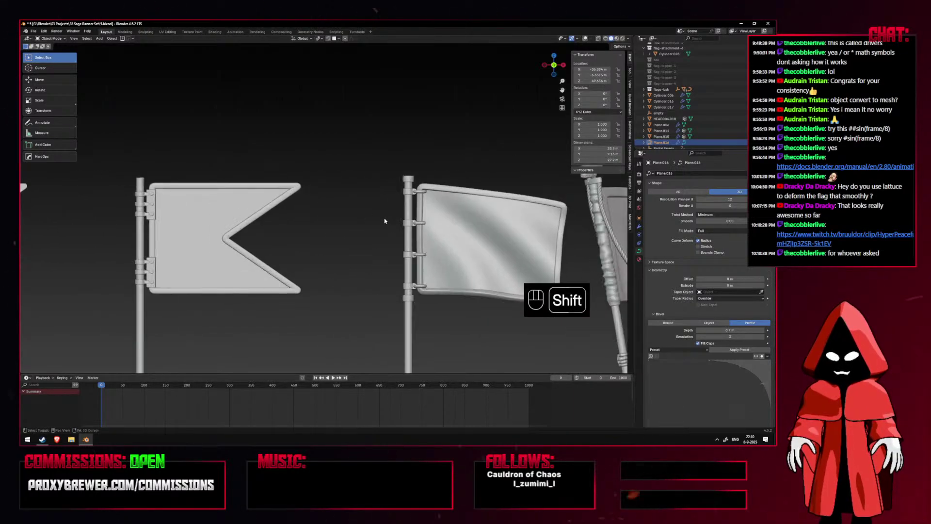
shift+middle_drag(380, 220, 417, 229)
scroll(317, 222, up, 2)
shift+middle_drag(316, 223, 336, 223)
middle_drag(336, 223, 304, 243)
key(KP_1)
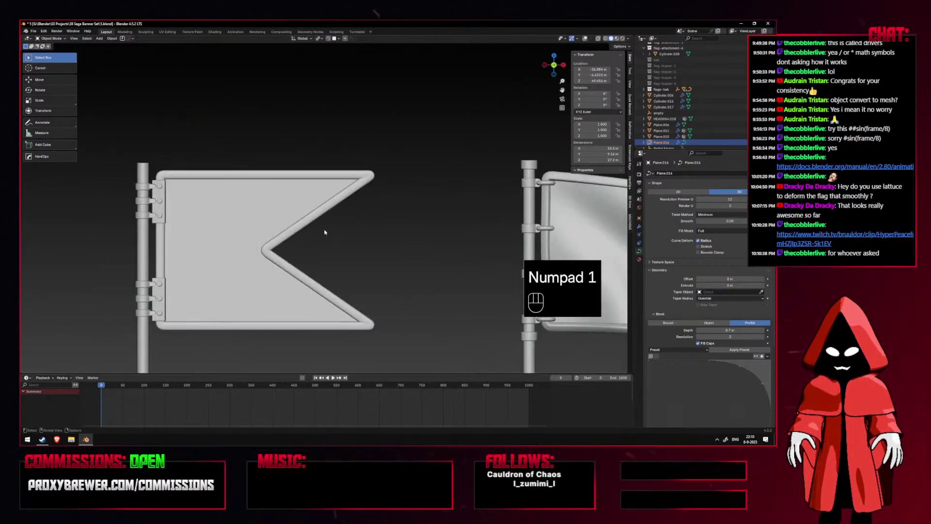
shift+middle_drag(622, 179, 460, 162)
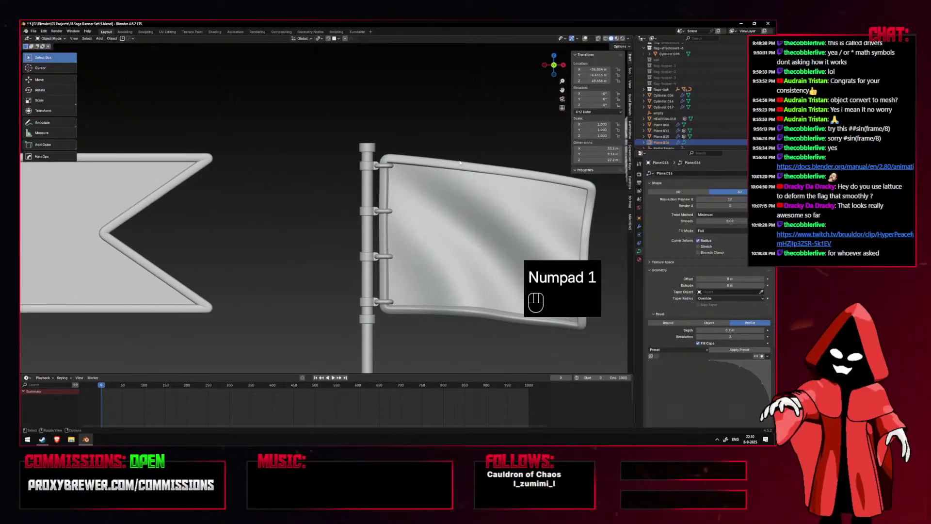
shift+middle_drag(242, 186, 331, 198)
Add a Mesh Deform modifier above Subdivision on the swallowtail border, targeting its surrounding cage, and bind it.
click(293, 174)
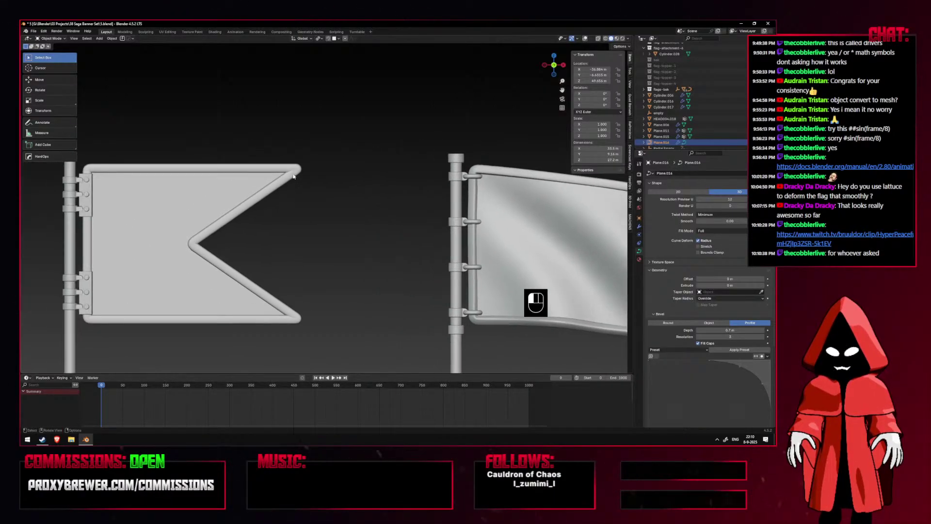
key(shift+alt+z)
key(shift)
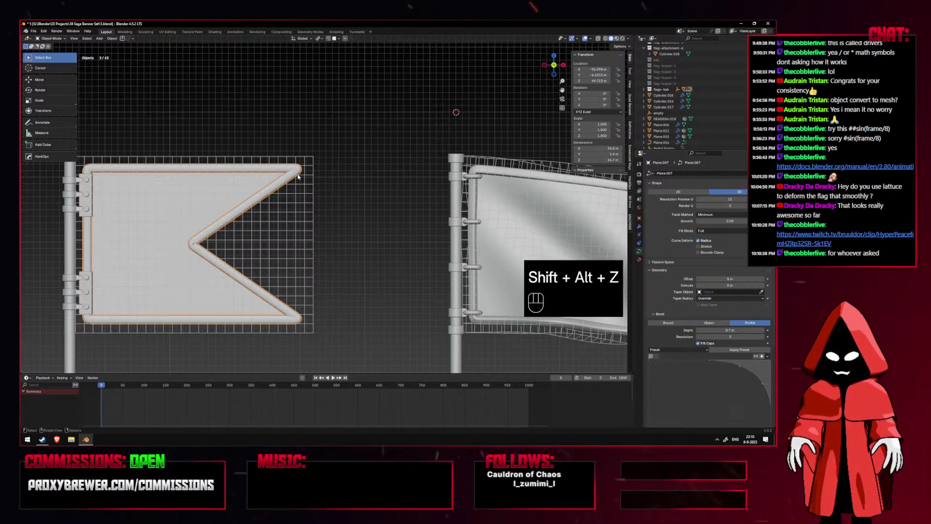
key(shift+alt+z)
shift+middle_drag(339, 225, 370, 246)
key(shift+alt+z)
scroll(253, 186, down, 2)
key(shift+alt+z)
scroll(352, 178, up, 3)
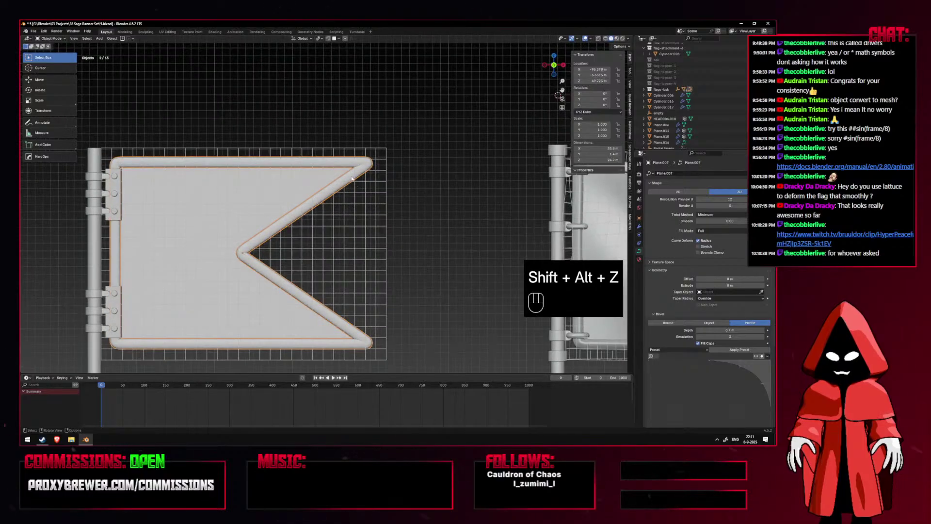
click(639, 227)
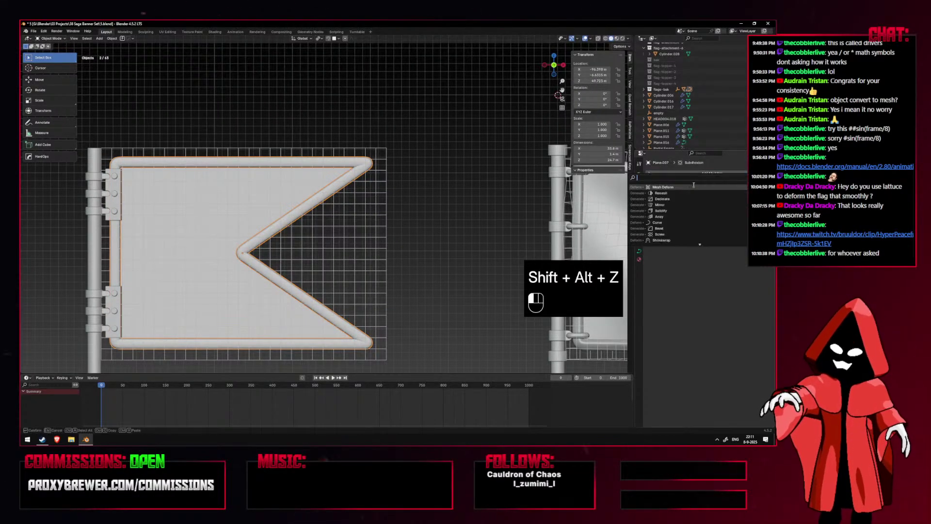
click(381, 152)
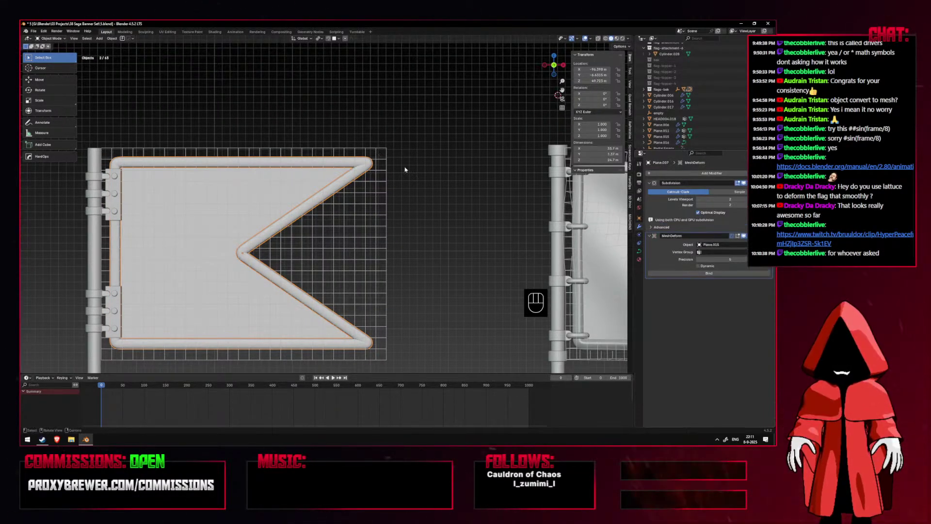
drag(768, 236, 768, 183)
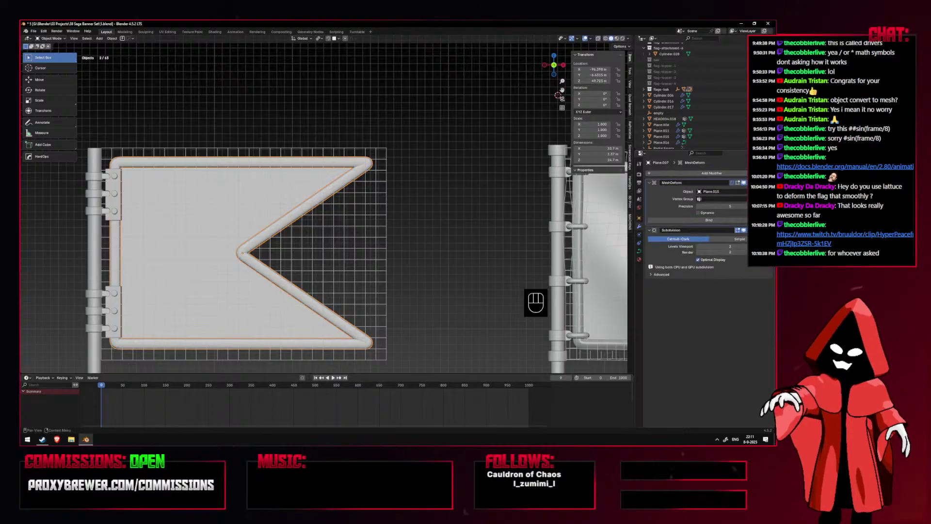
Set the Cloth shape key of the swallowtail flag's cage to 1.000.
click(375, 166)
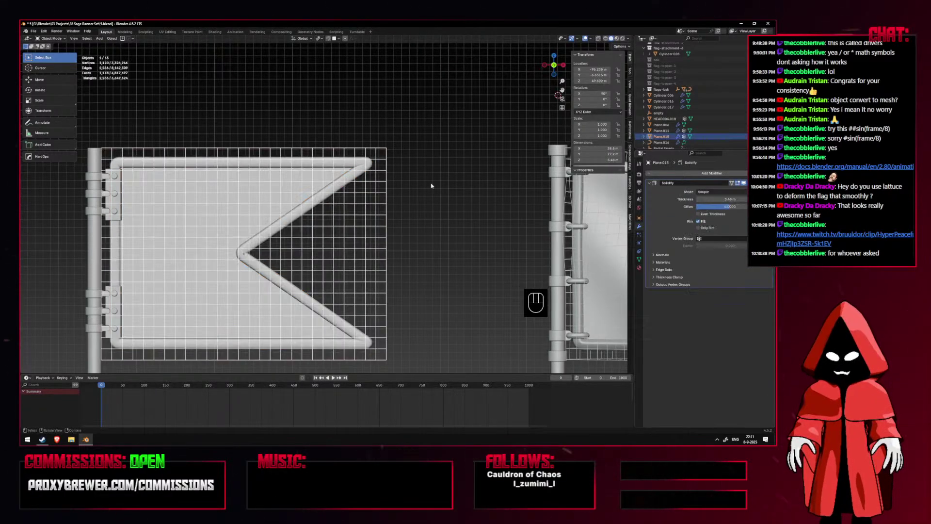
click(639, 259)
drag(718, 286, 765, 286)
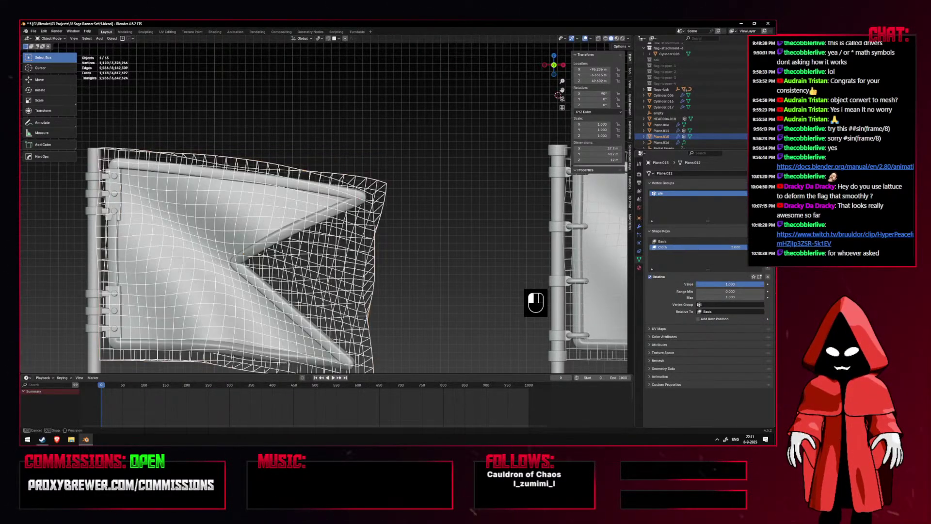
Inspect the deformed swallowtail flag and border from several angles alongside the other banners, with overlays hidden.
key(shift+alt+z)
scroll(335, 233, down, 4)
middle_drag(335, 232, 385, 281)
key(KP_1)
scroll(310, 245, down, 3)
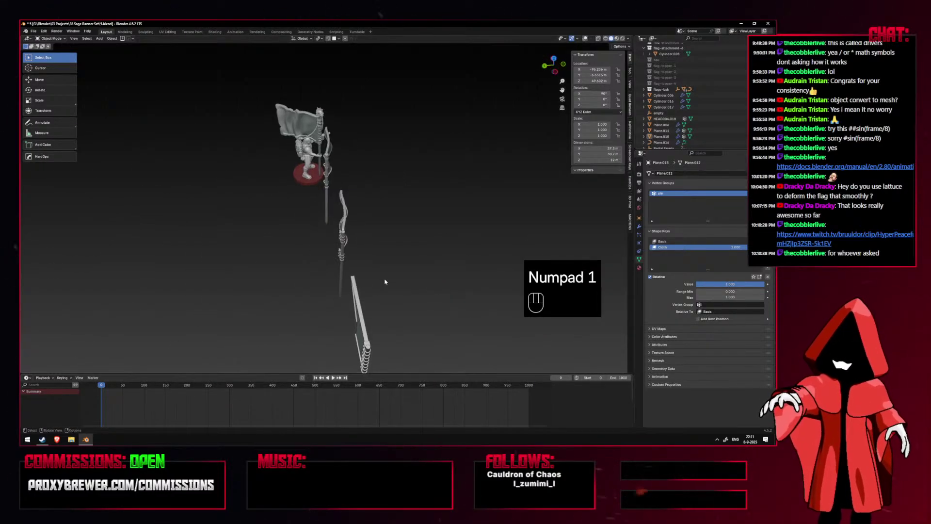
key(KP_1)
scroll(368, 224, up, 3)
middle_drag(368, 224, 228, 239)
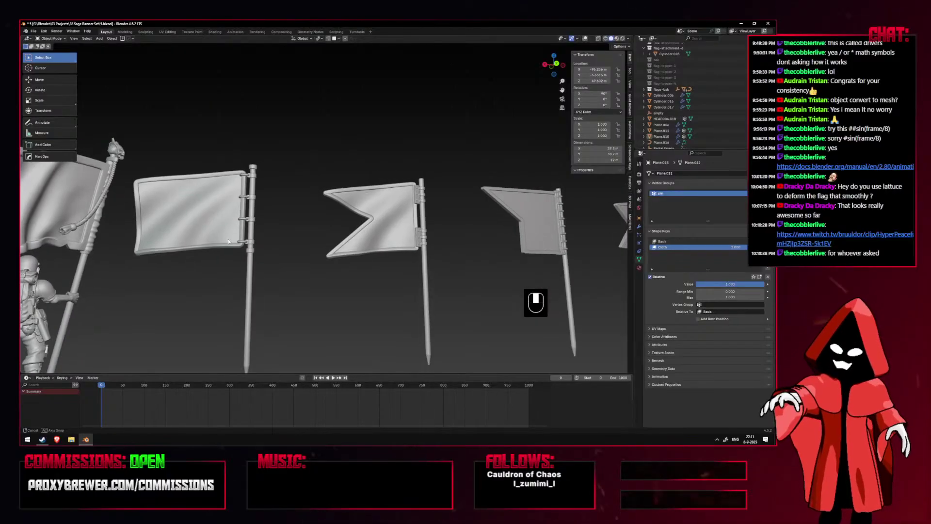
key(KP_1)
shift+middle_drag(380, 234, 358, 229)
Select the swallowtail cage and the rectangular flag's cage as active, and link their object data.
key(shift+alt+z)
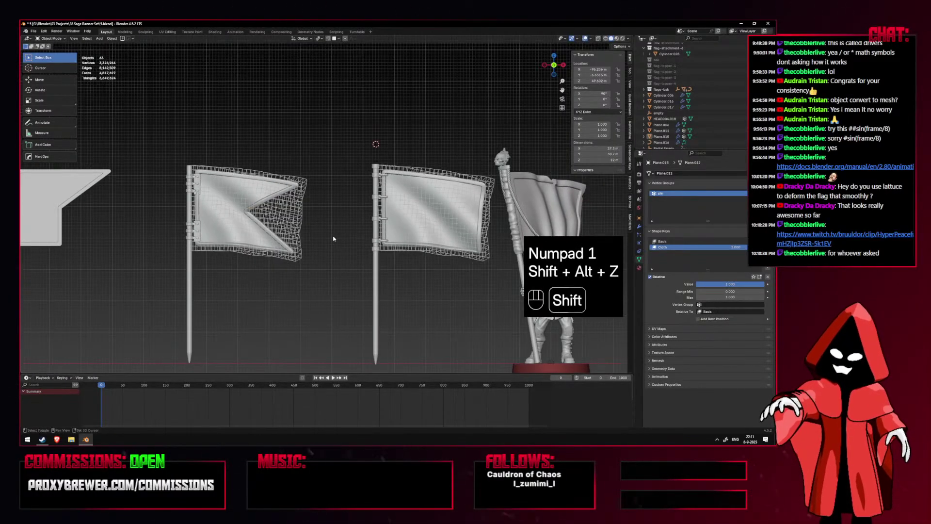
shift+middle_drag(284, 216, 320, 215)
click(320, 215)
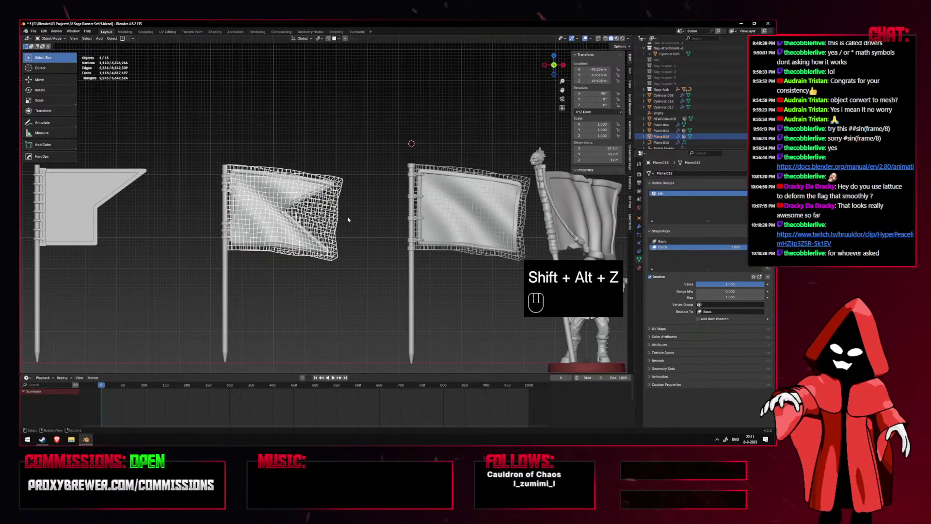
key(KP_1)
key(KP_3)
key(KP_1)
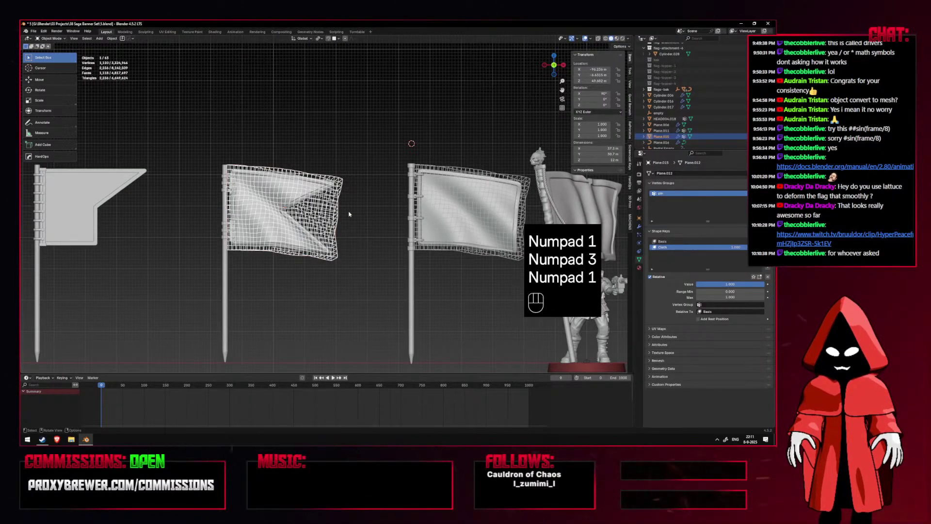
shift+click(476, 185)
key(ctrl+l)
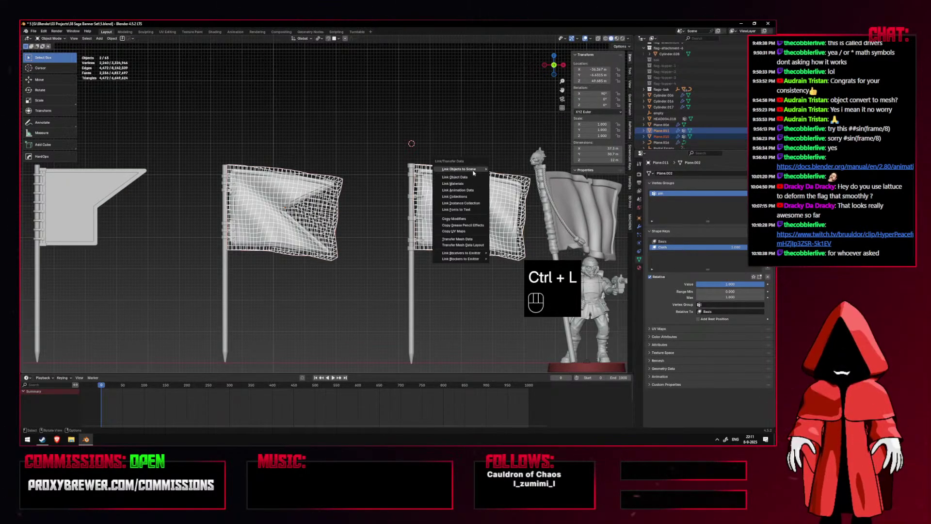
click(470, 177)
alt+click(376, 174)
Look over the whole row of banners from the front with overlays hidden.
key(shift+alt+z)
key(shift+alt+z)
key(shift+alt+z)
mouse_move(376, 173)
middle_down()
mouse_move(264, 206)
mouse_move(234, 174)
mouse_move(388, 187)
mouse_move(389, 174)
middle_up()
key(KP_1)
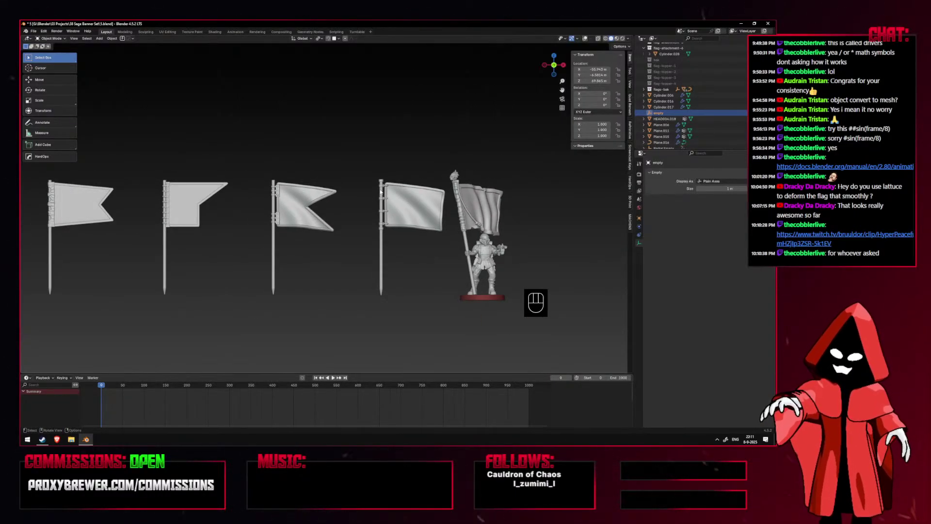
shift+middle_drag(210, 206, 335, 208)
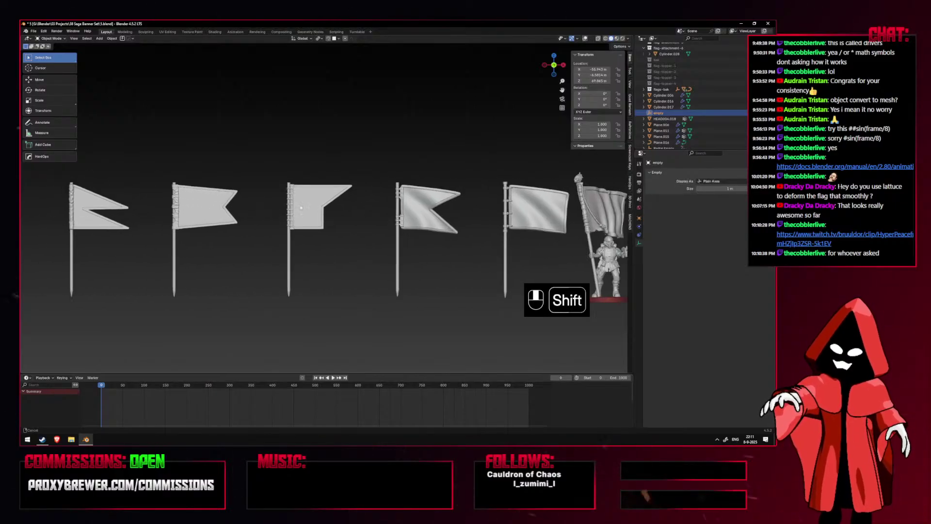
shift+middle_drag(513, 215, 393, 224)
Save the banner file with the swallowtail and rectangular flags in view.
scroll(392, 224, up, 4)
key(shift+alt+z)
key(shift+alt+z)
shift+middle_drag(483, 311, 411, 275)
click(412, 275)
key(ctrl+s)
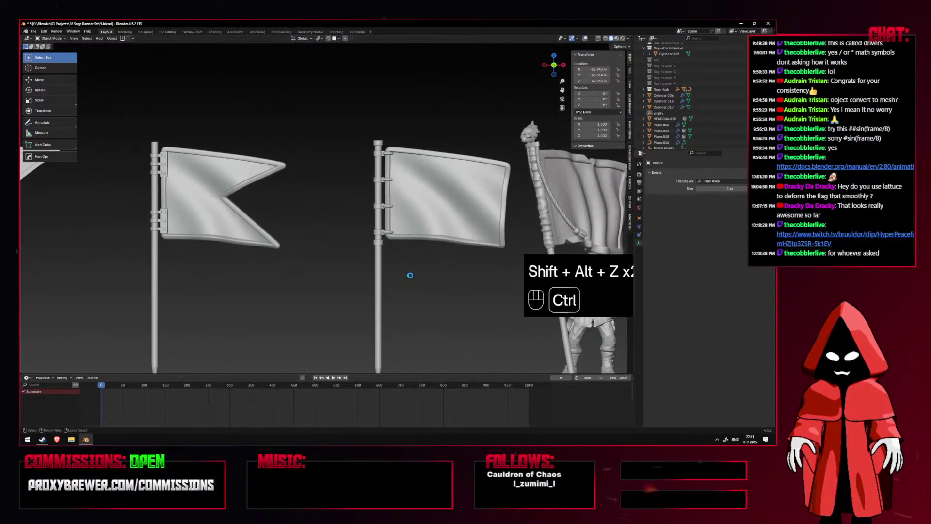
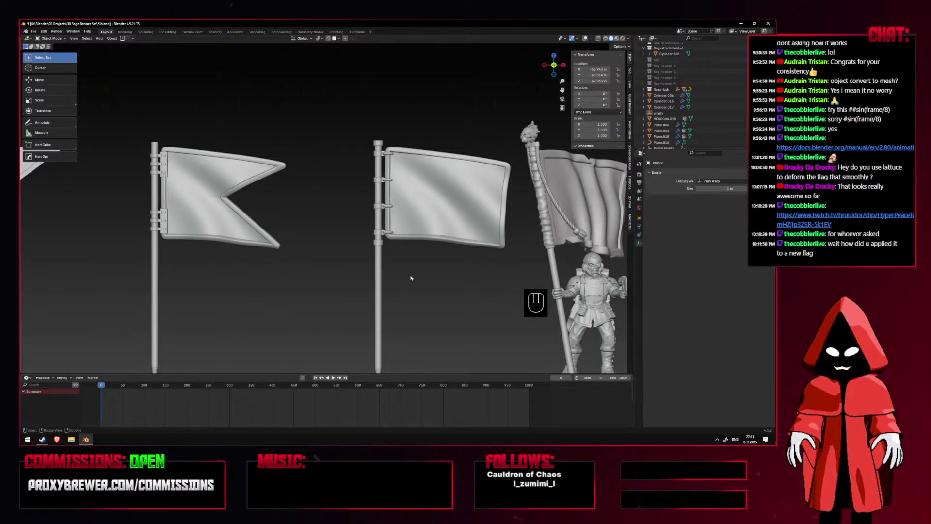
Examine the flags and their deform cages with overlays and wireframe shading toggled on and off.
click(585, 38)
shift+middle_drag(418, 116, 455, 114)
key(shift+alt+z)
key(shift+z)
key(shift+z)
key(shift+alt+z)
key(shift+alt+z)
middle_drag(377, 131, 232, 172)
key(KP_1)
Select the rectangular flag's cage and preview its deformation by varying the Cloth shape key value.
click(586, 38)
click(313, 193)
click(388, 193)
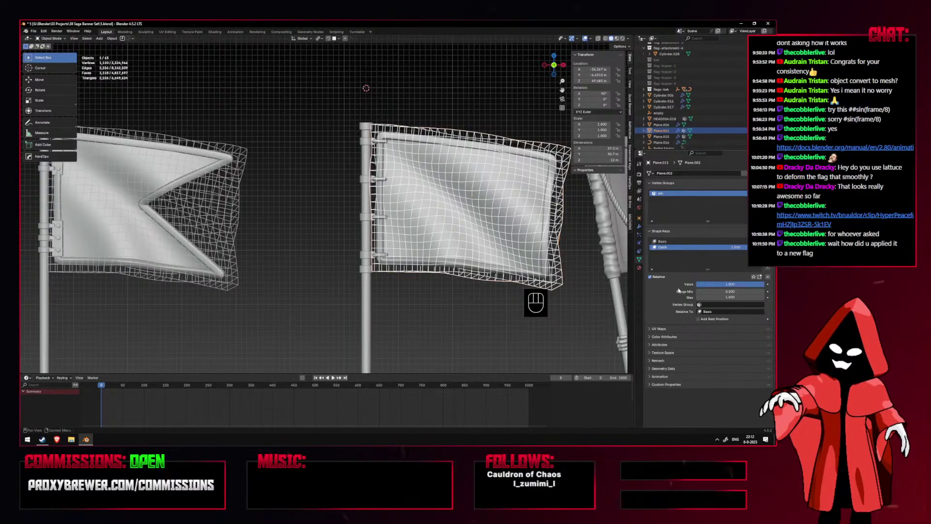
key(shift+alt+z)
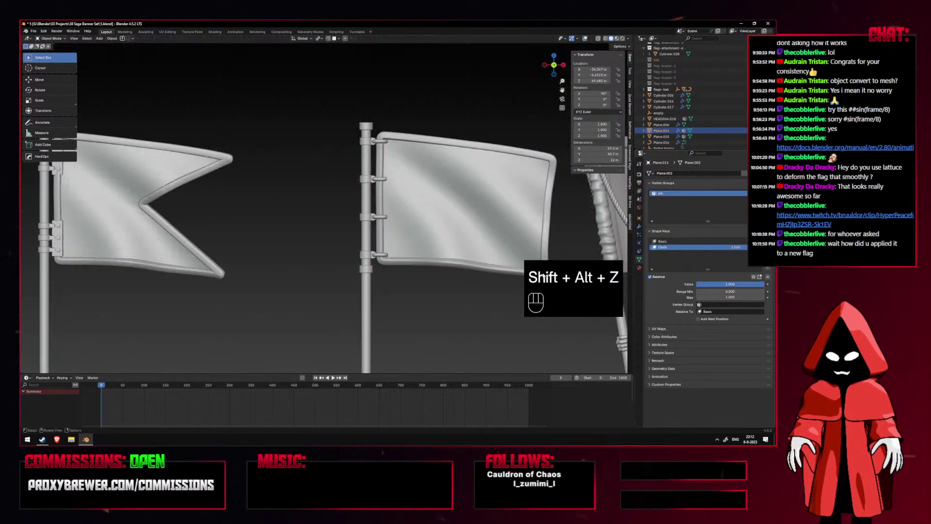
mouse_move(724, 287)
mouse_down()
mouse_move(713, 287)
mouse_move(730, 287)
mouse_up()
shift+middle_drag(268, 188, 367, 202)
Examine the modifier stacks of the swallowtail flag and the rectangular flag.
key(shift+alt+z)
click(313, 193)
click(313, 193)
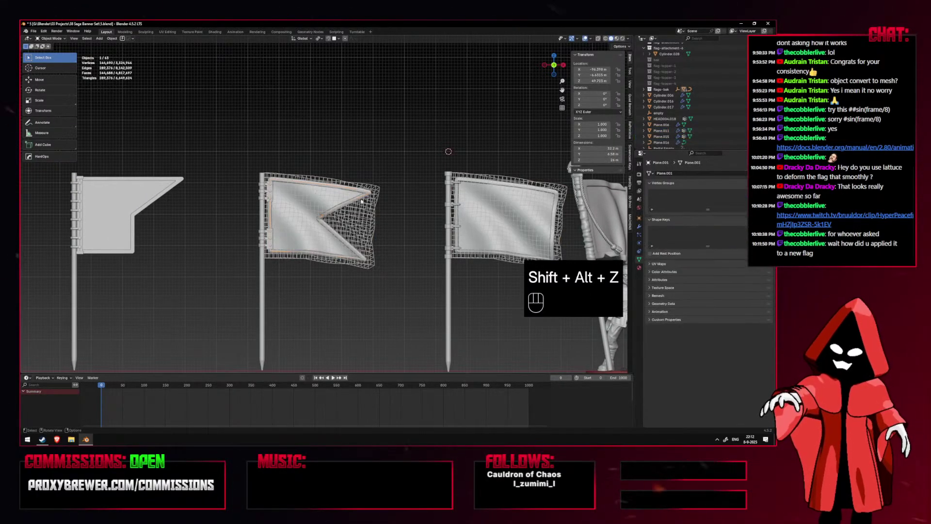
click(639, 226)
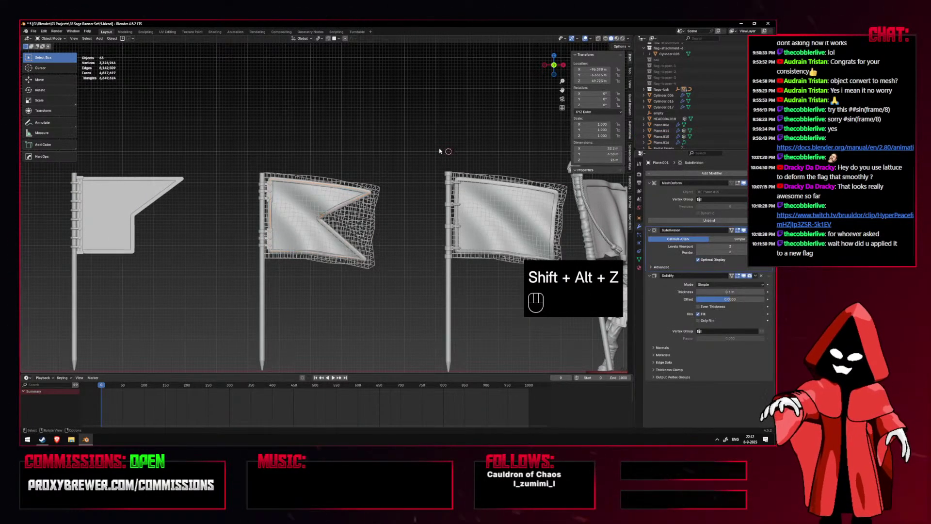
click(502, 208)
key(shift+alt+z)
middle_drag(369, 199, 276, 227)
key(KP_1)
scroll(324, 230, down, 3)
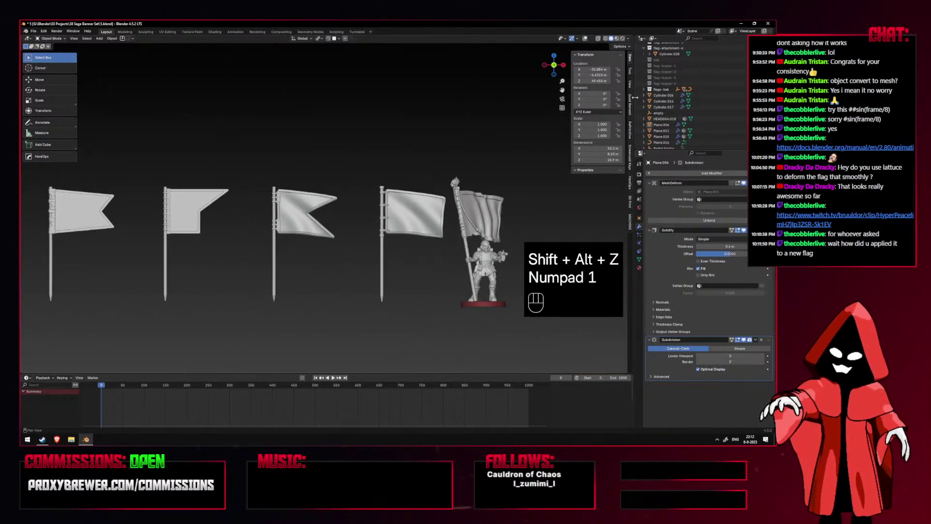
Preview the rectangular flag cage's deformation by lowering its Cloth shape key value to 0 and restoring it to 1.
click(585, 38)
scroll(447, 181, up, 1)
click(449, 184)
scroll(449, 184, up, 2)
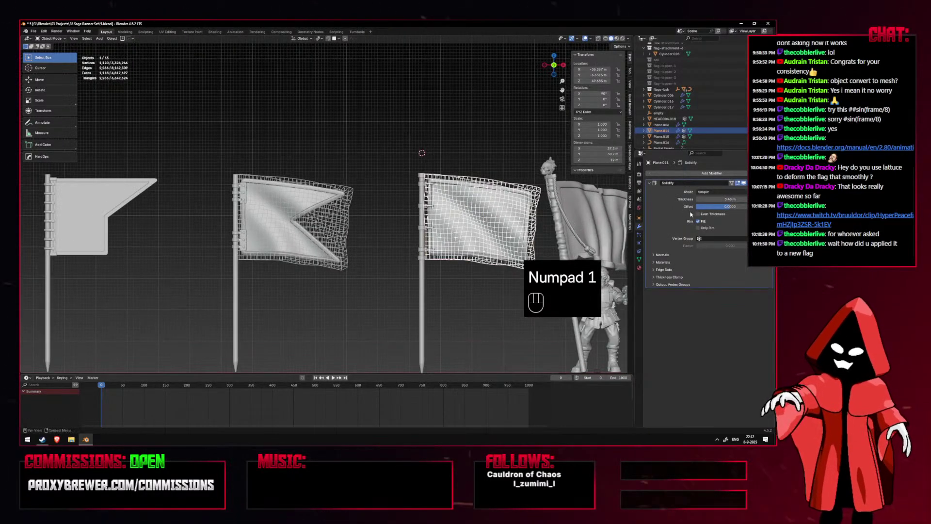
click(640, 259)
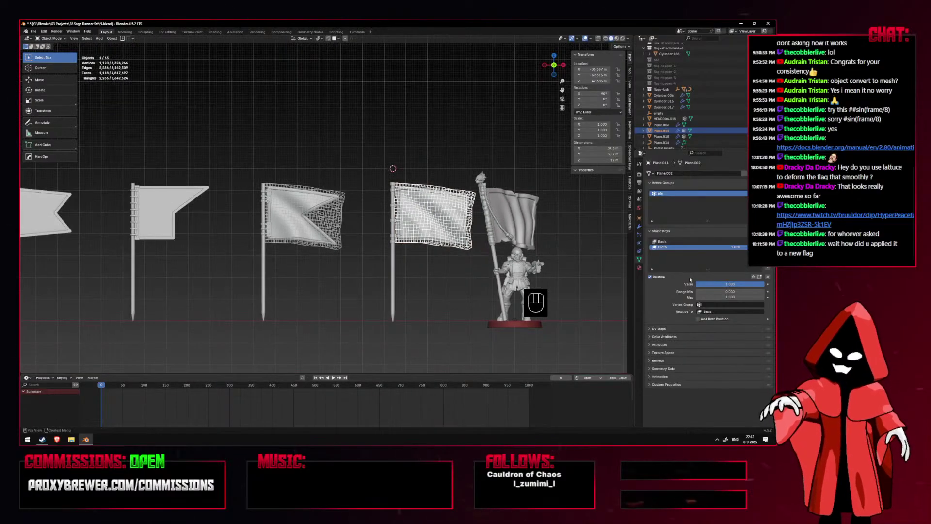
drag(764, 284, 697, 284)
key(shift+alt+z)
mouse_move(762, 285)
mouse_down()
mouse_move(698, 284)
mouse_move(763, 284)
mouse_up()
Inspect the deformed flags without overlays and save the banner file.
shift+middle_drag(347, 164, 331, 165)
scroll(372, 208, up, 3)
middle_drag(372, 208, 328, 230)
key(KP_1)
key(ctrl+s)
scroll(395, 225, down, 1)
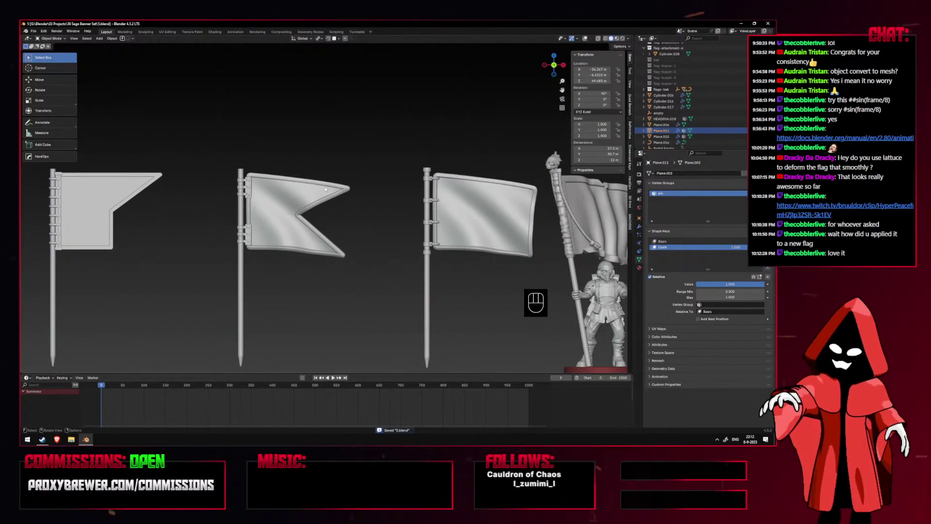
Select the swallowtail flag's deform cage and set its Cloth shape key value to 0.
key(KP_1)
key(KP_7)
key(KP_1)
key(shift+alt+z)
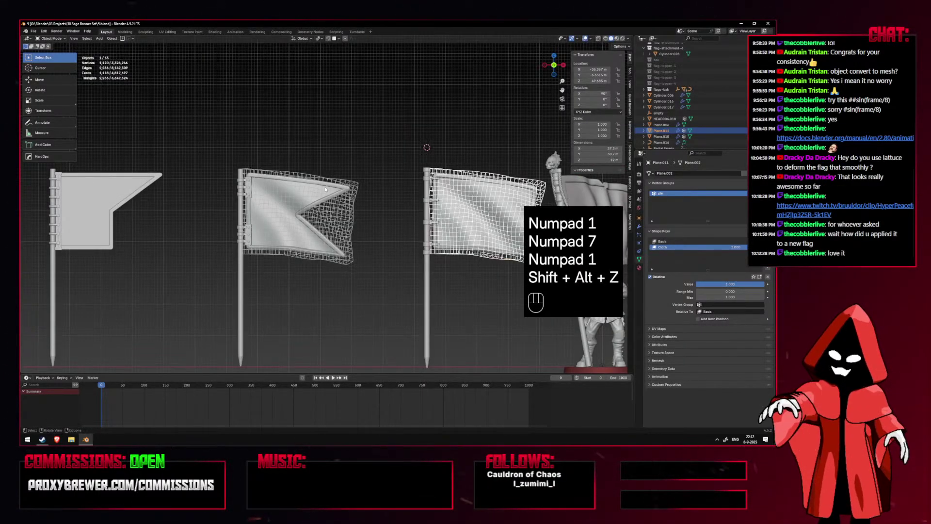
click(335, 209)
key(g)
right_click(334, 209)
key(g)
click(349, 154)
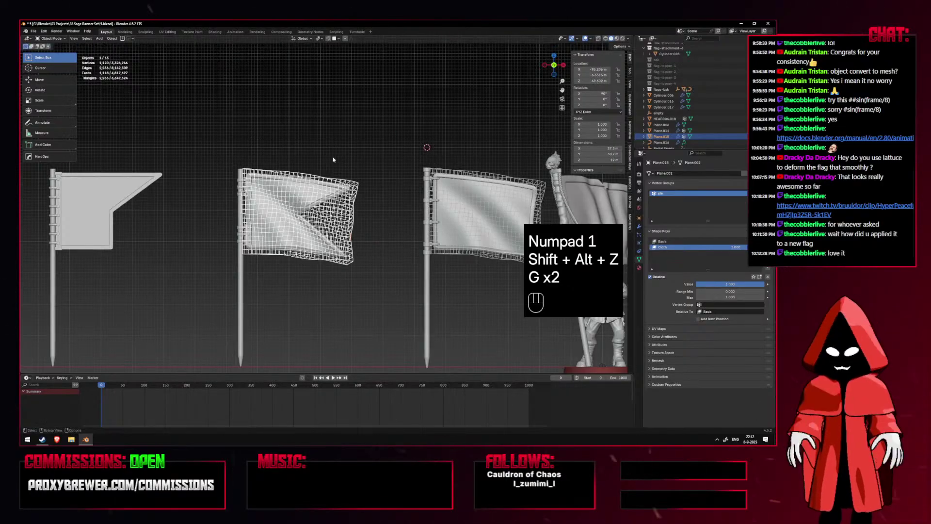
key(KP_1)
key(KP_3)
key(KP_1)
key(shift+alt+z)
key(shift+alt+z)
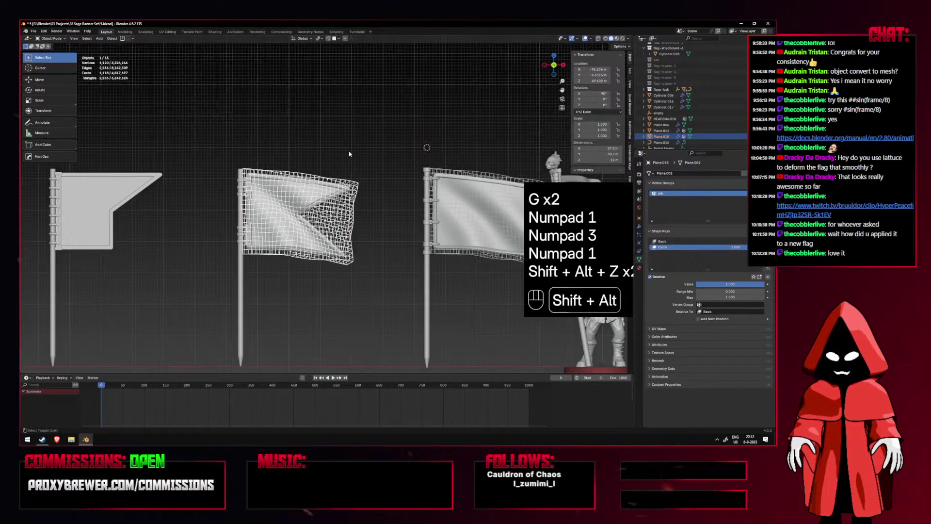
drag(758, 284, 696, 285)
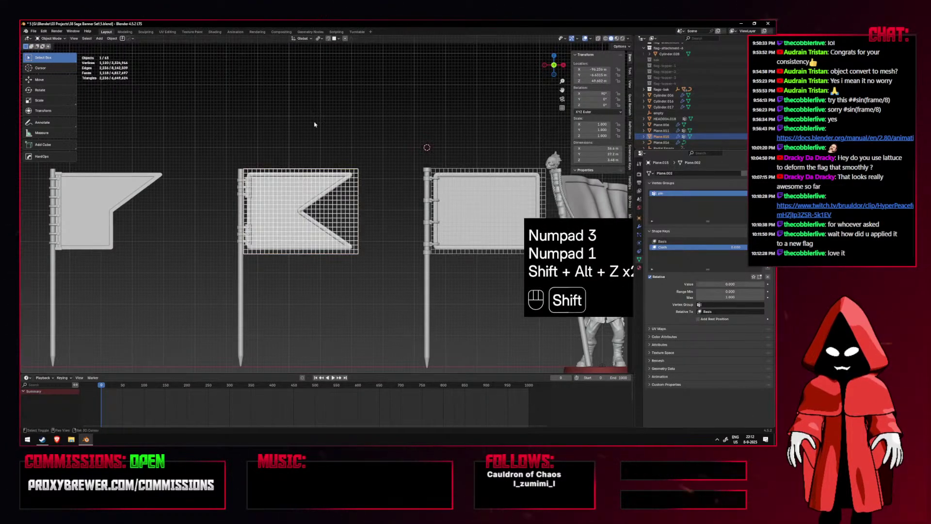
Create a linked duplicate of the flattened swallowtail cage and position it around the neighbouring angled flag.
shift+middle_drag(315, 125, 418, 147)
click(438, 220)
click(437, 220)
key(KP_3)
key(KP_1)
shift+middle_drag(430, 217, 577, 187)
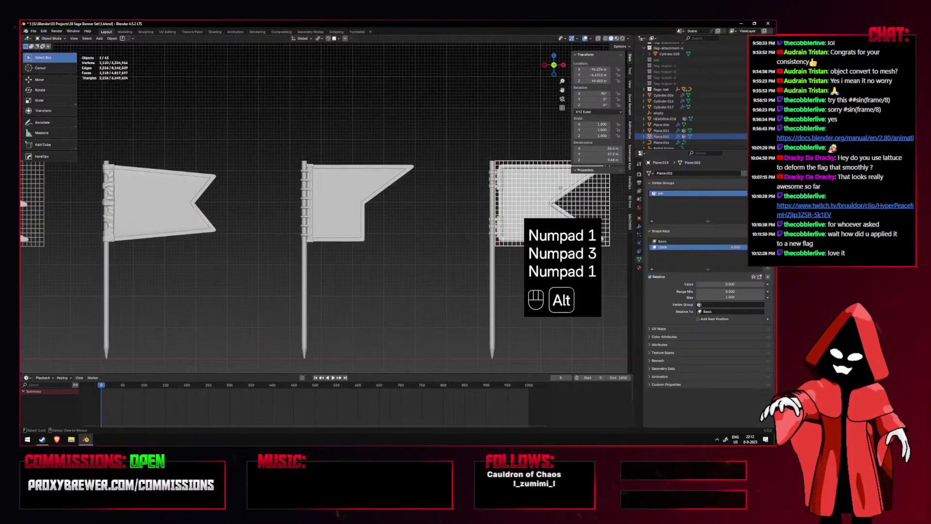
key(alt+d)
click(382, 187)
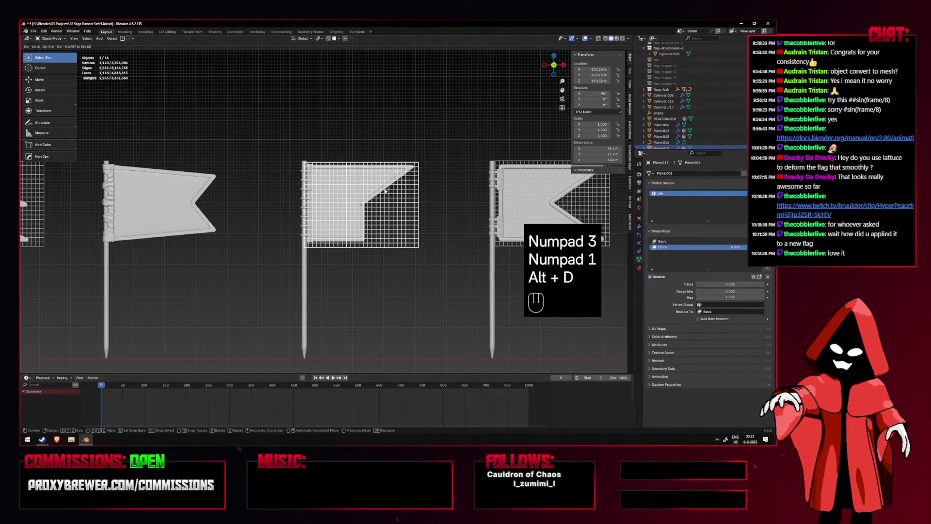
scroll(383, 187, up, 4)
key(g)
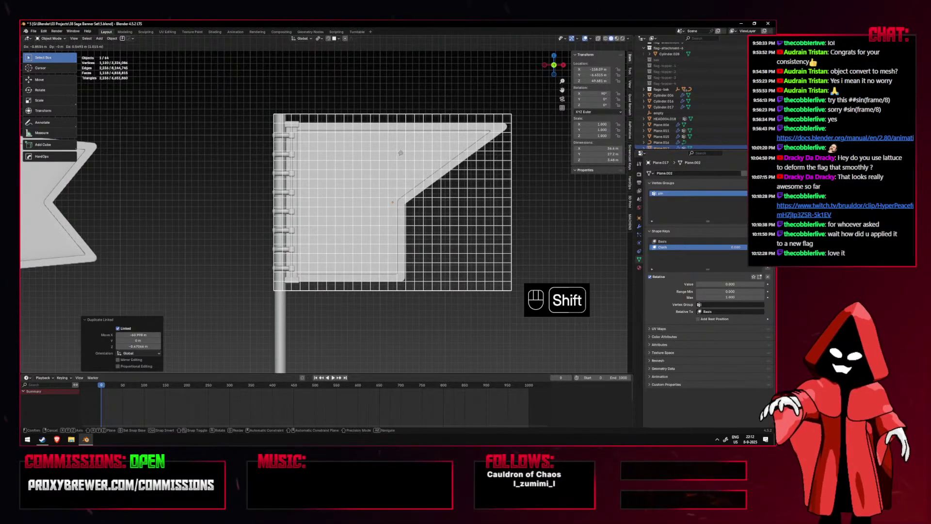
shift+click(406, 152)
Delete the old border object from the angled flag.
scroll(460, 159, up, 2)
shift+middle_drag(460, 159, 428, 178)
click(428, 179)
key(x)
click(429, 174)
Copy the modifiers from the swallowtail flag to the angled flag.
click(395, 167)
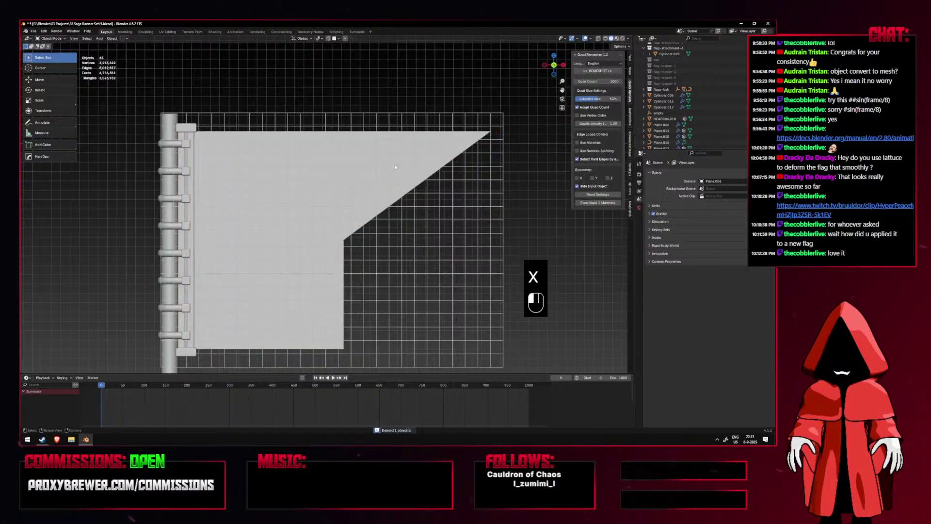
click(639, 226)
shift+middle_drag(401, 226, 194, 220)
scroll(194, 220, down, 3)
click(496, 203)
click(260, 176)
key(g)
right_click(333, 181)
shift+click(479, 192)
key(ctrl+l)
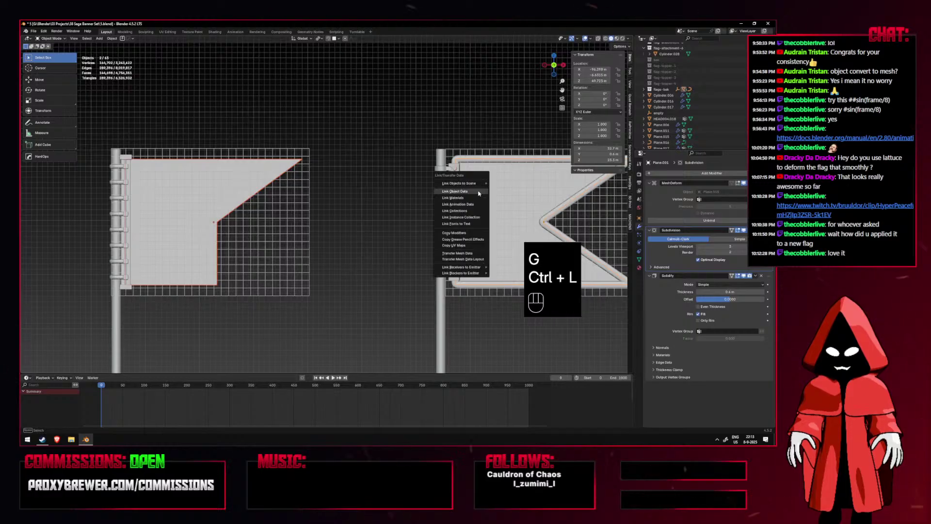
click(466, 235)
Edit the angled flag's mesh and add 16 evenly spaced horizontal loop cuts across its upper face.
shift+middle_drag(291, 217, 394, 233)
scroll(394, 233, up, 3)
key(Tab)
key(Tab)
key(Tab)
key(Tab)
key(Tab)
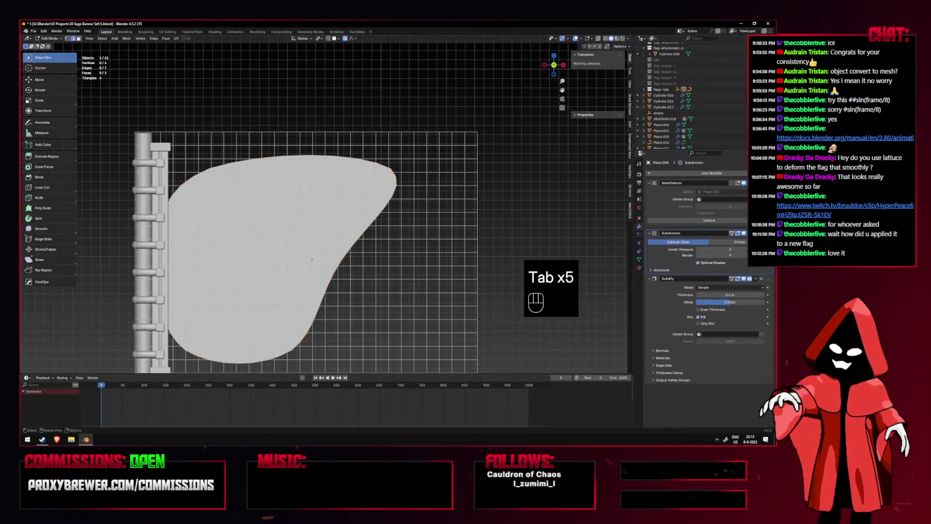
key(alt+z)
key(shift+alt+z)
key(shift+alt+z)
key(1)
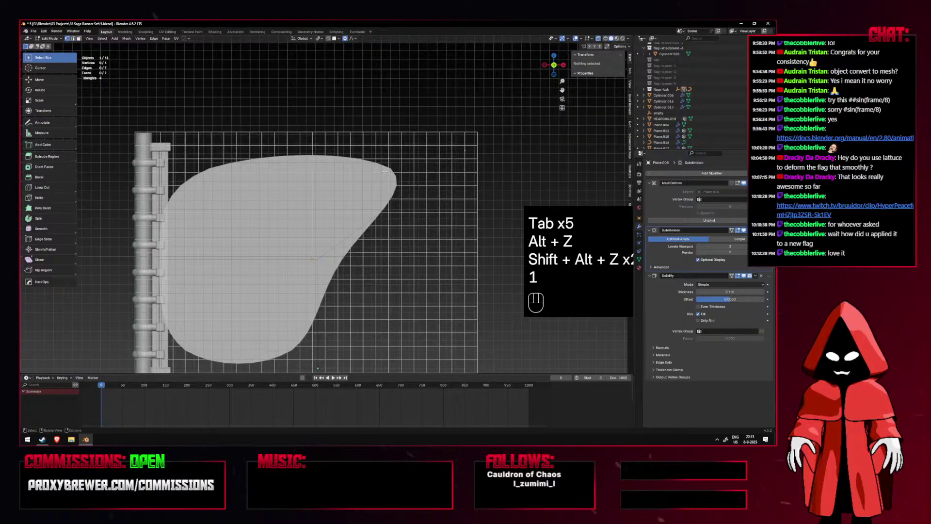
key(ctrl+r)
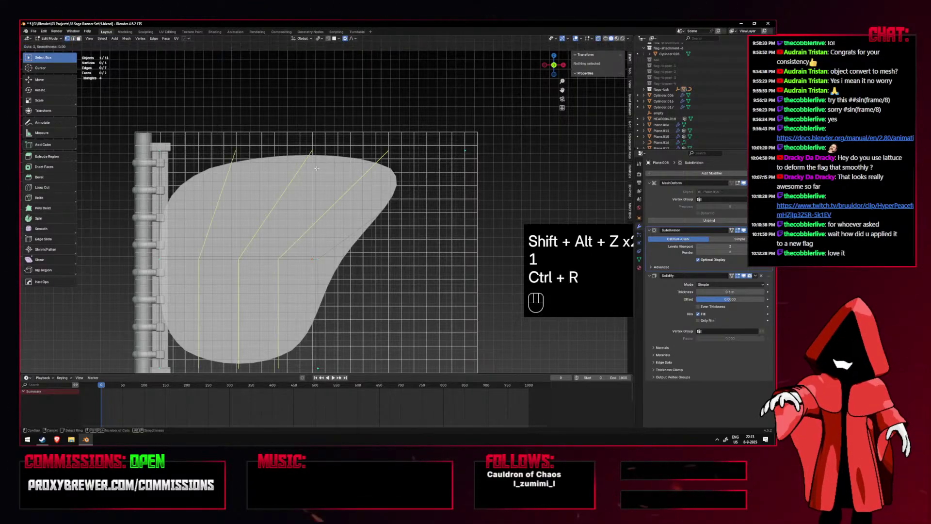
key(ctrl+r)
scroll(406, 193, up, 9)
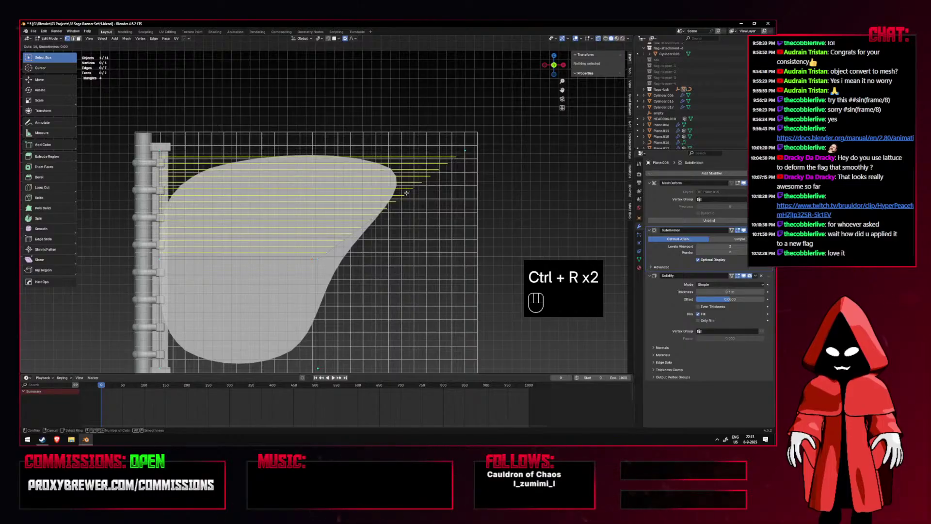
click(406, 193)
right_click(406, 193)
Add 16 evenly spaced horizontal loop cuts across the angled flag's lower face.
key(ctrl+r)
scroll(309, 286, down, 1)
scroll(309, 286, up, 3)
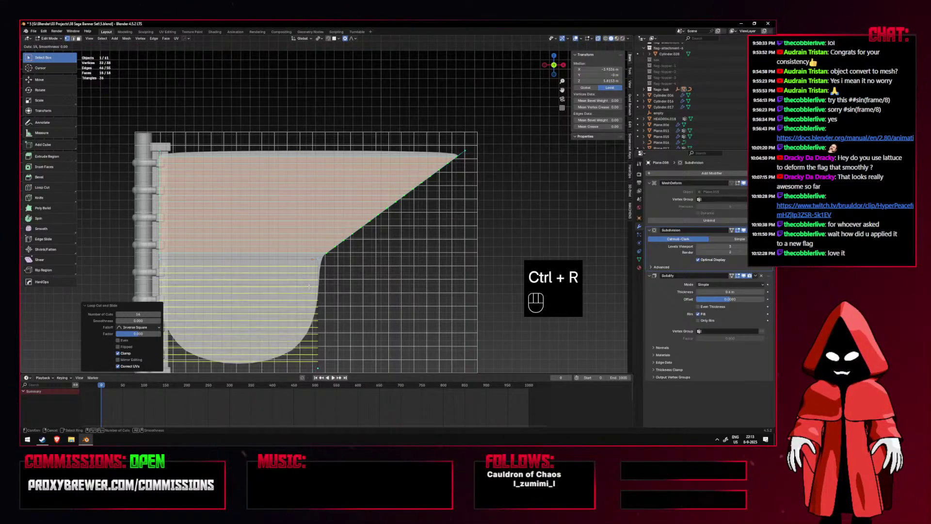
click(308, 286)
right_click(308, 286)
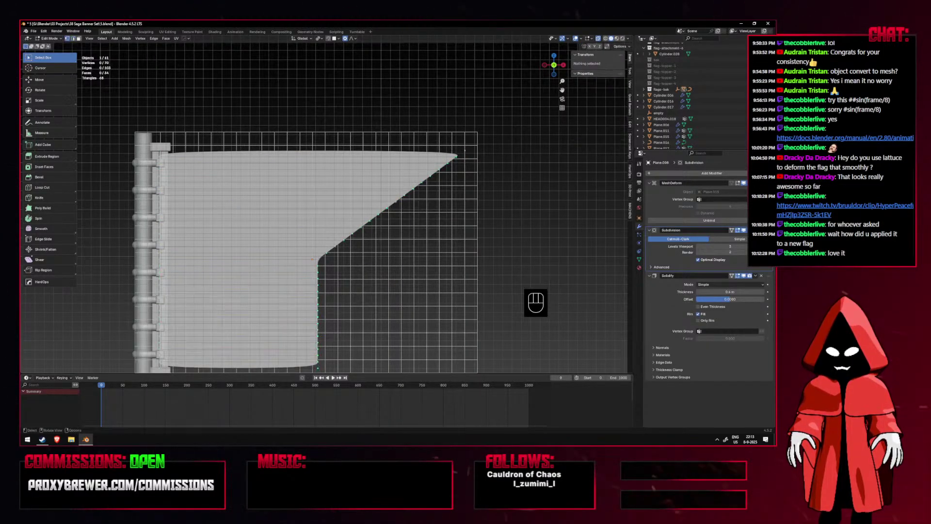
Add 32 evenly spaced vertical loop cuts through the angled flag and return to Object Mode.
key(ctrl+r)
scroll(257, 247, up, 14)
scroll(257, 247, up, 2)
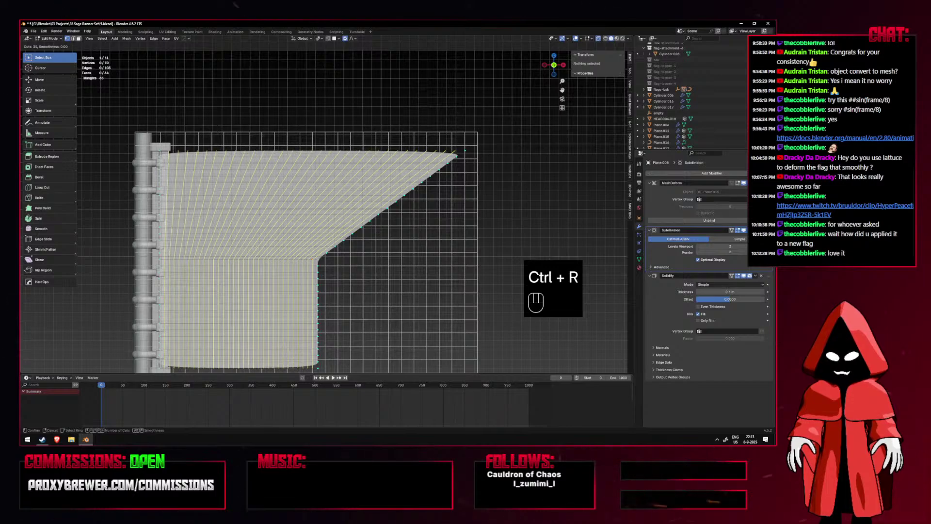
click(257, 247)
right_click(257, 247)
key(Tab)
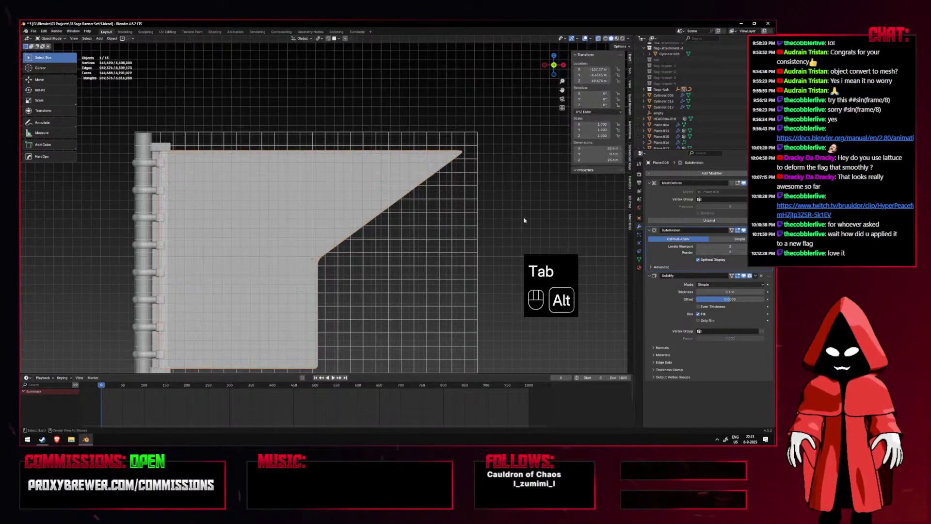
key(alt+z)
key(shift+alt+z)
key(shift+alt+z)
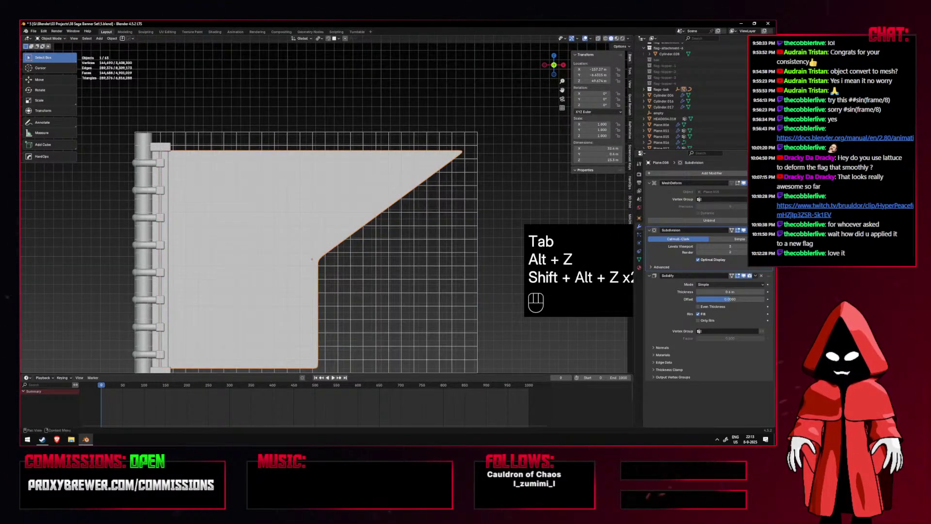
Unbind the angled flag's MeshDeform modifier, retarget it to its own cage Plane.017 with Cloth at 0, and bind it.
click(740, 221)
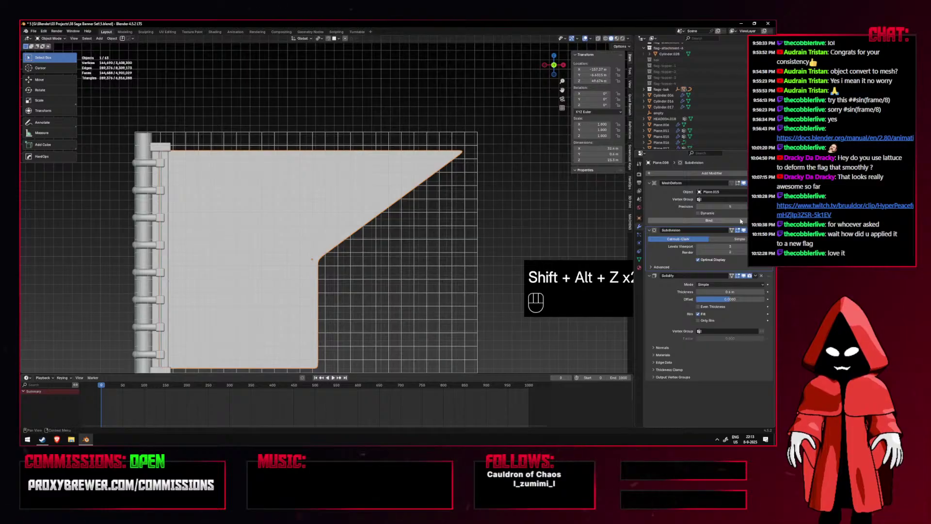
scroll(494, 215, down, 2)
shift+middle_drag(414, 225, 413, 204)
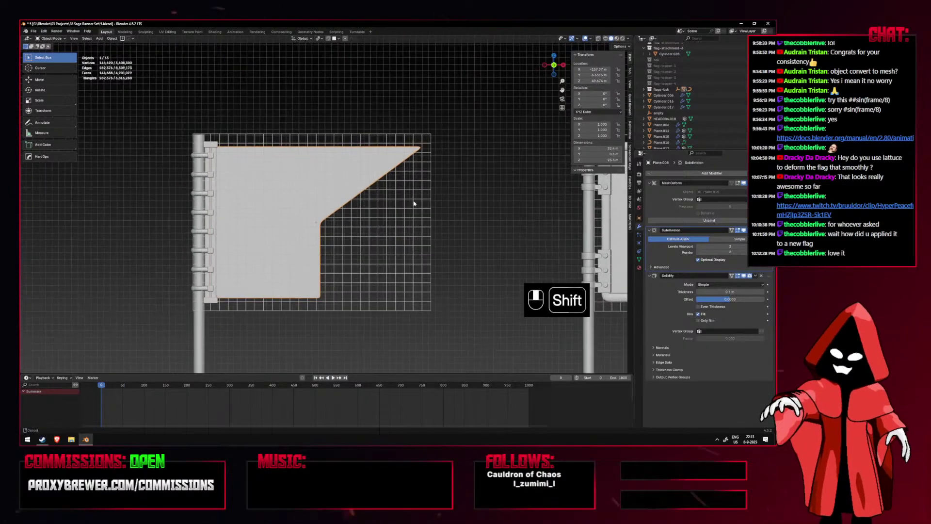
click(420, 212)
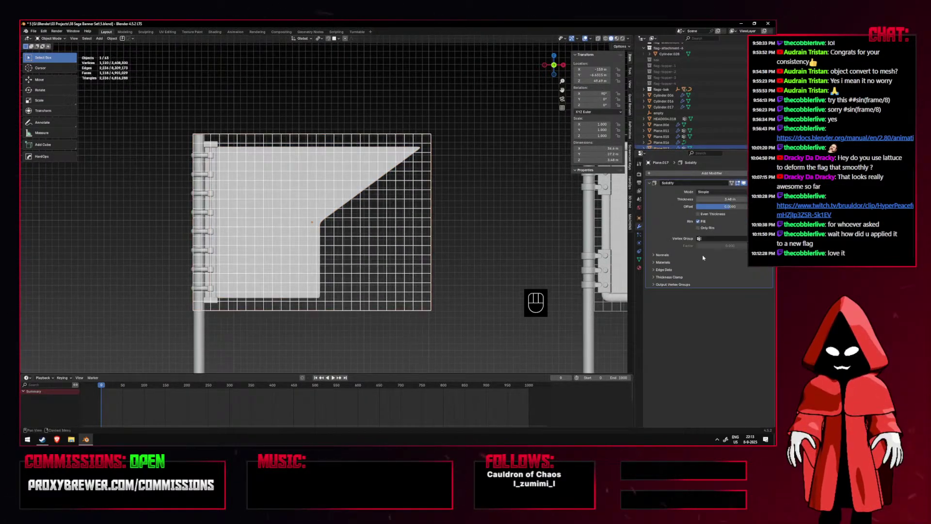
click(640, 261)
drag(725, 286, 697, 286)
click(343, 168)
click(639, 227)
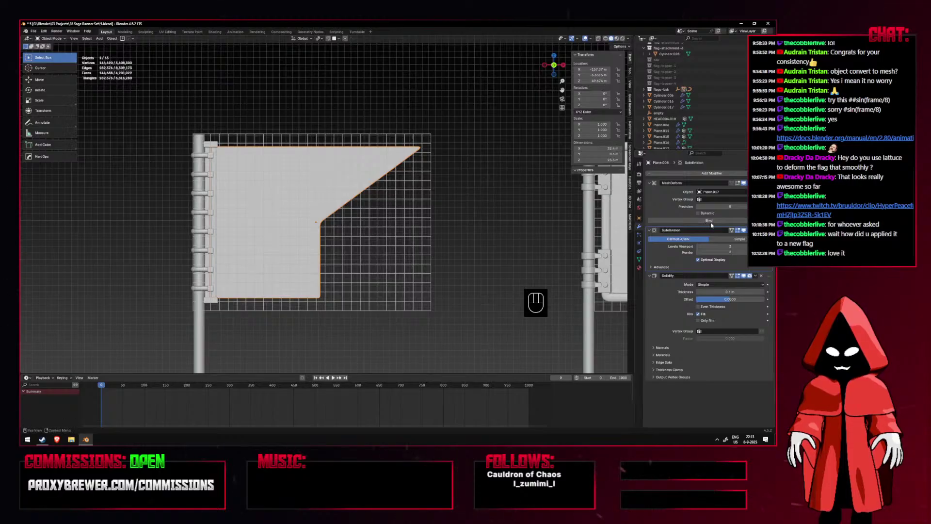
Set the Cloth shape key value of the angled flag's cage to 1.
click(403, 211)
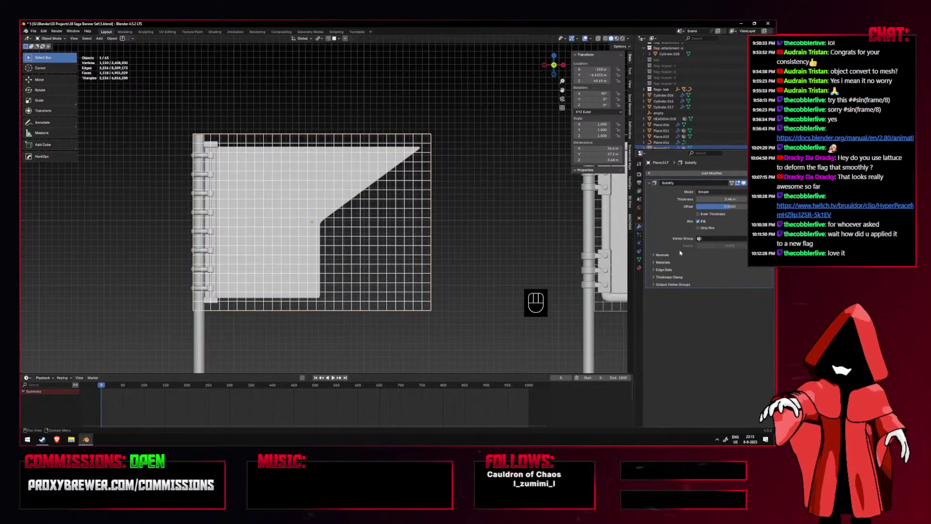
click(639, 259)
drag(717, 285, 760, 285)
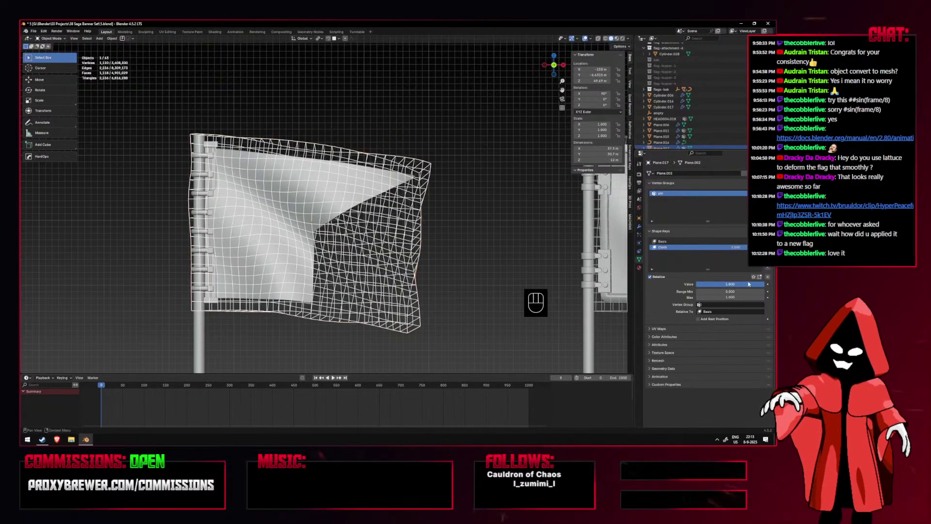
Examine the angled flag's cloth deformation from several angles with overlays toggled on and off.
key(shift+alt+z)
scroll(417, 239, down, 3)
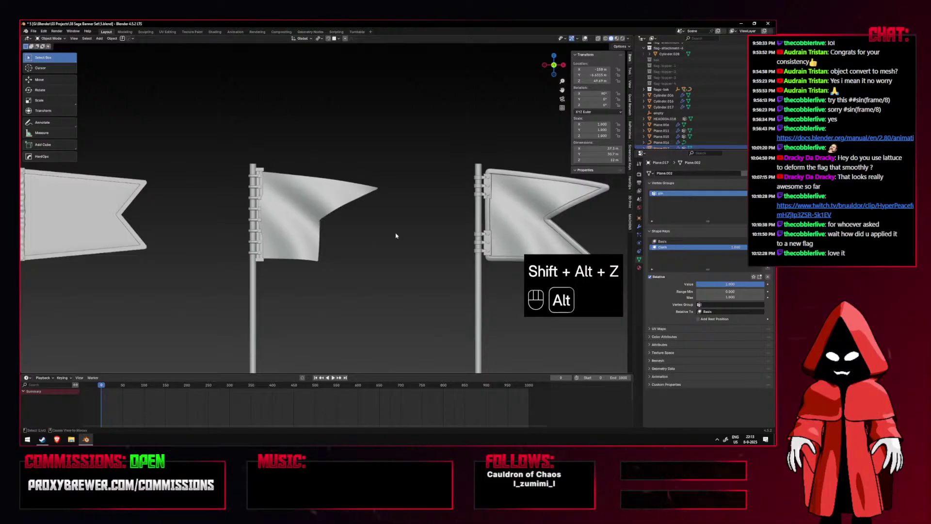
key(shift+alt+z)
key(shift+alt+z)
middle_drag(396, 236, 247, 239)
key(shift+alt+z)
key(shift+alt+z)
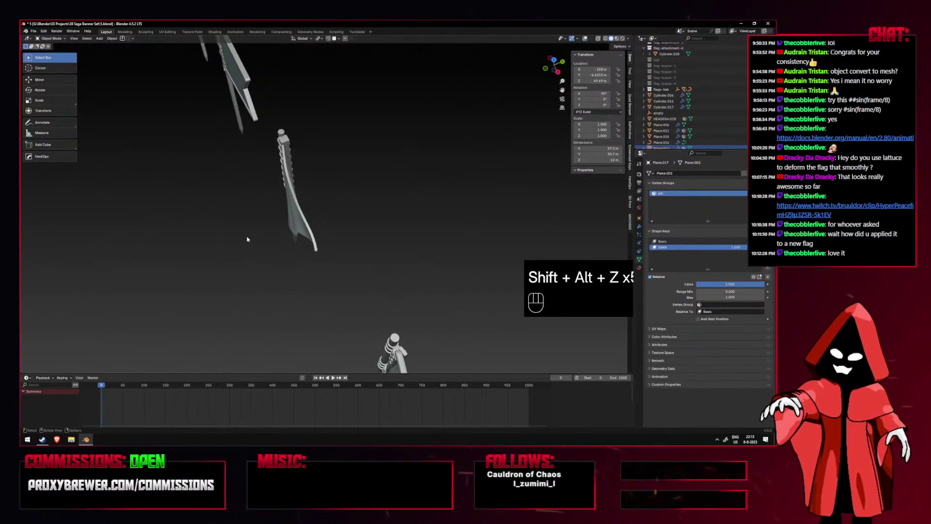
key(KP_7)
key(shift+alt+z)
key(KP_1)
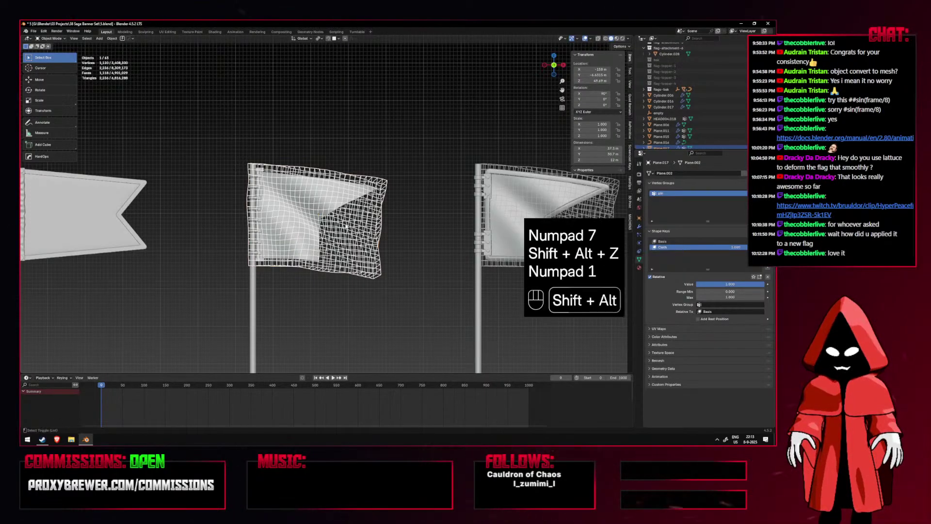
key(shift+alt+z)
key(shift+alt+z)
key(shift+alt+z)
middle_drag(359, 228, 301, 173)
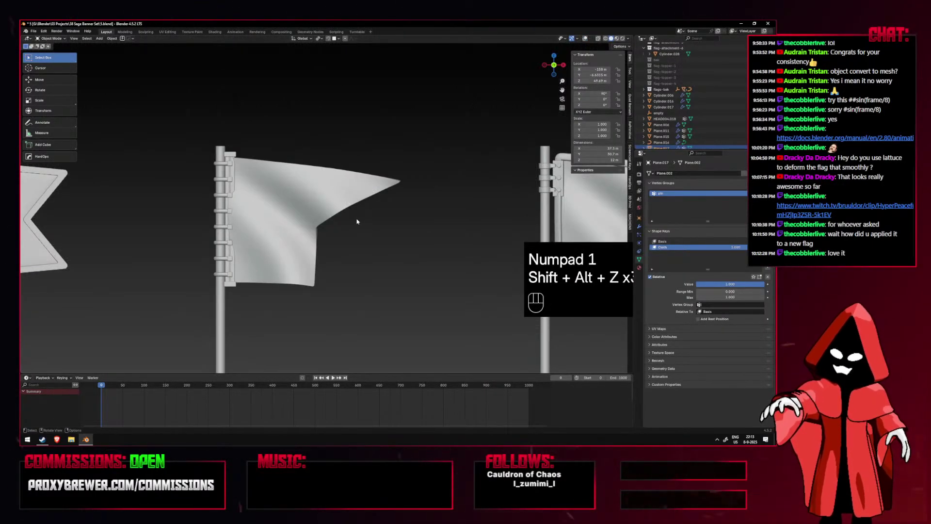
middle_drag(248, 191, 378, 228)
Select the angled flag together with its cage and shift both about 0.5 m along Y to line up with the pole.
key(KP_1)
key(KP_7)
key(shift+alt+z)
shift+click(334, 256)
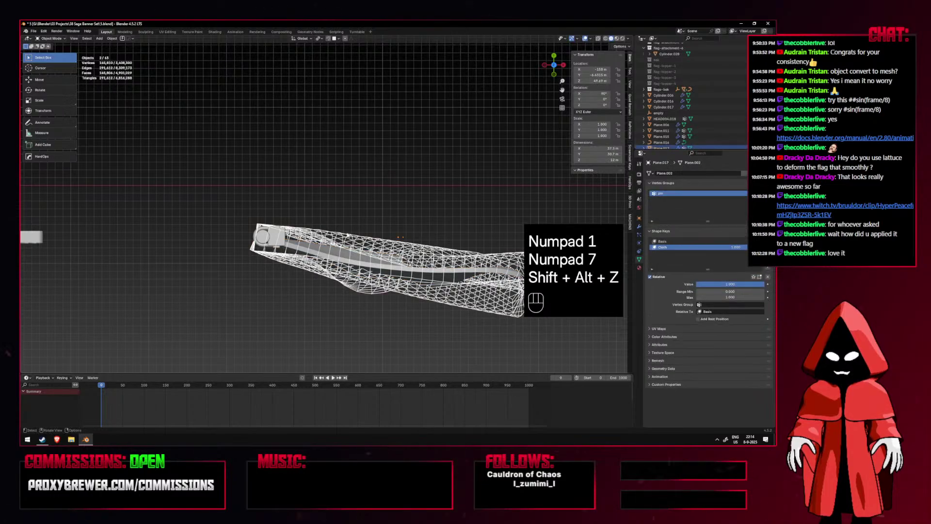
key(g)
key(g)
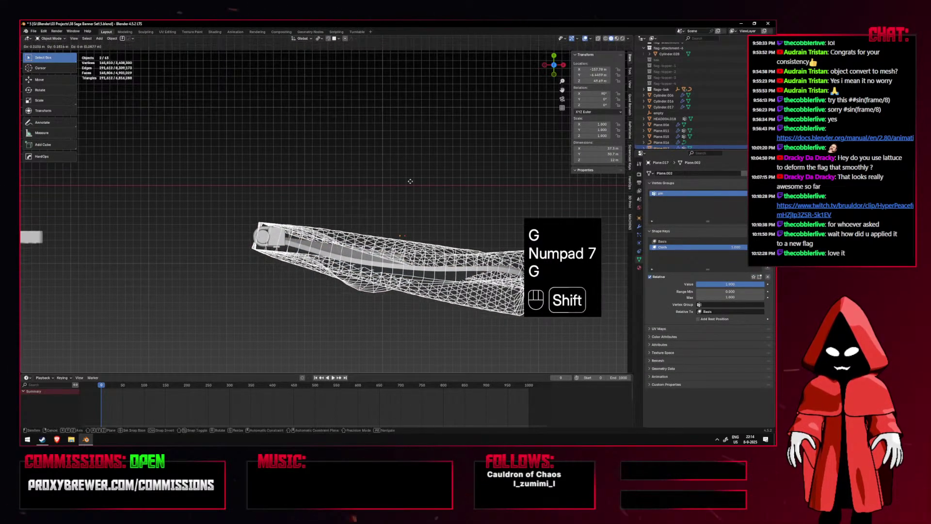
click(410, 175)
key(KP_1)
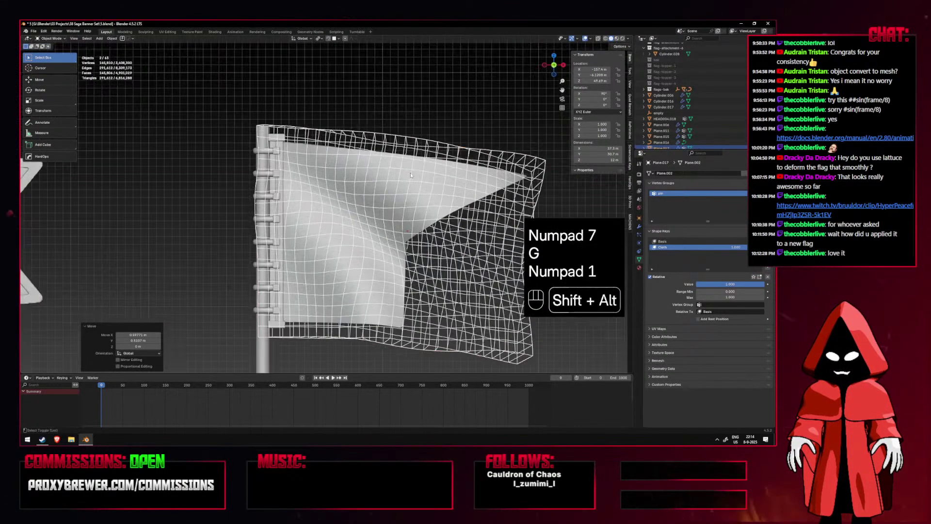
key(shift+alt+z)
scroll(332, 201, down, 4)
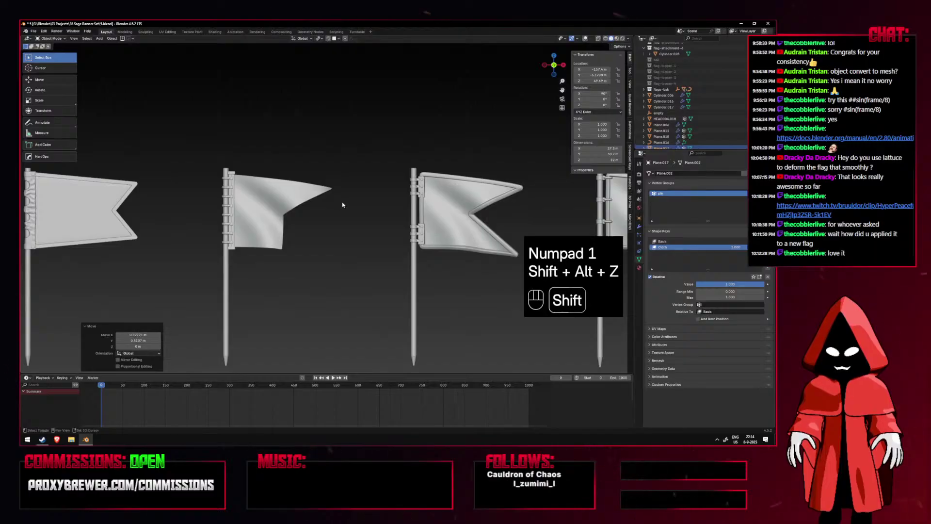
Select the swallowtail flag with its border and cage and nudge them about 0.17 m along X and slightly along Y toward alignment with the pole.
shift+middle_drag(341, 203, 253, 194)
click(585, 39)
key(KP_7)
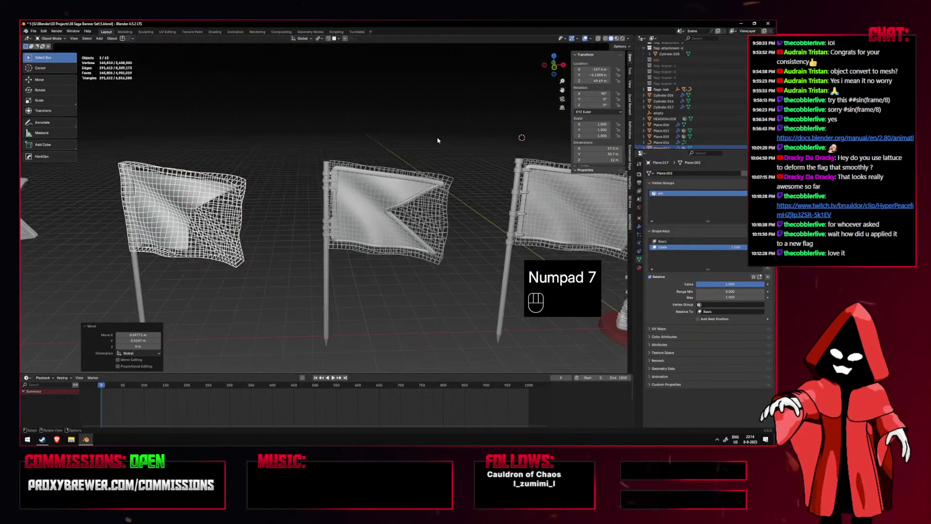
drag(437, 141, 419, 260)
key(g)
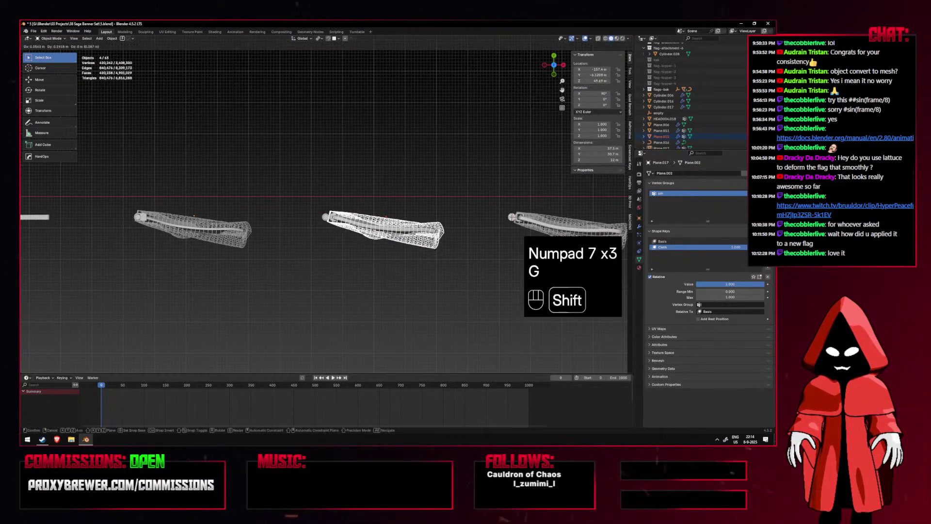
click(425, 254)
key(shift+alt+z)
key(KP_1)
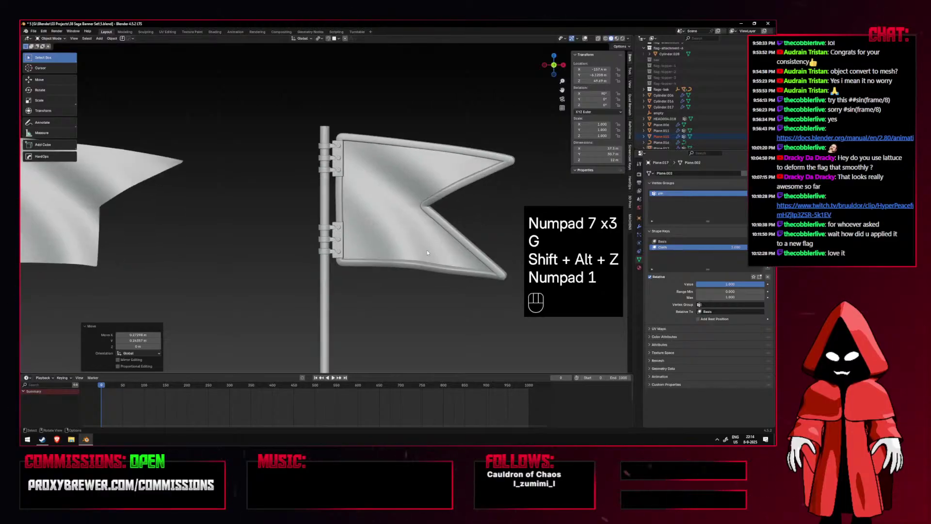
Shift the selected swallowtail flag, border and cage slightly along Z to line up with the pole attachments.
middle_drag(427, 250, 379, 218)
key(KP_1)
scroll(378, 218, down, 5)
key(g)
key(g)
key(z)
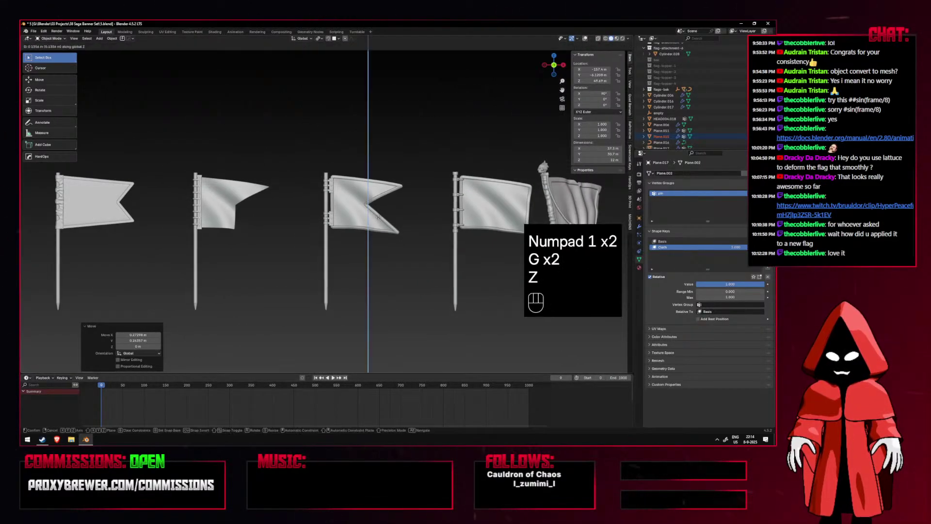
click(380, 218)
key(g)
key(z)
click(380, 218)
Set the Cloth shape key value of the angled flag's cage to 0.
shift+middle_drag(257, 208, 355, 218)
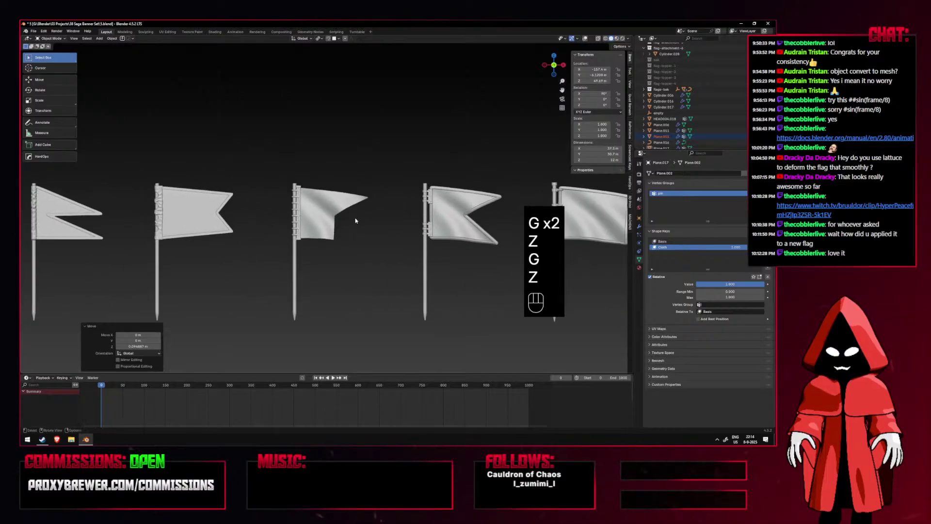
key(alt+shift+z)
click(359, 218)
scroll(359, 218, up, 3)
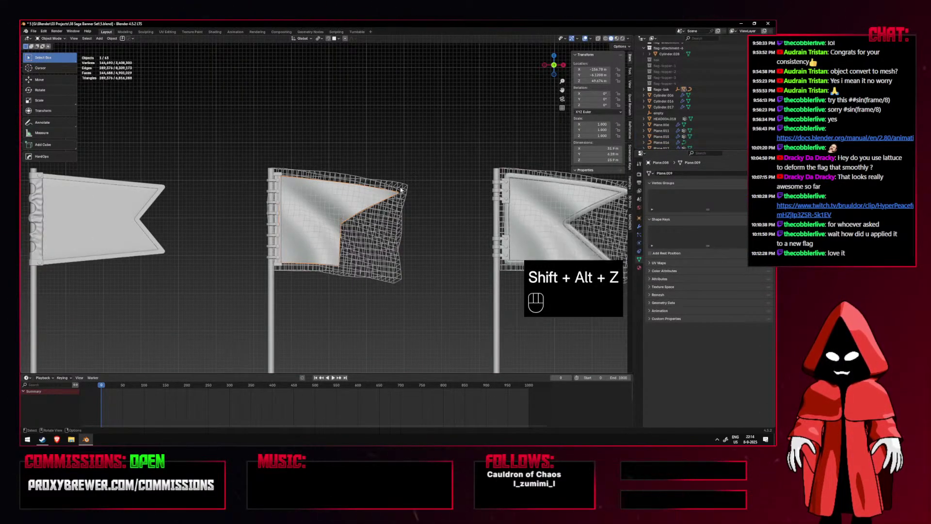
drag(764, 284, 696, 284)
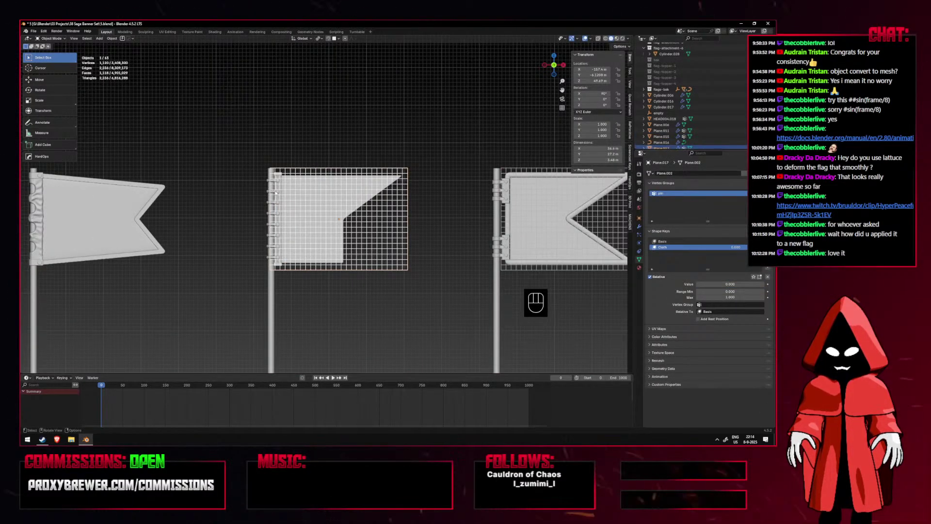
Select all the outer boundary edge loops of the angled flag's mesh in Edit Mode with X-ray on.
click(301, 193)
shift+middle_drag(409, 231, 378, 237)
scroll(374, 219, up, 3)
key(Tab)
scroll(339, 149, up, 2)
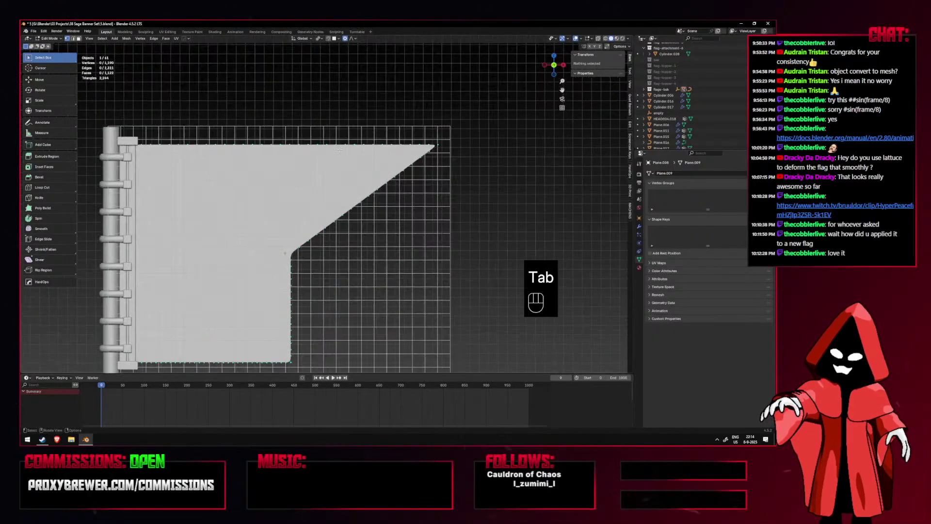
alt+click(347, 145)
key(shift+alt+z)
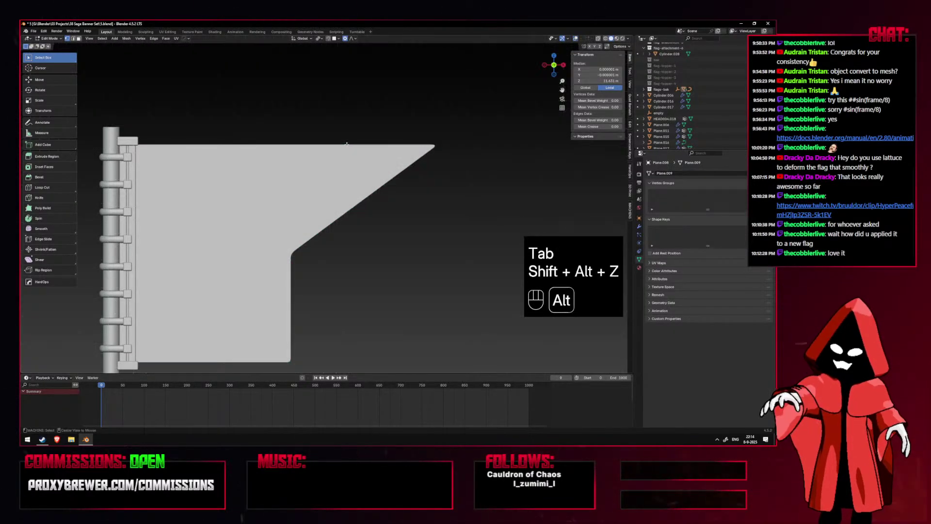
key(alt+z)
key(shift+alt+z)
alt+shift+click(338, 219)
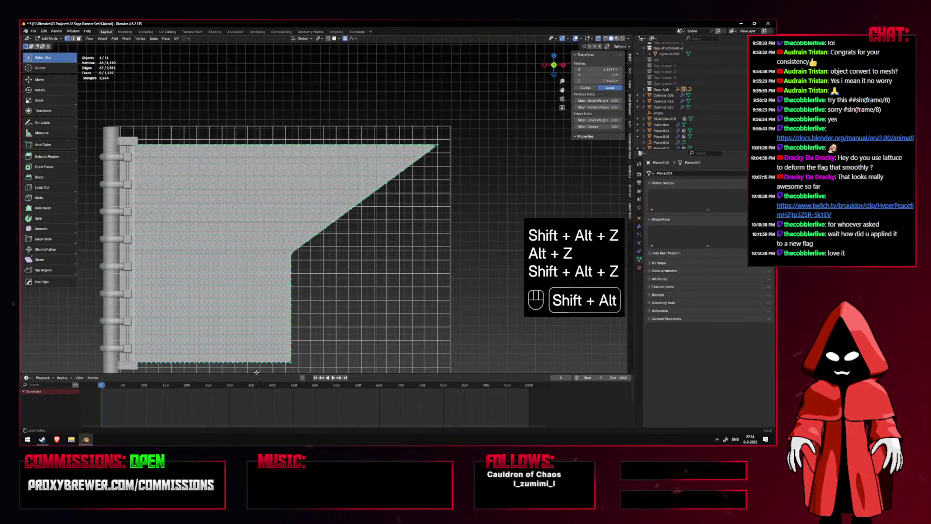
alt+shift+click(133, 173)
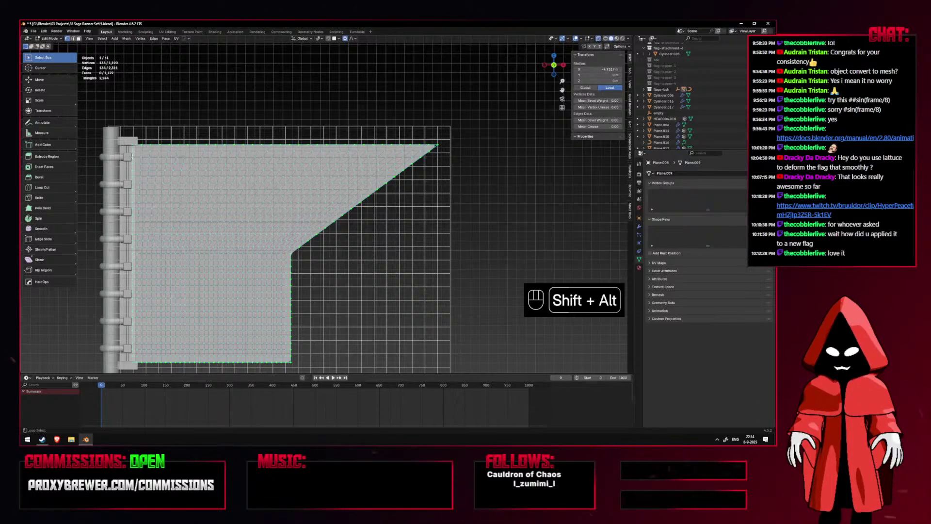
Duplicate the selected boundary edges in place, separate them into their own object, and return to Object Mode.
key(shift+d)
right_click(362, 241)
key(p)
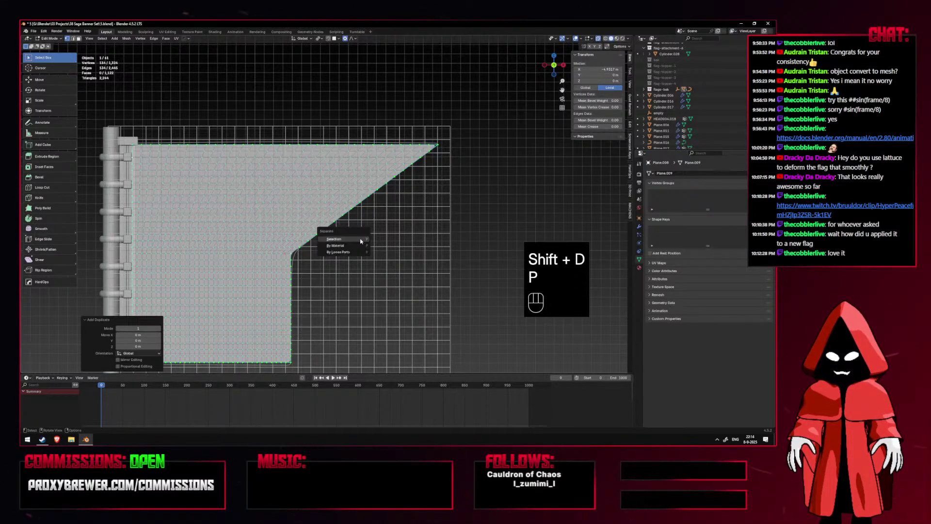
click(360, 239)
key(Tab)
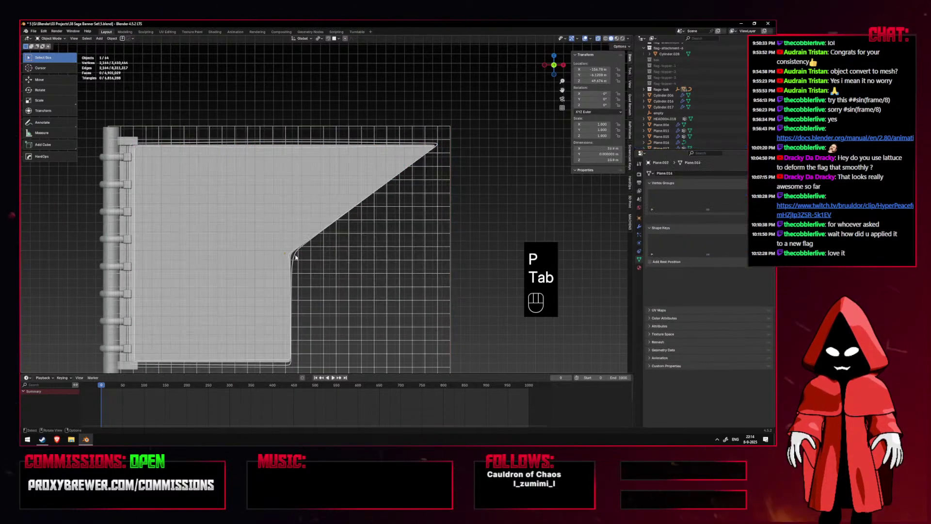
Remove the MeshDeform and Solidify modifiers from the separated outline, keeping its Subdivision modifier.
click(639, 227)
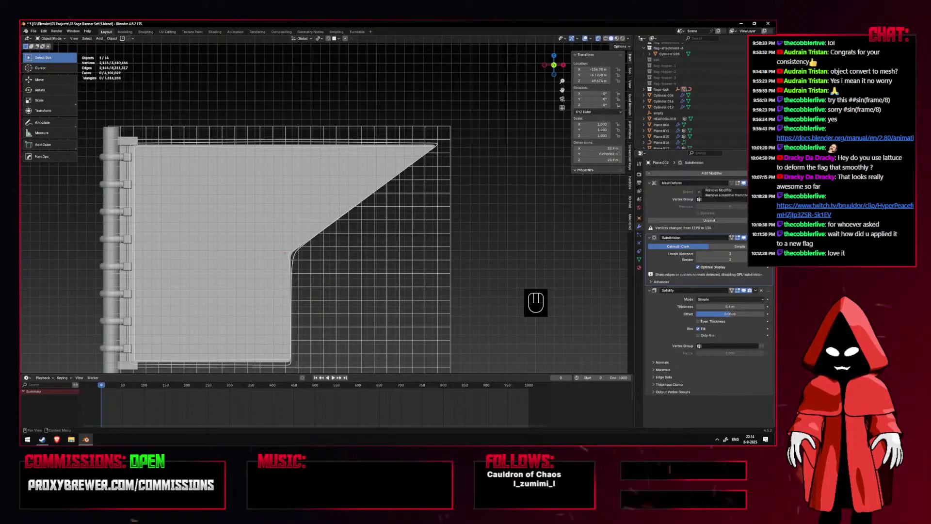
click(761, 183)
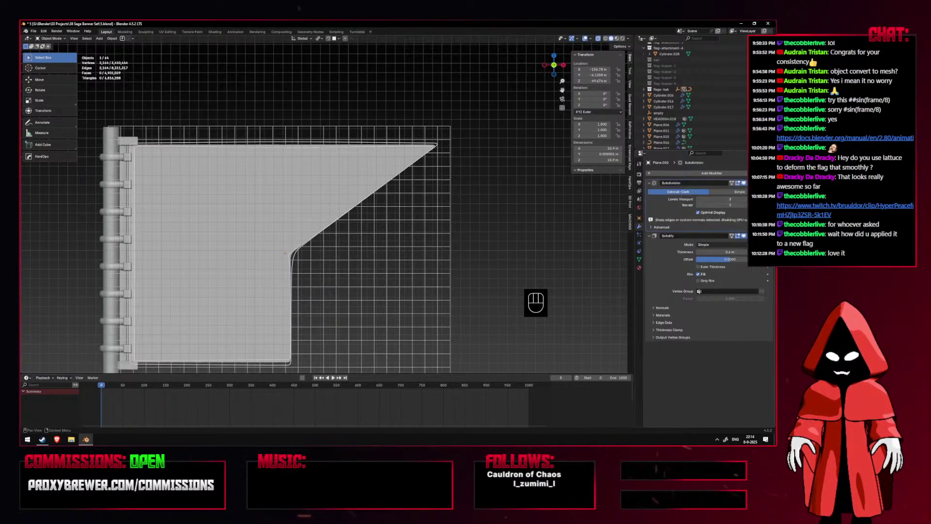
click(761, 236)
key(ctrl+a)
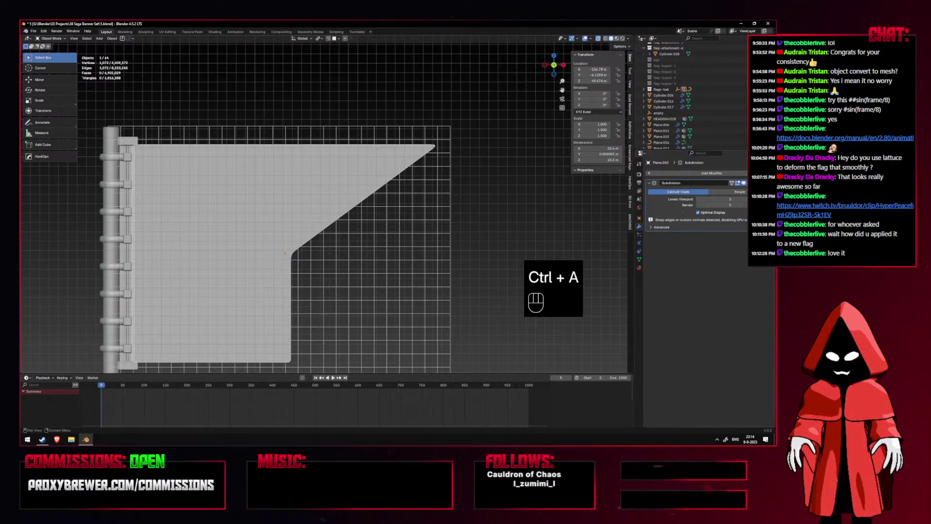
Apply the outline's Subdivision through Visual Geometry to Mesh and convert the resulting mesh to a curve.
click(761, 183)
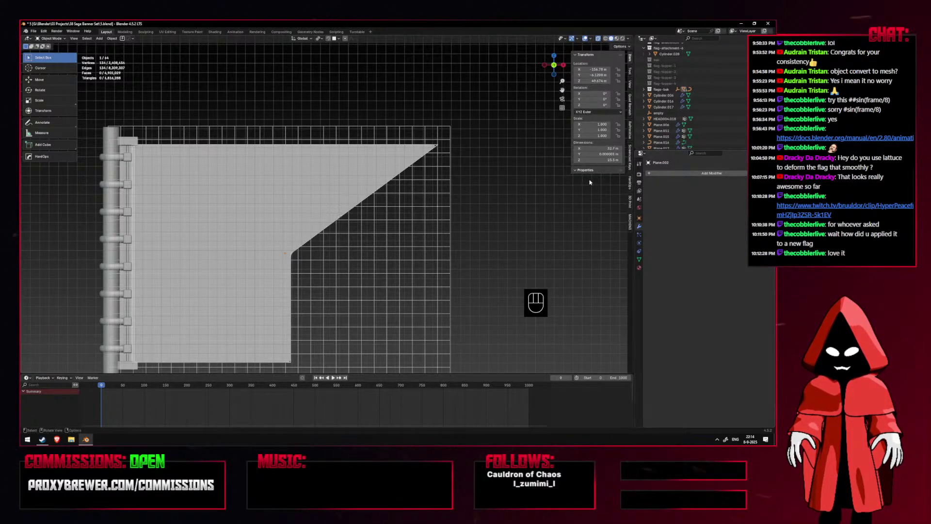
key(ctrl+z)
key(ctrl+a)
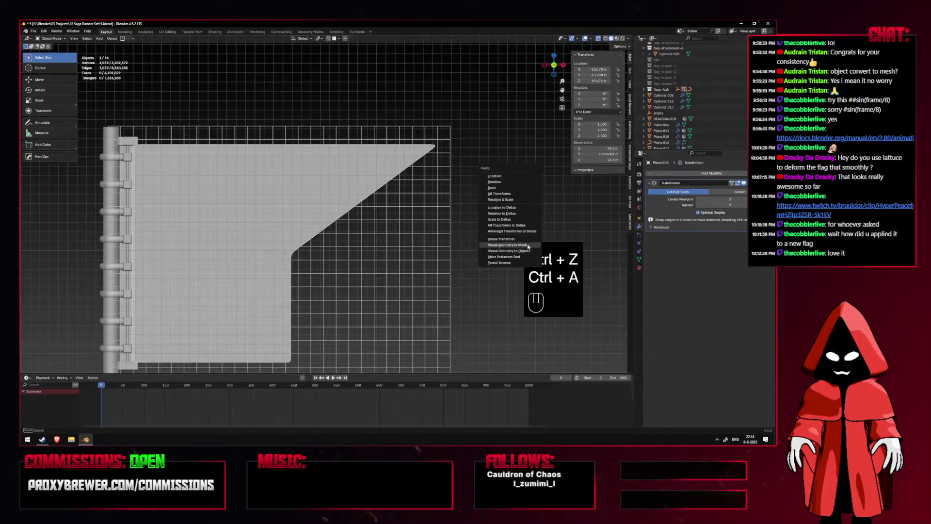
click(528, 247)
click(112, 38)
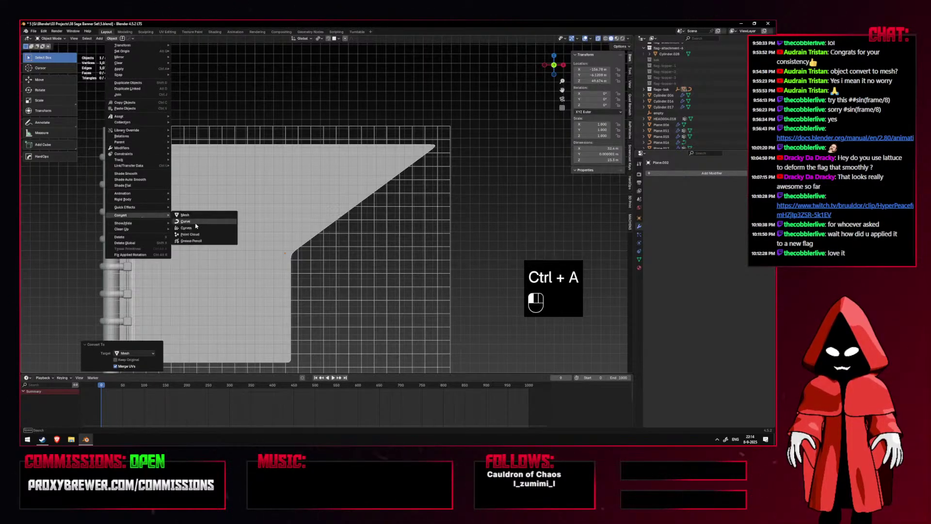
click(189, 222)
Give the outline curve a bevel depth of 0.8 m with a Profile bevel using the Support Loops preset.
click(639, 250)
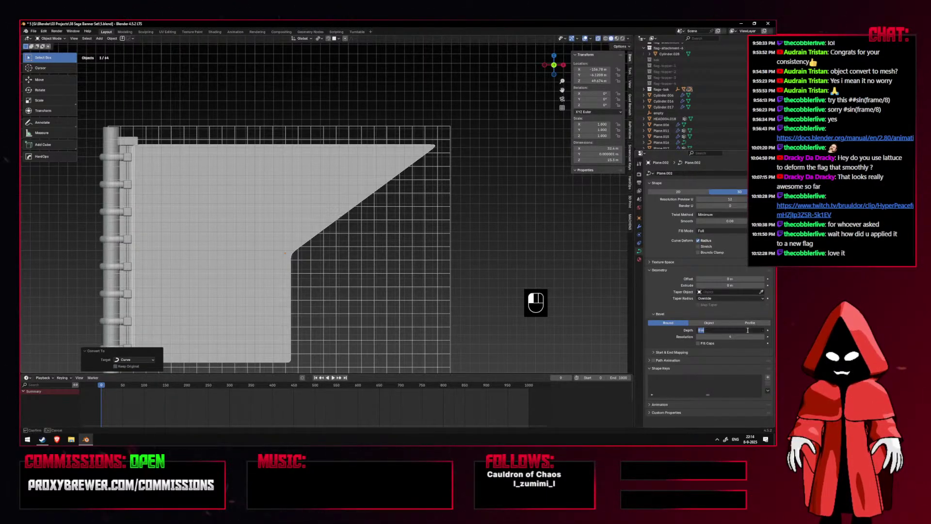
text(0.8)
key(Return)
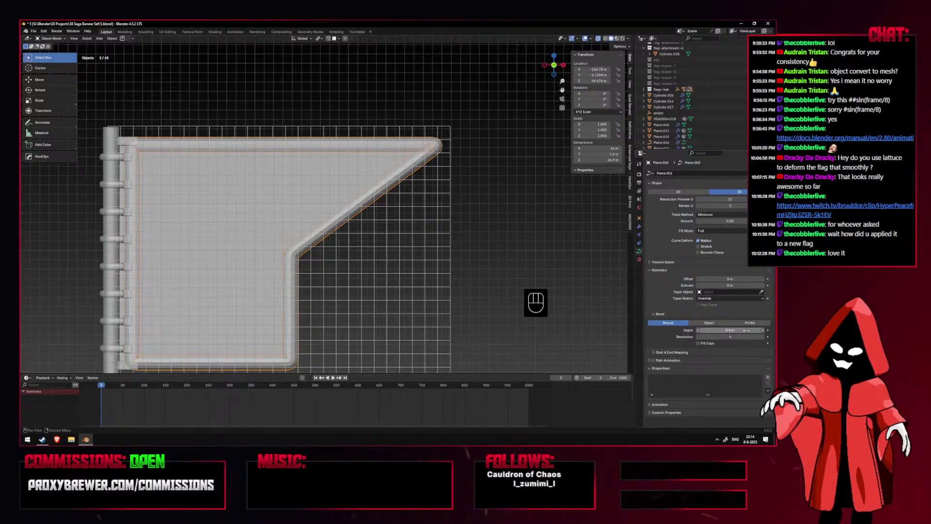
click(740, 323)
click(728, 349)
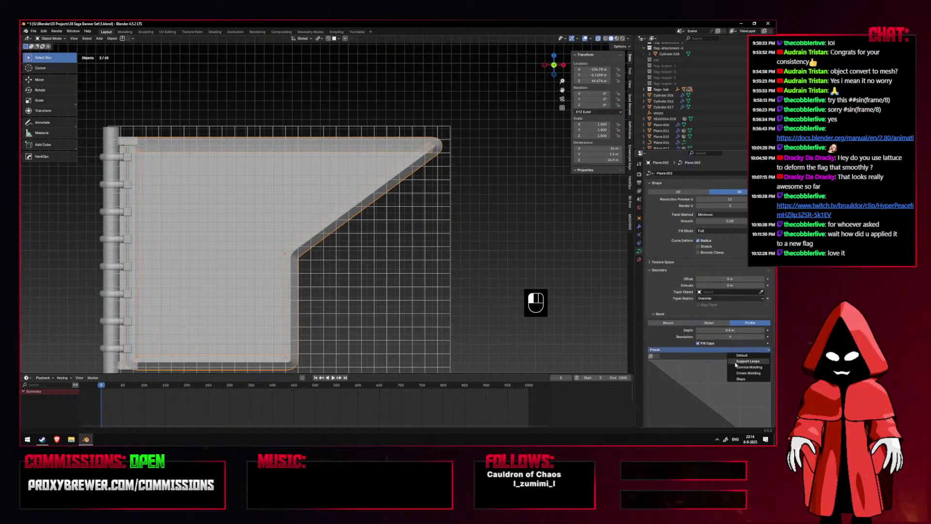
click(736, 362)
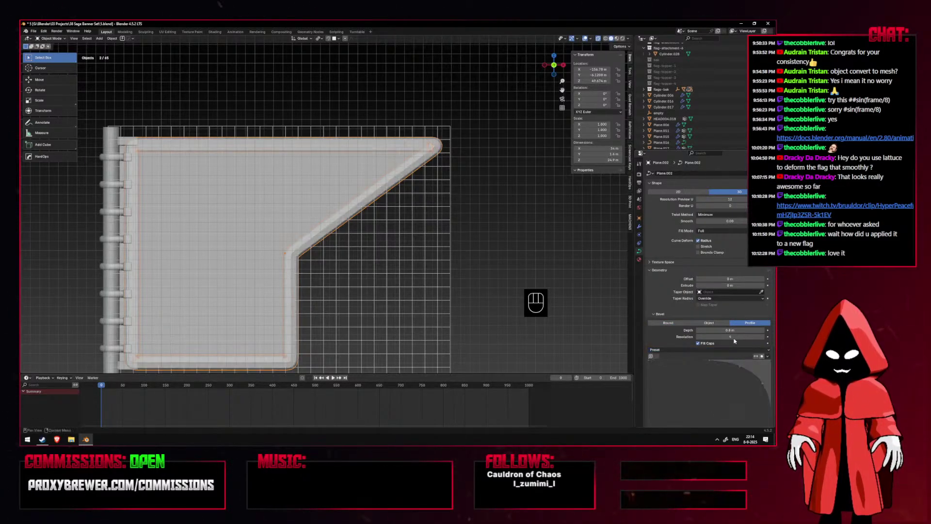
Add a level 2 Subdivision and a MeshDeform above it to the border curve, targeting Plane.017 with Dynamic on, and bind it.
click(423, 168)
key(ctrl+2)
click(639, 227)
click(718, 173)
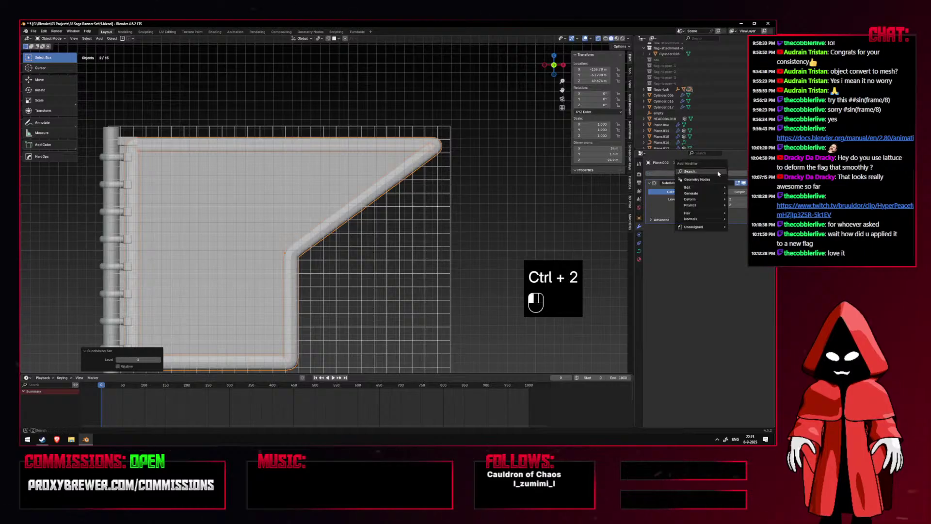
click(718, 174)
click(717, 204)
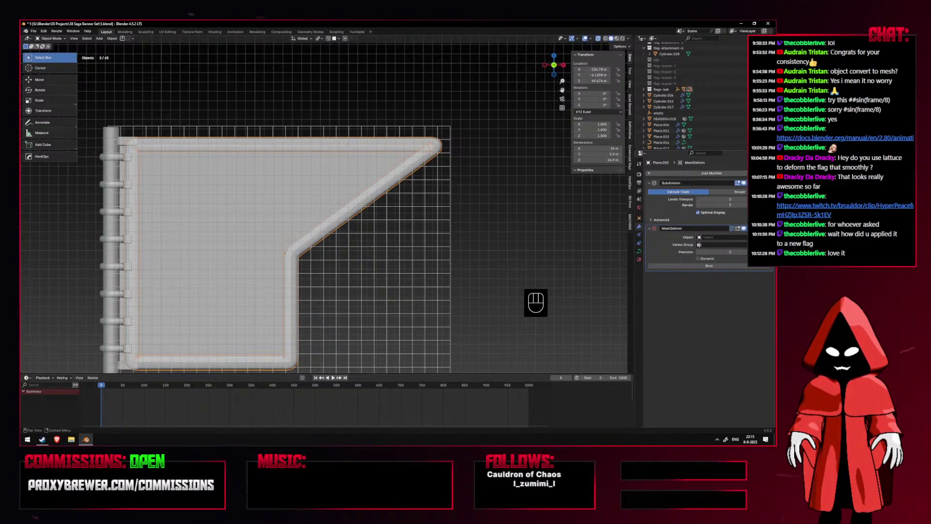
drag(769, 230, 768, 183)
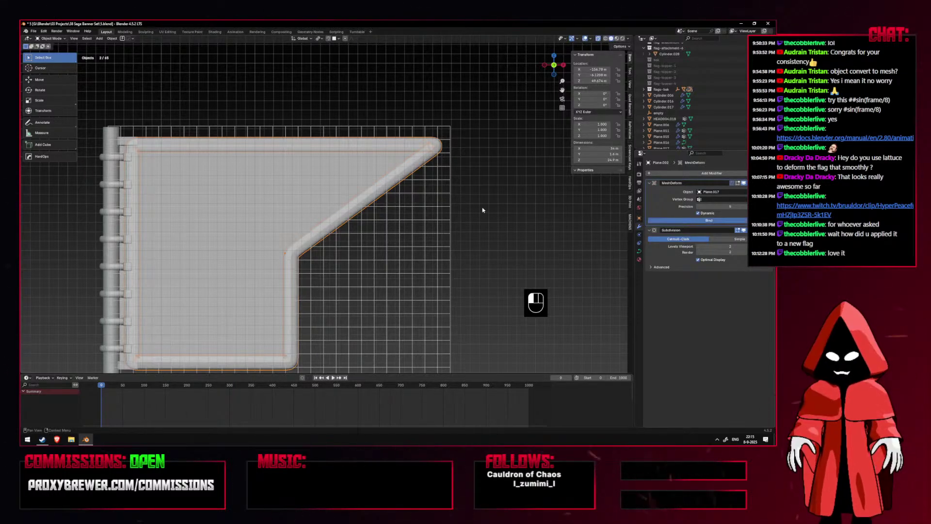
Examine the angled flag's new border up close and from several angles with overlays and X-ray off.
scroll(449, 208, down, 2)
scroll(441, 208, up, 3)
key(shift+alt+z)
key(alt+z)
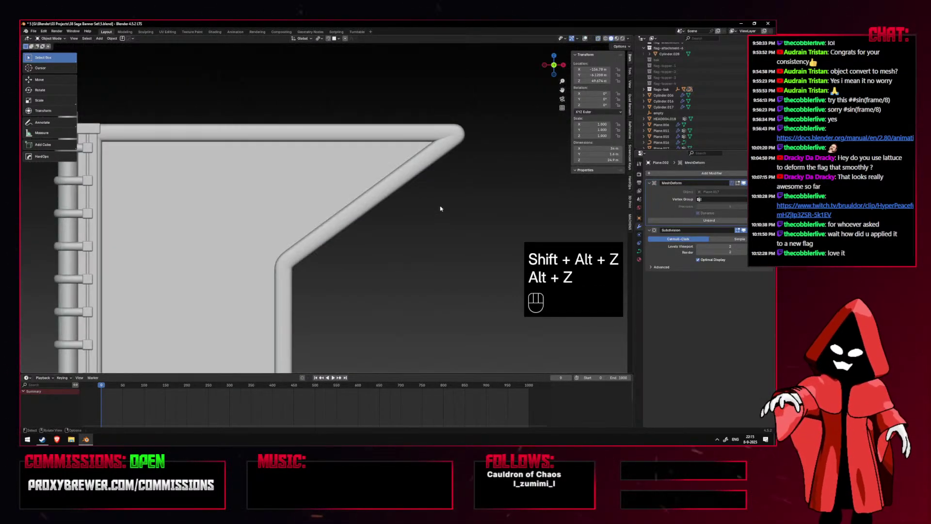
scroll(441, 208, down, 6)
scroll(409, 216, up, 2)
middle_drag(370, 212, 345, 177)
key(KP_7)
key(KP_1)
Compare with the swallowtail border's bevel settings, set the angled flag's border bevel depth to 0.7 m, and apply its scale.
click(585, 38)
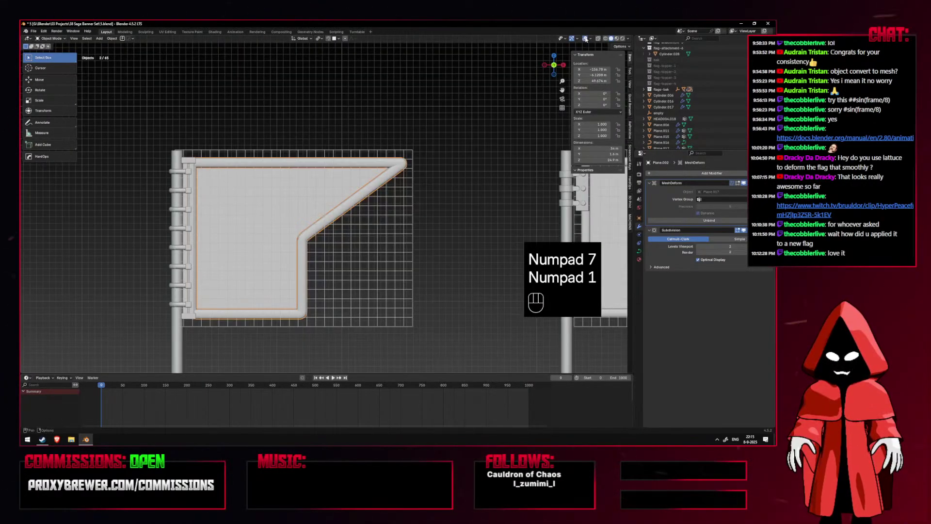
shift+middle_drag(375, 190, 175, 192)
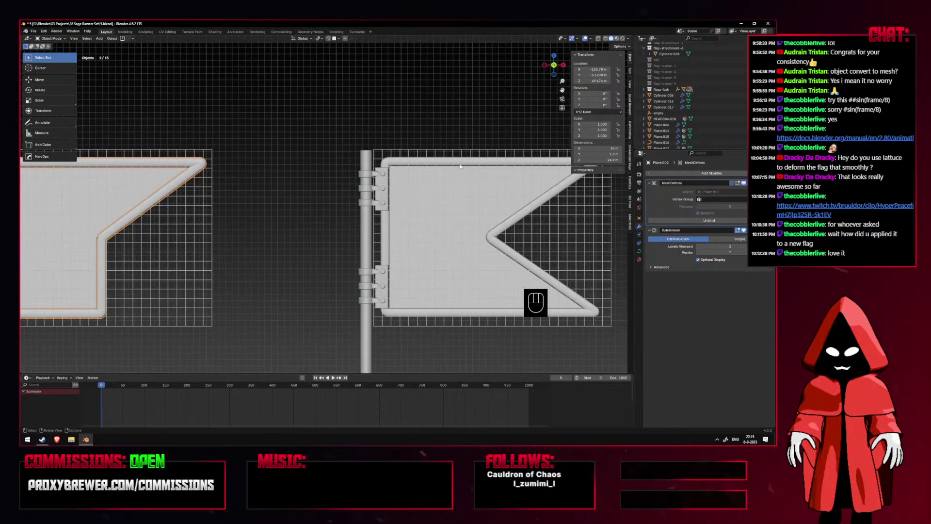
shift+click(461, 166)
click(639, 252)
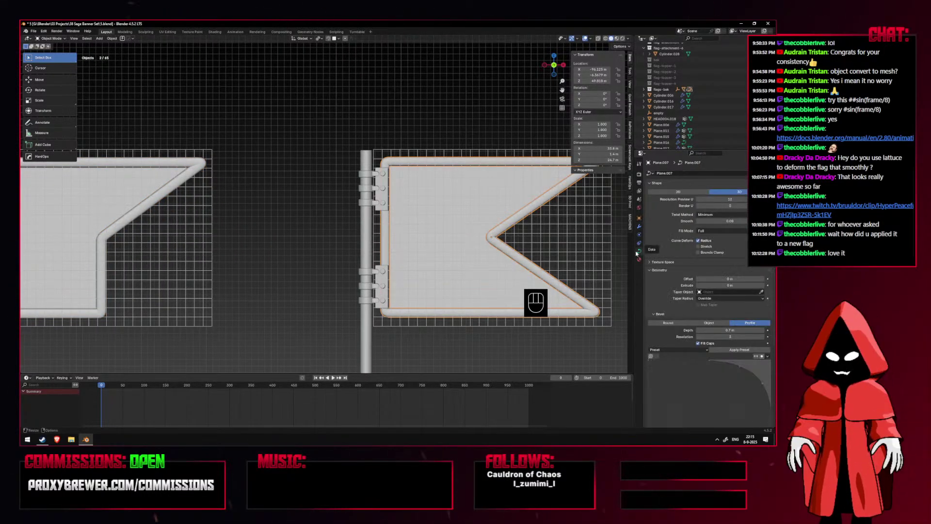
shift+middle_drag(527, 217, 477, 188)
click(490, 147)
scroll(490, 148, down, 2)
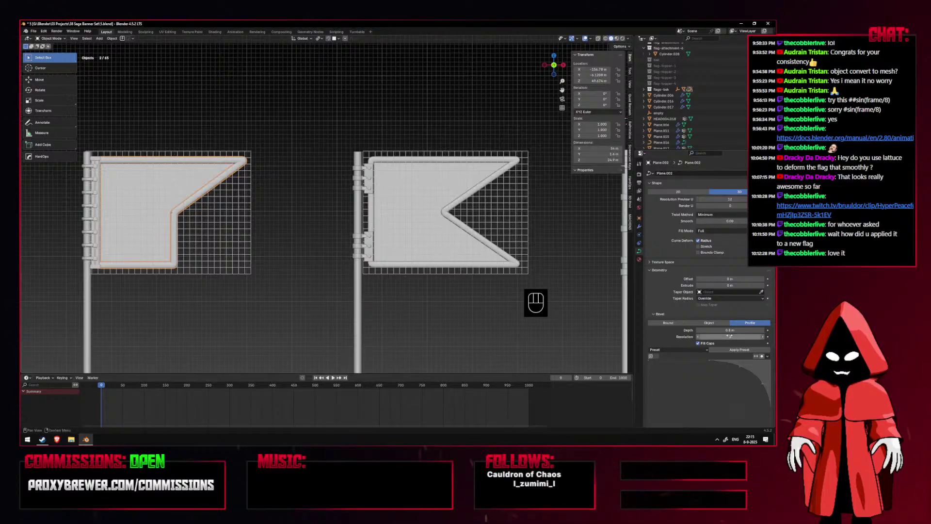
shift+middle_drag(320, 177, 431, 195)
shift+middle_drag(368, 197, 379, 196)
scroll(378, 197, up, 1)
key(ctrl+a)
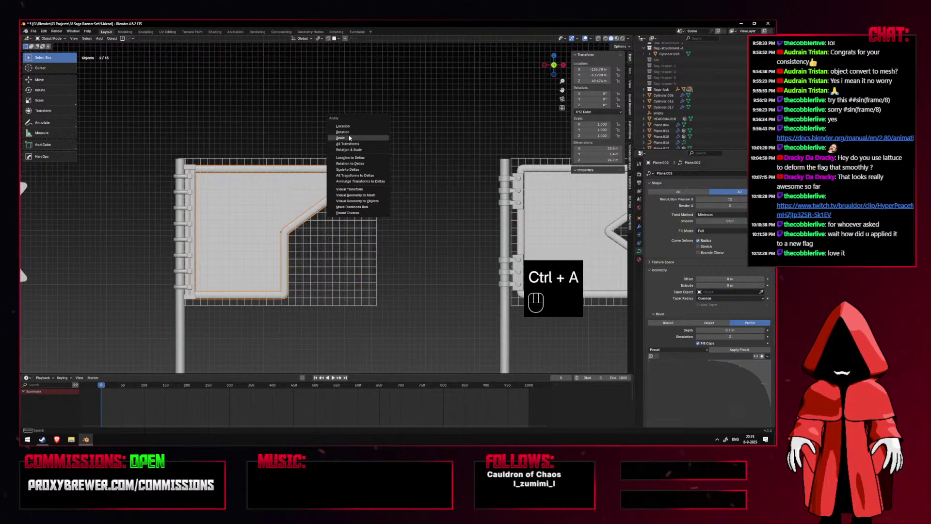
click(350, 138)
Select the angled flag with its border and cage and move them about 0.64 m along X and slightly along negative Y toward the pole.
key(KP_7)
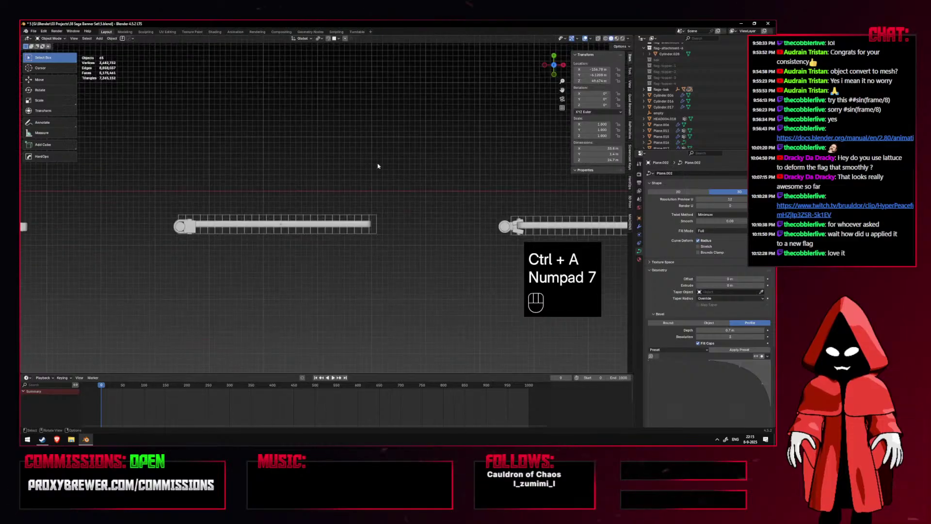
key(g)
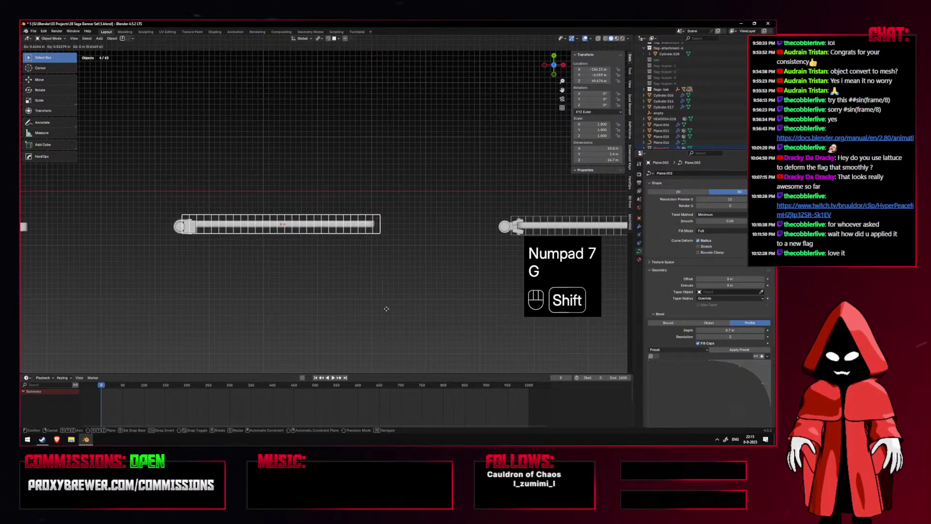
click(387, 323)
key(g)
click(386, 323)
key(KP_1)
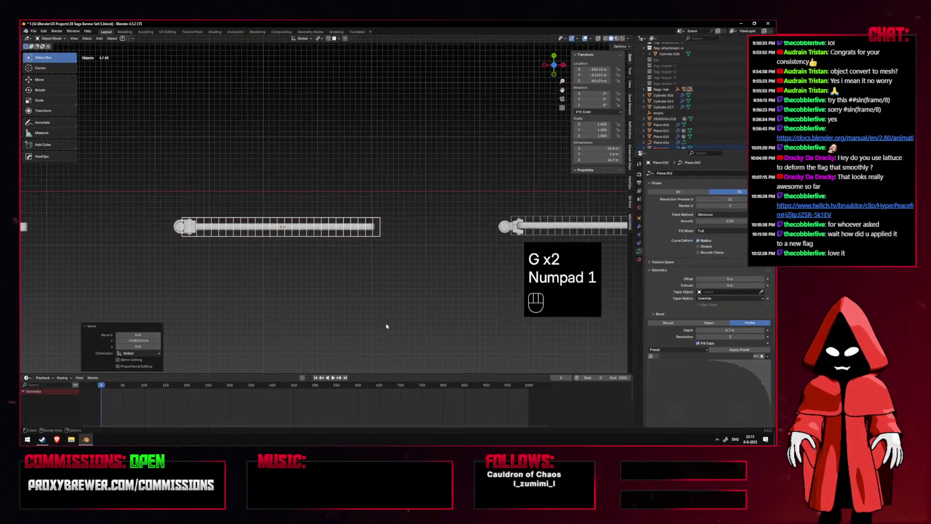
Save the file and check the angled flag beside its neighbours with overlays hidden.
key(shift+alt+z)
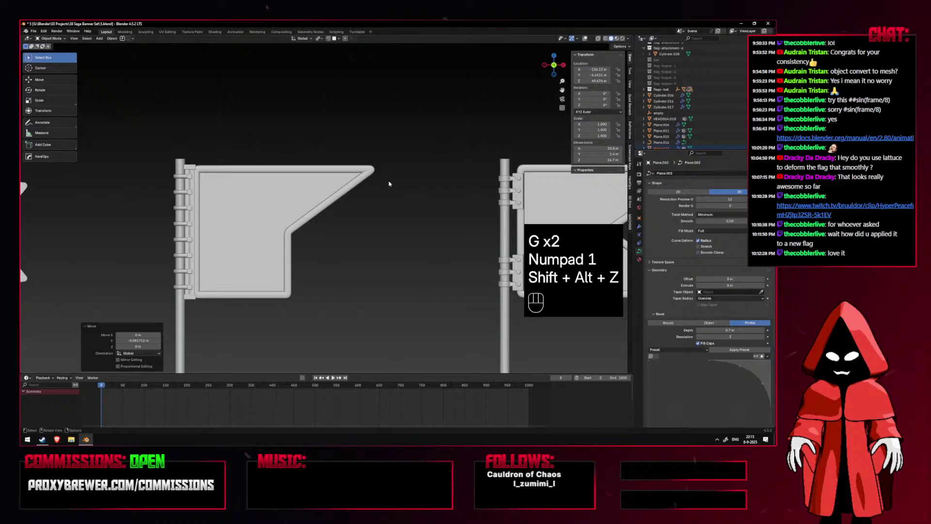
scroll(389, 184, down, 2)
shift+middle_drag(389, 183, 366, 199)
scroll(428, 177, down, 3)
key(ctrl+s)
shift+middle_drag(318, 234, 440, 224)
scroll(454, 224, up, 1)
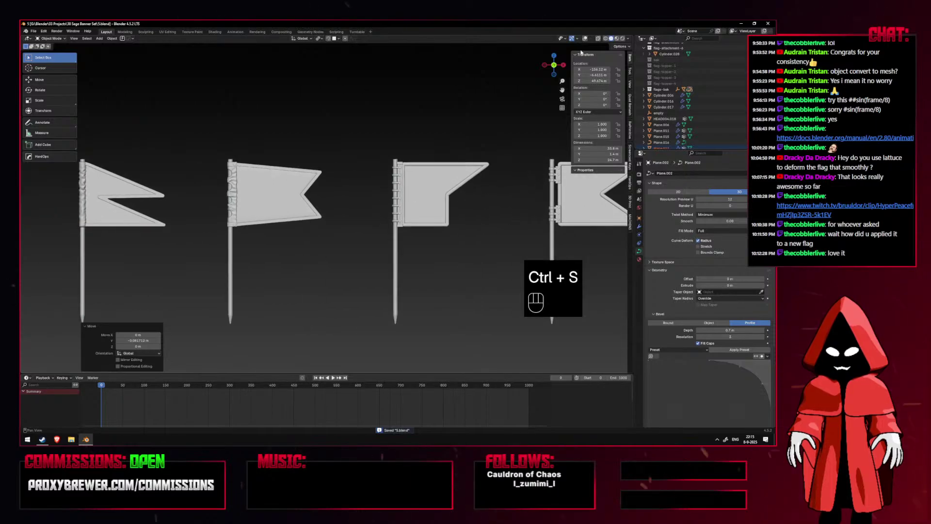
Duplicate the angled flag's cloth cage as a linked copy and place it over the tapered notched flag, about 63 m along negative X.
click(585, 38)
shift+middle_drag(344, 171, 530, 177)
shift+middle_drag(201, 221, 347, 190)
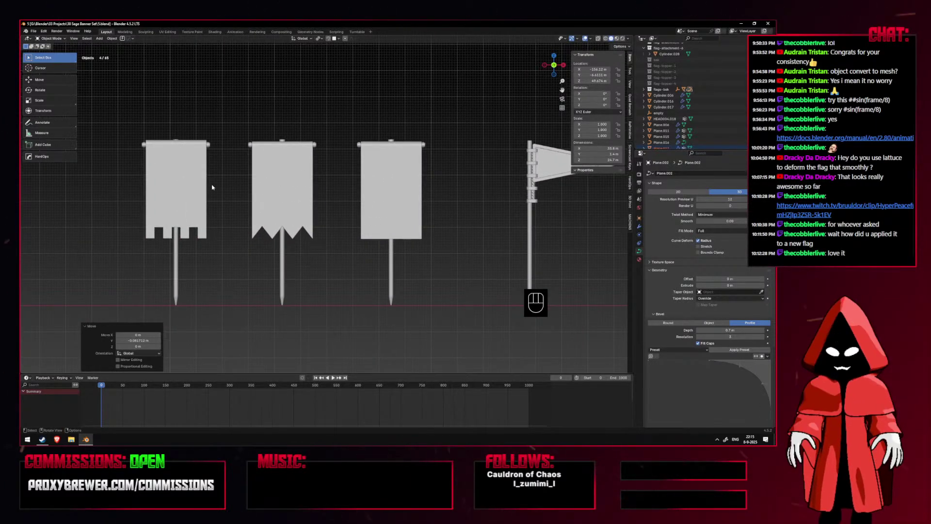
shift+middle_drag(534, 211, 179, 219)
shift+middle_drag(388, 218, 320, 226)
shift+middle_drag(474, 235, 250, 255)
shift+middle_drag(362, 254, 262, 244)
click(355, 229)
shift+middle_drag(392, 228, 504, 223)
key(alt+d)
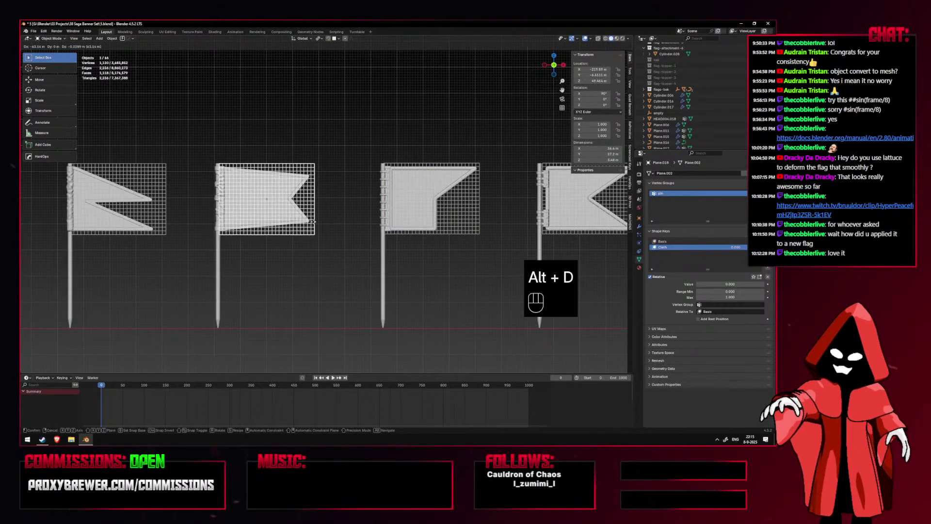
click(310, 220)
Select the tapered notched flag with its border and cage, and move them about 4 m along X.
key(KP_7)
shift+drag(259, 200, 308, 251)
key(KP_1)
scroll(307, 251, up, 3)
key(g)
key(x)
click(328, 253)
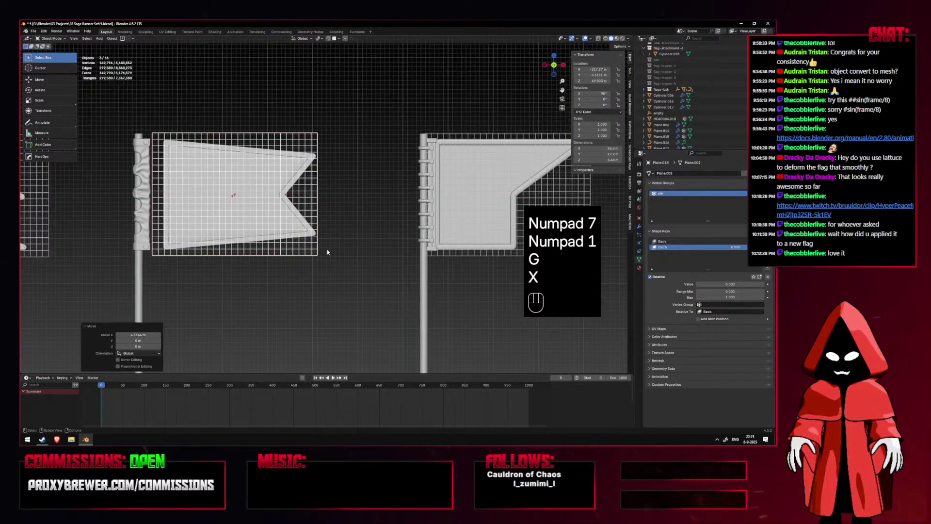
Shift only the cage about 0.6 m further along X so it surrounds the tapered notched flag.
click(317, 132)
key(g)
key(x)
click(319, 144)
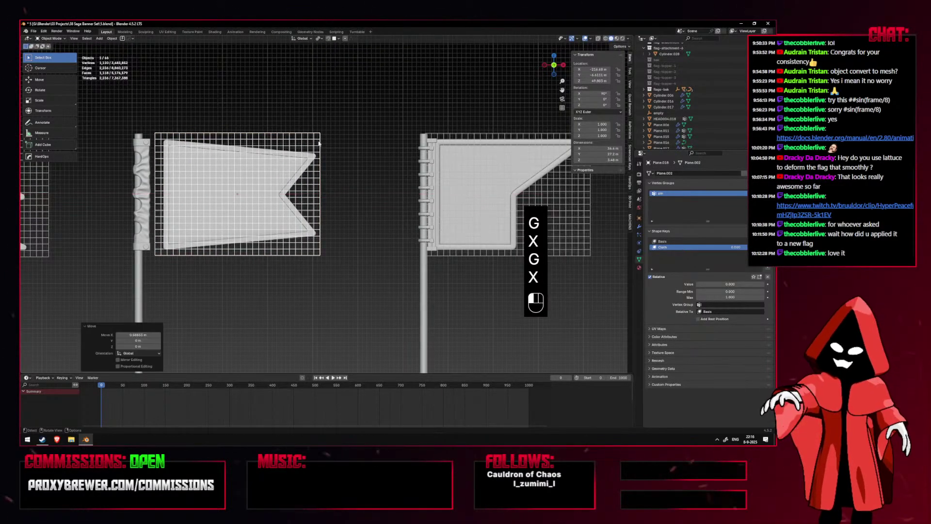
middle_drag(318, 144, 407, 223)
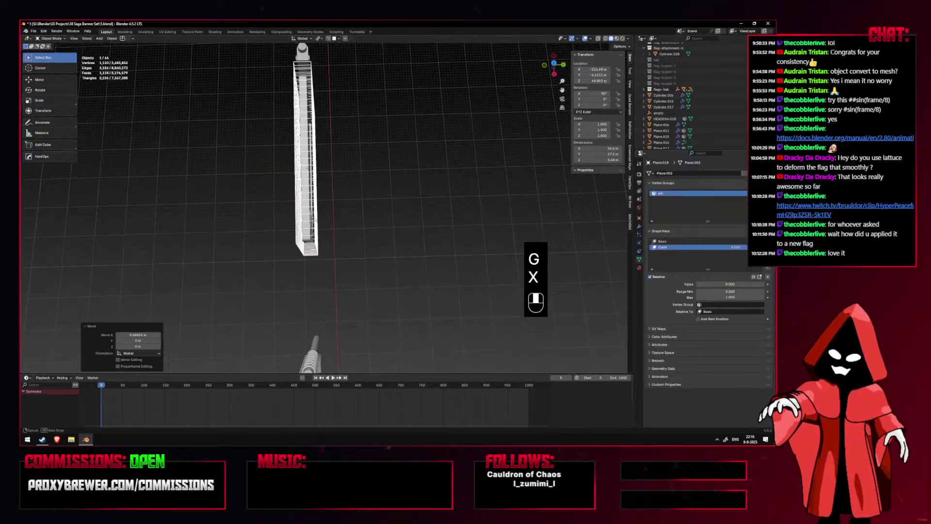
key(KP_7)
key(KP_1)
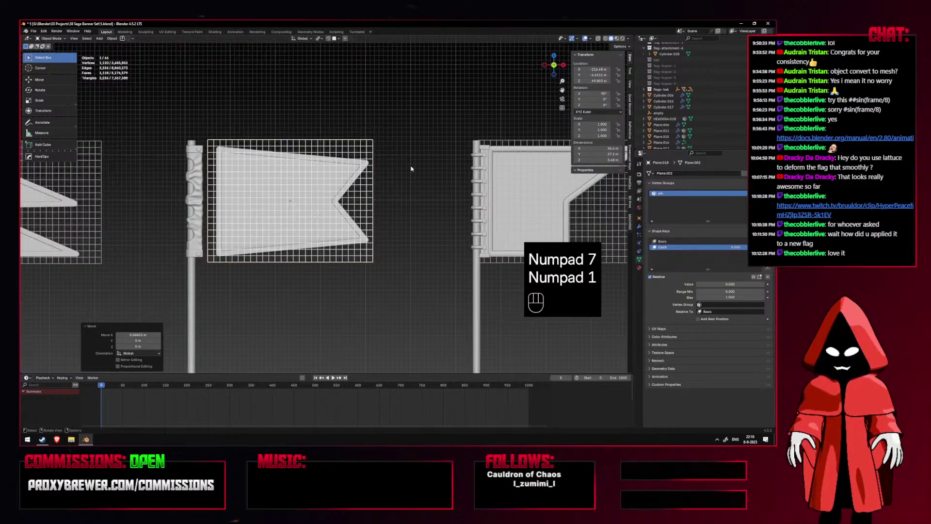
Save the file and show the flag-topper-4 collection on the rectangular flag's pole.
click(411, 169)
scroll(411, 168, down, 3)
shift+middle_drag(432, 150, 346, 150)
key(ctrl+s)
shift+middle_drag(575, 146, 171, 177)
key(shift+alt+z)
key(shift+alt+z)
key(shift+alt+z)
click(762, 83)
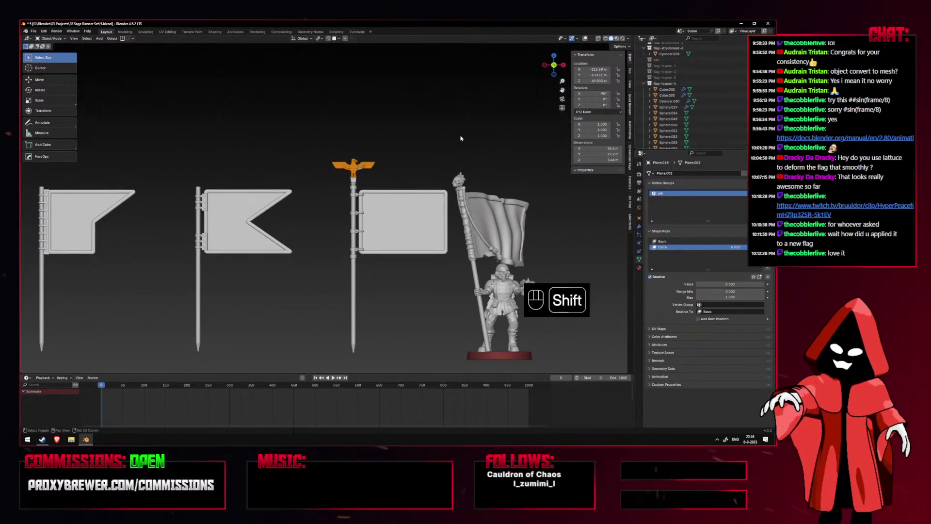
Hide the eagle topper's main mesh to isolate the leftover wing pieces.
shift+middle_drag(461, 140, 440, 144)
scroll(432, 144, up, 6)
shift+middle_drag(414, 106, 394, 150)
click(335, 138)
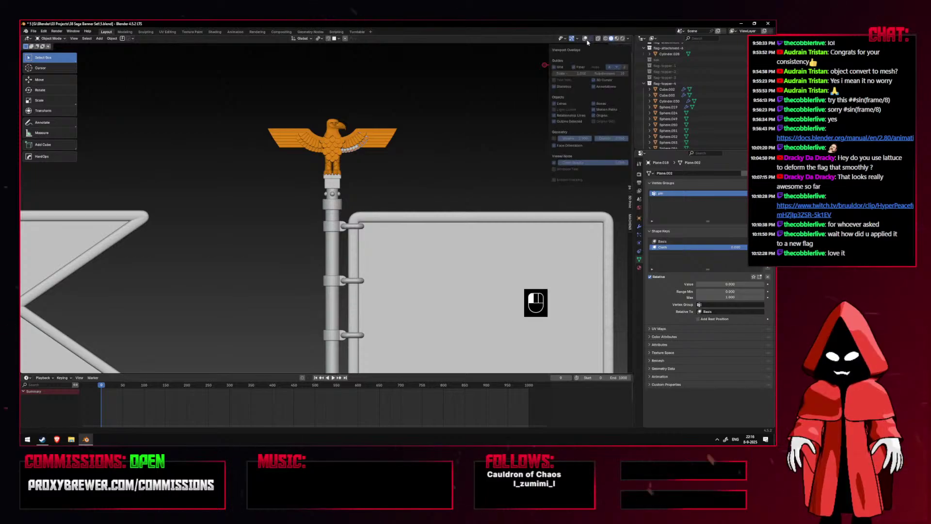
key(g)
right_click(361, 144)
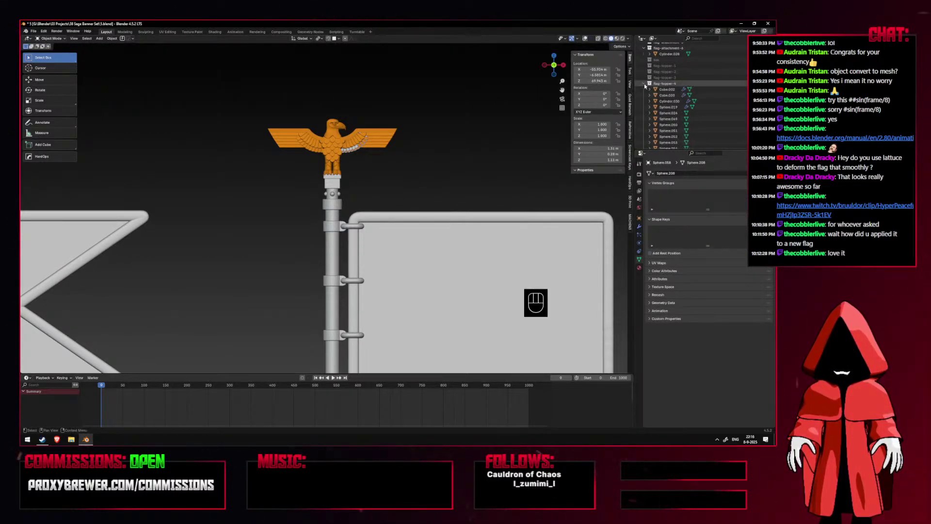
click(585, 39)
click(328, 134)
key(g)
right_click(270, 104)
key(h)
Move the leftover wing feather pieces to the bak collection and unhide the eagle.
click(361, 154)
shift+drag(333, 127, 399, 163)
key(m)
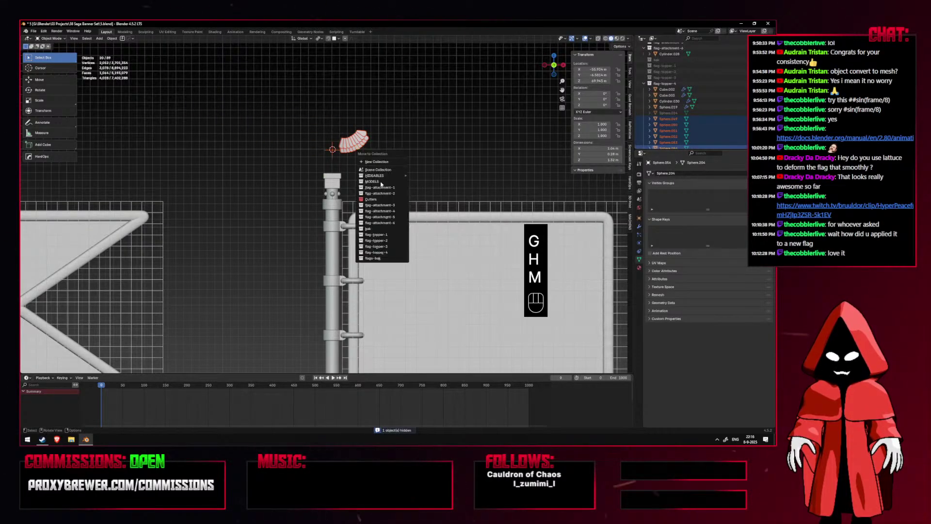
click(384, 224)
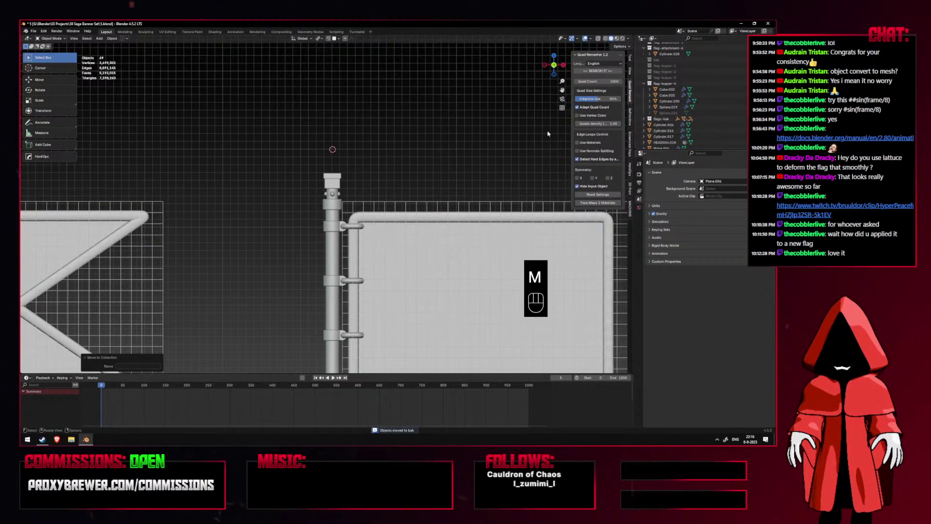
key(alt+h)
click(513, 133)
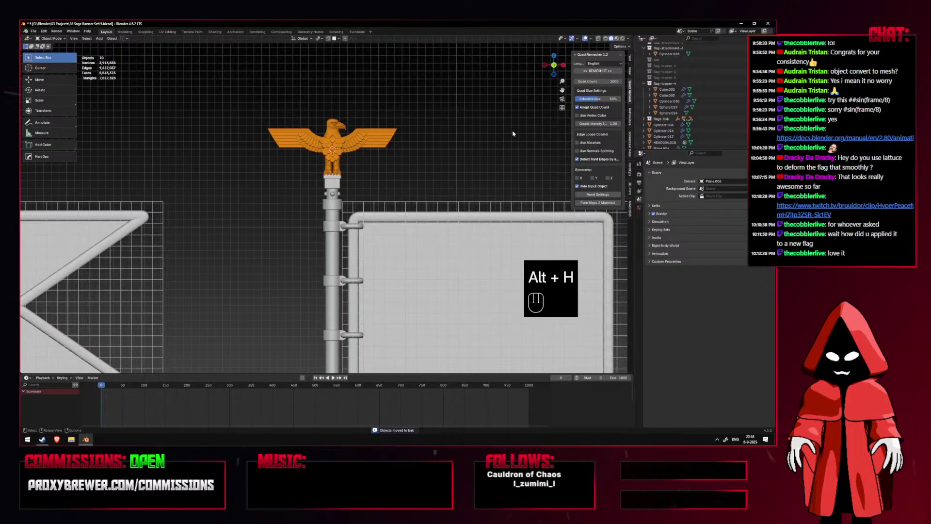
Compare the eagle, spear and skull toppers on the rectangular flag's pole by switching the visibility of the flag-topper collections.
key(KP_1)
key(shift+alt+z)
scroll(379, 163, down, 4)
shift+middle_drag(378, 163, 380, 135)
shift+middle_drag(512, 145, 507, 159)
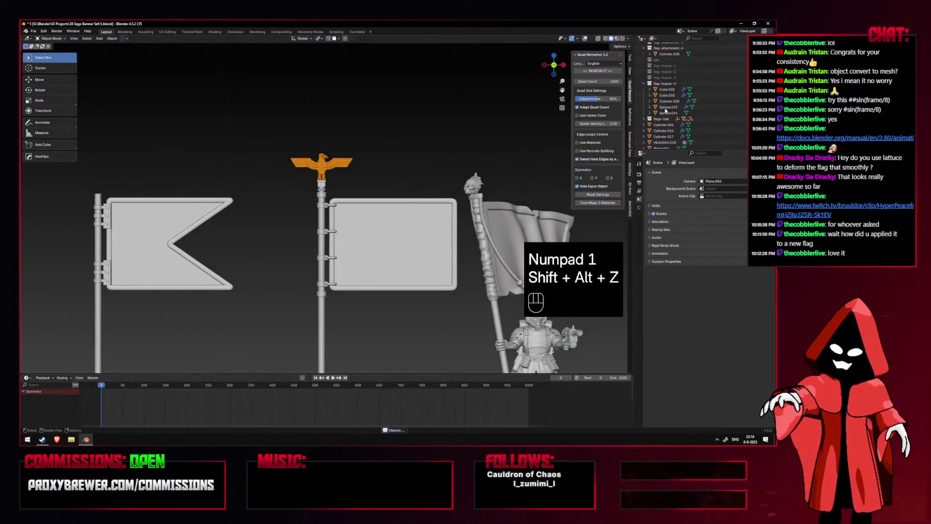
click(754, 83)
click(755, 77)
click(755, 78)
scroll(371, 170, up, 2)
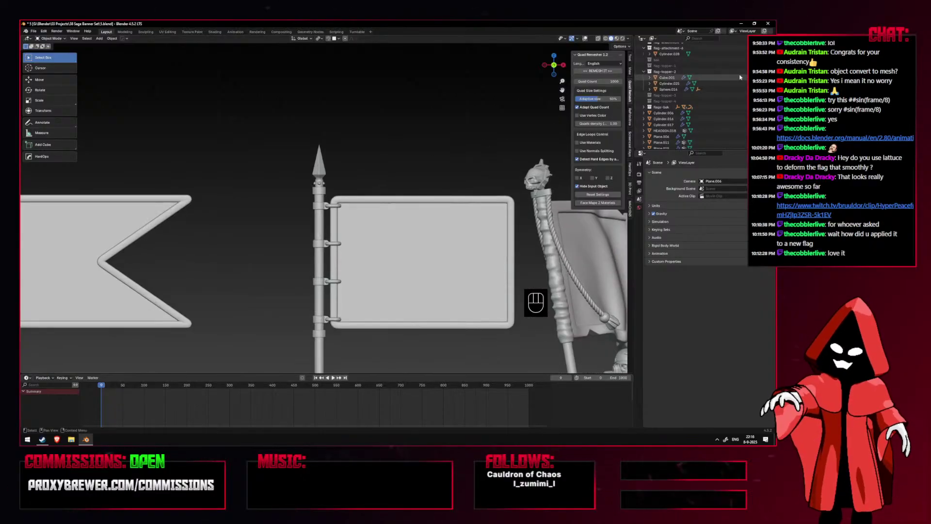
scroll(407, 183, down, 3)
middle_drag(409, 183, 456, 179)
key(KP_1)
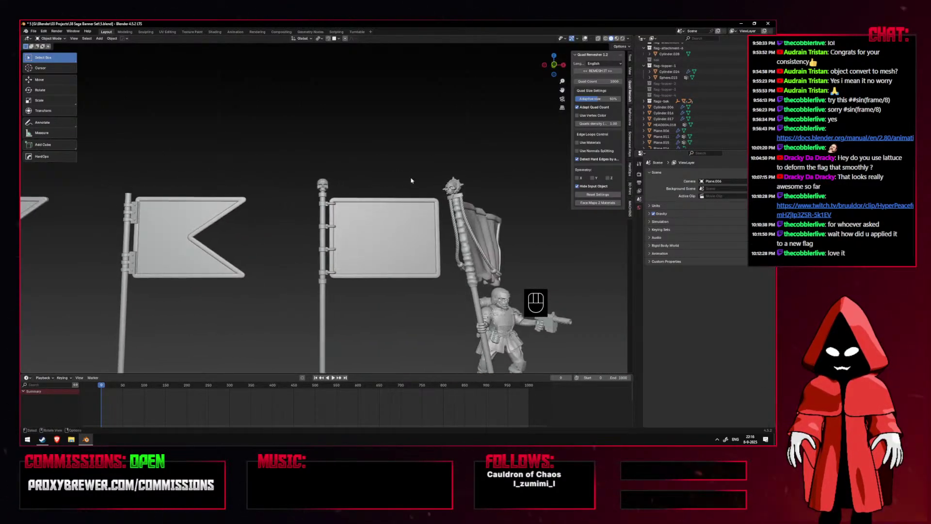
key(shift+alt+z)
shift+middle_drag(256, 225, 292, 111)
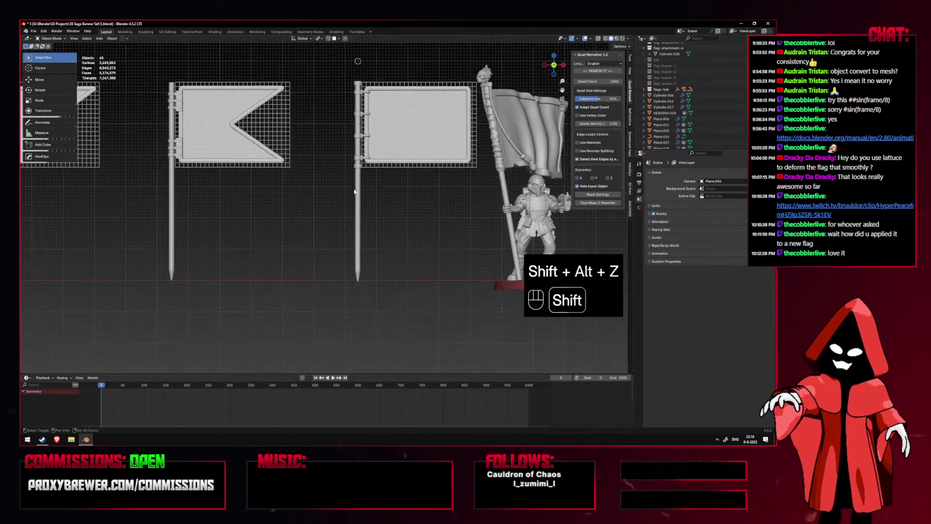
click(358, 193)
key(g)
click(370, 187)
scroll(373, 180, up, 4)
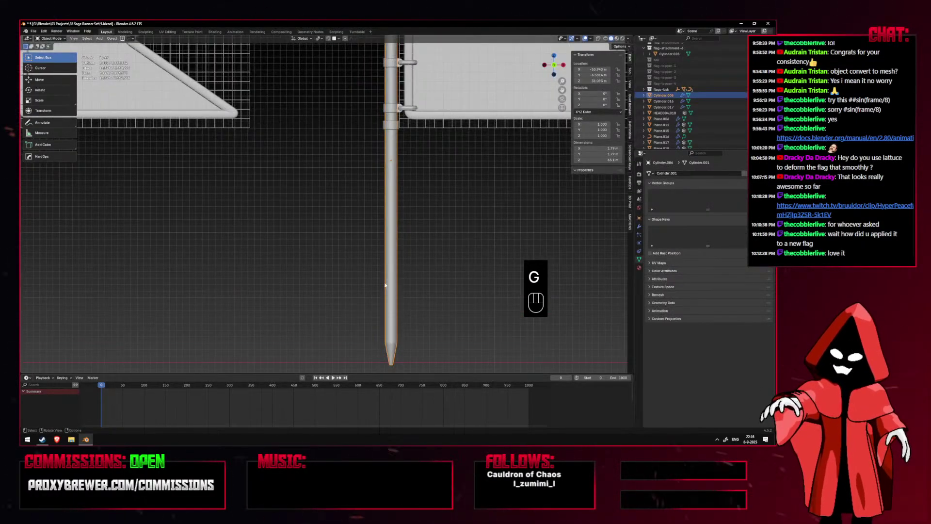
click(337, 304)
Save the banner set file.
scroll(324, 284, down, 3)
shift+middle_drag(274, 223, 349, 262)
scroll(349, 262, up, 1)
scroll(348, 260, up, 1)
key(ctrl+s)
Examine the swallowtail and rectangular flags beside the reference miniature, with overlays hidden and shown.
scroll(348, 260, down, 4)
key(shift+alt+z)
shift+middle_drag(410, 262, 577, 289)
scroll(272, 208, up, 2)
shift+middle_drag(271, 208, 281, 252)
key(KP_1)
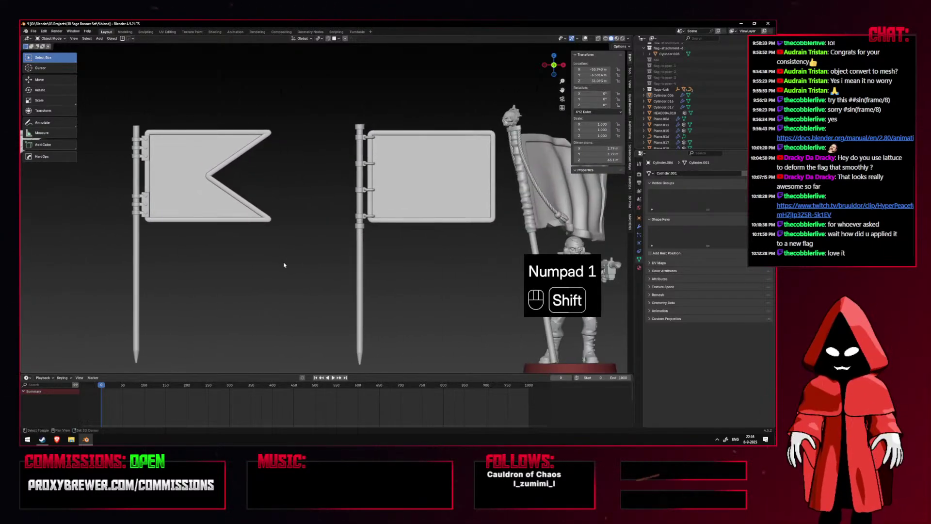
scroll(291, 257, down, 2)
key(shift+alt+z)
scroll(359, 272, up, 3)
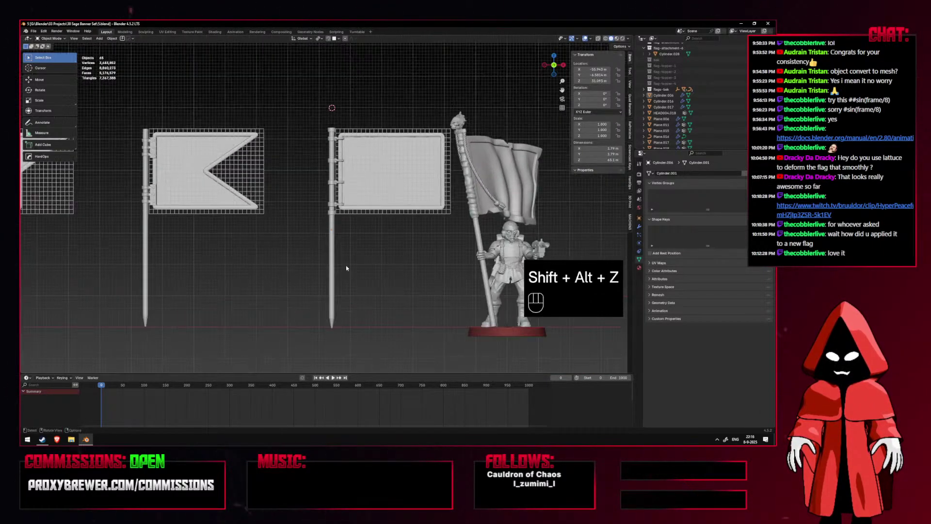
shift+middle_drag(313, 261, 421, 264)
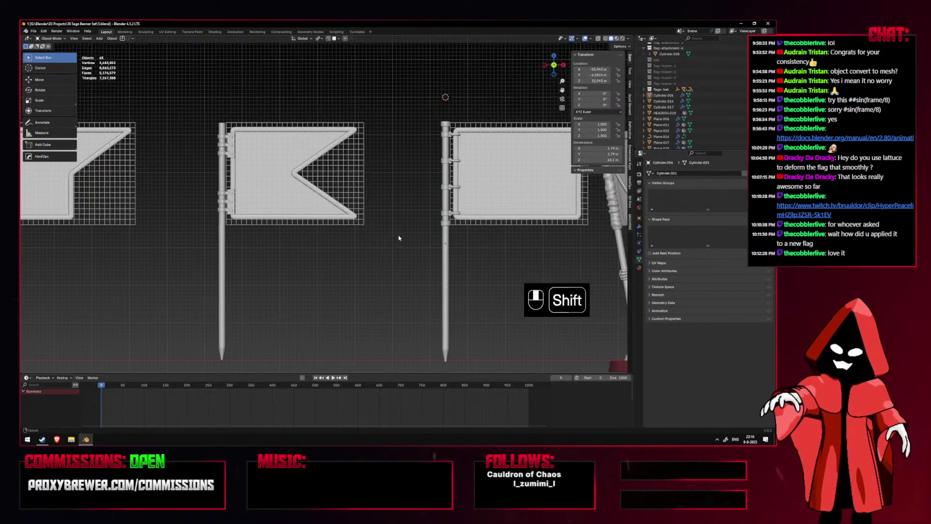
shift+middle_drag(441, 72, 375, 118)
shift+middle_drag(401, 156, 263, 151)
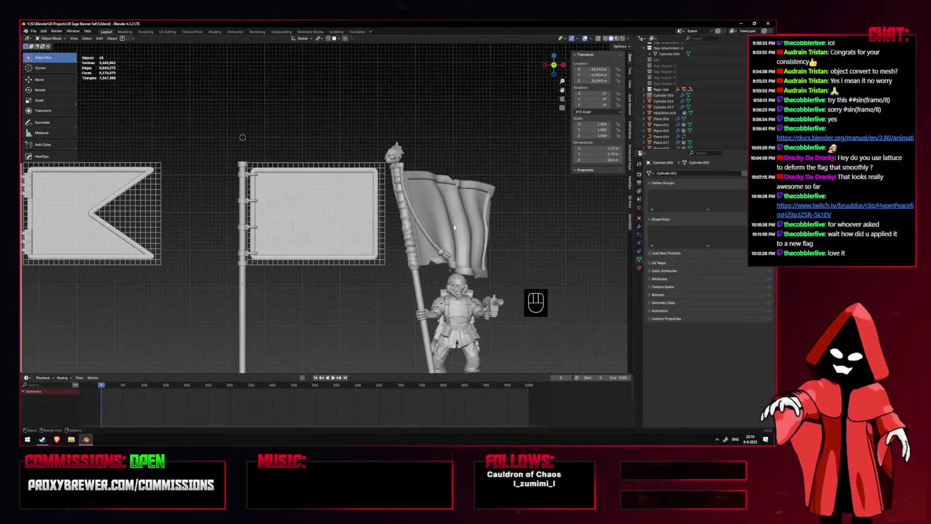
scroll(324, 208, up, 3)
click(457, 141)
key(g)
click(468, 112)
Examine the bare pole end and ring attachments of the rectangular flag with overlays hidden.
key(shift+alt+z)
scroll(359, 127, down, 3)
shift+middle_drag(310, 135, 365, 159)
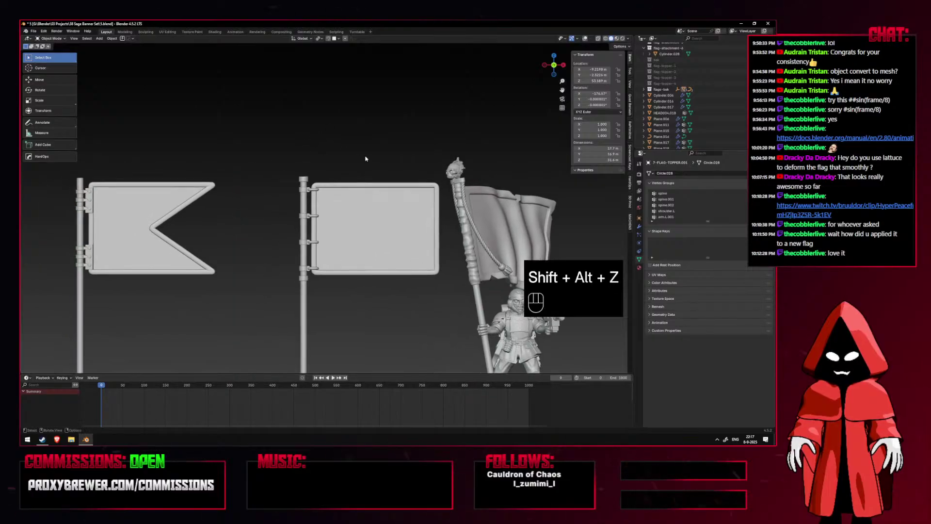
scroll(366, 158, up, 2)
shift+middle_drag(270, 165, 320, 211)
scroll(333, 186, down, 2)
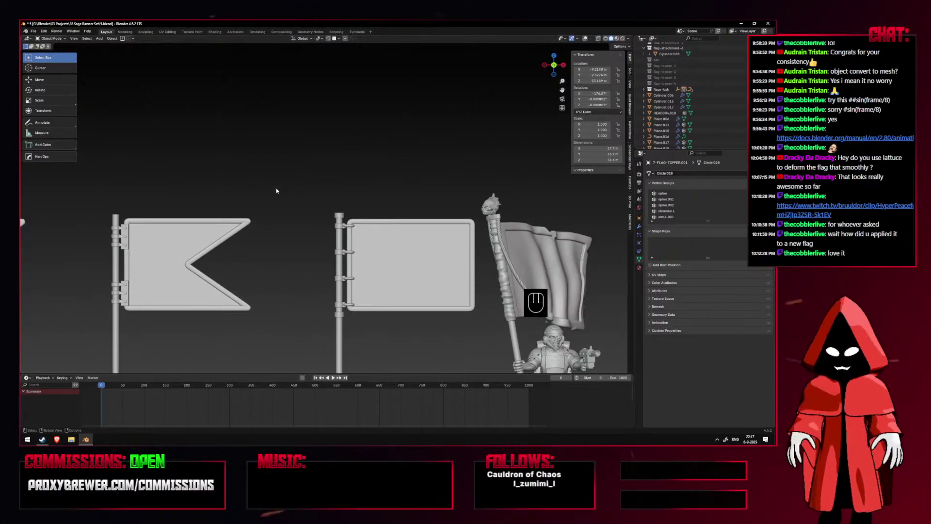
scroll(361, 173, up, 2)
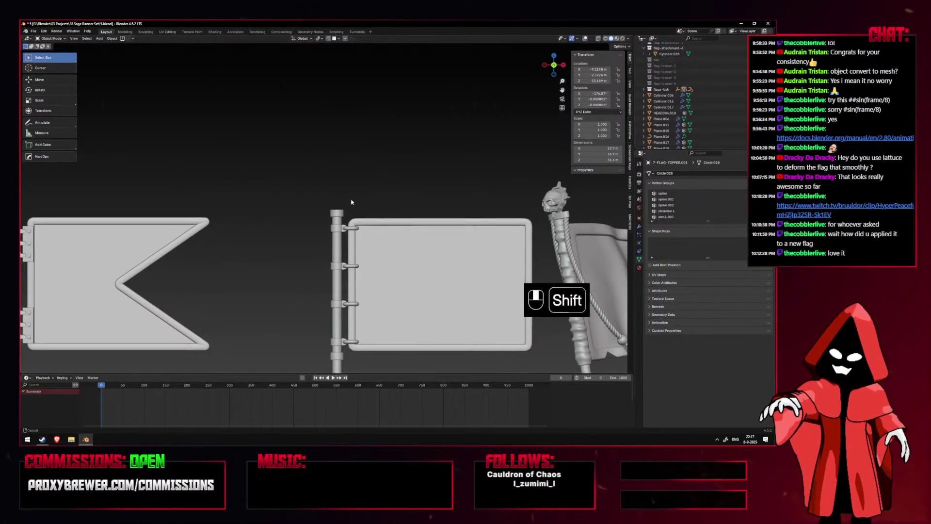
shift+middle_drag(329, 197, 344, 198)
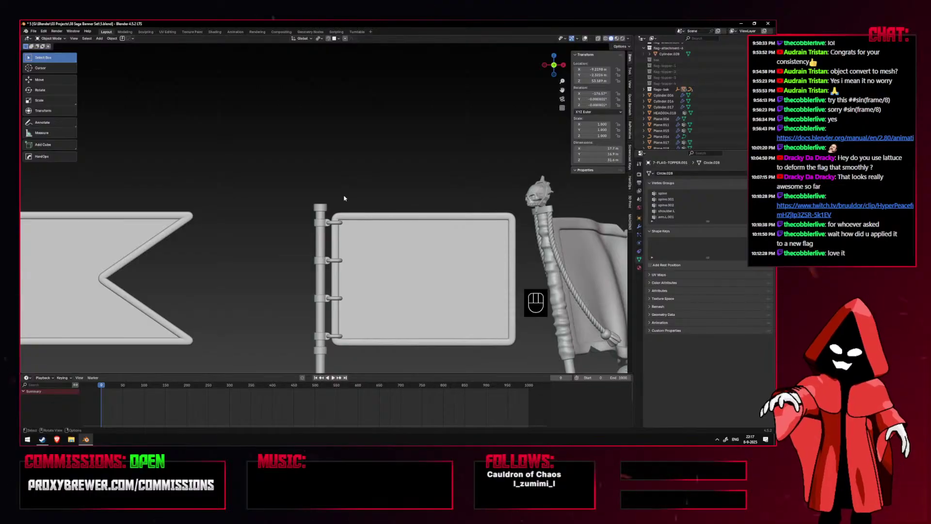
scroll(344, 198, down, 3)
shift+middle_drag(344, 198, 325, 176)
scroll(323, 177, up, 2)
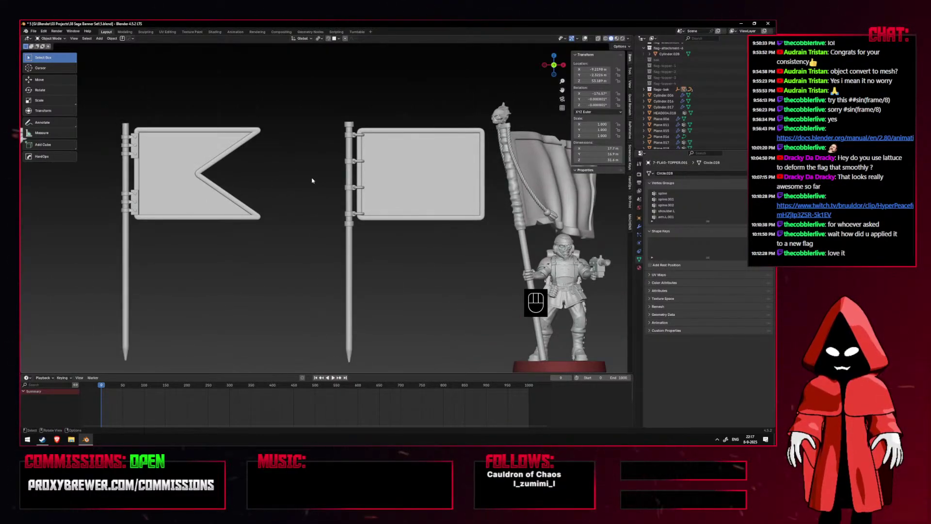
scroll(312, 180, down, 3)
shift+middle_drag(312, 180, 558, 189)
key(alt+shift+z)
shift+middle_drag(345, 203, 452, 212)
click(373, 212)
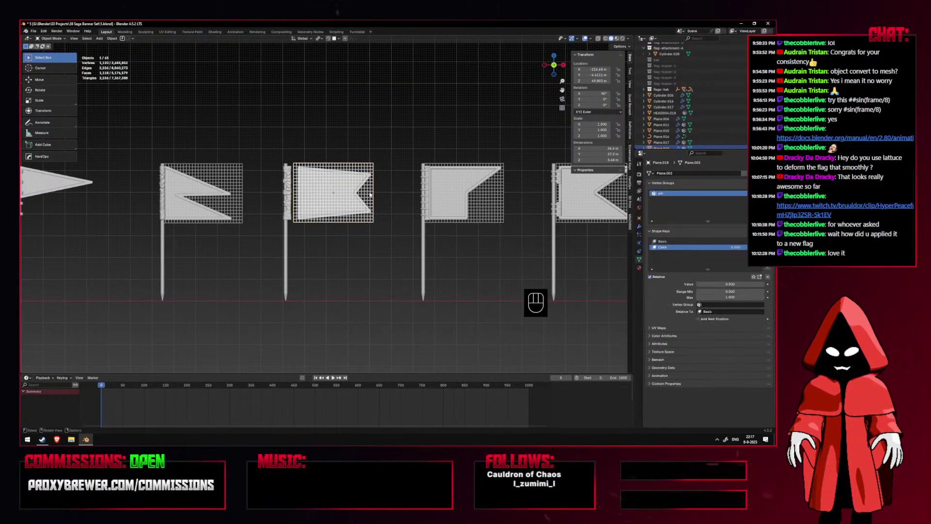
key(g)
right_click(397, 192)
scroll(398, 192, up, 5)
middle_drag(398, 191, 373, 243)
key(KP_1)
click(379, 206)
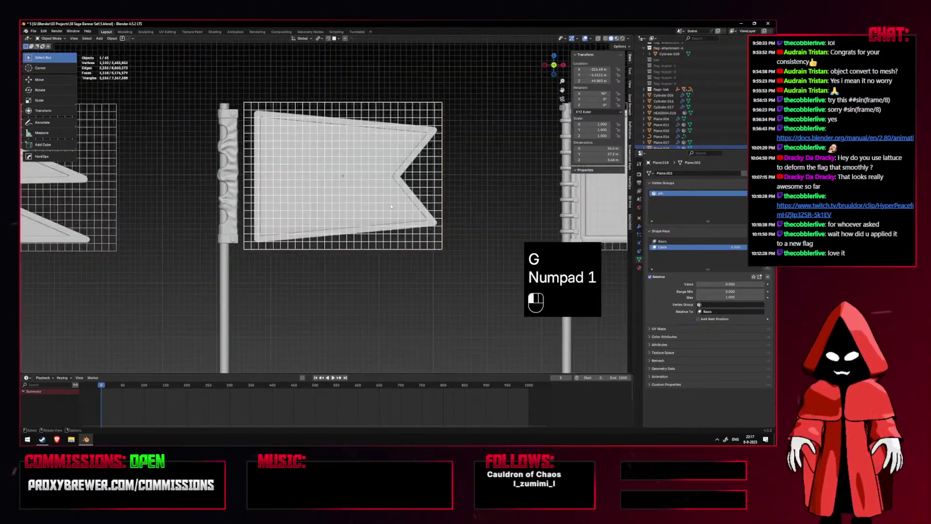
Delete the old border object around the tapered notched flag.
shift+middle_drag(556, 179, 468, 221)
scroll(310, 215, down, 2)
scroll(467, 222, up, 3)
click(389, 194)
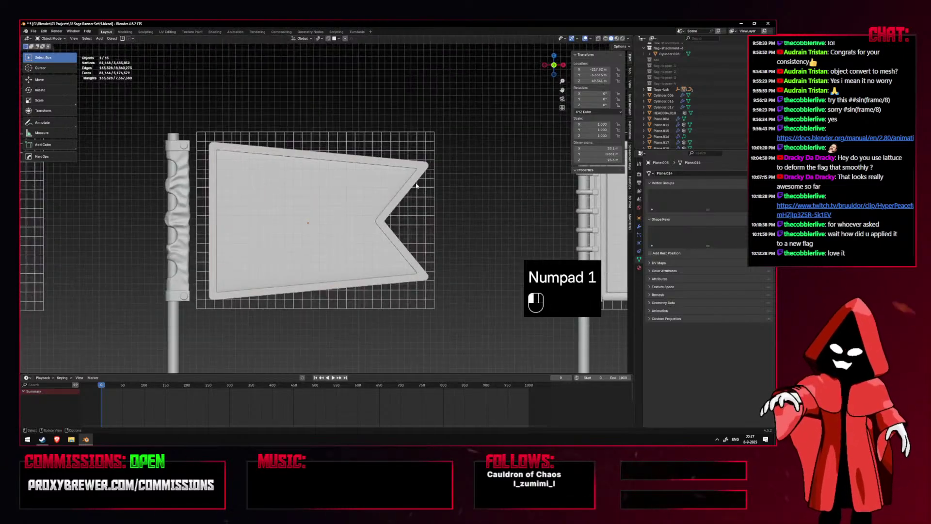
click(389, 195)
click(390, 164)
key(x)
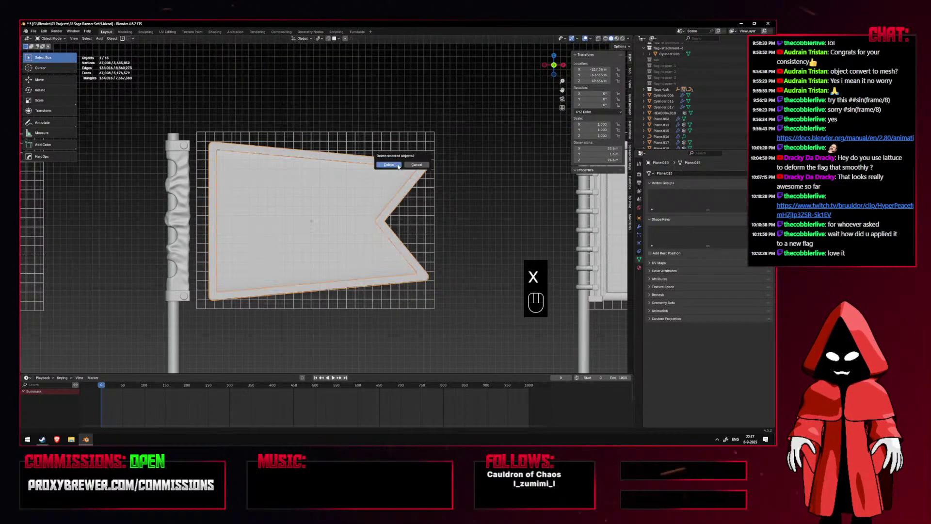
click(390, 165)
Inspect the tapered notched flag's mesh in Edit Mode with X-ray and overlays switched on and off.
click(357, 192)
click(357, 191)
key(Tab)
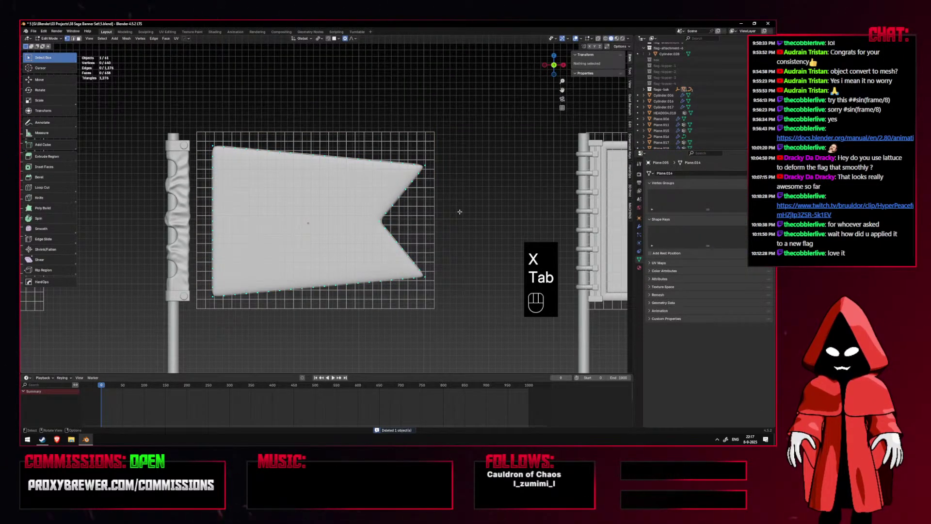
key(alt+z)
key(alt+z)
key(shift+alt+z)
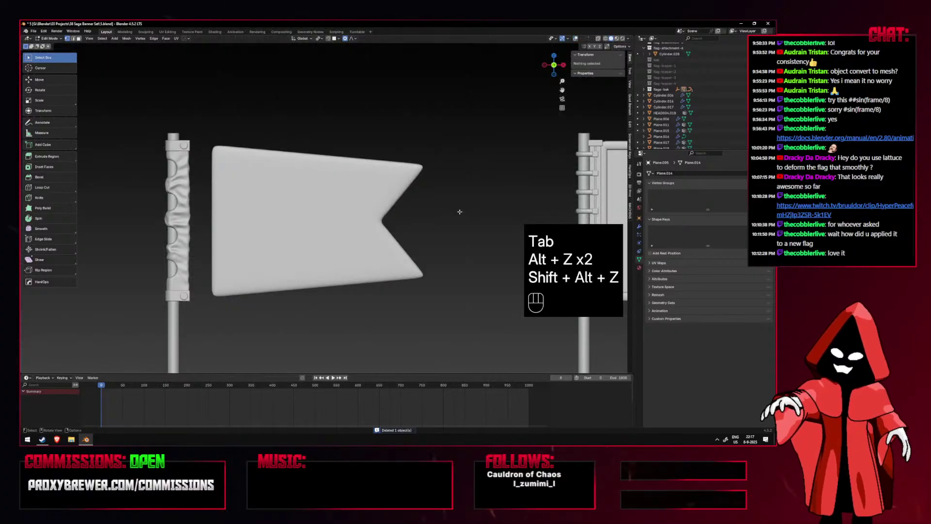
key(shift+alt+z)
key(Tab)
Copy the modifiers from the neighbouring ring-mounted flag to the tapered notched flag with Link/Transfer Data.
shift+middle_drag(460, 190, 330, 191)
click(262, 190)
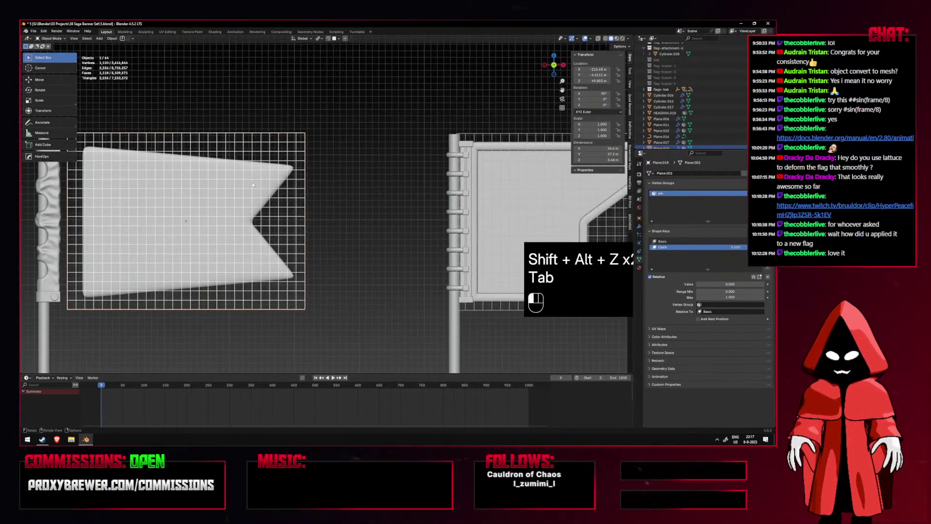
key(ctrl+l)
click(504, 187)
middle_drag(259, 181, 197, 202)
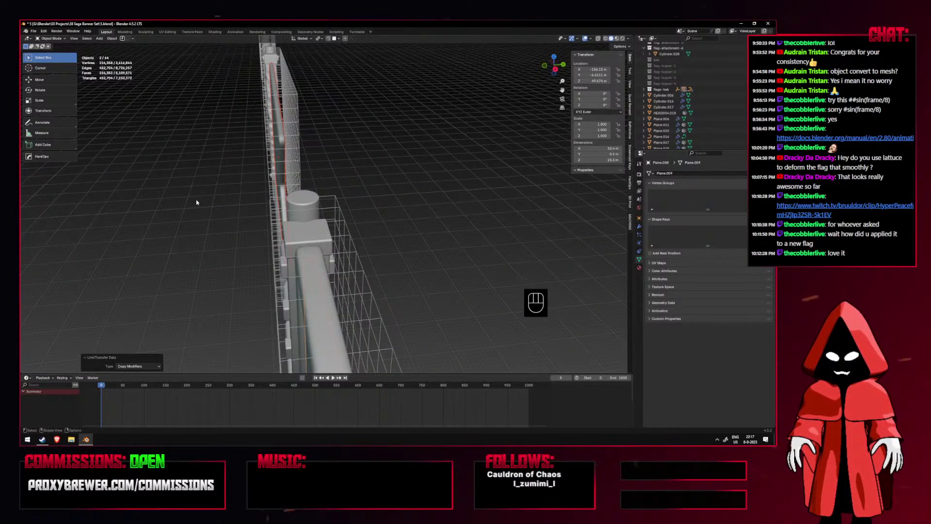
key(KP_1)
Bind the tapered notched flag's MeshDeform modifier to its surrounding cage, Plane.018.
click(269, 161)
shift+middle_drag(268, 162, 352, 168)
click(407, 191)
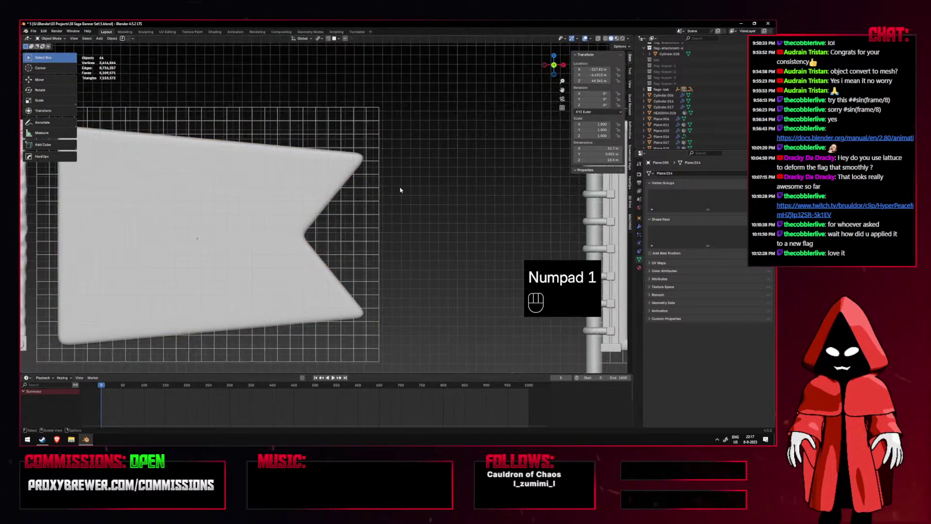
click(347, 160)
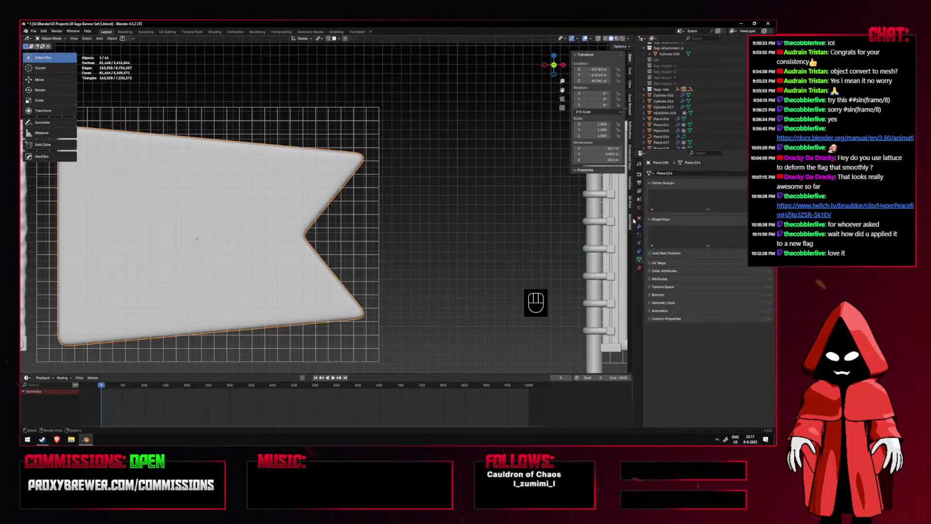
click(639, 226)
click(685, 221)
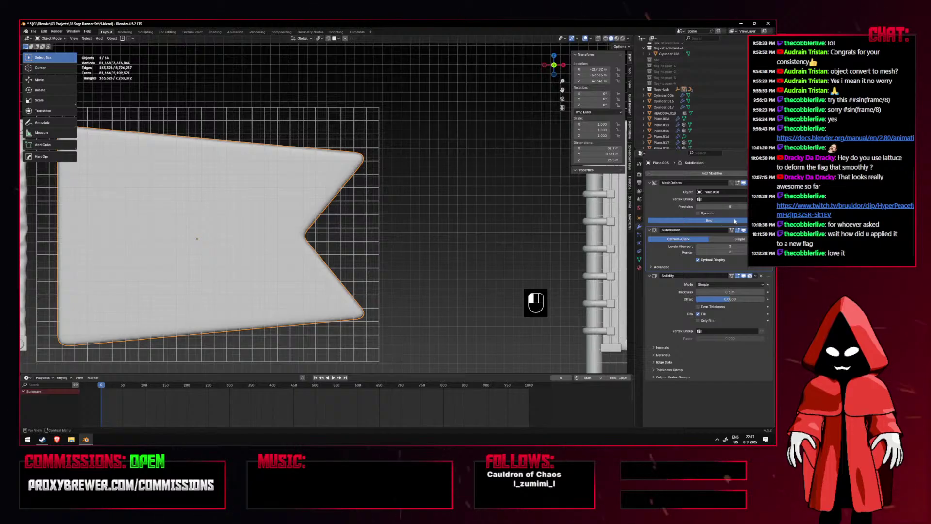
Test the flag's deformation by scrubbing the Cloth shape key value of its surrounding cage, and reselect the flag.
shift+middle_drag(382, 215, 493, 228)
shift+middle_drag(546, 247, 335, 254)
shift+middle_drag(415, 246, 674, 247)
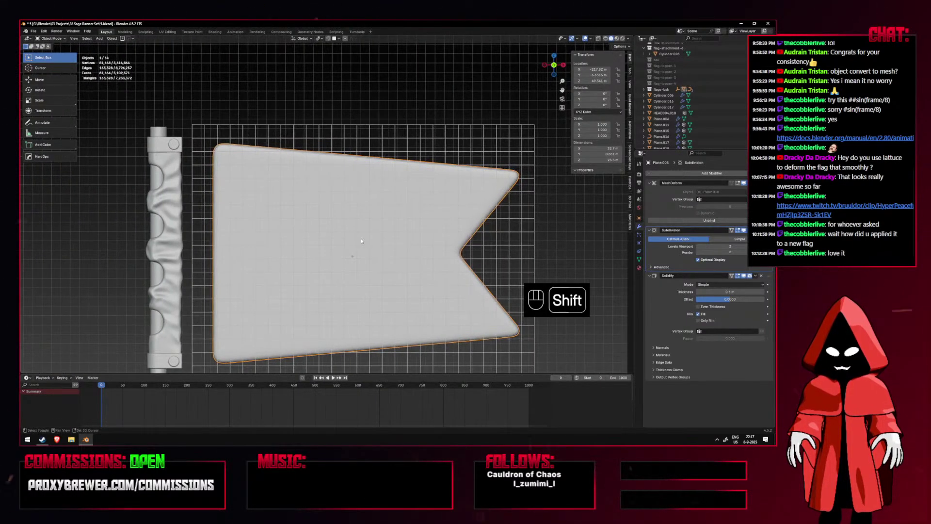
shift+middle_drag(361, 241, 388, 226)
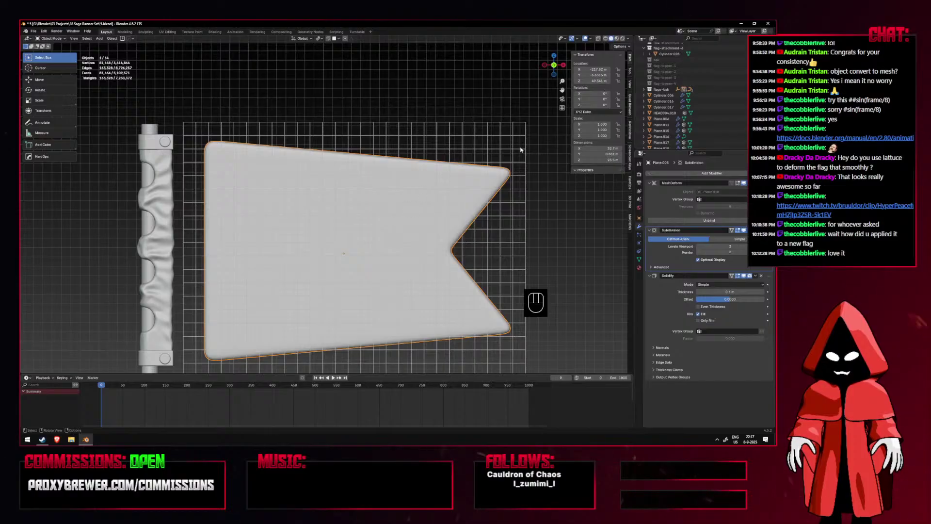
click(520, 150)
click(639, 259)
mouse_move(698, 284)
mouse_down()
mouse_move(765, 285)
mouse_move(696, 284)
mouse_up()
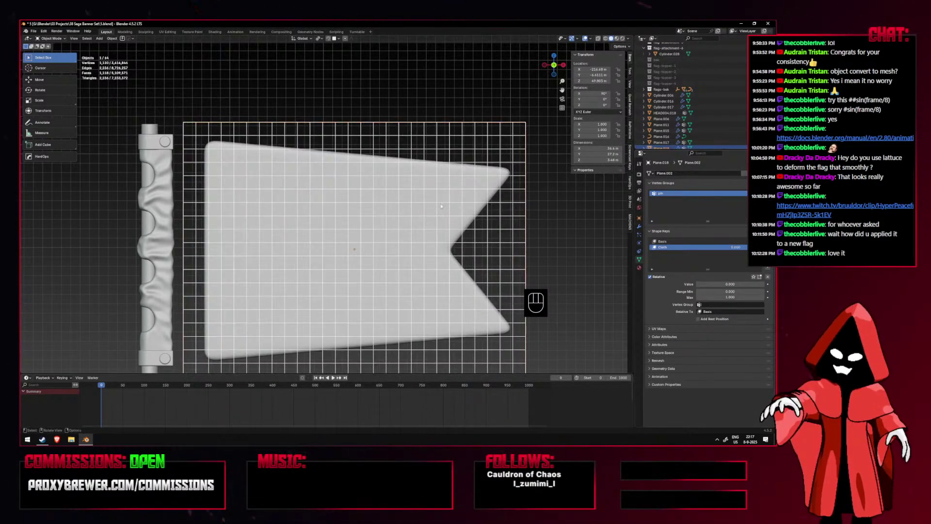
click(441, 206)
click(640, 227)
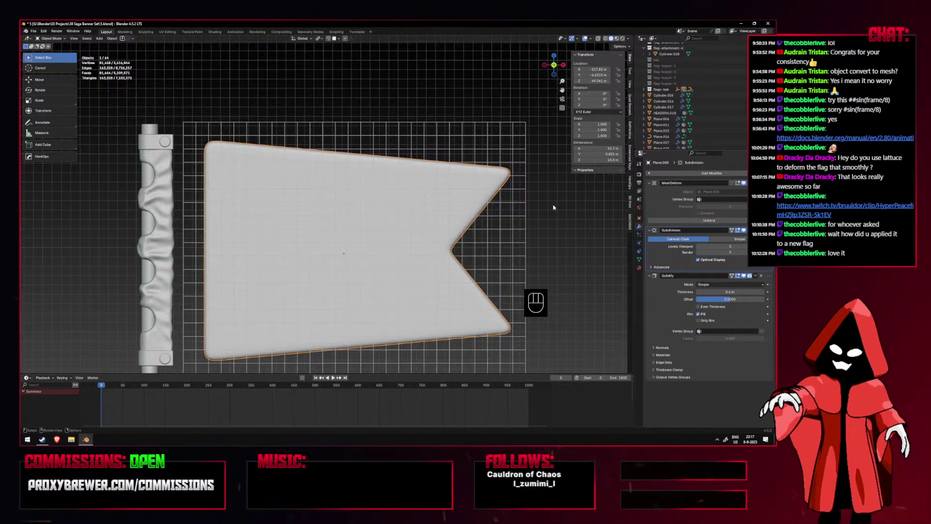
Duplicate the notched flag's outer edge loops in place and separate them into their own border object.
key(Tab)
key(alt+z)
key(2)
alt+click(421, 162)
alt+shift+click(423, 161)
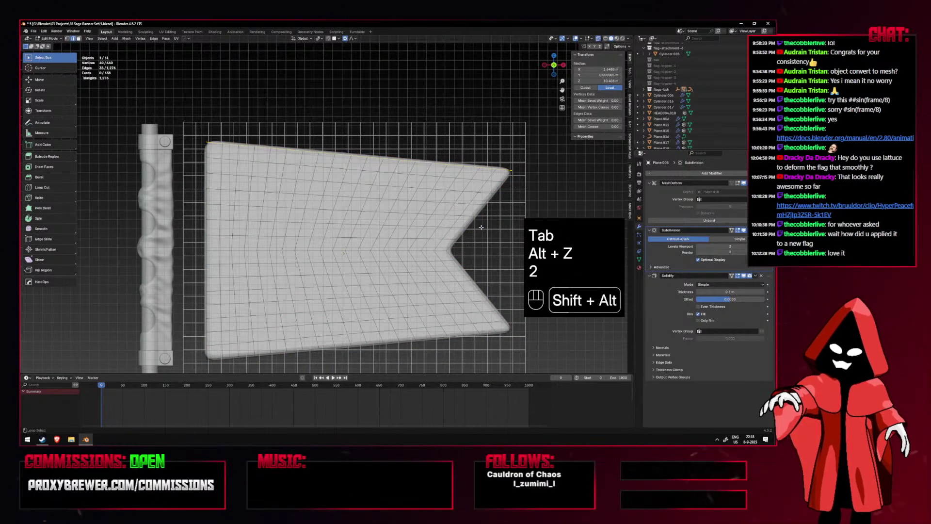
alt+shift+click(414, 345)
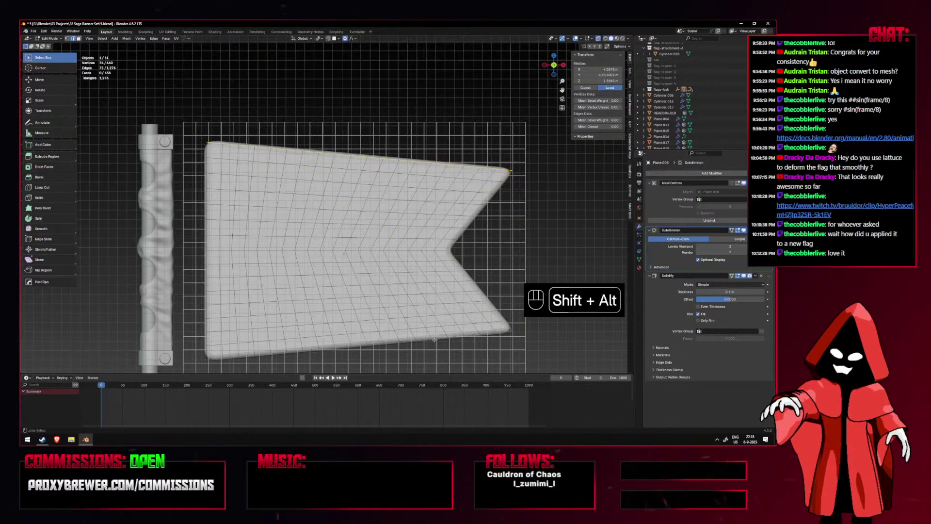
key(shift+d)
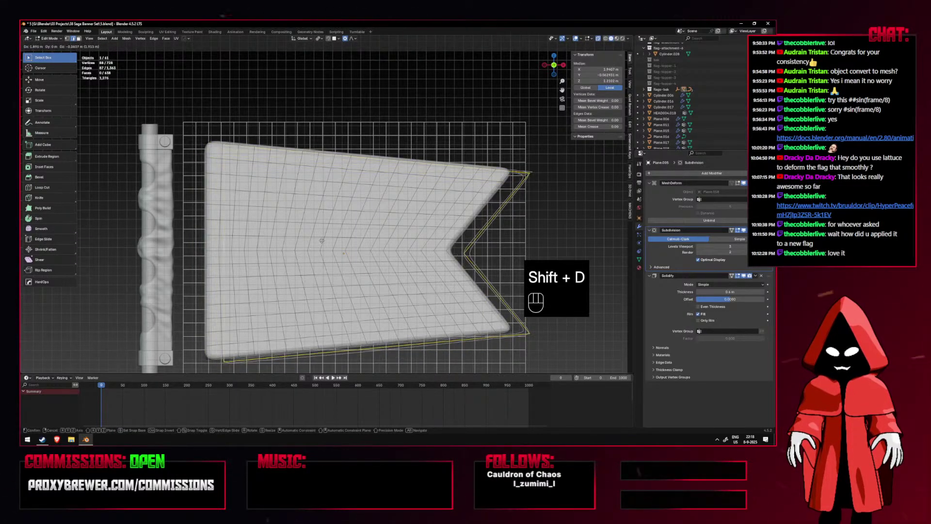
right_click(330, 248)
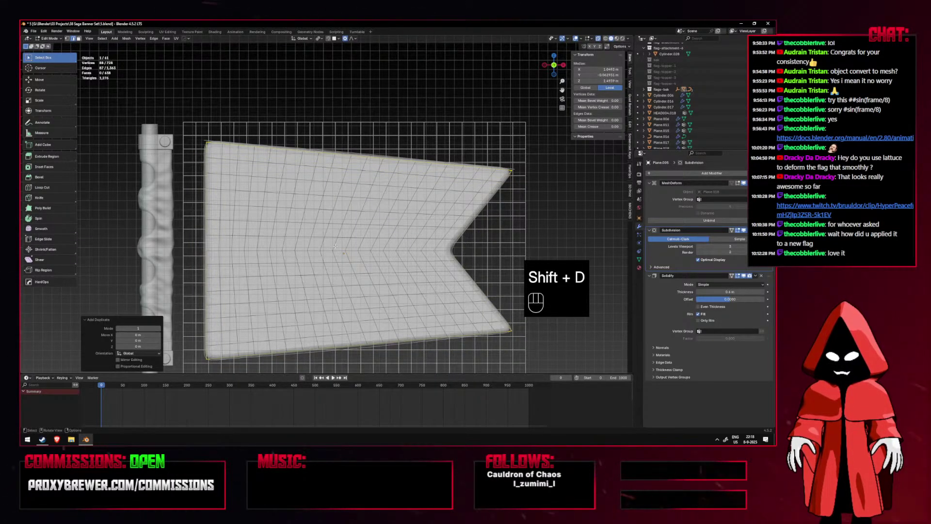
key(p)
click(335, 246)
key(Tab)
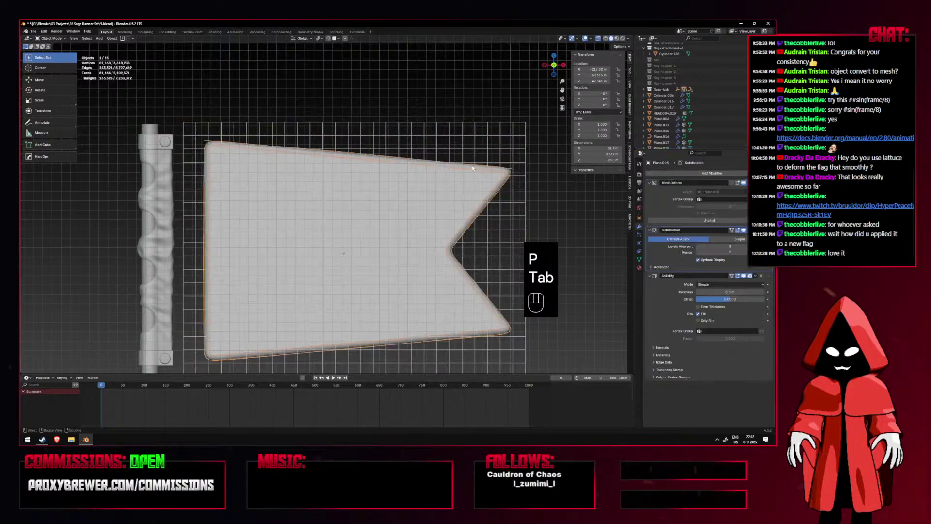
Remove the Solidify and MeshDeform modifiers from the separated border object.
key(g)
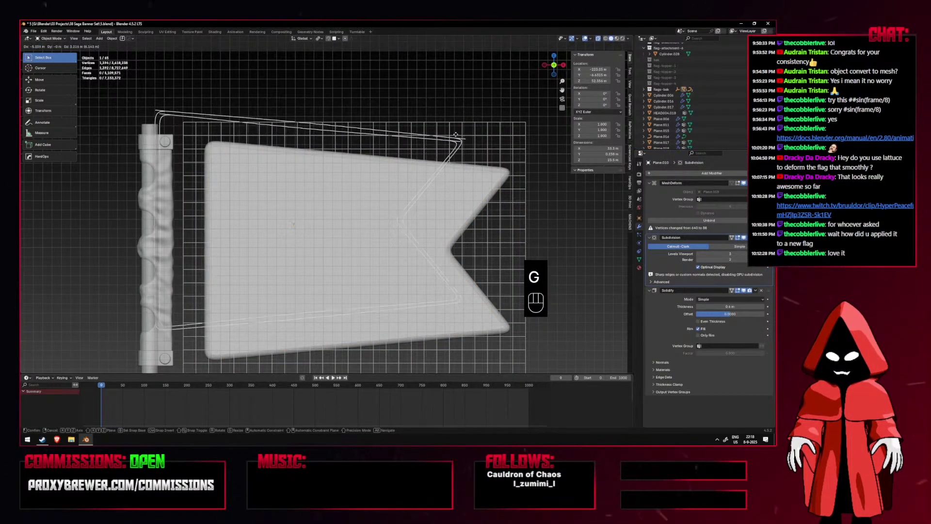
right_click(456, 134)
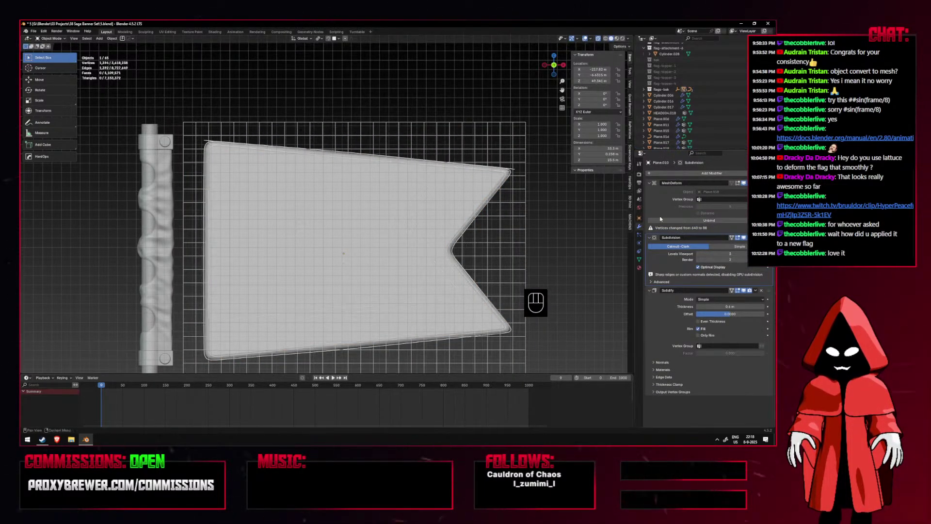
key(Tab)
key(Tab)
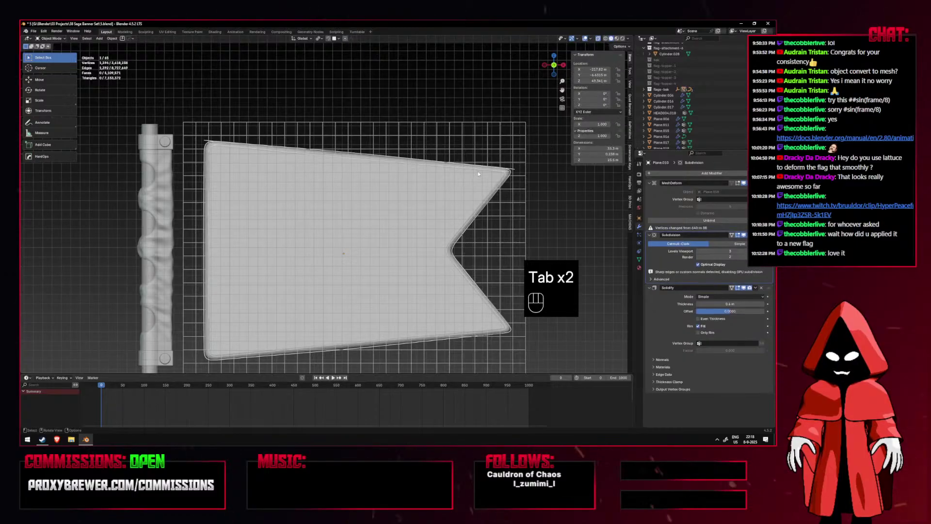
click(762, 290)
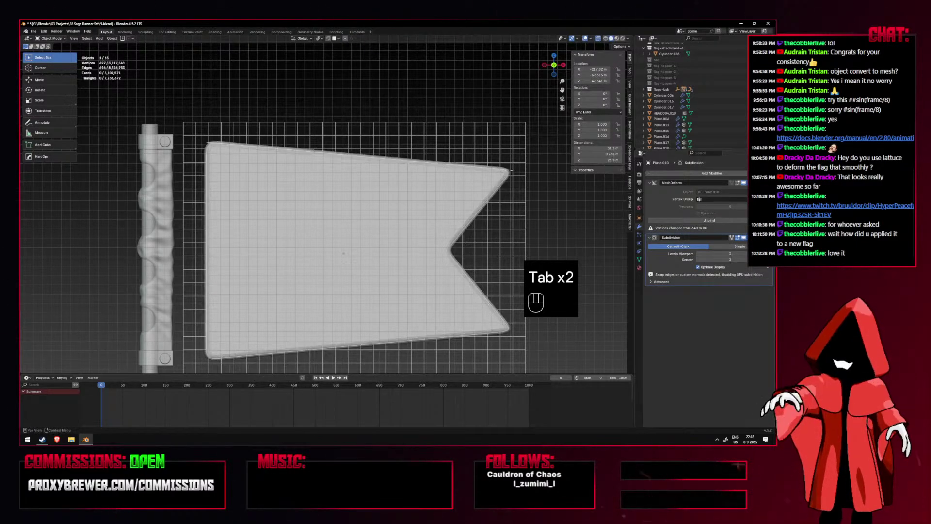
click(762, 182)
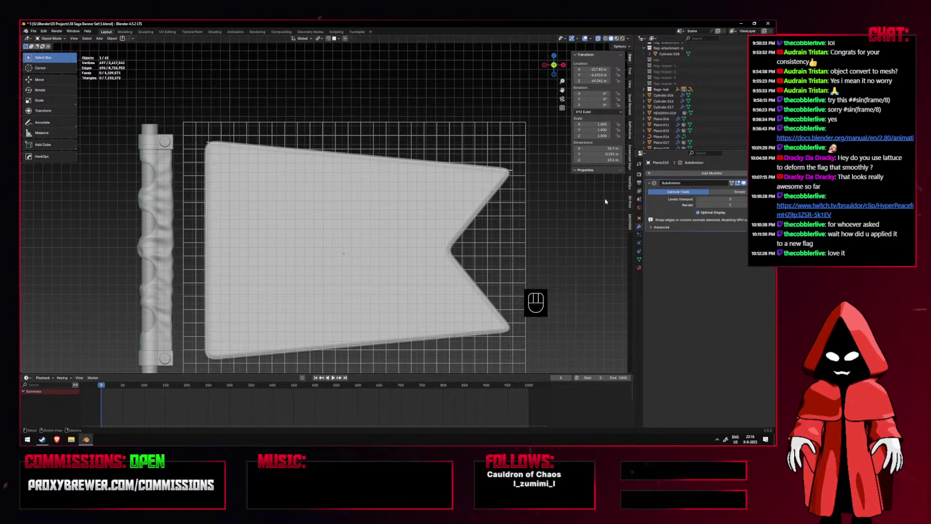
Check the vertices at the border's upper outer corner in Edit Mode for disconnected or doubled edges.
key(Tab)
scroll(554, 219, up, 2)
key(alt+z)
key(alt+z)
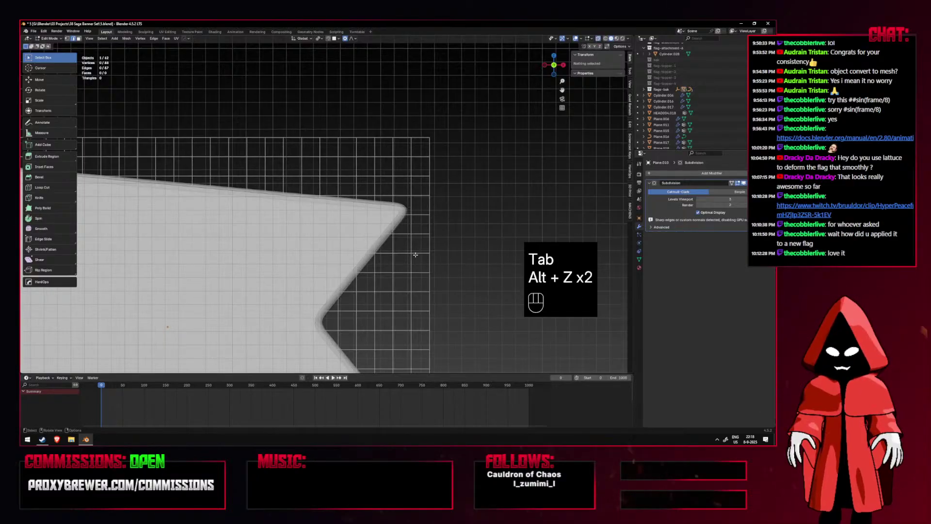
key(1)
scroll(415, 255, up, 3)
click(472, 208)
key(g)
right_click(490, 238)
key(g)
right_click(473, 286)
key(g)
right_click(365, 206)
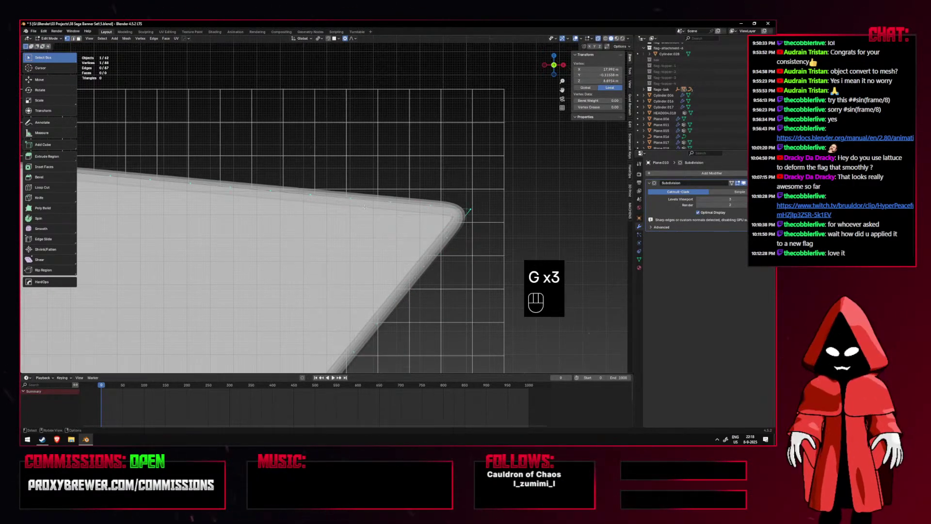
Try to merge all border vertices by distance and test-move the upper outer corner vertex.
key(a)
key(m)
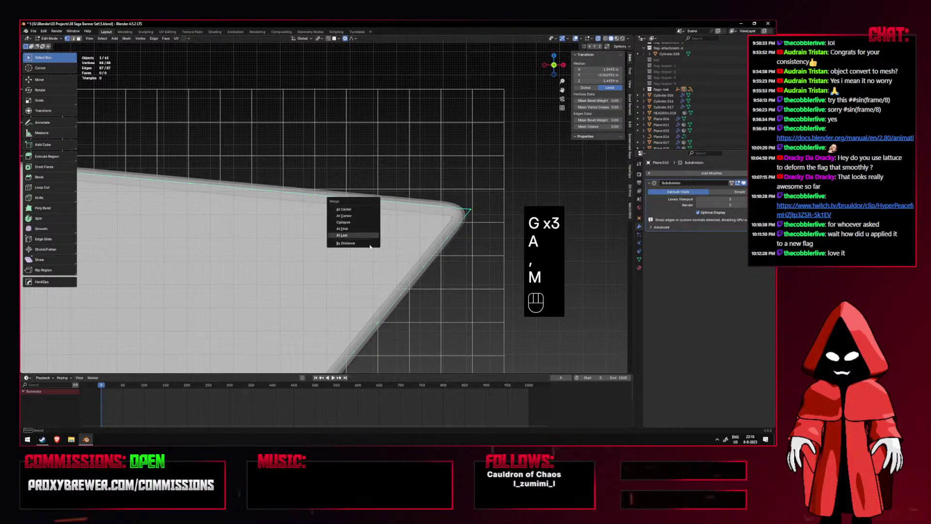
click(368, 244)
key(g)
right_click(366, 252)
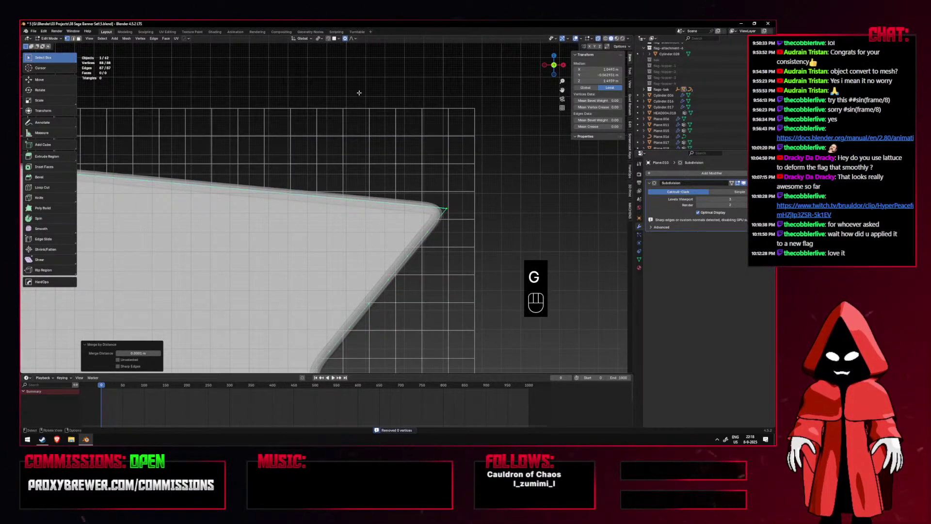
key(g)
right_click(370, 196)
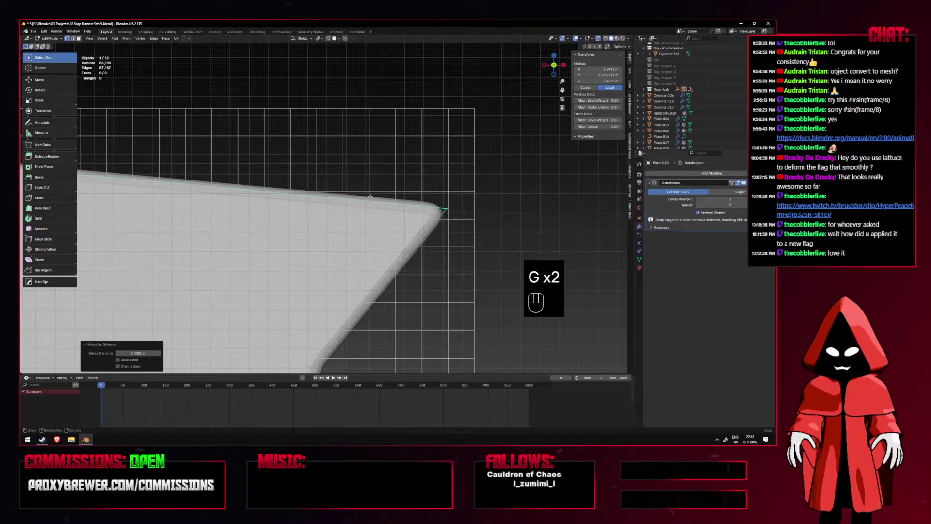
click(445, 218)
key(g)
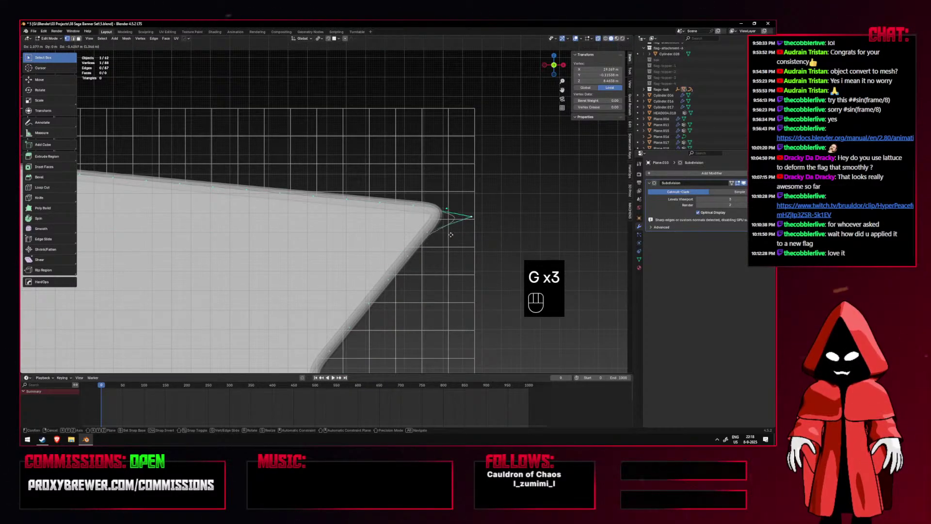
right_click(446, 235)
Separate the whole border mesh into individual objects by loose parts.
key(a)
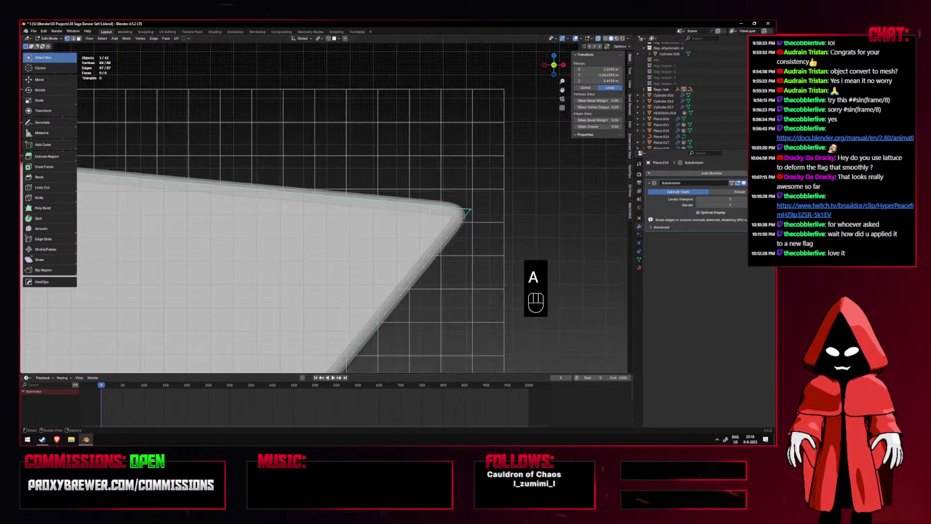
key(p)
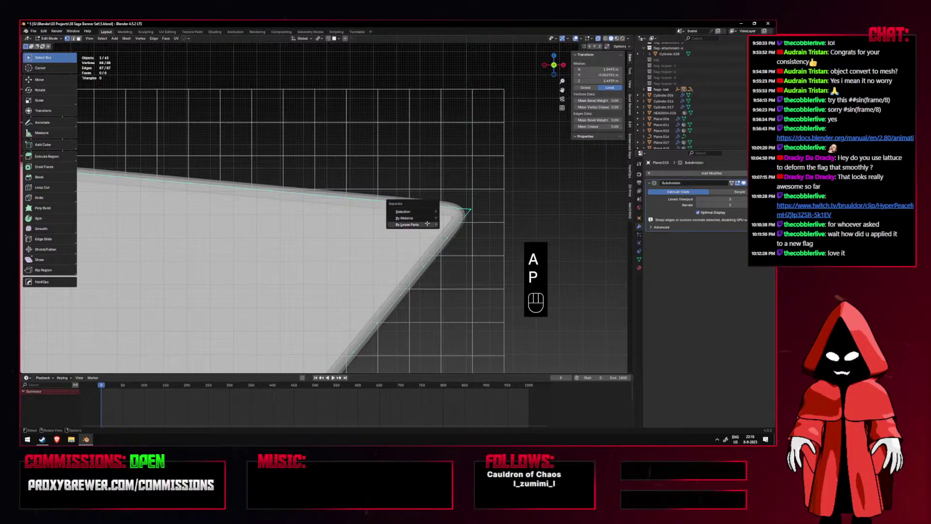
click(427, 223)
key(Tab)
key(g)
click(432, 210)
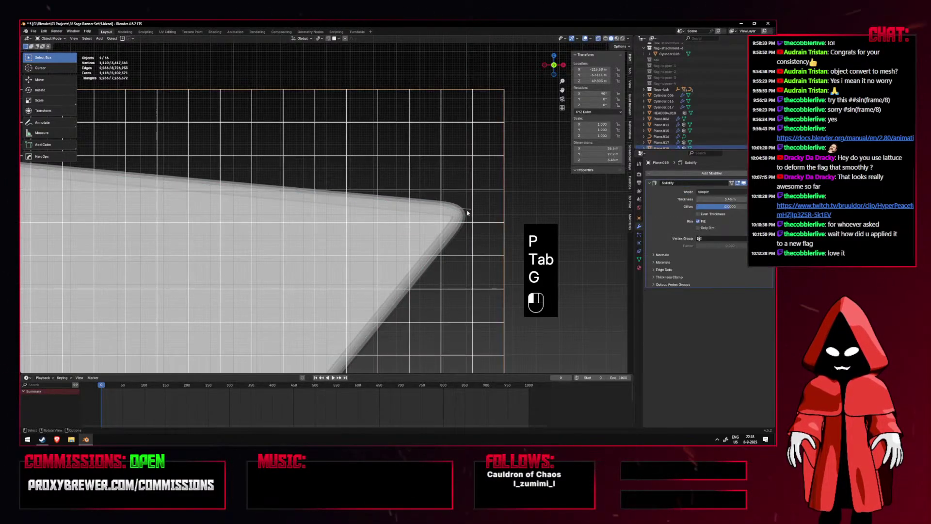
Identify the loose upper-edge strip by test-moving the separated parts, and delete it.
click(467, 213)
key(g)
right_click(509, 140)
scroll(485, 160, down, 3)
key(g)
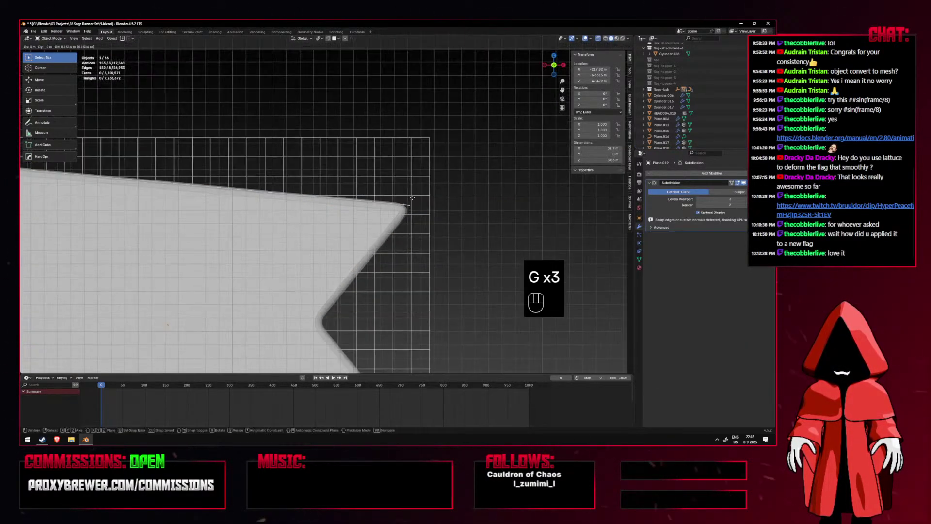
right_click(417, 204)
scroll(418, 204, down, 4)
key(g)
right_click(436, 165)
key(x)
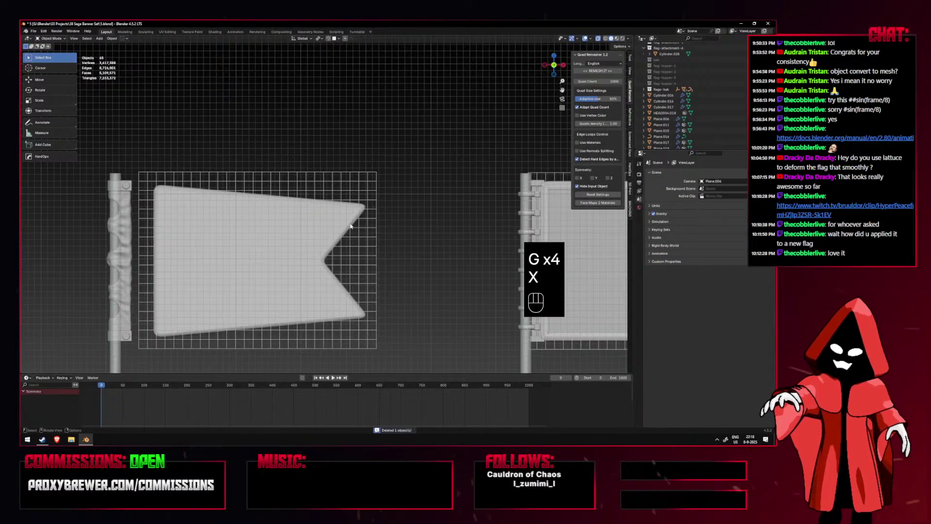
Apply the scale of the remaining border outline and convert its visual geometry to mesh.
scroll(376, 210, up, 3)
click(378, 208)
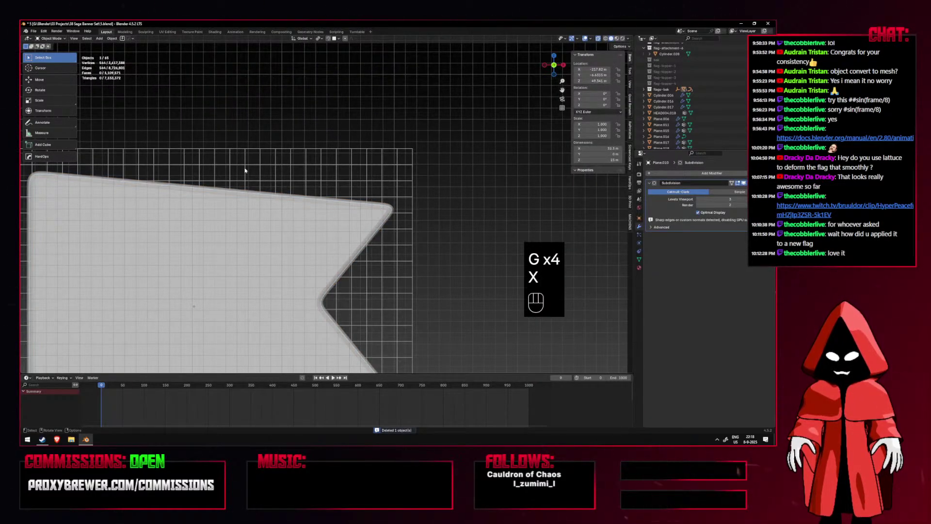
key(ctrl+a)
click(370, 176)
key(ctrl+a)
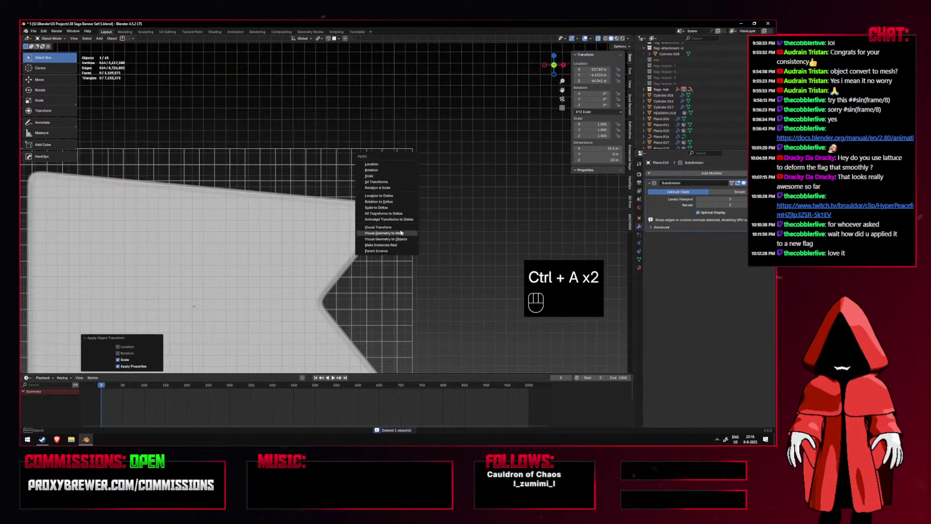
click(383, 233)
Convert the border outline to a curve and give it a round bevel depth of 0.7 m.
click(112, 38)
mouse_move(145, 218)
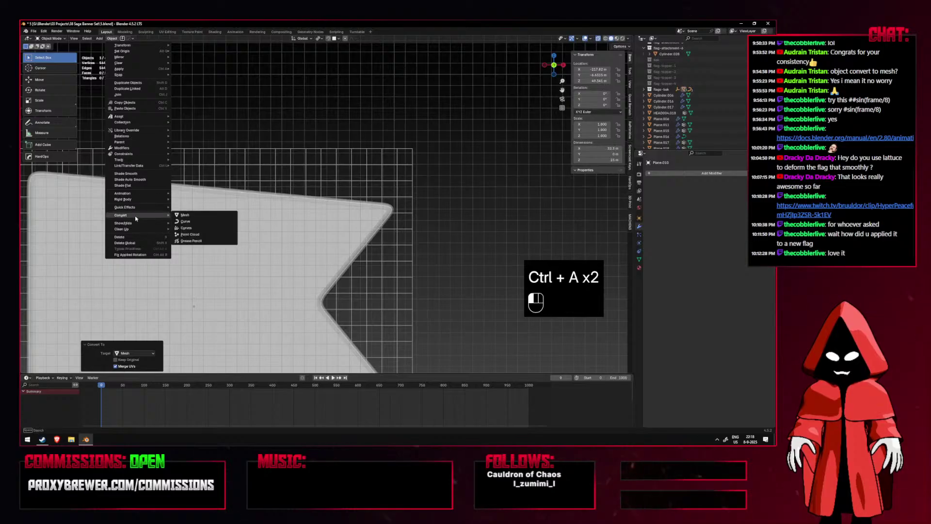
click(203, 226)
click(640, 252)
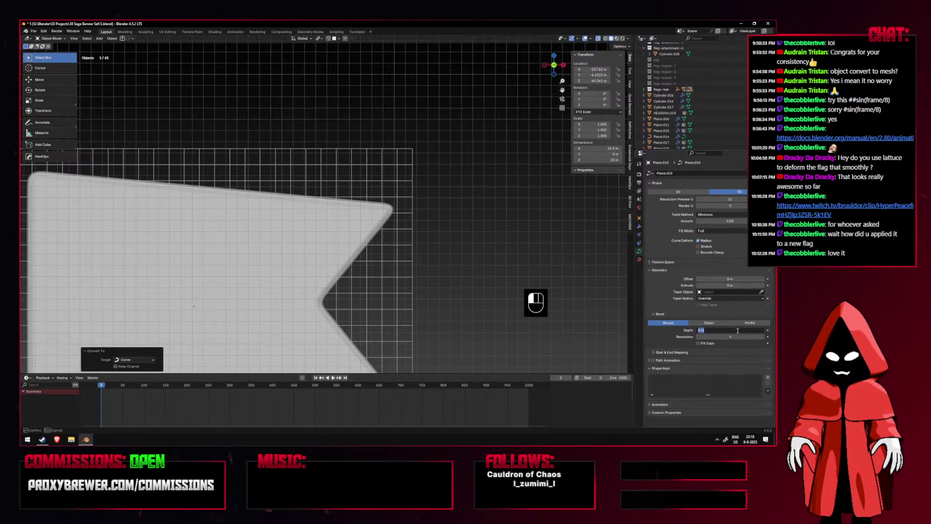
text(0.7)
key(Return)
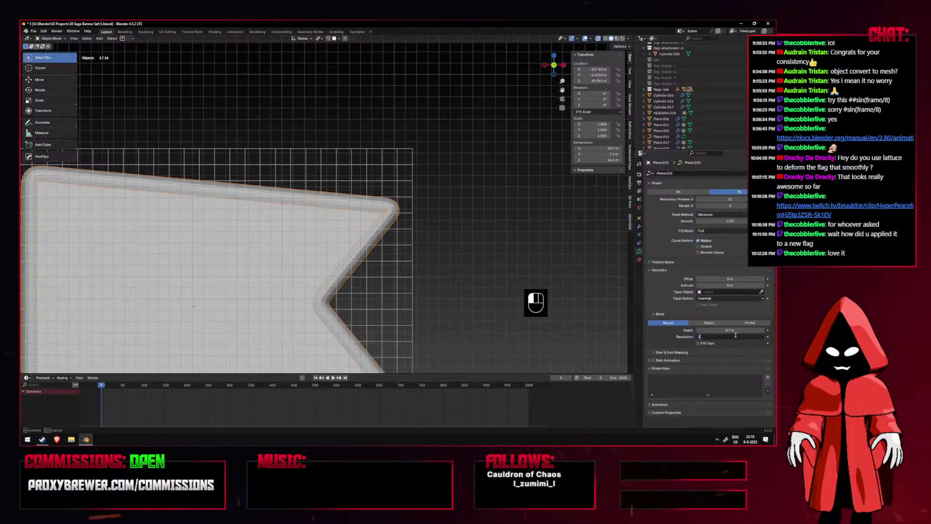
Finish the border curve's bevel with resolution 3, filled caps and a rounded custom profile.
key(Return)
click(707, 343)
click(737, 322)
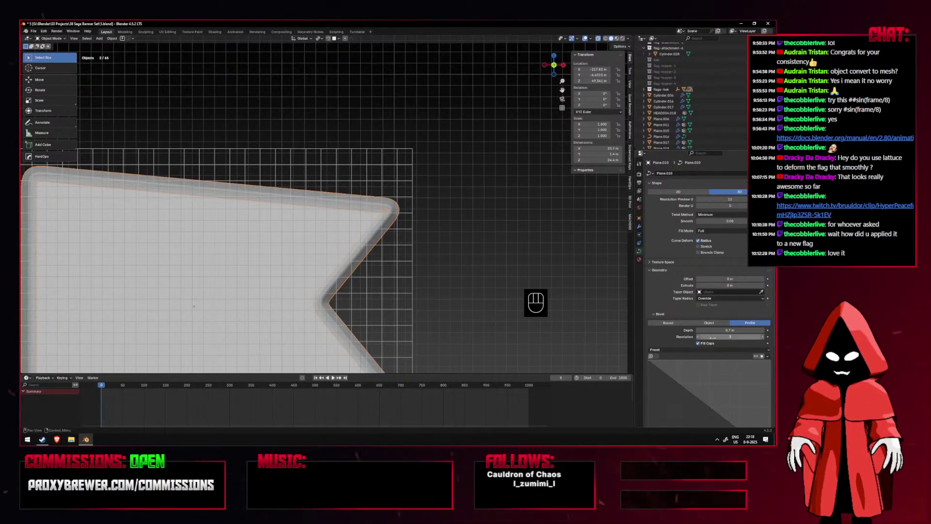
click(735, 350)
click(749, 362)
scroll(473, 237, down, 1)
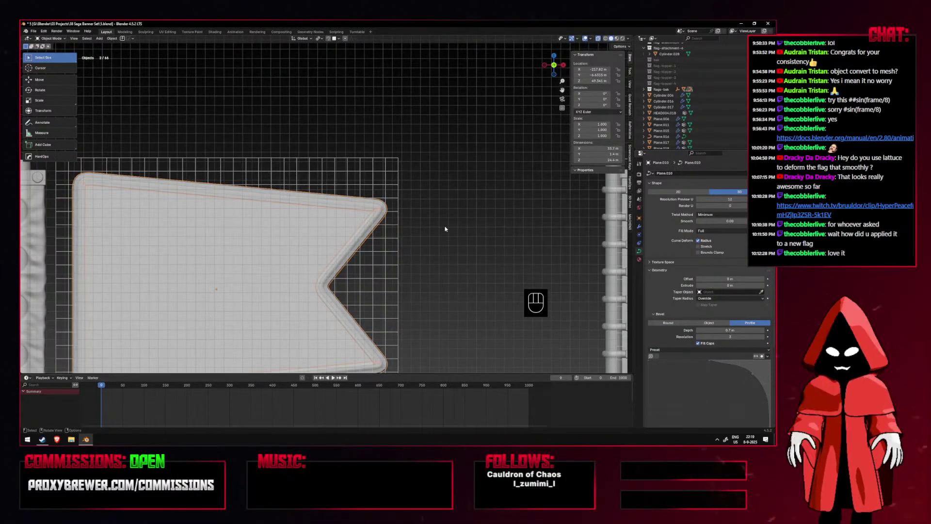
Add a level 2 subdivision to the swallowtail flag's border curve and check it with the overlays and X-ray off.
key(ctrl+2)
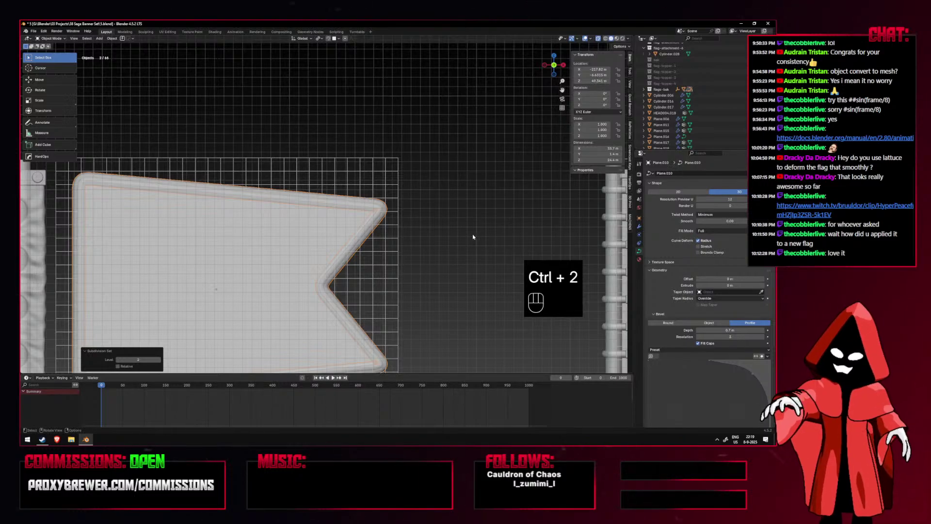
key(shift+alt+z)
key(alt+z)
scroll(436, 235, down, 3)
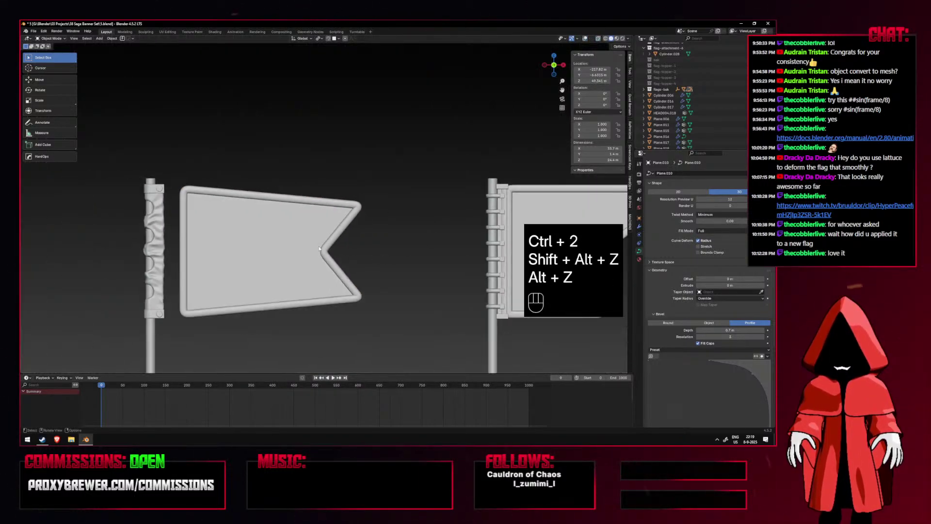
key(slash)
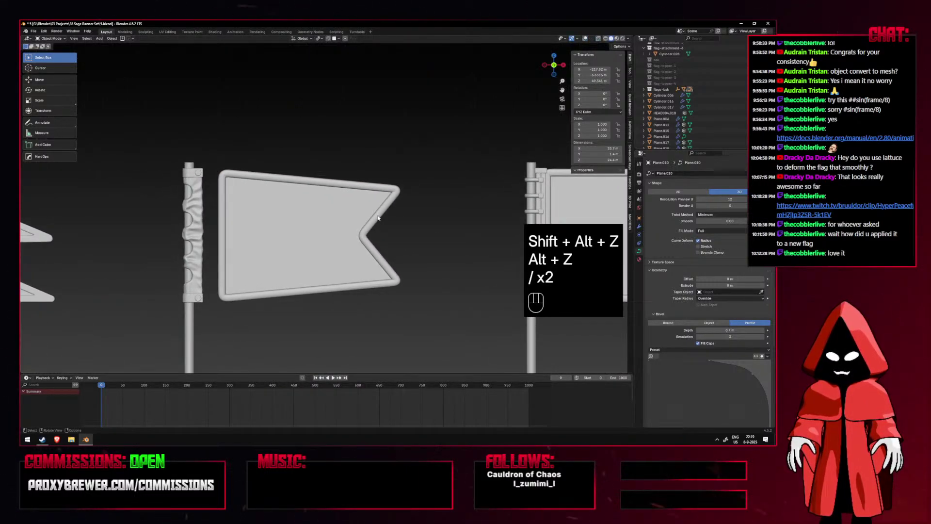
key(shift+alt+z)
Add a Mesh Deform modifier to the border curve, bound to the flag's cage and placed above Subdivision.
click(640, 227)
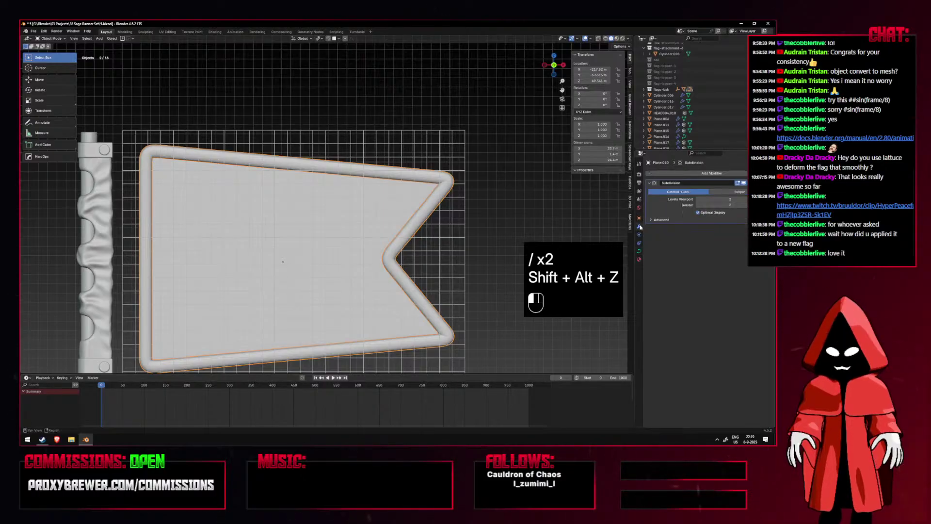
click(690, 173)
text(m)
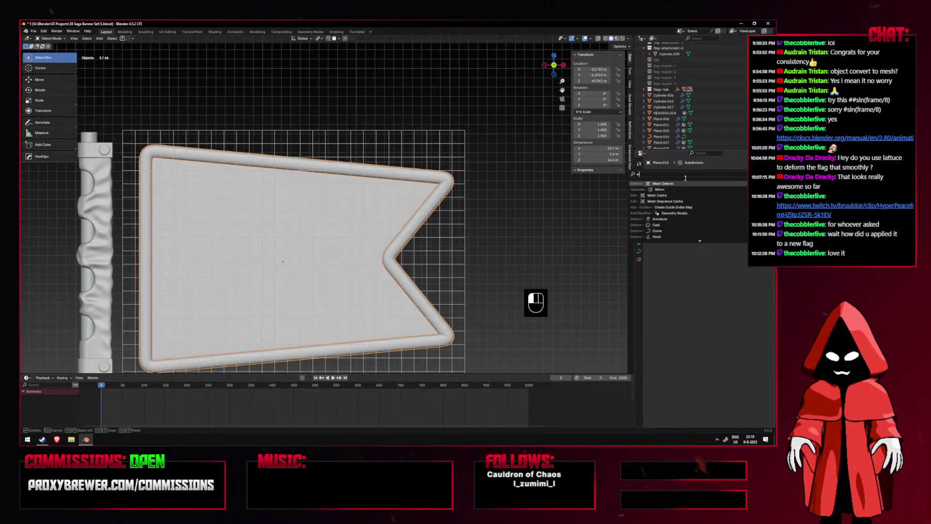
key(Return)
drag(769, 229, 769, 184)
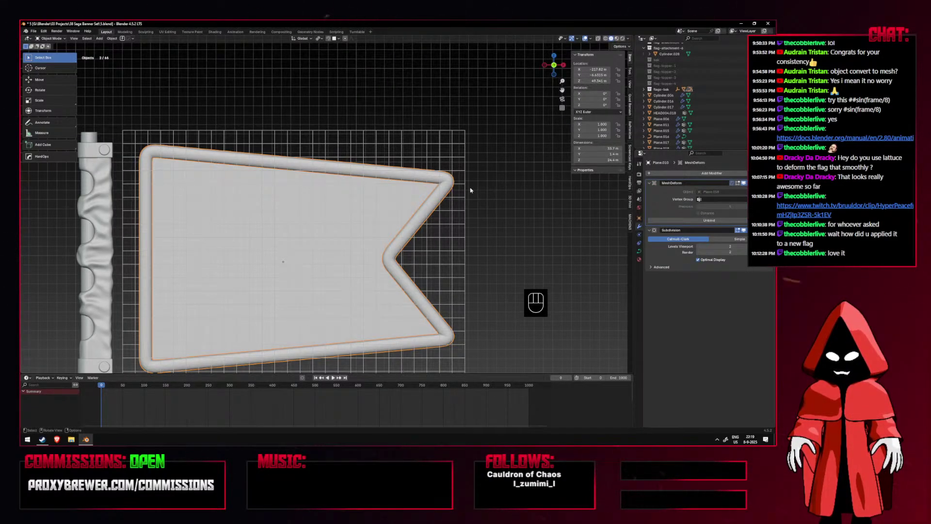
Move the swallowtail flag with its border and cage along X against its pole.
scroll(470, 190, down, 5)
key(shift+alt+z)
scroll(423, 184, down, 3)
key(shift+alt+z)
drag(347, 168, 364, 258)
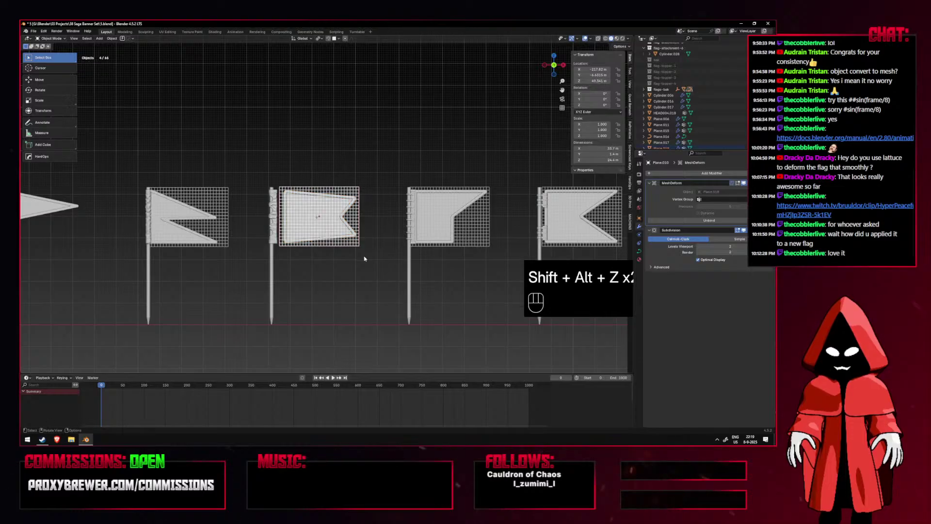
key(shift+alt+z)
scroll(365, 259, up, 3)
key(g)
key(x)
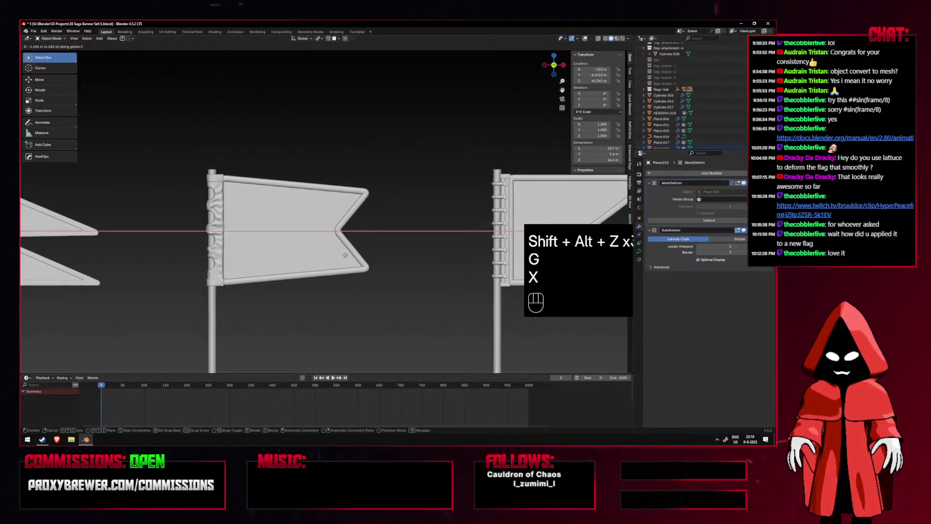
click(344, 255)
Move the diagonally cut flag with its border and cage about 1 m along negative X toward its pole.
middle_drag(345, 255, 121, 212)
key(KP_1)
scroll(370, 235, down, 5)
key(KP_1)
shift+middle_drag(369, 231, 446, 245)
shift+middle_drag(281, 248, 426, 252)
shift+middle_drag(313, 243, 245, 219)
click(585, 38)
scroll(346, 104, up, 1)
drag(346, 104, 395, 235)
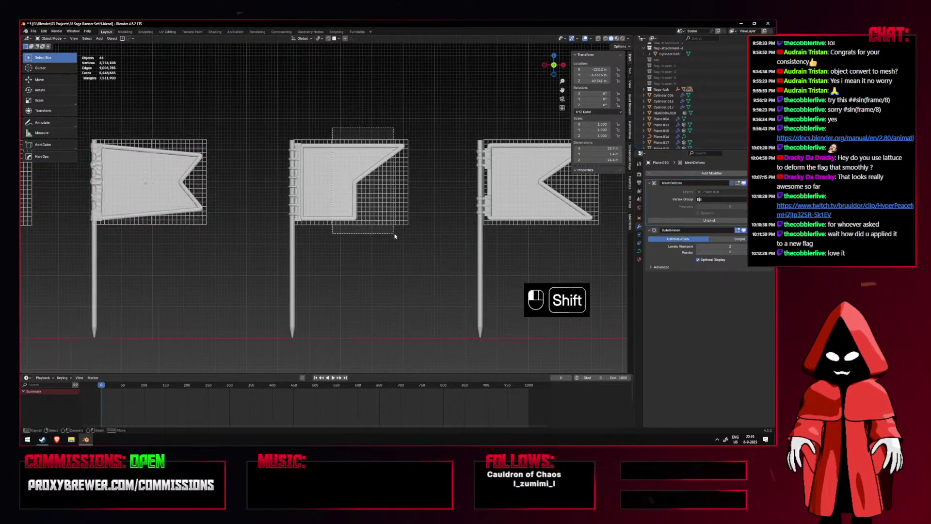
scroll(395, 236, up, 3)
key(shift+alt+z)
key(g)
key(x)
click(390, 238)
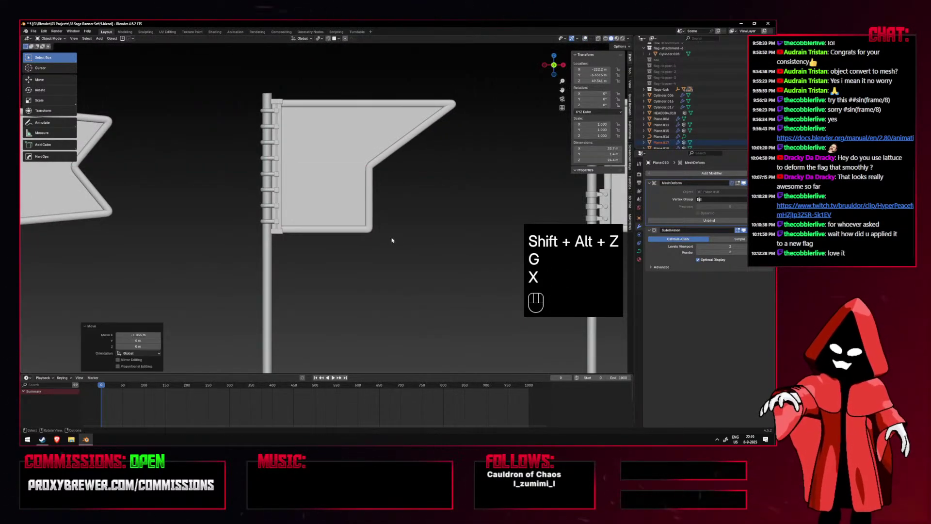
Copy the swallowtail flag cloth's modifiers onto the two-tailed pennant's cloth.
scroll(388, 239, down, 5)
middle_drag(374, 231, 315, 243)
key(KP_1)
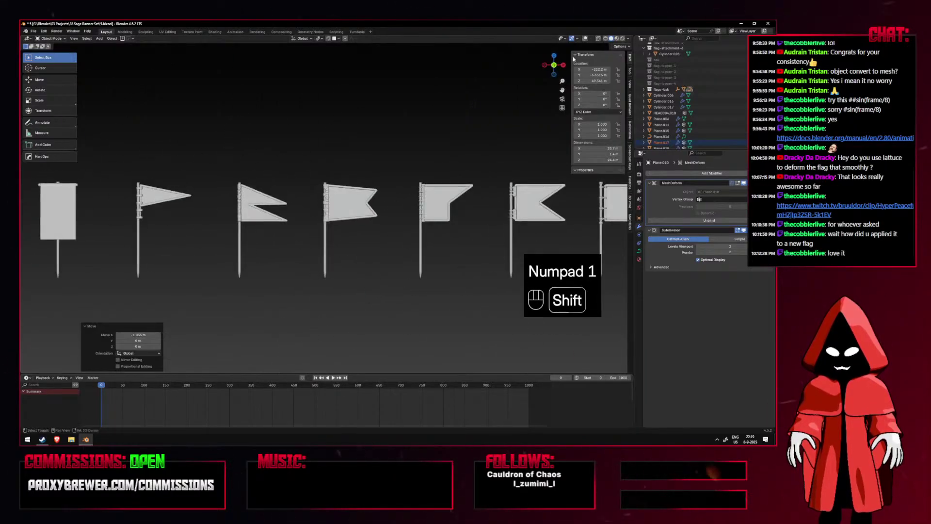
shift+middle_drag(296, 131, 368, 141)
scroll(368, 141, up, 6)
shift+middle_drag(437, 151, 352, 130)
scroll(352, 130, up, 2)
click(551, 189)
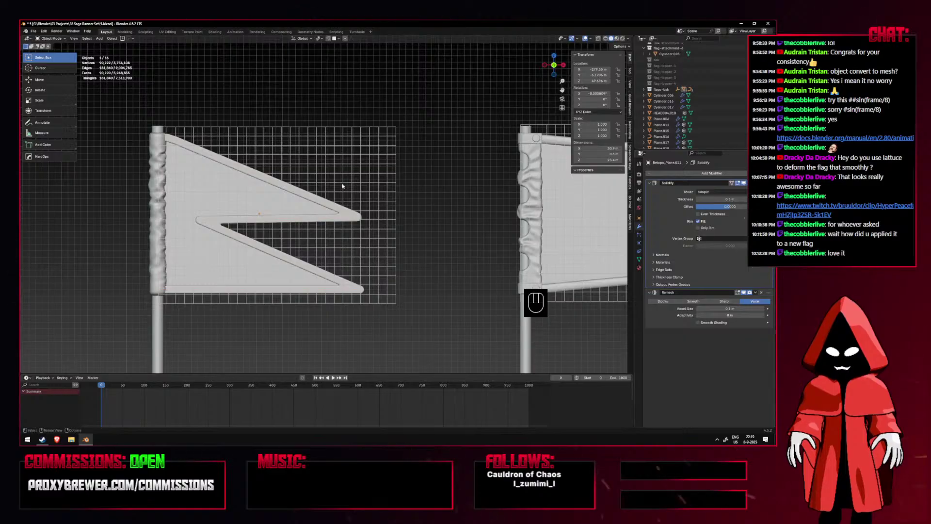
middle_drag(343, 186, 554, 196)
key(KP_1)
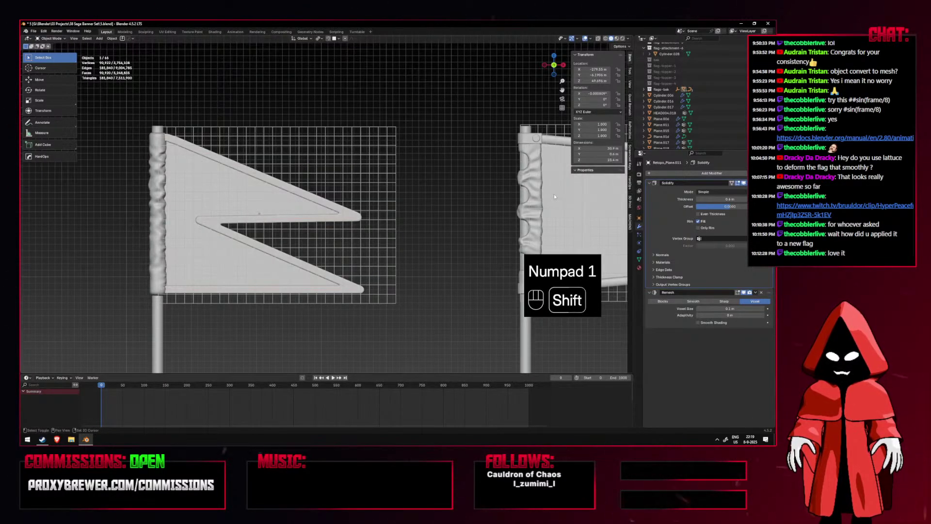
shift+click(554, 196)
key(ctrl+l)
click(554, 197)
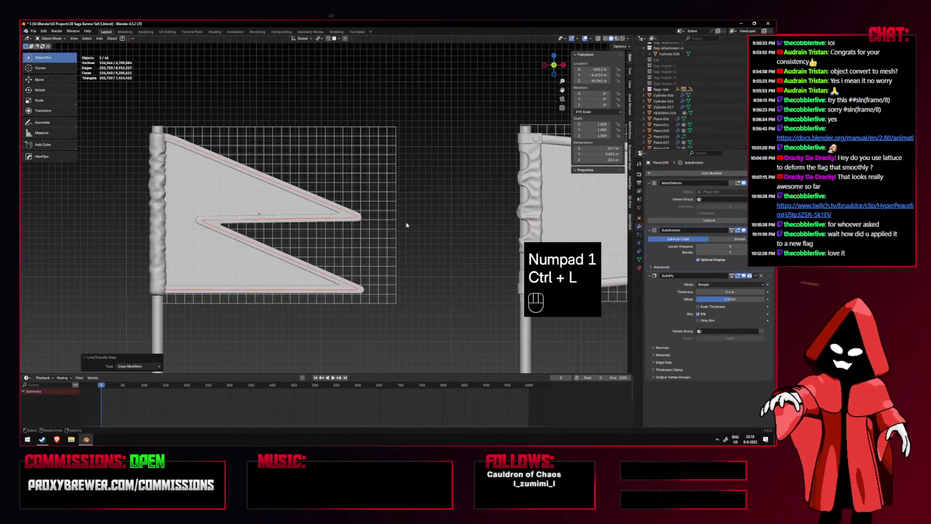
Unbind the two-tailed pennant's Mesh Deform modifier and delete its old cage.
click(262, 199)
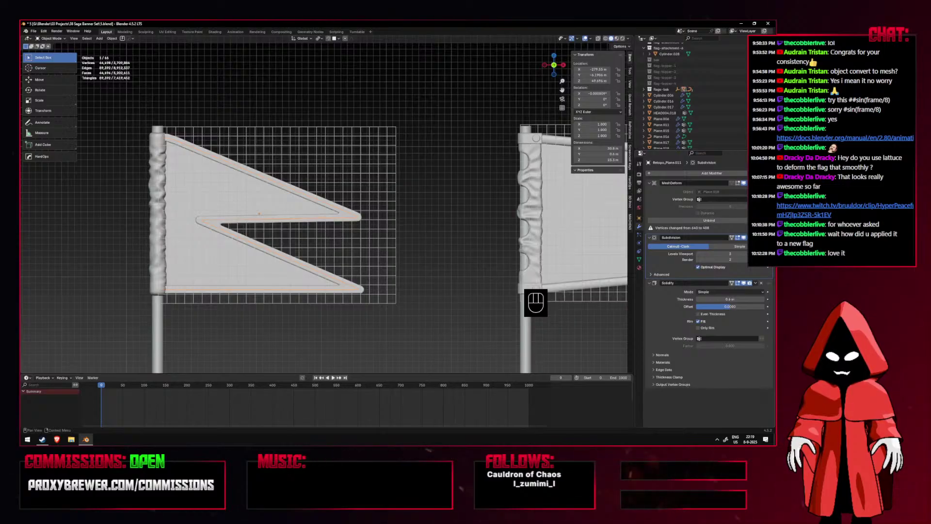
click(709, 220)
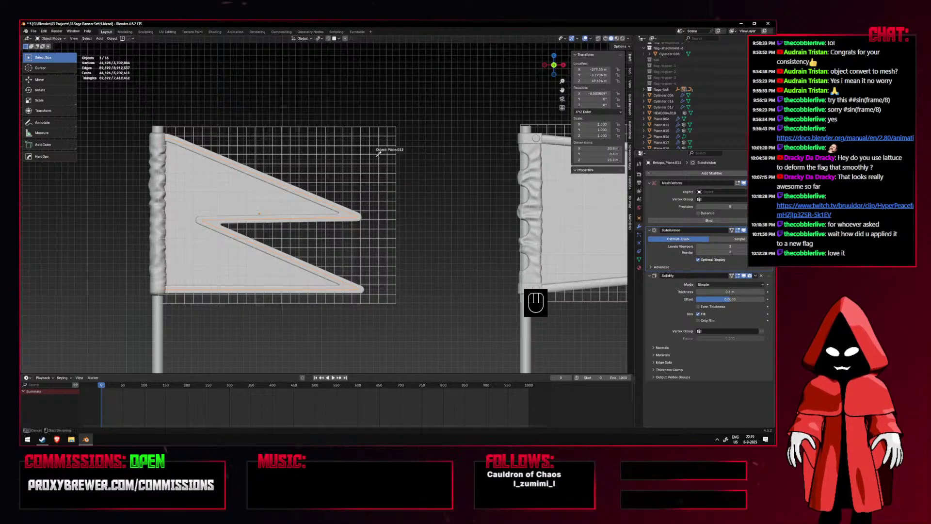
click(382, 141)
key(x)
Create a linked duplicate of the swallowtail flag's cage and move it along X to the two-tailed pennant.
scroll(382, 141, down, 3)
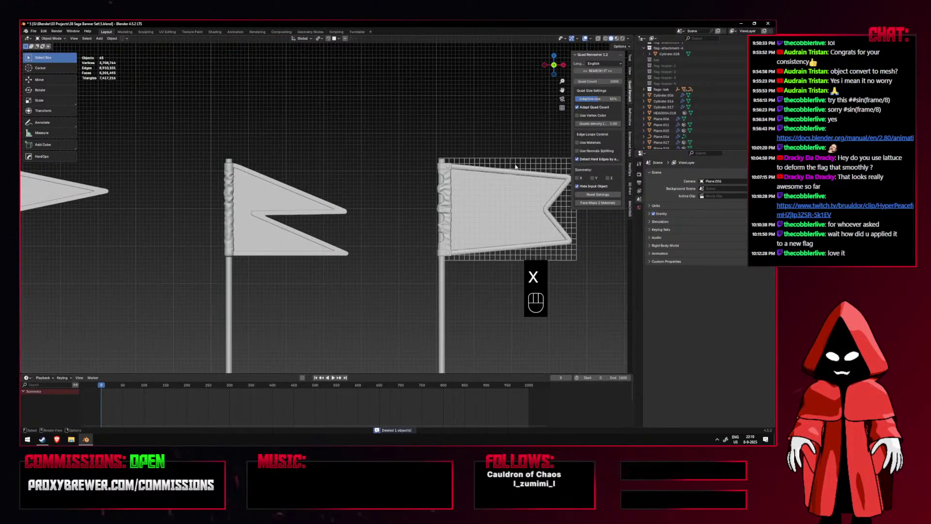
click(515, 165)
key(alt+d)
right_click(427, 160)
key(g)
key(x)
click(225, 158)
Move the two-tailed pennant's cloth and border along X away from the pole.
shift+click(297, 192)
shift+click(304, 203)
shift+click(326, 260)
key(g)
key(x)
click(343, 271)
Slide the duplicated cage along X so that it encloses the two-tailed pennant.
key(g)
key(x)
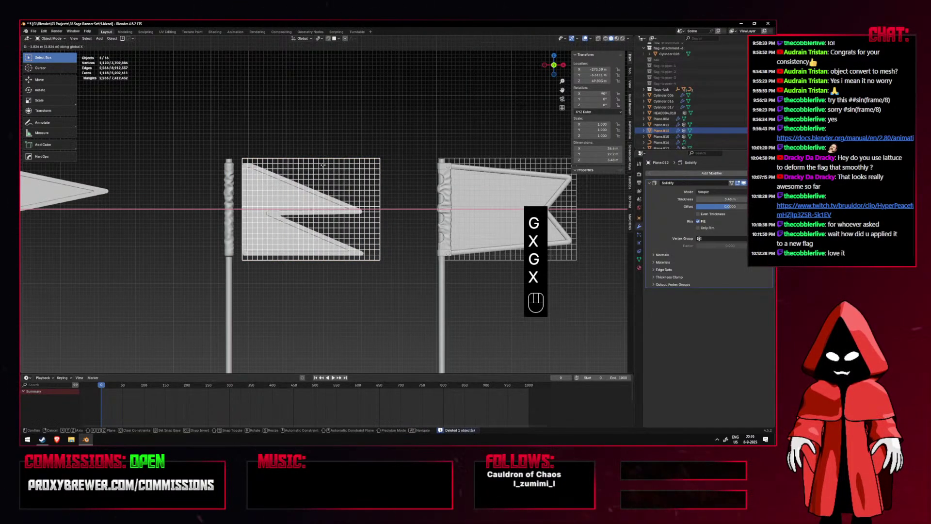
click(319, 168)
scroll(320, 167, up, 3)
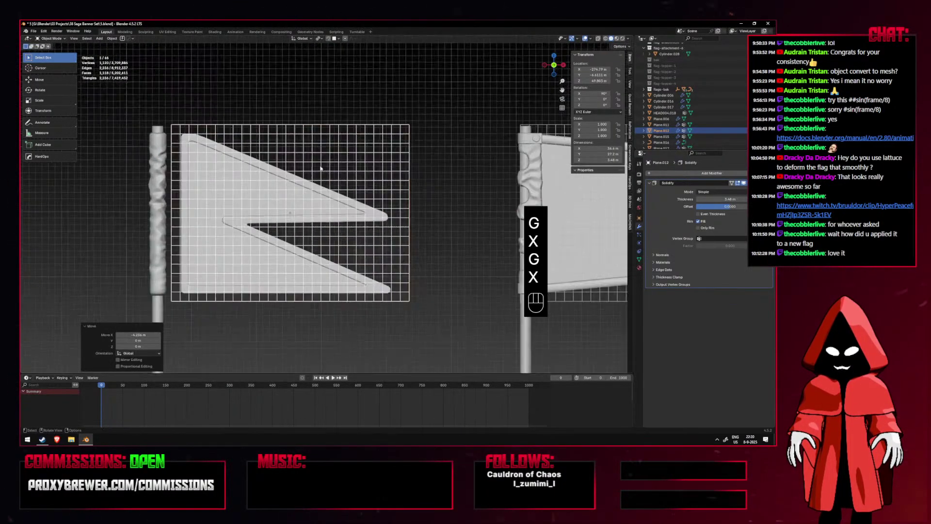
Delete the two-tailed pennant's old border and select the complete boundary edge loop of its cloth mesh.
key(x)
key(x)
click(327, 202)
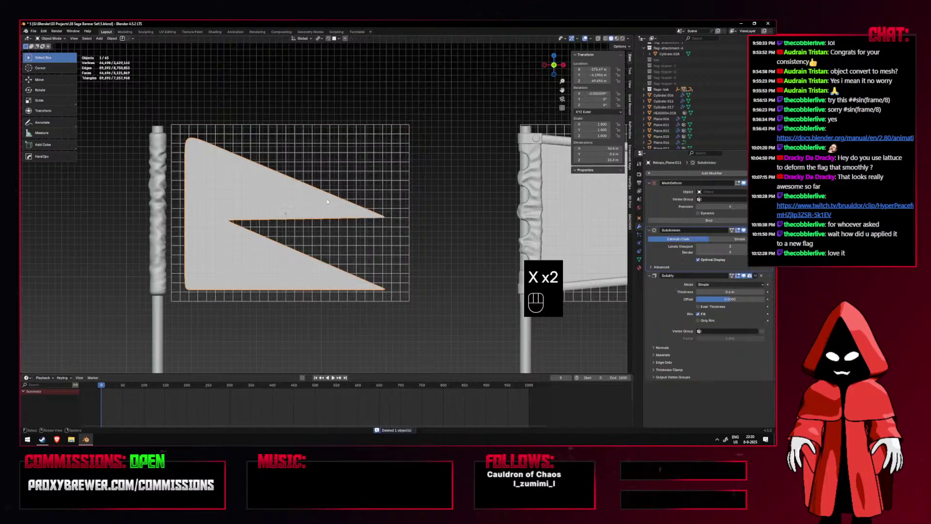
key(Tab)
key(alt+z)
alt+click(329, 194)
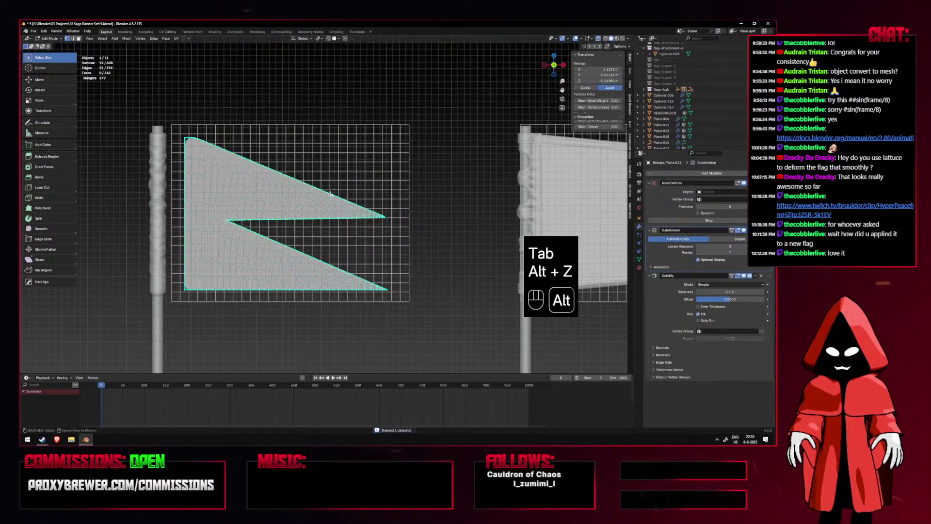
alt+shift+click(295, 289)
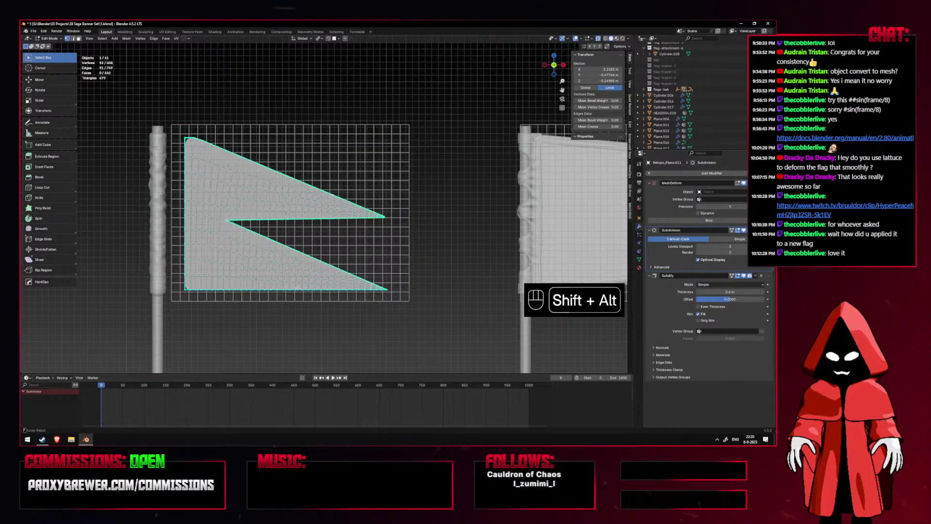
key(ctrl+z)
alt+shift+click(295, 290)
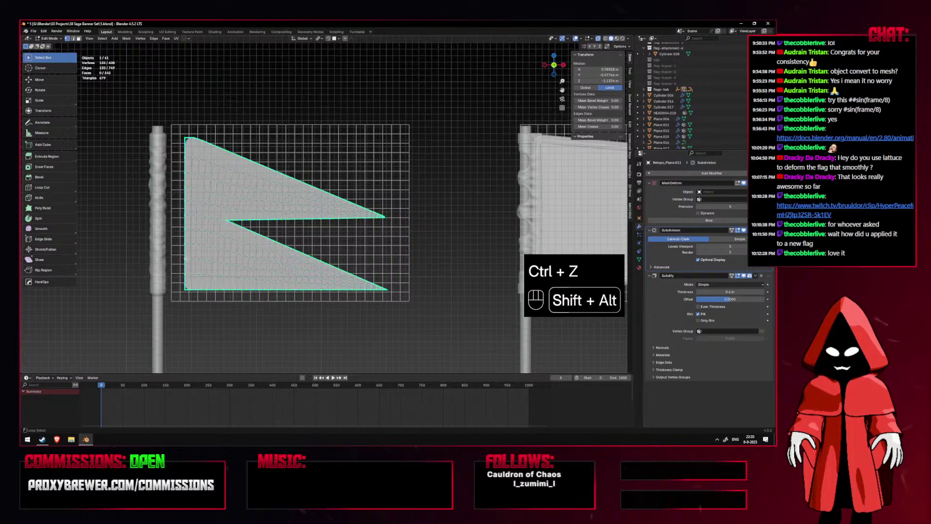
key(g)
key(g)
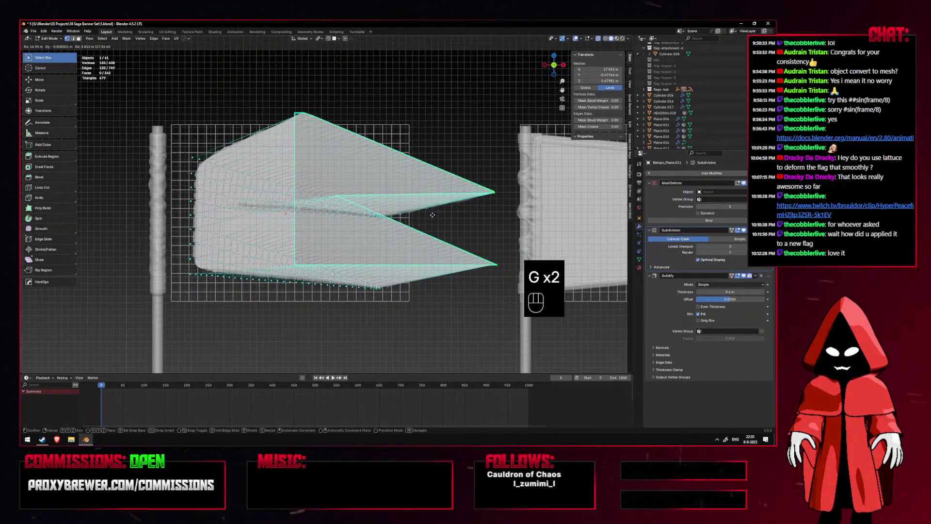
right_click(432, 215)
middle_drag(432, 214, 252, 264)
key(KP_1)
key(g)
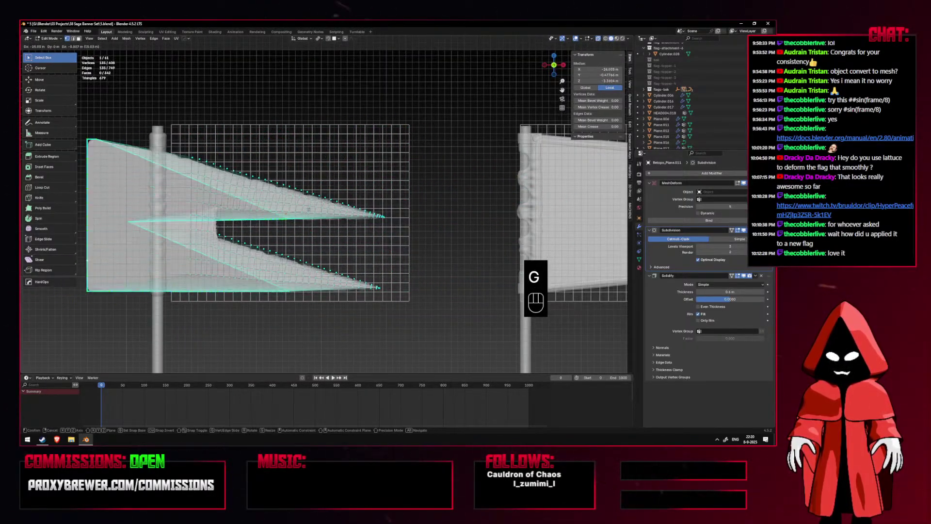
right_click(456, 213)
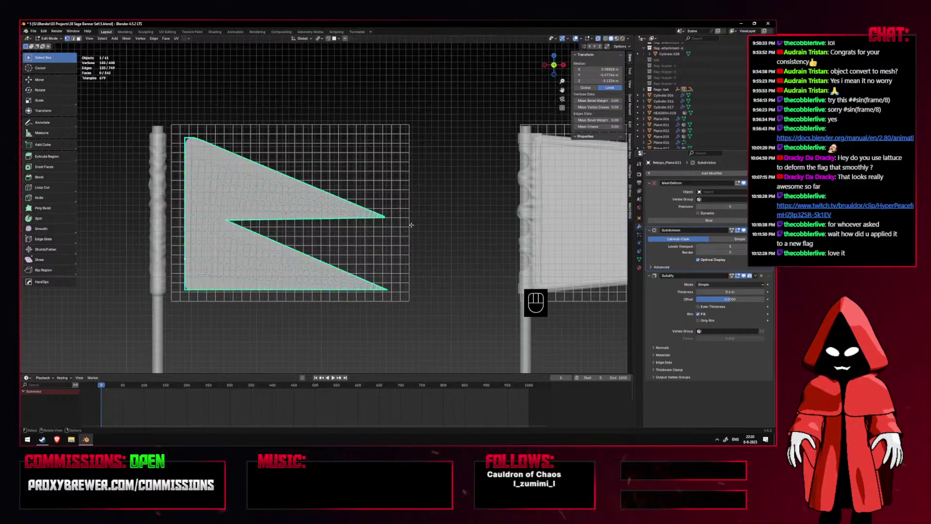
Duplicate the pennant's boundary edges in place and separate them into their own object.
shift+middle_drag(375, 233, 401, 241)
scroll(401, 241, up, 1)
key(shift+d)
right_click(454, 248)
key(p)
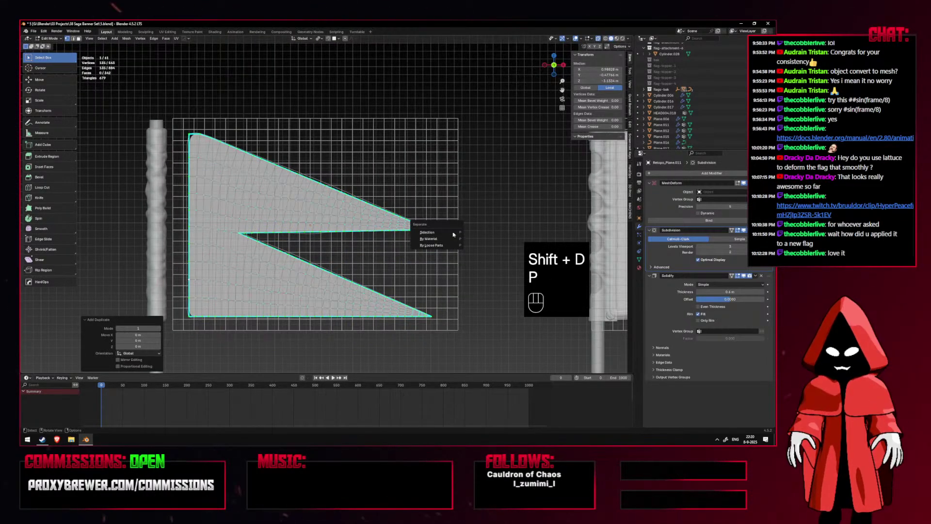
click(453, 234)
Remove the Mesh Deform and Solidify modifiers from the separated pennant outline and convert its visual geometry to mesh.
key(Tab)
click(386, 210)
key(g)
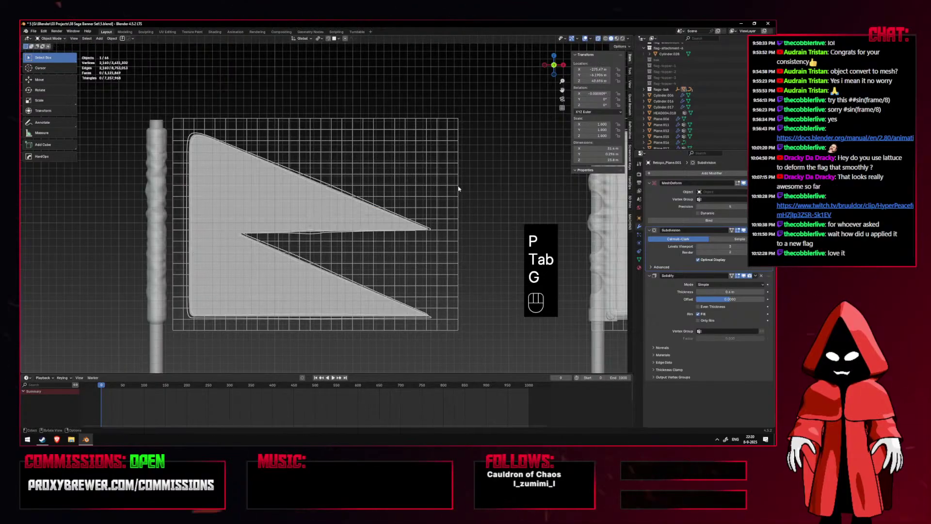
click(762, 276)
key(ctrl+a)
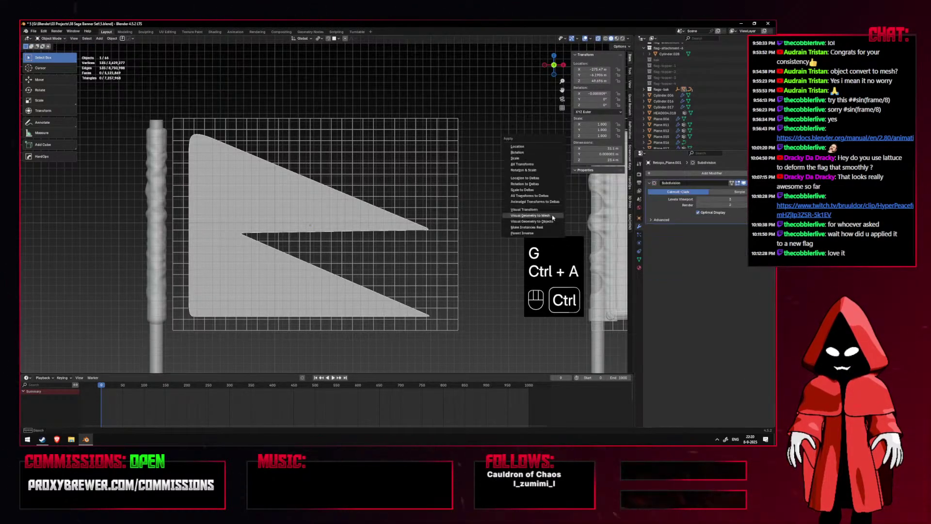
click(543, 217)
Convert the pennant outline to a curve and give it a round bevel of 0.7 m depth, resolution 3 and filled caps.
click(111, 38)
mouse_move(145, 216)
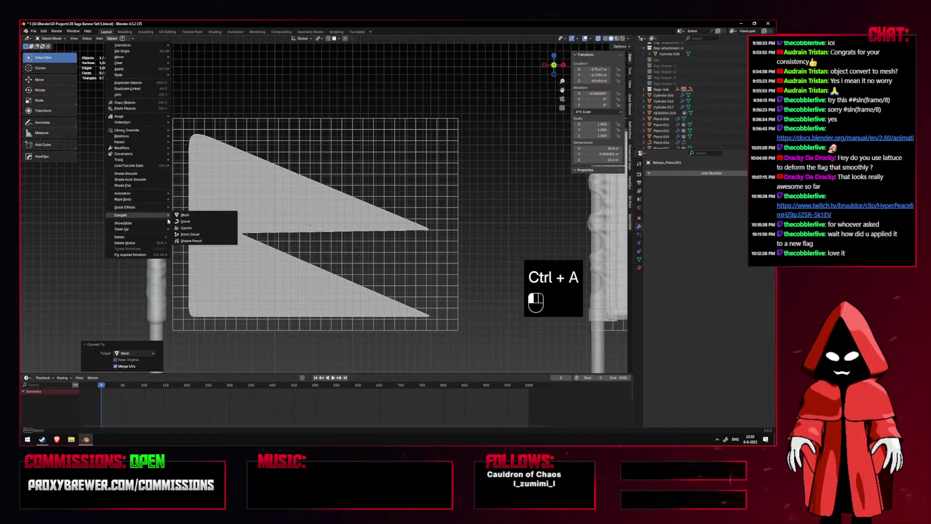
click(197, 224)
click(639, 251)
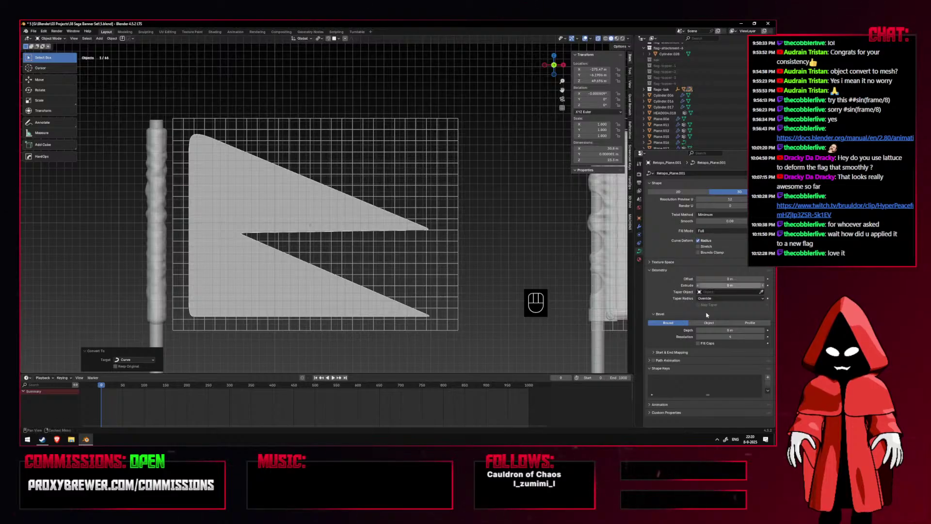
text(3)
key(Return)
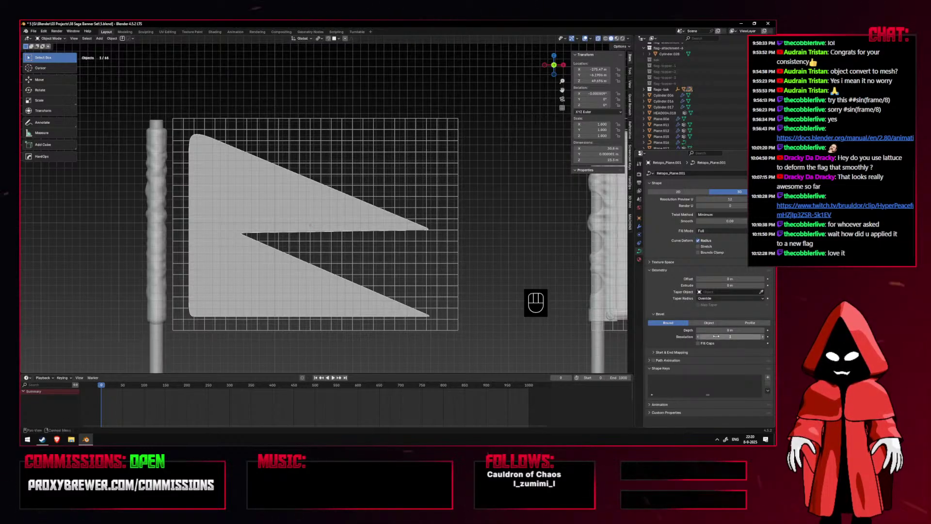
text(0.7)
key(Return)
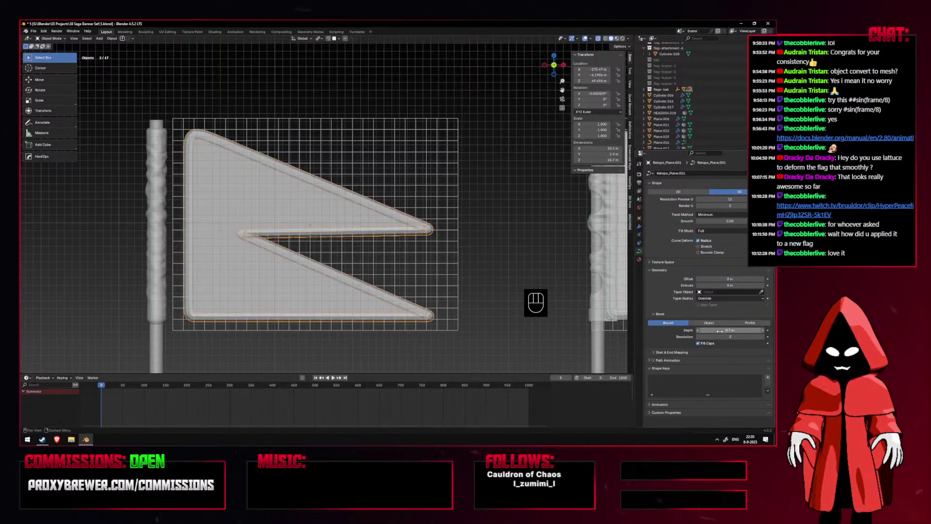
Switch the pennant border's bevel to a rounded Profile preset and add a Subdivision modifier at level 2.
click(733, 323)
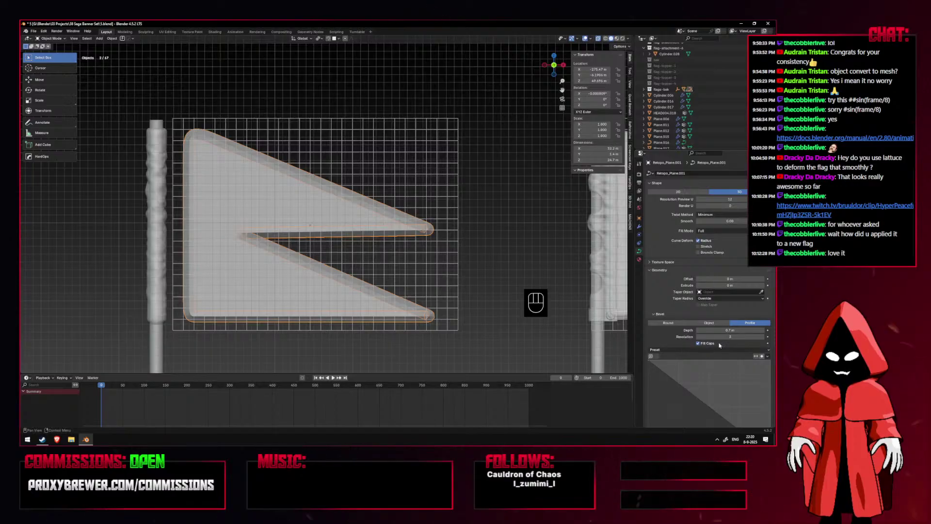
click(735, 350)
click(748, 362)
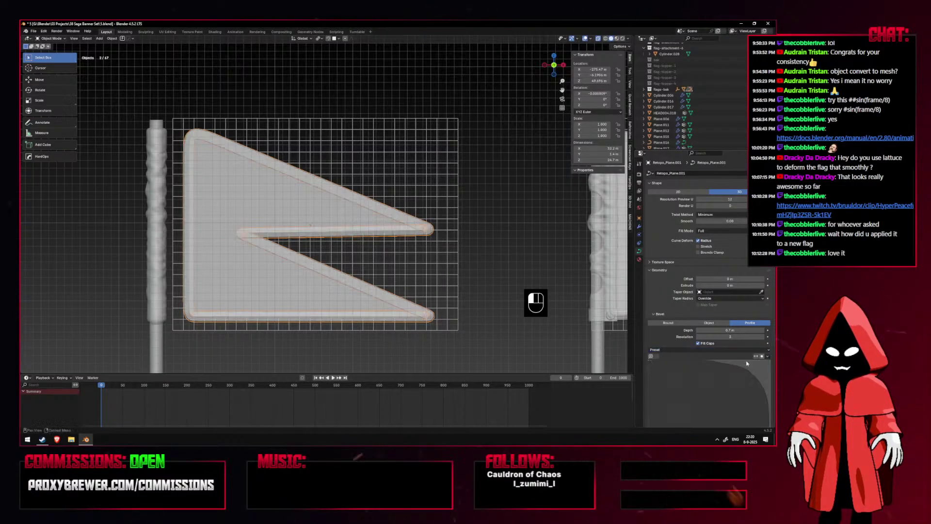
key(ctrl+2)
Add a Mesh Deform modifier to the pennant border, bind it to cage Plane.012 and place it above Subdivision.
click(639, 228)
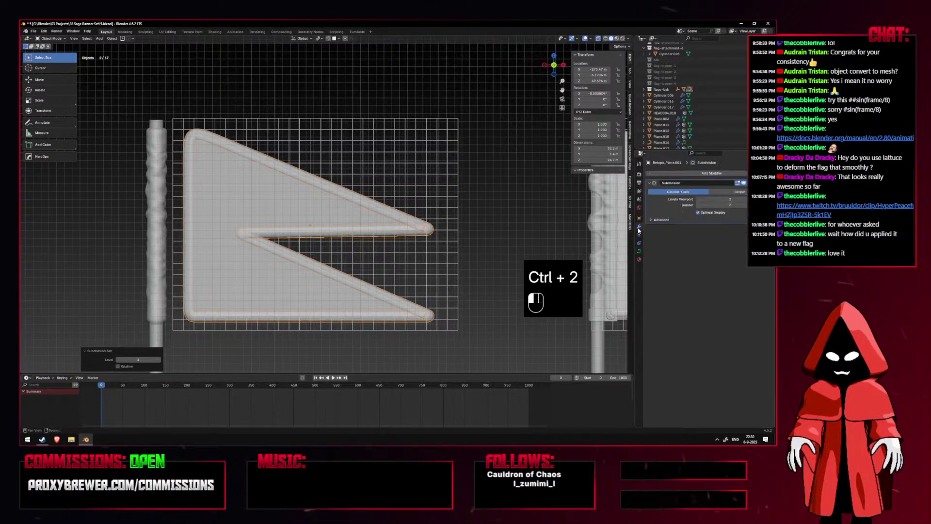
click(702, 175)
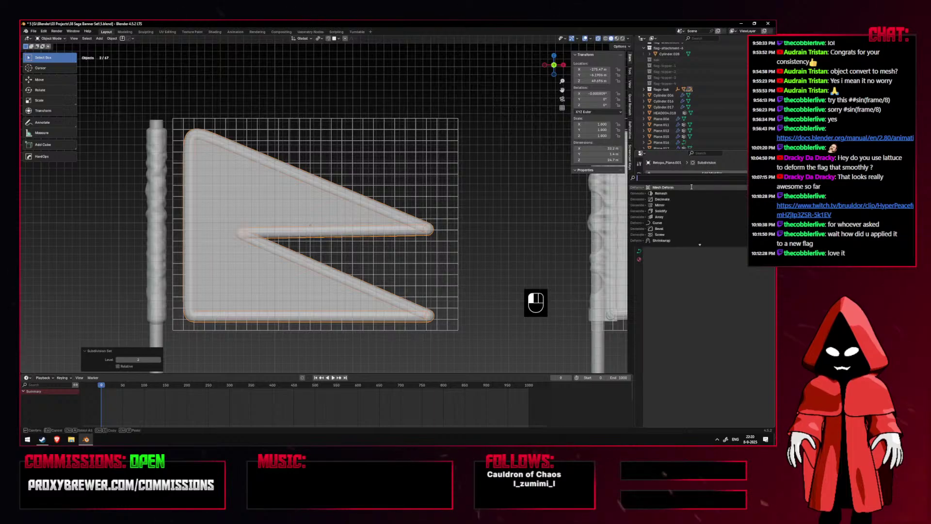
click(764, 251)
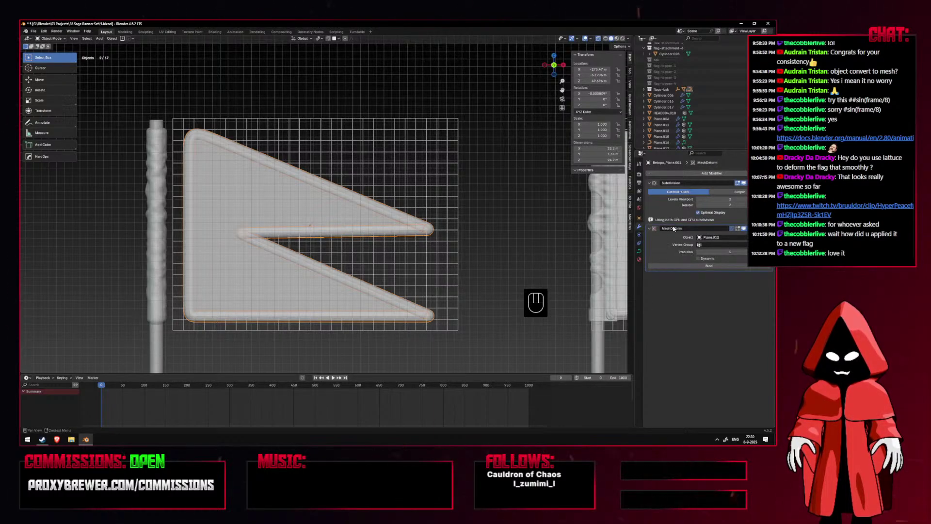
drag(768, 235, 767, 183)
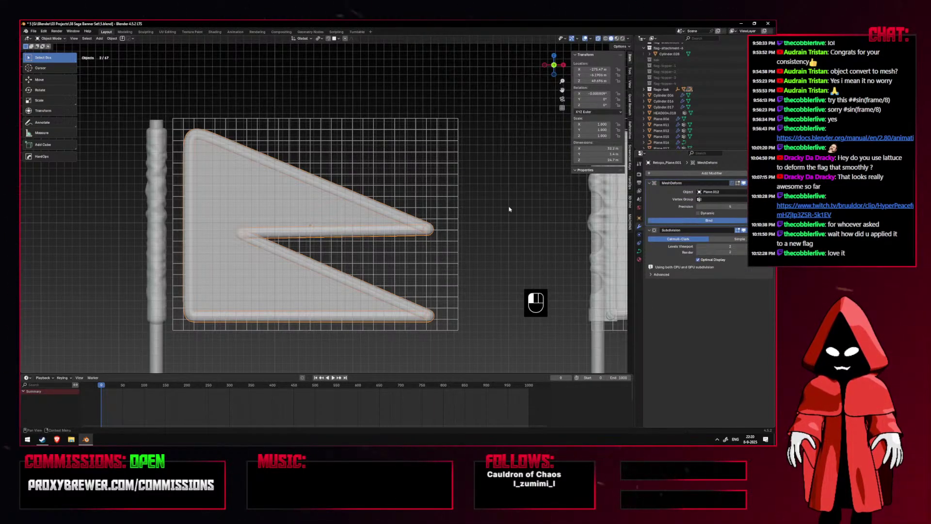
Examine the settings of the deform cage and the modifier stack of the two-tailed pennant's cloth.
click(399, 194)
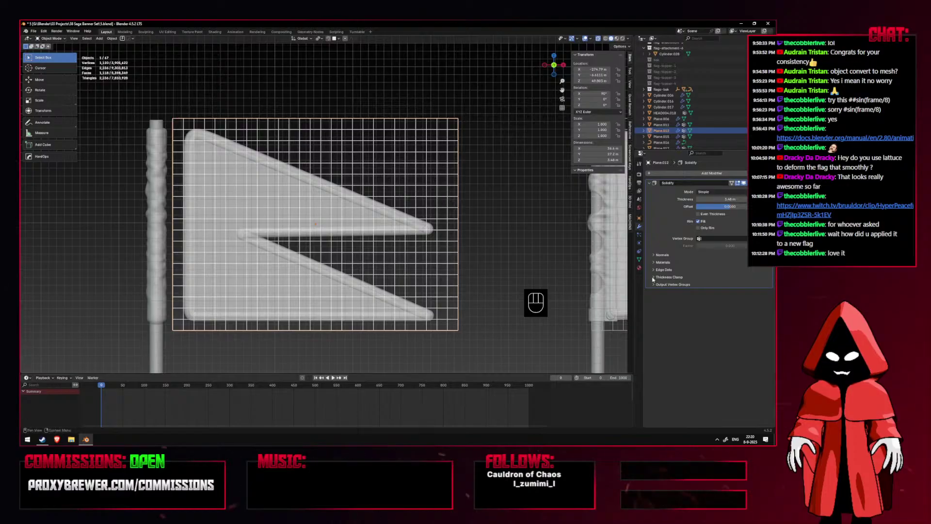
click(639, 260)
drag(726, 288, 691, 285)
click(360, 219)
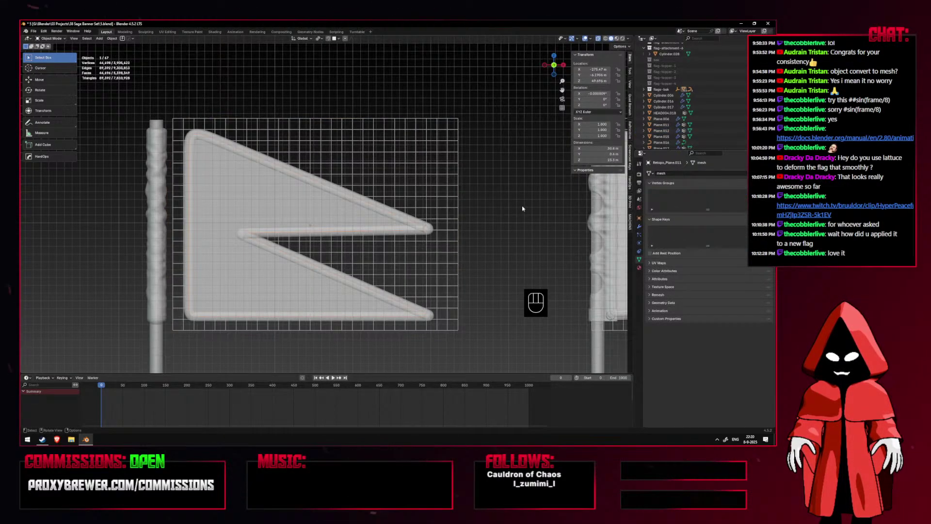
click(641, 233)
key(g)
right_click(287, 265)
scroll(407, 229, down, 1)
shift+middle_drag(412, 230, 258, 212)
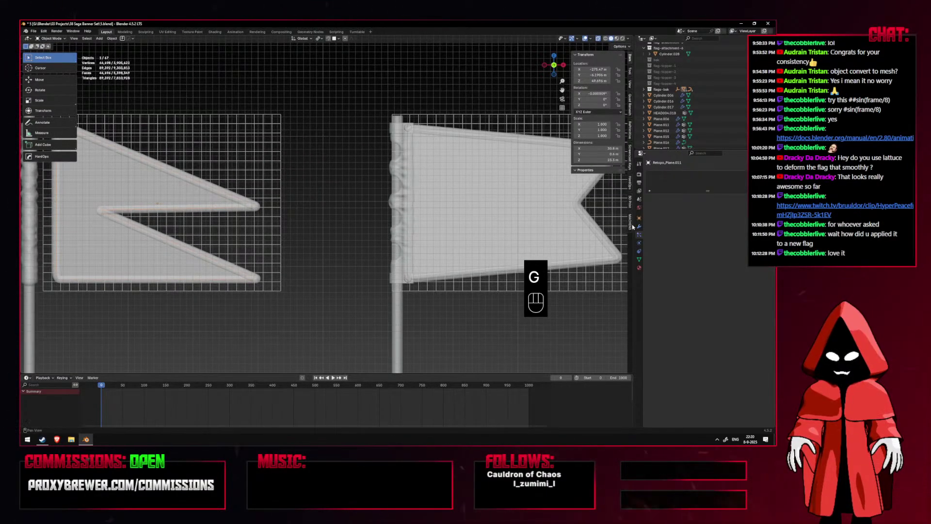
click(639, 226)
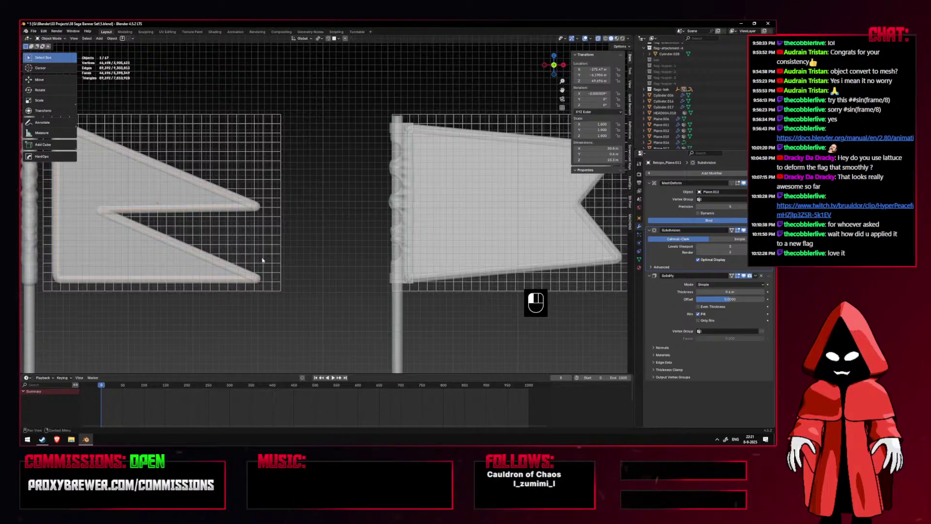
Make a linked duplicate of the two-tailed pennant's cage and move it along X to the triangular pennant.
shift+middle_drag(170, 251, 388, 258)
scroll(388, 258, down, 2)
key(shift+alt+z)
scroll(388, 258, down, 3)
key(shift+alt+z)
shift+middle_drag(277, 242, 478, 258)
scroll(416, 255, up, 5)
shift+middle_drag(416, 255, 125, 250)
scroll(260, 235, down, 2)
click(501, 193)
scroll(500, 193, down, 2)
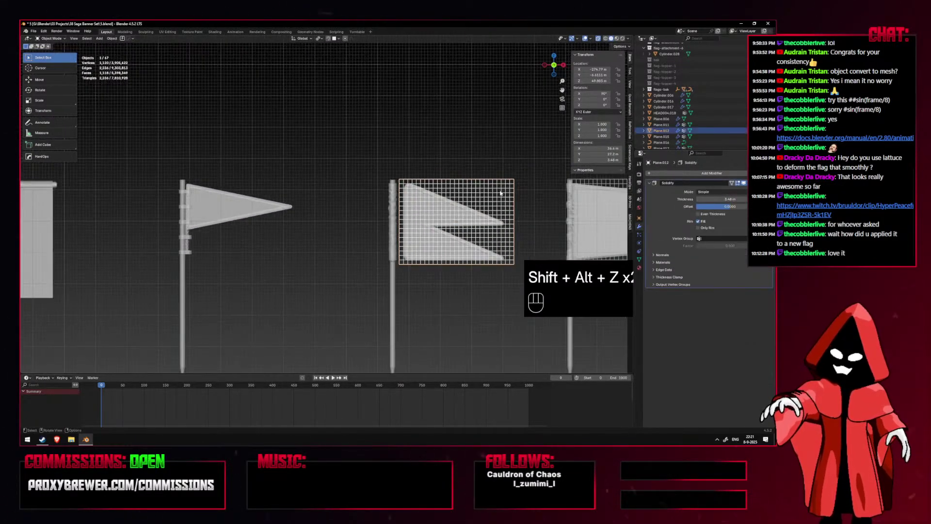
key(KP_1)
key(KP_3)
key(KP_1)
key(alt+d)
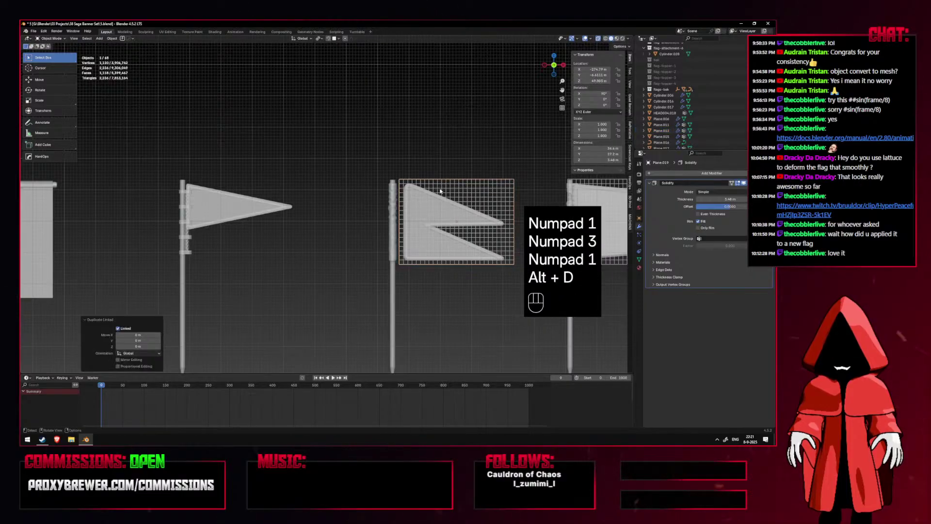
key(g)
key(x)
click(234, 180)
key(g)
key(x)
click(234, 180)
Select the triangular pennant's cloth with its border and move them along X inside the duplicated cage.
drag(205, 195, 198, 170)
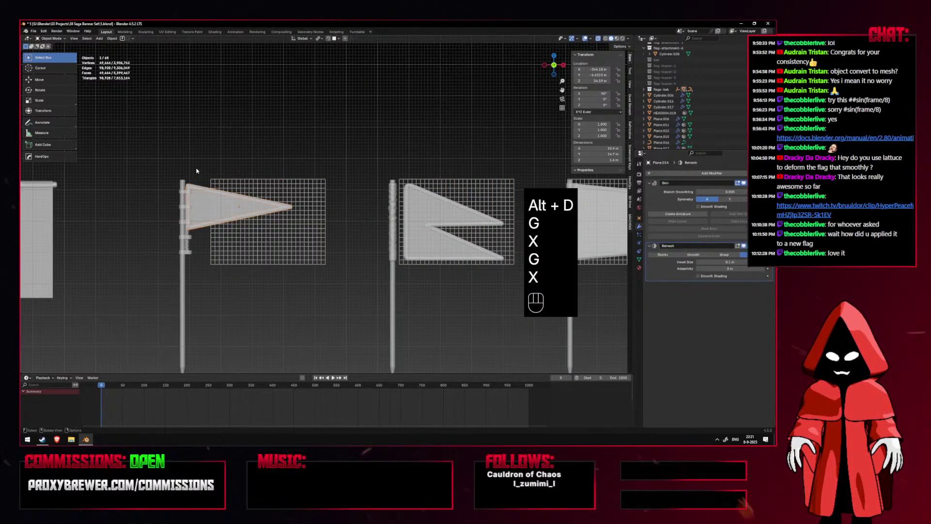
key(g)
key(x)
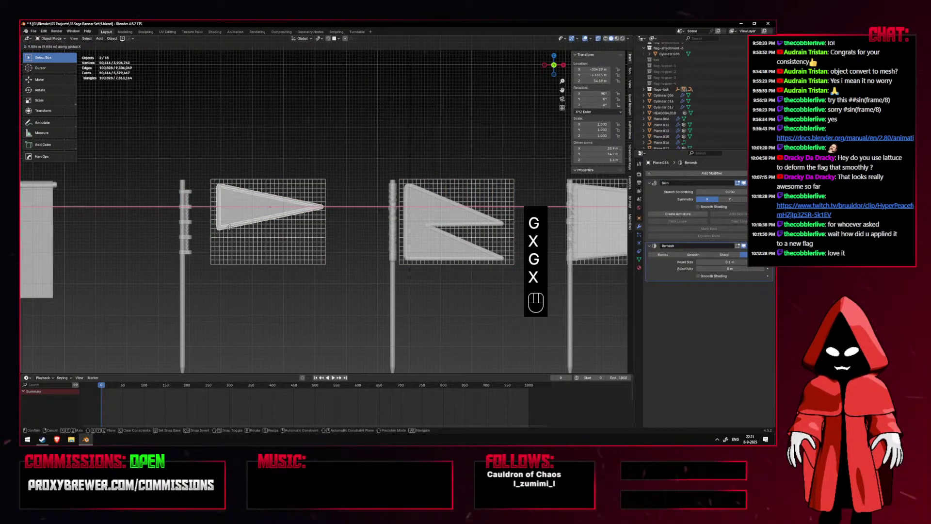
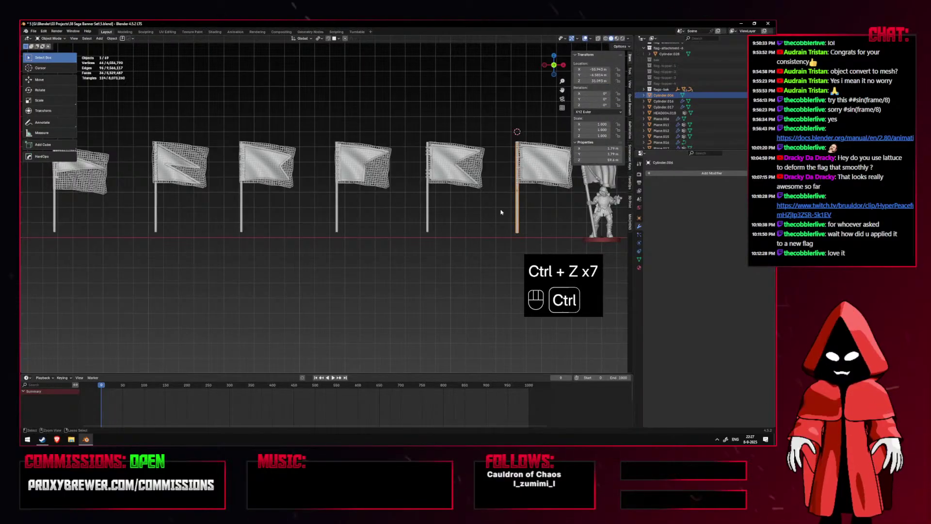
Undo the recent edits to the shared flagpole mesh back to the version with pointed lower tips.
key(ctrl+z)
key(ctrl+z)
key(ctrl+z)
key(ctrl+z)
key(ctrl+z)
key(ctrl+z)
key(ctrl+z)
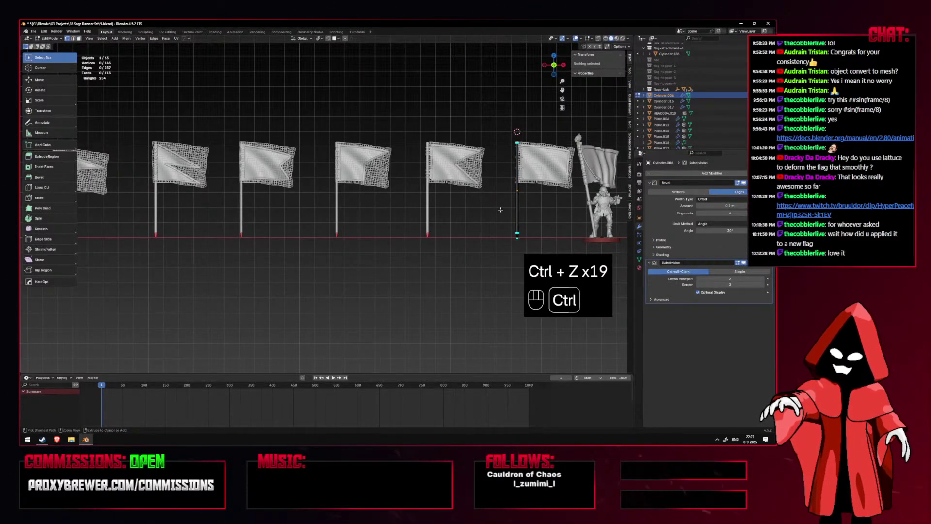
key(ctrl+z)
key(ctrl+z)
key(ctrl+z)
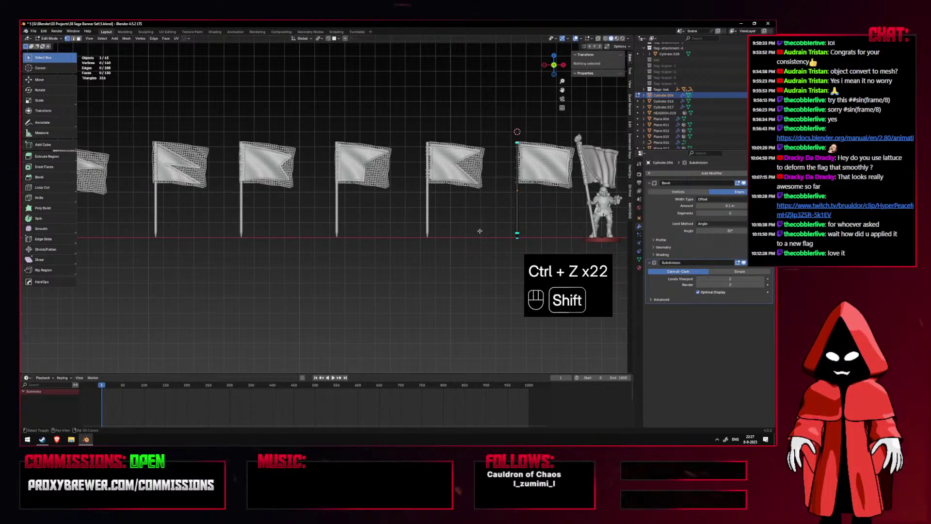
shift+middle_drag(480, 231, 463, 232)
key(ctrl+z)
shift+middle_drag(444, 265, 473, 267)
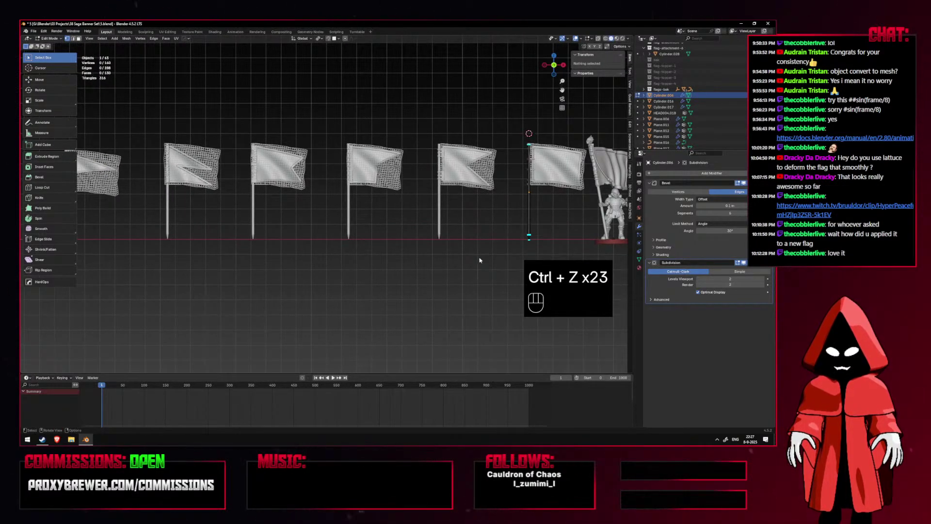
Select all the flag and banner poles and make their objects and object data single-user.
key(Tab)
click(440, 234)
shift+drag(459, 247, 65, 218)
shift+middle_drag(138, 221, 341, 228)
shift+drag(235, 249, 80, 203)
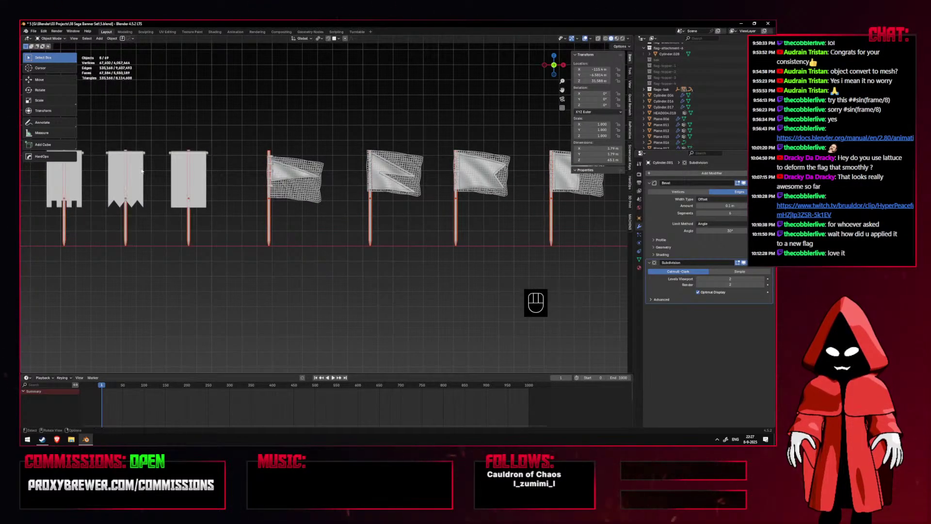
click(112, 38)
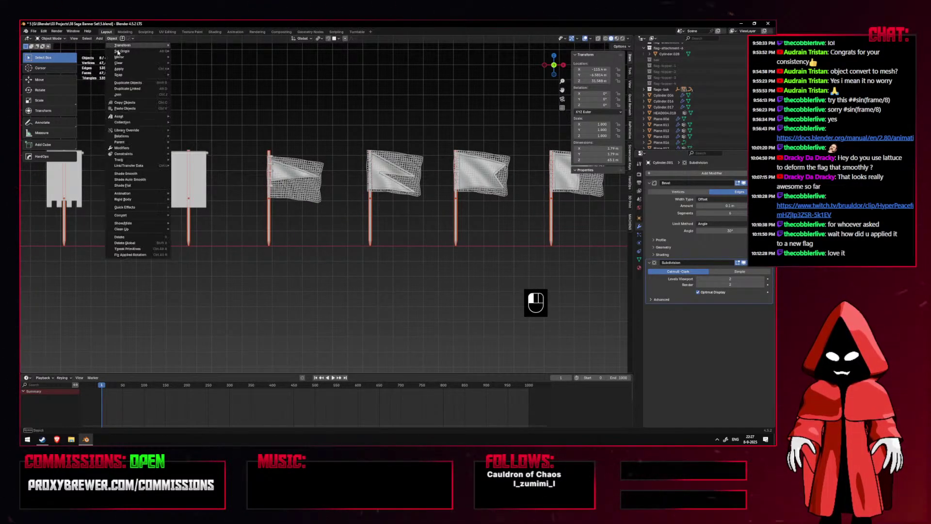
mouse_move(204, 151)
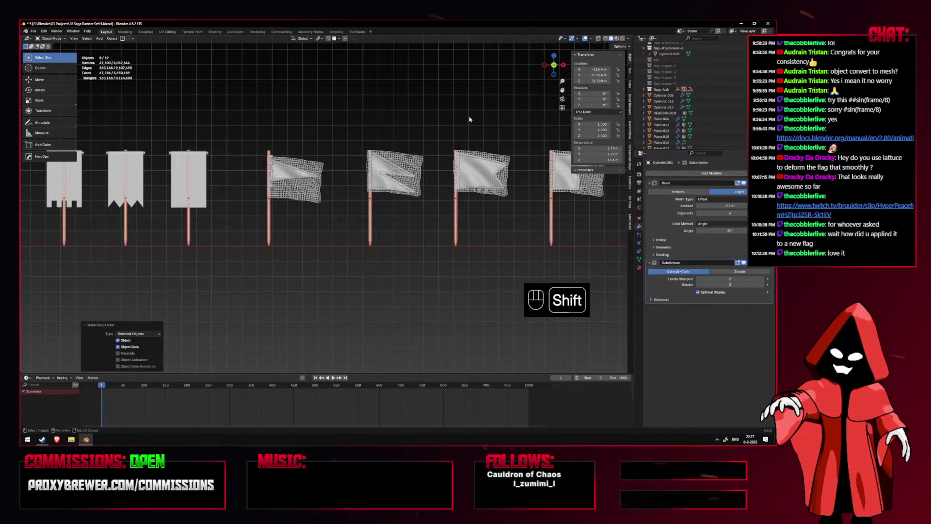
Delete the pointed lower tip of the rectangular flag's pole.
shift+middle_drag(476, 119, 162, 111)
scroll(329, 205, up, 3)
shift+middle_drag(422, 232, 364, 220)
click(324, 204)
scroll(323, 204, up, 5)
key(Tab)
key(1)
click(364, 220)
scroll(360, 230, up, 4)
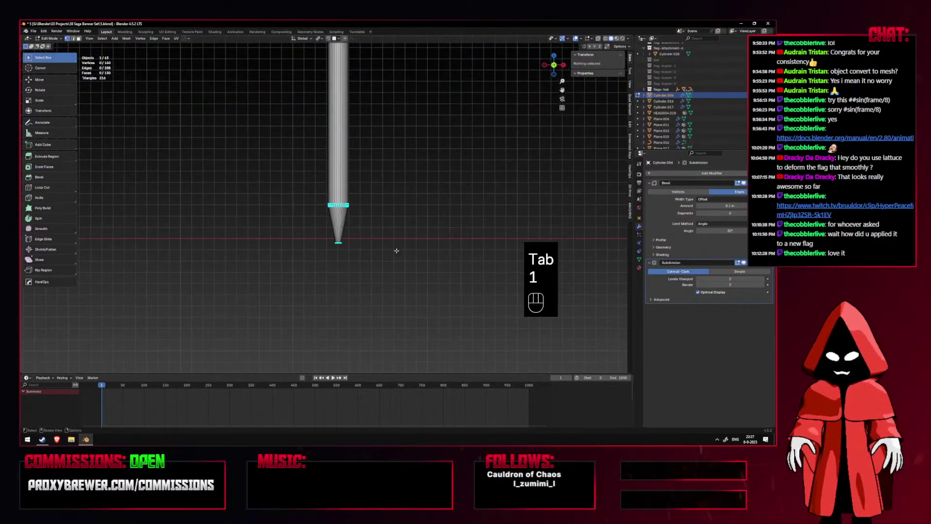
key(alt+z)
shift+drag(392, 264, 292, 204)
scroll(296, 205, up, 8)
key(x)
click(300, 206)
Fill the open bottom edge loop of the rectangular flag's pole with a face.
click(351, 203)
alt+click(351, 203)
middle_drag(351, 204, 352, 173)
key(f)
key(Tab)
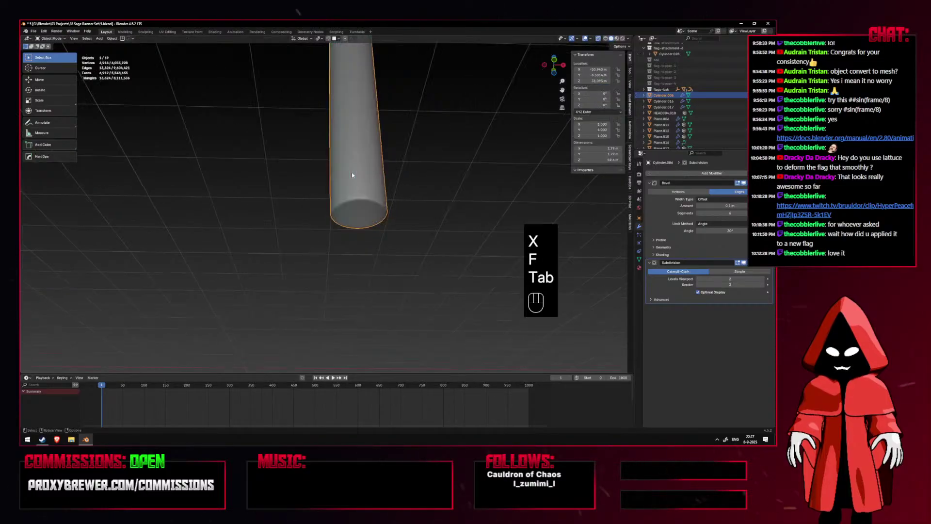
Select the pole's bottom face and raise it along Z to shorten the pole to near the flag's lower edge.
key(KP_1)
key(shift+alt+z)
key(alt+z)
key(shift+alt+z)
key(Tab)
middle_drag(350, 158, 354, 189)
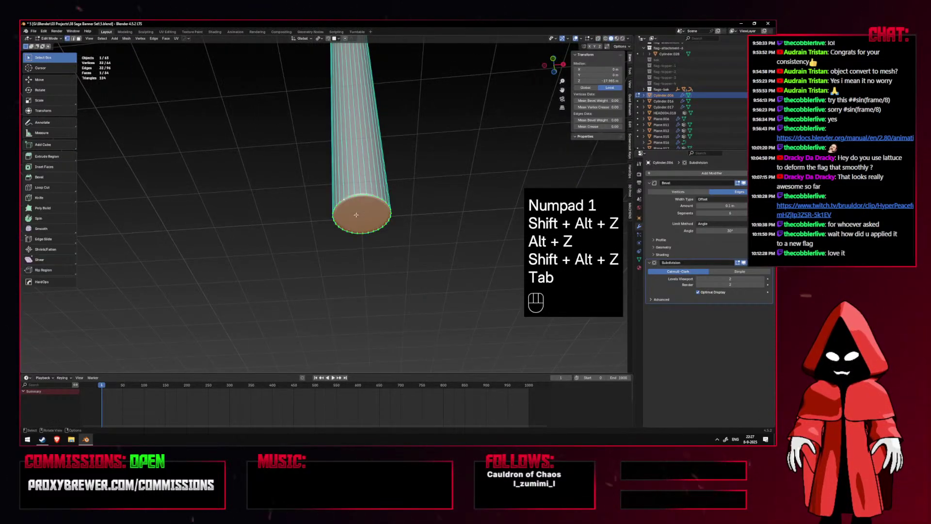
key(3)
key(shift+alt+z)
key(KP_1)
scroll(356, 215, down, 14)
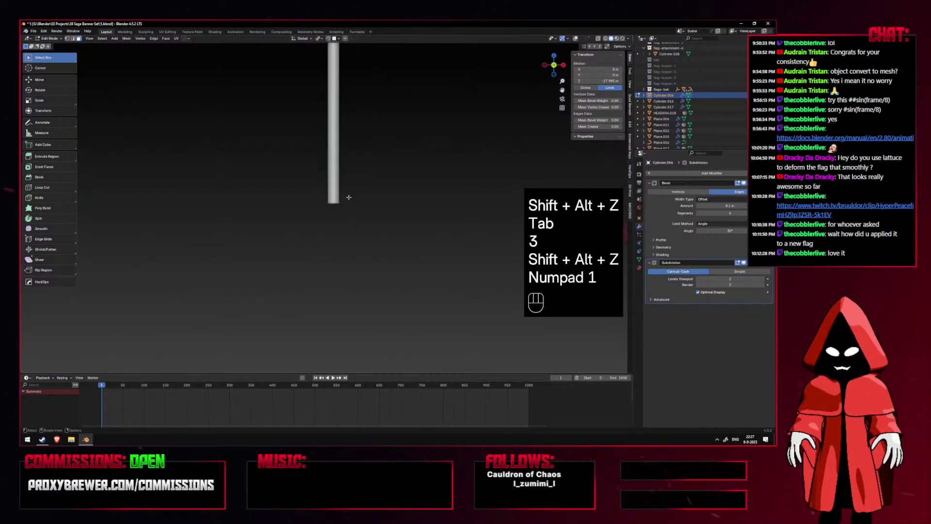
key(shift+alt+z)
key(shift+alt+z)
shift+middle_drag(341, 170, 339, 244)
key(shift+alt+z)
scroll(339, 244, up, 4)
key(g)
key(z)
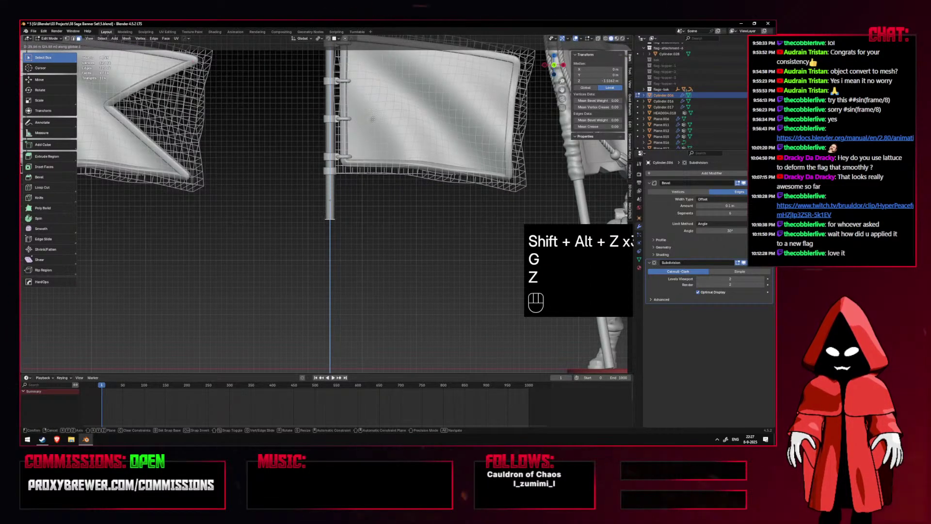
click(371, 98)
Fine-tune the bottom face's height along Z so the pole ends just below the lowest ring.
scroll(370, 127, up, 1)
shift+middle_drag(371, 98, 367, 150)
key(g)
key(z)
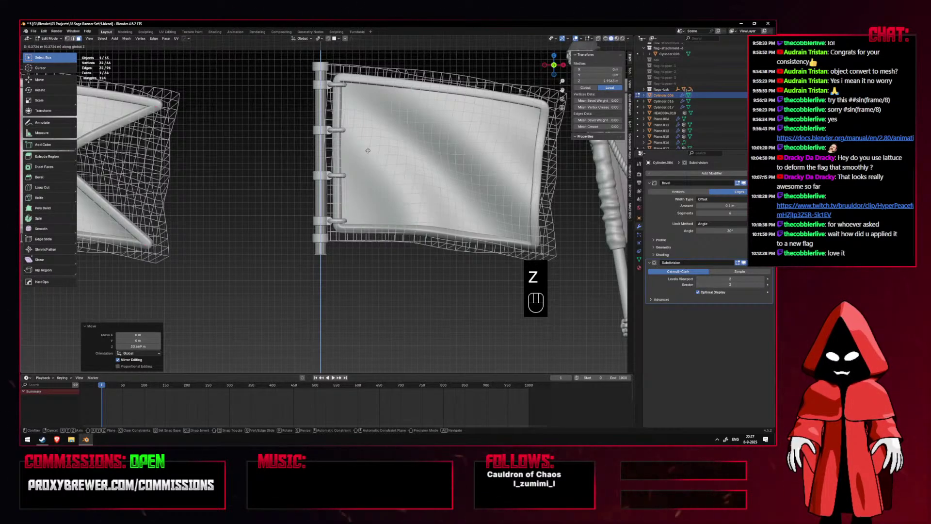
click(361, 166)
key(g)
key(z)
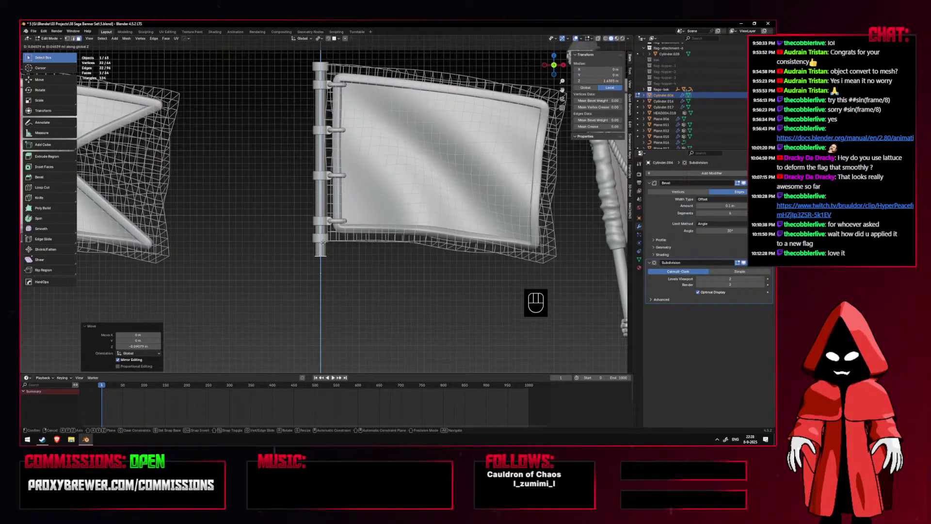
click(323, 242)
scroll(334, 239, down, 4)
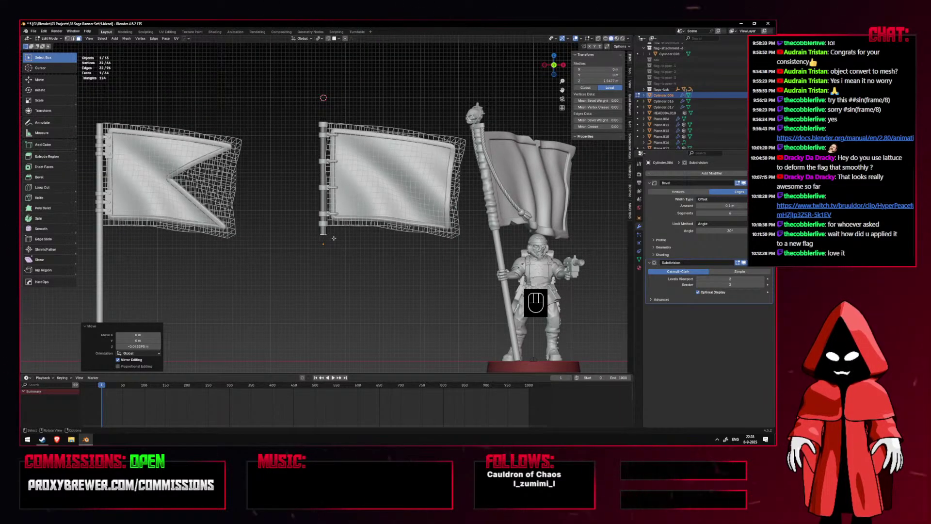
scroll(334, 239, up, 2)
key(g)
key(z)
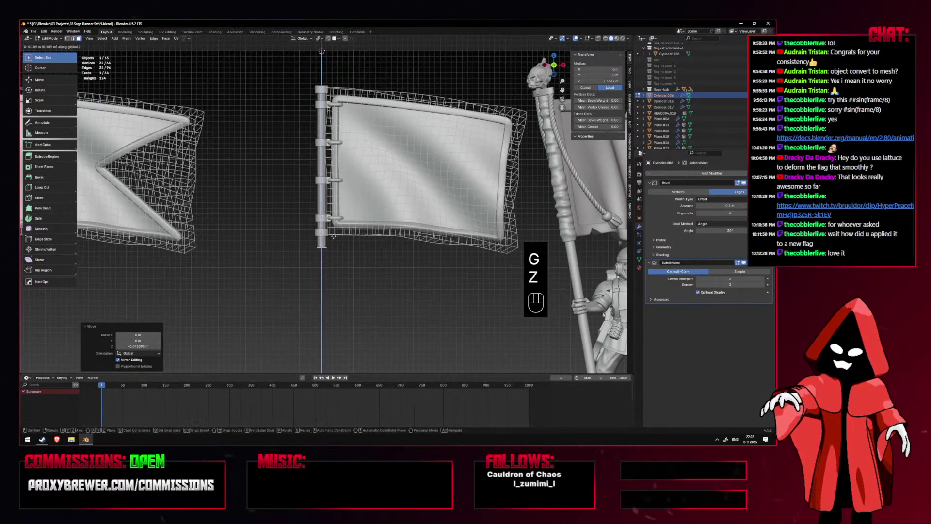
click(373, 238)
shift+middle_drag(372, 238, 365, 220)
scroll(366, 220, down, 3)
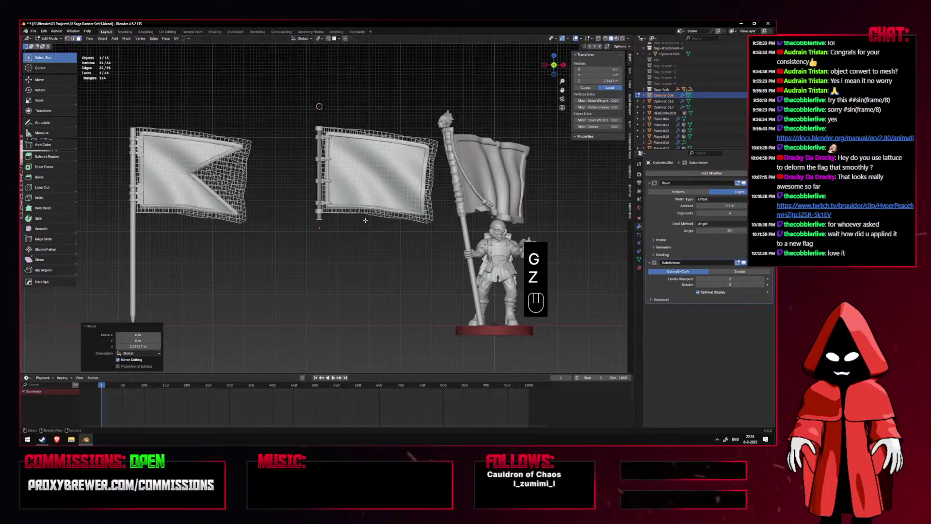
key(Tab)
Duplicate the full-length pole of the neighbouring two-tailed flag and move the copy along X toward the rectangular flag.
click(235, 233)
click(132, 234)
key(shift+d)
key(g)
key(x)
click(315, 228)
Place the 3D cursor at the shortened pole's origin and snap the duplicated full-length pole to it.
click(321, 189)
key(shift+s)
click(314, 215)
click(319, 193)
key(shift+s)
click(317, 222)
click(226, 240)
key(shift+s)
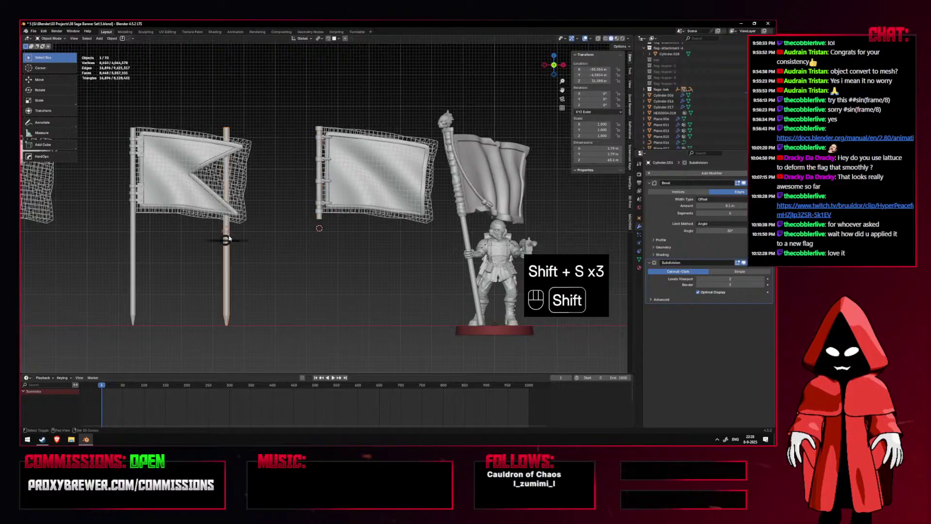
click(226, 208)
scroll(357, 241, up, 3)
key(g)
key(z)
right_click(353, 233)
scroll(351, 230, down, 2)
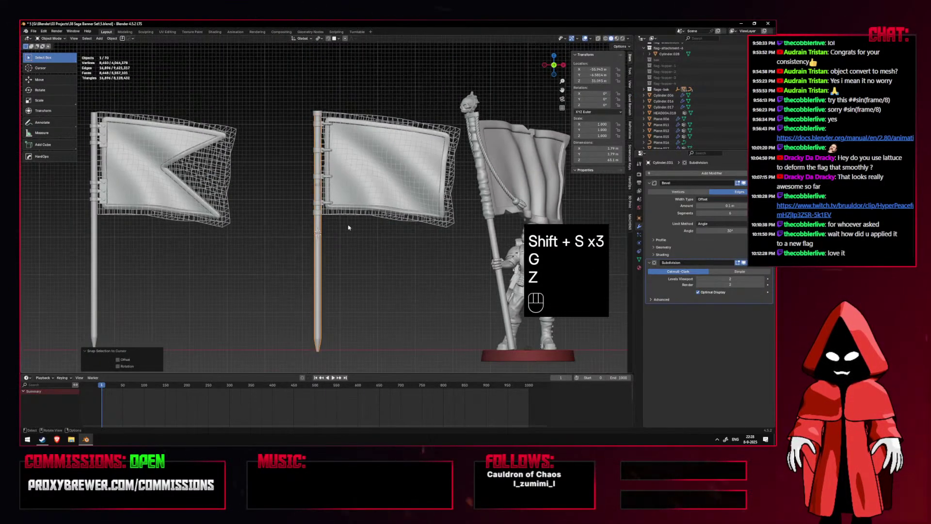
Isolate the duplicated full-length pole, select its top face, and lower it along Z to below the flag's lowest ring.
key(Tab)
key(slash)
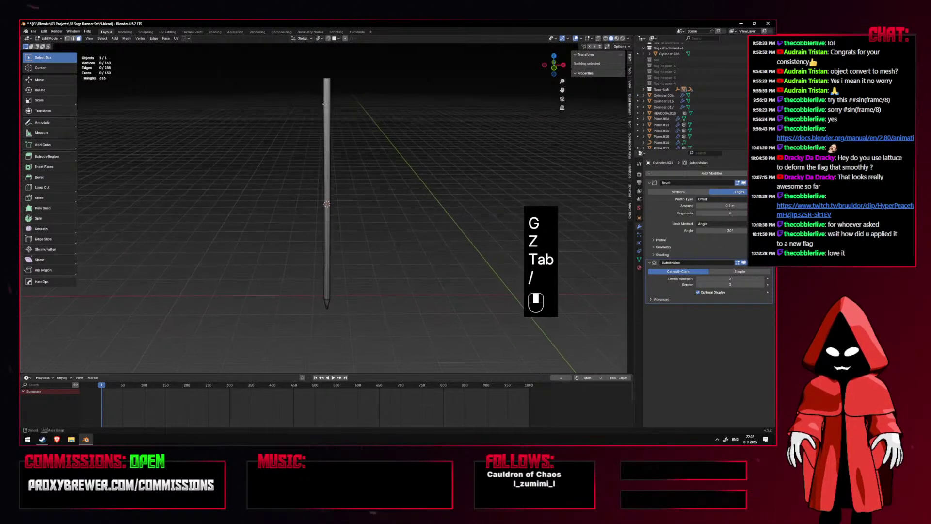
key(3)
click(327, 90)
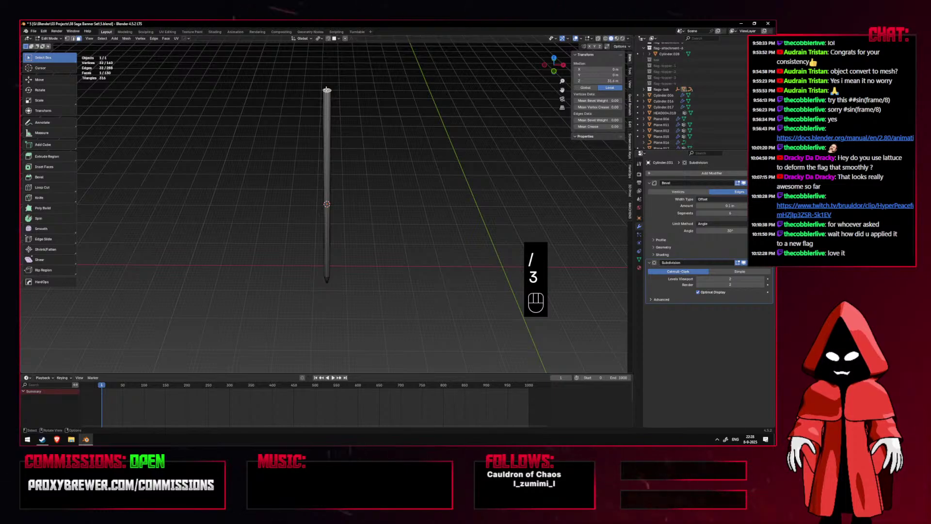
key(slash)
key(KP_1)
key(shift+alt+space)
key(shift+alt+z)
scroll(328, 266, up, 3)
key(g)
key(z)
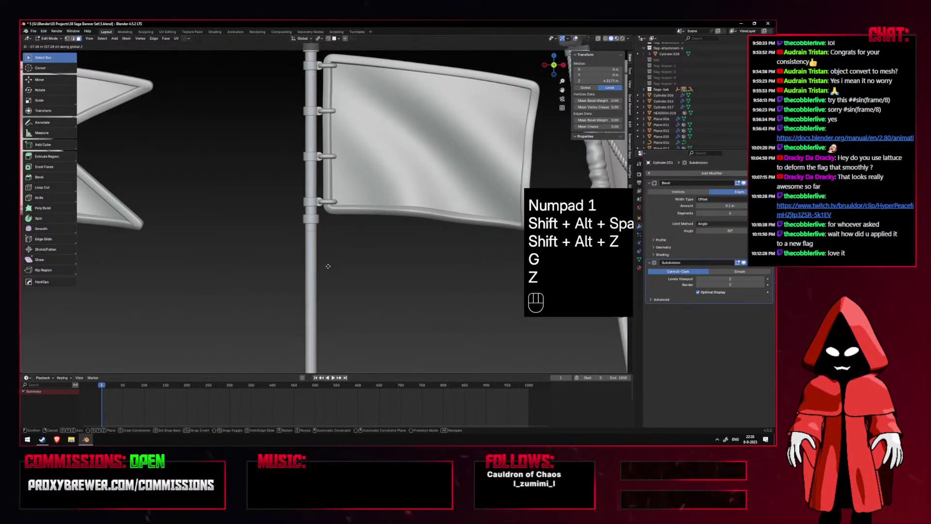
click(327, 265)
Lower the top face a little further along Z, leaving a gap beneath the upper pole's end.
key(shift+alt+z)
key(shift+alt+z)
key(g)
key(z)
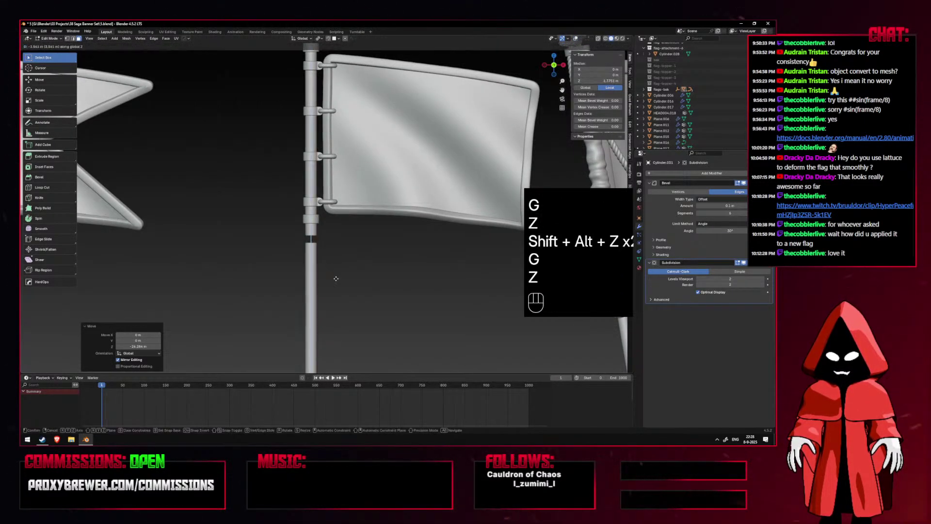
click(337, 279)
scroll(338, 279, down, 3)
key(shift+alt+z)
key(shift+alt+z)
scroll(343, 242, up, 3)
key(shift+alt+z)
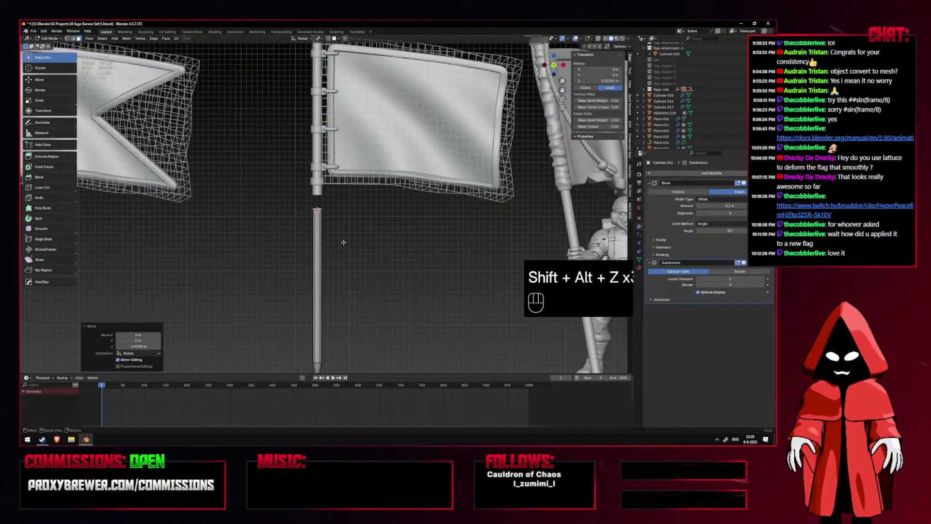
scroll(343, 242, up, 3)
scroll(346, 218, up, 3)
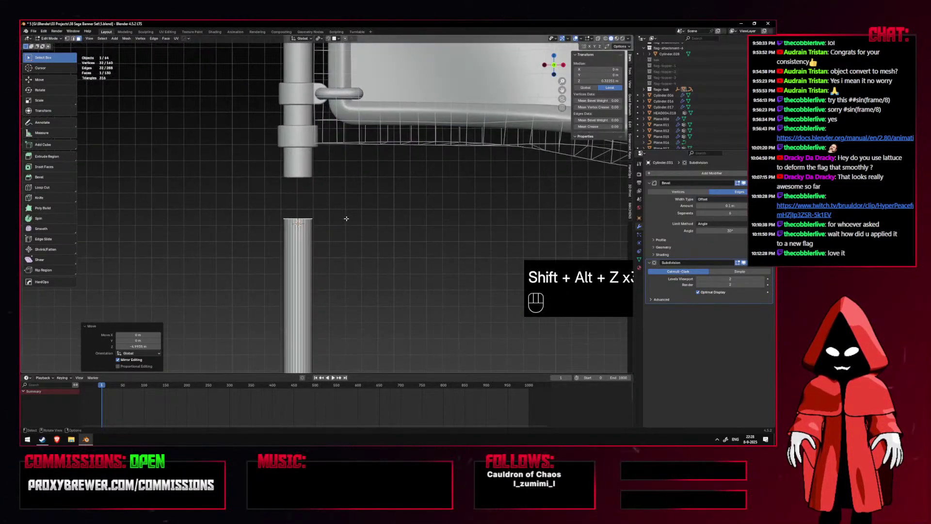
scroll(359, 208, down, 1)
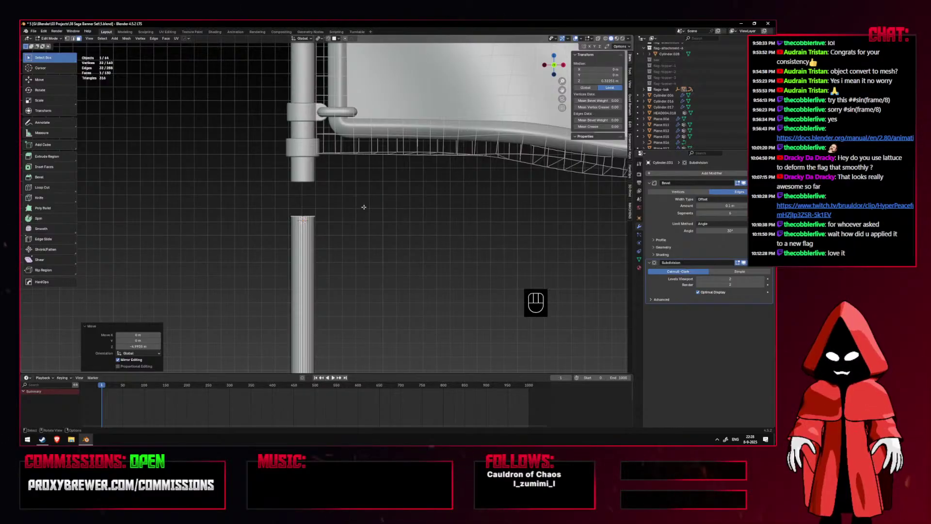
Extrude the lower pole's top face slightly upward and scale it by about 1.21 to start a flare.
scroll(364, 207, down, 2)
key(e)
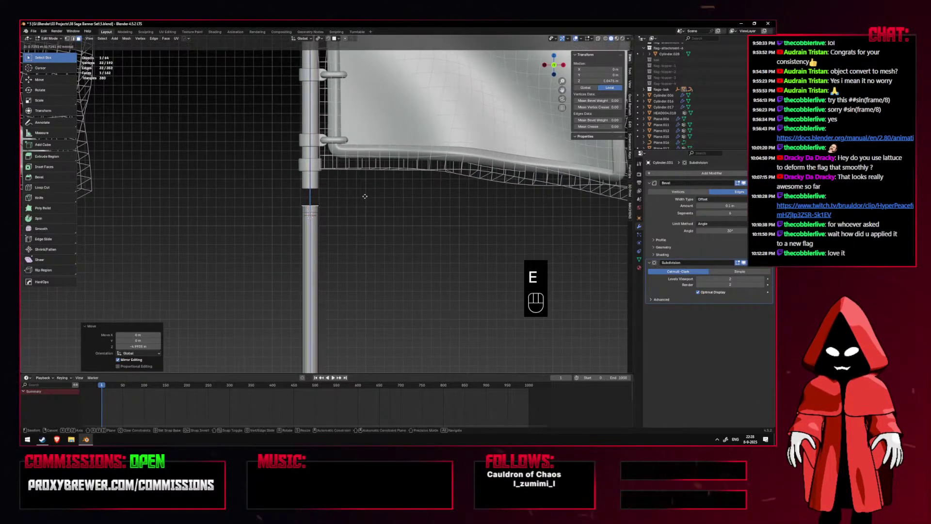
click(370, 201)
key(s)
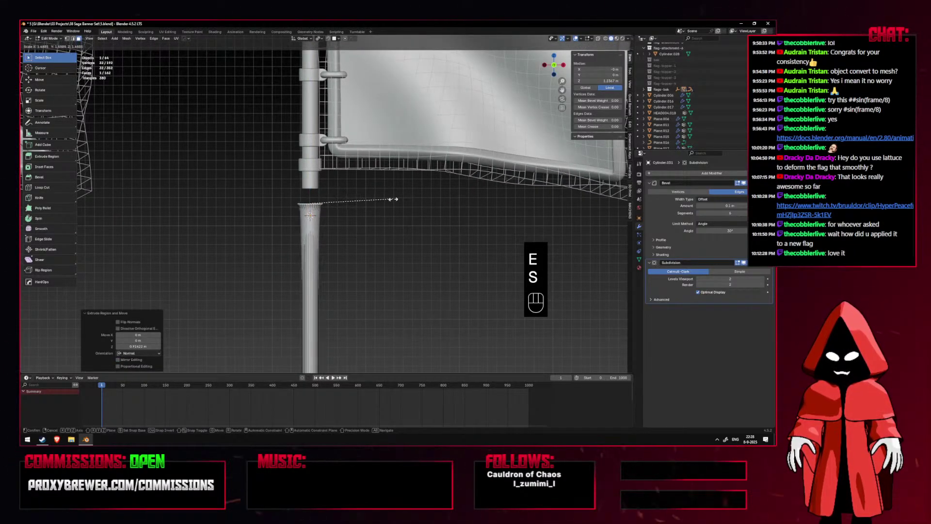
click(377, 204)
scroll(378, 205, up, 4)
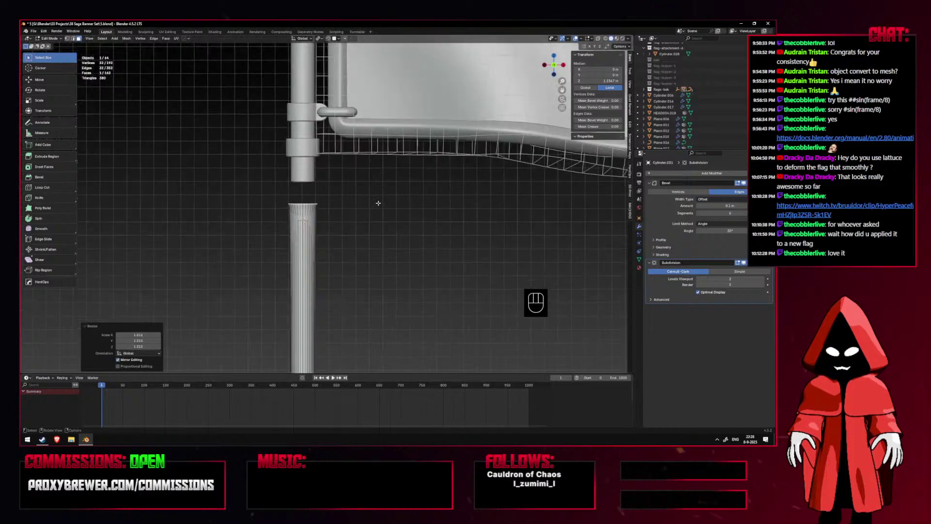
key(e)
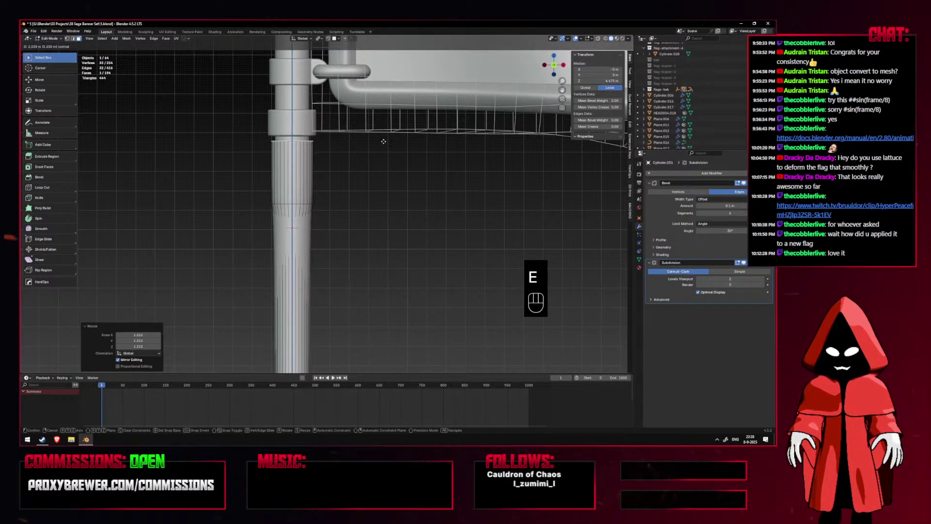
click(383, 141)
key(ctrl+z)
Scale the top face out to the lowest ring's width and adjust its height along Z to shape the taper.
key(s)
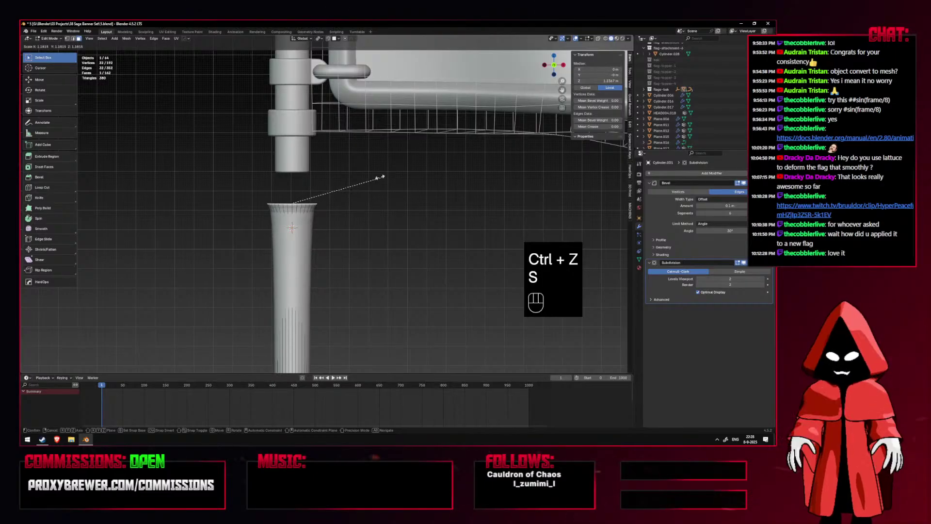
key(g)
key(z)
click(377, 112)
key(s)
click(377, 131)
key(s)
click(378, 157)
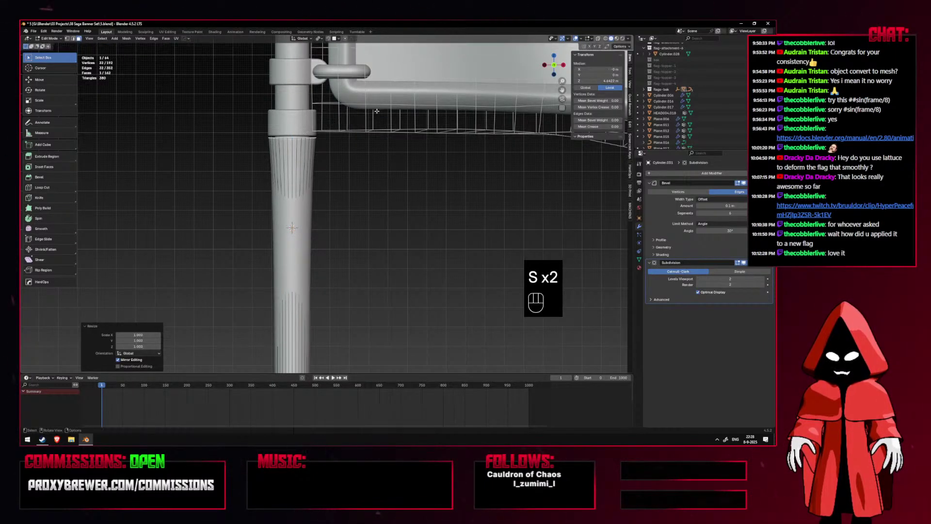
key(g)
key(z)
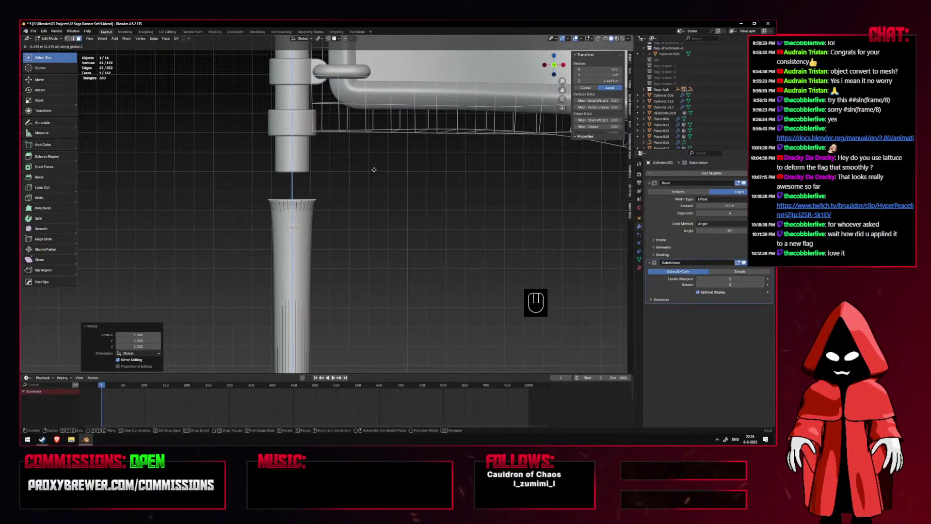
click(375, 163)
Extrude the flared top face straight up to the underside of the lowest ring and leave mesh editing.
key(e)
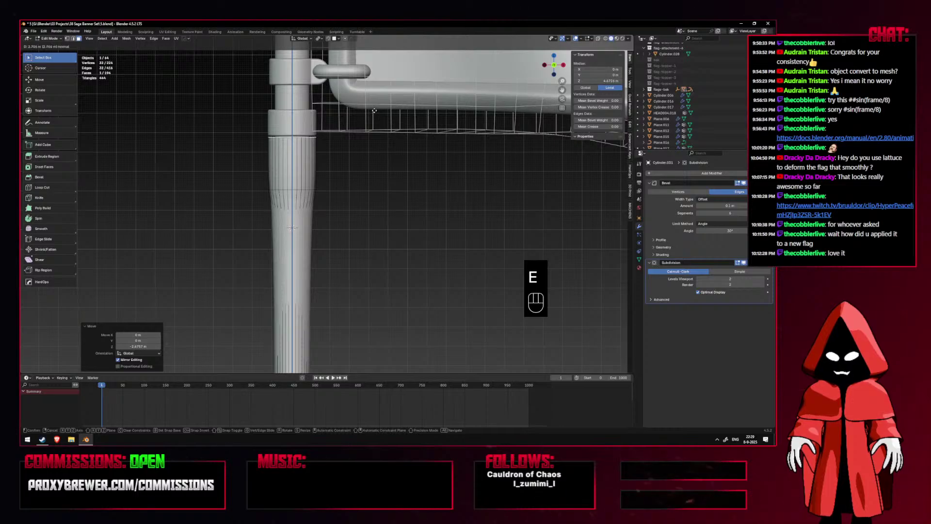
key(Tab)
key(alt+z)
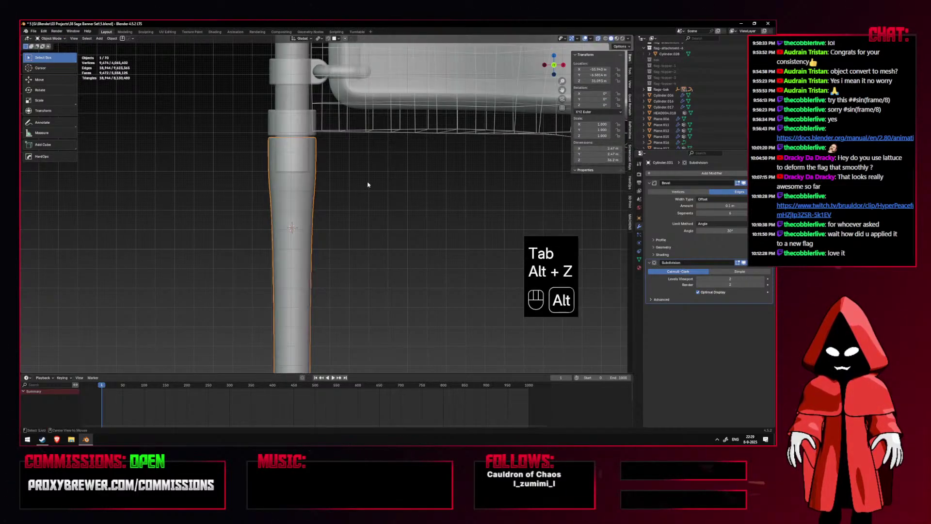
key(alt+shift+z)
key(alt+z)
Reselect the lower pole for face editing and raise its top face slightly along Z toward the ring.
scroll(364, 194, down, 7)
middle_drag(358, 218, 307, 270)
scroll(322, 233, up, 6)
key(KP_1)
scroll(309, 266, down, 3)
scroll(289, 226, up, 5)
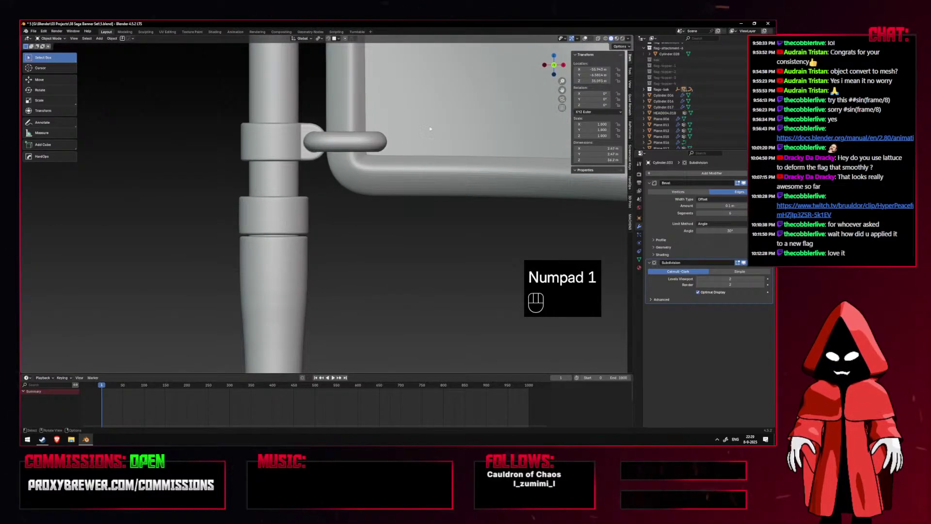
key(Tab)
key(3)
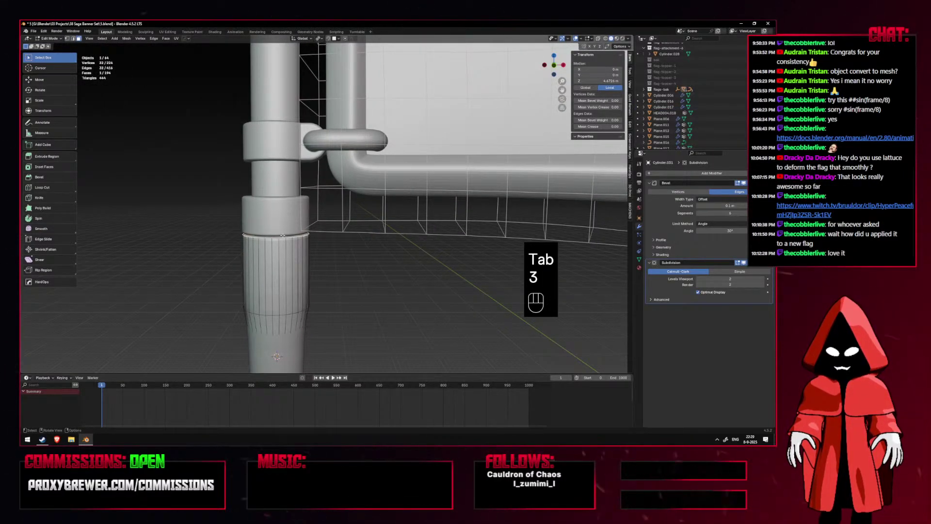
key(KP_1)
key(g)
key(z)
shift+click(280, 224)
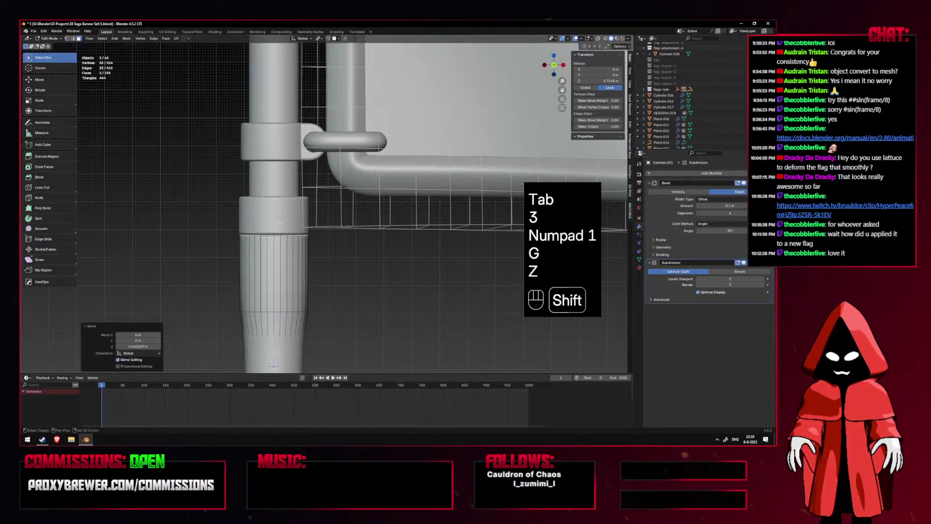
Fine-tune the top face's Z height with overlays hidden so only a thin seam remains beneath the ring.
key(shift+alt+z)
key(g)
key(z)
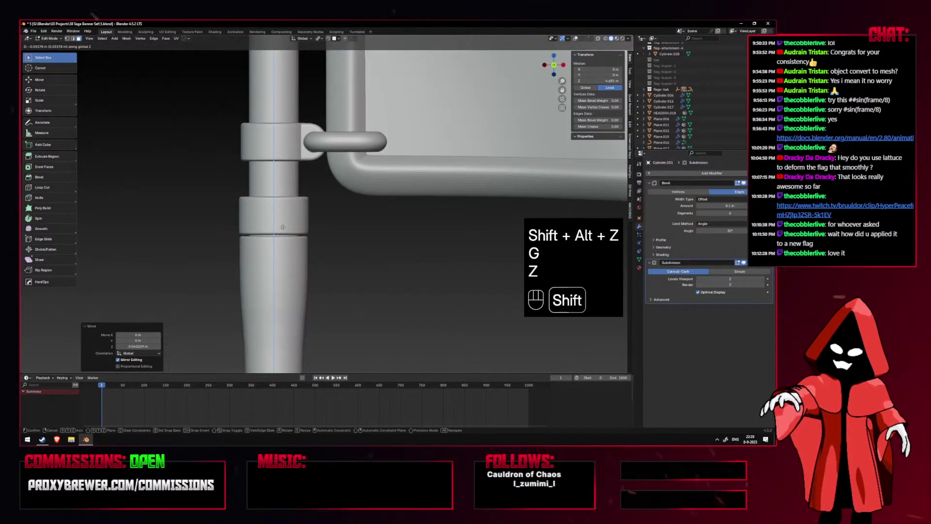
shift+click(283, 227)
key(shift+alt+z)
key(alt+z)
scroll(282, 226, down, 2)
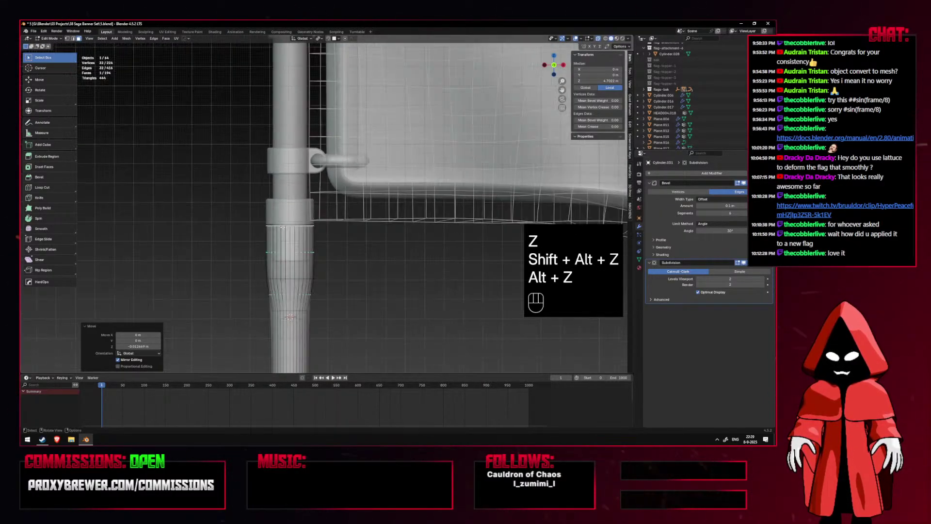
key(shift+alt+z)
scroll(291, 224, down, 4)
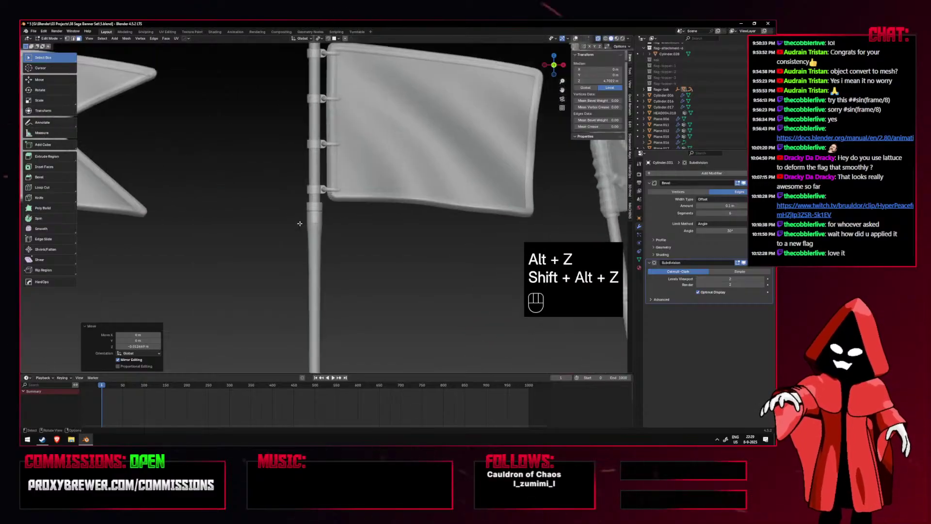
Switch mesh editing to the upper pole and examine how far its end reaches inside the flared lower piece.
scroll(299, 223, up, 3)
click(305, 190)
key(shift+alt+z)
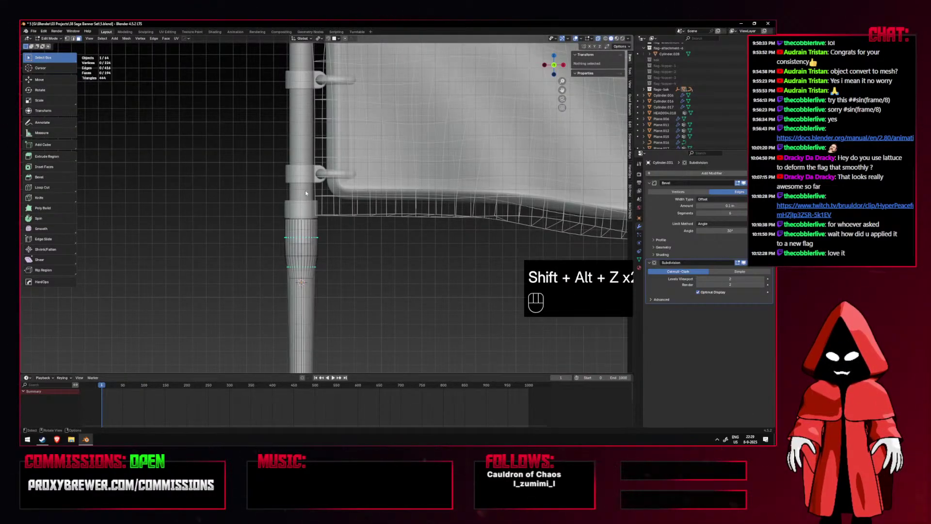
key(Tab)
click(305, 191)
key(Tab)
key(KP_1)
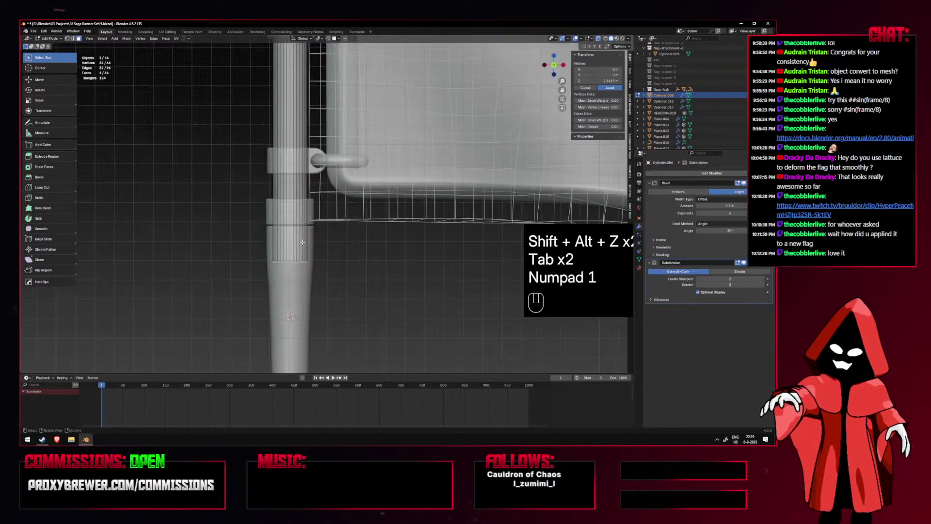
key(shift+alt+z)
scroll(305, 241, down, 8)
key(alt+z)
key(shift+alt+z)
key(shift+alt+z)
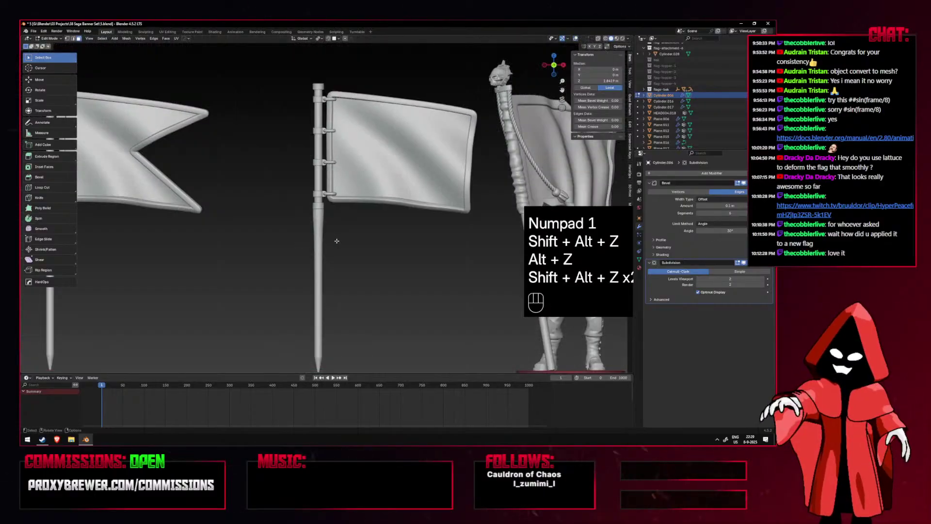
key(Tab)
Examine the split pole from several angles alongside the other banners and the standard-bearer miniature.
key(shift+alt+z)
key(shift+alt+z)
middle_drag(336, 242, 373, 253)
scroll(328, 253, down, 4)
key(KP_1)
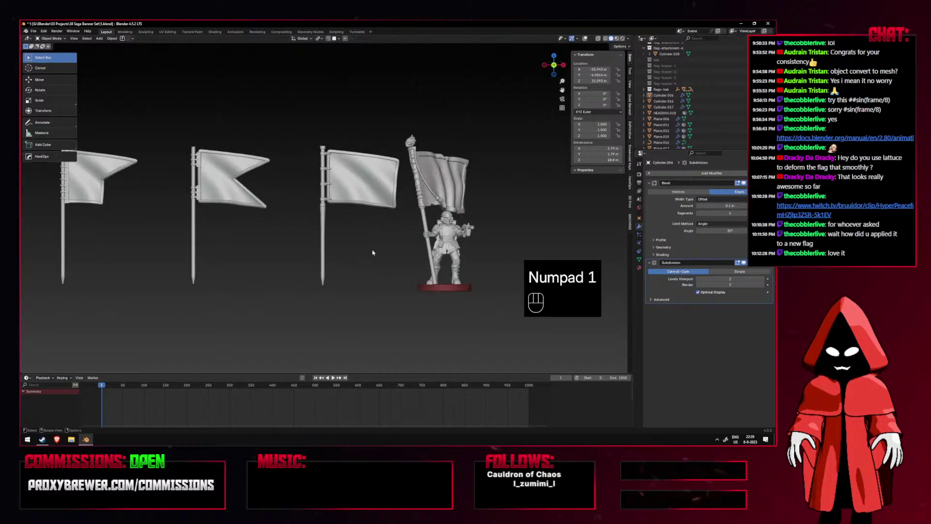
scroll(372, 252, up, 3)
scroll(373, 253, down, 4)
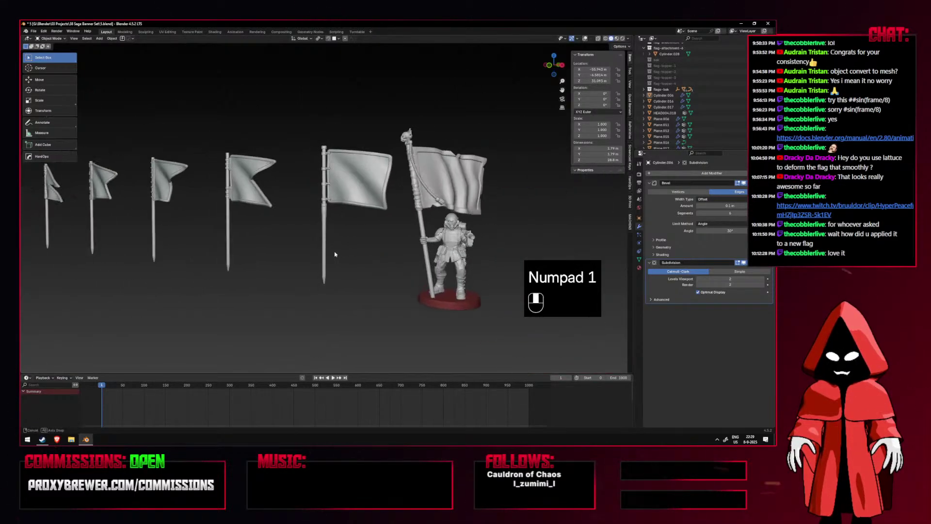
scroll(363, 255, up, 7)
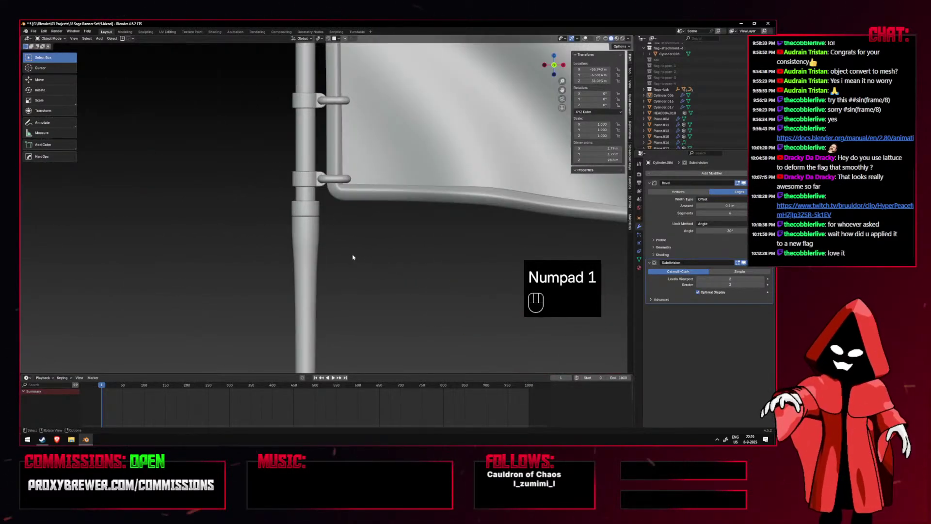
Turn the viewport overlays back on and select the upper pole of the rectangular flag.
scroll(353, 257, up, 4)
click(304, 243)
click(584, 38)
shift+middle_drag(471, 141, 488, 114)
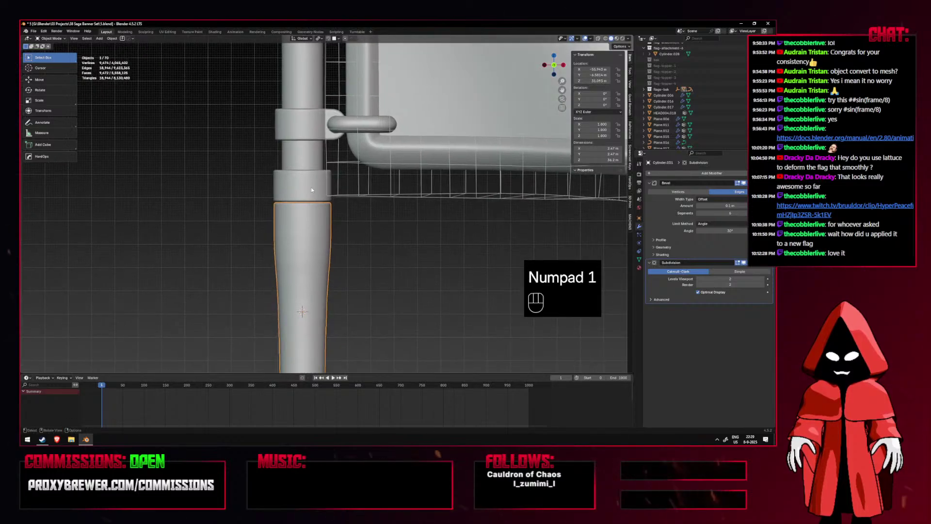
scroll(307, 141, down, 6)
click(319, 137)
key(g)
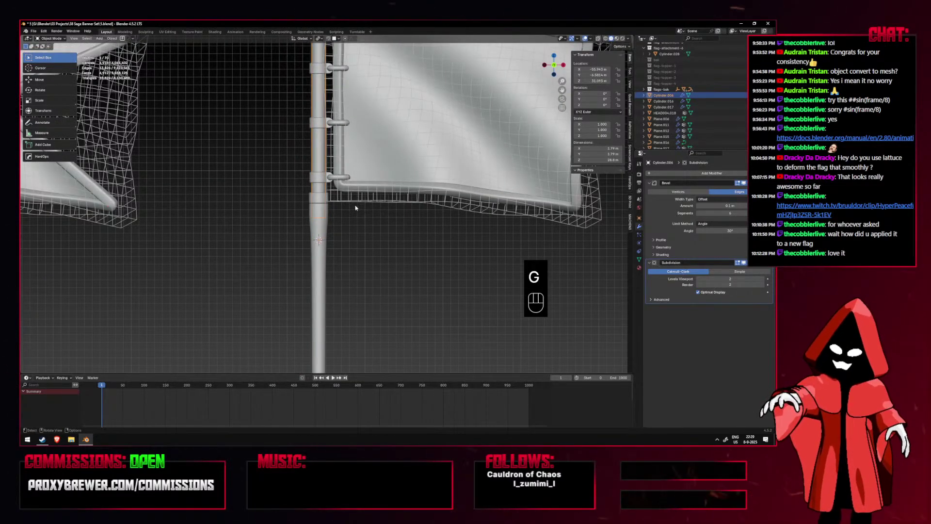
Inspect the joint between the upper pole and the flared lower piece, including the upper pole in isolation.
scroll(361, 225, down, 2)
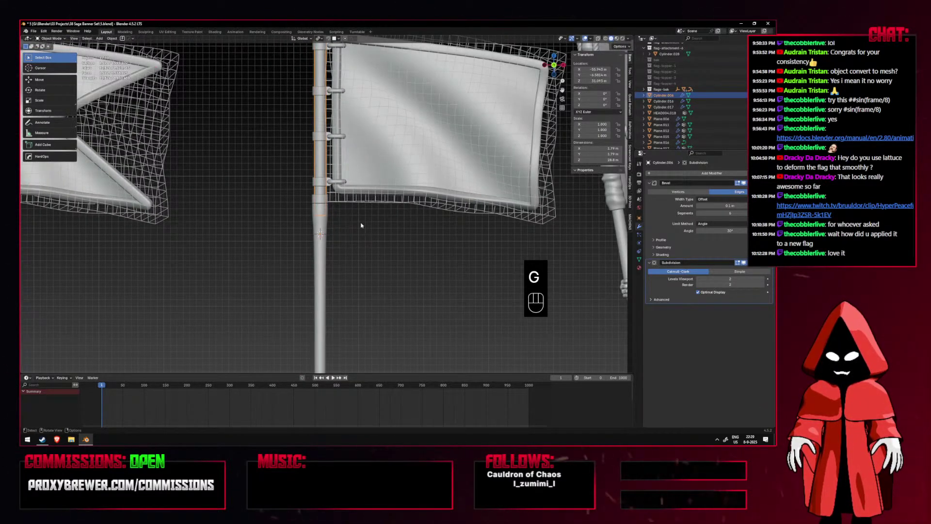
scroll(345, 223, up, 3)
scroll(339, 218, down, 3)
scroll(328, 204, up, 5)
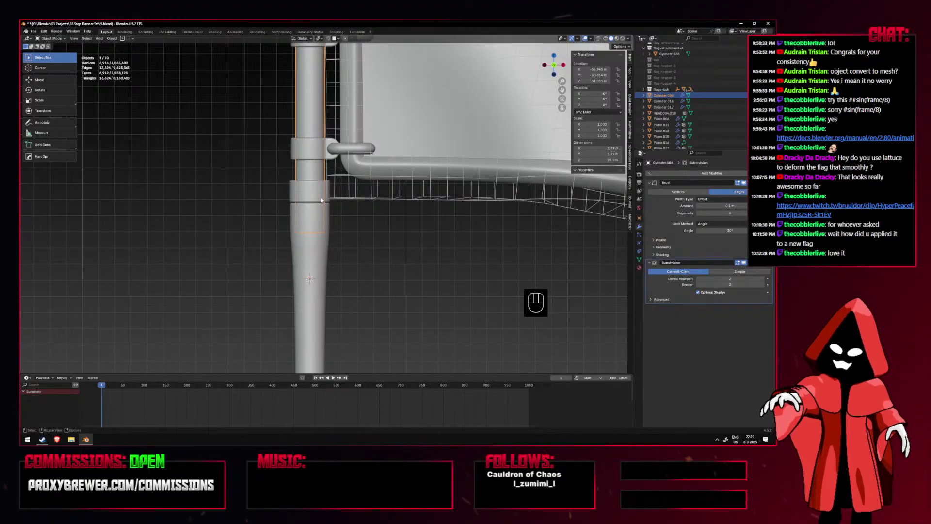
scroll(321, 199, down, 4)
scroll(322, 201, up, 4)
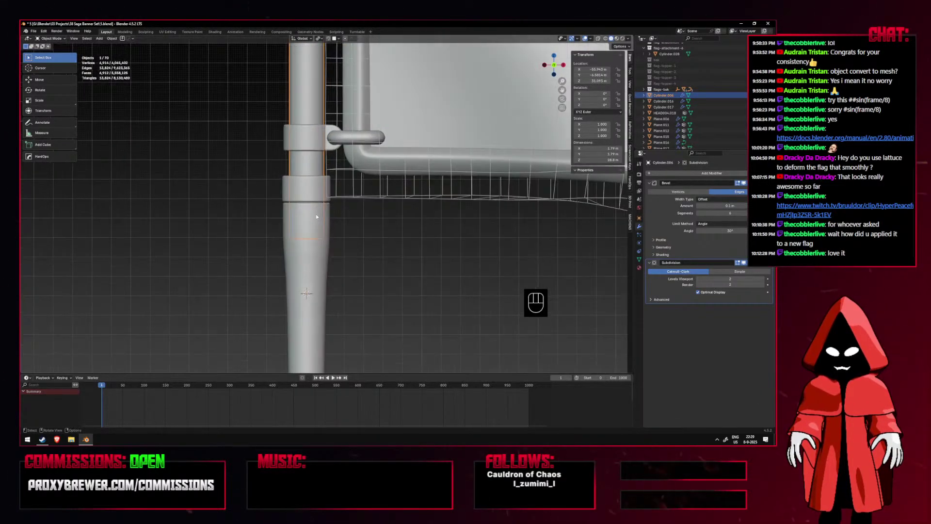
key(KP_Divide)
key(KP_Divide)
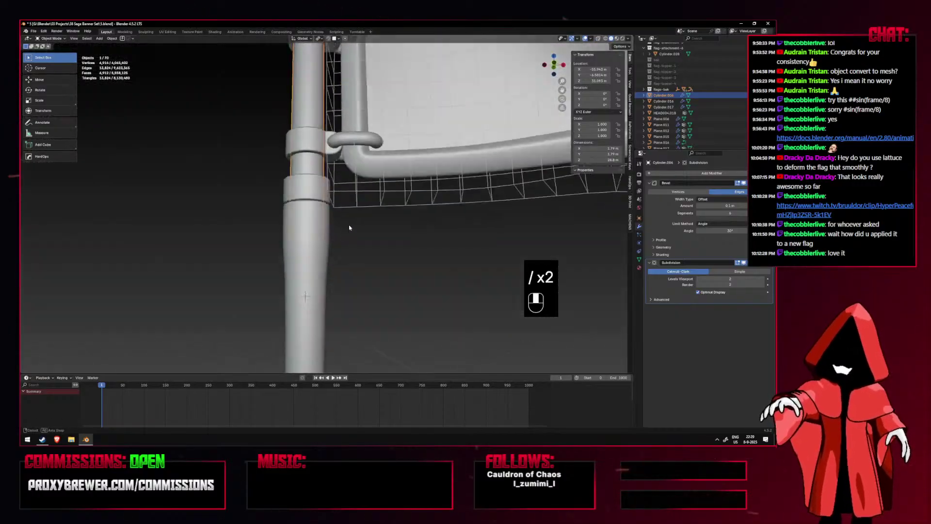
Move the end face of the rectangular flag's upper pole down along Z, deeper inside the flared lower piece.
key(Tab)
key(3)
key(shift+alt+z)
key(alt+z)
key(KP_1)
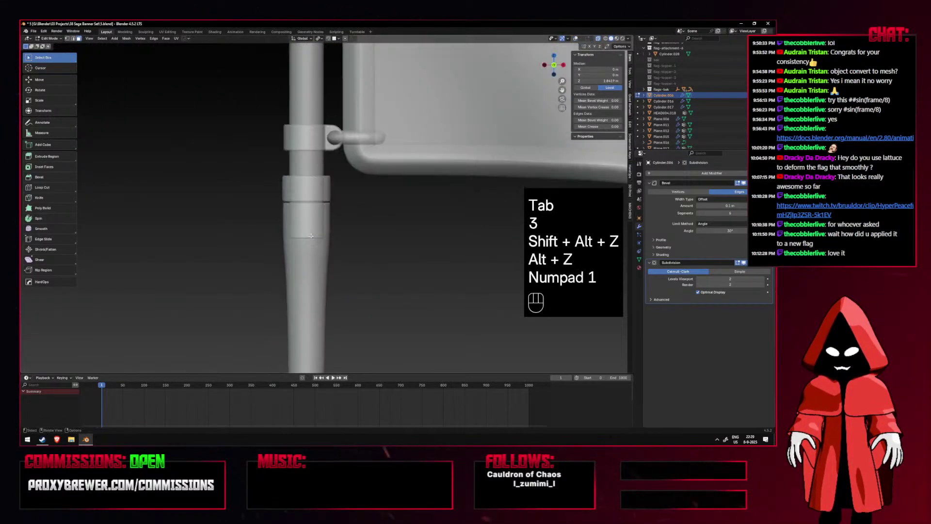
key(g)
key(z)
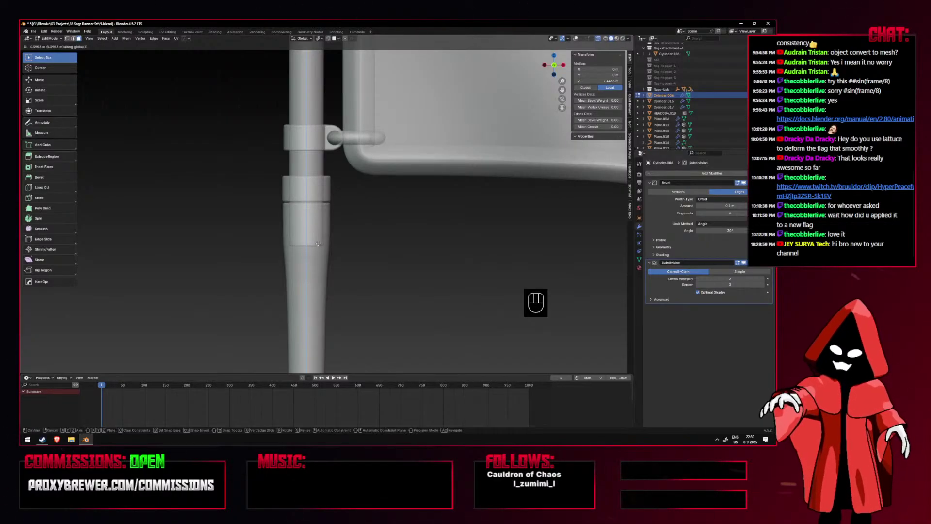
click(318, 241)
key(Tab)
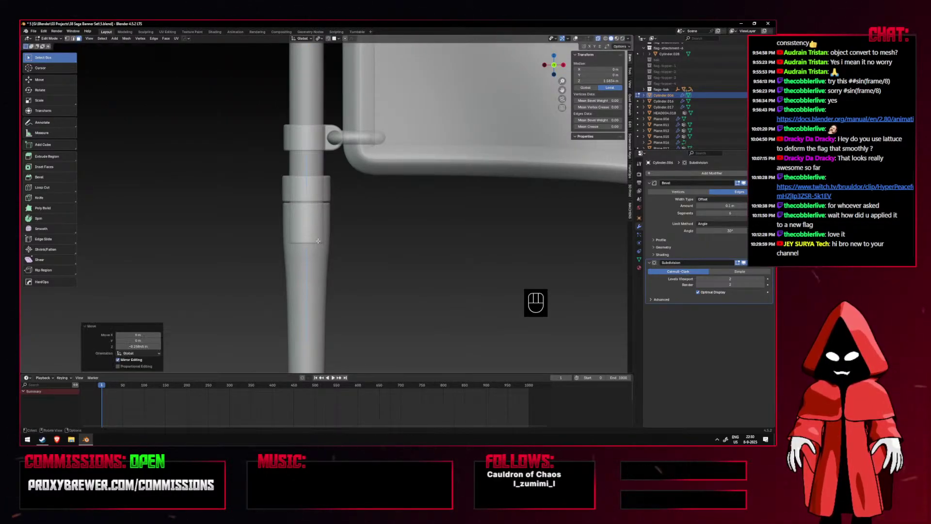
Try to add an edge loop around the flared upper section of the lower pole piece.
click(585, 39)
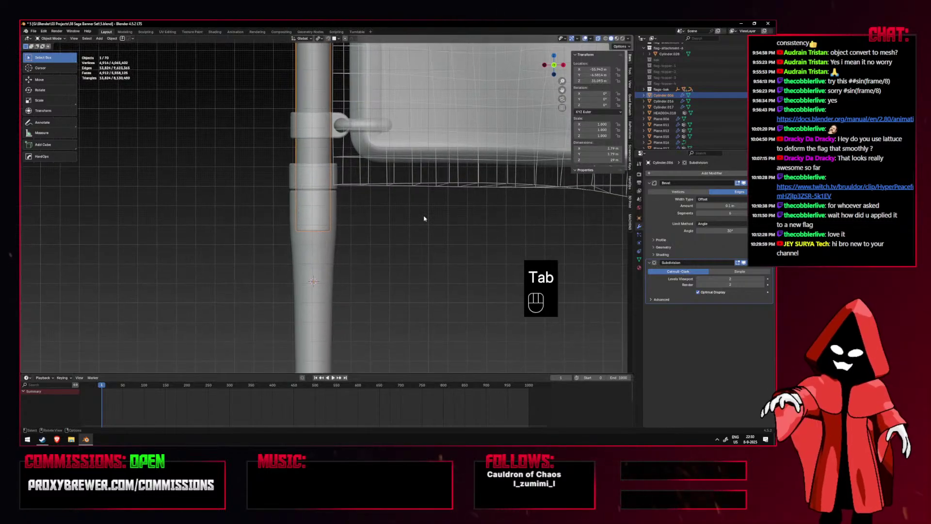
key(Tab)
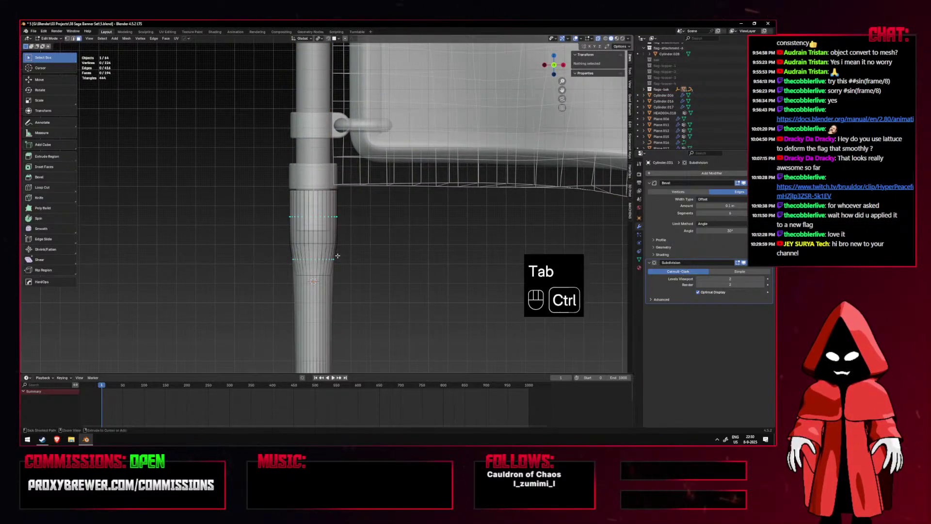
key(ctrl+r)
right_click(391, 278)
key(ctrl+r)
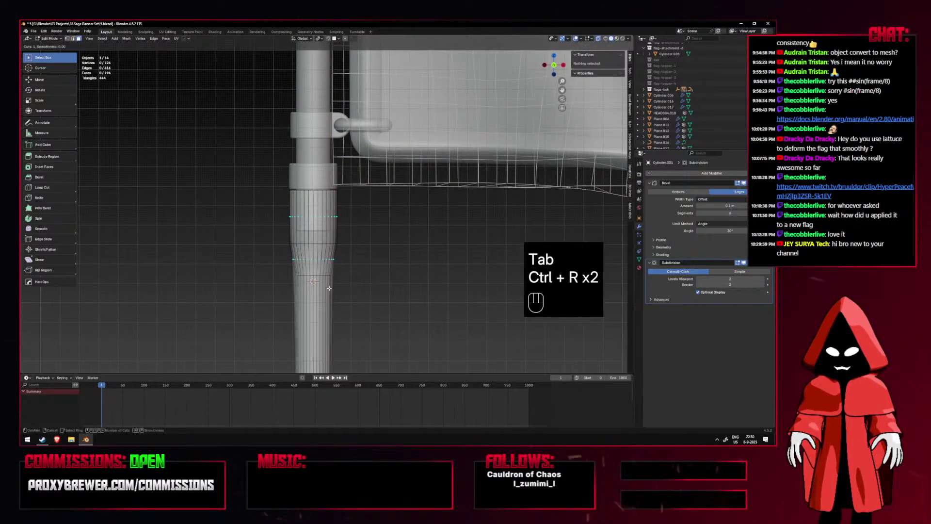
right_click(356, 296)
scroll(354, 291, down, 5)
key(ctrl+r)
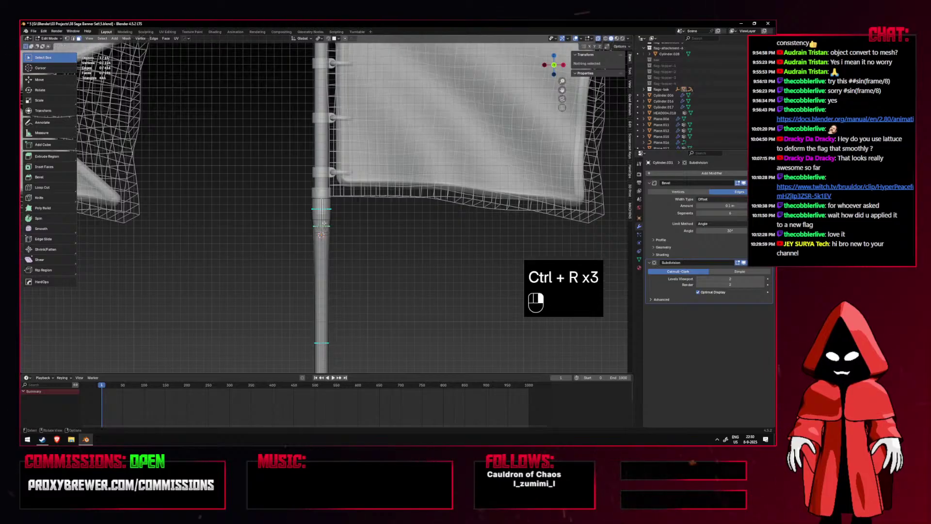
scroll(320, 228, up, 5)
key(ctrl+r)
click(320, 231)
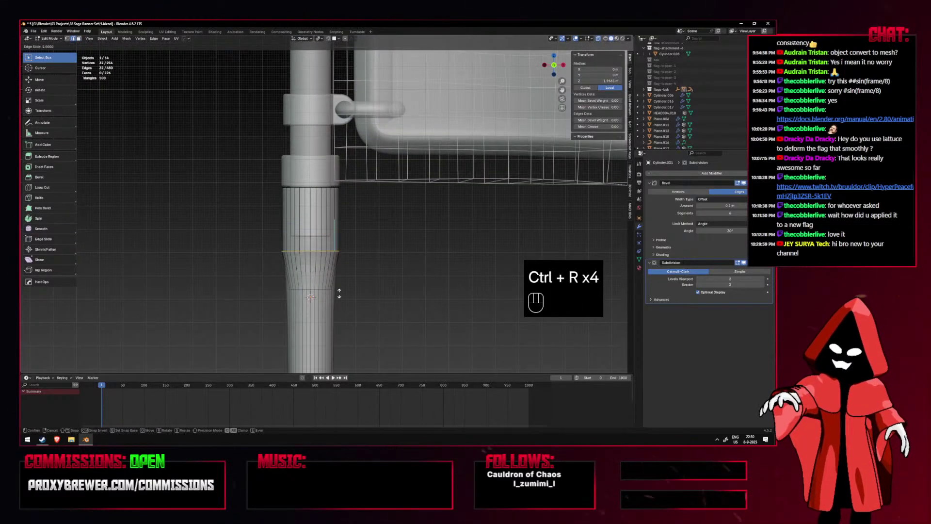
click(340, 297)
key(shift+alt+z)
key(alt+z)
scroll(344, 278, down, 4)
key(ctrl+z)
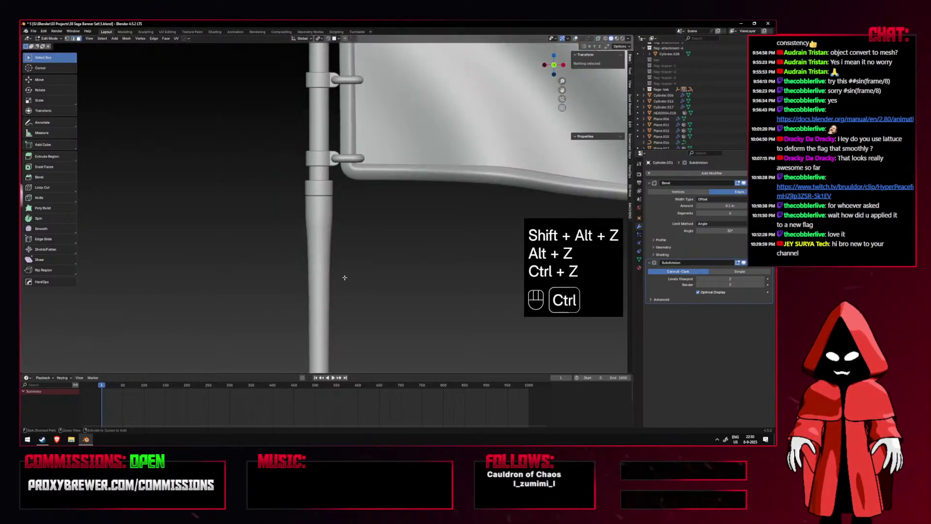
scroll(346, 271, up, 4)
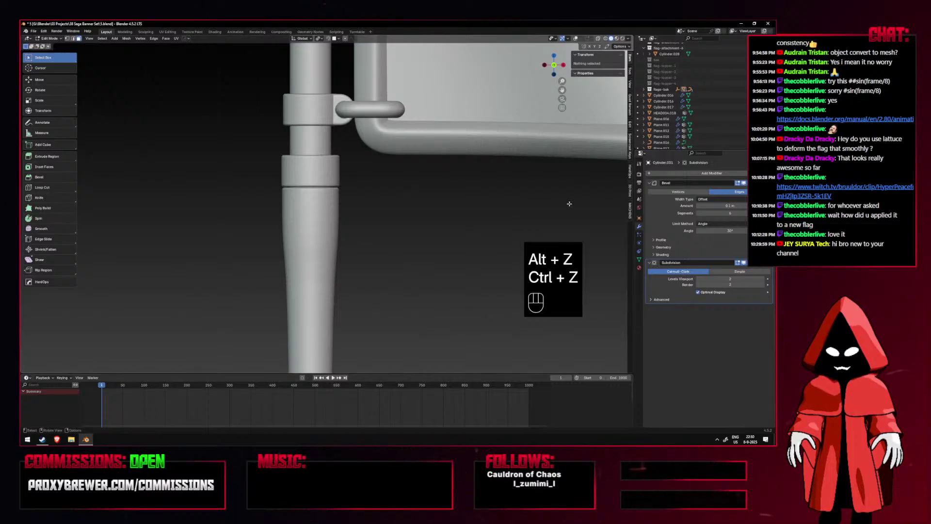
key(Tab)
Examine the split pole from its pointed tip to the flared joint, compared with the neighbouring banners and the miniature.
scroll(409, 281, down, 2)
scroll(408, 281, down, 3)
shift+middle_drag(378, 291, 387, 160)
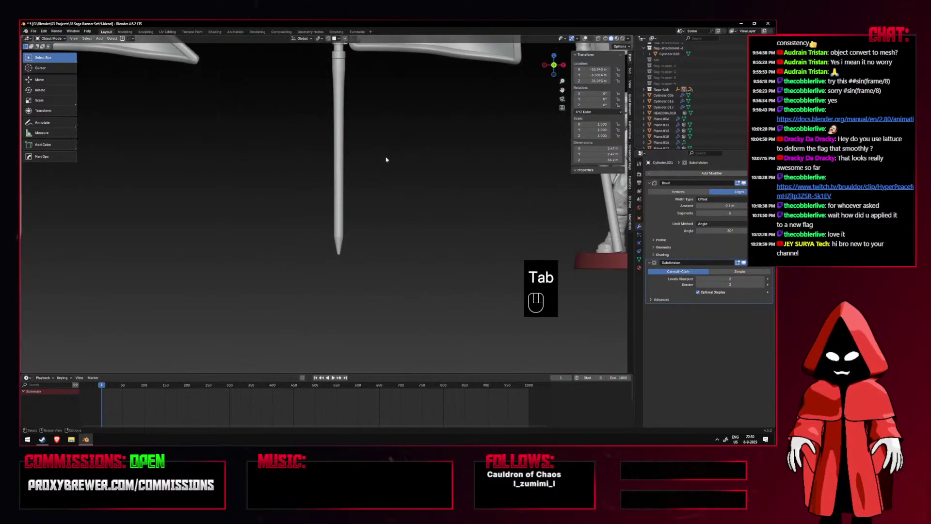
scroll(376, 257, up, 4)
middle_drag(376, 257, 351, 223)
key(KP_1)
scroll(335, 253, down, 5)
scroll(341, 298, up, 4)
scroll(351, 223, down, 5)
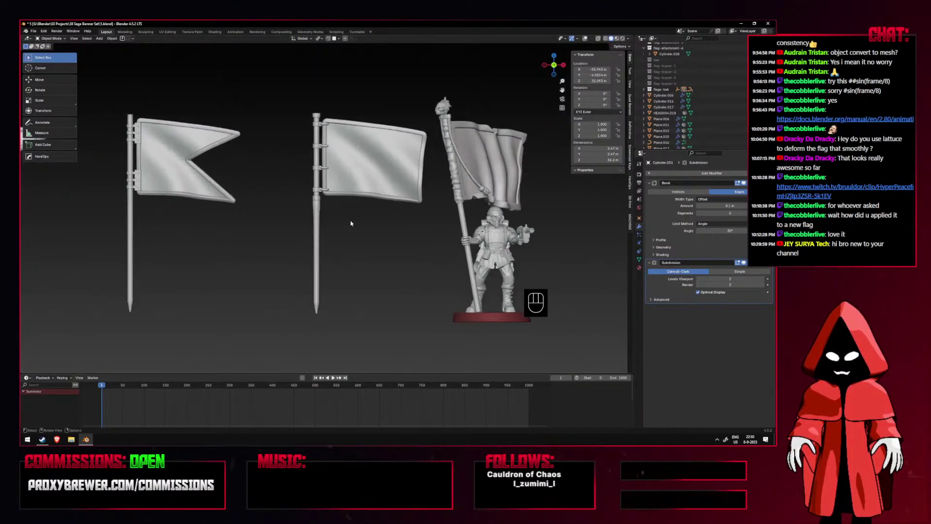
key(shift+alt+z)
key(shift+alt+z)
middle_drag(350, 223, 316, 232)
scroll(388, 241, down, 3)
scroll(315, 231, up, 5)
shift+middle_drag(372, 243, 387, 269)
scroll(351, 254, up, 1)
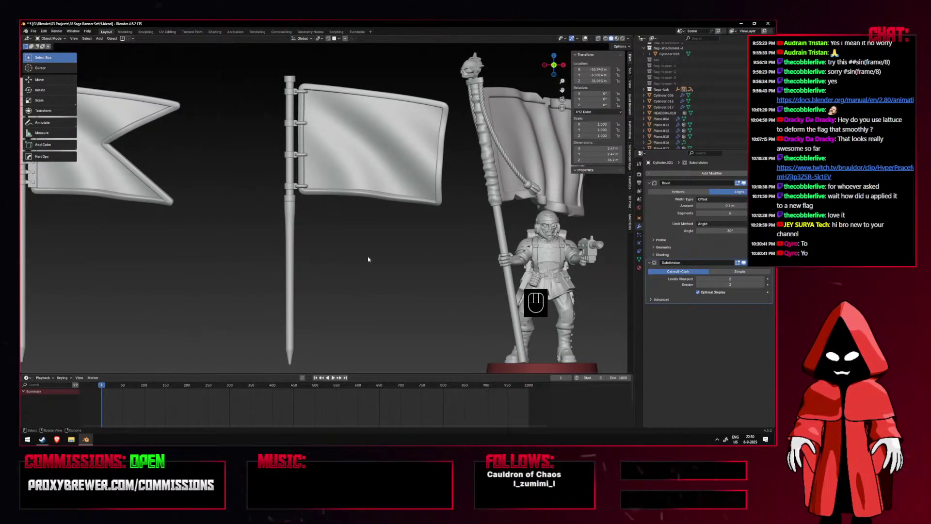
shift+middle_drag(335, 234, 383, 261)
scroll(332, 237, down, 3)
scroll(362, 248, up, 3)
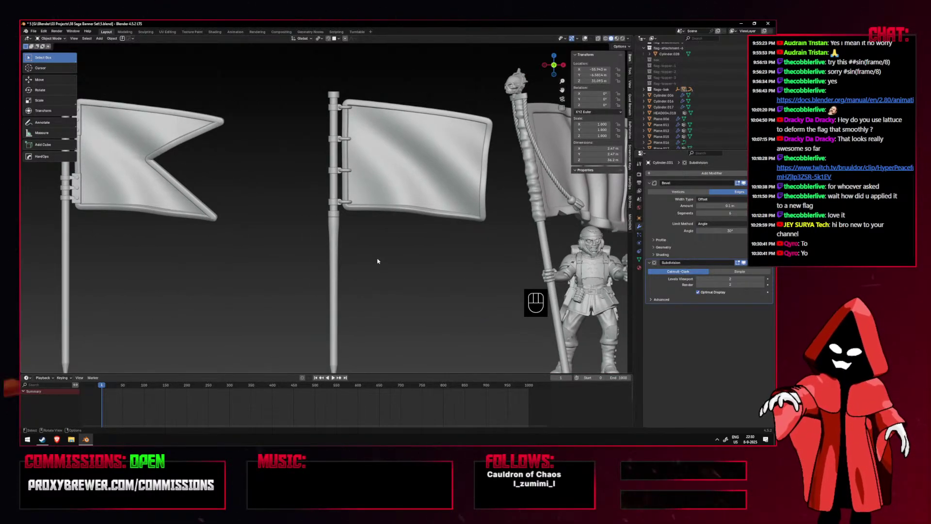
scroll(339, 267, down, 3)
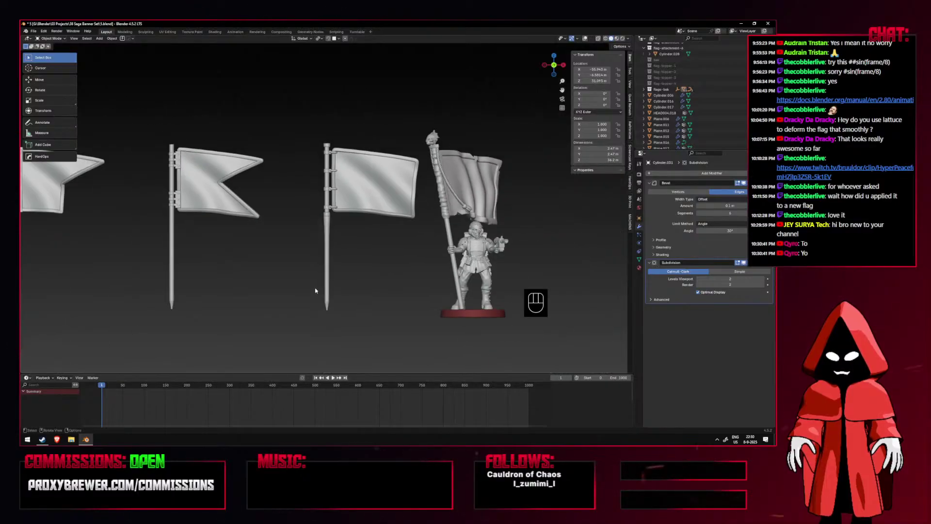
Compare the tapered pole with the whole banner row, with and without overlays, from the front and at an angle.
scroll(431, 269, up, 3)
shift+middle_drag(431, 268, 393, 223)
click(585, 38)
scroll(371, 219, up, 4)
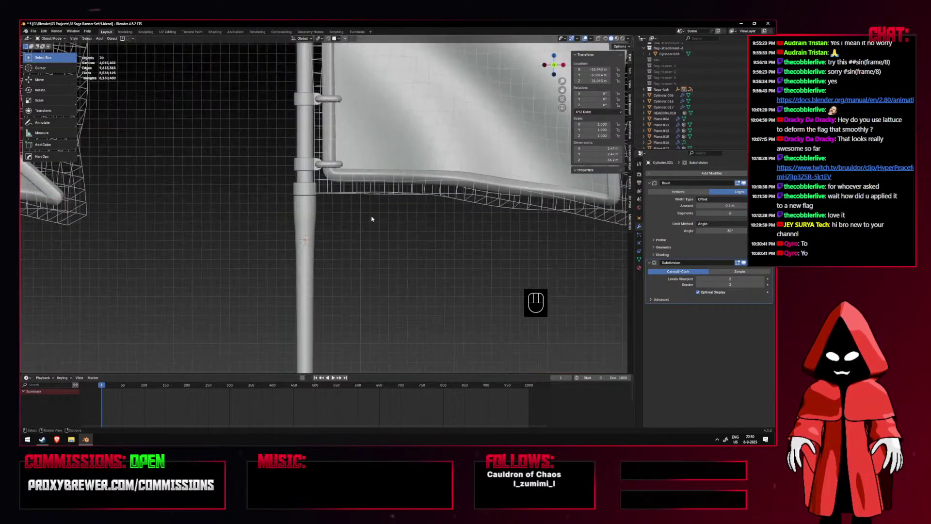
scroll(320, 218, down, 8)
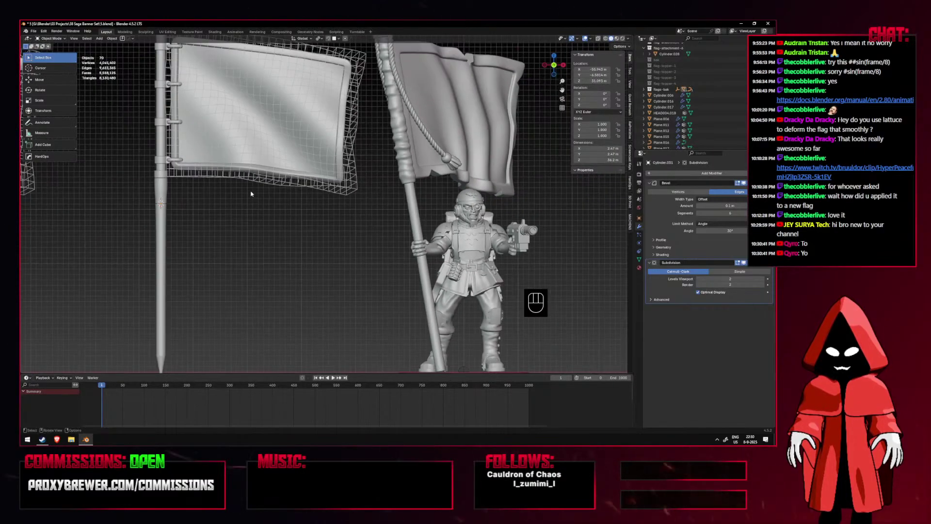
key(shift+alt+z)
scroll(253, 202, down, 3)
shift+middle_drag(257, 204, 456, 225)
scroll(339, 223, up, 2)
middle_drag(339, 222, 387, 235)
scroll(386, 235, down, 6)
key(KP_1)
scroll(439, 228, up, 4)
shift+middle_drag(298, 222, 340, 233)
key(KP_1)
scroll(340, 233, down, 4)
shift+middle_drag(416, 241, 141, 214)
key(shift+alt+z)
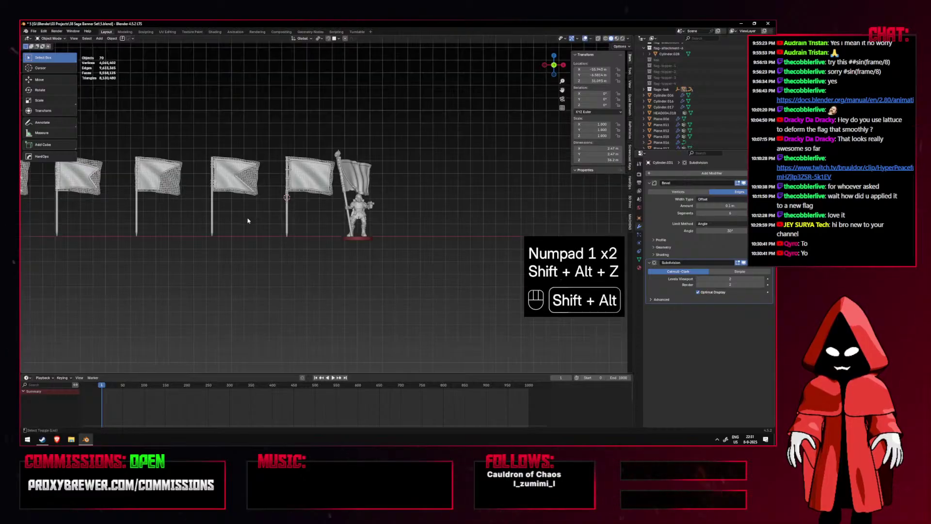
Save the file with the extended upper pole.
scroll(268, 225, up, 3)
scroll(267, 226, up, 1)
shift+middle_drag(267, 226, 389, 237)
scroll(363, 234, up, 4)
scroll(389, 237, down, 2)
key(ctrl+s)
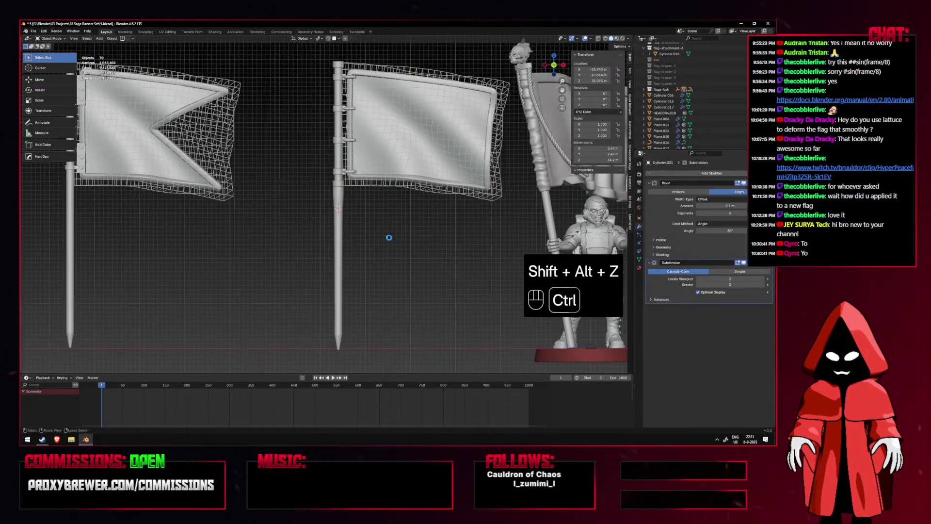
Select the vertices of the lower pole's pointed tip and move them along Z to adjust the pole's length.
scroll(395, 241, down, 5)
scroll(354, 244, up, 3)
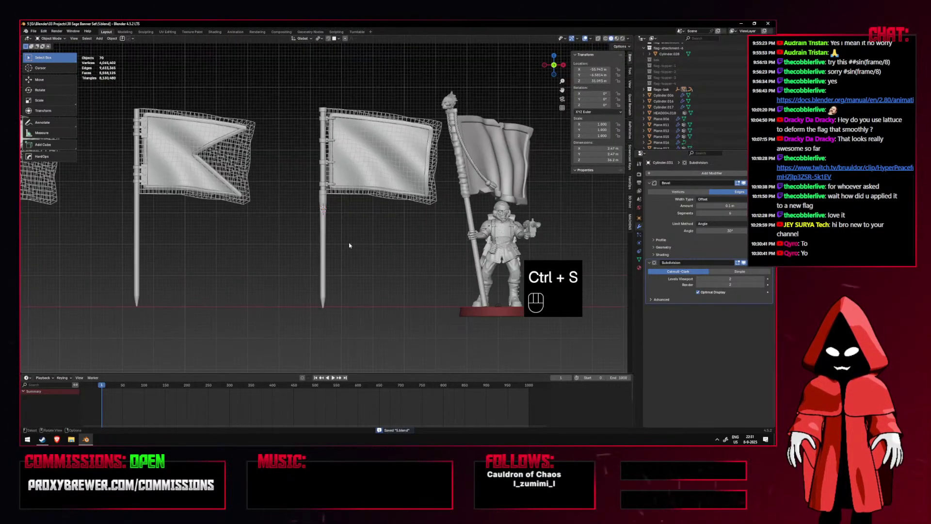
scroll(355, 205, up, 4)
scroll(356, 206, down, 4)
key(Tab)
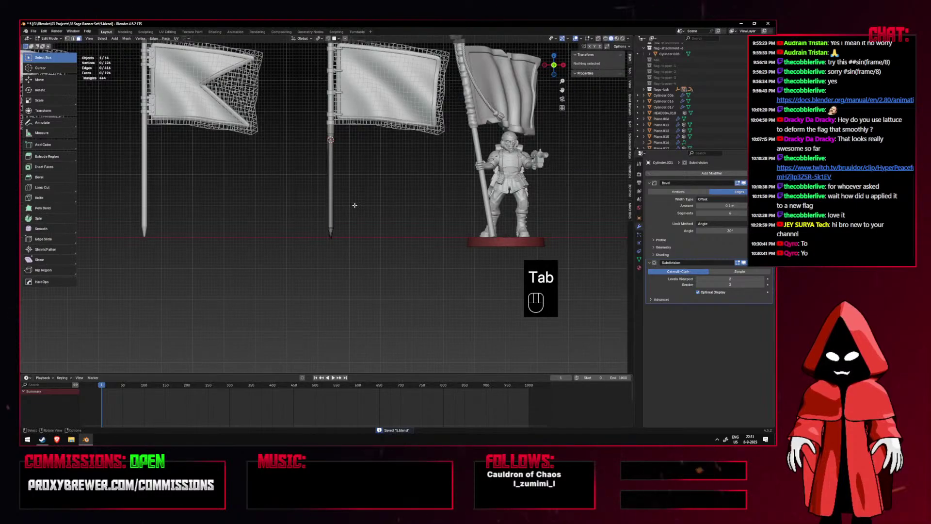
key(1)
scroll(354, 205, up, 3)
shift+drag(365, 277, 304, 237)
click(368, 268)
drag(368, 268, 305, 227)
key(shift+alt+z)
scroll(306, 227, up, 2)
key(shift+alt+z)
key(g)
key(z)
click(305, 223)
key(alt+z)
Raise the selected tip of the lower pole slightly along Z so that it ends at the ground line.
drag(396, 317, 295, 255)
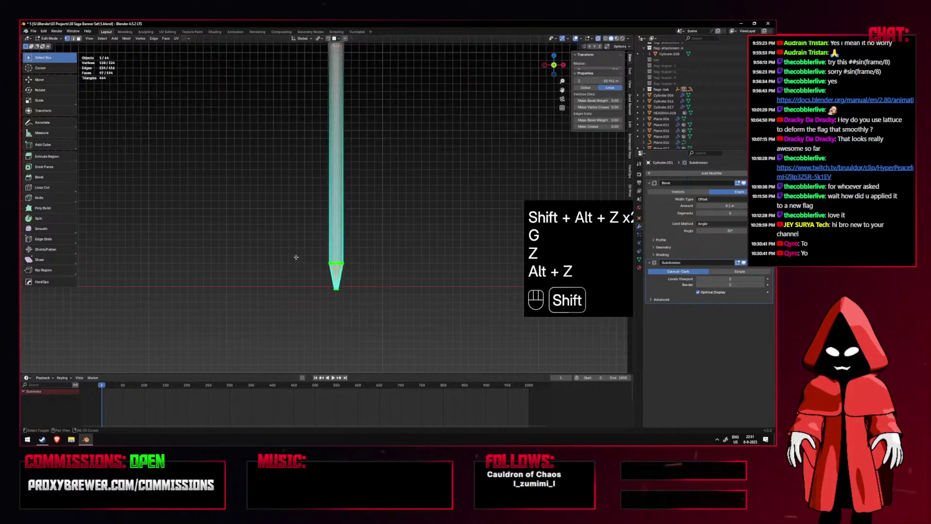
key(shift+alt+z)
key(shift+alt+z)
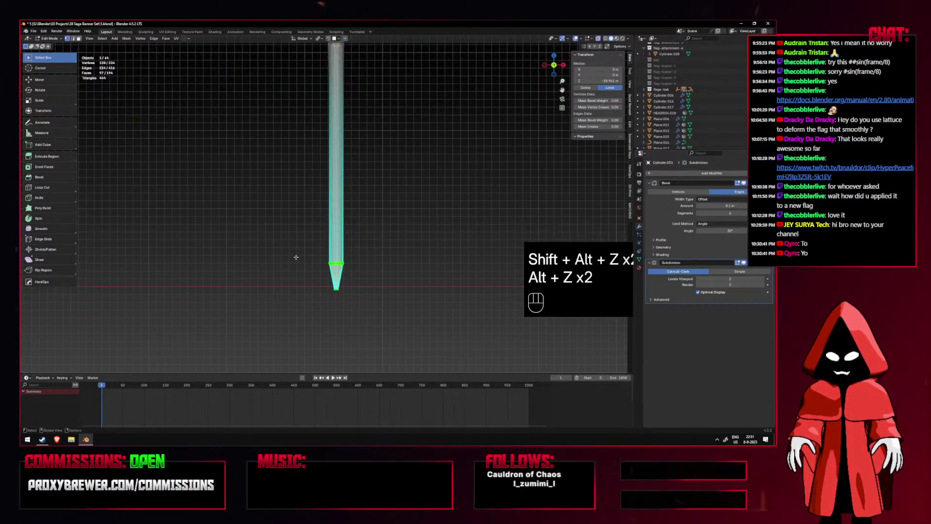
key(g)
key(z)
click(297, 253)
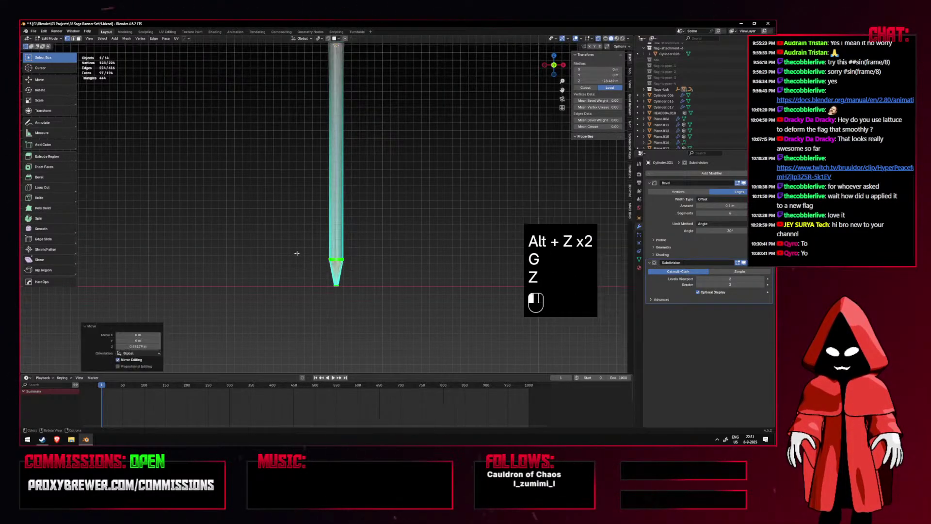
Leave mesh editing of the lower pole and save the file.
key(alt+z)
key(shift+alt+z)
key(Tab)
scroll(296, 249, up, 2)
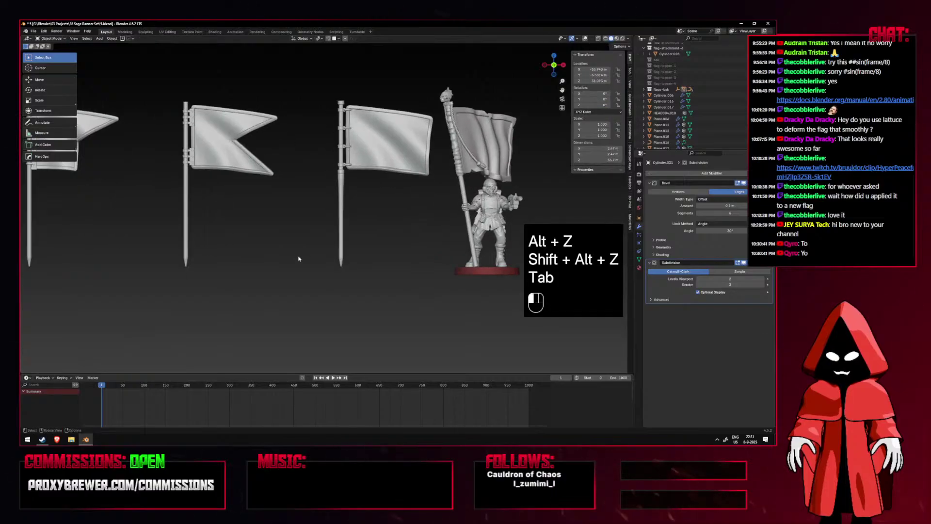
key(shift+alt+z)
shift+middle_drag(297, 242, 327, 270)
key(ctrl+s)
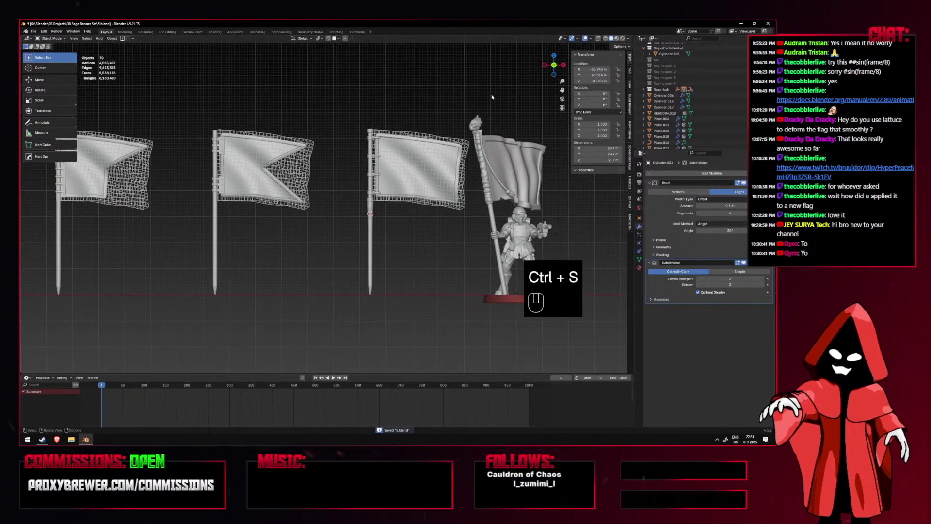
Inspect the shortened pole without overlays, comparing its length with the neighbouring banner and the standard-bearer miniature.
click(584, 39)
click(584, 39)
click(584, 39)
scroll(360, 227, up, 4)
middle_drag(360, 228, 368, 234)
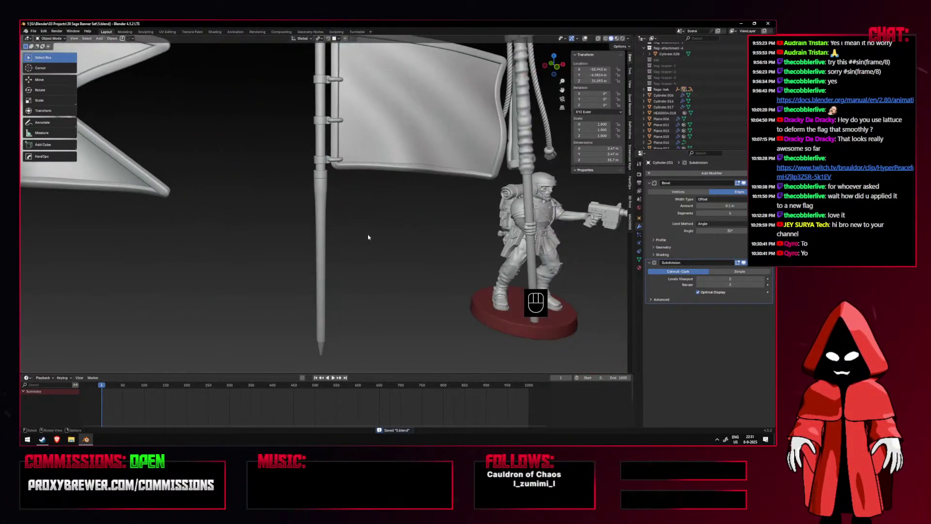
key(KP_1)
scroll(368, 235, down, 2)
scroll(369, 233, up, 2)
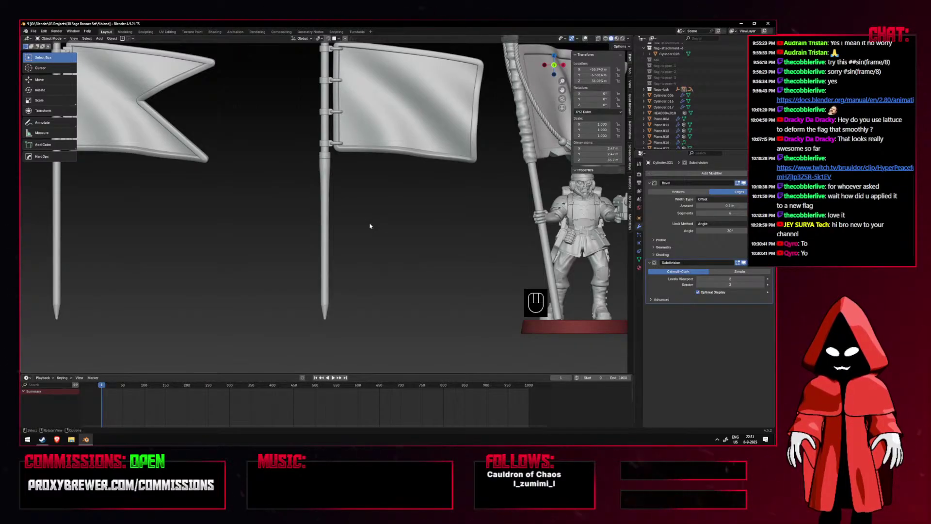
scroll(369, 226, down, 5)
mouse_move(371, 232)
shift+middle_down()
mouse_move(330, 254)
mouse_move(389, 247)
mouse_move(359, 234)
shift+middle_up()
key(KP_1)
scroll(369, 238, up, 1)
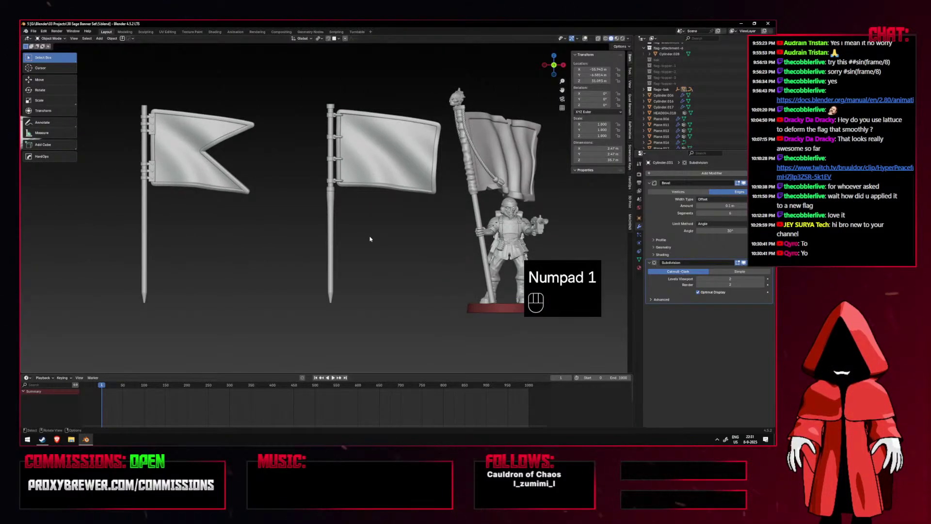
scroll(364, 238, up, 1)
shift+middle_drag(326, 239, 342, 251)
scroll(368, 252, down, 4)
scroll(342, 251, up, 3)
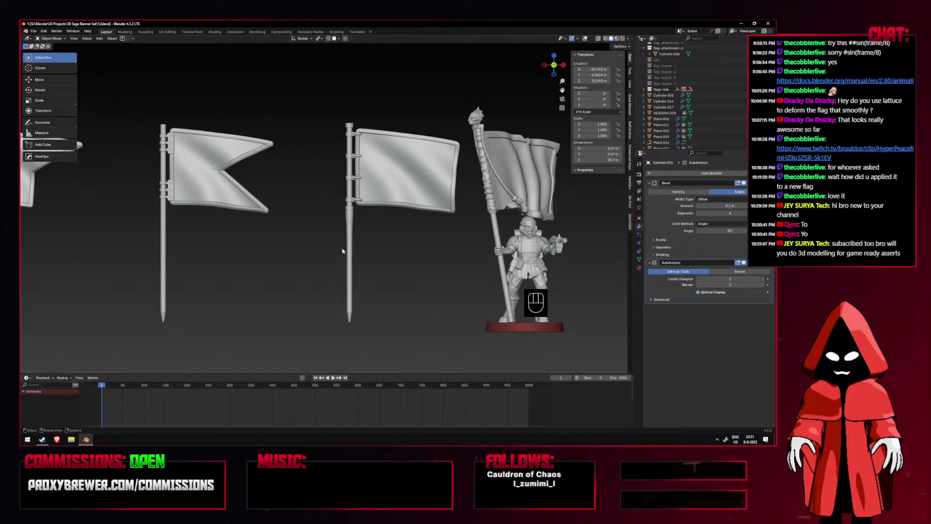
Save the banner set again while viewing the flags side by side.
shift+middle_drag(342, 251, 364, 252)
shift+middle_drag(258, 246, 386, 253)
scroll(386, 253, down, 3)
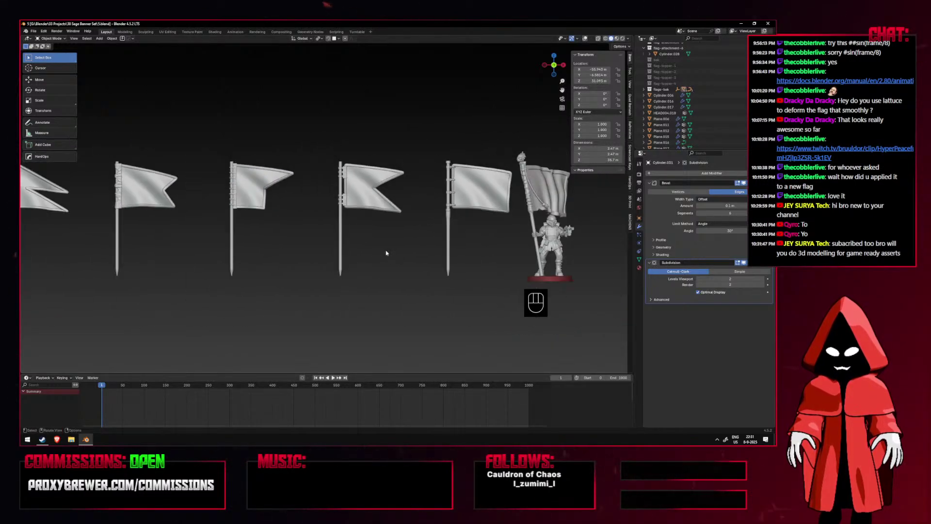
key(ctrl+s)
Review every banner along the row, ending back at the rectangular flag.
shift+middle_drag(247, 247, 382, 244)
shift+middle_drag(287, 243, 425, 243)
shift+middle_drag(316, 243, 419, 238)
shift+middle_drag(287, 237, 316, 246)
scroll(347, 222, up, 4)
shift+middle_drag(436, 203, 126, 208)
shift+middle_drag(488, 206, 268, 199)
shift+middle_drag(402, 218, 225, 216)
scroll(334, 208, up, 2)
shift+middle_drag(334, 209, 194, 207)
shift+middle_drag(526, 188, 315, 188)
Turn the viewport overlays back on and unhide the last hidden flag-topper collection above the rectangular flag's pole.
click(584, 39)
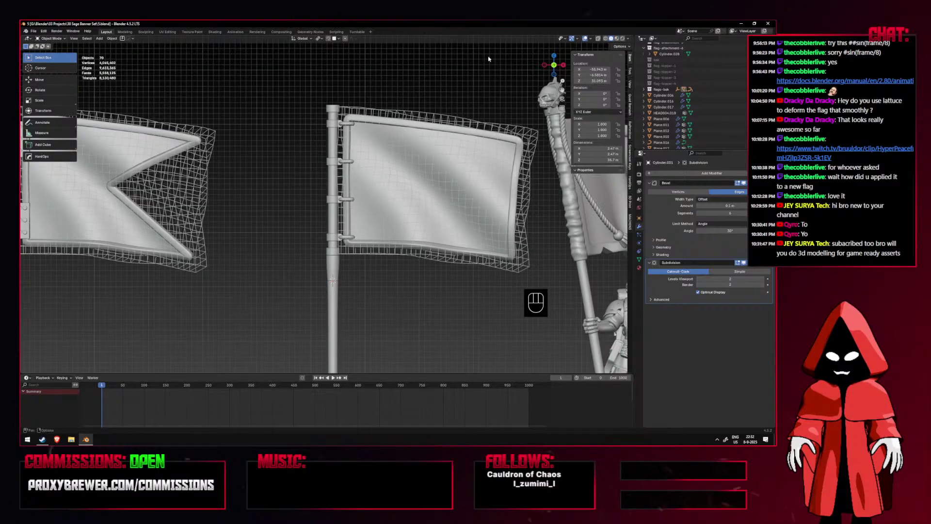
scroll(333, 131, up, 4)
click(333, 91)
shift+click(334, 101)
shift+middle_drag(358, 82, 359, 170)
click(360, 167)
scroll(403, 142, up, 3)
key(ctrl+KP_1)
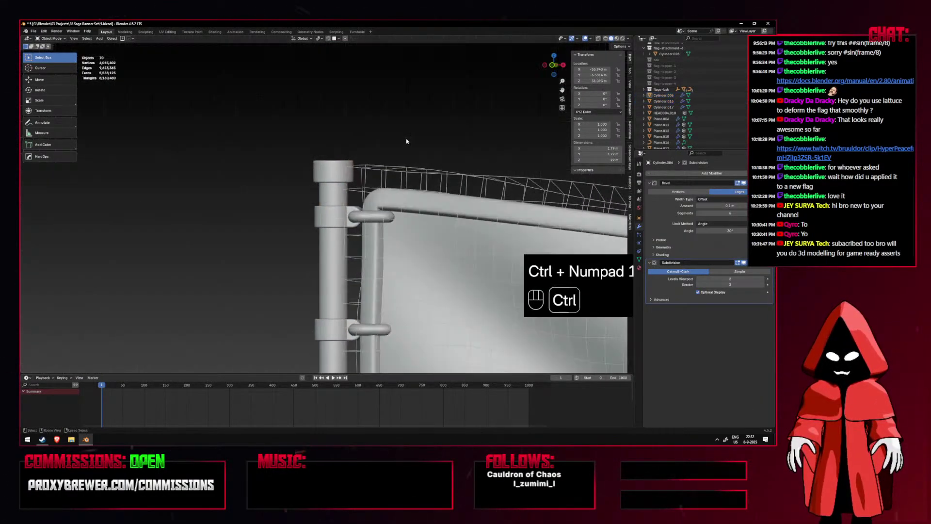
key(KP_1)
middle_drag(406, 141, 427, 160)
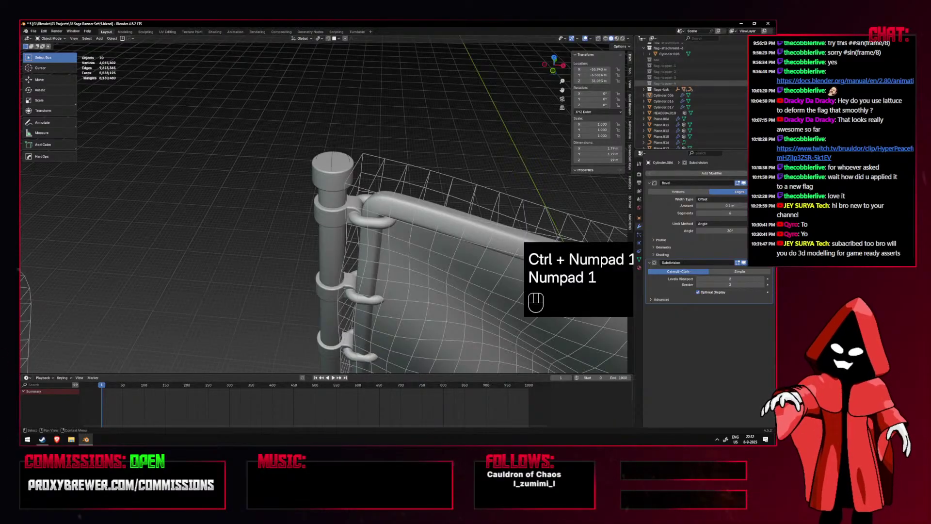
click(756, 83)
Apply the modifiers of the peg cylinder beneath the eagle topper by converting its visual geometry to mesh.
scroll(464, 109, up, 4)
key(KP_1)
click(346, 141)
shift+scroll(345, 152, up, 4)
key(ctrl+a)
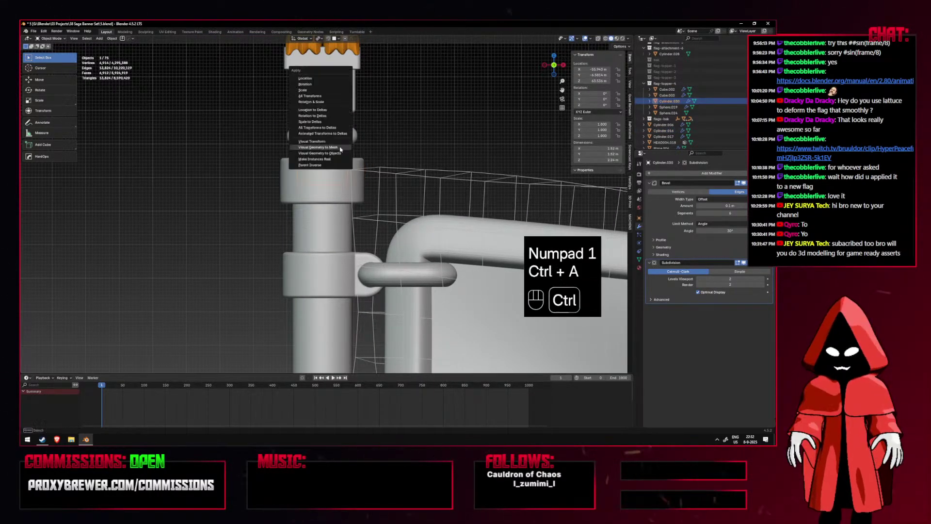
click(358, 138)
click(341, 156)
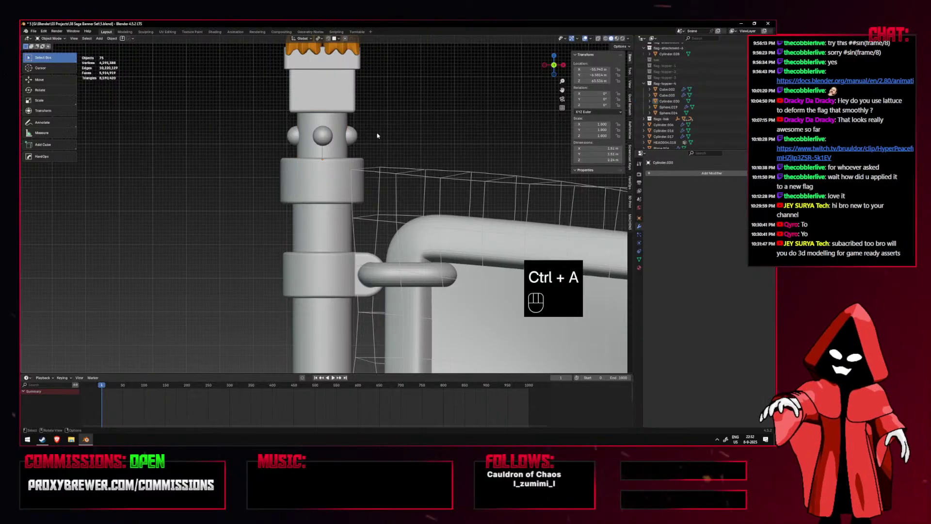
Convert the rectangular flag's upper pole and its top and bottom collars to plain mesh with Visual Geometry to Mesh.
scroll(333, 184, down, 3)
shift+click(332, 216)
scroll(331, 216, down, 5)
scroll(332, 216, up, 5)
scroll(333, 243, down, 5)
shift+middle_drag(335, 279, 340, 104)
shift+click(330, 230)
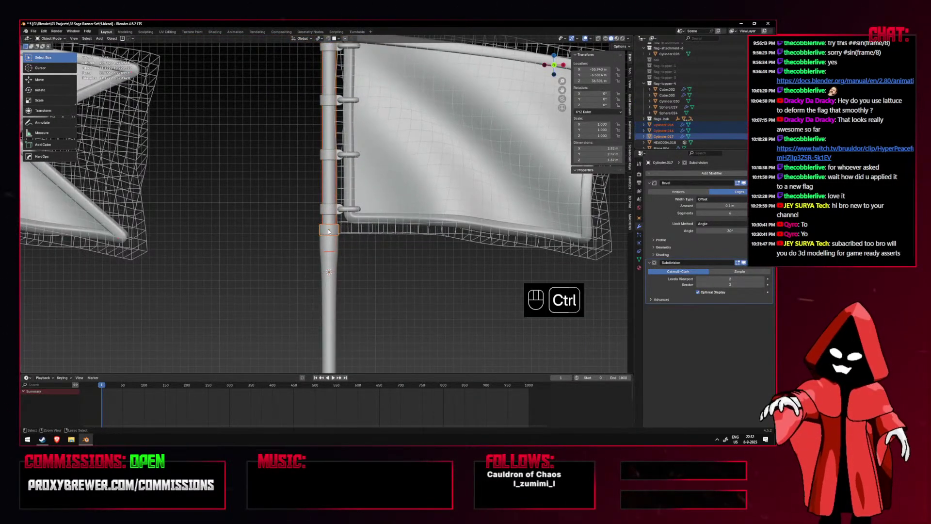
key(ctrl+a)
click(327, 231)
shift+scroll(351, 285, up, 3)
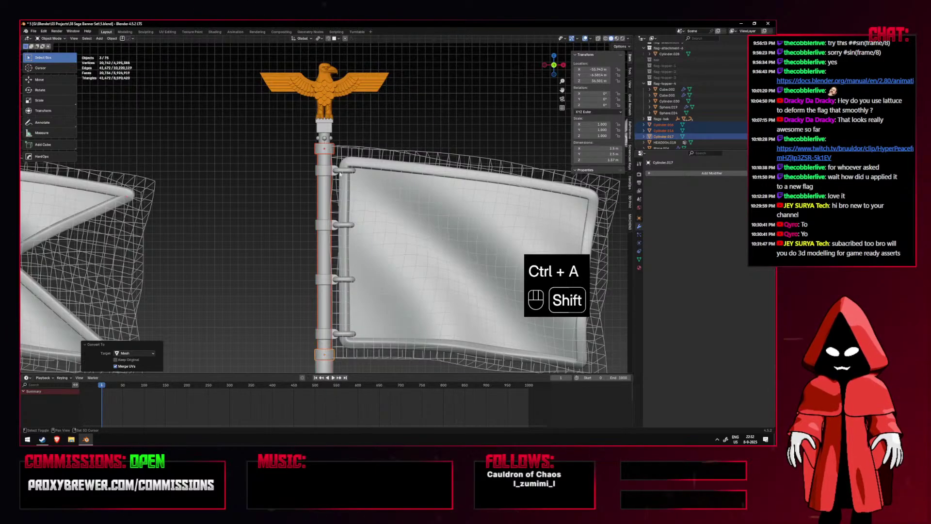
scroll(330, 175, down, 2)
scroll(311, 165, up, 6)
click(302, 161)
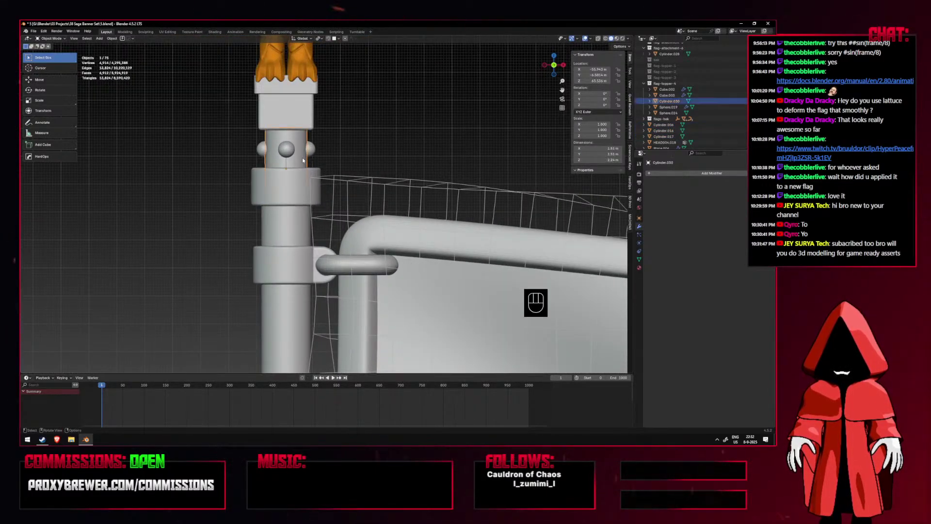
shift+middle_drag(302, 160, 326, 191)
key(shift+d)
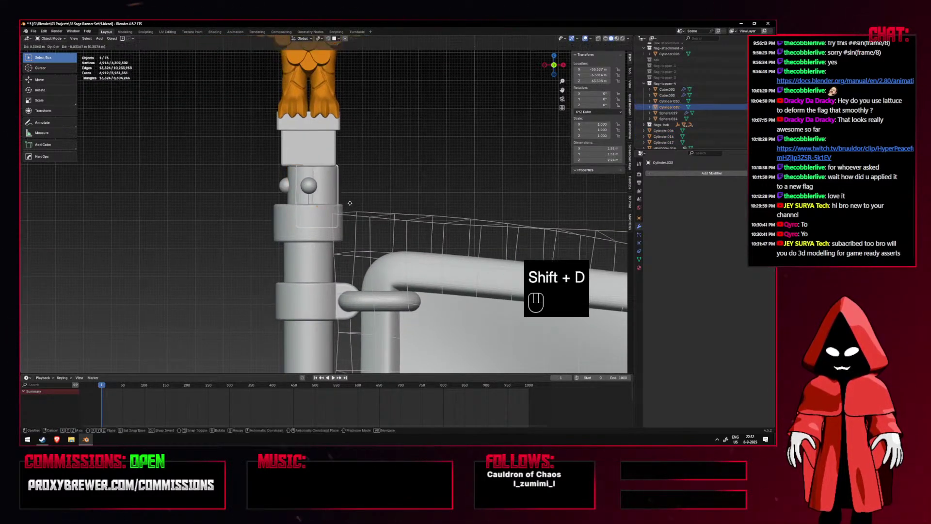
right_click(343, 202)
key(x)
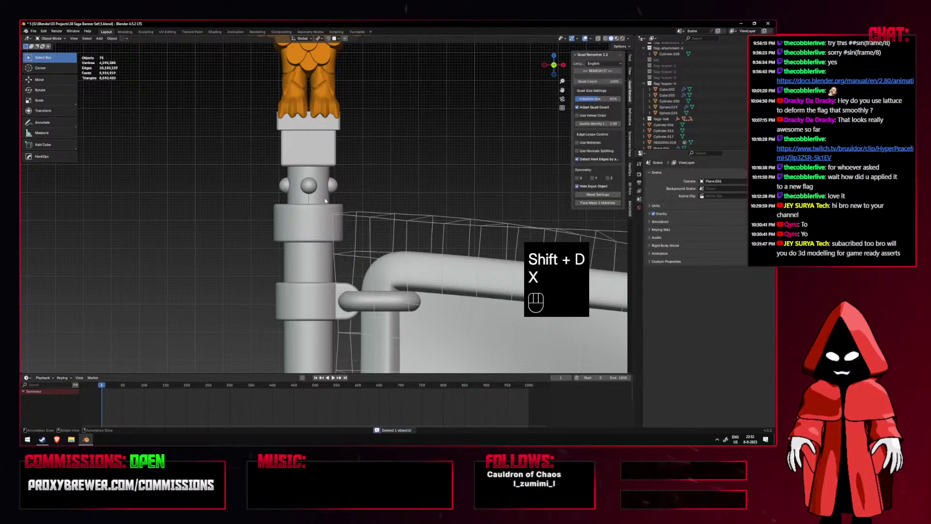
Duplicate the eagle topper's peg cylinder in place and scale the copy up uniformly by about 1.029.
click(322, 209)
key(KP_1)
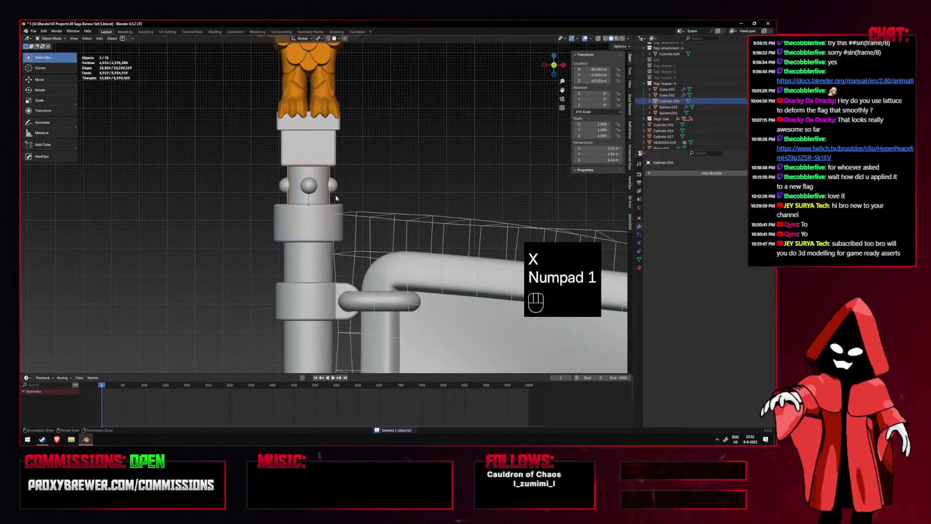
scroll(336, 198, down, 2)
scroll(360, 191, up, 2)
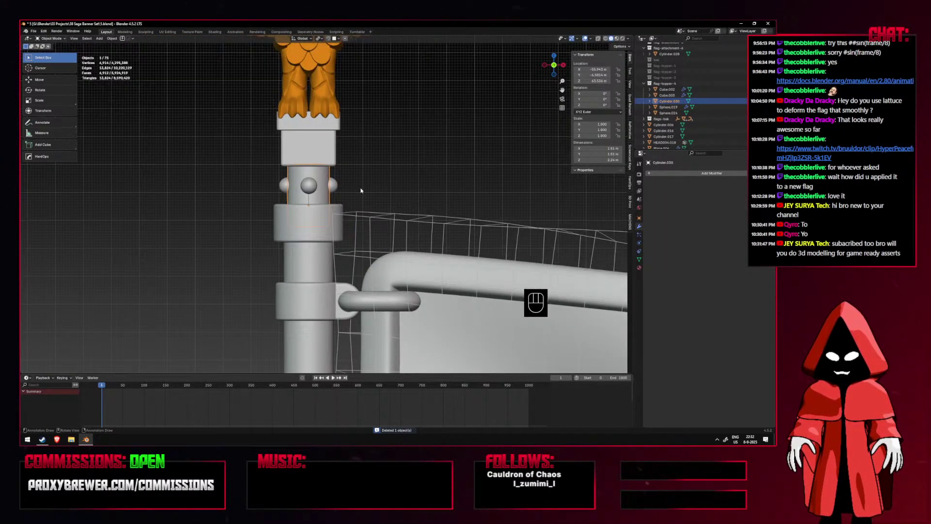
key(g)
right_click(368, 173)
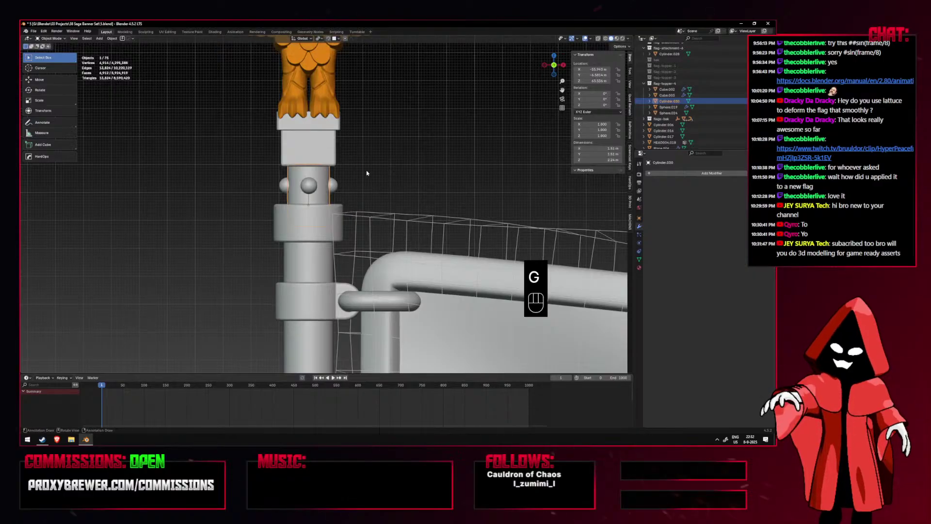
middle_drag(368, 173, 354, 183)
key(KP_1)
key(shift+d)
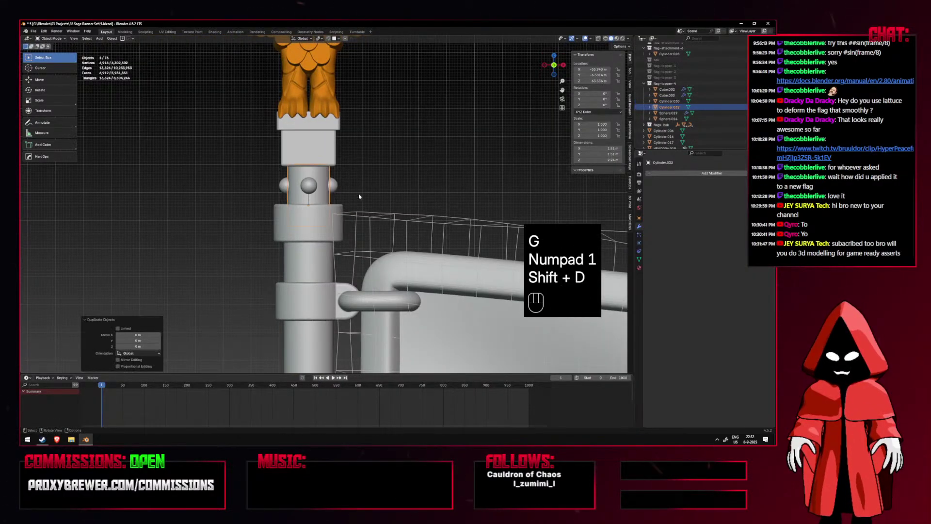
key(s)
right_click(368, 194)
middle_drag(368, 195, 368, 227)
scroll(368, 227, up, 2)
key(s)
shift+click(440, 230)
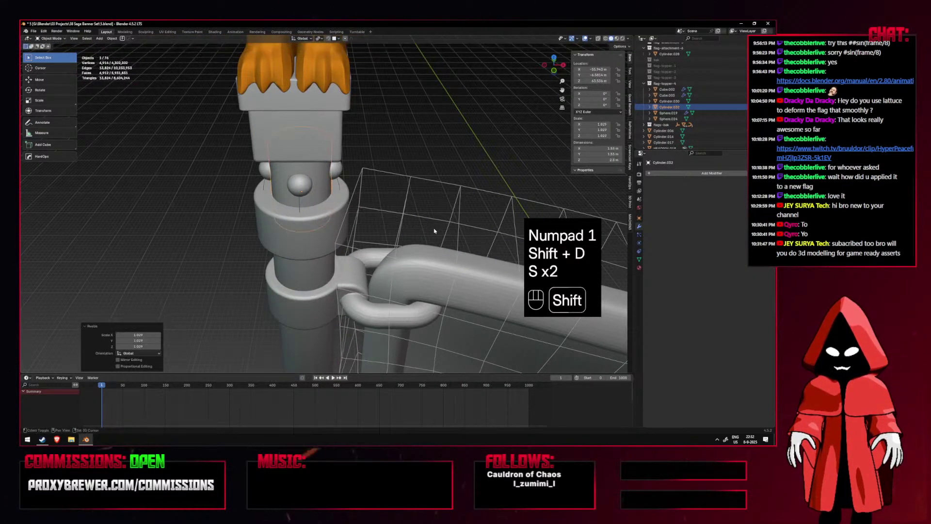
Cut the scaled cylinder out of the collar with a Boolean difference and inspect the isolated collar.
key(q)
click(336, 224)
key(slash)
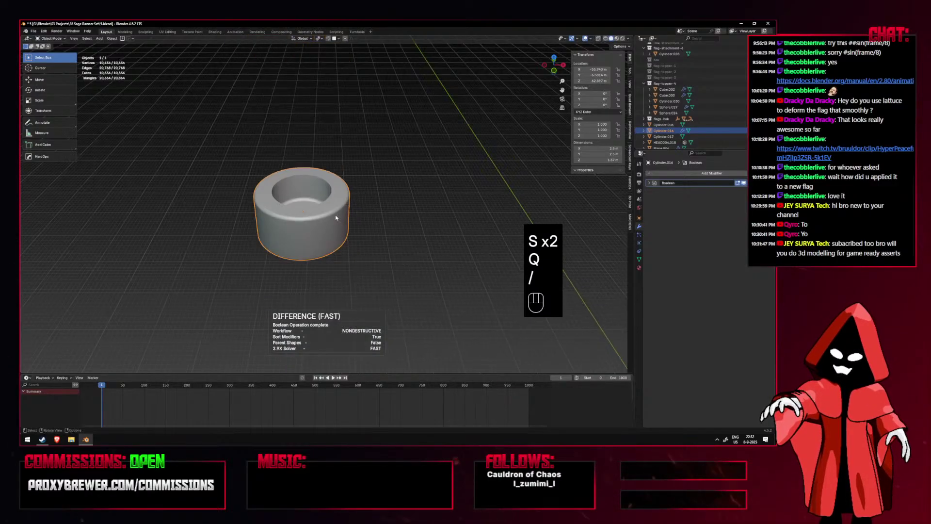
key(slash)
key(slash)
Enter Edit Mode on the pole below the collar and select its top vertices from the front view.
click(319, 187)
scroll(319, 188, up, 2)
click(317, 283)
key(KP_1)
click(314, 199)
click(309, 257)
click(307, 285)
key(Tab)
key(3)
key(slash)
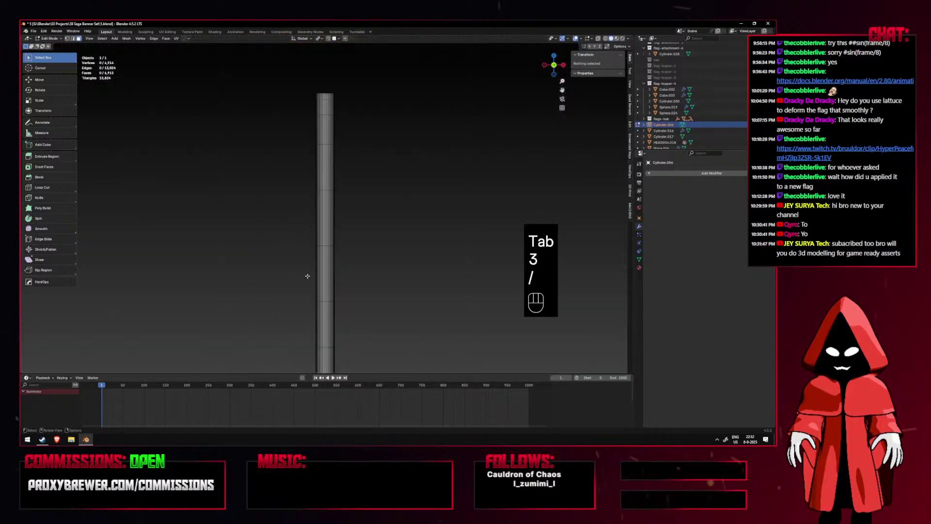
key(1)
key(KP_1)
key(alt+z)
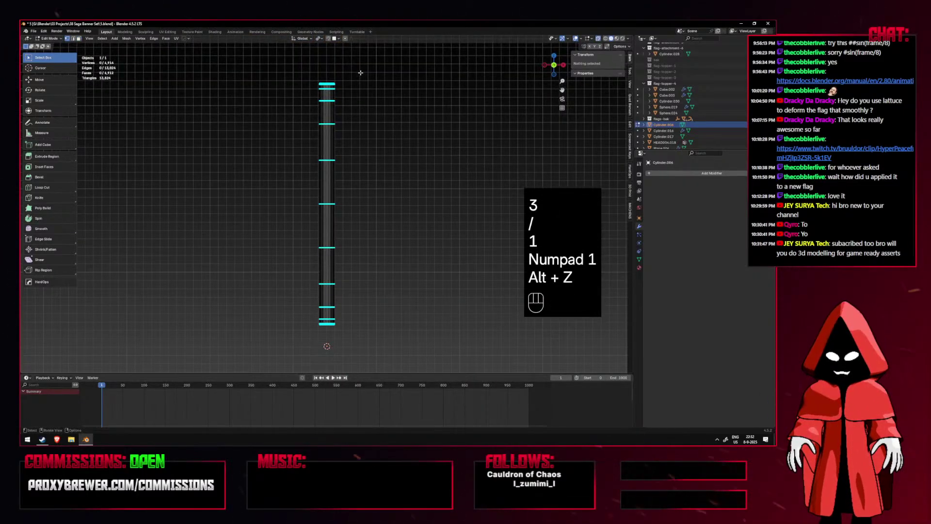
shift+drag(343, 91, 351, 93)
key(alt+z)
key(shift+alt+z)
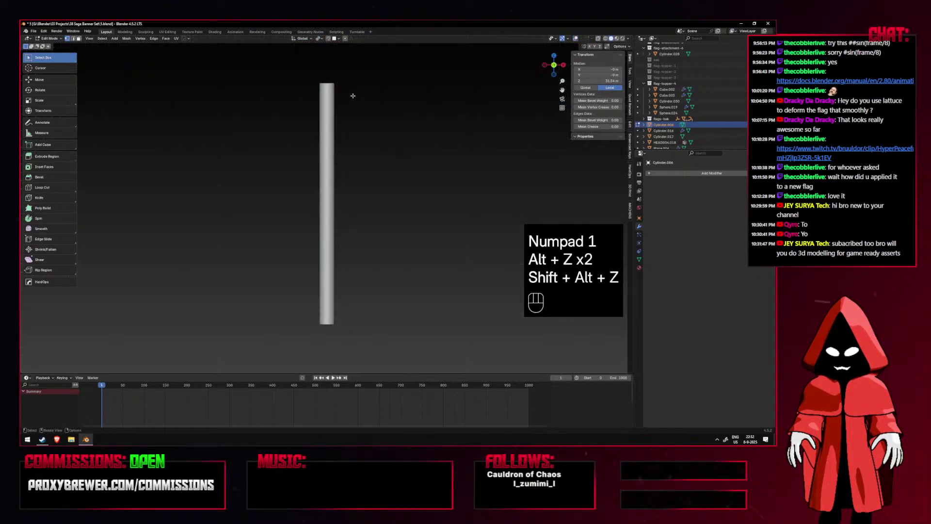
Lower the pole's top vertices along Z so the pole ends below the collar's cavity.
key(slash)
key(g)
key(z)
right_click(359, 126)
key(shift+alt+z)
key(g)
key(shift+alt+z)
key(shift+alt+z)
key(alt+z)
key(g)
key(z)
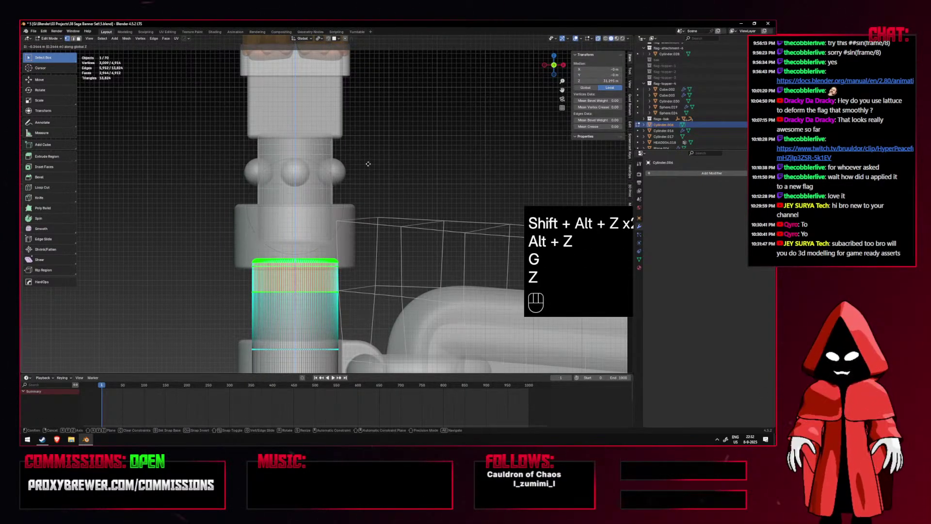
click(368, 164)
key(Tab)
Examine how the pole, collar and post fit together, with X-ray and overlays switched on and off.
key(shift+alt+z)
key(alt+z)
click(353, 207)
key(shift+alt+z)
key(alt+z)
key(shift+alt+z)
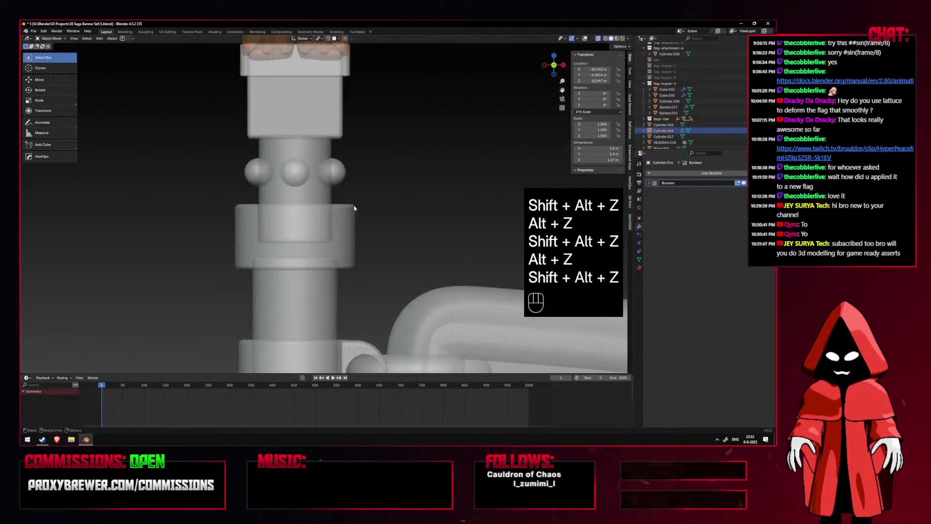
key(shift+alt+z)
key(shift+alt+z)
key(shift+alt+z)
key(alt+z)
Rescale the Boolean cutter cylinder so the collar's hole fits closely around the post.
middle_drag(361, 202, 345, 226)
click(329, 193)
scroll(339, 199, up, 3)
key(s)
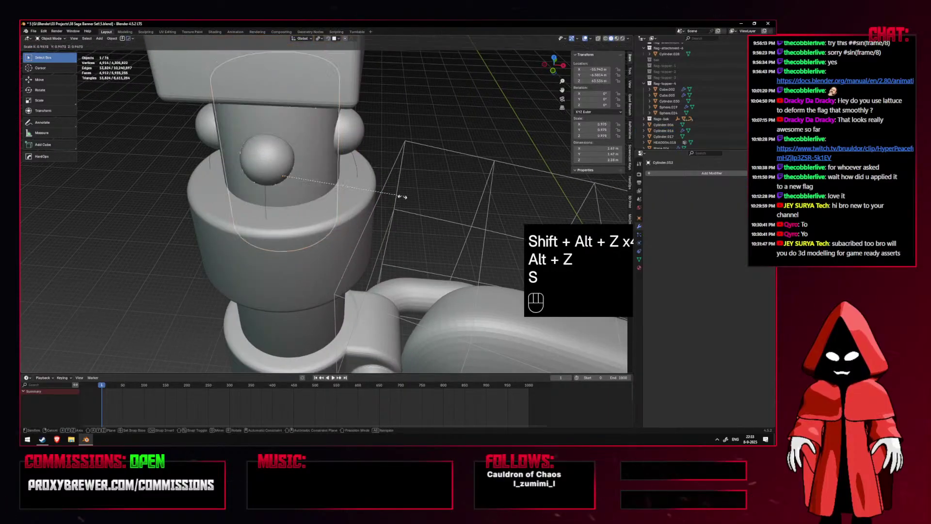
click(412, 200)
key(s)
right_click(443, 210)
key(s)
right_click(441, 205)
key(s)
right_click(441, 205)
key(ctrl+z)
Convert the collar to a mesh to apply its Boolean, and delete the cutter cylinder.
click(648, 183)
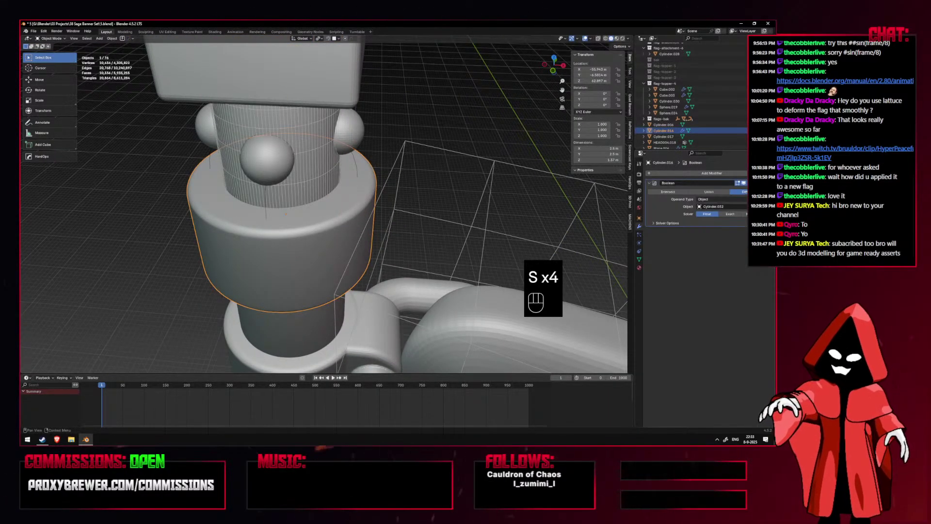
click(356, 193)
key(ctrl+a)
click(335, 193)
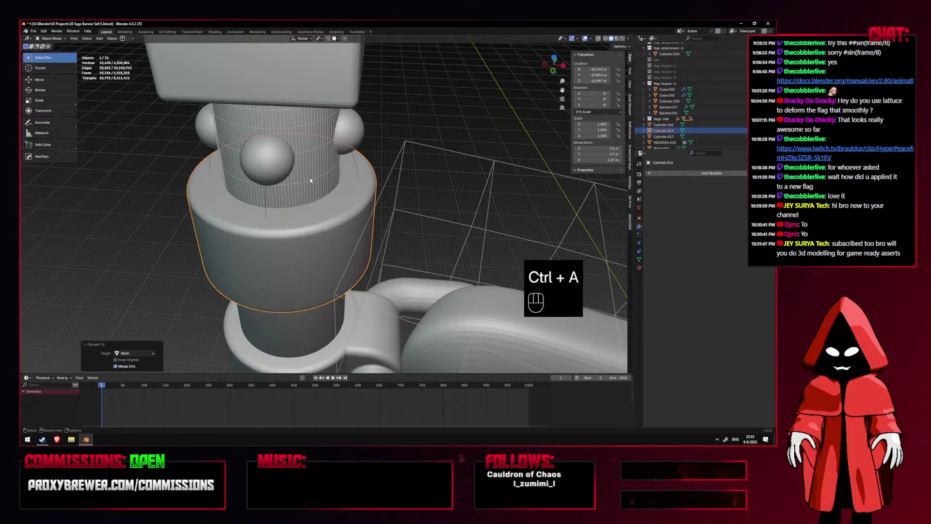
click(311, 180)
key(x)
click(306, 177)
Join the collar below the eagle with the long pole into one object.
middle_drag(308, 178, 441, 144)
scroll(441, 145, down, 4)
key(KP_1)
scroll(441, 145, down, 8)
scroll(424, 164, up, 4)
shift+middle_drag(355, 226, 359, 180)
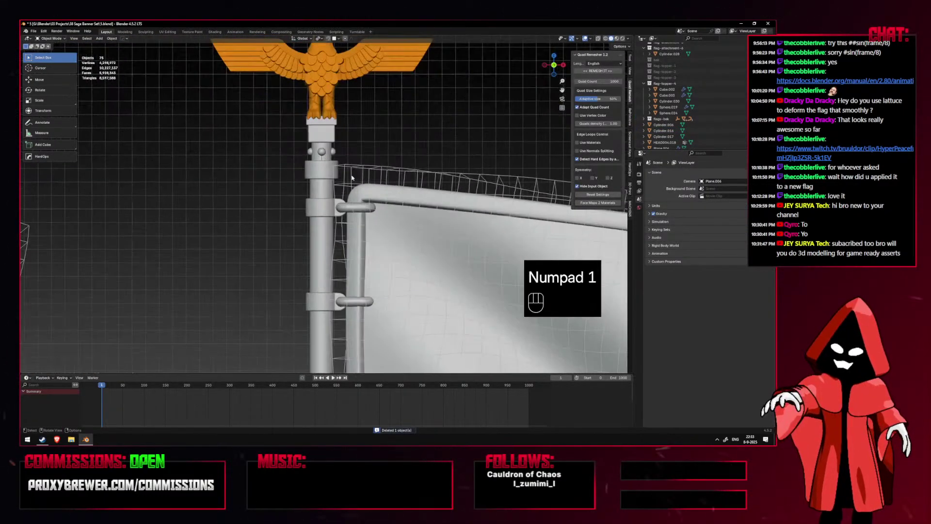
click(321, 168)
shift+middle_drag(326, 214, 328, 172)
scroll(327, 173, down, 2)
shift+click(324, 205)
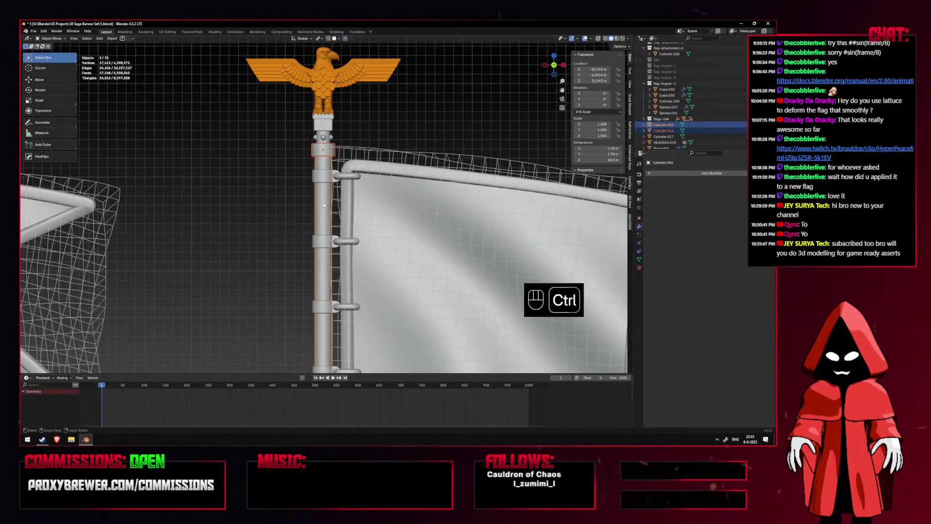
Join the lower collar beneath the last flag attachment with the pole object.
shift+middle_drag(324, 361, 334, 234)
scroll(336, 235, up, 2)
click(335, 236)
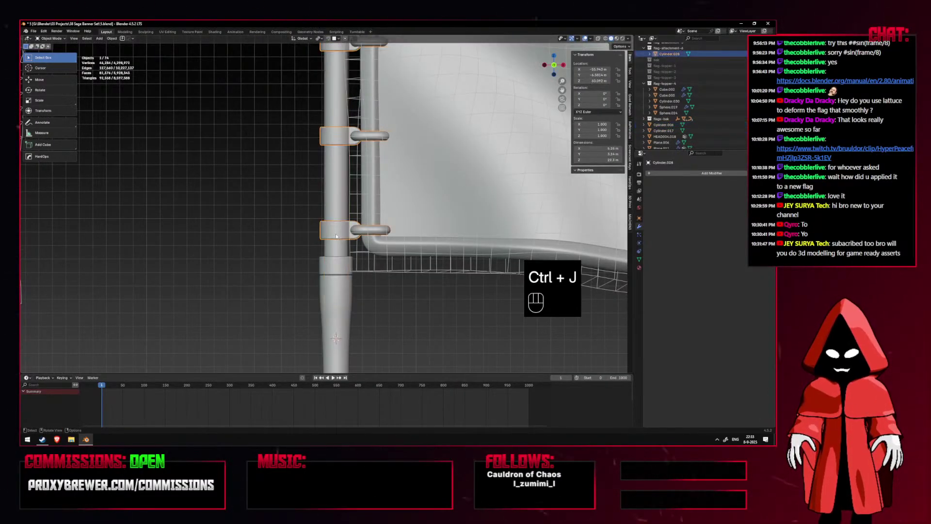
shift+click(338, 202)
key(ctrl+j)
scroll(291, 227, down, 4)
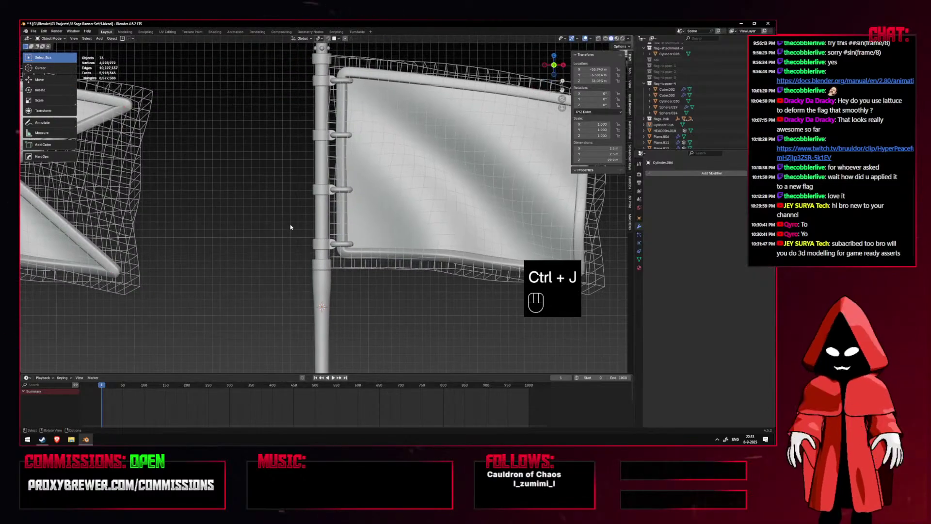
Set the joined pole's origin to its geometry, using the median center.
scroll(290, 227, up, 3)
click(324, 229)
key(g)
right_click(281, 208)
scroll(295, 208, down, 4)
key(g)
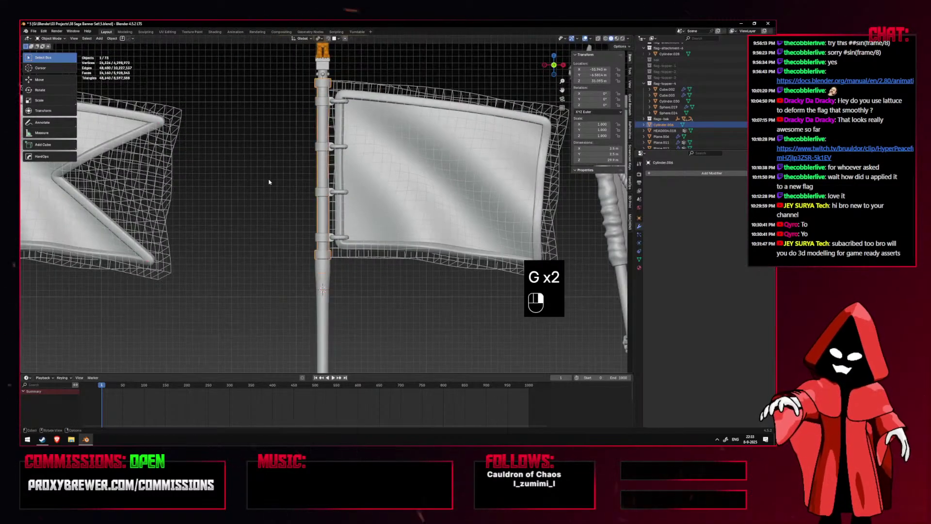
right_click(268, 182)
key(alt+q)
scroll(270, 182, up, 4)
shift+middle_drag(284, 170, 281, 216)
scroll(280, 217, down, 8)
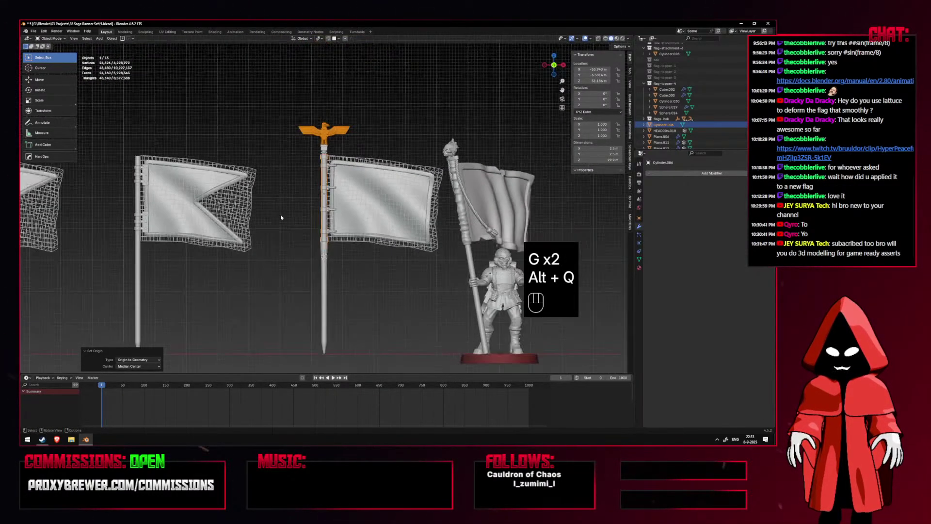
scroll(310, 217, up, 3)
click(323, 271)
shift+middle_drag(360, 289, 357, 166)
key(g)
right_click(348, 173)
scroll(346, 172, up, 4)
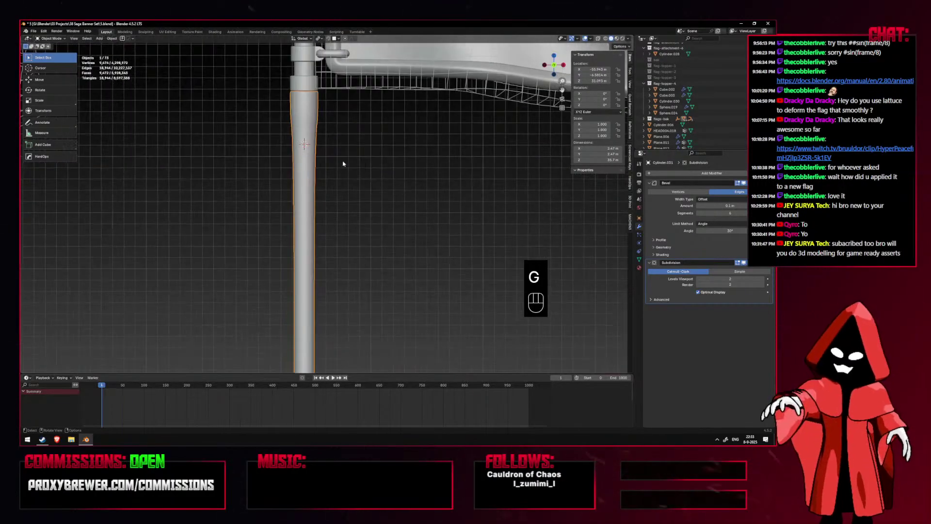
Duplicate the inner pole section of the joined mesh and separate the copy into its own object.
shift+scroll(347, 172, up, 3)
click(305, 130)
key(Tab)
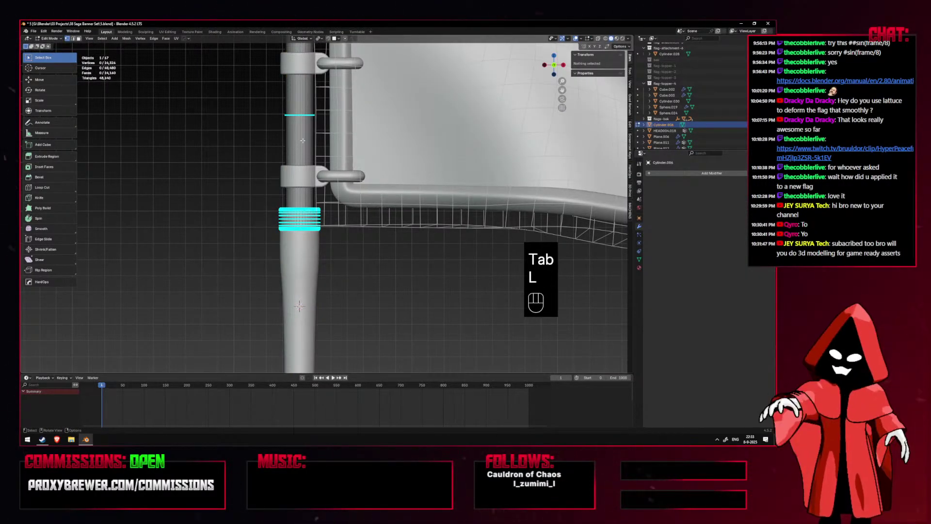
key(l)
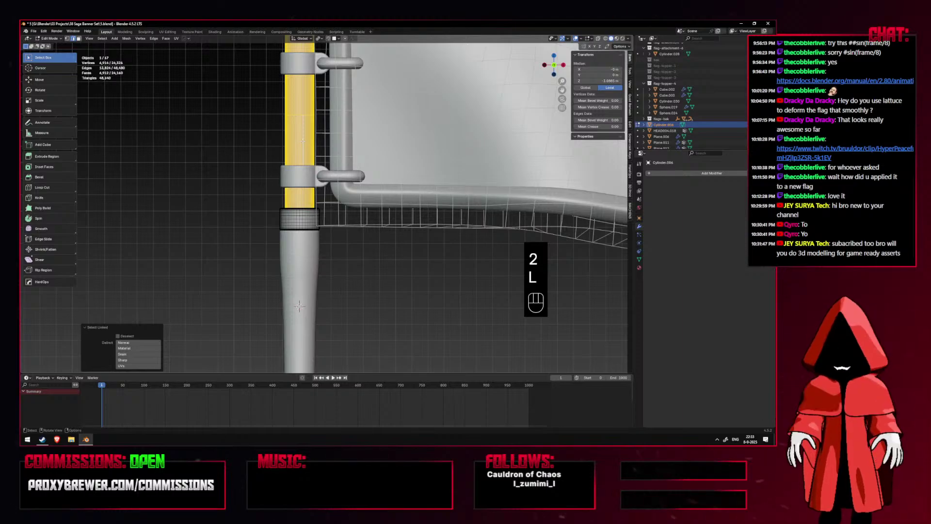
key(shift+d)
right_click(303, 141)
key(p)
click(301, 140)
key(Tab)
key(g)
right_click(219, 144)
Try to cut the separated pole copy out of the tapered lower shaft with a Boolean difference.
click(304, 139)
key(g)
right_click(219, 137)
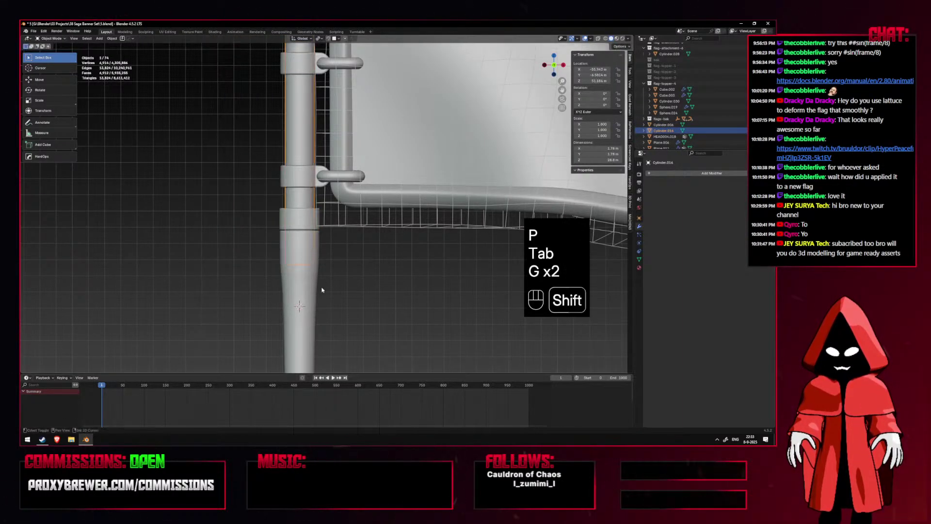
shift+click(314, 288)
key(q)
click(314, 286)
click(314, 286)
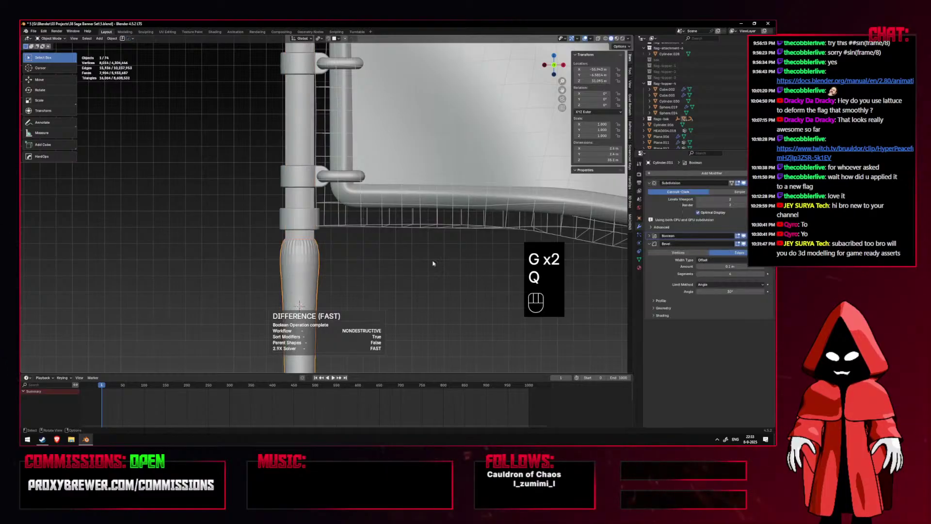
key(ctrl+z)
key(ctrl+z)
key(ctrl+z)
Try subdivision level 4 on the tapered lower shaft, and return it to level 2.
shift+middle_drag(316, 267, 378, 213)
scroll(362, 230, down, 4)
click(350, 239)
scroll(329, 246, up, 5)
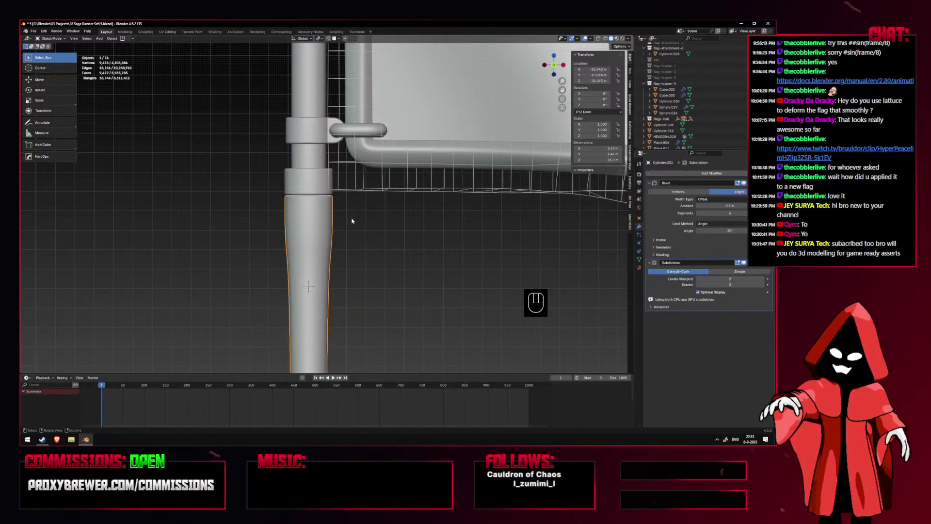
middle_drag(353, 221, 382, 273)
key(KP_1)
click(359, 244)
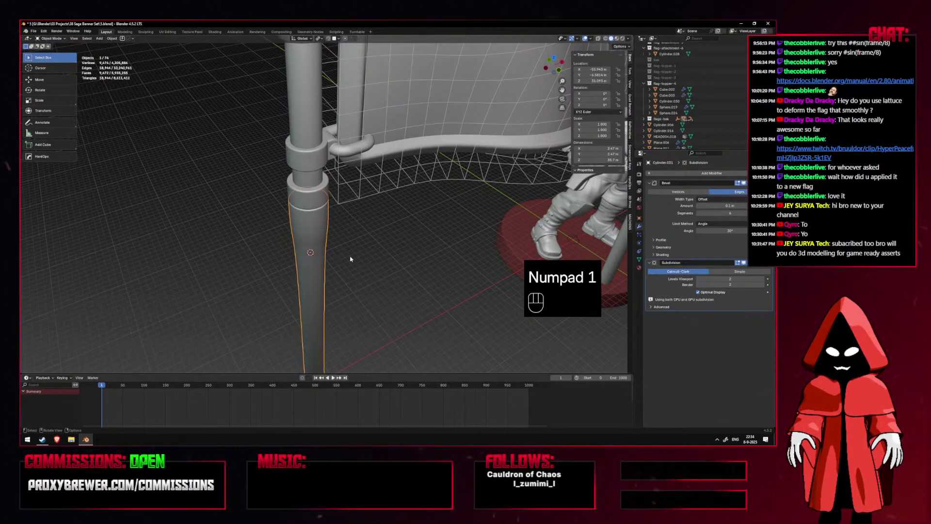
key(ctrl+2)
key(ctrl+4)
middle_drag(350, 259, 363, 189)
key(KP_1)
scroll(349, 241, down, 4)
key(ctrl+2)
scroll(357, 220, up, 6)
Add a single centered loop cut around the taper of the lower shaft.
middle_drag(357, 221, 398, 223)
key(Tab)
key(KP_1)
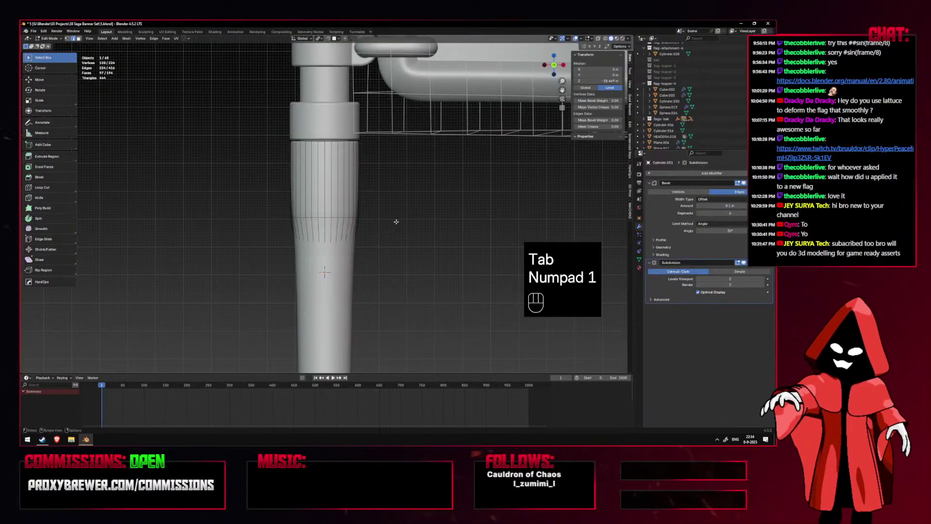
key(KP_Divide)
key(KP_Divide)
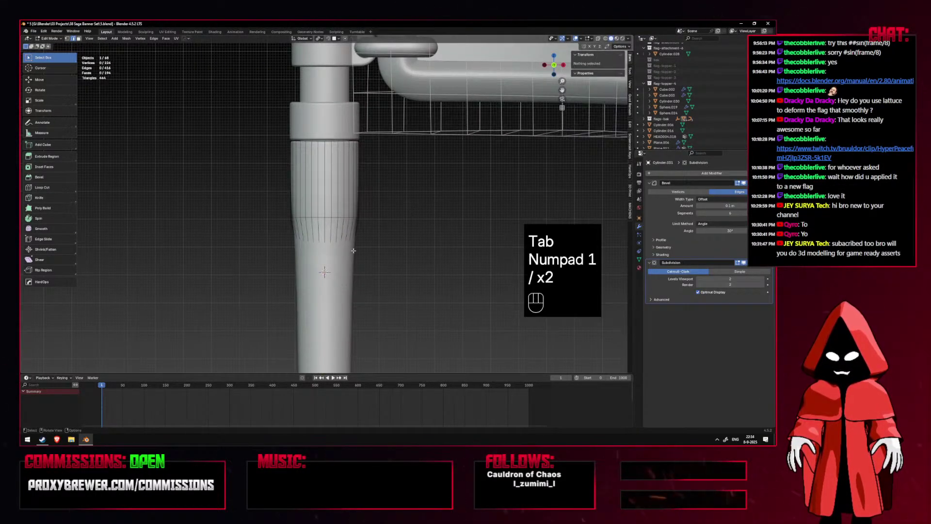
key(ctrl+r)
click(353, 248)
right_click(354, 251)
Check the shaft's shading without overlays and undo the loop cut.
scroll(368, 254, down, 3)
key(shift+alt+z)
scroll(373, 255, down, 5)
scroll(344, 265, up, 4)
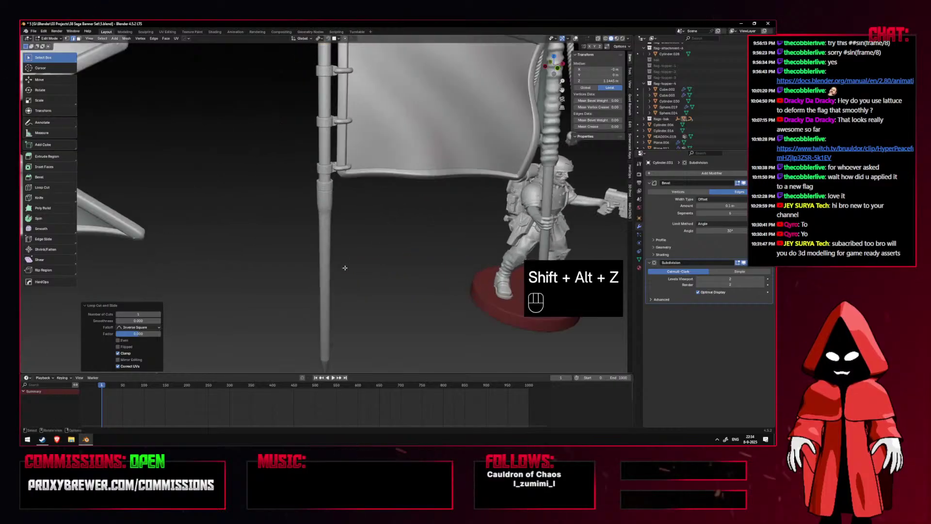
scroll(344, 265, up, 4)
key(shift+alt+z)
key(KP_1)
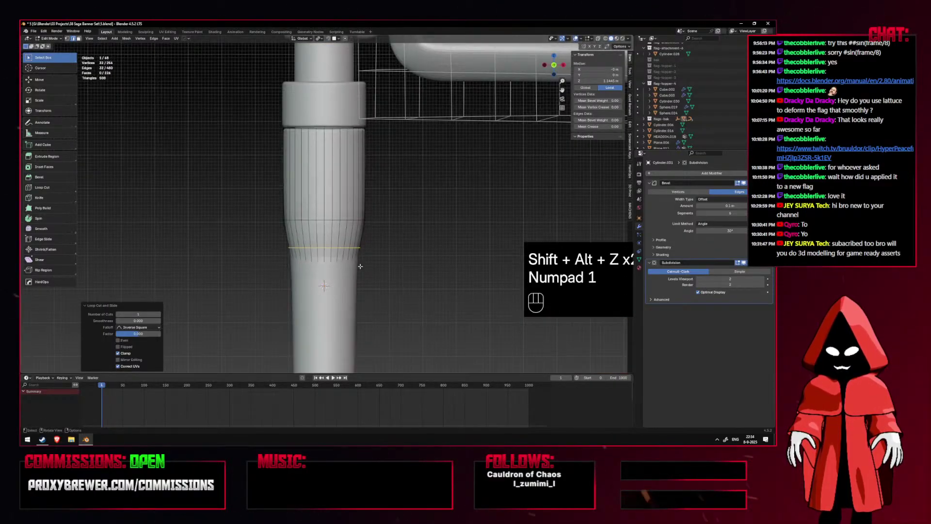
click(402, 263)
key(ctrl+z)
key(shift+alt+z)
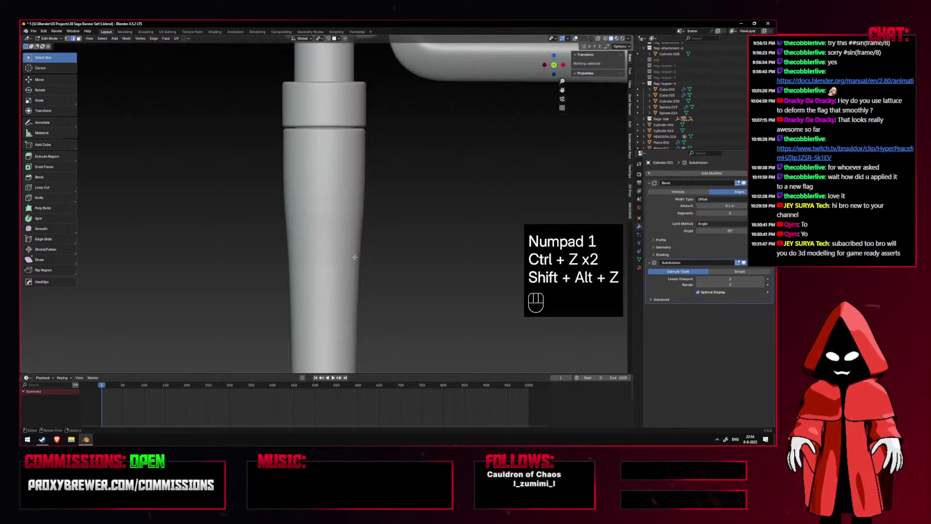
Add a dense set of evenly spaced horizontal loop cuts across the tapered section of the lower shaft.
key(ctrl+r)
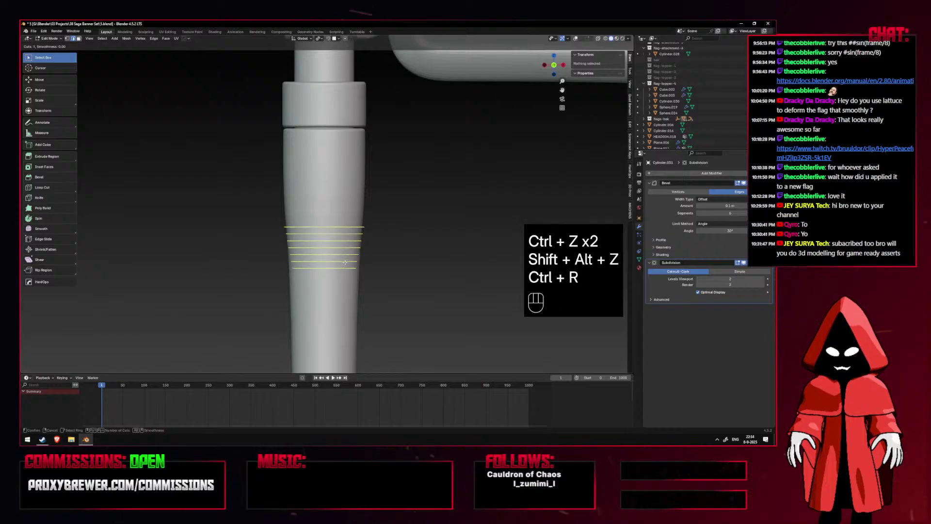
key(shift+alt+z)
scroll(349, 267, down, 2)
key(alt+z)
key(alt+z)
middle_drag(352, 268, 328, 260)
key(shift+alt+z)
scroll(341, 274, down, 3)
scroll(362, 276, up, 3)
key(ctrl+r)
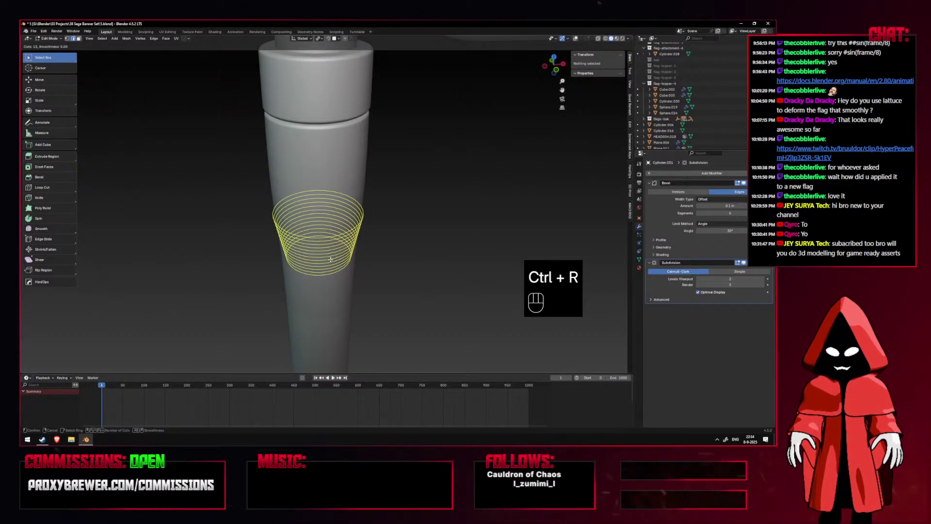
click(330, 260)
scroll(335, 250, down, 5)
key(KP_1)
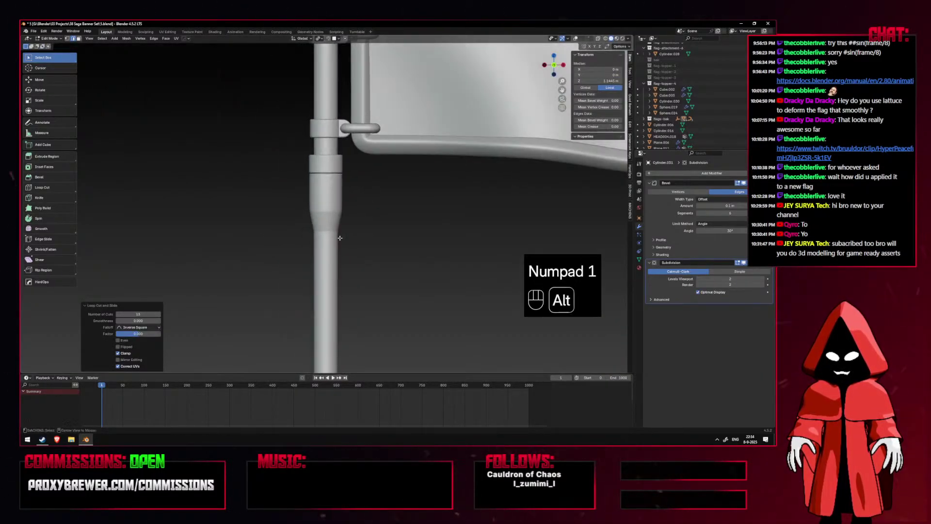
Examine the shading of the lower shaft's taper in object mode, from the front and at different distances.
key(shift+alt+z)
key(shift+alt+z)
key(Tab)
scroll(349, 234, down, 5)
mouse_move(349, 235)
middle_down()
mouse_move(289, 236)
mouse_move(354, 235)
middle_up()
scroll(353, 235, up, 5)
key(Tab)
key(KP_1)
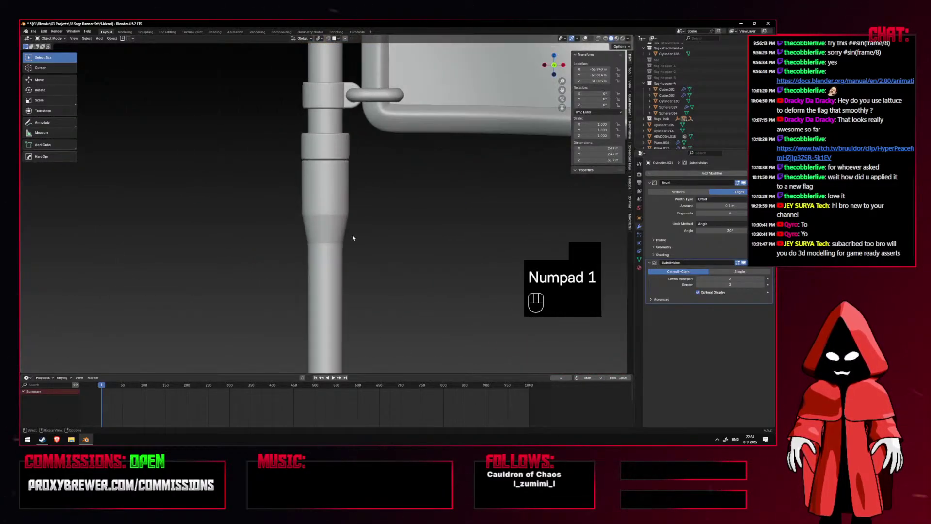
scroll(353, 235, down, 4)
scroll(353, 235, up, 4)
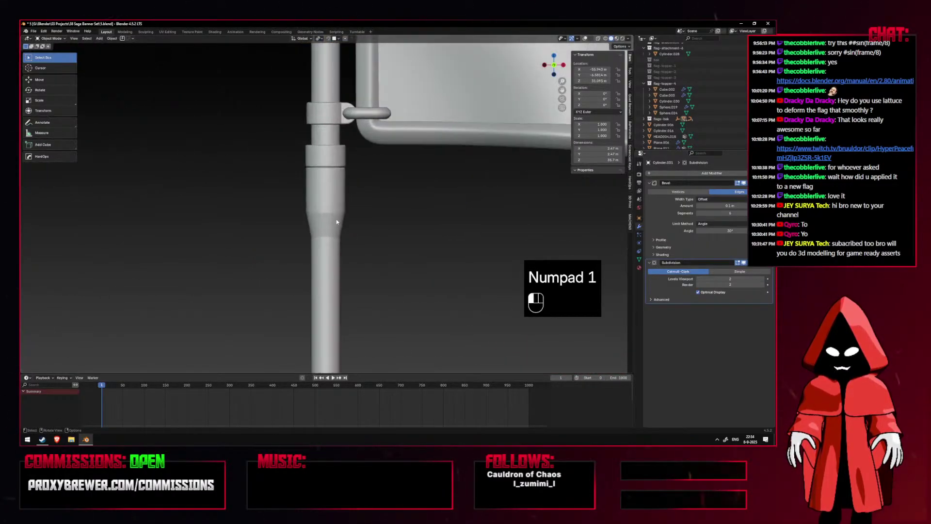
Add a single loop cut around the wide upper section of the lower shaft and slide it close to the top rim.
key(Tab)
alt+middle_click(339, 214)
key(shift+alt+z)
key(ctrl+r)
right_click(339, 180)
key(ctrl+r)
click(340, 174)
click(342, 154)
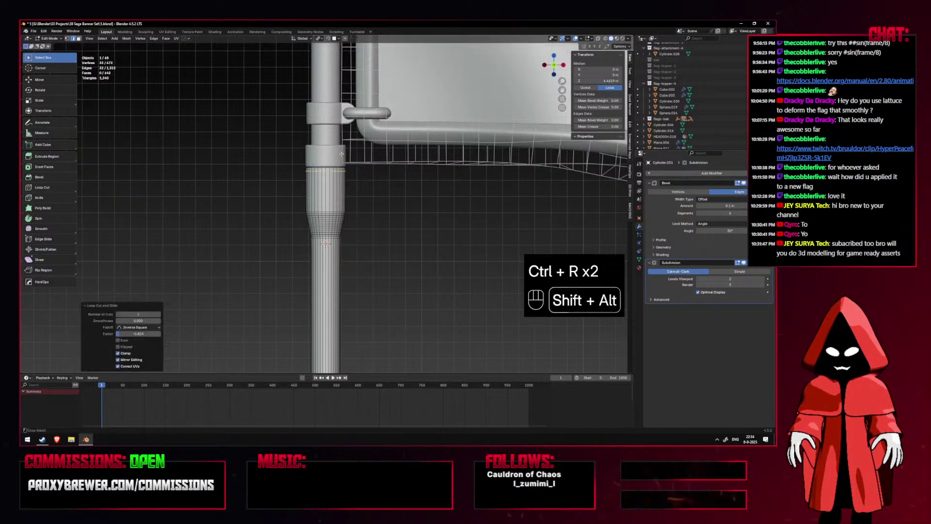
key(shift+alt+z)
middle_drag(345, 156, 391, 219)
key(Tab)
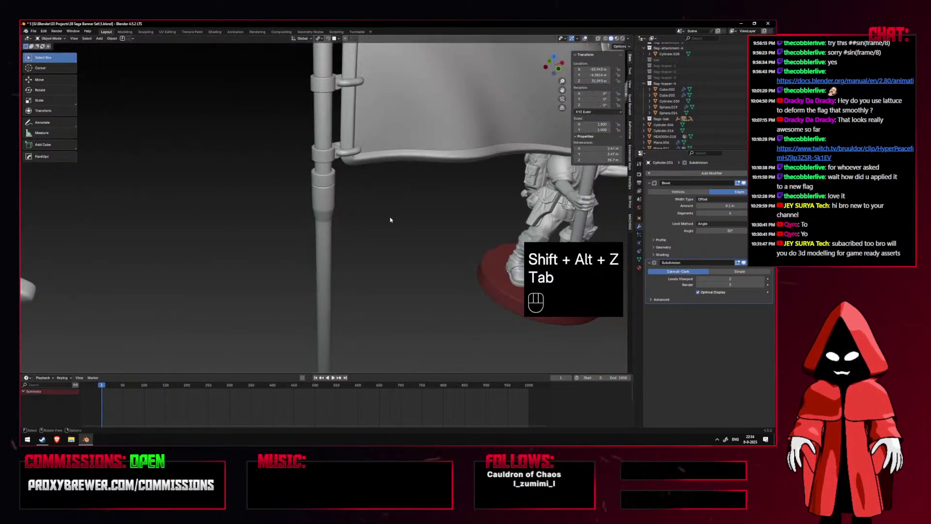
Inspect the lower shaft's rim and taper shading from the front and at an angle, with and without overlays.
scroll(389, 221, up, 3)
scroll(386, 222, up, 3)
key(KP_1)
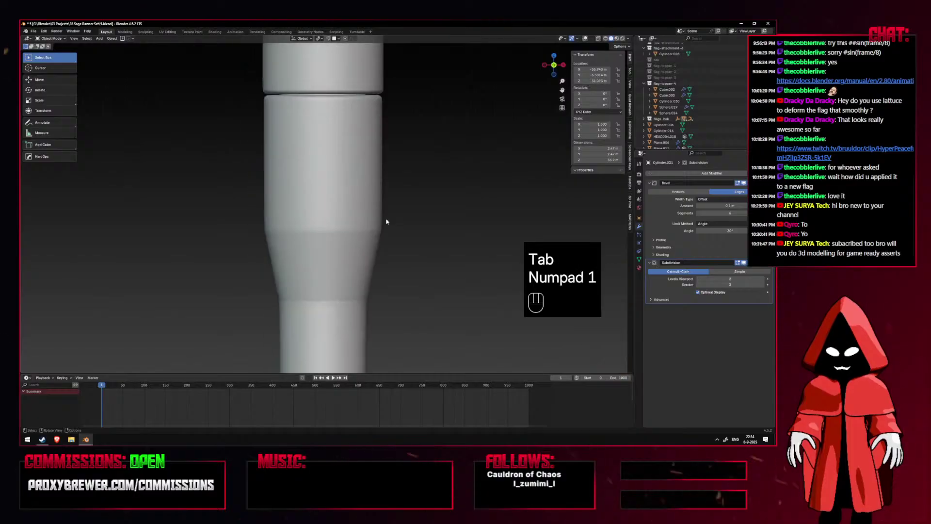
scroll(386, 221, down, 4)
key(shift+alt+z)
key(shift+alt+z)
key(shift+alt+z)
middle_drag(370, 223, 373, 243)
click(314, 215)
scroll(313, 211, down, 4)
key(KP_1)
key(shift+alt+z)
scroll(343, 241, up, 5)
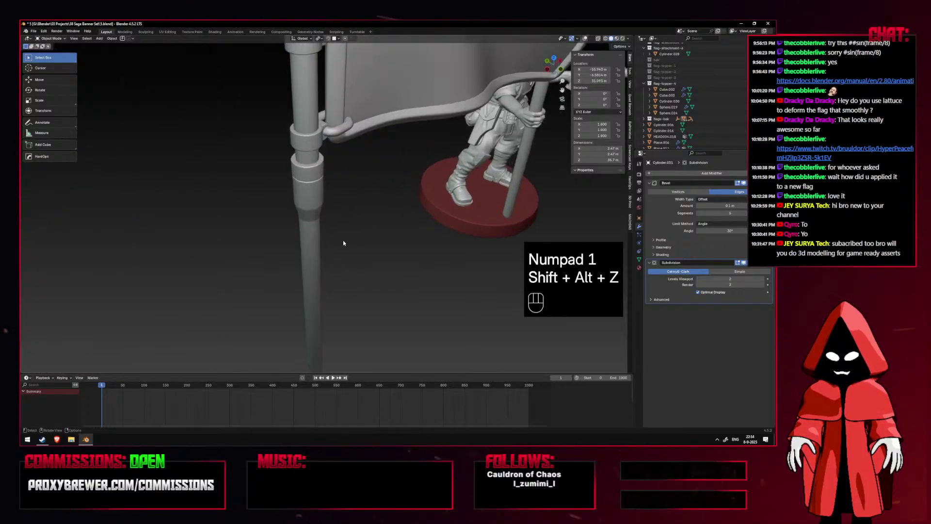
key(KP_1)
key(shift+alt+z)
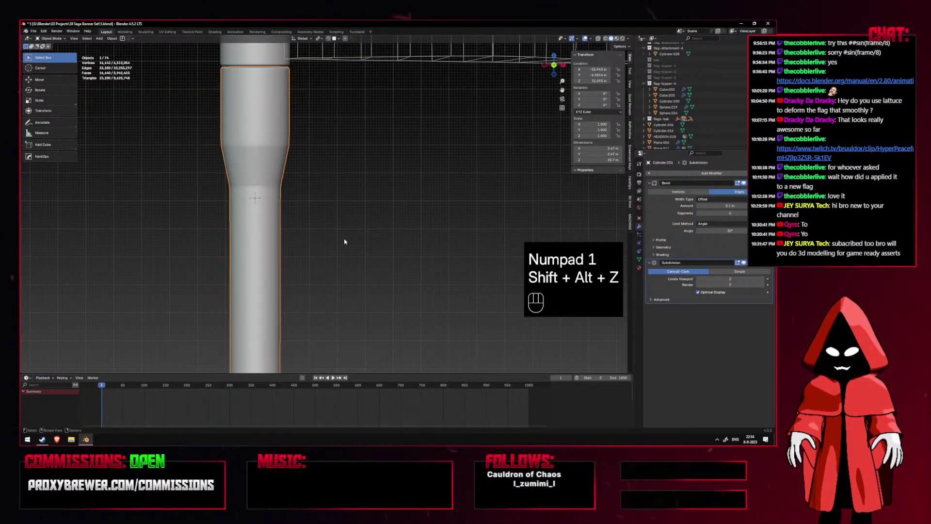
Convert the lower shaft with its modifiers to a plain mesh and check it from the front.
shift+middle_drag(344, 242, 373, 257)
middle_drag(316, 176, 358, 189)
key(ctrl+a)
click(356, 188)
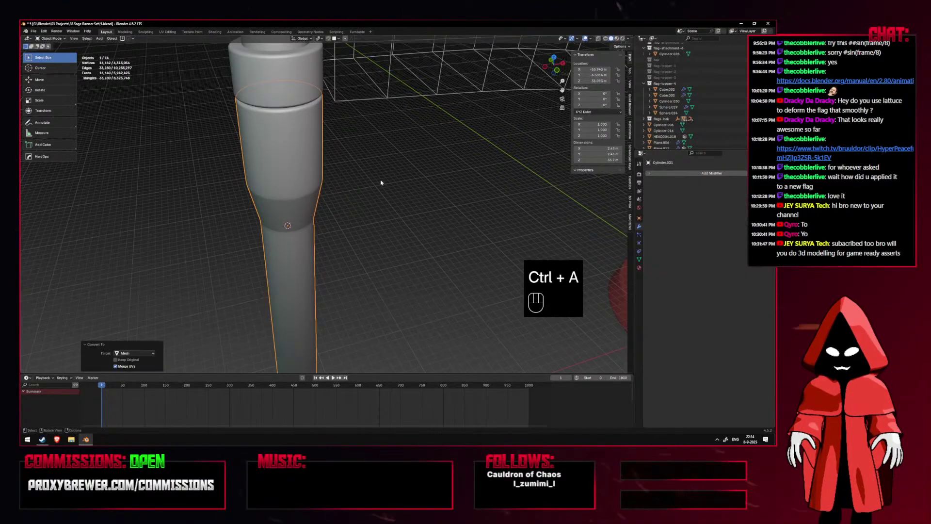
key(KP_1)
key(shift+alt+z)
key(shift+alt+z)
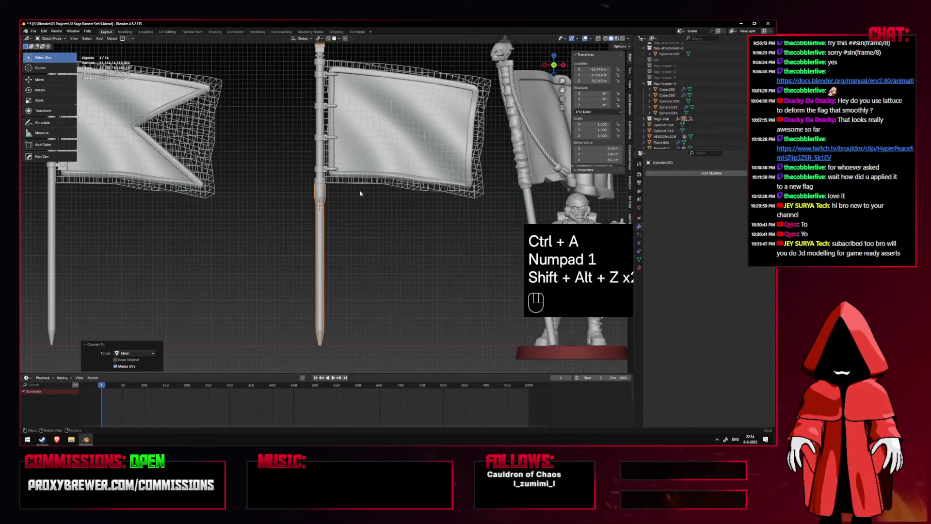
scroll(358, 226, up, 5)
scroll(358, 226, up, 1)
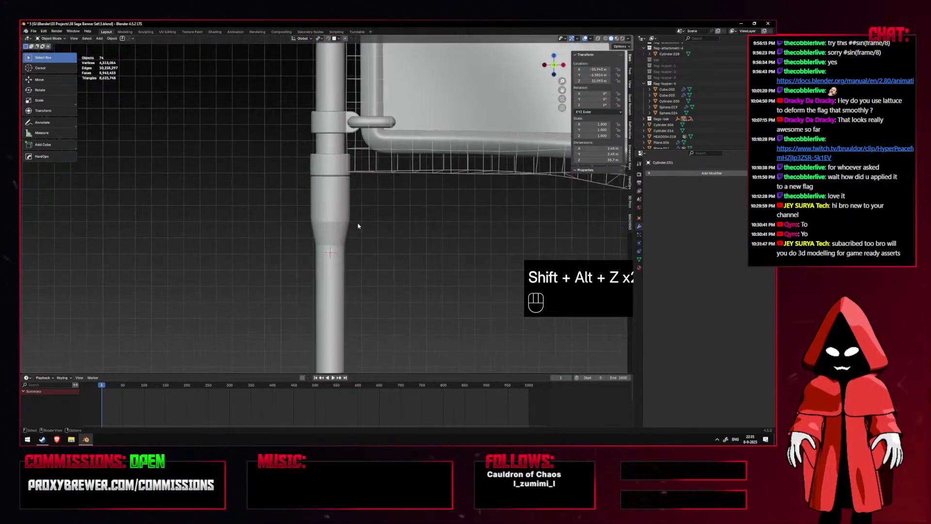
scroll(359, 225, down, 3)
click(335, 217)
key(g)
click(341, 216)
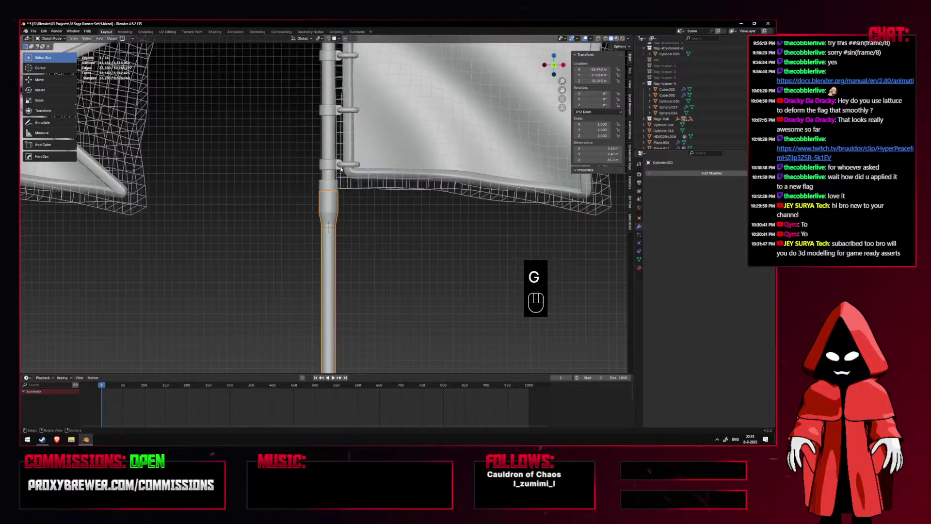
scroll(328, 204, up, 4)
click(328, 143)
key(g)
right_click(328, 143)
key(g)
right_click(199, 130)
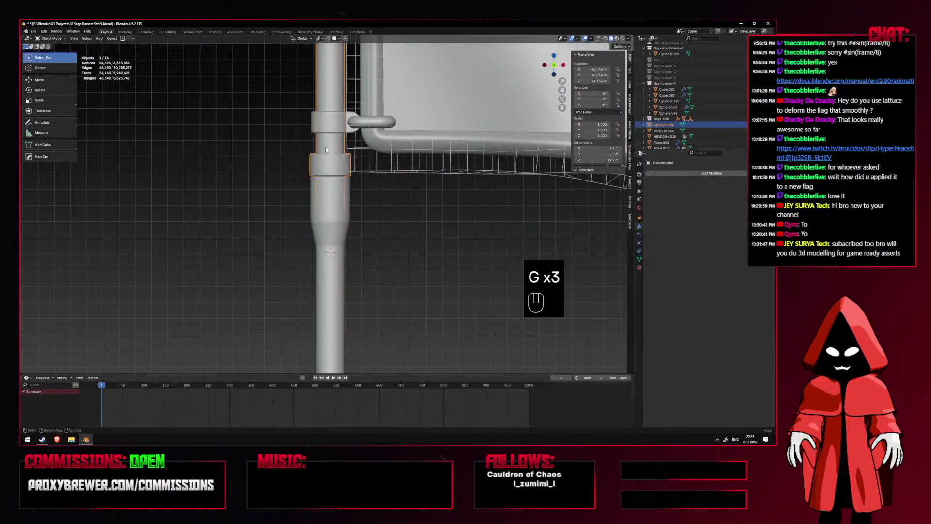
click(330, 143)
key(g)
right_click(330, 146)
shift+click(342, 236)
key(q)
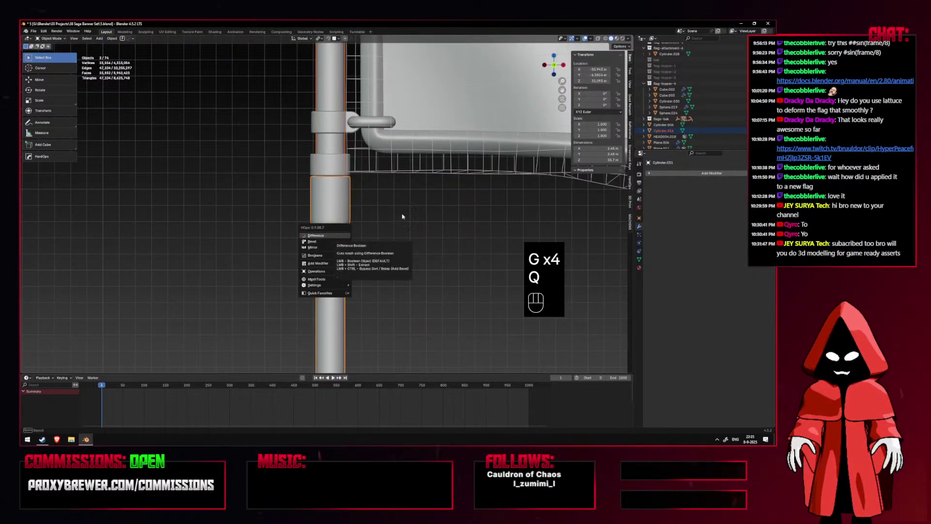
Undo the mesh conversion of the lower shaft to restore its Bevel and Subdivision modifiers.
key(ctrl+z)
key(ctrl+z)
key(ctrl+z)
key(ctrl+z)
key(ctrl+z)
key(ctrl+z)
key(ctrl+z)
key(ctrl+z)
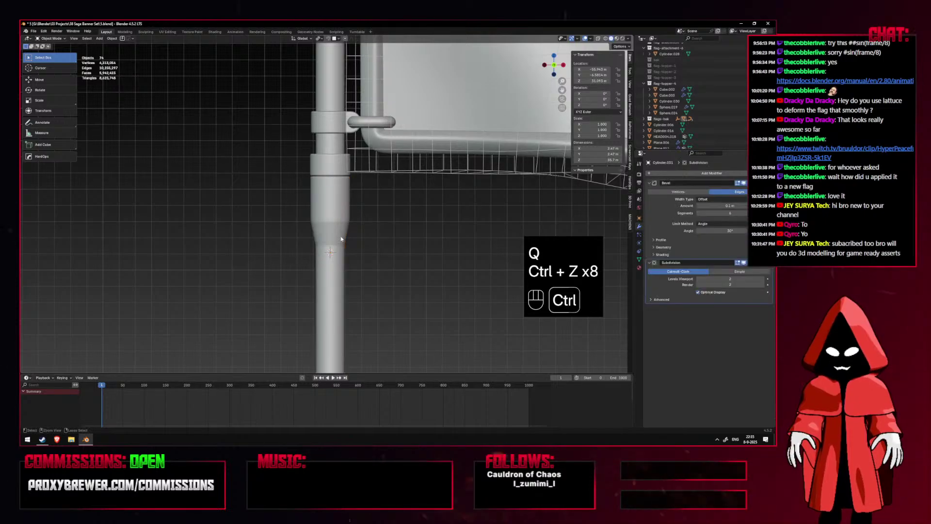
Duplicate the inner pole in place and subtract the copy from the lower shaft with a Boolean difference.
click(333, 142)
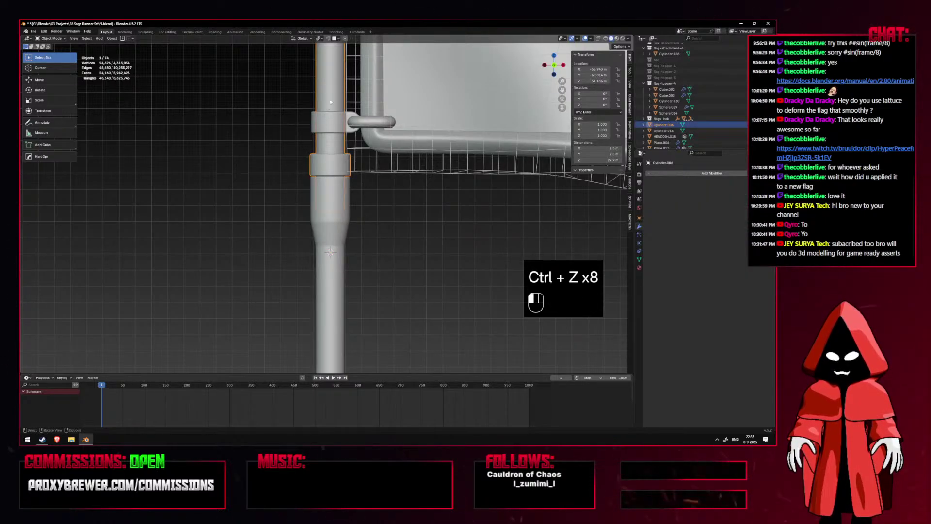
key(shift+d)
right_click(334, 233)
key(q)
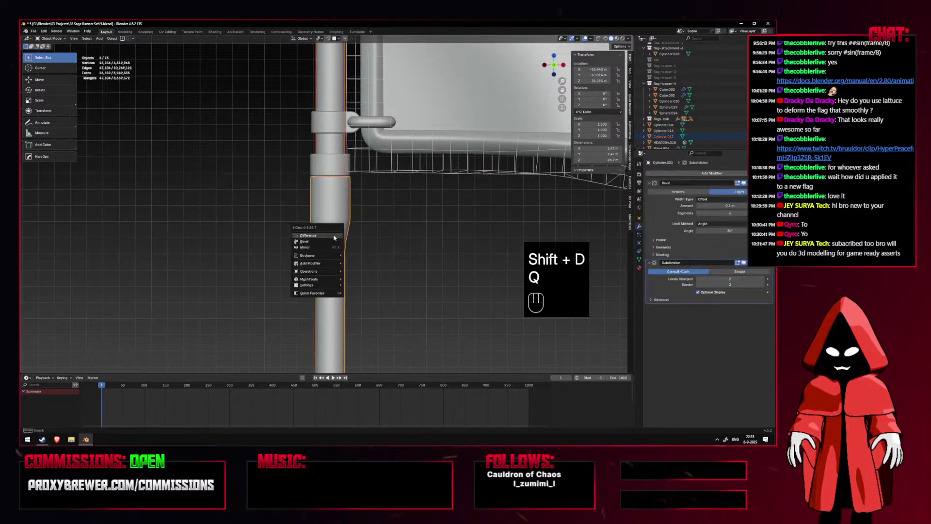
click(334, 238)
key(shift+alt+z)
key(shift+alt+z)
key(shift+alt+z)
click(335, 236)
scroll(356, 220, up, 3)
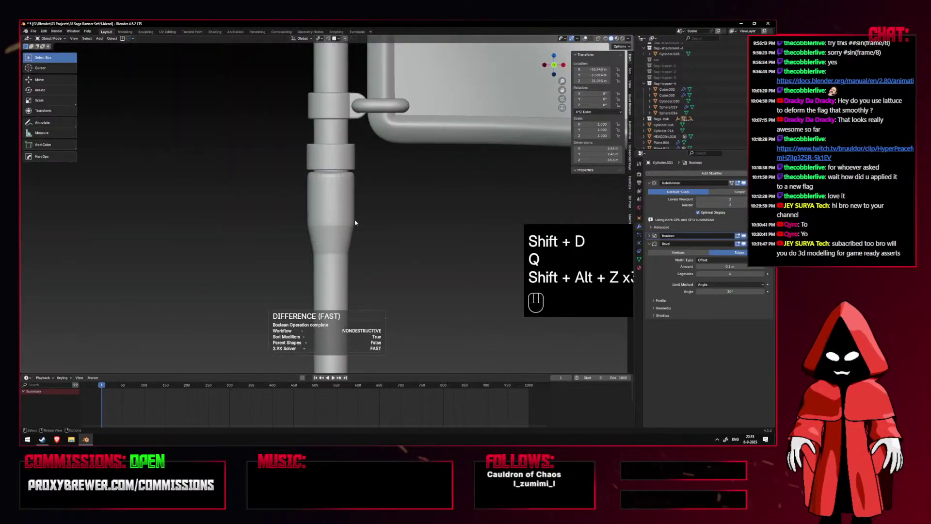
Try the shaft's Boolean modifier last and first in the stack, and return it to between Subdivision and Bevel.
key(alt+z)
key(shift+alt+z)
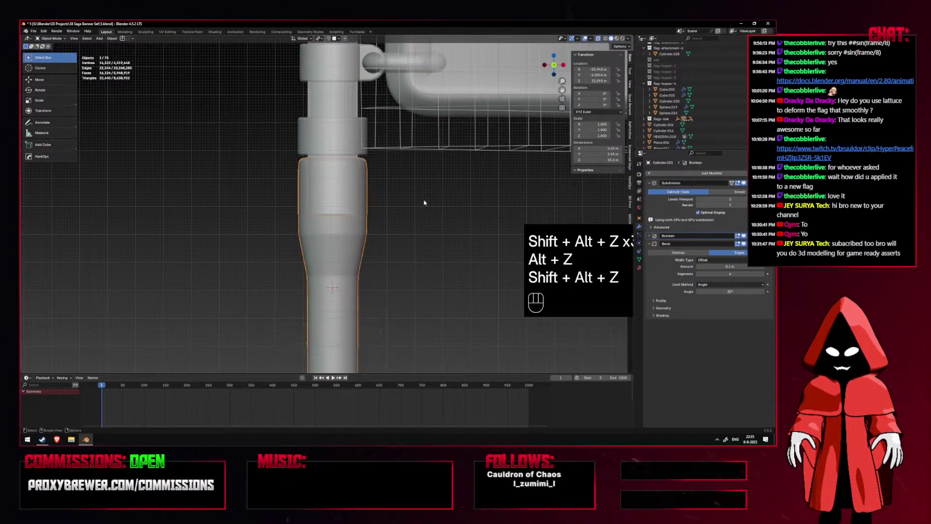
drag(718, 236, 718, 311)
key(shift+alt+z)
key(shift+alt+z)
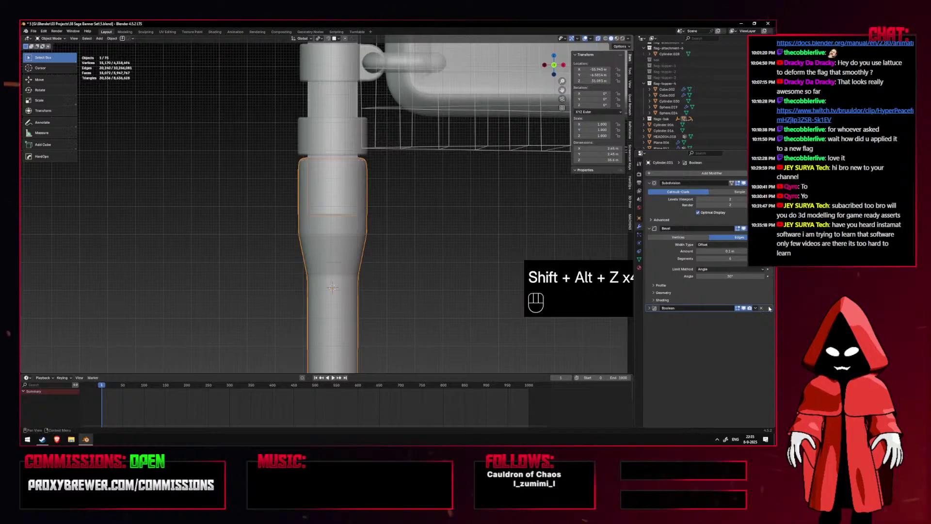
drag(734, 206, 731, 172)
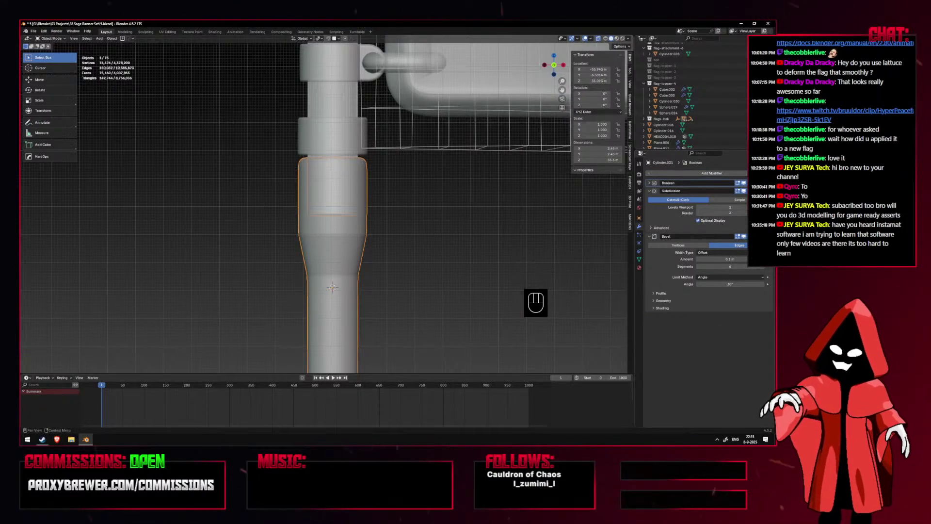
drag(769, 183, 765, 278)
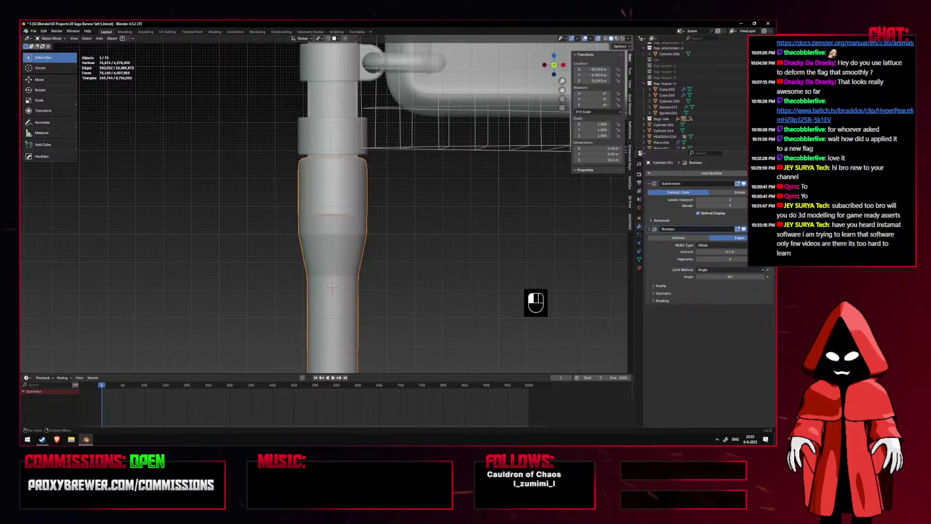
scroll(388, 161, up, 3)
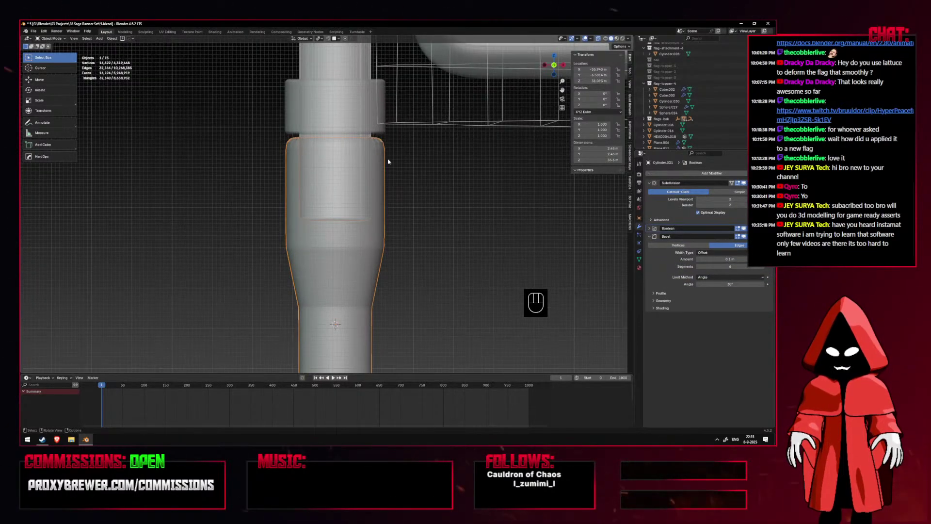
key(shift+alt+z)
key(shift+alt+z)
key(alt+z)
middle_drag(388, 161, 405, 183)
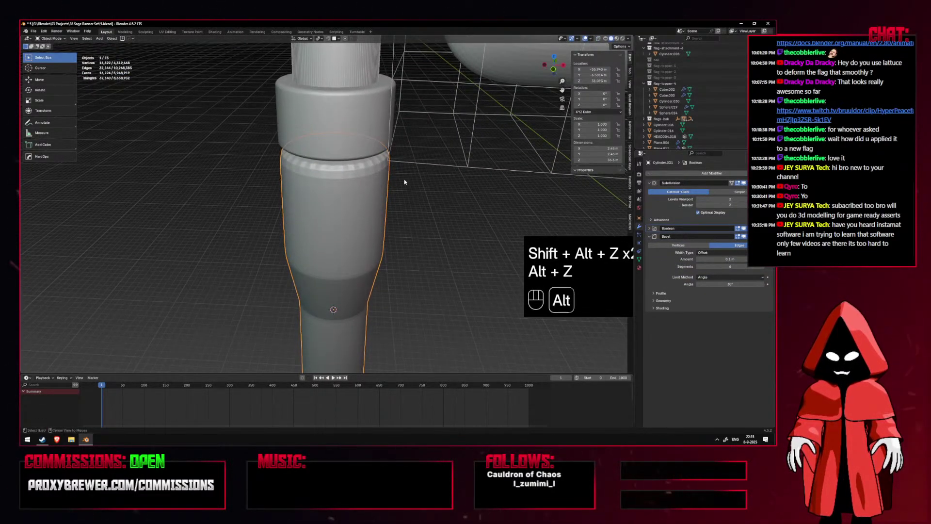
Isolate the lower shaft and inset its top face by about 0.72 m.
key(shift+alt+z)
key(slash)
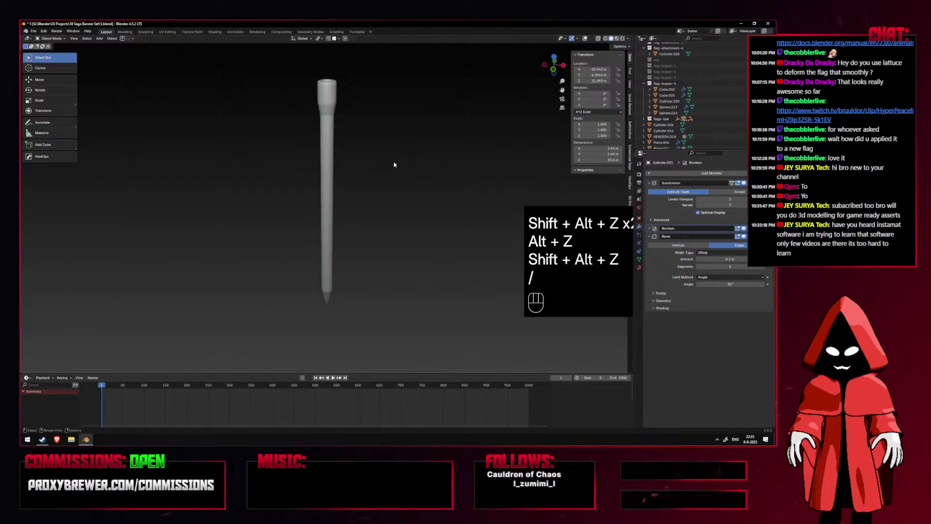
click(585, 38)
scroll(393, 218, up, 5)
shift+middle_drag(401, 106, 397, 250)
key(Tab)
scroll(394, 219, up, 2)
key(3)
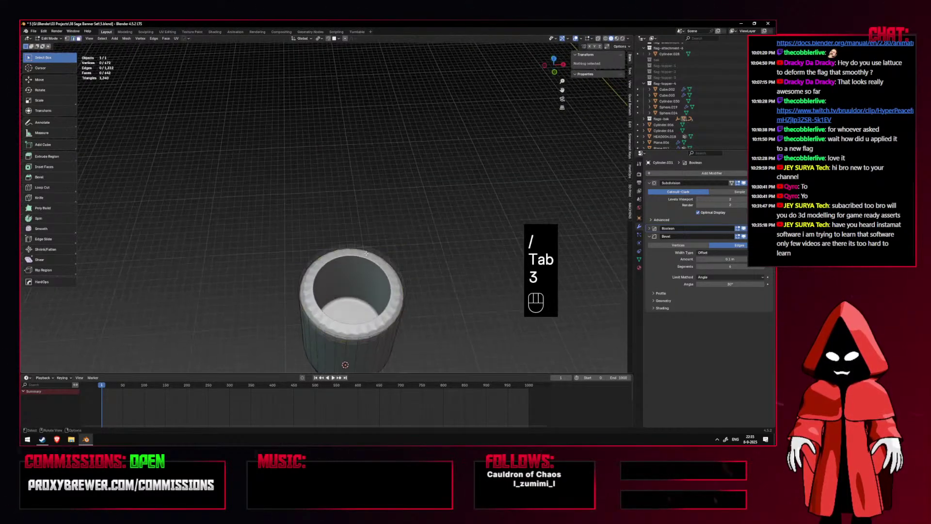
key(i)
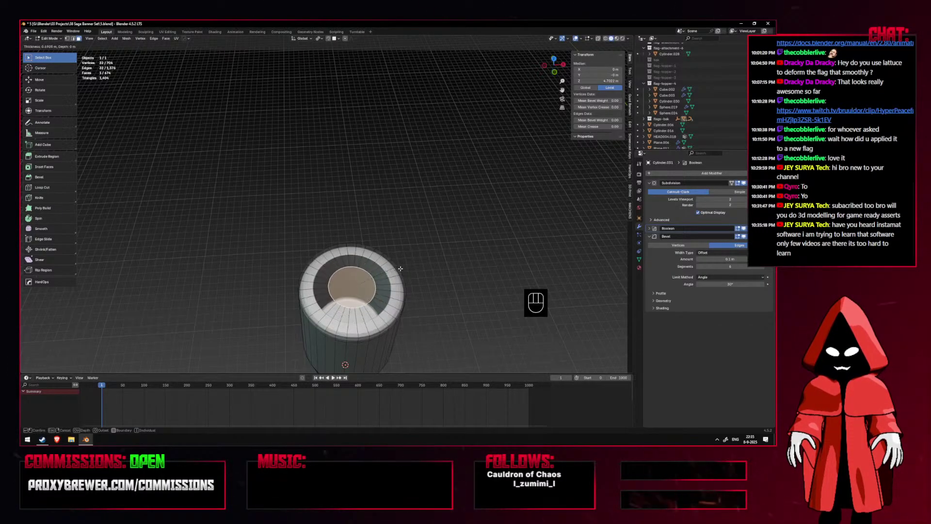
click(400, 275)
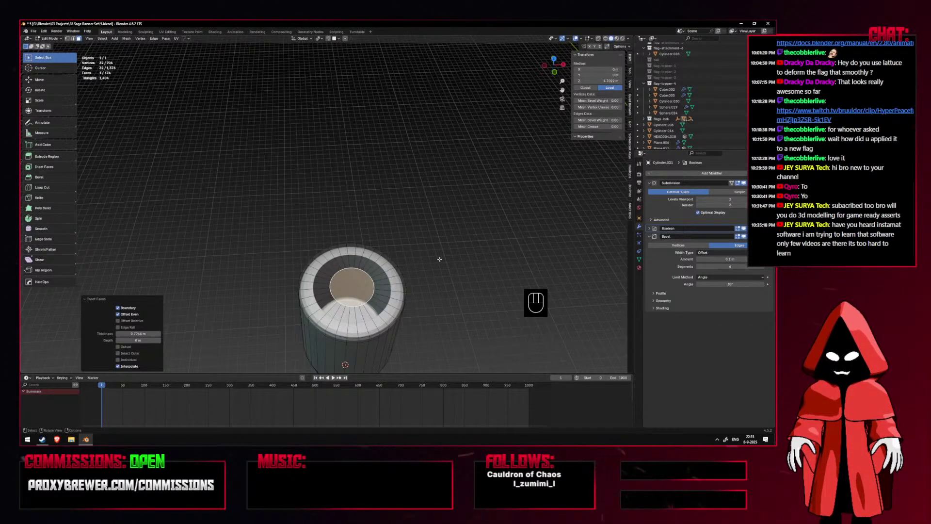
Add a loop cut around the inset ring of the shaft's top face and slide it close to the outer rim.
key(ctrl+r)
click(315, 274)
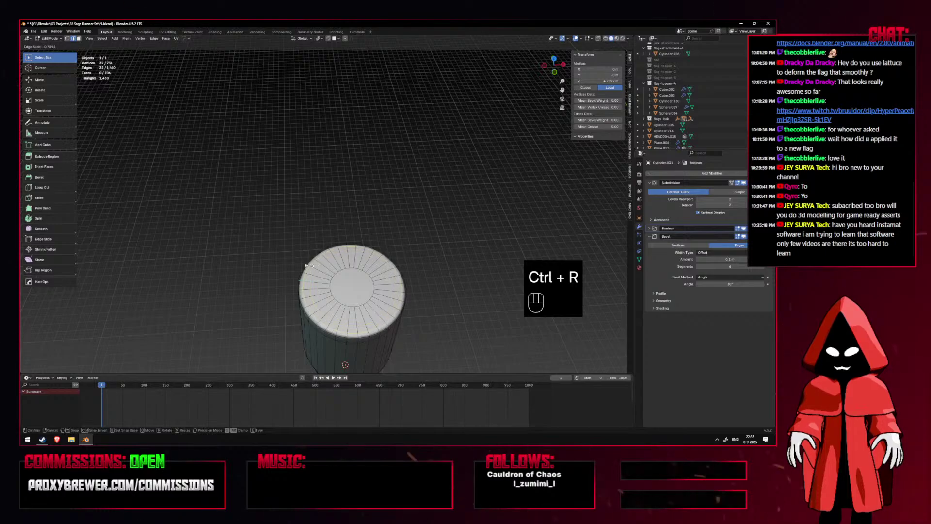
click(315, 262)
key(Tab)
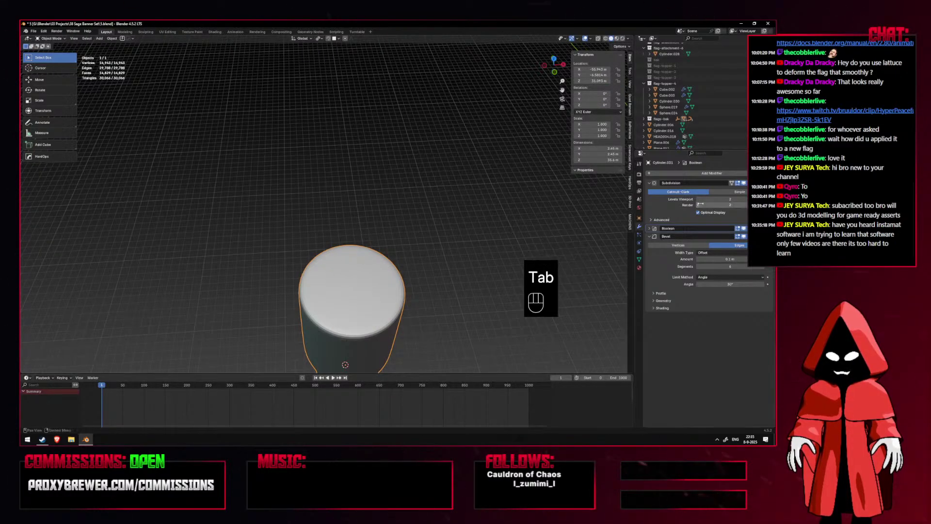
Switch the shaft's Boolean modifier to a different solver and check the shaft from the front.
click(650, 228)
click(754, 259)
middle_drag(432, 233, 402, 247)
key(KP_1)
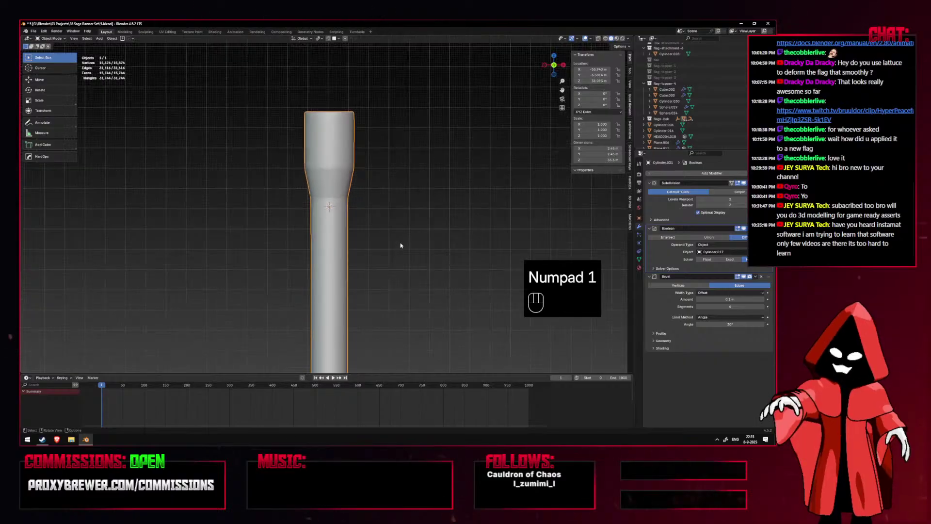
Leave the isolated view and hide the collared upper pole to expose the pole copy inside the shaft's socket.
key(KP_Divide)
click(332, 56)
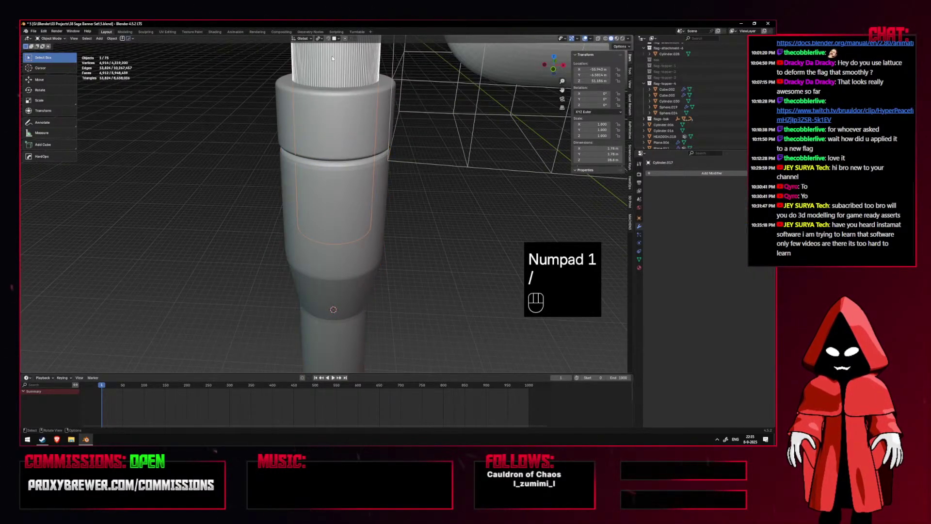
key(h)
middle_drag(374, 92, 490, 233)
key(s)
right_click(456, 186)
key(s)
right_click(533, 220)
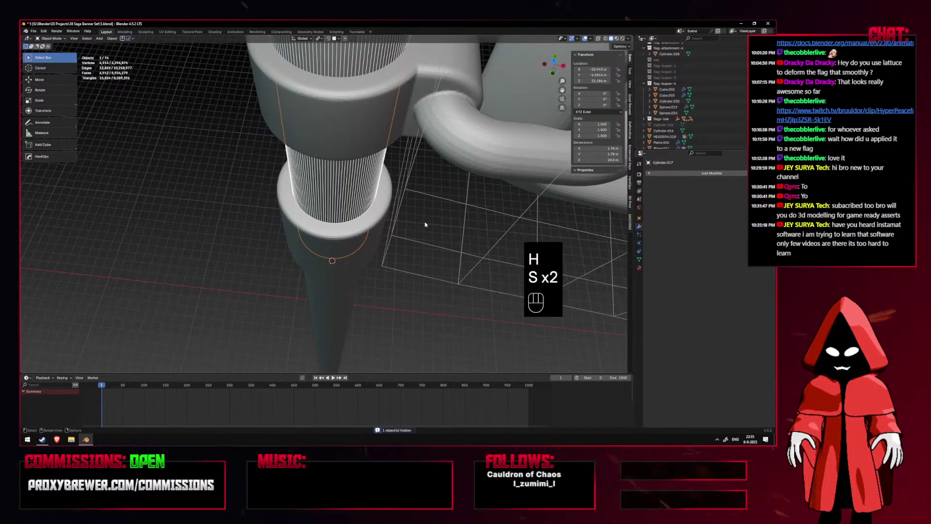
Scale the pole copy inside the shaft's socket up slightly to a diameter of about 1.83 m.
key(s)
key(s)
key(s)
key(s)
click(484, 225)
Add a loop cut to the lower shaft's mesh near its top rim.
key(KP_1)
click(367, 198)
key(Tab)
middle_drag(369, 177, 376, 201)
scroll(376, 189, up, 4)
key(ctrl+r)
click(377, 167)
key(Tab)
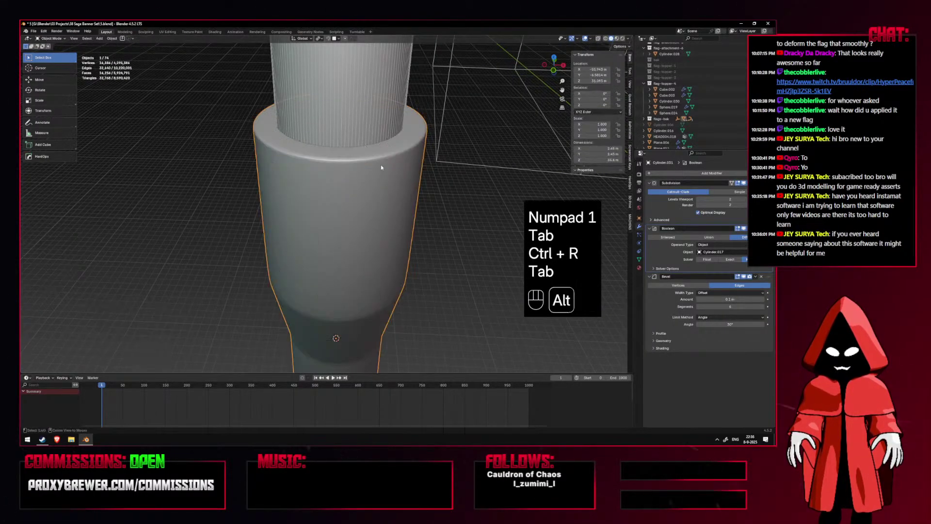
Unhide the collared upper pole and return from the isolated shaft to the full scene in front view.
key(alt+z)
key(shift+alt+z)
key(alt+z)
key(KP_1)
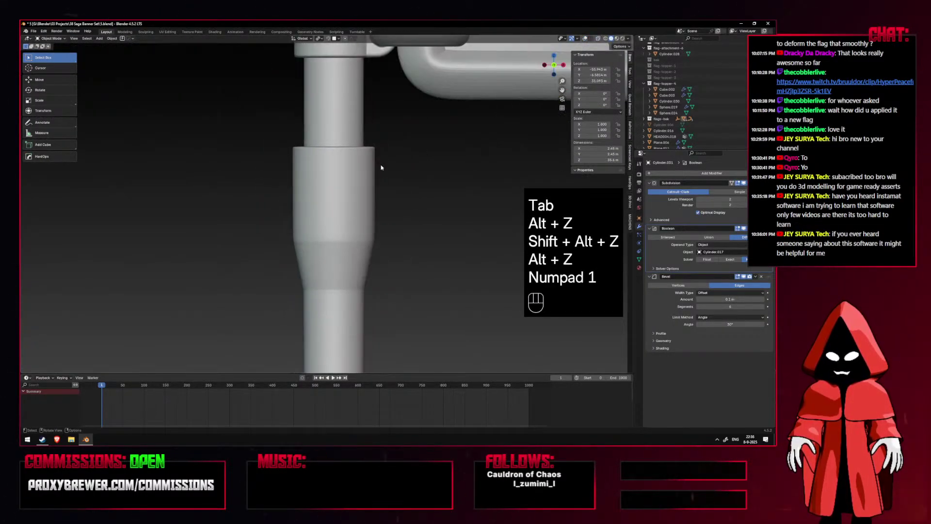
key(slash)
key(alt+h)
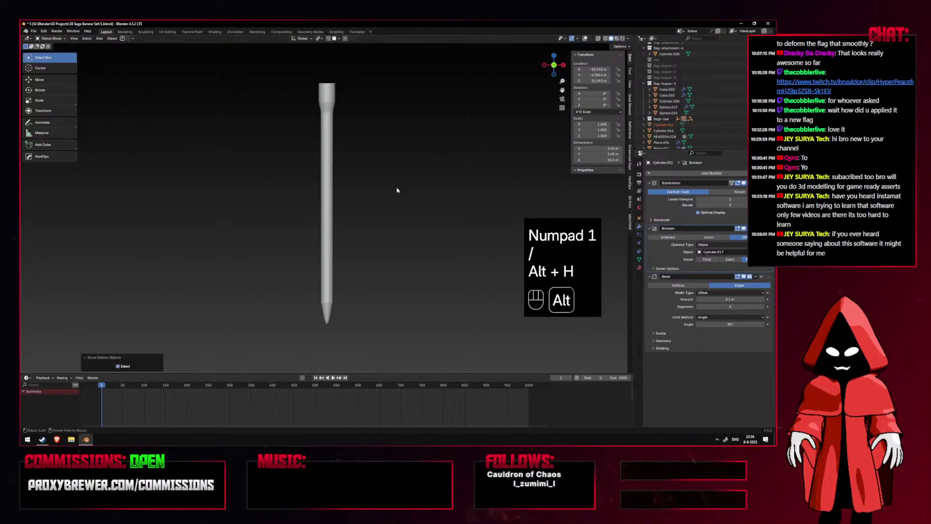
key(slash)
scroll(395, 191, down, 4)
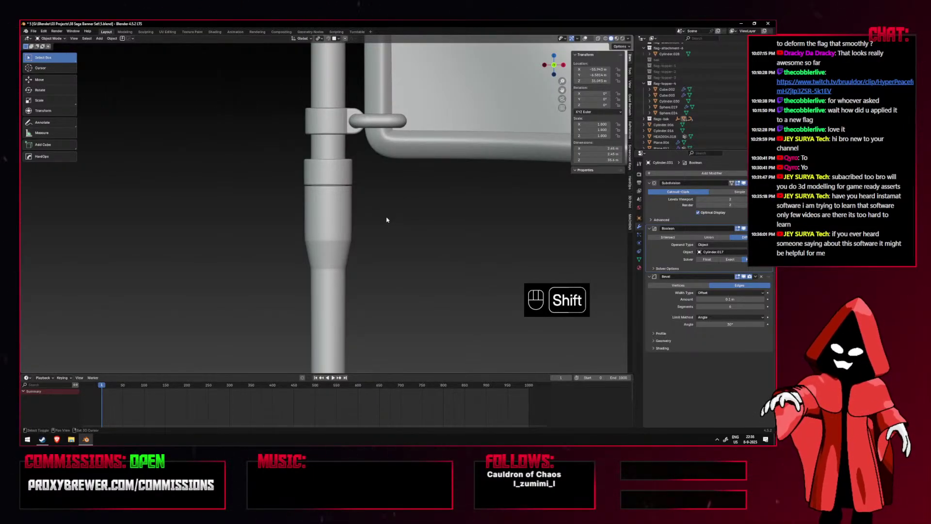
Inspect the joint between the collared upper pole and the lower shaft from the front, with and without overlays.
shift+middle_drag(387, 220, 386, 236)
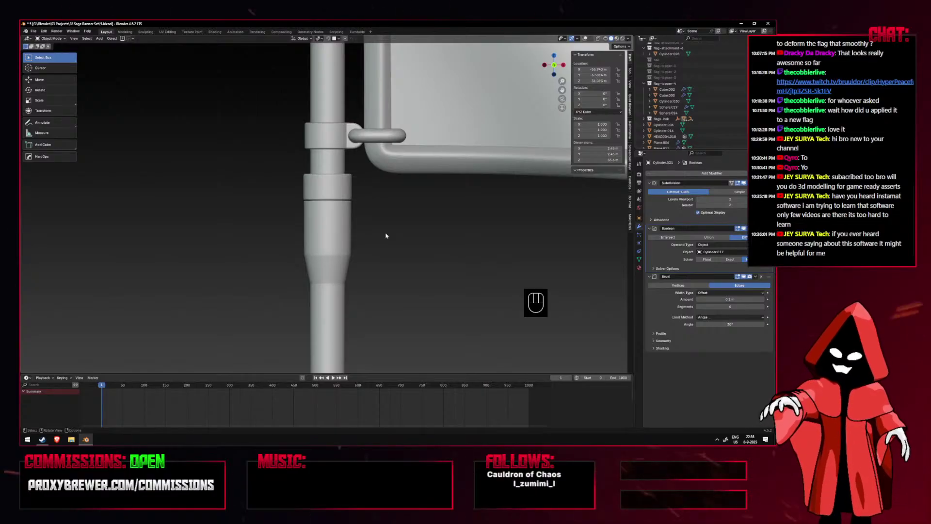
key(shift+alt+z)
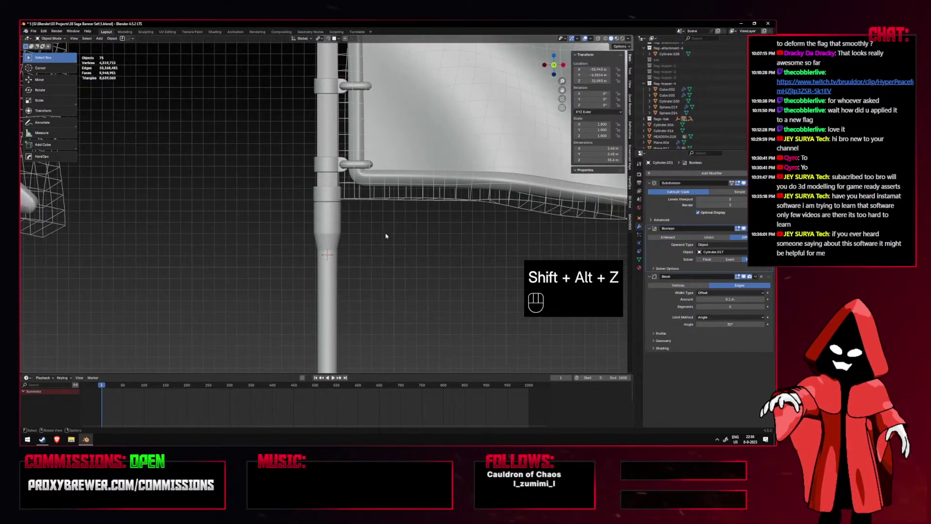
scroll(392, 247, down, 8)
key(shift+alt+z)
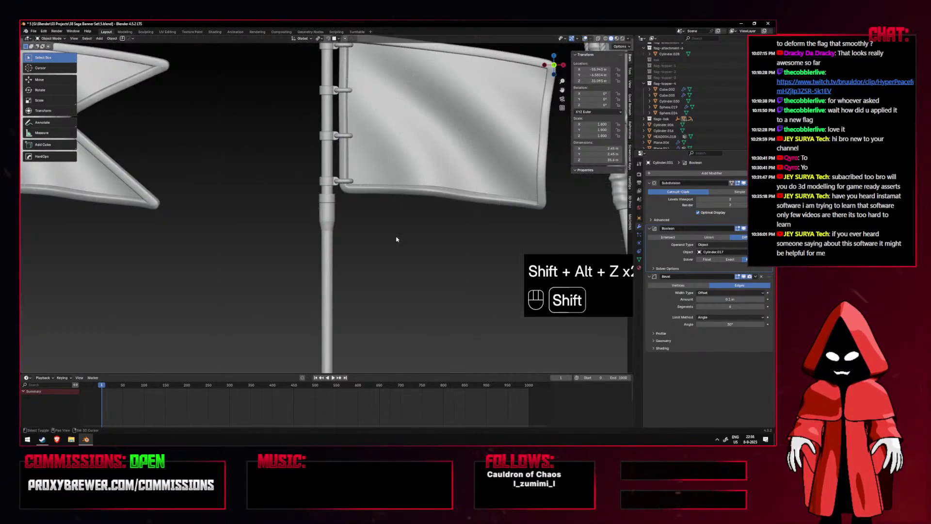
scroll(392, 247, down, 1)
key(shift+alt+z)
key(shift+alt+z)
key(KP_1)
key(shift+alt+z)
key(shift+alt+z)
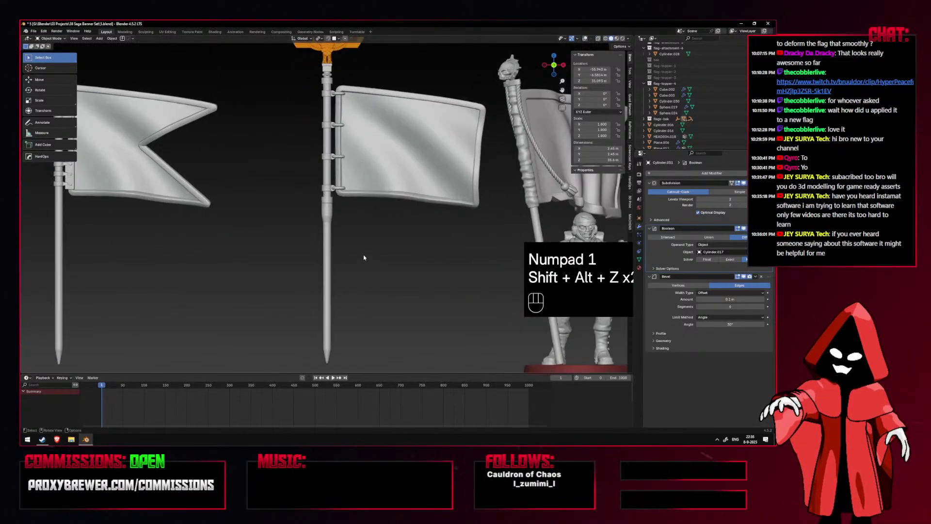
Compare the eagle banner with the neighbouring banners and the miniature from the front and at an angle.
scroll(362, 255, down, 2)
middle_drag(357, 246, 340, 287)
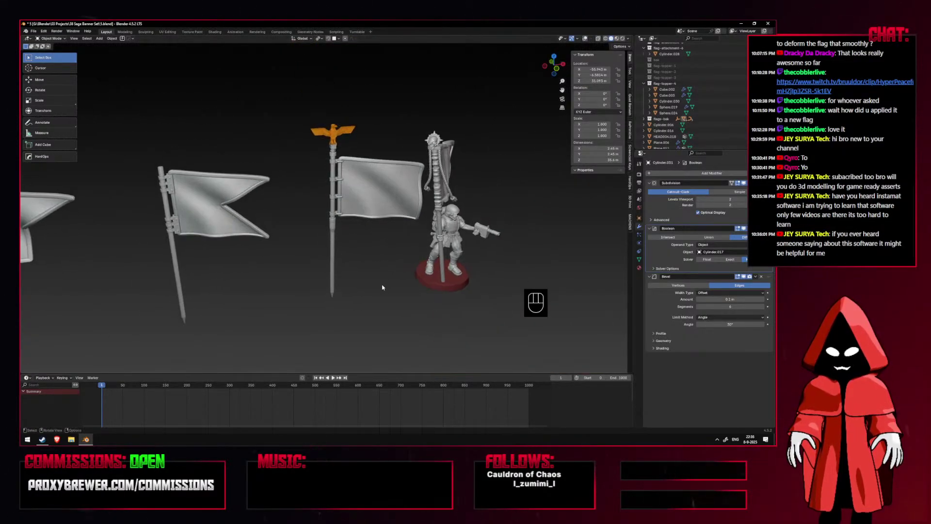
key(KP_1)
scroll(383, 287, up, 6)
key(shift+alt+z)
key(shift+alt+z)
scroll(373, 277, down, 8)
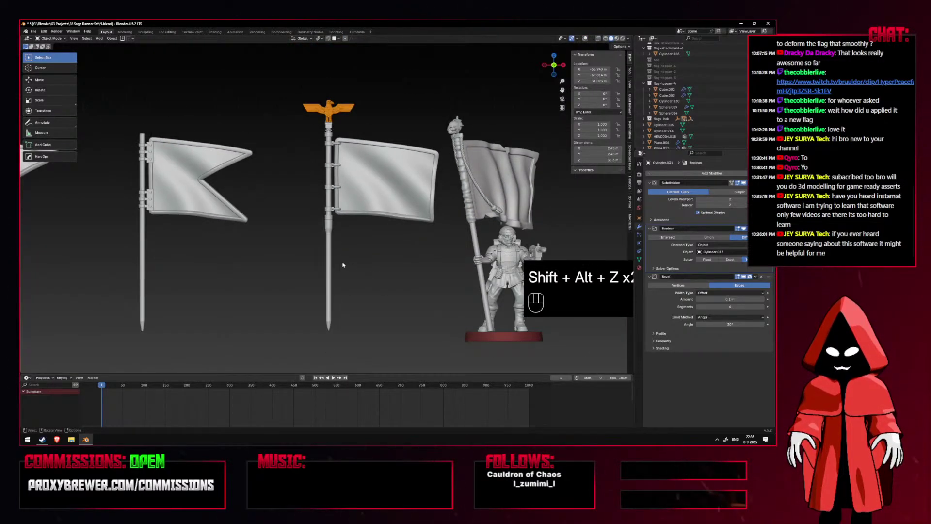
middle_drag(342, 265, 353, 269)
key(KP_1)
scroll(352, 269, up, 8)
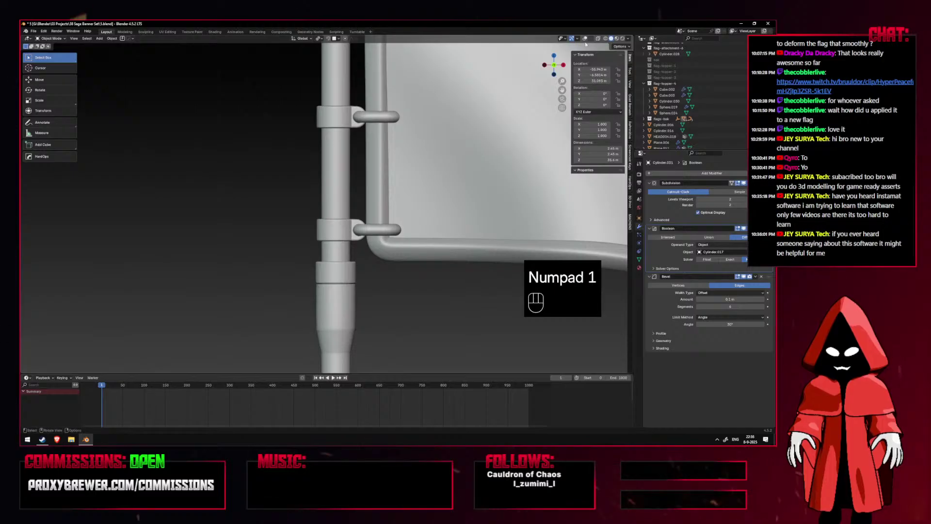
Select the shaft and the pole copy at the joint with overlays shown, and examine how the parts fit.
click(585, 38)
shift+middle_drag(365, 264, 363, 211)
scroll(362, 210, up, 3)
click(361, 207)
click(359, 276)
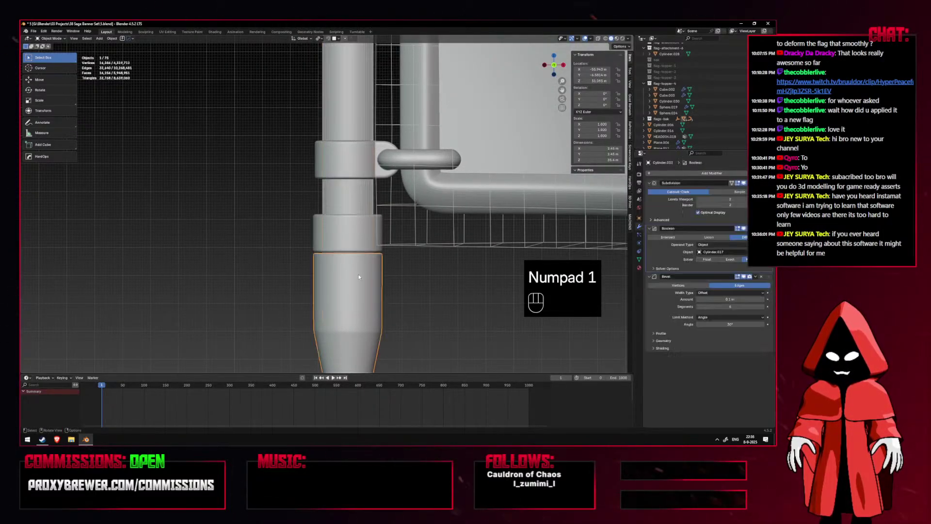
scroll(358, 261, down, 10)
key(shift+alt+z)
scroll(357, 243, down, 4)
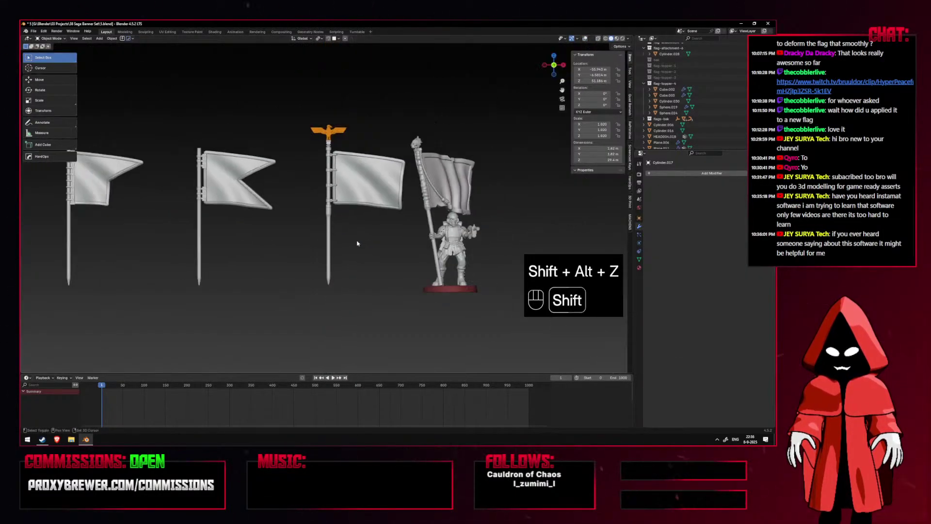
key(shift+alt+z)
scroll(355, 257, up, 4)
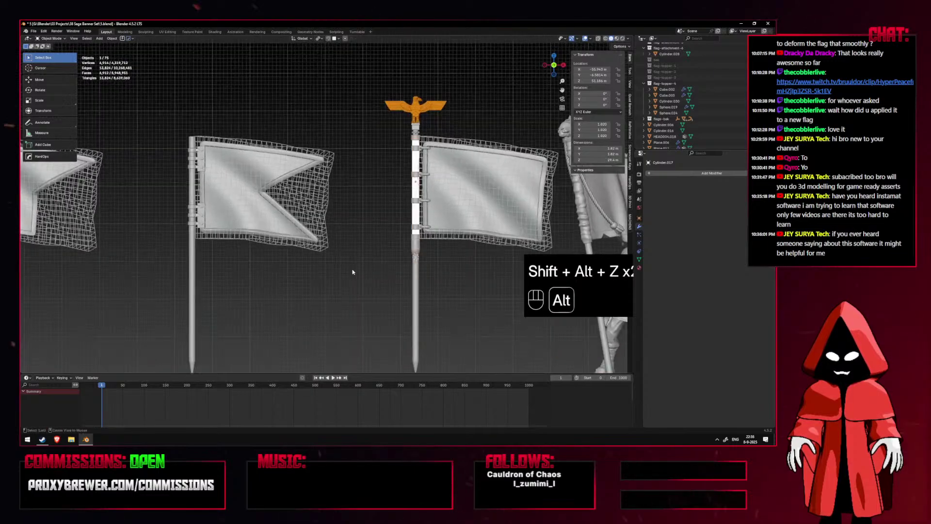
Look over the whole banner set from the front without overlays, then show the overlays again.
key(shift+alt+z)
scroll(353, 272, down, 5)
scroll(350, 270, up, 4)
shift+middle_drag(439, 267, 417, 268)
key(KP_1)
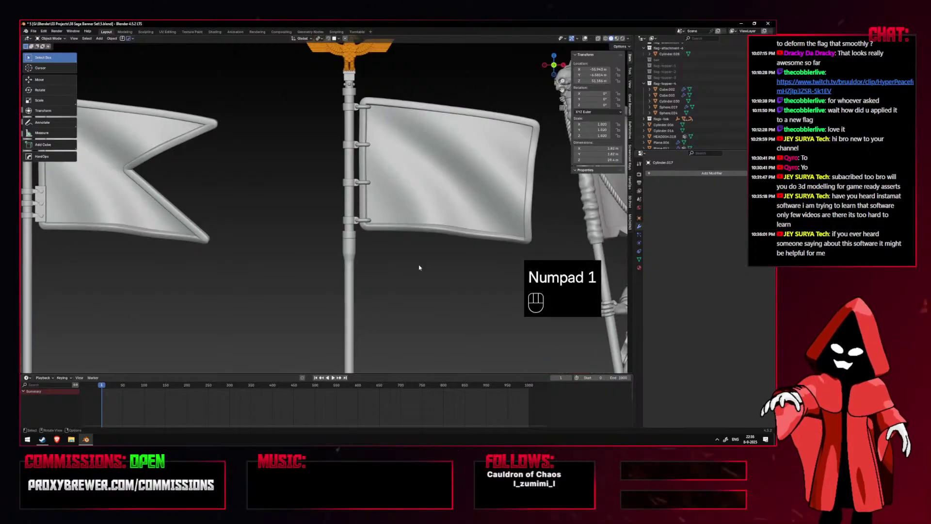
scroll(419, 268, down, 3)
shift+middle_drag(264, 252, 347, 267)
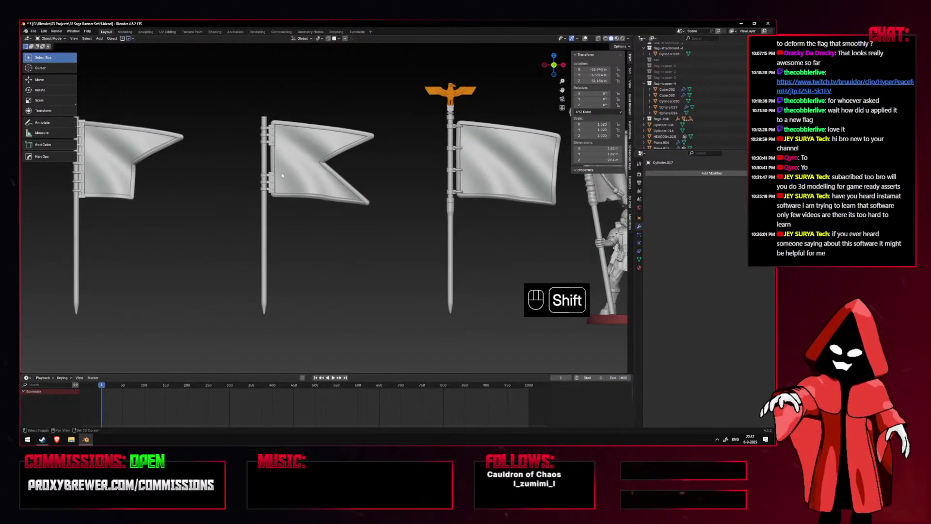
shift+middle_drag(286, 172, 270, 181)
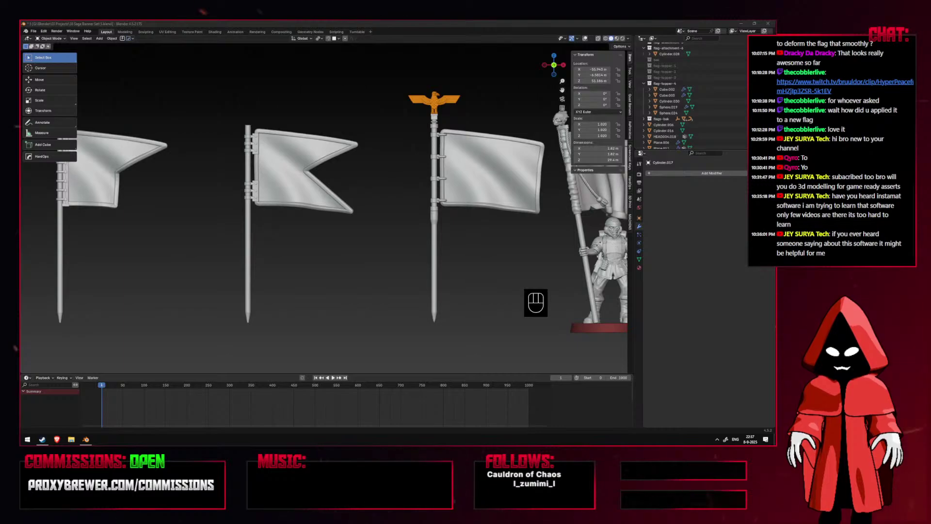
scroll(413, 148, up, 2)
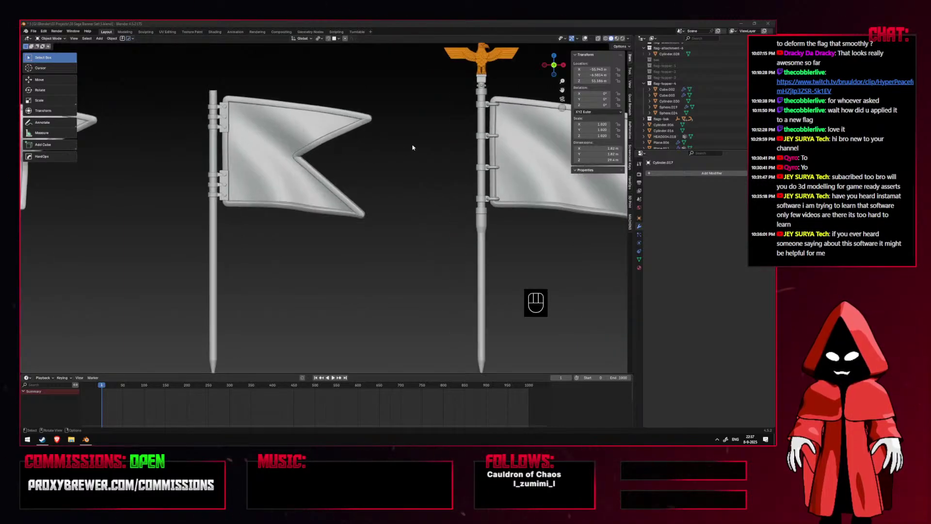
scroll(412, 147, down, 1)
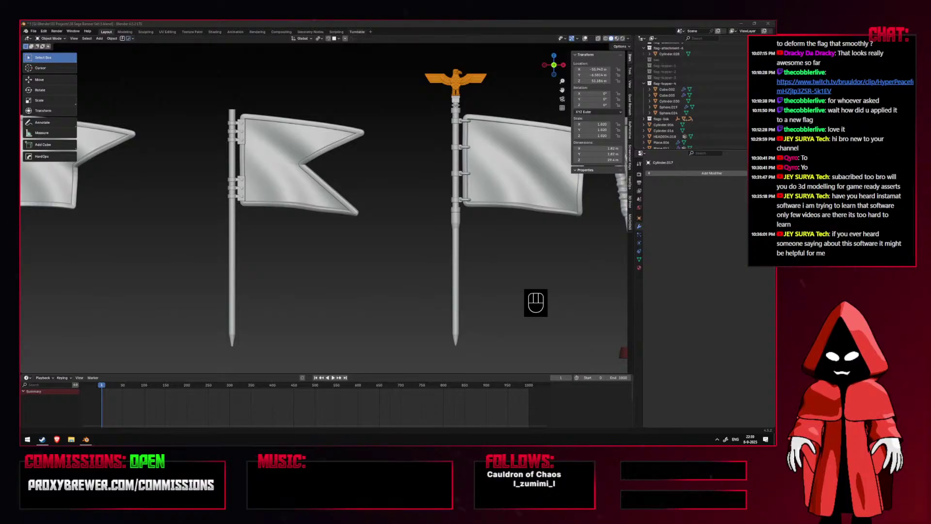
scroll(525, 116, up, 1)
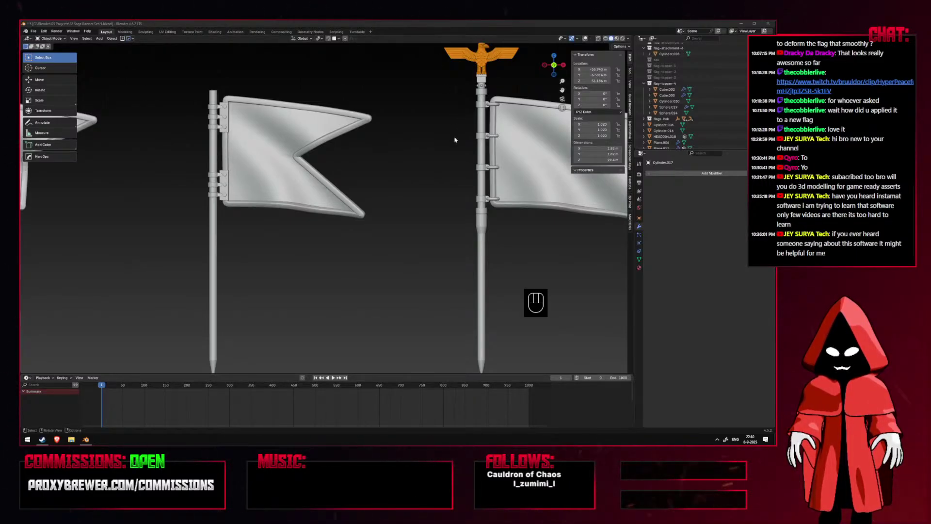
scroll(455, 139, down, 4)
shift+middle_drag(356, 139, 301, 164)
scroll(369, 162, up, 3)
shift+middle_drag(423, 146, 458, 123)
click(585, 39)
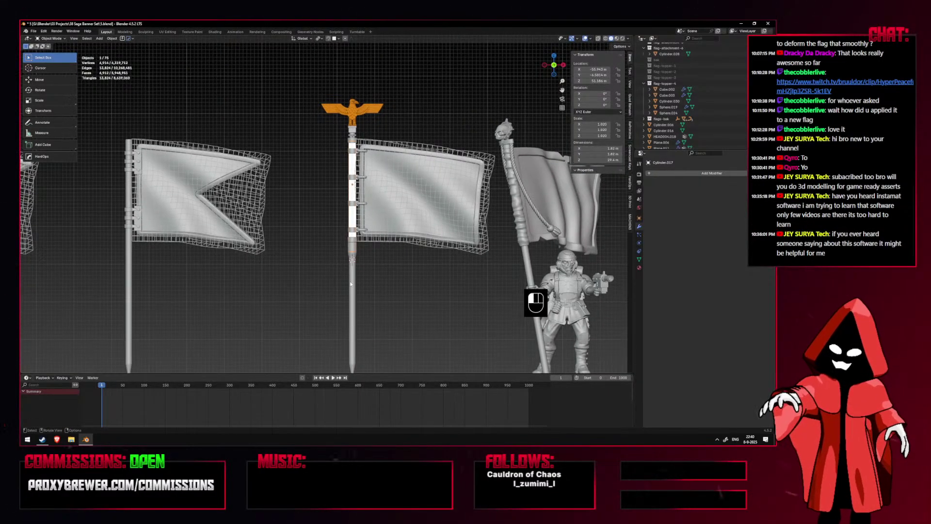
Try deleting the swallowtail banner's plain pole and select the eagle banner's upper pole as its replacement.
click(354, 275)
shift+middle_drag(354, 275, 373, 263)
shift+middle_drag(314, 224, 403, 223)
click(241, 261)
key(x)
click(399, 227)
click(460, 189)
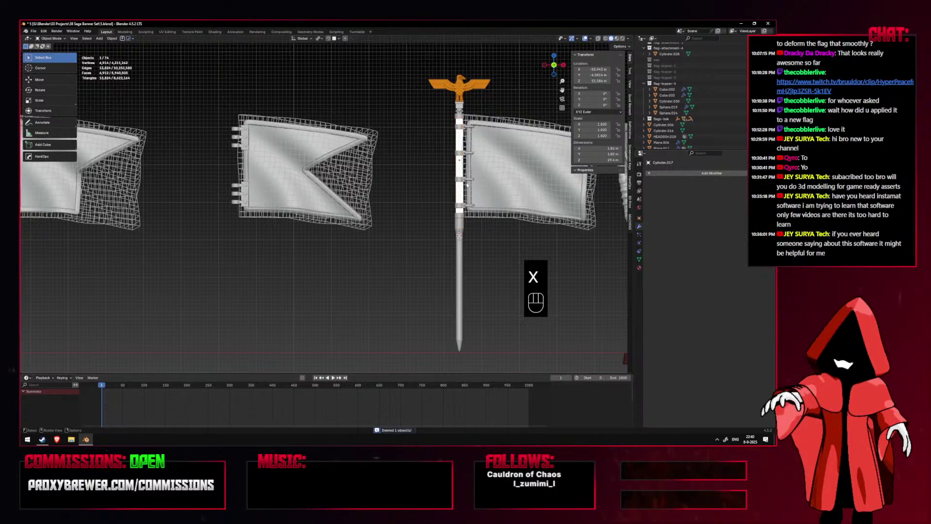
click(461, 189)
key(g)
key(shift+alt+z)
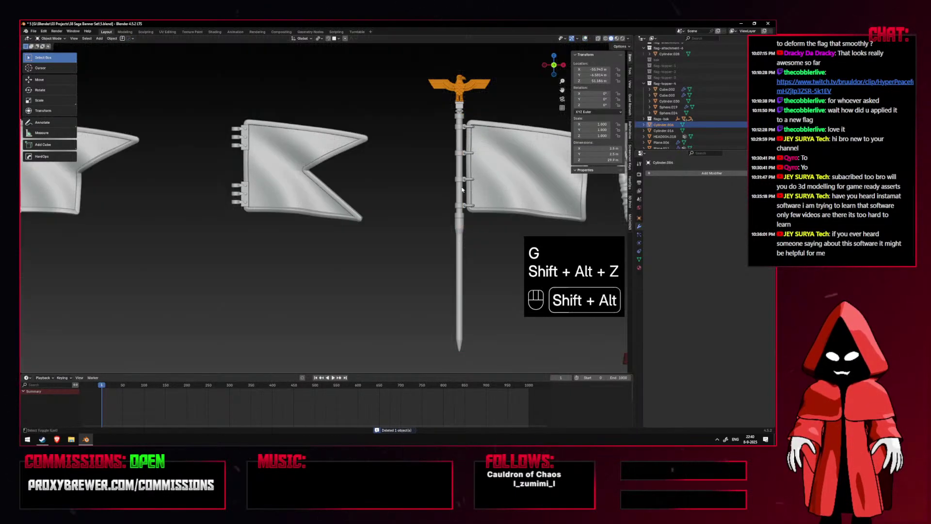
Undo the deletion of the swallowtail banner's pole.
key(shift+alt+z)
key(ctrl+z)
key(ctrl+z)
key(ctrl+z)
key(ctrl+z)
key(ctrl+z)
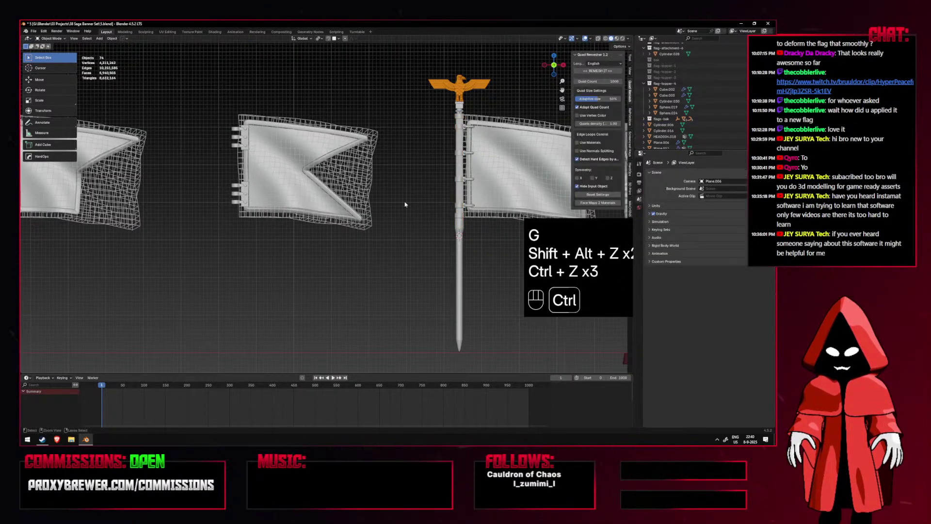
Snap the 3D cursor to the swallowtail banner's pole and select the eagle banner's collared upper pole.
click(236, 175)
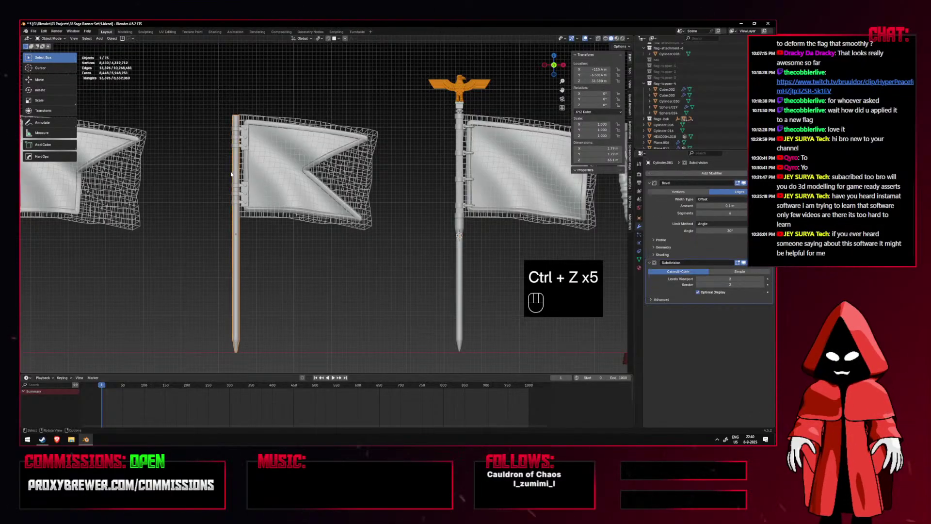
key(shift+s)
click(237, 196)
click(450, 182)
click(457, 173)
click(457, 171)
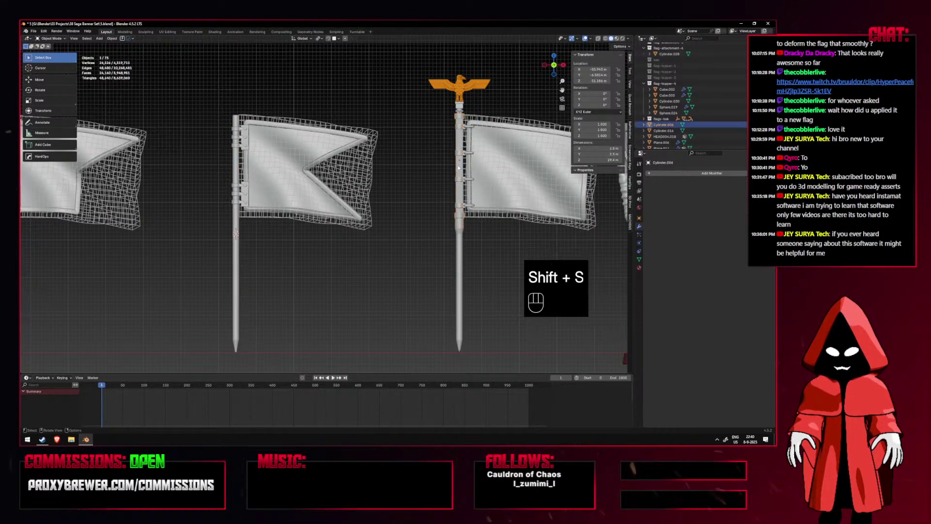
key(g)
right_click(474, 171)
Examine the collars along the eagle banner's upper pole, up to the mount below the eagle.
shift+middle_drag(435, 172, 353, 233)
scroll(357, 232, up, 5)
key(shift+alt+z)
key(alt+z)
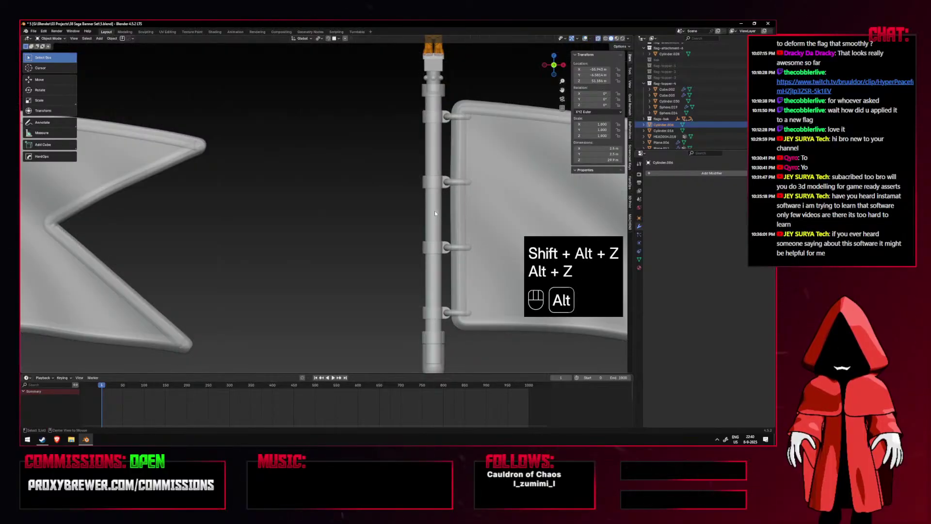
key(shift+alt+z)
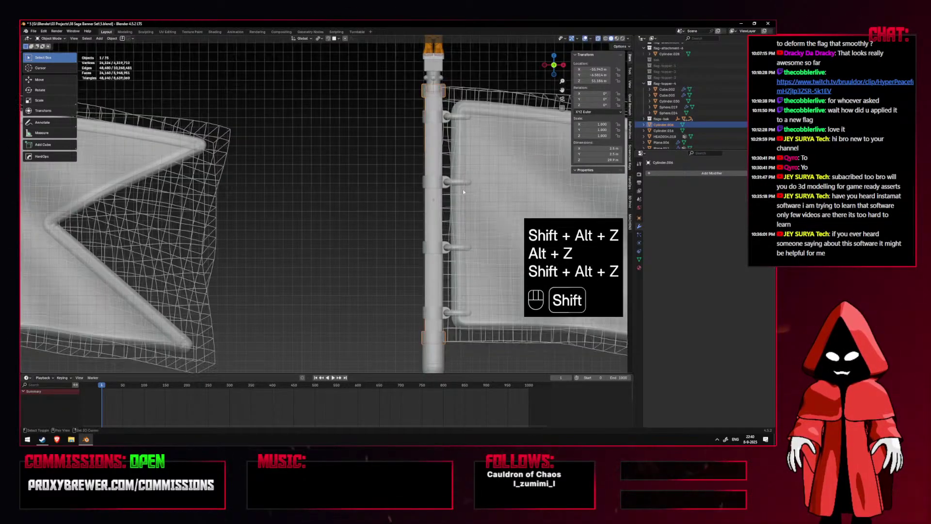
shift+middle_drag(460, 196, 387, 253)
key(alt+z)
scroll(401, 231, up, 3)
shift+middle_drag(447, 180, 398, 258)
scroll(430, 172, up, 3)
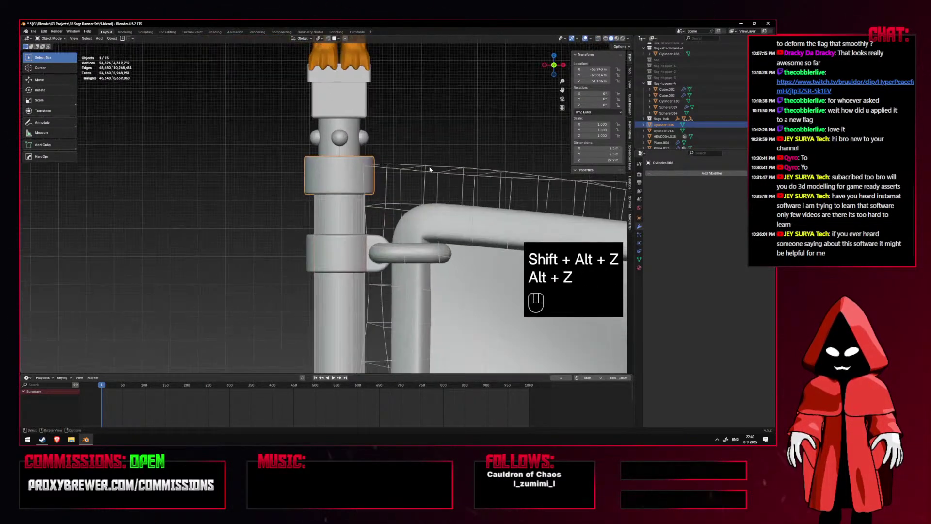
scroll(426, 163, down, 10)
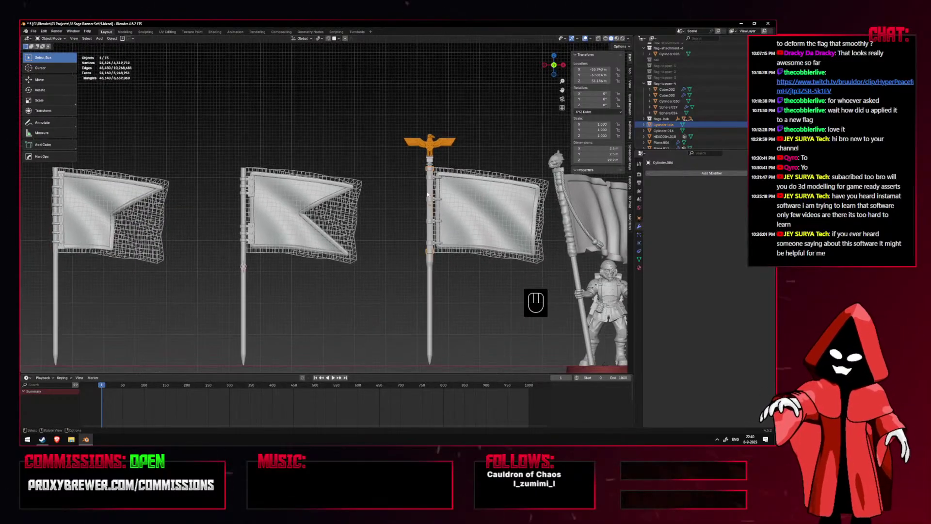
Duplicate the collared upper pole in place and snap the copy to the 3D cursor on the swallowtail banner's pole.
key(shift+d)
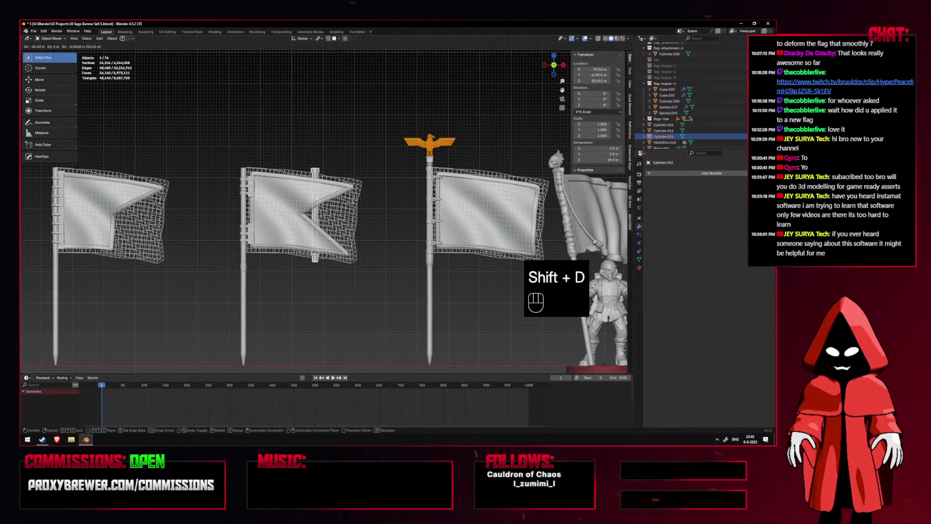
right_click(405, 204)
key(shift+s)
click(405, 163)
Raise the duplicated upper pole about 19.7 m along Z to the height of the swallowtail banner's hinges.
key(g)
key(z)
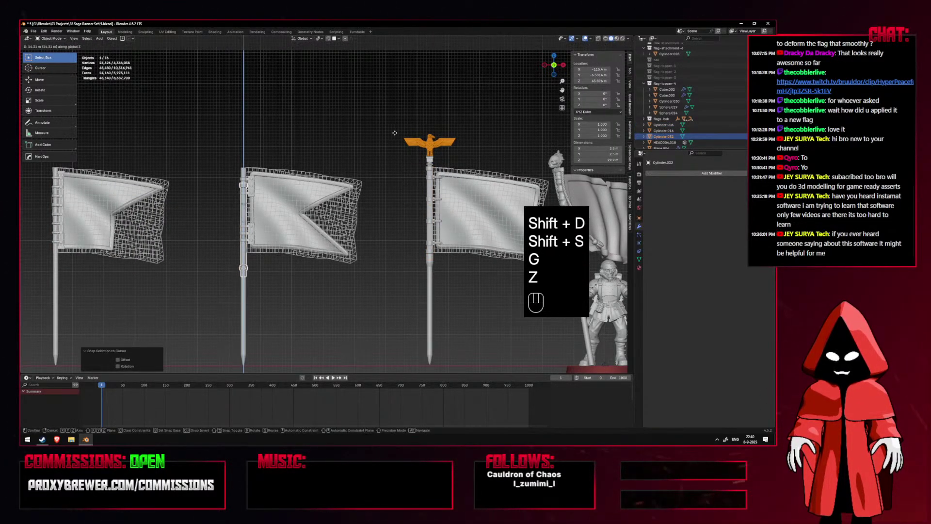
click(395, 118)
scroll(369, 220, up, 5)
key(shift+alt+z)
key(shift+alt+z)
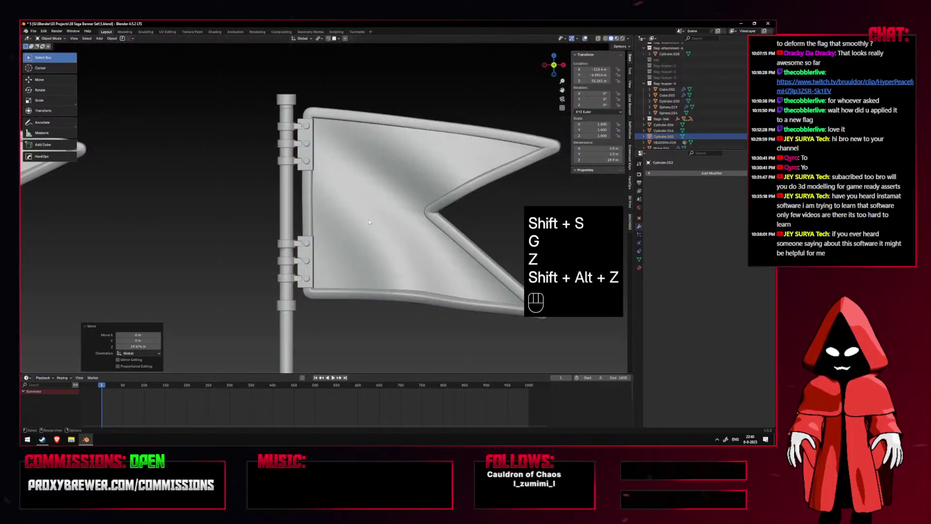
Lower the duplicated upper pole about 0.23 m along Z so its collars frame the hinges evenly.
key(g)
key(z)
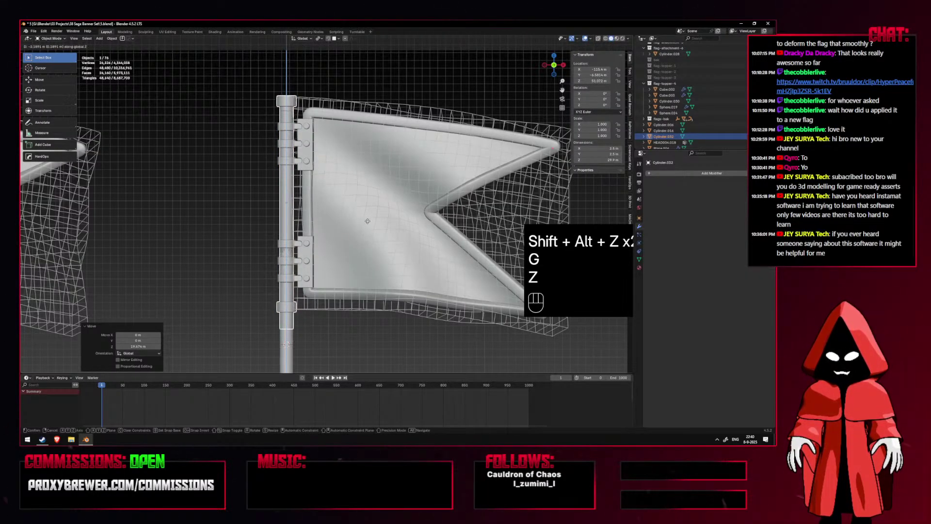
click(368, 222)
scroll(368, 221, down, 4)
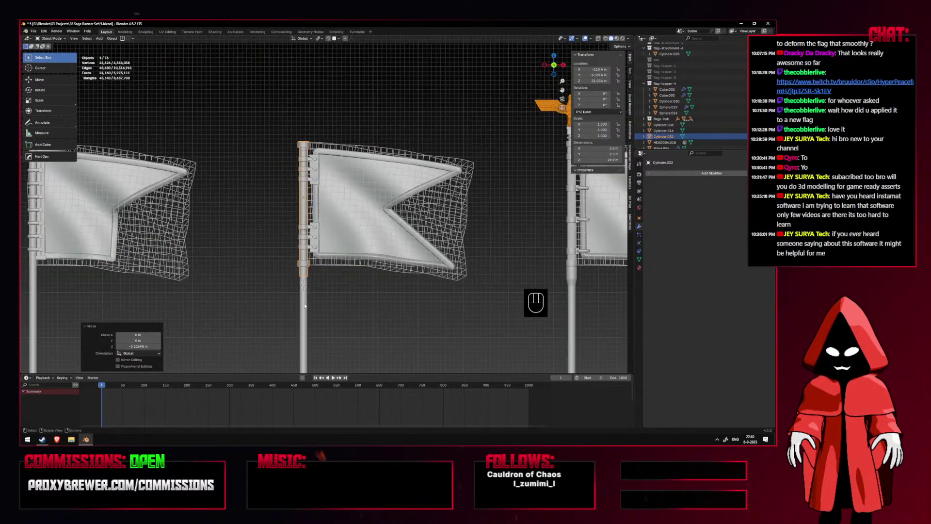
Delete the swallowtail banner's old full-length pole below the new collared upper pole.
click(305, 306)
key(x)
key(shift+alt+z)
scroll(305, 306, down, 3)
key(shift+alt+z)
scroll(306, 304, up, 3)
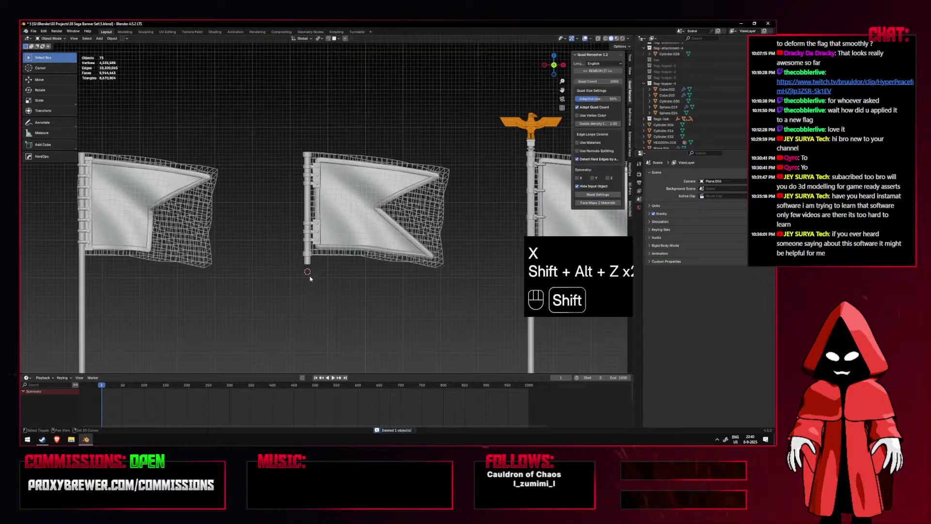
Nudge the swallowtail banner's collared upper pole slightly upward along Z.
click(312, 260)
key(g)
key(z)
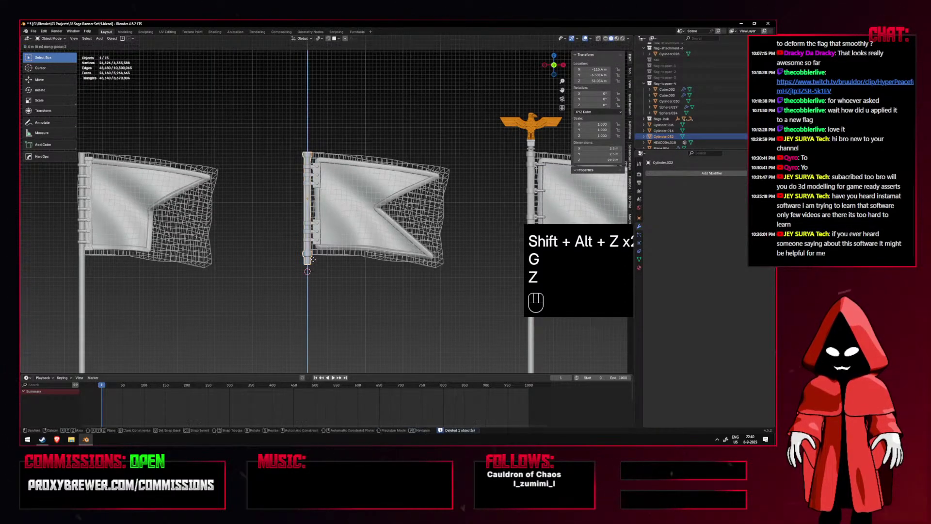
key(g)
key(z)
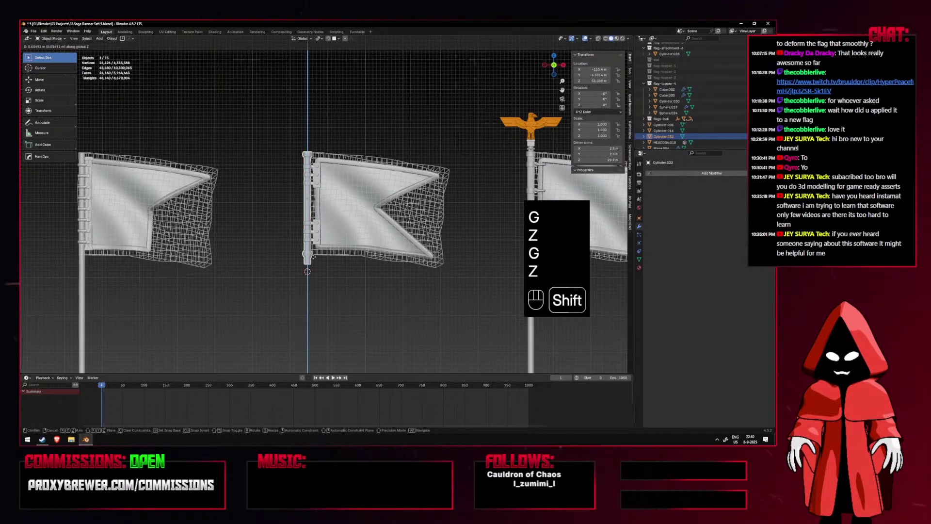
click(314, 257)
scroll(385, 268, down, 3)
shift+middle_drag(328, 267, 407, 266)
scroll(407, 267, up, 2)
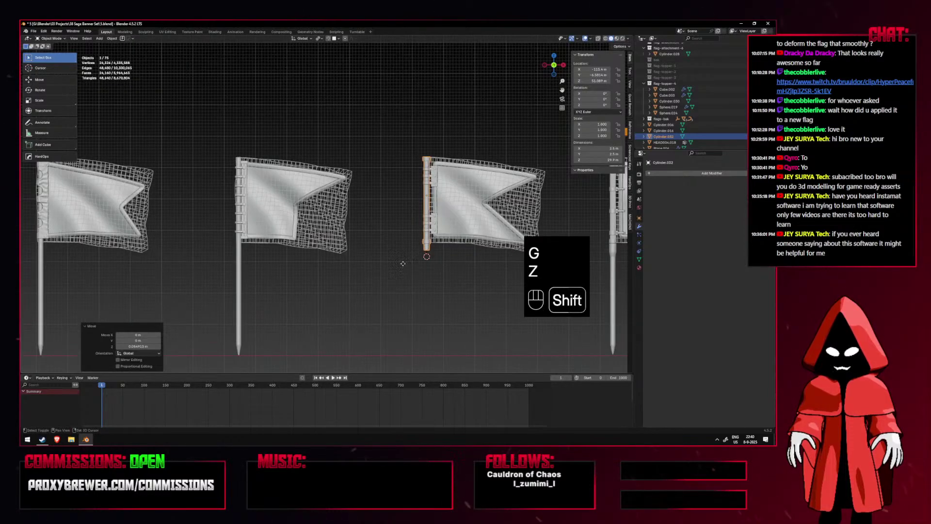
key(shift+d)
key(g)
key(x)
right_click(327, 255)
key(x)
click(324, 257)
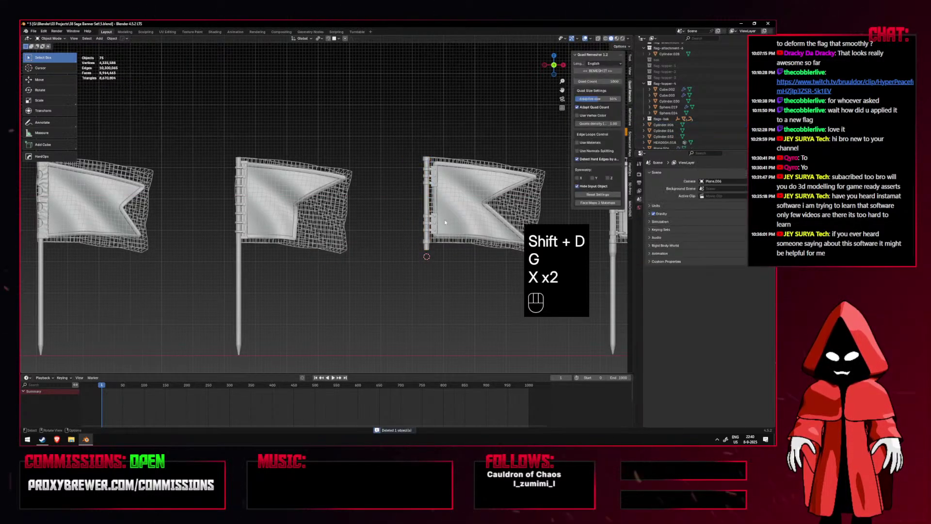
Try to replace the swallowtail banner's upper pole with a linked duplicate of the eagle banner's upper pole.
shift+middle_drag(431, 218, 326, 214)
click(322, 212)
key(g)
right_click(296, 205)
key(x)
click(295, 206)
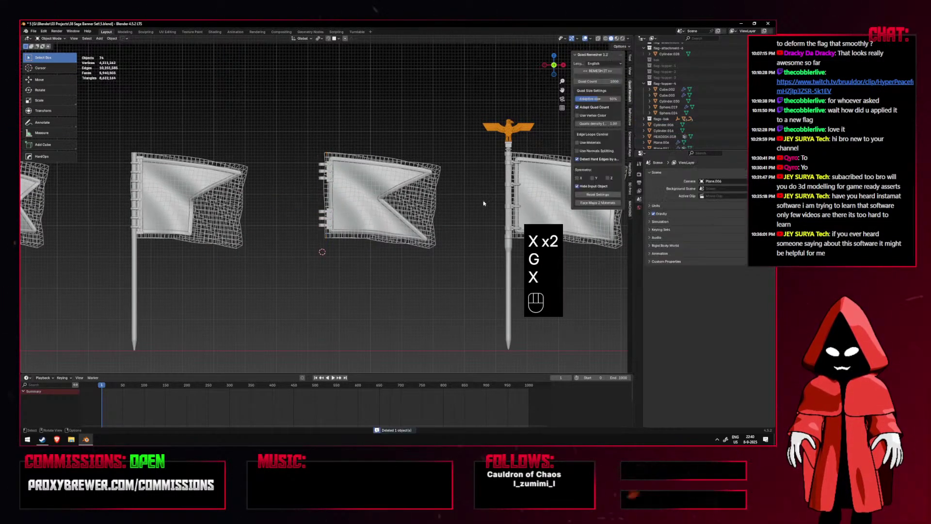
click(508, 196)
key(alt+d)
key(g)
key(x)
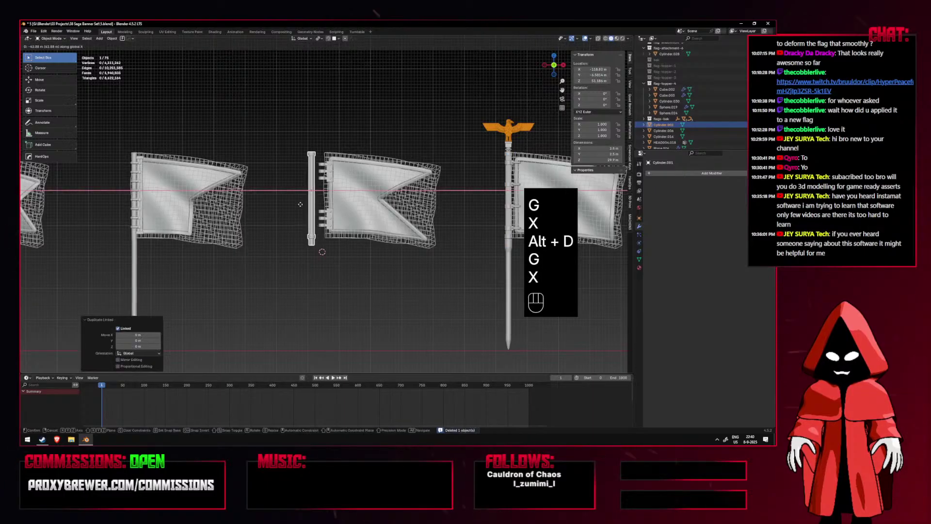
key(ctrl+z)
key(ctrl+z)
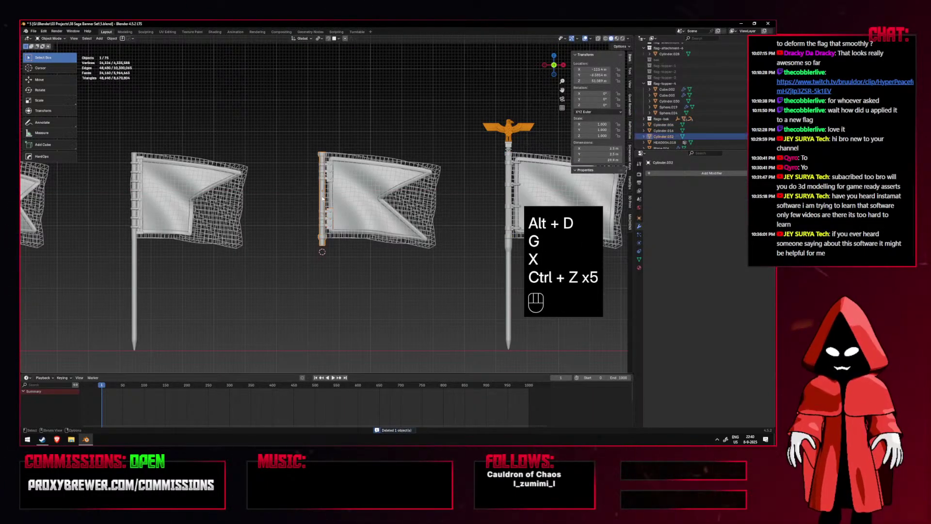
Hide the overlapping pole on the eagle banner and link the swallowtail banner's upper pole to the eagle banner's pole object data.
click(323, 198)
key(shift+s)
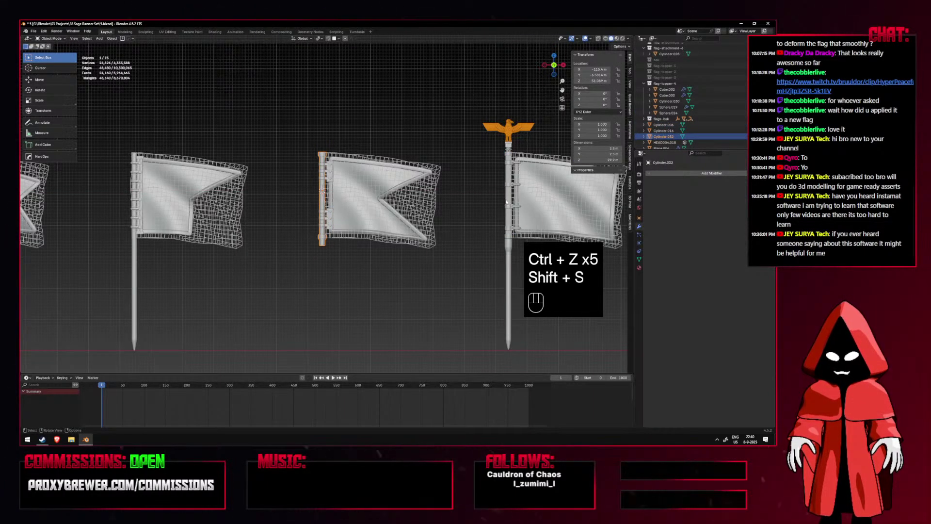
key(h)
shift+click(320, 206)
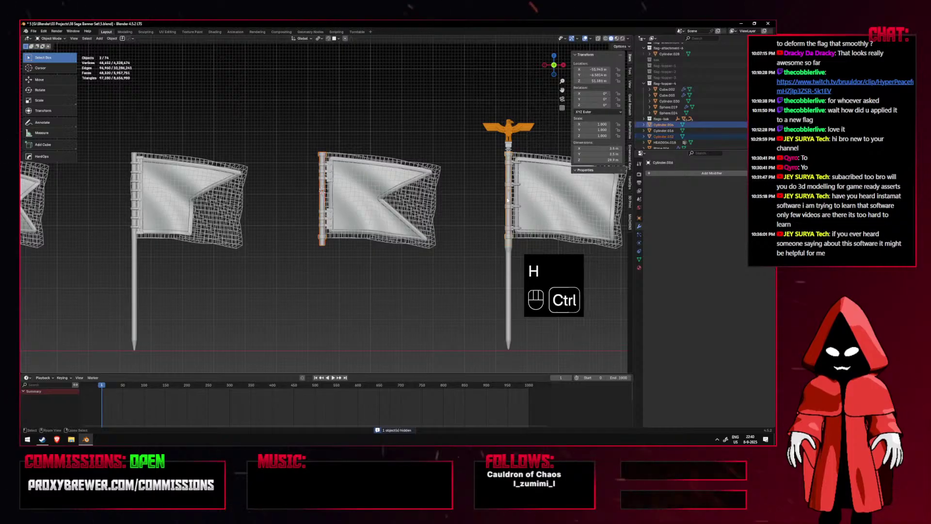
key(ctrl+l)
click(484, 156)
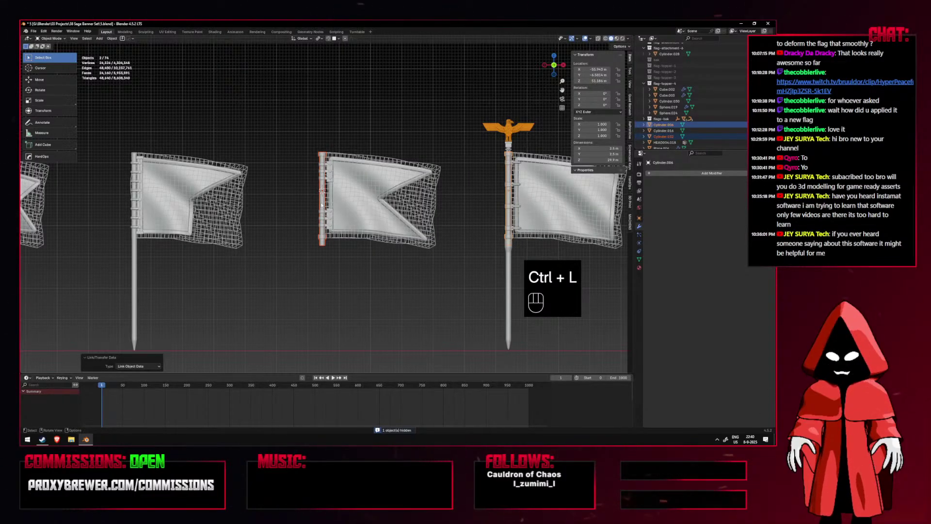
Make a linked duplicate of the swallowtail banner's upper pole and move it toward the neighbouring single-pointed banner.
shift+middle_drag(322, 206, 369, 210)
key(alt+d)
key(g)
key(x)
click(357, 217)
key(g)
click(294, 251)
click(242, 265)
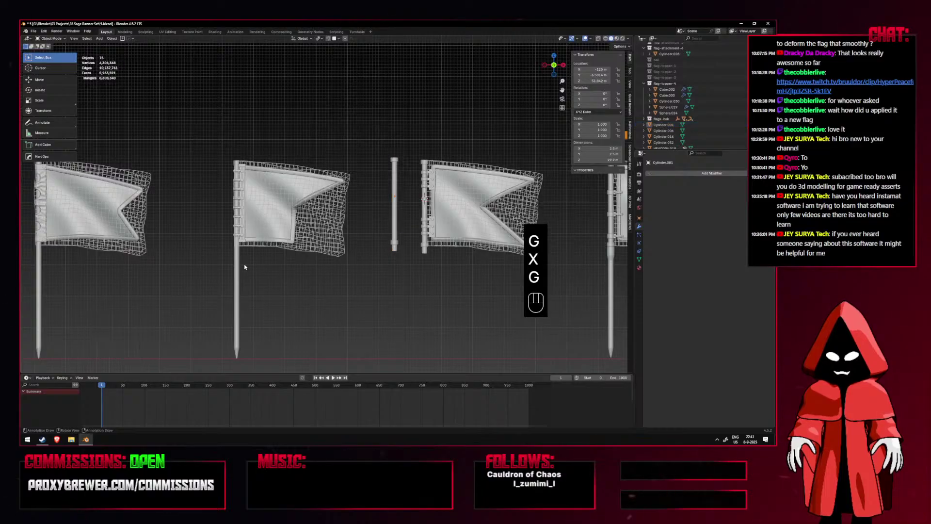
Snap the 3D cursor to the single-pointed banner's pole and move the duplicated upper pole to the cursor.
key(shift+s)
right_click(242, 265)
click(237, 263)
key(shift+s)
click(238, 291)
click(395, 209)
key(shift+s)
click(401, 189)
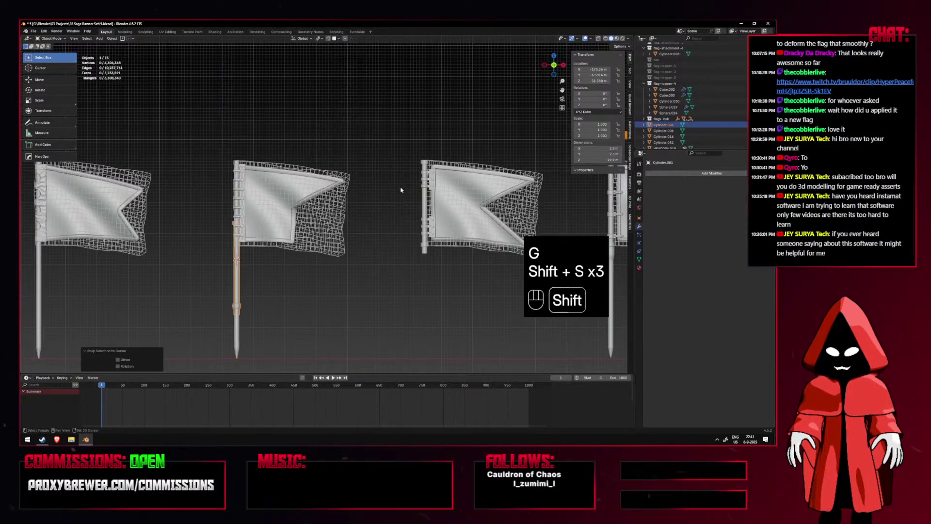
Raise the duplicated upper pole along Z until its collars frame the single-pointed flag's rings, fine-tuning by about 0.18 m.
key(g)
key(z)
click(292, 199)
key(shift+alt+z)
scroll(292, 198, up, 4)
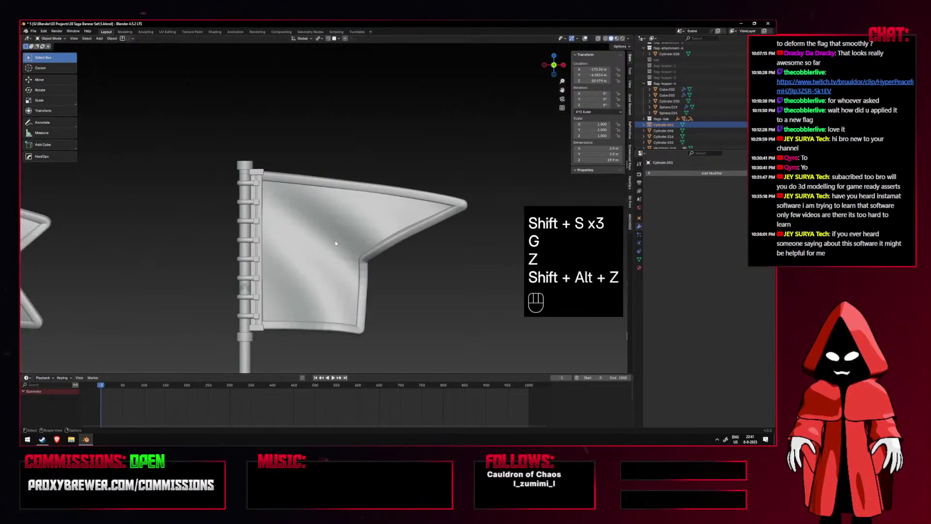
key(g)
key(z)
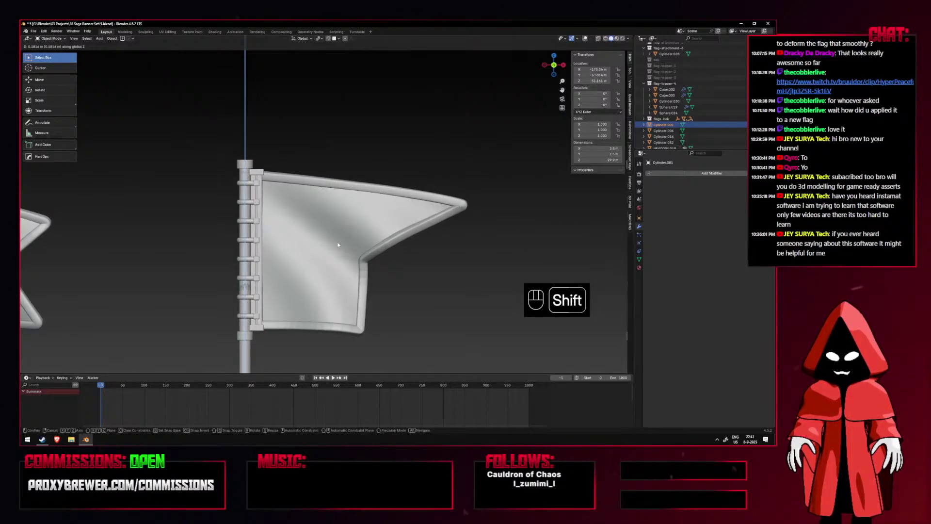
click(338, 245)
Delete the single-pointed banner's old full-length pole.
scroll(338, 244, down, 5)
key(shift+alt+z)
key(x)
click(328, 249)
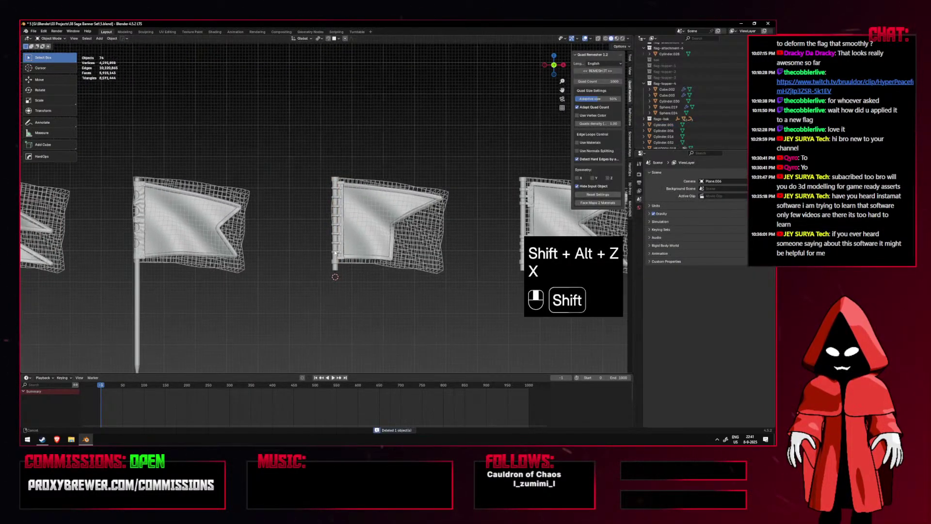
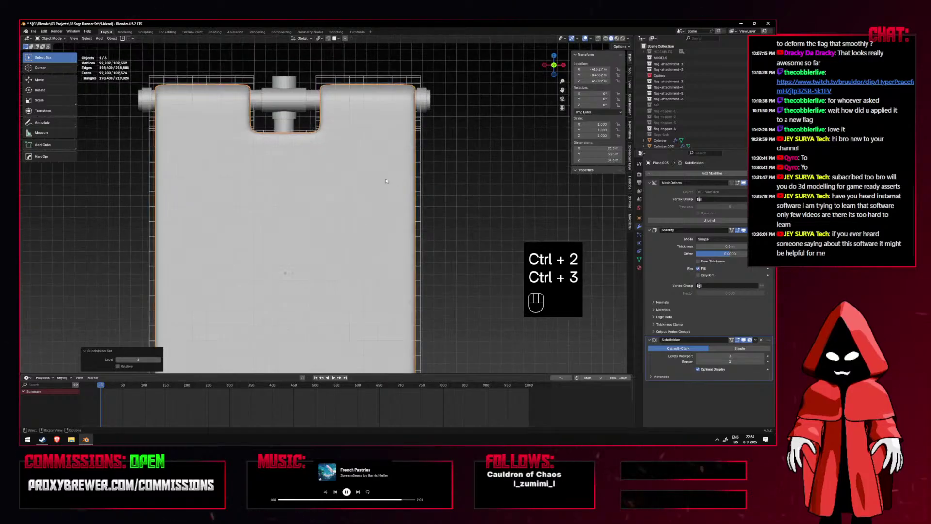
Set the hanging crossbar banner's subdivision to level 3 and open its mesh for editing in see-through display.
key(ctrl+2)
key(ctrl+3)
key(Tab)
key(alt+z)
click(461, 162)
Select the hanging banner's boundary edge loops around the notch, sides and bottom, and return to Object Mode with overlays off.
alt+click(290, 132)
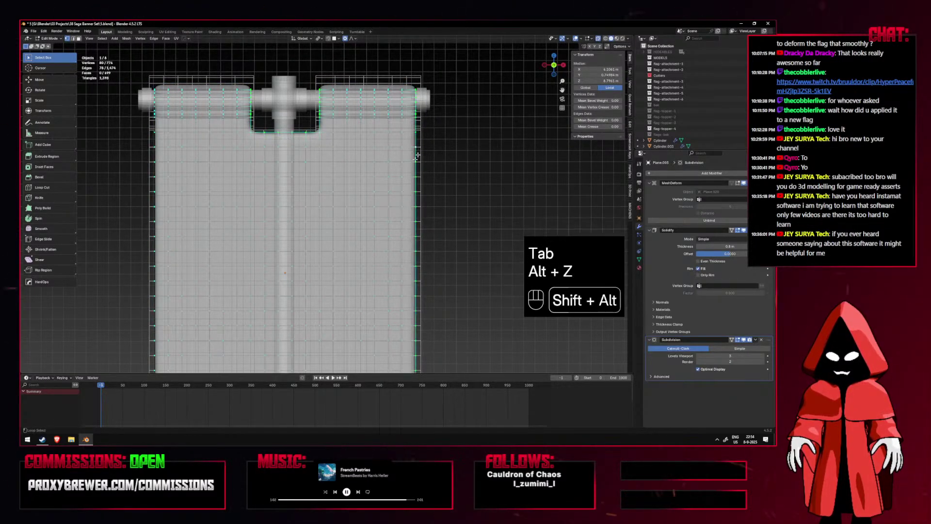
scroll(350, 218, down, 3)
shift+scroll(349, 242, down, 5)
alt+shift+click(349, 272)
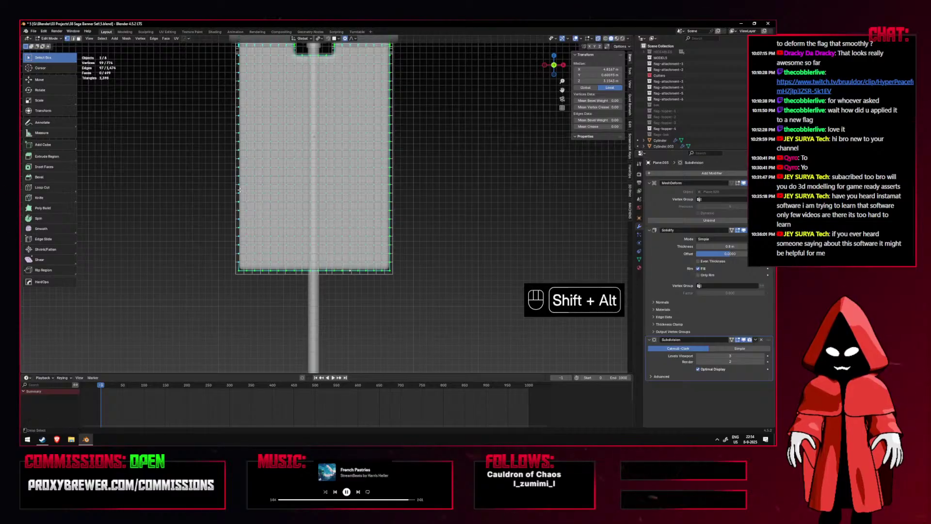
alt+shift+click(283, 175)
shift+scroll(301, 155, up, 3)
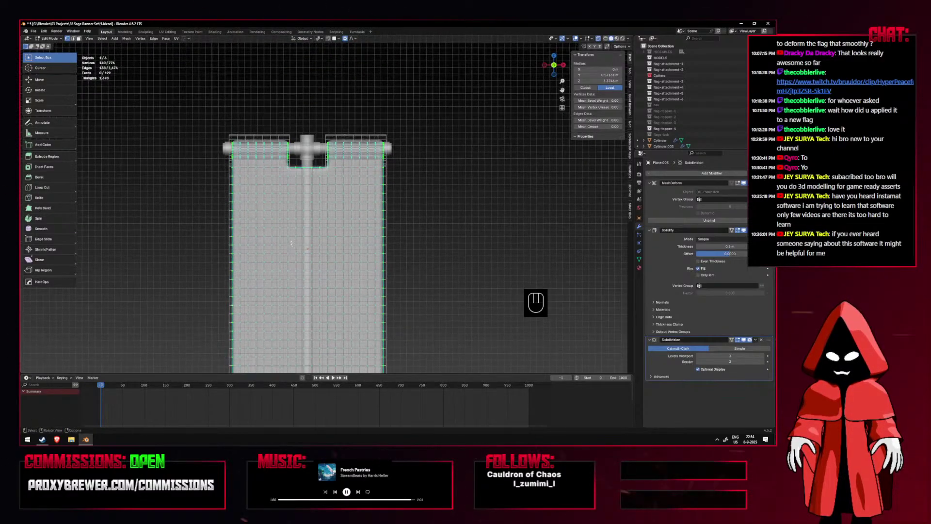
scroll(301, 184, up, 4)
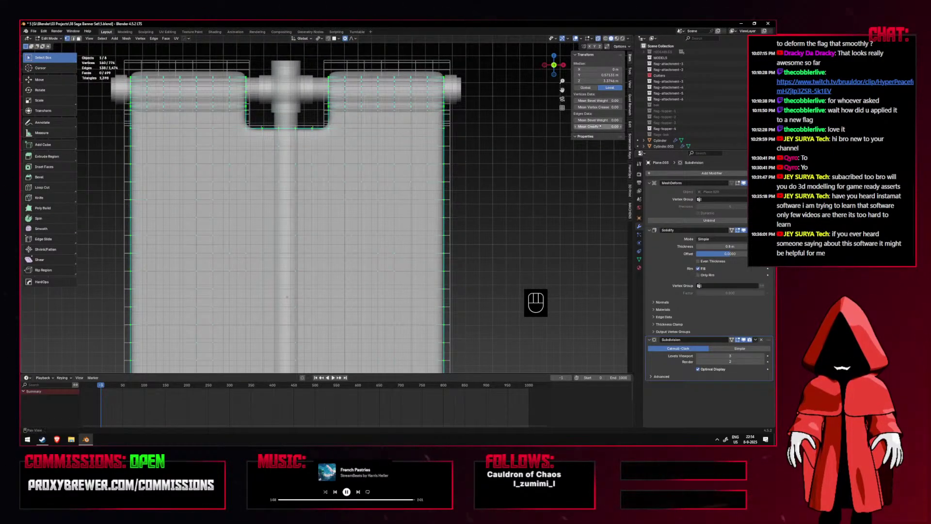
key(Tab)
key(alt+z)
key(shift+alt+z)
scroll(468, 200, down, 3)
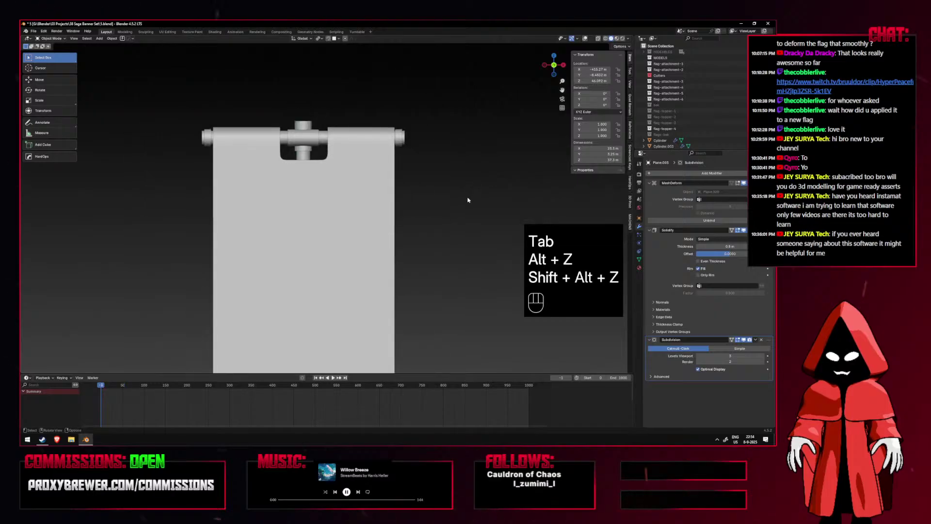
Play the cloth simulation and examine from the front and side how the banner's top sleeve and notch hang on the crossbar.
key(space)
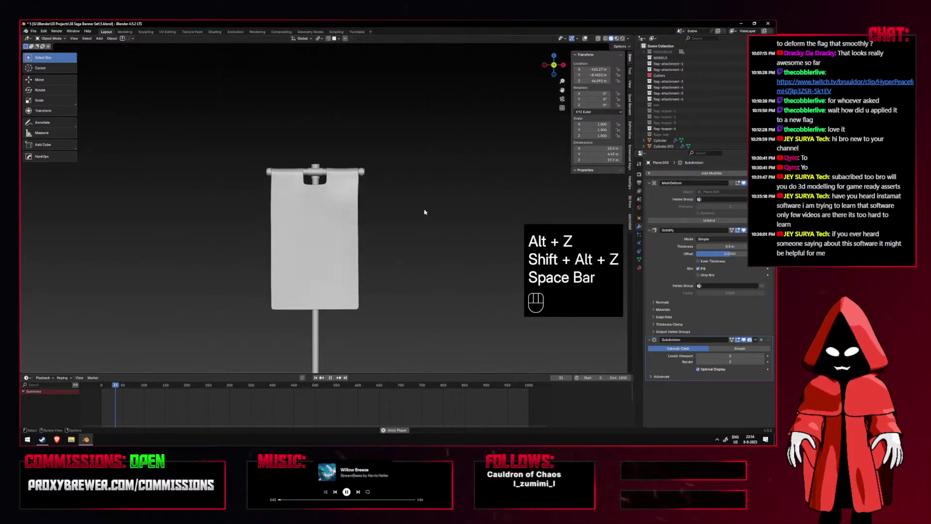
middle_drag(401, 217, 368, 223)
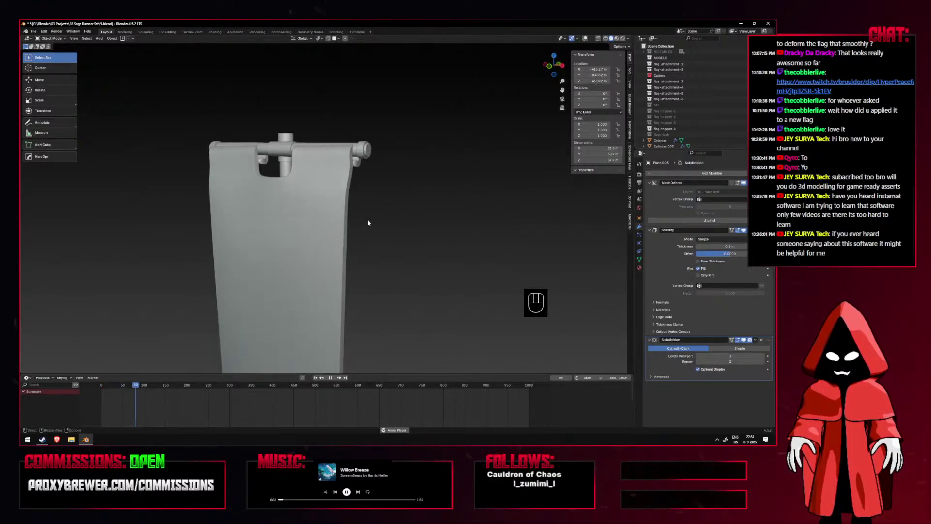
key(KP_1)
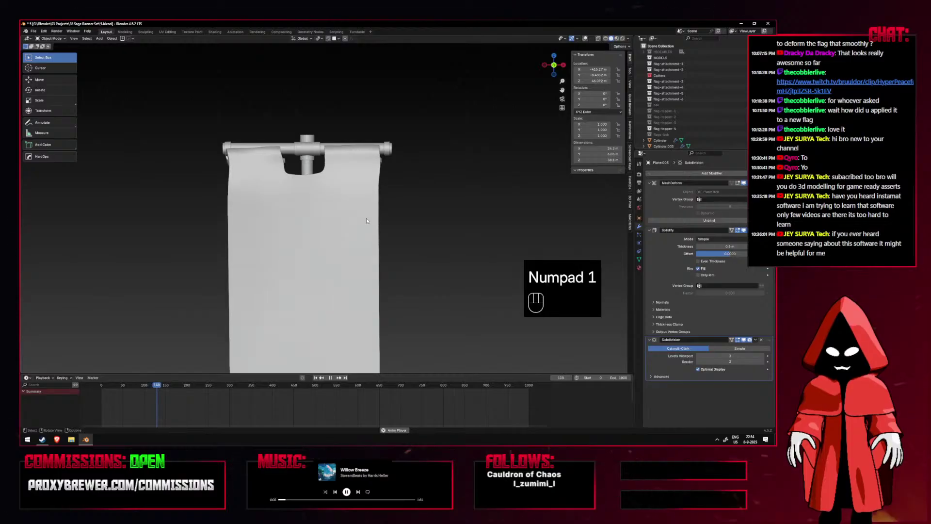
key(KP_3)
key(KP_1)
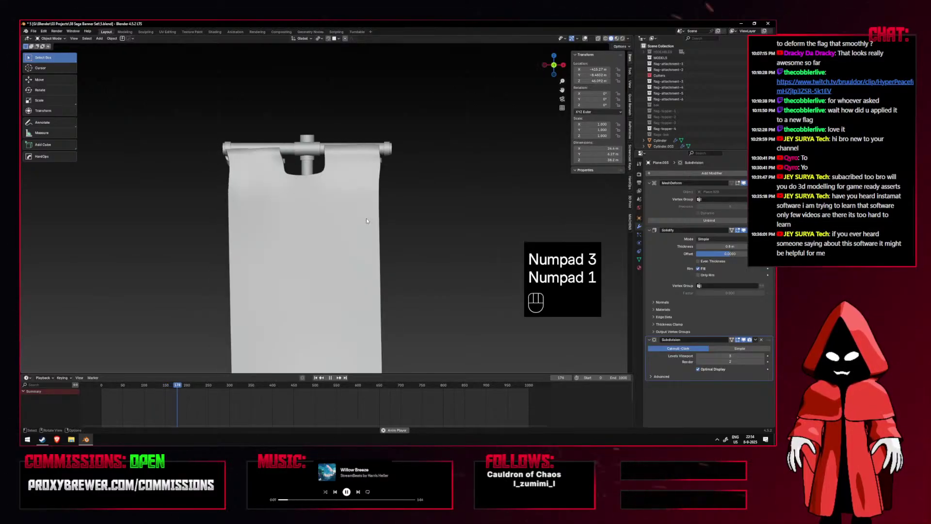
key(shift+alt+z)
key(alt+z)
key(alt+z)
key(shift+alt+z)
key(shift+alt+z)
key(space)
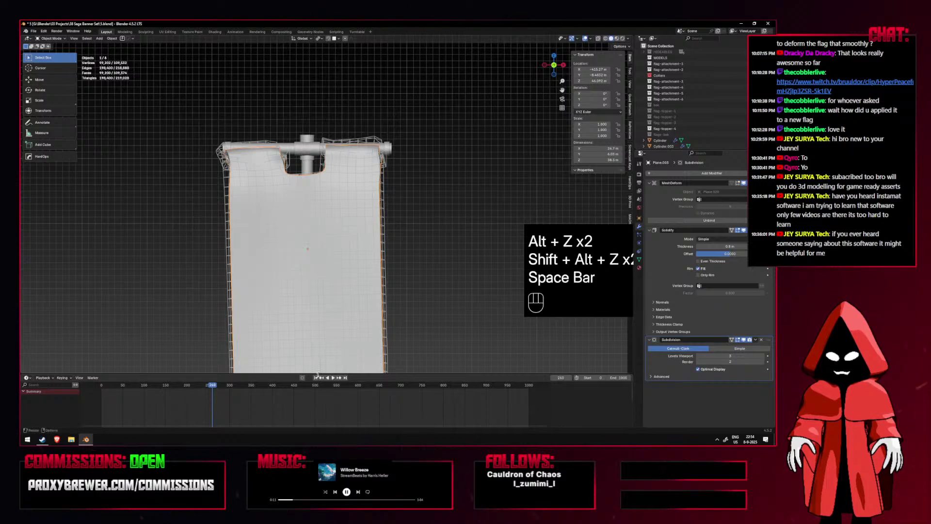
Rewind the animation to the start and open the banner's outer cloth cage for editing in see-through display.
scroll(393, 194, up, 1)
scroll(403, 159, up, 1)
click(403, 157)
key(Tab)
middle_drag(403, 157, 294, 222)
scroll(293, 222, up, 3)
key(alt+z)
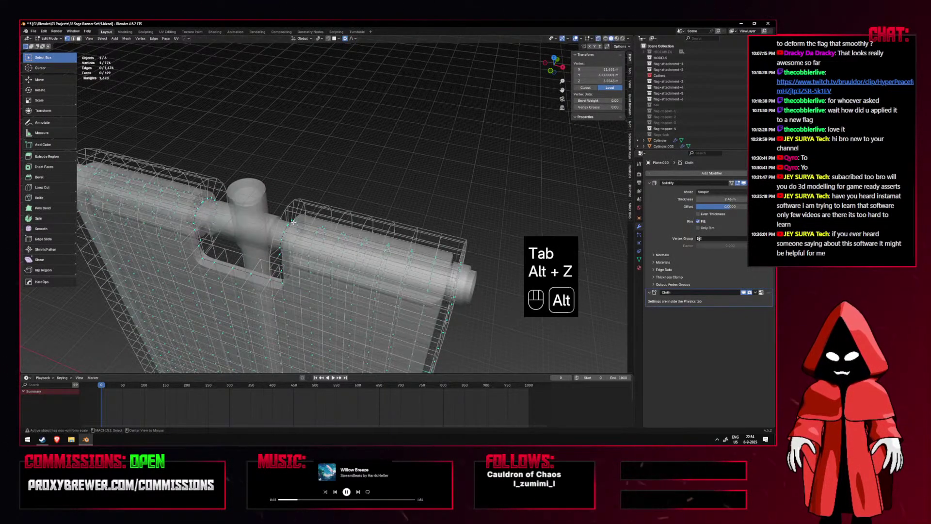
Select lengthwise edge loops along the cage's crossbar sleeve on both sides of the notch.
scroll(293, 222, up, 1)
alt+click(294, 222)
click(308, 240)
alt+click(308, 239)
click(314, 242)
alt+shift+click(315, 242)
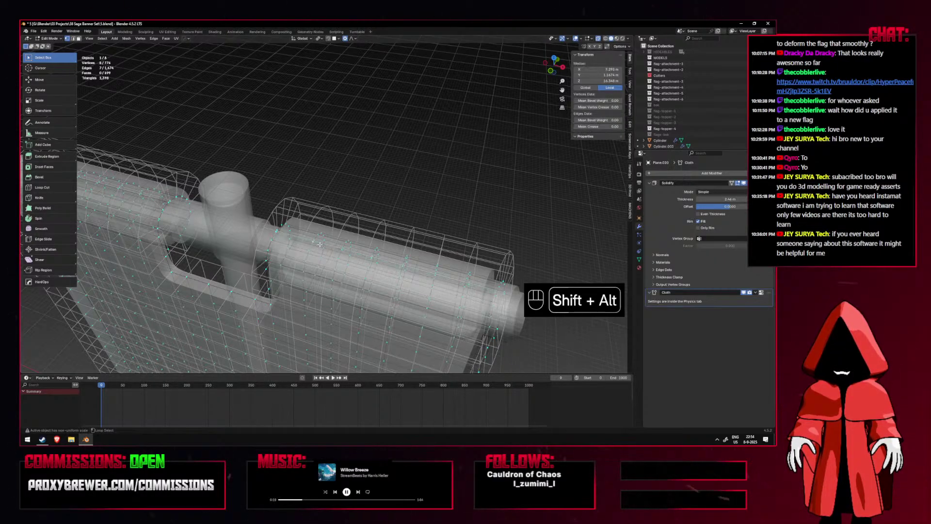
middle_drag(315, 242, 325, 237)
alt+shift+click(291, 233)
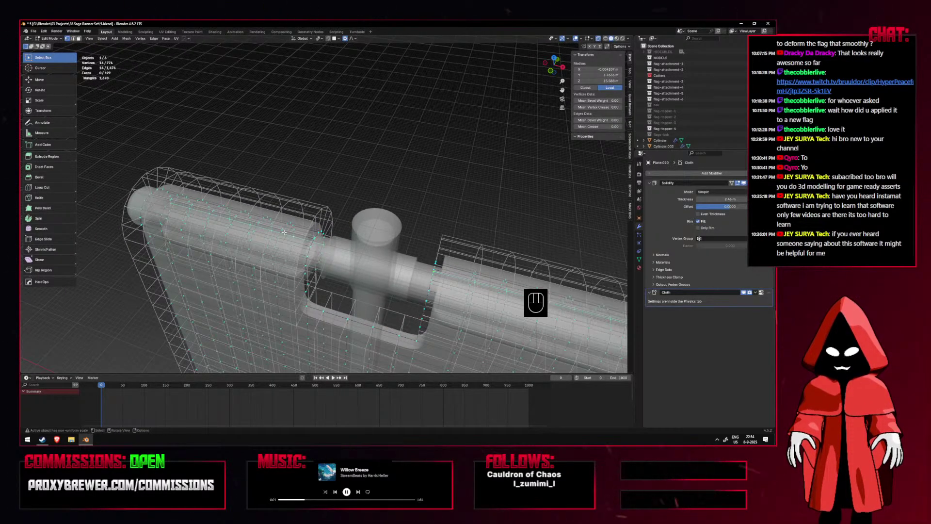
Try selecting a different pair of lengthwise sleeve loops on the cage from the top view.
key(KP_7)
scroll(307, 240, up, 5)
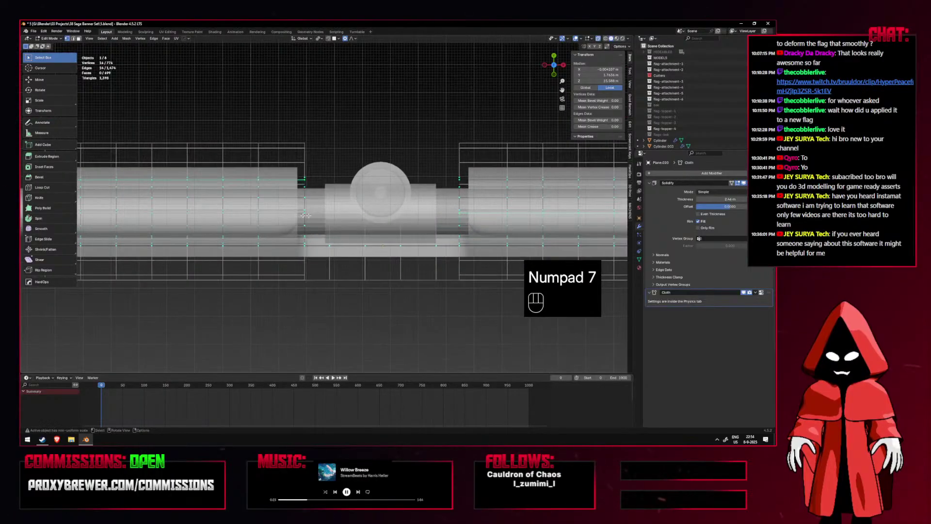
alt+shift+click(275, 210)
click(259, 210)
alt+shift+click(240, 209)
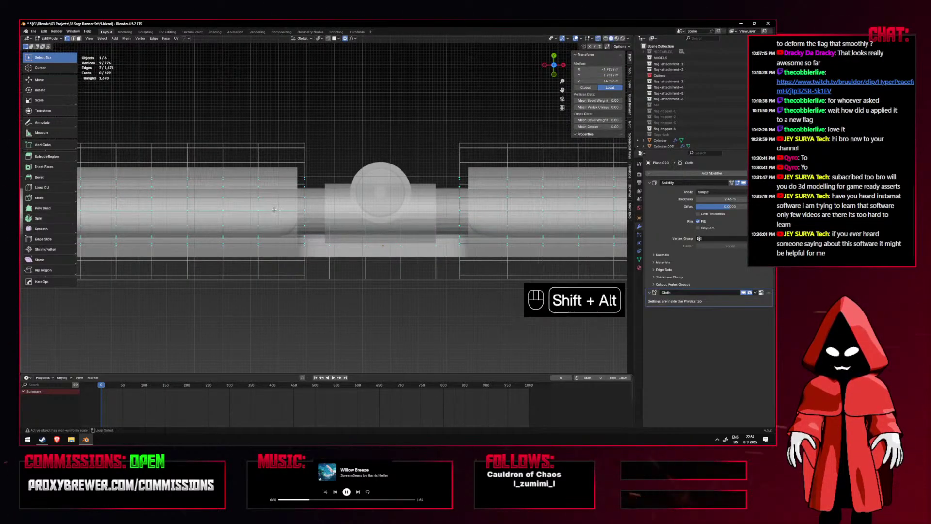
key(KP_1)
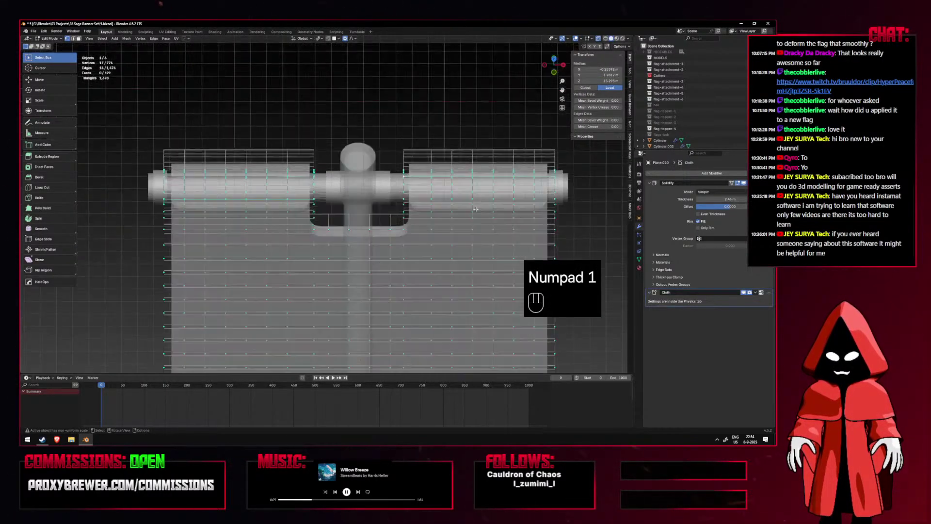
scroll(476, 209, up, 1)
key(g)
right_click(348, 122)
Reselect one lengthwise edge loop of the cage's sleeve on each side of the notch.
click(341, 118)
middle_drag(341, 118, 264, 127)
scroll(330, 133, up, 4)
alt+scroll(290, 115, down, 1)
alt+shift+click(290, 115)
shift+middle_drag(264, 127, 179, 82)
key(KP_1)
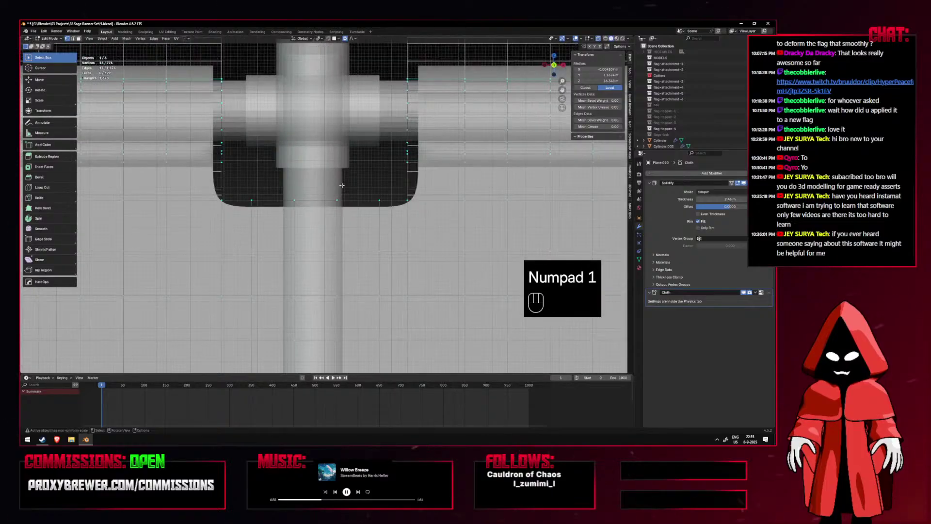
Assign the selected lengthwise loops on the cage's crossbar sleeve to the pin vertex group.
scroll(330, 190, down, 4)
middle_drag(330, 190, 369, 194)
key(KP_1)
click(639, 259)
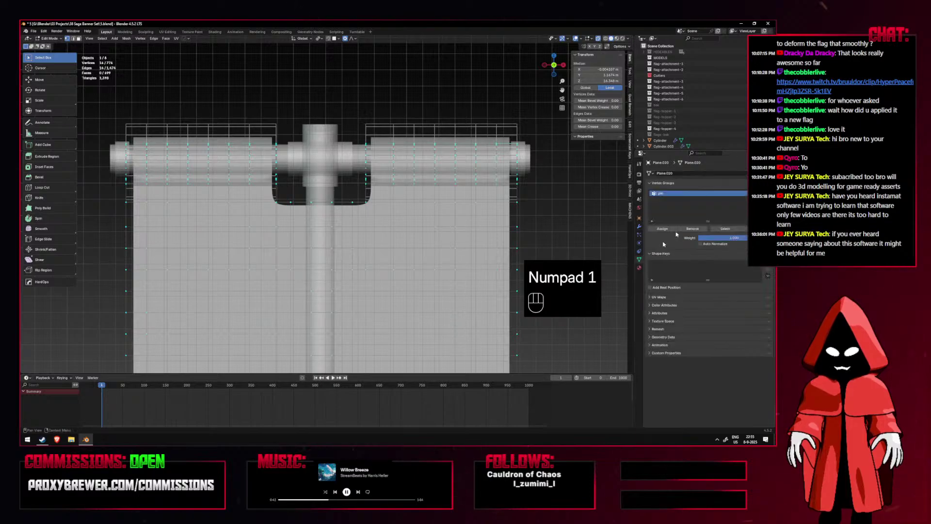
click(663, 228)
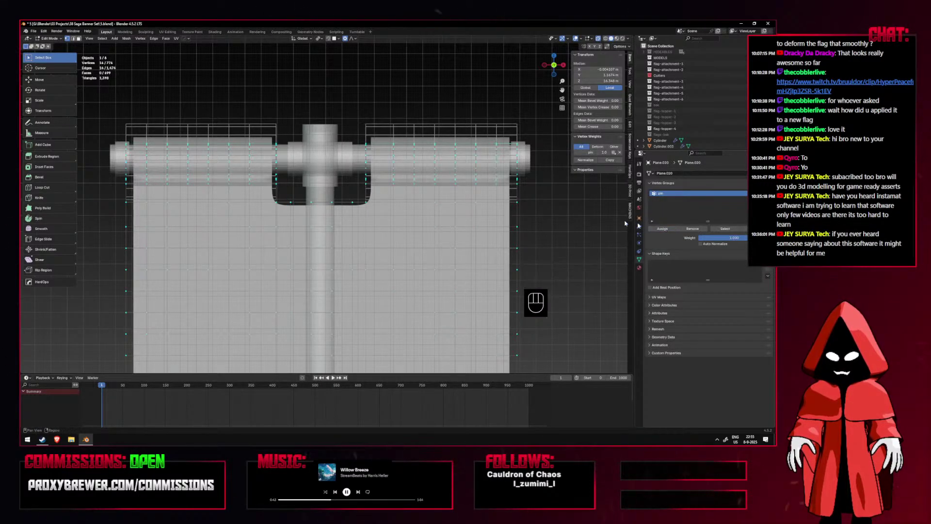
Leave mesh editing and run the cloth simulation in solid display to watch how the banner hangs.
scroll(456, 193, down, 4)
key(Tab)
key(shift+alt+z)
key(space)
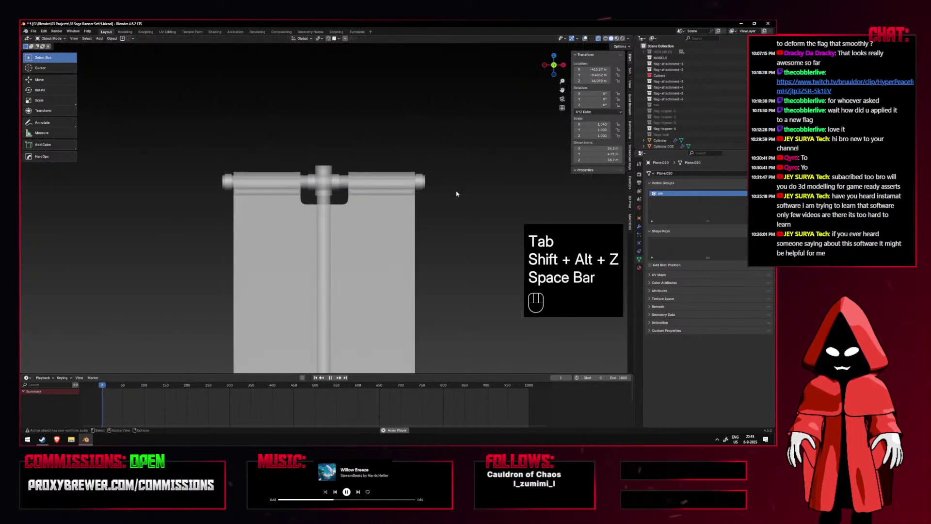
key(alt+z)
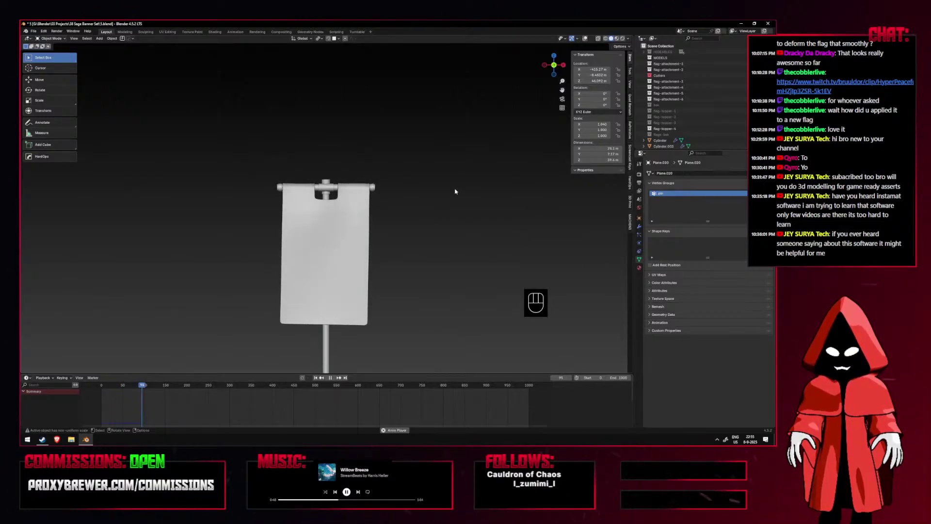
middle_drag(455, 191, 388, 195)
key(KP_1)
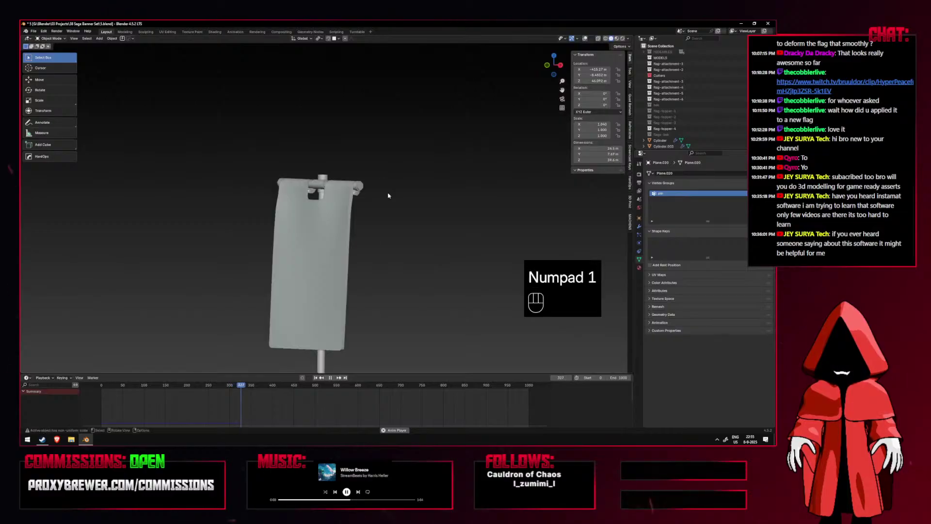
Examine the running cloth simulation around the crossbar from the side, the back and the front.
key(shift+alt+z)
key(alt+z)
key(KP_3)
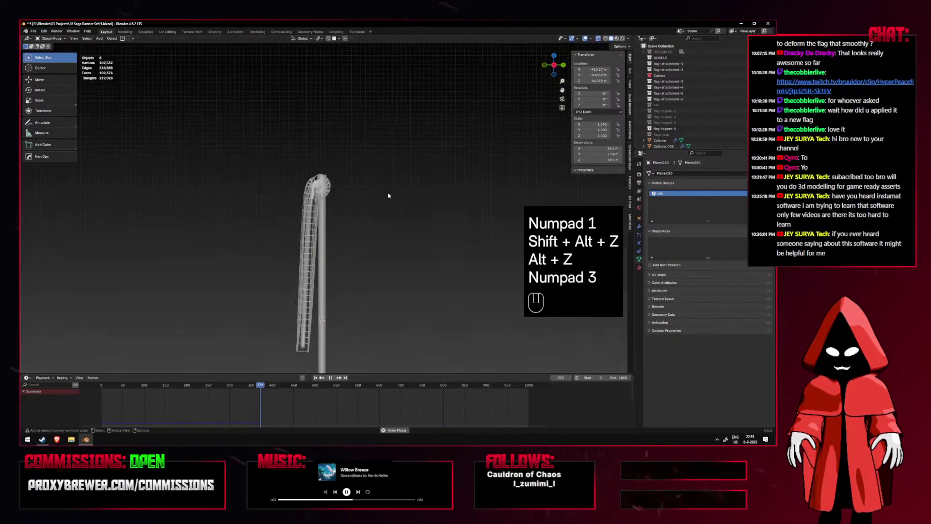
key(KP_1)
key(shift+alt+z)
key(alt+z)
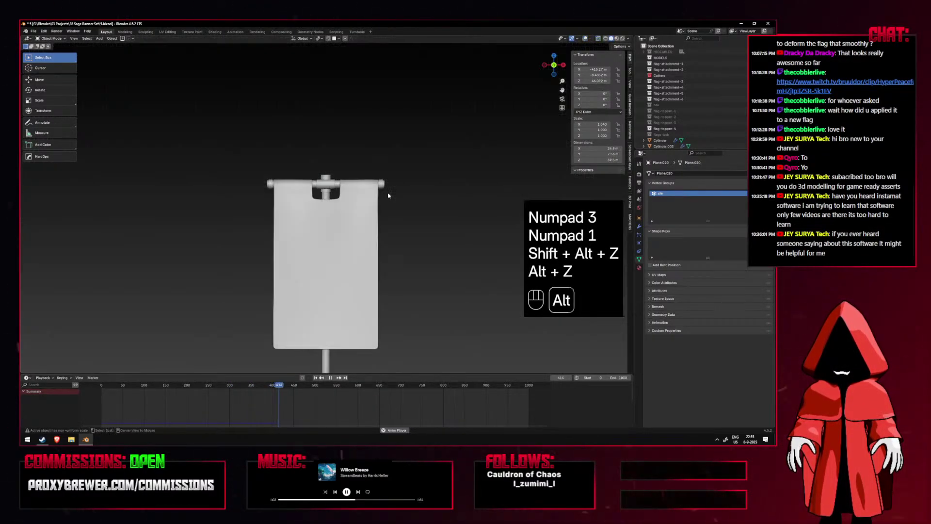
middle_drag(388, 195, 226, 202)
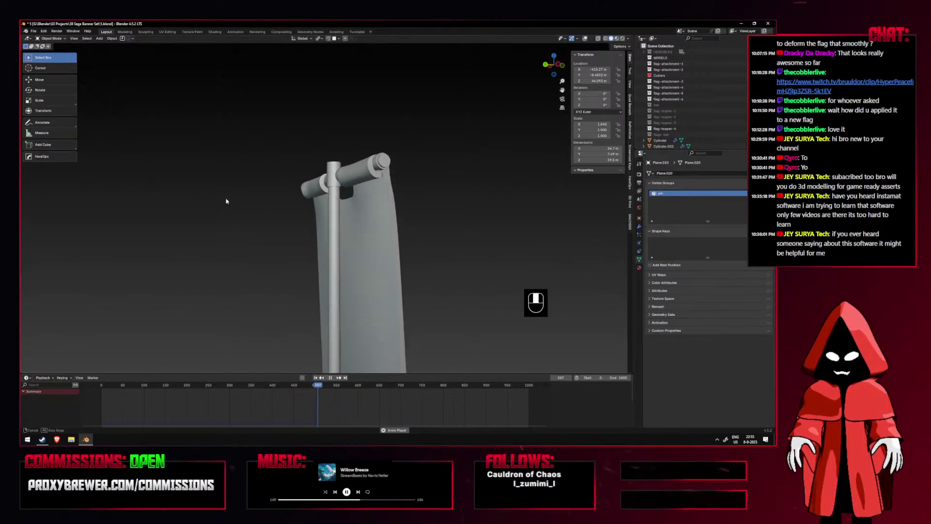
scroll(393, 179, up, 3)
middle_drag(396, 179, 393, 177)
key(KP_1)
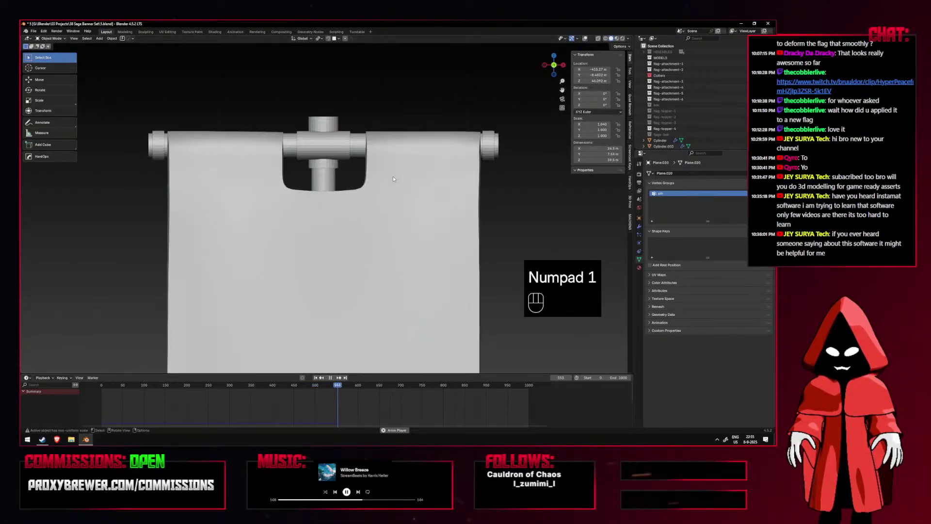
Stop the simulation, switch to see-through display with the cage shown, and rewind to the start.
key(space)
key(shift+alt+z)
key(alt+z)
middle_drag(435, 176, 352, 141)
click(316, 377)
click(351, 126)
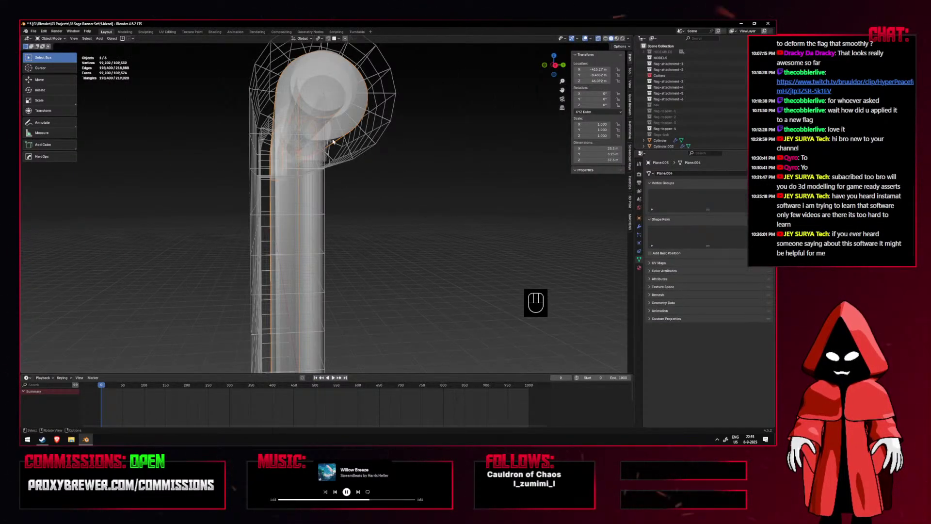
key(Tab)
key(KP_1)
key(KP_3)
shift+drag(382, 214, 316, 146)
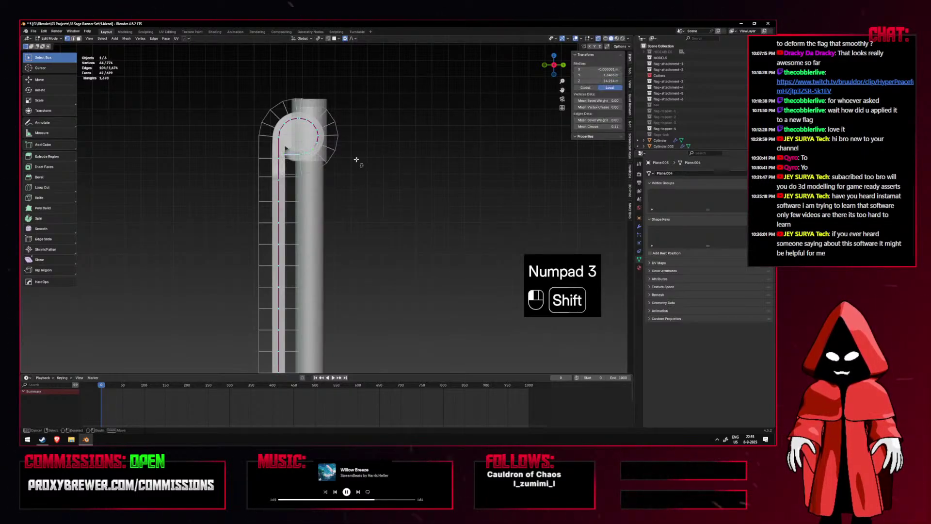
middle_drag(365, 152, 402, 158)
key(KP_1)
key(KP_3)
shift+drag(364, 187, 318, 100)
middle_drag(321, 108, 337, 157)
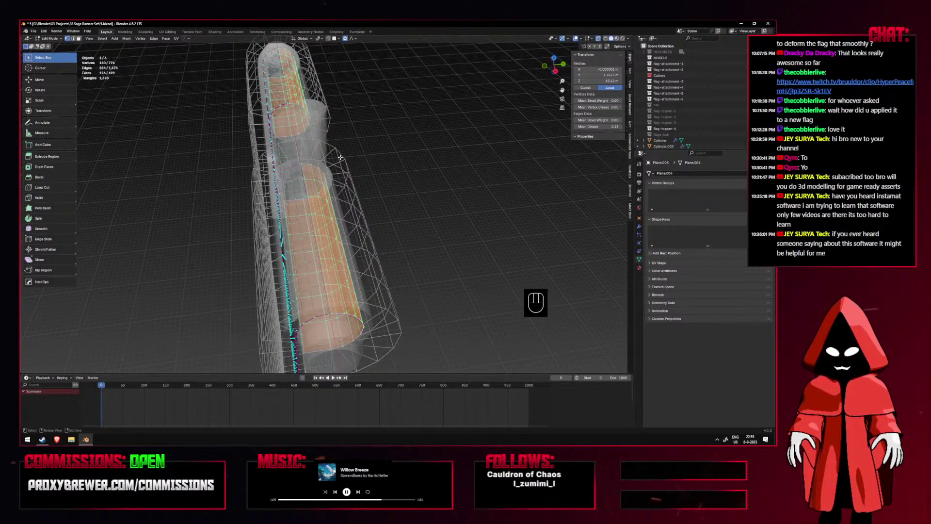
key(KP_1)
key(KP_3)
shift+drag(354, 192, 299, 94)
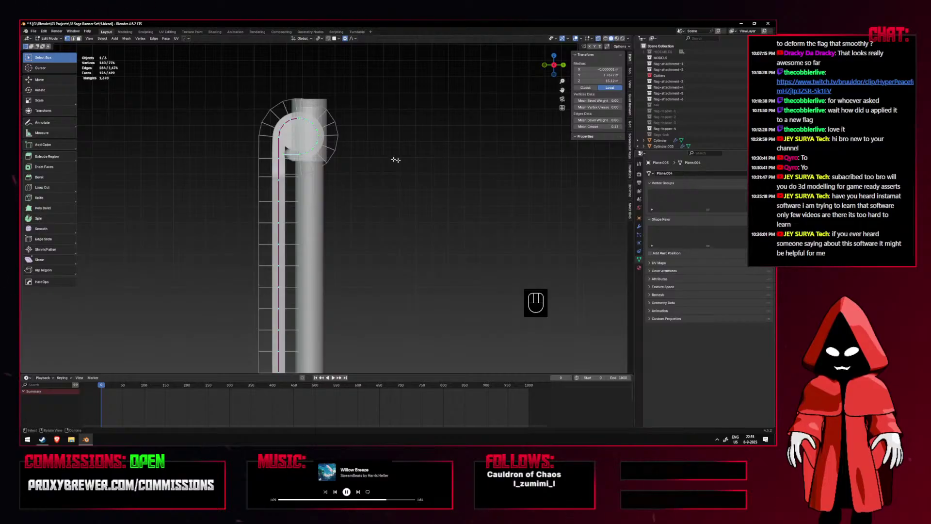
middle_drag(332, 158, 381, 145)
key(KP_1)
key(KP_3)
key(Tab)
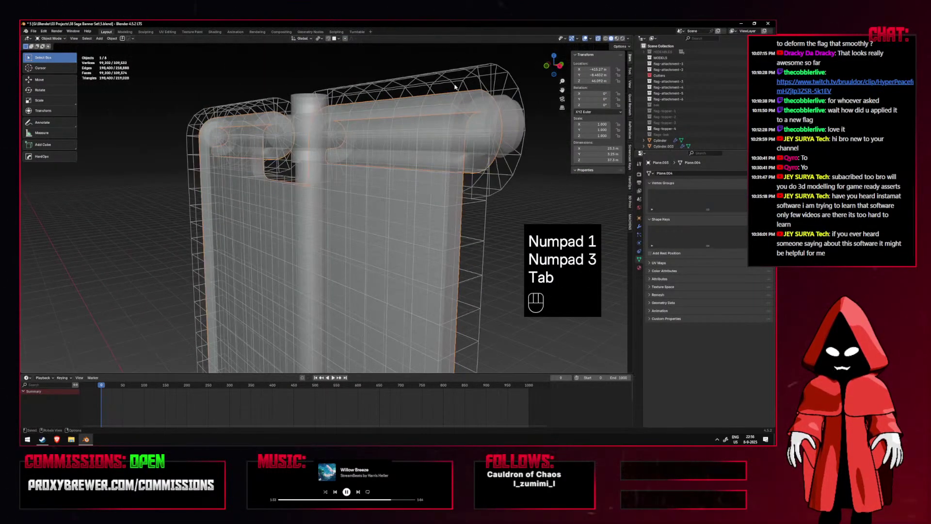
Select the cage's inner sleeve vertices wrapped around the crossbar and assign them to the pin vertex group.
key(Tab)
key(KP_1)
key(KP_3)
shift+drag(367, 225, 283, 155)
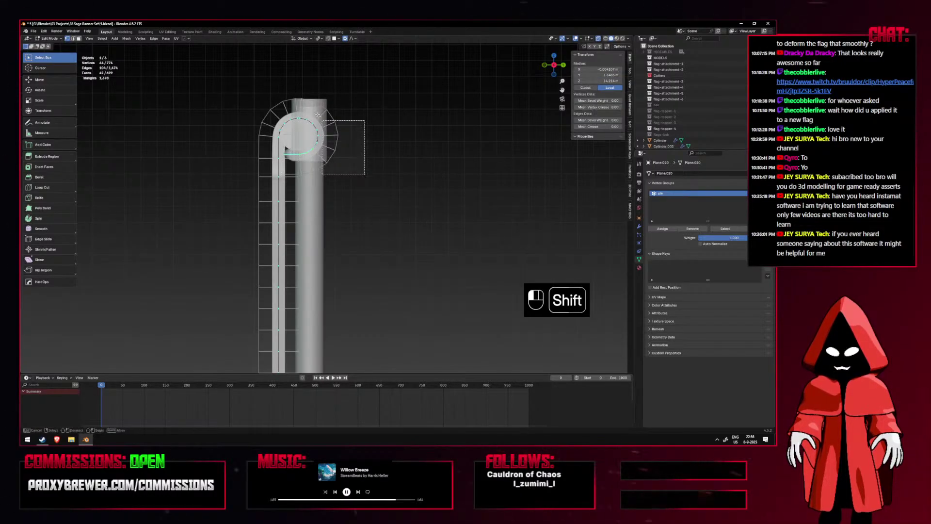
shift+drag(353, 188, 299, 97)
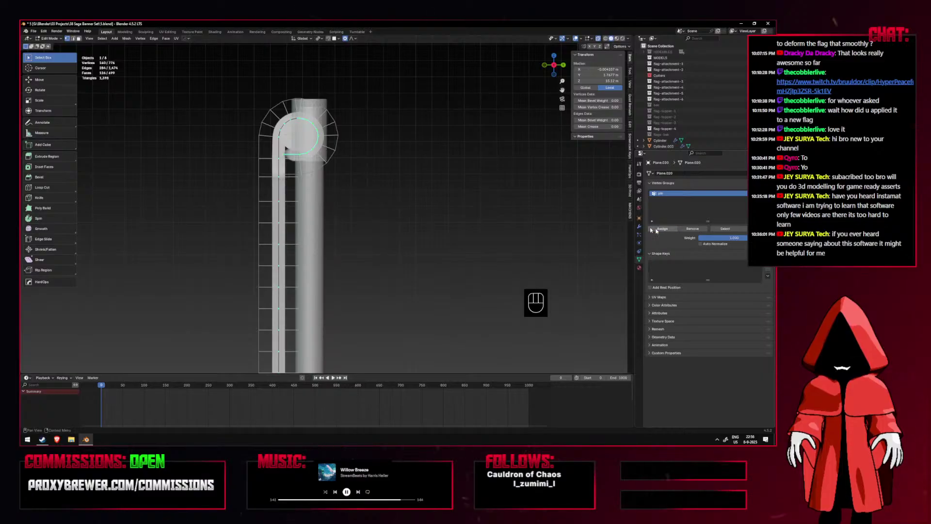
Replay the cloth simulation in solid display and check the banner's hang from an angle and the side.
key(KP_1)
key(alt+z)
key(shift+alt+z)
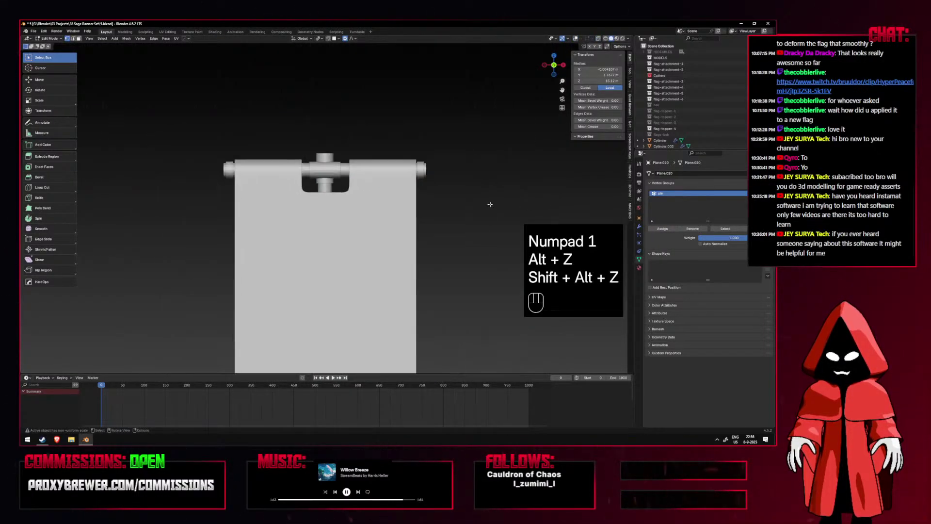
key(Tab)
key(space)
middle_drag(490, 204, 363, 221)
key(KP_1)
key(KP_3)
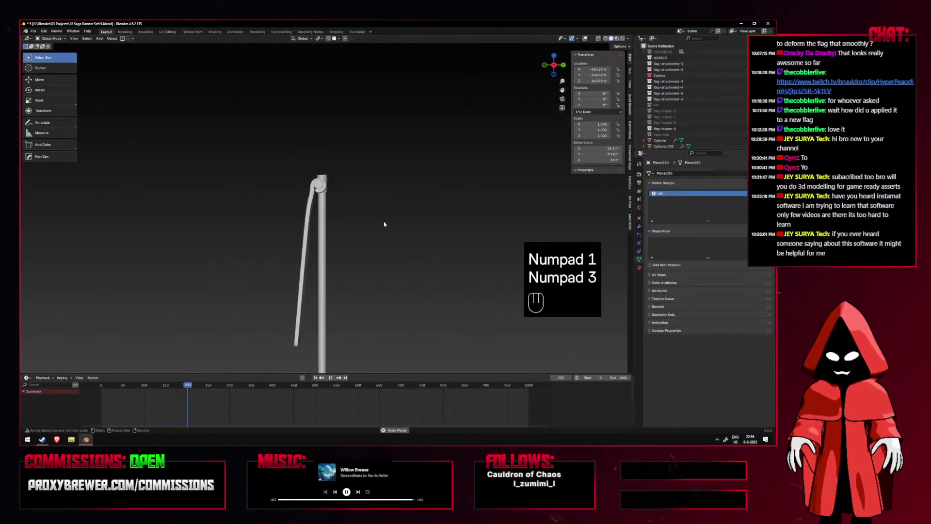
key(space)
Rewind the animation to the start with the cage overlay shown, and save the file.
key(KP_1)
key(shift+alt+z)
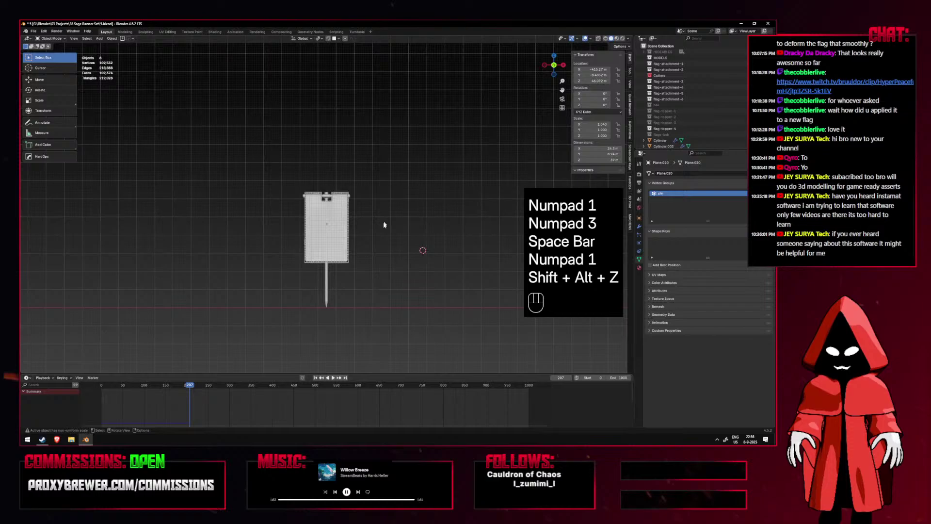
click(316, 377)
scroll(425, 285, up, 4)
shift+middle_drag(430, 232, 434, 224)
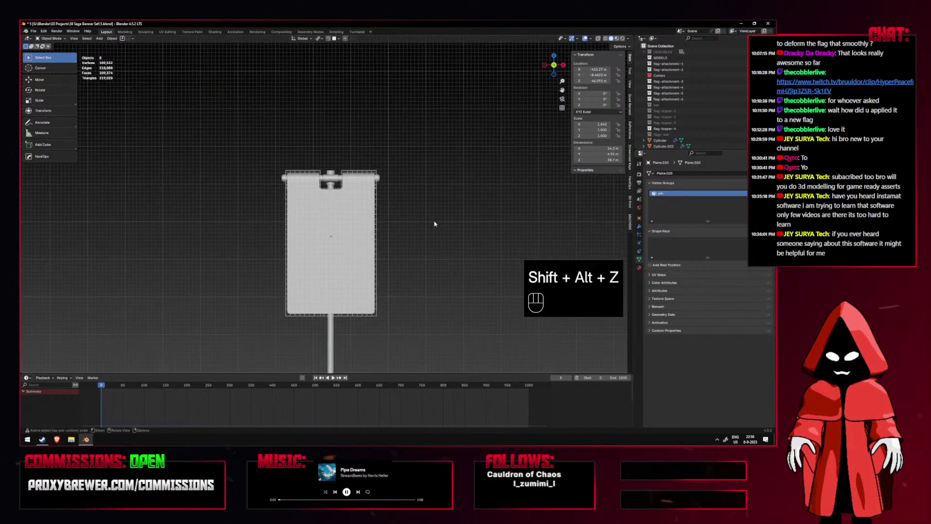
key(ctrl+s)
Enable Collision physics on the vertical banner pole.
scroll(428, 206, down, 3)
middle_drag(429, 206, 291, 212)
scroll(362, 229, up, 2)
scroll(348, 141, up, 5)
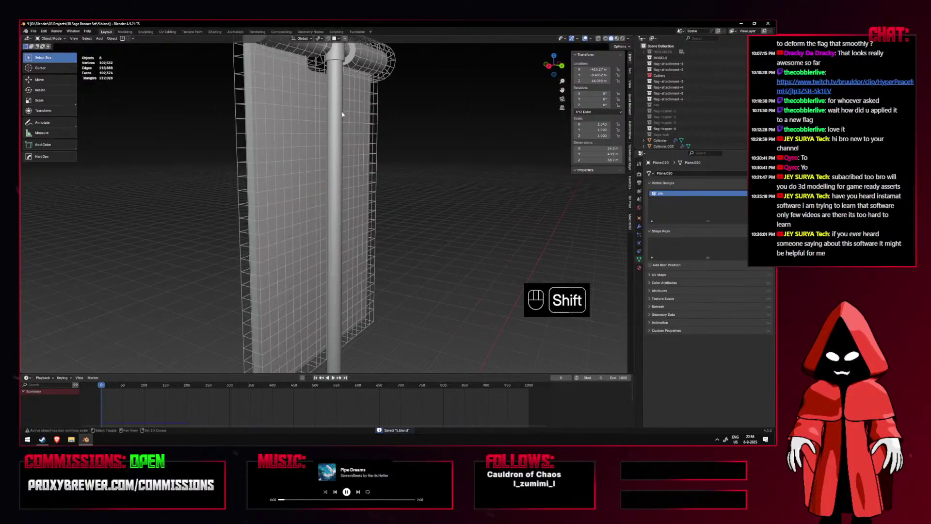
click(339, 171)
middle_drag(339, 170, 387, 187)
click(639, 234)
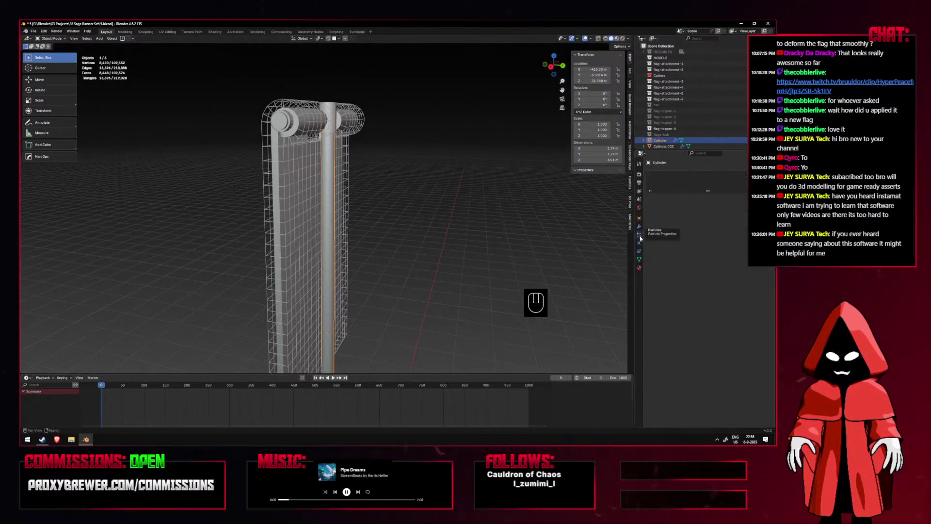
click(640, 243)
click(663, 182)
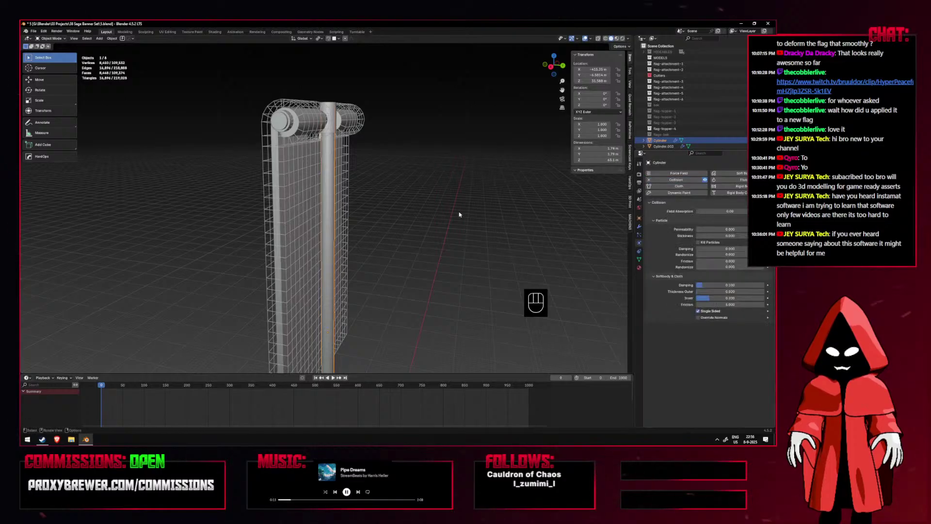
Select the banner's cloth cage and review its cloth stiffness, damping and cache settings.
key(KP_1)
scroll(383, 210, down, 3)
click(383, 209)
click(367, 202)
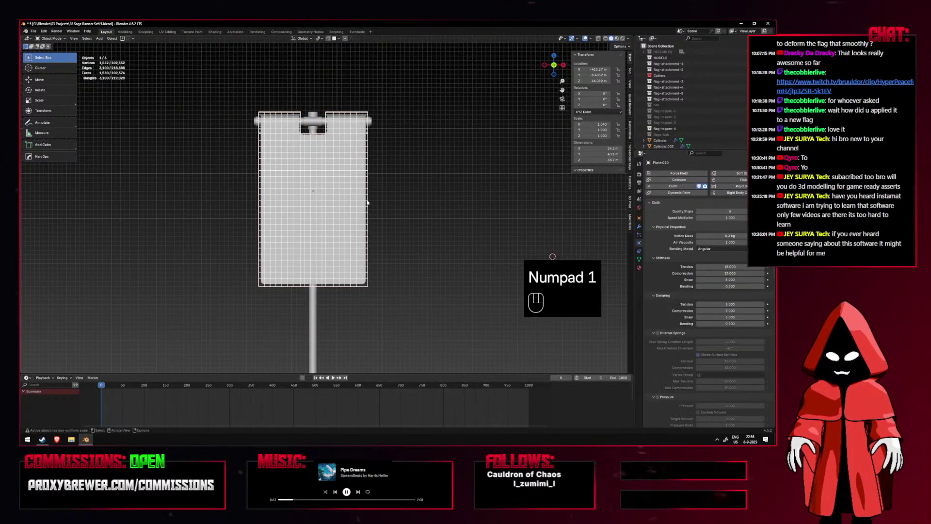
scroll(515, 235, down, 3)
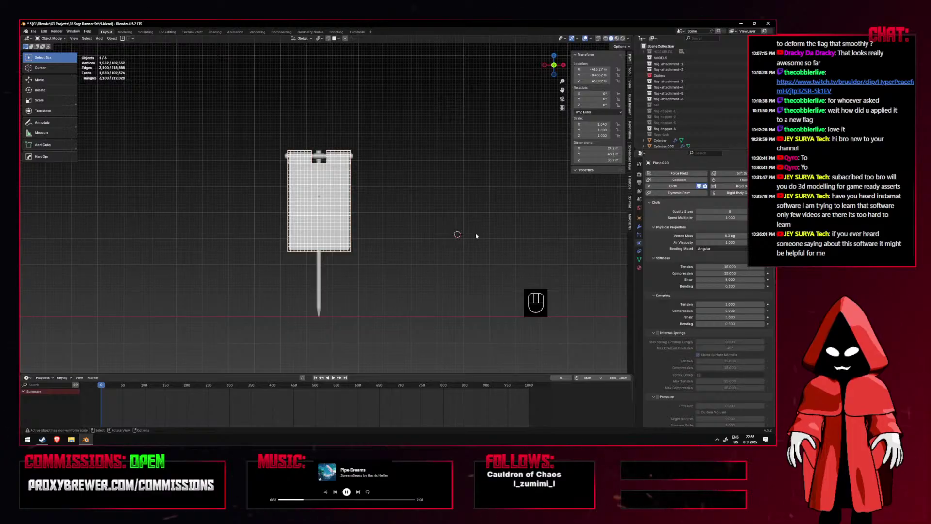
scroll(374, 244, up, 5)
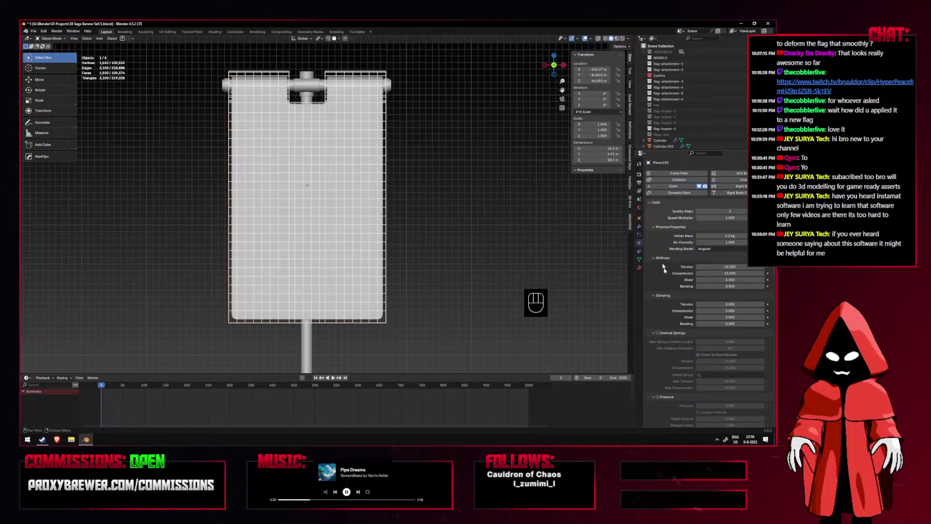
scroll(665, 244, down, 5)
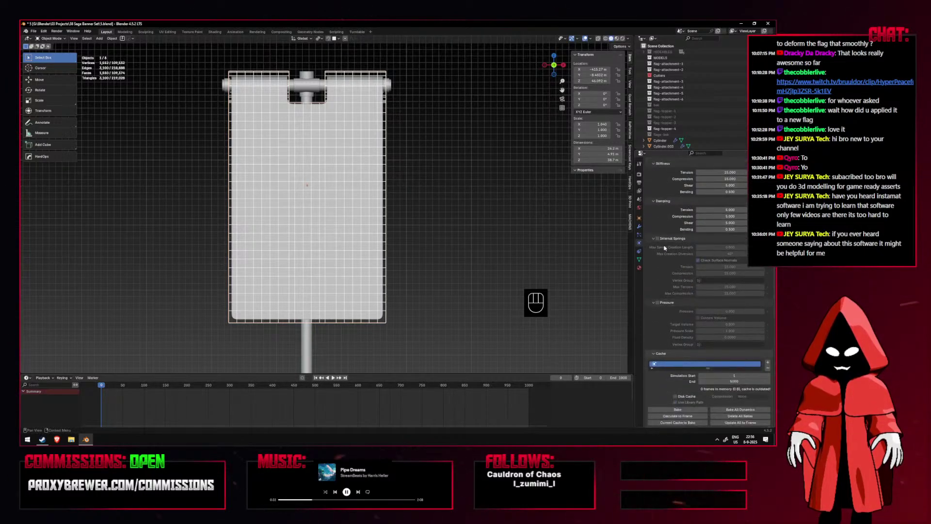
click(503, 199)
Add a Wind force field and move it up beside the banner's top edge in front view.
scroll(503, 199, up, 2)
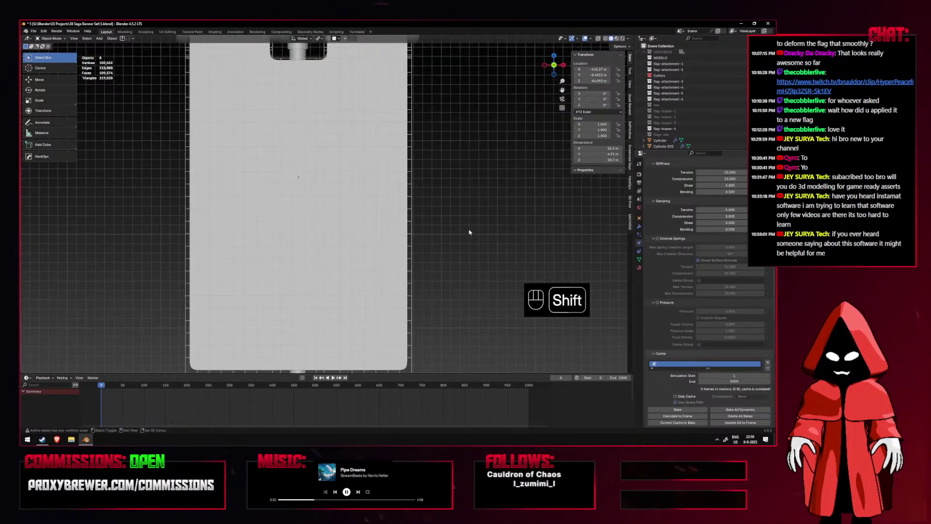
key(shift+a)
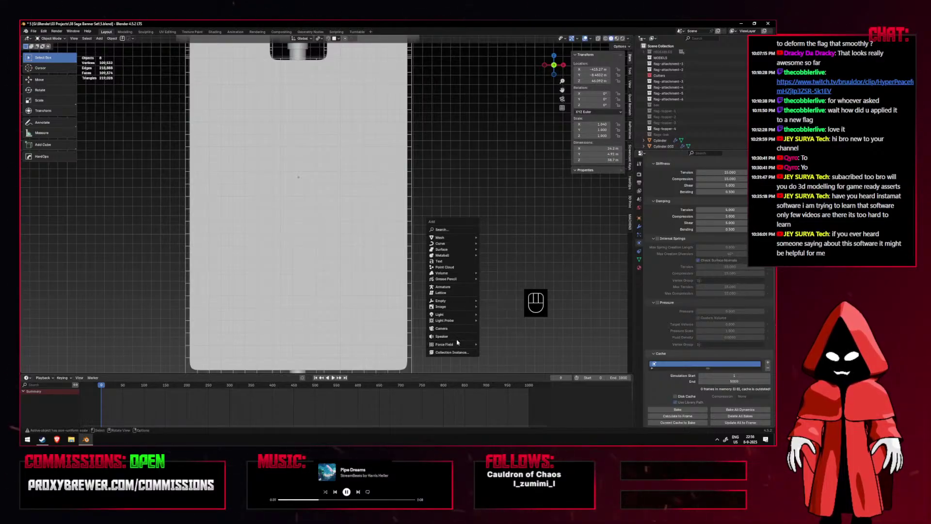
mouse_move(459, 345)
click(508, 274)
scroll(507, 274, down, 9)
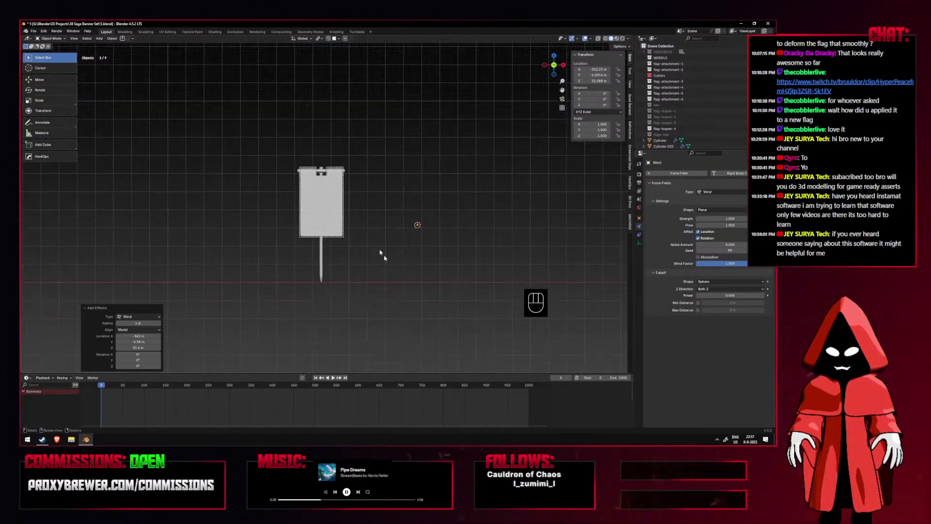
key(g)
click(379, 167)
key(r)
key(Escape)
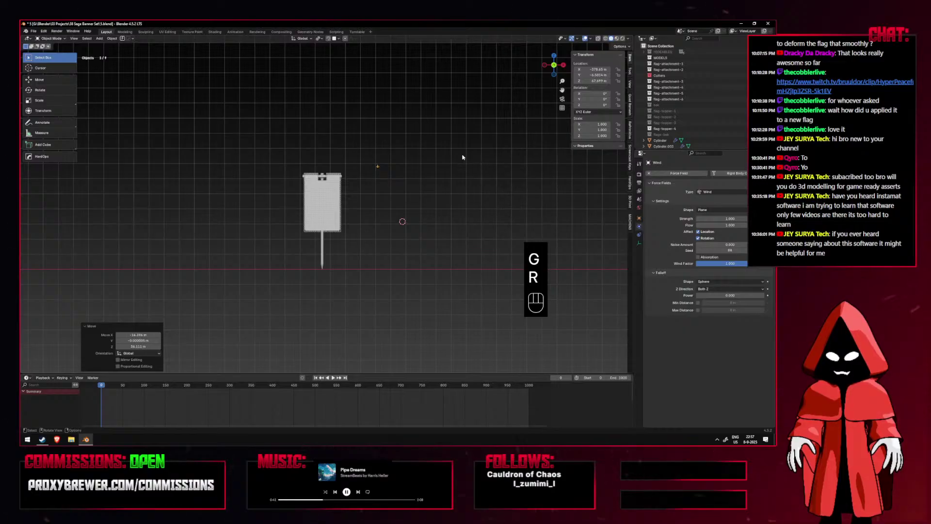
text(r19j0)
key(Return)
scroll(452, 155, up, 4)
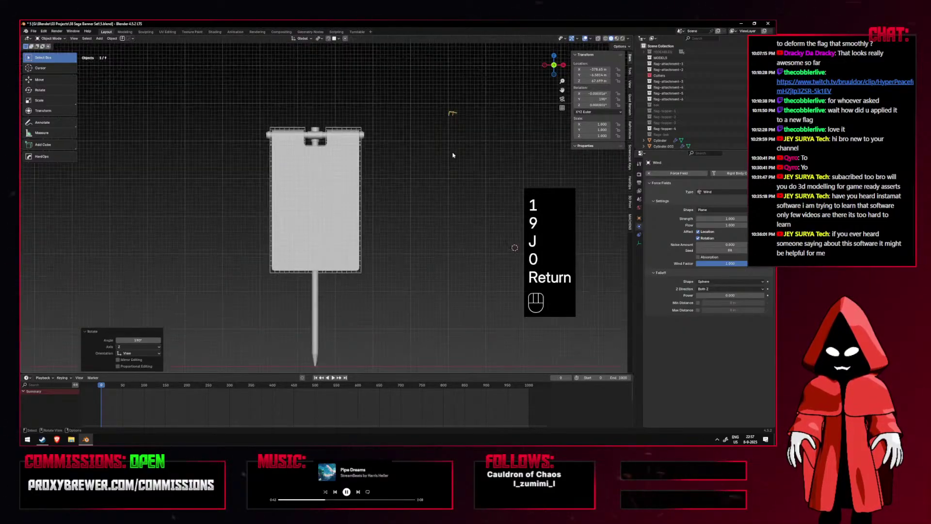
key(ctrl+z)
Rotate the wind force field 180° in front view so that it blows downward.
key(r)
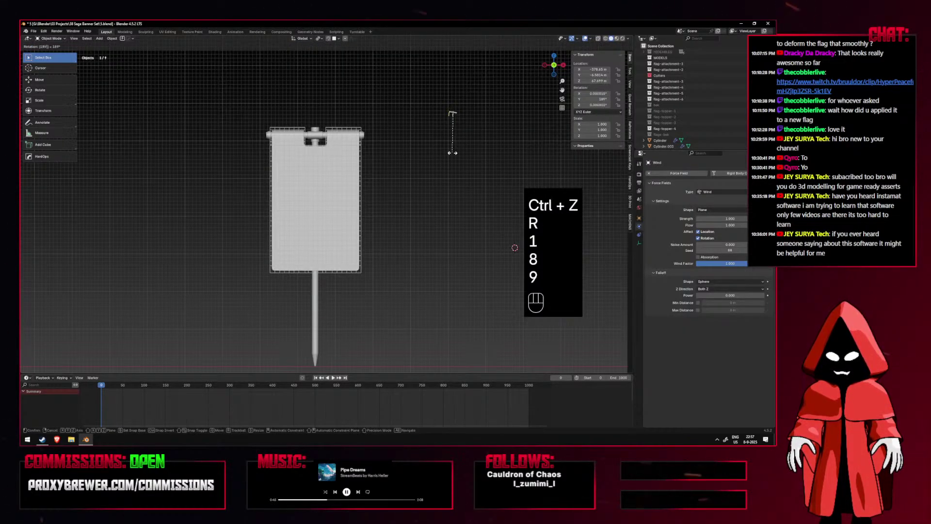
key(BackSpace)
key(BackSpace)
text(80)
key(Return)
Scale the wind force field up to slightly wider than the banner and centre it above the crossbar.
key(s)
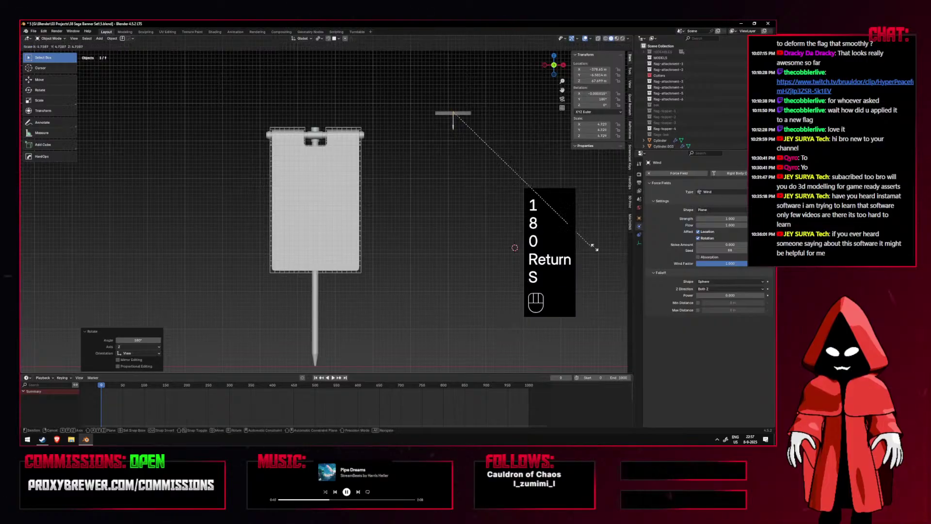
key(g)
click(339, 214)
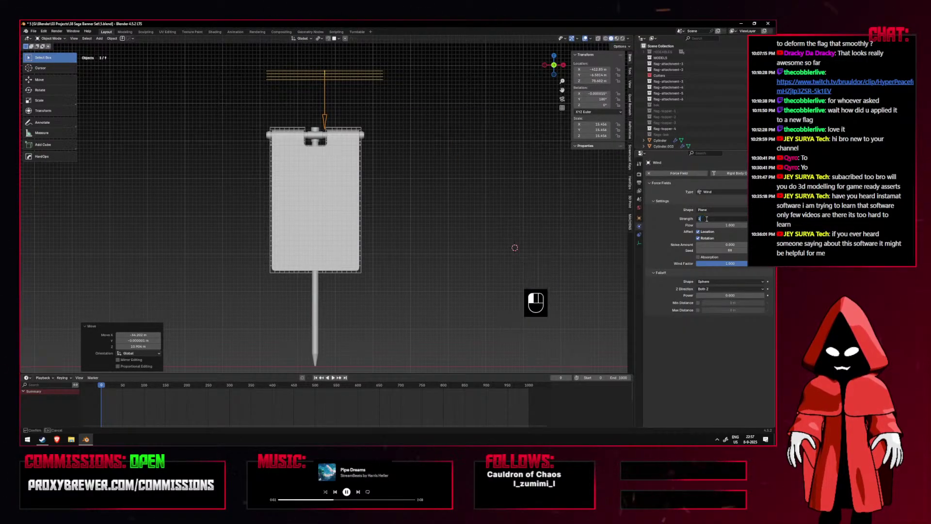
Confirm the wind force field's new strength and move the field higher above the banner.
key(Return)
scroll(572, 193, down, 5)
key(g)
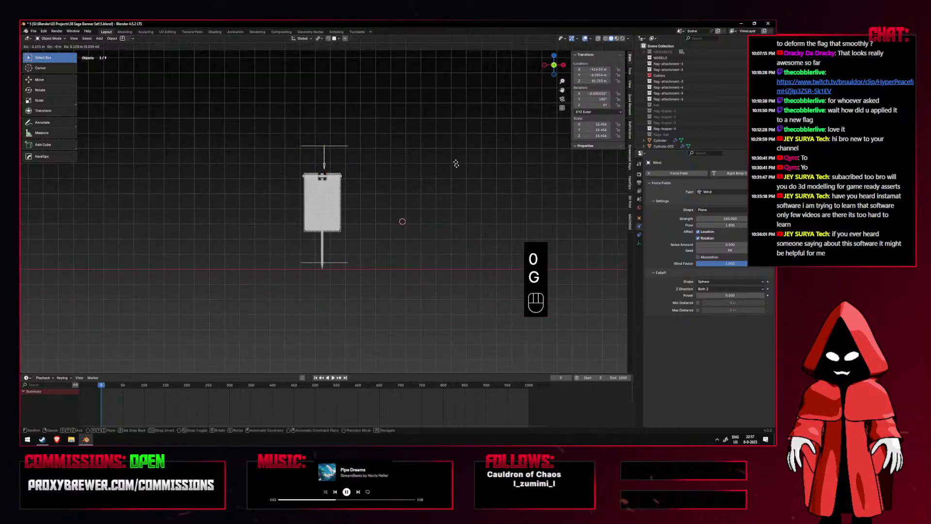
click(459, 163)
Play the cloth simulation with viewport overlays hidden and check how the banner reacts to the wind.
scroll(459, 164, up, 1)
key(KP_3)
key(shift+alt+z)
key(KP_1)
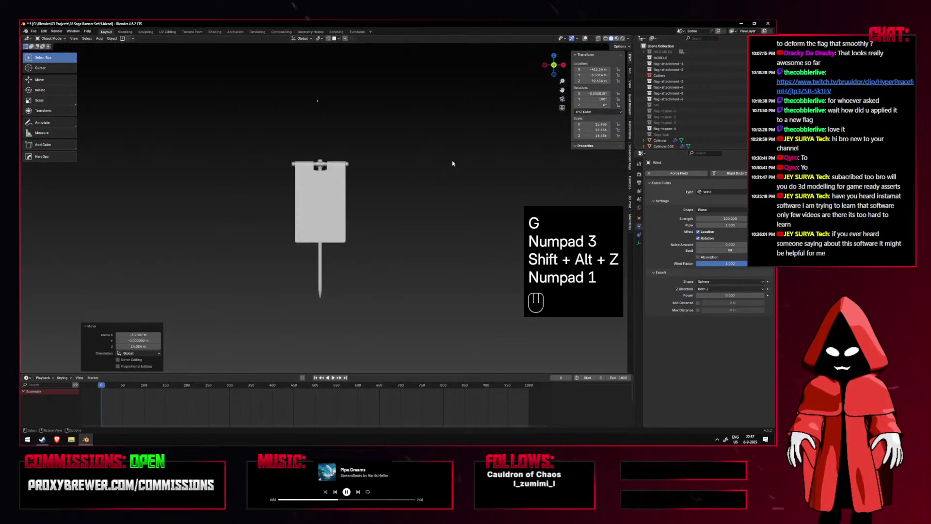
key(g)
right_click(457, 160)
key(space)
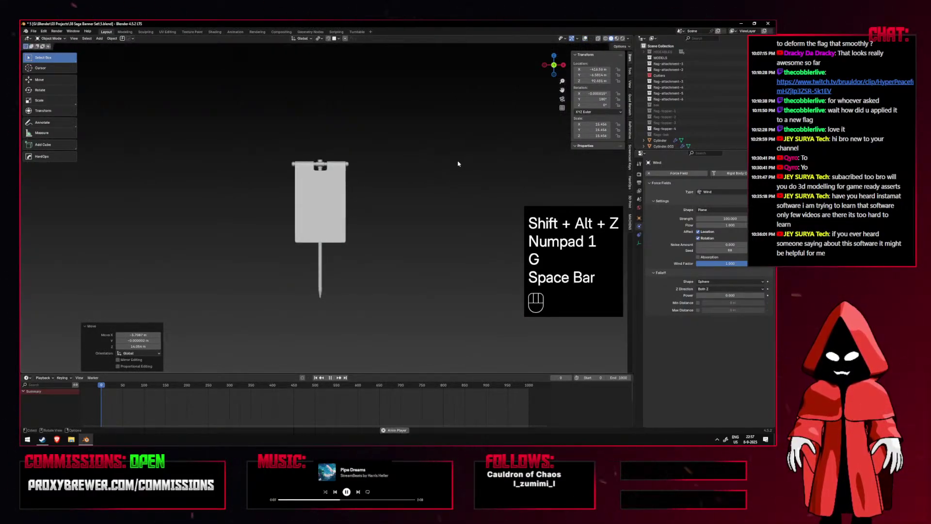
middle_drag(450, 170, 414, 178)
key(space)
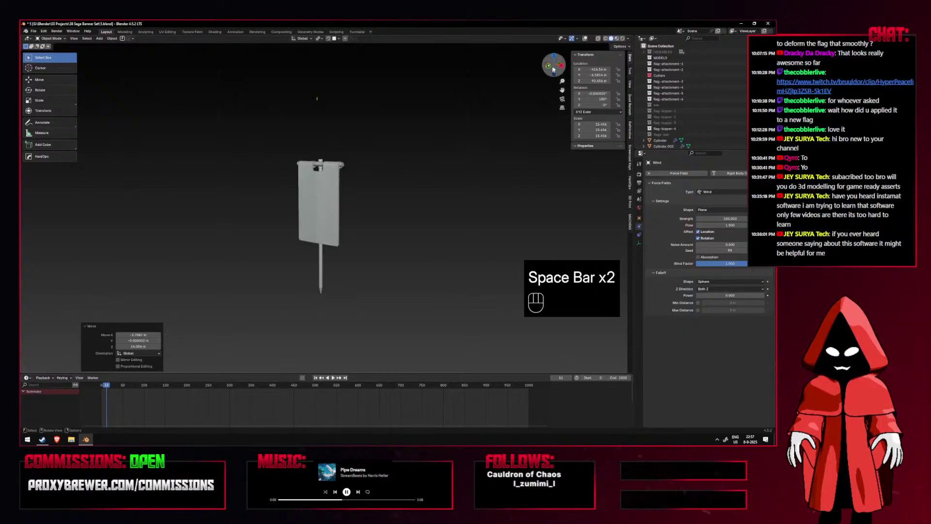
Select the banner cloth and set its Subdivision viewport level to 1.
click(585, 39)
scroll(357, 179, up, 4)
click(350, 176)
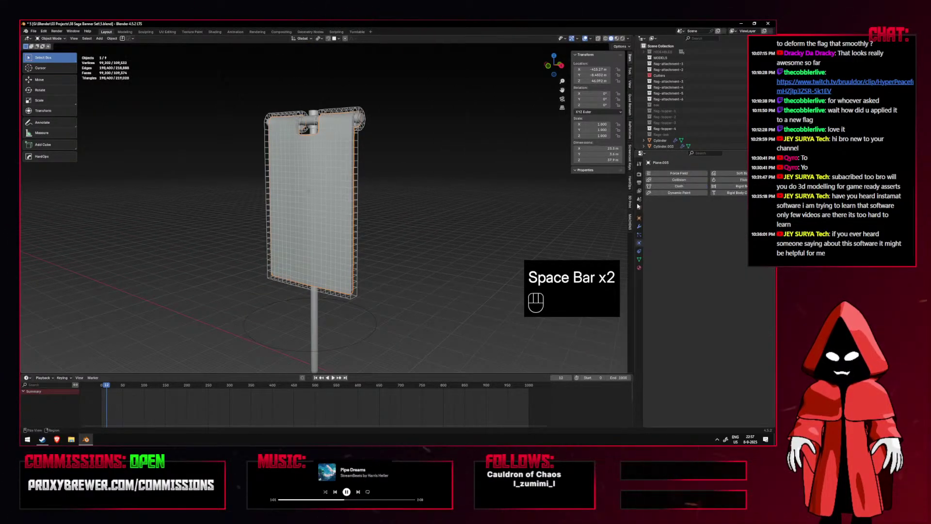
click(639, 226)
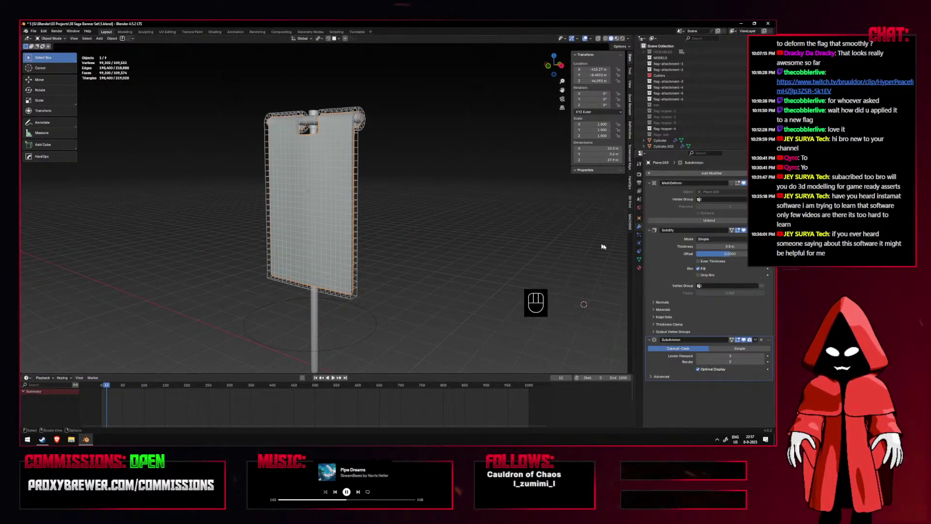
key(ctrl+1)
Continue the cloth simulation without overlays and examine the banner's motion from the front and from an angle.
key(KP_1)
key(shift+alt+z)
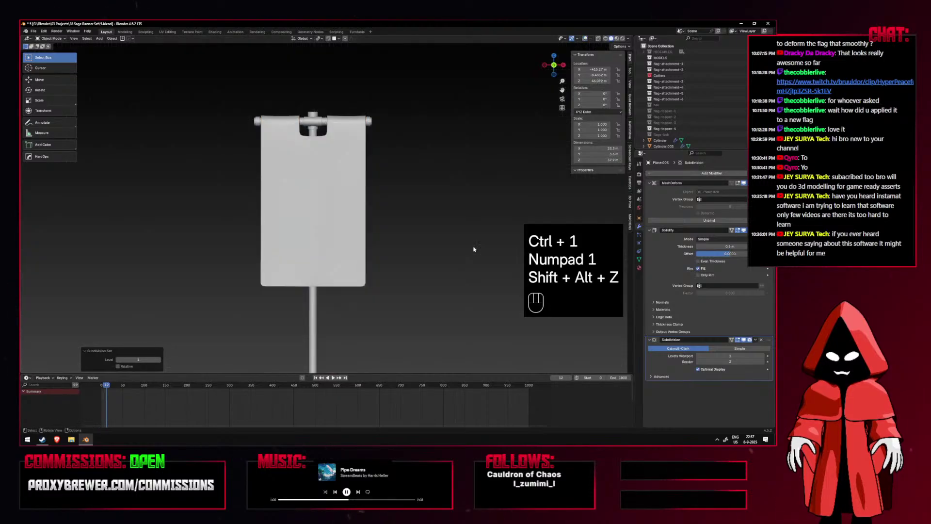
key(space)
scroll(384, 241, down, 3)
middle_drag(372, 240, 342, 237)
middle_drag(500, 238, 437, 235)
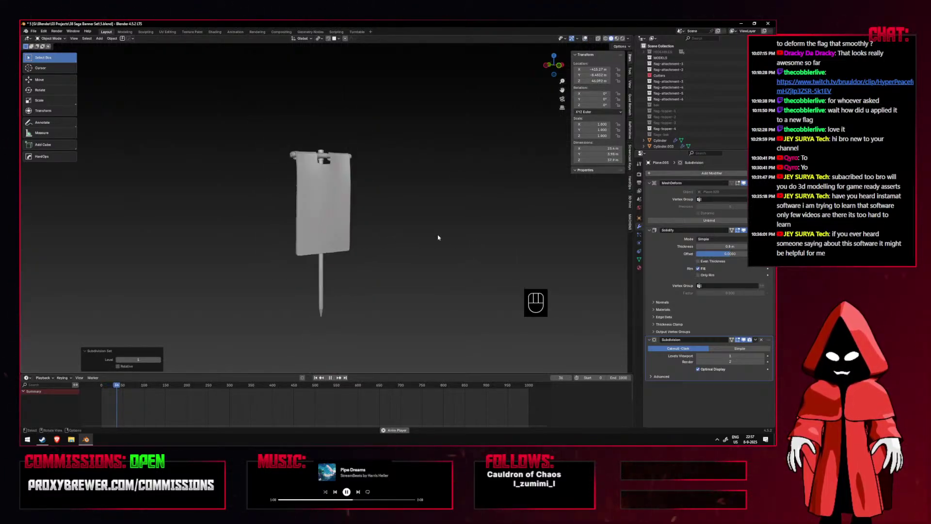
key(KP_1)
key(space)
key(shift+alt+z)
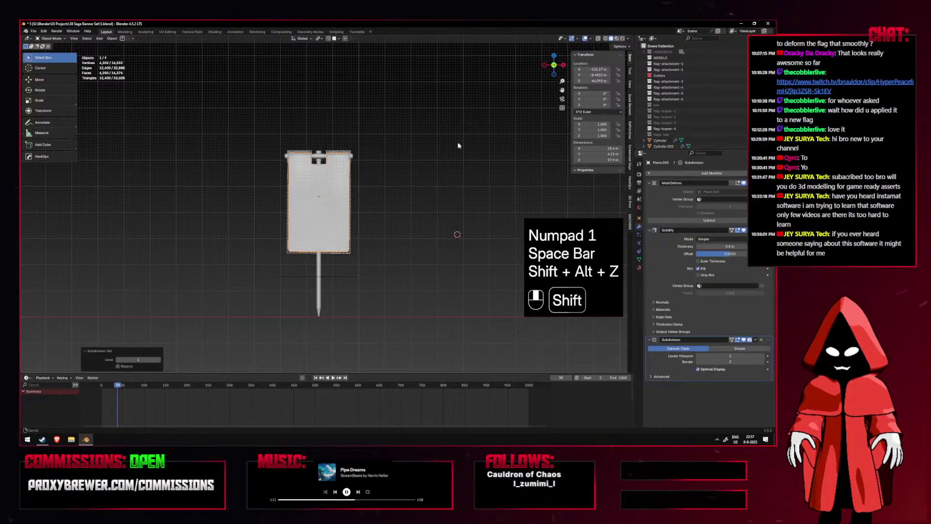
Bring the other flags back into view and check the modifiers and physics of one waving flag's cage.
shift+middle_drag(460, 145, 429, 151)
scroll(422, 155, down, 4)
shift+middle_drag(538, 144, 376, 143)
shift+middle_drag(466, 152, 404, 152)
key(shift+alt+z)
key(shift+alt+z)
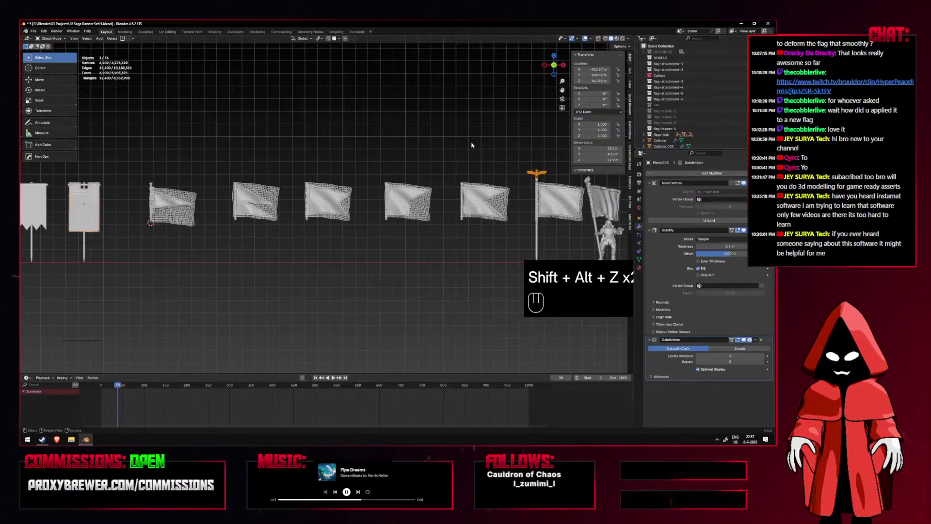
scroll(471, 145, up, 2)
click(457, 206)
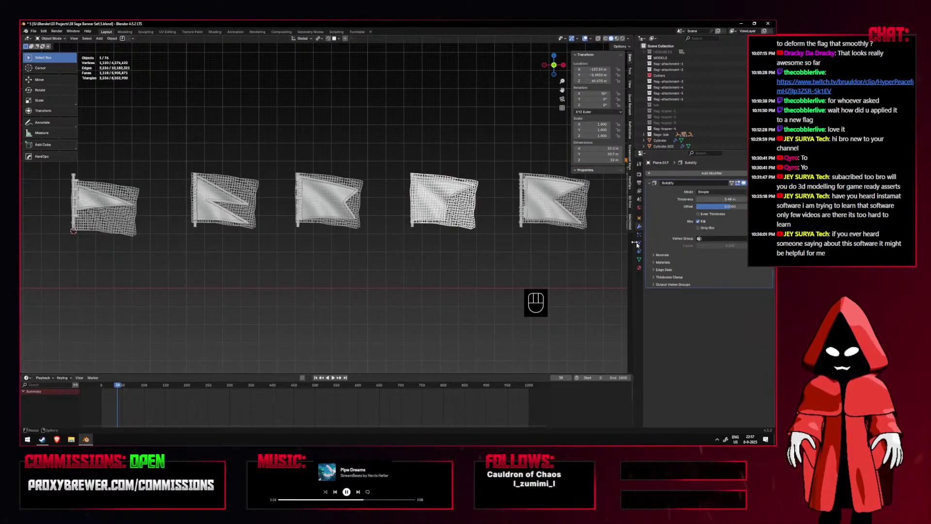
click(639, 243)
Select the remaining flags and their cages one by one and review their physics and modifier setups.
click(543, 206)
shift+middle_drag(587, 208, 410, 196)
click(449, 195)
click(417, 193)
click(417, 193)
click(410, 196)
click(301, 198)
shift+middle_drag(241, 199, 505, 210)
click(326, 200)
click(426, 213)
click(380, 213)
click(262, 218)
click(640, 227)
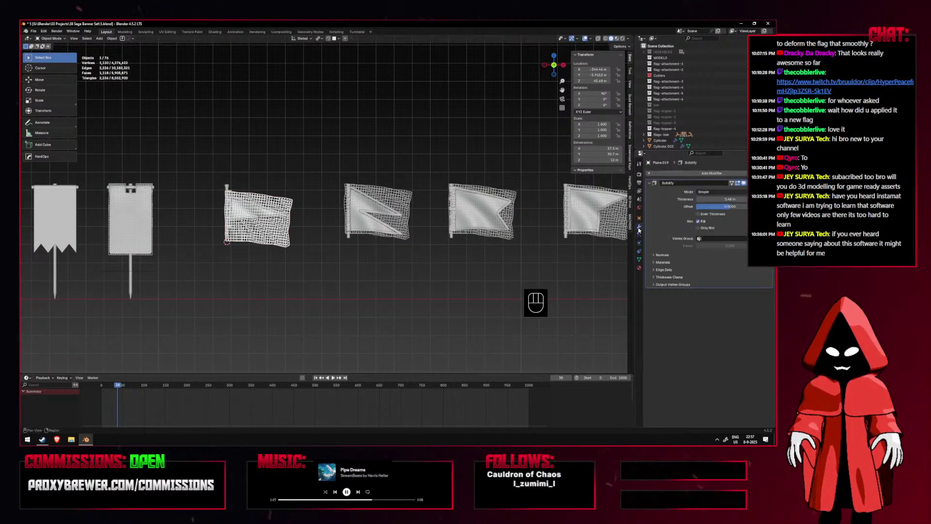
Compare the modifier stacks of the zigzag-edged banner and the notched crossbar banner.
scroll(284, 165, up, 1)
shift+middle_drag(257, 163, 461, 178)
shift+middle_drag(357, 196, 385, 185)
click(384, 185)
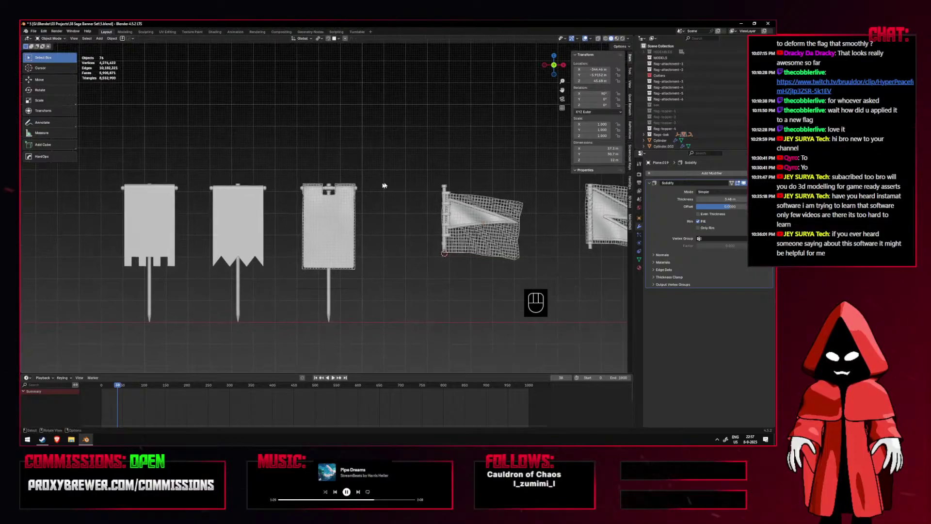
click(260, 206)
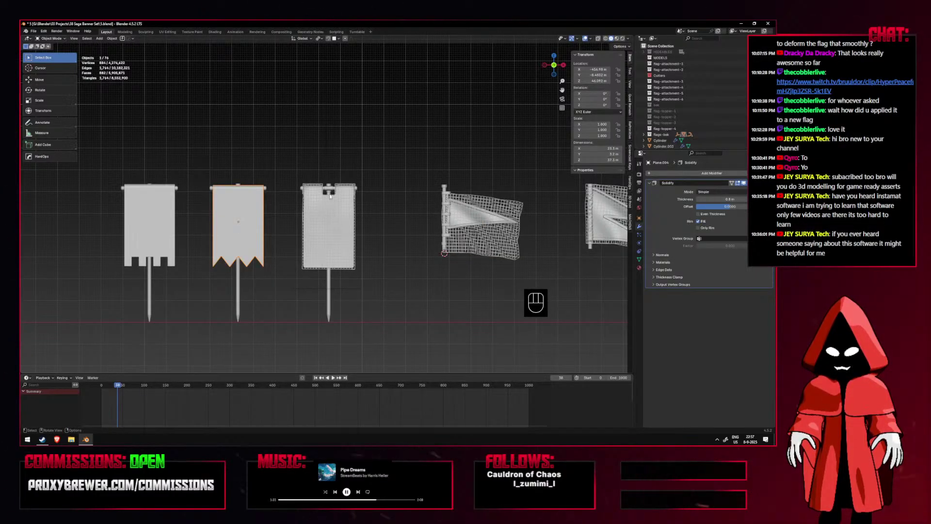
click(347, 202)
shift+middle_drag(333, 205, 339, 193)
key(ctrl+1)
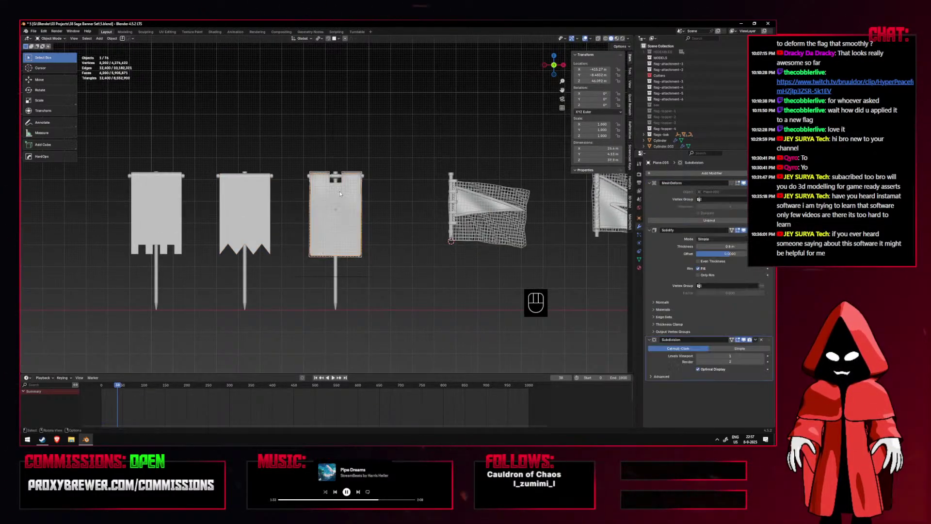
Try to remove the Collision modifiers from the small cylinders joining the notched banner's crossbar to the pole.
scroll(340, 181, up, 3)
click(341, 157)
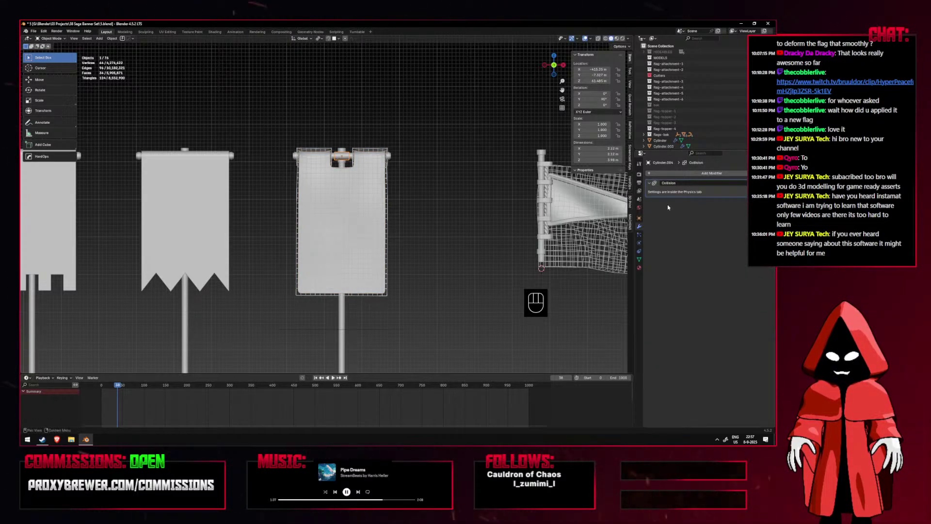
key(x)
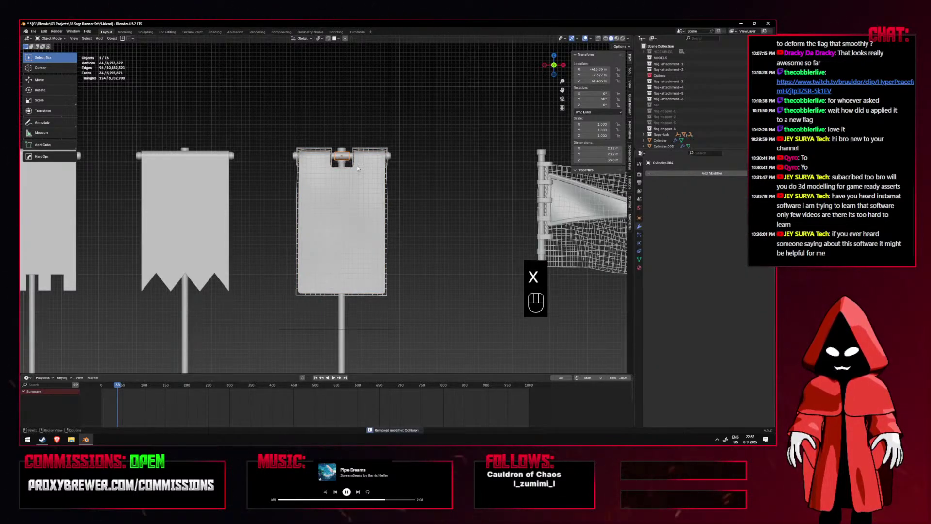
scroll(357, 168, up, 1)
click(348, 144)
key(x)
click(346, 140)
Undo the object deletion and the Collision removal on the crossbar joint's cylinders.
key(ctrl+z)
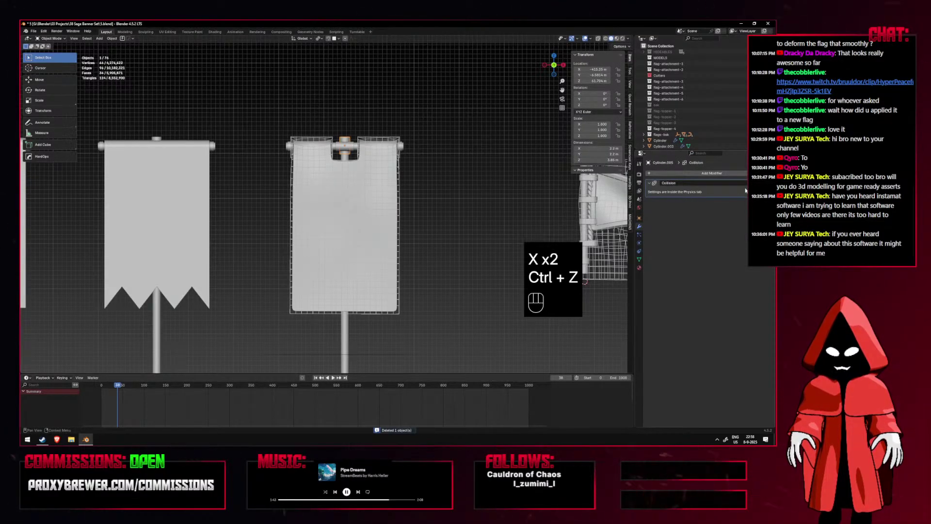
key(ctrl+z)
key(ctrl+z)
key(ctrl+z)
key(ctrl+z)
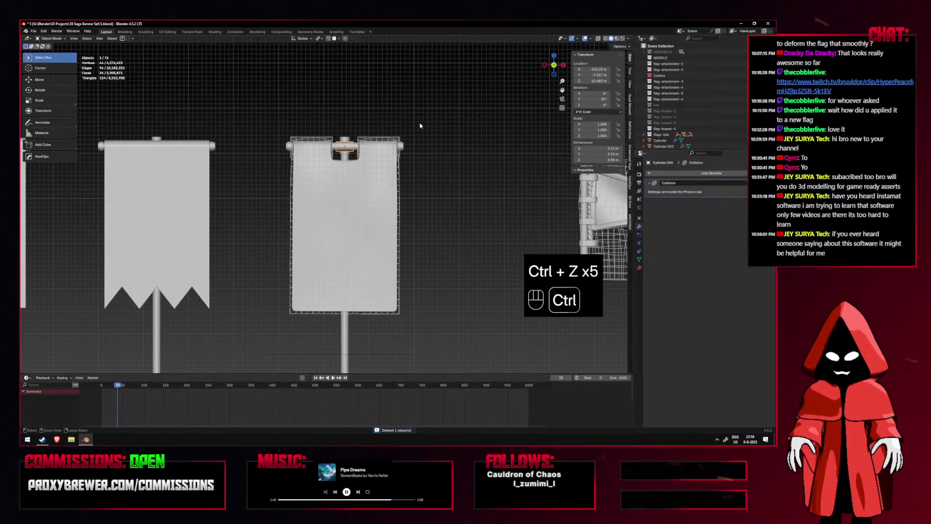
key(g)
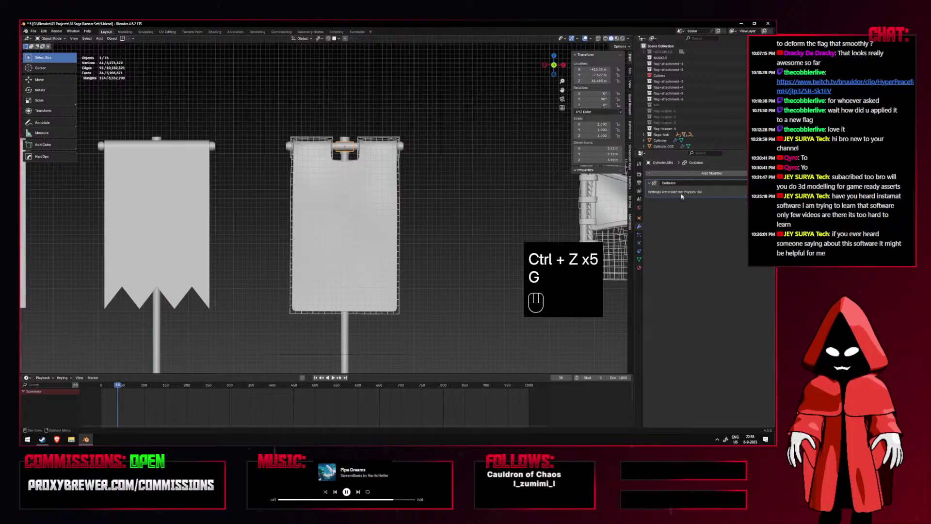
Remove the Collision modifiers from the crossbar joint's two small cylinders and from the crossbar itself.
key(Delete)
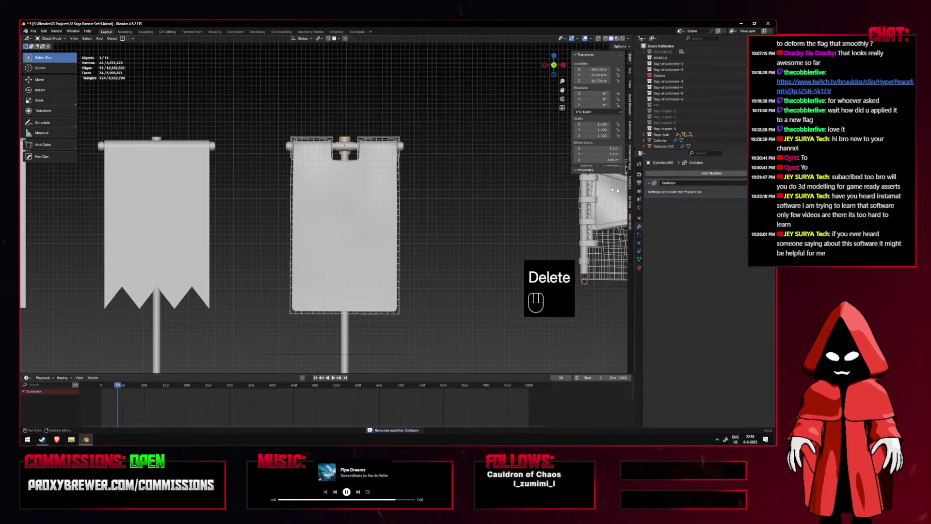
key(Delete)
click(357, 148)
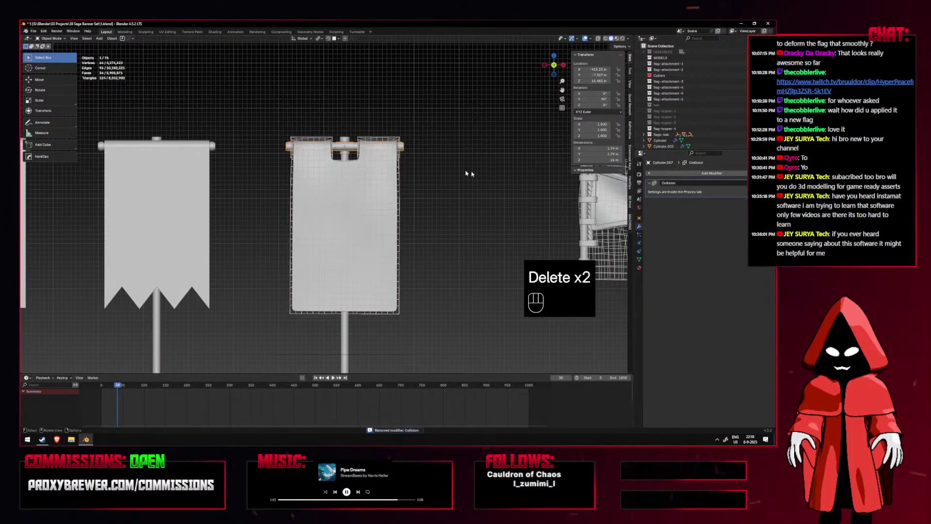
key(Delete)
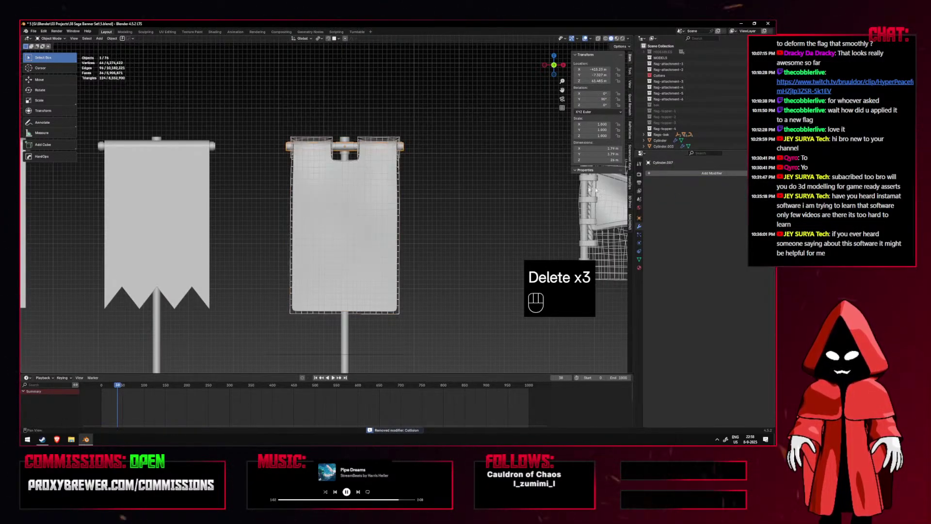
Move the pole's Collision modifier to the start of its stack, ahead of Bevel and Subdivision.
click(346, 158)
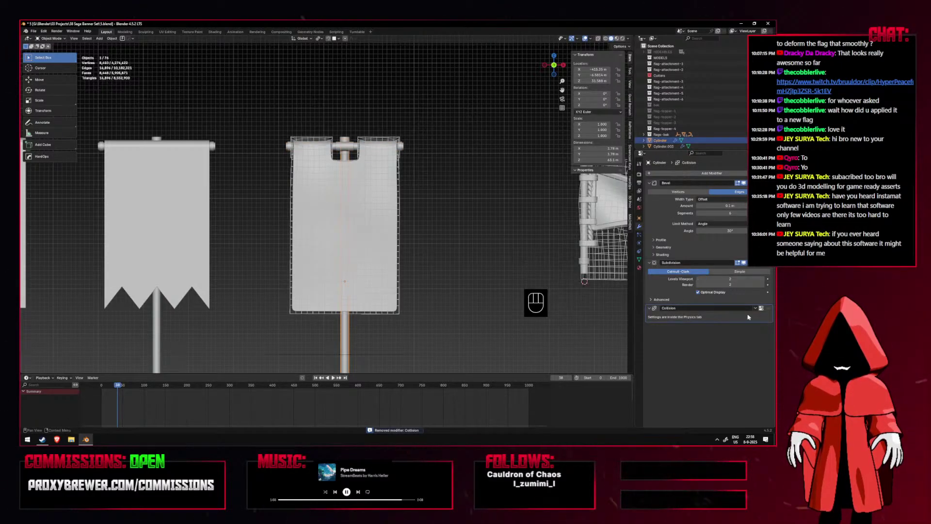
drag(770, 308, 561, 175)
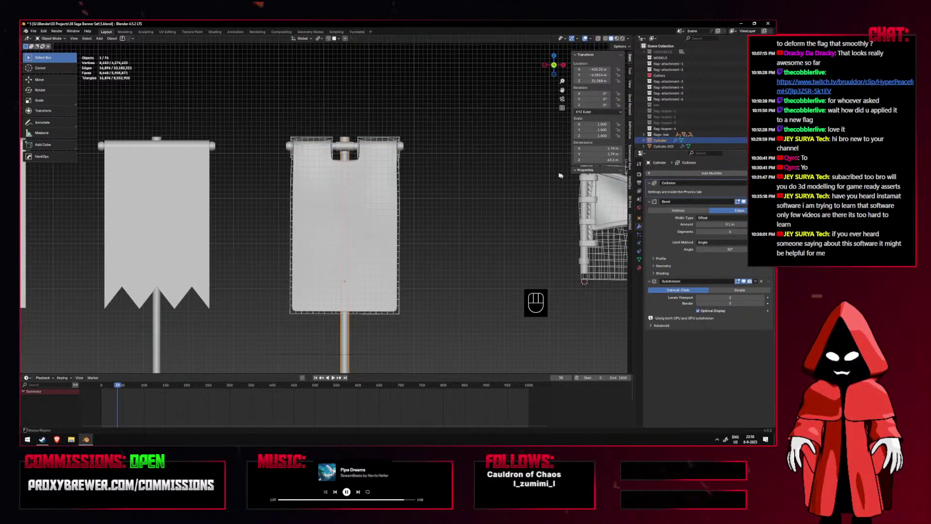
click(436, 156)
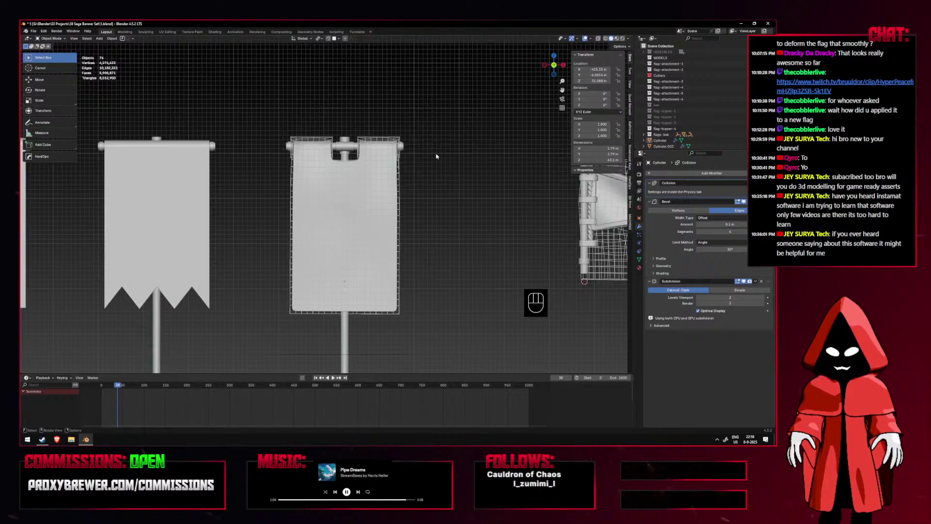
Hide the collection with the other flags and banners, and play the cloth simulation on the notched banner.
scroll(436, 157, down, 2)
key(shift+alt+z)
key(shift+alt+z)
scroll(436, 156, down, 2)
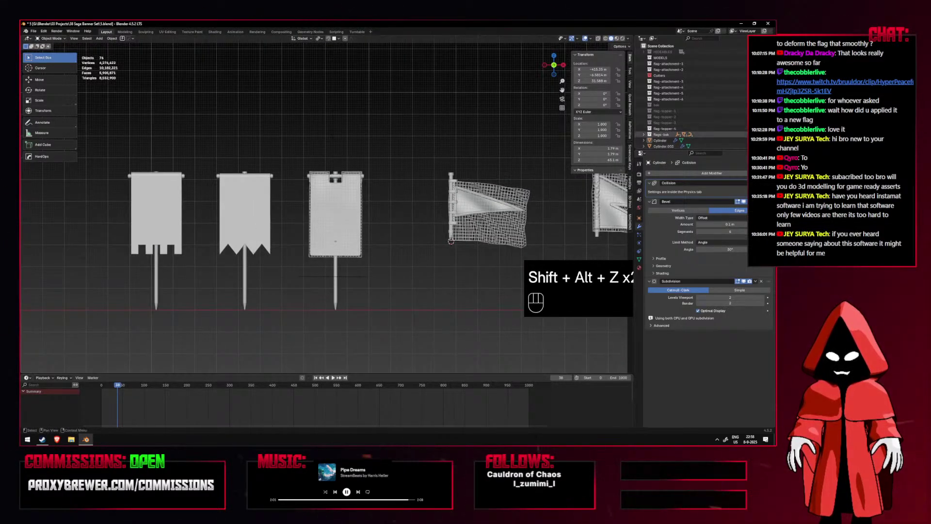
click(758, 135)
key(space)
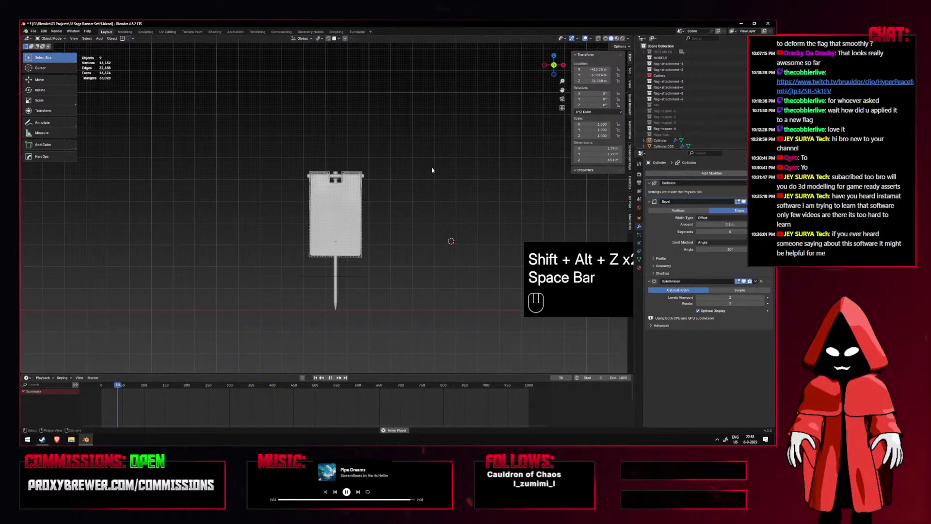
mouse_move(388, 190)
middle_down()
mouse_move(405, 176)
mouse_move(387, 179)
middle_up()
key(shift+alt+z)
key(shift+alt+z)
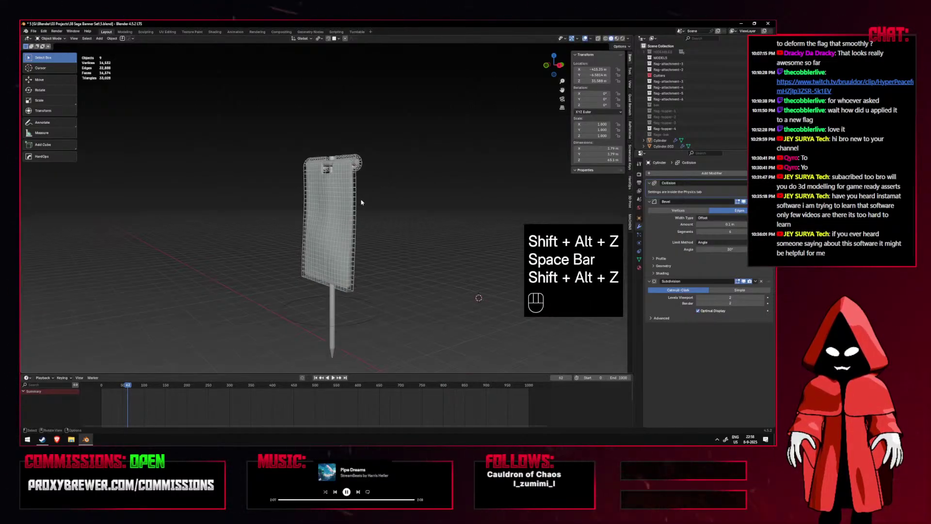
Move the banner cage's Cloth modifier ahead of Solidify and return to front view.
click(357, 202)
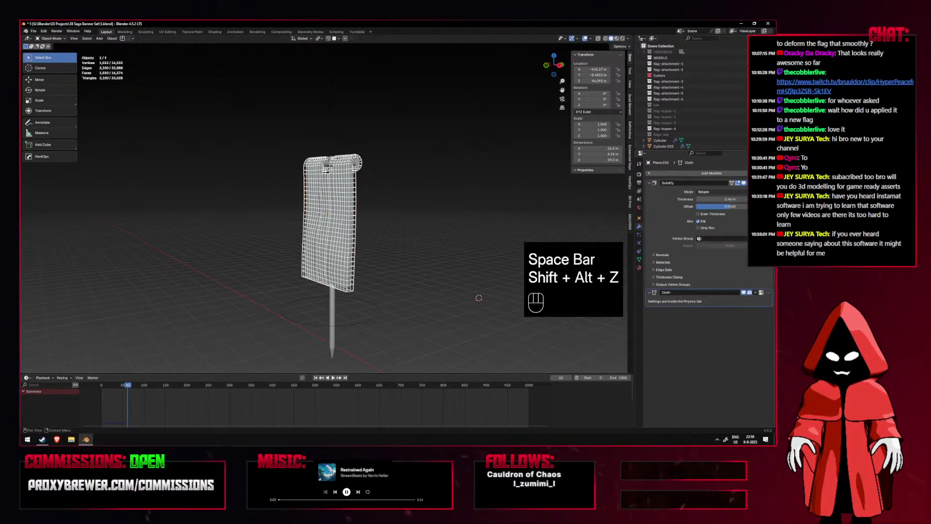
drag(768, 293, 730, 176)
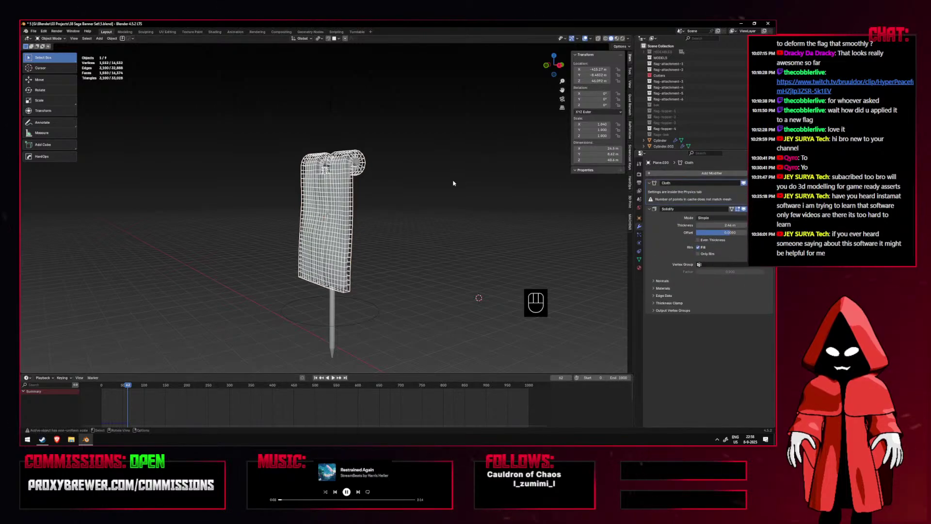
key(KP_1)
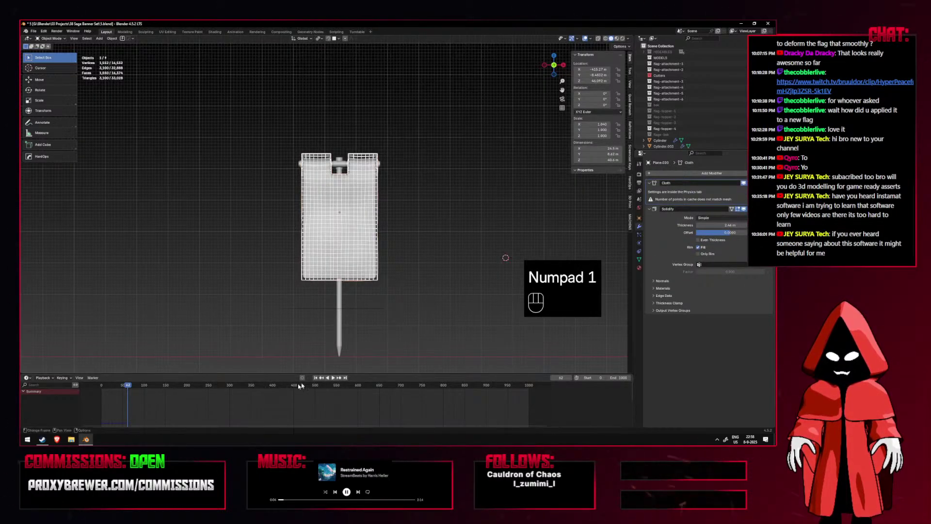
Replay the cloth simulation with overlays hidden and inspect the banner's drape from the front and side.
key(shift+alt+z)
key(space)
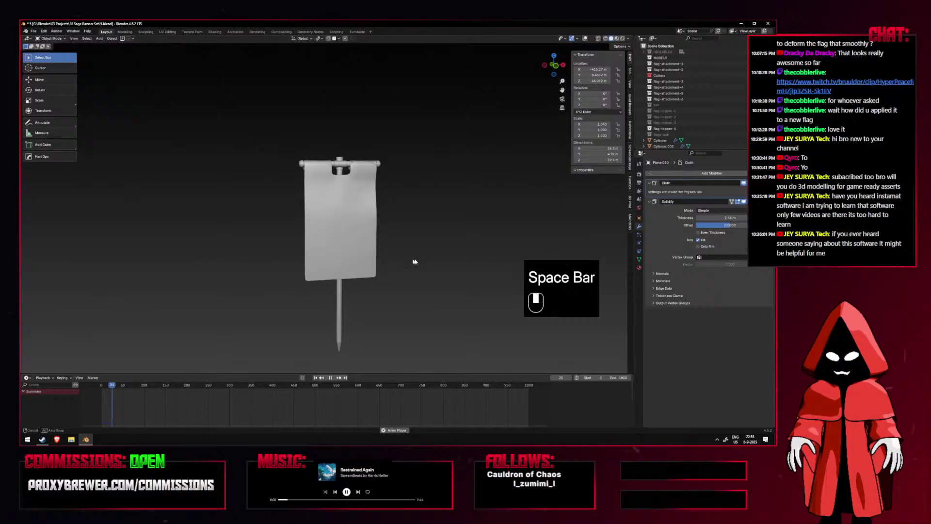
key(KP_1)
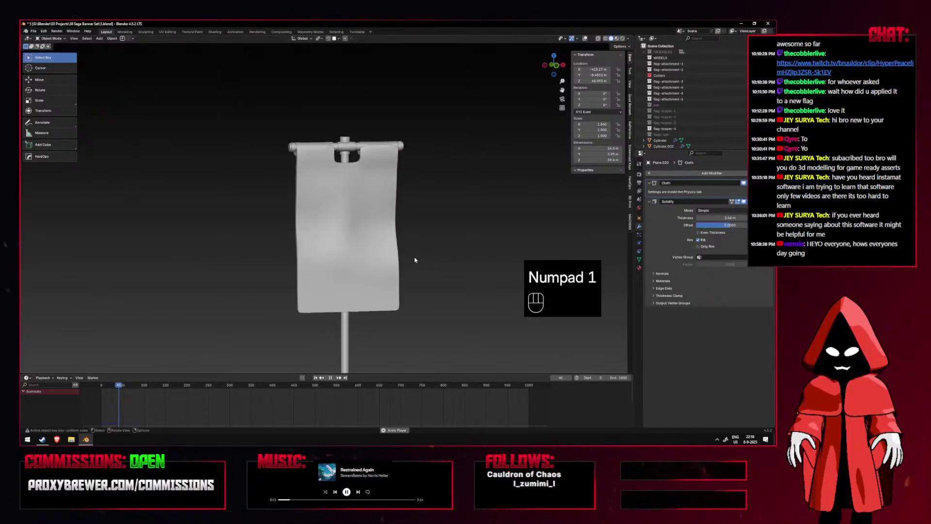
middle_drag(414, 260, 375, 263)
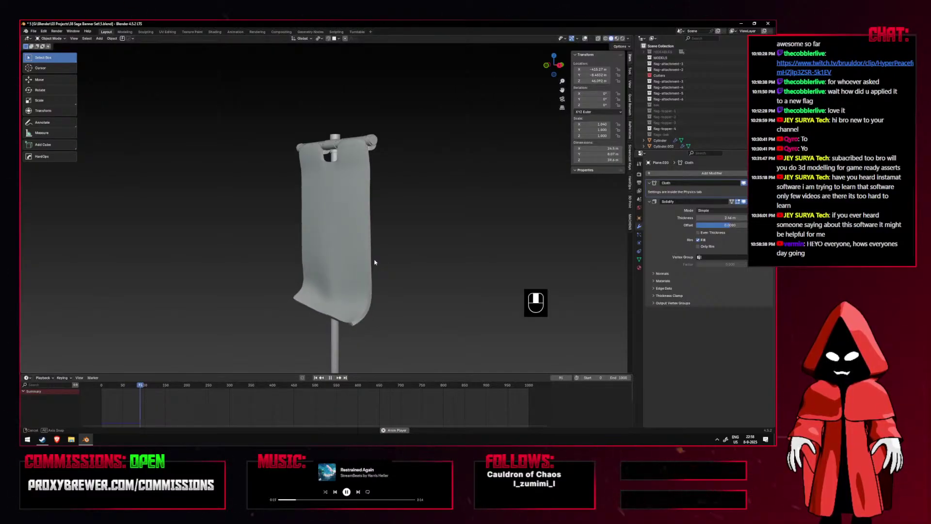
Stop the cloth playback and return to front view with the overlays shown.
middle_drag(375, 263, 405, 266)
key(KP_1)
key(space)
key(shift+alt+z)
scroll(446, 219, down, 4)
scroll(441, 171, up, 4)
Try removing the inner banner's Subdivision and Mesh Deform modifiers, and play the simulation with overlays hidden.
click(441, 171)
shift+middle_drag(485, 175, 474, 175)
click(375, 208)
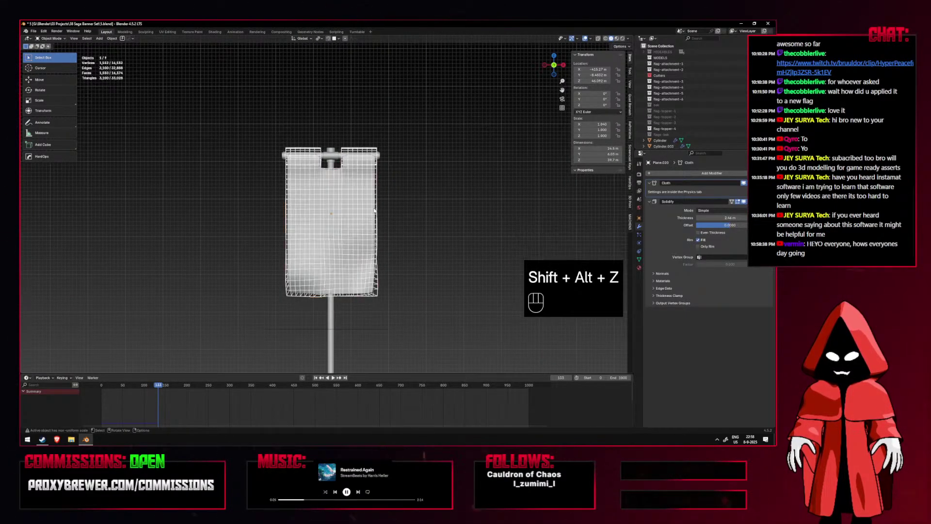
click(376, 208)
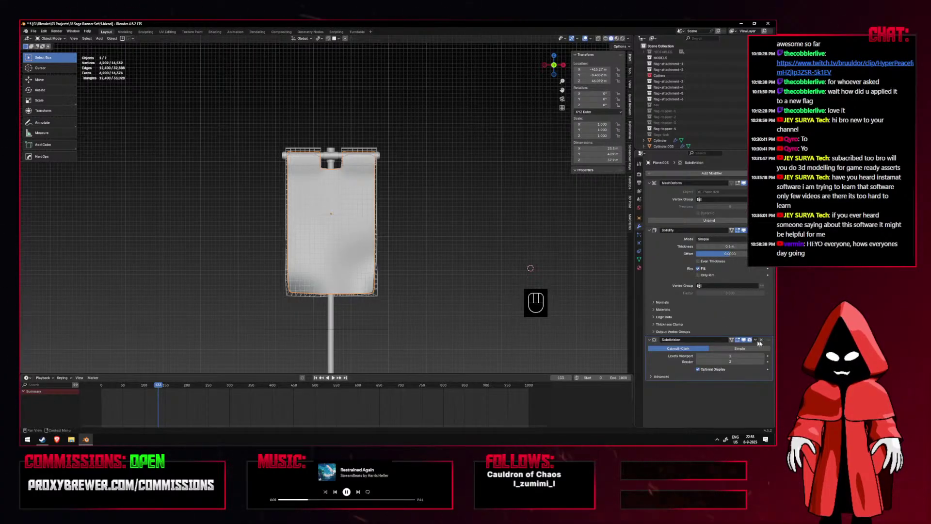
click(759, 340)
key(shift+alt+z)
key(space)
key(space)
key(space)
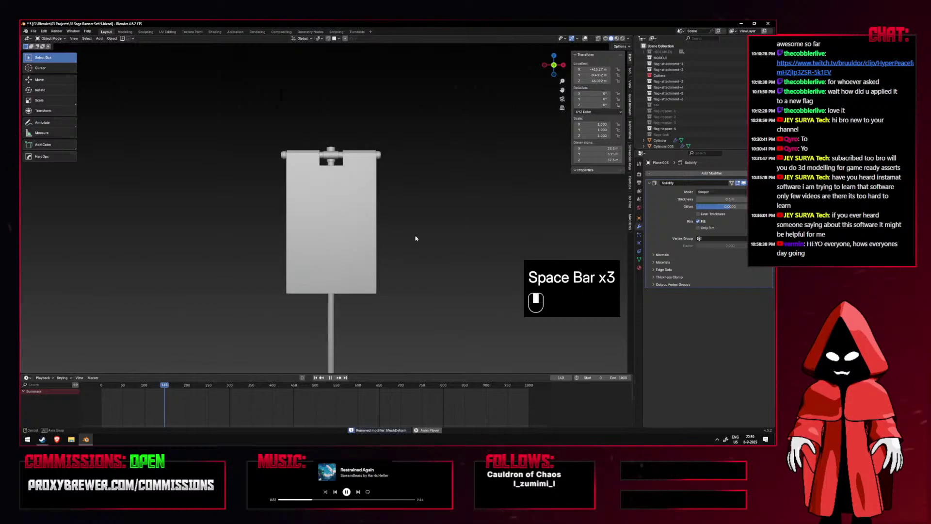
Undo the removal of the inner banner's modifiers and the preceding selection changes.
key(shift+alt+z)
key(ctrl+z)
key(ctrl+z)
key(ctrl+z)
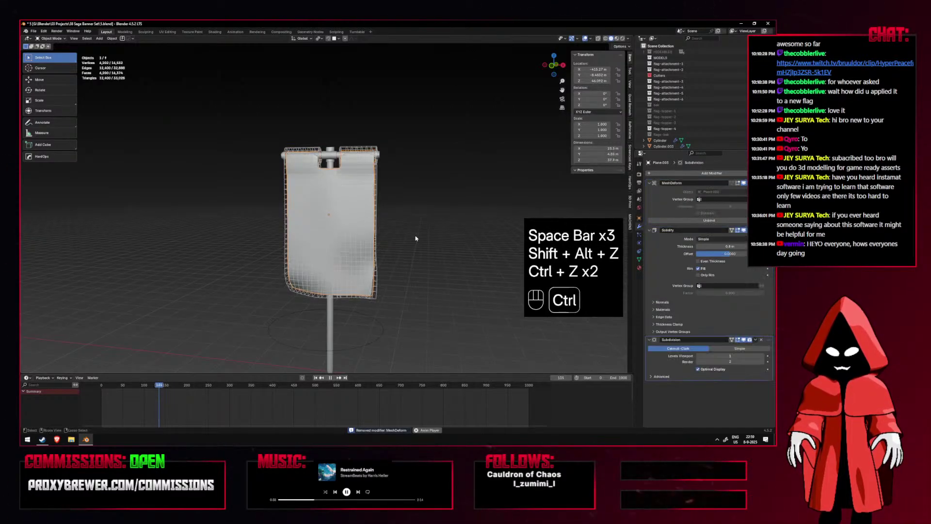
key(shift+alt+z)
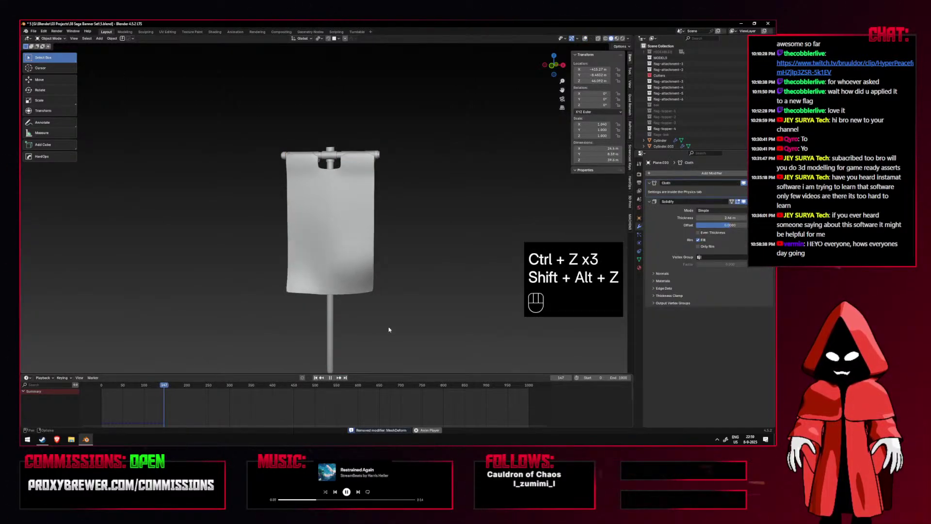
Stop the playback, rewind the simulation to its first frame and select the cage with overlays shown.
key(space)
click(316, 378)
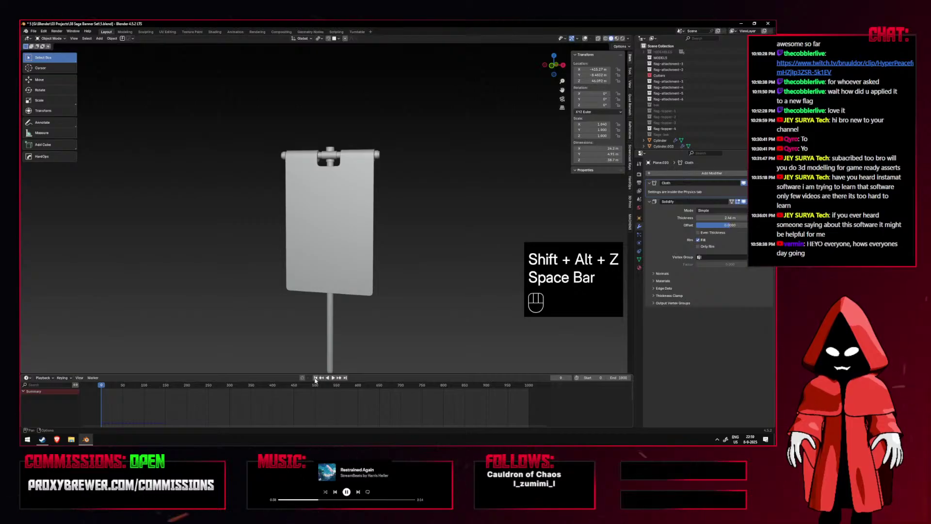
click(585, 38)
scroll(395, 166, up, 3)
click(380, 150)
click(397, 132)
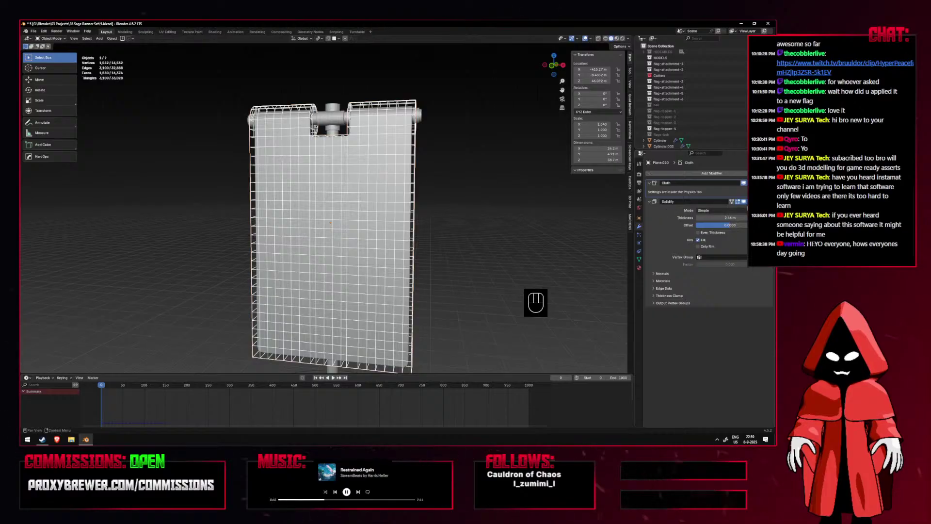
Examine the physics settings of the crossbar cylinder and of the banner cage.
middle_drag(427, 196, 410, 152)
click(318, 140)
click(410, 152)
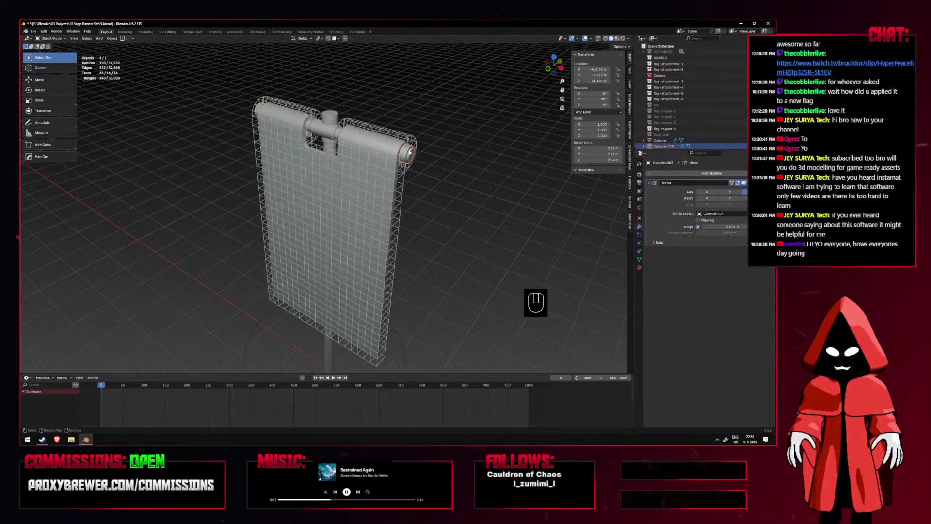
scroll(479, 183, up, 3)
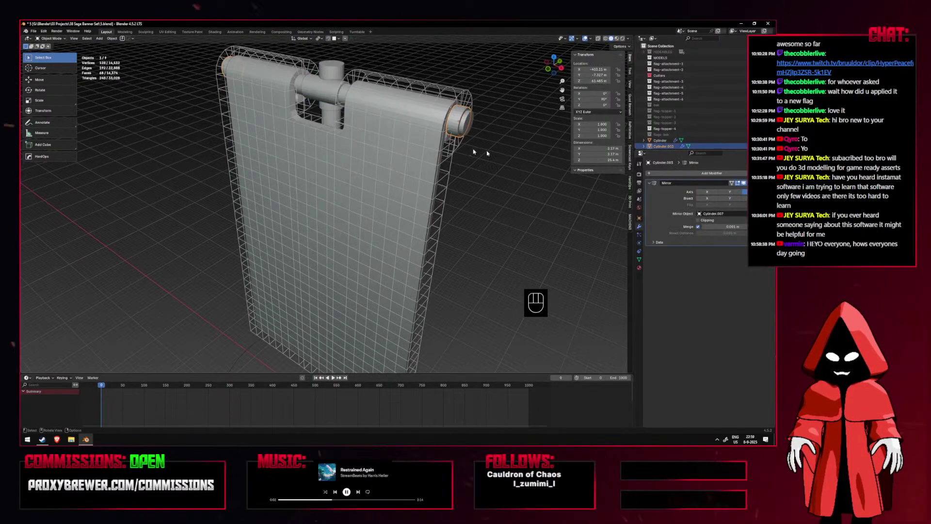
click(639, 241)
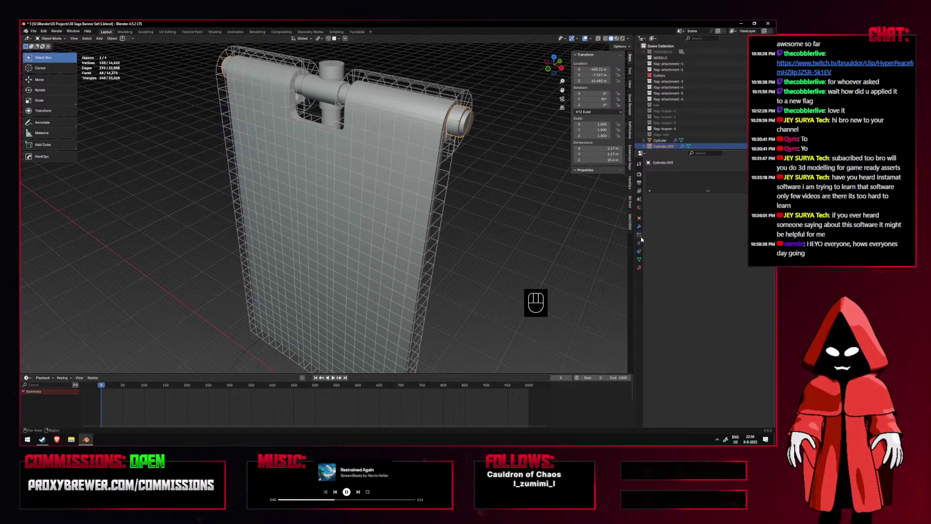
click(640, 236)
click(639, 243)
click(295, 79)
click(297, 80)
click(285, 82)
click(299, 75)
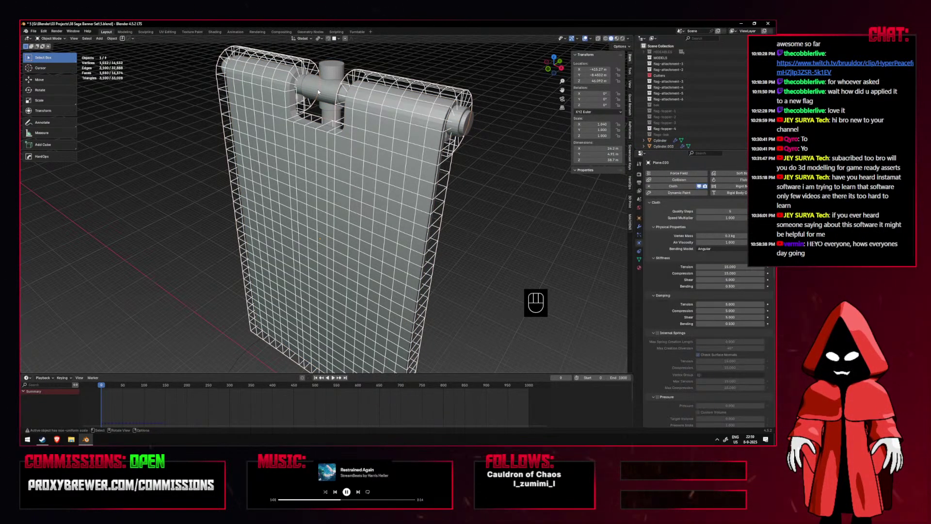
Review the cage's cloth collision settings and replay the simulation briefly from the front and at an angle.
key(KP_1)
scroll(676, 261, down, 8)
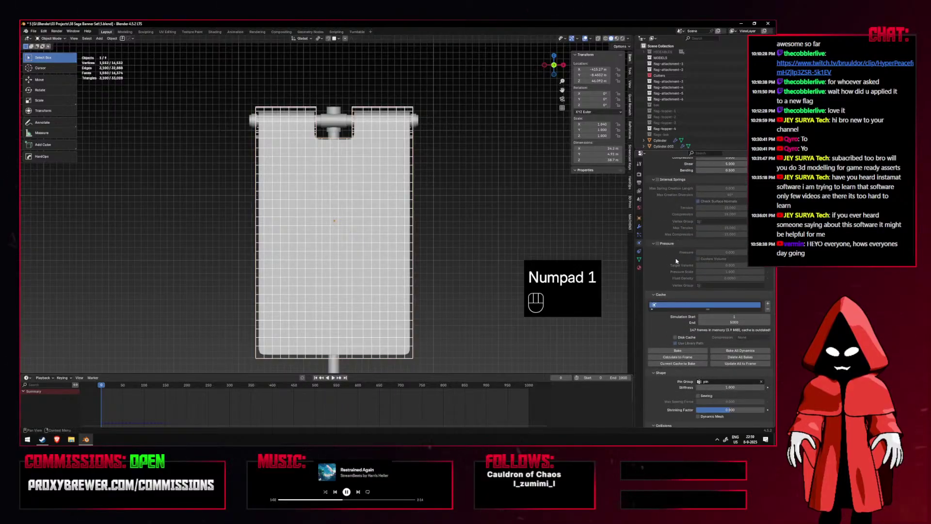
scroll(676, 261, down, 6)
key(space)
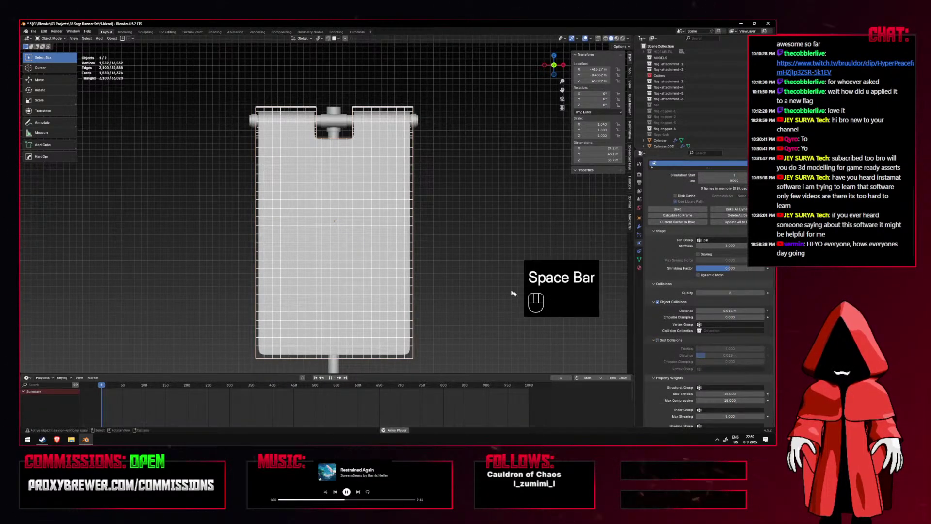
middle_drag(514, 293, 405, 259)
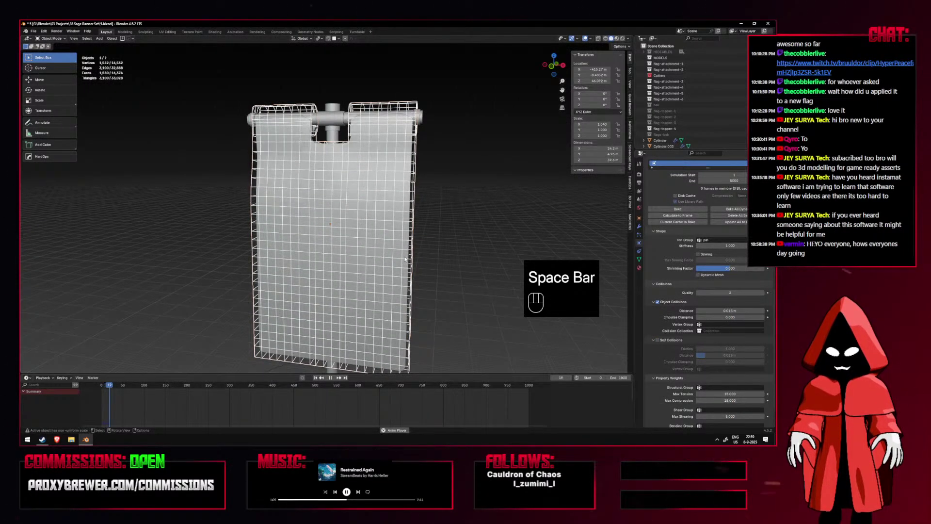
key(space)
Enable Self Collisions on the cage's cloth, keep Object Collisions on, and rewind to the first frame.
click(658, 302)
click(657, 301)
click(658, 340)
key(KP_1)
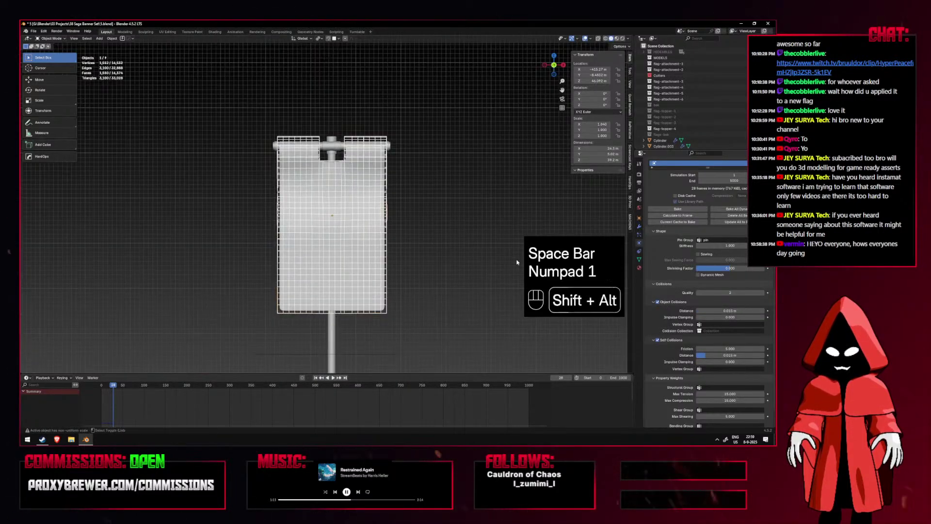
key(shift+alt+z)
key(shift+alt+z)
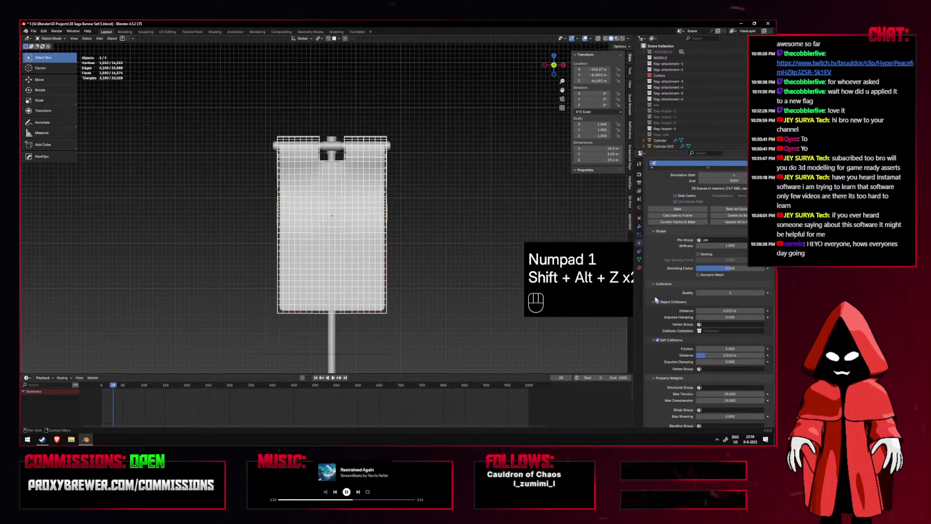
click(316, 377)
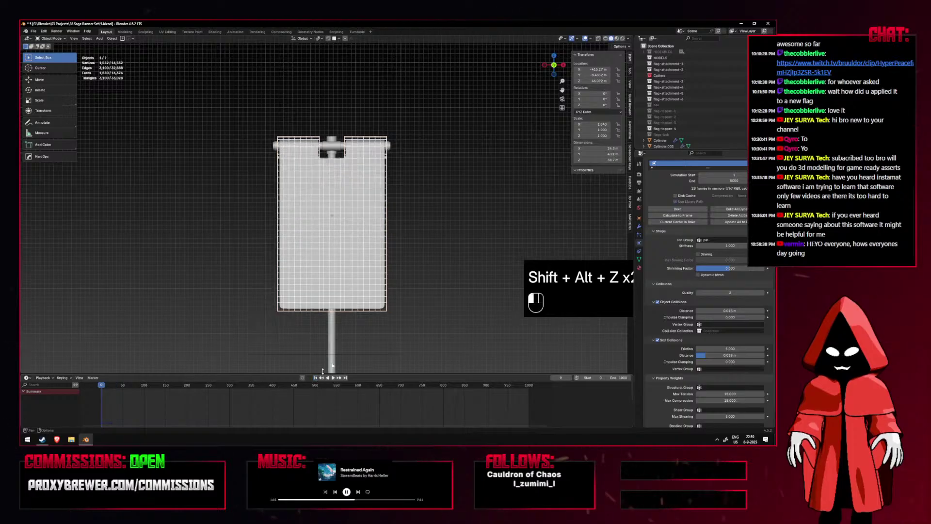
Select the wind force field above the banner and lower its strength.
scroll(412, 305, down, 4)
click(347, 276)
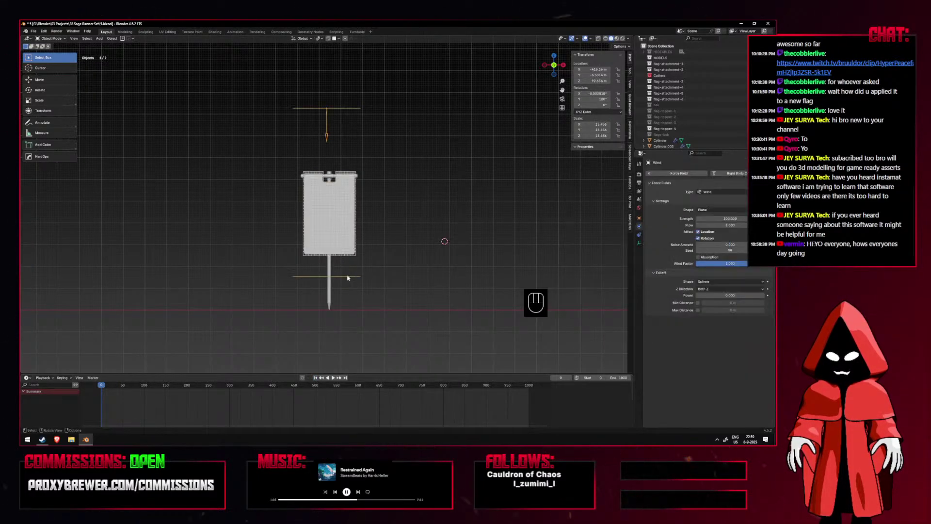
middle_drag(347, 277, 427, 259)
key(KP_1)
key(KP_3)
key(KP_1)
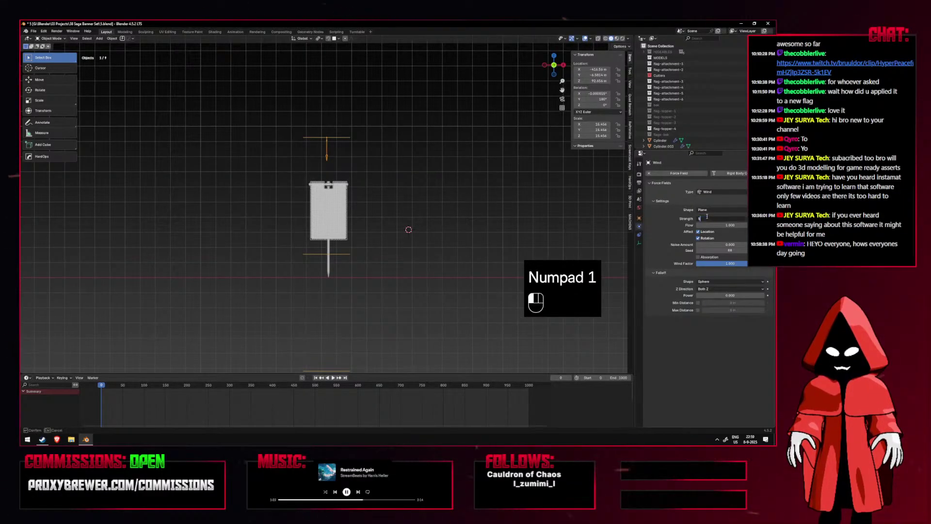
key(Return)
Scale the wind force field up uniformly to about 23.1.
click(463, 173)
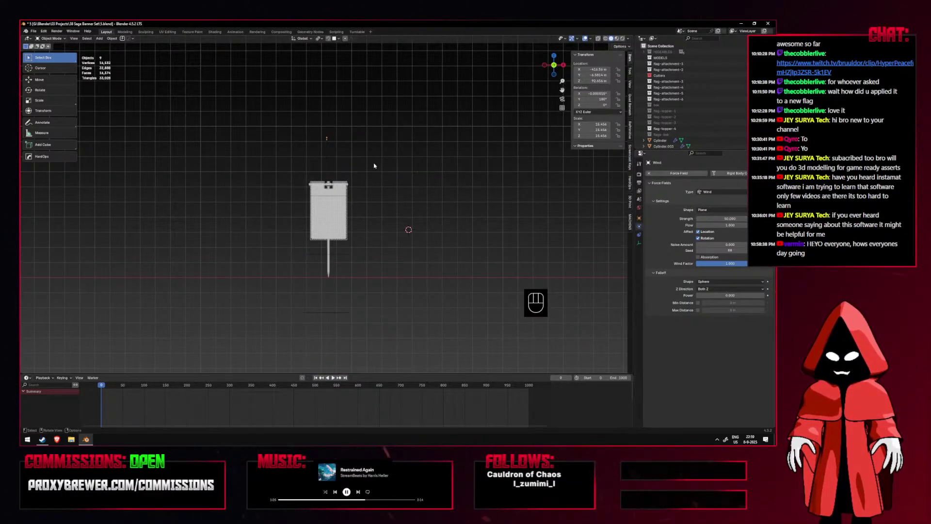
key(KP_3)
key(KP_1)
click(327, 146)
key(s)
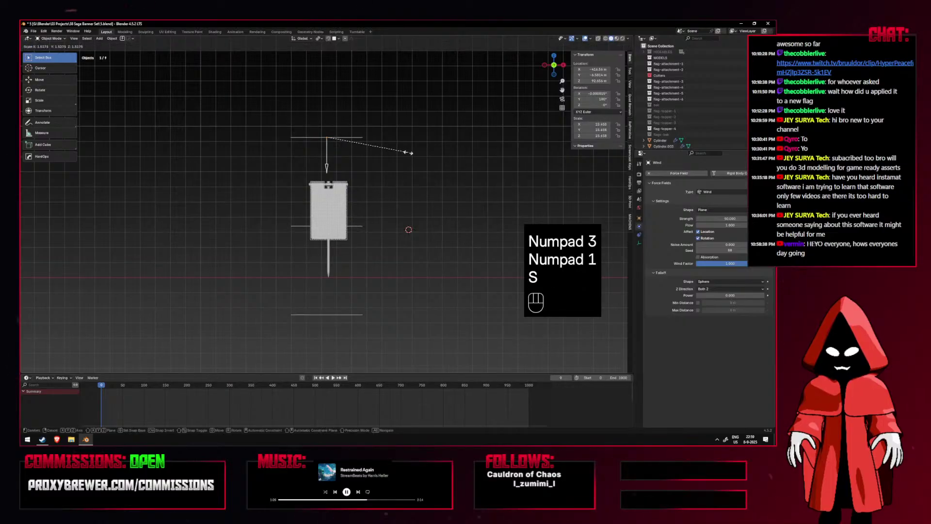
click(408, 154)
key(ctrl+a)
click(384, 94)
key(ctrl+z)
key(ctrl+a)
click(449, 127)
Tilt the wind force field about 5° in side view and shift it slightly sideways and upward.
middle_drag(364, 157, 357, 157)
key(KP_1)
key(KP_3)
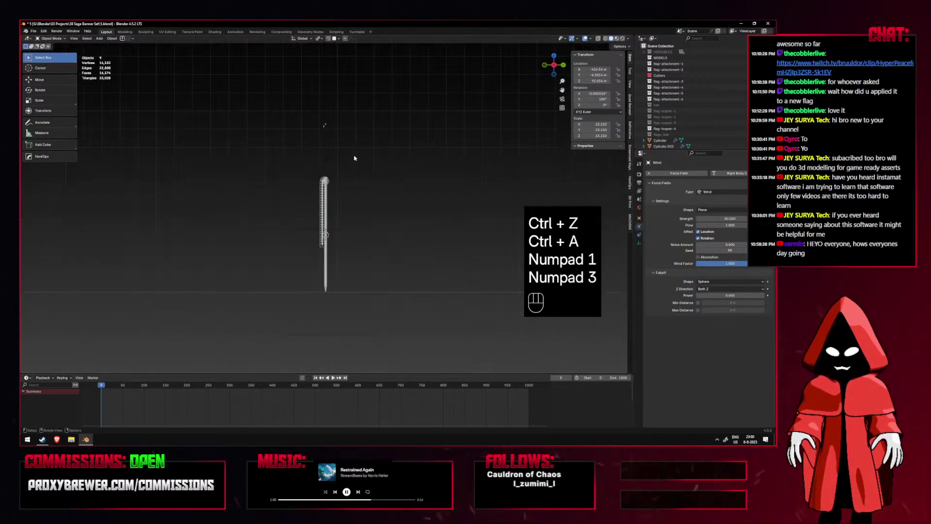
click(326, 125)
key(r)
click(435, 174)
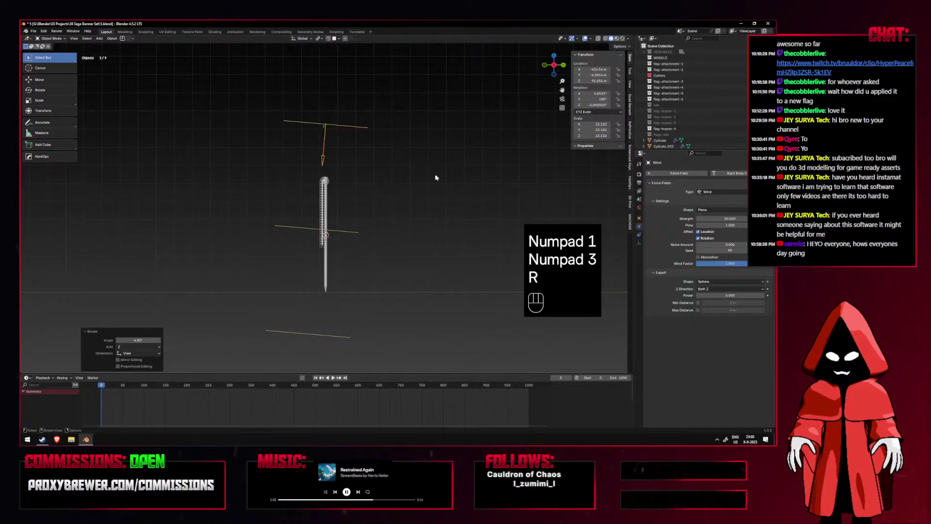
key(g)
click(432, 177)
key(KP_1)
key(KP_3)
Add a Turbulence force field, place it beside the banner in front view and scale it to about 32.
key(shift+a)
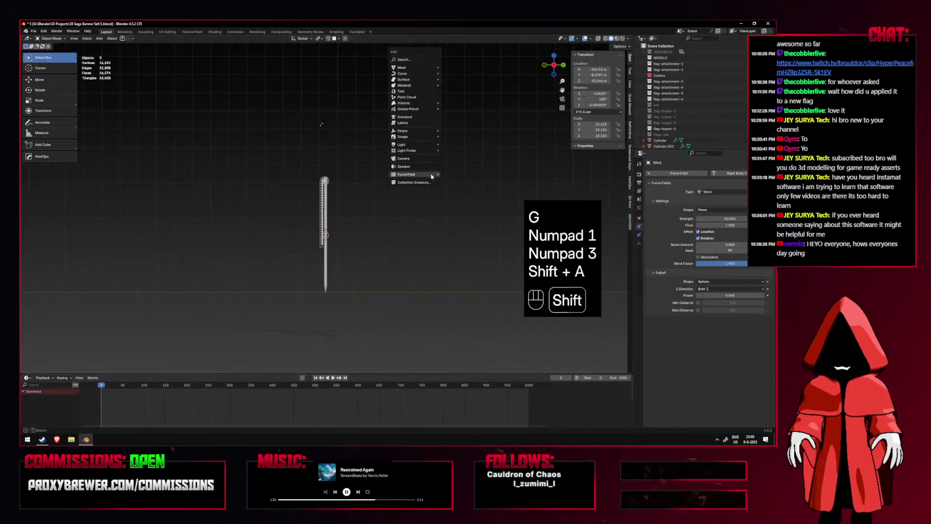
click(460, 238)
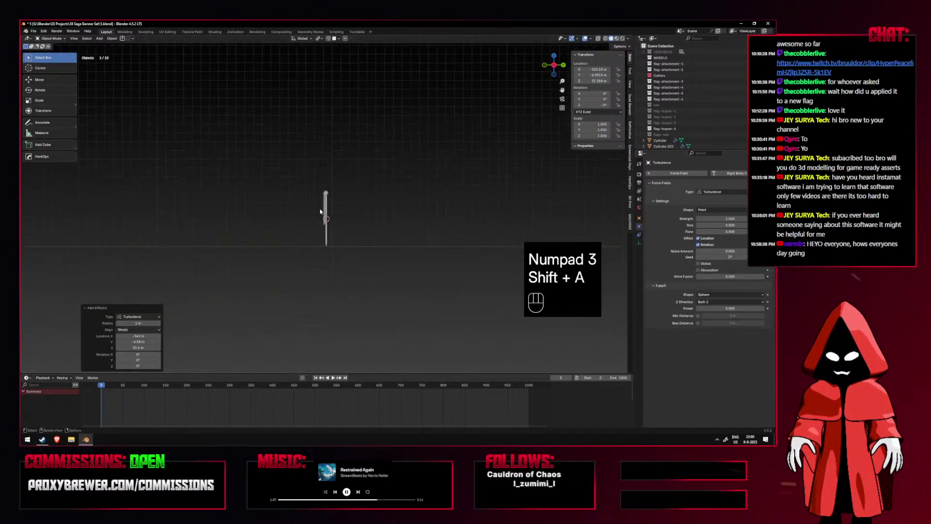
key(KP_1)
key(g)
click(391, 207)
key(s)
click(489, 236)
Set the turbulence force field's strength to 10.
scroll(493, 238, up, 3)
click(732, 218)
text(10)
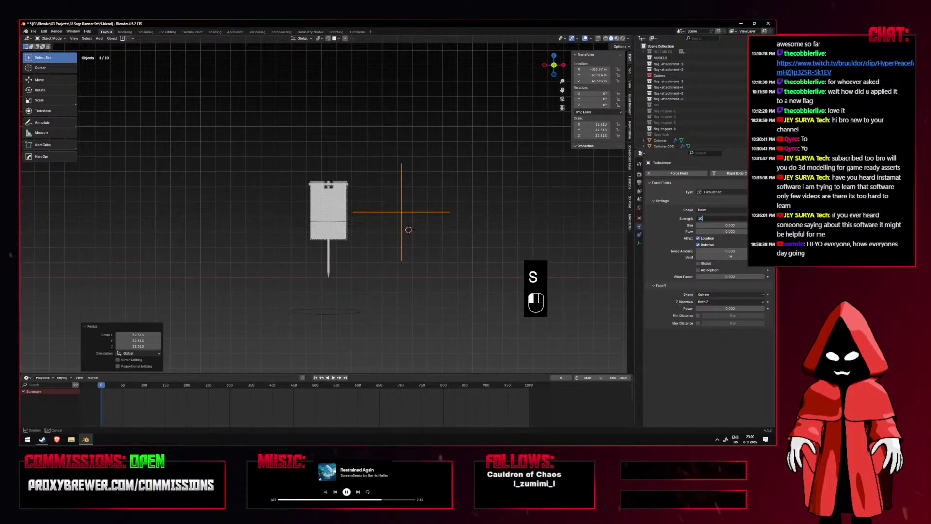
key(Return)
Play the cloth simulation with the turbulence active, checking the banner with overlays hidden and shown, and stop it.
key(space)
scroll(393, 196, up, 4)
key(shift+alt+z)
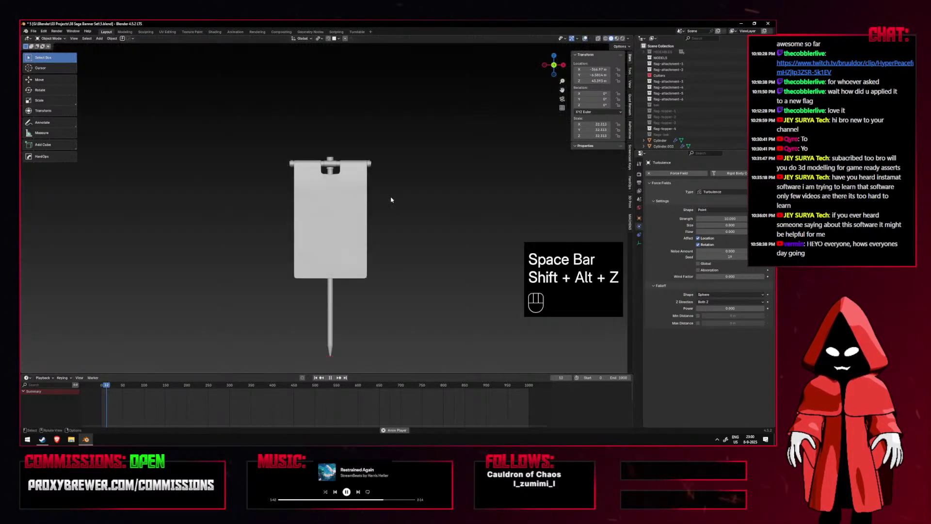
key(shift+alt+z)
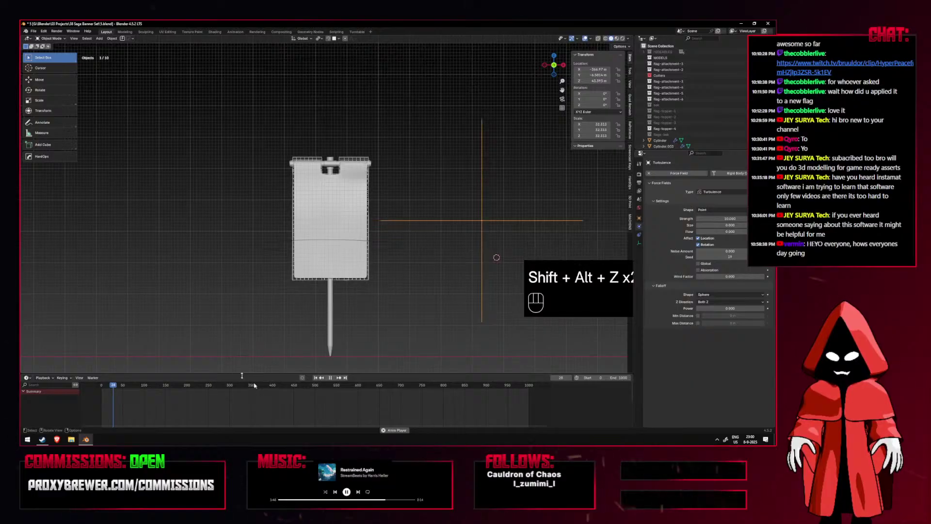
key(space)
Turn off the viewport display of the inner banner's Subdivision and Solidify modifiers.
shift+middle_drag(421, 177, 403, 175)
scroll(397, 175, up, 3)
click(345, 173)
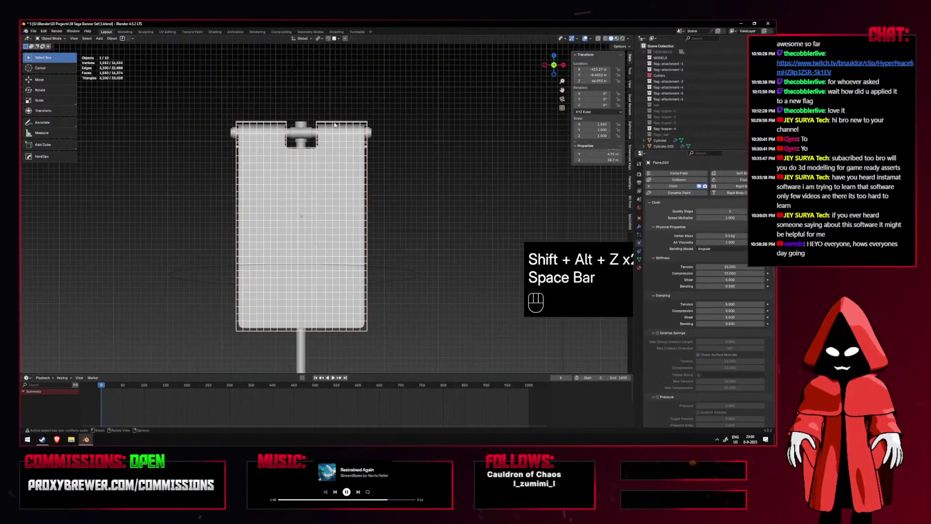
middle_drag(459, 158, 381, 169)
click(356, 160)
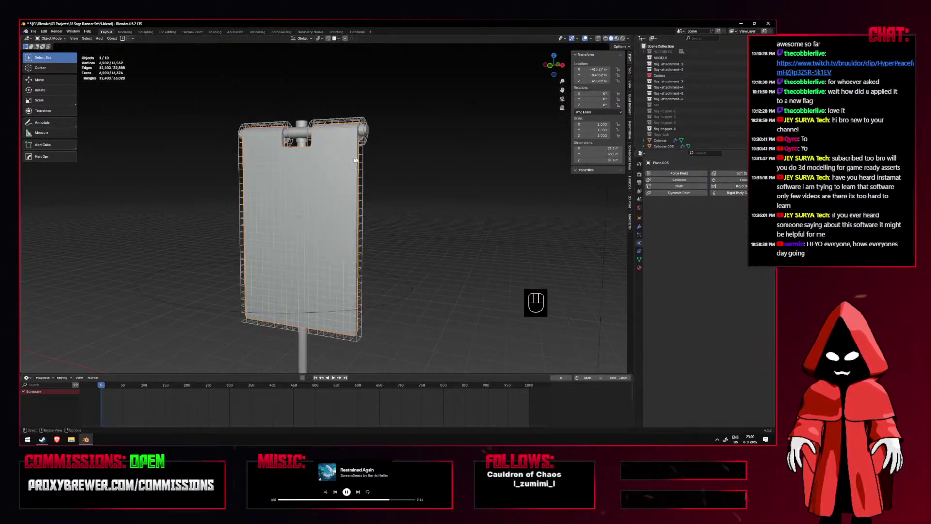
click(639, 225)
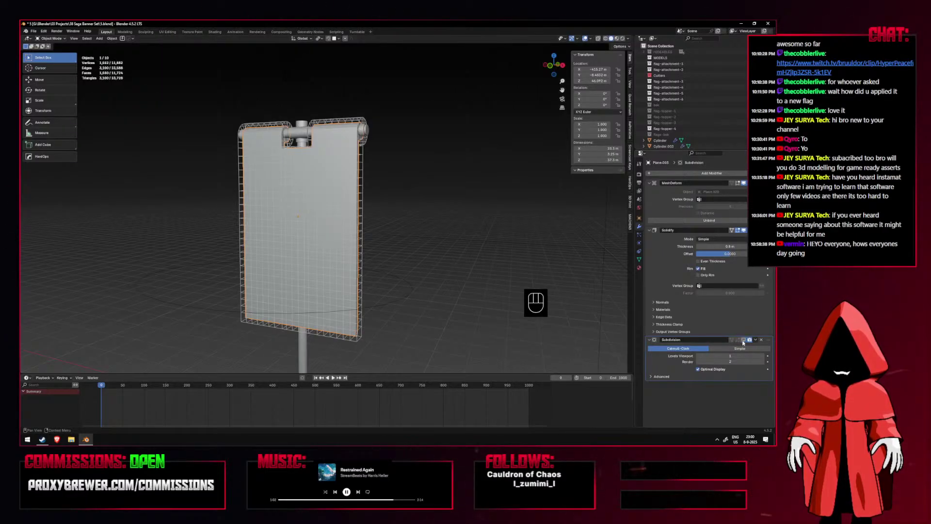
click(739, 231)
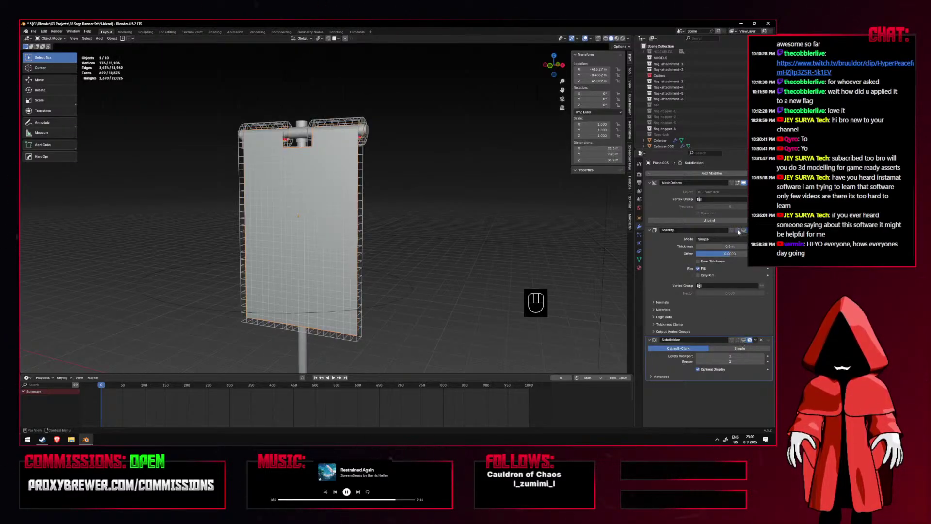
Turn off the cage's Solidify modifier in the viewport and replay the simulation in front view with overlays hidden.
click(337, 145)
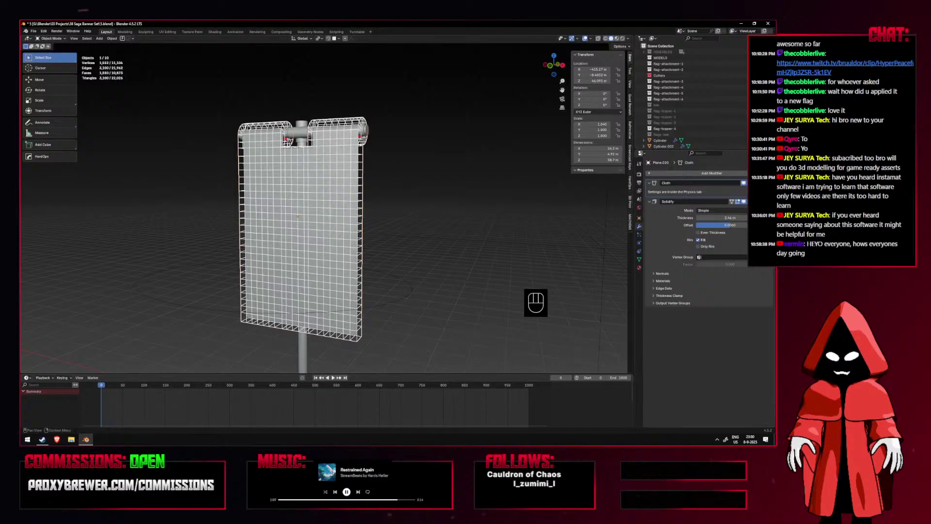
click(744, 201)
key(space)
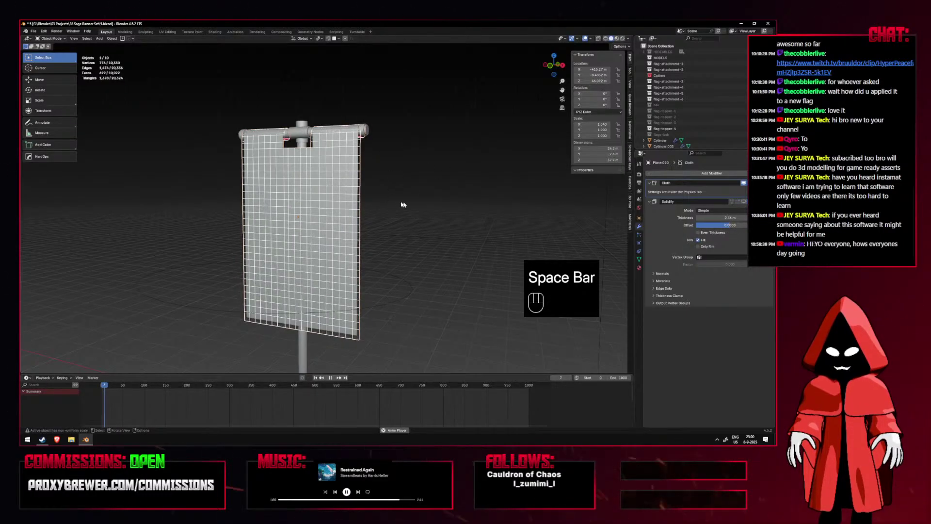
key(KP_1)
key(shift+alt+z)
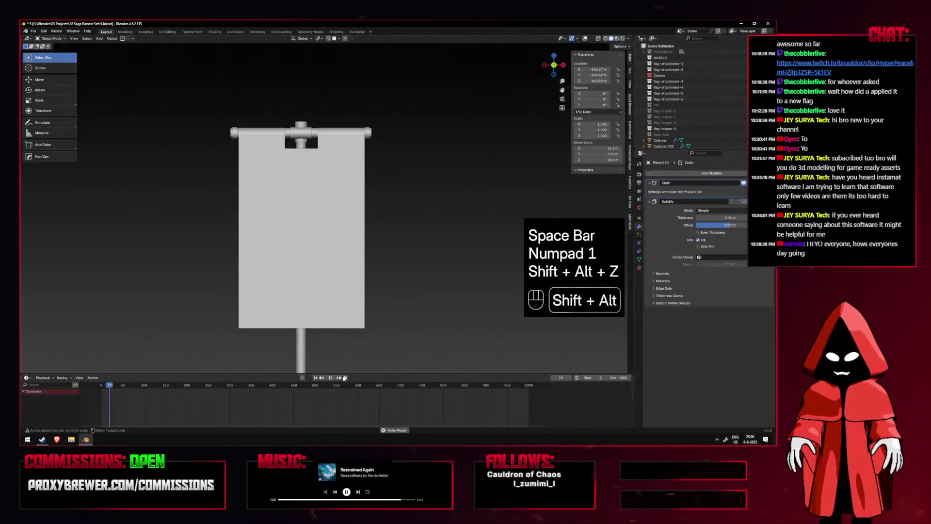
Restart the banner's cloth simulation from the first frame, rewind it and show the viewport overlays again.
click(316, 378)
scroll(384, 295, down, 4)
shift+middle_drag(409, 266, 361, 283)
key(space)
click(315, 377)
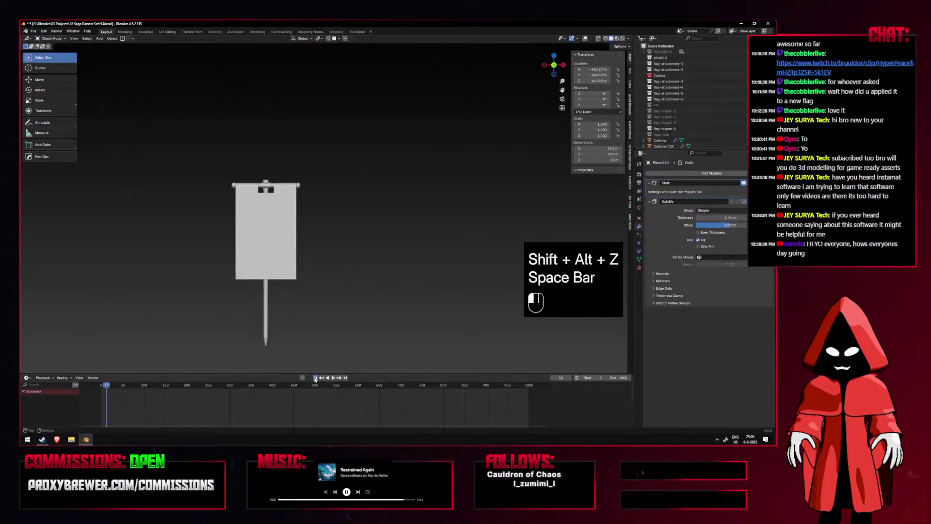
click(585, 39)
scroll(436, 163, down, 1)
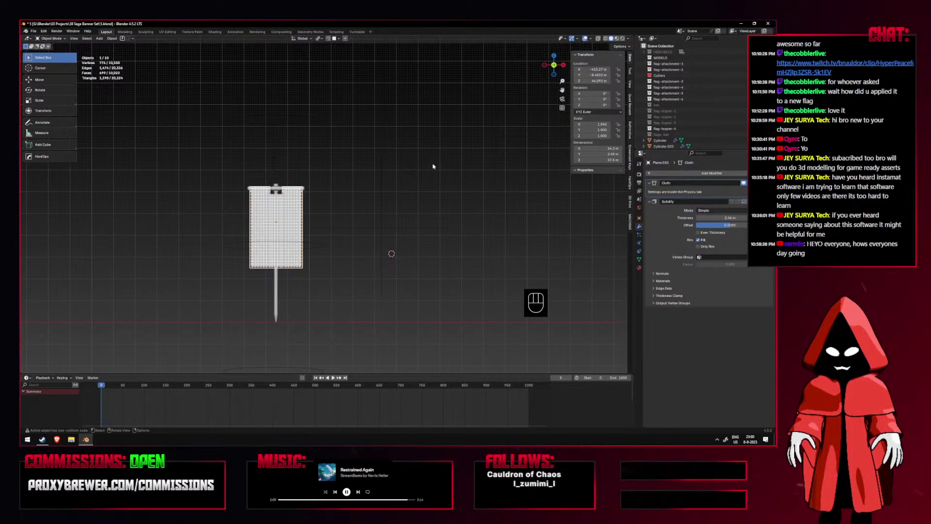
Select the inner banner at the first frame, unbind its Mesh Deform modifier and bind it to the cage again.
scroll(428, 171, up, 3)
shift+middle_drag(344, 204, 424, 222)
scroll(408, 223, up, 2)
click(368, 220)
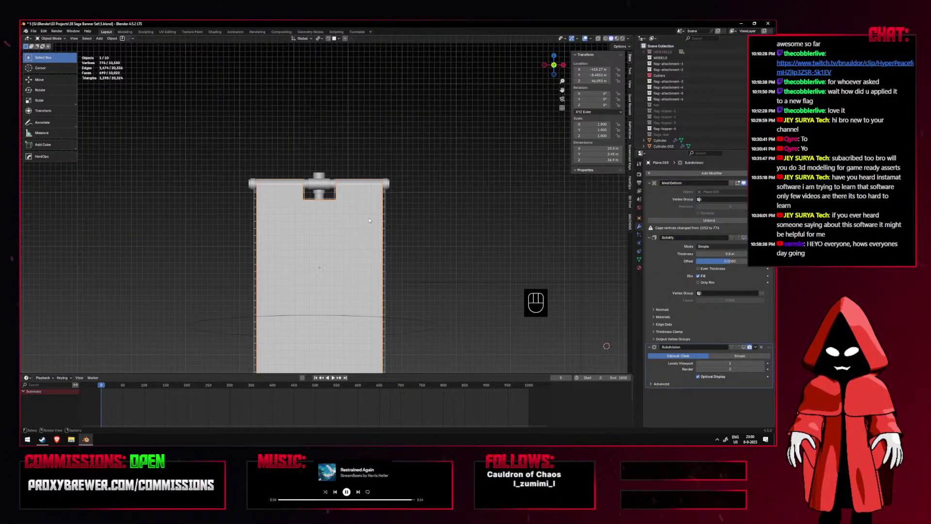
click(716, 221)
click(720, 222)
Play the simulation with overlays hidden and shown to check how the inner banner follows the cage, and stop it.
key(space)
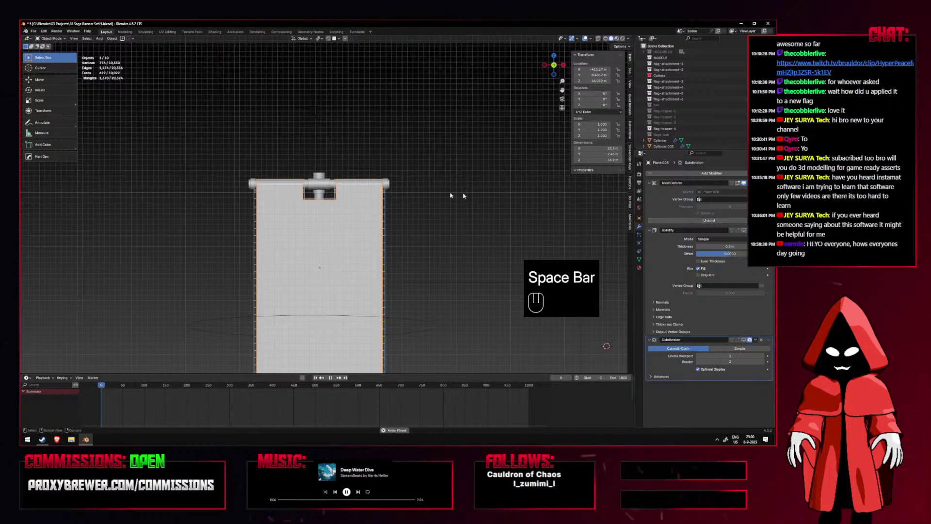
key(space)
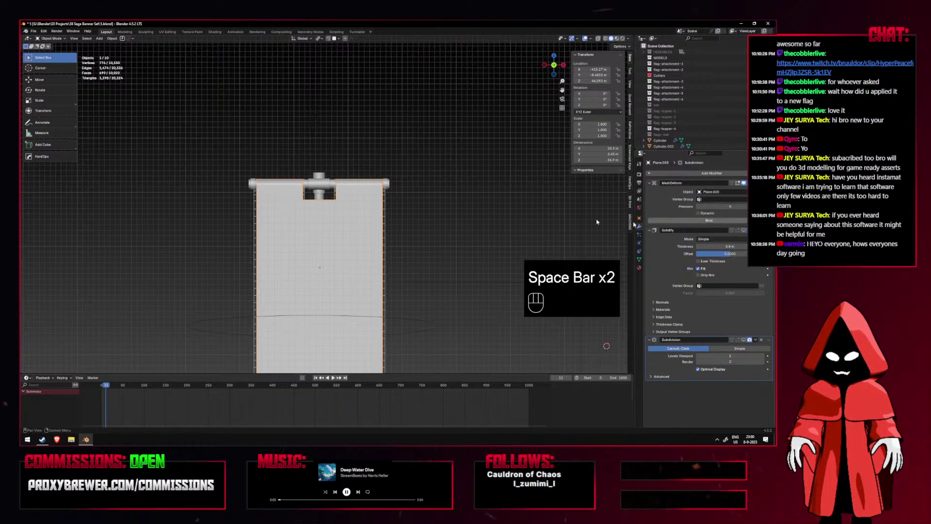
key(shift+alt+z)
key(space)
key(shift+alt+z)
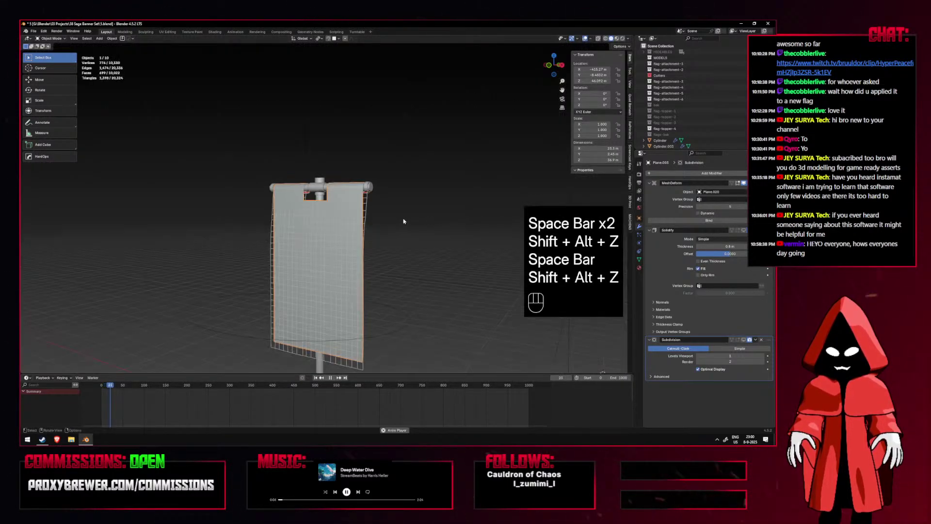
key(space)
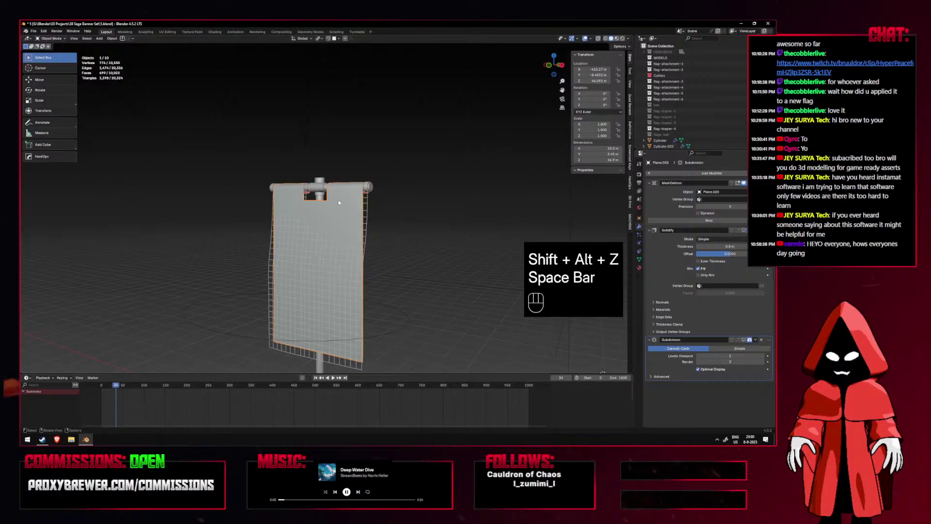
Hide the inner banner and examine the cage's cloth simulation around the crossbar during playback.
key(h)
middle_drag(368, 181, 334, 214)
mouse_move(334, 214)
middle_down()
mouse_move(291, 216)
mouse_move(359, 220)
mouse_move(318, 212)
mouse_move(351, 215)
middle_up()
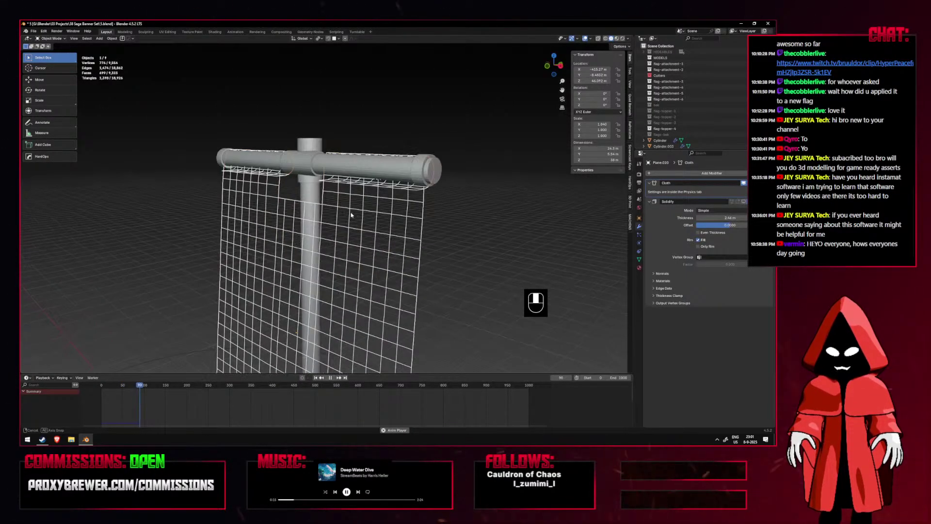
scroll(351, 215, down, 7)
key(space)
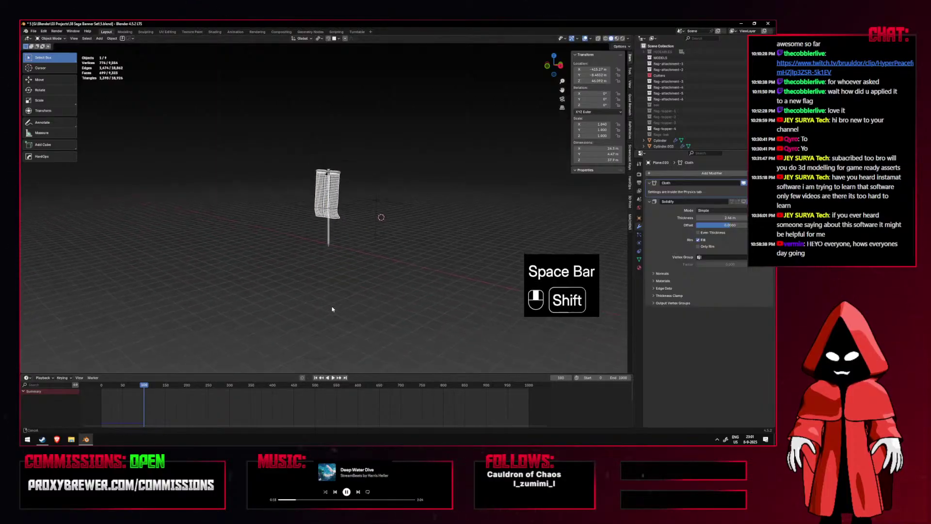
Rewind the simulation to the first frame in front view, deselect the cage and save the file.
key(KP_1)
scroll(342, 346, up, 3)
click(315, 378)
shift+middle_drag(454, 237, 450, 252)
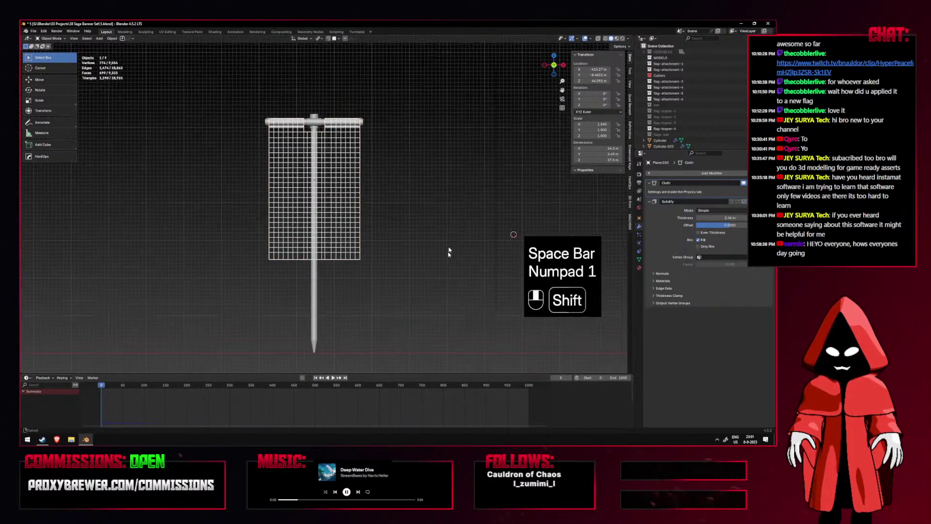
scroll(449, 252, up, 3)
click(452, 259)
shift+middle_drag(492, 197, 445, 206)
key(ctrl+s)
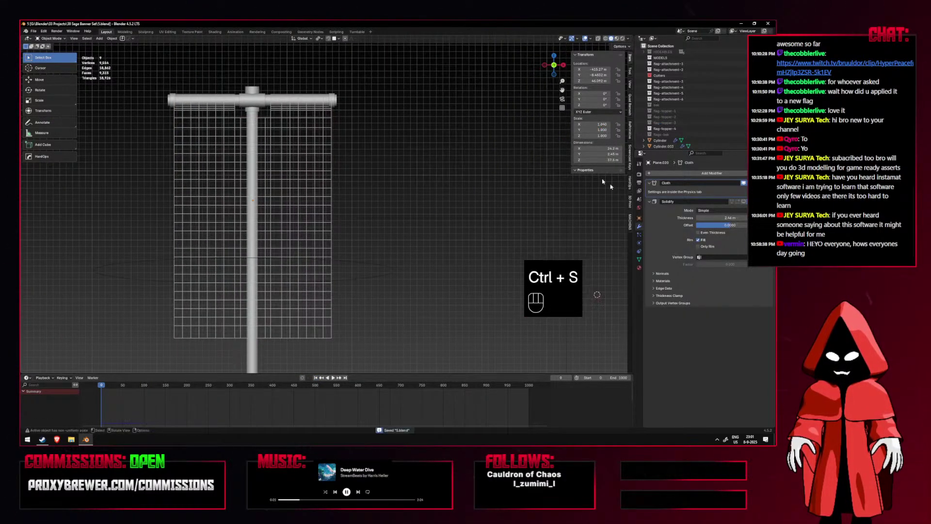
Show the collection with the other banners and flags again, and open the physics settings of the zigzag-edged banner.
shift+middle_drag(622, 149, 413, 147)
scroll(531, 144, down, 3)
scroll(424, 168, down, 11)
shift+middle_drag(480, 195, 656, 193)
scroll(418, 195, up, 6)
scroll(528, 175, up, 4)
shift+middle_drag(450, 159, 501, 137)
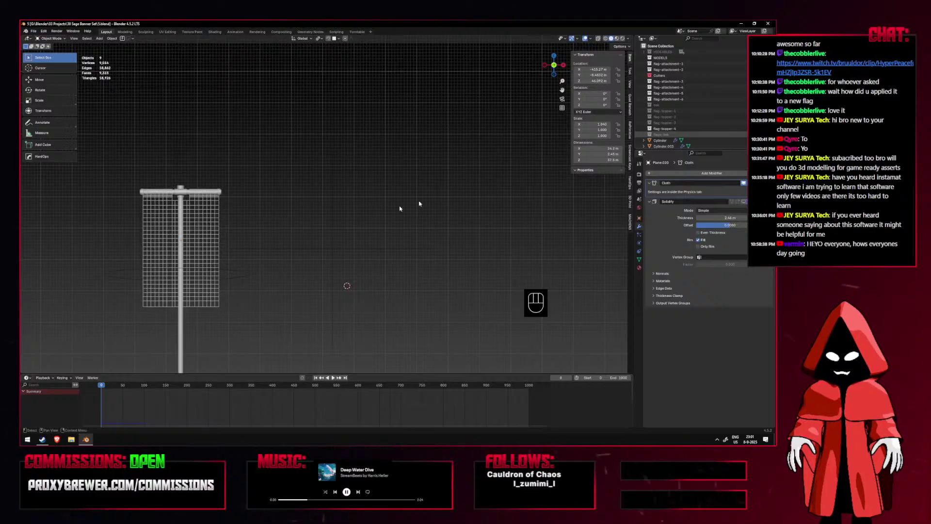
shift+middle_drag(266, 205, 469, 194)
scroll(328, 204, down, 3)
click(302, 207)
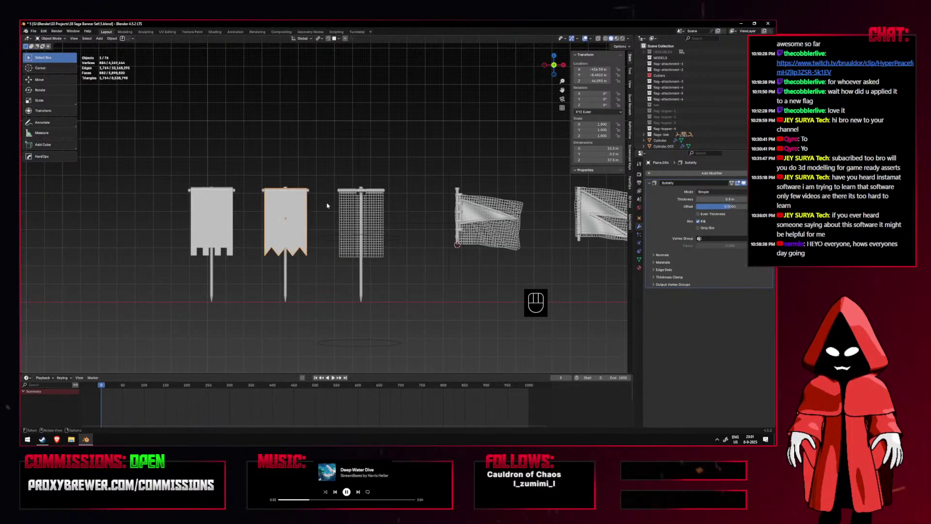
click(641, 235)
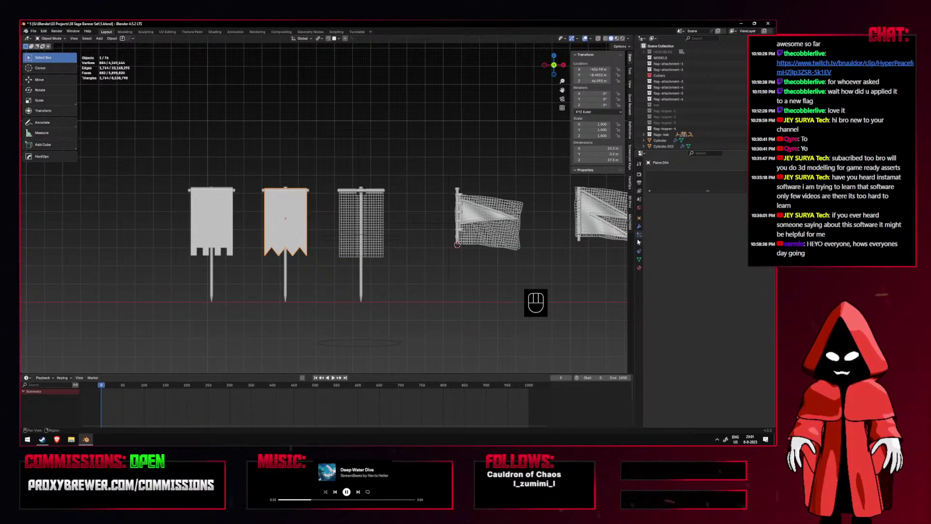
click(638, 242)
shift+middle_drag(291, 273, 327, 271)
scroll(326, 270, up, 3)
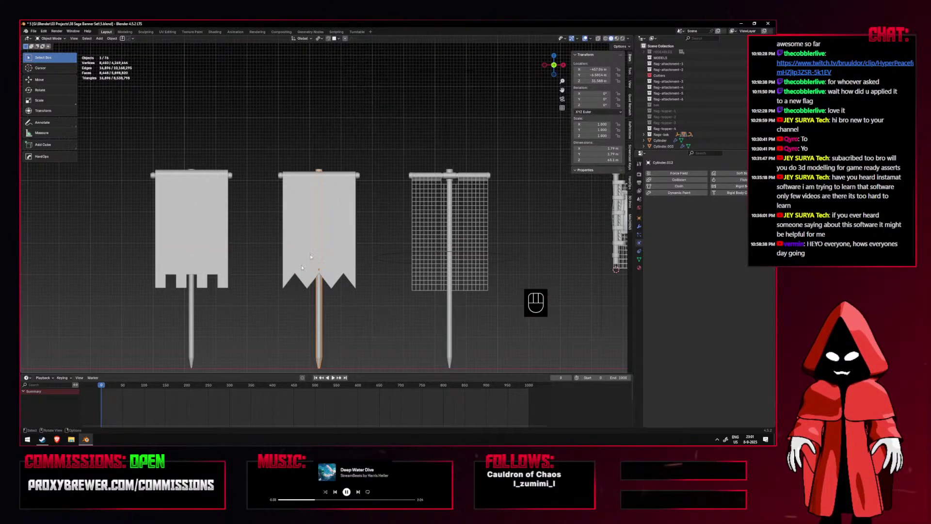
shift+click(193, 320)
click(112, 39)
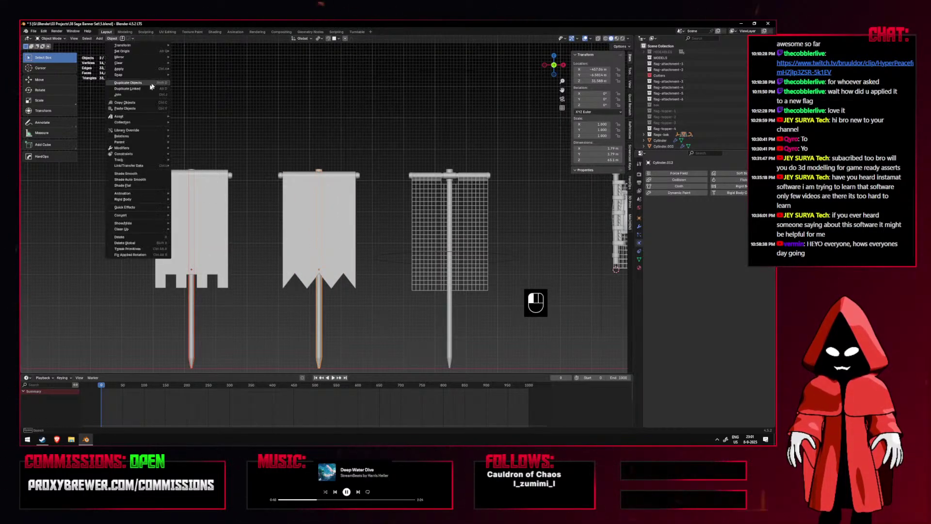
shift+drag(110, 146, 374, 335)
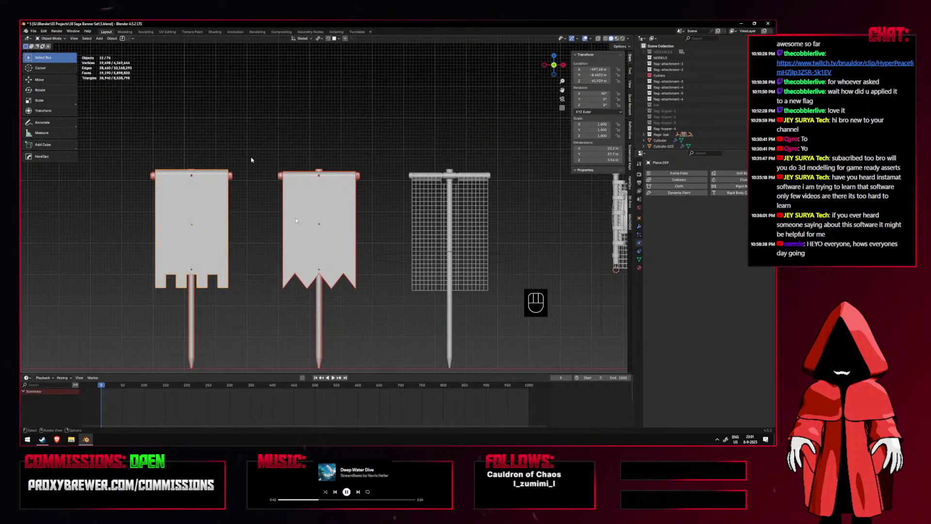
click(112, 38)
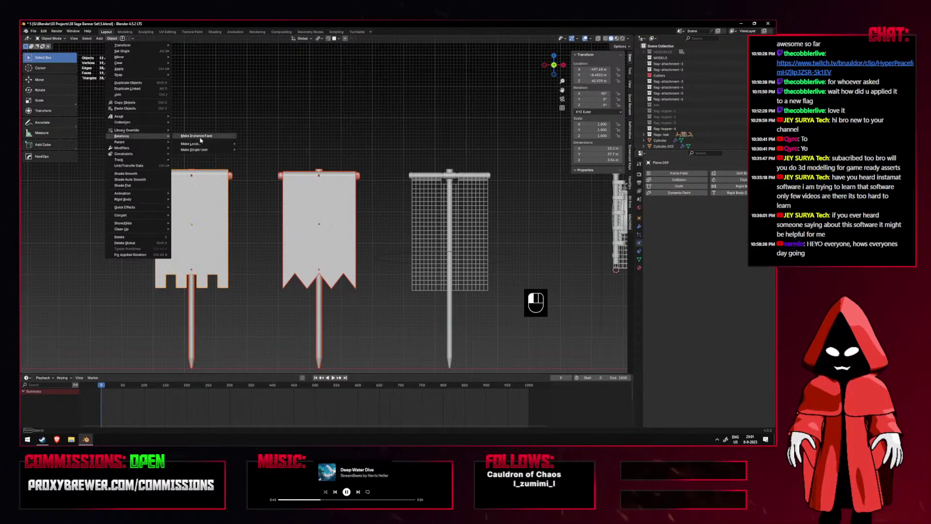
click(252, 156)
Play the simulation with all banners visible, stop it and check the front view with overlays hidden and shown.
shift+middle_drag(365, 185, 290, 165)
key(space)
middle_drag(324, 124, 380, 158)
key(KP_1)
key(space)
key(shift+alt+z)
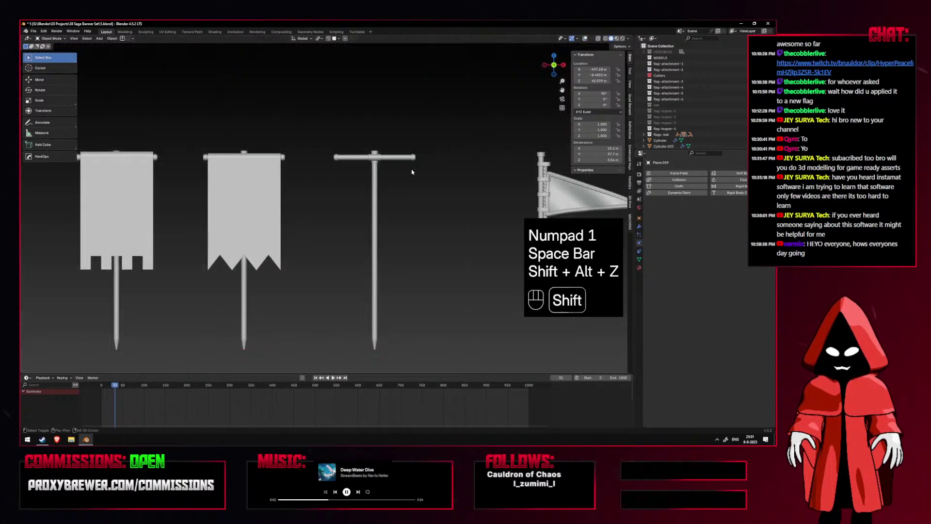
key(shift+alt+z)
Examine the cage's cloth cache and collision settings, play its simulation to about frame 100 and rewind to the start.
click(404, 179)
scroll(700, 298, down, 10)
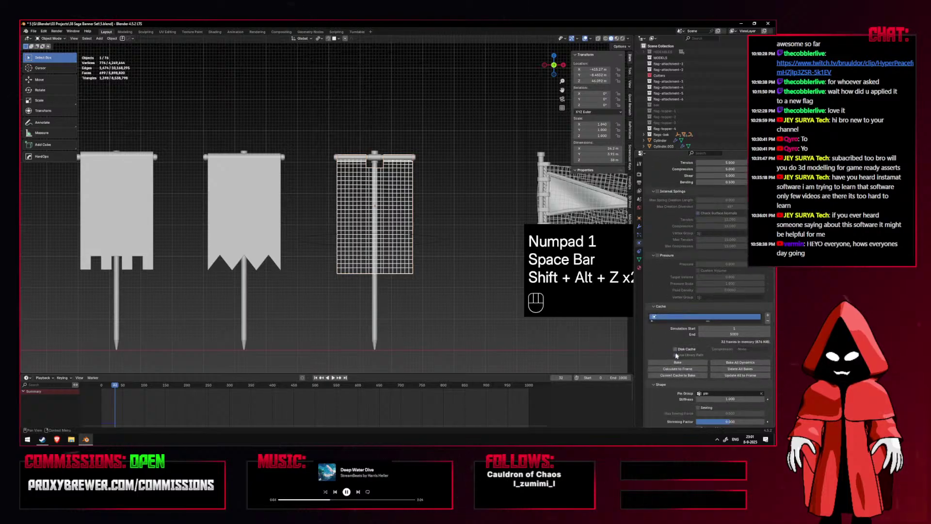
scroll(664, 389, down, 2)
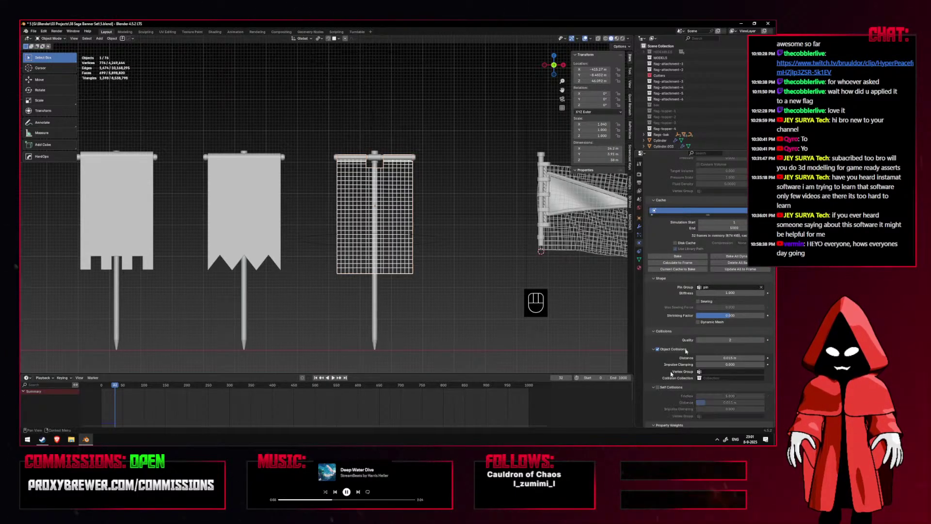
key(space)
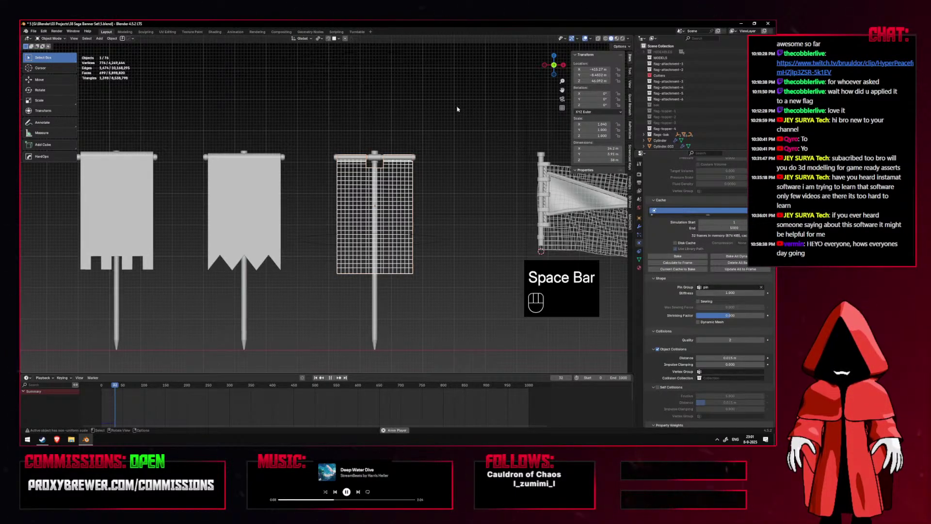
mouse_move(439, 117)
middle_down()
mouse_move(407, 119)
mouse_move(460, 121)
mouse_move(437, 118)
middle_up()
key(space)
click(399, 7)
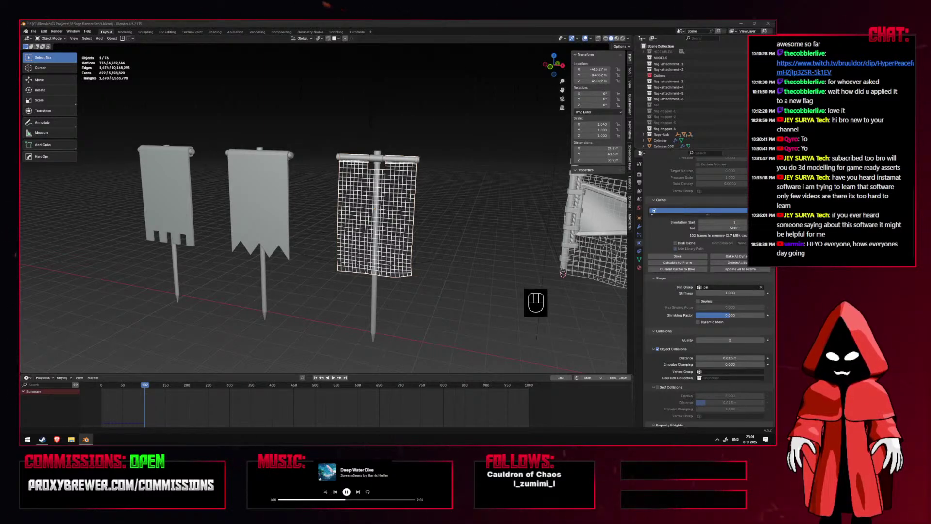
key(KP_1)
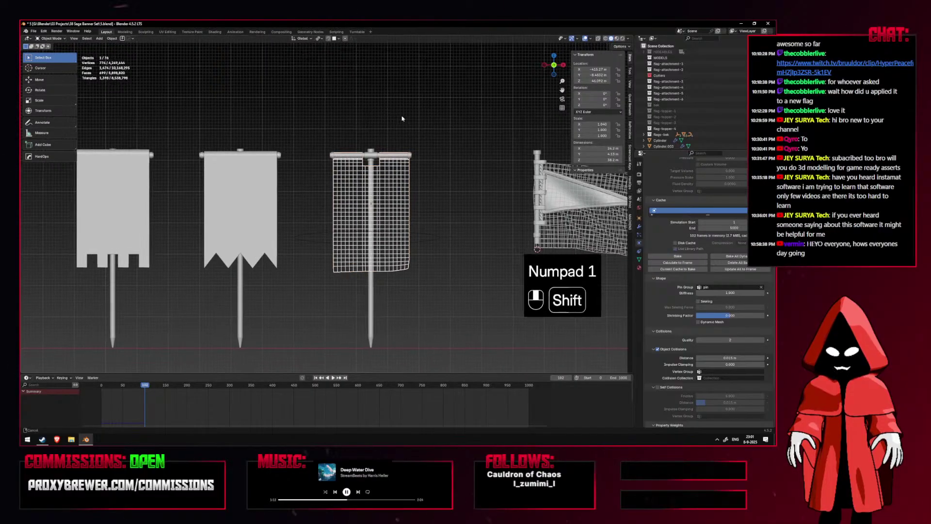
click(314, 377)
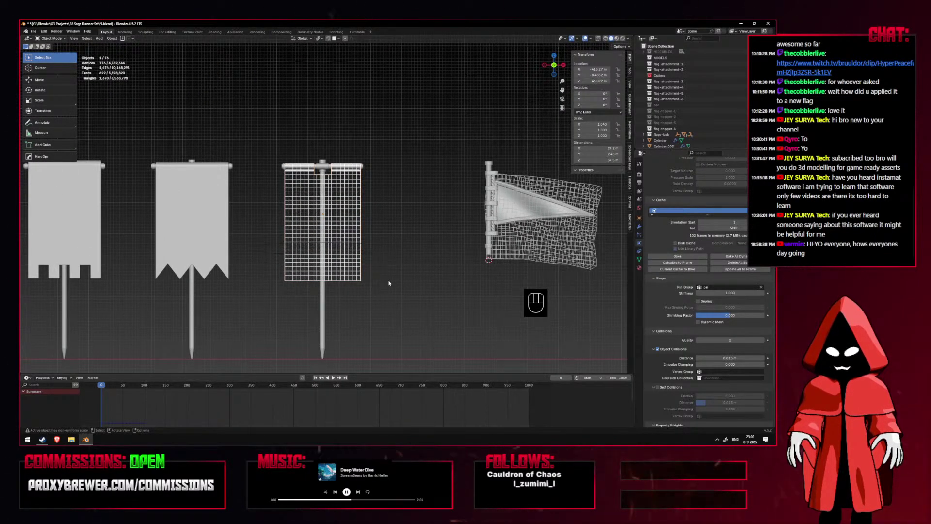
shift+middle_drag(407, 258, 418, 278)
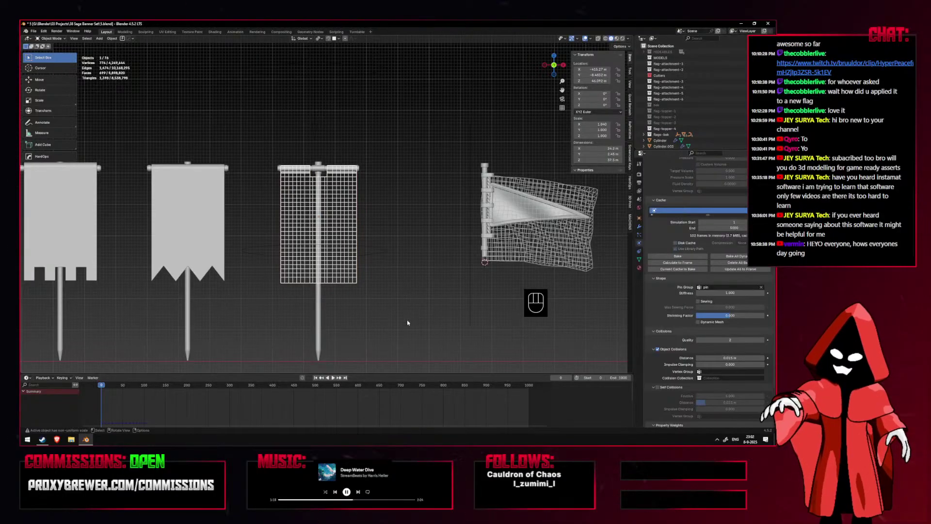
shift+middle_drag(407, 322, 383, 306)
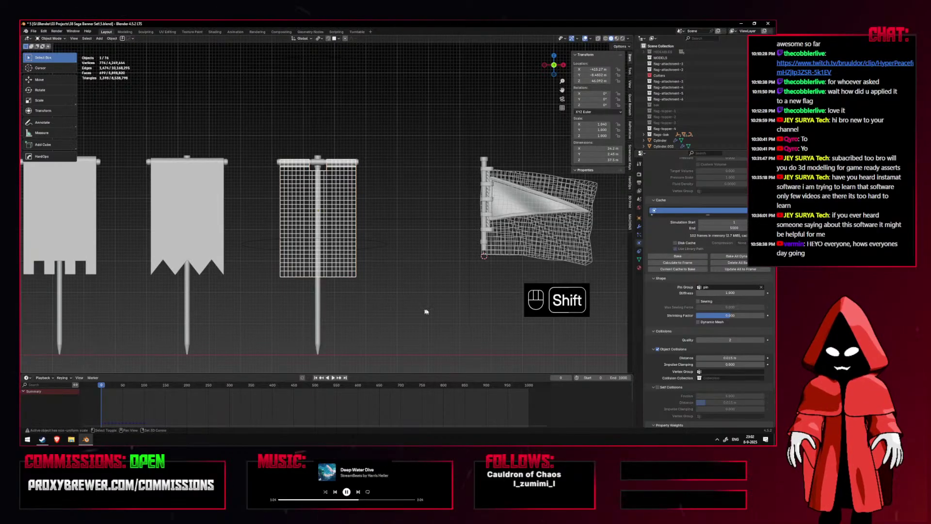
middle_drag(410, 211, 351, 287)
key(KP_1)
key(KP_3)
key(KP_1)
scroll(417, 261, down, 3)
scroll(338, 275, up, 1)
key(KP_1)
scroll(351, 287, down, 4)
shift+middle_drag(281, 296, 409, 293)
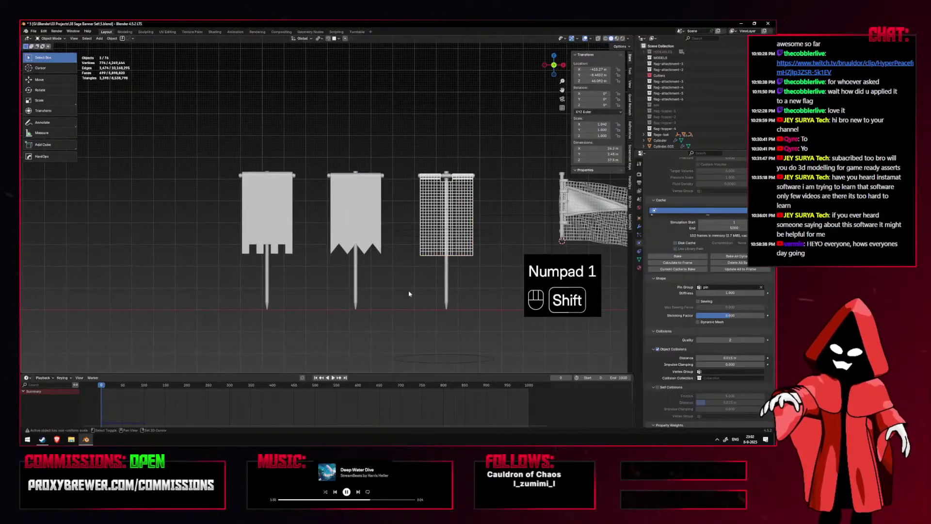
shift+middle_drag(350, 368, 318, 379)
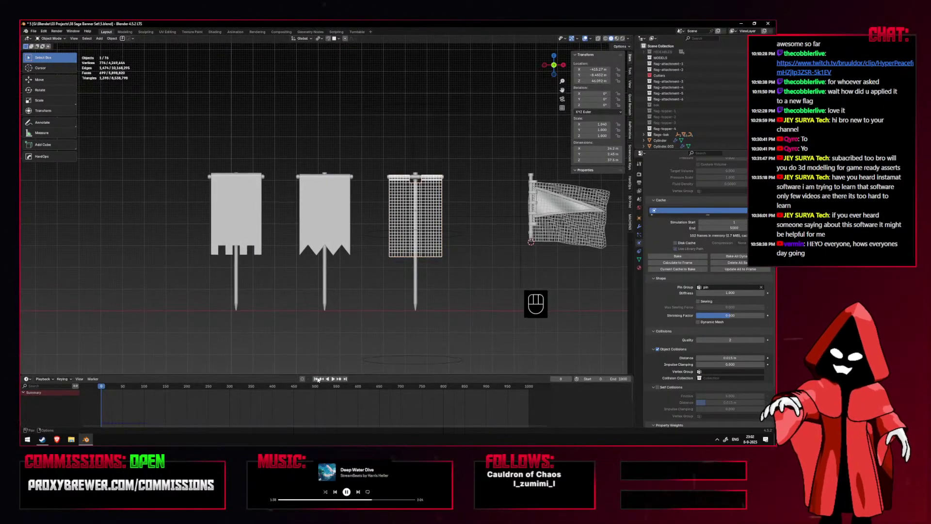
Enlarge the timeline area slightly and hide the collection containing the square-notched and zigzag-edged banners.
drag(326, 374, 351, 350)
shift+middle_drag(388, 299, 316, 259)
click(312, 258)
shift+middle_drag(285, 222, 354, 261)
click(322, 224)
shift+drag(158, 115, 335, 248)
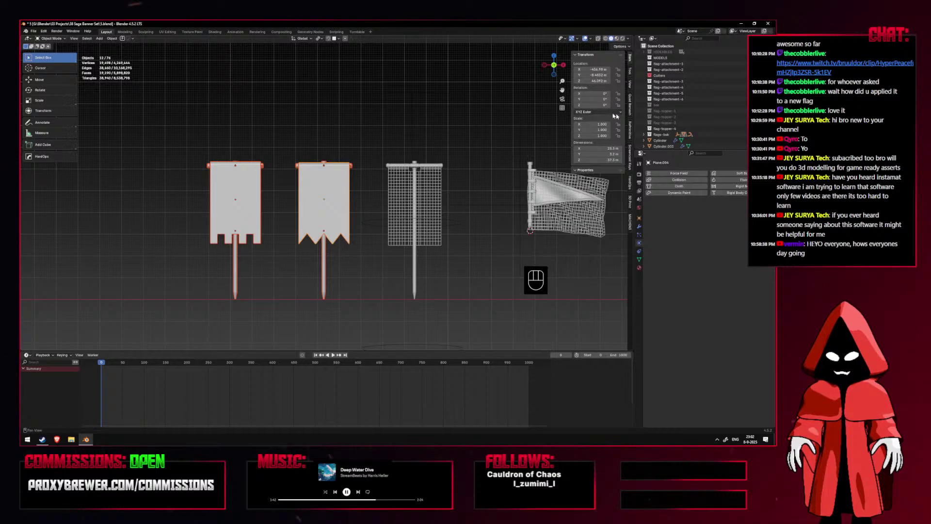
click(756, 134)
shift+middle_drag(507, 191, 382, 199)
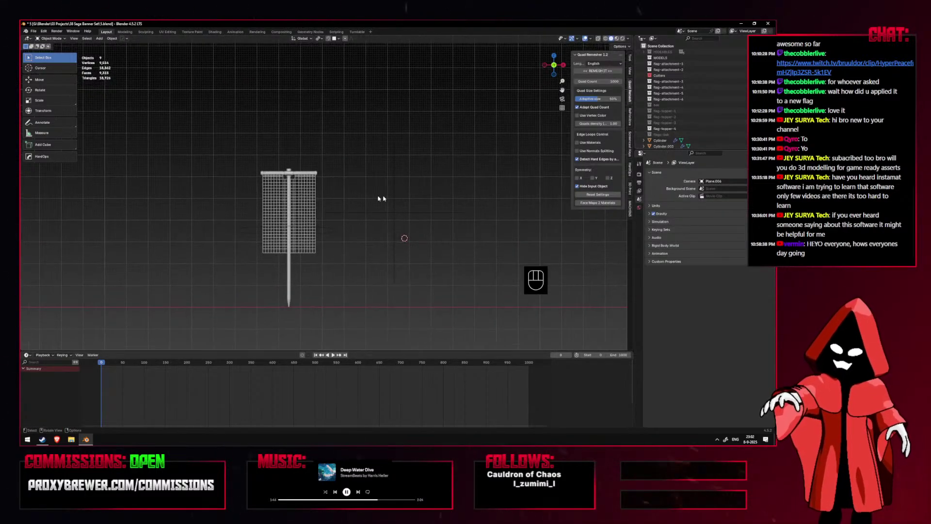
Unhide the inner banner, select the surrounding cage and check its mesh from the side in and out of Edit Mode.
key(alt+h)
scroll(328, 193, up, 4)
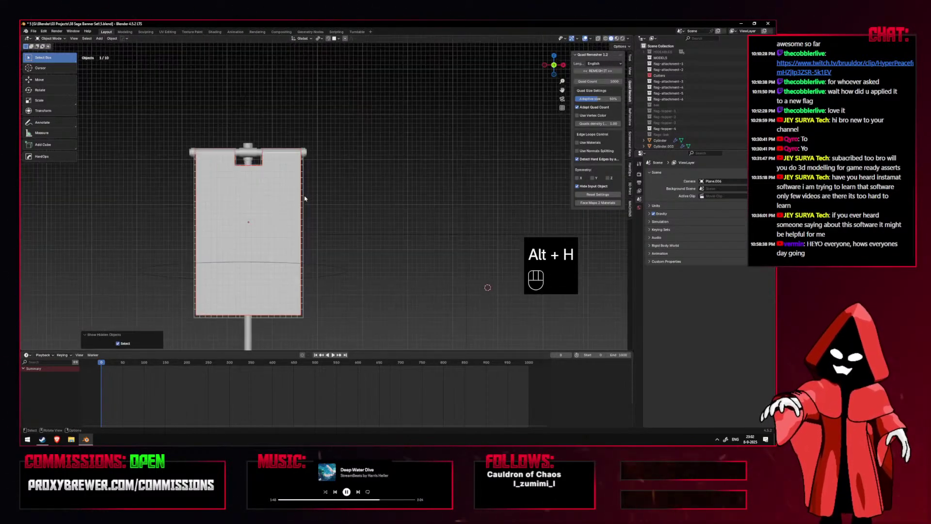
click(301, 196)
mouse_move(337, 205)
middle_down()
mouse_move(335, 229)
mouse_move(323, 217)
middle_up()
key(Tab)
key(Tab)
key(Tab)
key(Tab)
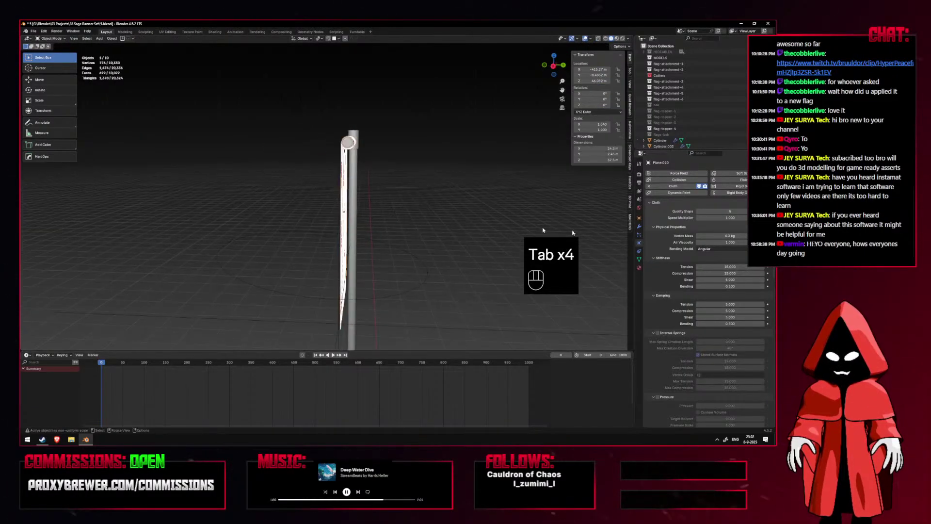
Turn the viewport display of the cage's Solidify modifier back on.
click(639, 227)
middle_drag(412, 242, 508, 278)
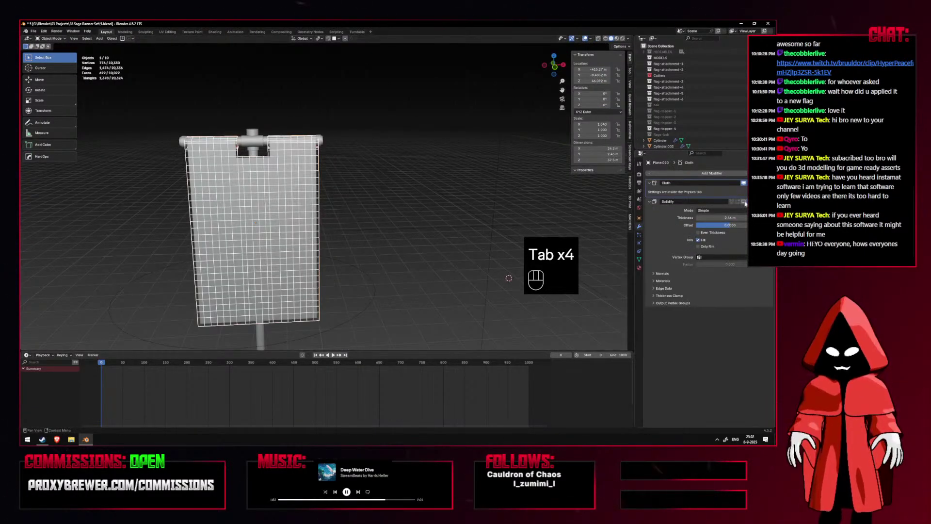
click(739, 202)
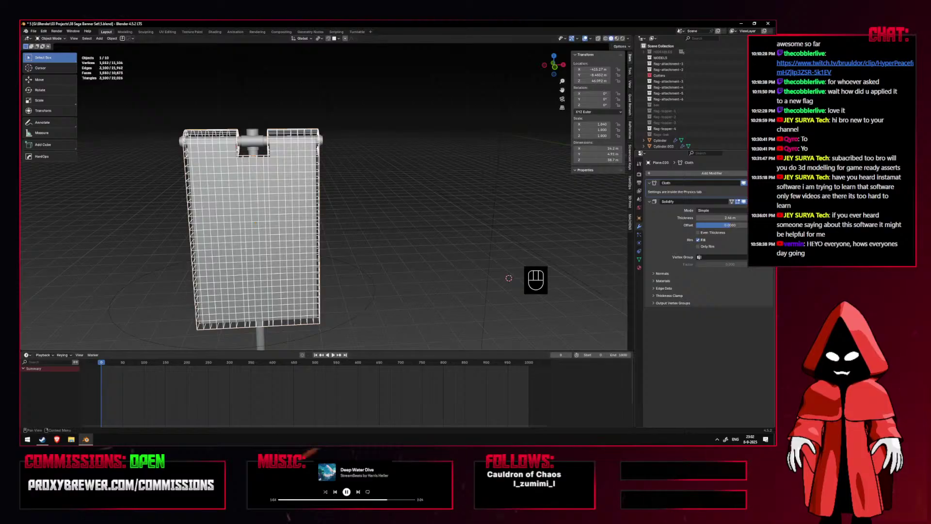
Play the cage's cloth simulation, check from several angles how the cloth falls, and rewind to the start.
middle_drag(509, 277, 388, 214)
key(space)
key(KP_1)
middle_drag(352, 251, 317, 259)
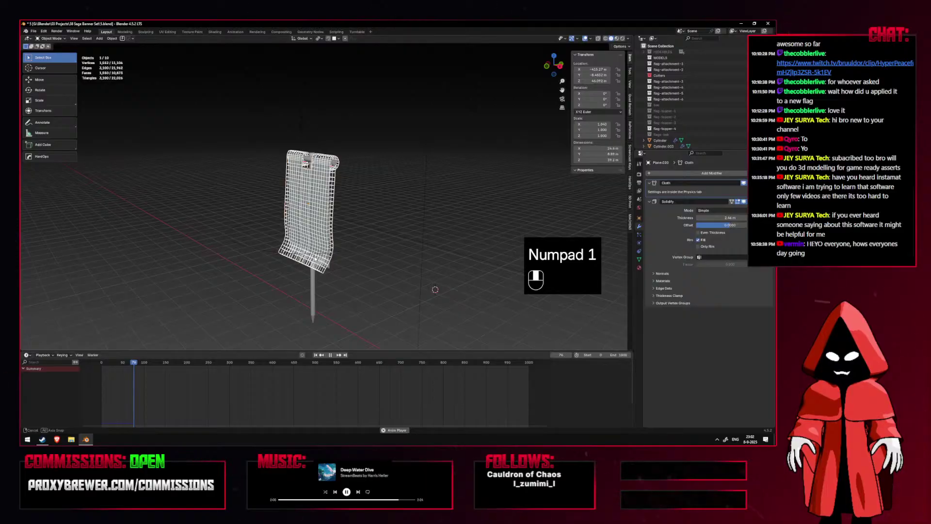
key(ctrl+z)
scroll(315, 259, up, 4)
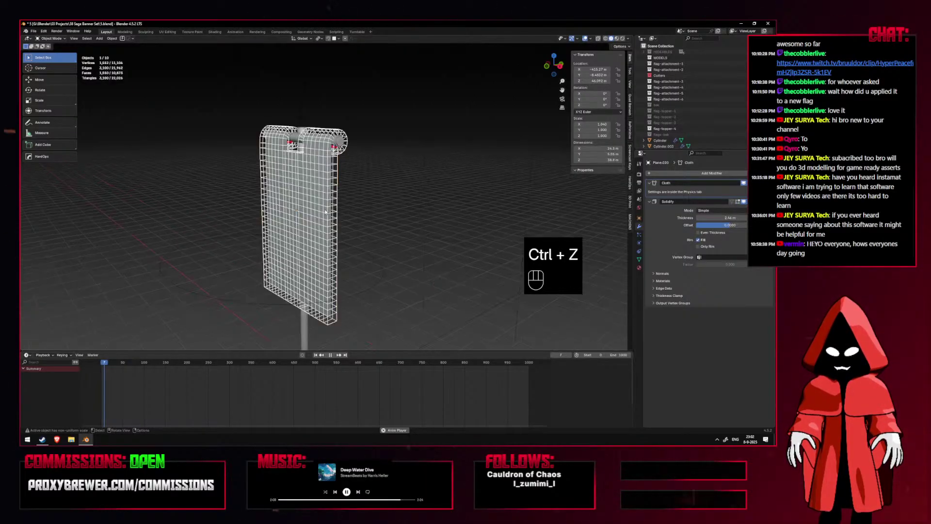
click(318, 355)
click(315, 355)
key(space)
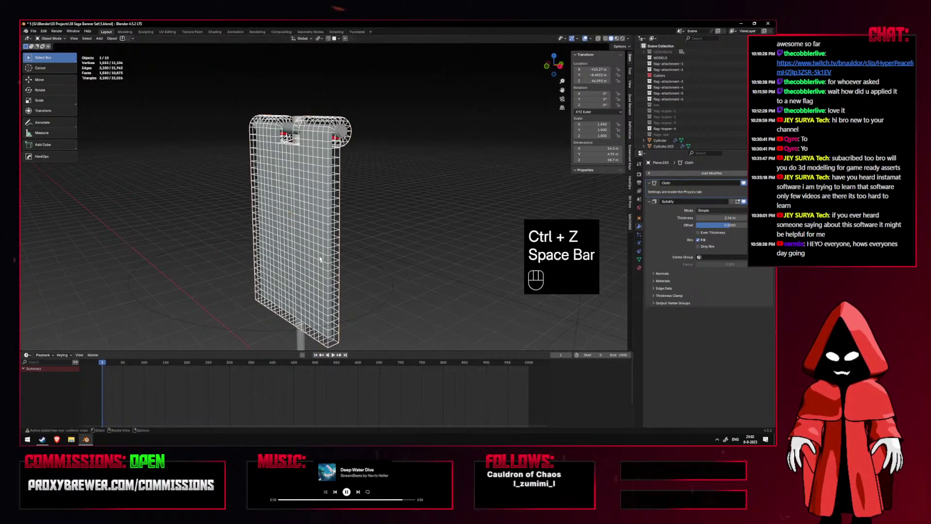
Select the inner notched banner, bind its Mesh Deform modifier to the cage and play the simulation around the crossbar.
click(311, 200)
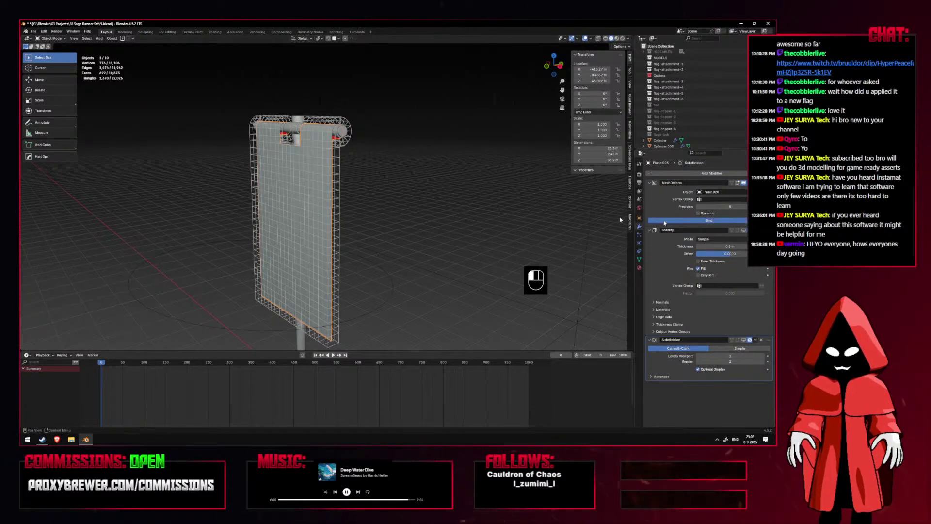
key(space)
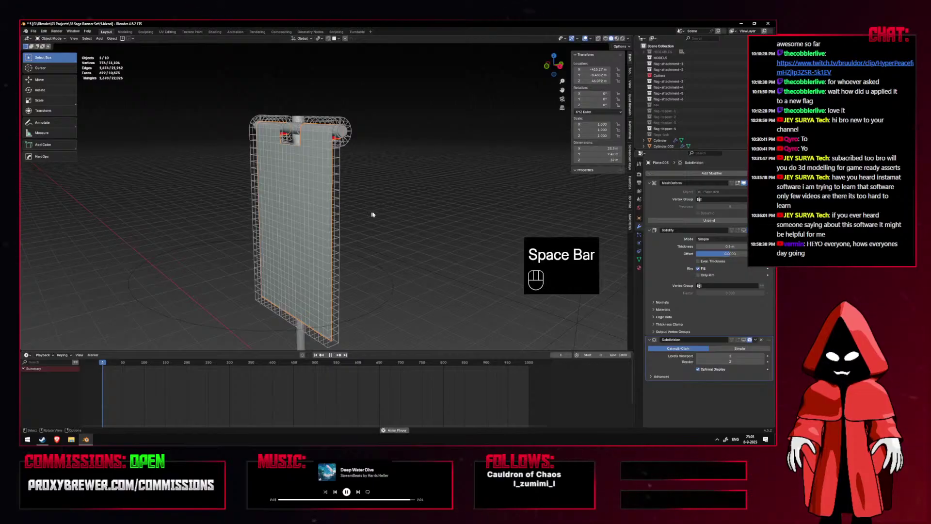
key(KP_1)
middle_drag(396, 212, 436, 172)
key(space)
scroll(353, 216, up, 3)
scroll(376, 154, up, 3)
key(KP_1)
scroll(407, 159, down, 3)
click(369, 153)
click(366, 151)
key(g)
right_click(407, 144)
click(399, 169)
click(381, 159)
key(ctrl+z)
key(ctrl+z)
key(ctrl+z)
key(ctrl+z)
key(ctrl+z)
key(ctrl+z)
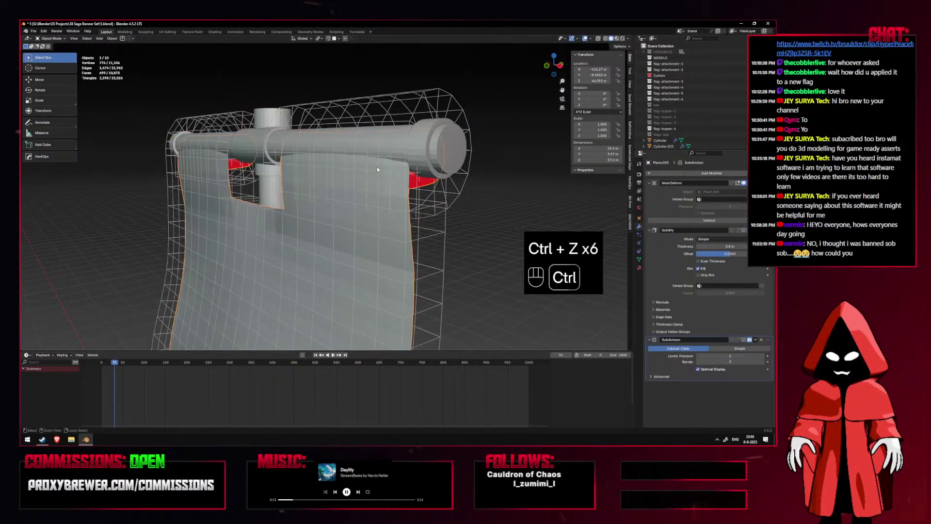
Rewind the animation to the start and add Collision physics to the horizontal crossbar cylinder.
click(316, 355)
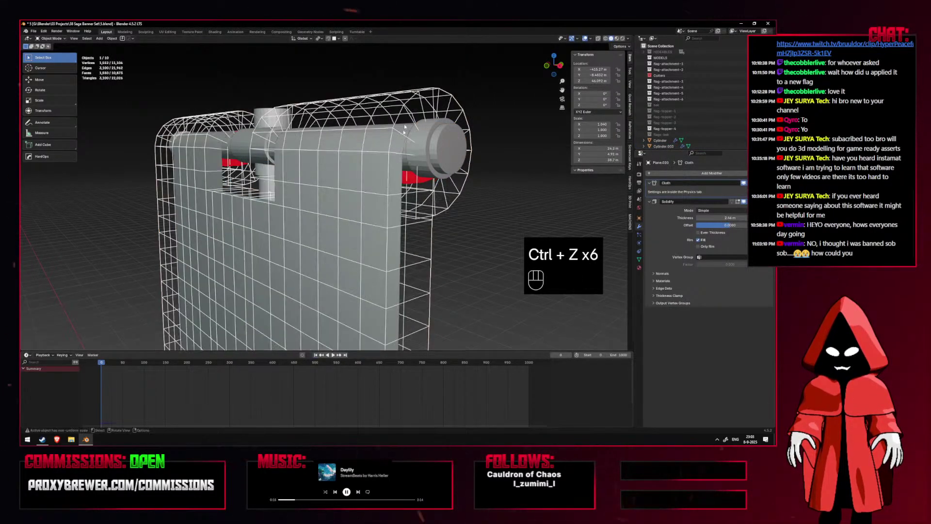
click(397, 153)
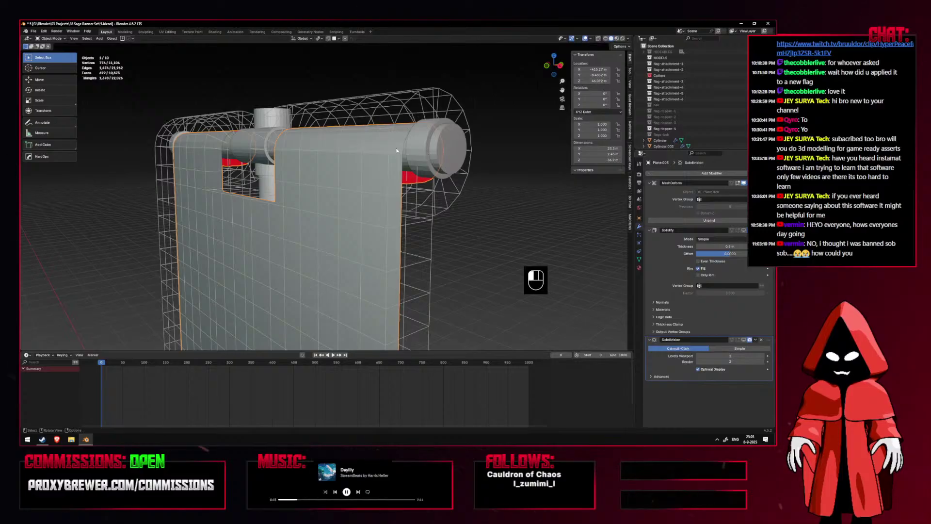
click(398, 151)
click(639, 243)
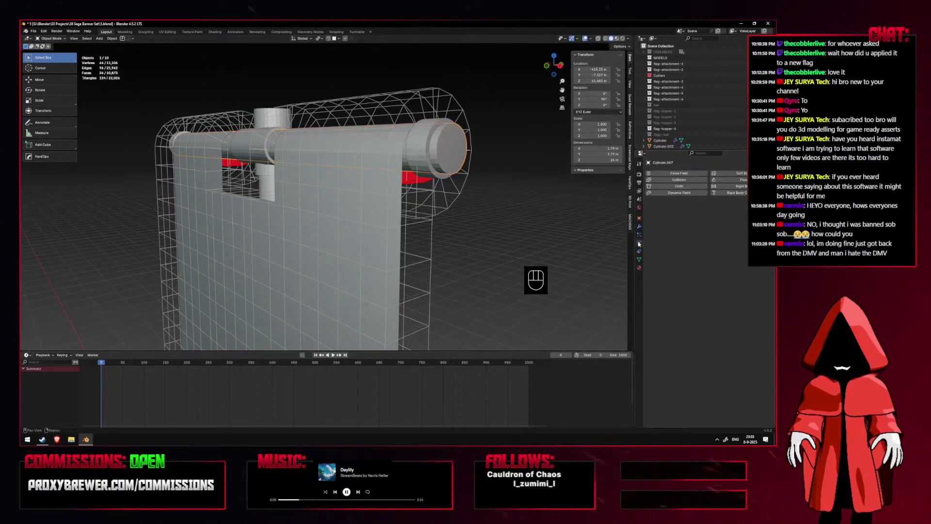
click(680, 180)
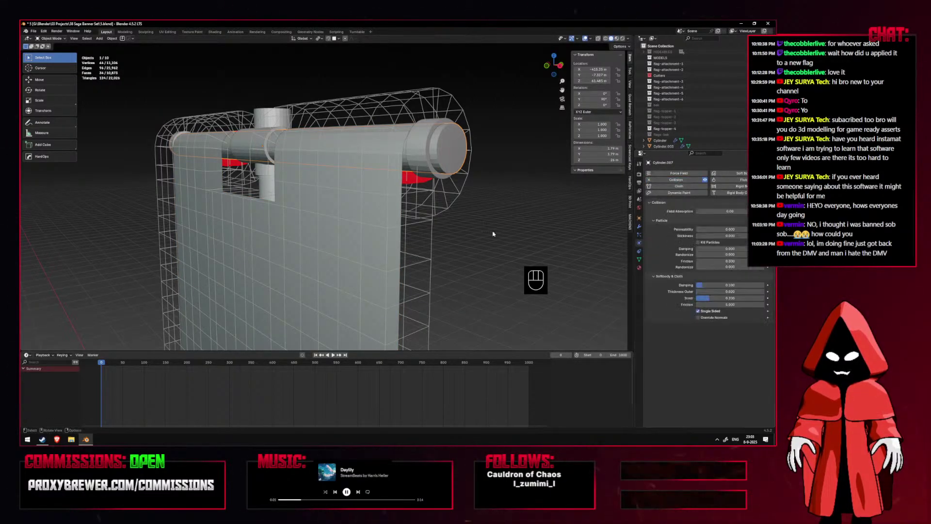
Play the simulation with overlays hidden, examine the hanging banner from several angles, and show the overlays again.
key(KP_1)
key(shift+alt+z)
key(space)
middle_drag(493, 234, 434, 244)
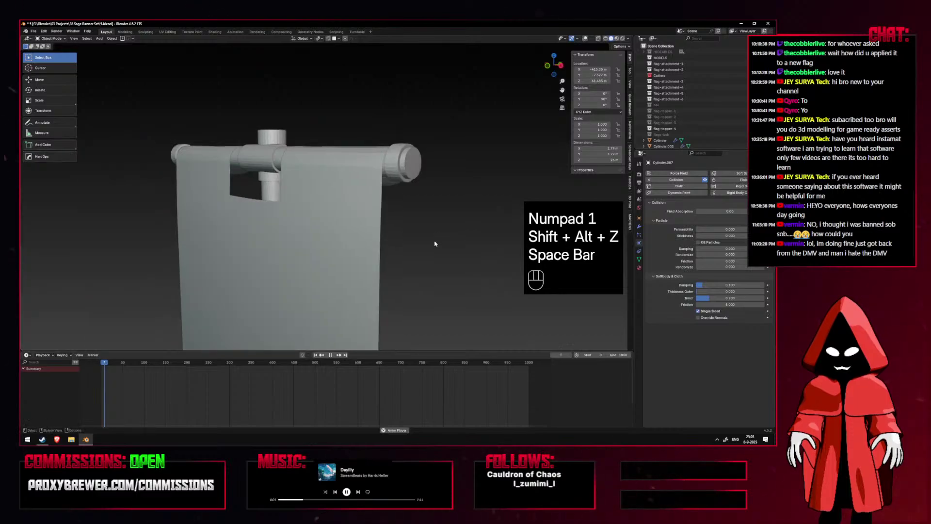
scroll(428, 255, down, 6)
shift+middle_drag(412, 245, 408, 185)
middle_drag(408, 218, 435, 218)
middle_drag(374, 193, 337, 196)
click(585, 38)
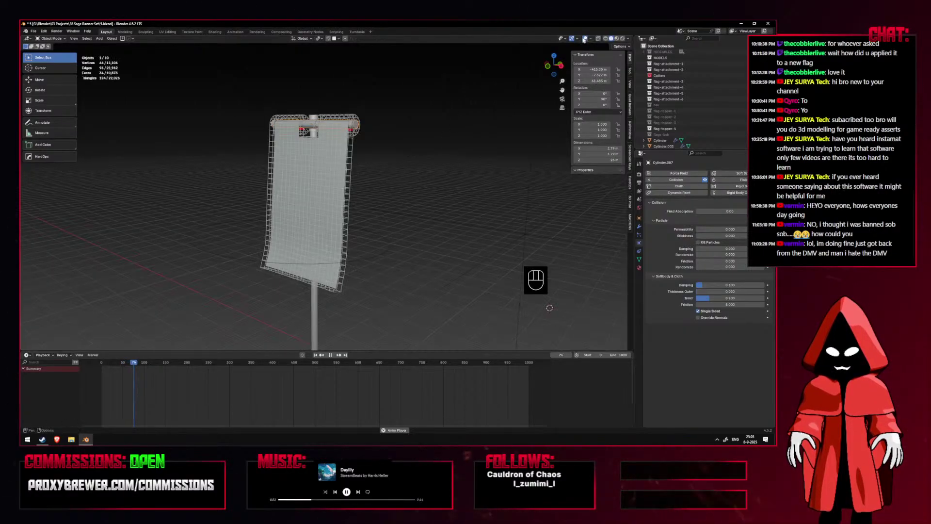
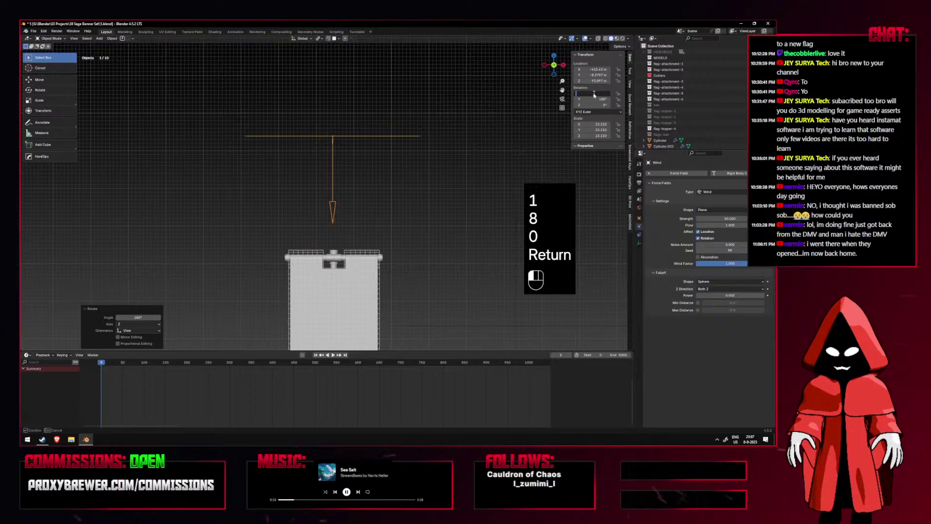
Try to drive the wind force field's Y rotation with a frame-based expression.
click(594, 99)
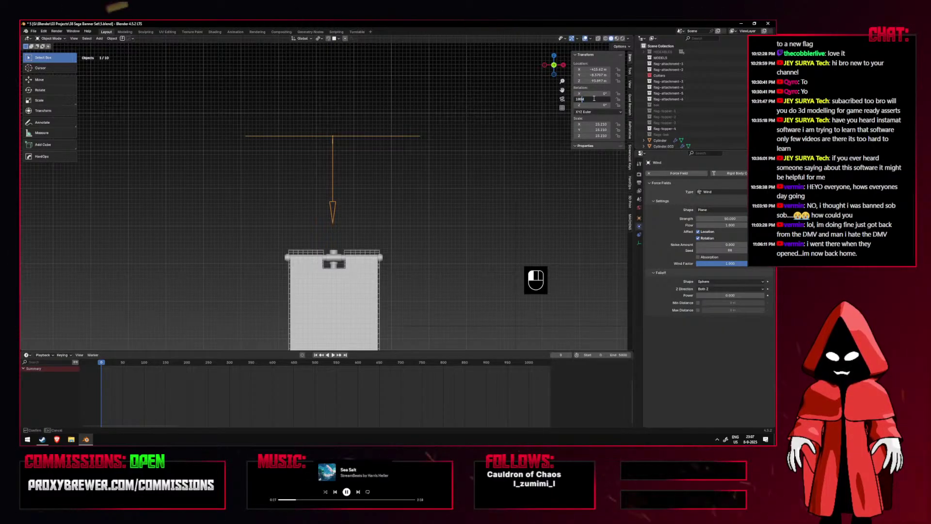
key(Left)
key(Left)
key(Right)
key(Right)
key(Right)
key(Left)
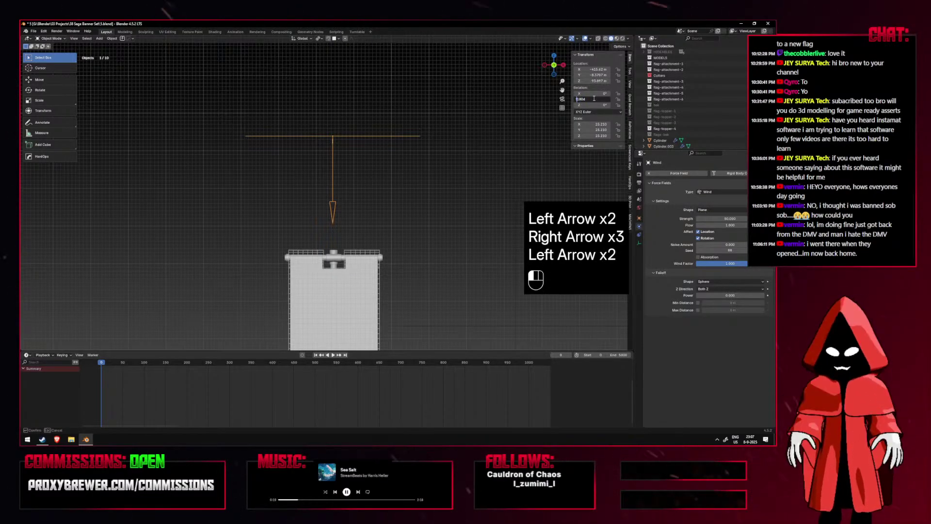
key(BackSpace)
key(BackSpace)
key(BackSpace)
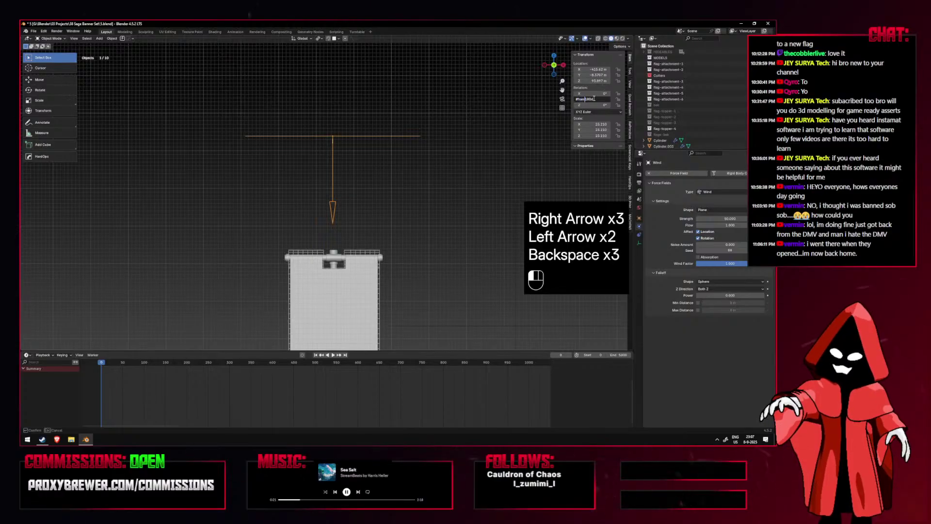
key(Return)
Play the simulation to check the wind's driven rotation and undo the Y rotation driver.
key(space)
key(space)
key(space)
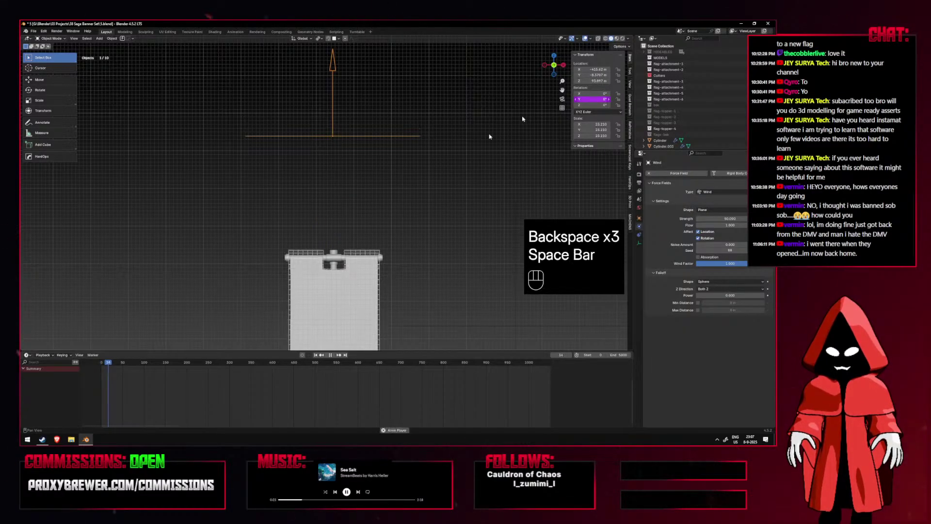
middle_drag(336, 126, 336, 171)
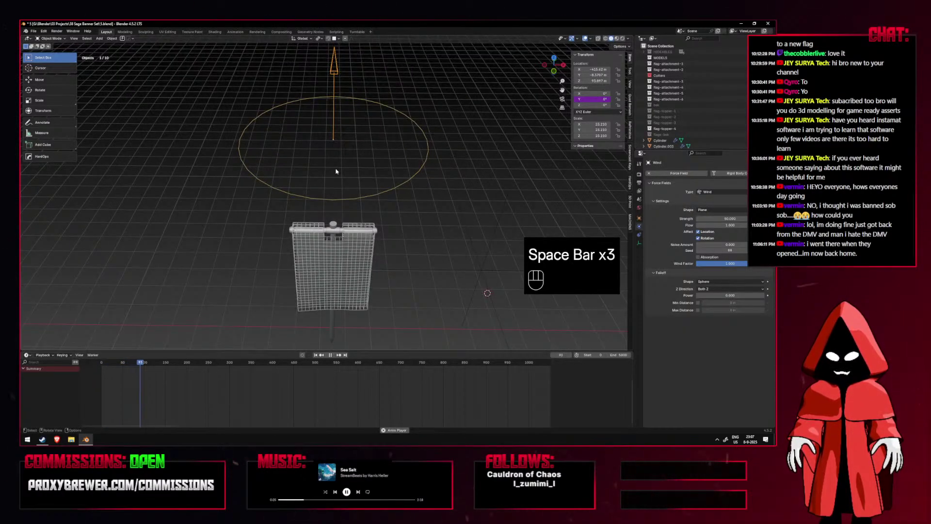
key(KP_1)
key(space)
key(ctrl+z)
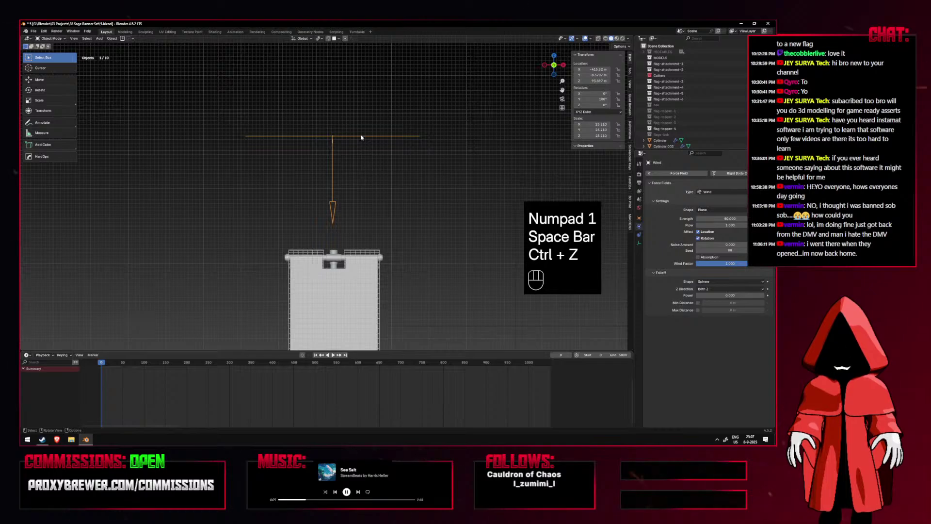
key(r)
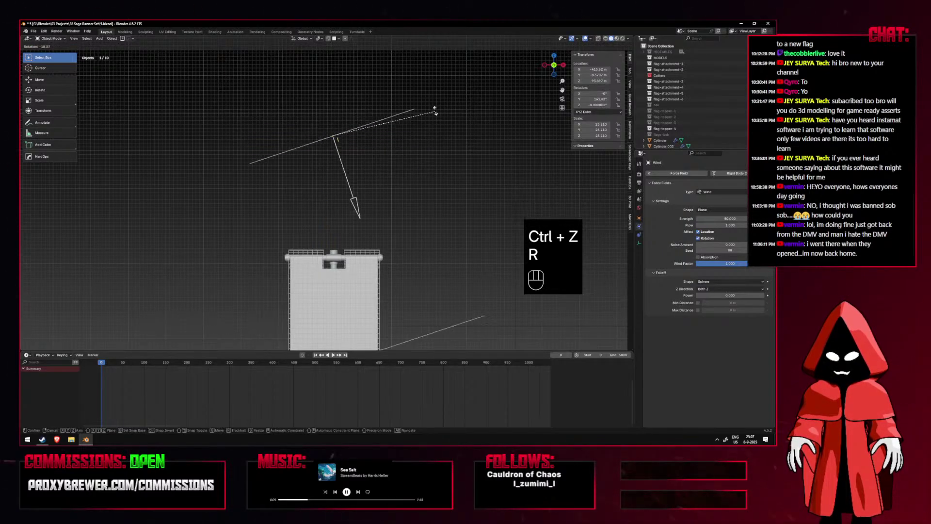
right_click(584, 112)
click(611, 106)
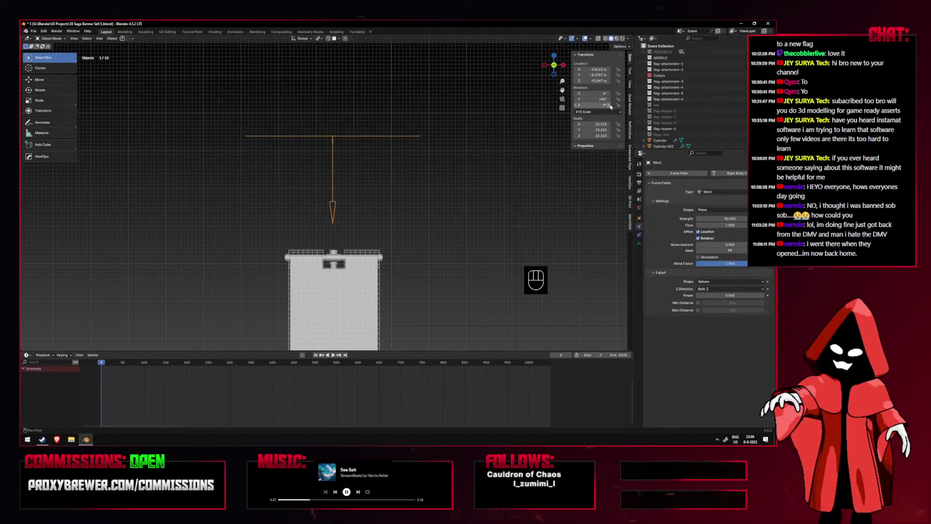
Add a driver based on the current frame to the wind's Y rotation.
right_click(602, 99)
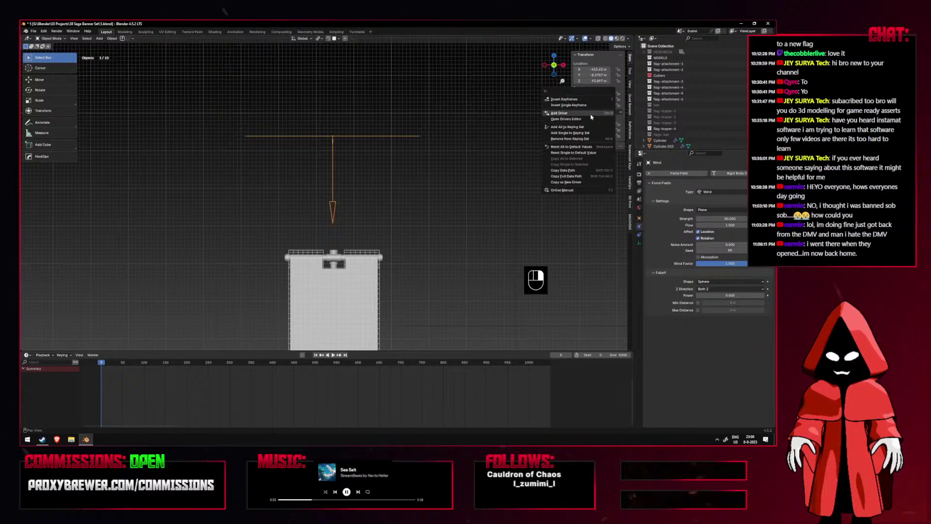
click(571, 118)
text(9)
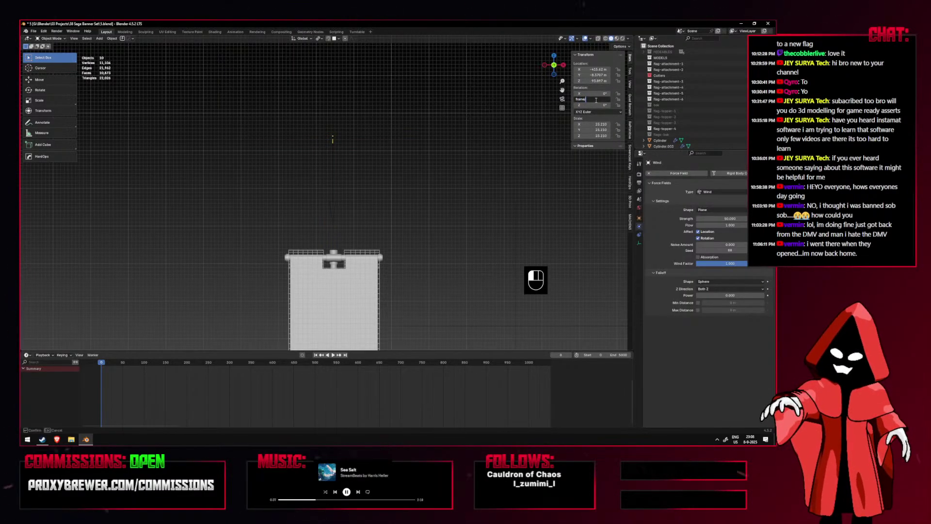
key(Return)
key(BackSpace)
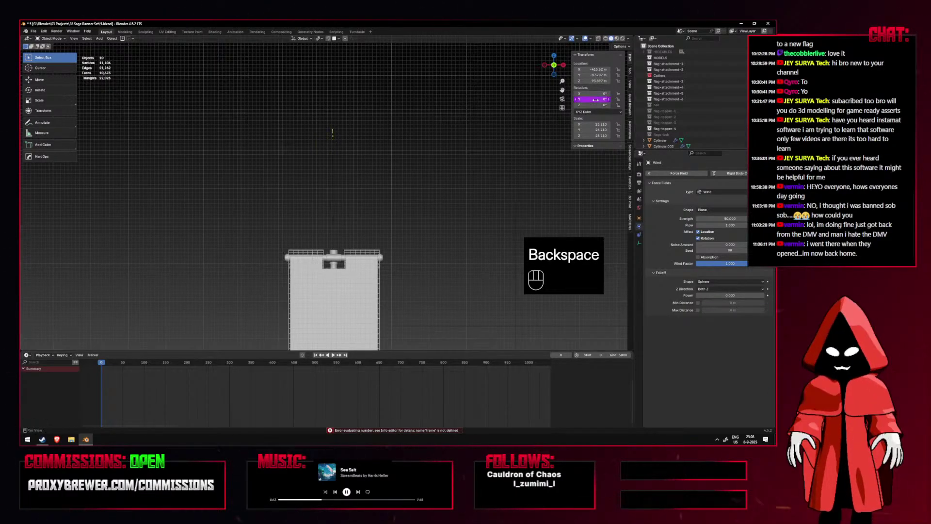
Play the animation twice to watch the wind's rotation and the banner, rewinding to the start after each run.
key(space)
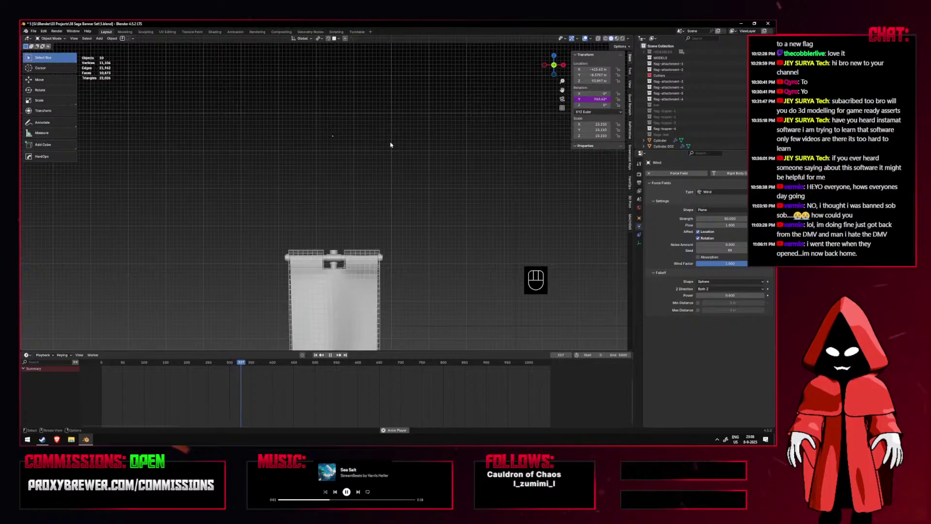
key(space)
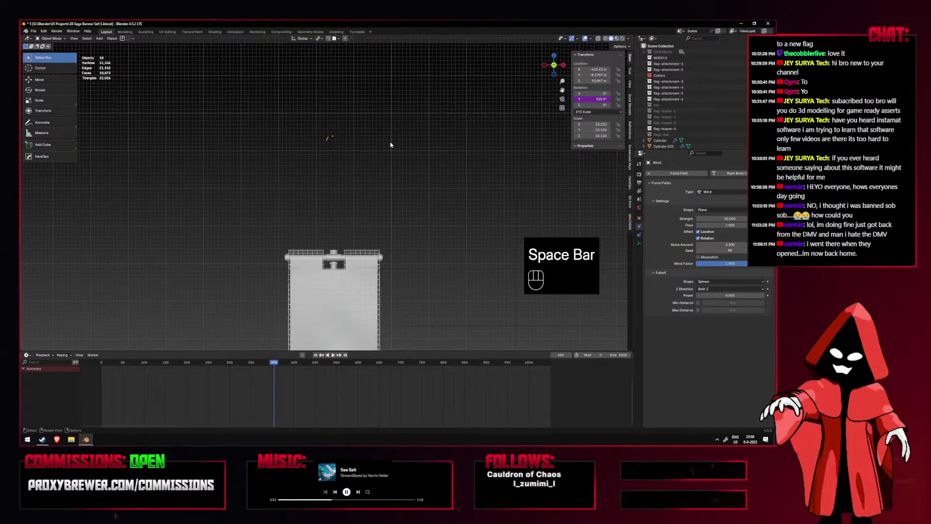
click(316, 355)
click(329, 126)
key(space)
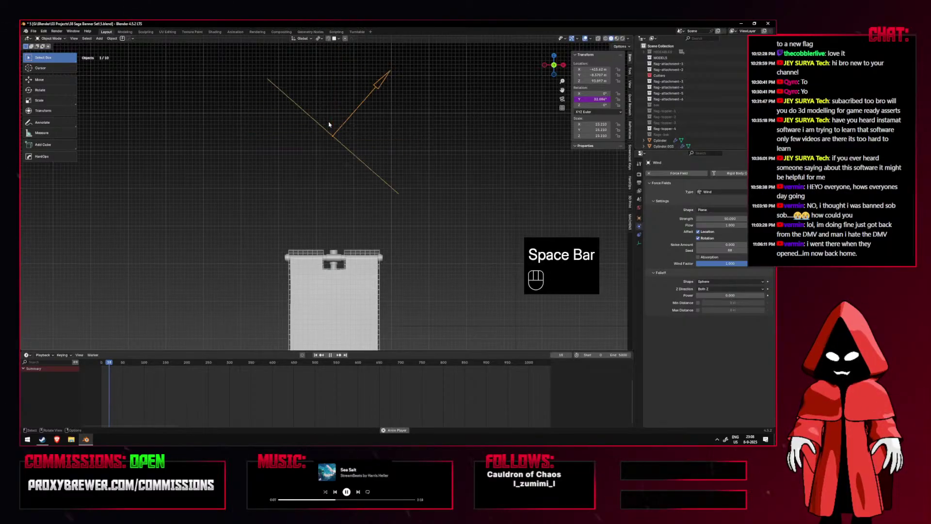
key(space)
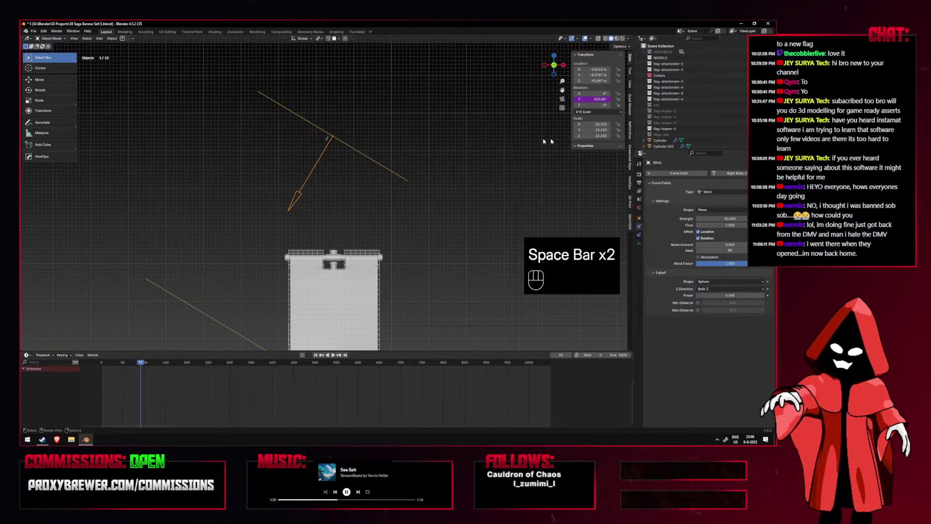
click(316, 354)
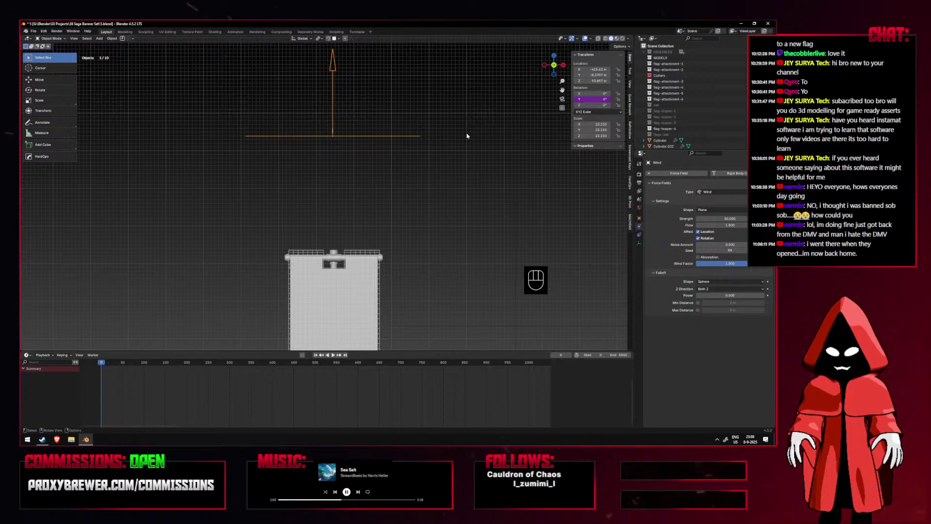
text(rz180)
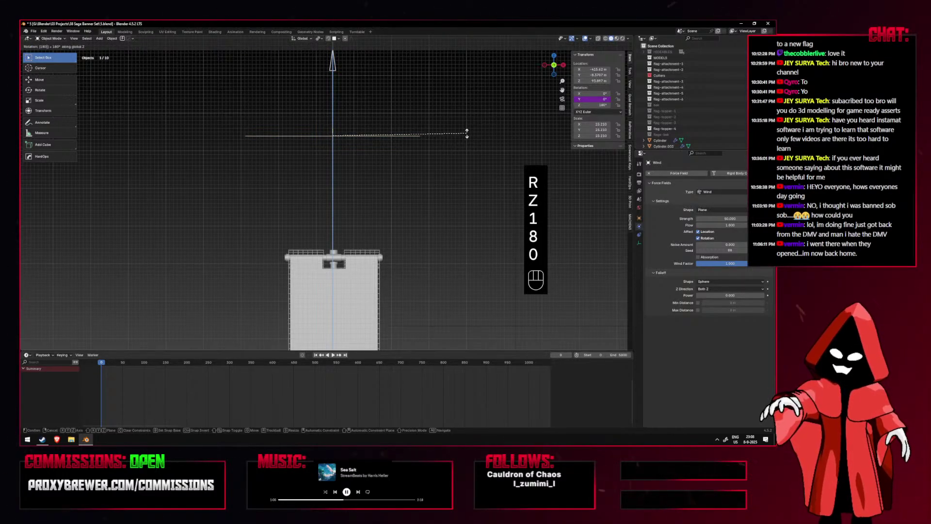
key(r)
key(r)
right_click(547, 103)
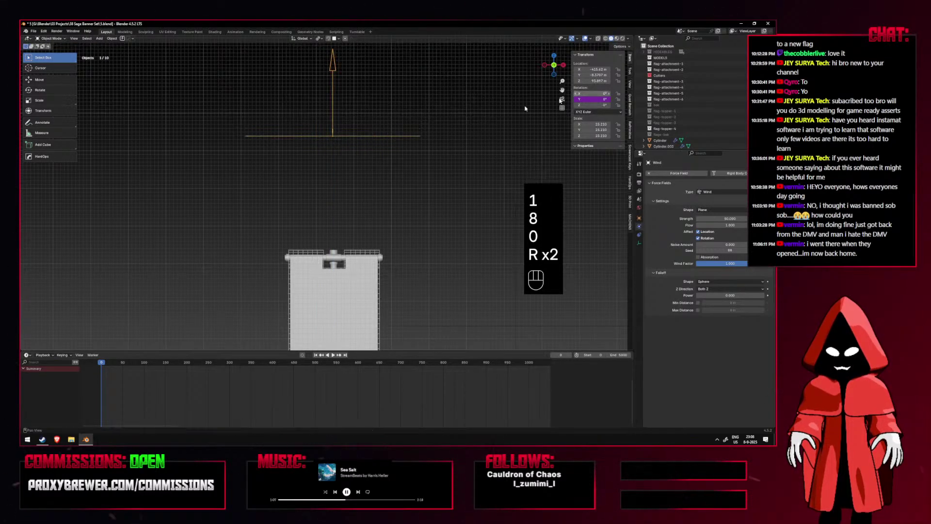
Delete the driver from the wind's Y rotation and rotate the wind to point down towards the banner.
right_click(590, 99)
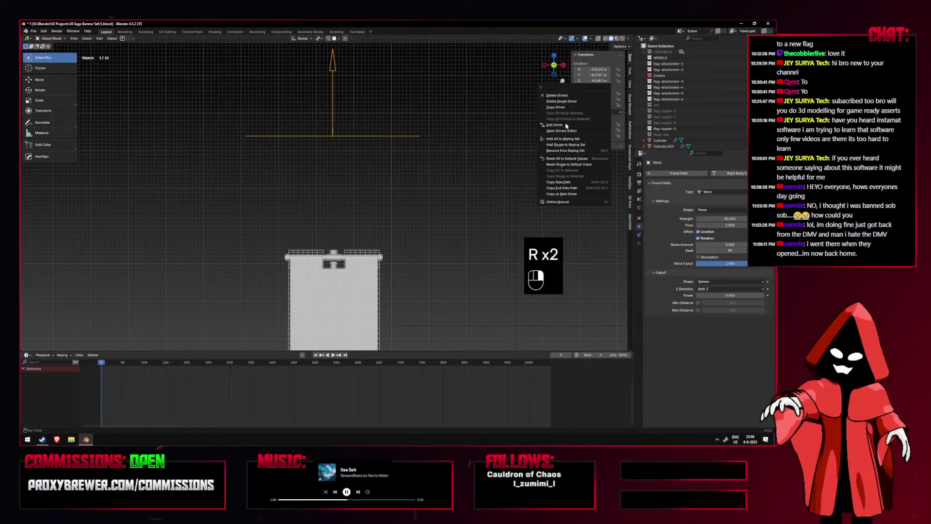
key(r)
right_click(217, 108)
key(r)
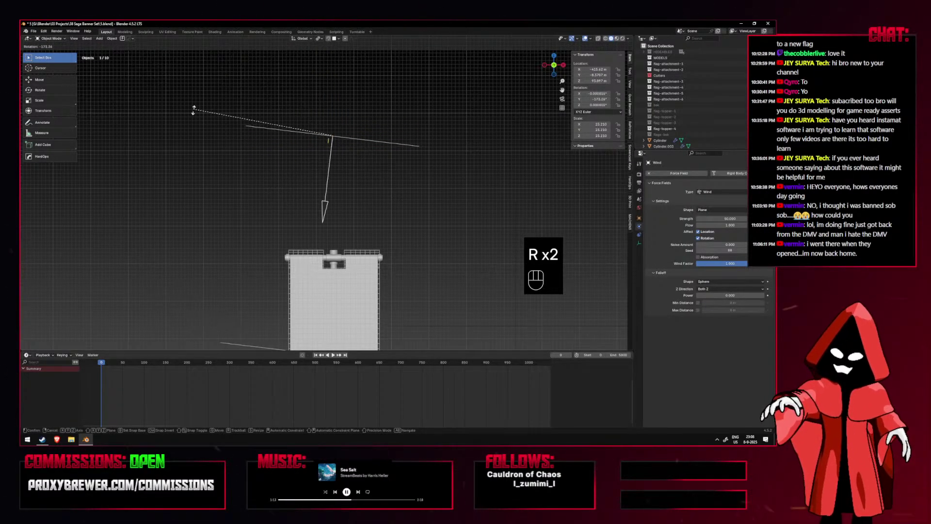
click(219, 101)
Try to enter a sine expression of the frame as the wind's Y rotation and test it with a short playback.
double_click(599, 100)
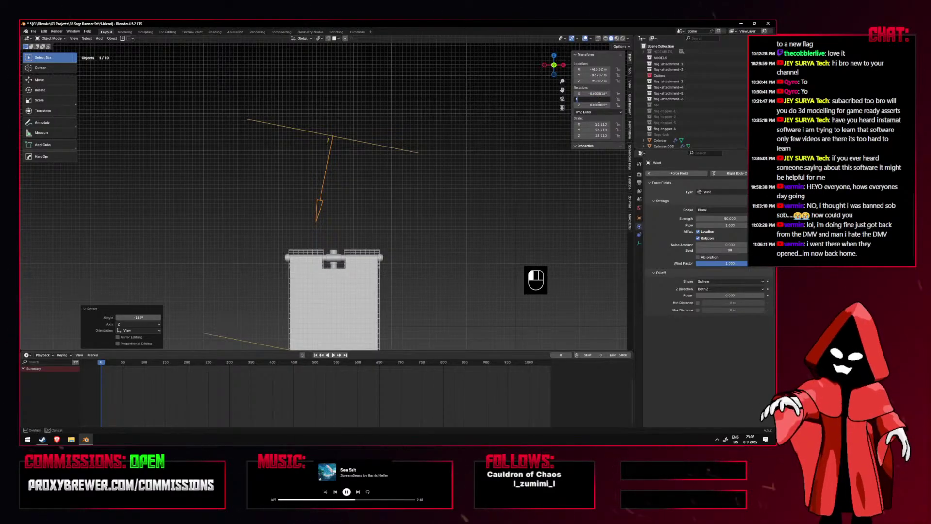
text(fram)
key(BackSpace)
key(BackSpace)
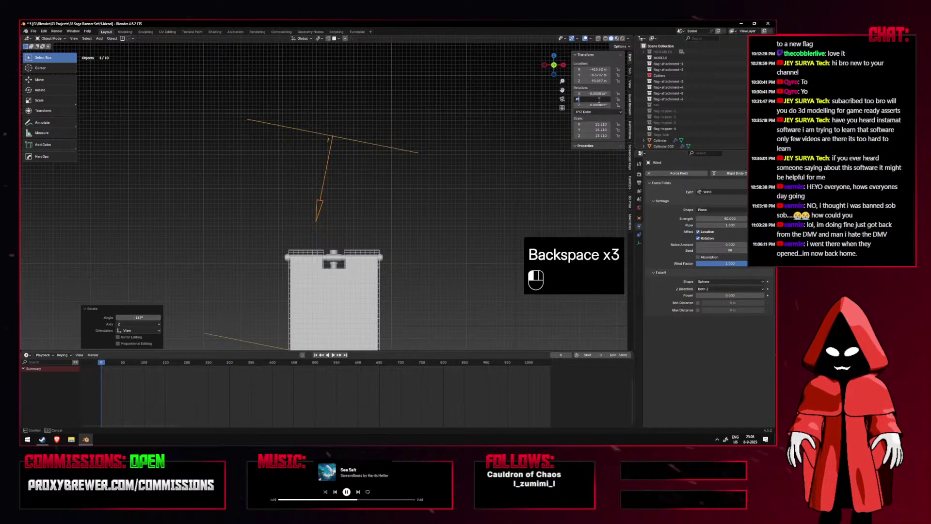
key(ctrl+a)
text(sin(#f)
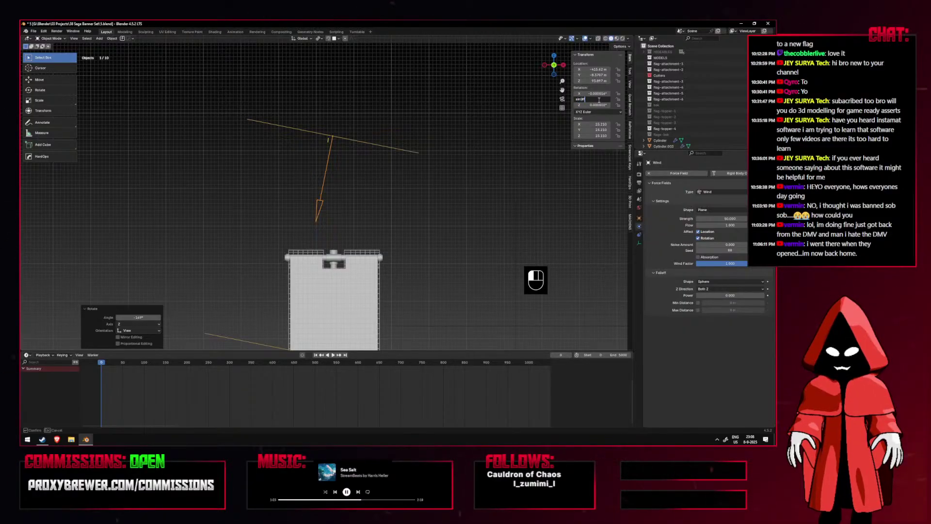
key(Return)
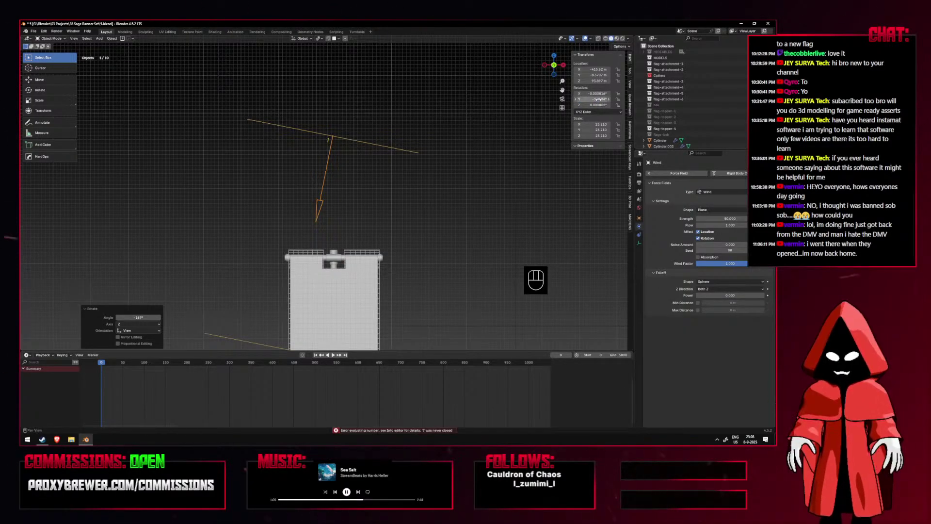
key(space)
key(space)
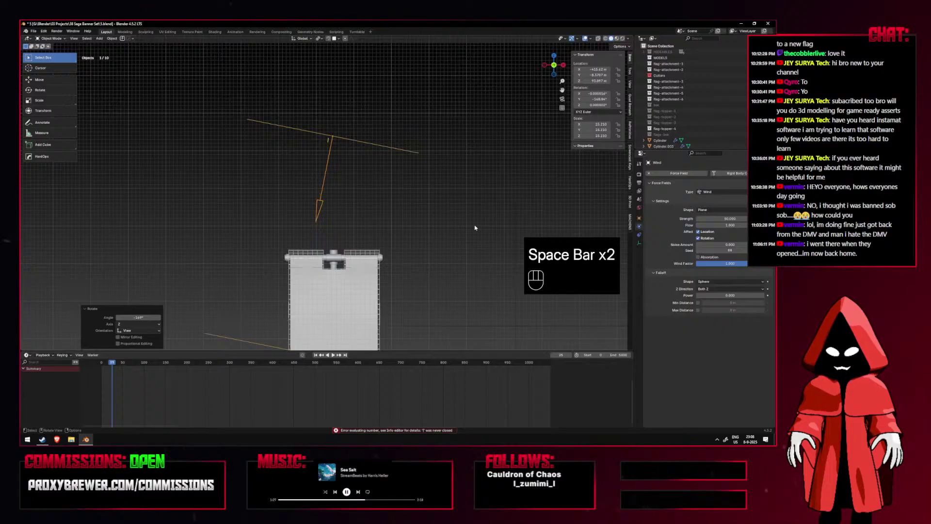
key(ctrl+z)
key(ctrl+shift+z)
Add the driver #sin(frame) to the wind's Y rotation.
click(598, 99)
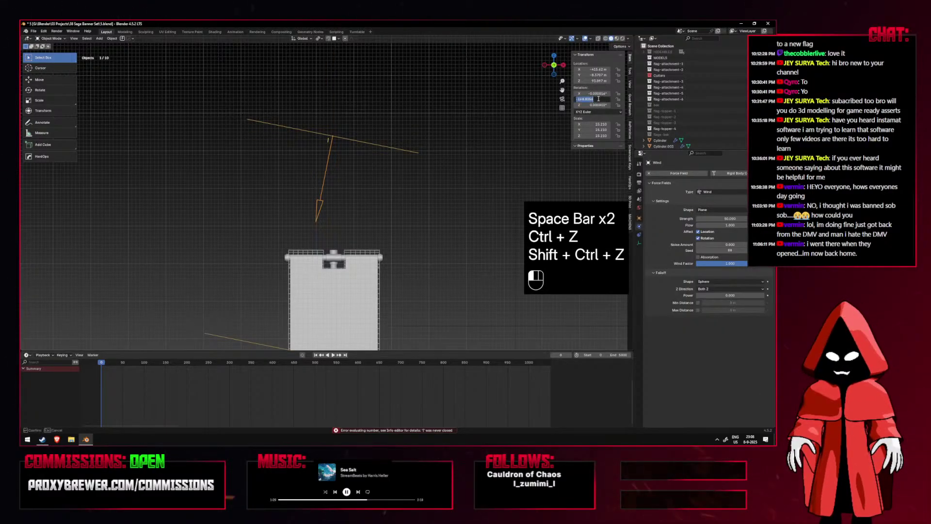
text(#sin)
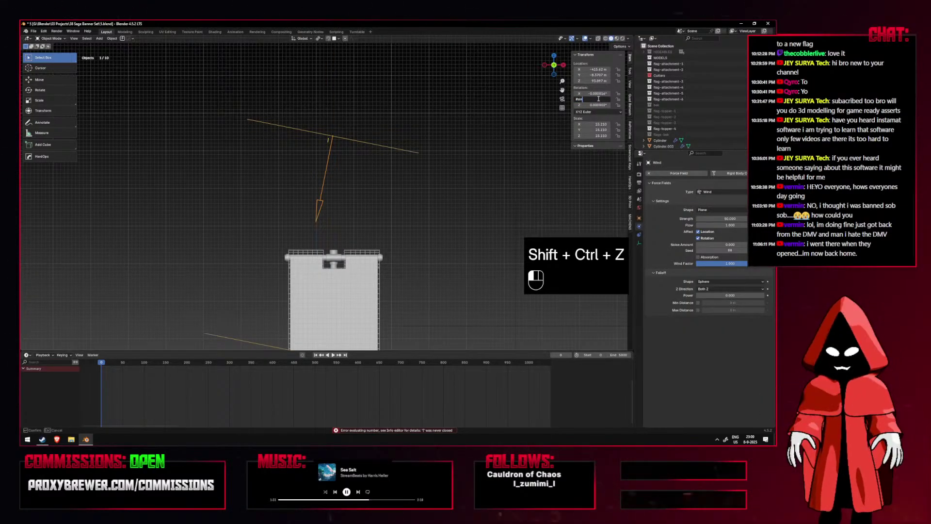
text((frame)
text())
key(Return)
Play the animation to watch the wind's sine-driven rotation, and undo the Y rotation driver.
key(space)
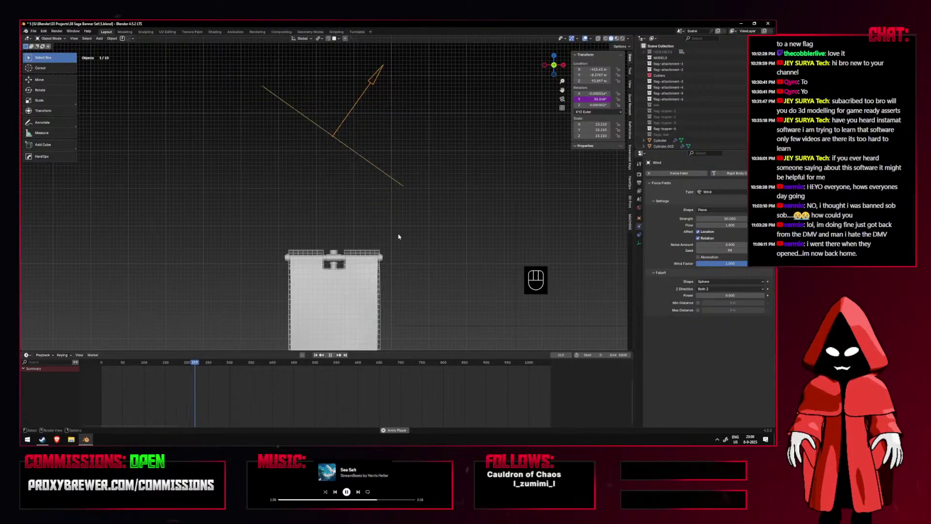
key(space)
key(r)
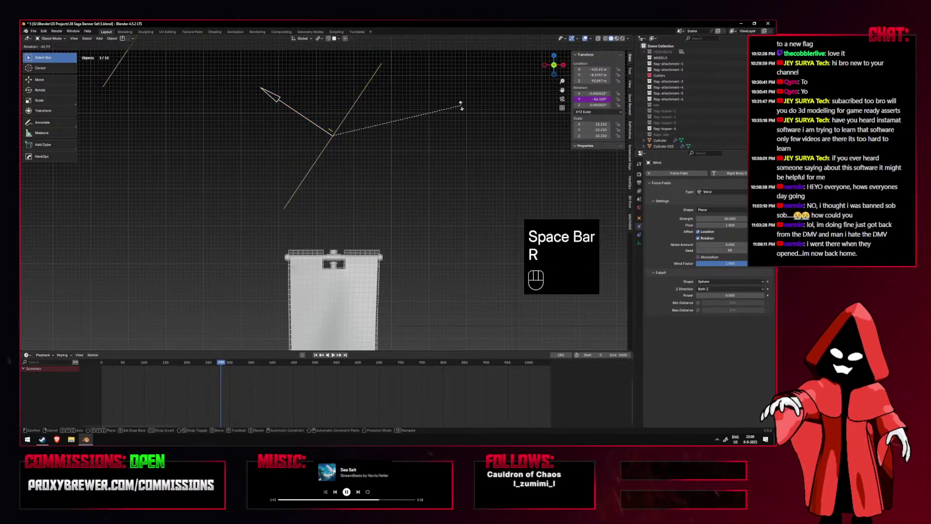
key(ctrl+z)
key(ctrl+z)
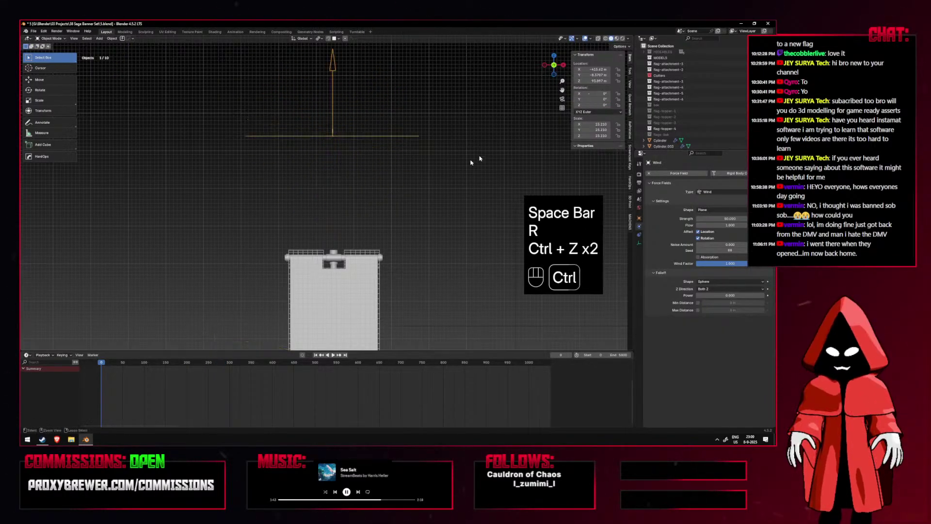
Try to set the wind's Y rotation to the expression sin(#frame/180).
click(589, 99)
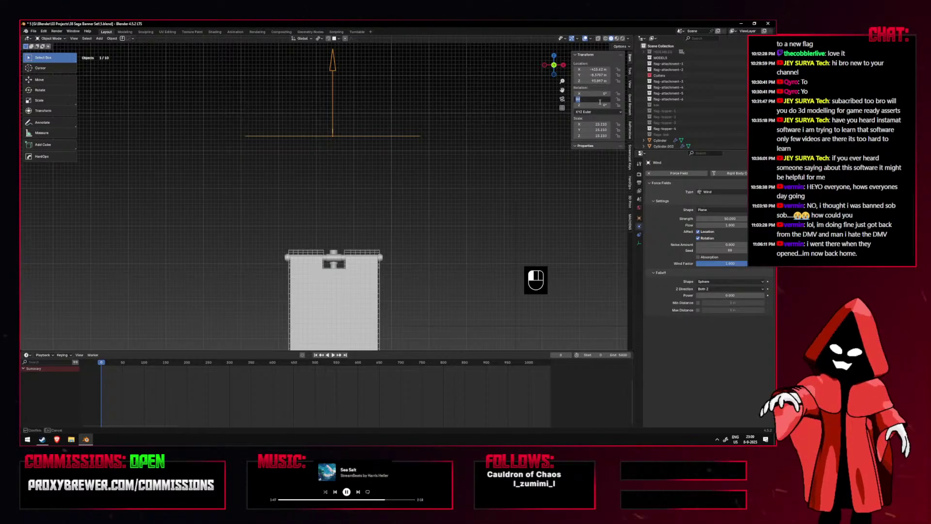
text(6)
text(sin()
text(#frame)
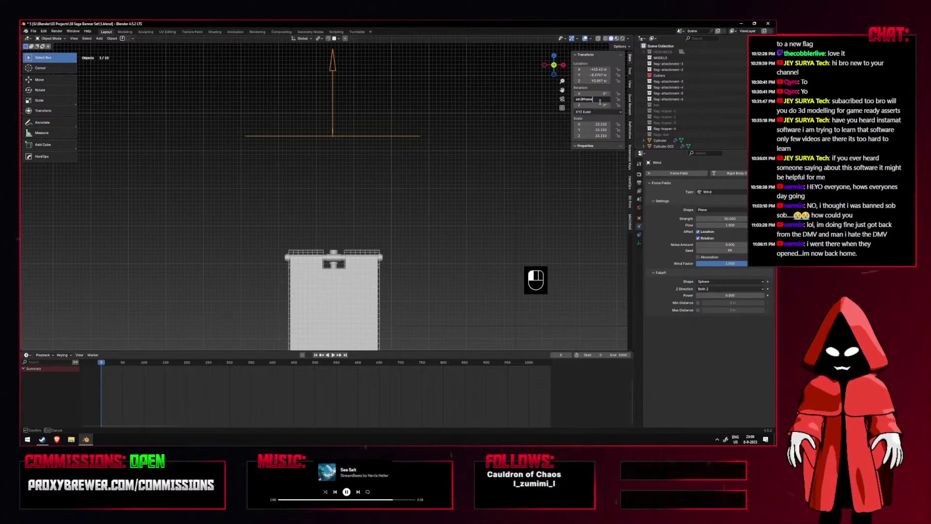
text(/180))
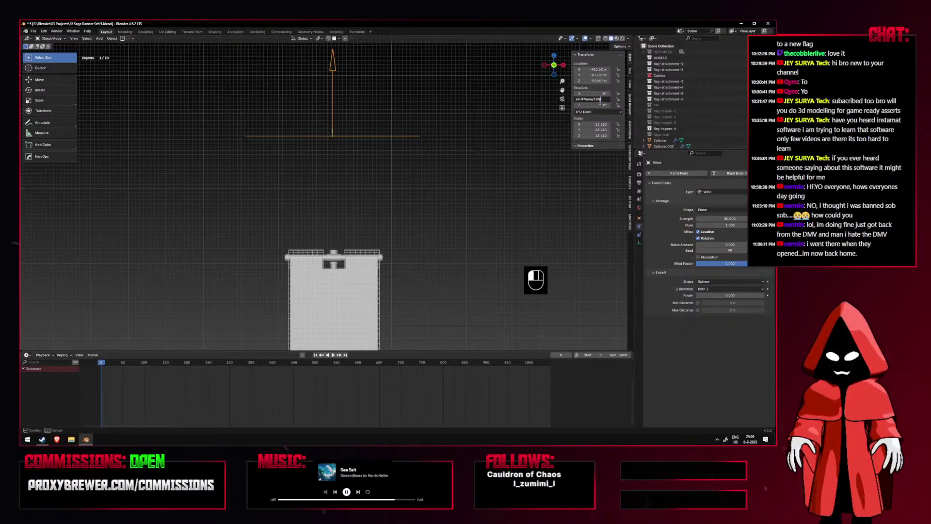
key(Return)
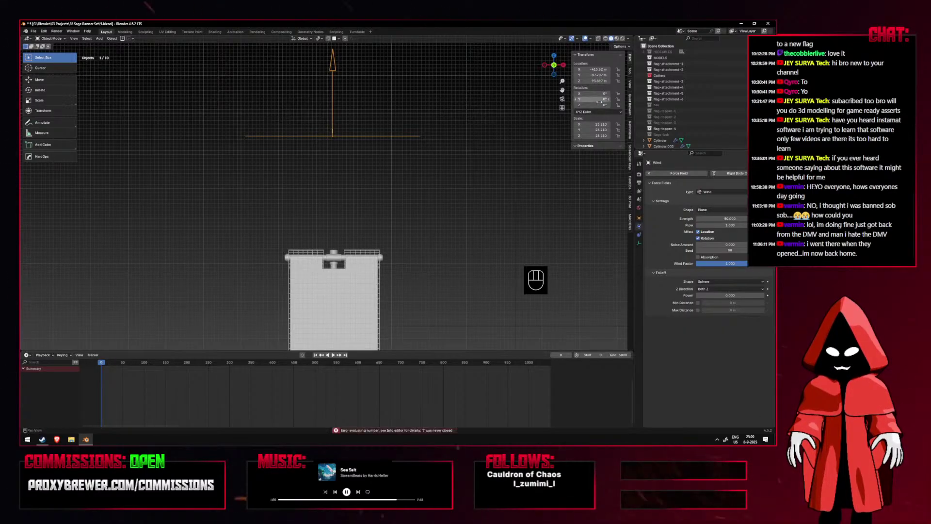
Try the wind's Y rotation again with the sine of the frame divided by 10.
click(600, 102)
text(sin()
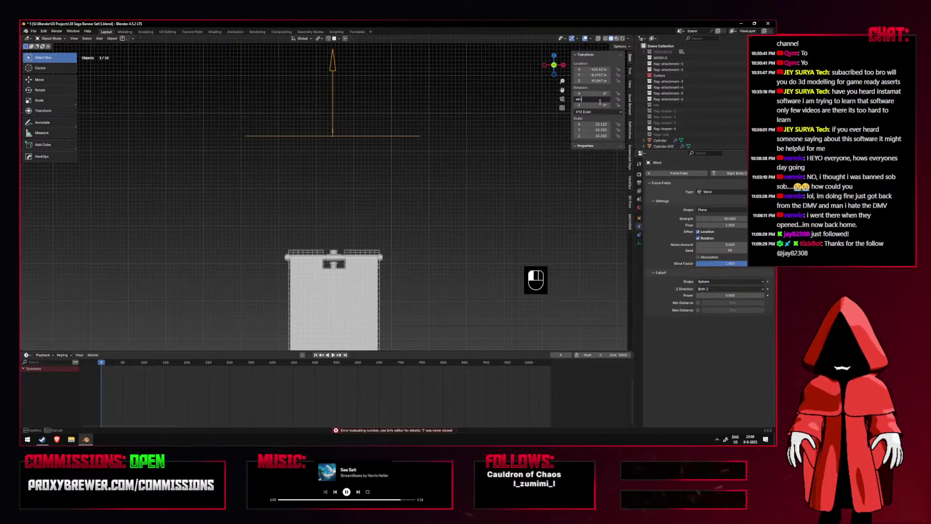
text(fframe/10))
key(Return)
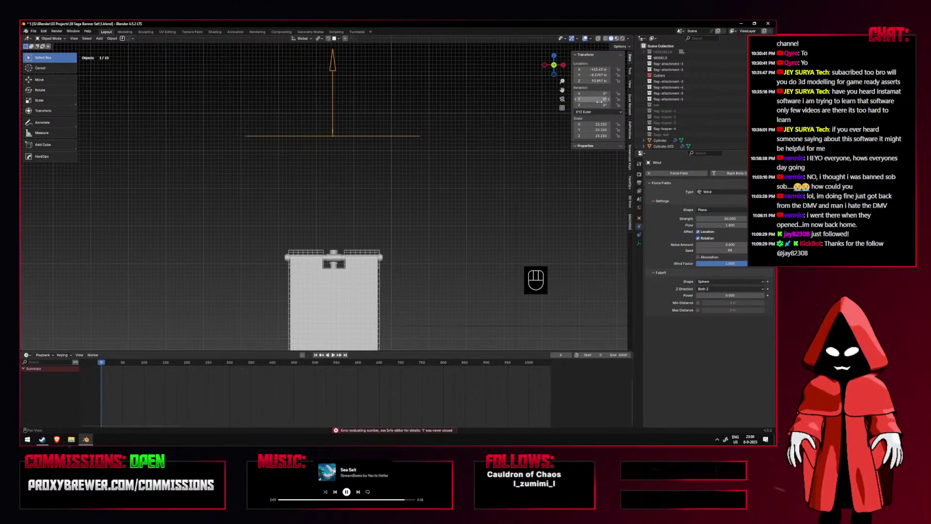
Add a driver starting with #sin to the wind's Y rotation.
click(600, 102)
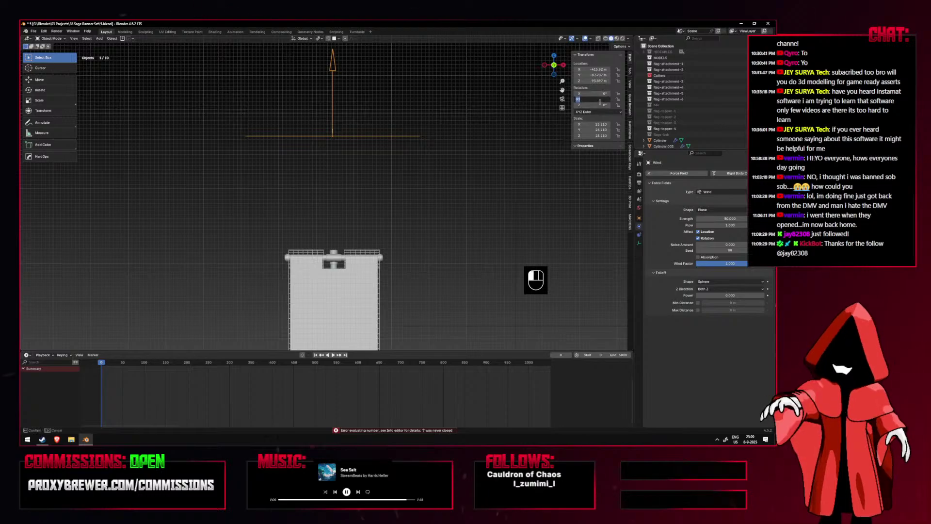
text(sin)
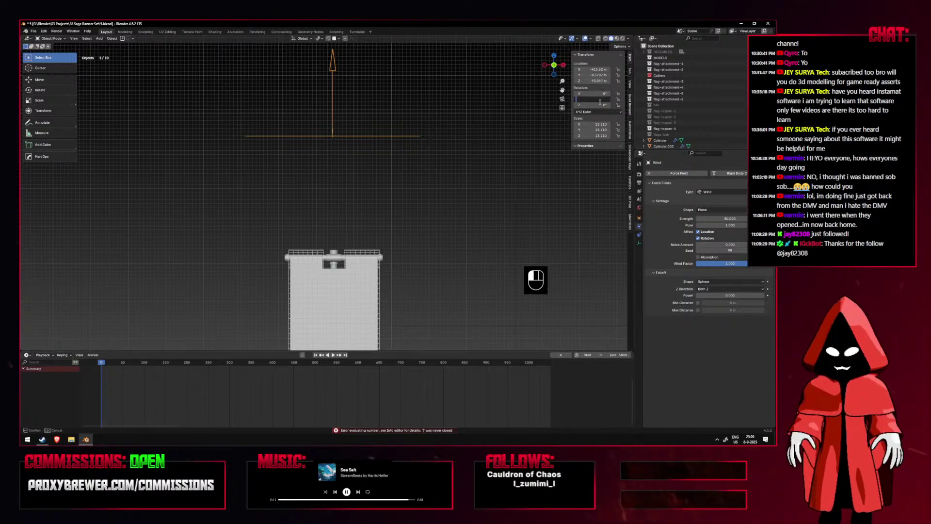
key(BackSpace)
key(BackSpace)
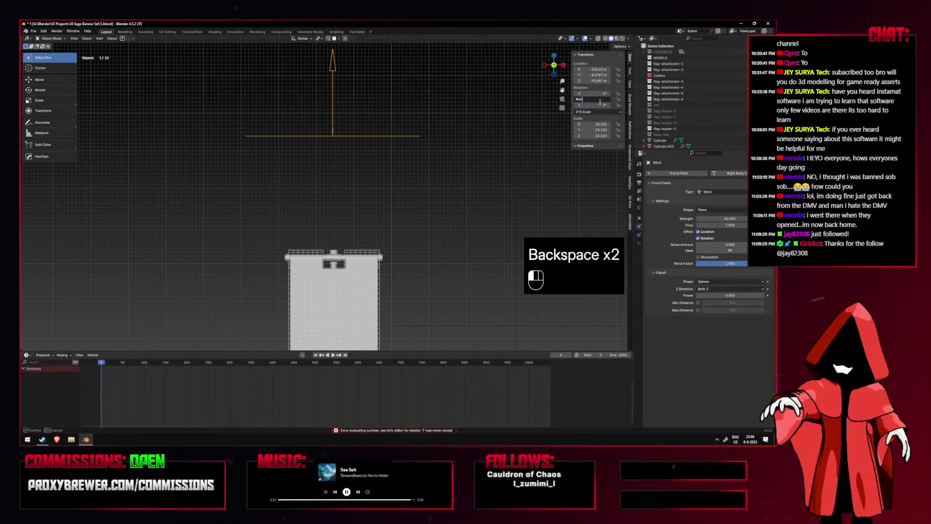
key(Return)
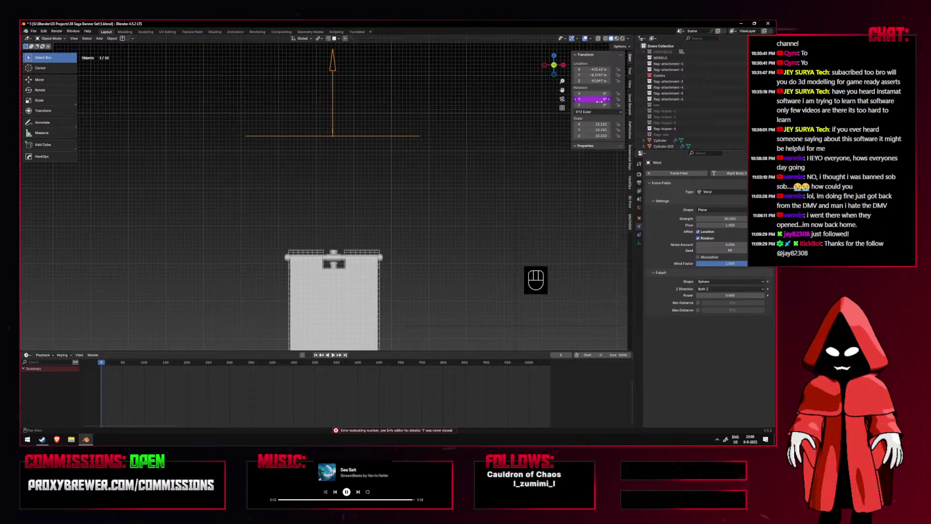
Play the animation with overlays toggled to check the wind's swing over the banner, and undo the Y rotation driver.
key(space)
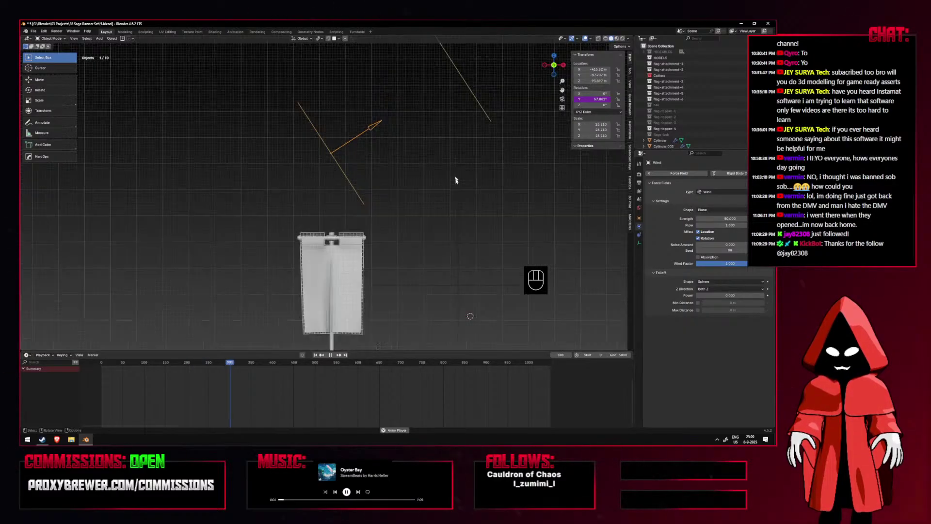
key(shift+alt+z)
key(shift+alt+z)
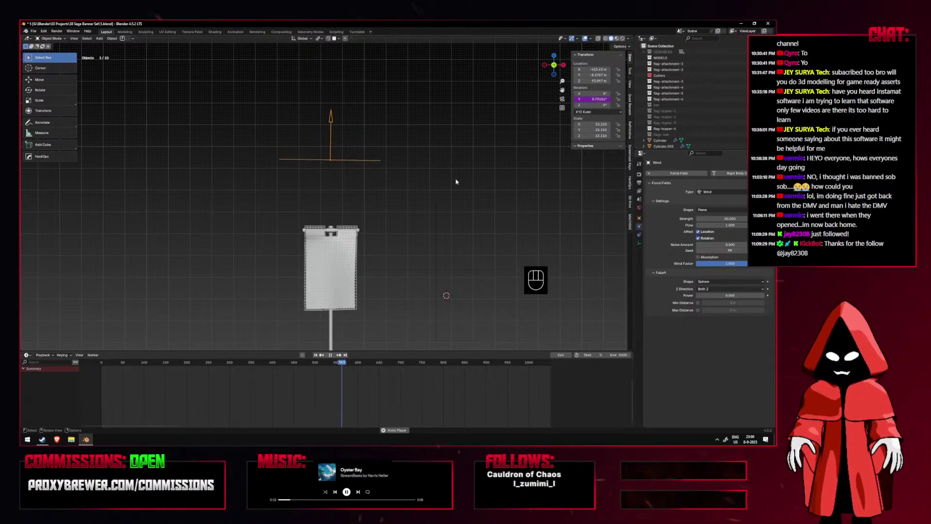
key(shift+alt+z)
key(ctrl+z)
key(shift+alt+z)
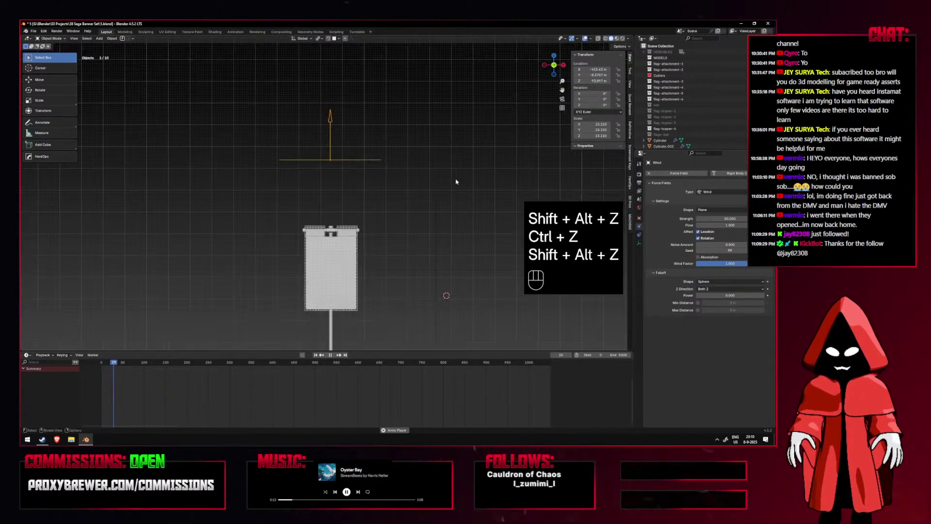
key(space)
scroll(451, 153, up, 3)
key(ctrl+z)
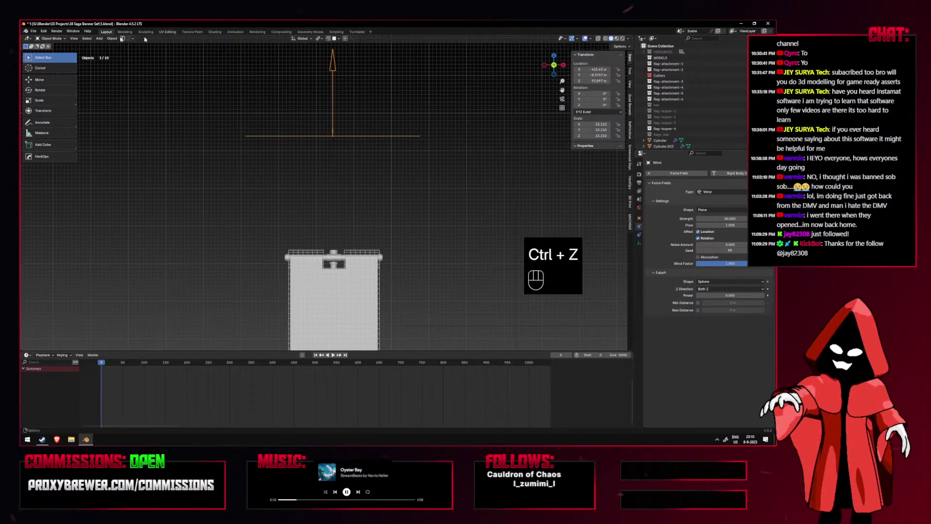
Mirror the wind force field along the global Z axis.
click(112, 39)
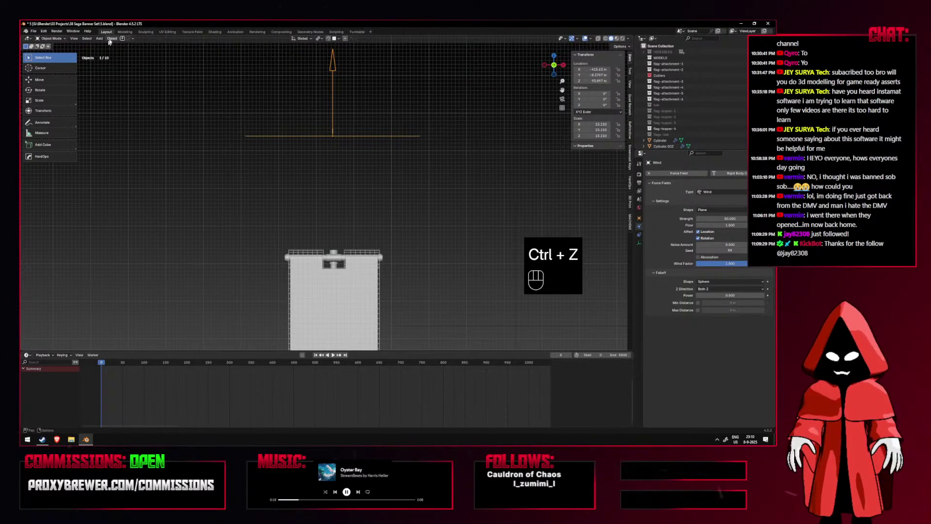
click(111, 39)
mouse_move(136, 64)
click(194, 80)
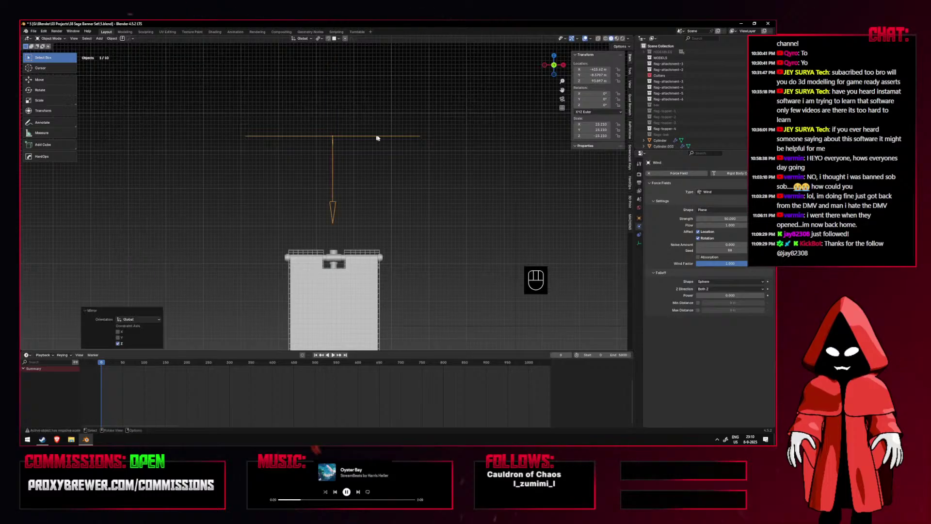
Try applying the wind's scale, and its rotation and scale together, undoing each attempt.
key(ctrl+a)
click(357, 92)
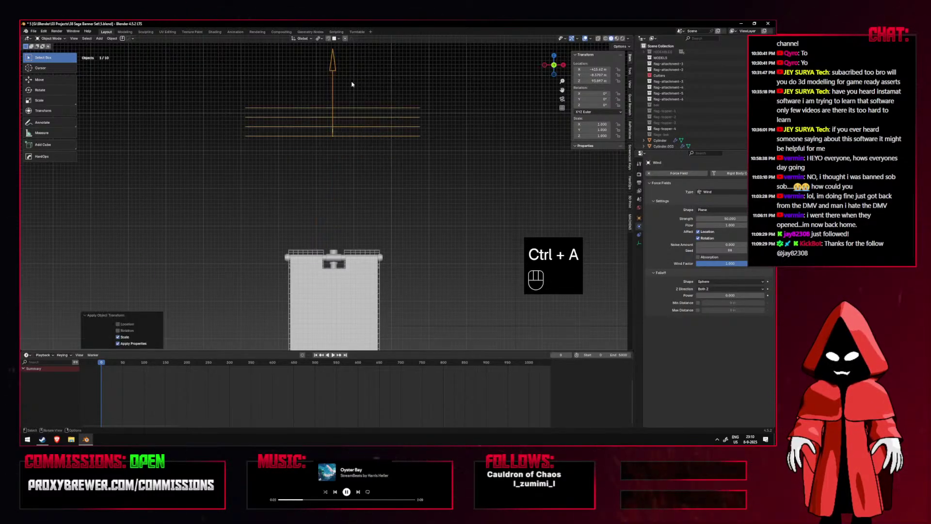
key(ctrl+z)
key(ctrl+a)
click(345, 109)
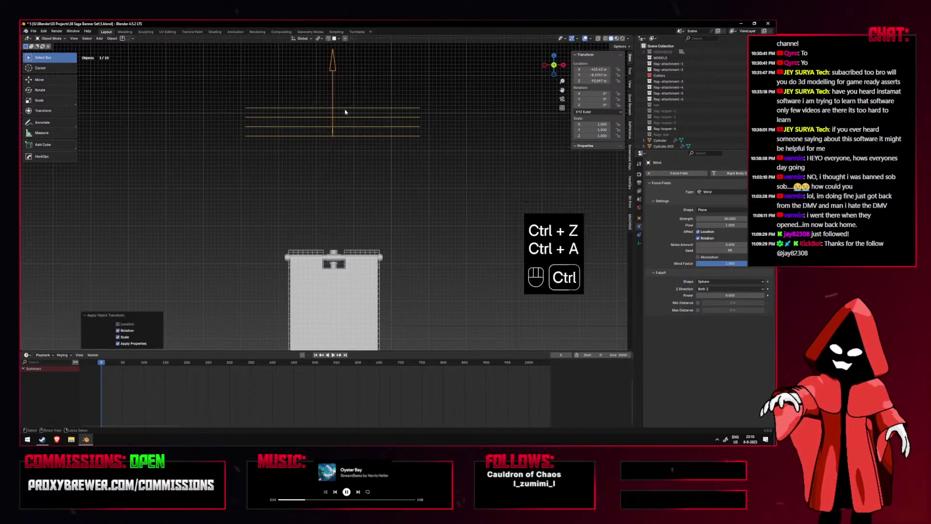
key(ctrl+z)
Apply the wind's rotation and its scale separately.
key(ctrl+a)
click(341, 92)
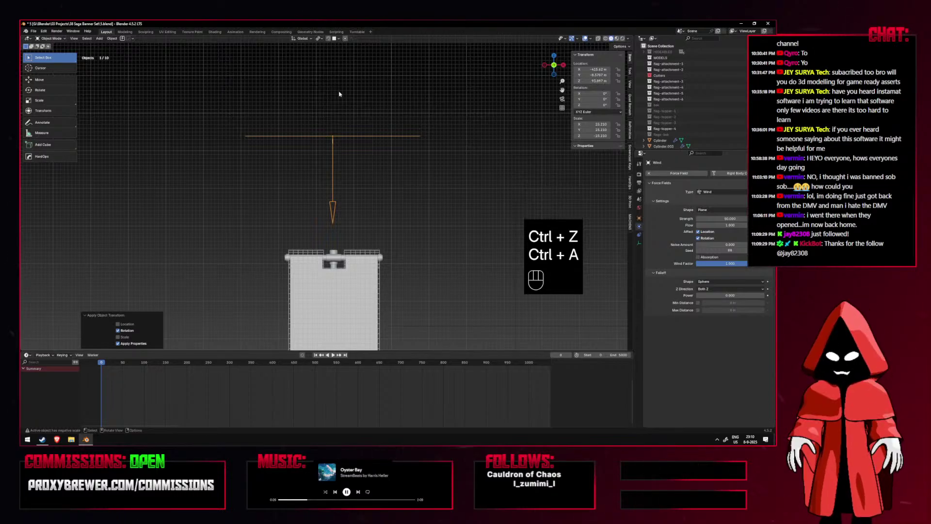
key(ctrl+a)
click(353, 119)
Rotate the wind 180 degrees in the front view and apply its rotation.
text(r)
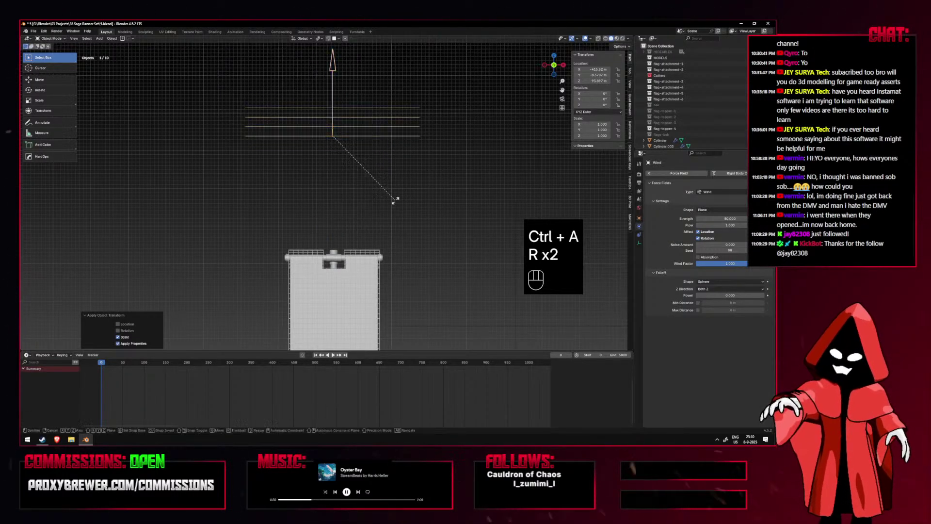
text(r180)
key(Return)
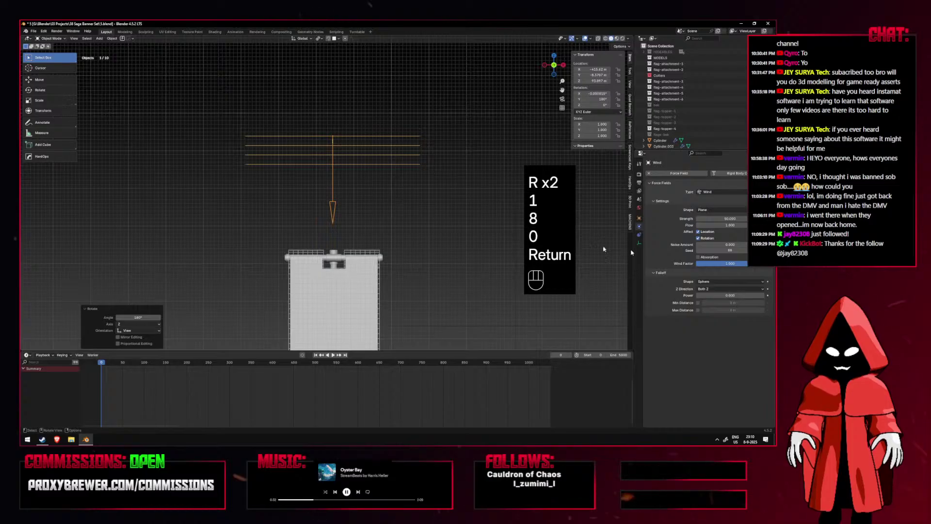
scroll(410, 179, down, 2)
scroll(374, 174, up, 1)
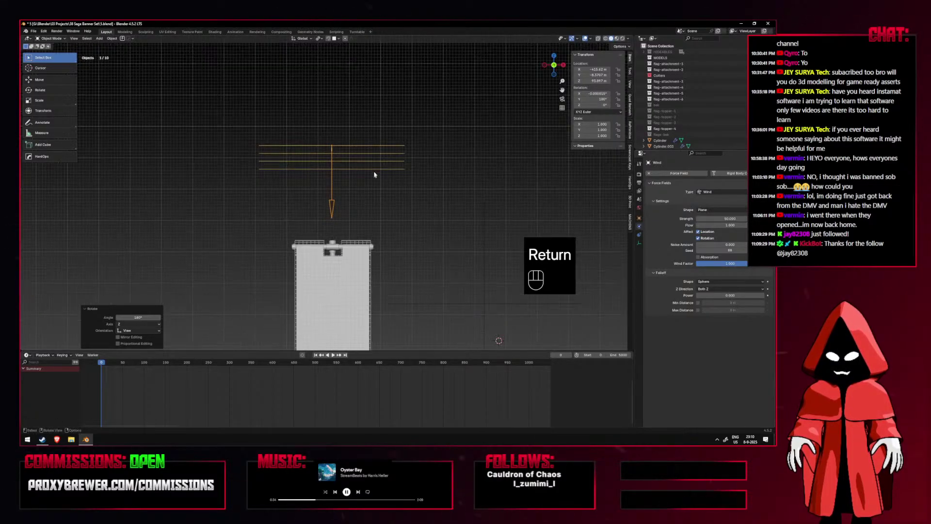
click(374, 173)
key(ctrl+a)
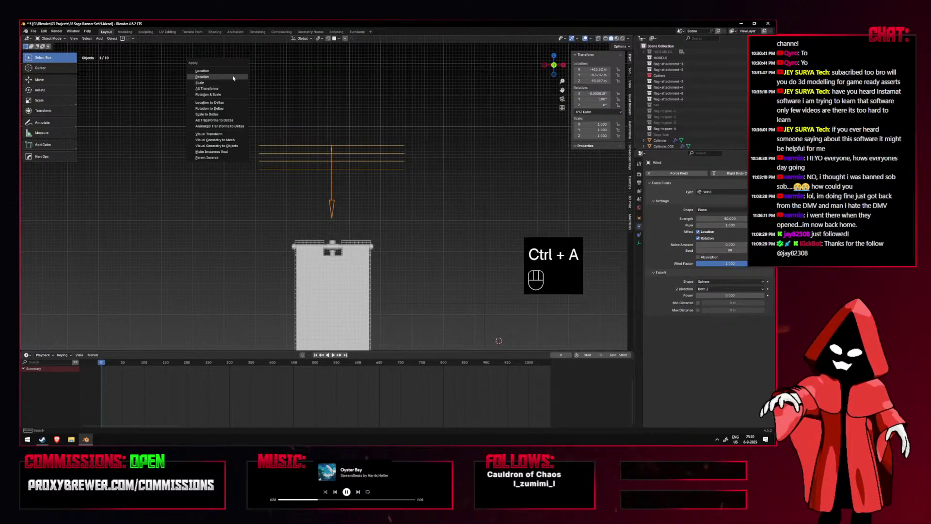
click(233, 78)
scroll(419, 132, down, 3)
key(r)
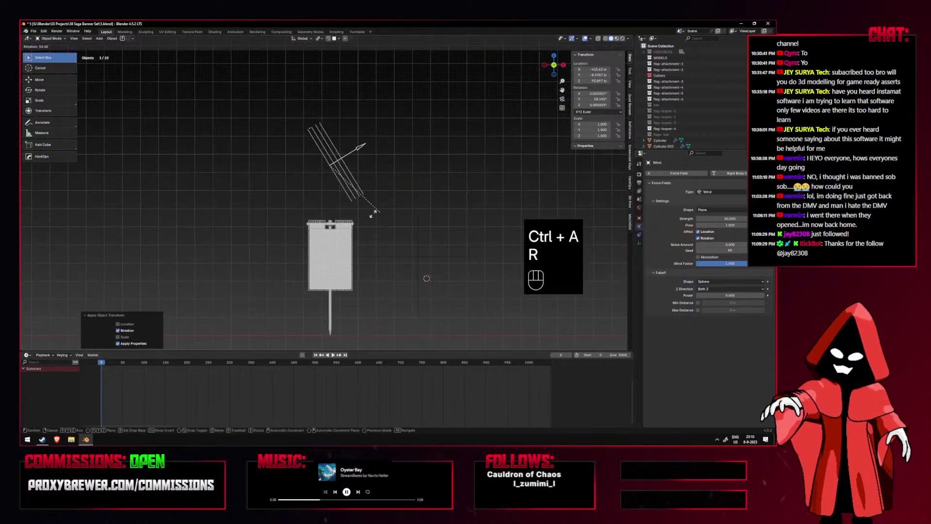
right_click(441, 192)
key(r)
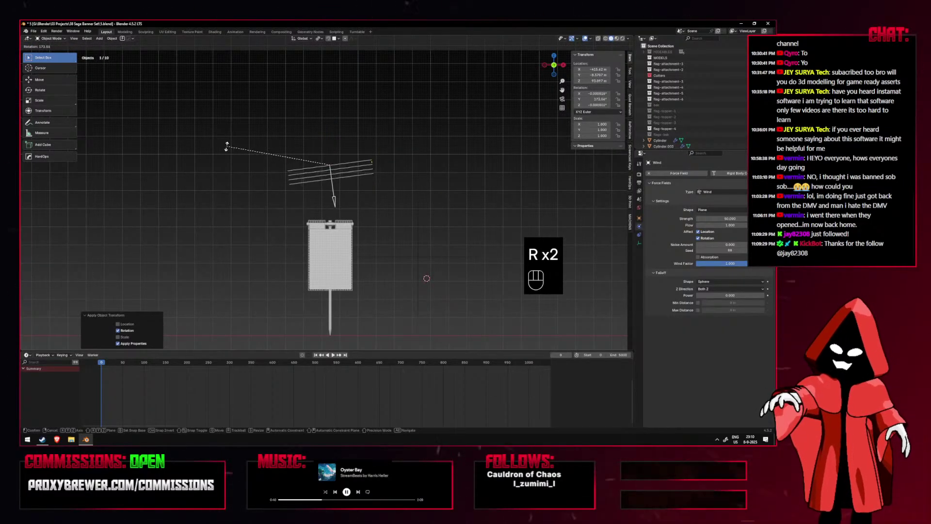
key(Escape)
scroll(312, 171, up, 3)
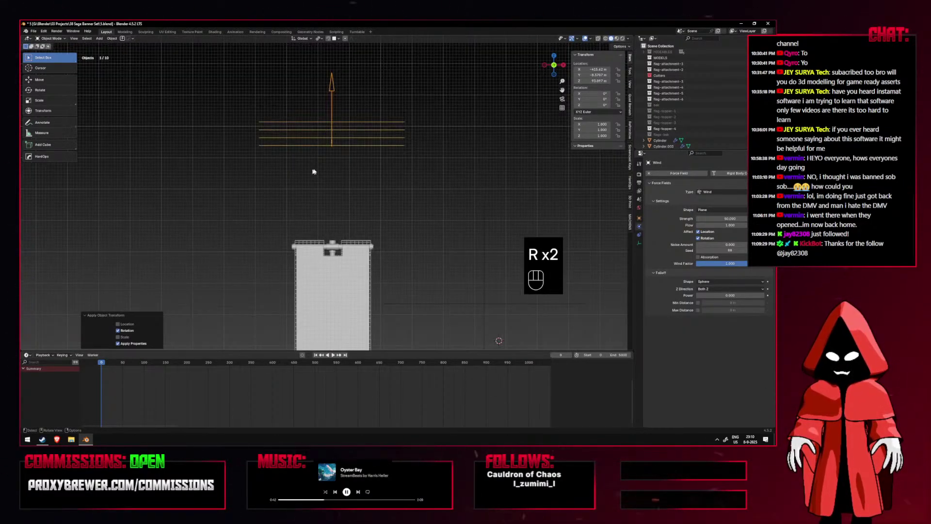
Try driving the wind's Y rotation with a sine of the frame over a negative divisor, play the animation, and undo the driver.
key(Return)
text(#sin(frame)
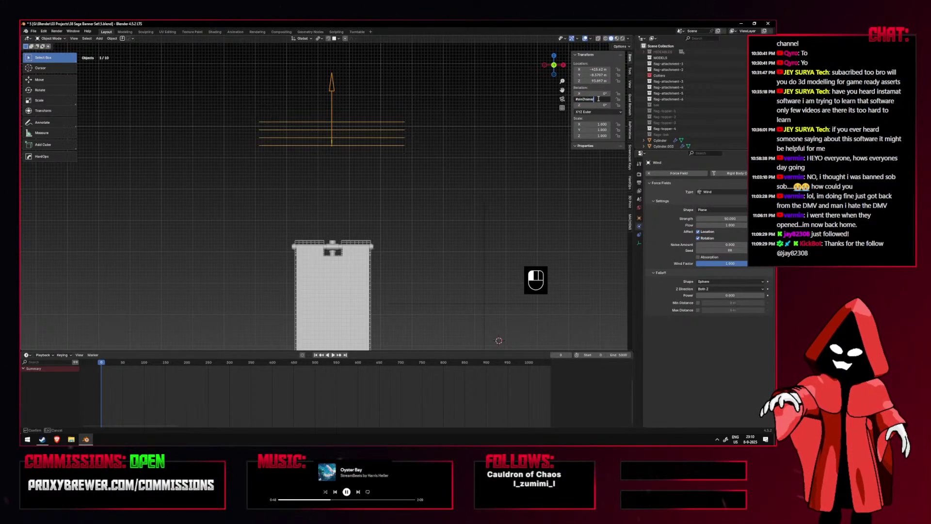
text(/-2))
key(Return)
key(space)
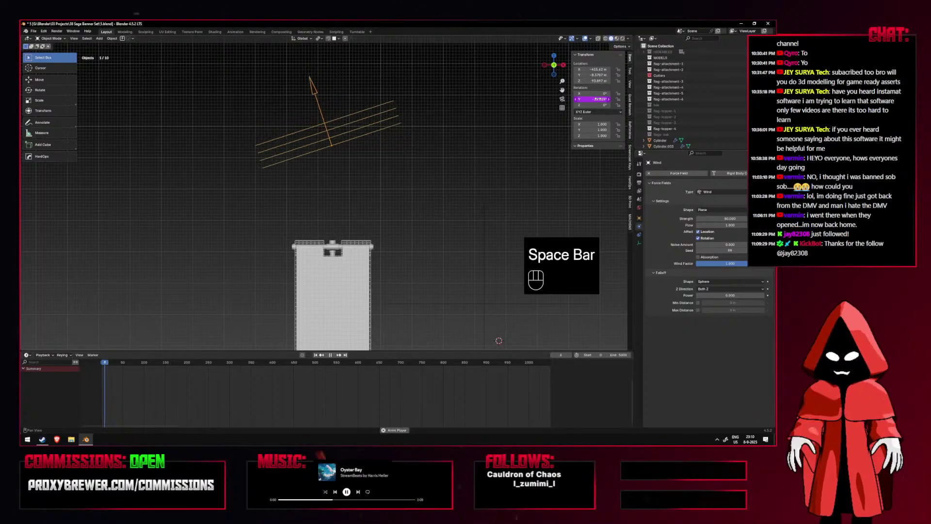
key(space)
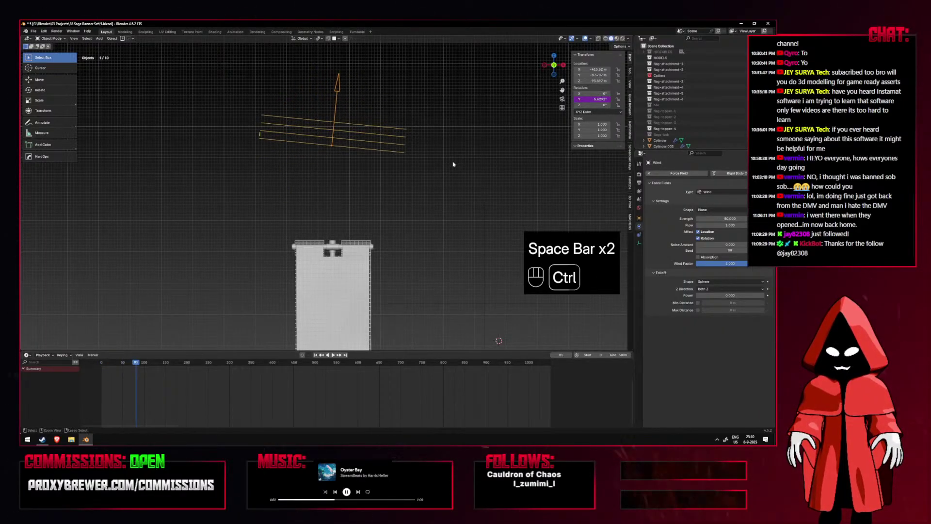
key(ctrl+z)
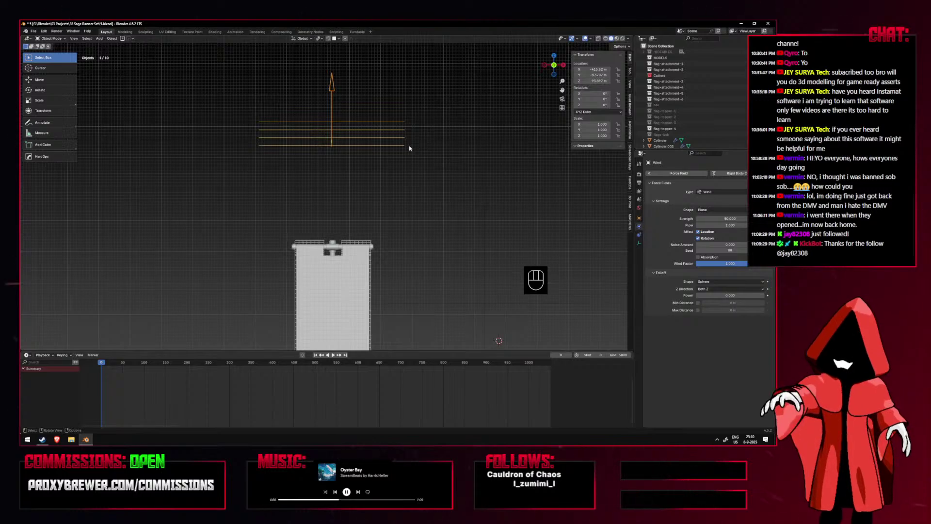
Flip the wind downward by making its Z scale negative, and drive its Y rotation with #sin(frame/25).
click(592, 136)
text(-)
key(Return)
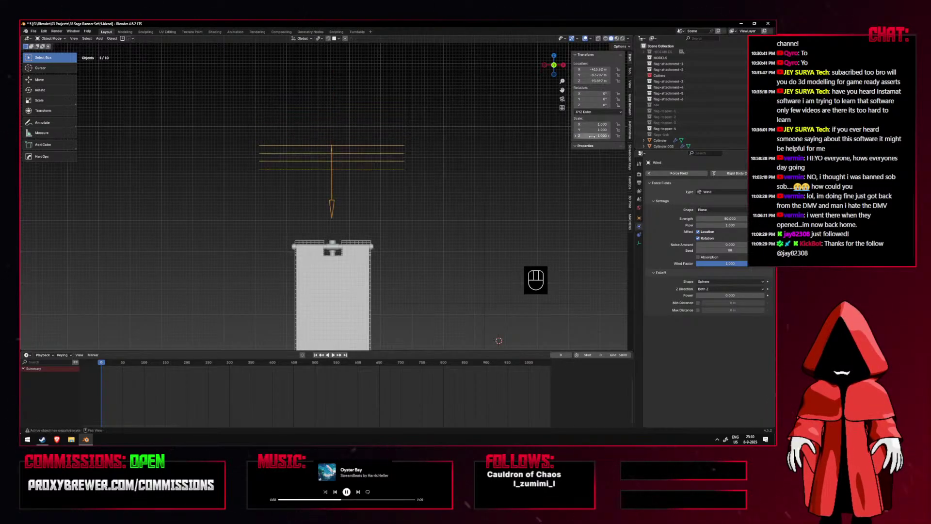
click(602, 99)
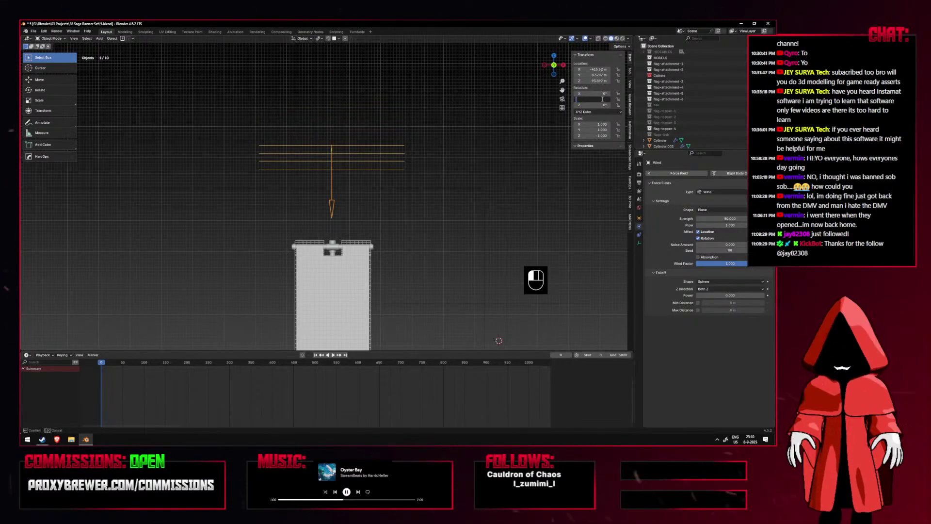
text(#sin(frame/25)
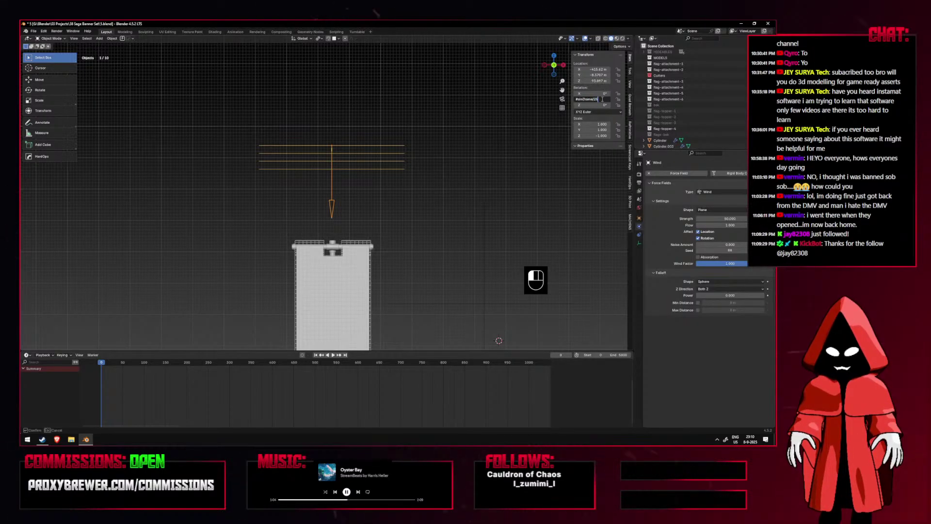
key(Return)
Play the animation with and without viewport overlays to examine how the banner reacts to the swinging wind in front view.
key(space)
key(shift+alt+z)
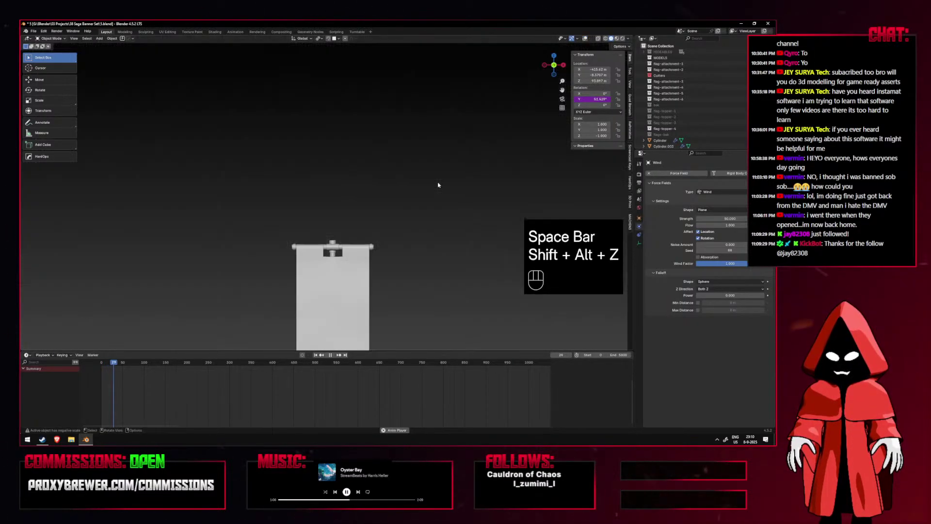
key(shift+alt+z)
scroll(375, 260, up, 2)
key(space)
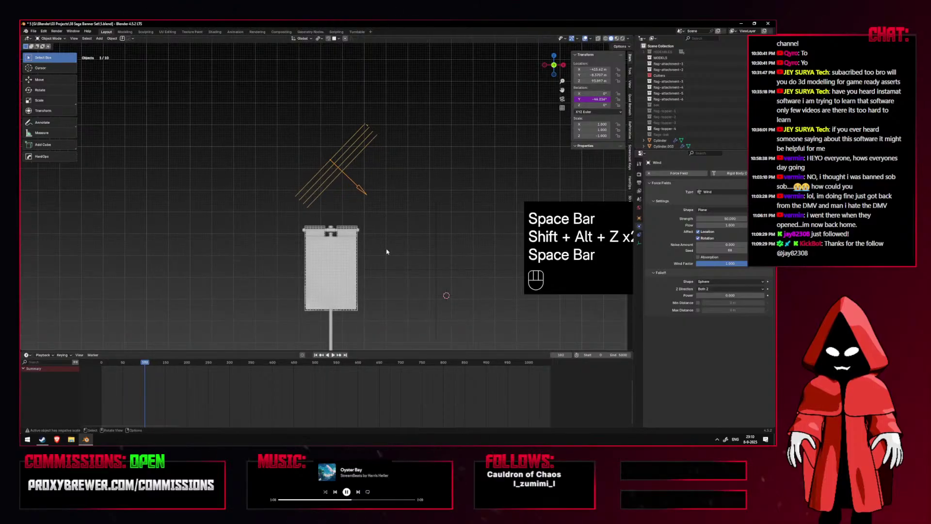
key(space)
middle_drag(375, 260, 348, 212)
key(KP_1)
key(shift+alt+z)
key(space)
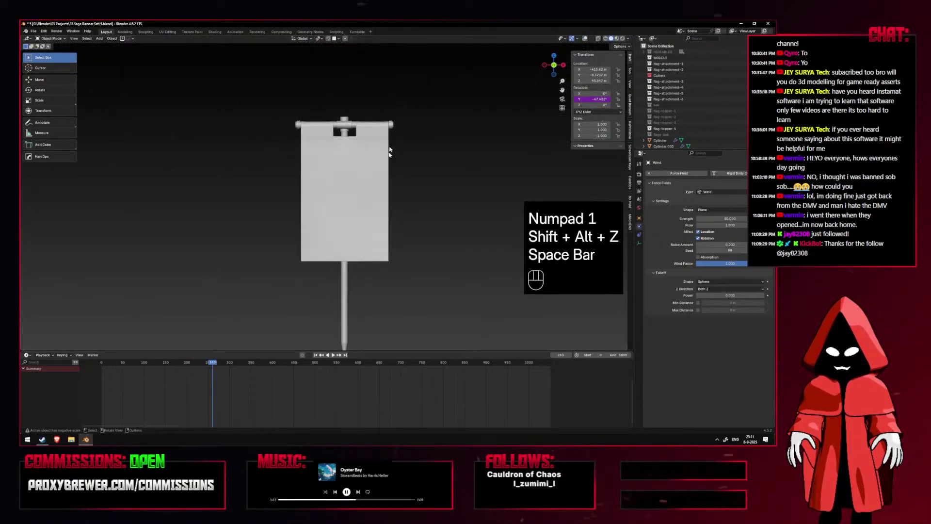
key(shift+alt+z)
Raise the wind force field's strength to about 1070.
click(723, 218)
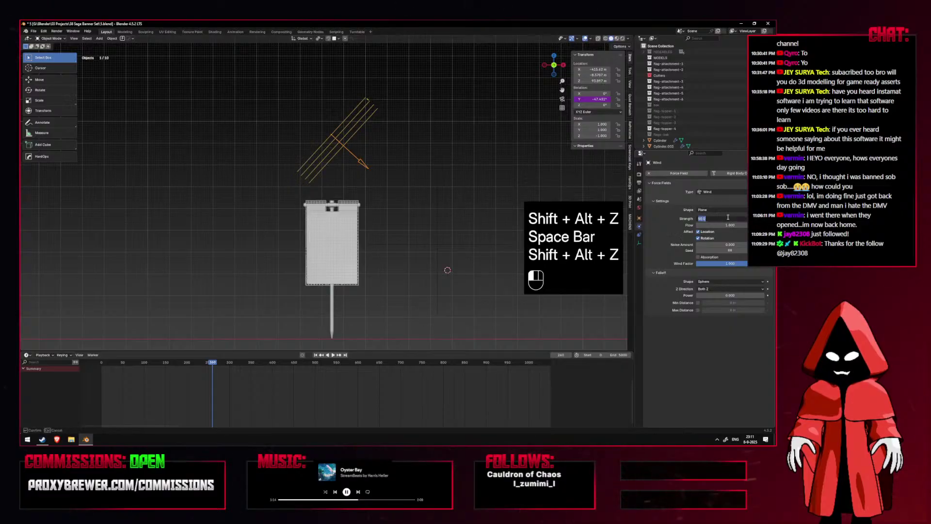
click(640, 212)
drag(723, 218, 730, 218)
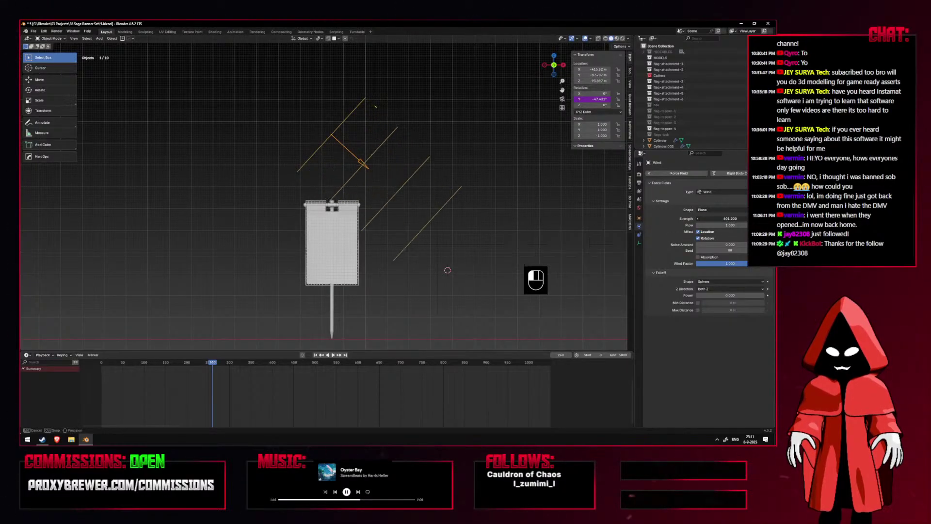
Play the animation to examine the banner's cloth motion under the stronger wind, with viewport overlays hidden and shown.
key(space)
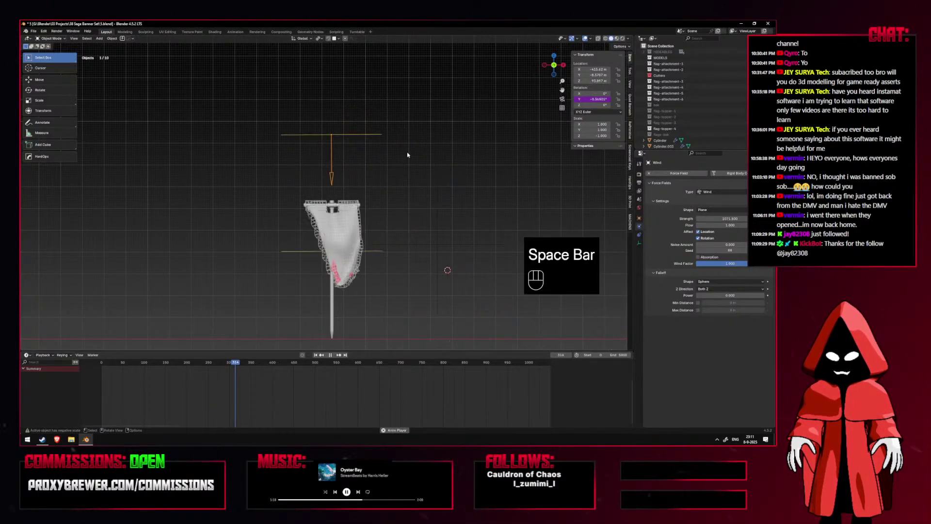
key(shift+alt+z)
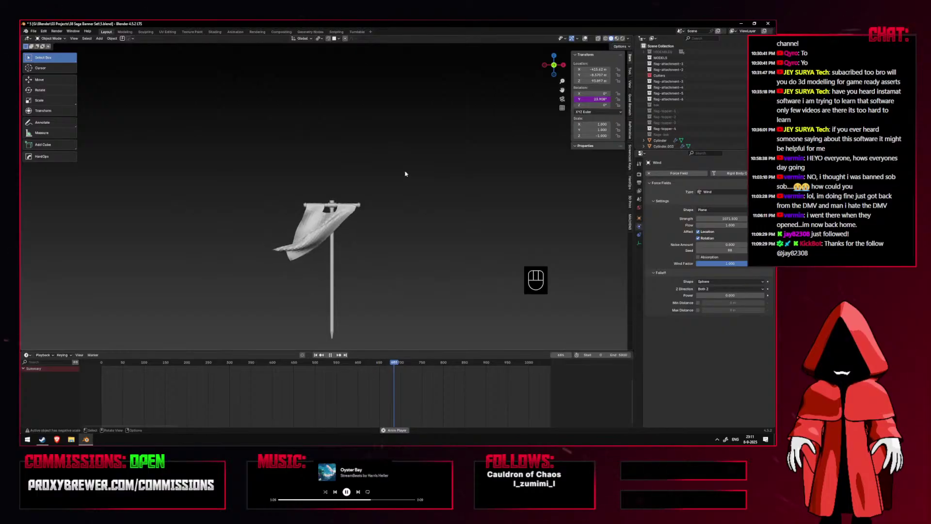
key(space)
key(space)
key(space)
key(shift+alt+z)
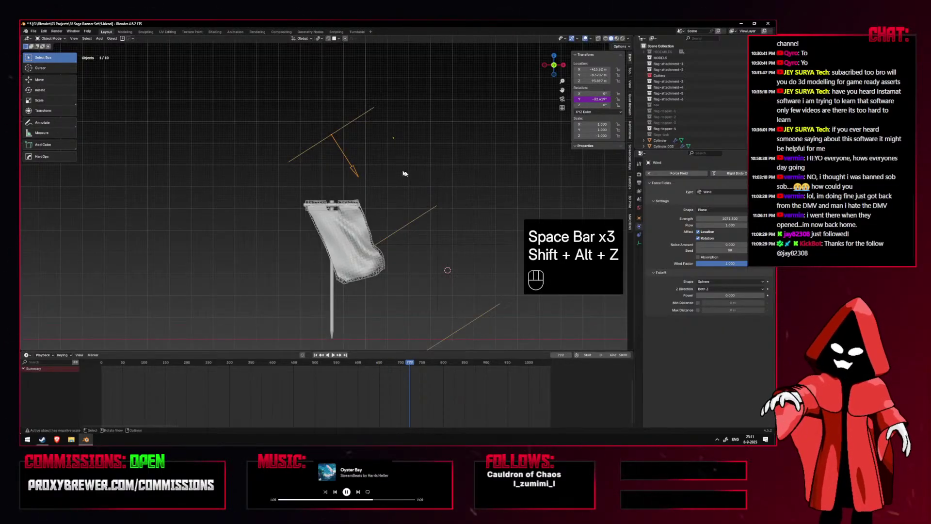
key(shift+alt+z)
key(shift+alt+z)
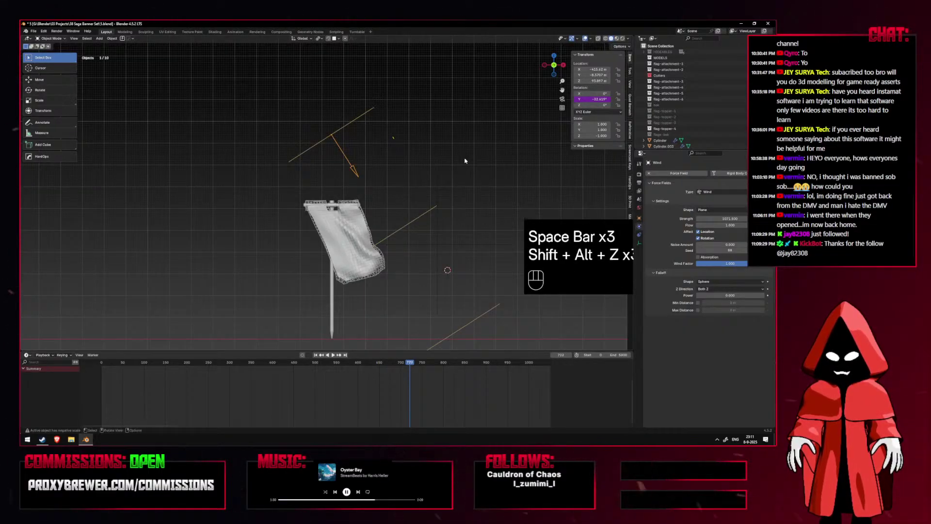
Change the driver expression on the wind's Y rotation to sin(frame/5) and play the flag simulation briefly.
right_click(601, 99)
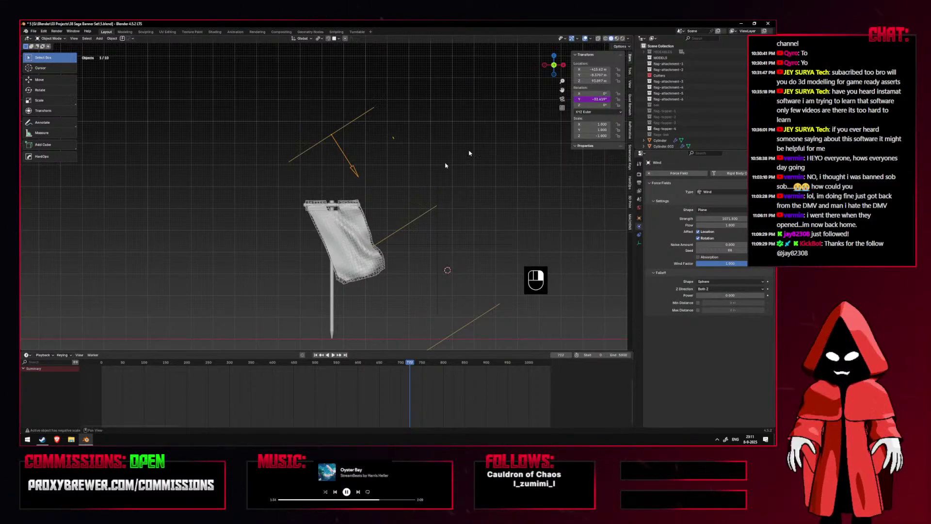
right_click(601, 99)
click(576, 103)
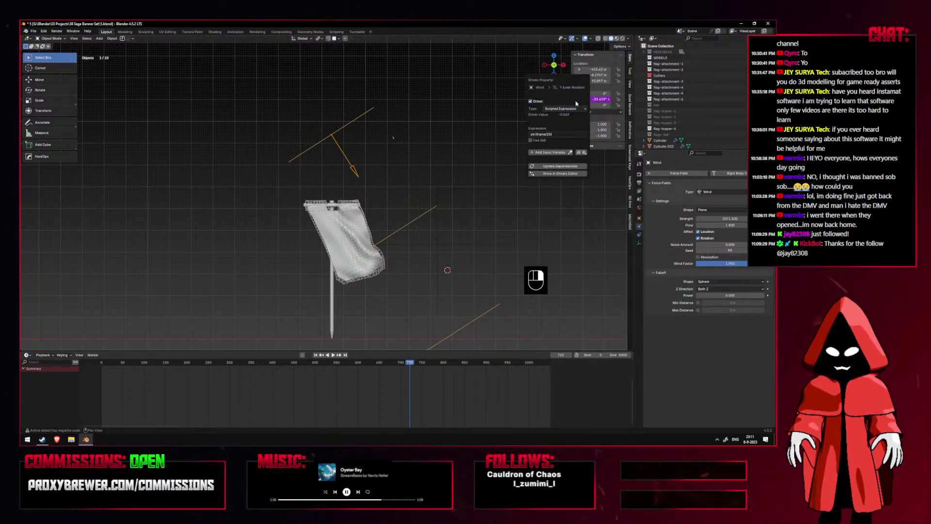
click(553, 134)
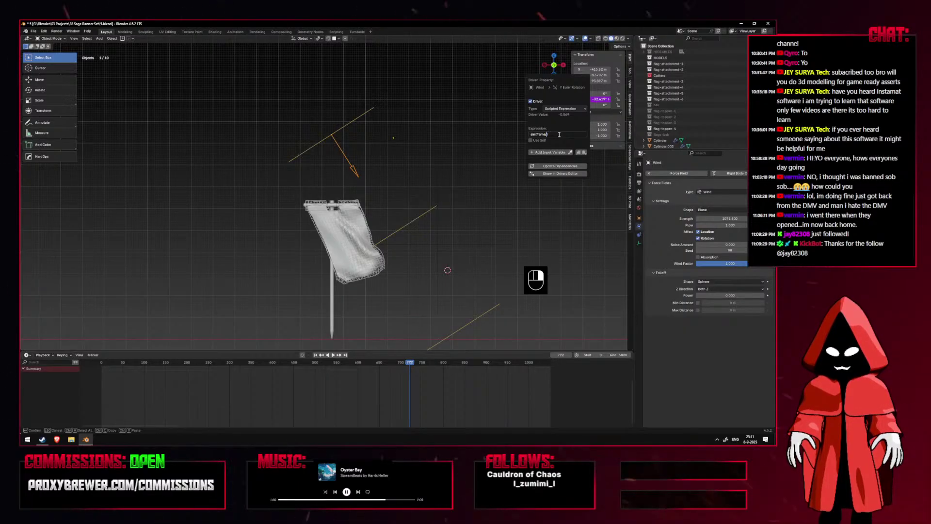
text(/5)
key(Return)
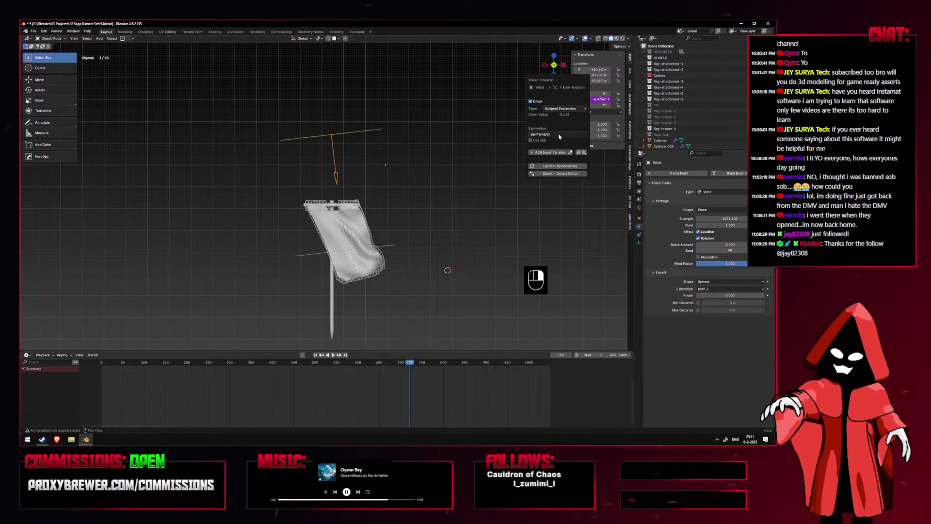
key(space)
key(space)
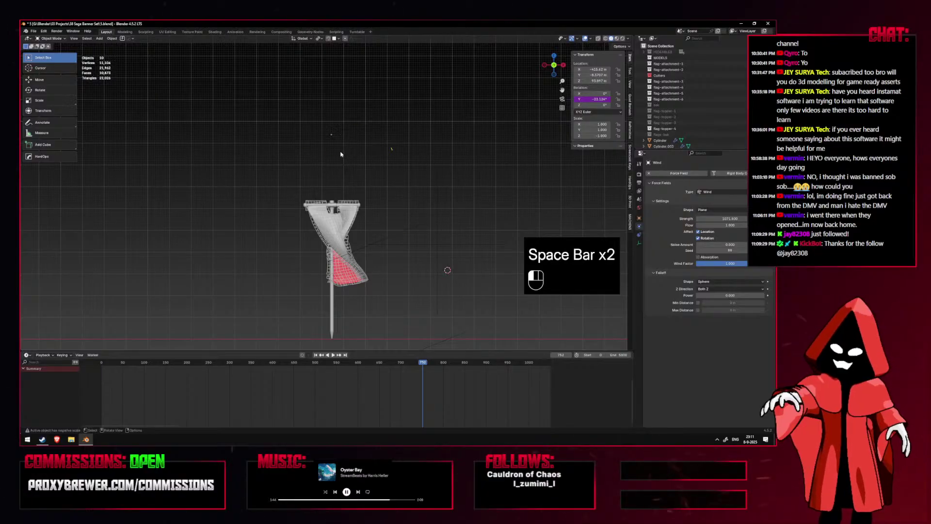
Rework the driver expression on the wind's Y rotation so the wind swings more slowly, then start playback.
click(340, 154)
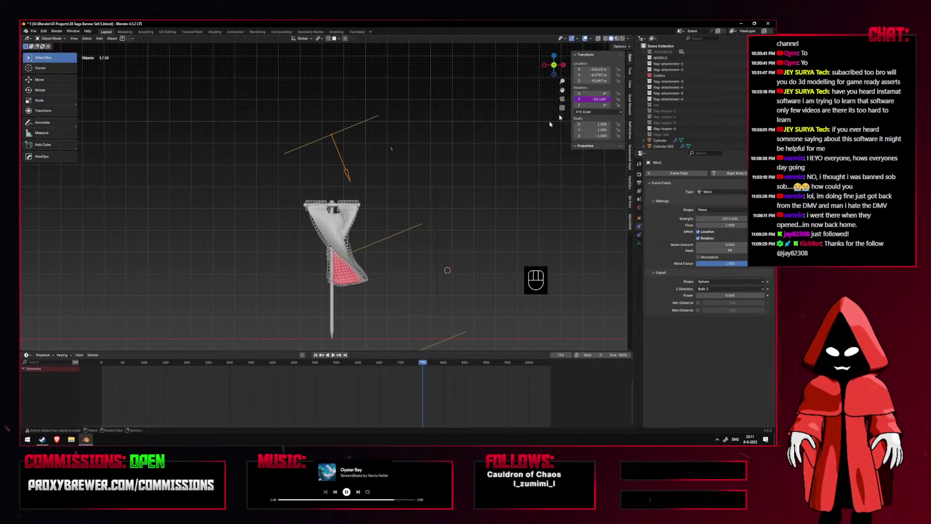
right_click(580, 99)
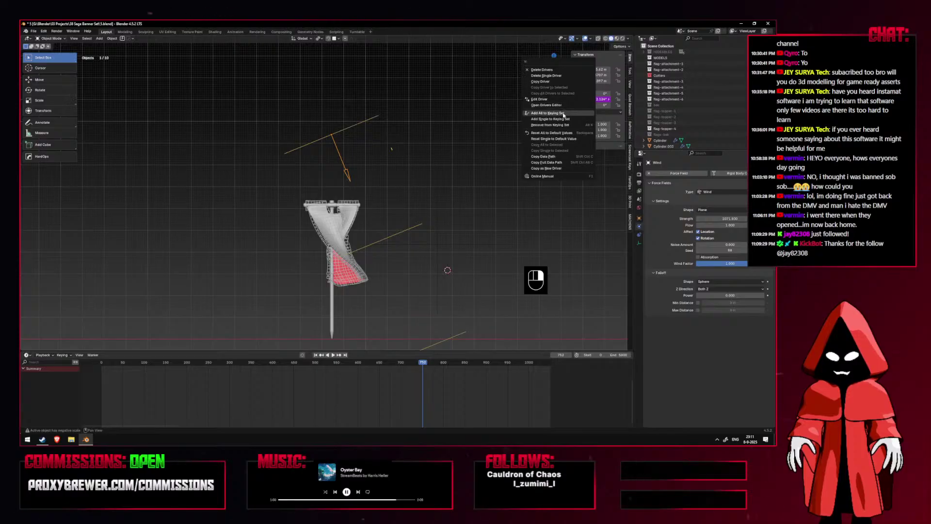
click(547, 100)
click(527, 133)
key(Return)
key(space)
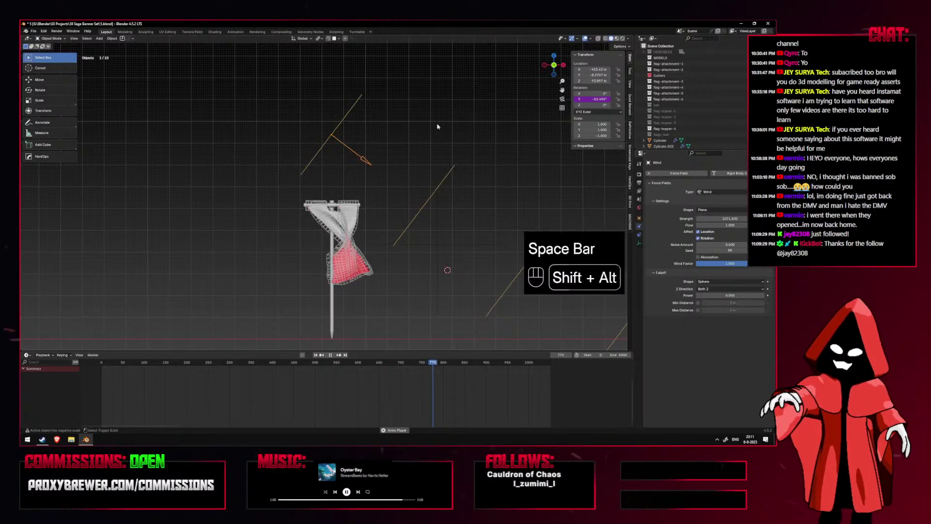
Play the flag simulation from the start with and without overlays to examine how the cloth follows the swinging wind.
key(shift+alt+z)
key(shift+alt+z)
key(space)
key(space)
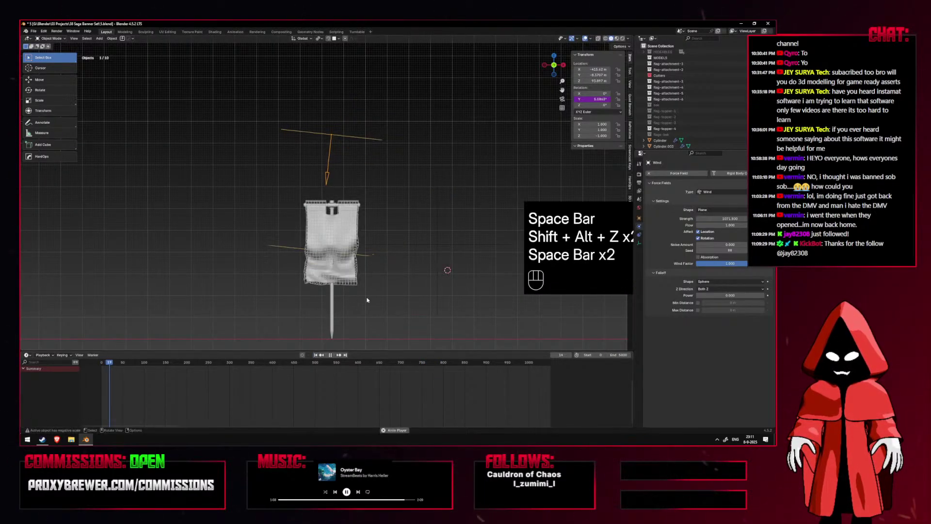
key(shift+alt+z)
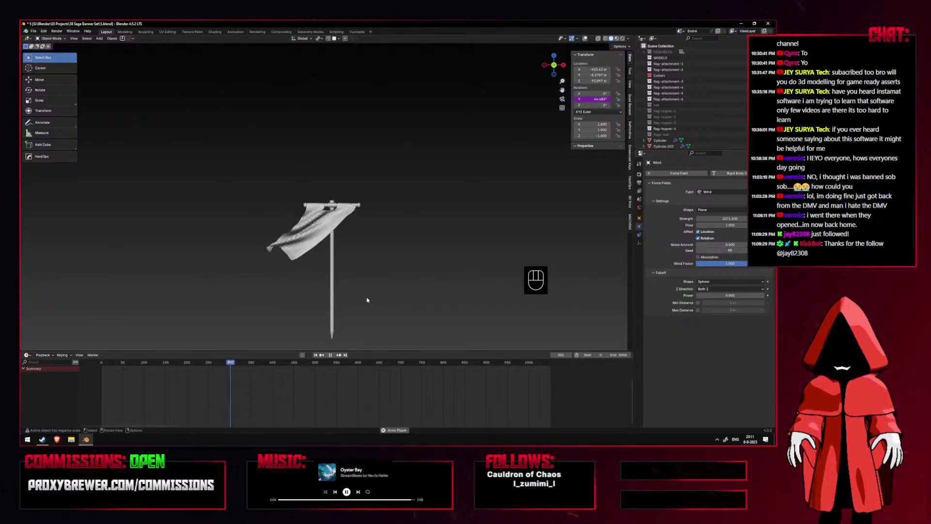
key(space)
key(space)
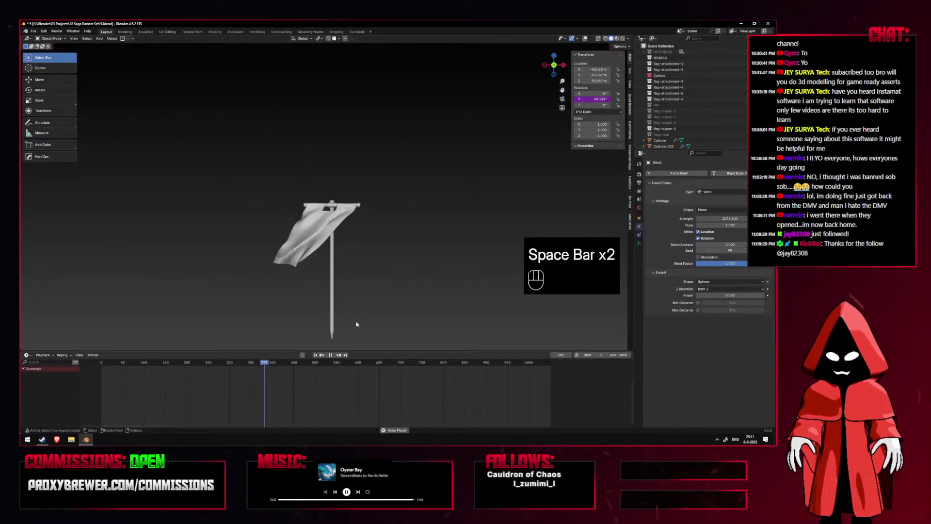
key(shift+alt+z)
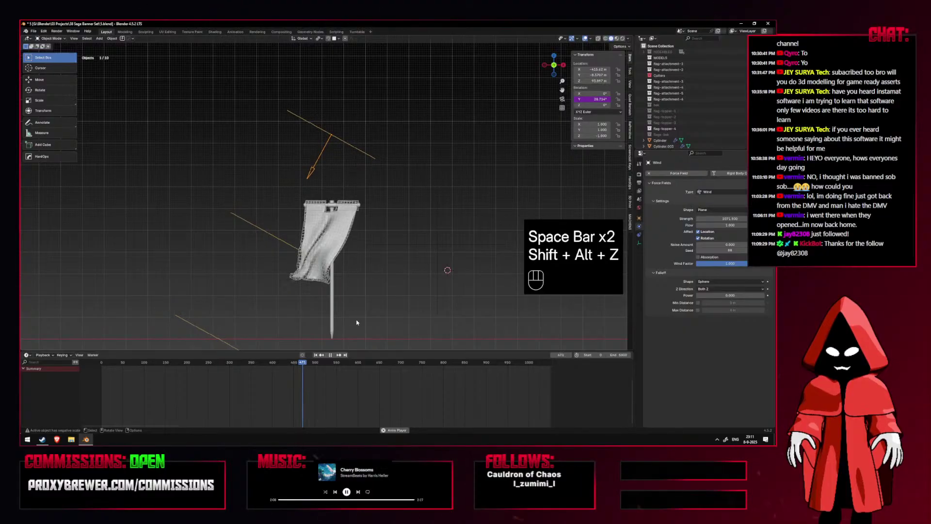
key(space)
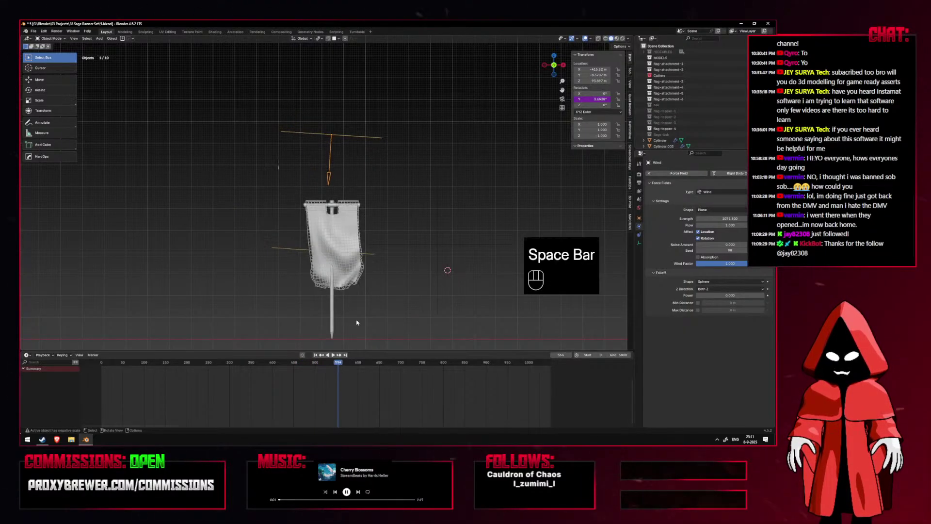
Lower the vertical pole's soft body and cloth collision damping, set its particle permeability to 1.000, and play the simulation.
key(shift+alt+z)
middle_drag(360, 318, 286, 311)
click(334, 307)
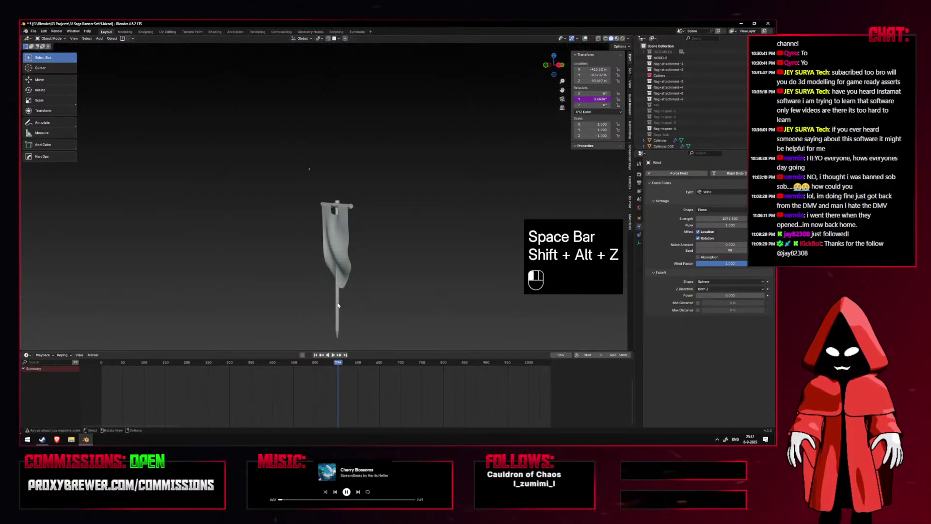
scroll(429, 269, up, 2)
key(KP_1)
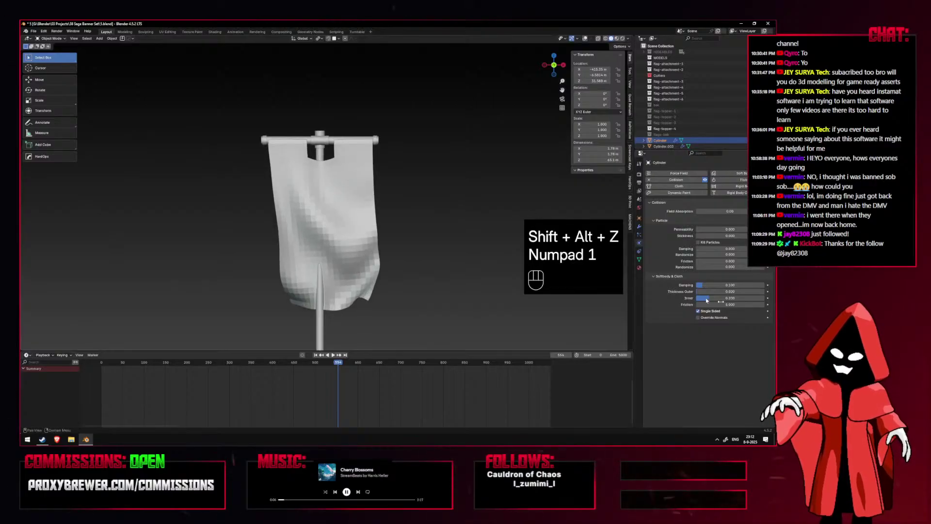
mouse_move(712, 287)
mouse_down()
mouse_move(764, 286)
mouse_move(698, 284)
mouse_up()
drag(713, 230, 764, 229)
key(space)
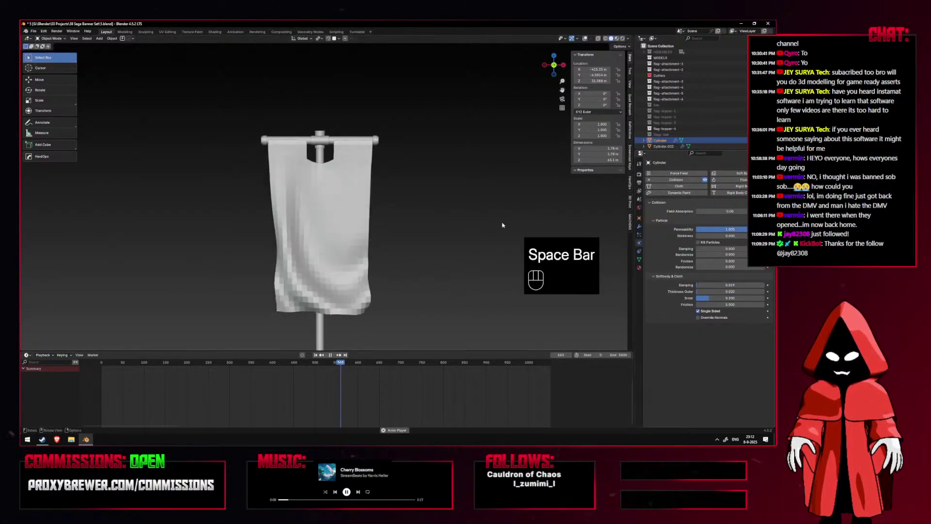
Raise the pole's field absorption, set permeability to about 0.38, outer thickness to about 0.18 and cloth damping to about 0.68, then test the simulation.
key(space)
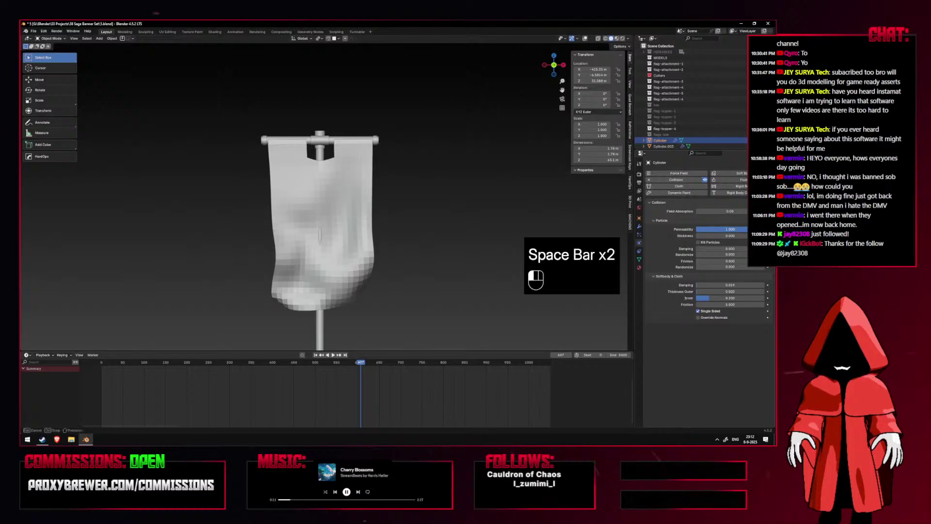
key(space)
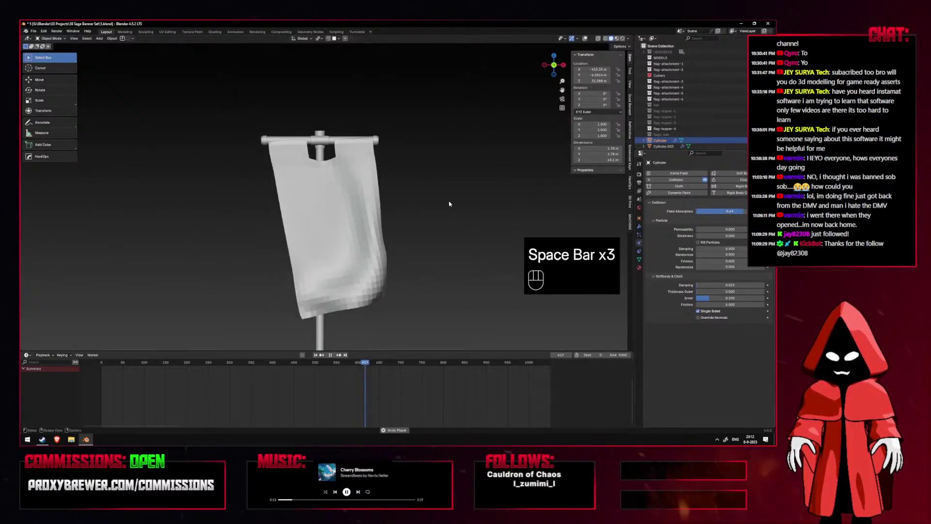
key(space)
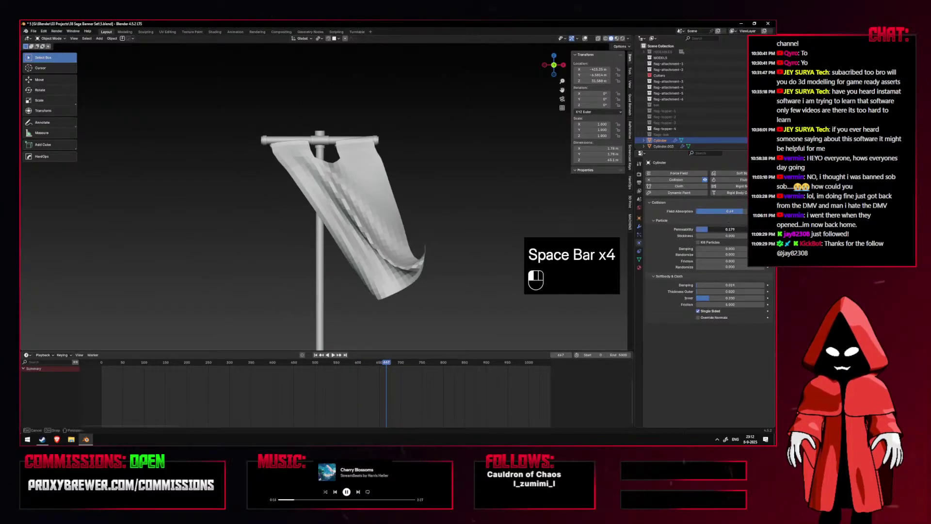
drag(718, 292, 730, 292)
drag(709, 285, 754, 284)
key(space)
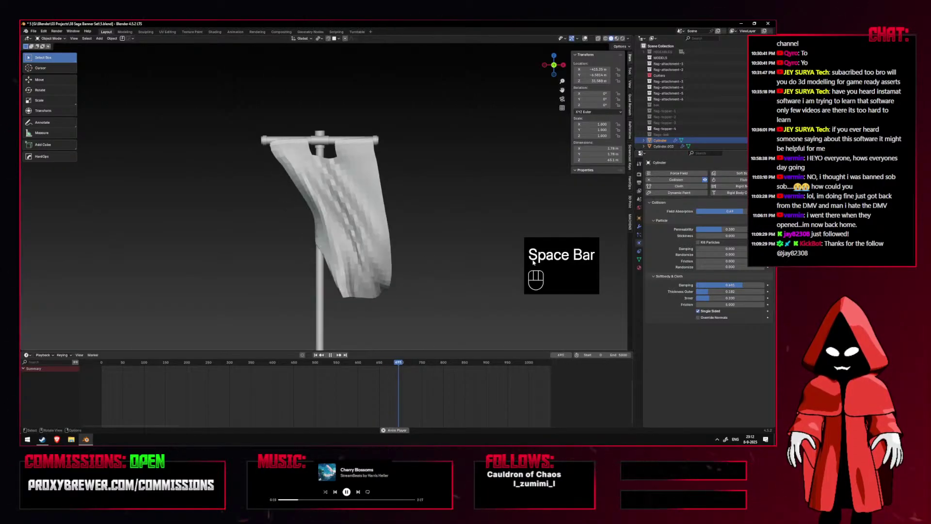
middle_drag(533, 263, 411, 275)
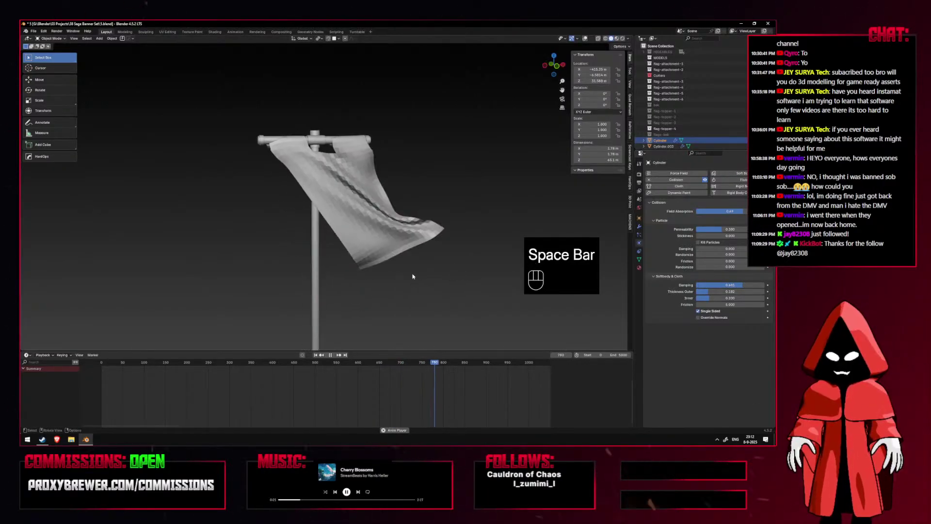
key(KP_1)
key(space)
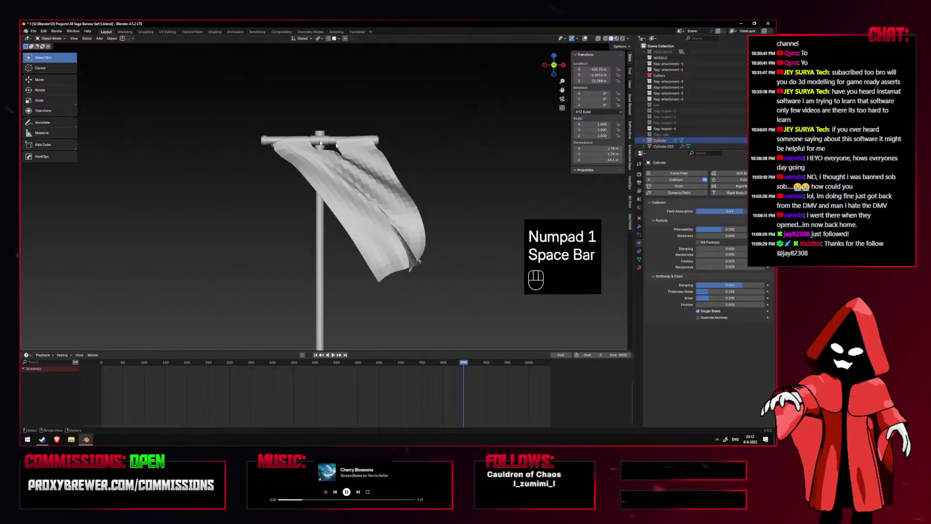
Set the crossbar's collision damping to about 0.49, outer thickness to about 0.29 and field absorption to 0.42, then play the simulation.
click(337, 143)
drag(718, 285, 744, 291)
drag(702, 230, 723, 211)
key(space)
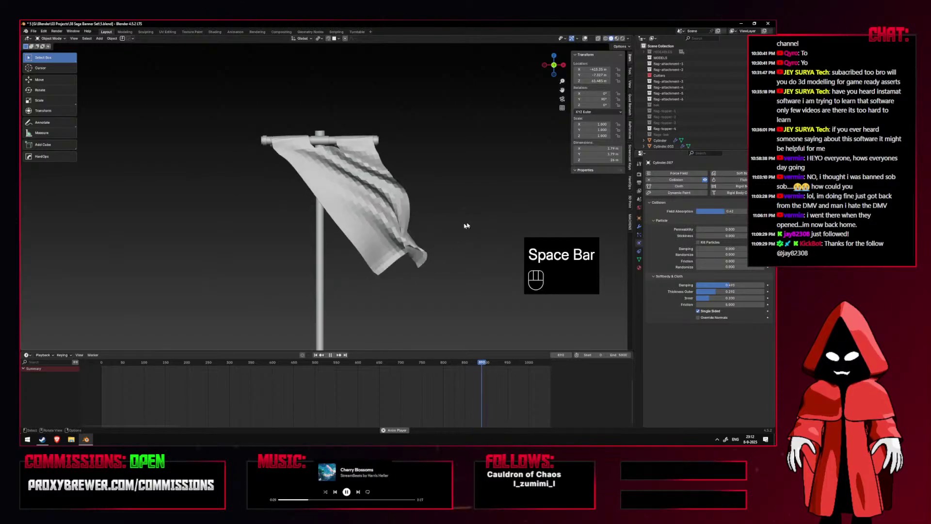
Replay the simulation from the first frame to examine how the flag collides with the pole and crossbar.
click(315, 354)
key(space)
key(space)
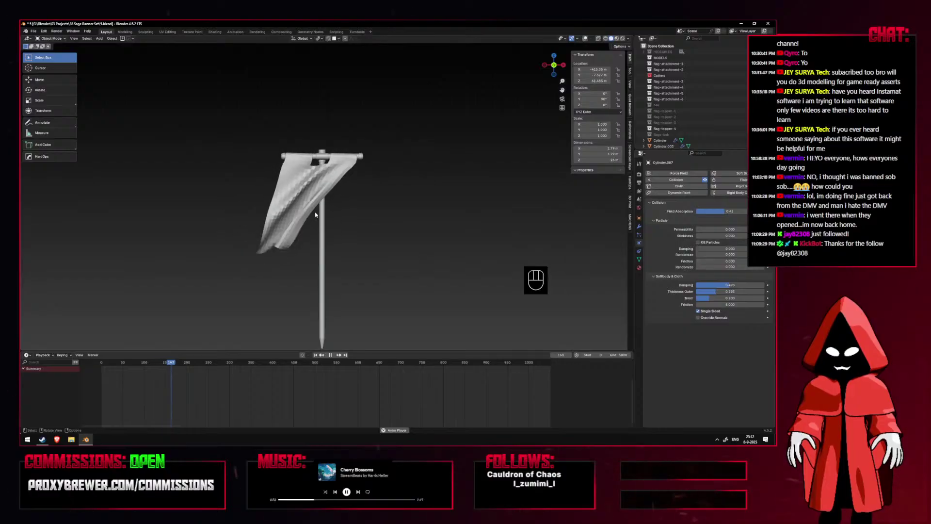
scroll(318, 223, down, 3)
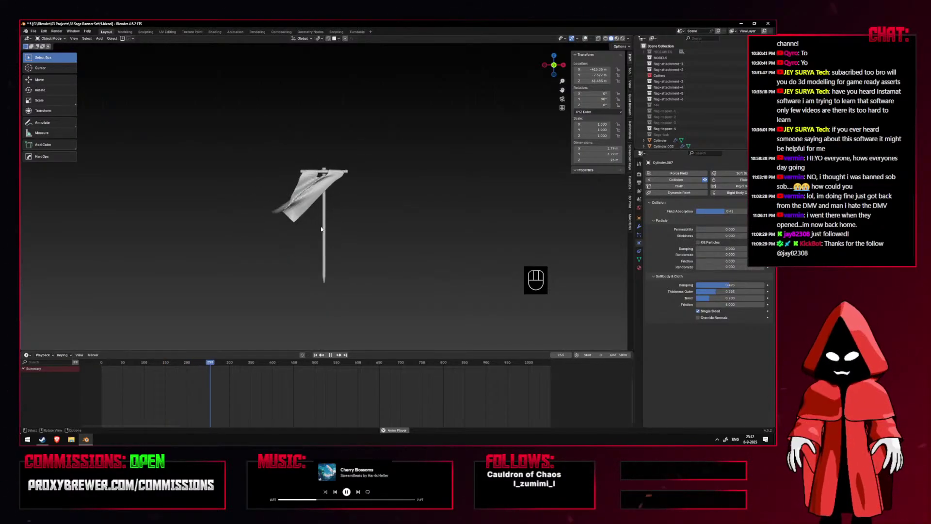
scroll(321, 229, up, 3)
key(space)
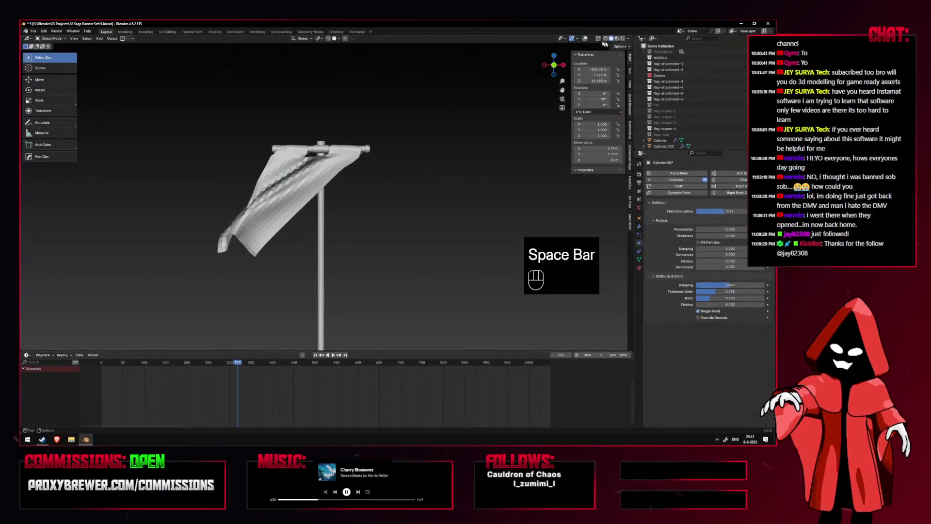
Show the overlays, delete the driver from the wind's Y rotation, and set that rotation to 0°.
click(585, 39)
scroll(320, 203, down, 3)
scroll(320, 204, up, 2)
click(310, 121)
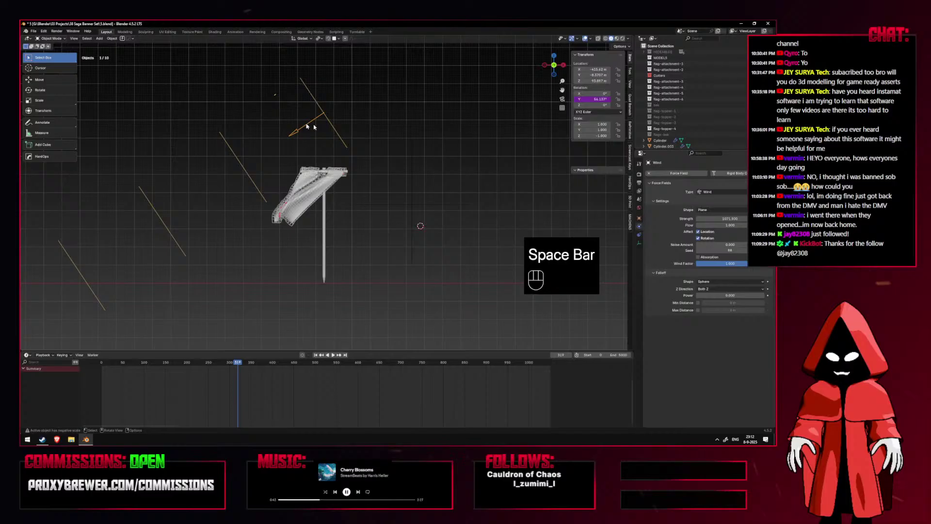
key(BackSpace)
right_click(596, 100)
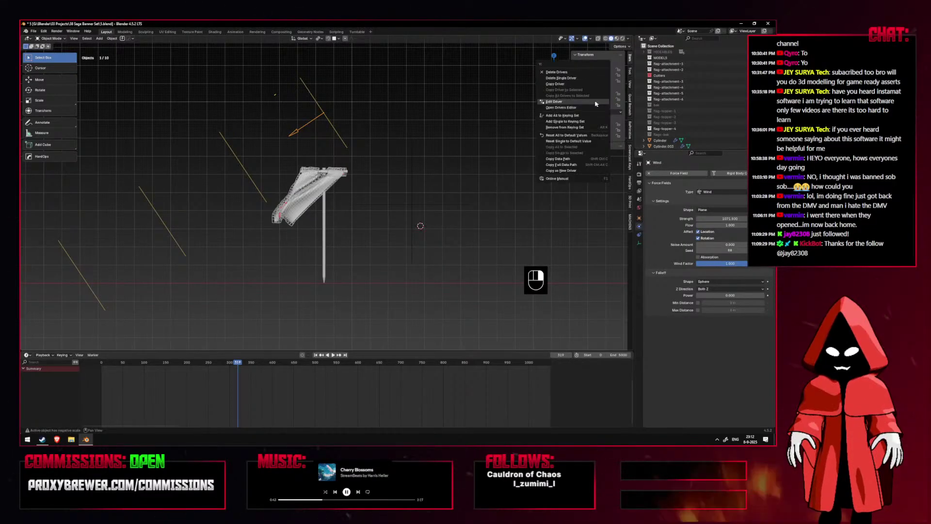
click(579, 78)
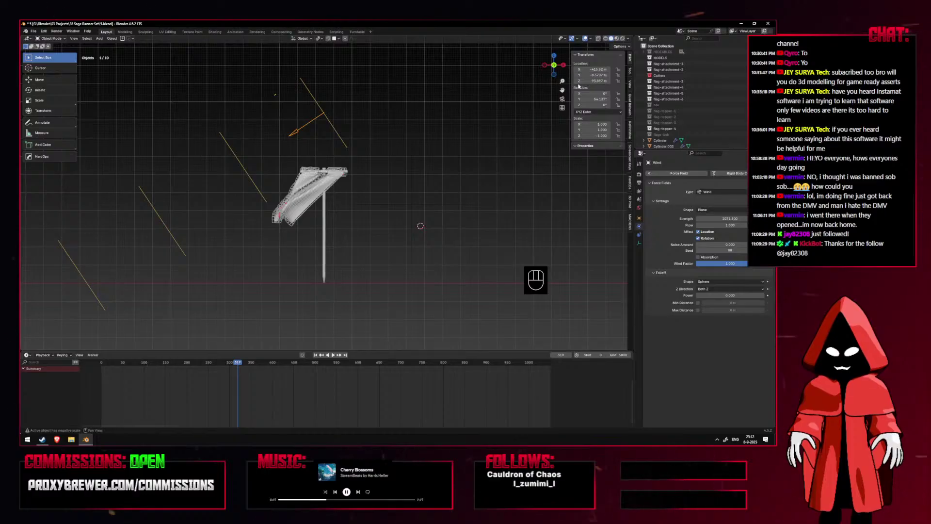
click(596, 99)
text(0)
key(Return)
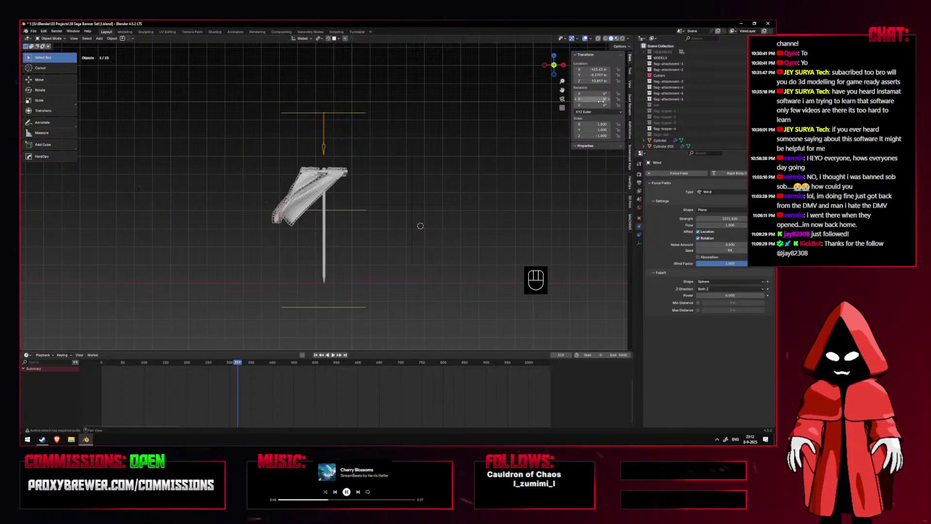
Restart the simulation from the first frame to check the flag under the undriven, straight-down wind.
click(465, 124)
key(space)
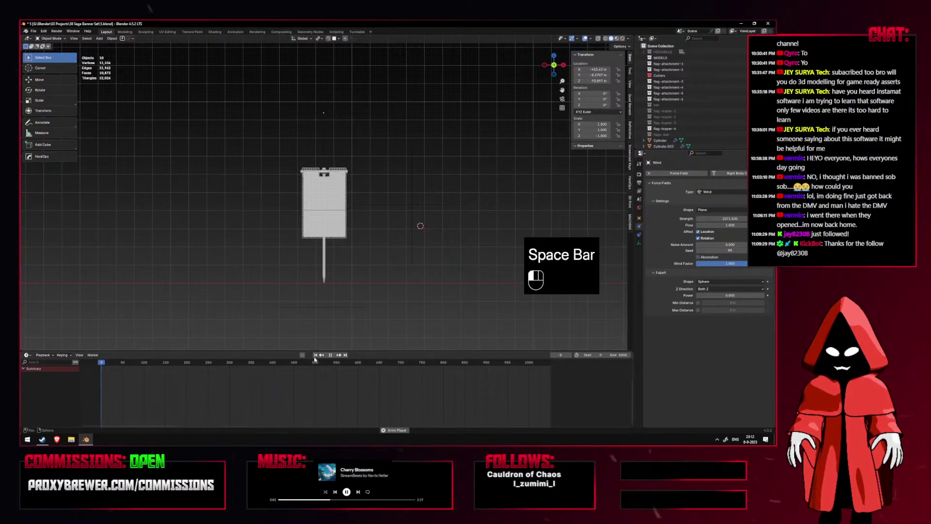
key(space)
key(space)
key(space)
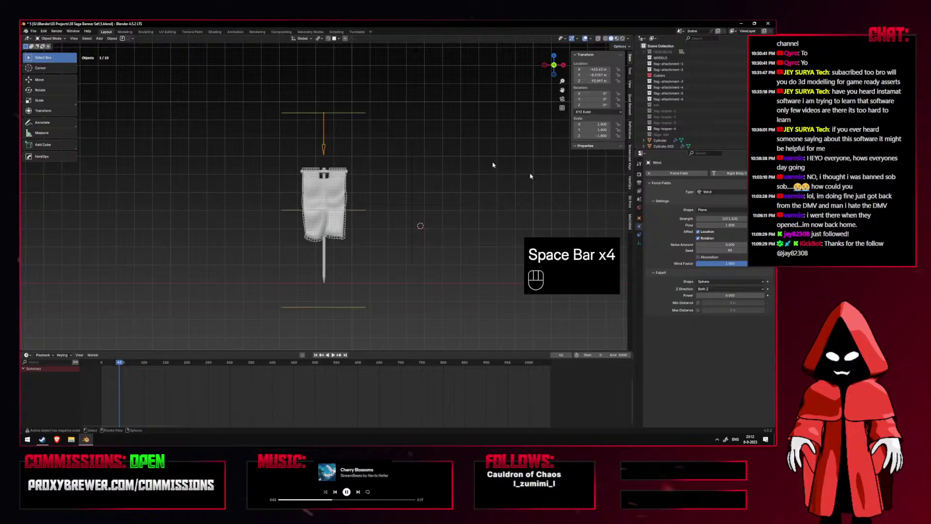
Delete the wind force field, test the flag simulation without it, and return the timeline to the first frame.
key(x)
key(space)
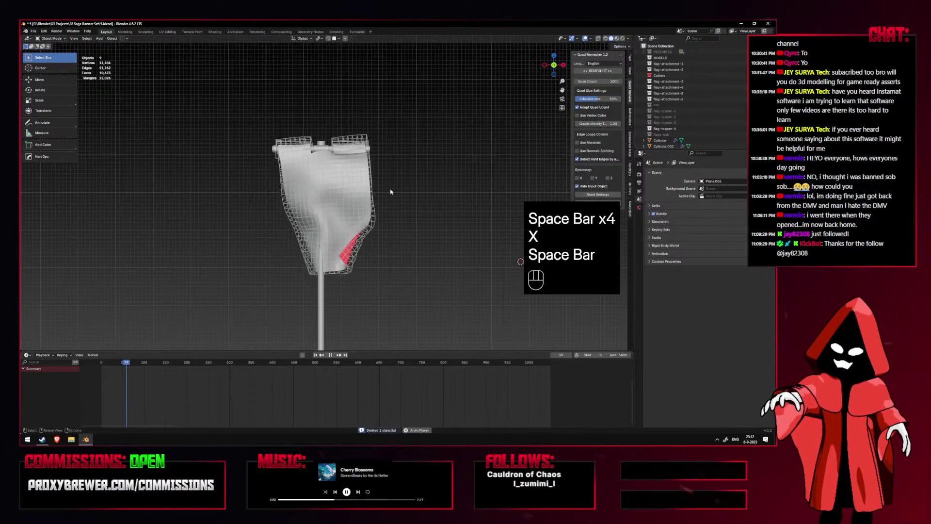
click(316, 354)
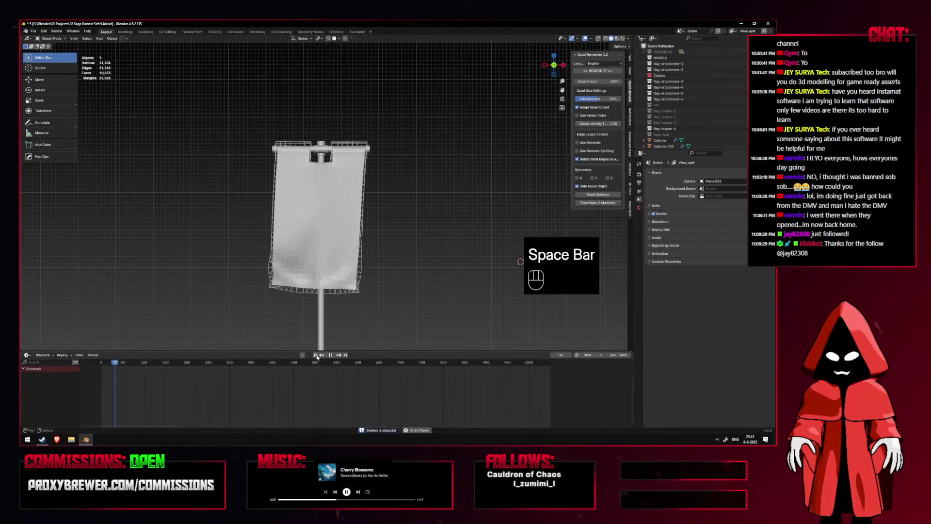
key(space)
click(316, 355)
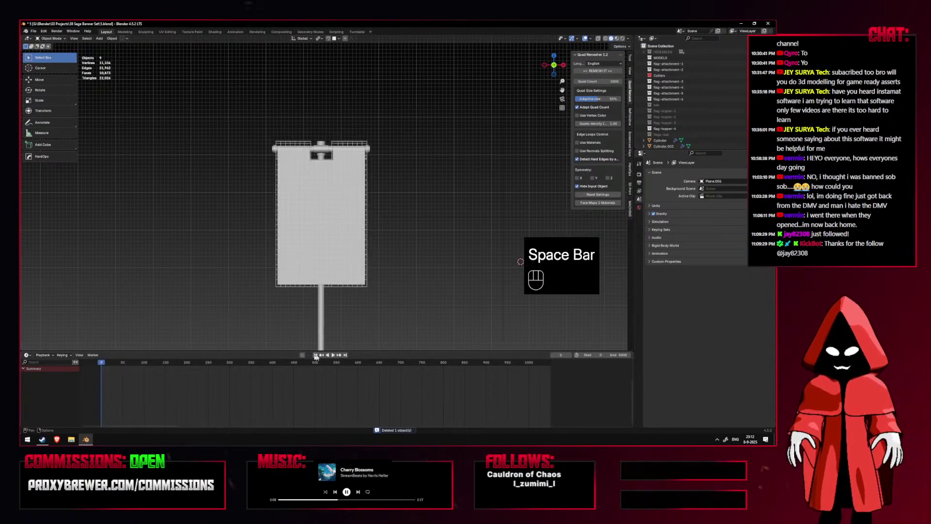
Replay the simulation from the first frame to check the flag with only the turbulence force field acting on it.
click(364, 262)
scroll(667, 265, down, 5)
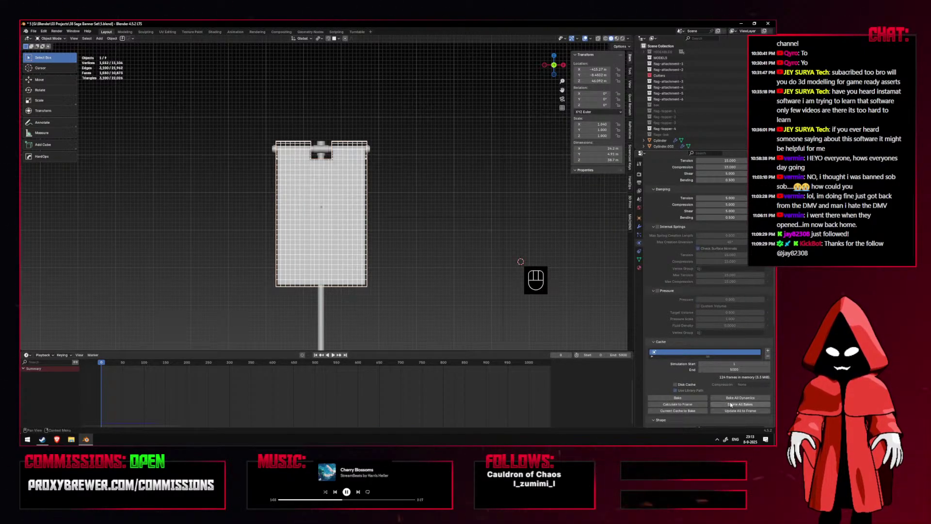
key(space)
key(space)
scroll(400, 210, down, 5)
key(space)
click(400, 208)
key(space)
click(315, 356)
scroll(361, 247, down, 3)
key(space)
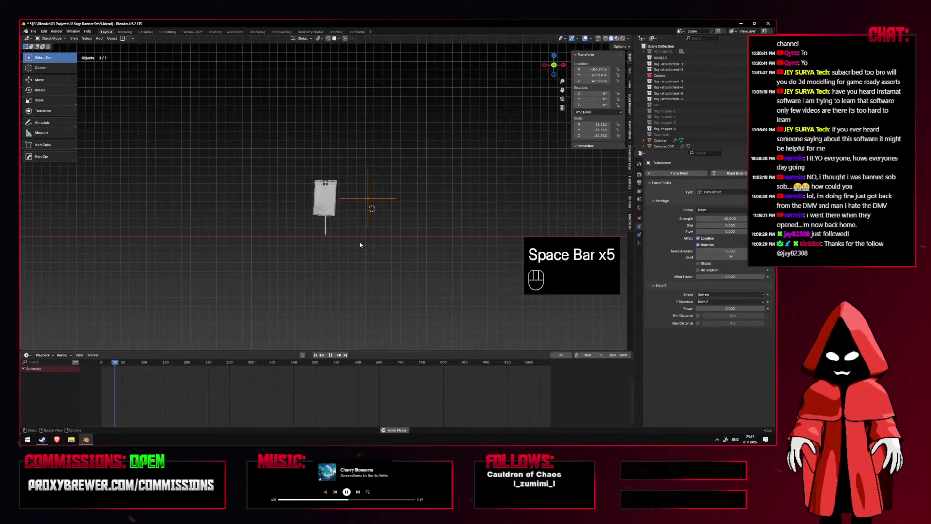
Deselect the turbulence field and resume playback to examine the flag's movement up close.
key(space)
scroll(360, 243, up, 1)
click(360, 244)
scroll(360, 245, up, 1)
scroll(358, 240, down, 4)
scroll(357, 239, up, 8)
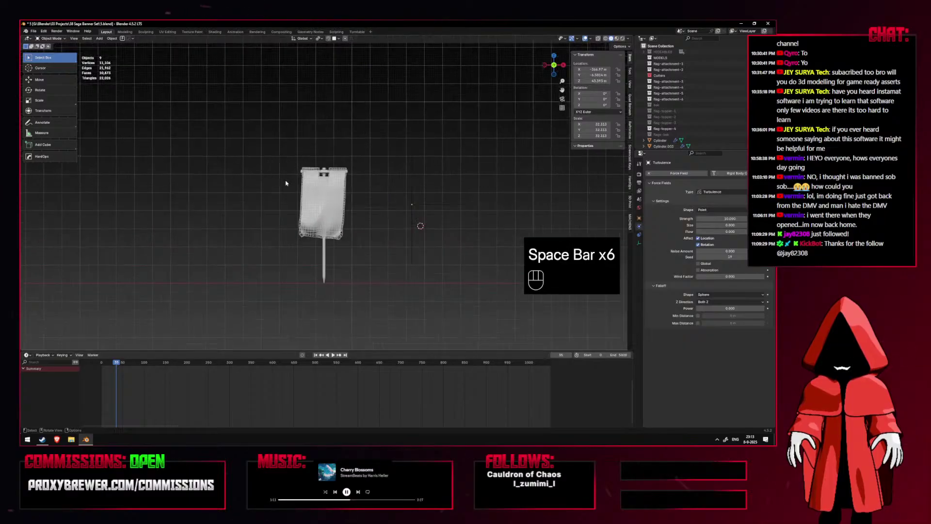
key(space)
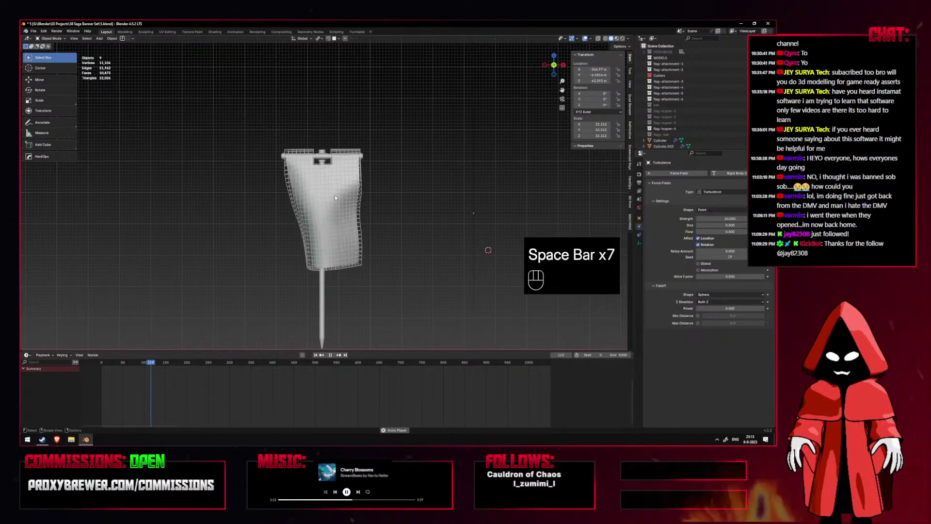
Move the turbulence force field about 8.75 m in X and 4.02 m in Z during playback, then stop the simulation.
click(335, 195)
key(g)
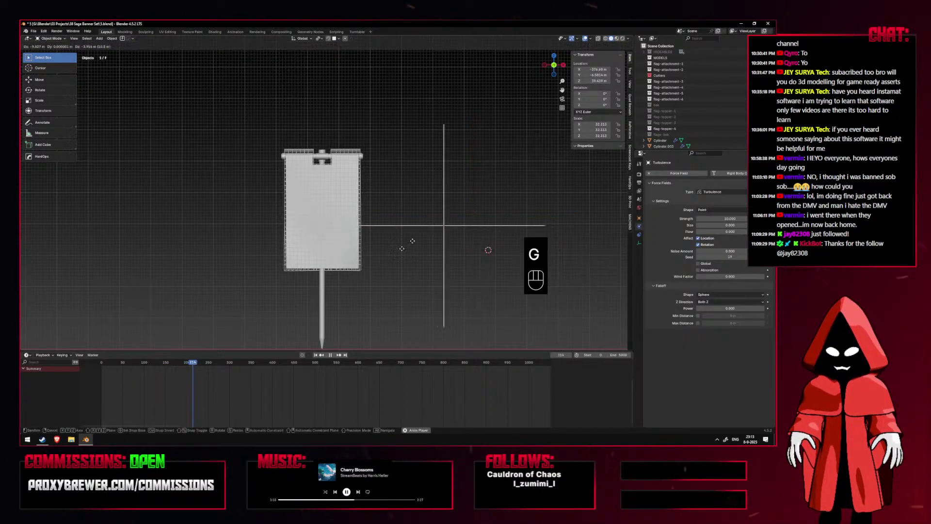
click(337, 189)
middle_drag(337, 189, 350, 211)
key(KP_1)
key(space)
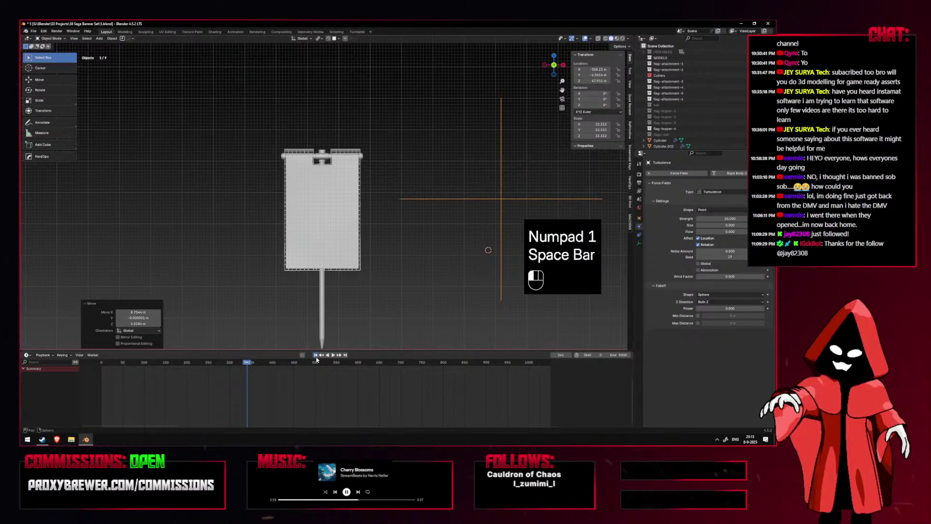
Select the flag's cloth cage and replay its simulation from the first frame.
click(315, 356)
click(359, 221)
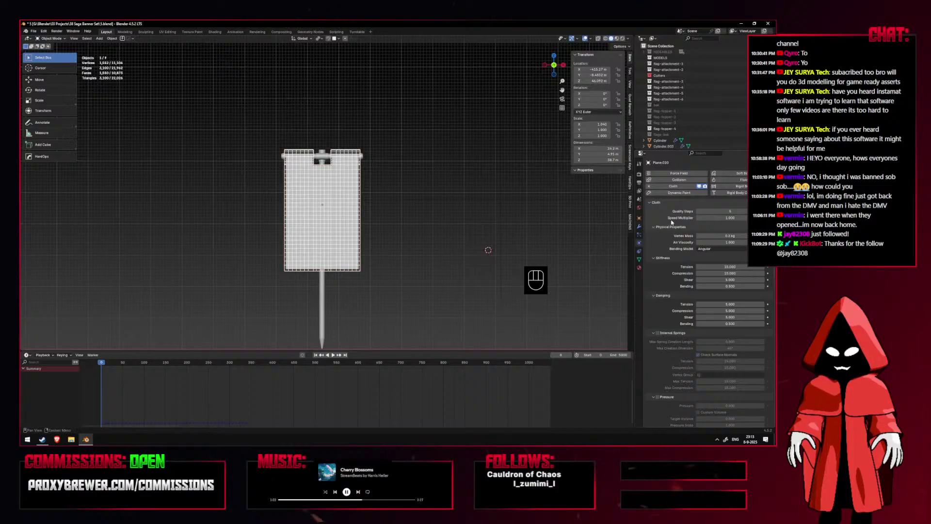
scroll(702, 249, down, 4)
key(space)
key(space)
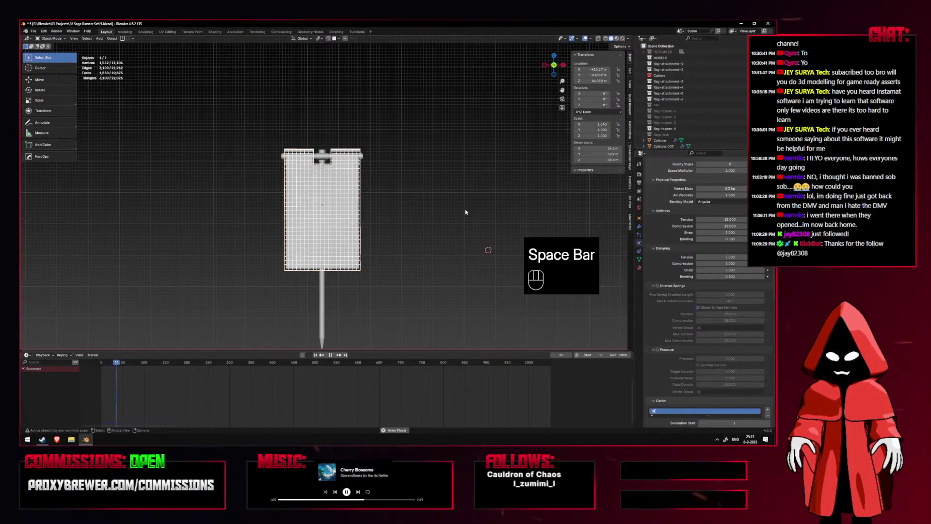
Set the Shrinking Factor in the cage's cloth shape settings to -0.145.
scroll(484, 253, up, 4)
scroll(526, 201, down, 2)
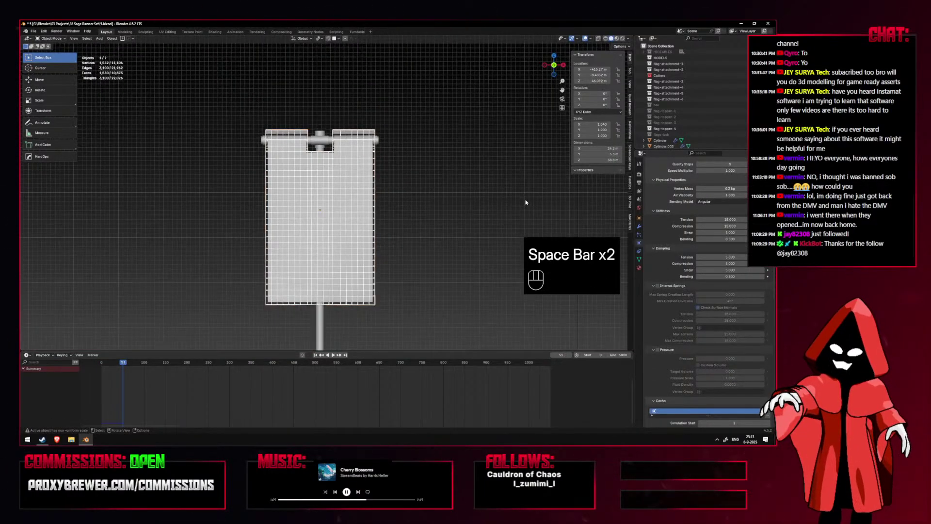
shift+middle_drag(526, 202, 510, 223)
scroll(717, 230, up, 2)
scroll(739, 289, down, 12)
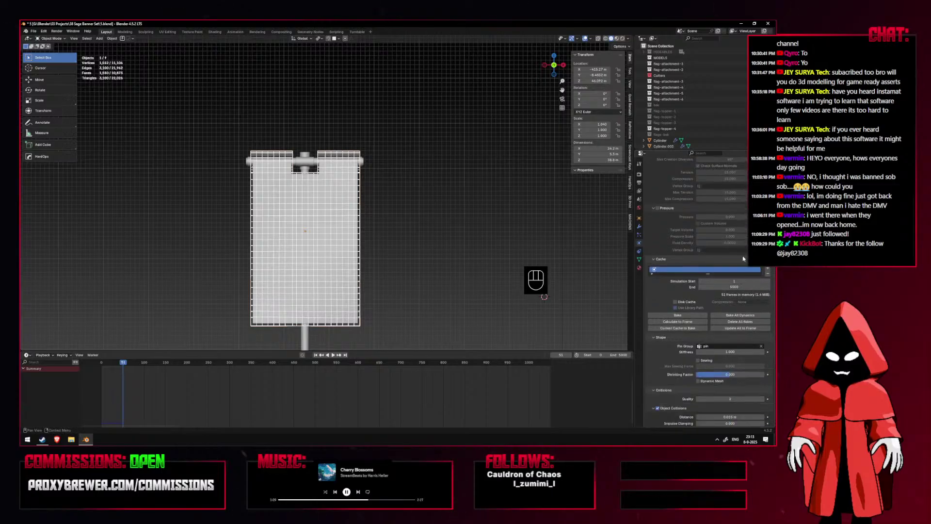
scroll(739, 289, down, 1)
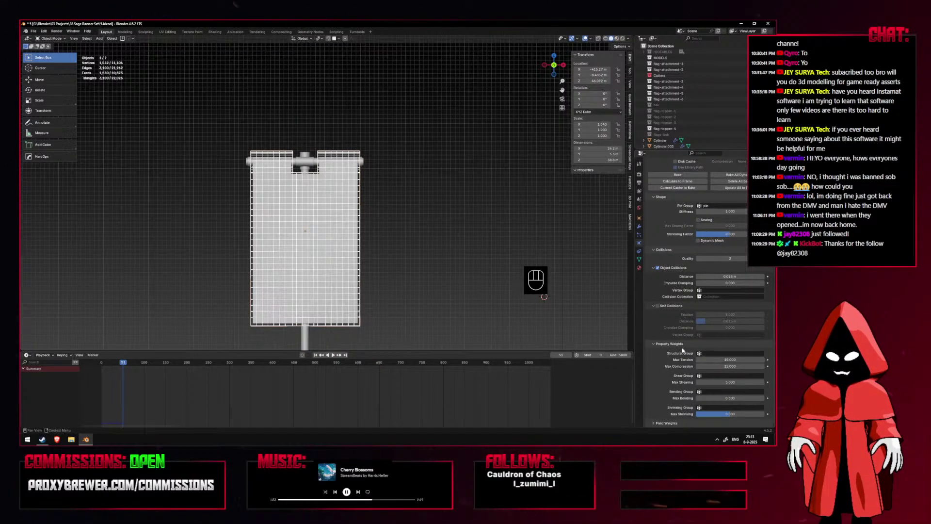
scroll(677, 338, up, 3)
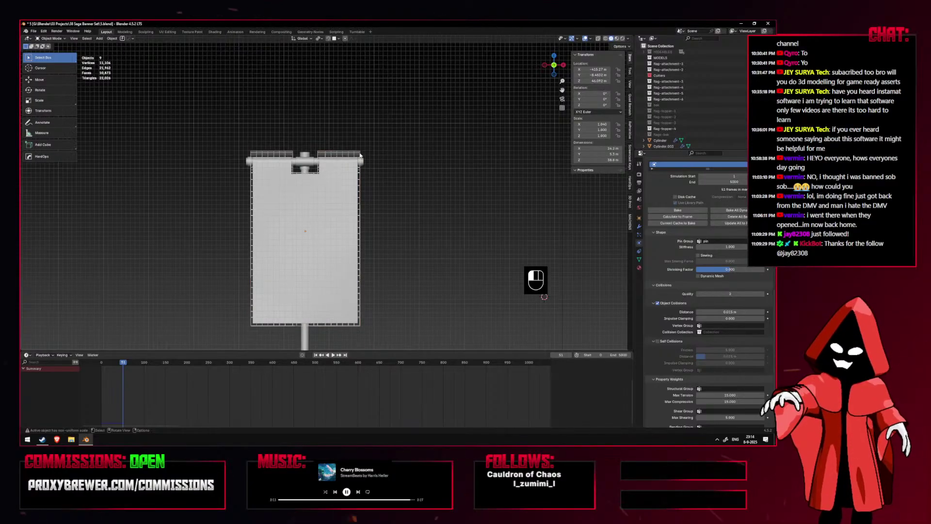
scroll(708, 316, up, 1)
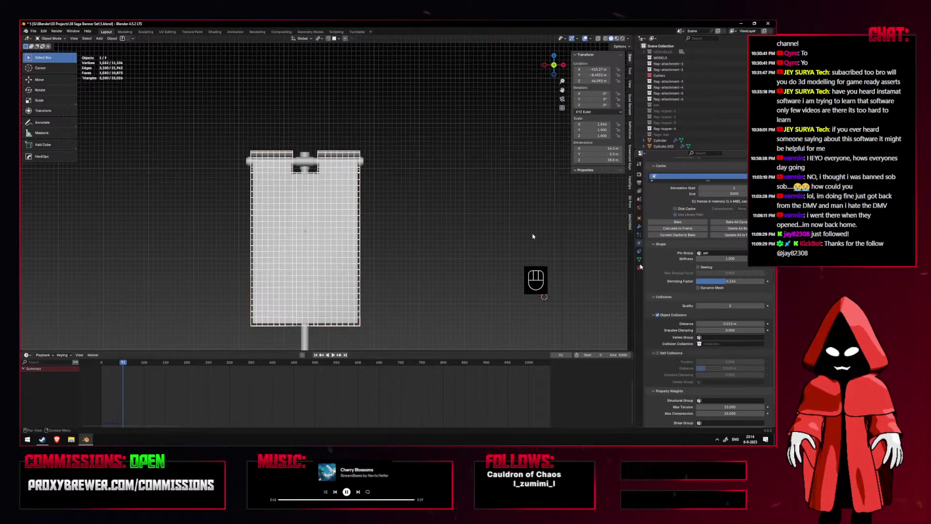
Play the simulation with the overlays hidden and shown to examine how the enlarged cloth drapes.
key(space)
key(shift+alt+z)
key(shift+alt+z)
key(shift+alt+z)
key(ctrl+2)
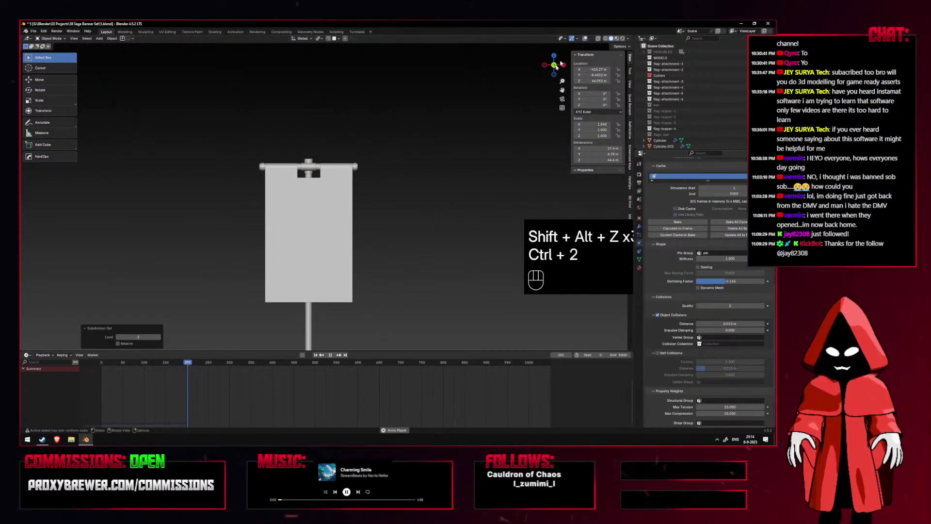
key(space)
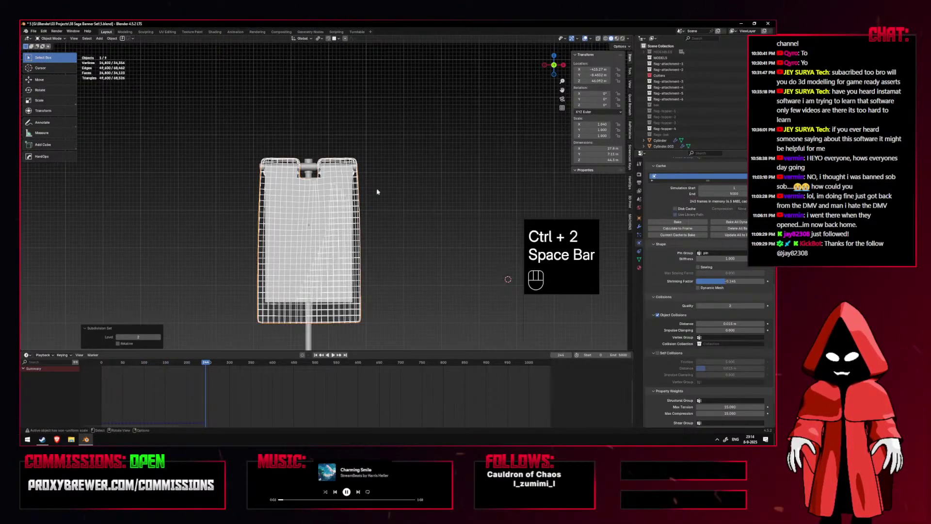
click(638, 227)
click(317, 355)
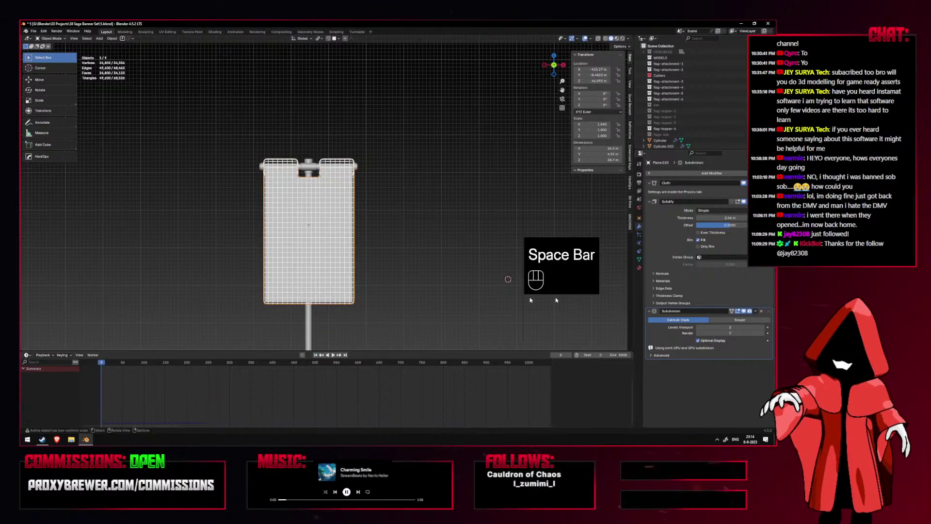
click(761, 311)
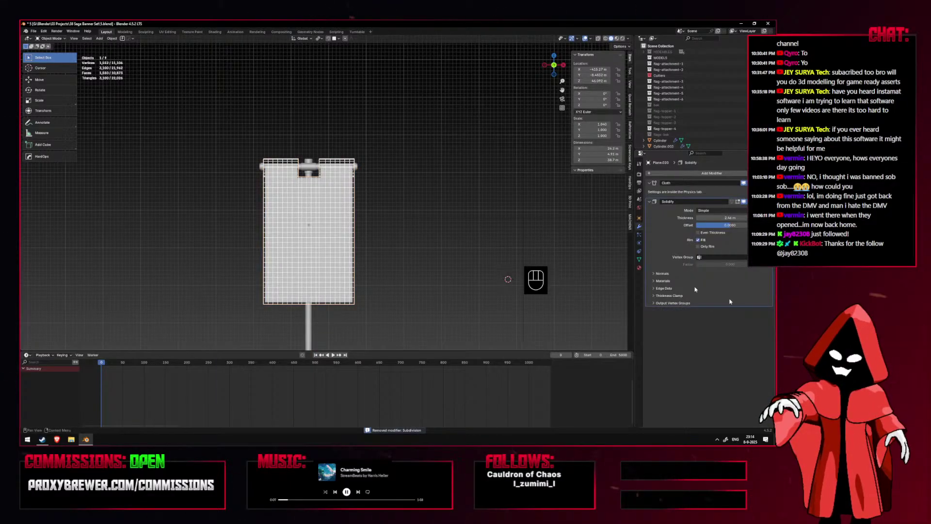
Set the Subdivision of the flag mesh inside the cage to level 2 and play the simulation.
click(343, 221)
key(ctrl+2)
key(space)
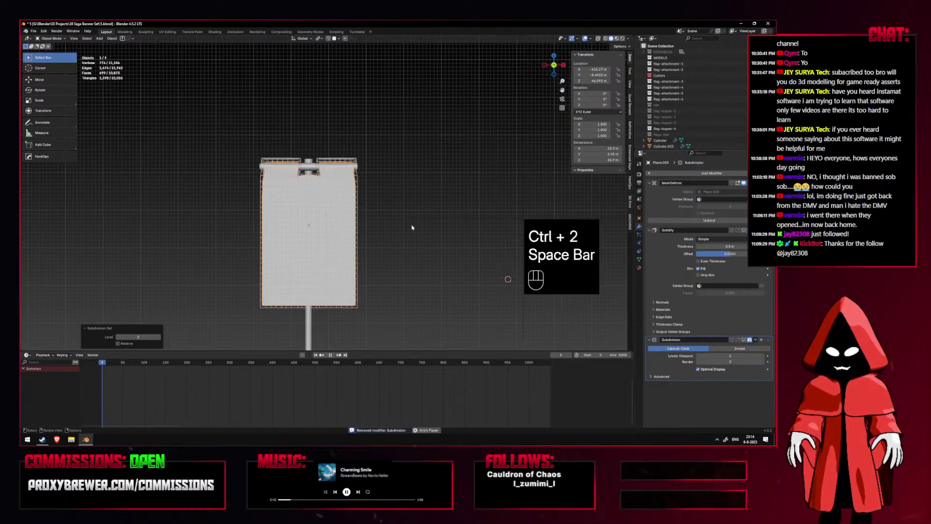
key(shift+alt+z)
key(shift+alt+z)
Try Subdivision levels 3, 4 and 2 on the flag mesh, pausing the simulation and reselecting between the cage and flag.
key(ctrl+3)
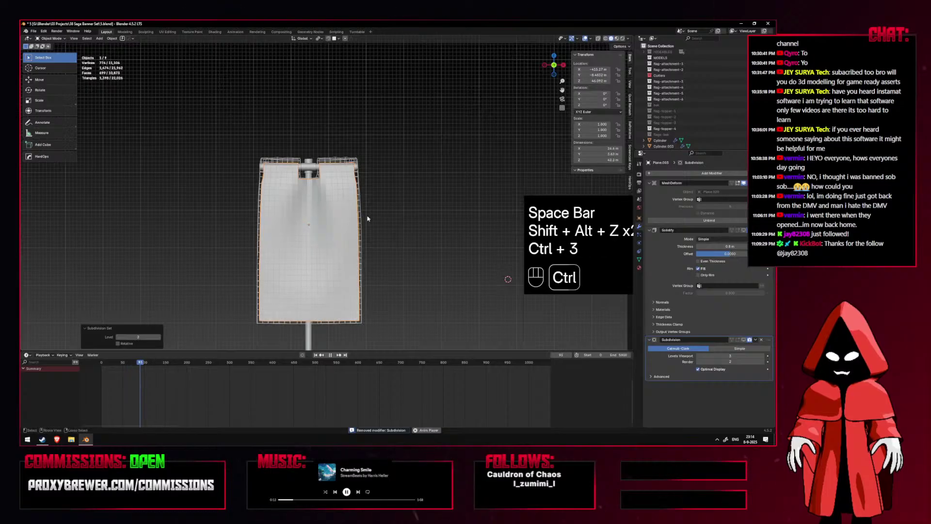
key(ctrl+4)
key(space)
key(ctrl+3)
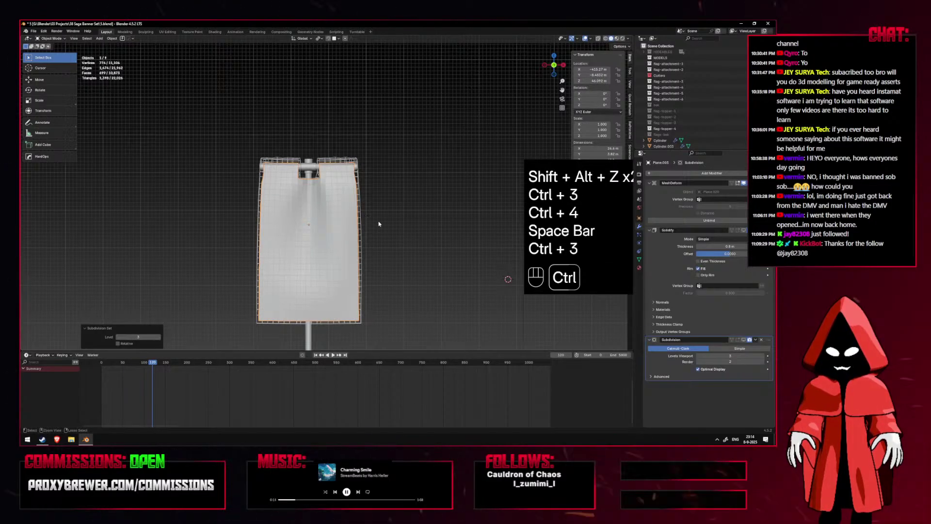
key(ctrl+2)
key(ctrl+2)
click(360, 205)
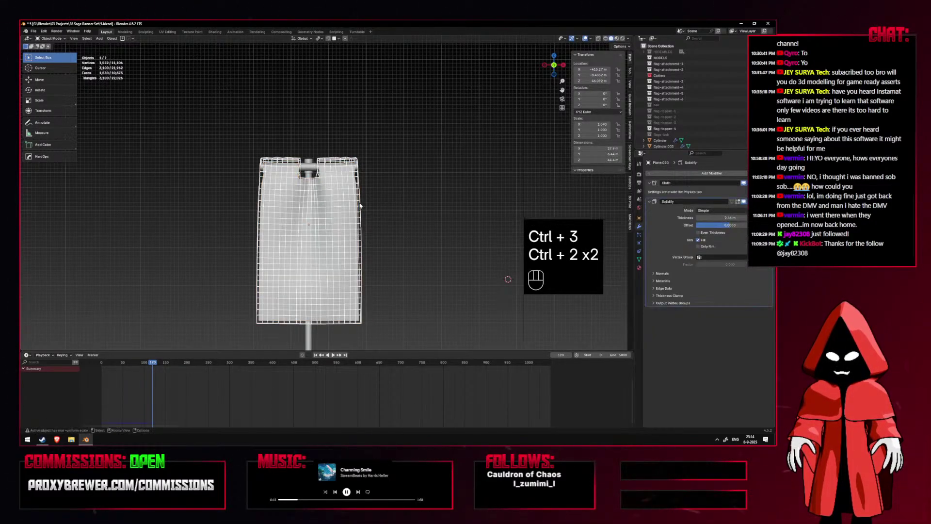
click(336, 191)
click(335, 191)
click(336, 193)
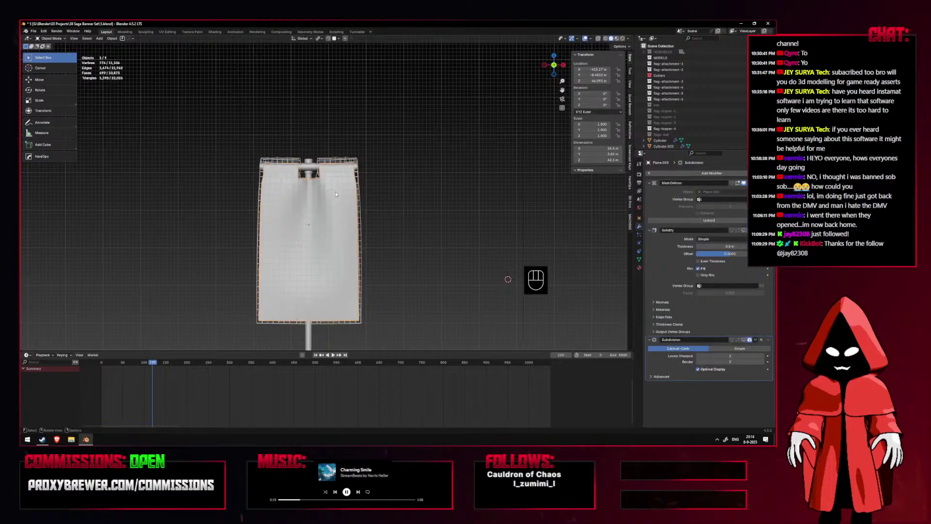
Keep the flag mesh's Subdivision at level 2 and enable the modifier's display in the viewport.
key(ctrl+2)
key(ctrl+3)
key(ctrl+4)
key(ctrl+4)
key(ctrl+2)
key(ctrl+2)
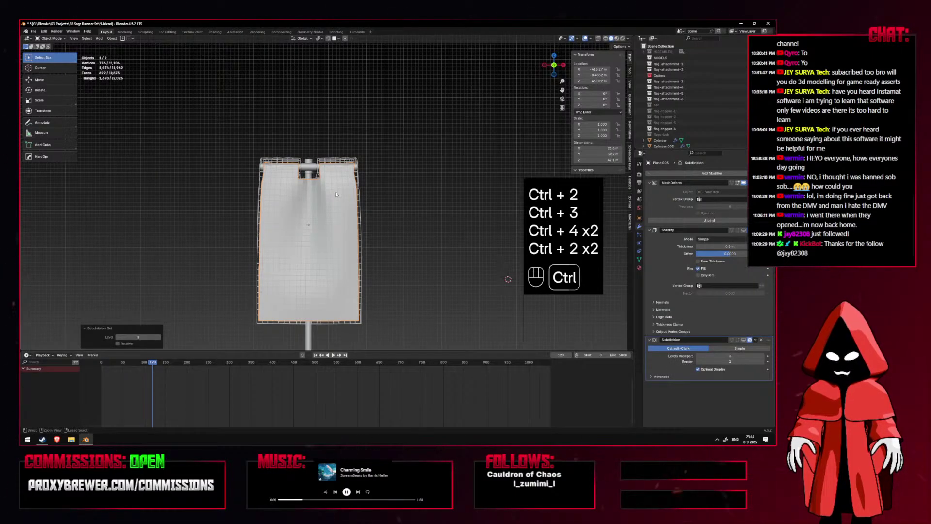
key(ctrl+1)
key(ctrl+2)
click(744, 340)
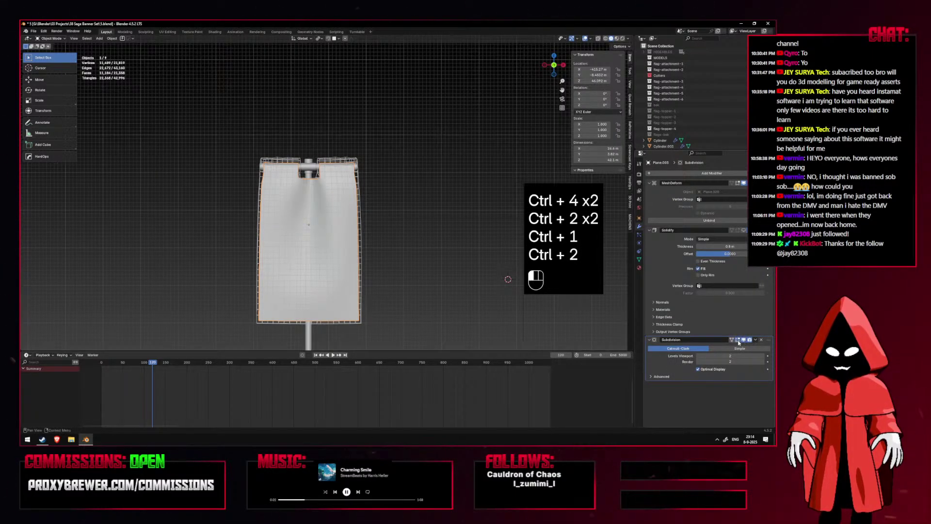
Replay the simulation and examine the subdivided flag from an angle and from the front without overlays.
key(space)
key(space)
key(space)
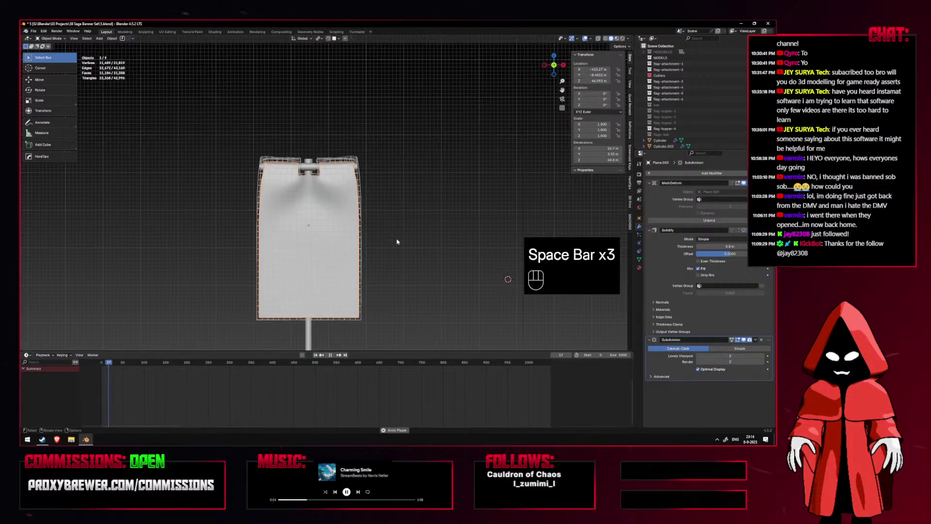
key(shift+alt+z)
middle_drag(396, 242, 347, 219)
key(KP_1)
key(shift+alt+z)
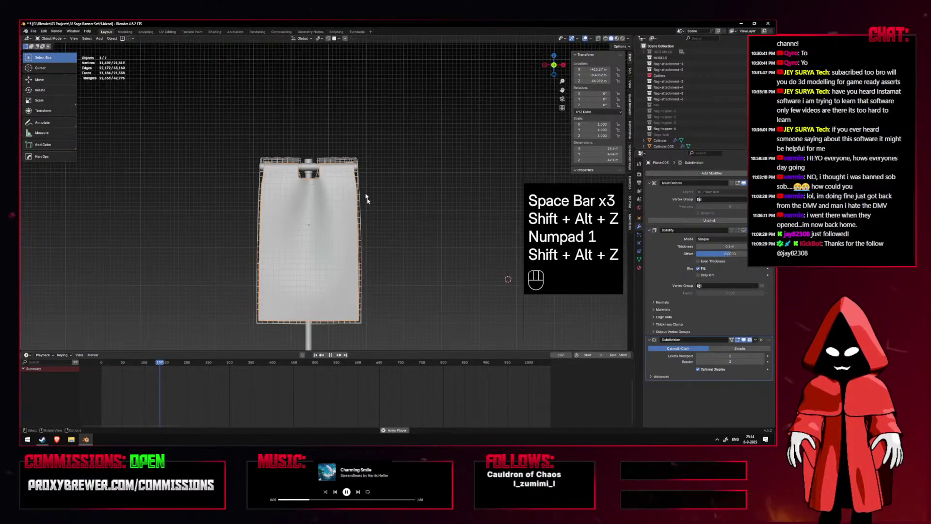
key(space)
Set the Shrinking Factor in the cloth cage's shape settings to 0.
click(360, 194)
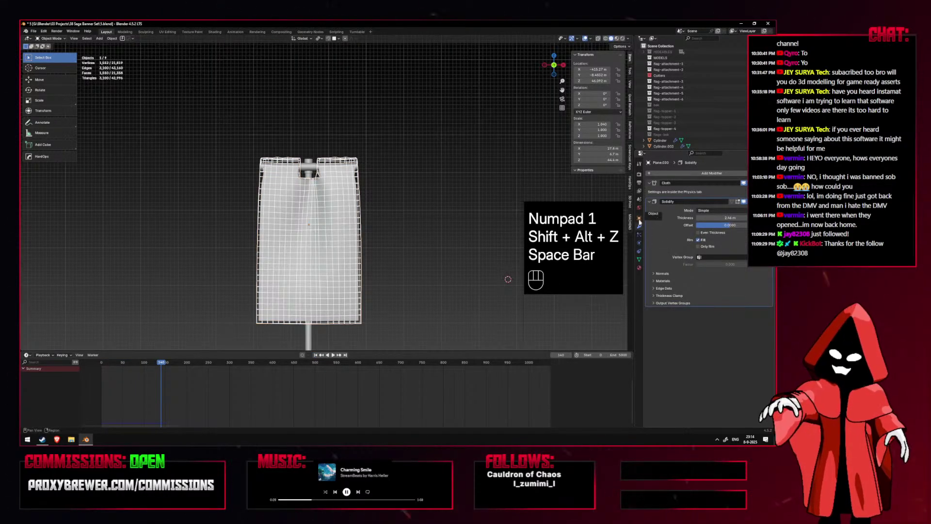
click(640, 243)
scroll(718, 339, down, 15)
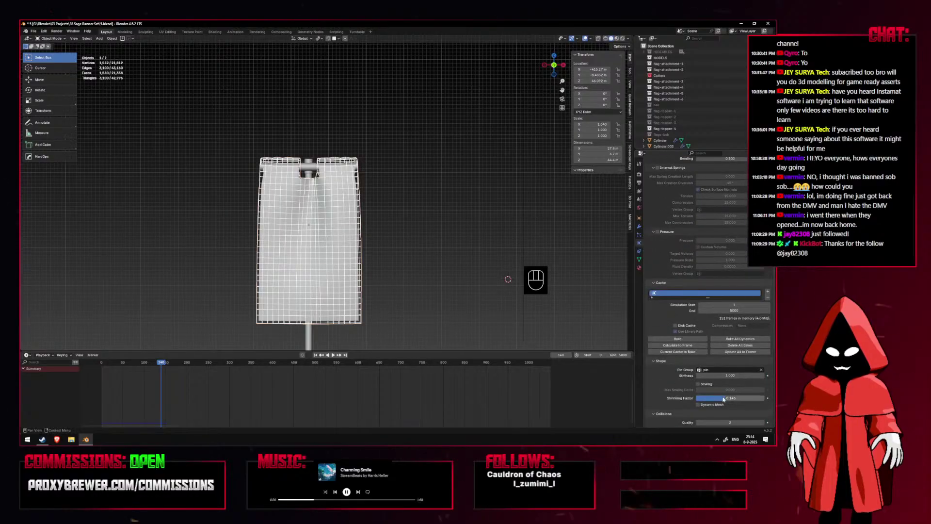
text(0)
key(Return)
scroll(730, 397, up, 1)
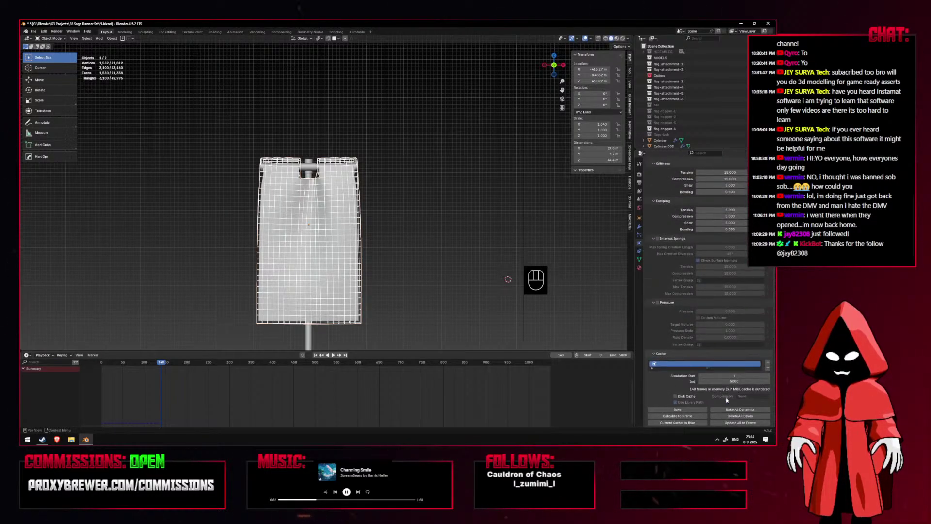
Lower the pin group's stiffness on the cloth cage and play the simulation to check the flag.
mouse_move(736, 388)
mouse_down()
mouse_move(708, 388)
mouse_move(718, 388)
mouse_up()
key(space)
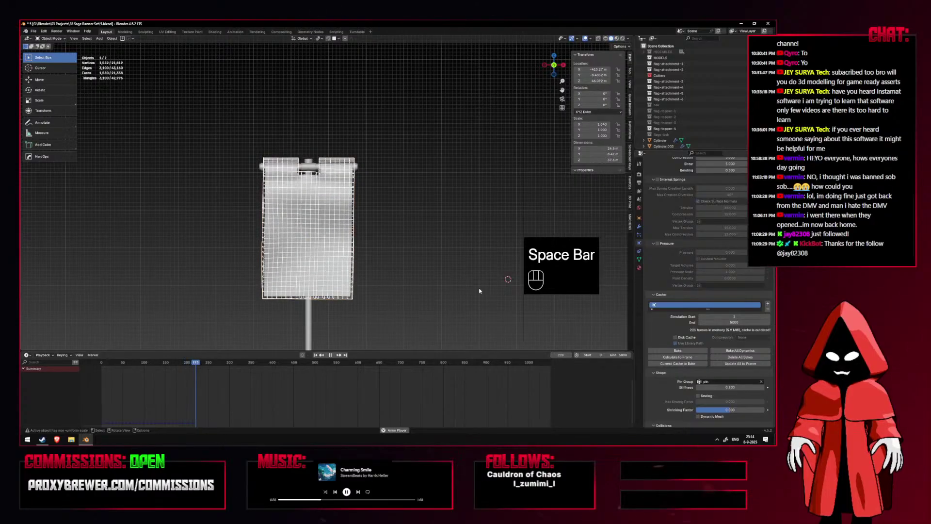
key(shift+alt+z)
key(shift+alt+z)
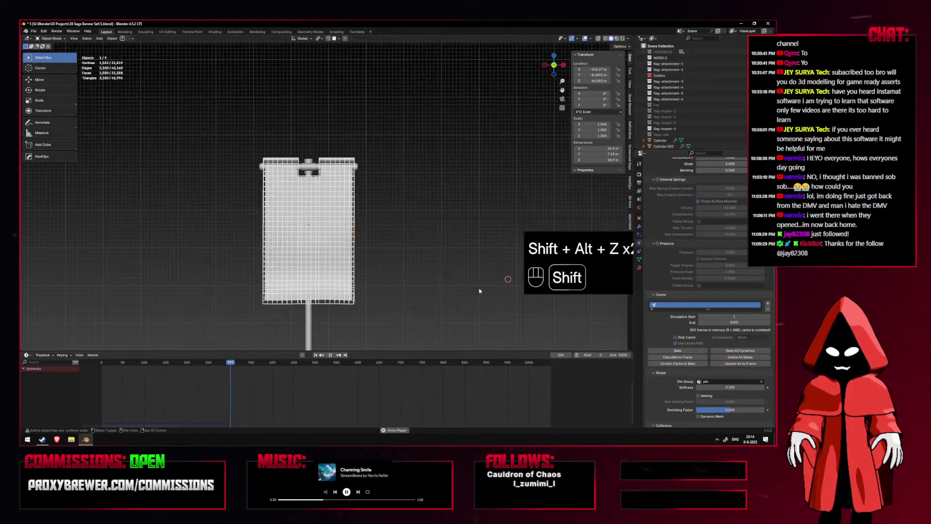
key(space)
Review the cage's cloth physics settings, including physical properties, stiffness, damping and cache.
scroll(716, 278, up, 8)
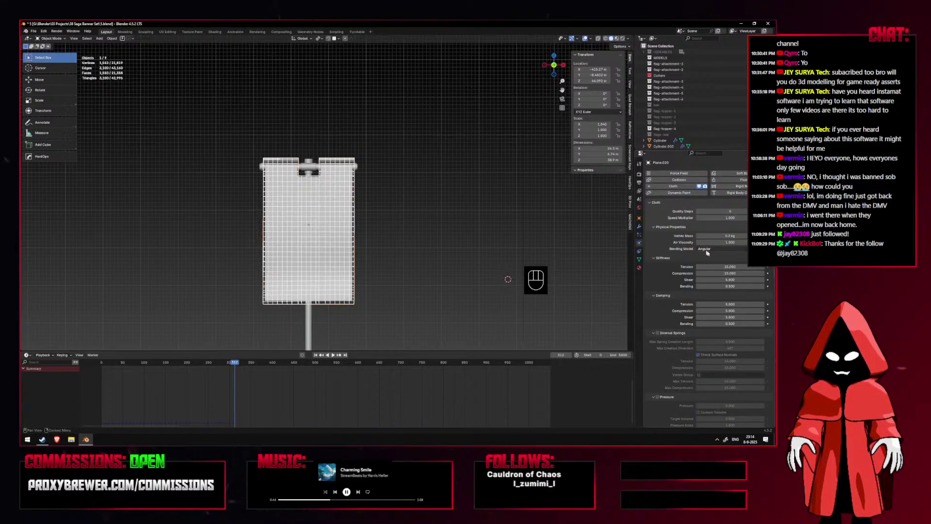
scroll(708, 253, down, 10)
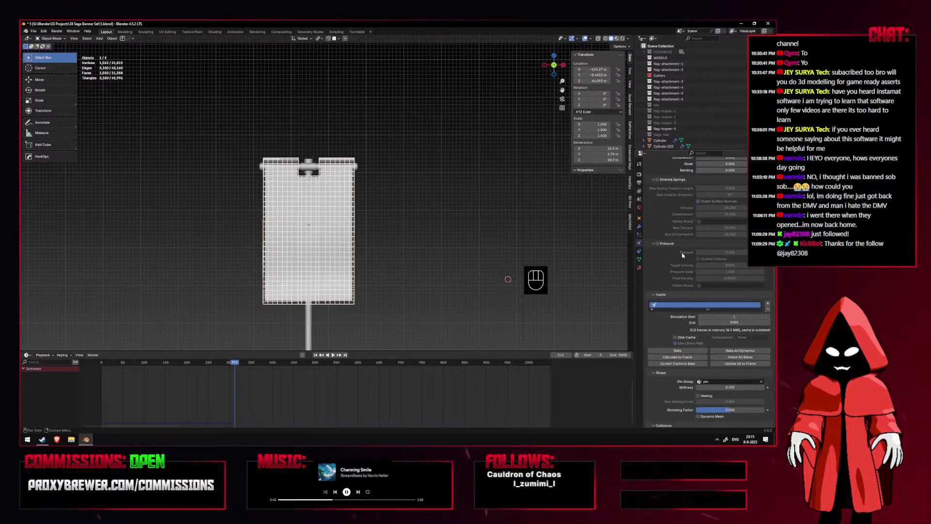
click(640, 236)
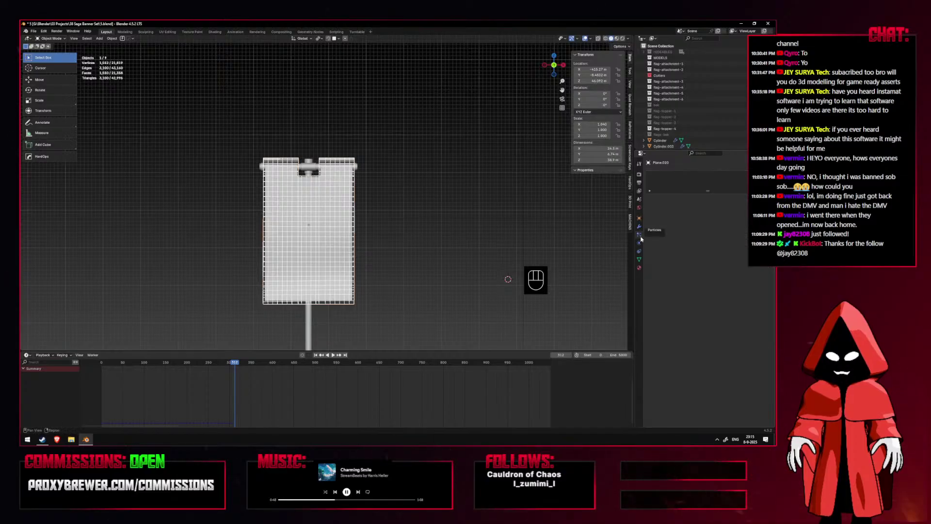
click(640, 240)
click(638, 235)
click(640, 239)
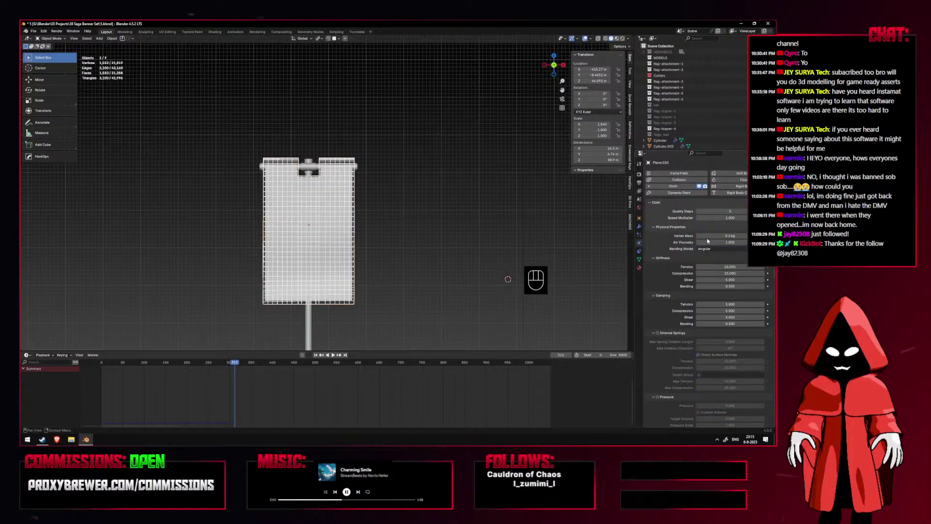
Try a lower Tension stiffness on the cloth cage, play the simulation, and undo the change.
scroll(698, 252, down, 2)
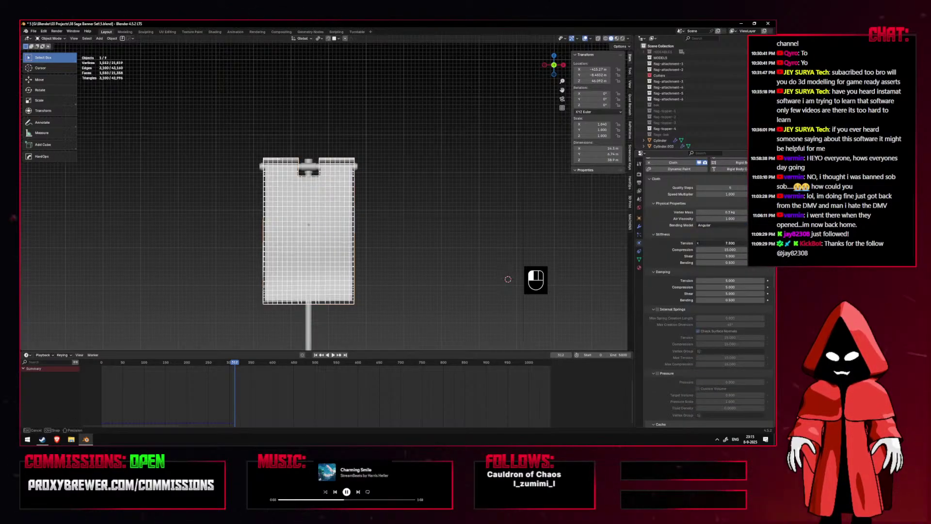
key(space)
key(ctrl+z)
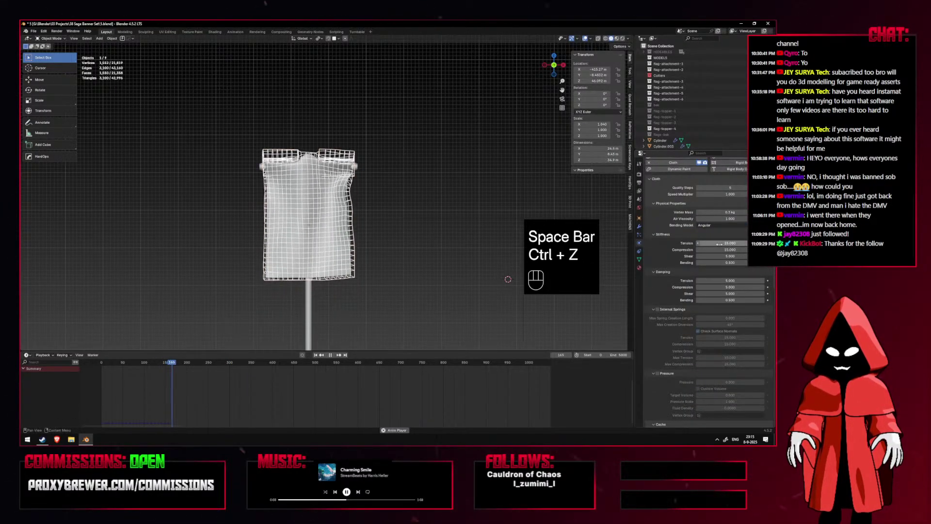
key(space)
key(space)
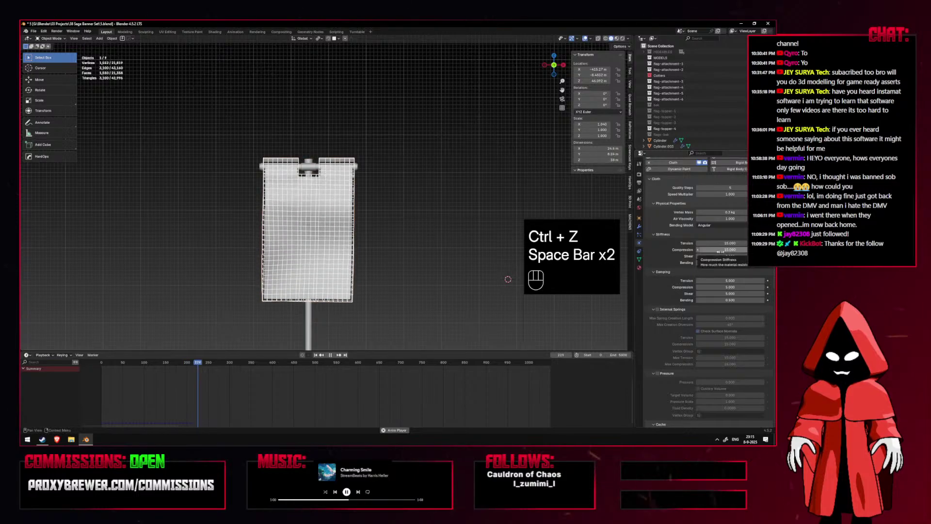
Set the cage's Compression stiffness to 15 and play the simulation.
mouse_move(720, 249)
mouse_down()
mouse_move(702, 251)
mouse_move(710, 249)
mouse_up()
click(722, 250)
text(15)
key(Return)
key(space)
Lower the cage's Compression damping and replay the simulation from the first frame.
drag(730, 287, 705, 281)
drag(729, 287, 717, 288)
key(space)
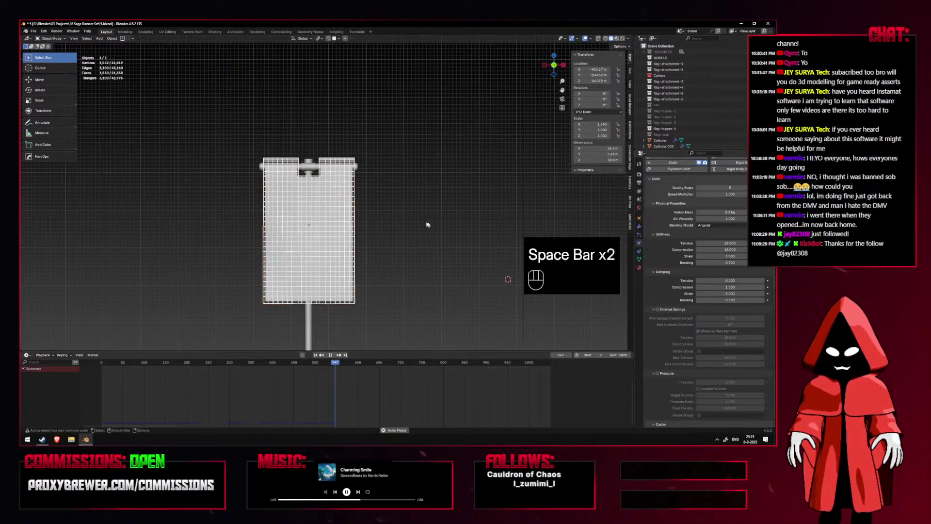
click(315, 355)
key(space)
key(space)
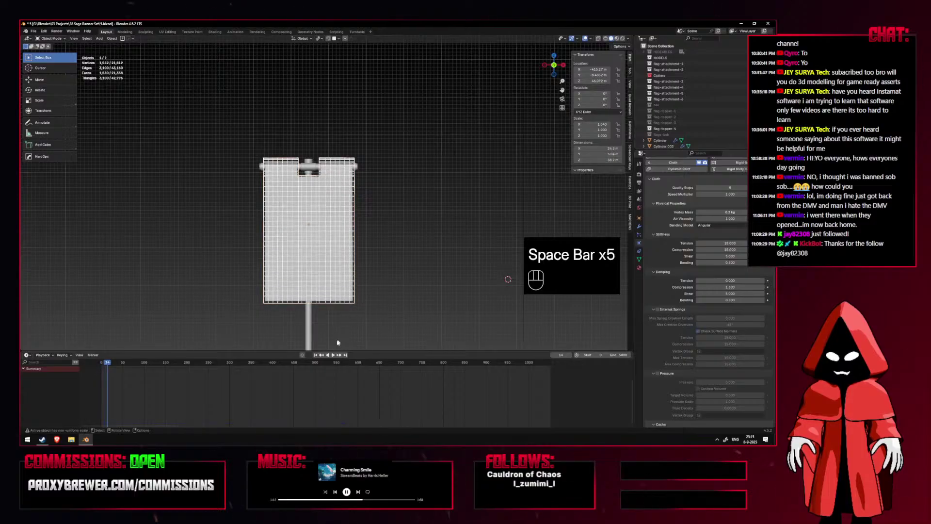
key(space)
key(space)
Undo the last Compression damping and stiffness changes on the cloth cage.
key(ctrl+z)
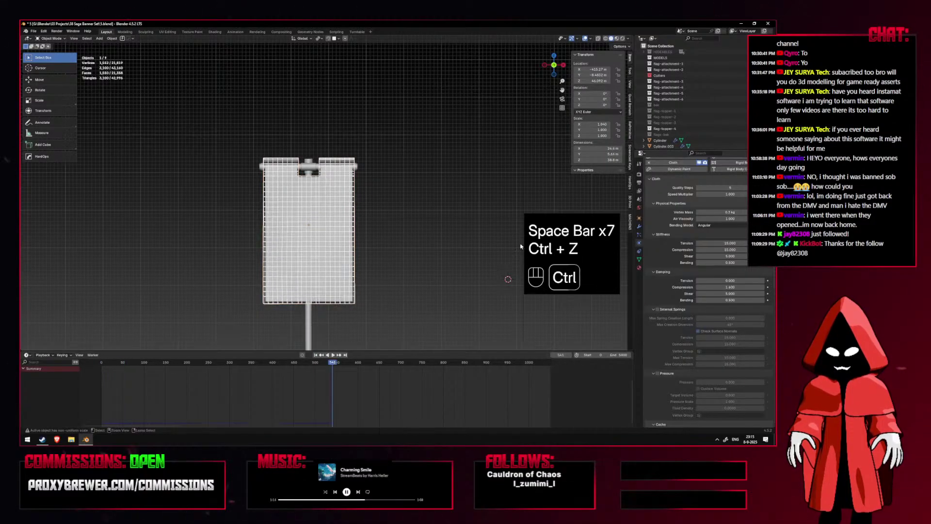
key(ctrl+z)
key(ctrl+z)
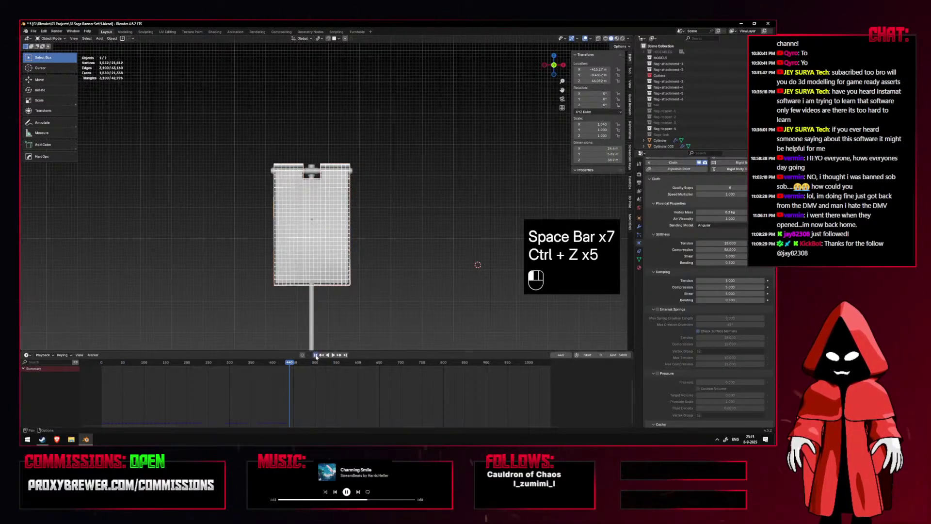
Check the cage's cache and shape settings and play a short stretch of the simulation while viewing the flag's top from an angle.
scroll(446, 257, up, 3)
scroll(683, 296, down, 6)
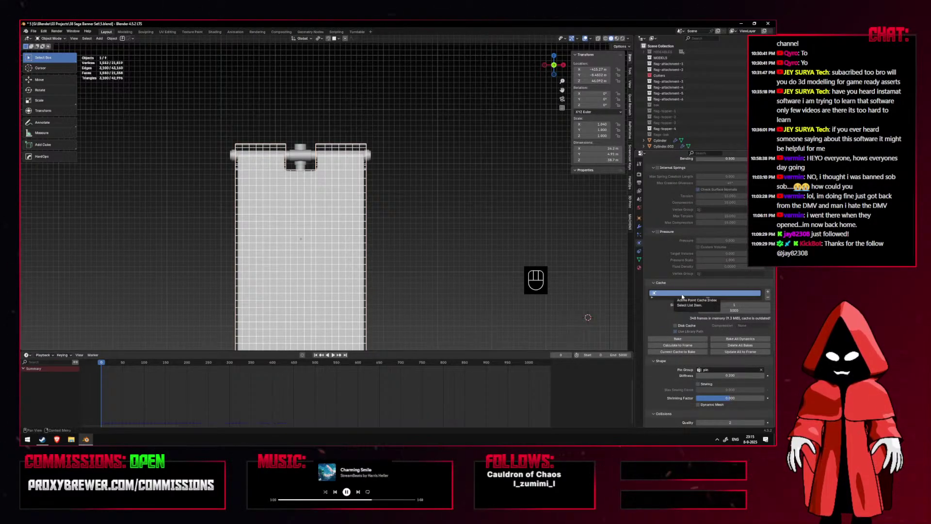
scroll(353, 158, up, 1)
middle_drag(363, 146, 375, 128)
key(space)
key(space)
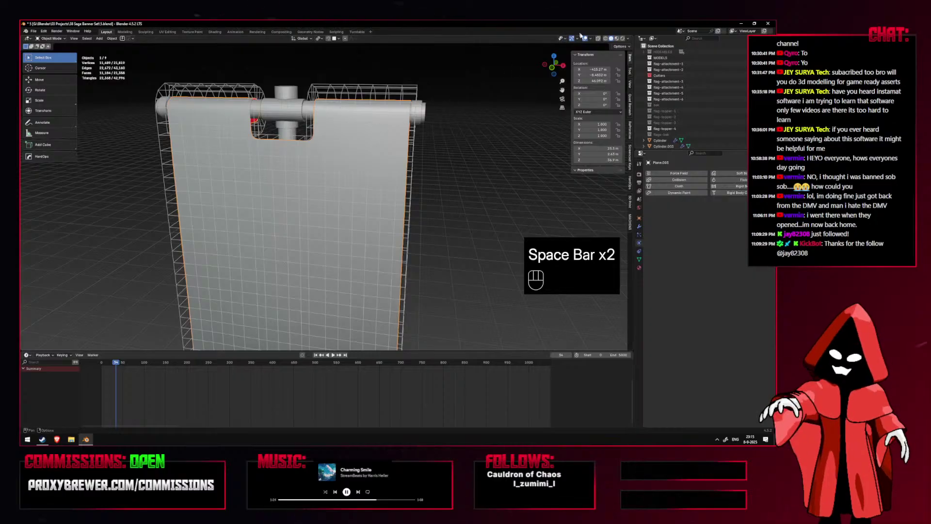
Inspect the inner flag mesh's vertices around the crossbar in edit mode and check its vertex groups.
key(Tab)
middle_drag(349, 160, 371, 153)
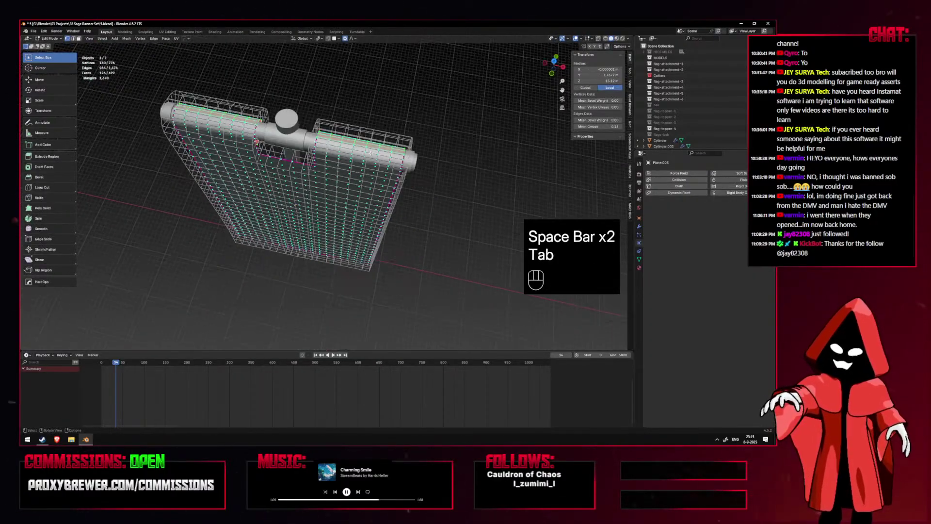
scroll(383, 123, up, 2)
key(KP_1)
key(KP_3)
middle_drag(340, 116, 419, 129)
click(419, 129)
key(KP_1)
key(a)
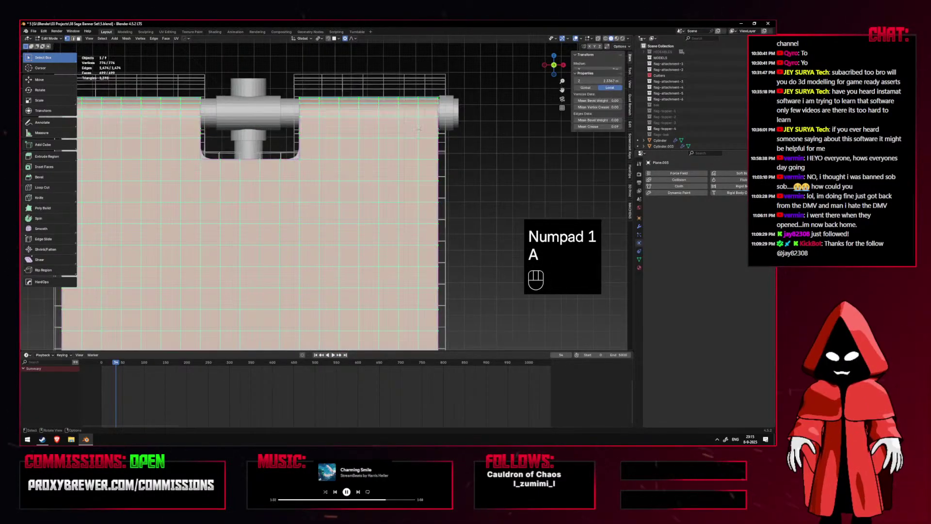
click(640, 259)
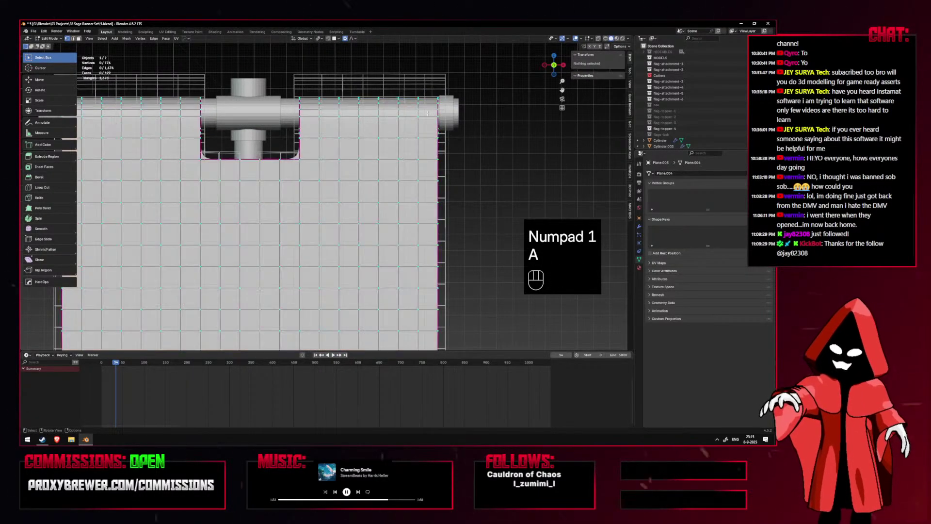
Switch to editing the cloth cage and remove all its vertices from the pin vertex group.
key(Tab)
key(Tab)
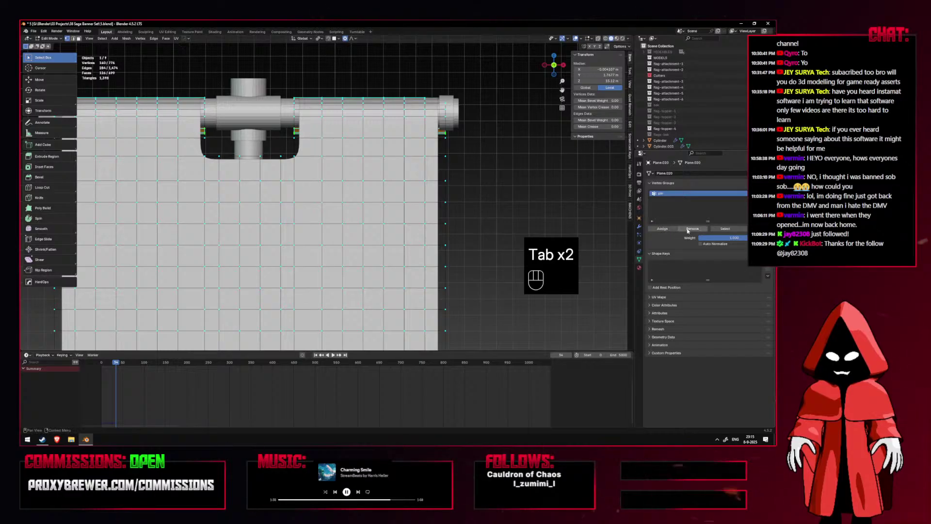
key(a)
key(a)
click(652, 183)
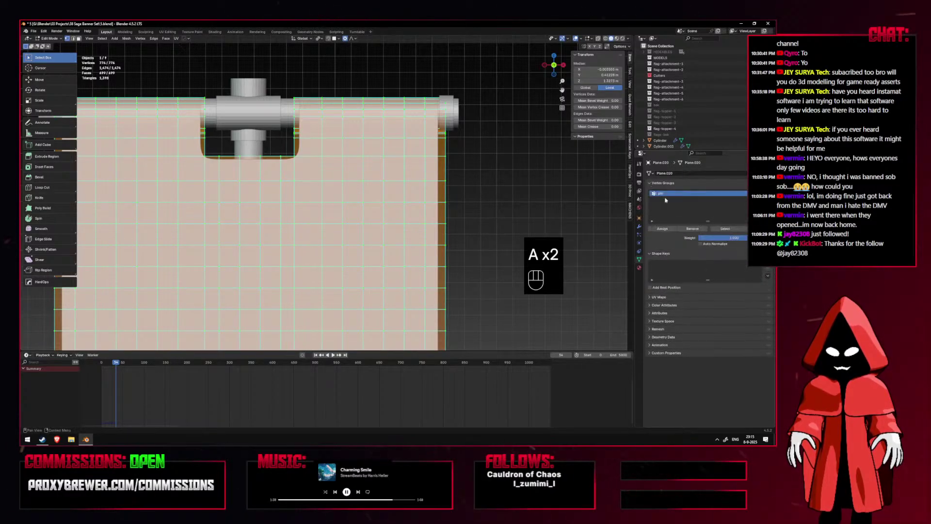
click(526, 163)
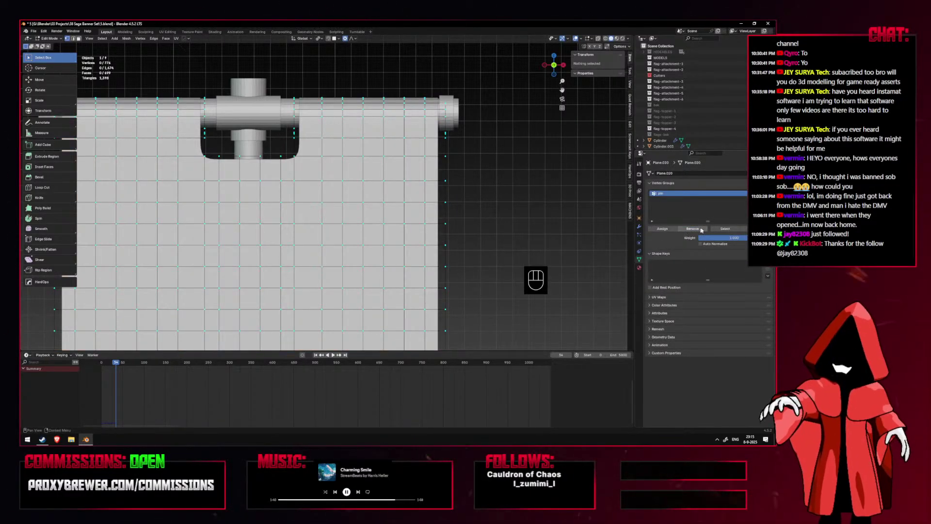
key(a)
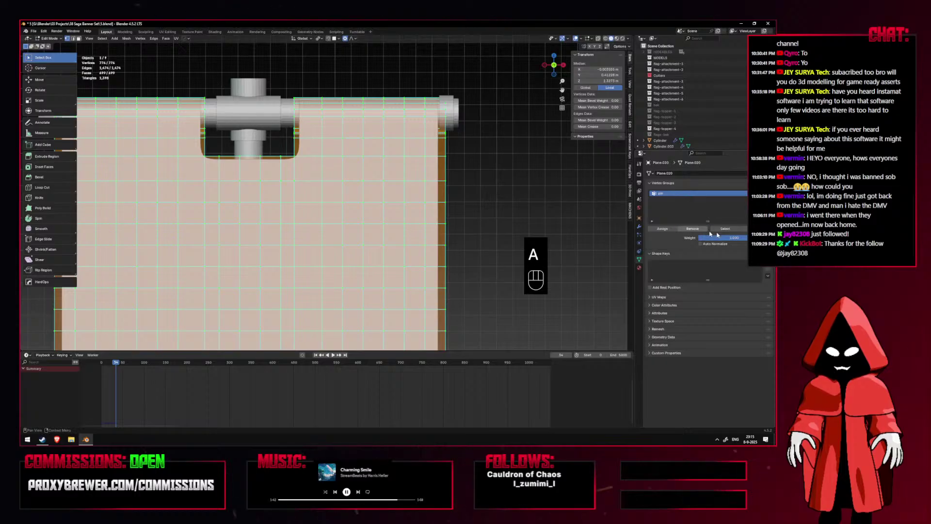
click(695, 230)
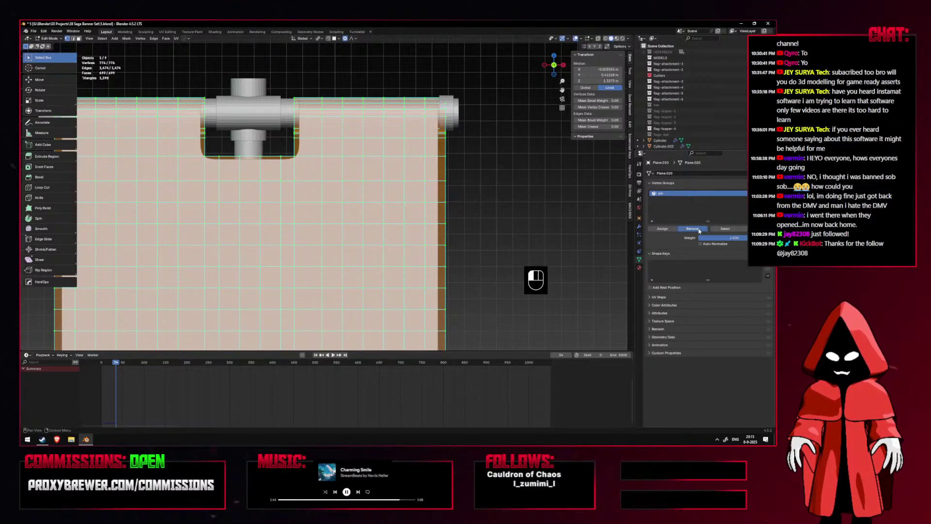
click(504, 167)
Select the cage's sleeve-seam vertices at the outer corners and beside the notch, and assign them to the pin group with weight 1.
middle_drag(504, 168, 275, 95)
scroll(404, 184, up, 2)
click(359, 146)
scroll(351, 133, up, 3)
scroll(274, 145, down, 2)
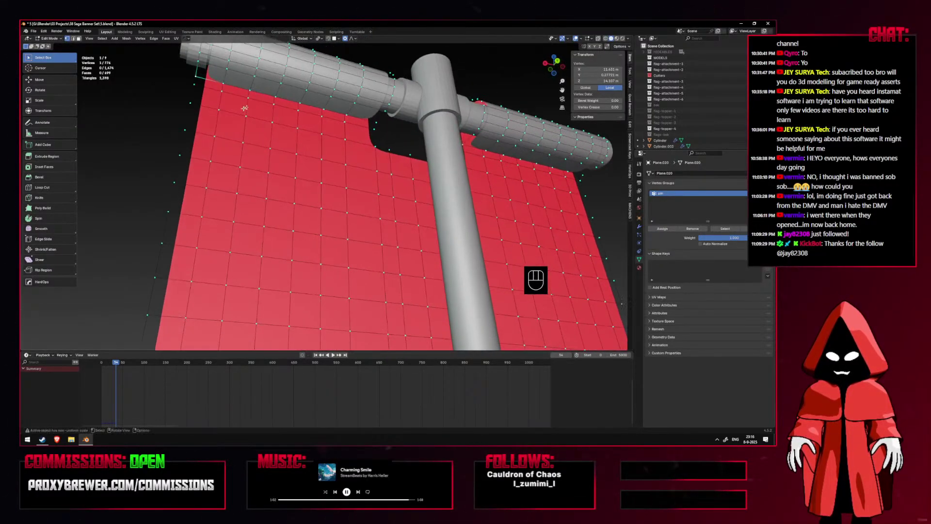
shift+click(299, 105)
middle_drag(299, 105, 401, 158)
shift+click(472, 173)
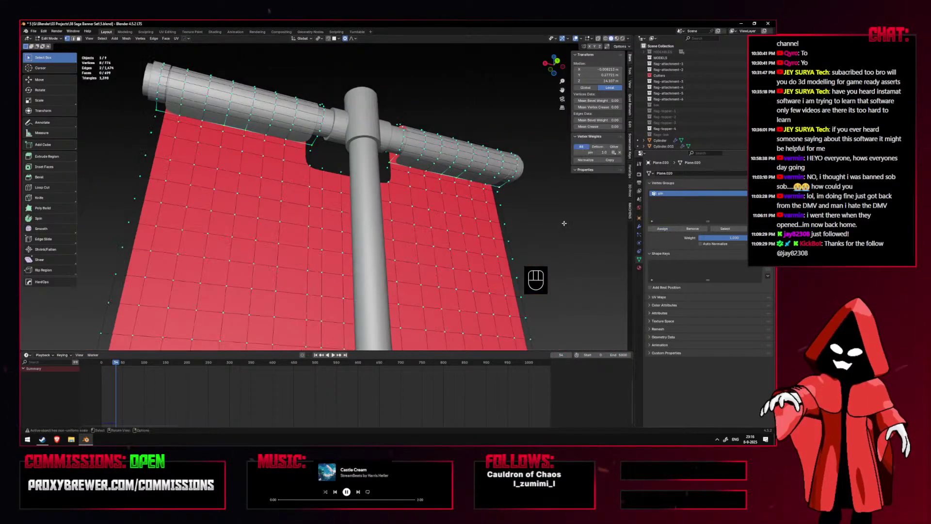
Play the simulation to examine the repinned flag from an angle and the front without overlays, and return to the first frame.
key(KP_1)
key(Tab)
key(shift+alt+z)
scroll(446, 199, down, 4)
key(shift+alt+z)
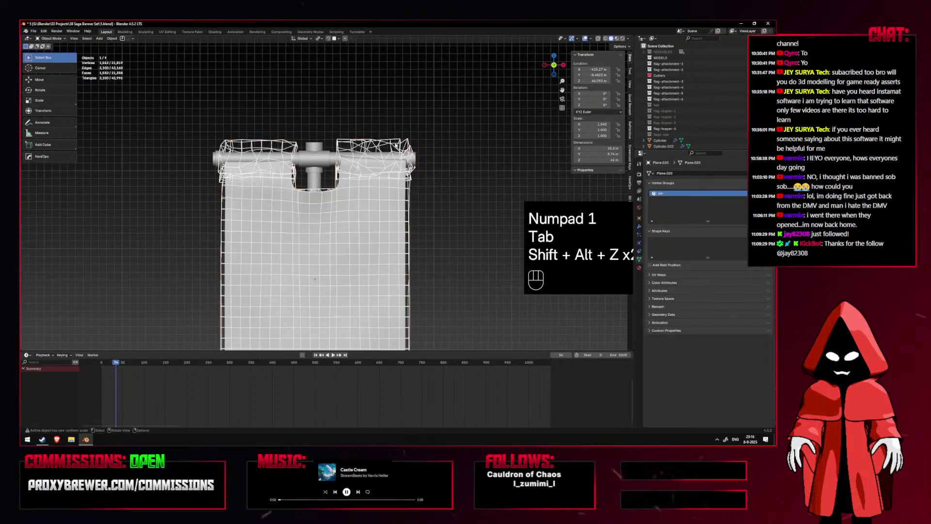
key(space)
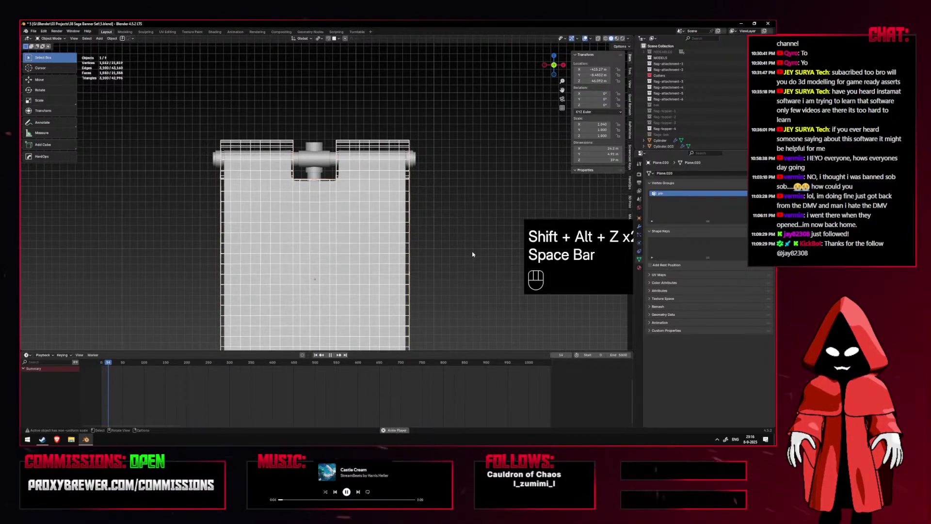
key(shift+alt+z)
middle_drag(461, 254, 416, 260)
key(KP_1)
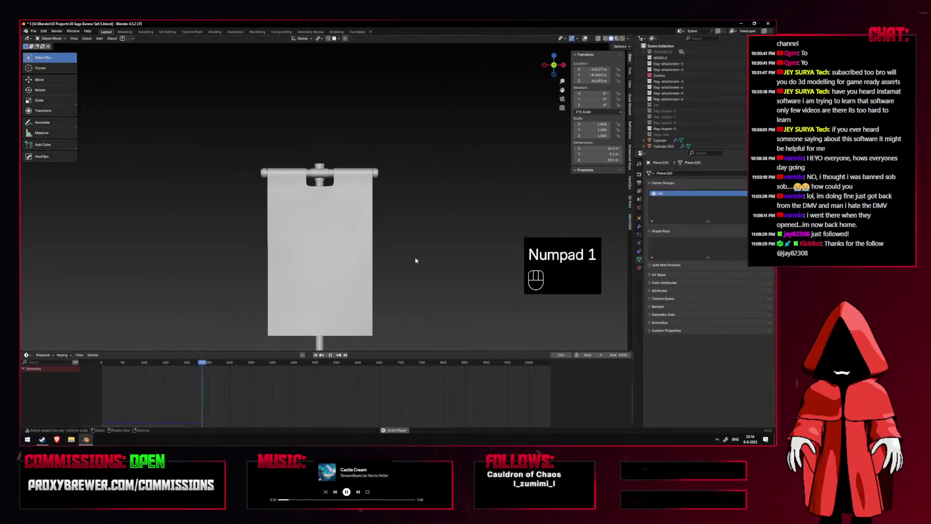
key(shift+alt+z)
key(shift+alt+z)
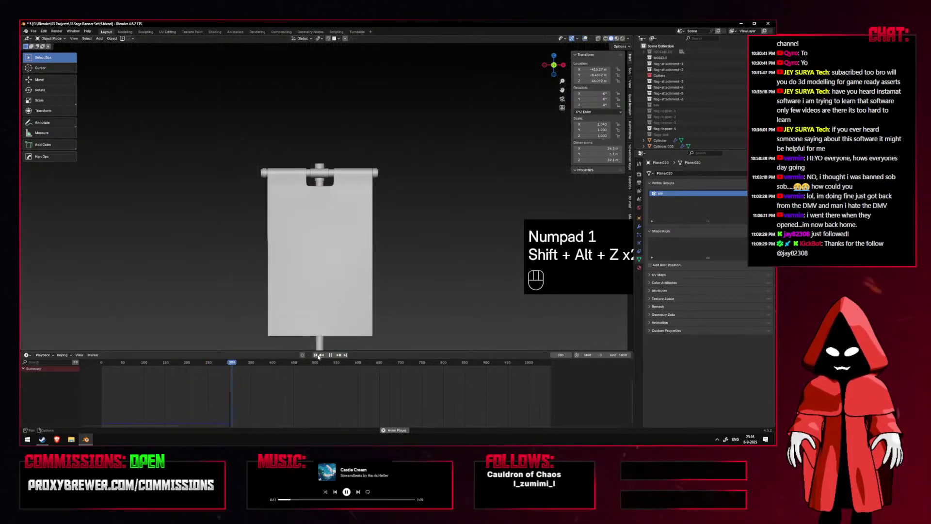
key(space)
drag(109, 365, 87, 367)
click(315, 355)
Review the cloth cage's modifier stack and its cloth stiffness and damping settings.
click(368, 295)
click(585, 38)
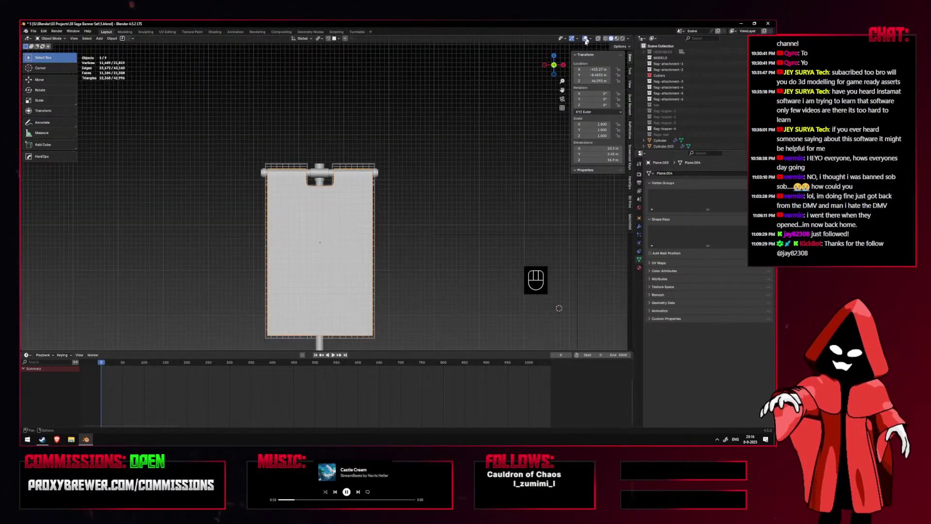
shift+middle_drag(596, 246, 585, 235)
click(640, 234)
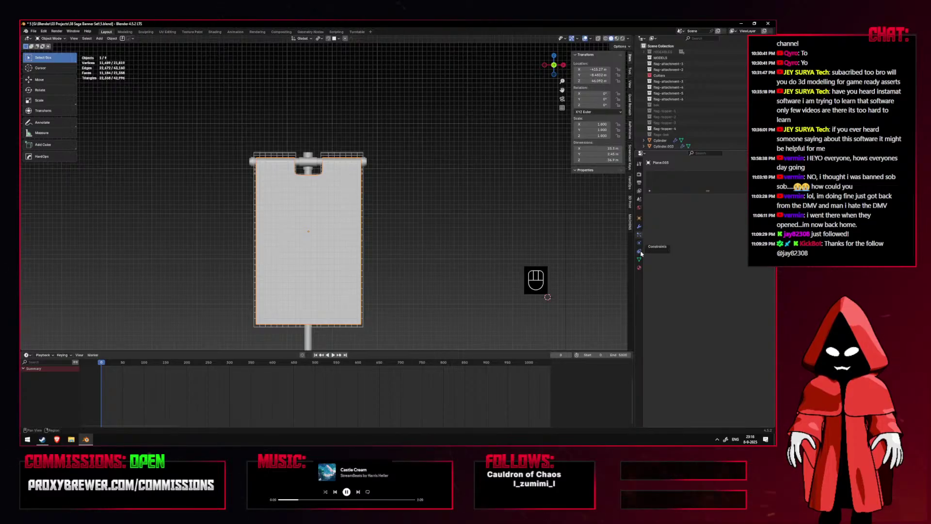
key(ctrl+z)
click(639, 227)
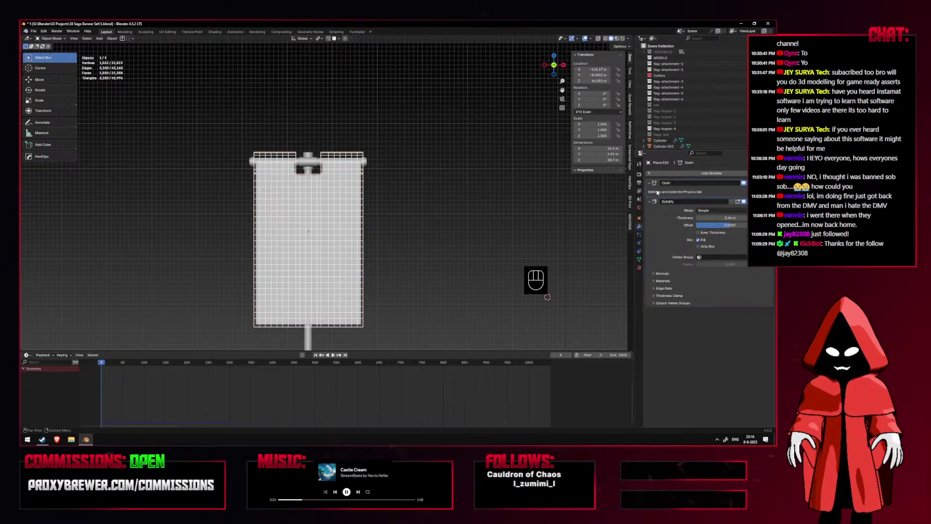
click(638, 243)
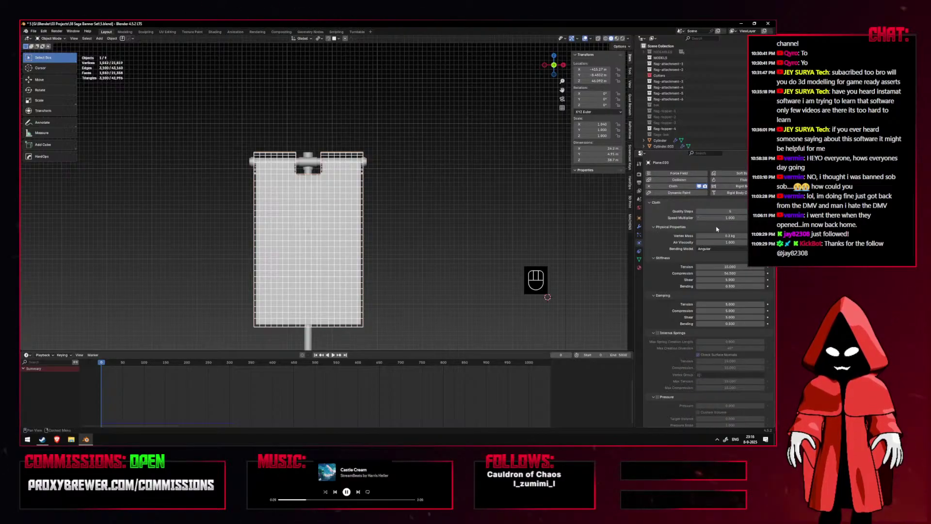
scroll(717, 229, down, 1)
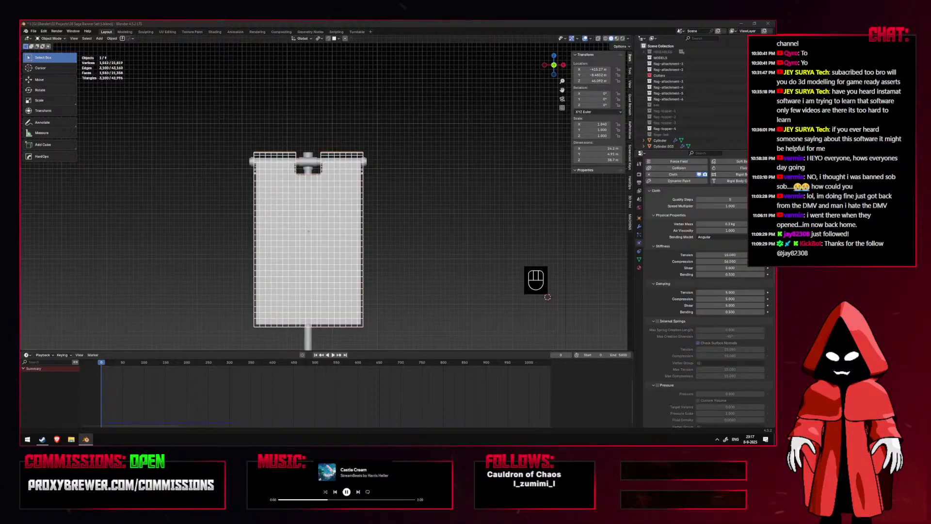
Enable Self Collisions in the cloth cage's collision settings.
scroll(445, 181, up, 2)
scroll(412, 204, down, 2)
scroll(398, 213, up, 1)
shift+middle_drag(381, 235, 379, 223)
scroll(374, 189, up, 2)
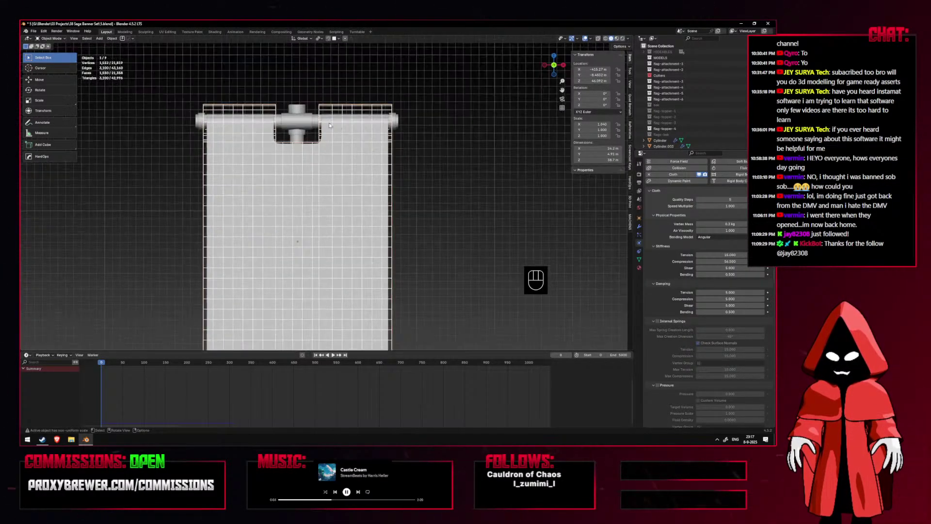
click(363, 148)
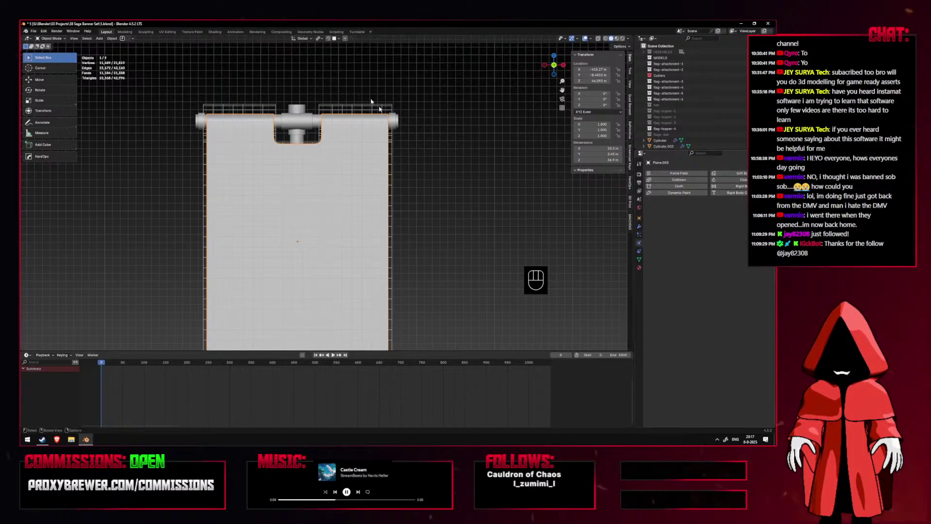
click(679, 186)
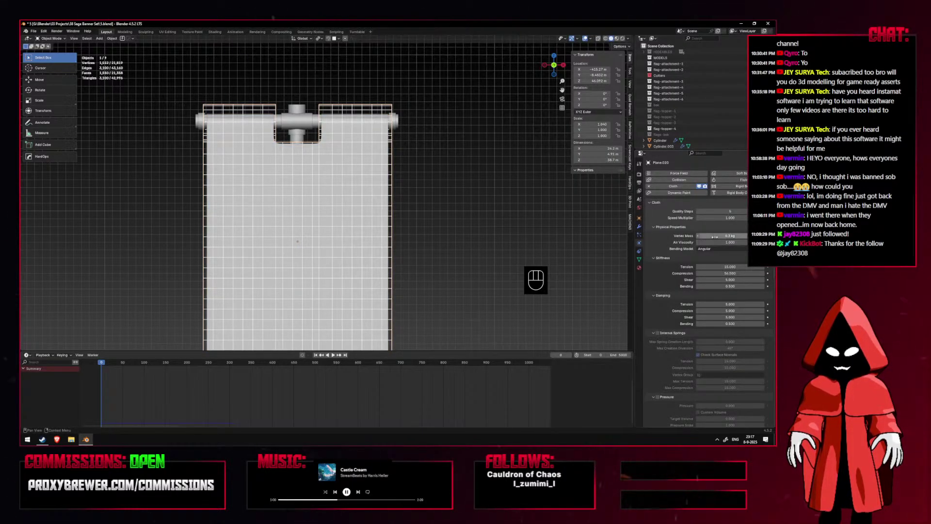
scroll(715, 236, down, 8)
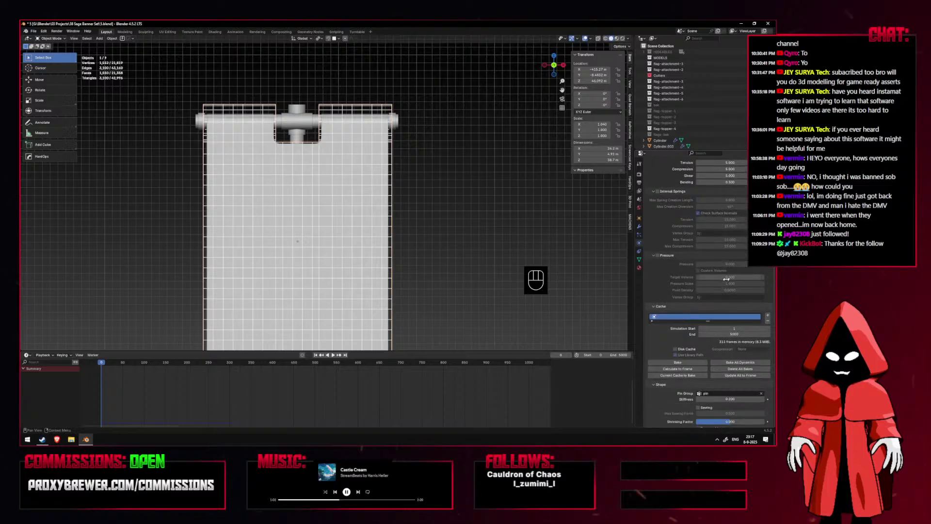
scroll(724, 283, down, 8)
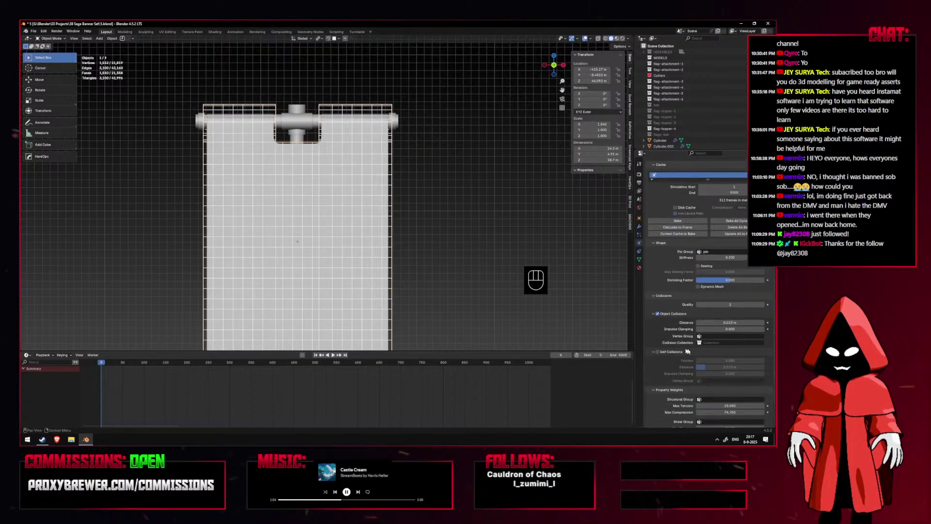
click(657, 352)
Play the simulation with self collisions and examine the flag from an angle and the front, with and without overlays.
key(space)
key(shift+alt+z)
middle_drag(411, 260, 401, 258)
key(KP_1)
key(shift+alt+z)
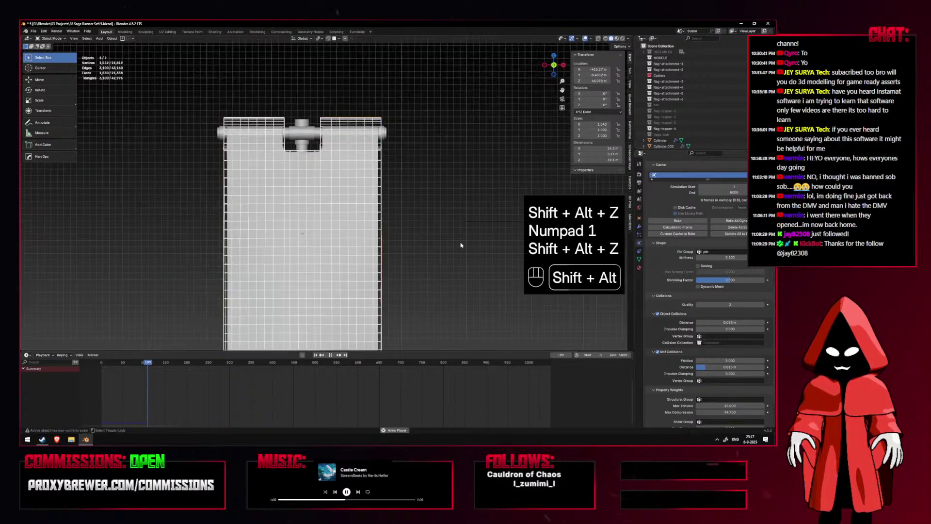
scroll(408, 275, up, 2)
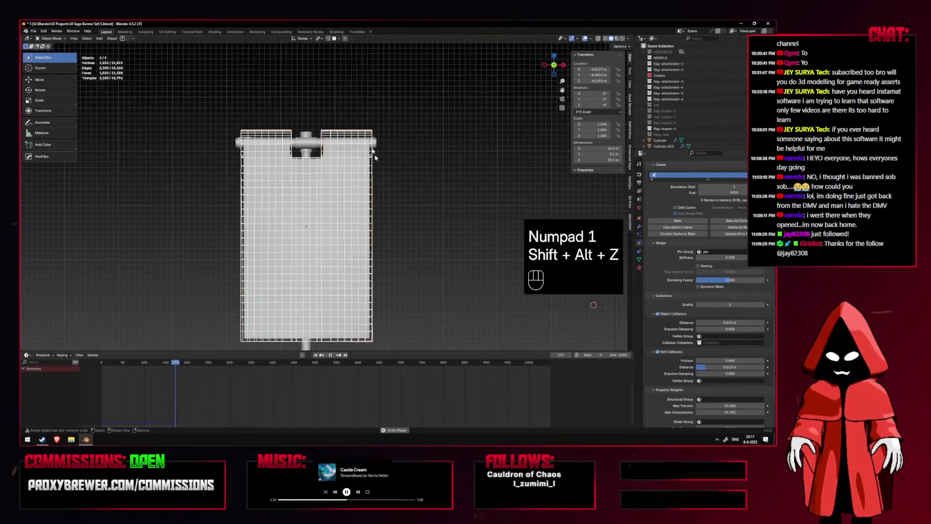
Stop the simulation, return to the first frame and switch the cloth cage to Sculpt Mode.
key(space)
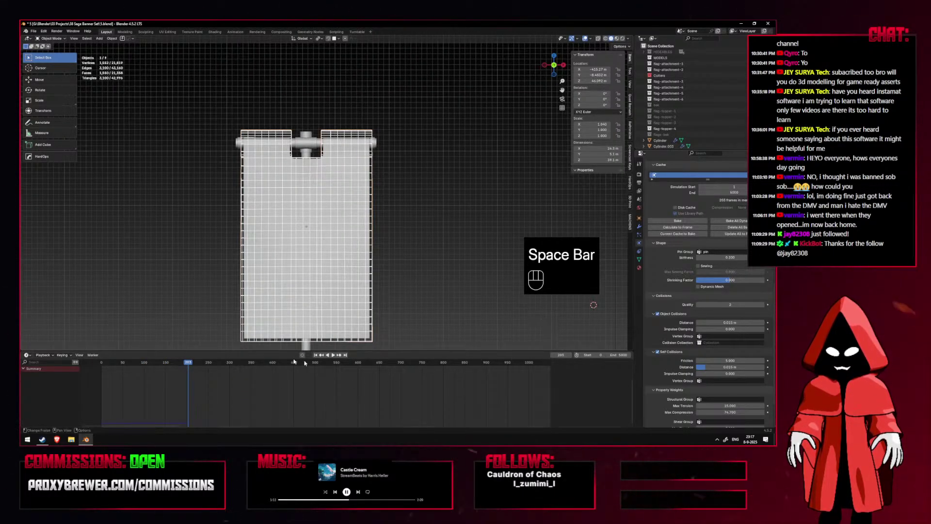
click(316, 355)
shift+middle_drag(393, 216, 387, 184)
click(51, 38)
click(60, 64)
click(52, 38)
click(53, 59)
Try the Mesh Filter and the gravity Cloth Filter on the unmasked flag, undoing each result.
click(48, 153)
drag(378, 173, 457, 134)
key(ctrl+z)
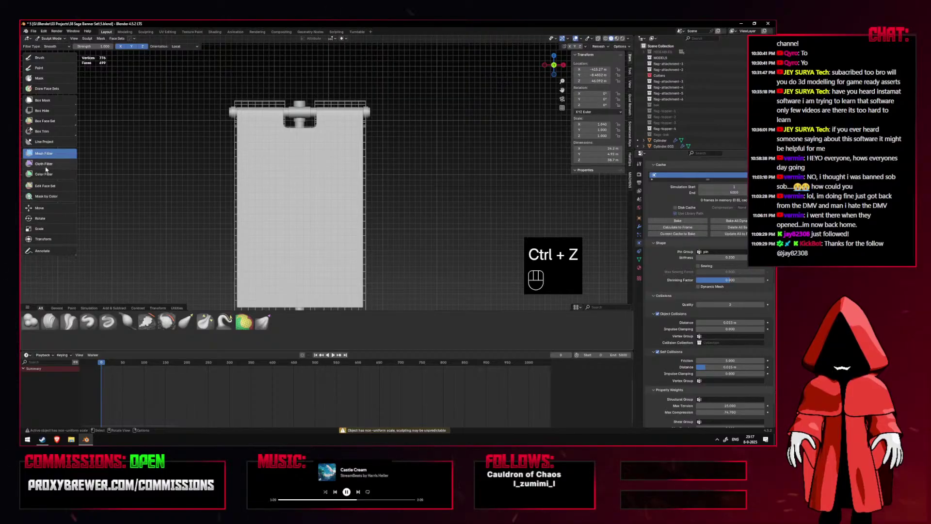
click(44, 164)
key(shift+alt+z)
drag(370, 198, 373, 194)
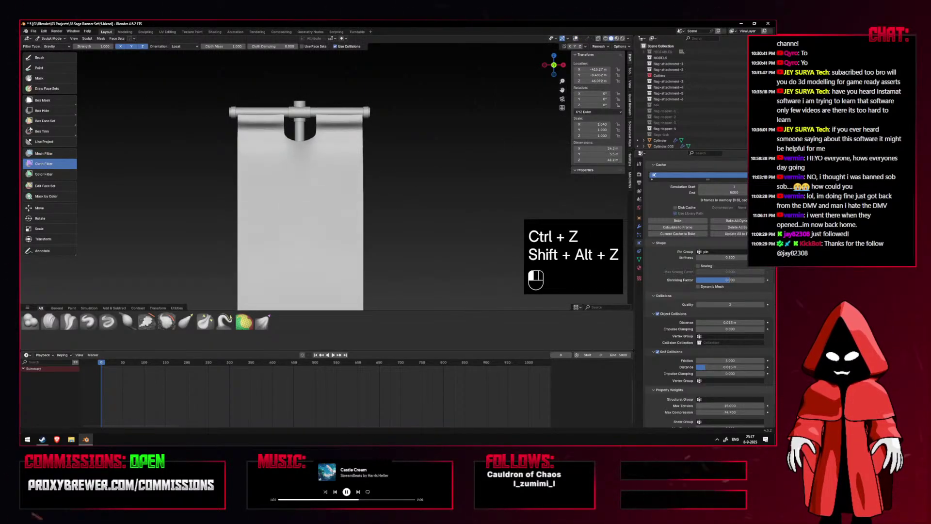
scroll(373, 194, down, 3)
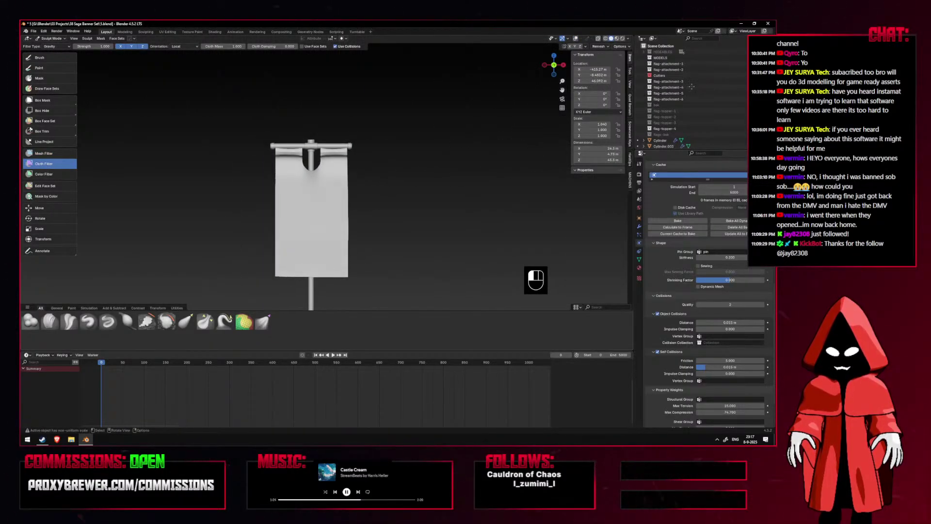
key(KP_1)
key(ctrl+z)
key(ctrl+z)
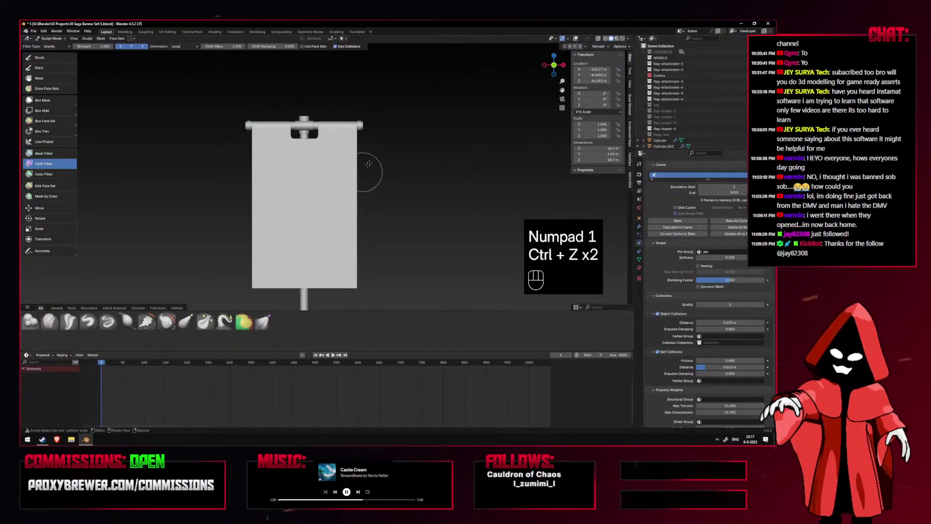
Show the overlays and mask the flag's top edge along the crossbar.
key(shift+alt+z)
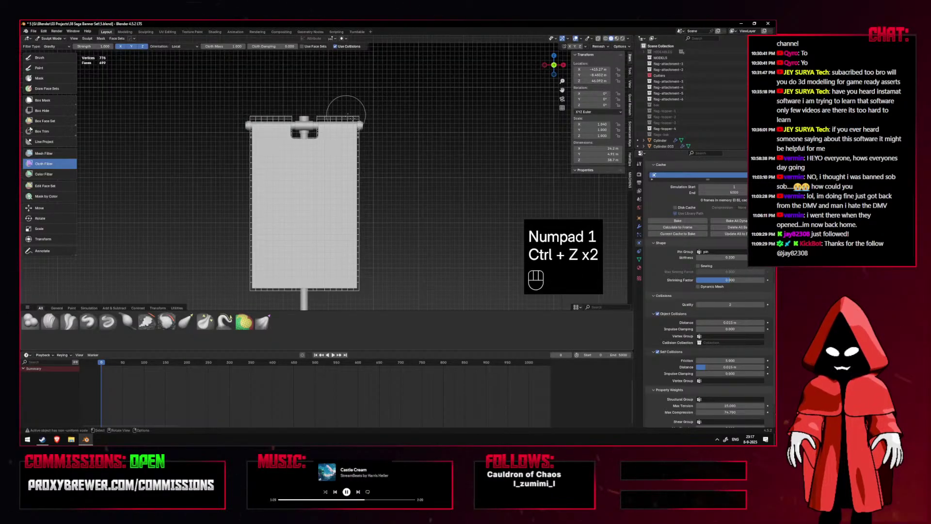
key(m)
drag(370, 120, 226, 118)
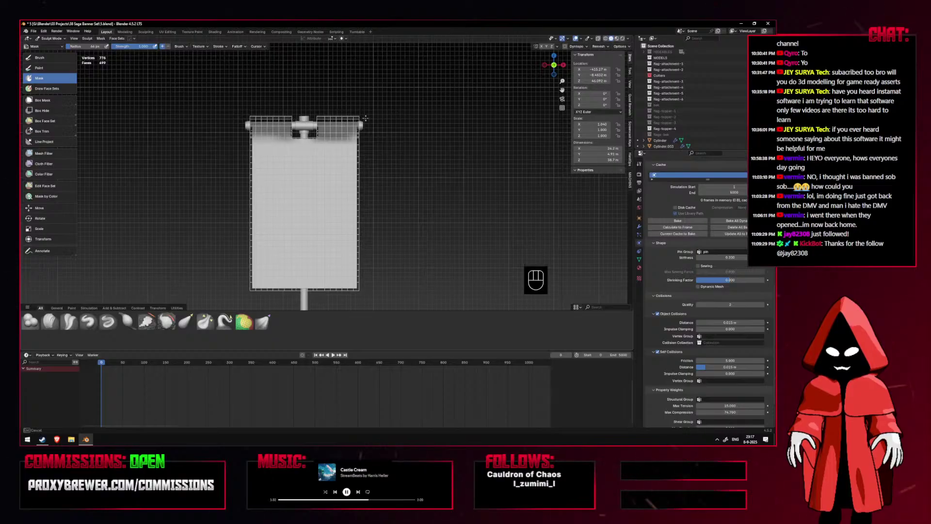
Apply the gravity Cloth Filter to the unmasked part of the flag and examine the result from the sides and front without overlays.
click(43, 163)
drag(469, 189, 732, 145)
drag(488, 204, 684, 162)
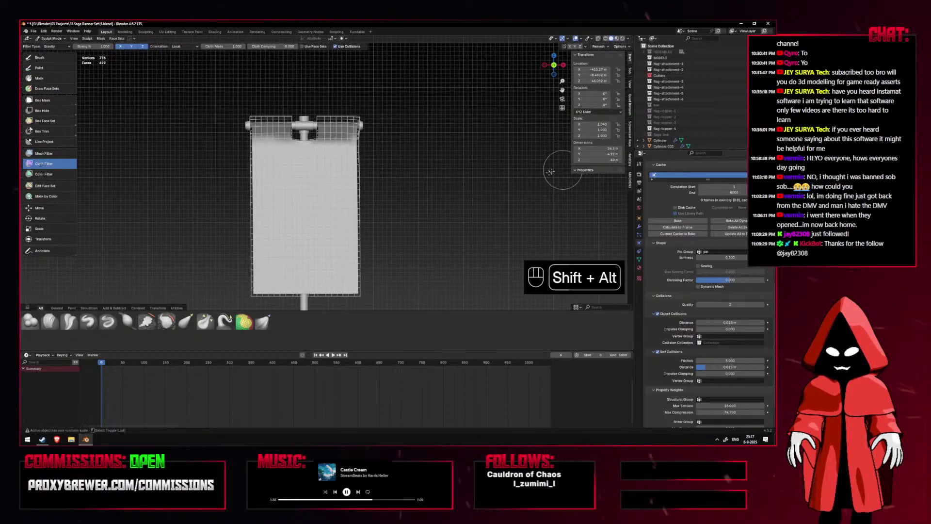
key(shift+alt+z)
middle_drag(512, 157, 571, 182)
key(KP_1)
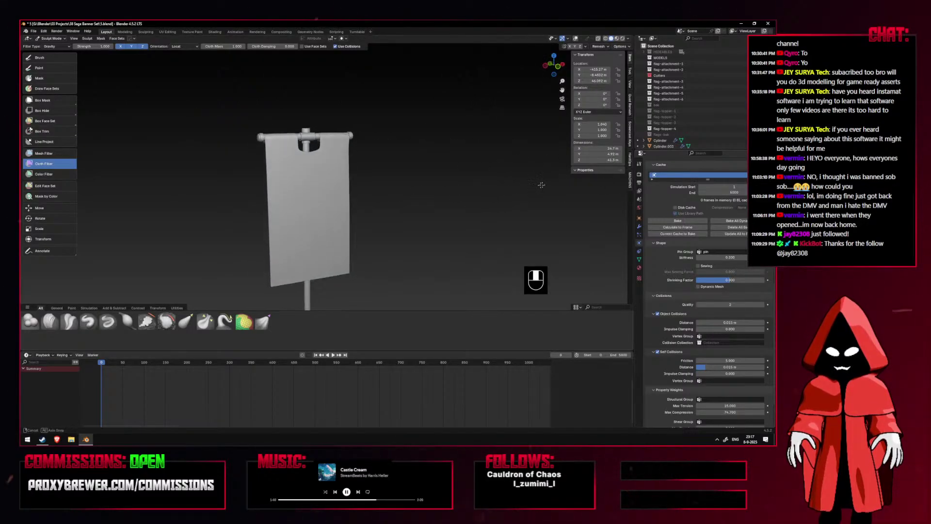
middle_drag(530, 183, 392, 200)
key(KP_1)
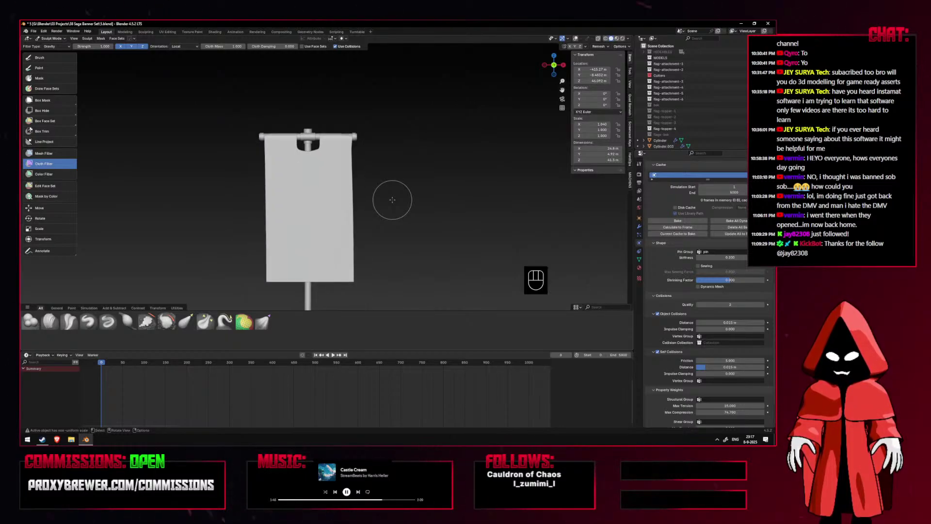
Try pulling the middle of the flag downward with the Grab Cloth brush and undo it.
click(265, 321)
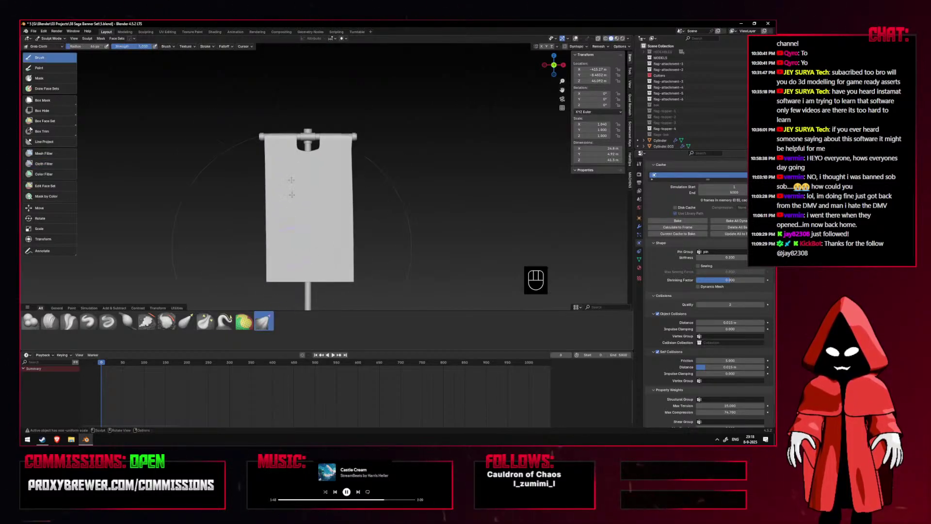
drag(293, 203, 293, 297)
key(ctrl+z)
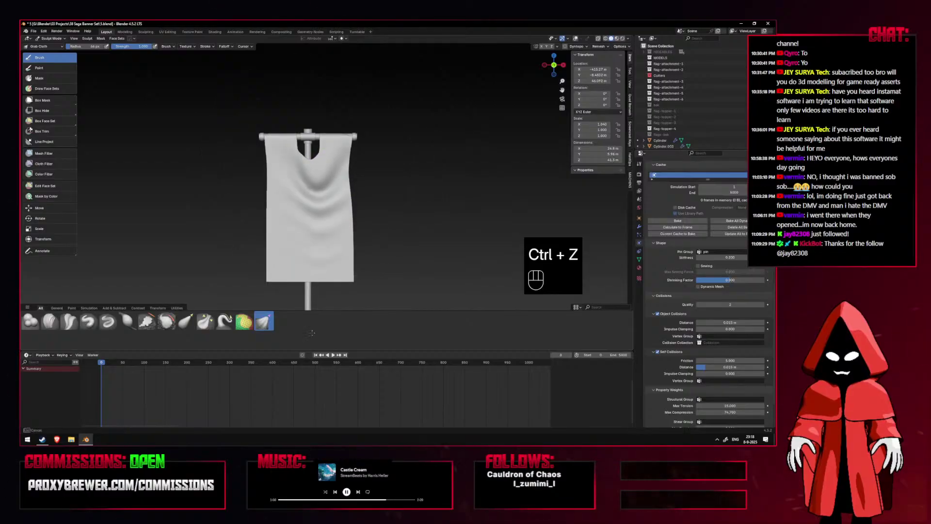
key(ctrl+z)
Lower the Grab Cloth brush strength, try pulling folds down the middle of the flag and undo the strokes.
key(shift+f)
click(288, 209)
mouse_move(288, 210)
mouse_down()
mouse_move(289, 330)
mouse_move(328, 310)
mouse_up()
scroll(324, 252, down, 2)
drag(312, 197, 308, 333)
mouse_move(347, 255)
middle_down()
mouse_move(392, 256)
mouse_move(340, 237)
middle_up()
key(ctrl+z)
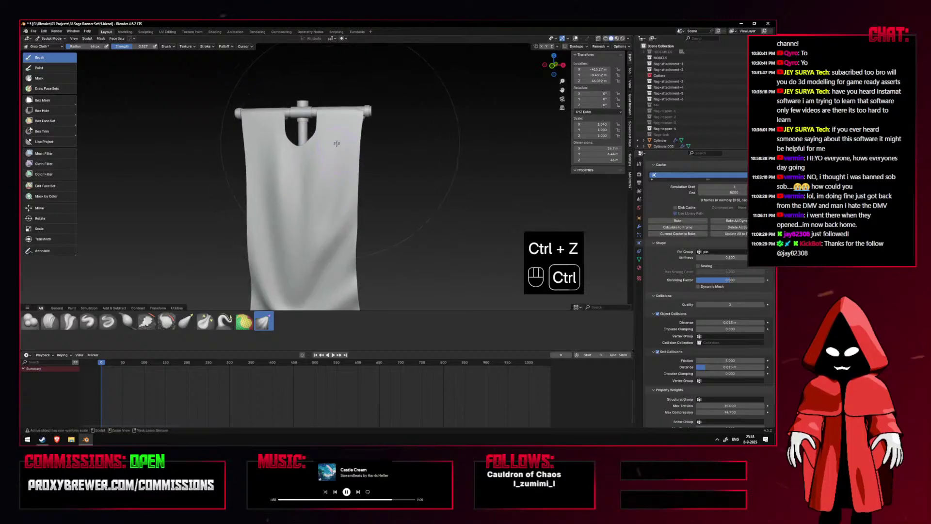
key(ctrl+z)
key(ctrl+z)
Reduce the Grab Cloth brush radius, undo the remaining brush changes and show the overlays.
key(f)
key(ctrl+z)
key(f)
click(307, 147)
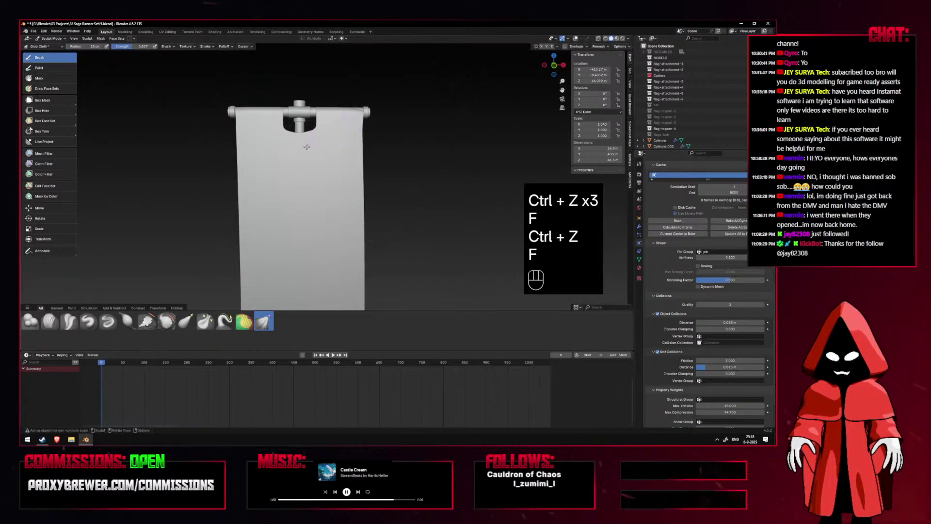
key(ctrl+z)
key(shift+alt+z)
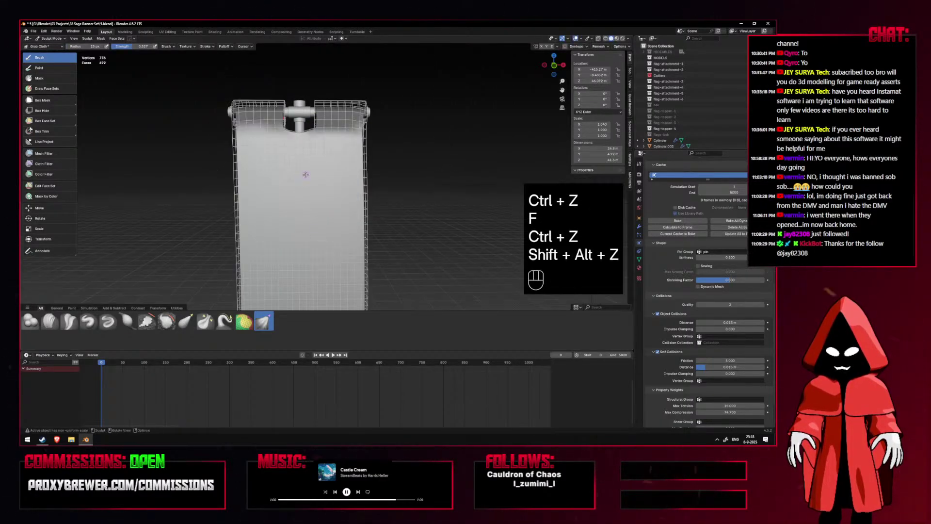
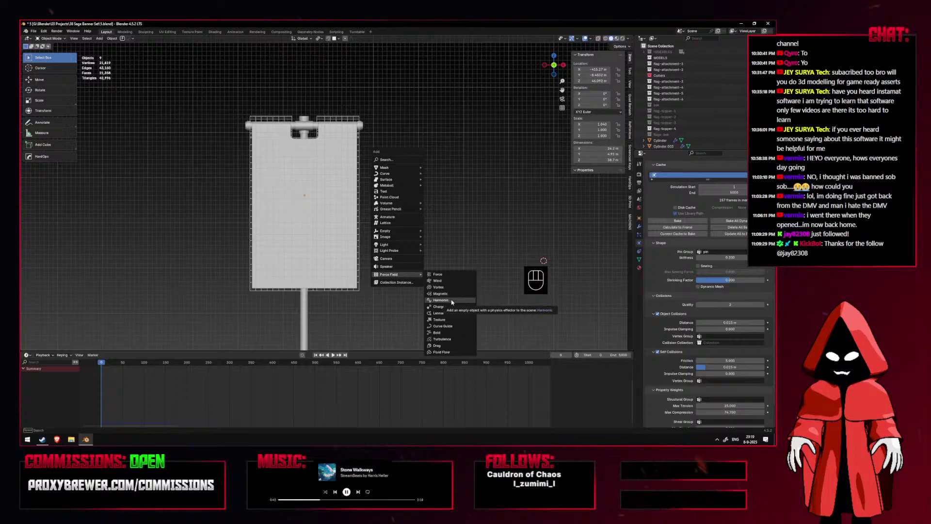
Add a Harmonic force field and play the simulation to test its effect on the flag.
click(451, 300)
scroll(376, 249, down, 3)
key(space)
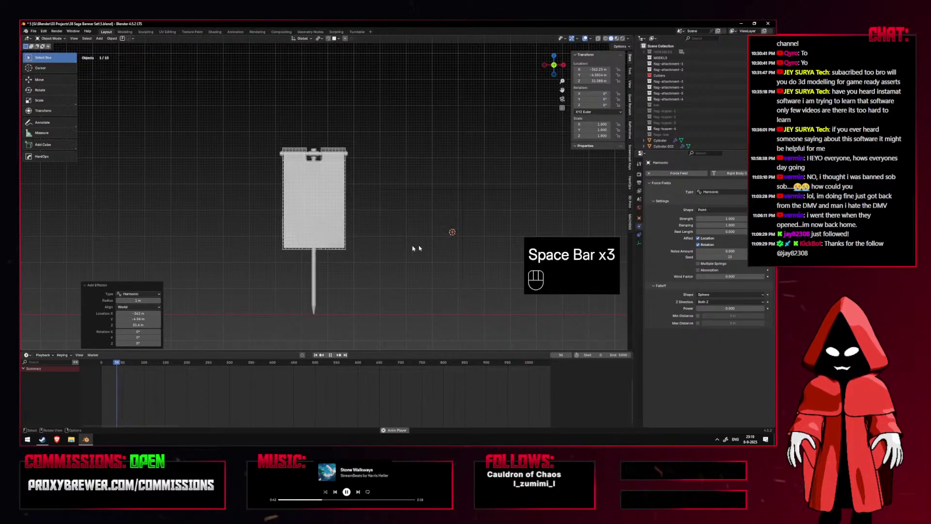
key(space)
key(g)
key(space)
key(space)
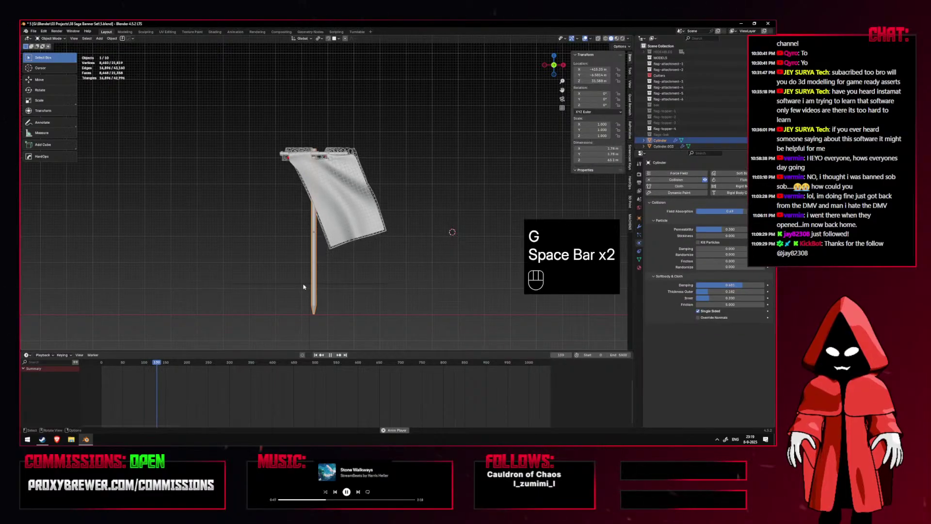
Move the Turbulence force field around the flag while the simulation plays, ending to the lower left of the flag.
key(g)
click(424, 197)
key(g)
click(321, 101)
key(g)
click(166, 247)
key(g)
click(173, 278)
Examine the windblown flag from the front without overlays, return to the first frame and show the overlays again.
middle_drag(326, 263, 308, 263)
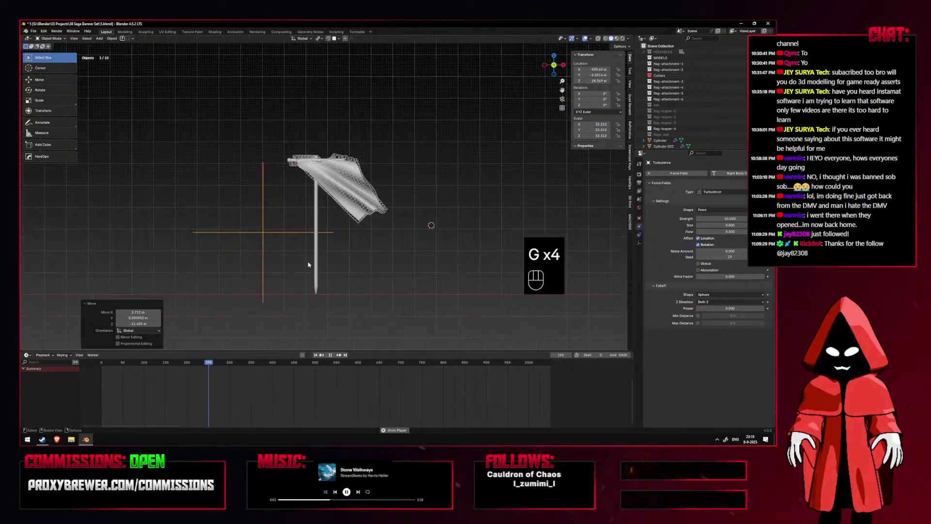
key(shift+alt+z)
key(KP_1)
scroll(437, 311, up, 3)
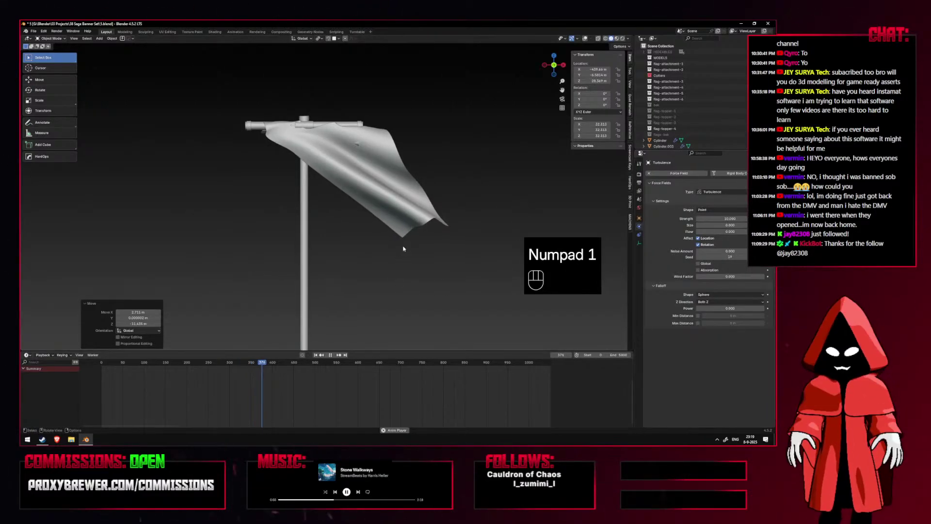
key(space)
click(315, 354)
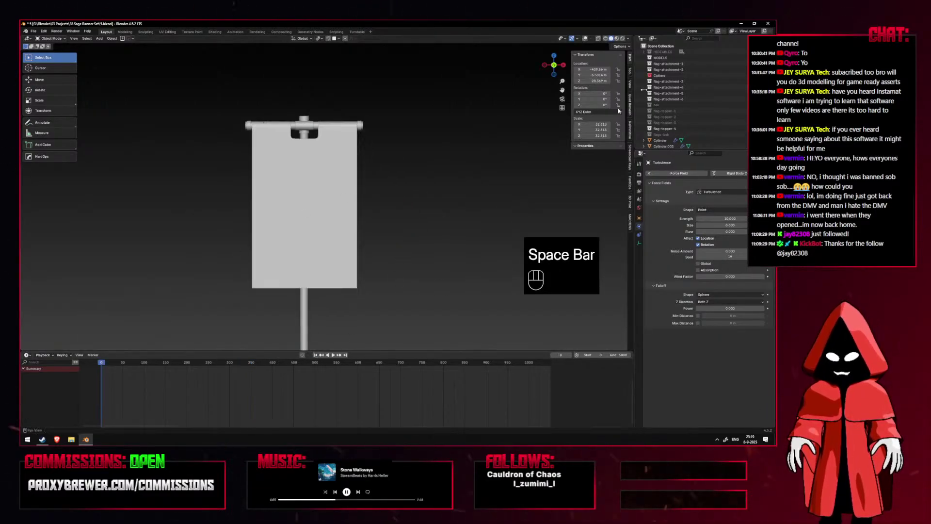
click(586, 39)
click(187, 263)
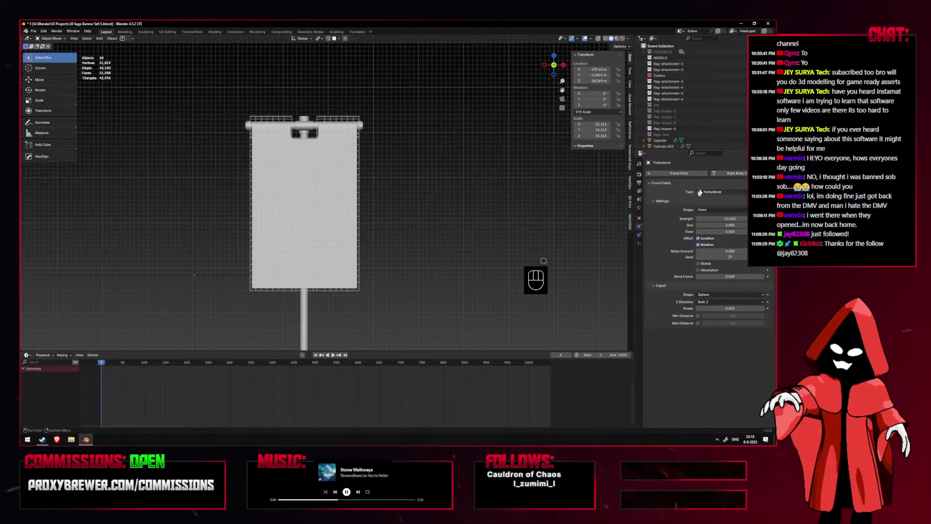
Remove and re-enable the object's force field to reset it to the Force type, and play the simulation briefly.
click(681, 174)
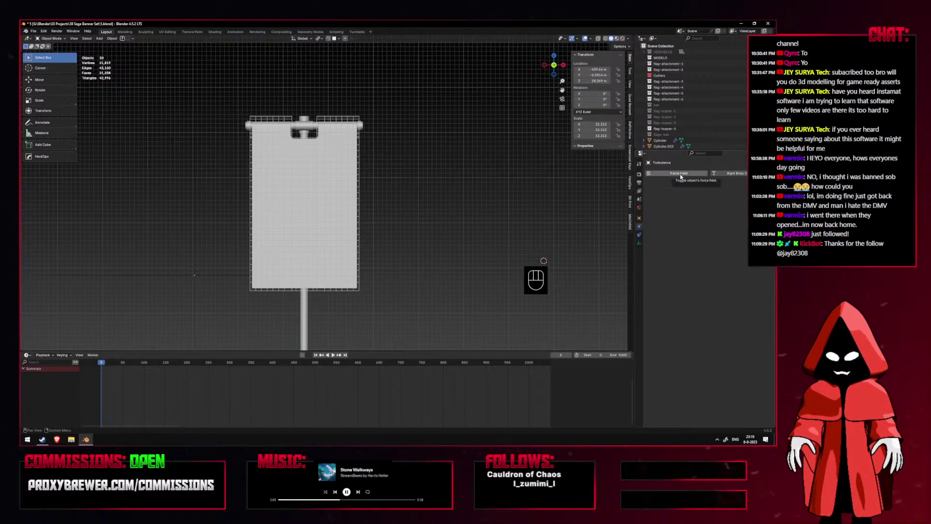
click(681, 174)
key(space)
key(space)
Move the force field to the flag's right side and back to its left side while the simulation plays.
click(194, 274)
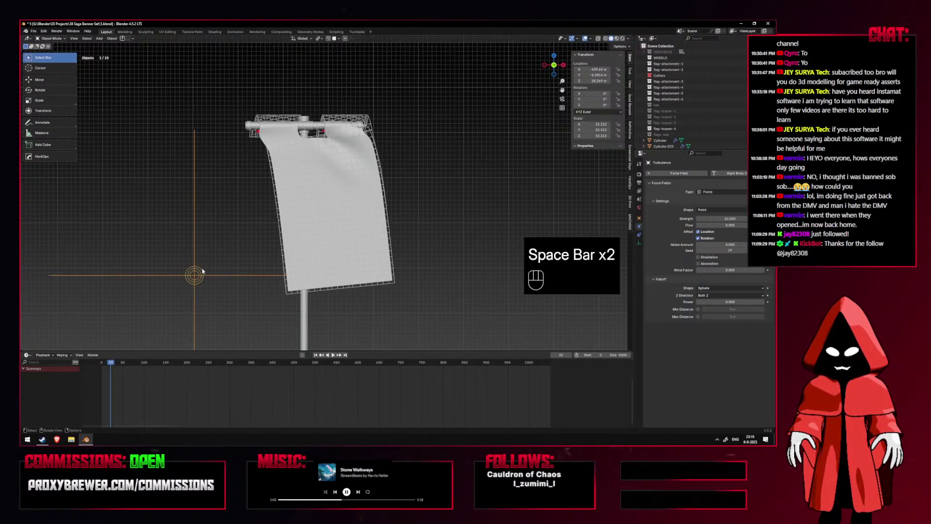
key(space)
key(g)
click(480, 160)
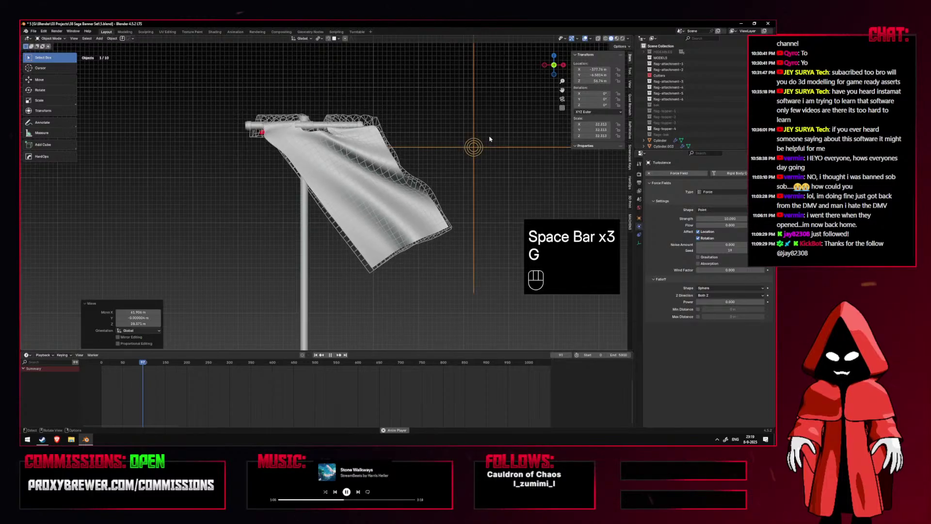
key(g)
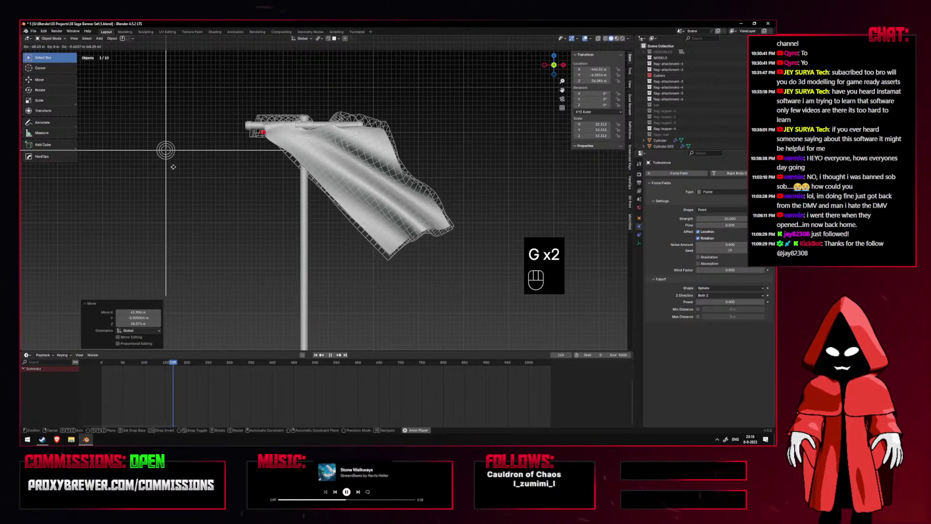
click(186, 174)
Stop the simulation, delete the force field and return to the first frame.
key(shift+alt+z)
key(space)
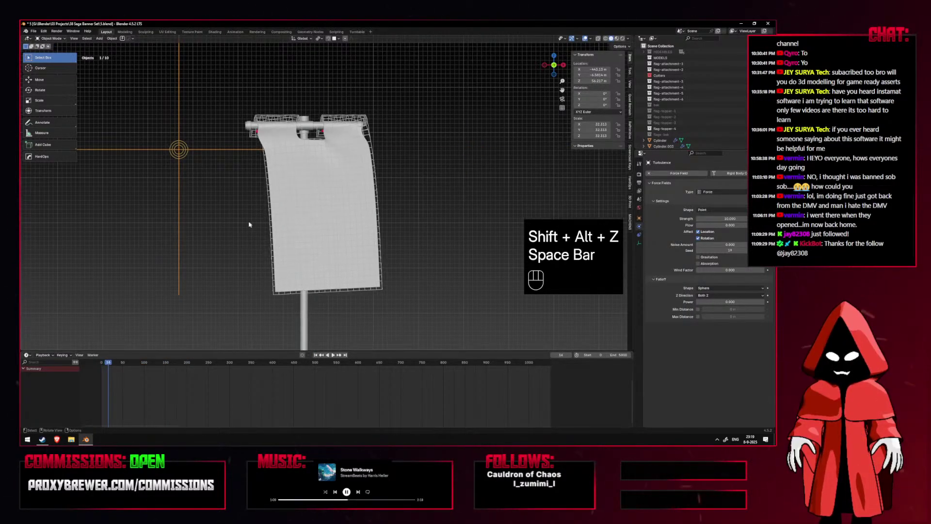
key(shift+alt+z)
key(shift+alt+z)
key(x)
click(184, 148)
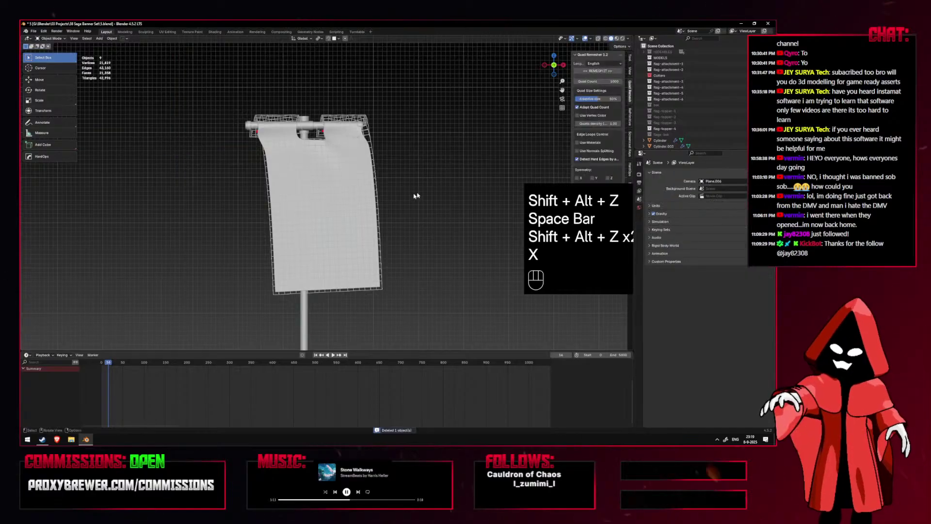
click(316, 355)
Add a Turbulence force field, scale it up about 13 times and place it beside the flag's right edge.
key(shift+a)
mouse_move(393, 251)
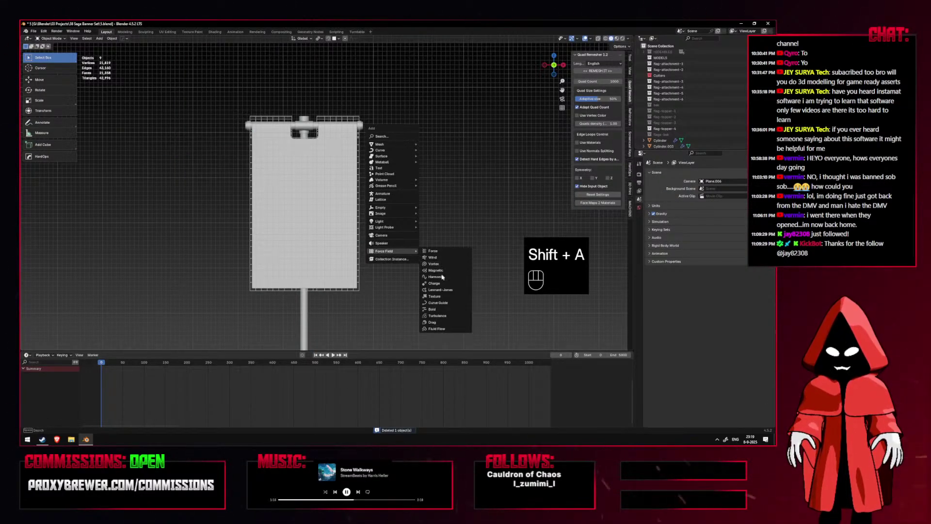
click(437, 316)
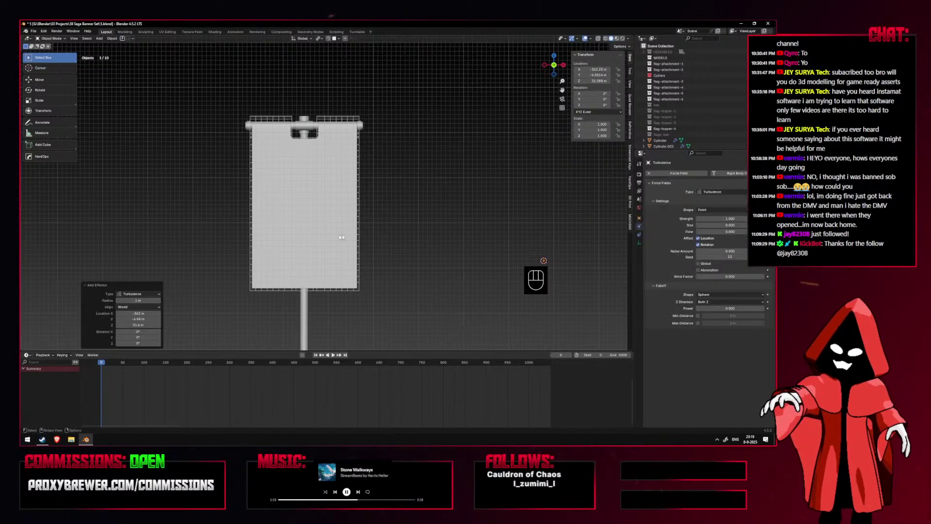
key(g)
click(276, 160)
key(s)
click(613, 323)
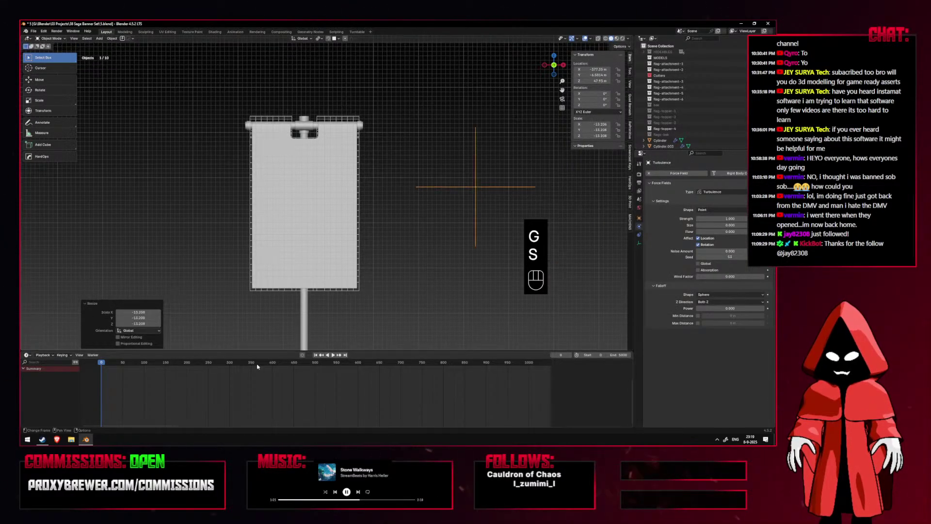
key(g)
click(402, 276)
Play the simulation in short runs to examine how the flag reacts to the turbulence beside its right edge.
key(space)
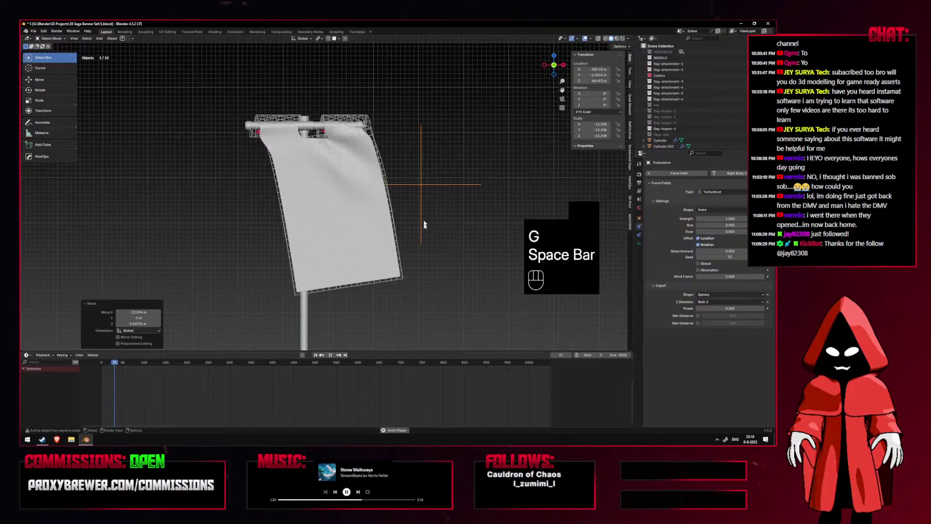
key(space)
key(space)
key(space)
key(space)
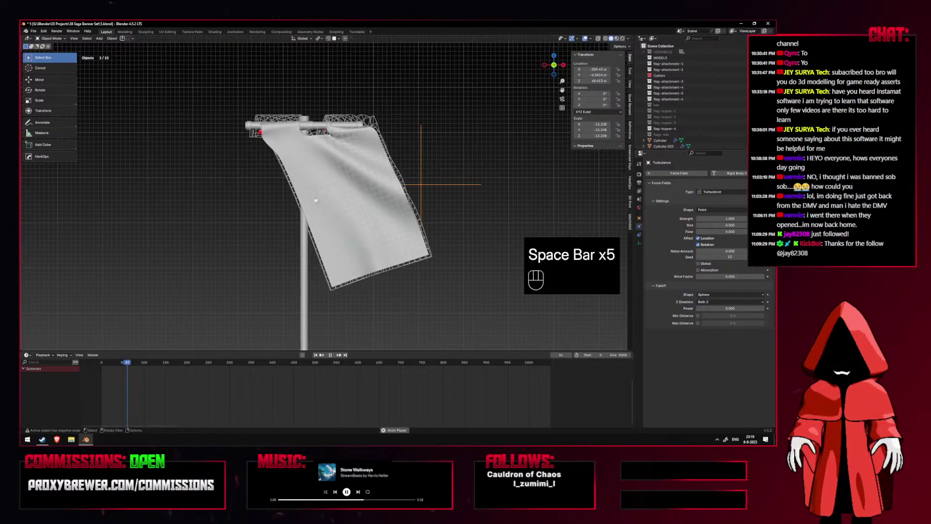
Move the Turbulence force field to the lower left of the flag, replay the simulation and deselect everything.
key(g)
click(29, 319)
key(space)
key(space)
key(space)
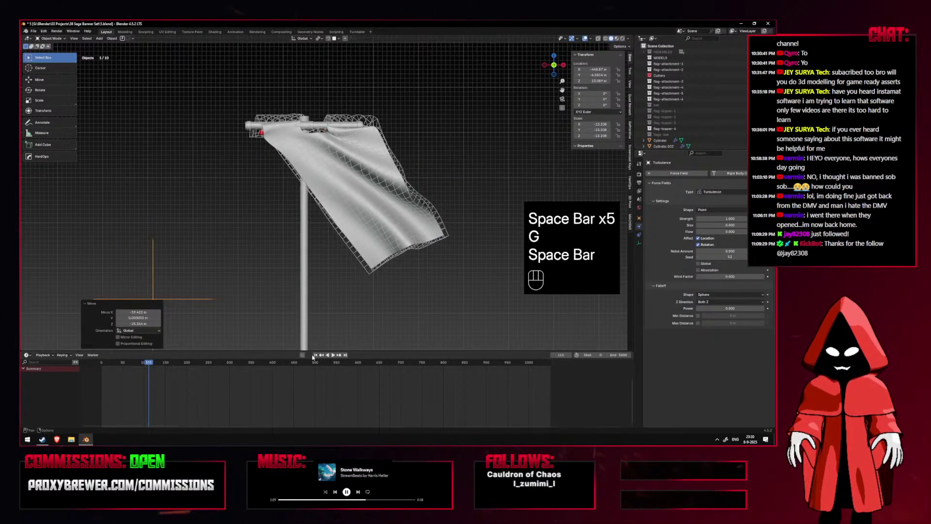
scroll(300, 284, down, 4)
key(alt+a)
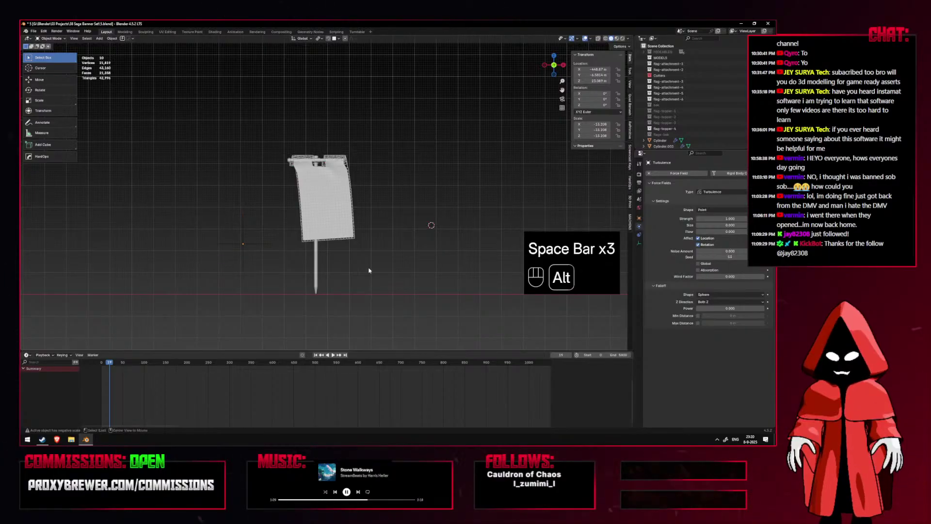
Delete the leftover Harmonic force field and replay the simulation from the first frame.
scroll(724, 123, down, 4)
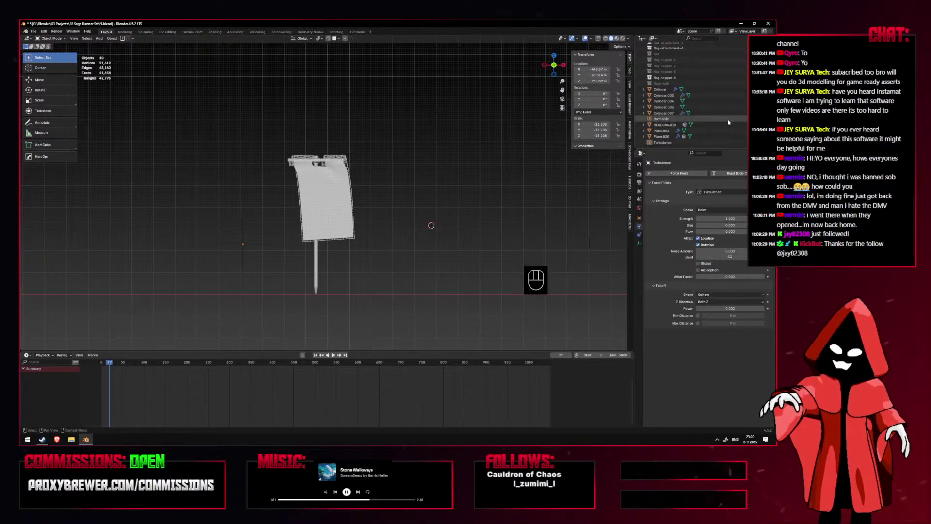
key(alt+a)
key(alt+h)
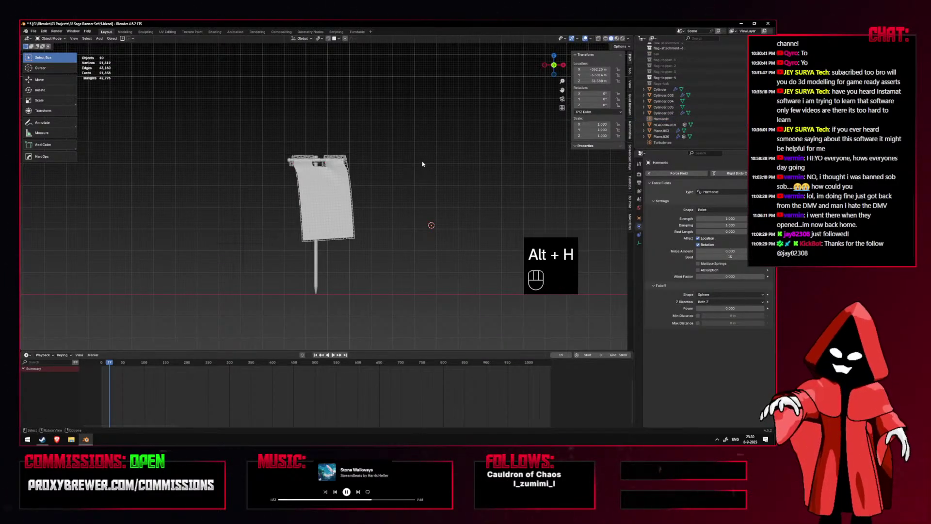
key(x)
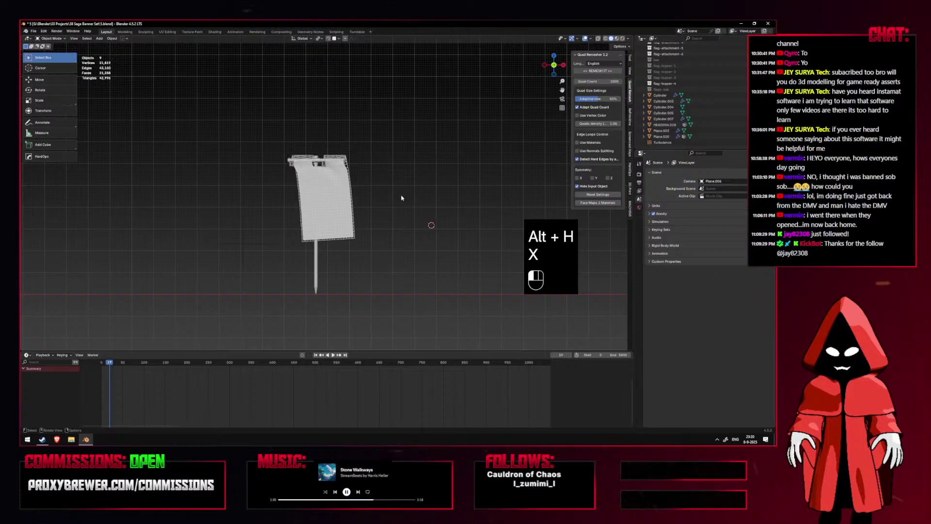
key(alt+h)
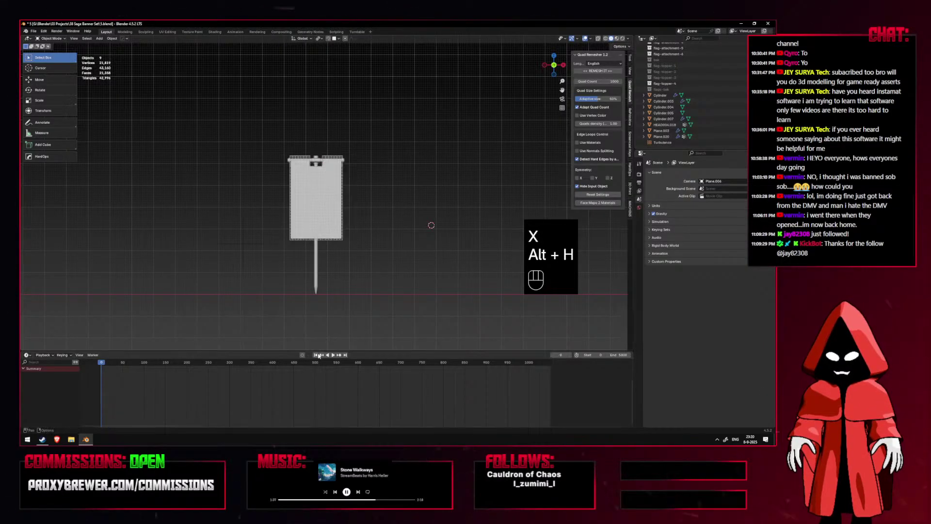
key(space)
Move the Turbulence force field to the right of the flag and set its strength to 20.
click(247, 249)
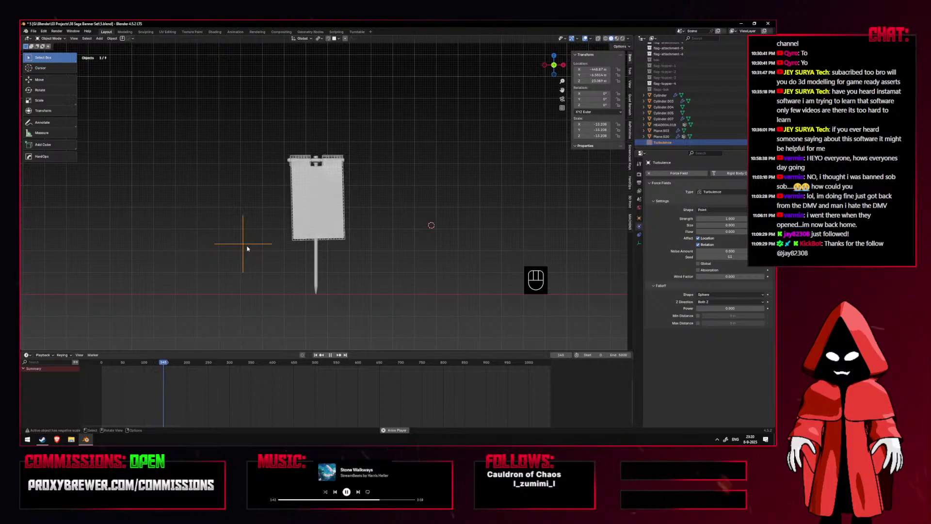
key(g)
click(397, 200)
scroll(409, 207, up, 4)
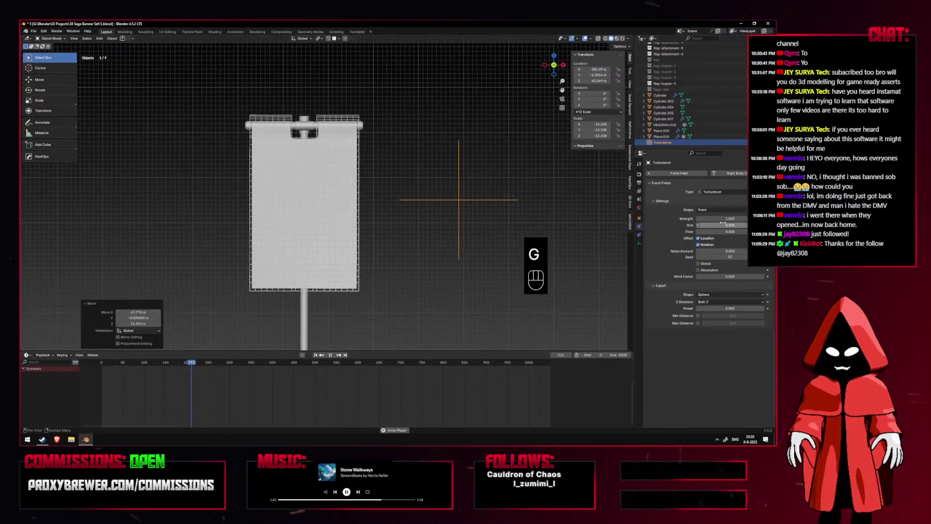
text(20)
key(Return)
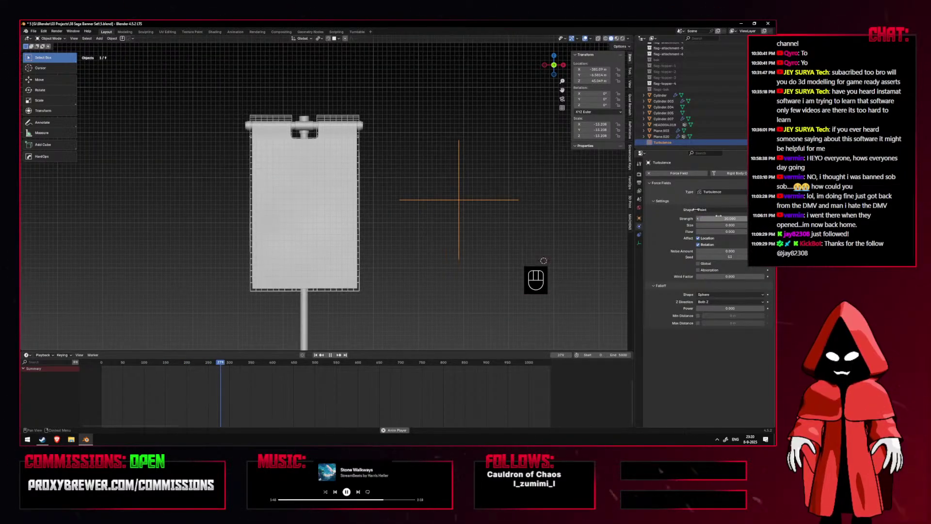
Stop the simulation, return to the first frame and add a Wind force field.
key(space)
click(316, 355)
click(417, 283)
key(shift+a)
mouse_move(419, 281)
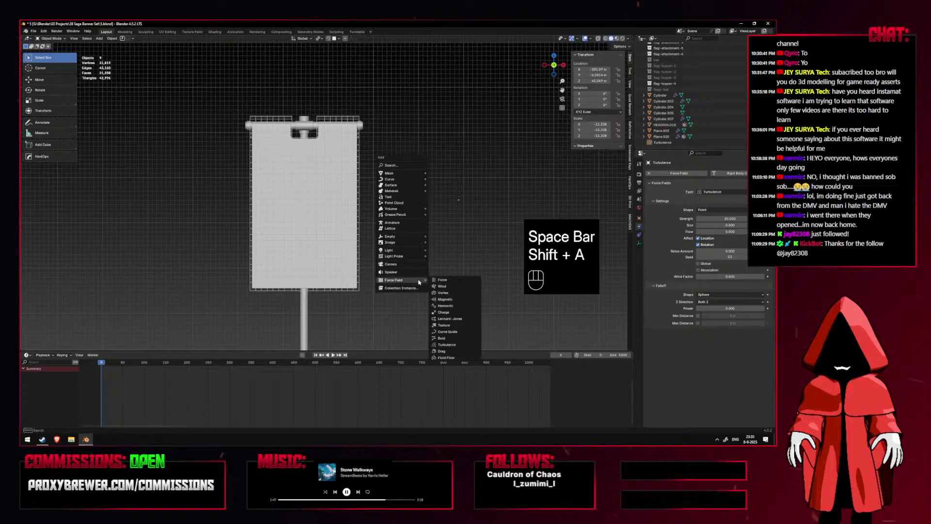
click(454, 288)
scroll(385, 272, down, 8)
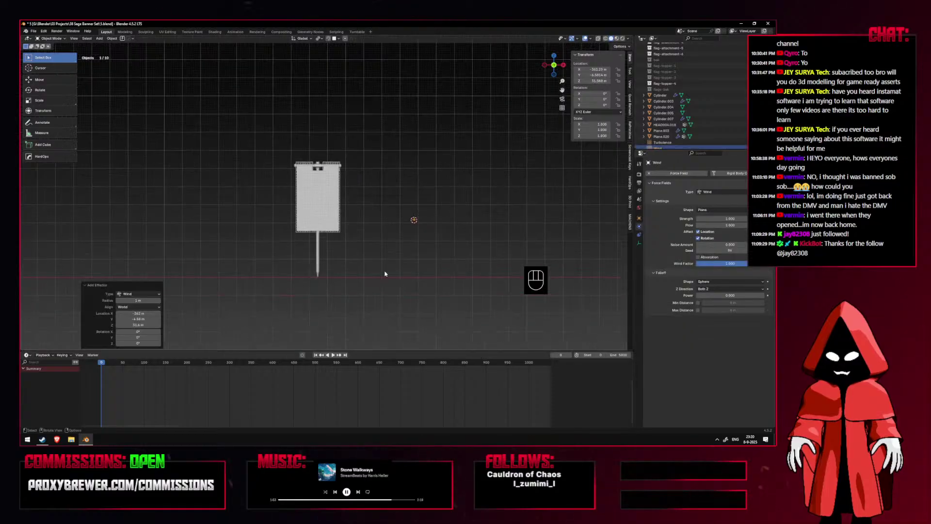
Place the Wind field above the flag, scaled up about 20 times and rotated 180 degrees to blow straight down.
key(g)
click(319, 195)
key(s)
click(85, 245)
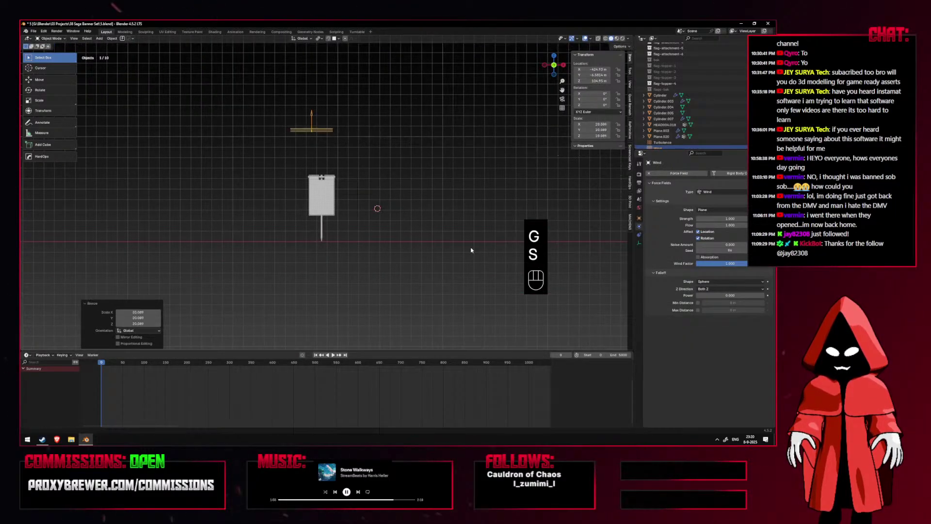
key(r)
click(214, 75)
scroll(426, 160, up, 2)
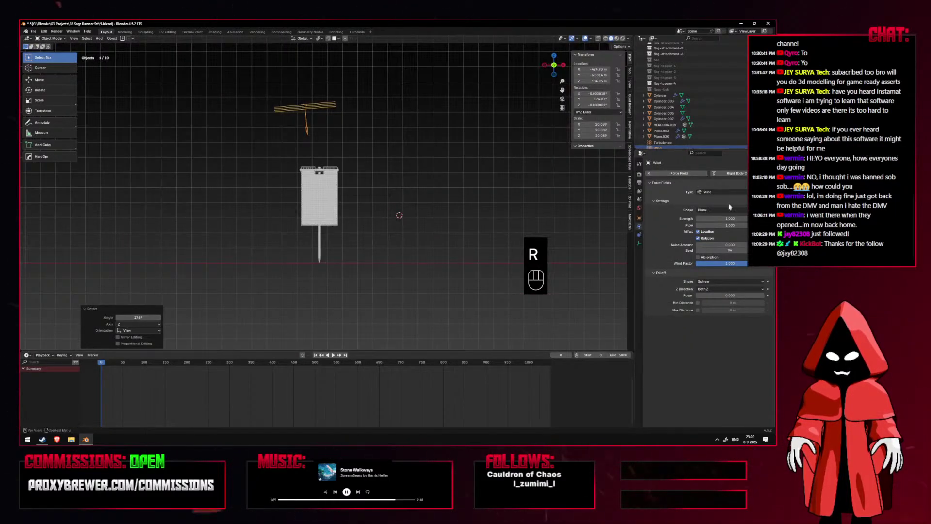
key(r)
click(400, 107)
key(g)
click(399, 127)
With the simulation playing, tilt and shift the Wind field and raise its strength to about 27.
key(space)
scroll(391, 143, up, 2)
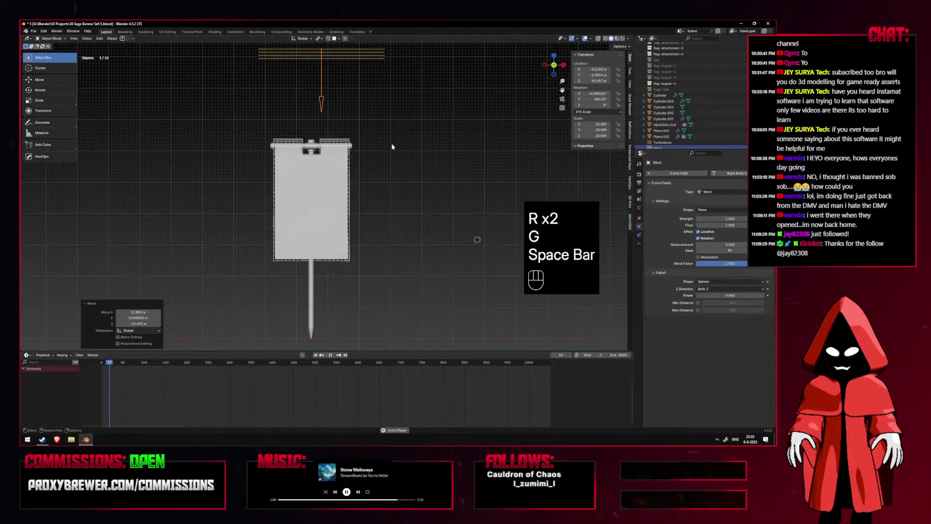
middle_drag(409, 148, 388, 163)
key(r)
click(374, 171)
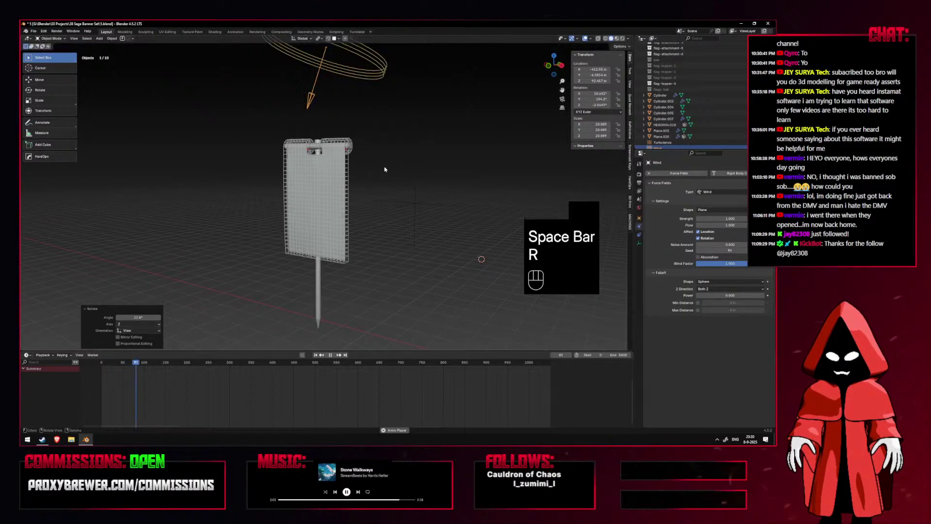
key(g)
click(407, 179)
drag(726, 218, 757, 219)
Reposition the Wind field directly above the flag and rotate it back about 10 degrees toward vertical.
key(KP_1)
key(shift+alt+z)
key(g)
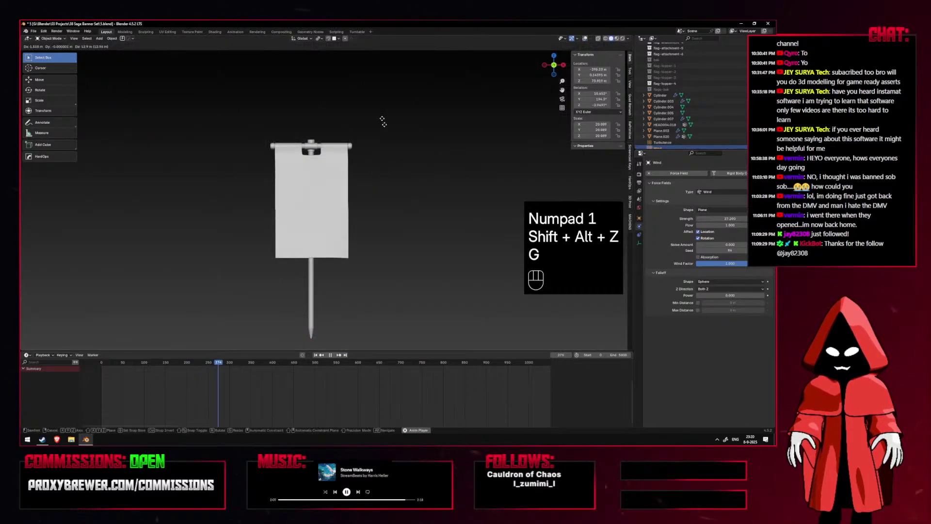
click(388, 120)
key(shift+alt+z)
middle_drag(395, 152, 385, 167)
key(g)
click(352, 130)
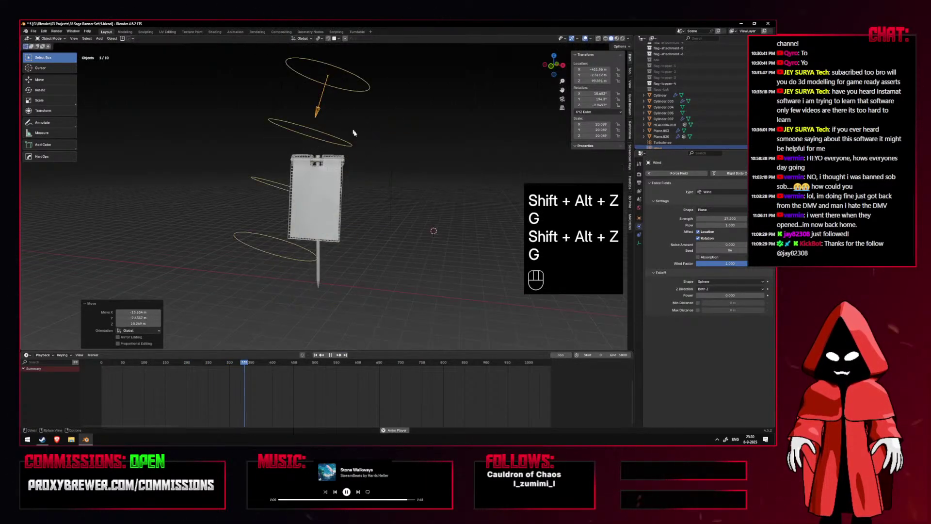
key(r)
click(360, 127)
Set the Wind field's strength to 100 and replay the simulation from the first frame to check the flag.
click(703, 217)
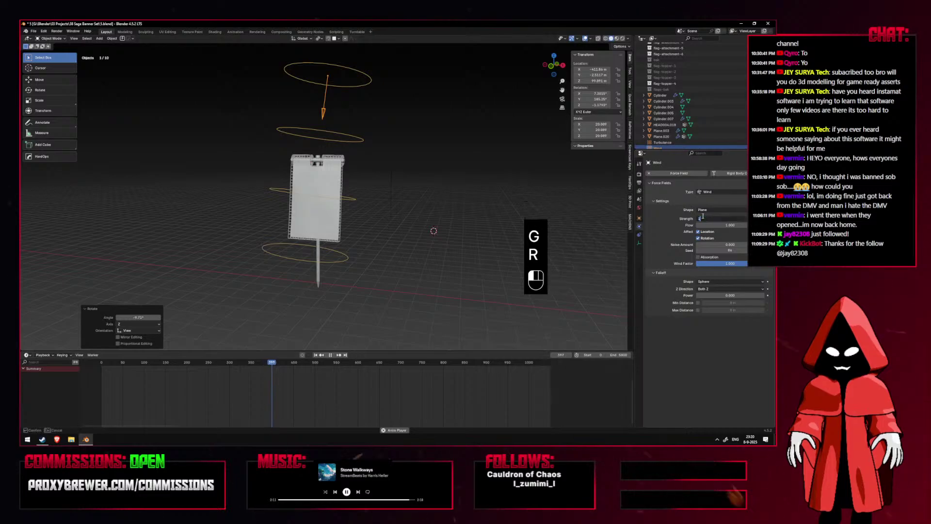
text(100)
key(Return)
click(427, 187)
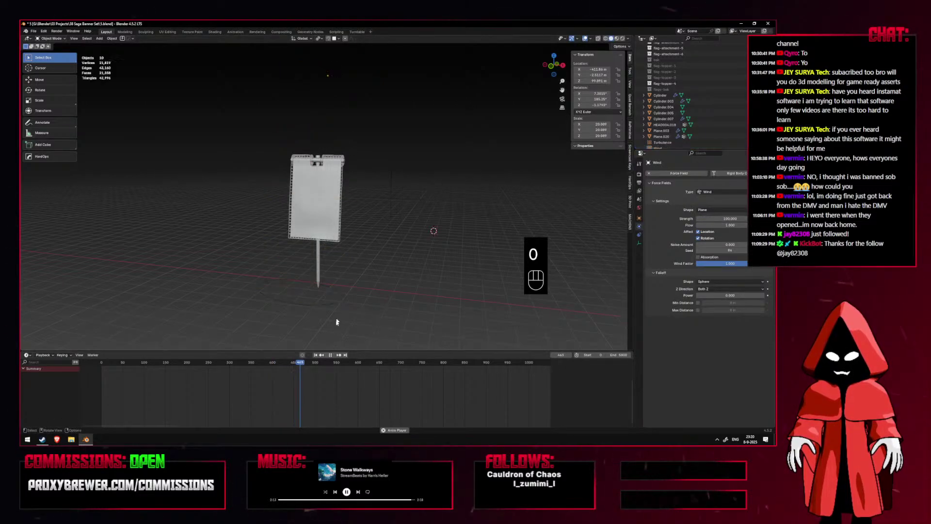
click(315, 354)
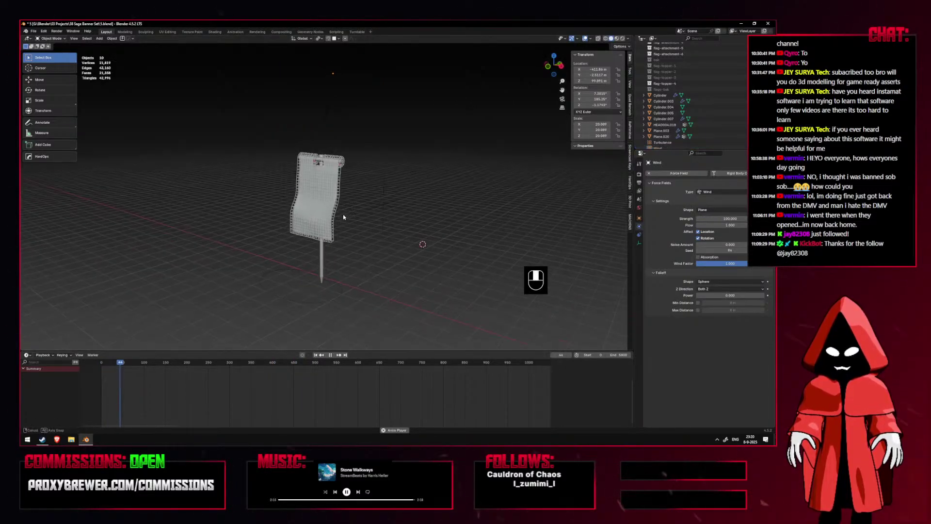
key(KP_1)
key(shift+alt+z)
middle_drag(353, 216, 347, 166)
key(shift+alt+z)
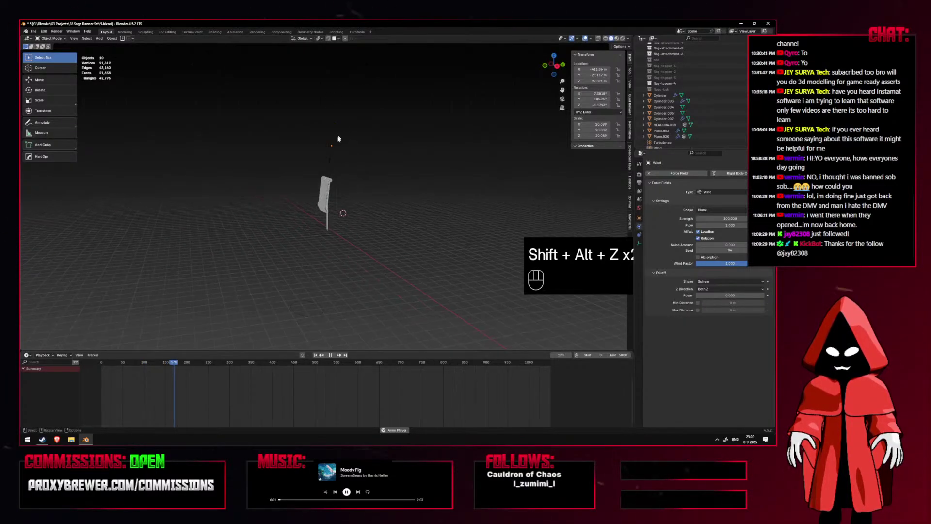
click(334, 125)
key(r)
right_click(383, 111)
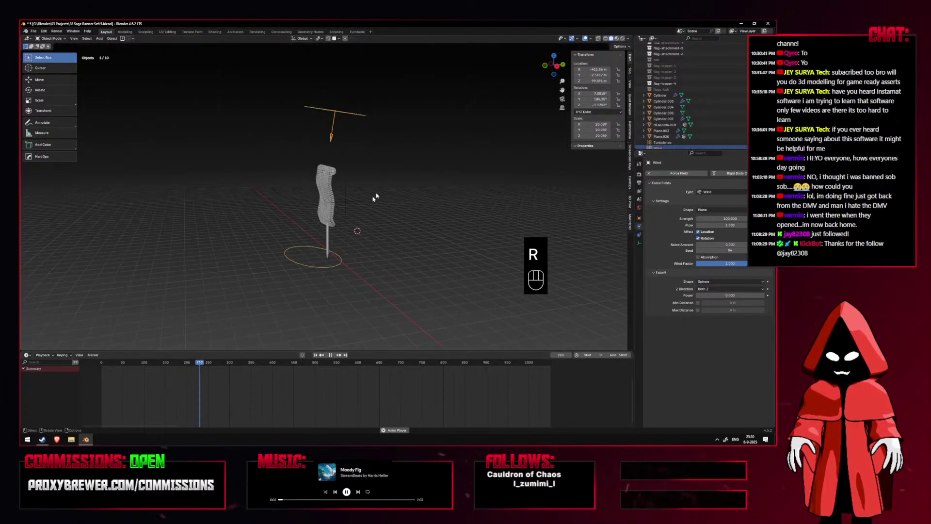
Raise the Turbulence field's strength to over 500 and inspect the moving flag with the overlays hidden.
click(359, 207)
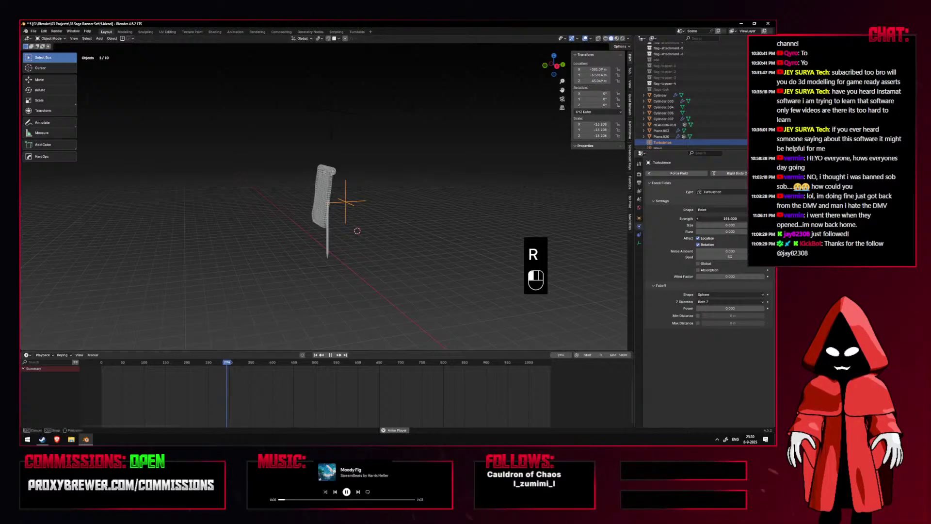
drag(712, 221, 709, 222)
key(KP_1)
key(shift+alt+z)
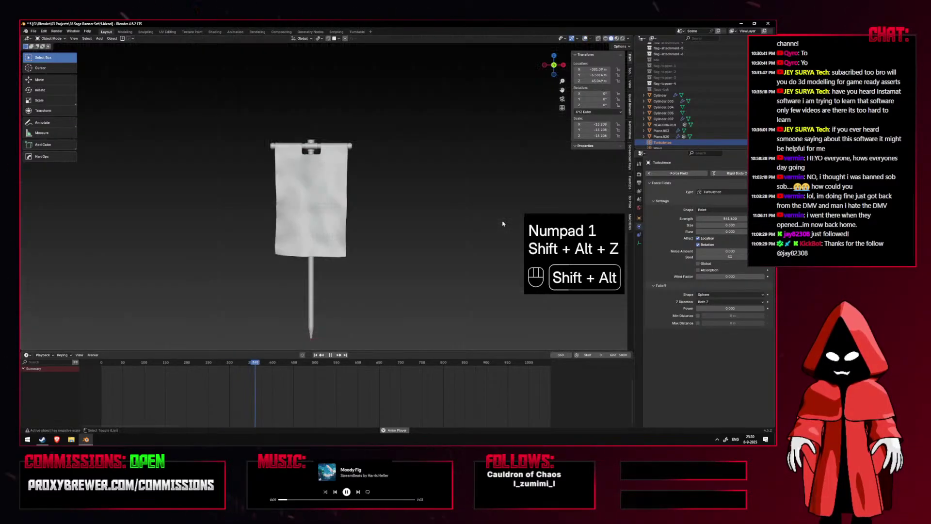
middle_drag(385, 213, 369, 160)
key(shift+alt+z)
key(shift+alt+z)
click(358, 125)
alt+middle_drag(358, 125, 353, 126)
key(shift+alt+z)
scroll(351, 181, down, 2)
scroll(352, 182, up, 4)
middle_drag(354, 182, 395, 185)
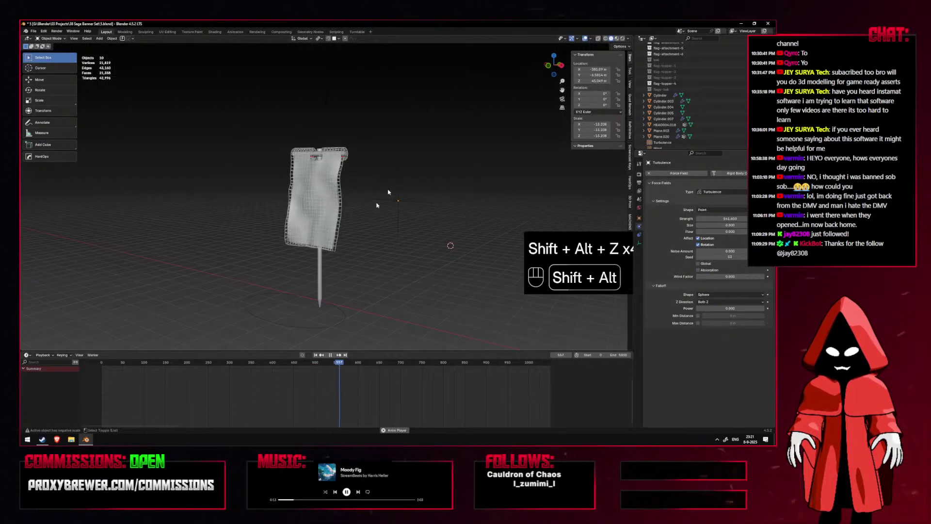
Rotate the Wind field freely by about 15 degrees and tilt it a few degrees more from another view.
key(r)
key(r)
click(337, 316)
key(r)
key(r)
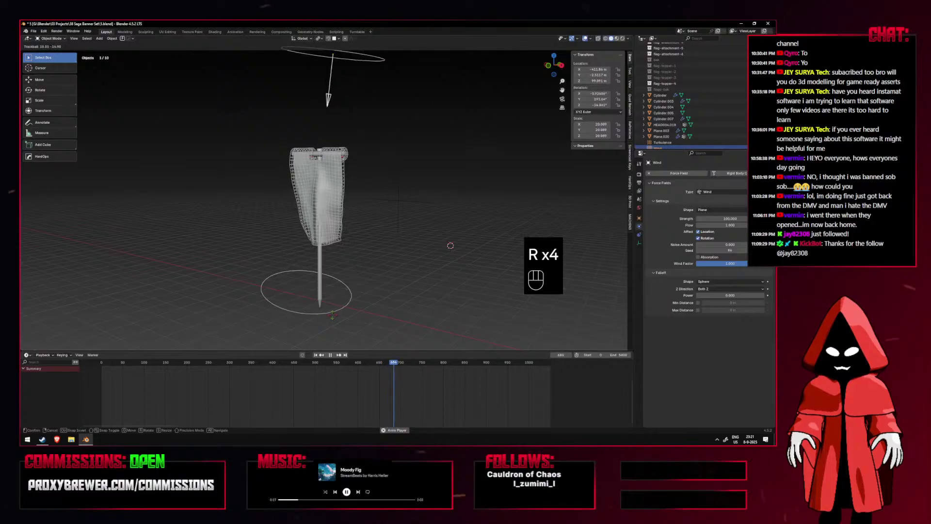
click(332, 321)
key(shift+alt+z)
middle_drag(347, 280, 408, 268)
key(shift+alt+z)
key(r)
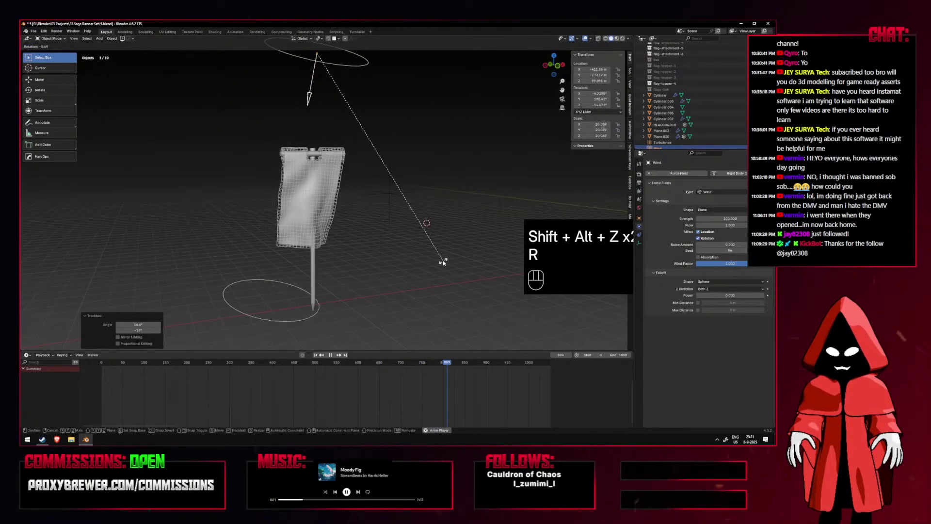
click(443, 262)
Set the Turbulence field's strength to 100 and check the flag without overlays.
click(395, 204)
click(390, 194)
text(10)
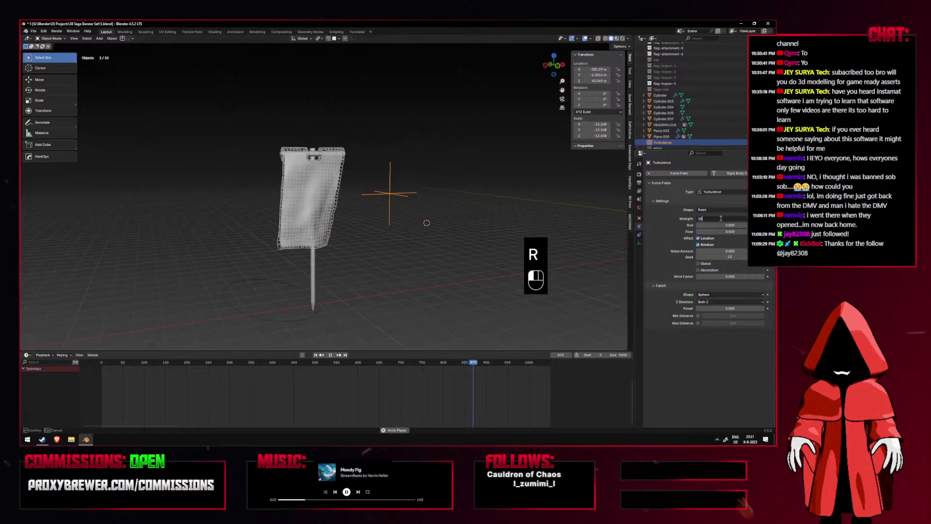
key(shift+alt+z)
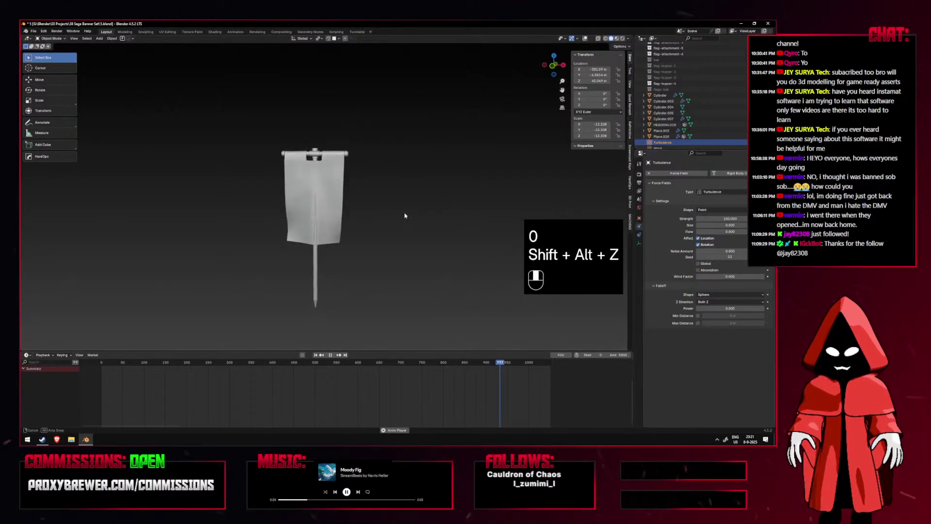
key(shift+alt+z)
Pause the simulation, adjust the banner pole's collision permeability and resume playback to check the flag.
key(space)
click(324, 259)
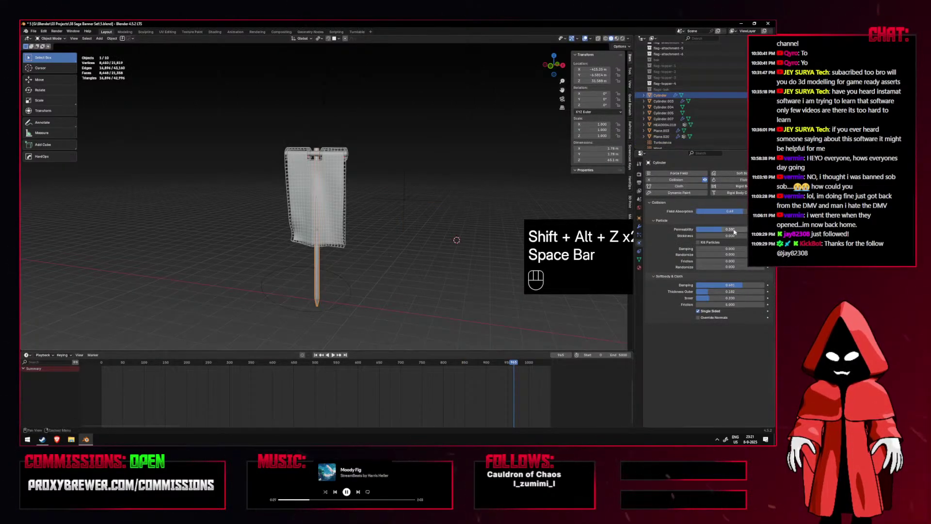
key(space)
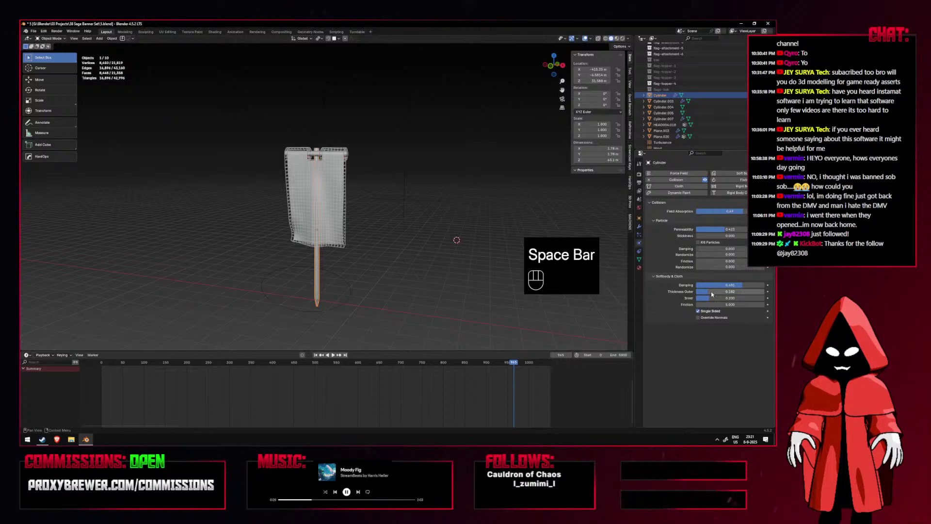
key(shift+alt+z)
middle_drag(413, 221, 362, 225)
scroll(361, 225, down, 3)
key(shift+alt+z)
Rotate the Wind field freely by about 8 degrees and inspect the flag up close without overlays.
click(341, 251)
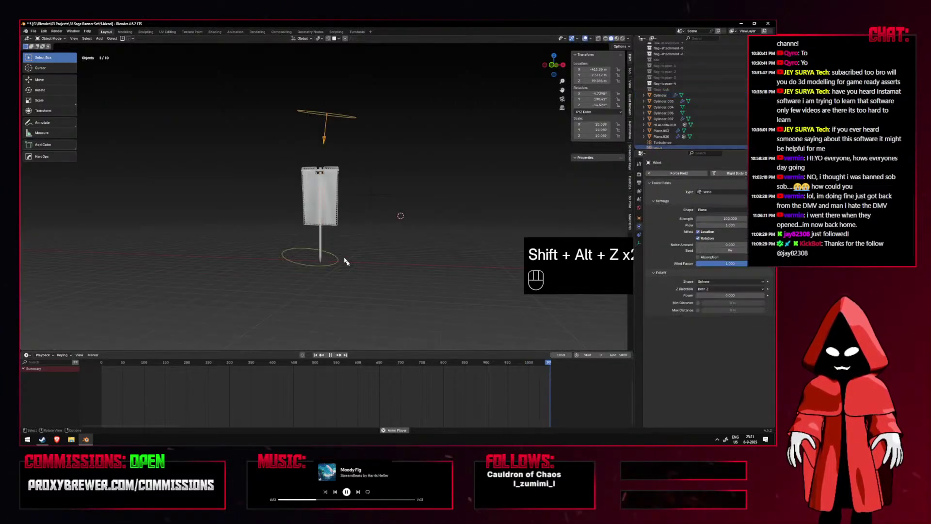
key(r)
key(r)
click(398, 215)
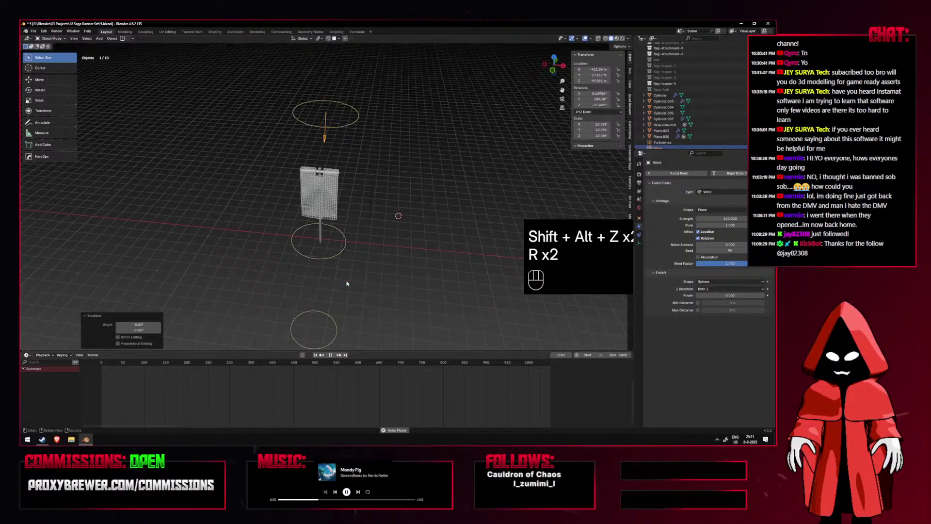
key(KP_1)
key(shift+alt+z)
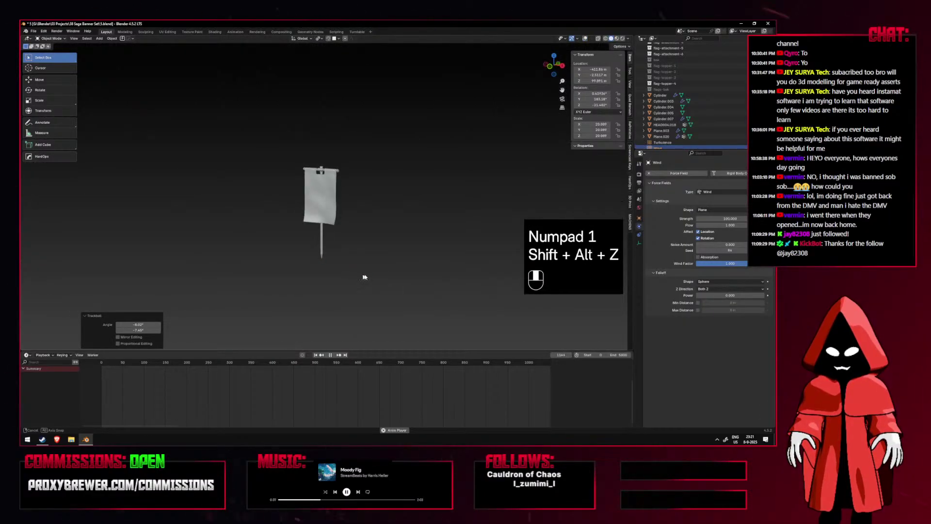
scroll(371, 264, up, 5)
key(shift+alt+z)
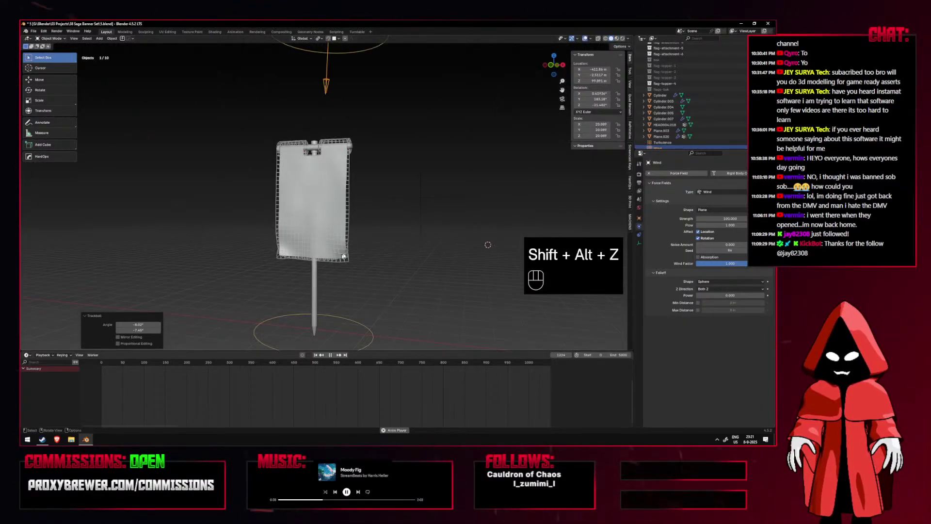
Tilt the Wind field a few degrees from an orbited view and check the flag from the front.
middle_drag(341, 254, 432, 237)
key(r)
click(441, 240)
key(KP_1)
scroll(441, 240, down, 3)
scroll(356, 149, up, 3)
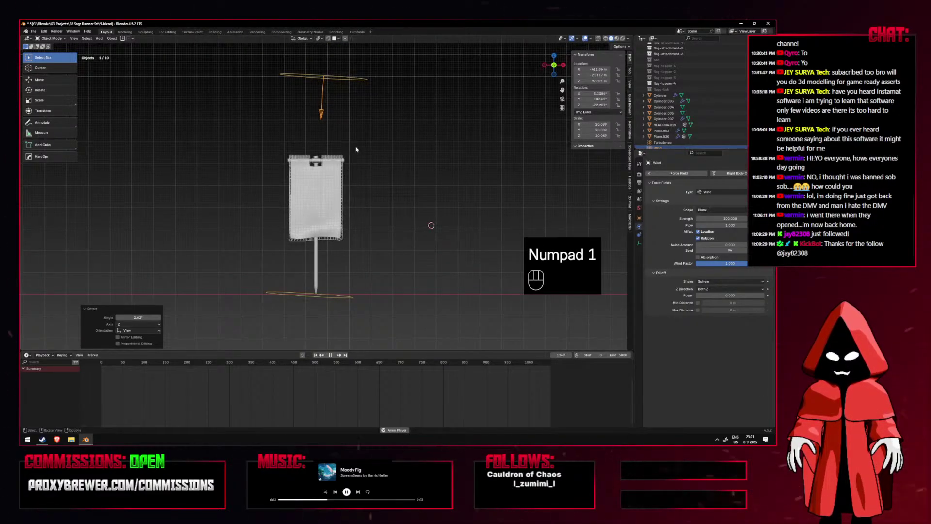
middle_drag(366, 142, 369, 146)
key(shift+alt+z)
key(shift+alt+z)
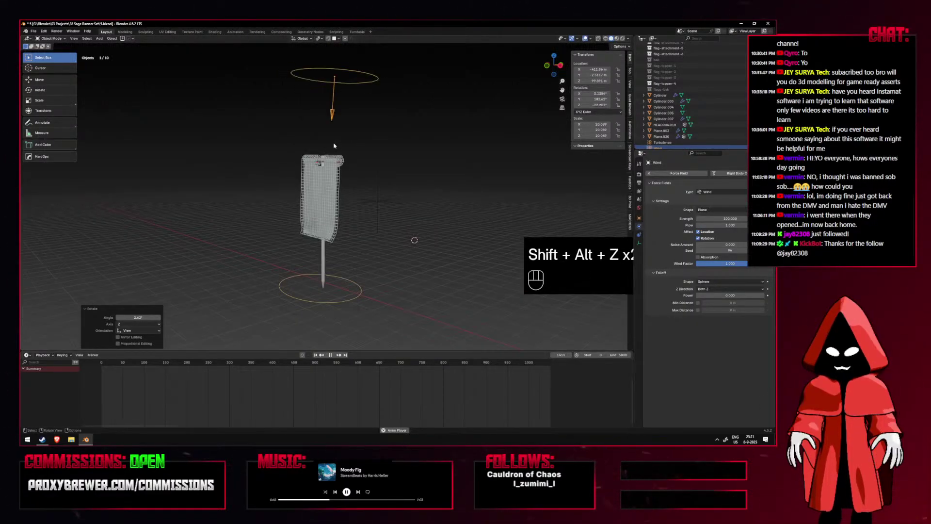
Duplicate the Wind field in the front view, place the copy about 32 m along X beyond the banner, check the flag and pause playback.
key(KP_1)
key(shift+d)
click(428, 172)
key(shift+alt+z)
key(shift+alt+z)
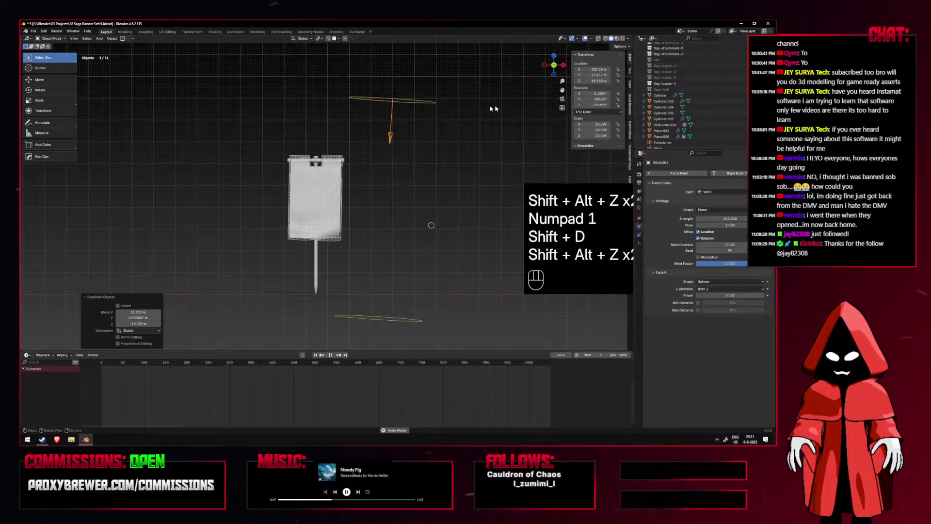
key(space)
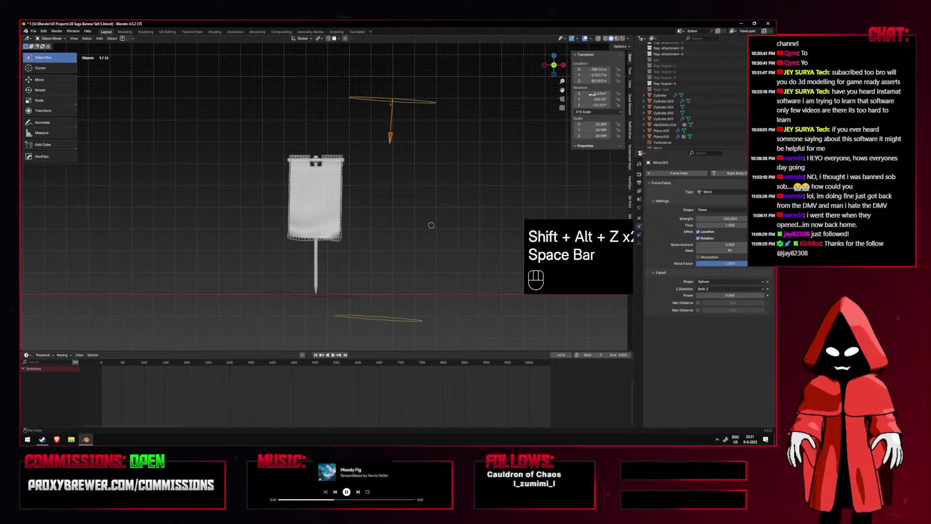
key(r)
click(532, 109)
key(r)
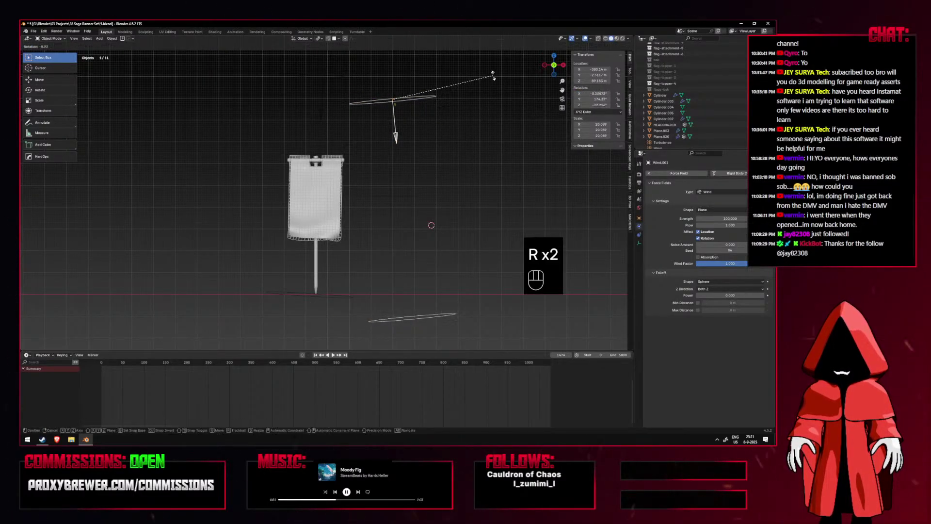
Drive the duplicated Wind field's X rotation with a sine-of-frame expression and play back the flag without overlays.
click(594, 99)
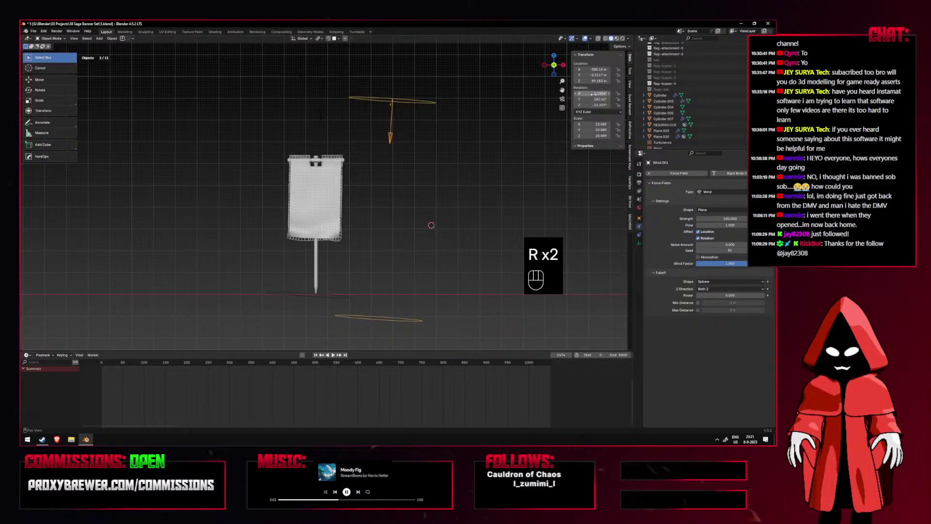
text(#win)
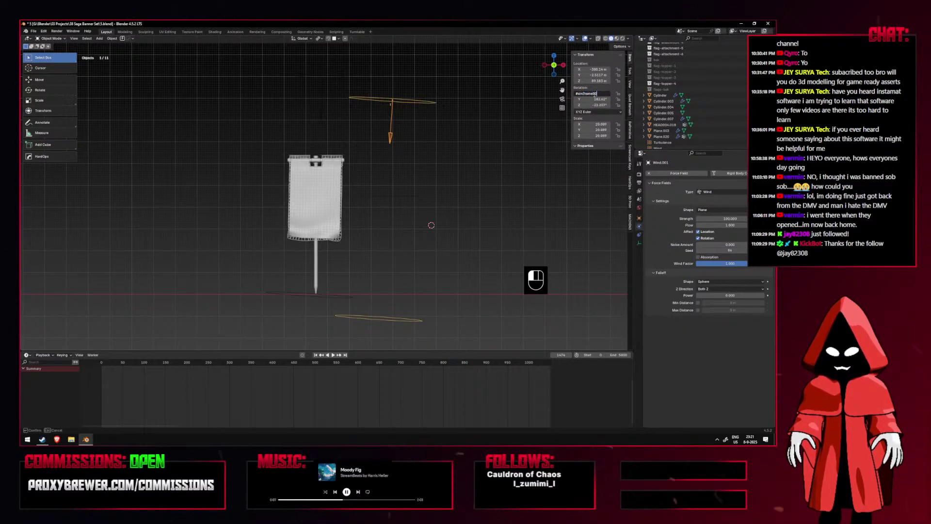
key(BackSpace)
text(0))
key(Return)
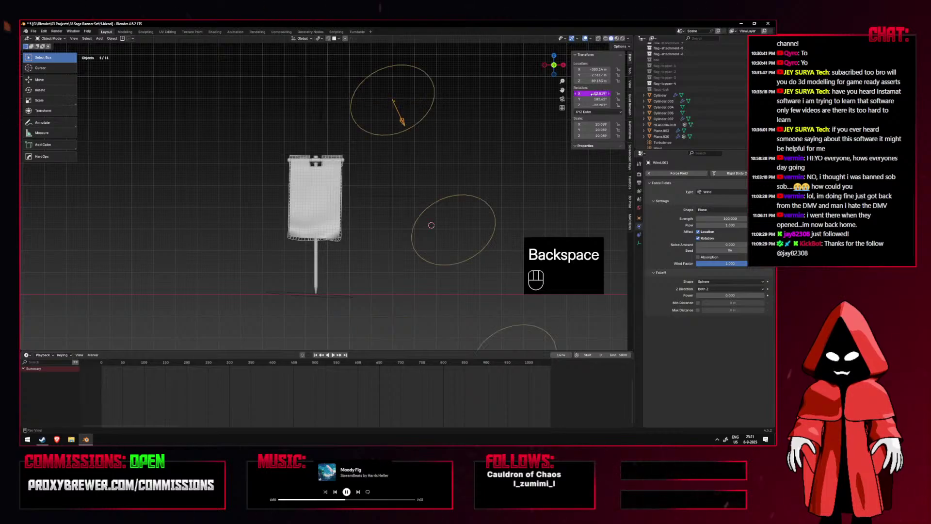
key(space)
key(shift+alt+z)
key(shift+alt+z)
middle_drag(418, 167, 400, 179)
key(shift+alt+z)
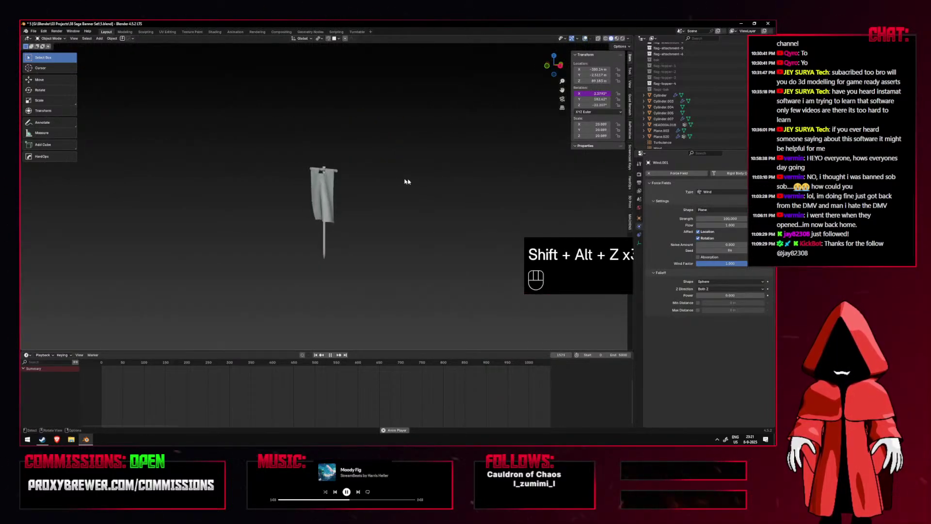
middle_drag(381, 181, 407, 184)
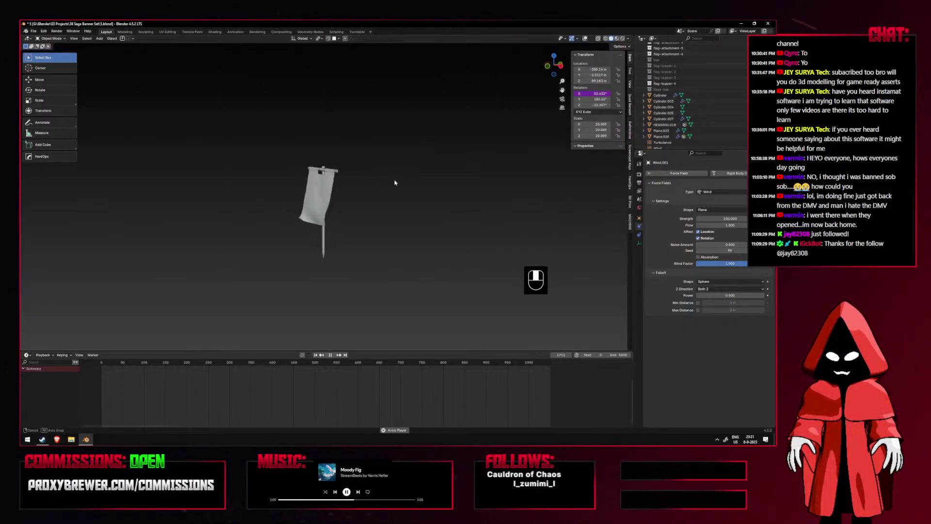
Show the overlays again and set the duplicated Wind field's strength to 50.
key(shift+alt+z)
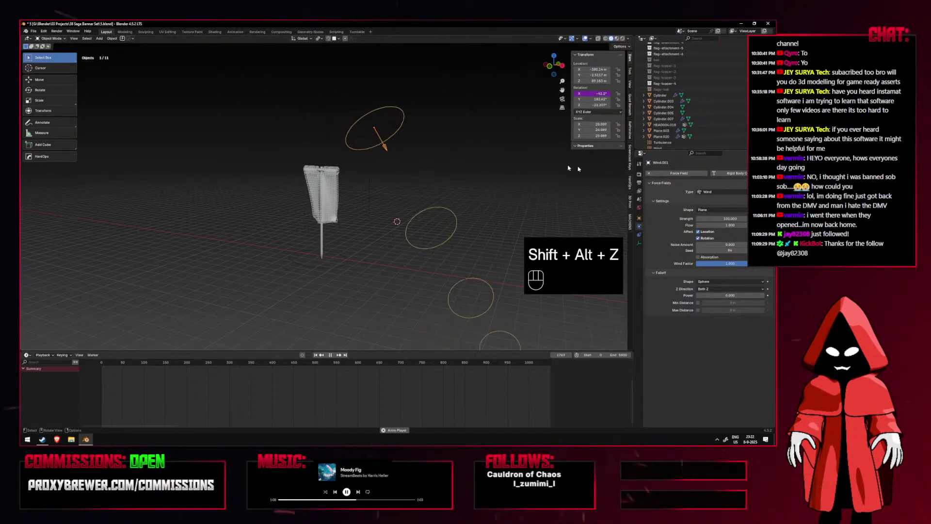
click(709, 217)
text(50)
key(Return)
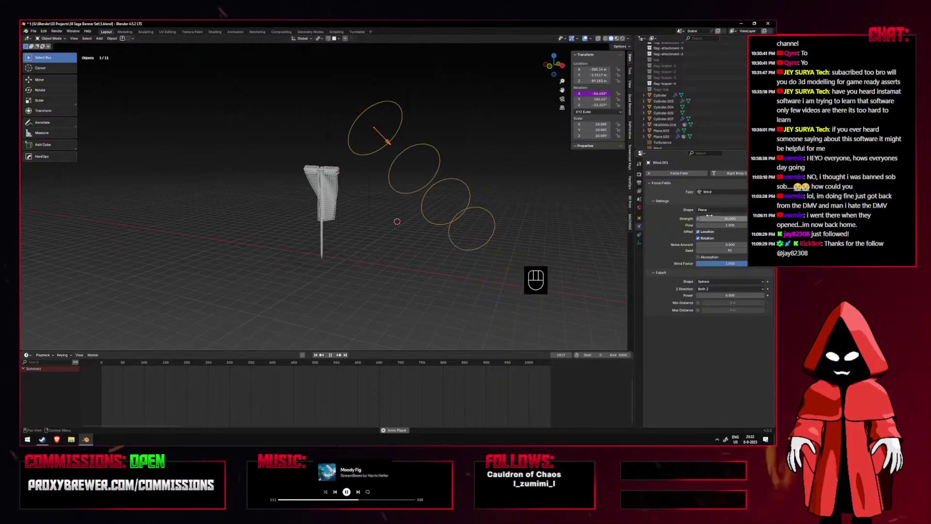
Rotate the original Wind field above the banner by about 2 degrees and hide the overlays to check the flag.
click(324, 120)
click(328, 115)
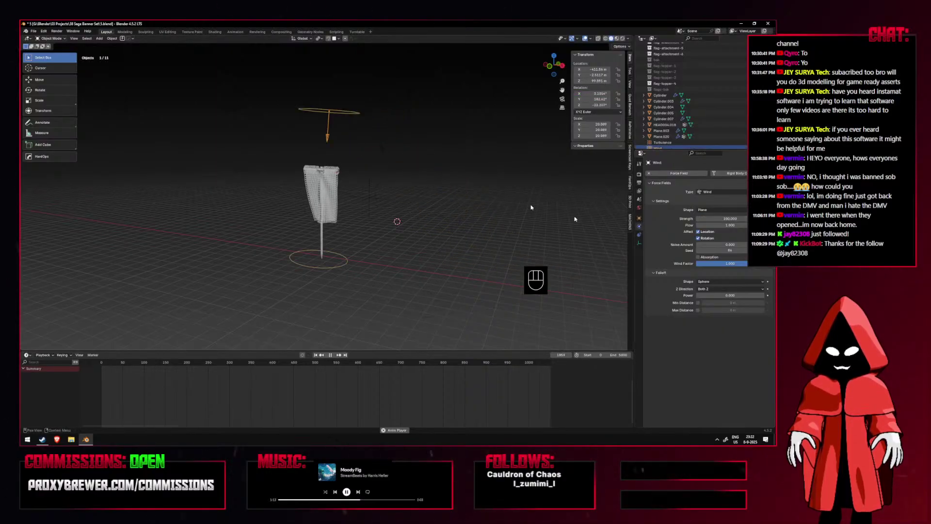
key(r)
click(480, 187)
key(shift+alt+z)
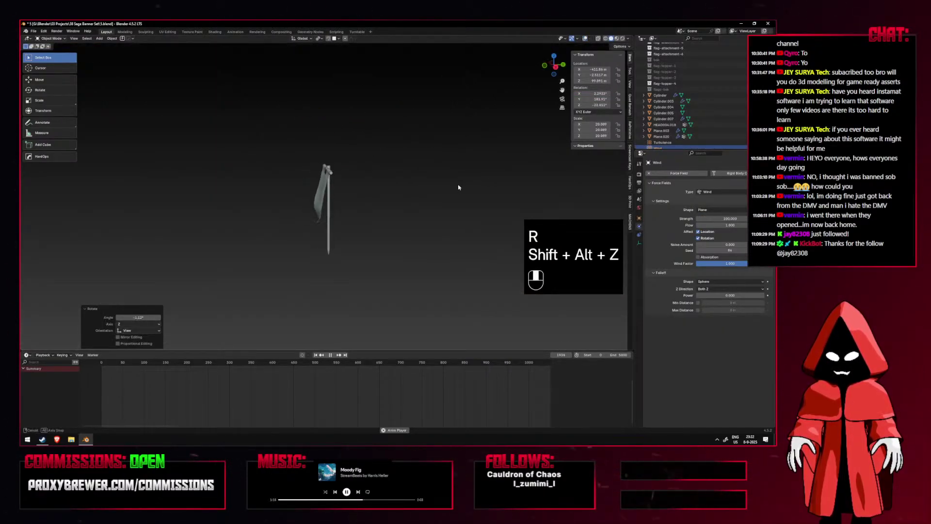
Try a strength of 5000 on the original Wind field, then lower it again and check the flag's motion during playback.
click(713, 217)
text(5000)
key(Return)
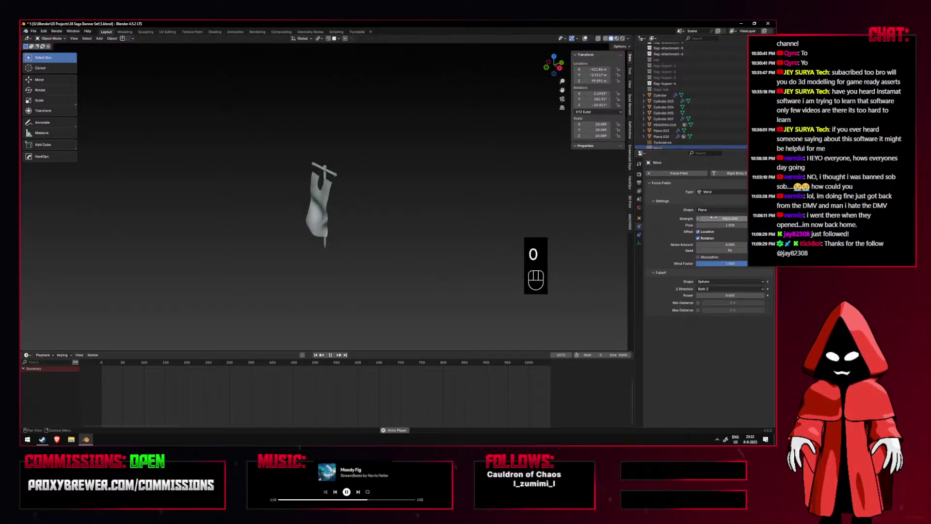
click(729, 218)
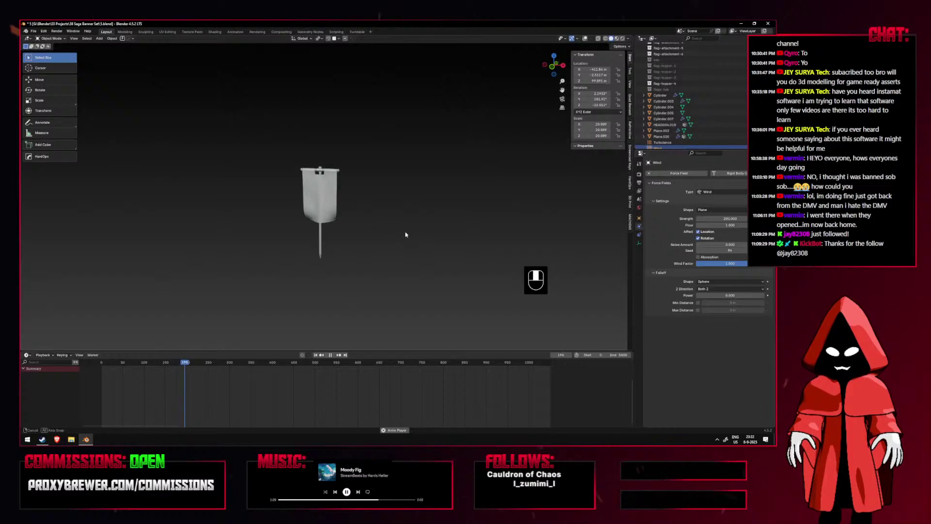
scroll(380, 232, up, 3)
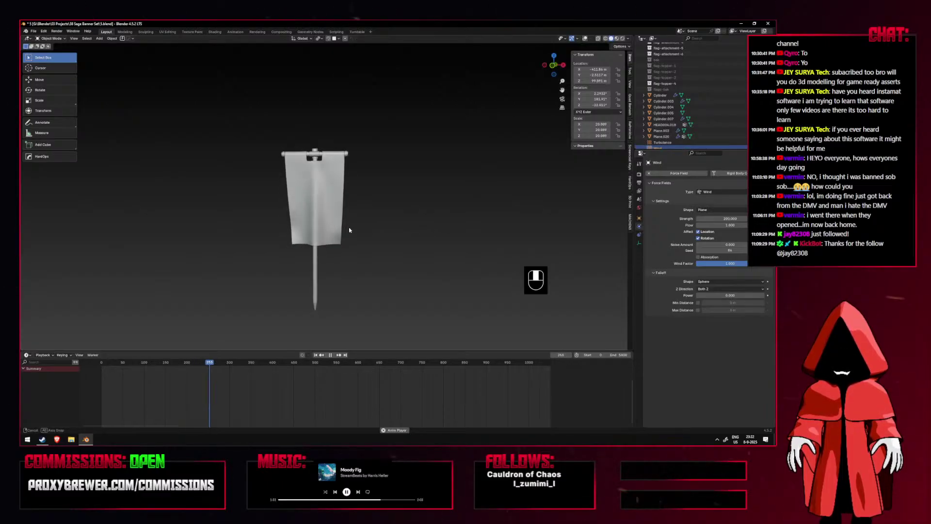
mouse_move(397, 230)
middle_down()
mouse_move(379, 228)
mouse_move(422, 223)
mouse_move(353, 224)
mouse_move(388, 229)
middle_up()
key(space)
key(space)
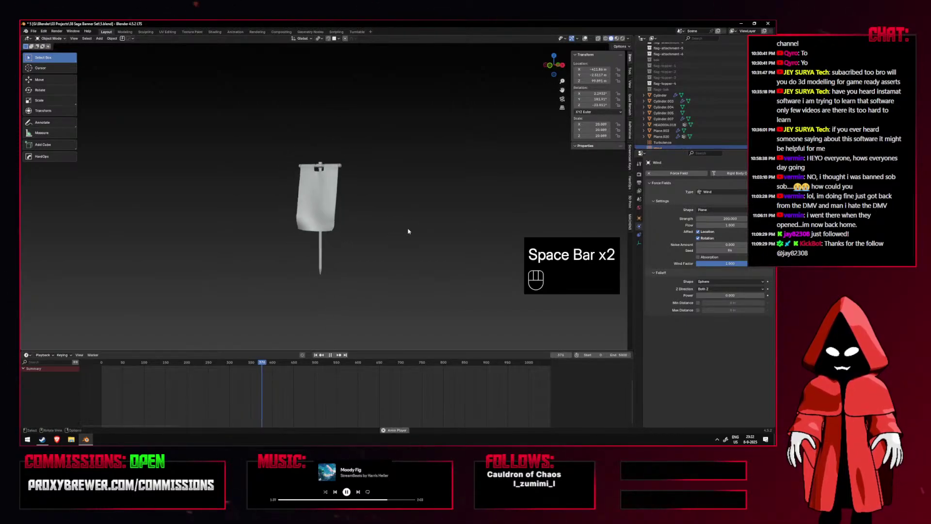
Try a duplicate of the original Wind field beside the banner, rotated to blow sideways at the flag, and delete the copy.
key(KP_1)
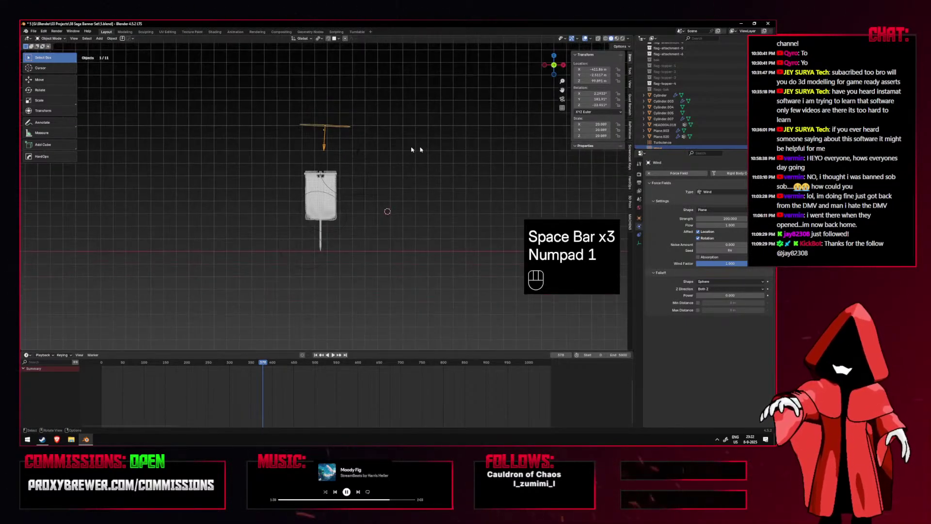
key(shift+d)
click(270, 183)
key(r)
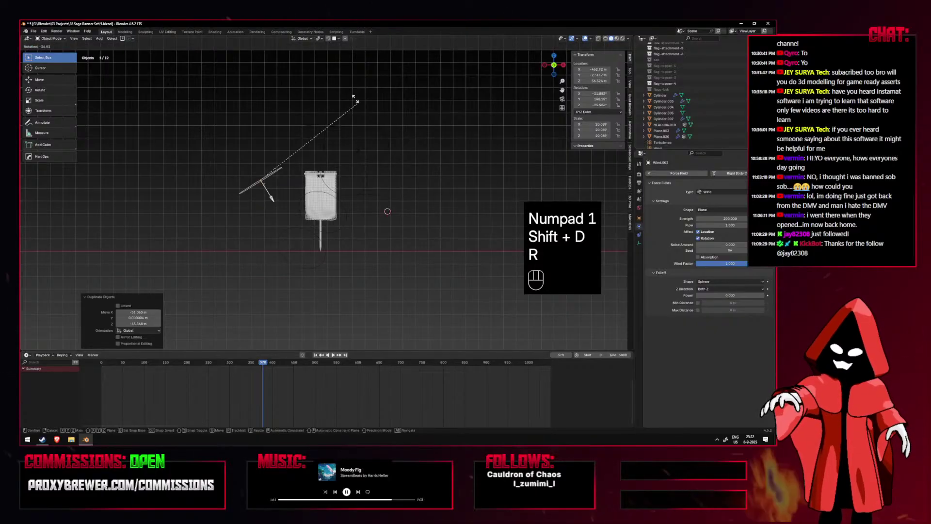
click(280, 54)
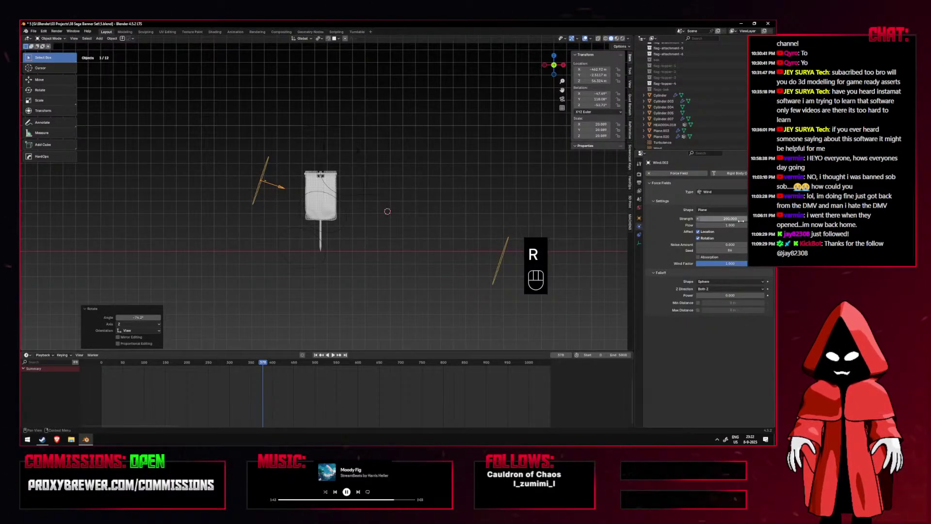
key(x)
click(464, 207)
Set the Turbulence field's strength to 200 and play the simulation without overlays.
scroll(391, 214, up, 3)
click(391, 212)
click(718, 218)
text(200)
key(Return)
key(space)
key(shift+alt+z)
middle_drag(482, 197, 434, 214)
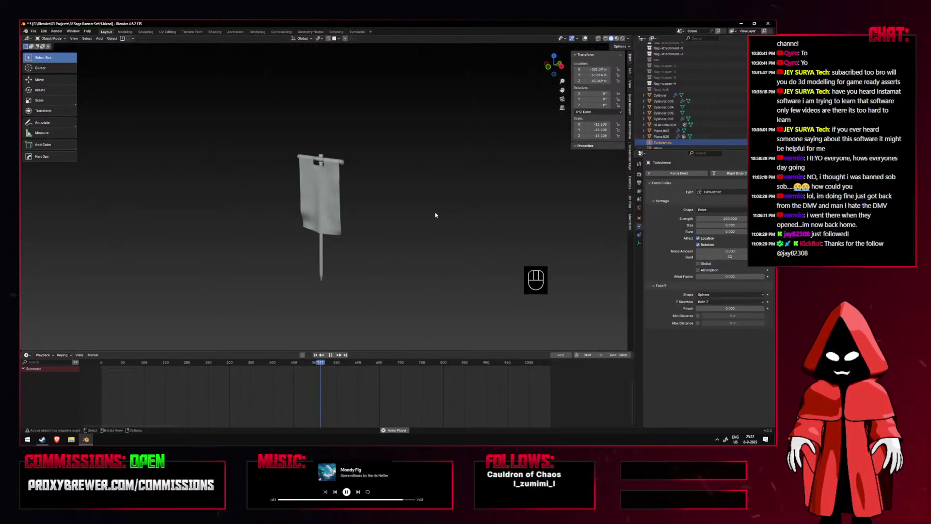
Examine the flag's movement from the front and side views, pausing and resuming playback.
key(KP_1)
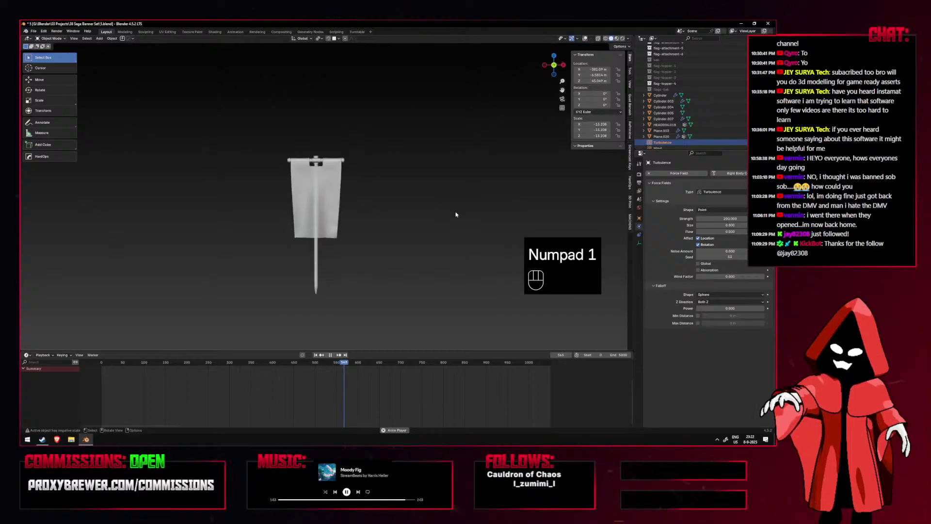
middle_drag(455, 211, 414, 225)
key(space)
scroll(414, 225, down, 3)
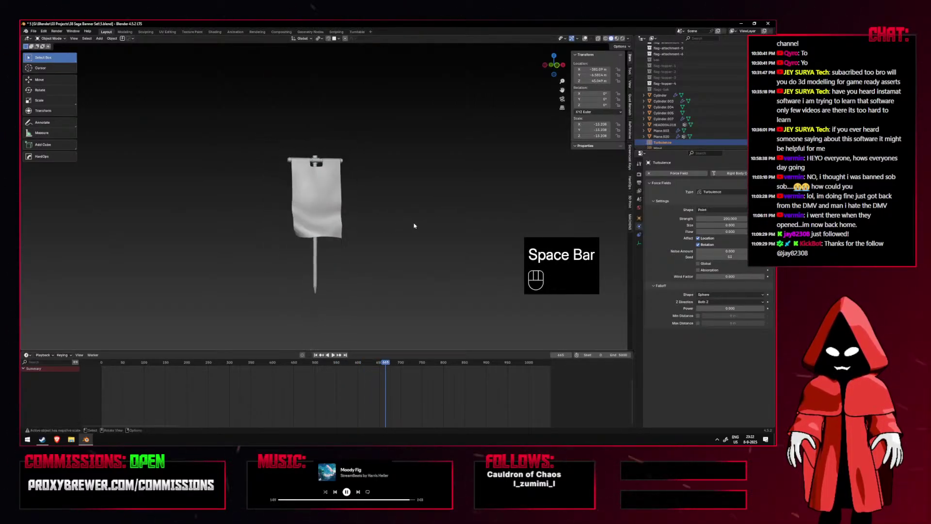
key(KP_1)
key(KP_3)
key(space)
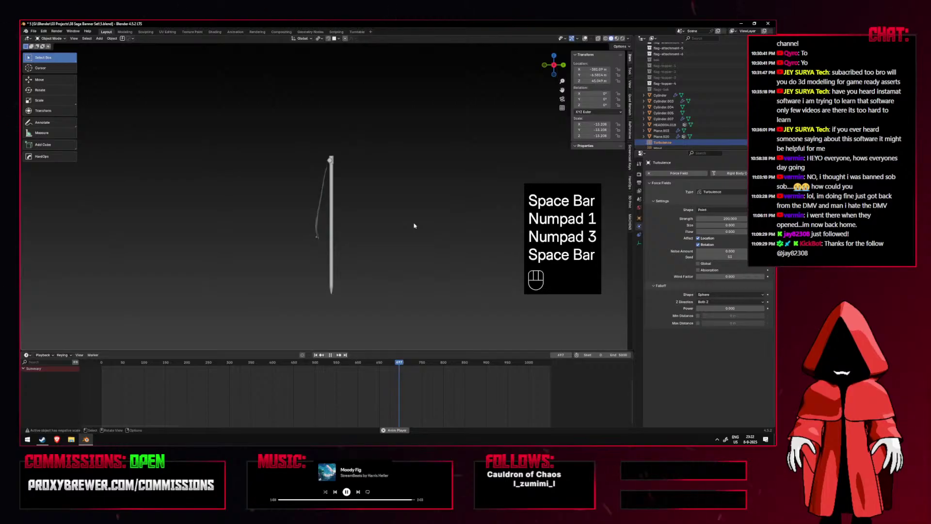
key(space)
key(KP_1)
key(space)
key(space)
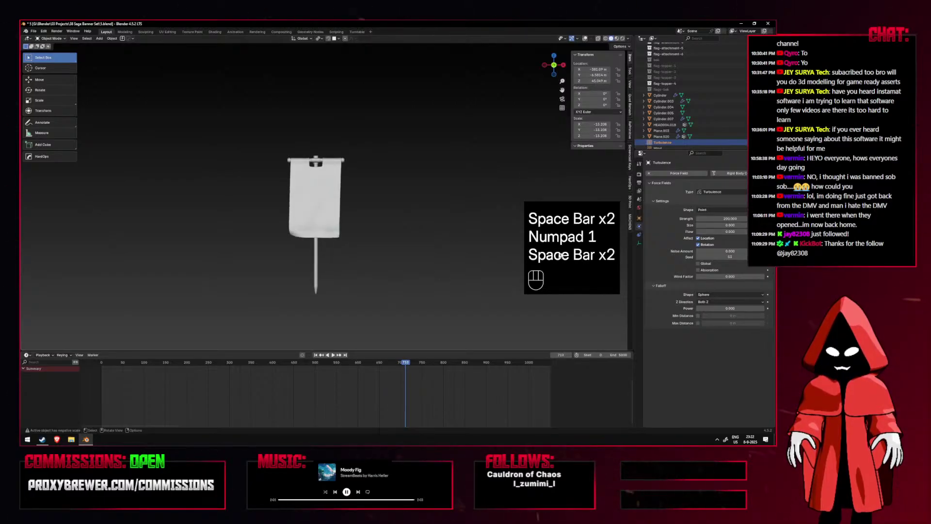
Set the flag's cloth cache end frame to 1000 and bake the simulation.
click(322, 247)
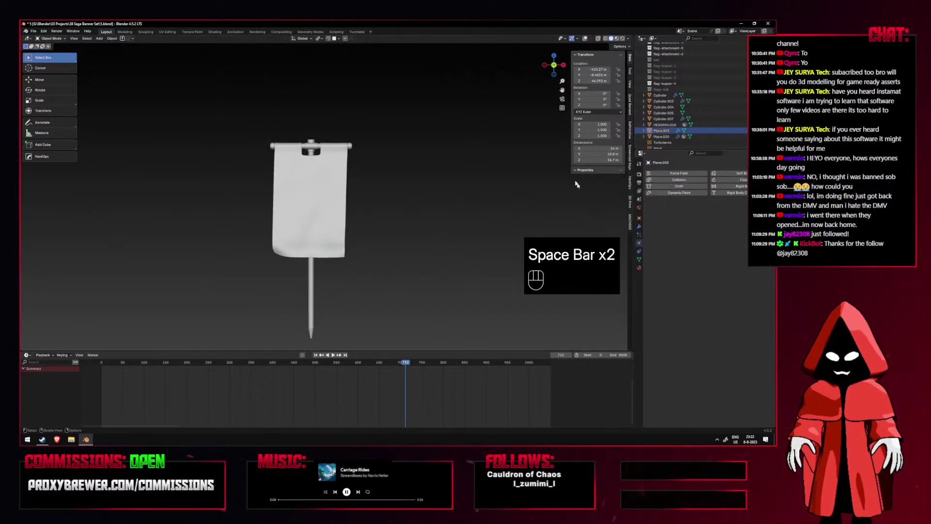
click(584, 38)
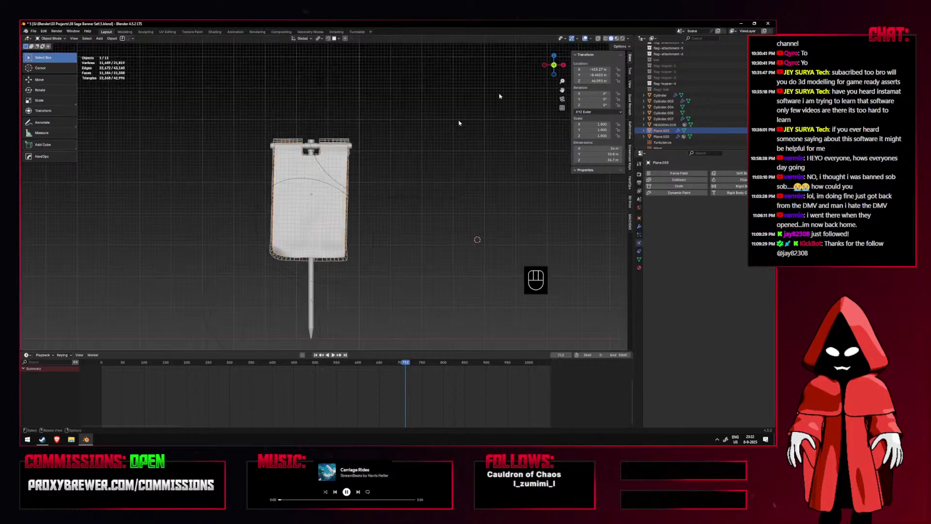
click(339, 198)
scroll(661, 266, down, 10)
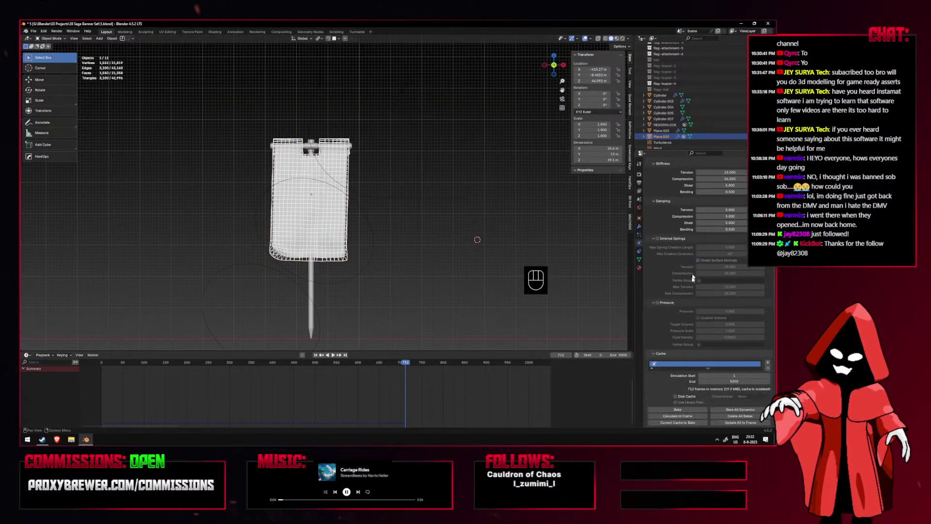
click(734, 345)
text(1000)
key(Return)
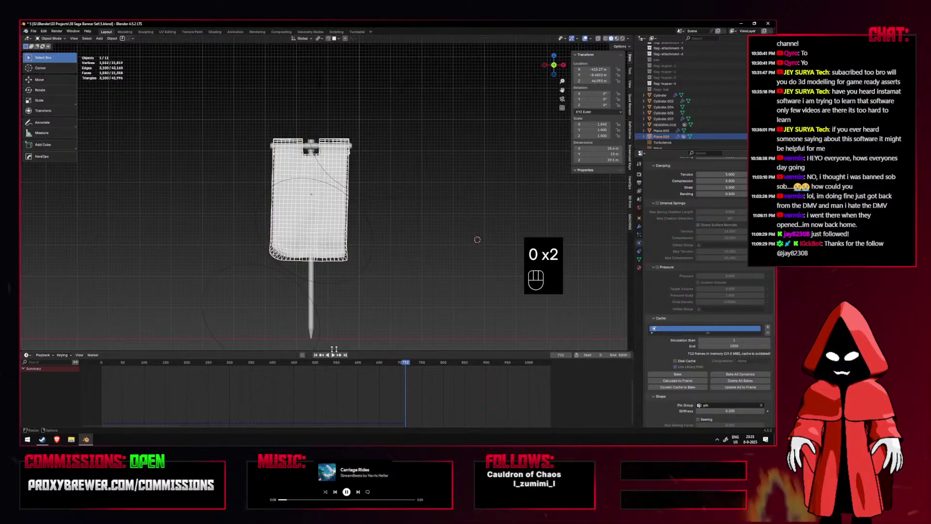
click(677, 374)
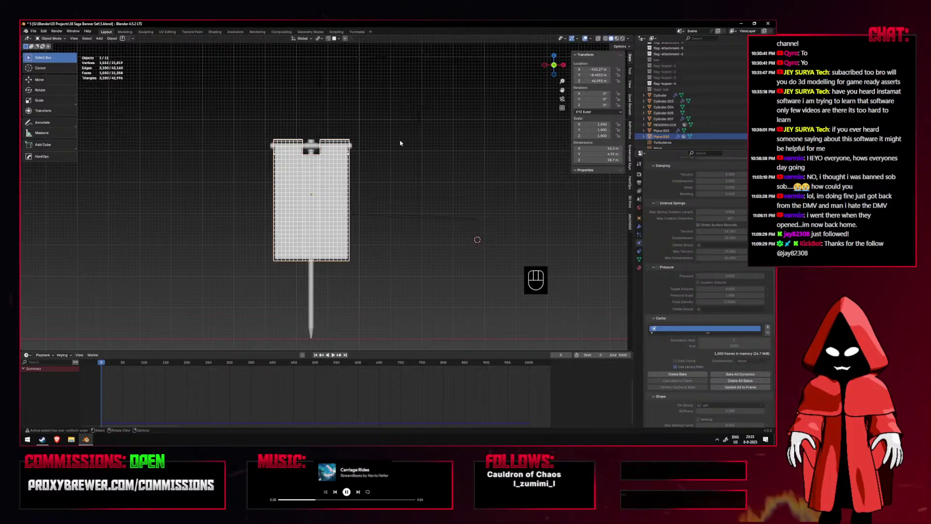
Deselect the flag, hide the overlays and scrub the baked simulation to about frame 612 to inspect its folds.
shift+middle_drag(397, 152, 402, 160)
scroll(403, 160, up, 2)
click(402, 160)
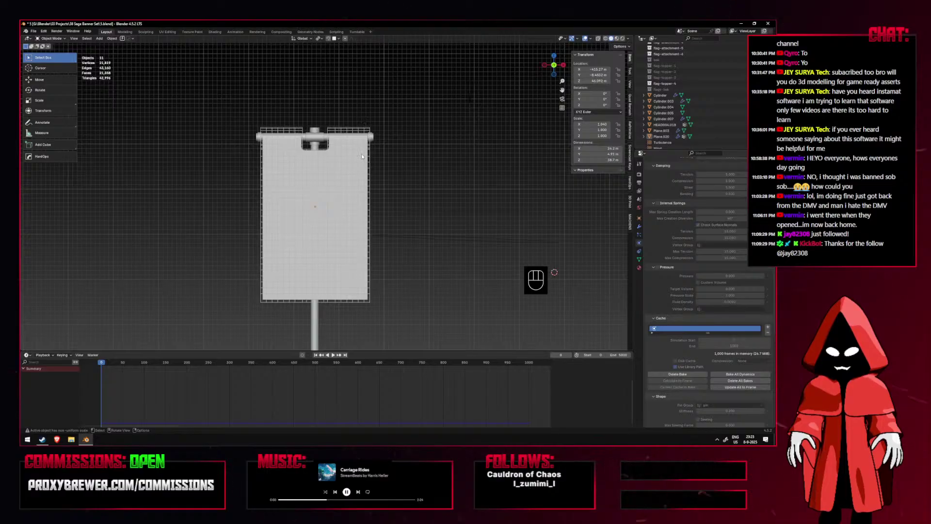
scroll(362, 154, up, 2)
key(shift+alt+z)
scroll(365, 174, down, 4)
drag(102, 363, 363, 380)
middle_drag(362, 288, 317, 293)
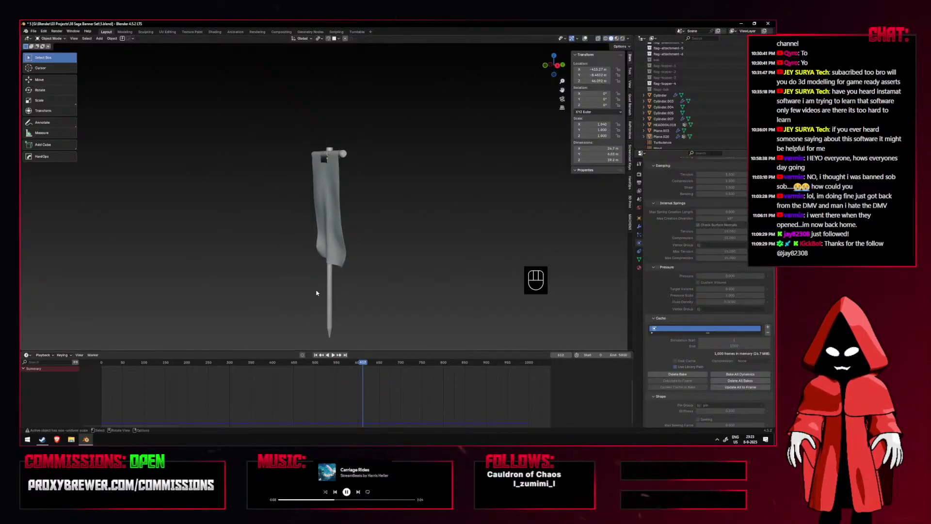
Compare the baked flag's poses between about frames 612 and 970 from front and orbited views, stopping at frame 957.
key(KP_1)
drag(363, 364, 385, 364)
middle_drag(383, 321, 313, 327)
mouse_move(385, 365)
mouse_down()
mouse_move(349, 364)
mouse_move(381, 364)
mouse_up()
mouse_move(357, 340)
middle_down()
mouse_move(398, 327)
mouse_move(470, 330)
mouse_move(359, 342)
middle_up()
drag(387, 364, 515, 367)
key(space)
middle_drag(380, 272, 342, 283)
drag(518, 371, 517, 369)
middle_drag(342, 266, 427, 264)
middle_drag(455, 325, 437, 329)
drag(459, 364, 511, 362)
key(KP_1)
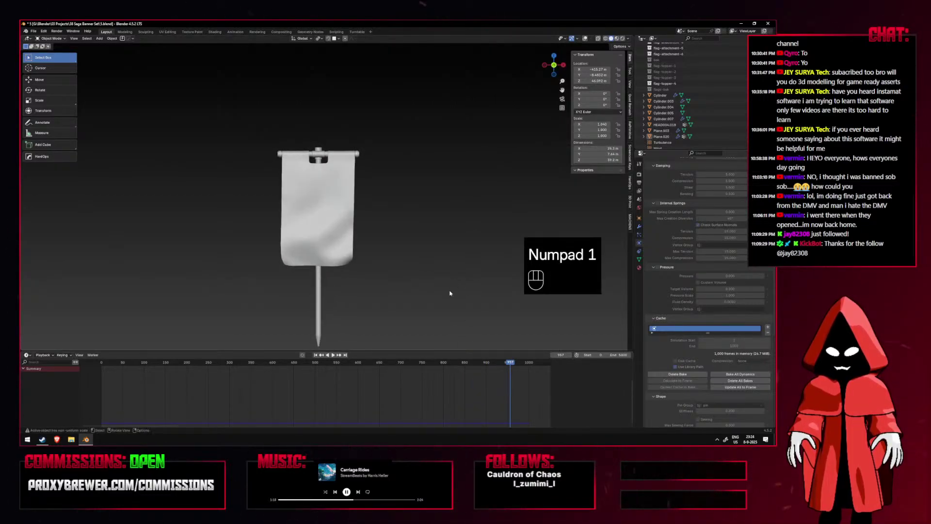
Examine the flag's pose at frame 957 from the side, front and angled views at different distances.
key(KP_3)
key(KP_1)
scroll(388, 272, down, 5)
mouse_move(320, 250)
middle_down()
mouse_move(354, 256)
mouse_move(248, 254)
mouse_move(331, 252)
middle_up()
scroll(353, 256, up, 3)
key(KP_1)
mouse_move(442, 314)
middle_down()
mouse_move(345, 307)
mouse_move(426, 317)
middle_up()
Scrub through the earlier and later baked frames to about frame 450 and examine the flag's shape from several angles.
drag(516, 366, 357, 365)
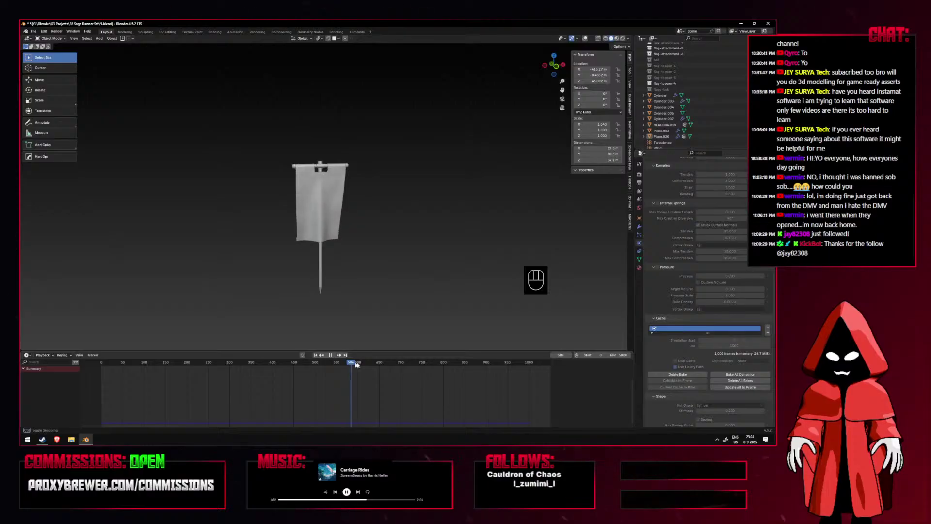
middle_drag(340, 281, 399, 339)
drag(383, 363, 491, 365)
middle_drag(368, 310, 349, 309)
drag(492, 366, 178, 352)
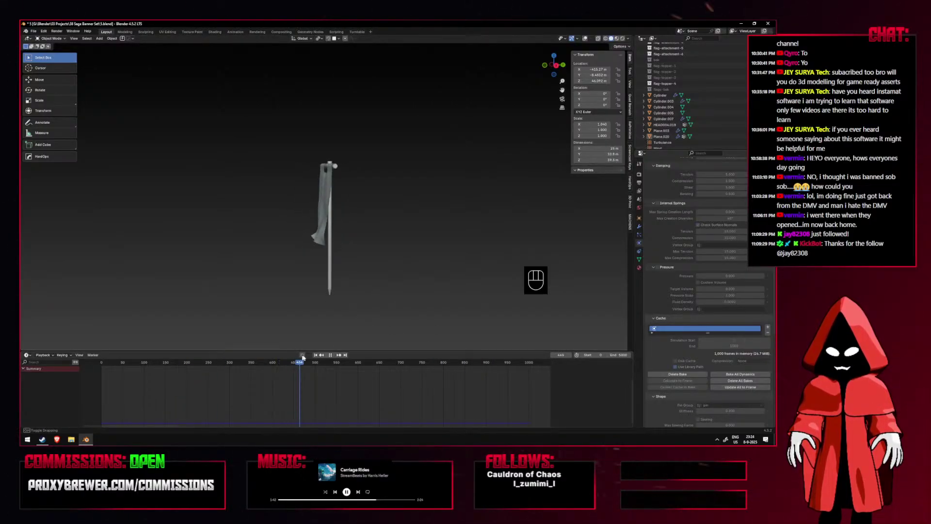
drag(296, 359, 293, 359)
middle_drag(310, 310, 322, 344)
scroll(340, 319, down, 2)
key(KP_1)
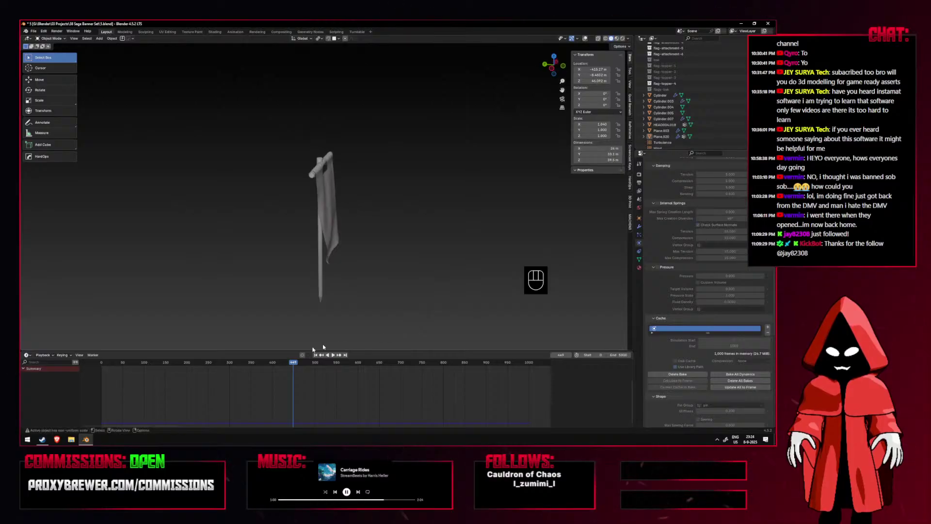
Scrub the baked simulation to about frame 467 and examine the flag from front and orbited views.
drag(293, 366, 298, 368)
middle_drag(284, 335, 323, 318)
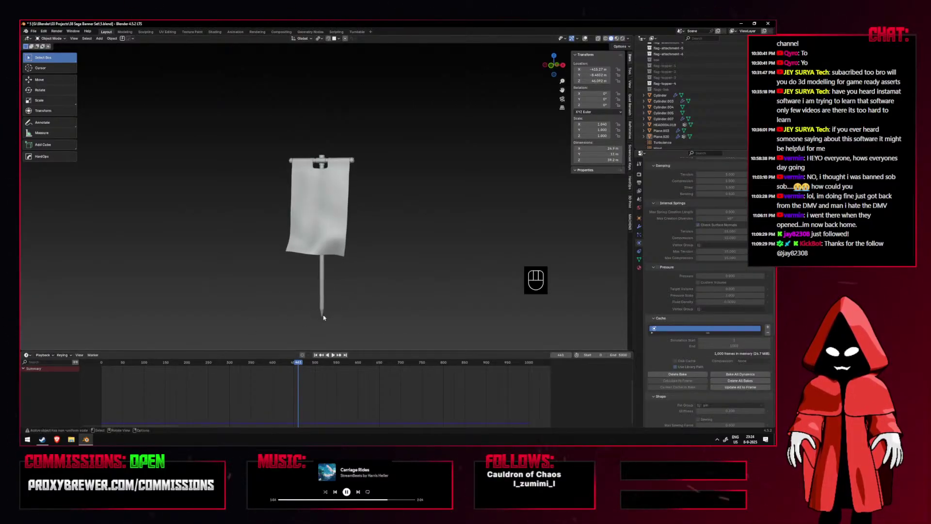
key(KP_1)
mouse_move(298, 367)
mouse_down()
mouse_move(308, 364)
mouse_move(301, 364)
mouse_up()
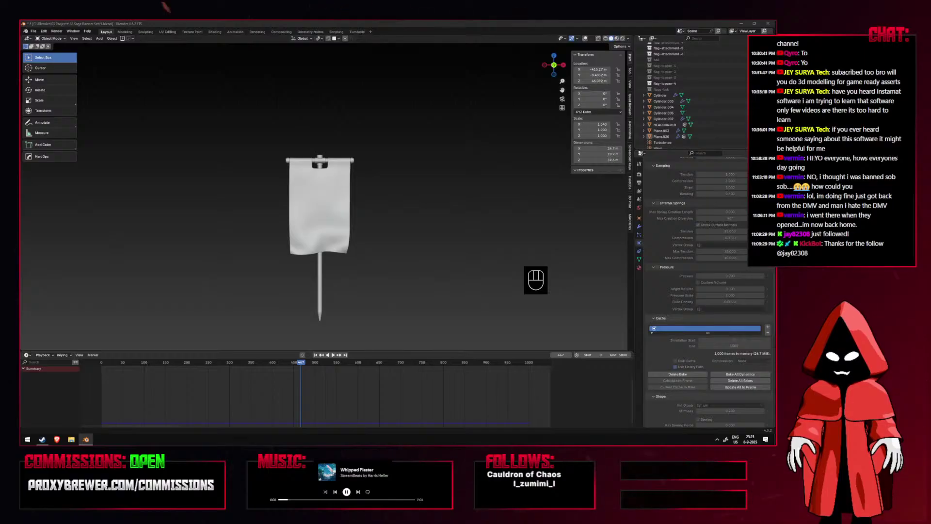
scroll(418, 136, up, 2)
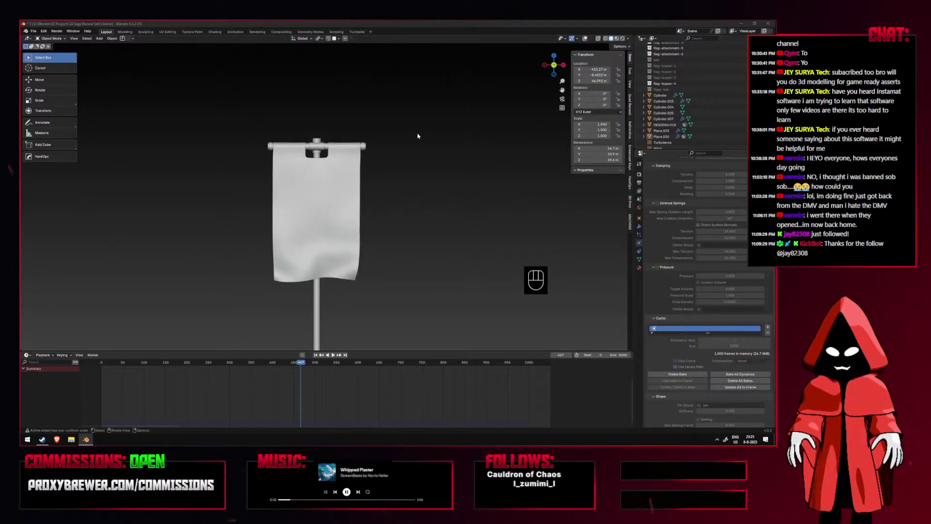
key(KP_1)
middle_drag(417, 136, 369, 155)
key(KP_1)
scroll(388, 162, up, 2)
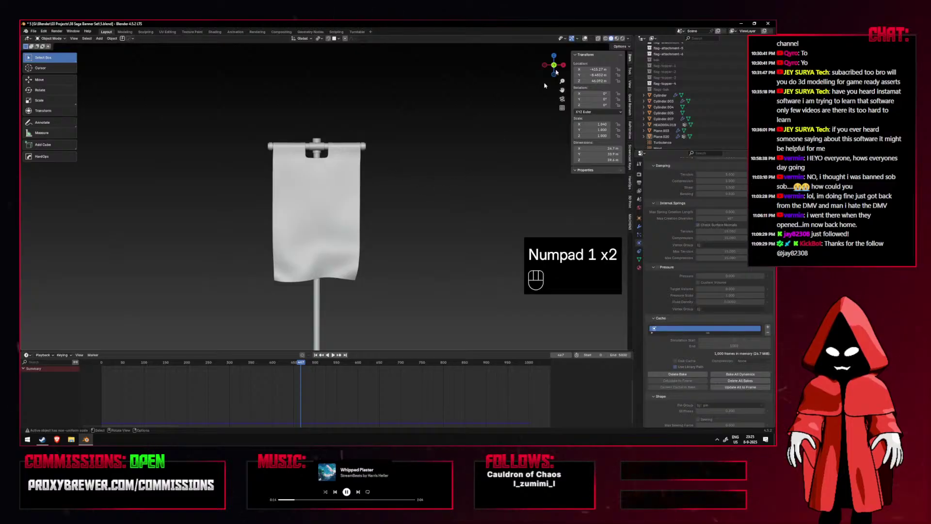
Show the overlays, and rotate and reposition the wind field above the flag.
click(585, 38)
scroll(377, 142, up, 3)
scroll(378, 144, down, 7)
click(347, 101)
key(r)
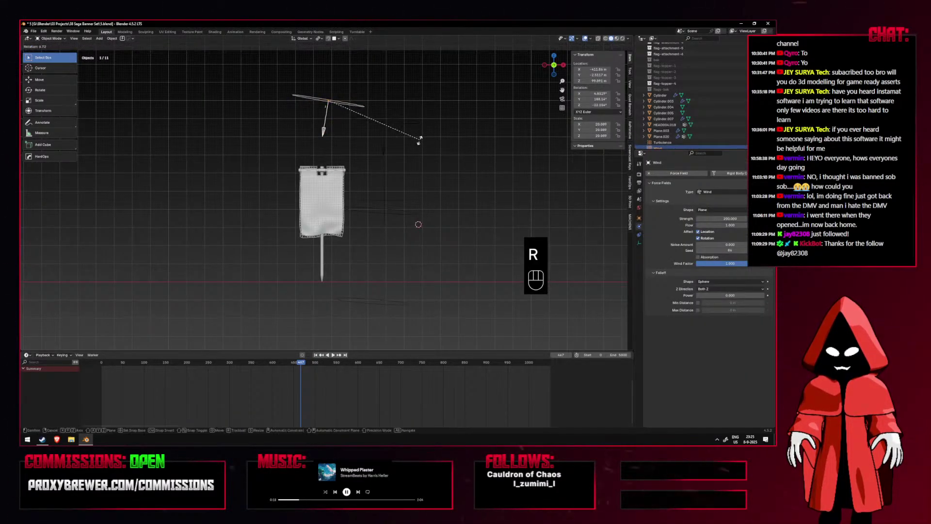
click(422, 131)
key(g)
click(432, 143)
Duplicate the wind field above the flag, rotate and offset the copy, and play the animation with overlays hidden.
key(shift+d)
key(r)
key(g)
click(465, 134)
key(space)
key(shift+alt+z)
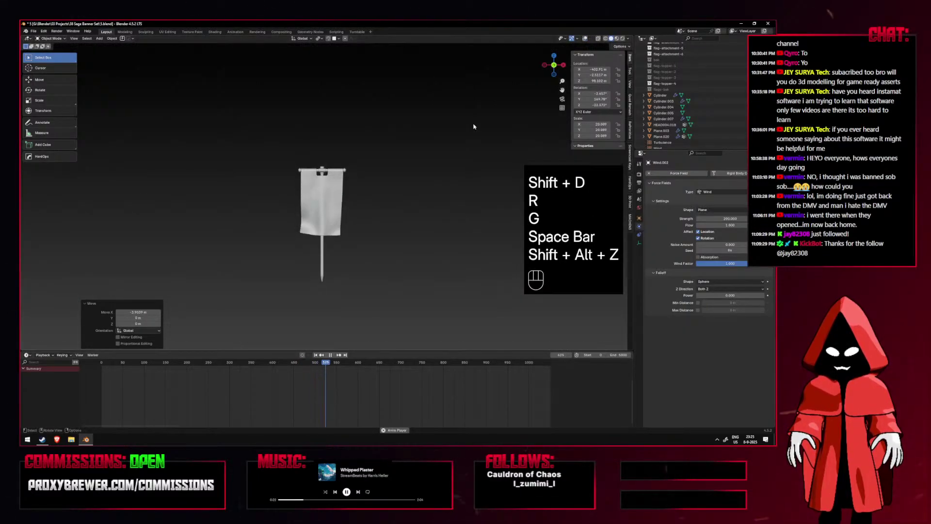
key(space)
key(space)
key(space)
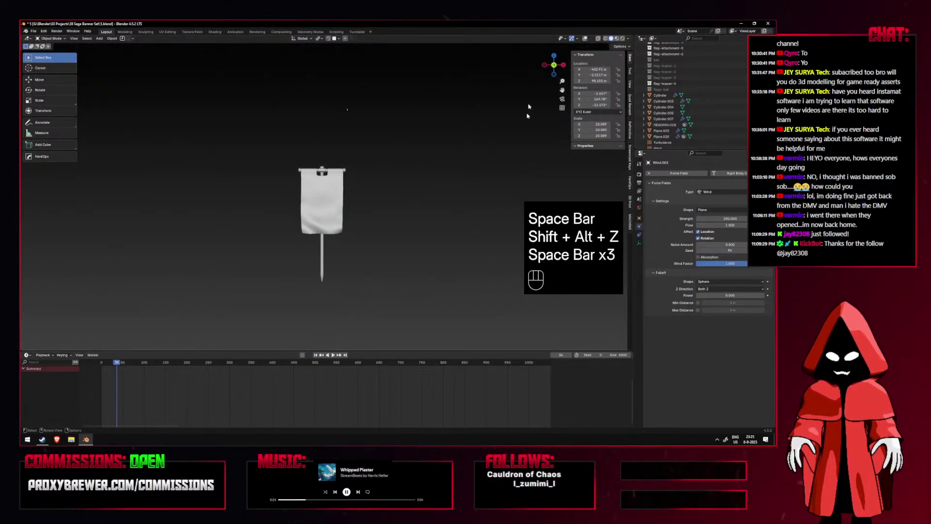
Show the overlays, select the flag cloth and delete its simulation bake.
click(585, 38)
scroll(347, 222, up, 4)
click(346, 224)
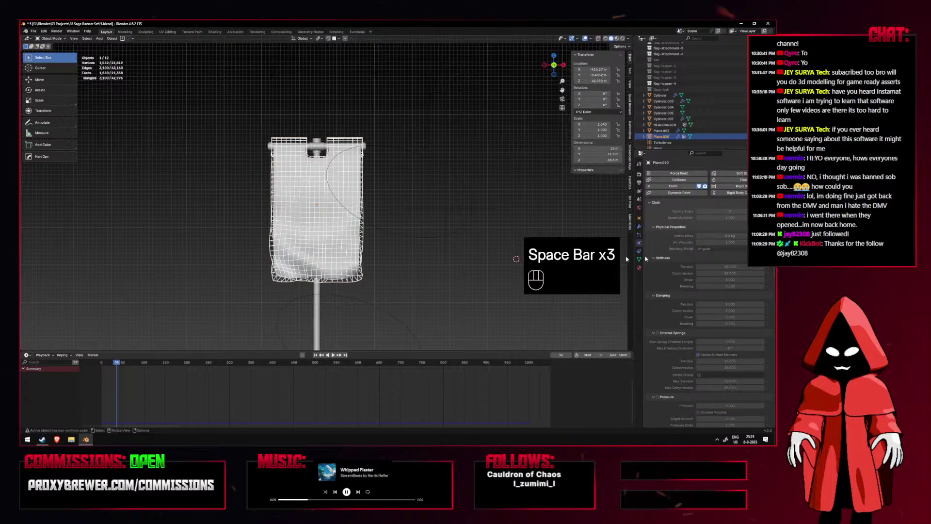
scroll(717, 291, down, 10)
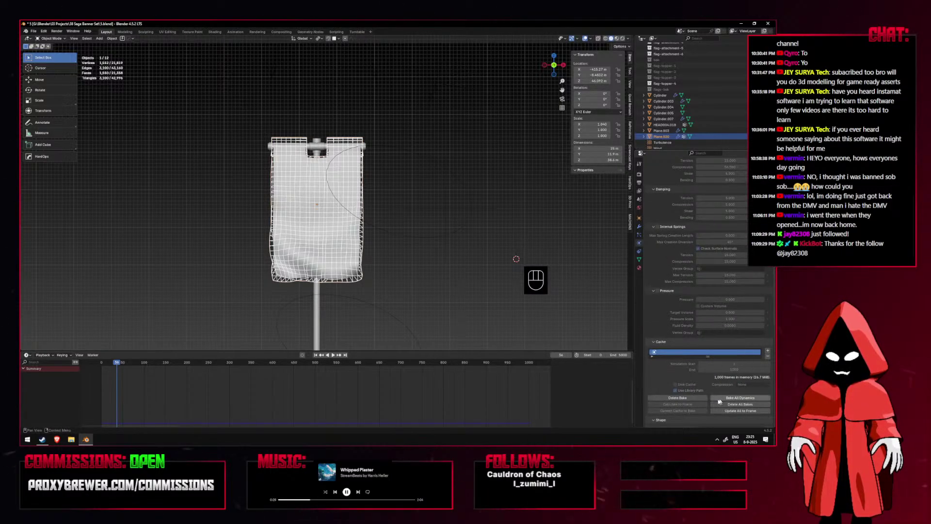
click(677, 398)
Play the unbaked cloth simulation and examine the flag's movement from front and orbited views without overlays.
key(space)
key(KP_1)
key(shift+alt+z)
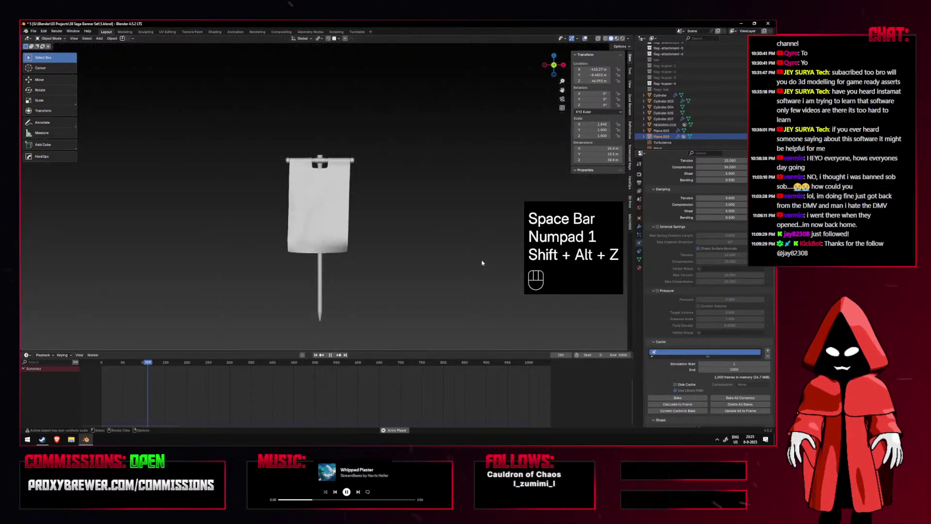
alt+drag(480, 256, 426, 247)
mouse_move(426, 247)
middle_down()
mouse_move(453, 248)
mouse_move(436, 246)
middle_up()
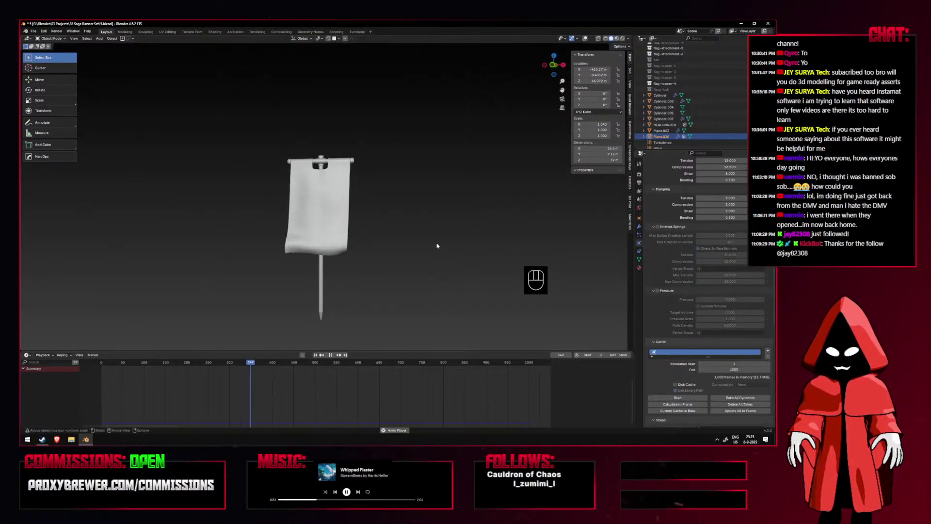
key(KP_1)
key(space)
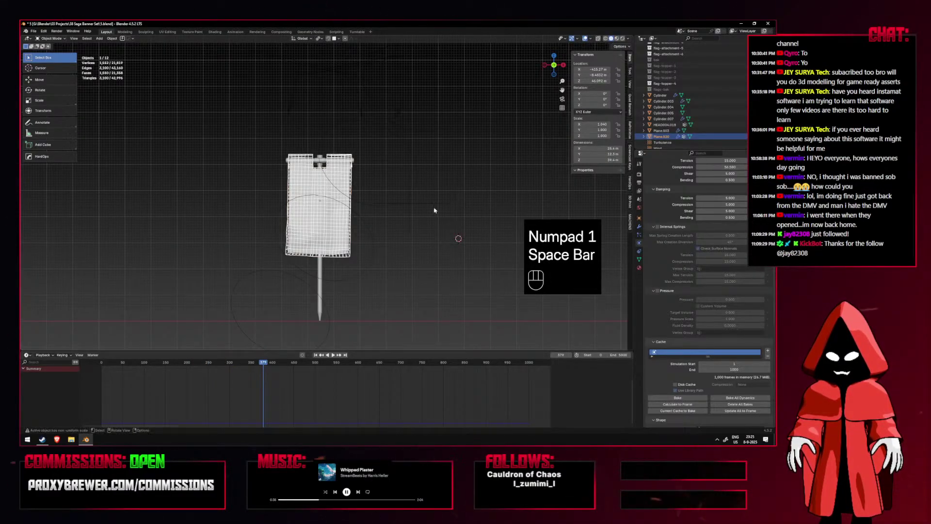
Duplicate the turbulence field and place the copy beside the flag's upper left edge.
click(431, 206)
key(shift+d)
click(267, 189)
key(space)
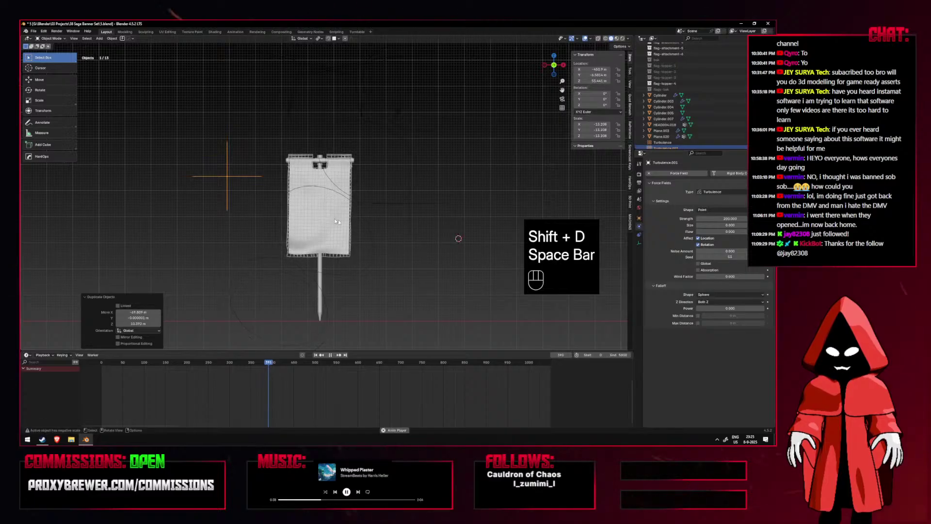
Play the simulation with overlays hidden and orbit around the flag to examine the effect of the second turbulence field.
key(shift+alt+z)
key(space)
middle_drag(360, 210, 318, 268)
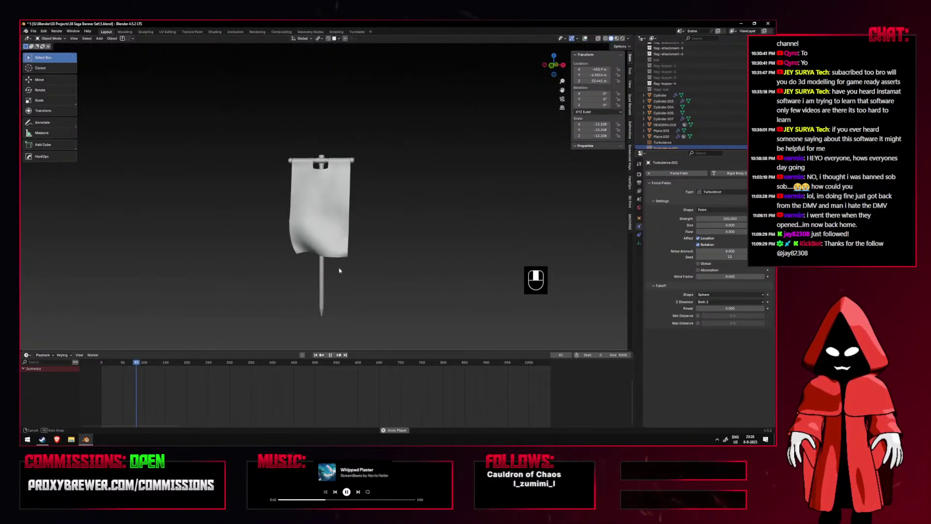
middle_drag(290, 276, 334, 282)
key(space)
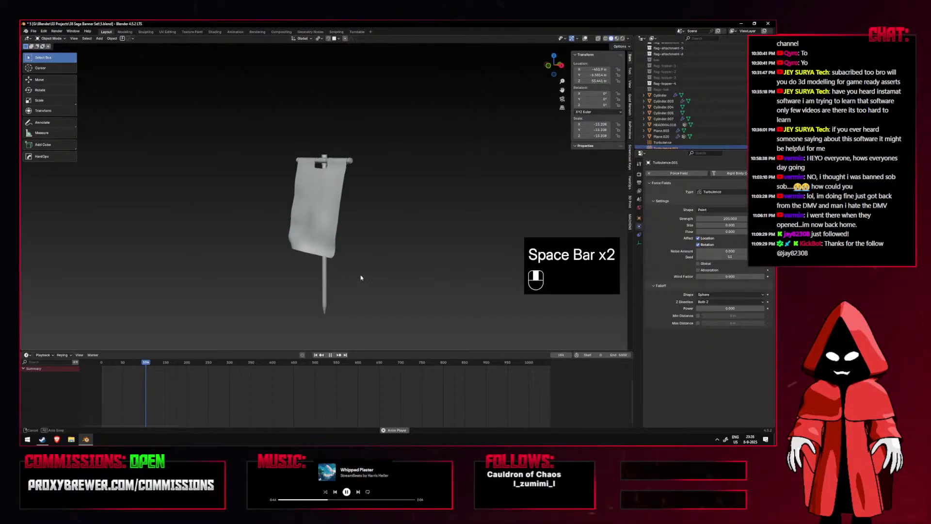
middle_drag(391, 276, 361, 168)
key(space)
key(KP_1)
Duplicate the rotating wind field, place the copy up and to the left of the flag, and play the simulation.
key(shift+alt+z)
click(358, 140)
key(shift+d)
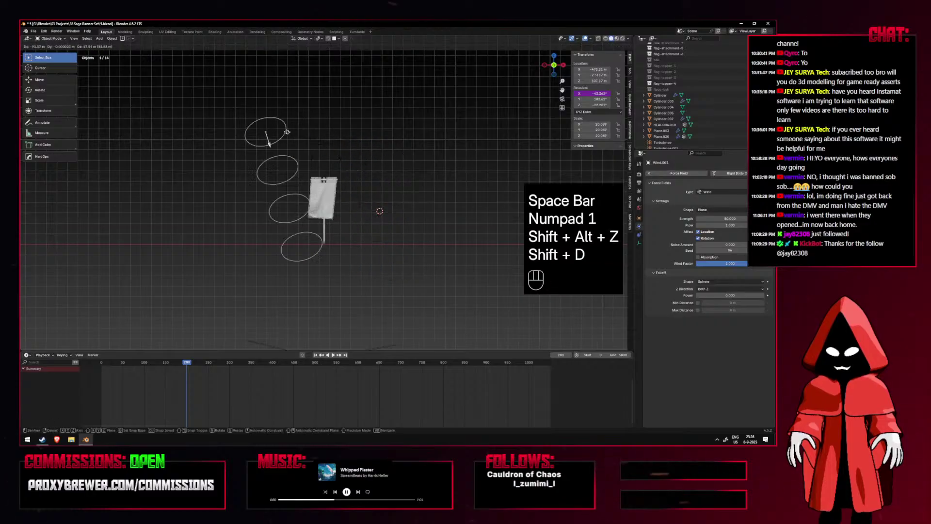
click(234, 123)
key(space)
key(shift+alt+z)
key(shift+alt+z)
scroll(324, 226, up, 3)
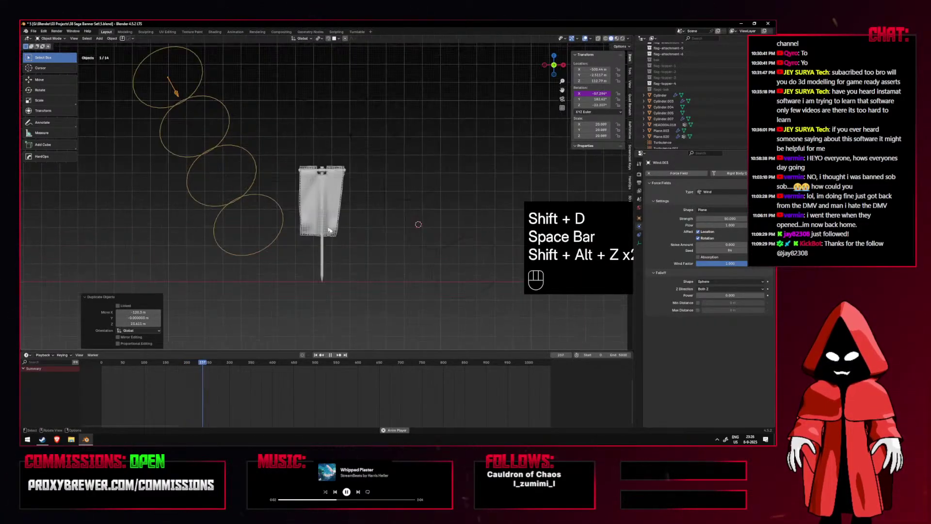
key(space)
key(space)
key(space)
Delete the X rotation driver of the duplicated wind field.
click(197, 109)
click(169, 78)
right_click(602, 93)
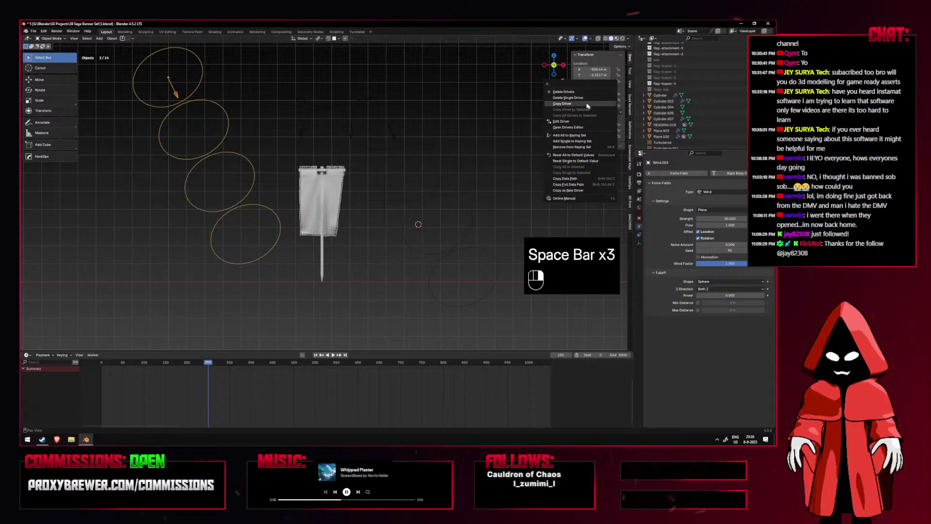
click(583, 98)
Try driving the duplicated wind field's X rotation with #sin(frame50), play the animation and delete that driver.
right_click(593, 93)
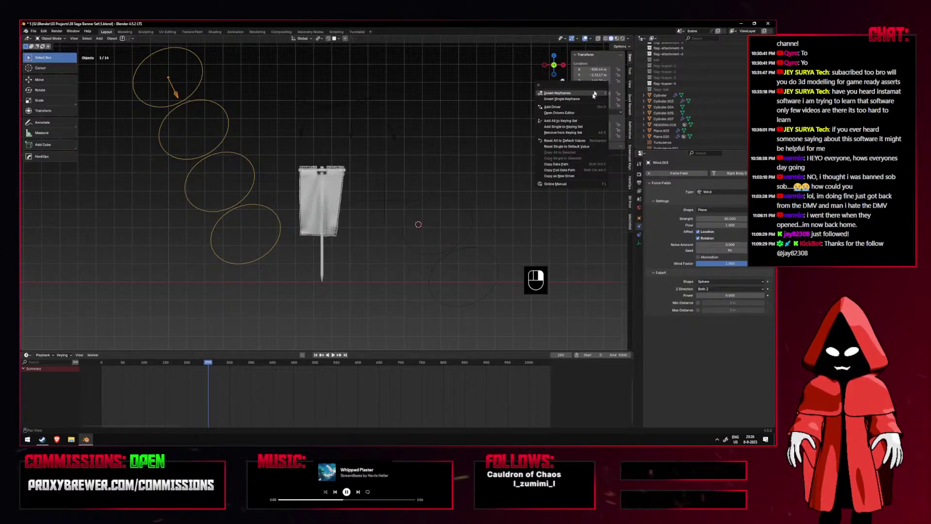
click(604, 93)
key(BackSpace)
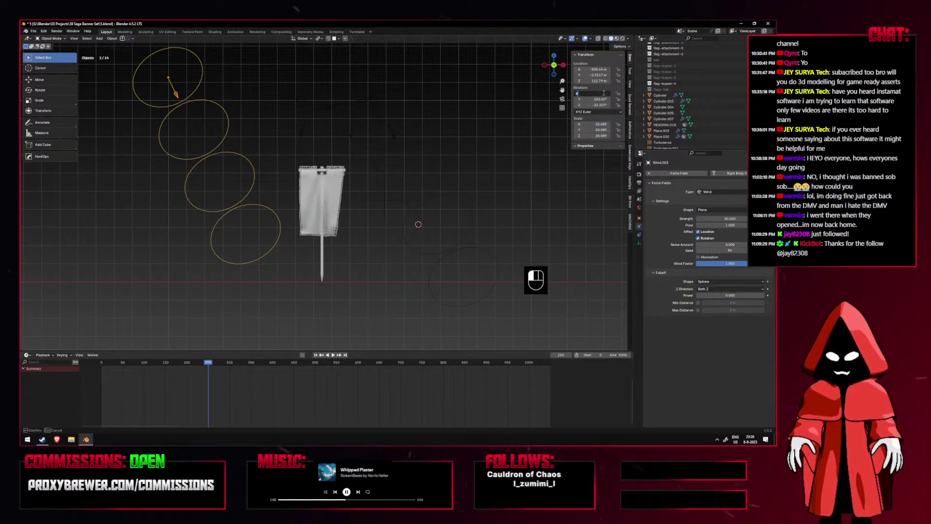
text(#sin()
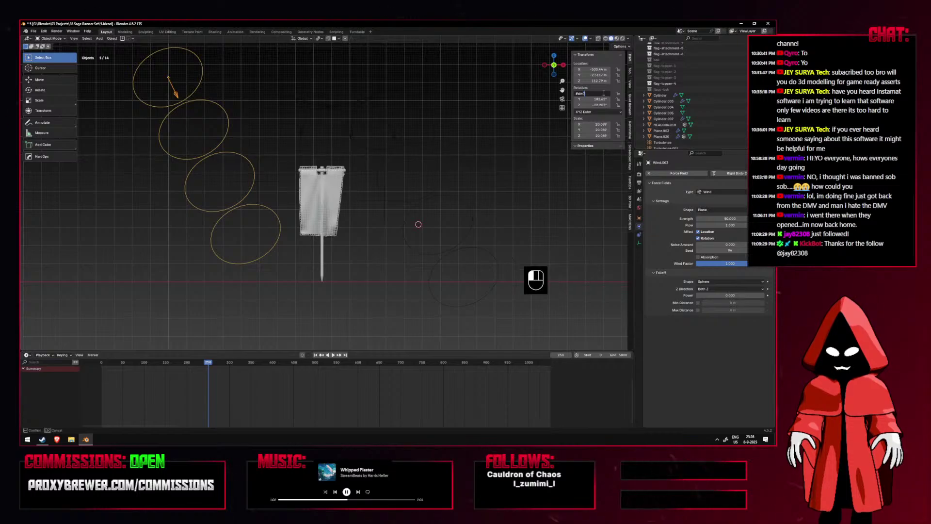
text(frame50))
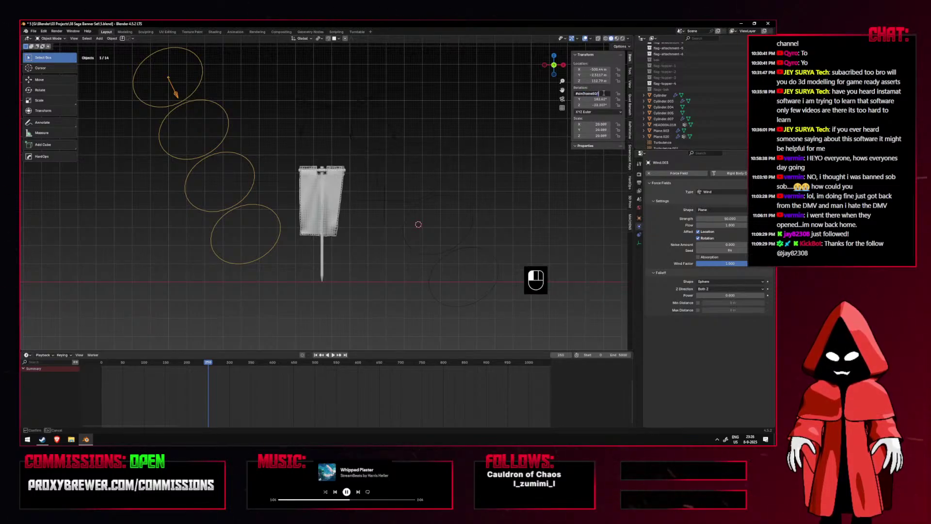
key(Return)
key(space)
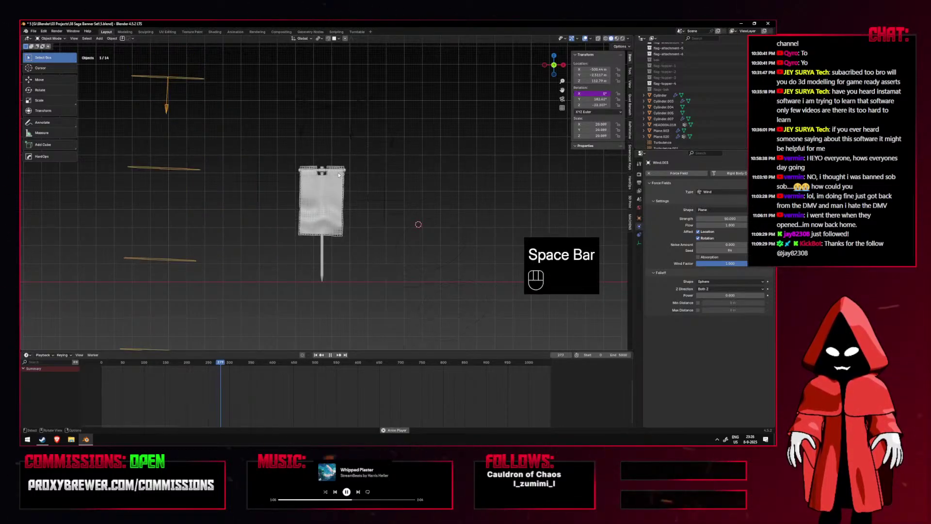
key(space)
right_click(582, 93)
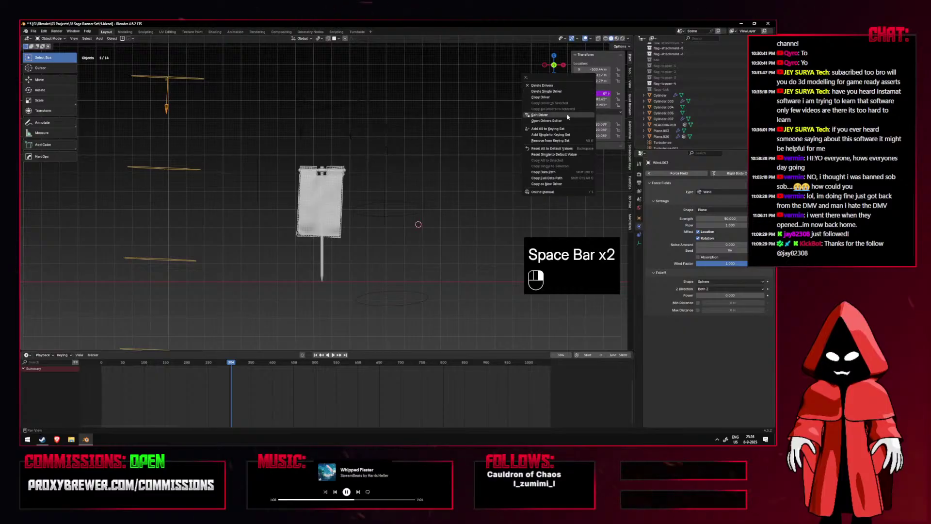
click(554, 86)
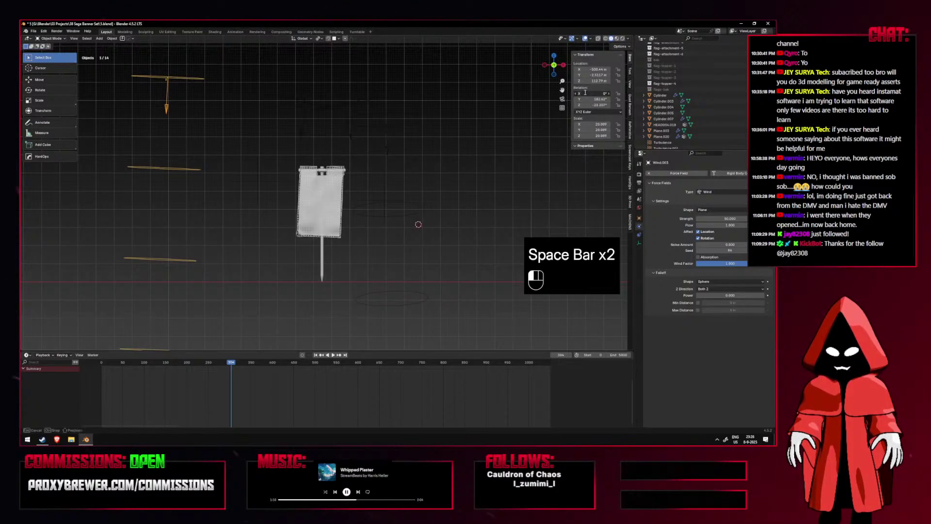
Drive the duplicated wind field's X rotation with the expression #sin(frame/5).
double_click(585, 93)
text(#sin(frame)
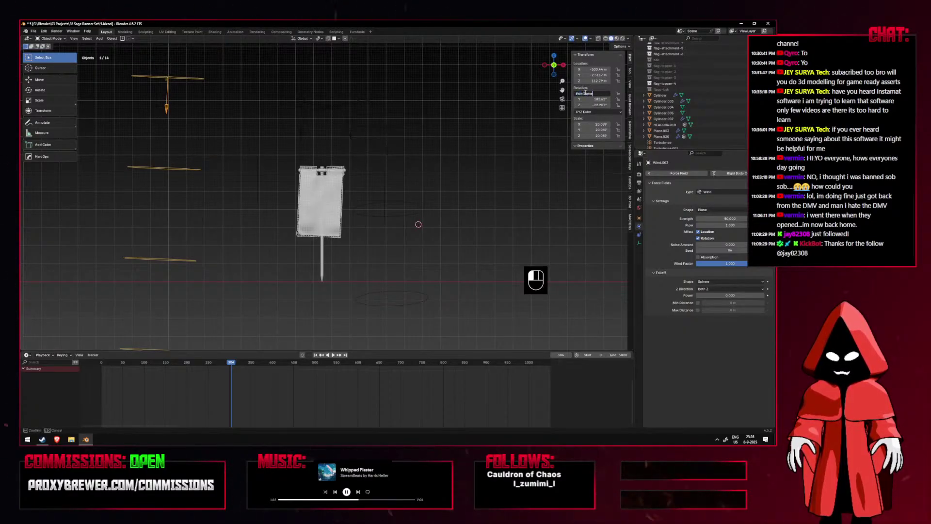
text(/5))
key(Return)
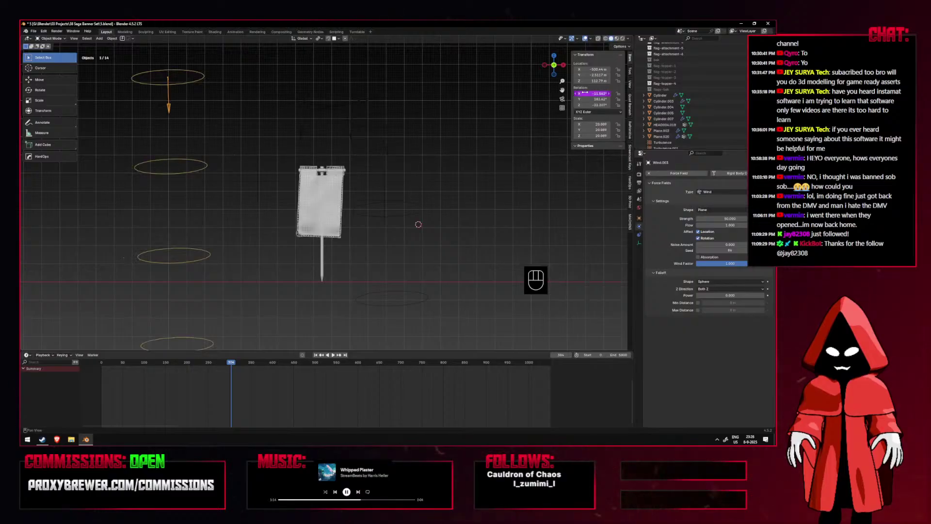
Play the simulation without overlays up to about frame 770 and examine the flag's motion from several angles.
key(space)
key(shift+alt+z)
middle_drag(360, 208, 343, 229)
key(KP_1)
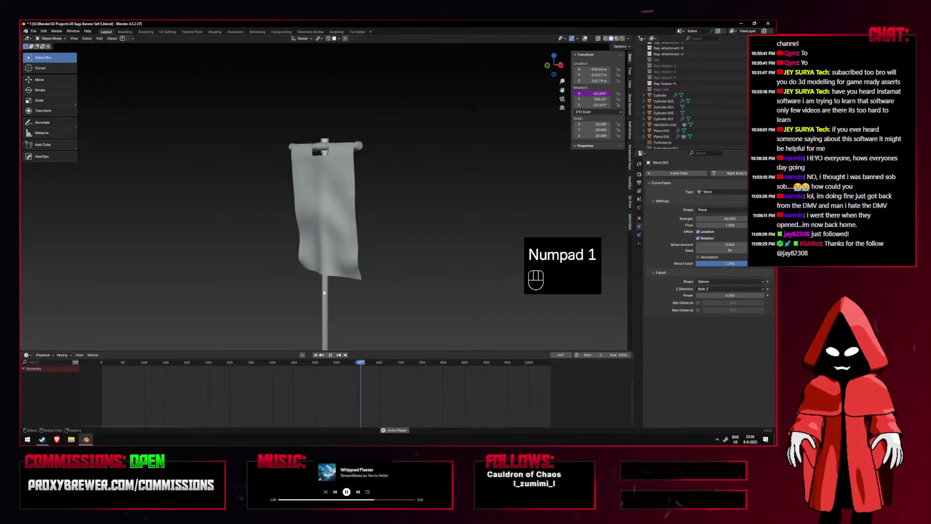
middle_drag(324, 293, 369, 286)
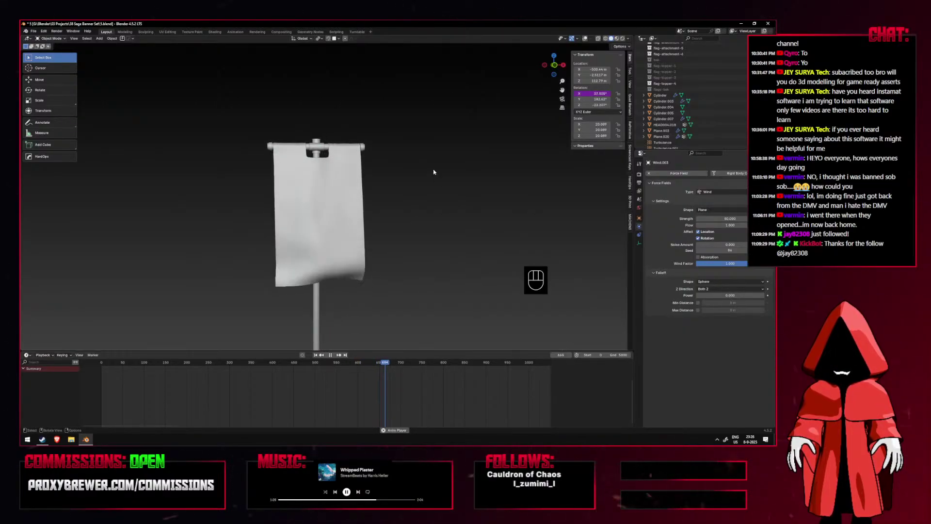
middle_drag(432, 170, 410, 183)
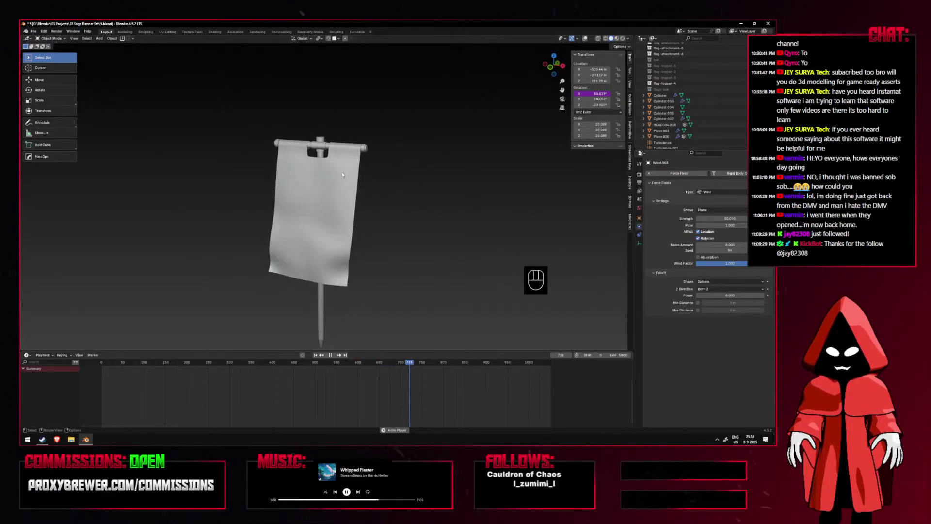
mouse_move(328, 176)
middle_down()
mouse_move(270, 175)
mouse_move(324, 174)
middle_up()
key(space)
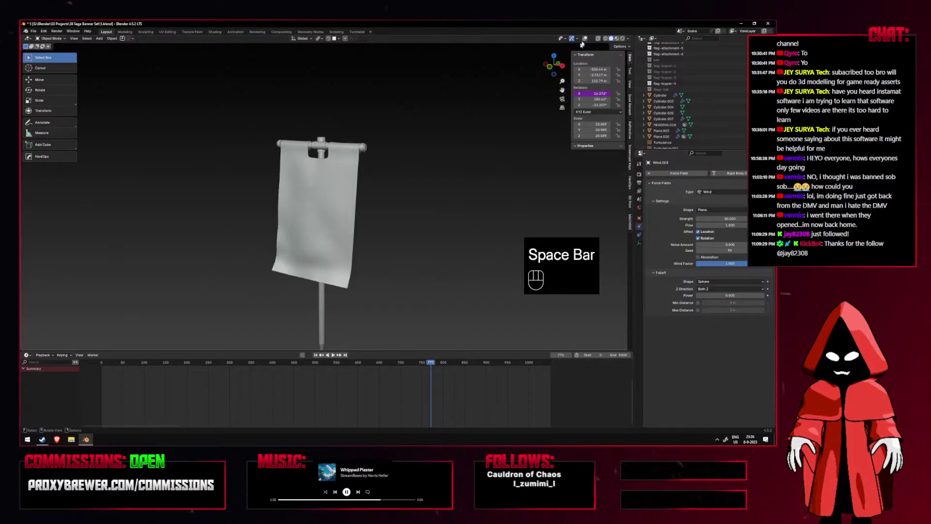
Delete the duplicated wind field with the #sin(frame/5) driver.
key(x)
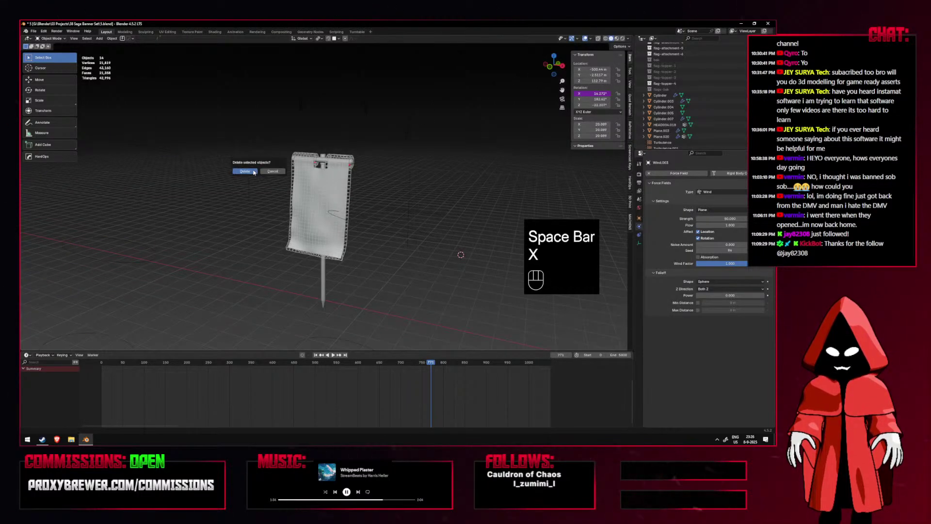
key(ctrl+z)
click(251, 170)
key(x)
click(253, 172)
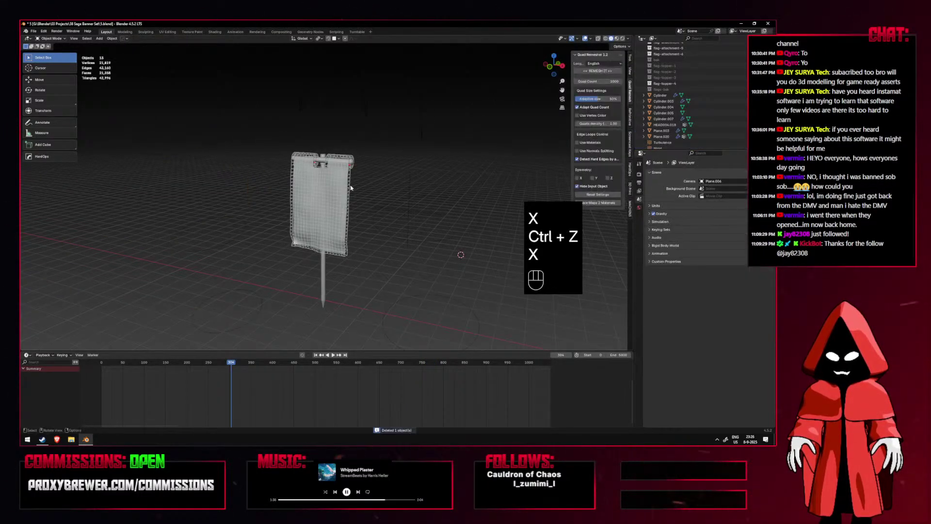
Play the simulation with the remaining force fields and examine the flag from an orbited view.
middle_drag(352, 186, 380, 181)
key(space)
key(space)
key(space)
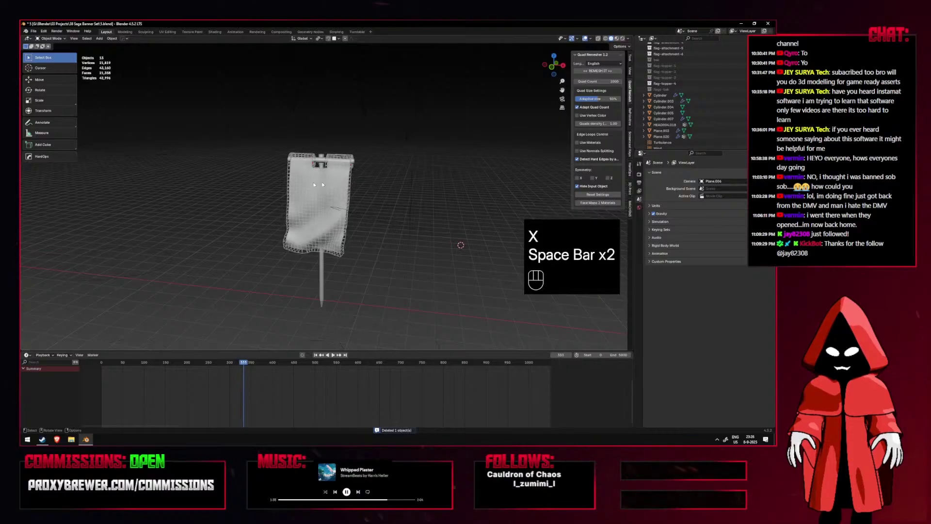
scroll(150, 160, down, 2)
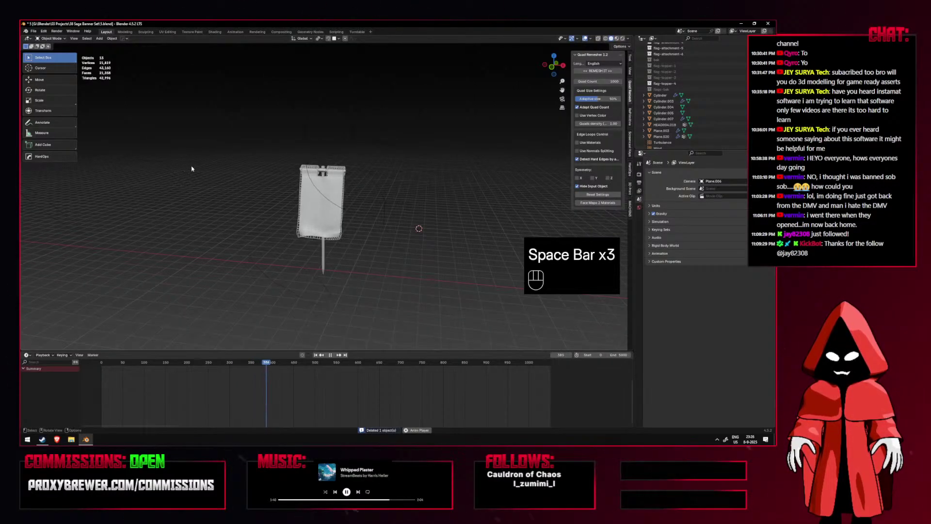
Move the distant wind field to a position above the banner and stop the playback.
click(139, 138)
key(g)
click(348, 134)
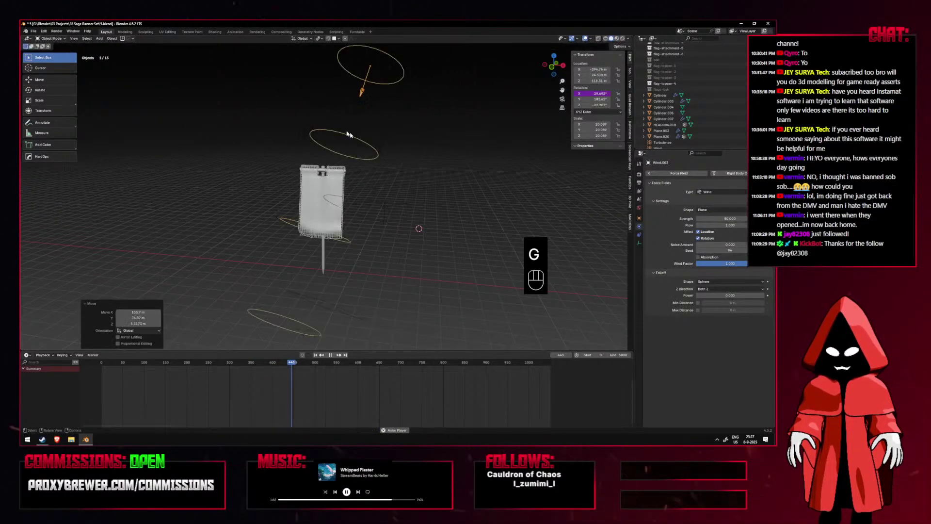
middle_drag(348, 134, 381, 137)
key(space)
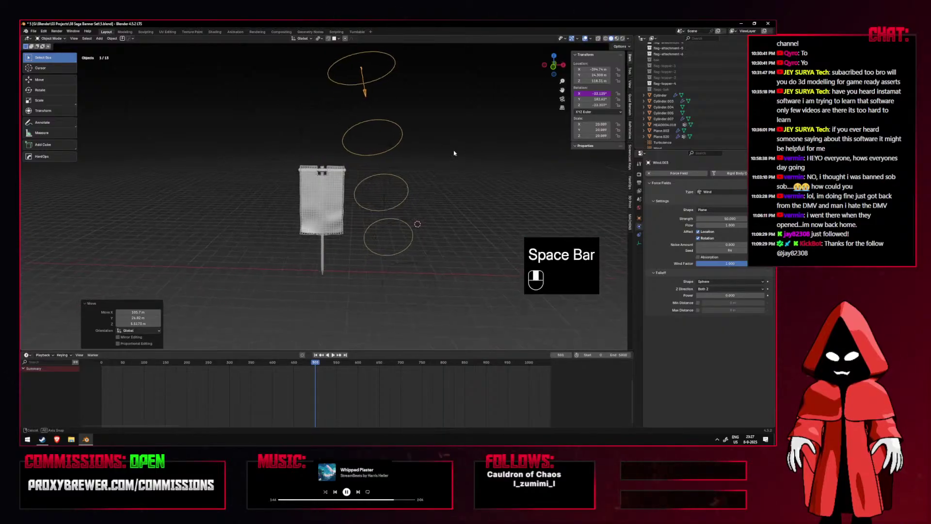
Replace the moved wind field's X rotation driver with a new #sin(frame/...) expression and play the simulation.
click(407, 146)
click(405, 143)
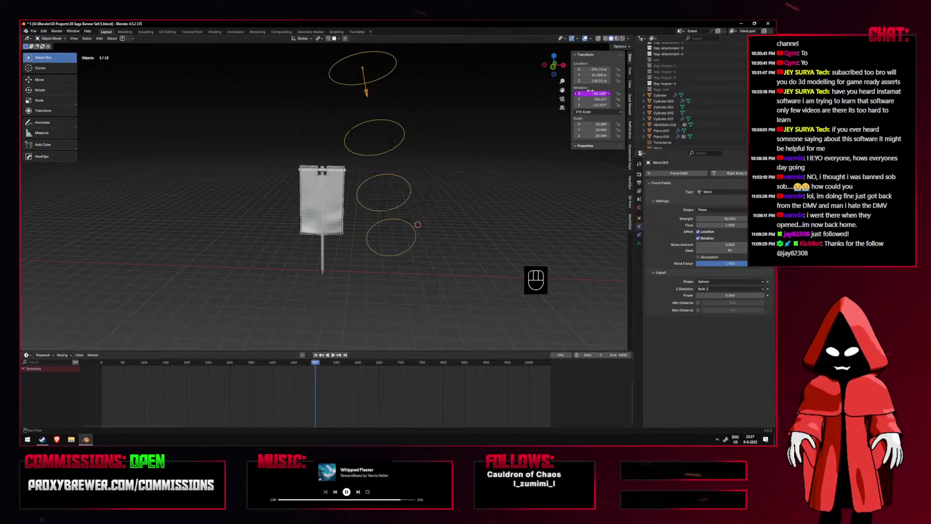
right_click(590, 92)
click(576, 95)
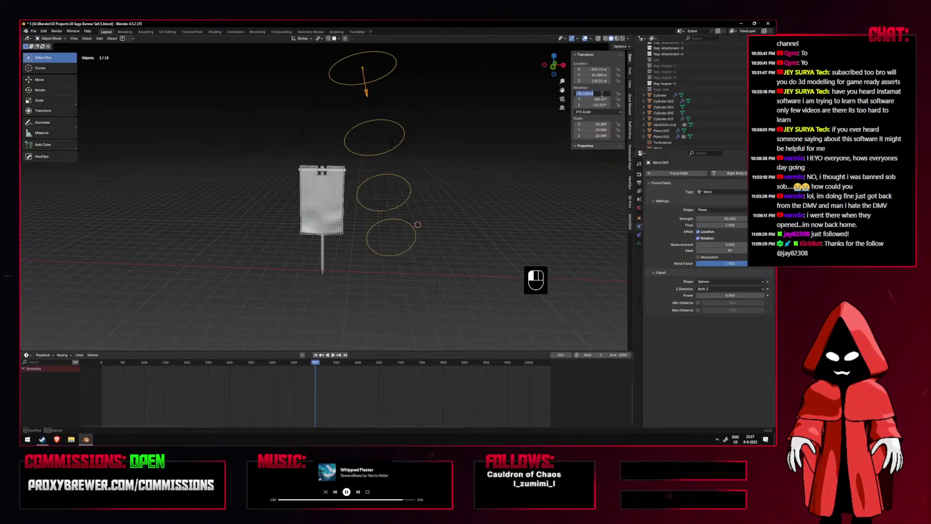
text(#sin(frame50)
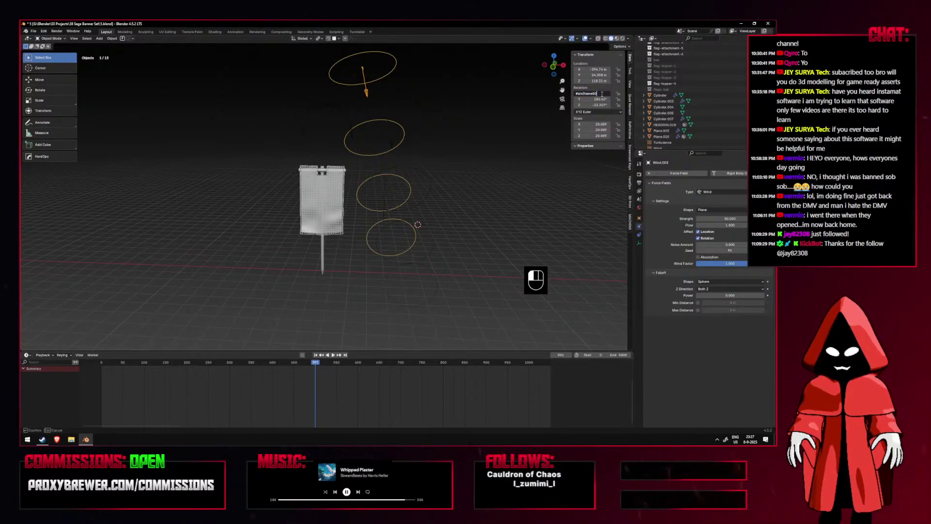
key(BackSpace)
key(BackSpace)
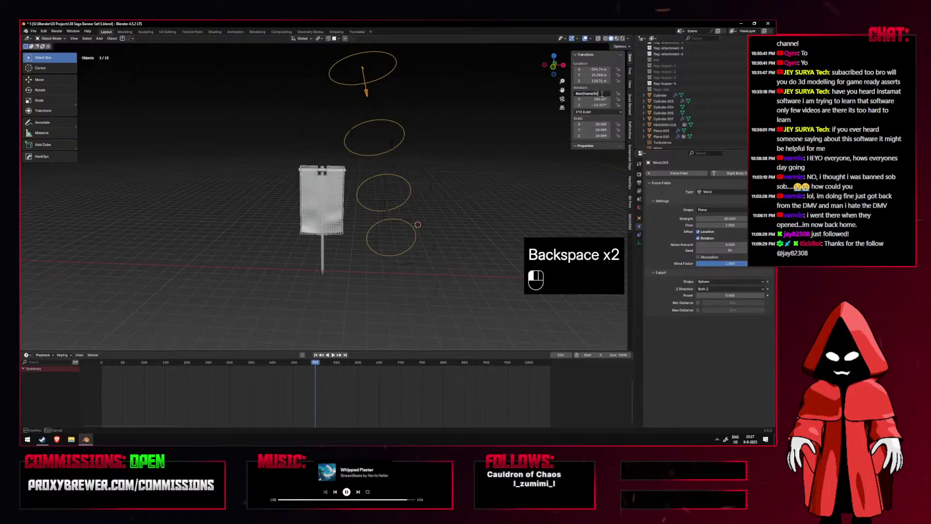
key(space)
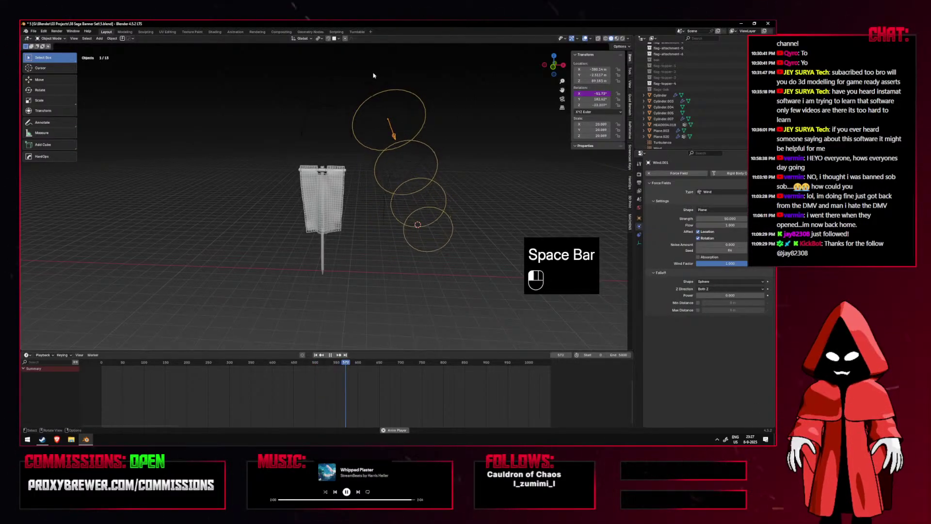
Delete the same wind field's X rotation driver and enter a revised sine expression of the frame number.
click(368, 76)
click(362, 84)
key(space)
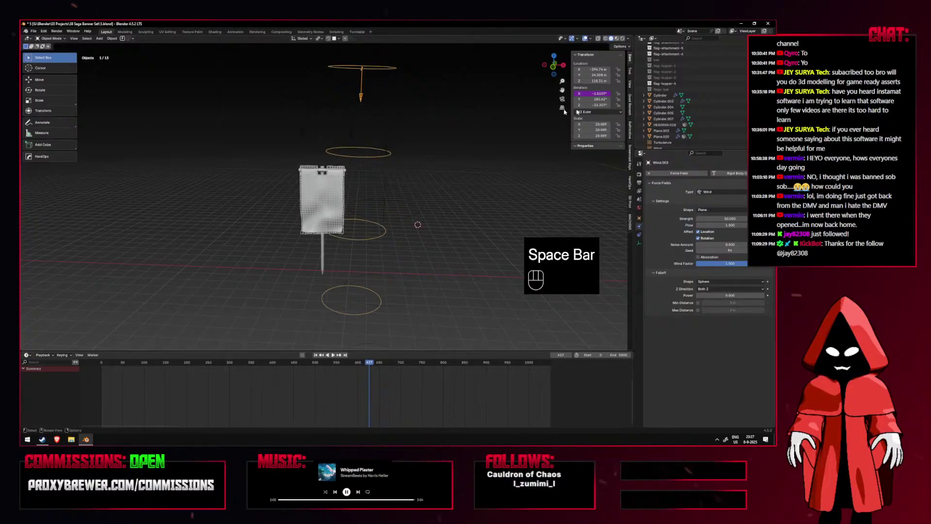
right_click(598, 93)
click(584, 93)
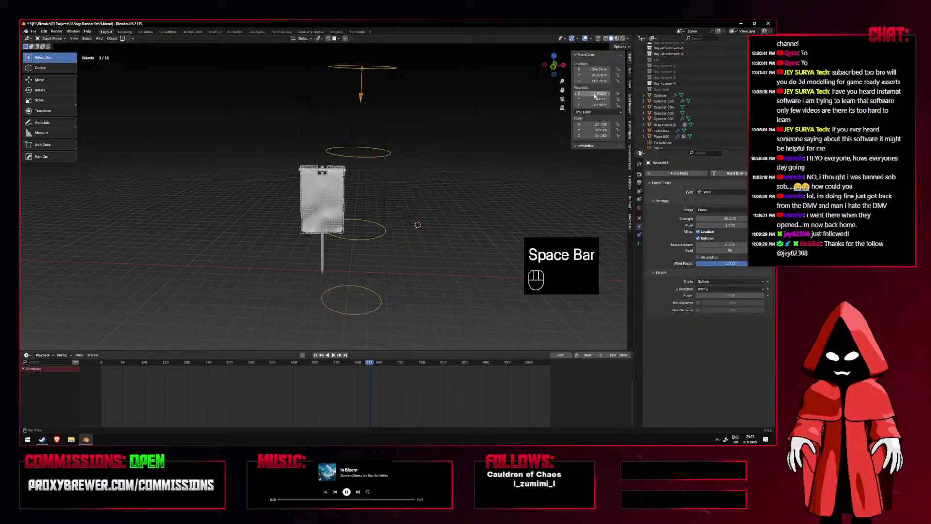
key(BackSpace)
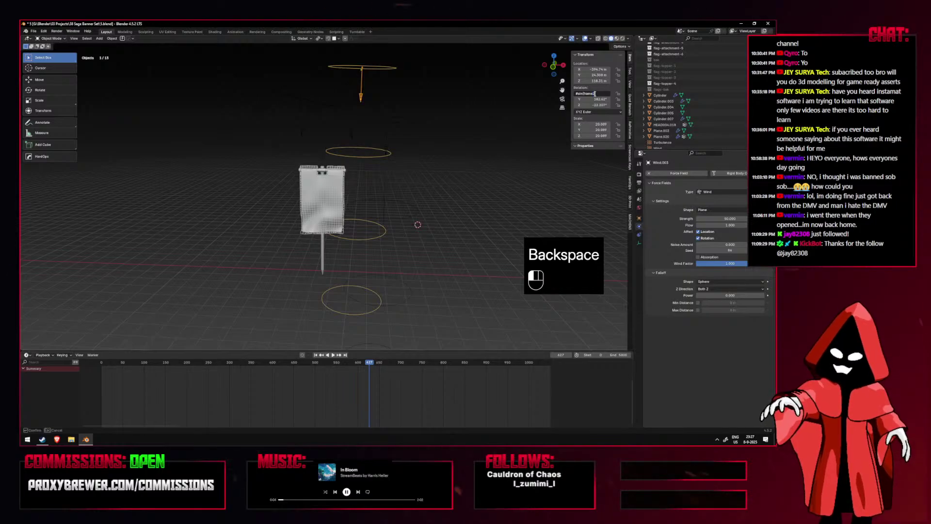
key(BackSpace)
key(Return)
Play the simulation without overlays up to about frame 850 and examine the flag's motion.
key(space)
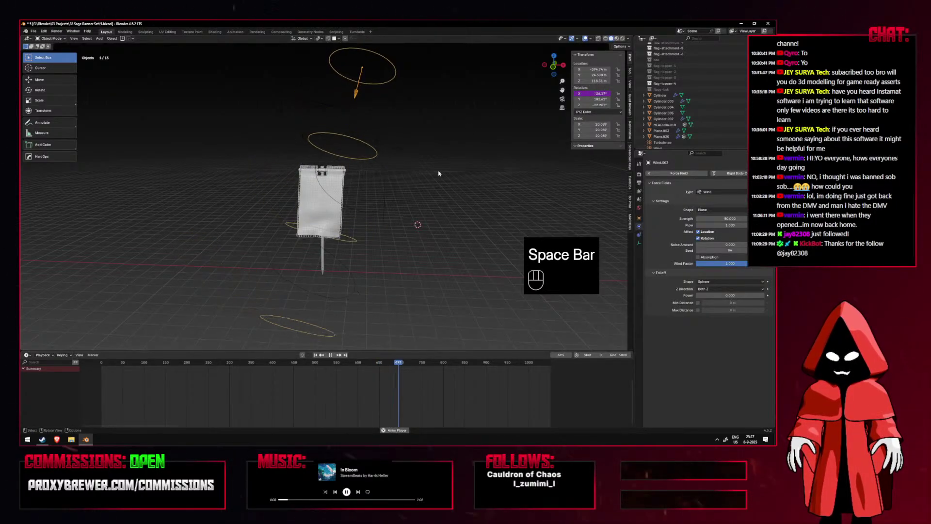
key(shift+alt+z)
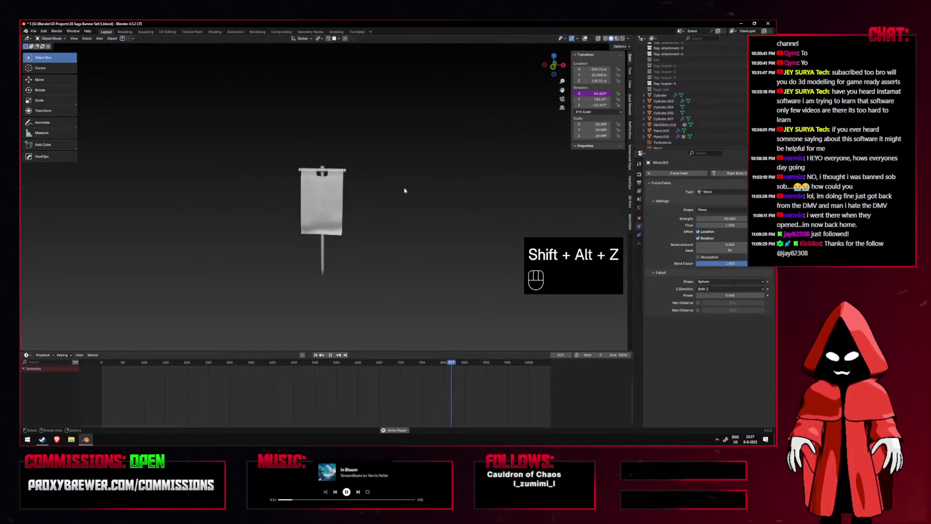
key(shift+alt+z)
key(space)
Set the Turbulence field's strength to 100 and restart the simulation playback.
click(384, 207)
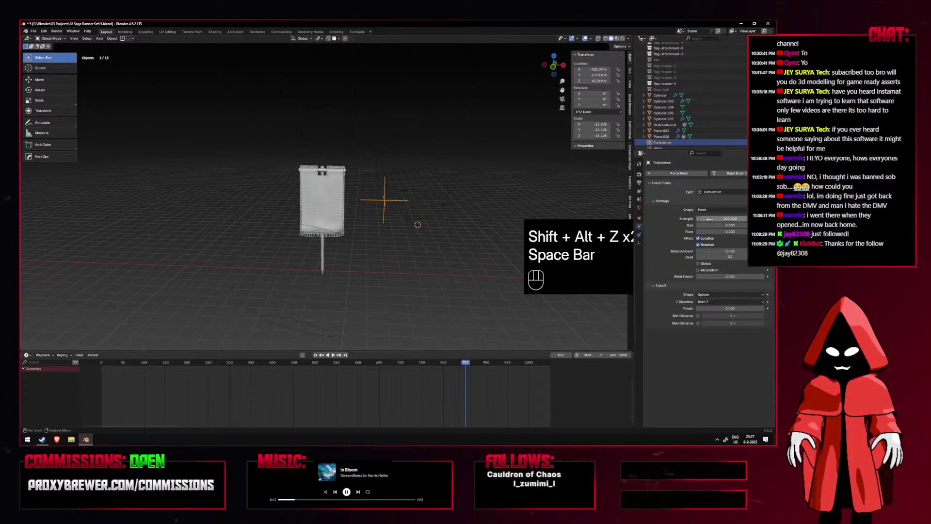
text(00)
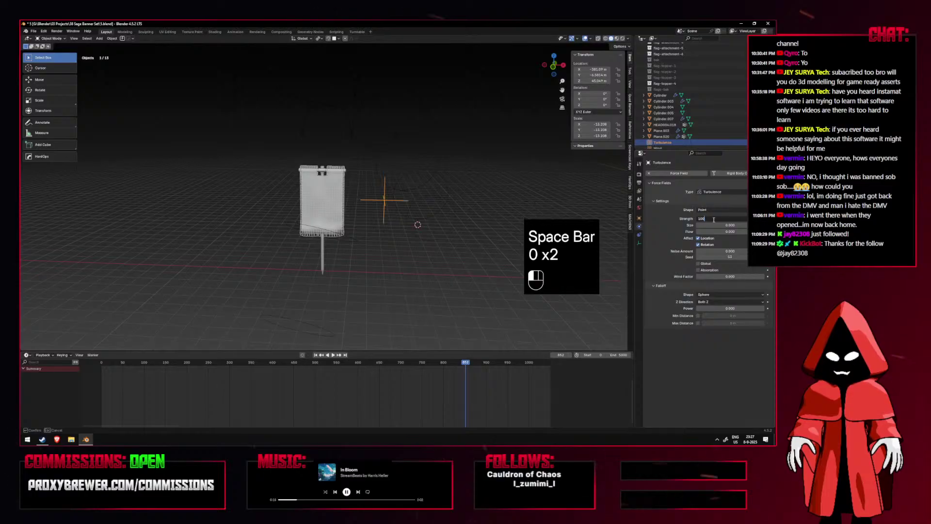
key(space)
Examine the flag's motion without overlays from several distances and angles, replaying the simulation up to about frame 94.
click(374, 233)
scroll(374, 232, up, 5)
key(shift+alt+z)
mouse_move(374, 231)
middle_down()
mouse_move(357, 232)
mouse_move(396, 237)
mouse_move(356, 234)
middle_up()
scroll(357, 232, down, 4)
key(space)
key(space)
middle_drag(344, 350, 390, 308)
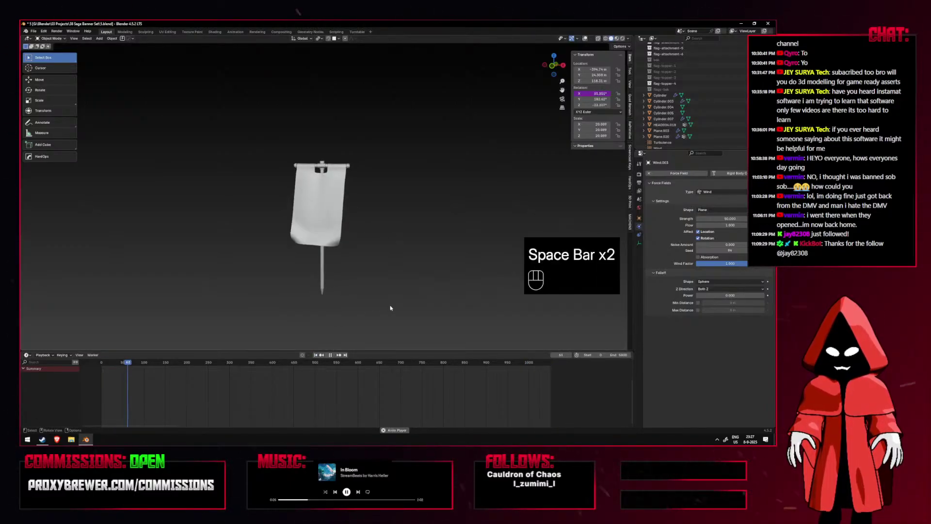
key(space)
Show the overlays and adjust the strengths of the driven wind field and the Wind field above the banner.
click(585, 38)
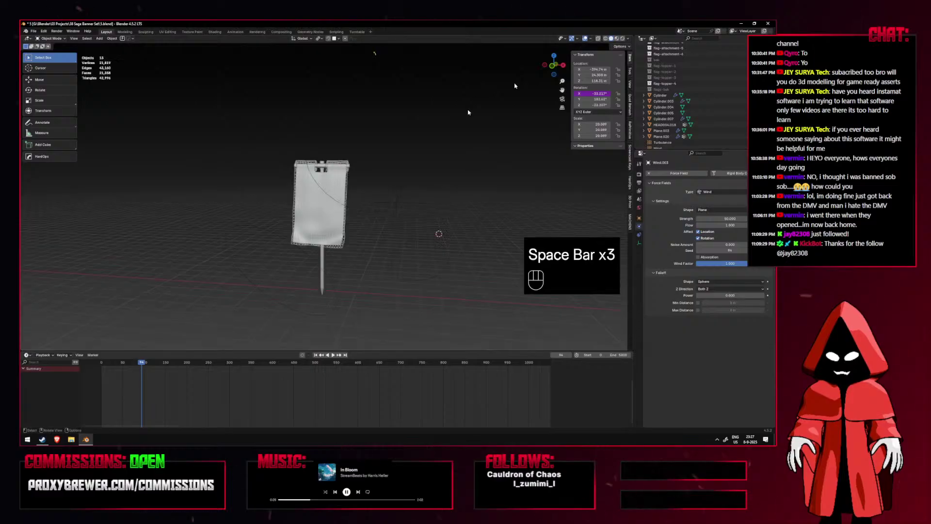
scroll(386, 157, down, 3)
text(20)
key(Return)
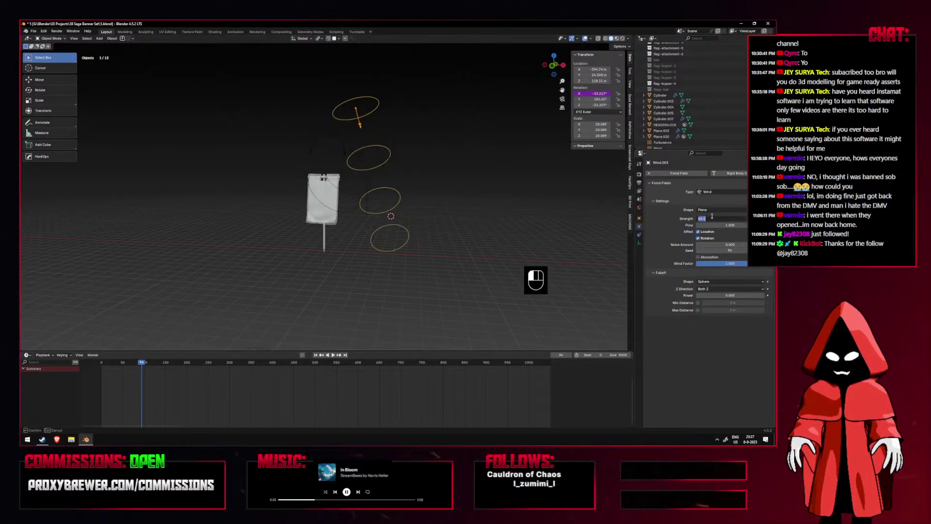
key(Return)
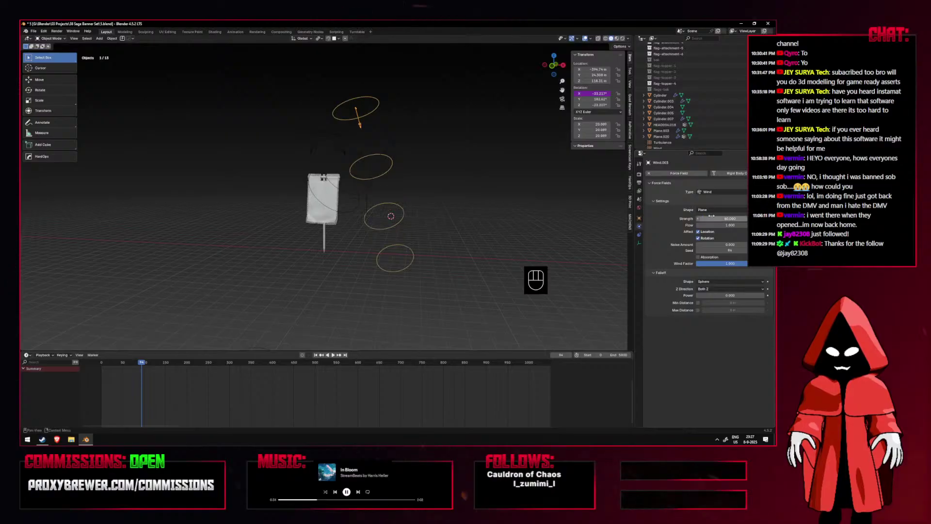
click(299, 127)
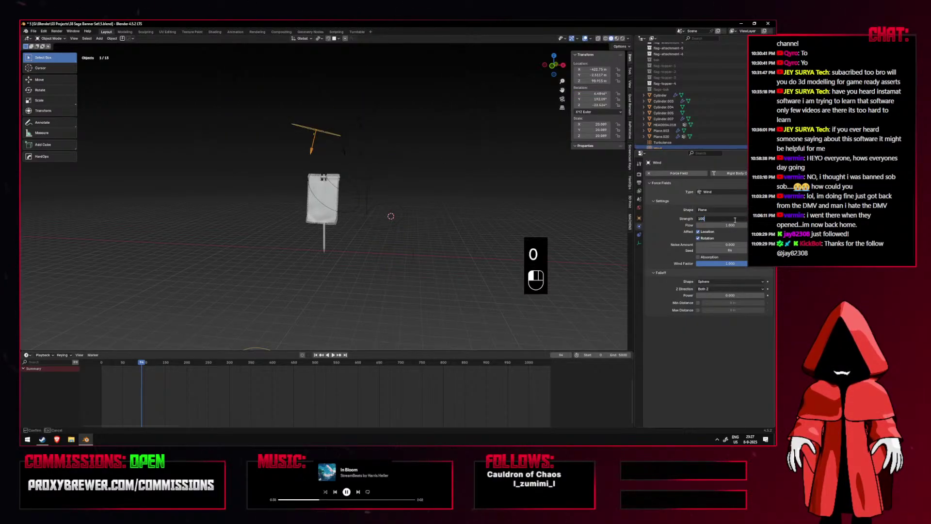
Play the simulation without overlays up to about frame 420 and examine the banner's folds.
key(space)
key(shift+alt+z)
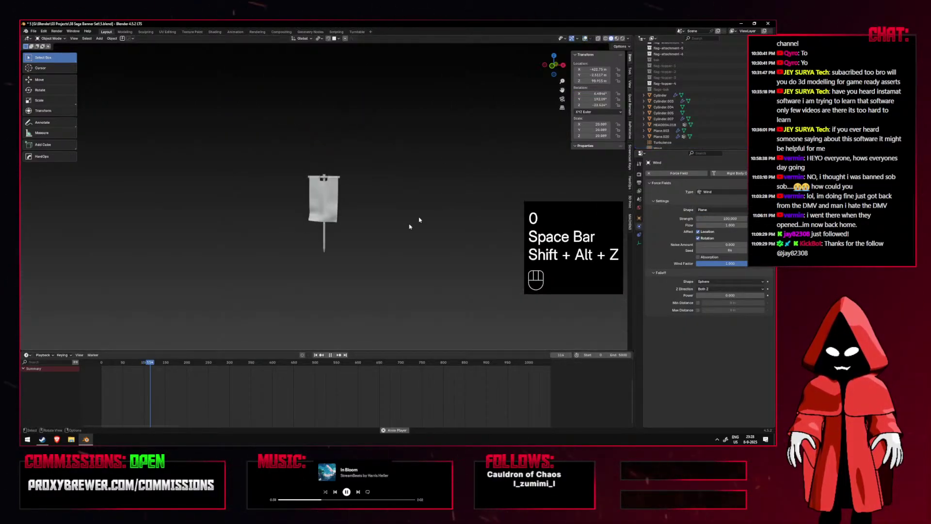
mouse_move(381, 246)
middle_down()
mouse_move(366, 245)
mouse_move(393, 243)
mouse_move(358, 244)
mouse_move(384, 245)
middle_up()
key(space)
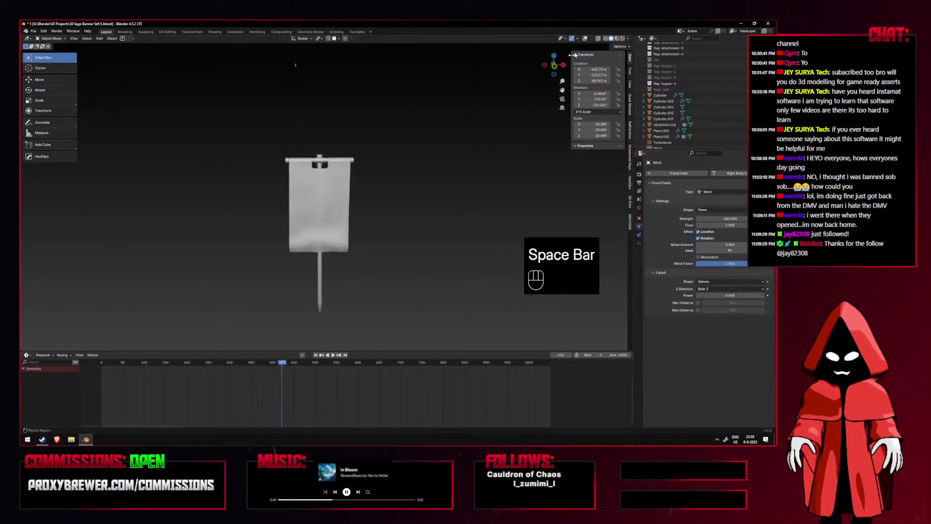
Delete one of the duplicated wind fields above and beside the banner.
scroll(391, 122, down, 3)
click(401, 119)
key(g)
right_click(403, 119)
click(402, 121)
key(x)
Play the simulation without overlays up to about frame 677 and examine the flag from an orbited view.
key(space)
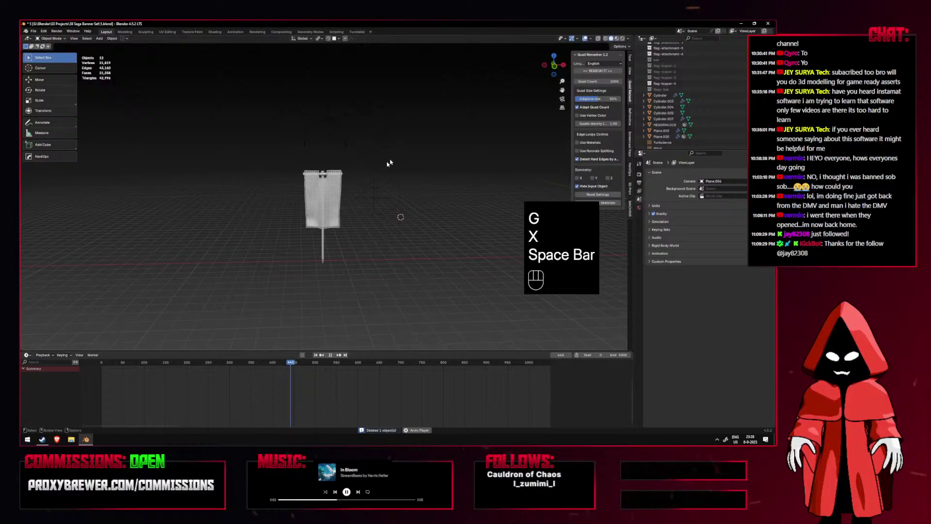
key(shift+alt+z)
mouse_move(359, 197)
middle_down()
mouse_move(306, 193)
mouse_move(389, 199)
mouse_move(316, 200)
mouse_move(359, 200)
middle_up()
key(space)
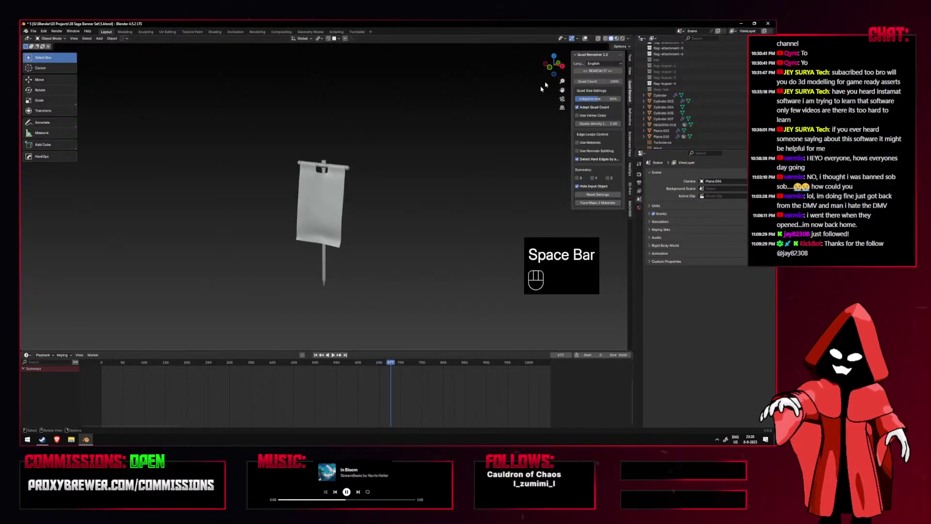
Try rotating the Wind field above the banner to a new direction.
click(585, 39)
scroll(328, 123, down, 2)
click(314, 129)
middle_drag(314, 131, 391, 133)
key(space)
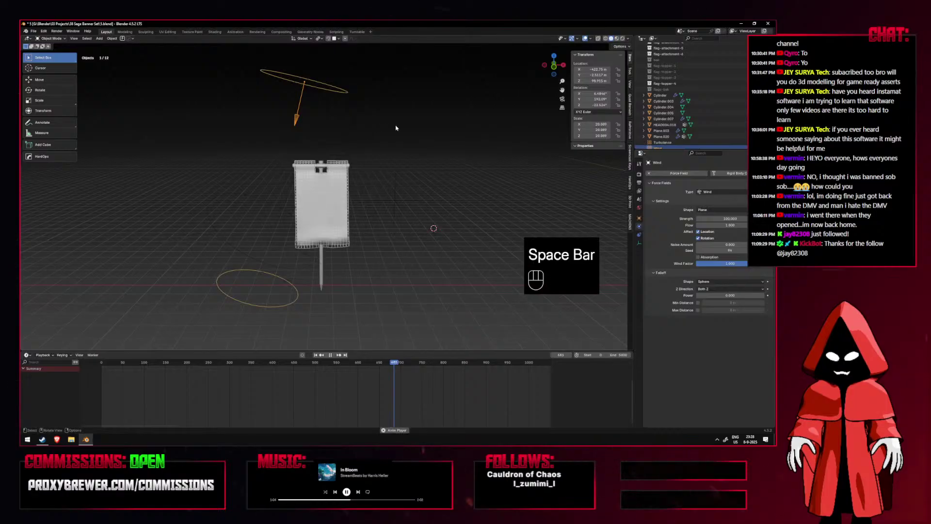
key(space)
key(r)
right_click(425, 168)
scroll(424, 168, down, 4)
key(r)
click(427, 147)
Delete the Wind field above the banner.
key(x)
click(421, 147)
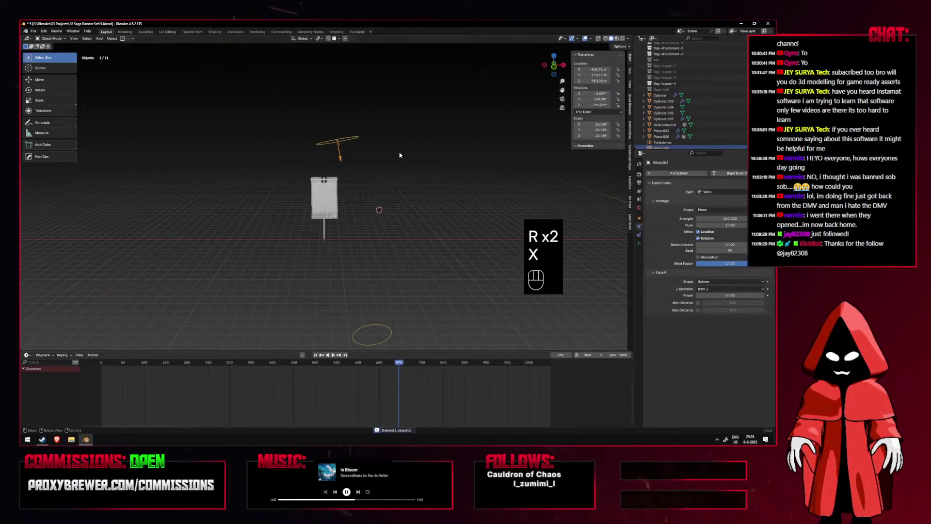
key(ctrl+z)
key(ctrl+z)
key(x)
Rotate the remaining undriven wind field above the banner by about 18° in the current view.
click(346, 143)
key(r)
click(386, 165)
Play the simulation with and without overlays and examine the flag's swing from the side and front.
key(space)
key(shift+alt+z)
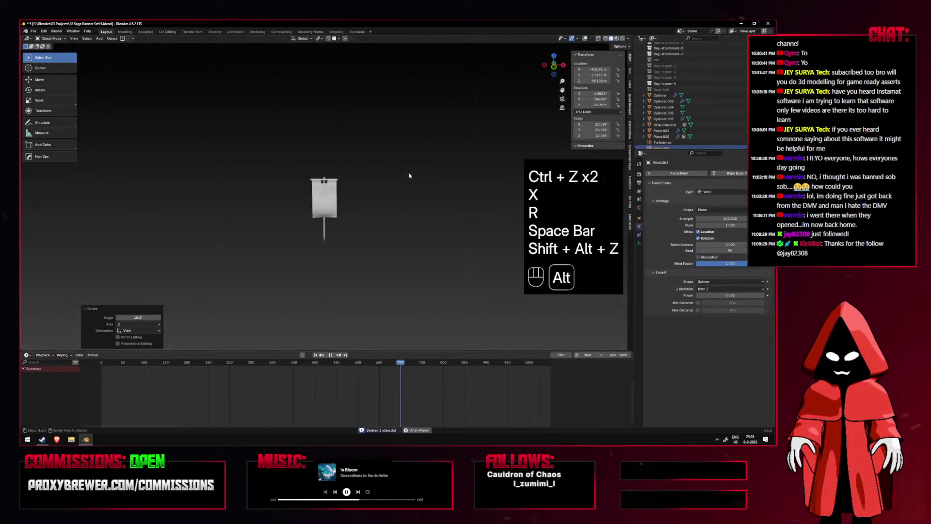
key(shift+alt+z)
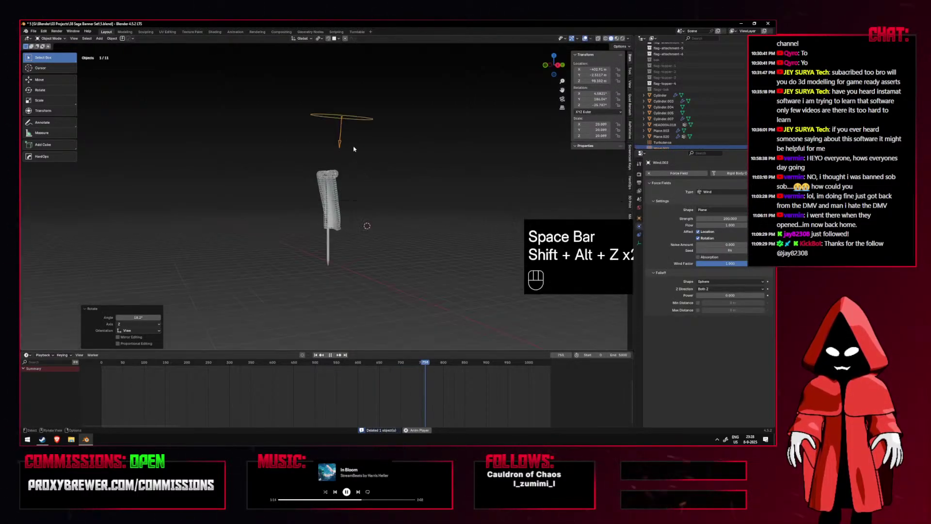
key(space)
key(shift+alt+z)
key(shift+alt+z)
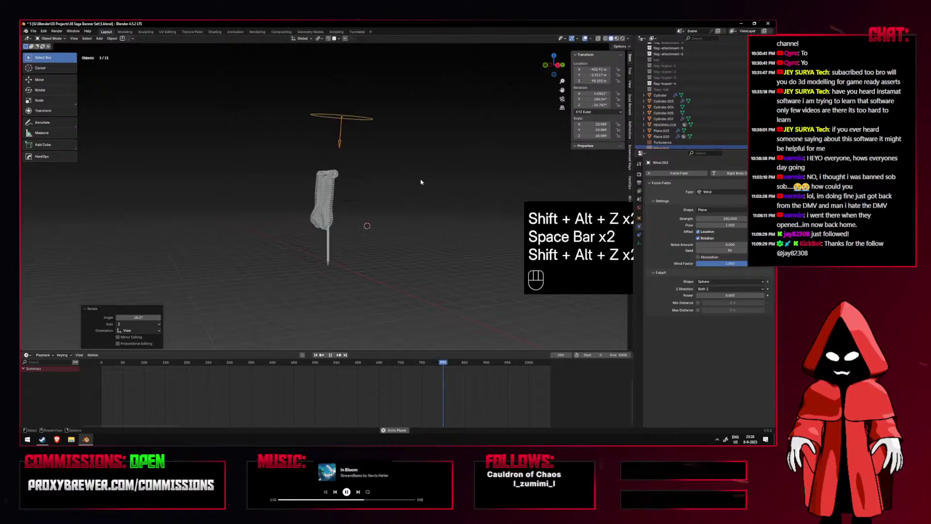
key(space)
key(shift+alt+z)
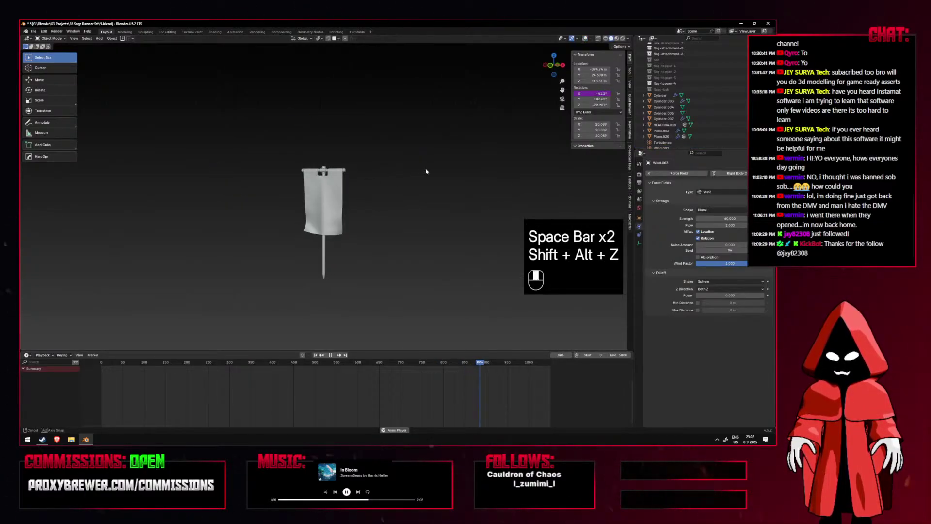
Replay the simulation from the start without overlays, pausing to examine the flag's pose close up.
key(space)
key(space)
key(space)
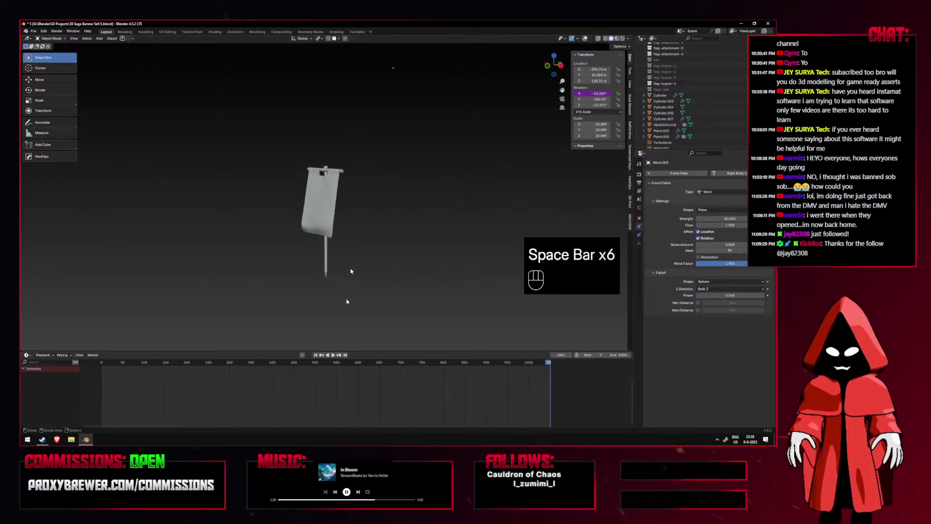
key(space)
key(space)
middle_drag(352, 292, 349, 291)
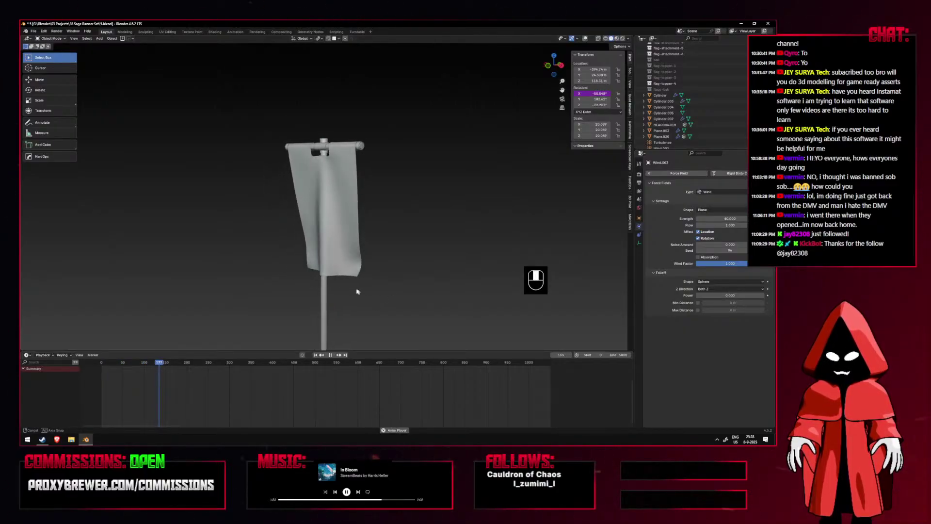
key(space)
mouse_move(353, 292)
middle_down()
mouse_move(379, 295)
mouse_move(355, 282)
middle_up()
key(space)
Set the Turbulence field's strength to 400 and show the banner from the front without overlays.
key(shift+alt+z)
click(396, 181)
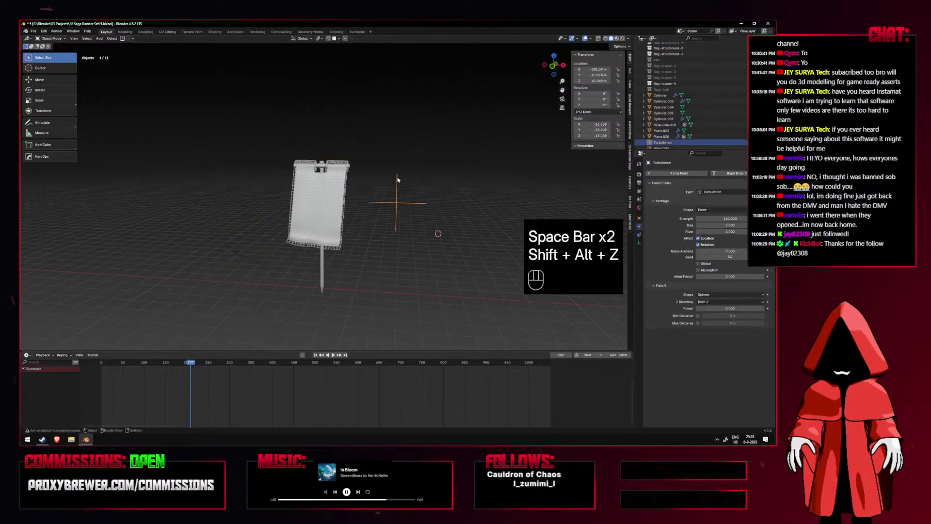
key(KP_1)
scroll(468, 226, up, 2)
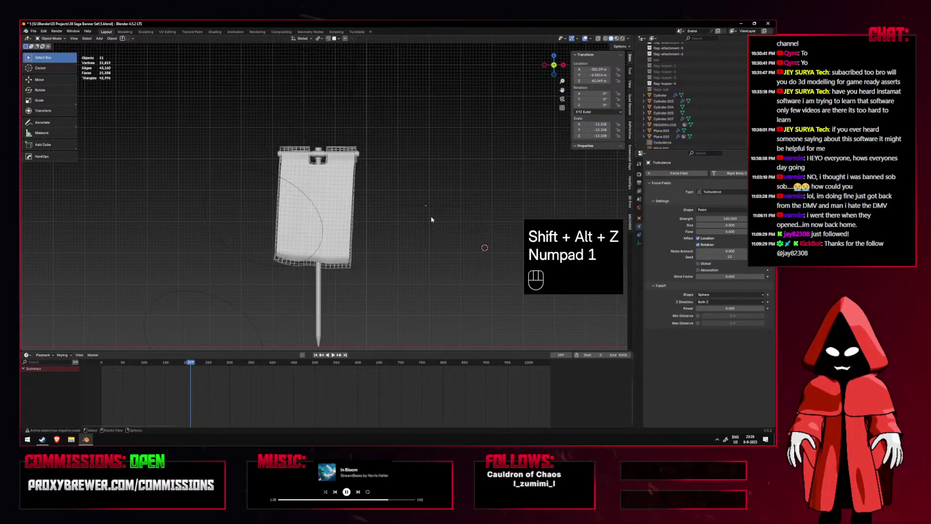
drag(705, 219, 704, 219)
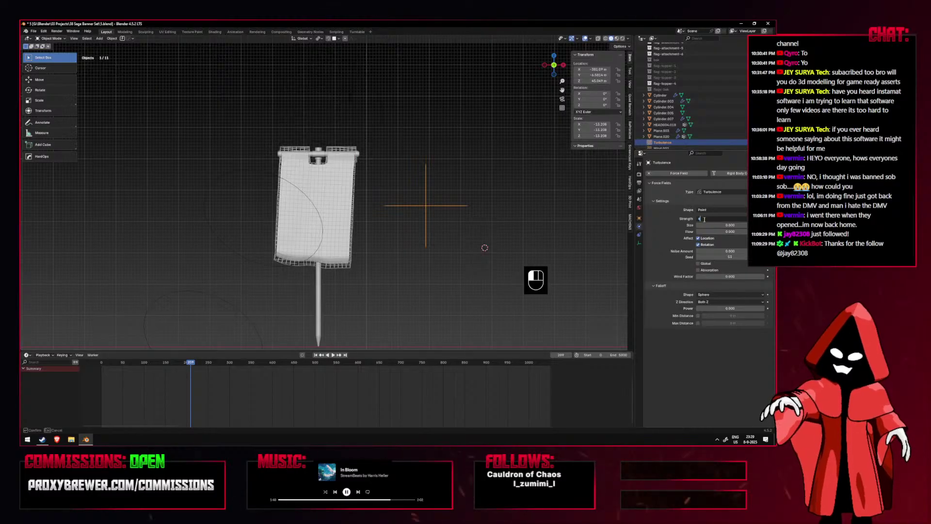
text(400)
key(shift+alt+z)
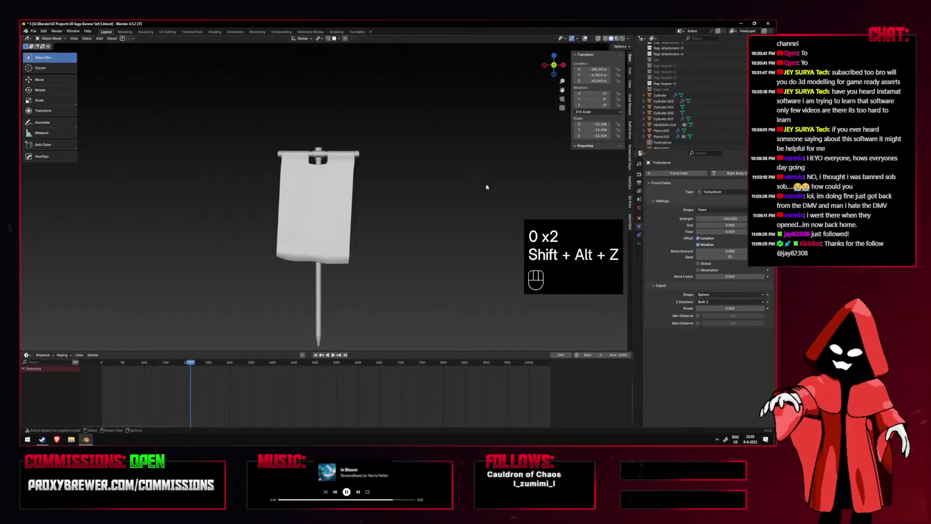
Play and pause the turbulence-driven simulation without overlays, examining the flag's folds and movement from the front and at an angle.
key(space)
middle_drag(373, 244, 379, 270)
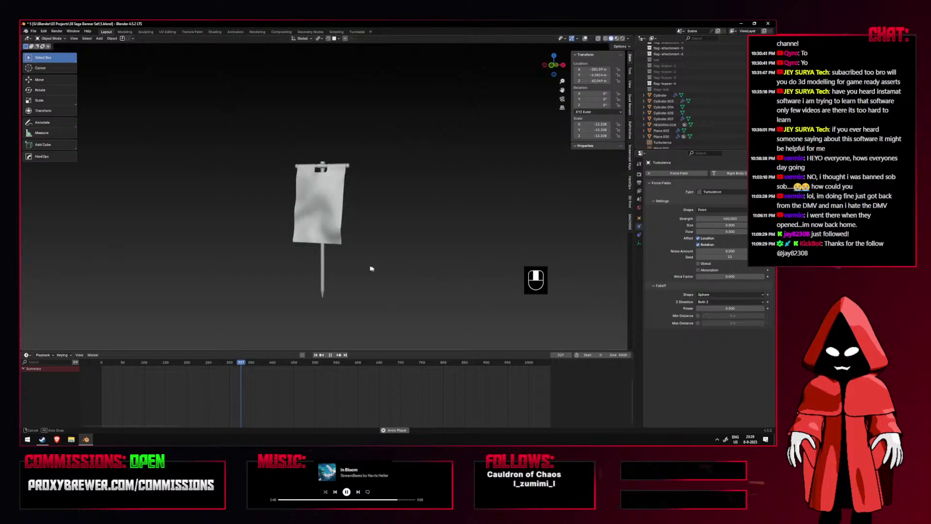
key(space)
key(space)
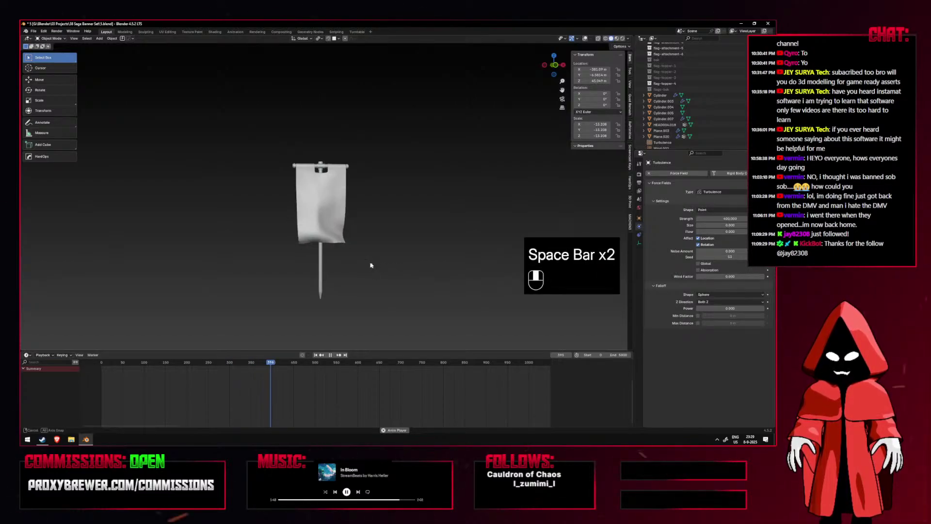
key(space)
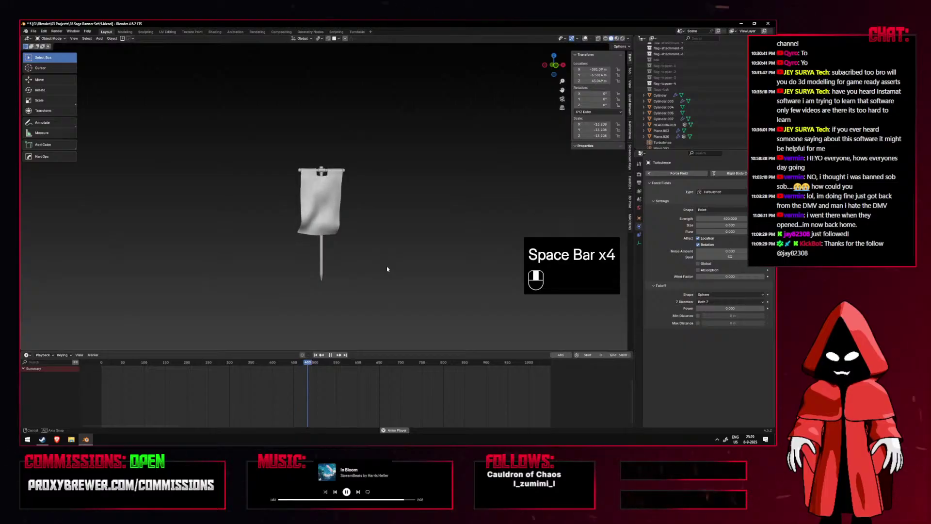
key(space)
key(space)
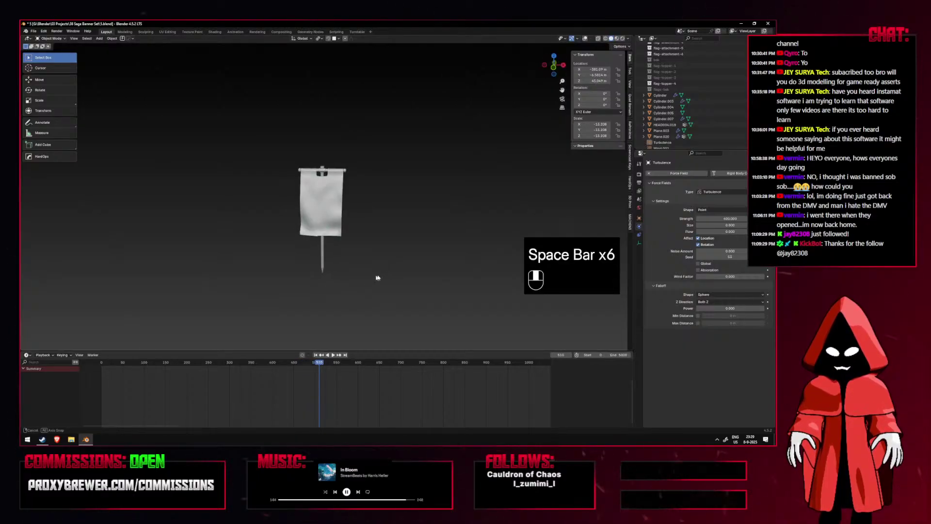
key(KP_1)
key(space)
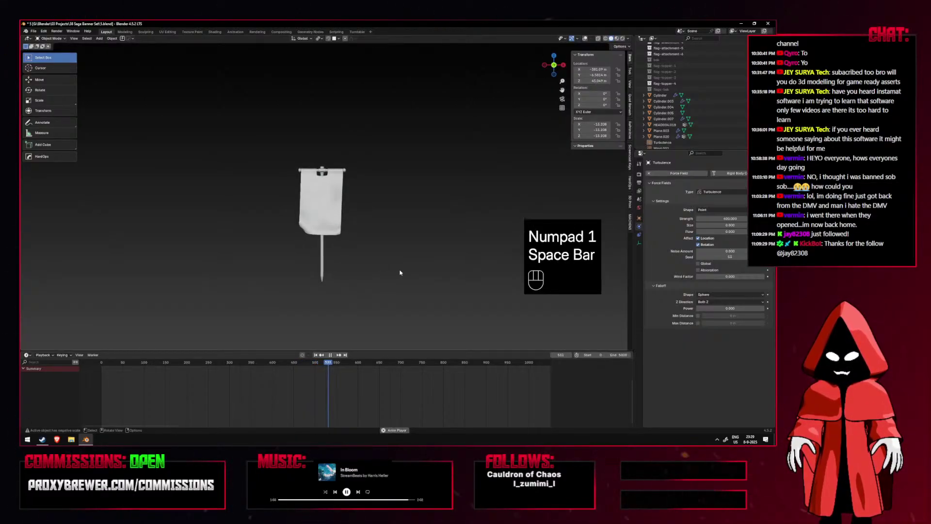
middle_drag(401, 273, 354, 274)
key(space)
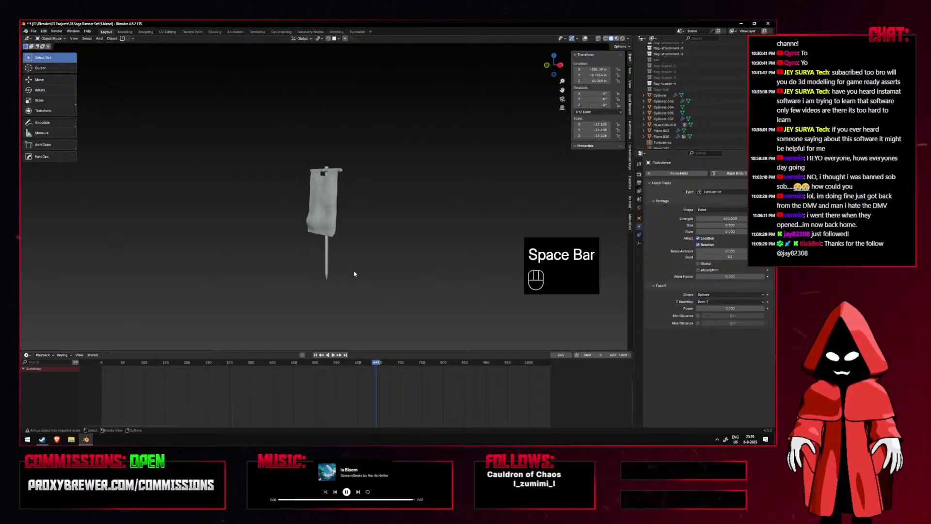
key(space)
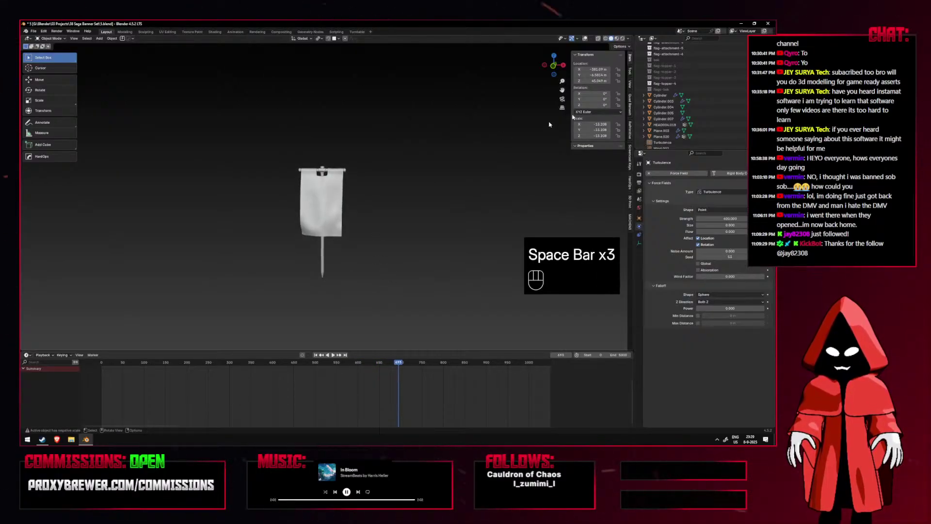
Show the overlays, delete the Turbulence field beside the banner, and play the simulation from the front view.
click(585, 39)
click(386, 198)
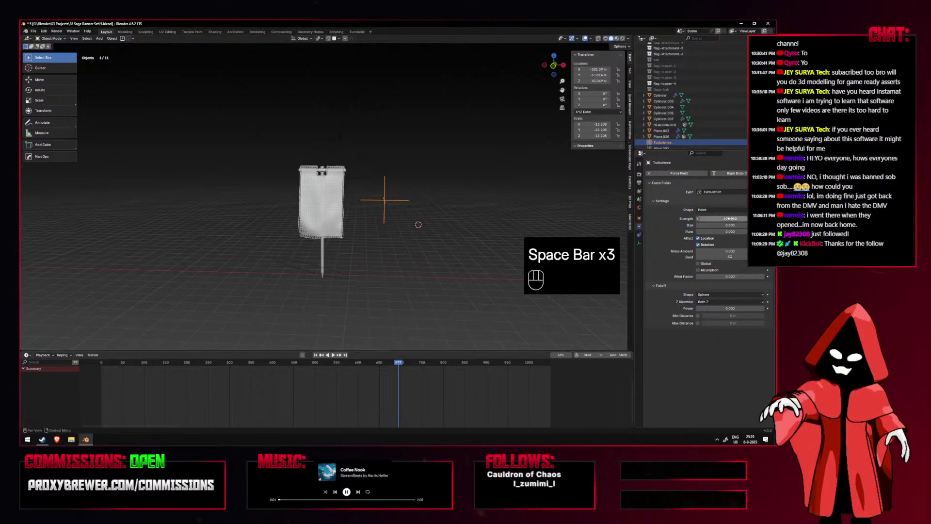
key(x)
click(404, 199)
key(KP_1)
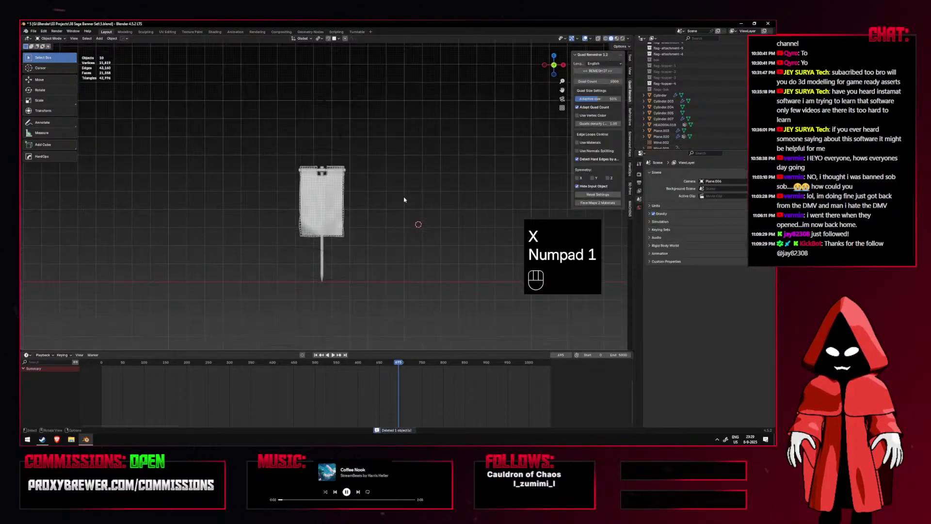
key(space)
key(space)
key(space)
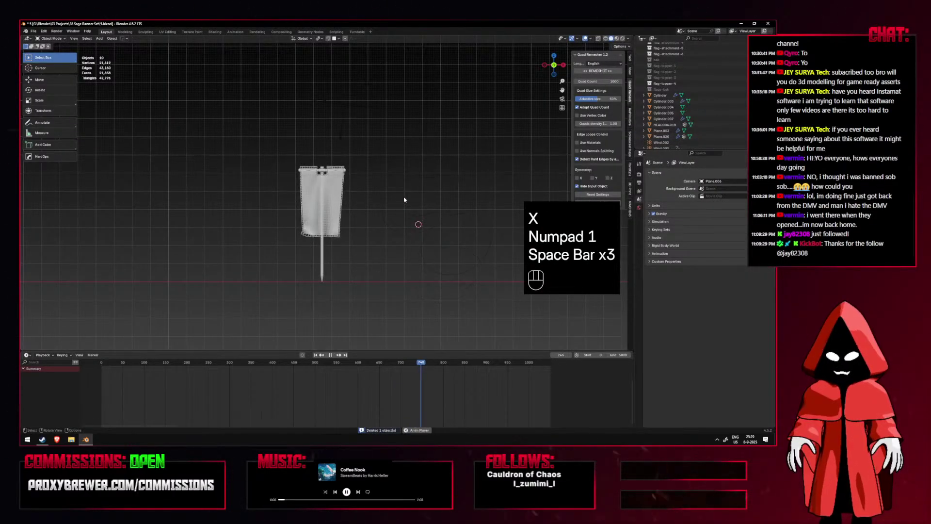
key(space)
key(space)
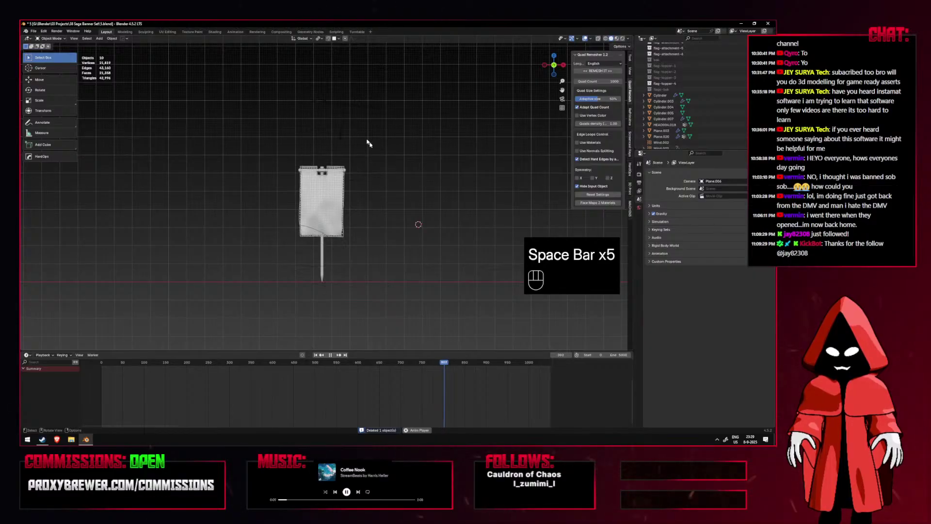
key(space)
Duplicate the wind field above the banner, place the copy beside the flag, and rotate it freely to face along the depth direction.
click(349, 126)
key(KP_1)
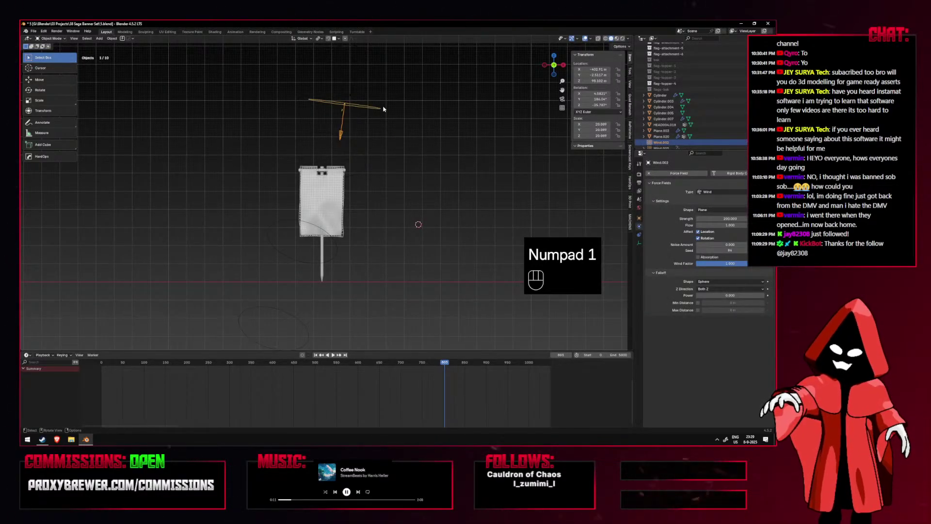
key(shift+d)
click(455, 193)
key(r)
key(r)
key(r)
key(r)
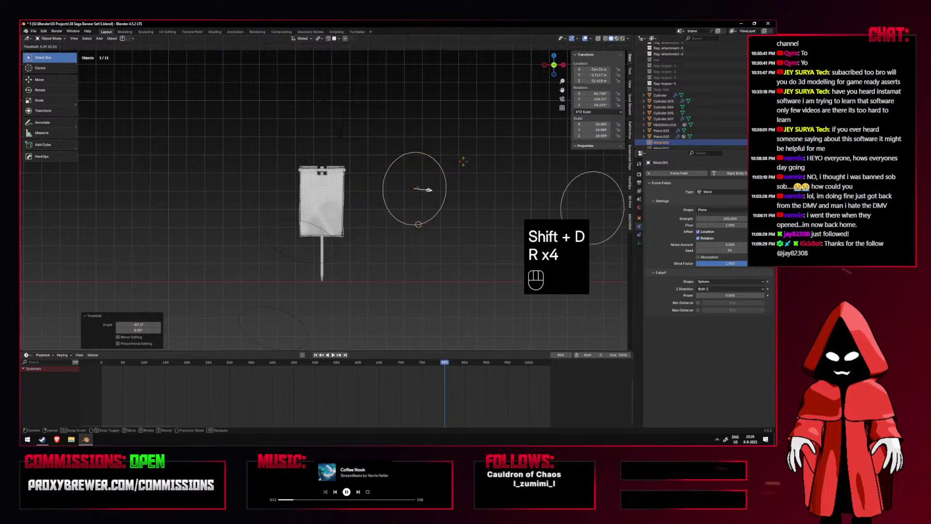
right_click(443, 164)
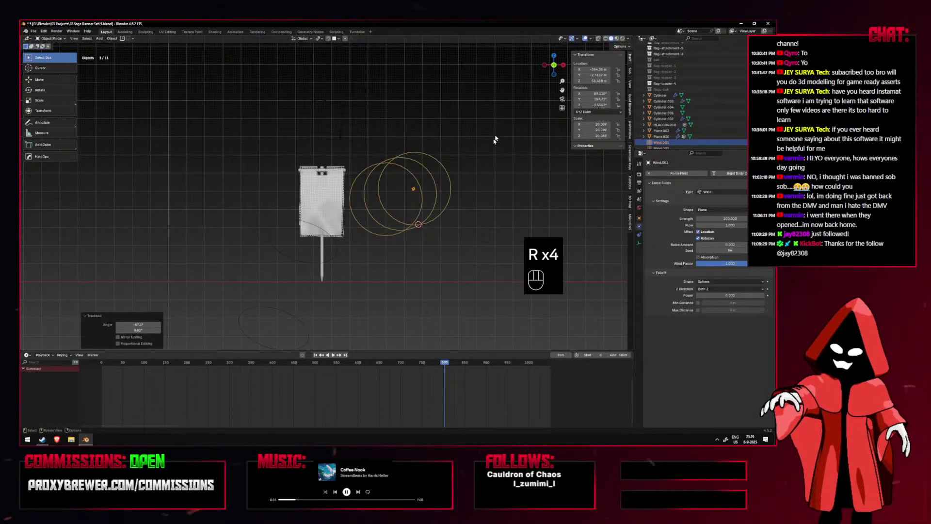
Set the duplicated wind field's strength to 20 and move it behind the banner.
middle_drag(494, 139, 495, 148)
double_click(733, 220)
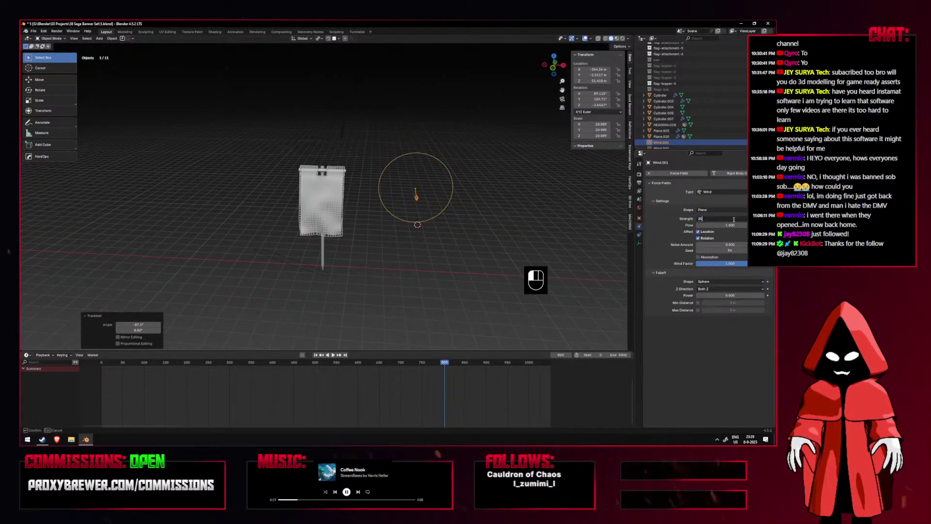
key(Return)
middle_drag(469, 221, 490, 256)
key(g)
click(365, 212)
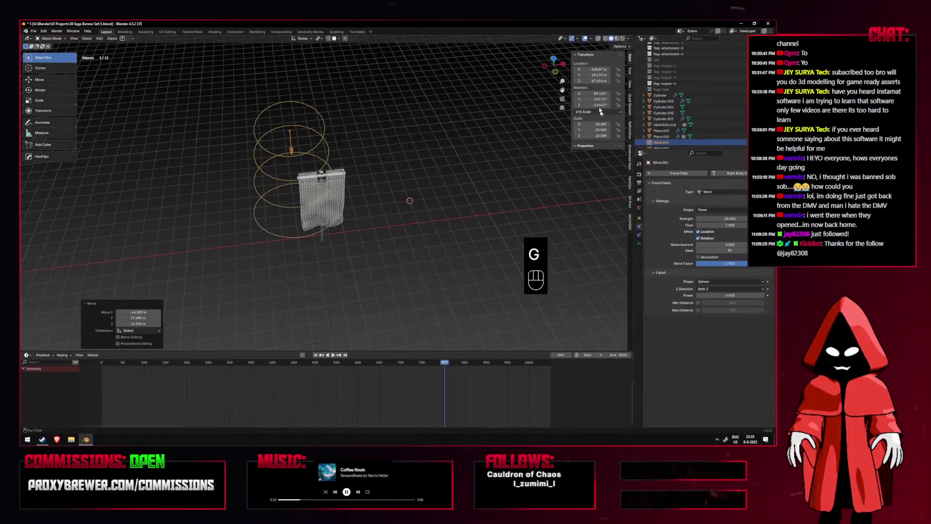
Drive the duplicated wind field's Z rotation with a #sin(frame) expression.
key(Return)
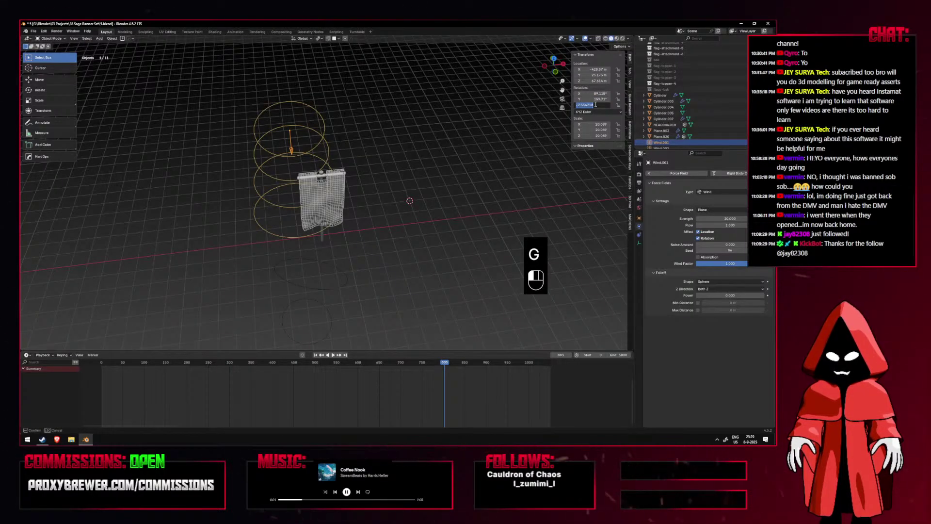
text(0)
text(sin(frame)
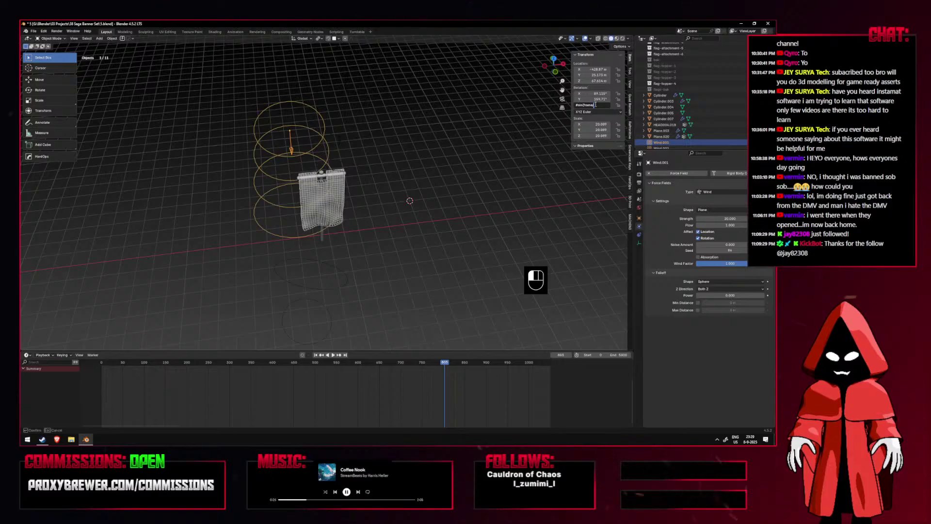
key(BackSpace)
key(BackSpace)
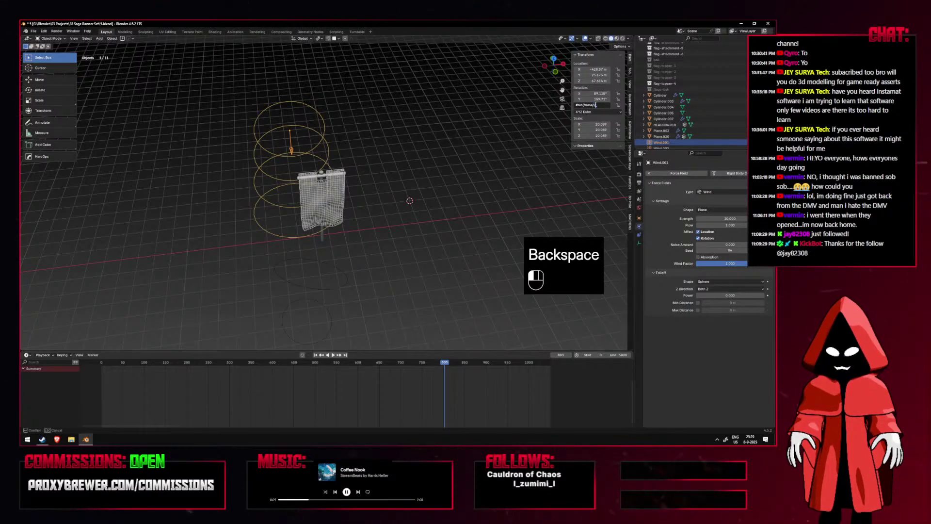
click(410, 201)
Play the simulation with and without overlays and examine how the flag reacts to the rotating wind field.
key(space)
key(shift+alt+z)
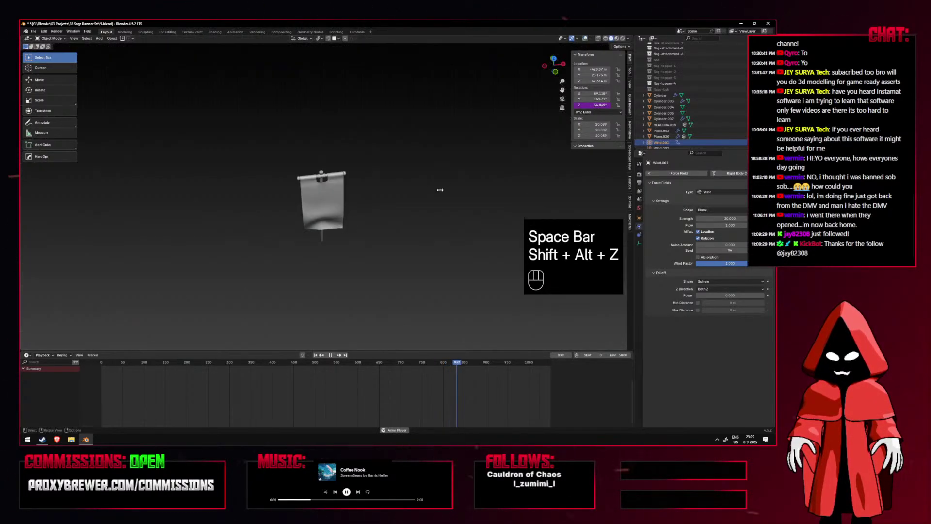
middle_drag(425, 205, 408, 186)
key(shift+alt+z)
key(shift+alt+z)
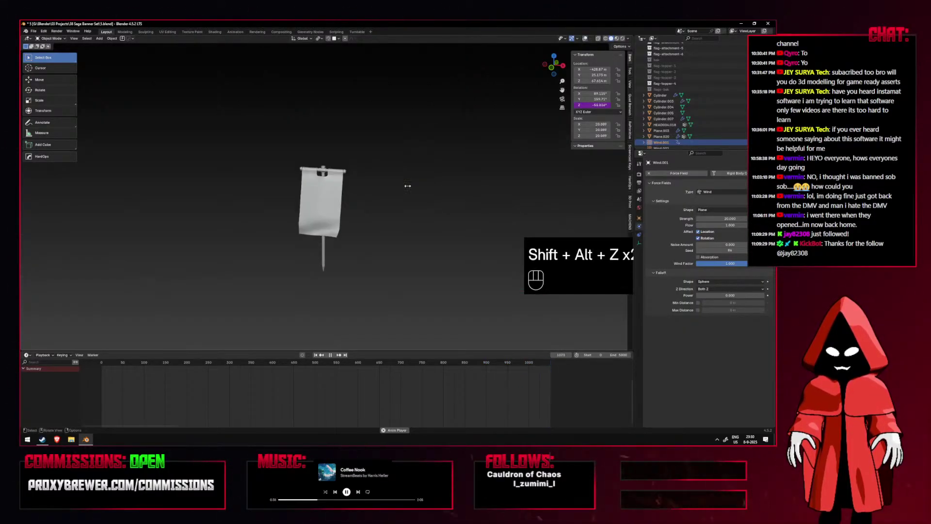
key(space)
key(space)
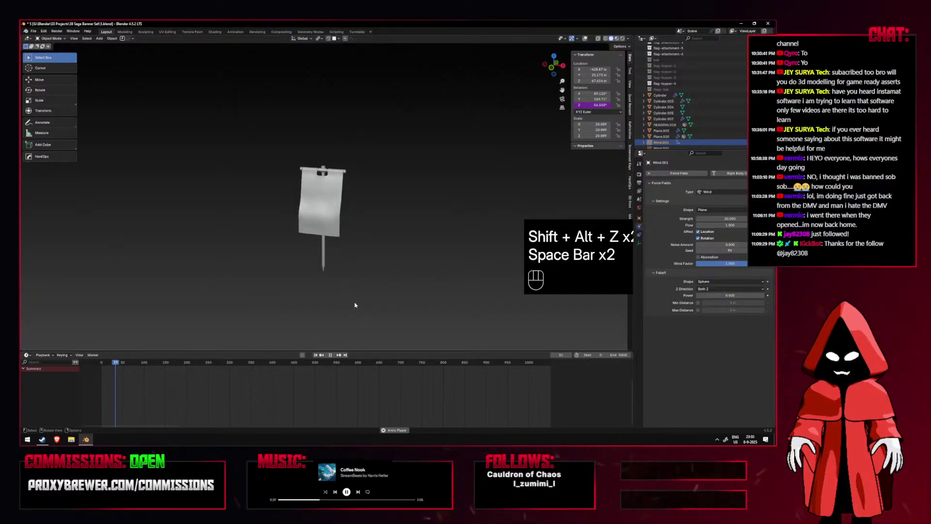
key(space)
key(shift+alt+z)
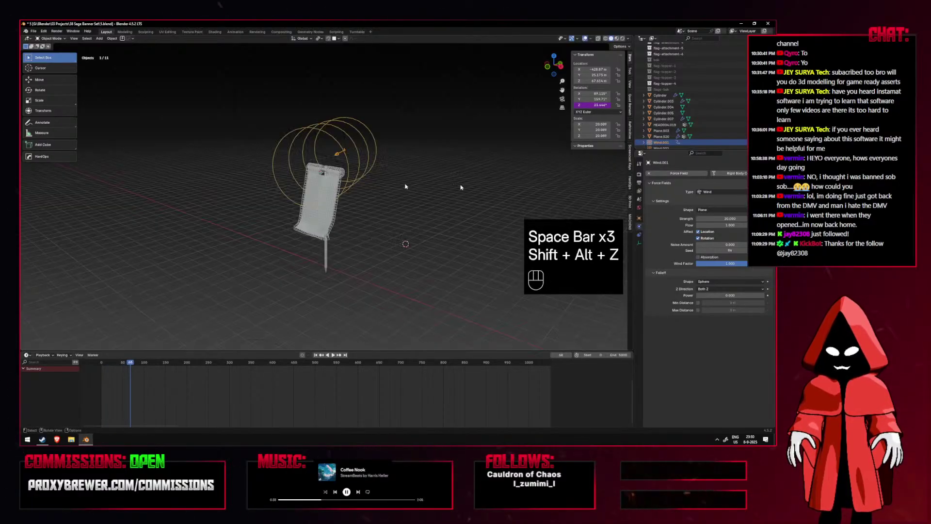
Set the duplicated wind field's strength to 50 and play the simulation without overlays.
click(719, 220)
text(50)
key(Return)
key(space)
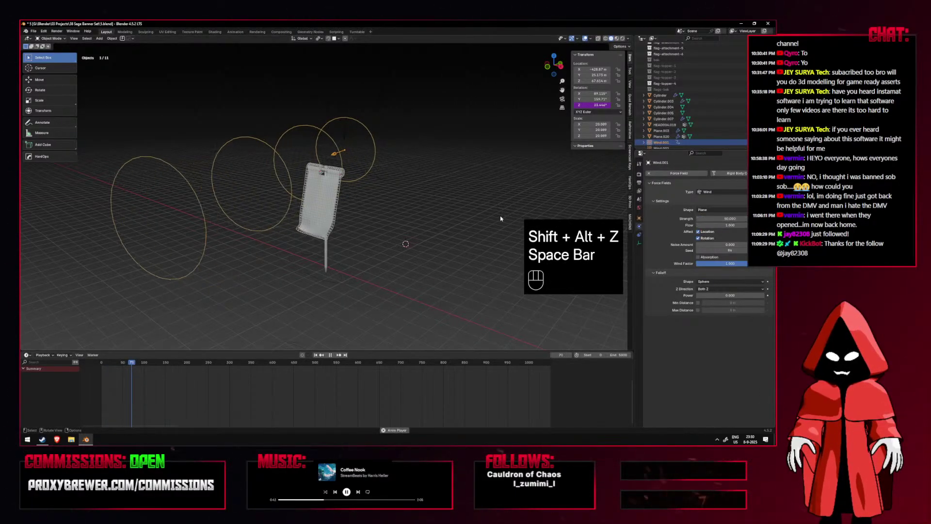
key(shift+alt+z)
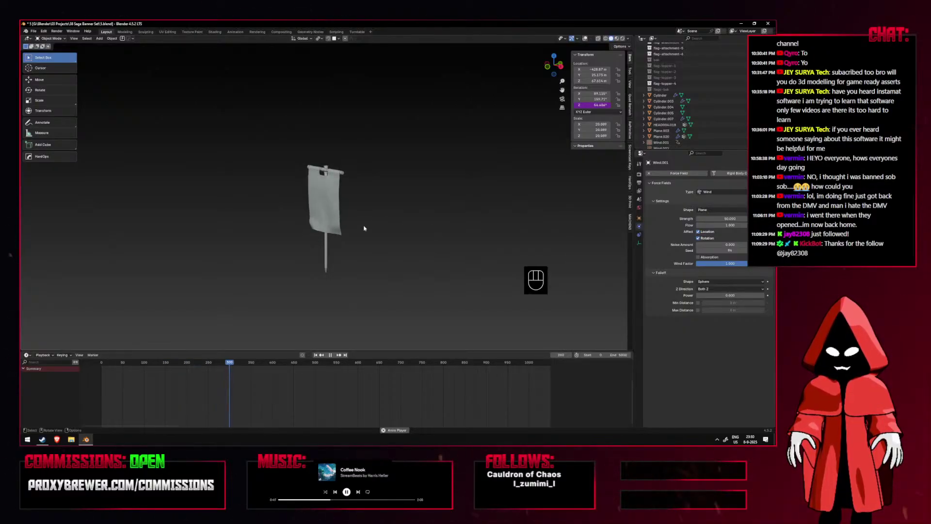
Select the flag cloth, return to the first frame, set its Compression stiffness to 15, and play the simulation.
key(shift+alt+z)
click(329, 193)
key(shift+alt+z)
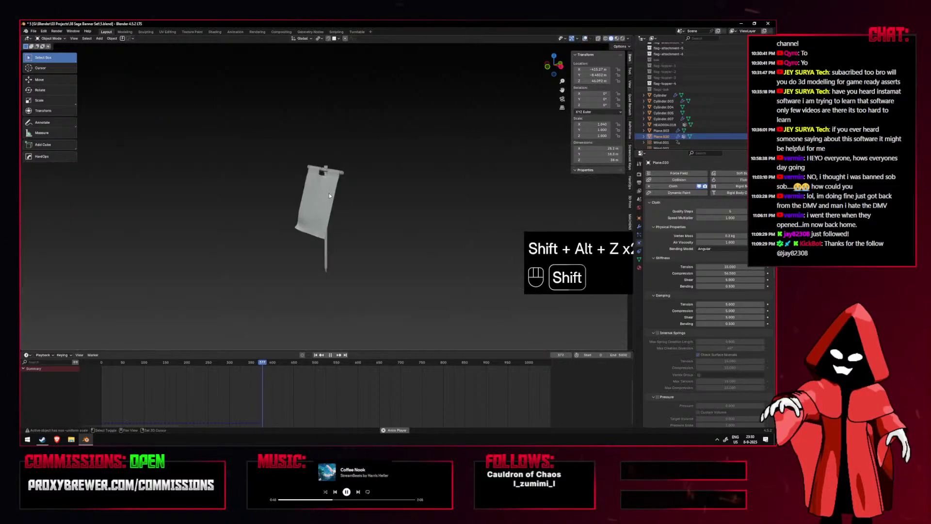
key(space)
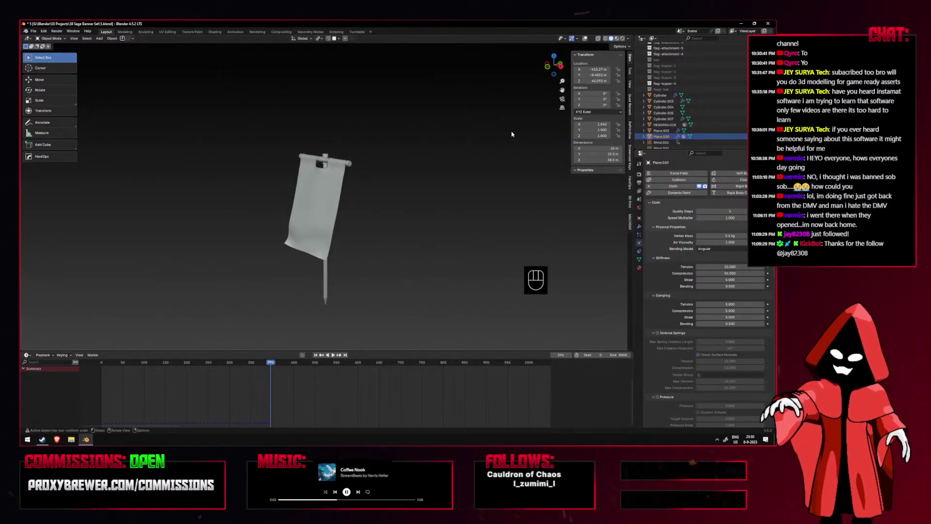
click(316, 355)
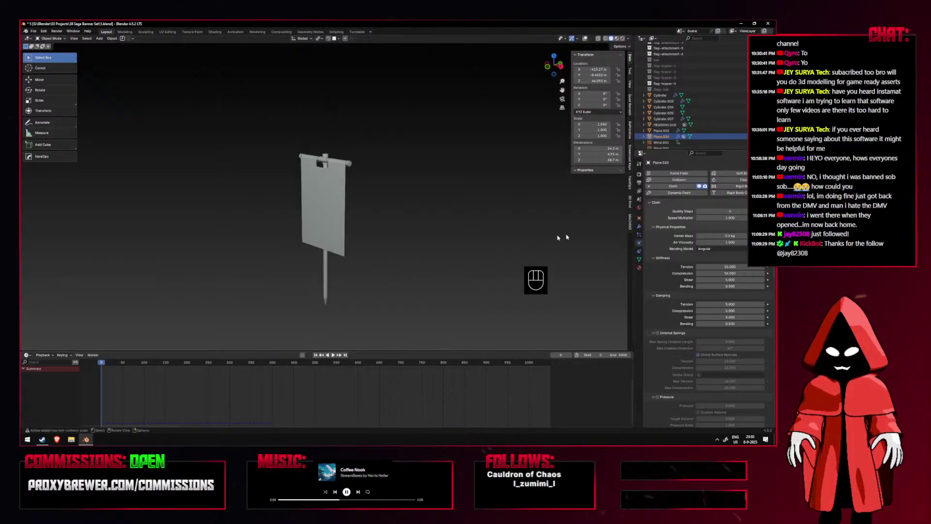
click(713, 272)
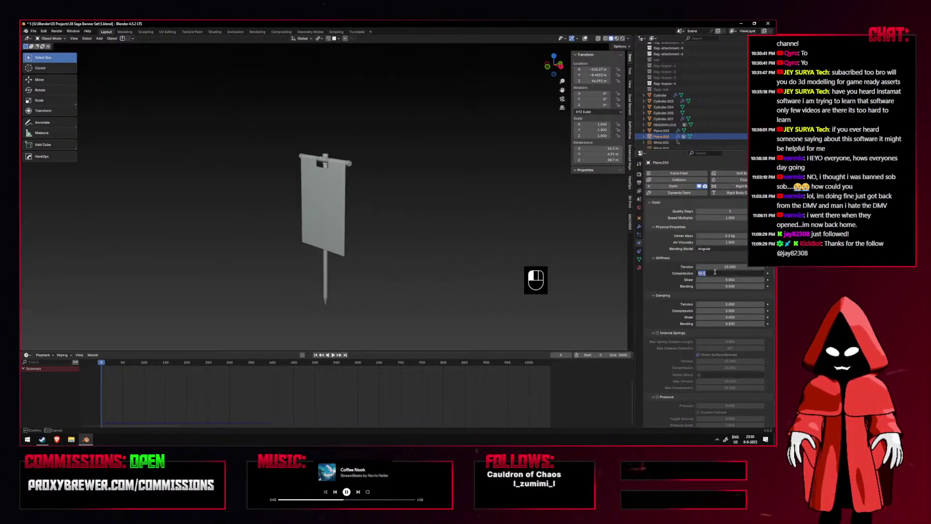
key(space)
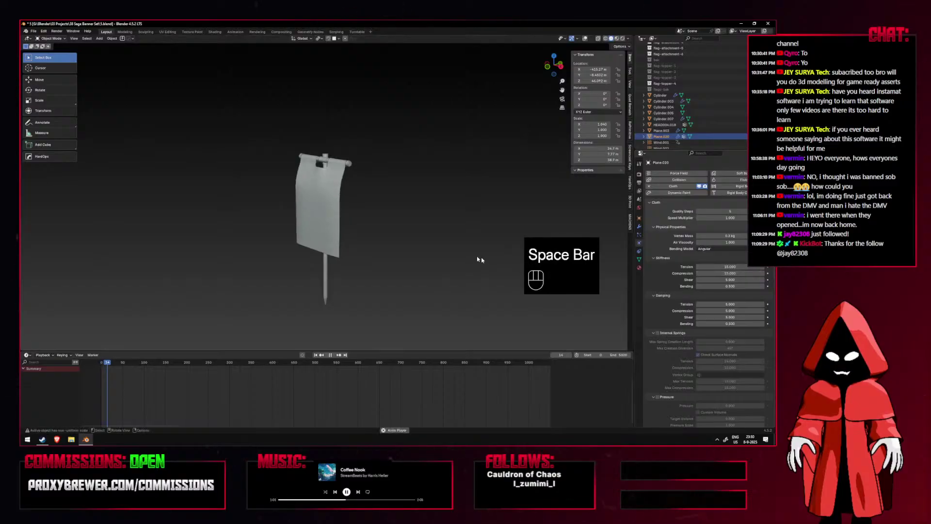
middle_drag(442, 266, 435, 263)
key(space)
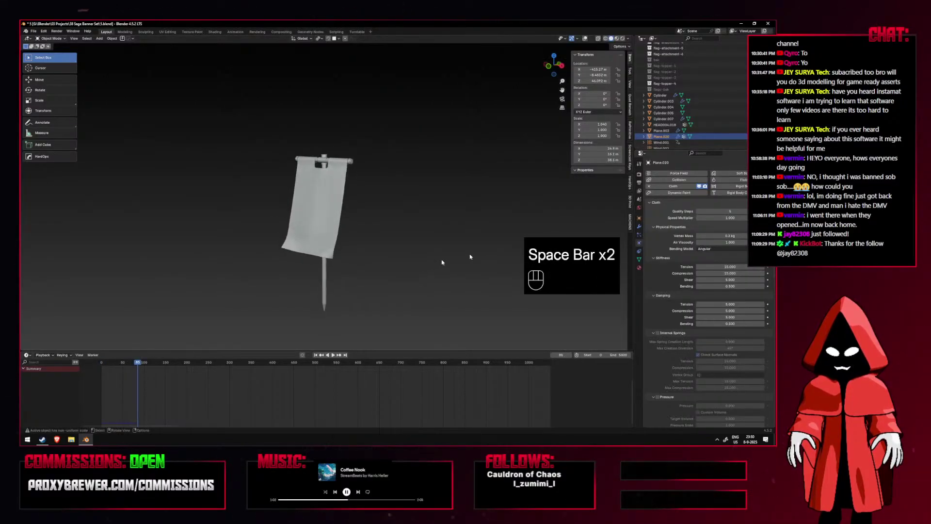
Set the flag cloth's Tension and Compression stiffness to 5 and play the simulation, viewing the banner at an angle.
click(742, 267)
text(5)
key(Return)
key(space)
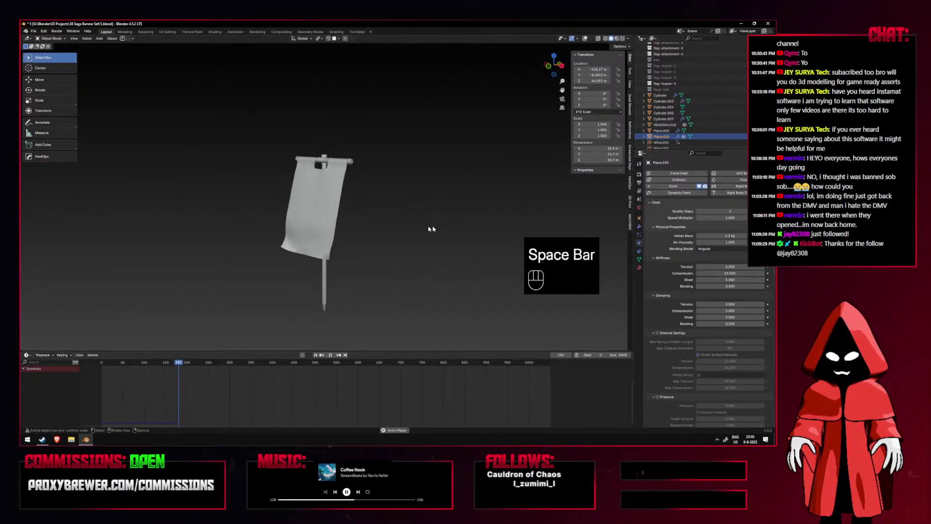
key(space)
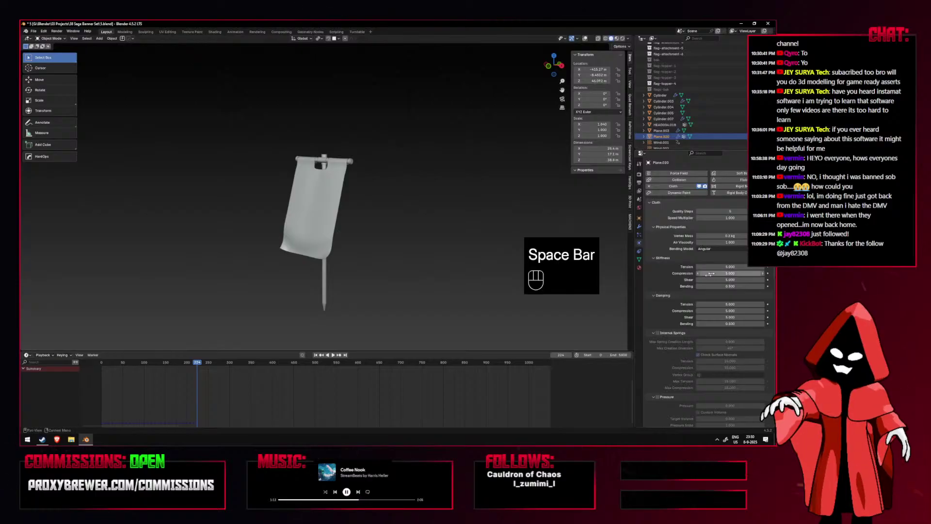
key(space)
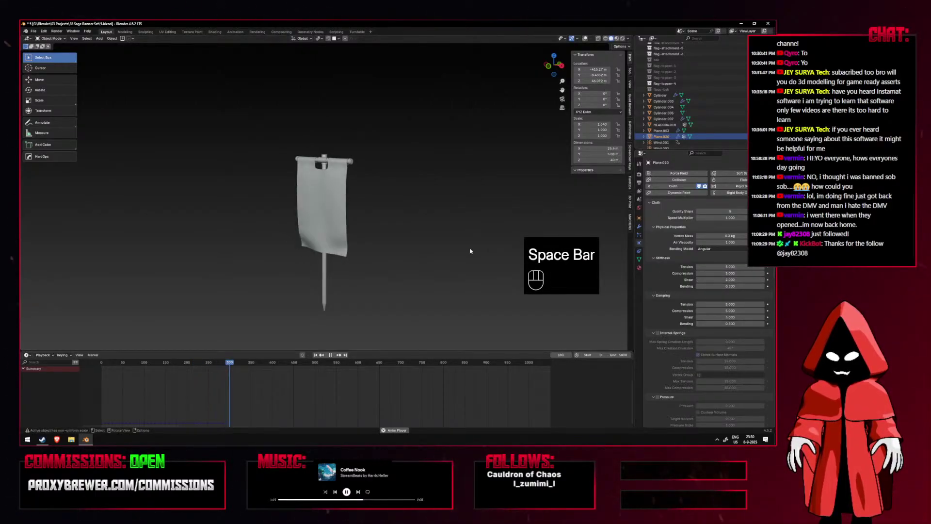
middle_drag(443, 251, 397, 245)
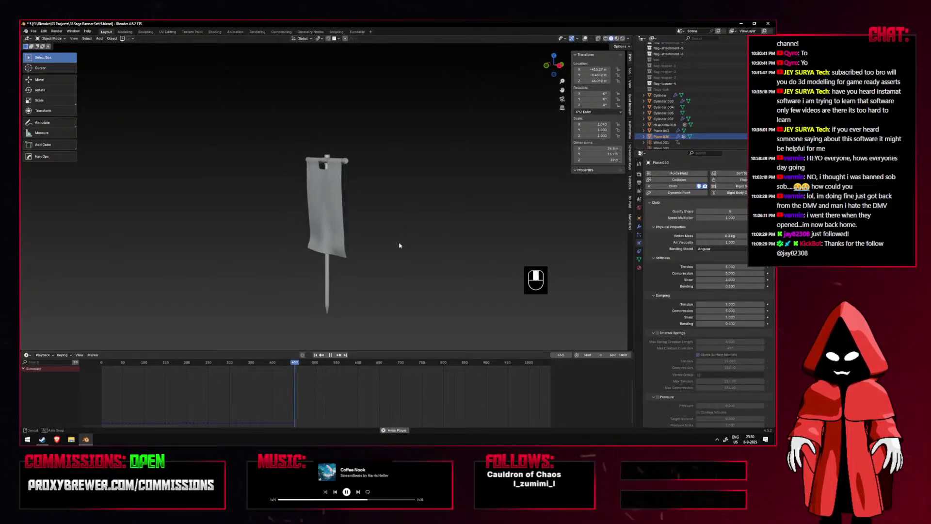
Raise the flag cloth's Tension, Compression and Shear stiffness to the same higher value and play the simulation.
key(space)
click(747, 267)
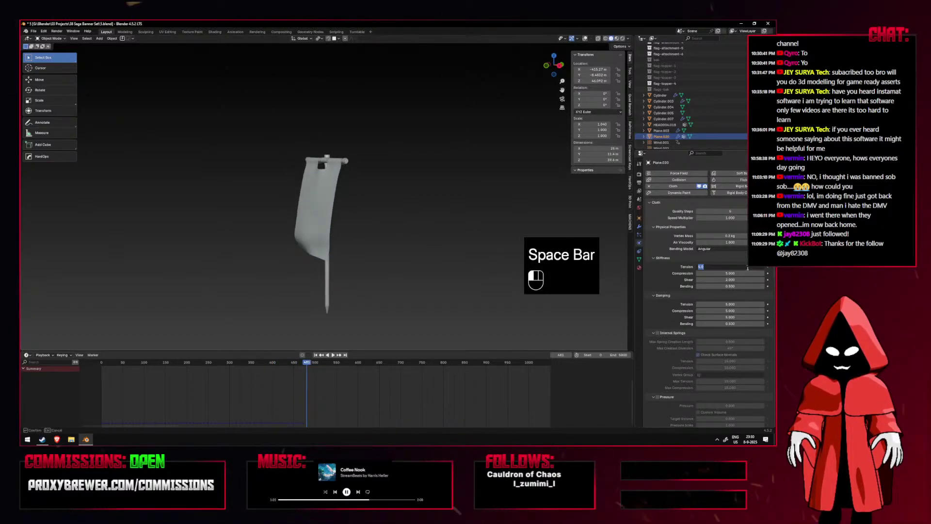
click(732, 274)
click(730, 280)
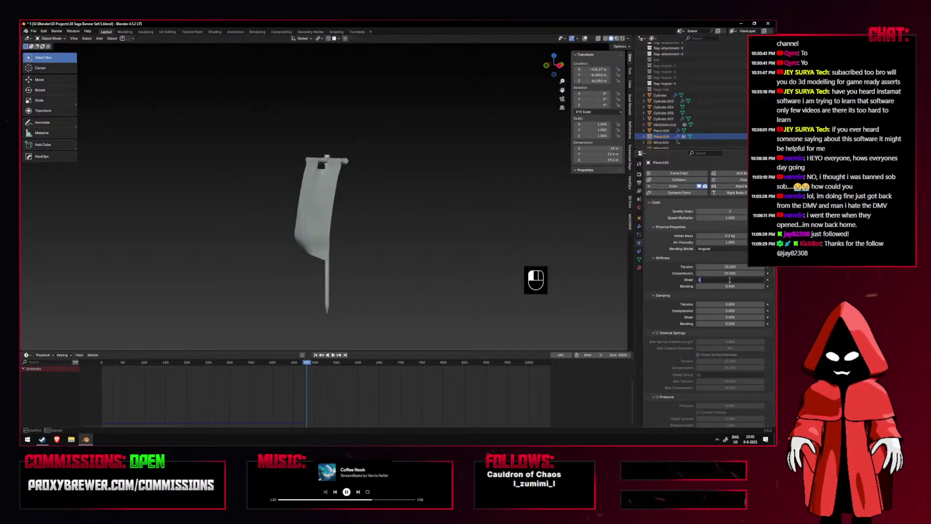
key(Return)
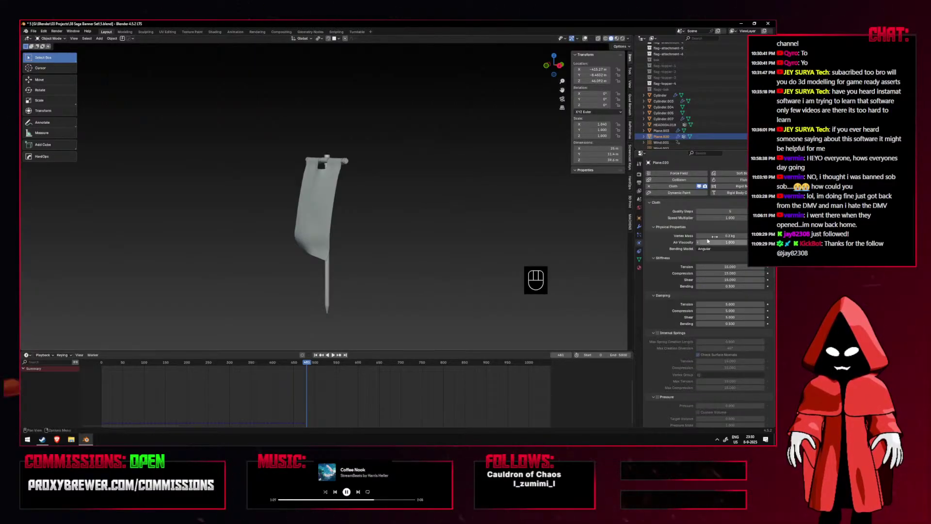
key(space)
middle_drag(423, 199, 422, 201)
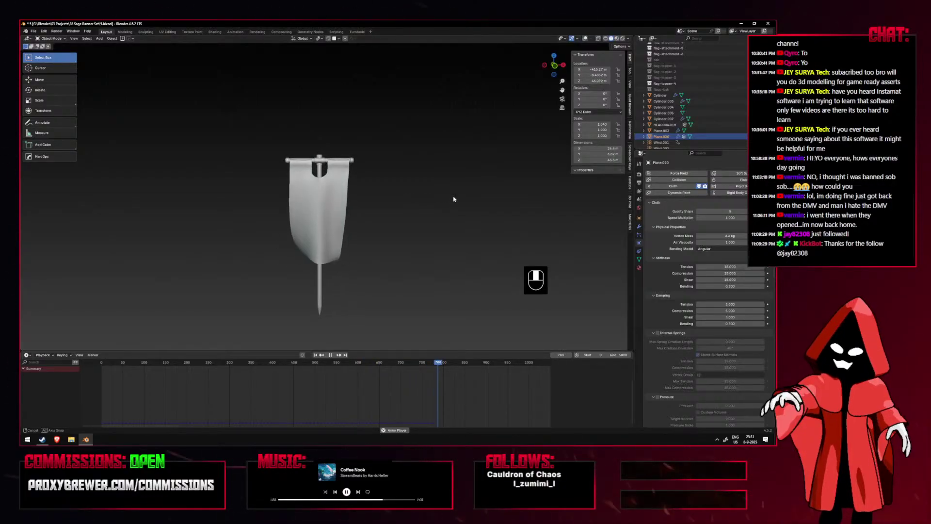
key(space)
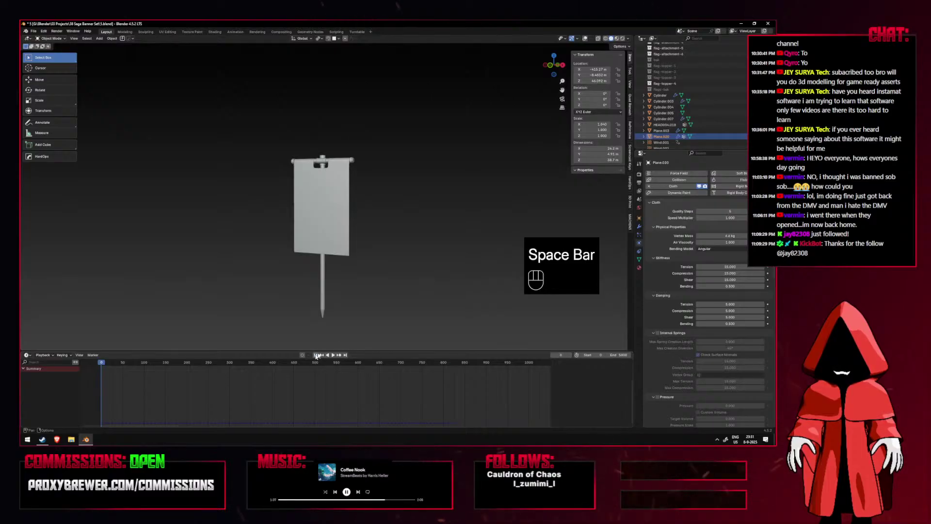
Return to the first frame, set the flag cloth's Vertex Mass to 0.5 kg, and play the simulation at an angle.
click(742, 235)
text(0.5)
key(Return)
key(space)
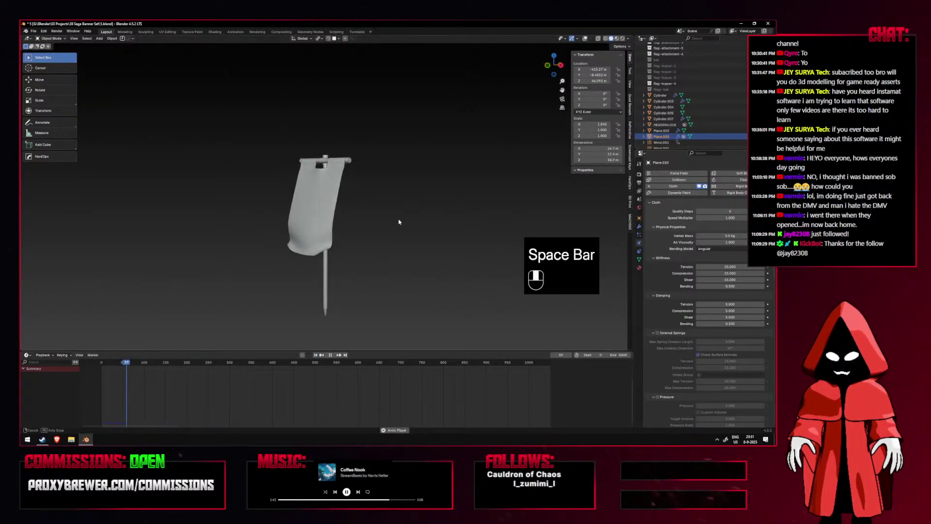
middle_drag(419, 226, 400, 226)
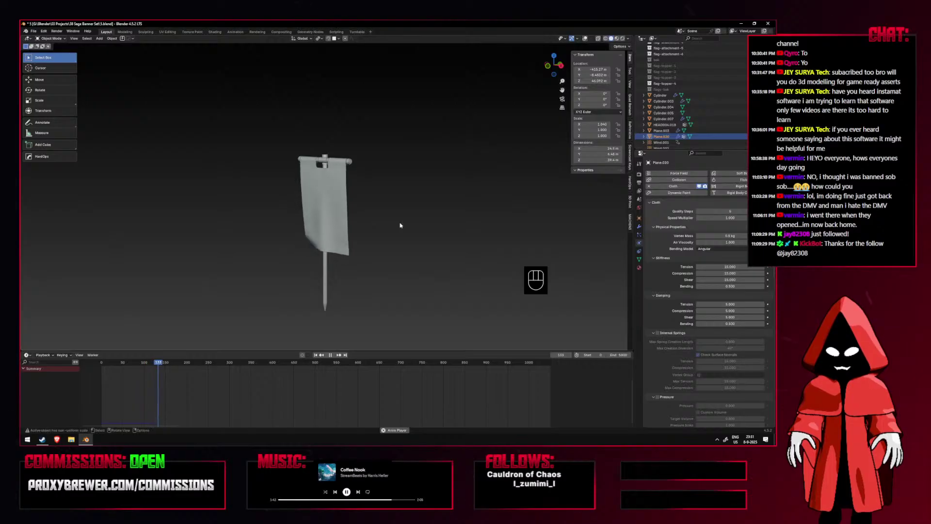
key(space)
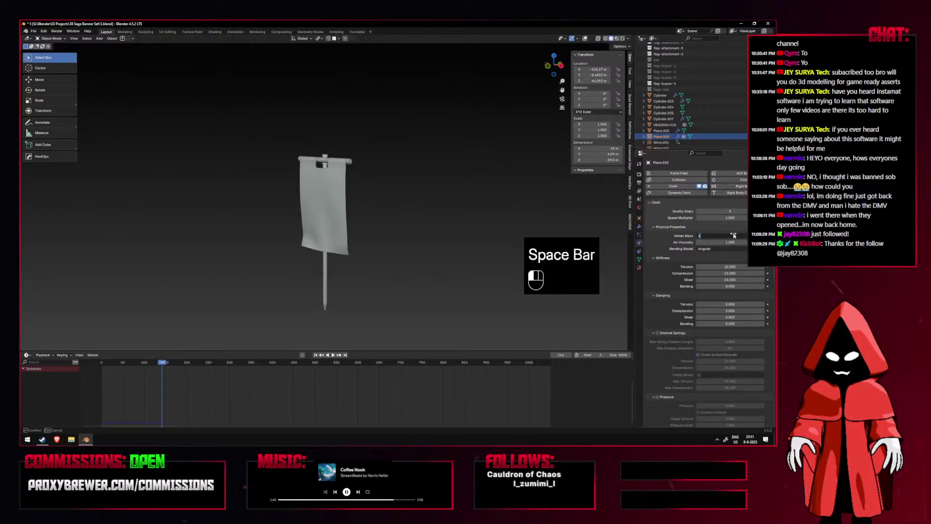
Set the flag cloth's Vertex Mass to 1 kg and play the simulation, viewing the banner from the front.
key(Return)
key(space)
key(space)
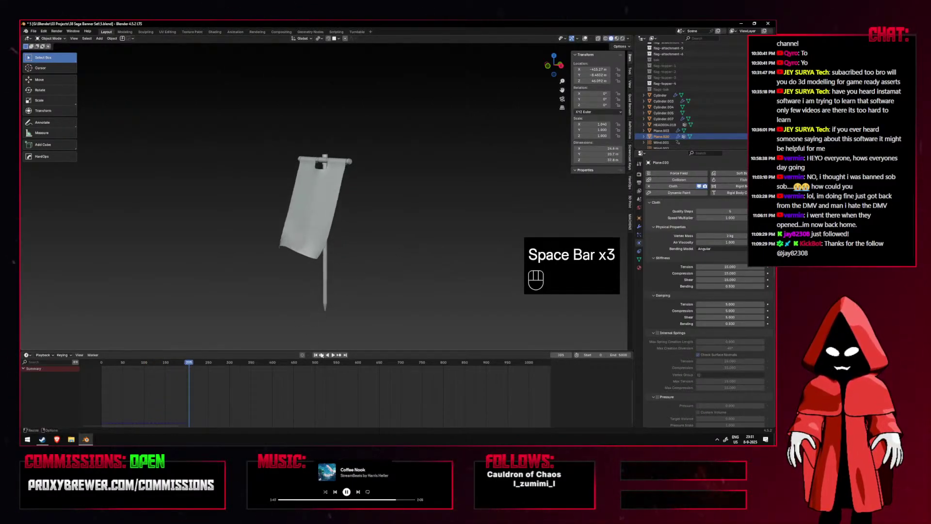
middle_drag(361, 279, 385, 275)
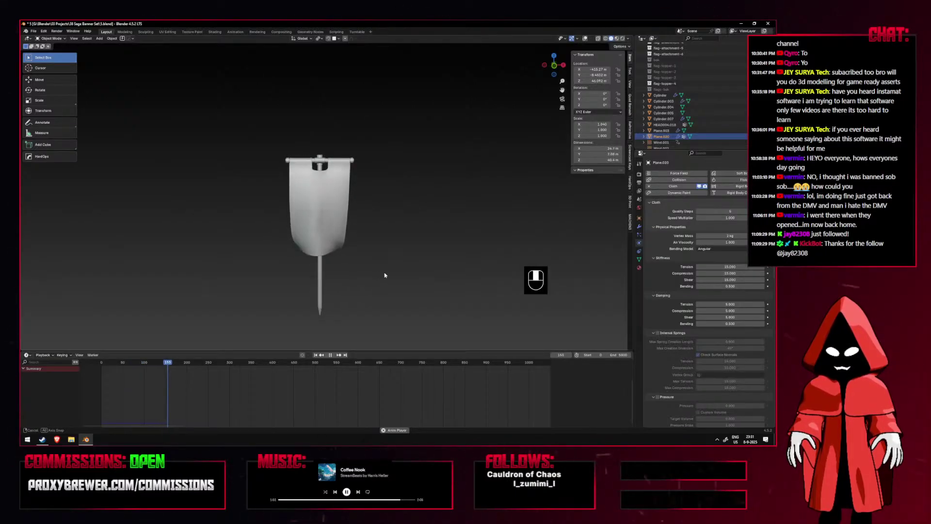
key(space)
key(space)
key(space)
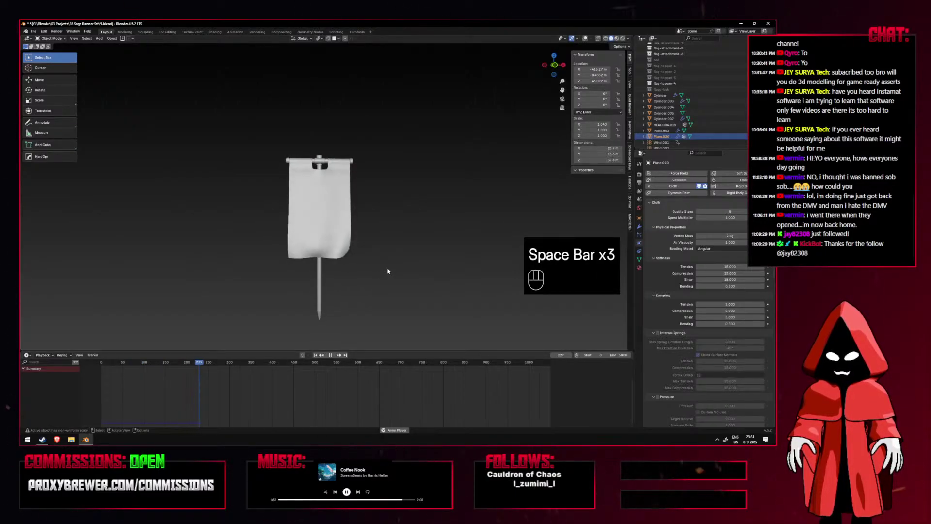
key(space)
key(space)
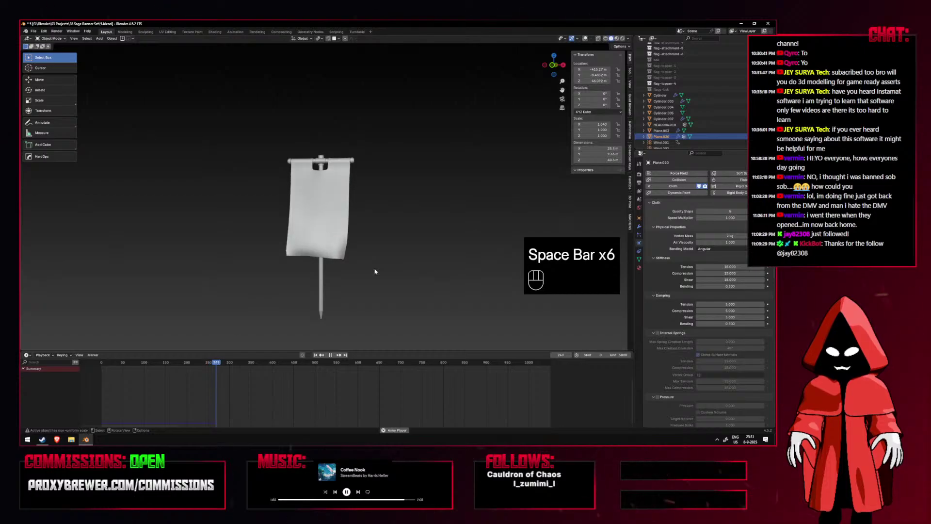
Examine the moving flag from the front, side and at an angle, with and without overlays.
key(KP_1)
key(KP_3)
key(shift+alt+z)
key(KP_1)
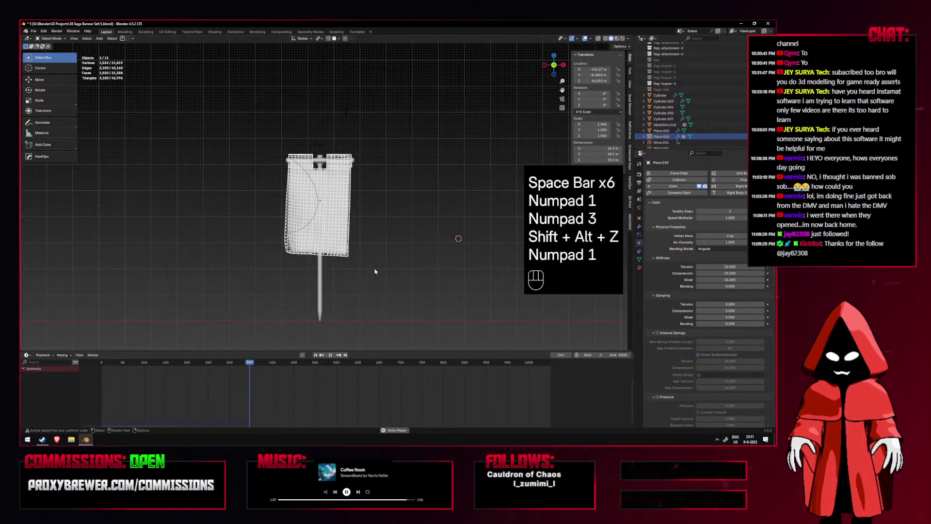
key(shift+alt+z)
middle_drag(372, 272, 341, 279)
key(space)
Add a Turbulence force field in front view, move it beside the banner, and scale it up.
key(KP_1)
key(shift+a)
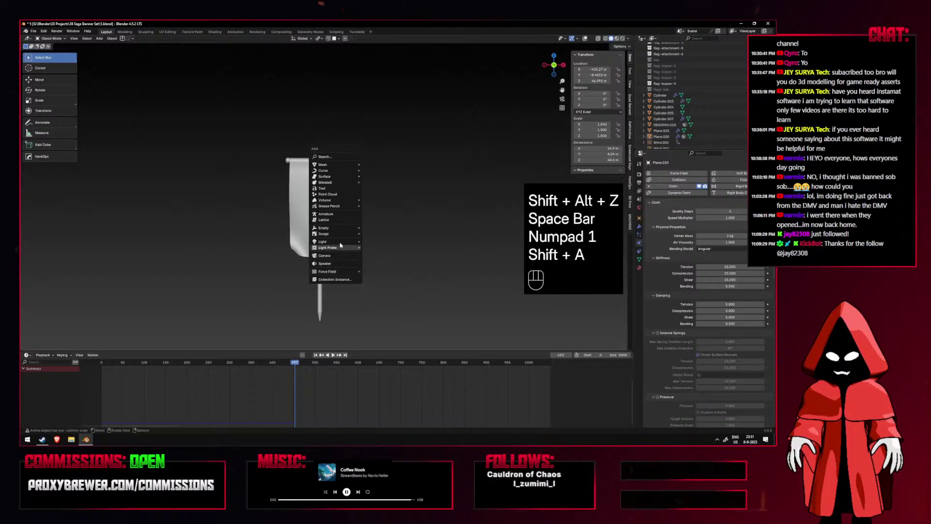
mouse_move(346, 272)
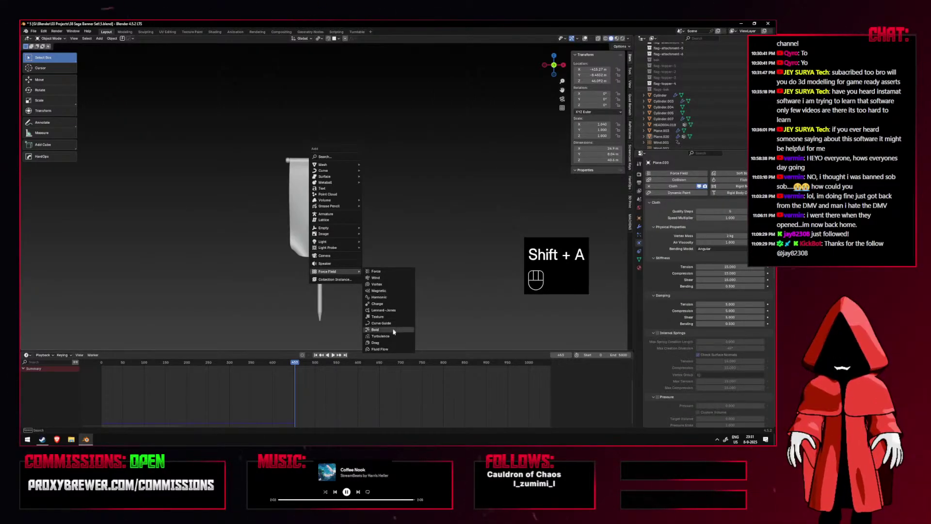
click(392, 338)
key(shift+alt+z)
scroll(405, 220, down, 4)
key(g)
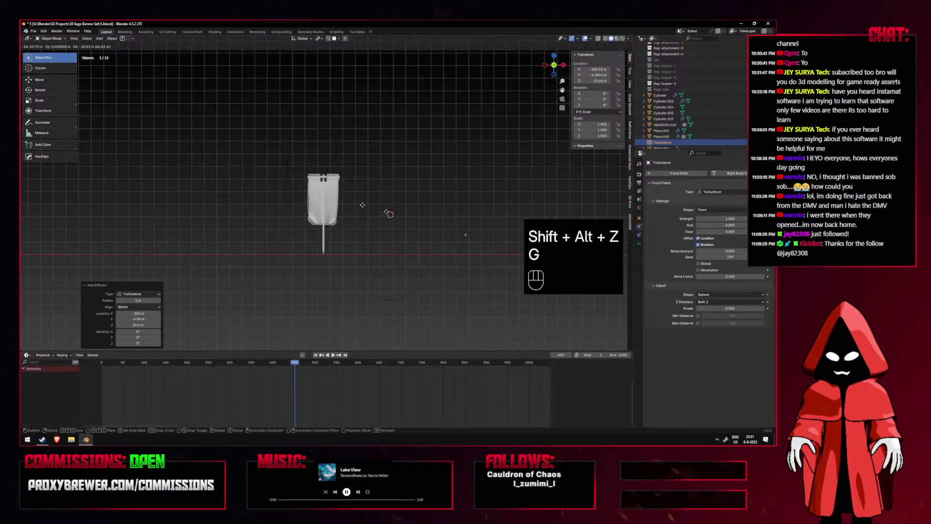
click(391, 210)
scroll(407, 213, up, 2)
key(s)
click(150, 197)
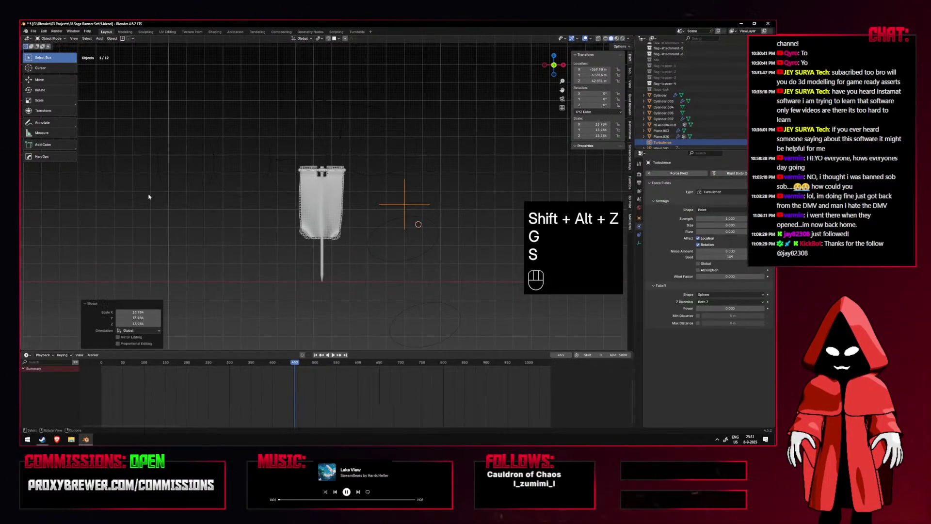
Set the turbulence field's Strength to 100 and play the simulation without overlays.
click(701, 218)
text(100)
key(Return)
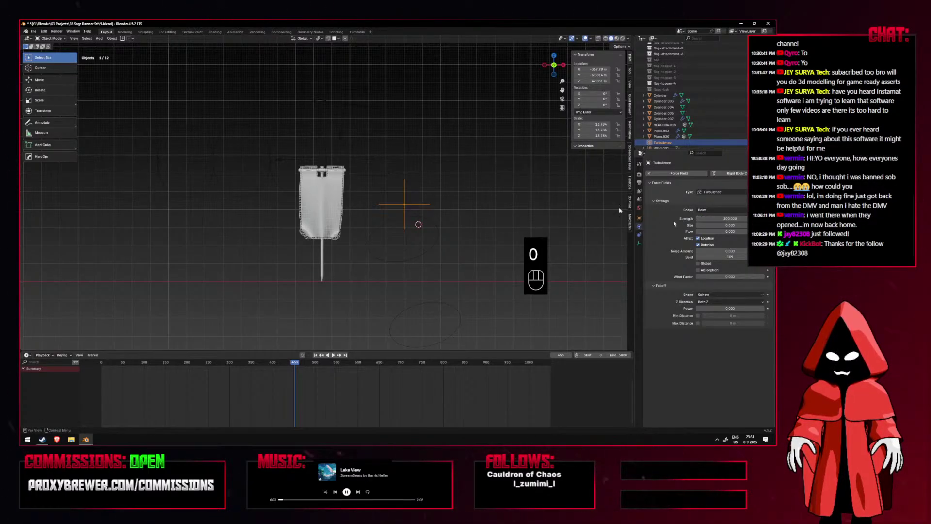
key(shift+alt+z)
key(space)
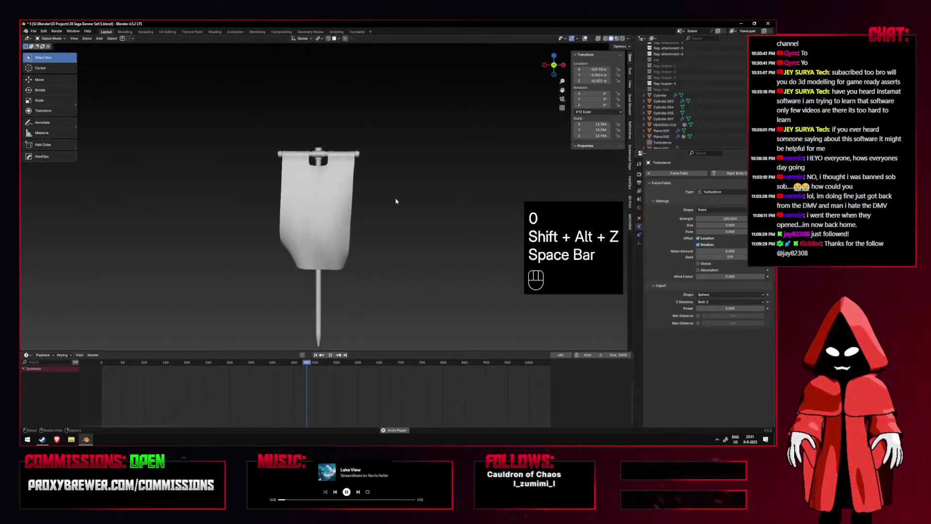
key(shift+alt+z)
key(shift+alt+z)
mouse_move(388, 201)
middle_down()
mouse_move(366, 203)
mouse_move(384, 202)
middle_up()
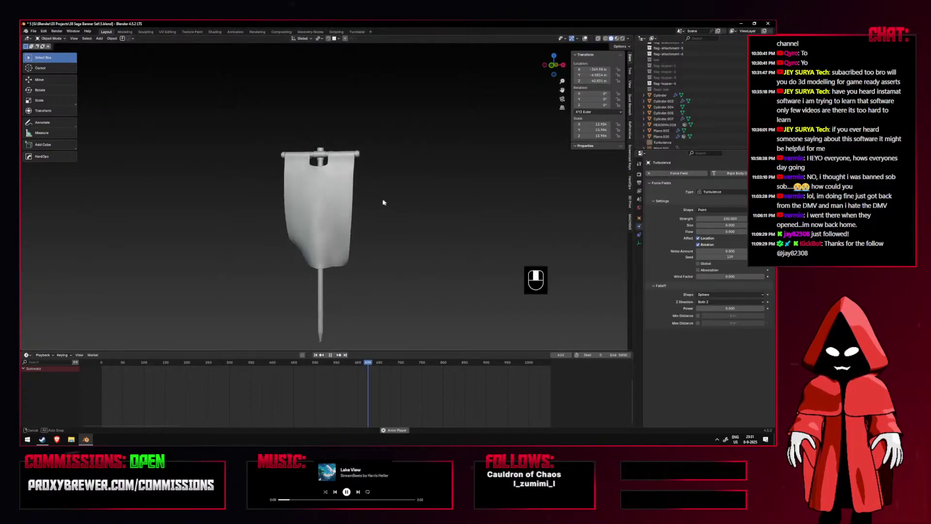
Examine the flag's motion under the turbulence from front, side and angled views, and replay it from the first frame.
key(space)
key(space)
key(KP_1)
key(KP_3)
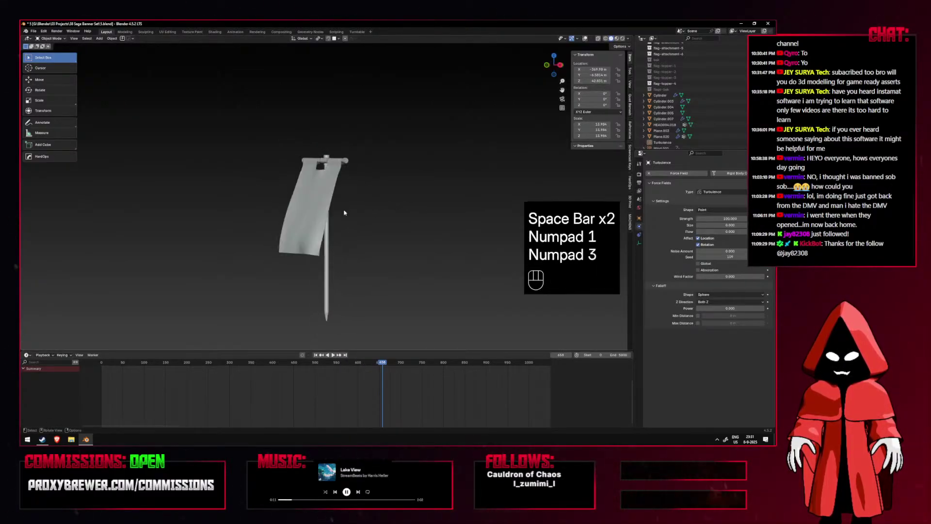
key(space)
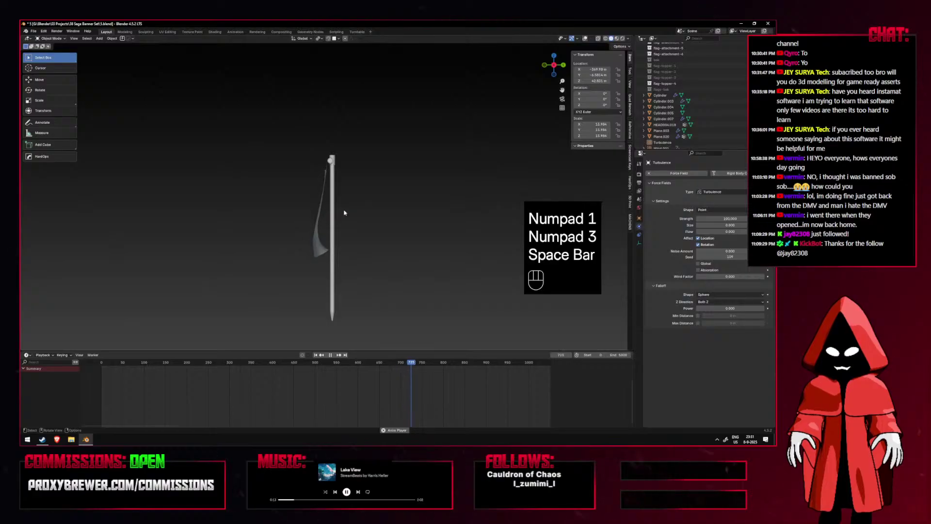
middle_drag(343, 212, 379, 217)
key(space)
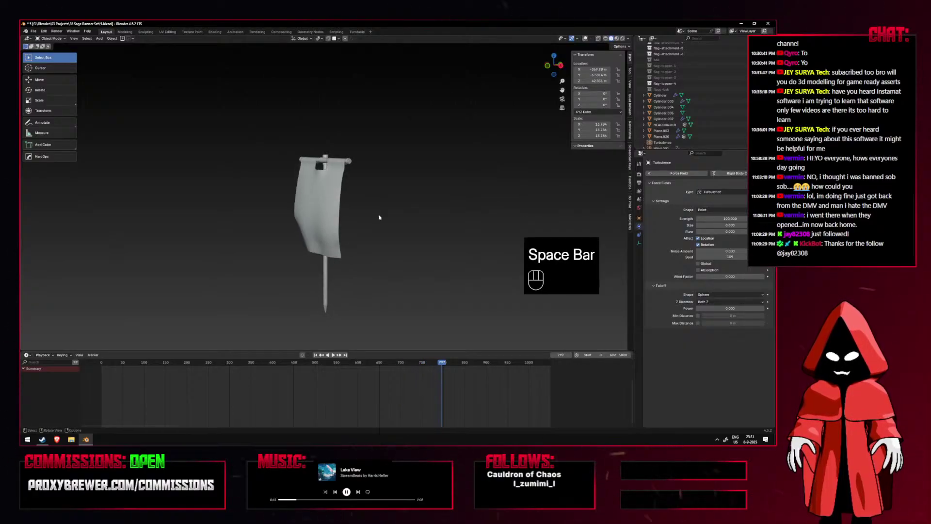
key(KP_1)
middle_drag(438, 211, 362, 217)
key(KP_1)
key(space)
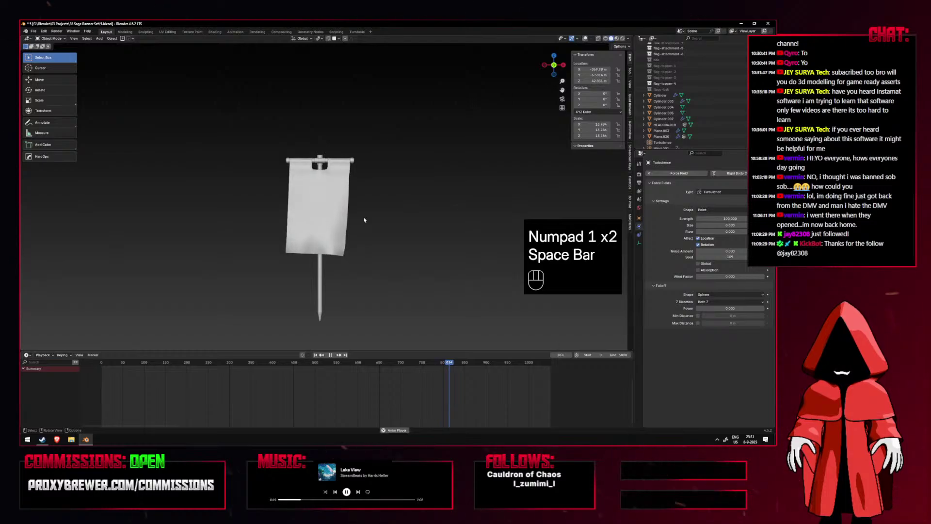
middle_drag(363, 216, 336, 229)
key(space)
key(space)
key(space)
key(space)
click(316, 355)
key(space)
Set the turbulence field's Strength to 20, select the flag cloth, and play the simulation without overlays.
key(shift+alt+z)
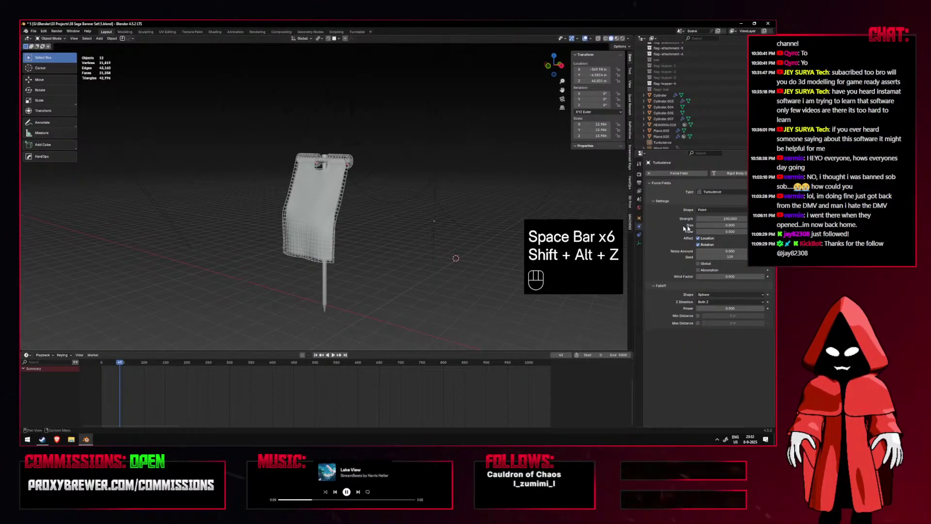
click(432, 226)
click(728, 219)
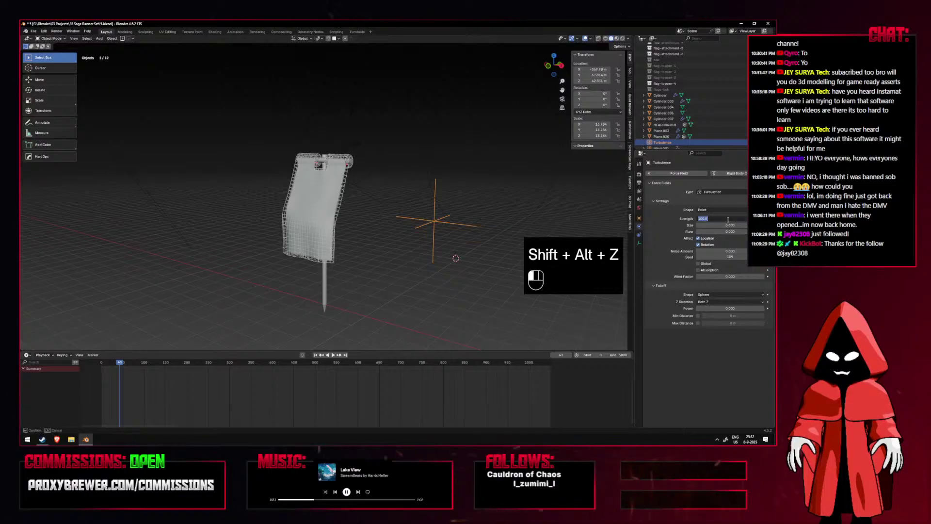
text(20)
click(344, 191)
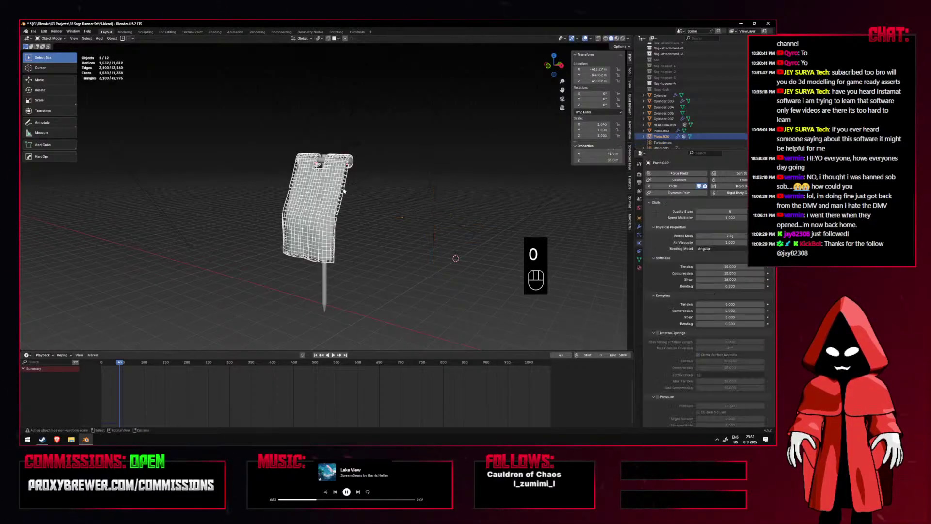
key(space)
key(shift+alt+z)
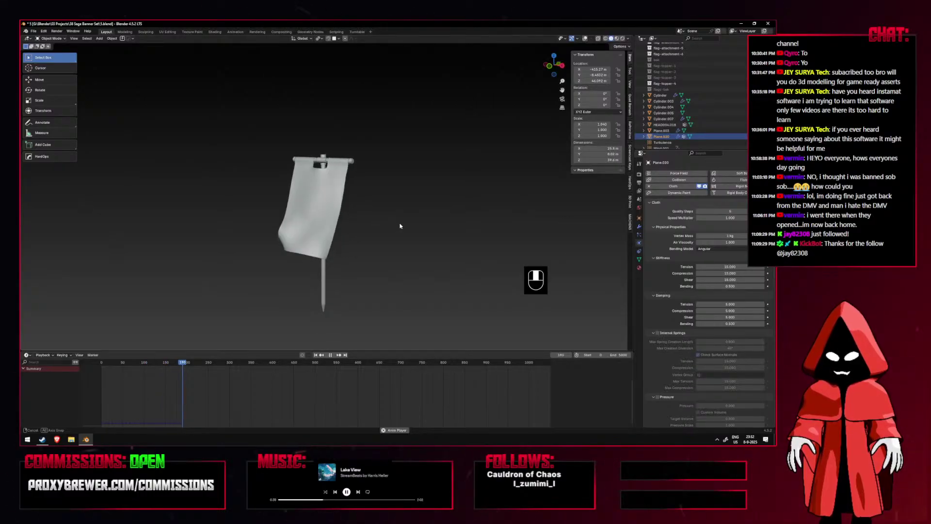
Play and pause the simulation to examine the flag's folds, alternating between front, side and angled views.
key(space)
key(KP_1)
key(KP_3)
key(space)
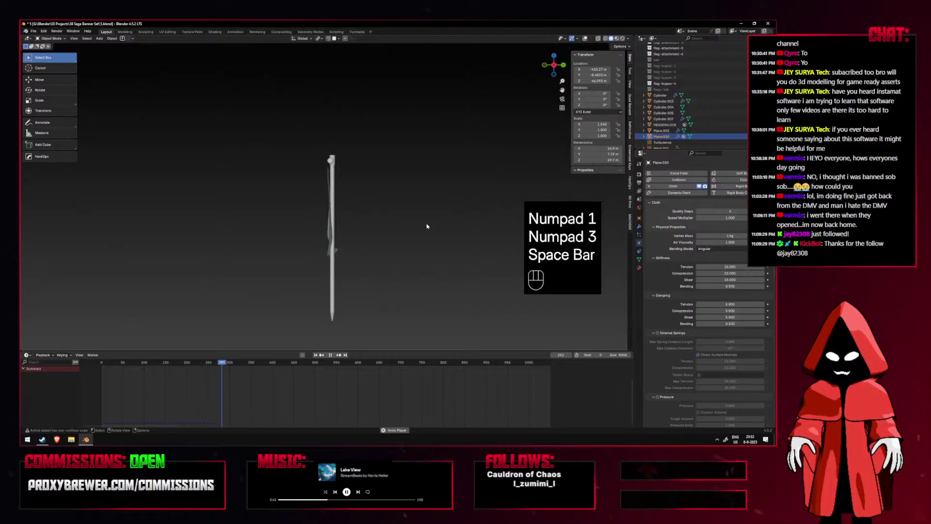
key(space)
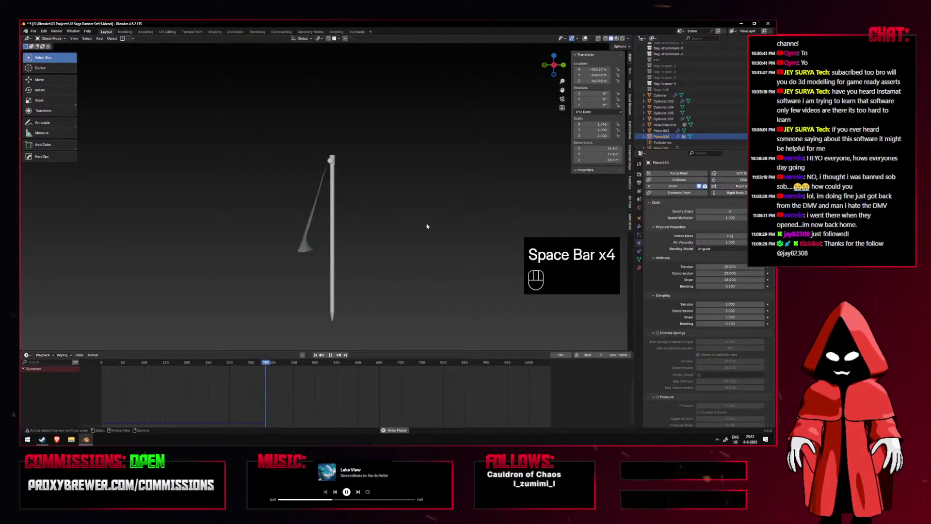
key(KP_1)
key(KP_3)
key(space)
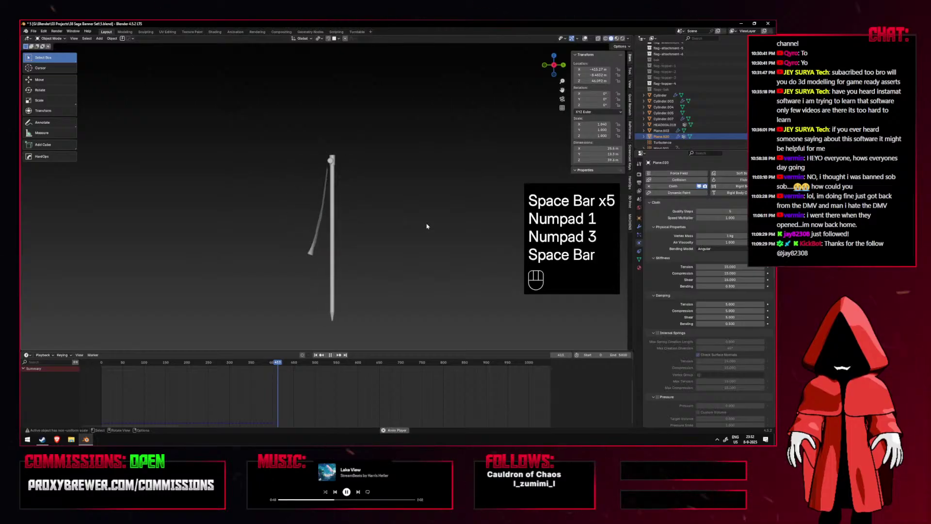
key(space)
key(KP_1)
key(KP_3)
key(KP_1)
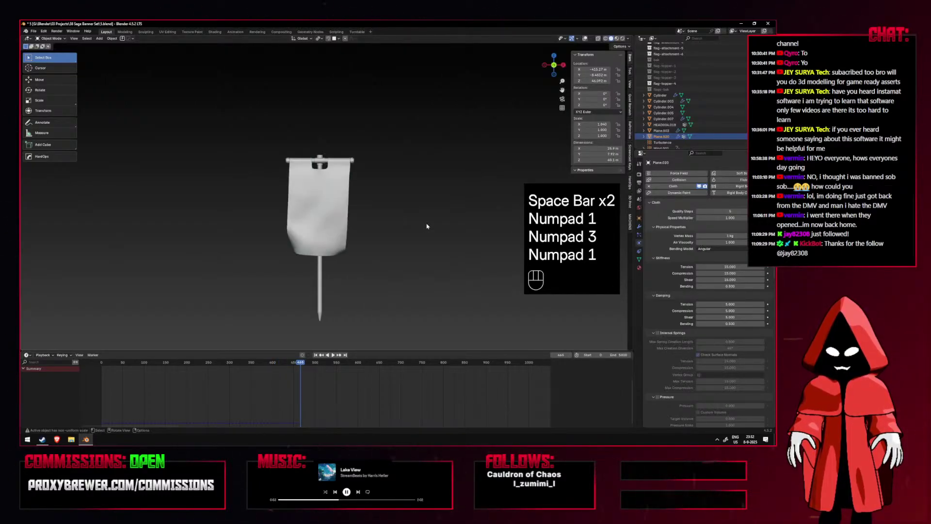
key(space)
key(space)
middle_drag(415, 229, 366, 231)
key(space)
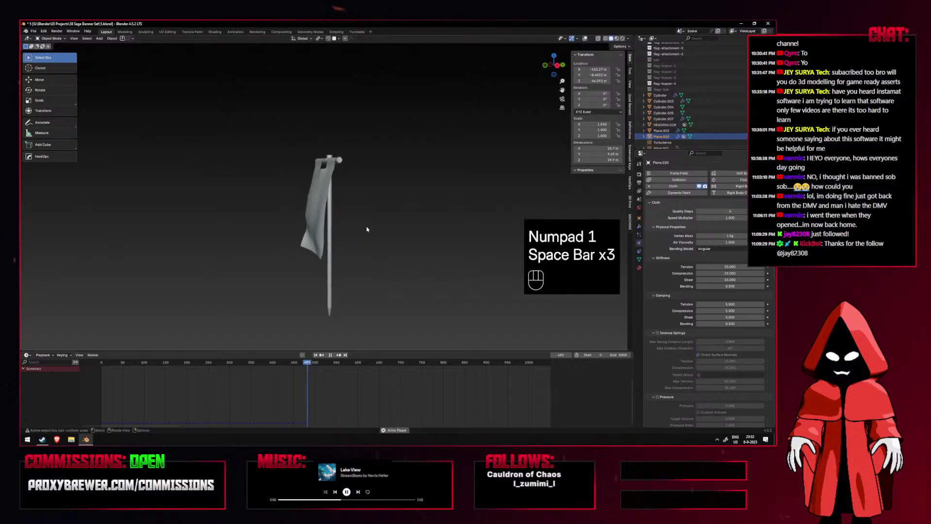
key(KP_1)
key(KP_3)
key(KP_1)
key(KP_3)
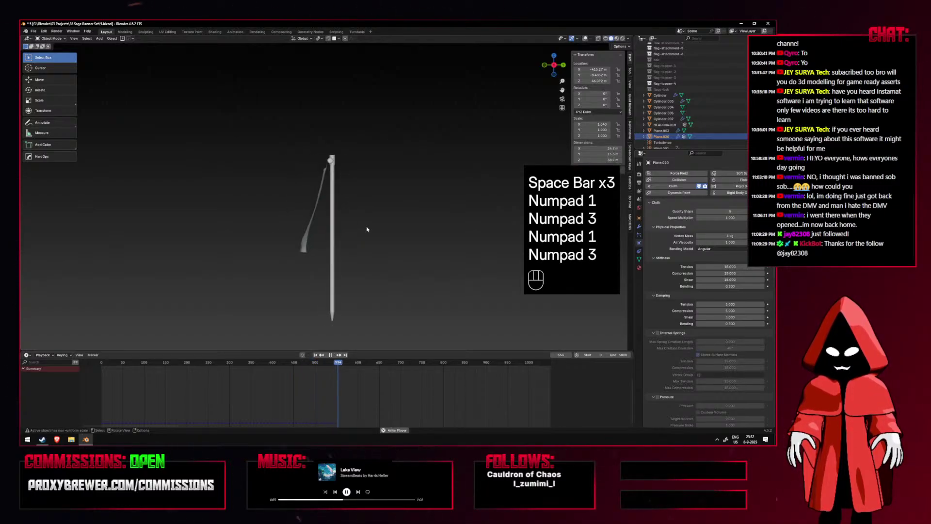
key(KP_1)
key(KP_3)
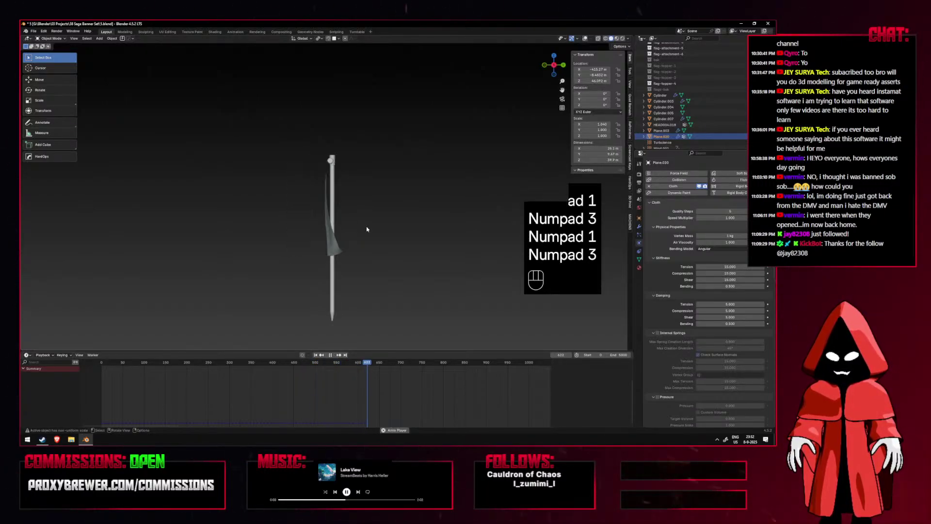
Pause the simulation, show the overlays, and delete the uppermost angled wind field with strength 40.
key(space)
key(KP_1)
key(shift+alt+z)
key(space)
drag(377, 224, 365, 224)
key(space)
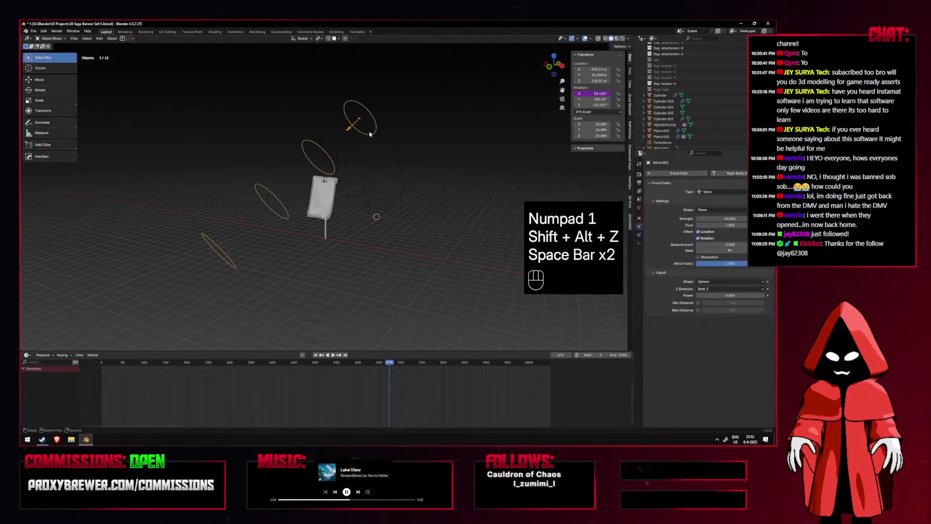
key(x)
Play the simulation without overlays and examine the flag's motion from front, side and angled views, replaying it from the start.
key(KP_1)
key(shift+alt+z)
key(KP_3)
key(space)
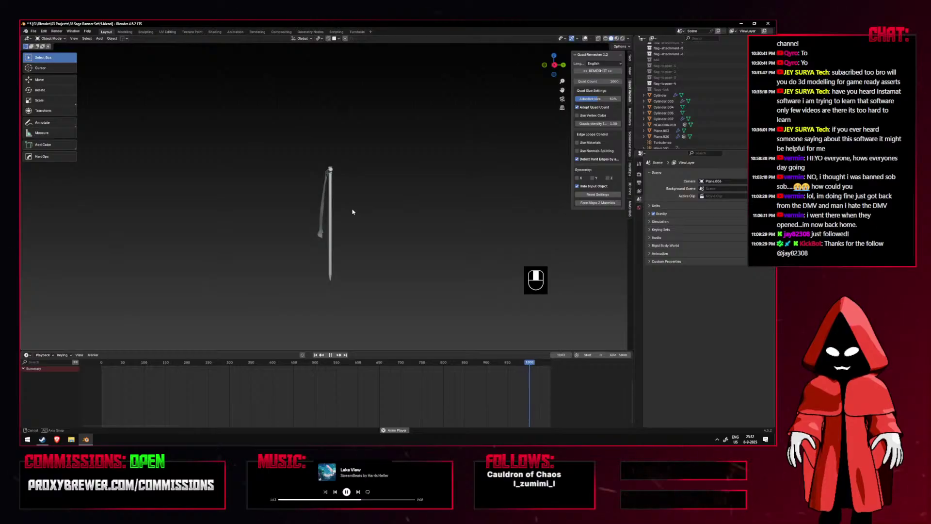
key(space)
key(space)
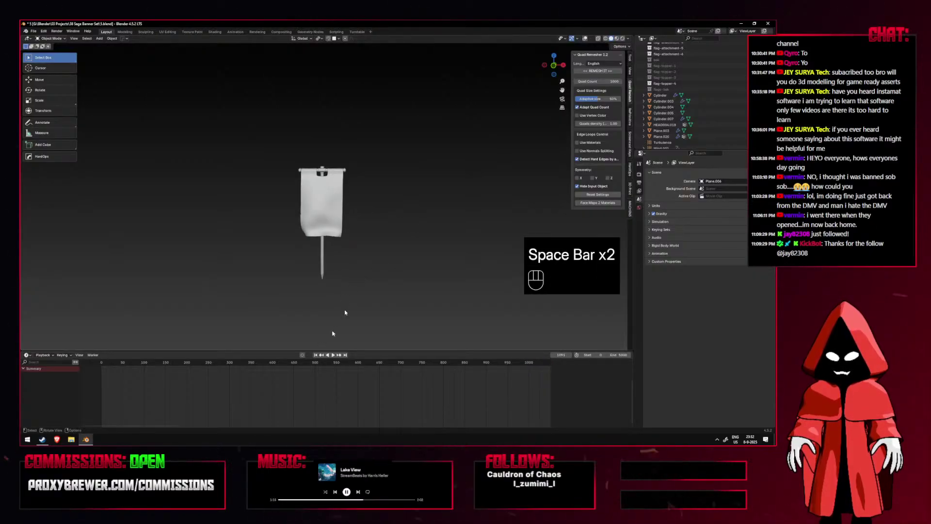
key(KP_1)
key(space)
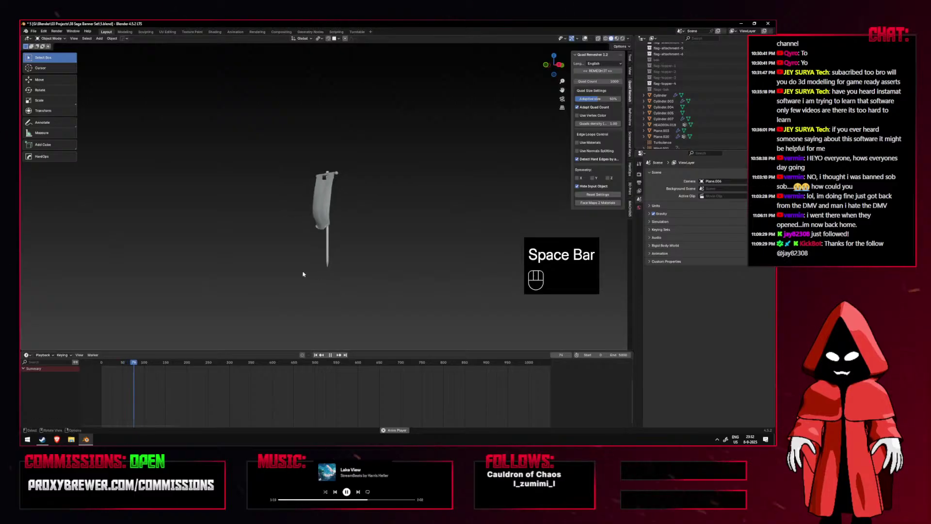
key(space)
key(KP_1)
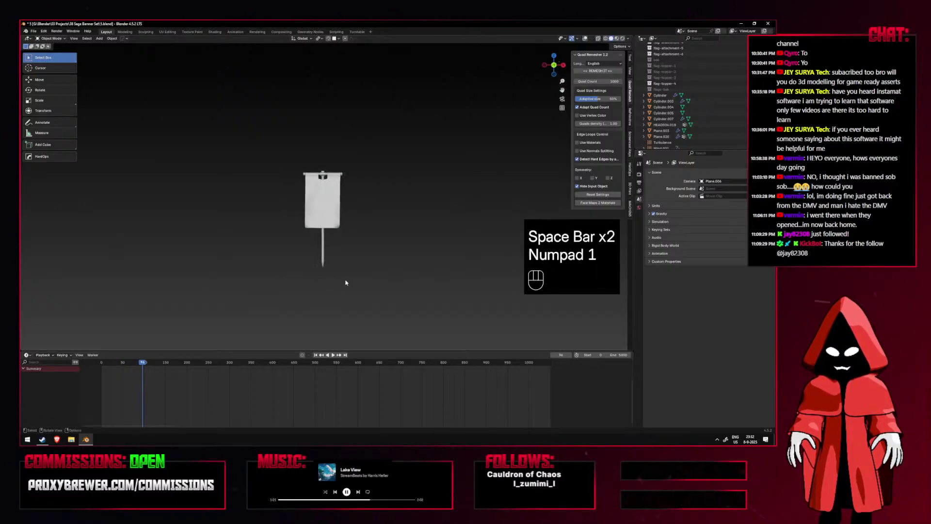
Show the overlays in side view, select the wind field above the banner, and open its X rotation for editing.
key(shift+alt+z)
key(KP_3)
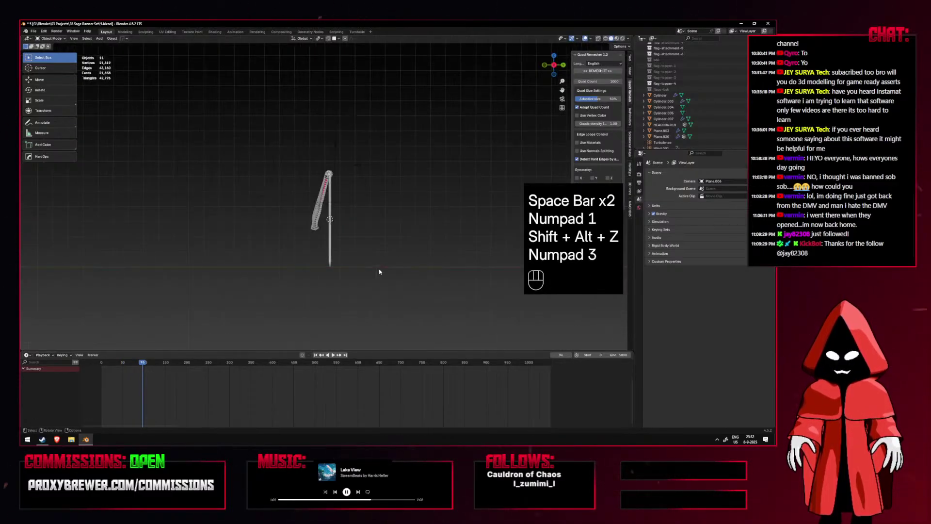
click(353, 127)
key(BackSpace)
click(601, 93)
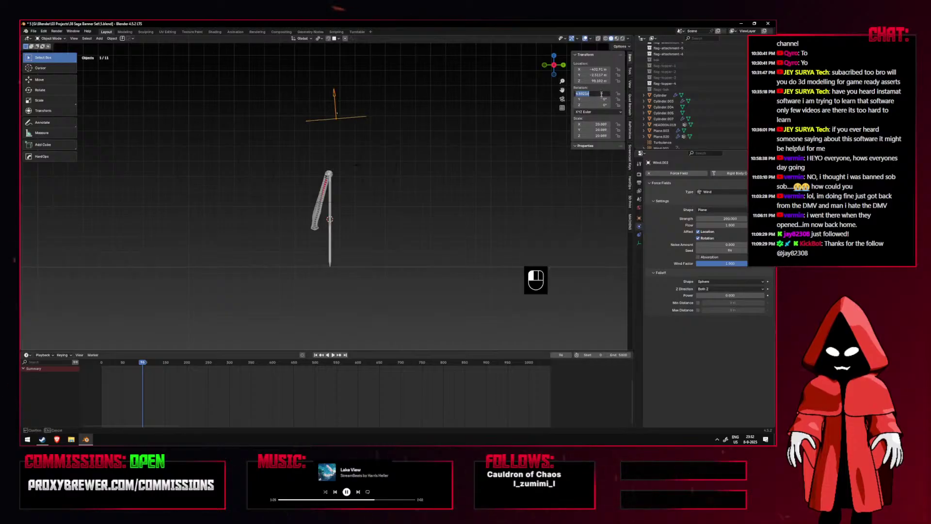
Try to rotate the wind force field above the banner by 190° about the X axis.
text(rz180)
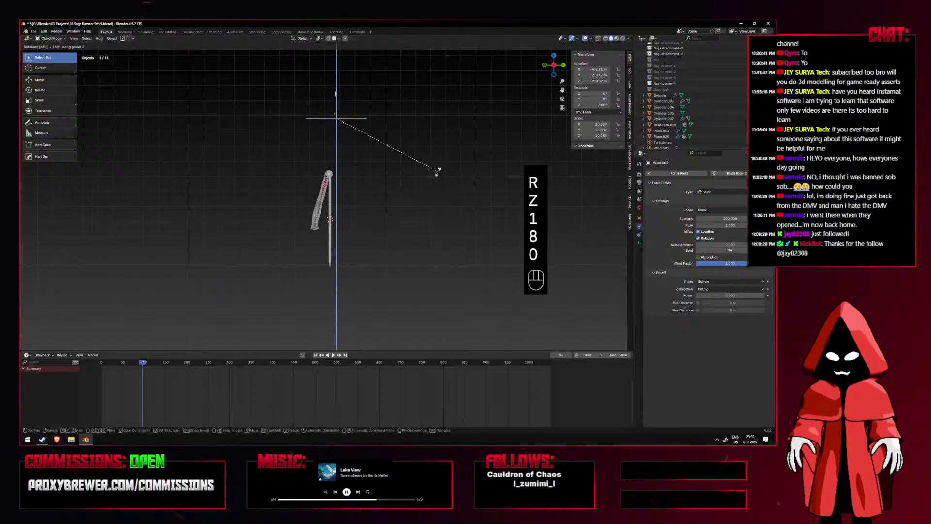
key(BackSpace)
key(BackSpace)
key(KP_1)
text(rx9)
key(BackSpace)
key(BackSpace)
text(190)
key(Return)
key(shift+alt)
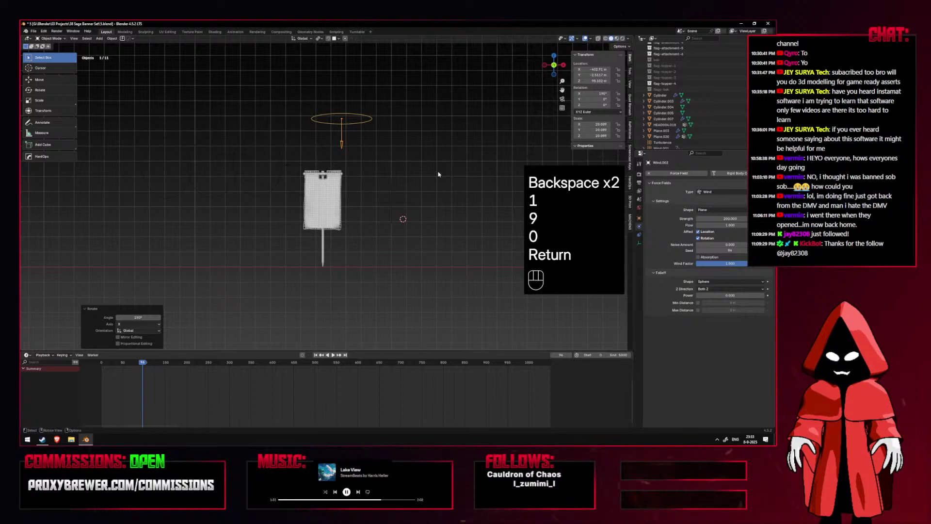
key(ctrl+z)
Rotate the wind force field above the banner 180° about the X axis and play the cloth simulation, checking front and side views.
text(rx180)
key(Return)
key(shift+alt+z)
key(space)
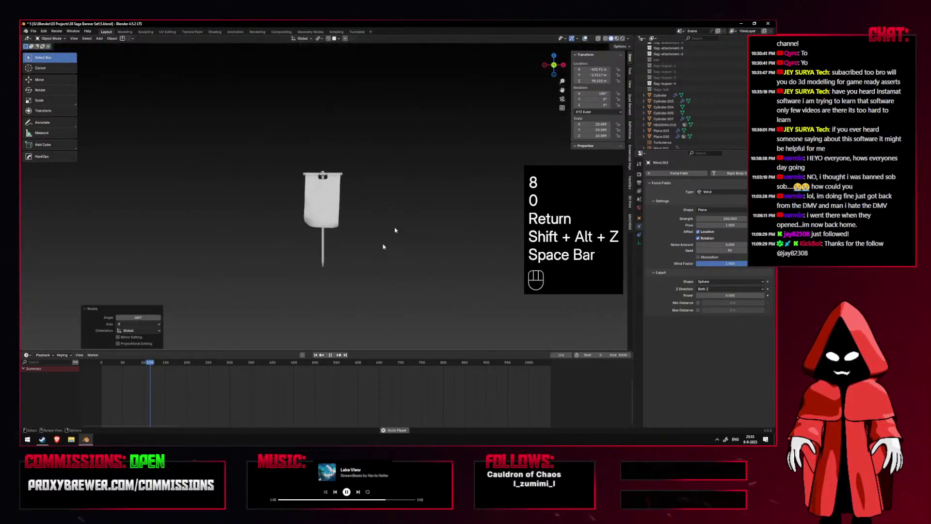
key(KP_1)
key(KP_3)
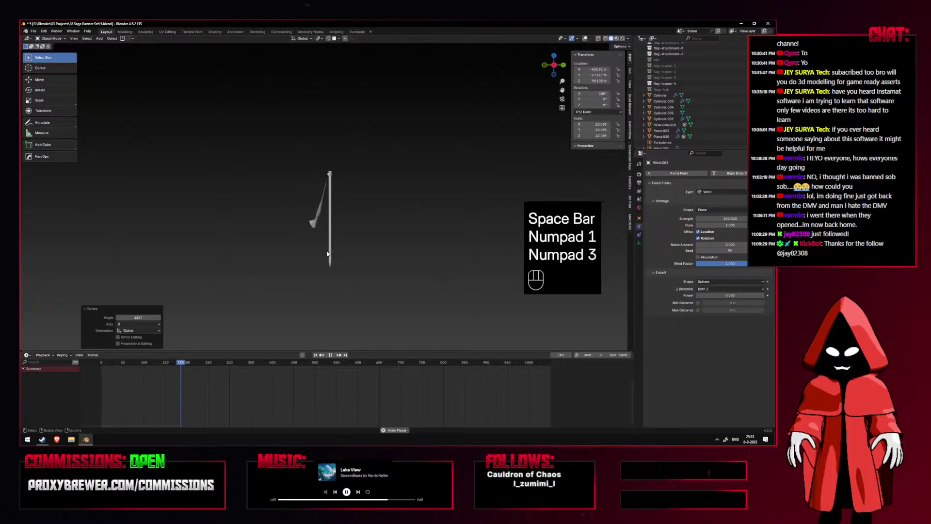
key(KP_1)
key(KP_3)
key(KP_1)
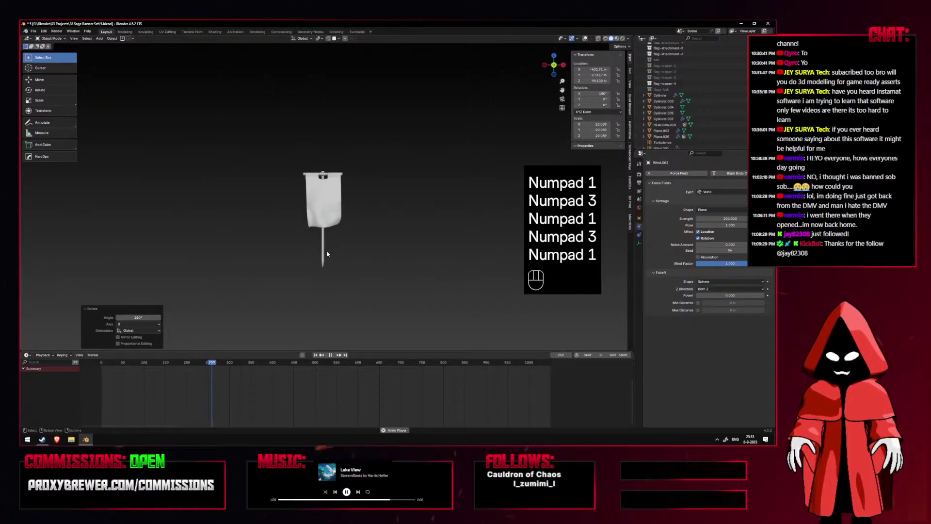
key(KP_3)
key(space)
Adjust the strength of the sideways-facing wind force field beside the banner and replay the cloth simulation.
key(shift+alt+z)
click(383, 191)
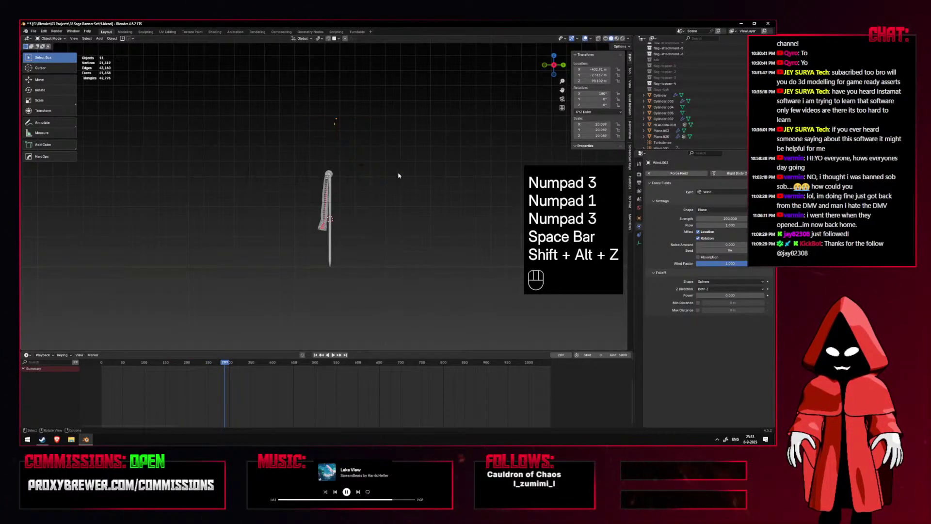
click(399, 174)
click(746, 219)
text(5)
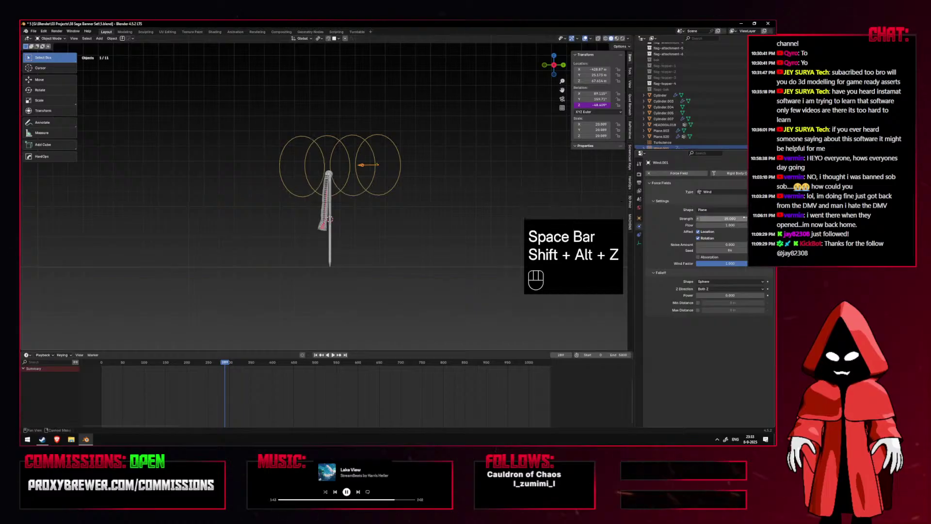
key(Return)
key(shift+alt+z)
key(KP_1)
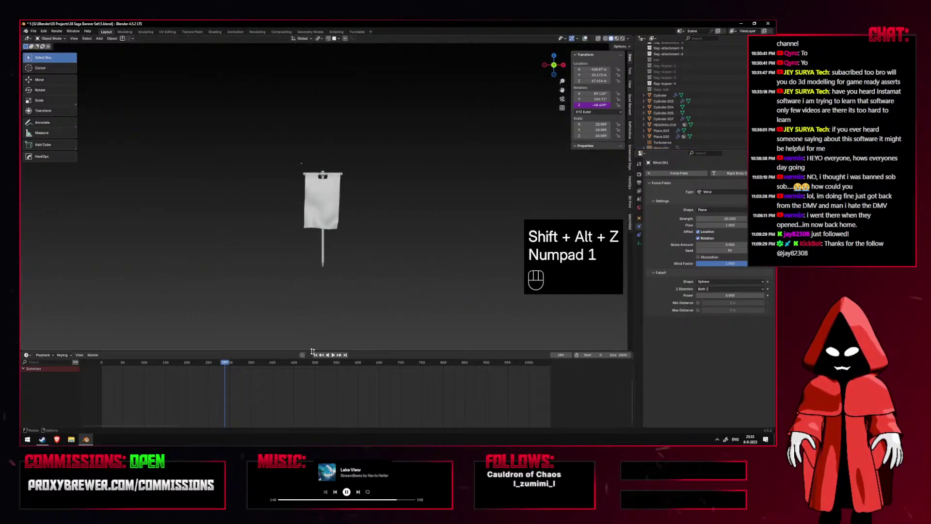
key(space)
middle_drag(363, 246, 339, 252)
key(space)
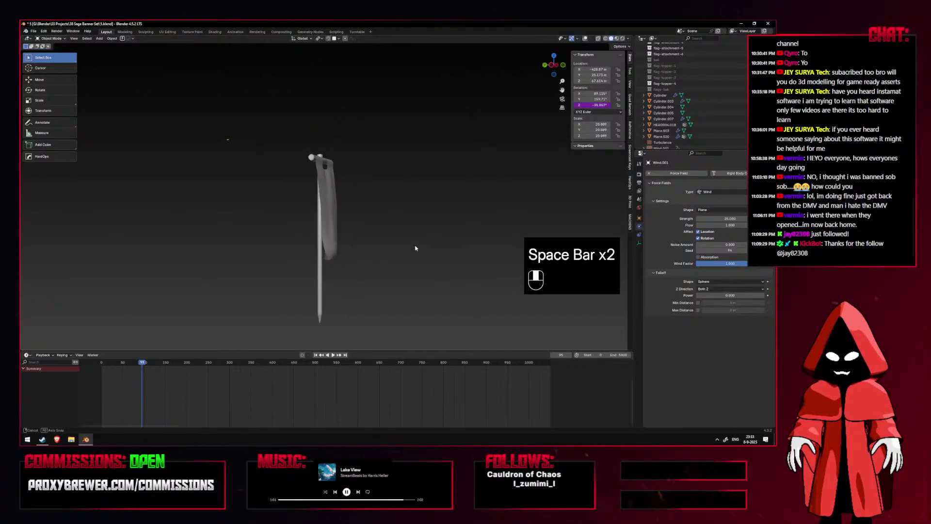
Examine how the banner cloth billows in the front and side views while replaying the simulation without overlays.
key(KP_1)
key(KP_3)
key(shift+alt+z)
key(KP_1)
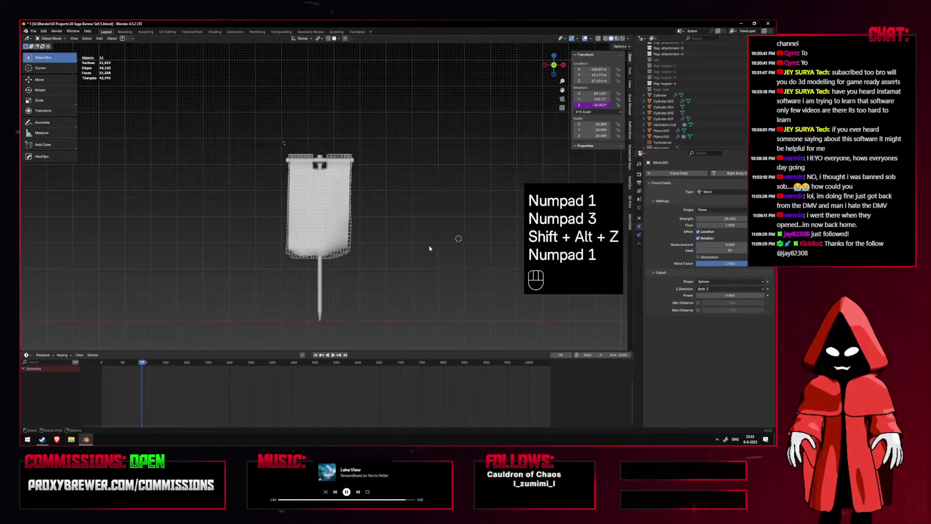
key(KP_3)
key(KP_1)
key(shift+alt+z)
key(space)
key(space)
key(KP_3)
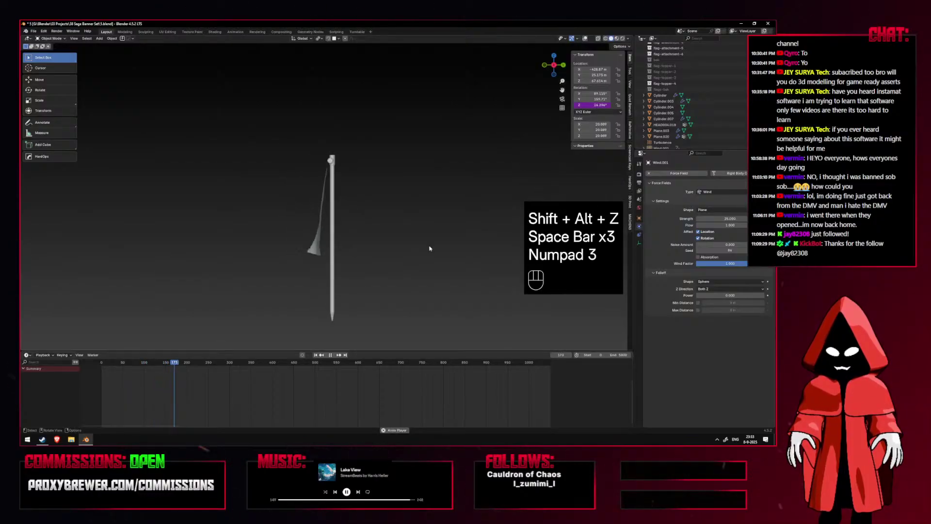
key(space)
key(KP_1)
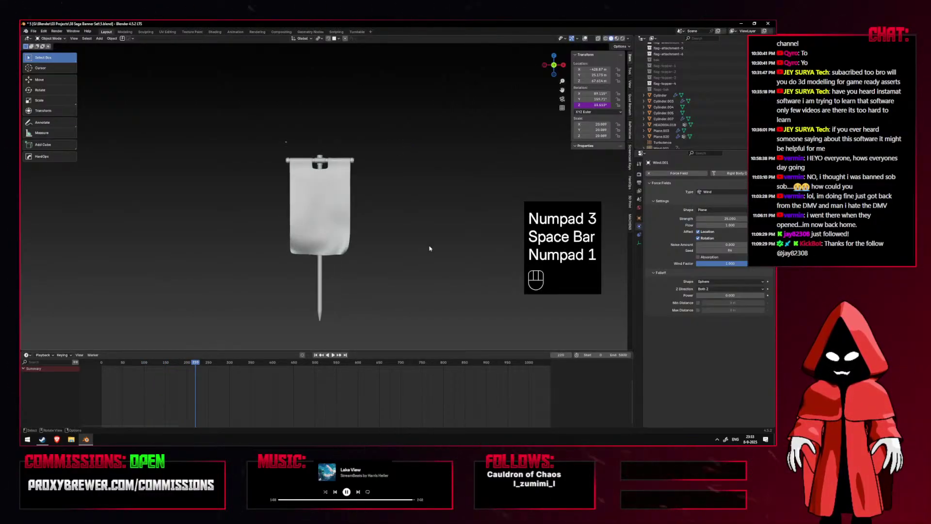
mouse_move(357, 275)
middle_down()
mouse_move(437, 277)
mouse_move(354, 274)
middle_up()
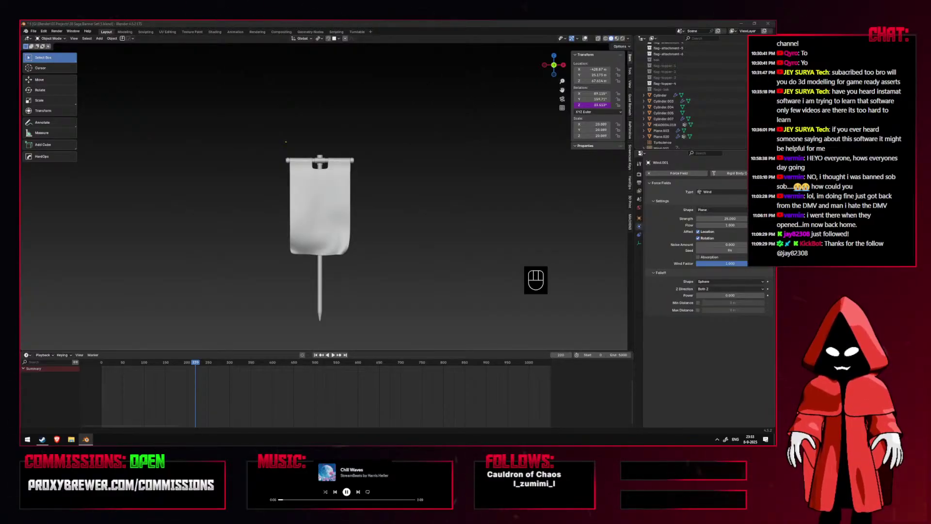
Show the overlays again, select the banner's wireframe cloth cage and return the timeline to its start frame.
scroll(524, 196, up, 3)
click(585, 38)
scroll(405, 183, down, 1)
scroll(406, 184, down, 1)
click(353, 213)
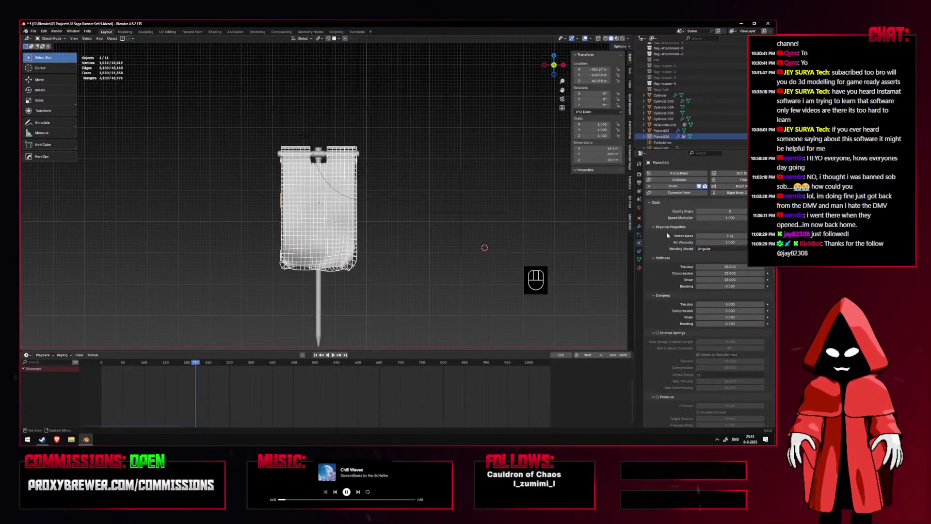
click(640, 259)
click(316, 355)
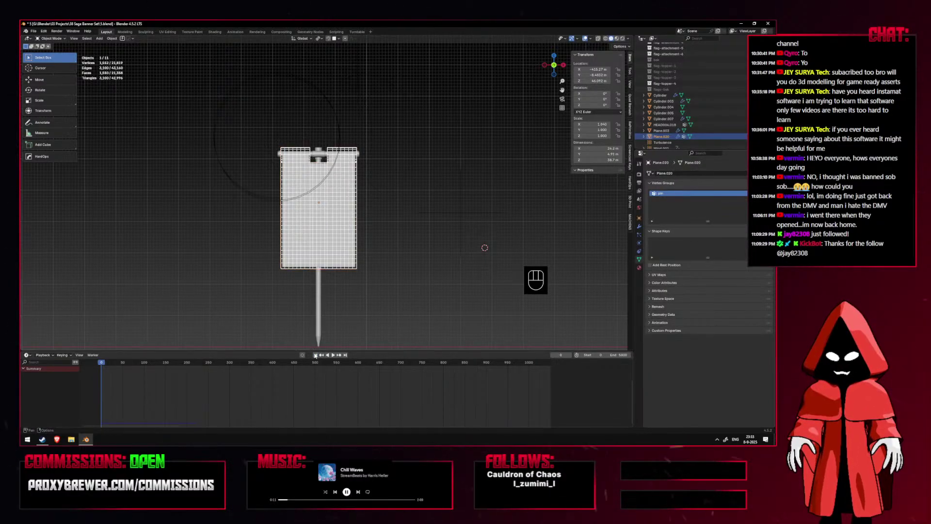
Remove the Cloth modifier from the banner's cloth cage, leaving its Solidify modifier in place.
click(639, 242)
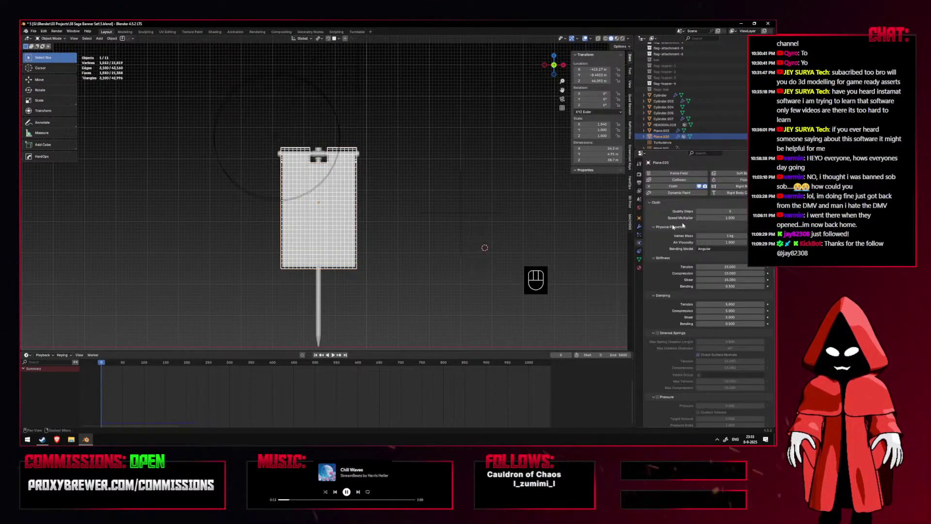
click(640, 226)
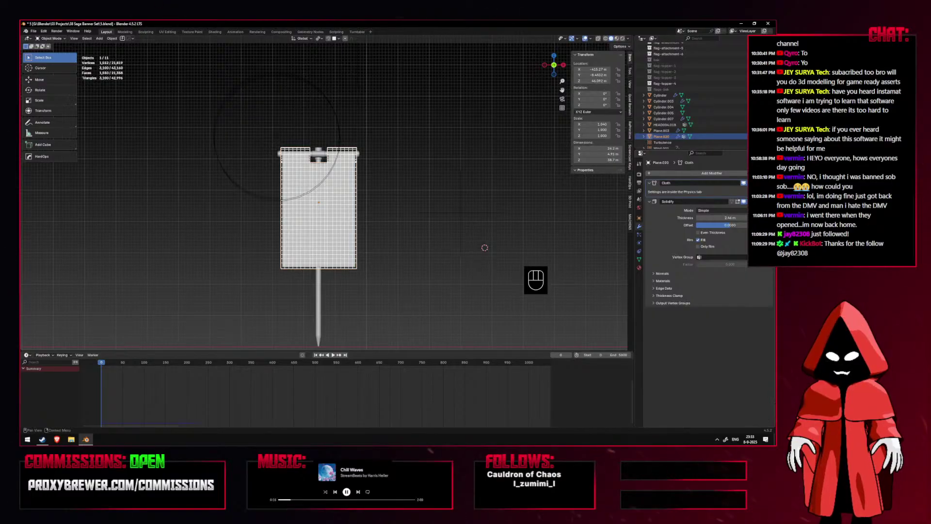
key(x)
Delete the turbulence and both wind force fields around the banner.
scroll(367, 183, up, 3)
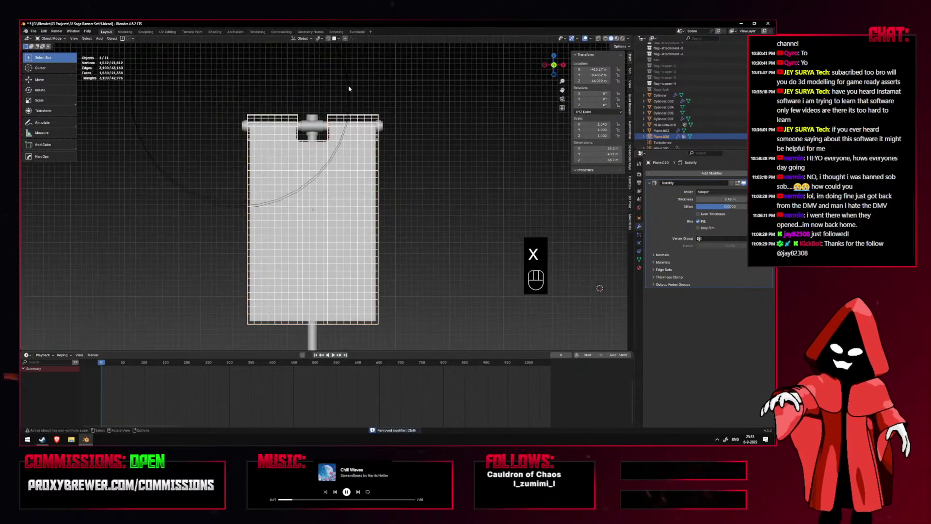
click(349, 90)
key(x)
click(351, 93)
scroll(351, 93, down, 6)
shift+drag(463, 235, 412, 188)
key(x)
click(412, 189)
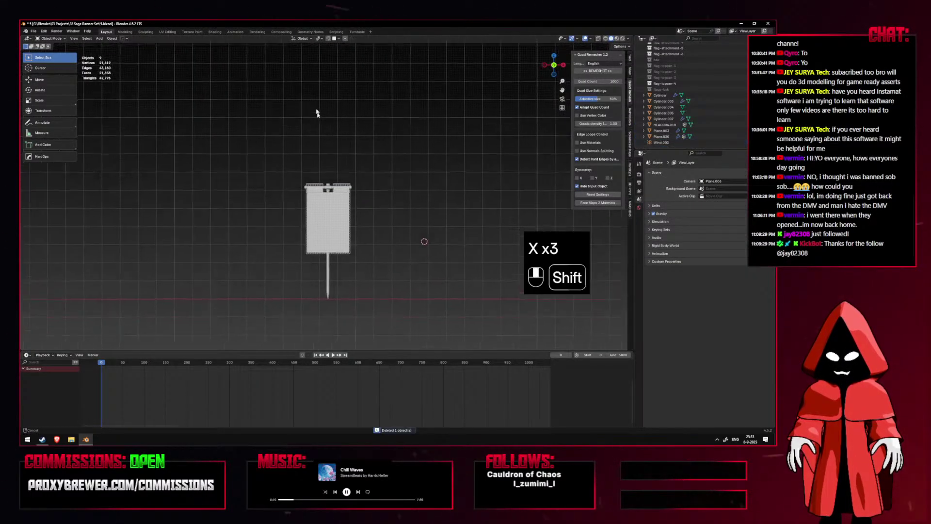
key(shift+x)
click(402, 160)
Apply the scale to the banner's wireframe cloth cage in Object Mode.
scroll(385, 184, up, 4)
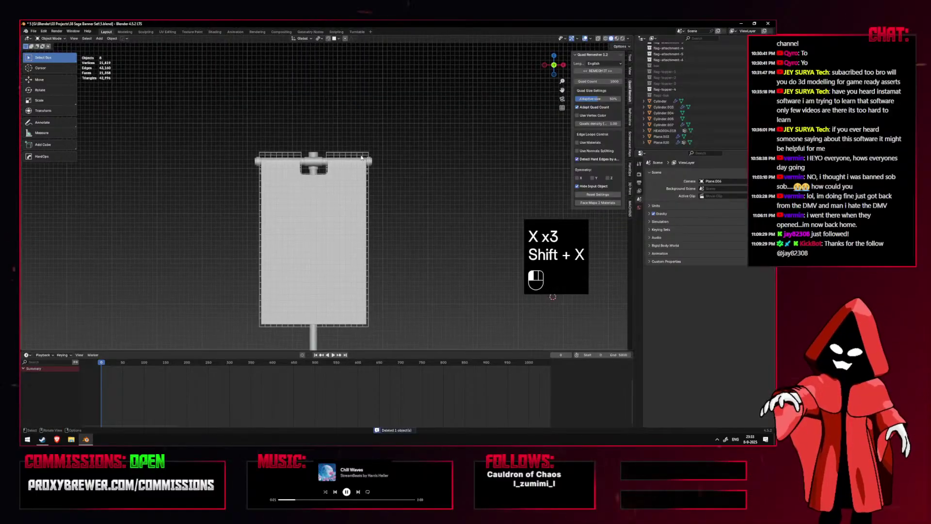
click(354, 194)
click(51, 38)
click(52, 58)
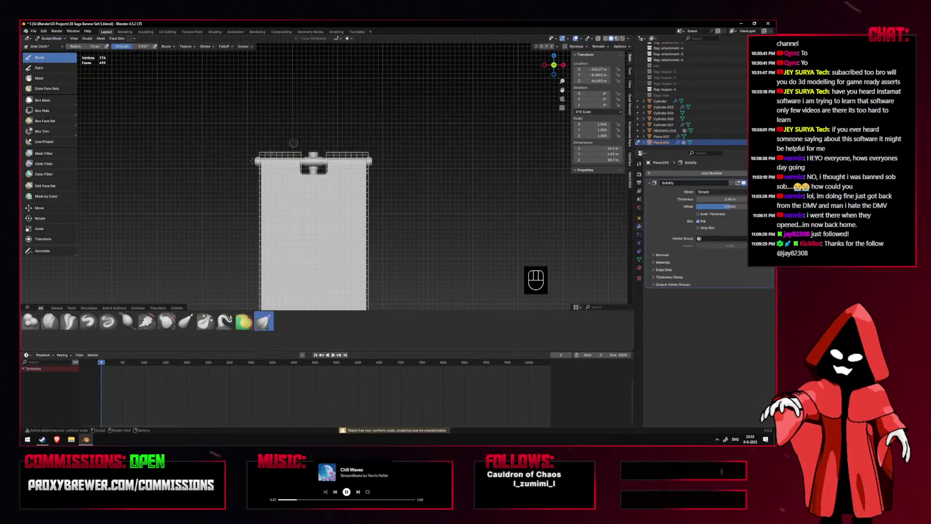
click(48, 39)
click(51, 48)
key(ctrl+a)
click(272, 167)
Select the banner mesh inside the cage and unbind its MeshDeform modifier while keeping the modifier.
click(359, 184)
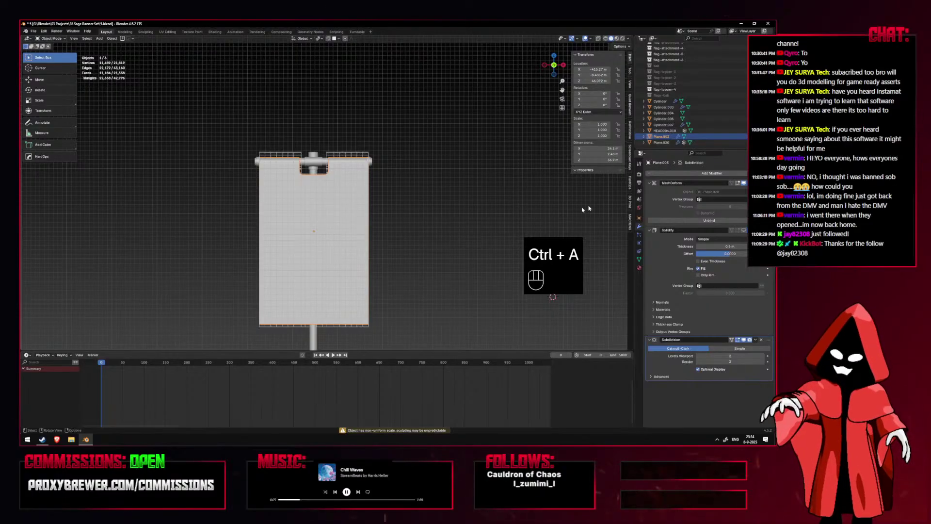
click(761, 182)
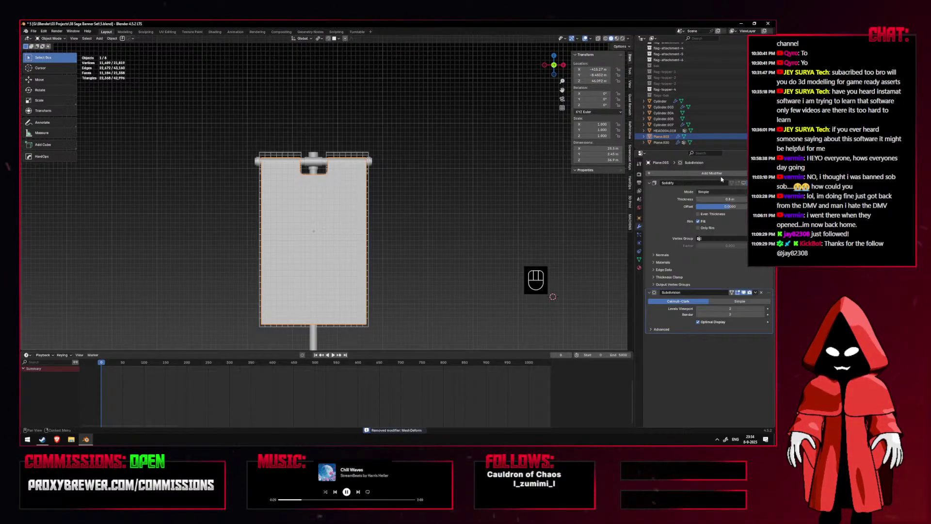
key(ctrl+z)
click(710, 220)
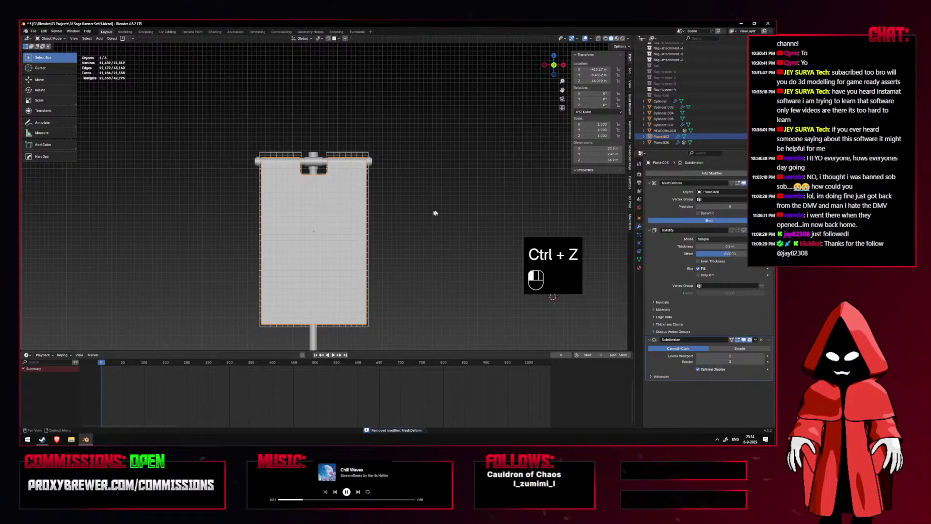
Select the banner's outer cloth cage and switch it to Sculpt Mode.
click(366, 151)
key(KP_1)
key(KP_3)
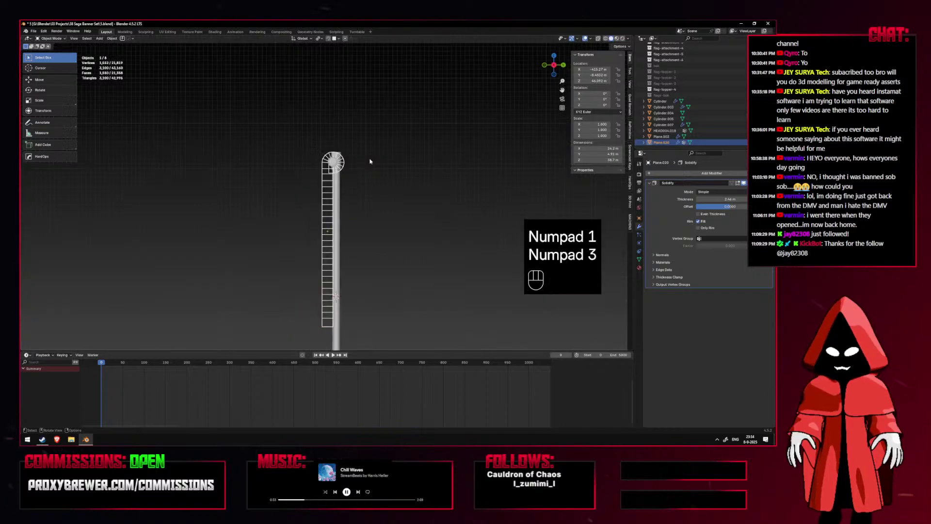
key(KP_1)
key(KP_1)
middle_drag(370, 161, 345, 190)
click(51, 38)
click(51, 58)
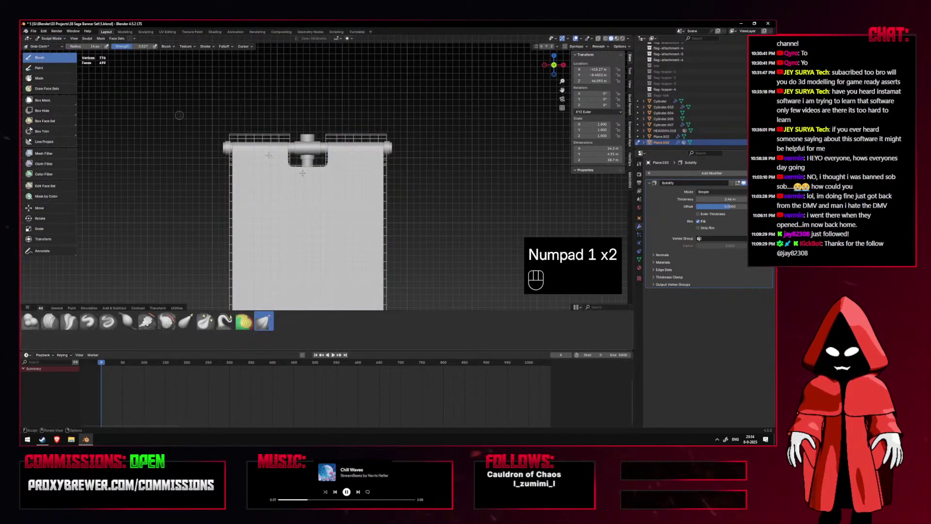
scroll(179, 117, down, 3)
Try masking the upper edge of the cloth cage from the front with a resized Mask brush.
key(m)
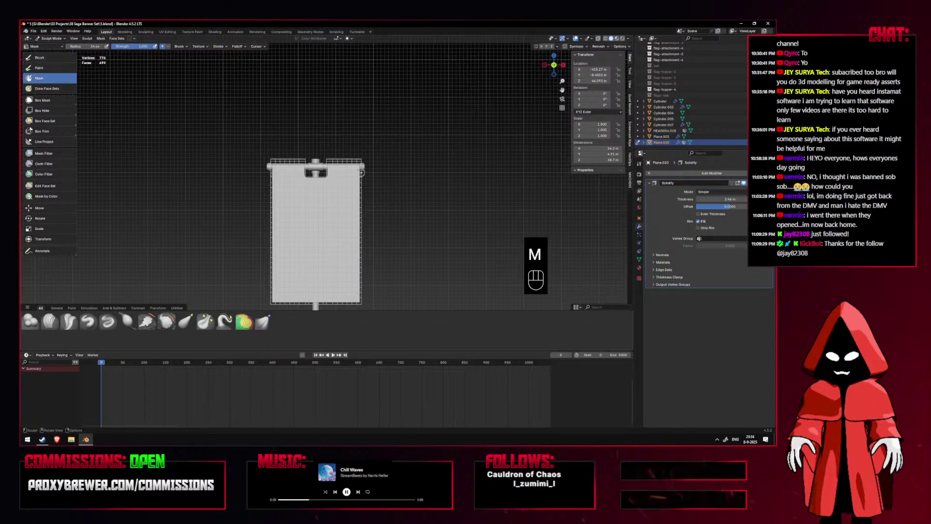
key(f)
mouse_move(359, 176)
middle_down()
mouse_move(367, 171)
mouse_move(286, 162)
middle_up()
key(ctrl+z)
key(f)
click(364, 162)
scroll(363, 162, up, 2)
drag(286, 162, 316, 161)
key(ctrl+z)
Try masking the strip of cloth around the crossbar from behind, and test erasing mask at its front edge.
scroll(311, 160, up, 2)
mouse_move(296, 163)
middle_down()
mouse_move(276, 143)
mouse_move(291, 145)
mouse_move(242, 151)
mouse_move(344, 154)
mouse_move(405, 145)
middle_up()
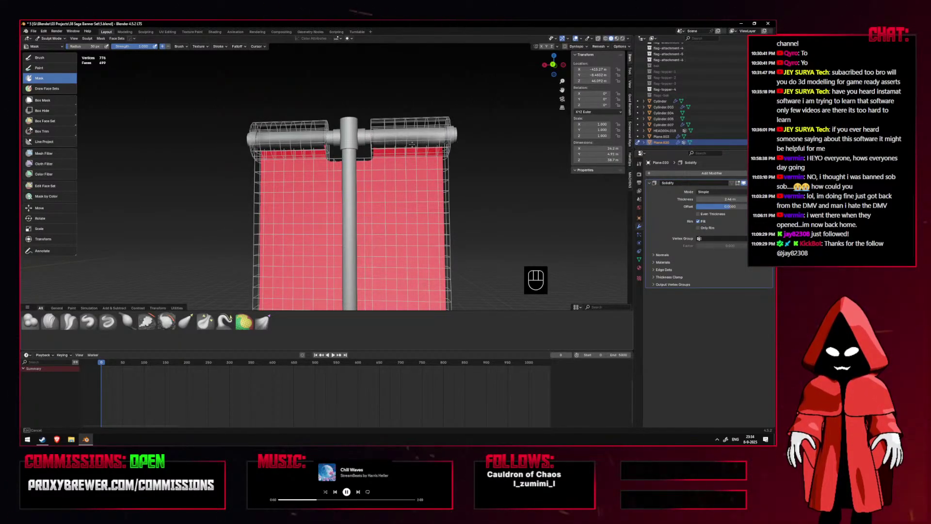
mouse_move(303, 143)
middle_down()
mouse_move(368, 140)
mouse_move(306, 144)
mouse_move(310, 151)
mouse_move(315, 138)
middle_up()
key(ctrl+z)
drag(378, 147, 378, 147)
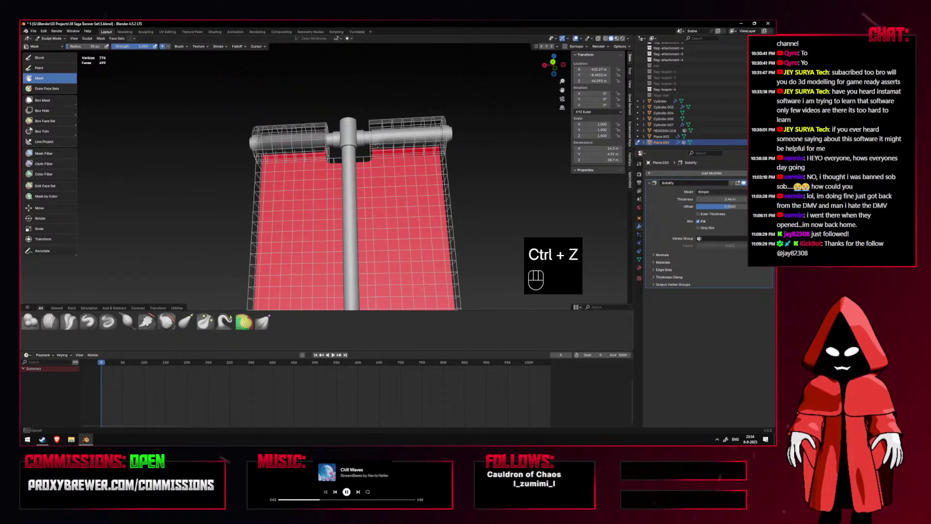
middle_drag(404, 150, 410, 150)
key(KP_1)
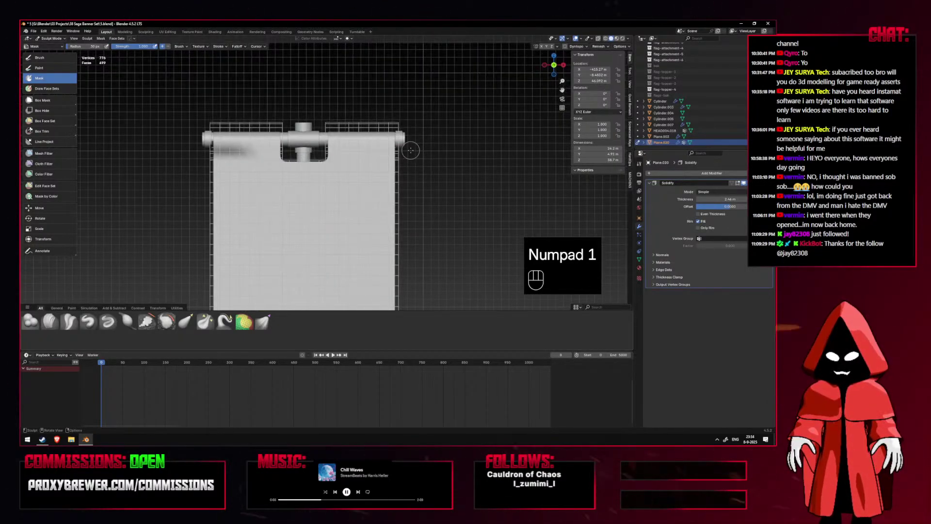
mouse_move(208, 155)
ctrl+mouse_down()
mouse_move(252, 150)
mouse_move(218, 151)
ctrl+mouse_up()
mouse_move(218, 151)
middle_down()
mouse_move(369, 139)
mouse_move(375, 127)
mouse_move(443, 162)
mouse_move(441, 211)
middle_up()
key(ctrl+z)
Choose the Grab Cloth brush and enlarge its radius to cover much of the banner's width.
key(KP_1)
key(KP_1)
scroll(441, 212, down, 3)
click(263, 321)
key(f)
click(456, 197)
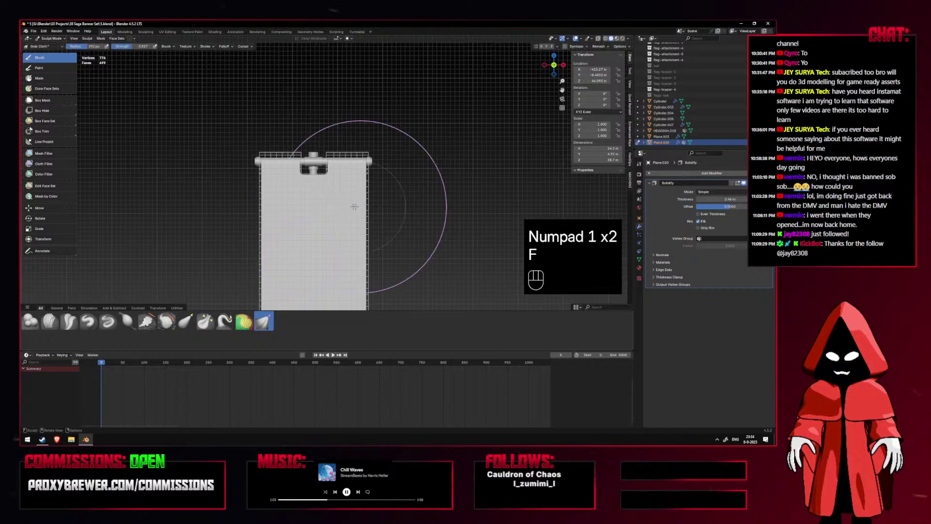
Try pulling the banner cloth with the Grab Cloth brush at a lower strength and different radii, with overlays hidden.
key(shift+alt+z)
drag(323, 198, 323, 205)
key(ctrl+z)
key(f)
key(shift+f)
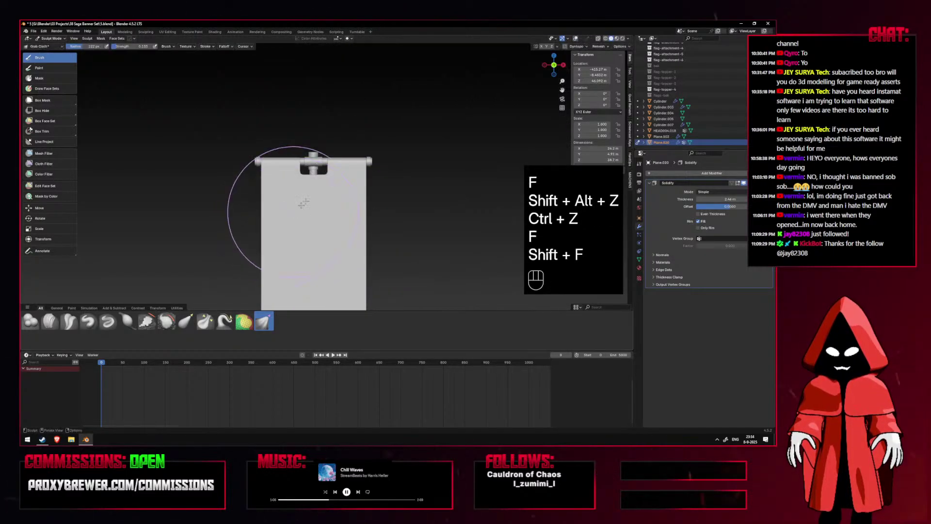
drag(312, 262, 314, 278)
shift+middle_drag(337, 217, 335, 155)
drag(335, 156, 347, 107)
key(ctrl+z)
key(f)
key(ctrl+z)
key(ctrl+z)
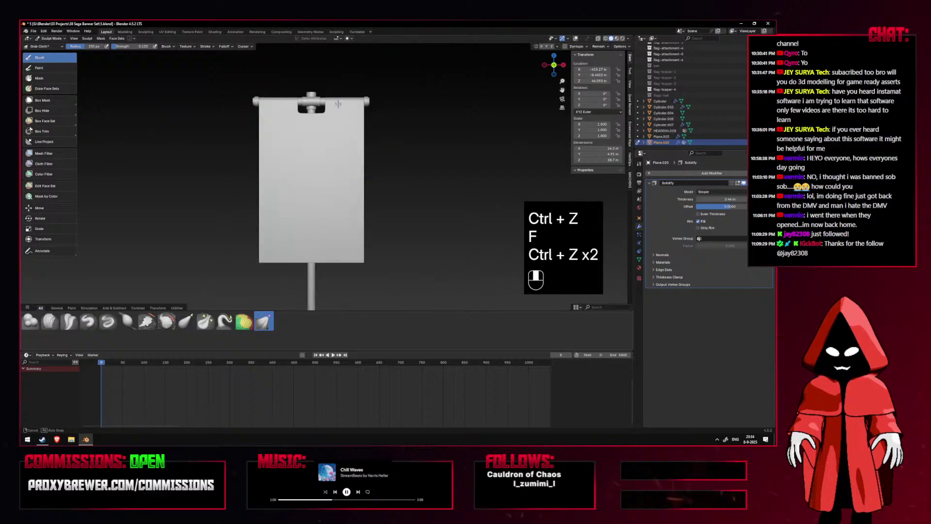
Show the overlays and mask the strip of cloth cage around the crossbar with a reduced Mask brush.
middle_drag(338, 121, 335, 153)
key(m)
key(f)
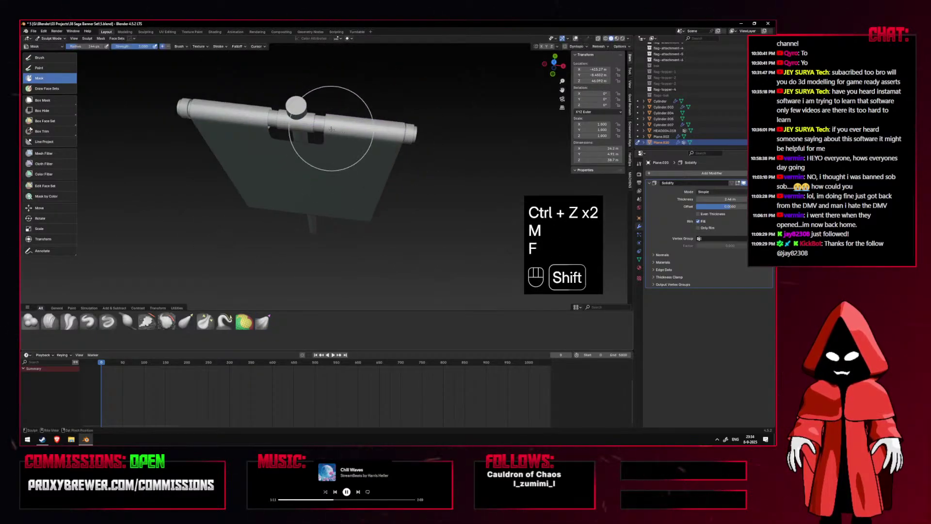
key(shift+alt+z)
key(f)
click(331, 123)
key(KP_7)
middle_drag(343, 146, 338, 87)
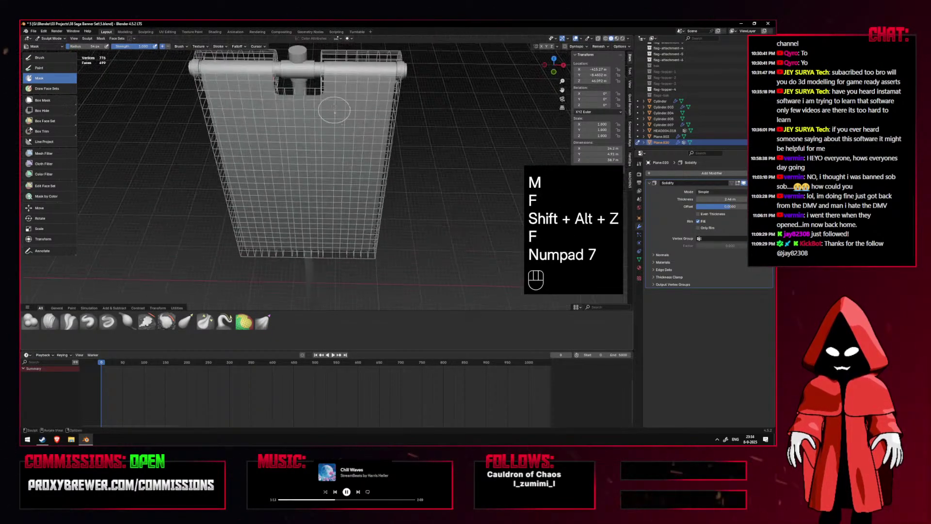
key(f)
click(335, 86)
key(ctrl+z)
key(f)
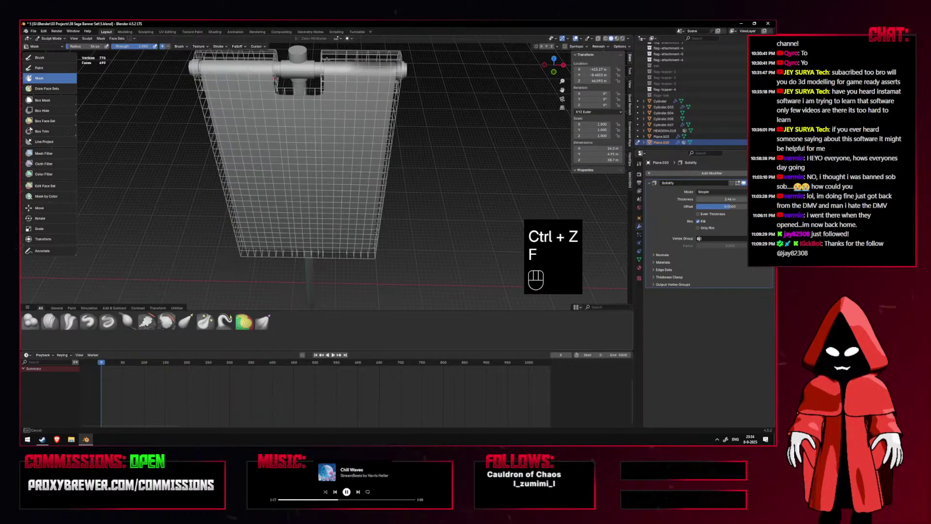
drag(329, 59, 346, 59)
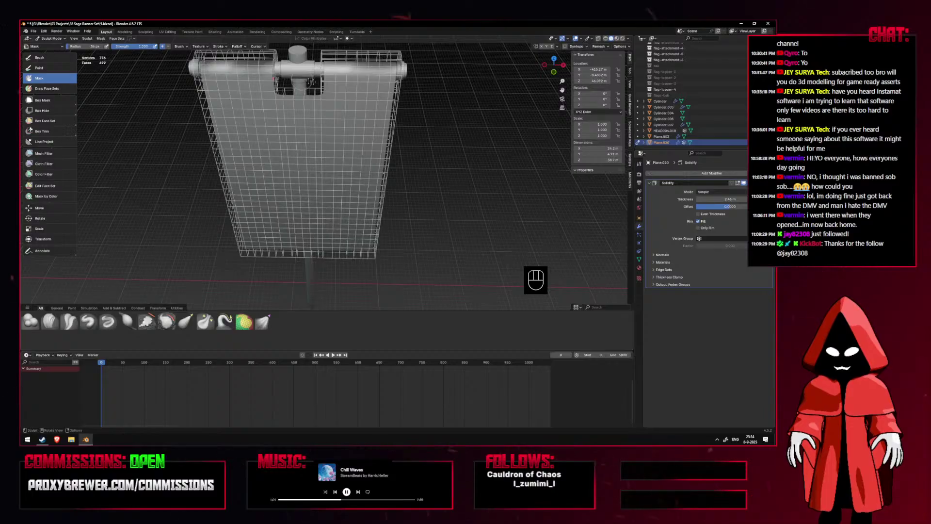
Try pulling the banner's middle downward from the front with the Grab Cloth brush at different radii, with overlays hidden.
key(KP_1)
click(264, 320)
key(f)
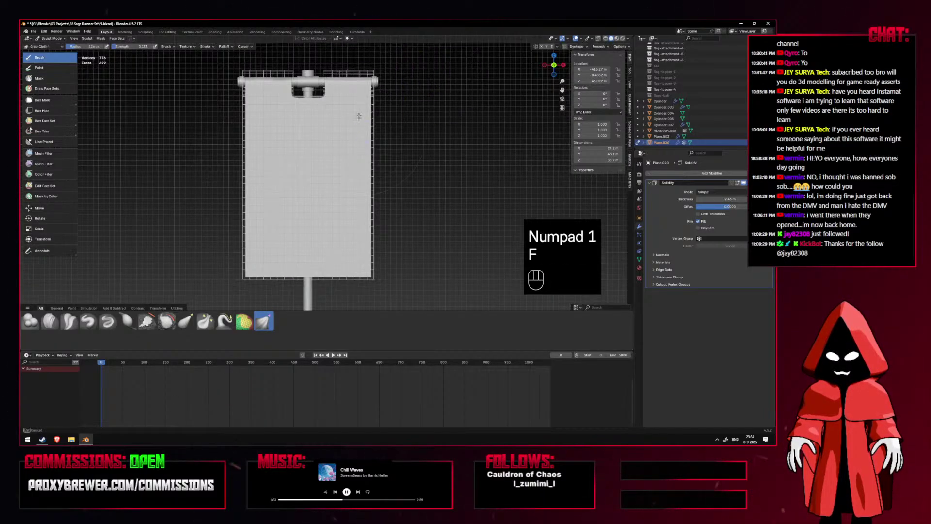
key(ctrl+z)
key(shift+alt+z)
drag(312, 187, 306, 265)
key(ctrl+z)
key(f)
click(287, 225)
key(ctrl+z)
key(ctrl+z)
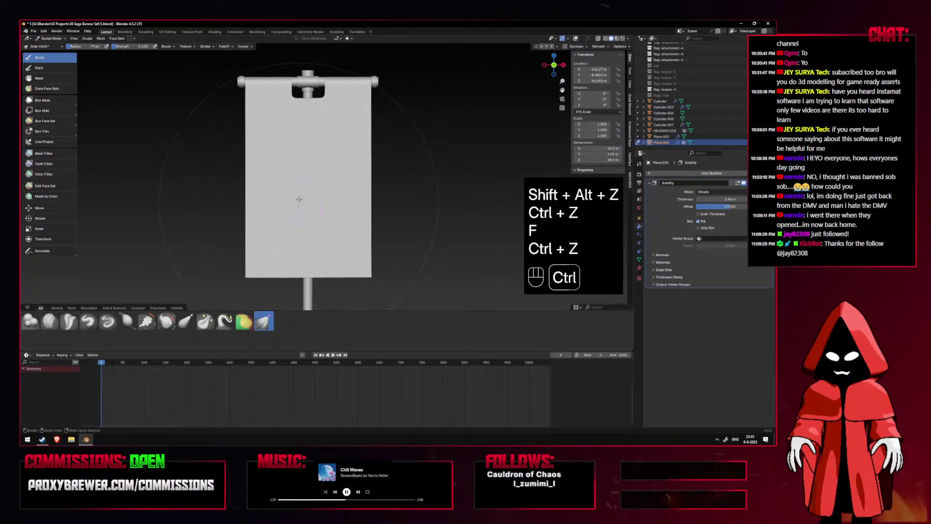
Raise the Grab Cloth brush's strength and pull the banner's centre downward to form sagging folds below the crossbar notch.
key(shift+f)
click(324, 170)
mouse_move(324, 169)
mouse_down()
mouse_move(296, 275)
mouse_move(312, 241)
mouse_move(310, 250)
mouse_up()
key(ctrl+z)
key(ctrl+z)
key(ctrl+z)
key(ctrl+z)
key(ctrl+z)
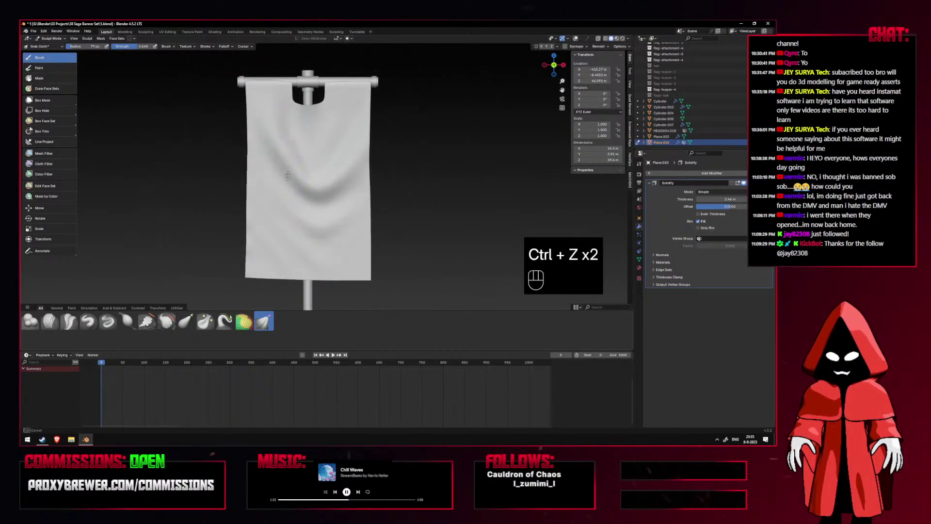
drag(305, 151, 307, 212)
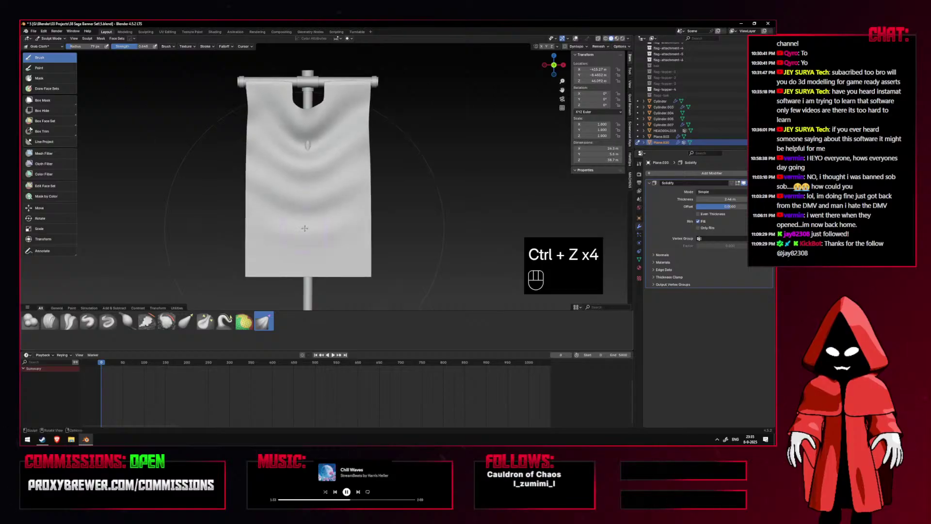
Resize the Grab Cloth brush and try pulling the banner's folds from an angled side view.
scroll(310, 206, down, 4)
key(f)
click(310, 206)
mouse_move(315, 209)
middle_down()
mouse_move(253, 209)
mouse_move(270, 221)
middle_up()
mouse_move(317, 203)
mouse_down()
mouse_move(311, 182)
mouse_move(321, 216)
mouse_move(313, 215)
mouse_up()
key(ctrl+z)
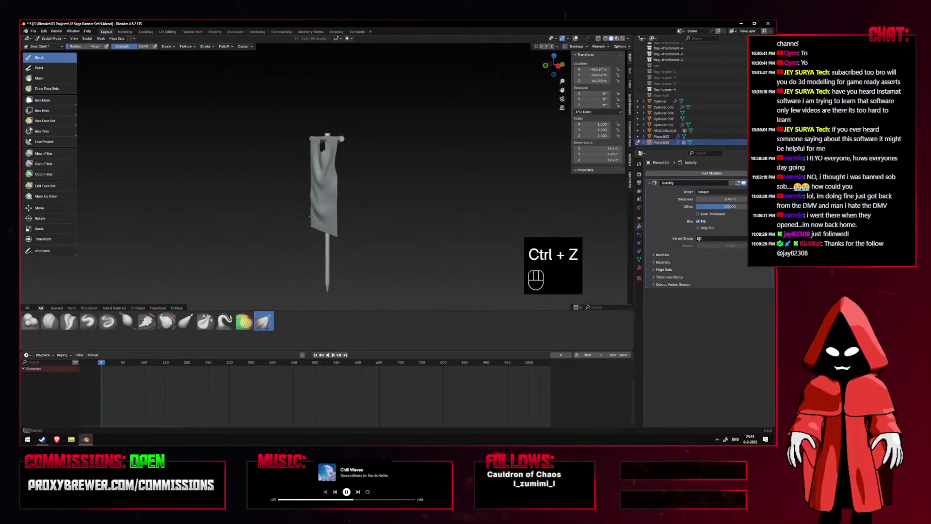
Pull the banner's lower part and bottom edge from the front with the Grab Cloth brush at varied radii.
key(KP_1)
key(f)
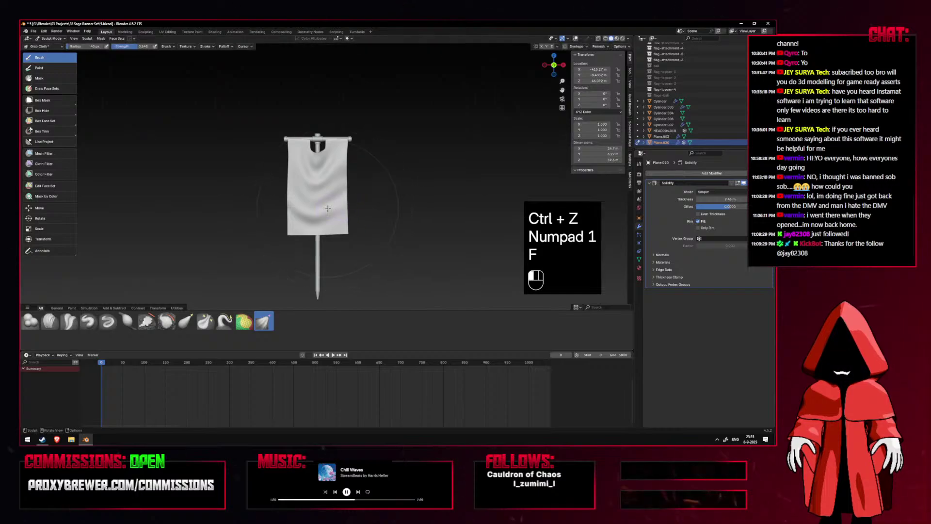
key(f)
key(f)
key(f)
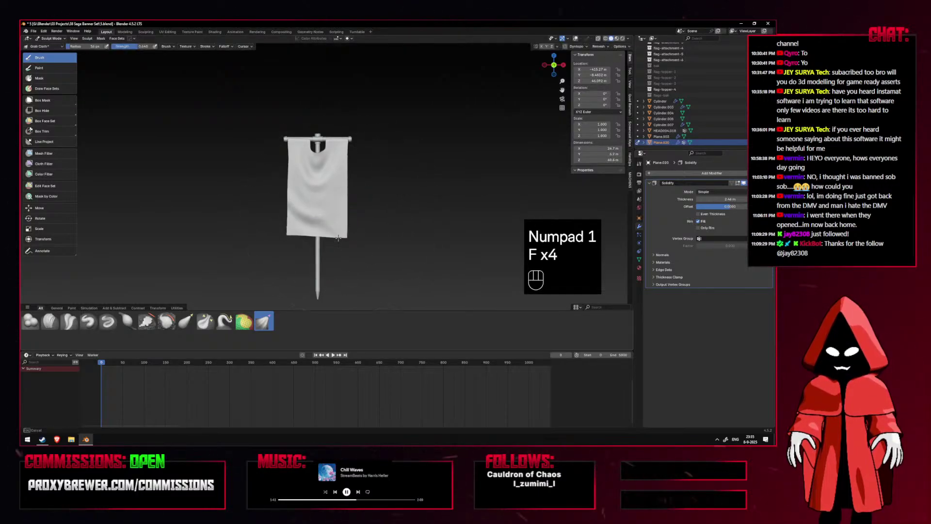
key(ctrl+z)
drag(307, 226, 334, 231)
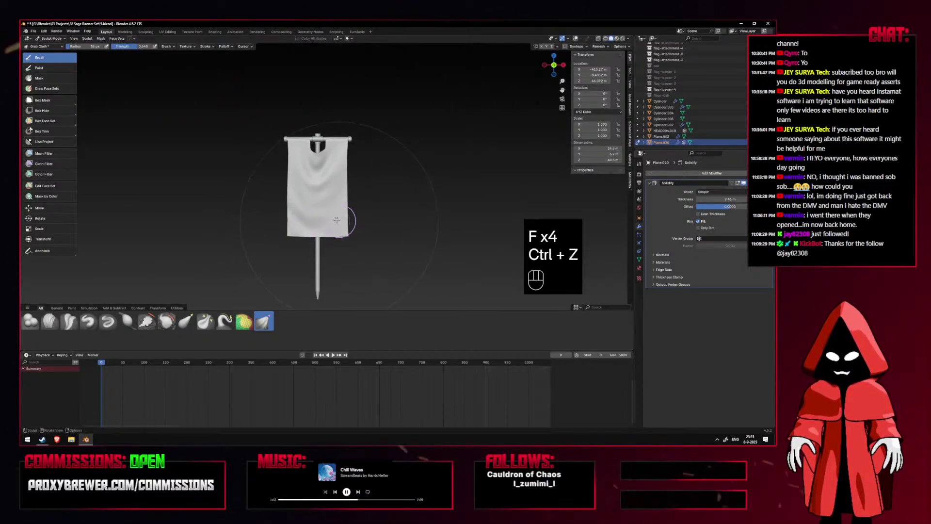
key(ctrl+z)
Adjust the folds below the notch and tug the cloth along the crossbar using resized Grab Cloth strokes.
key(f)
click(317, 169)
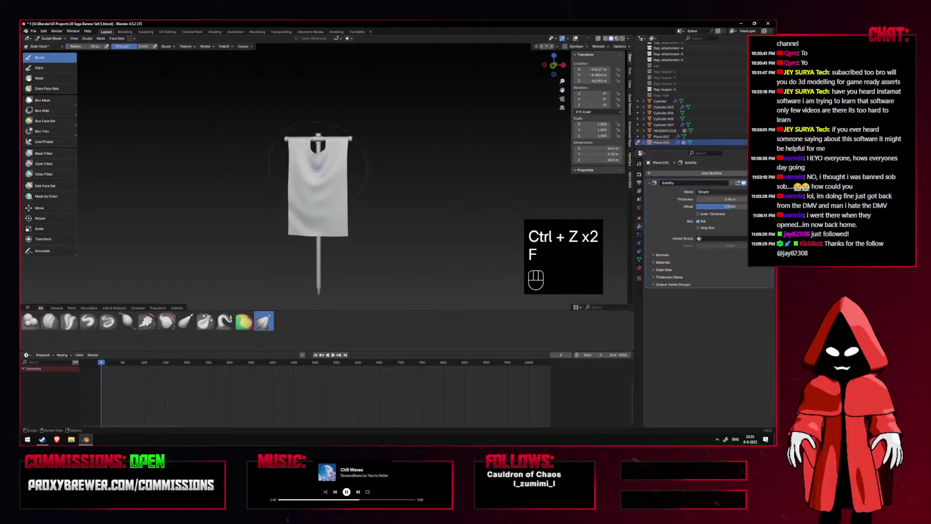
key(ctrl+z)
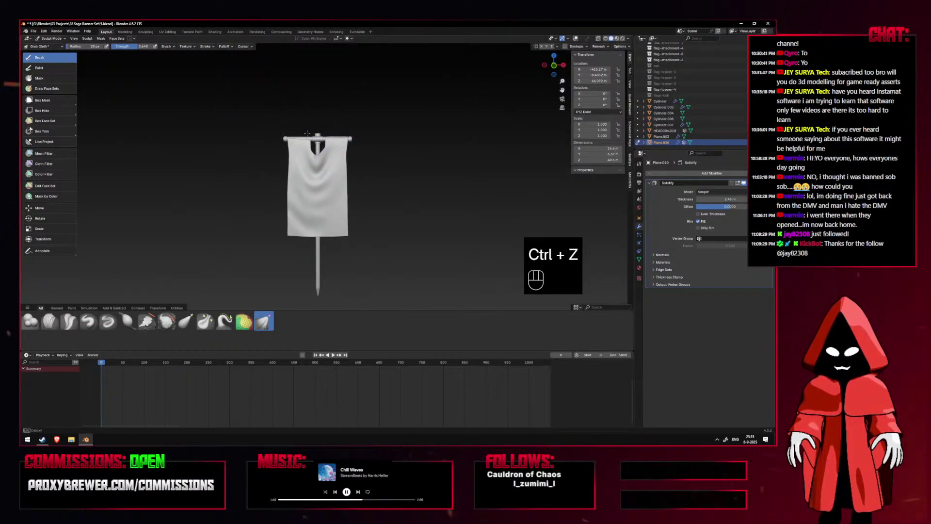
drag(308, 133, 308, 140)
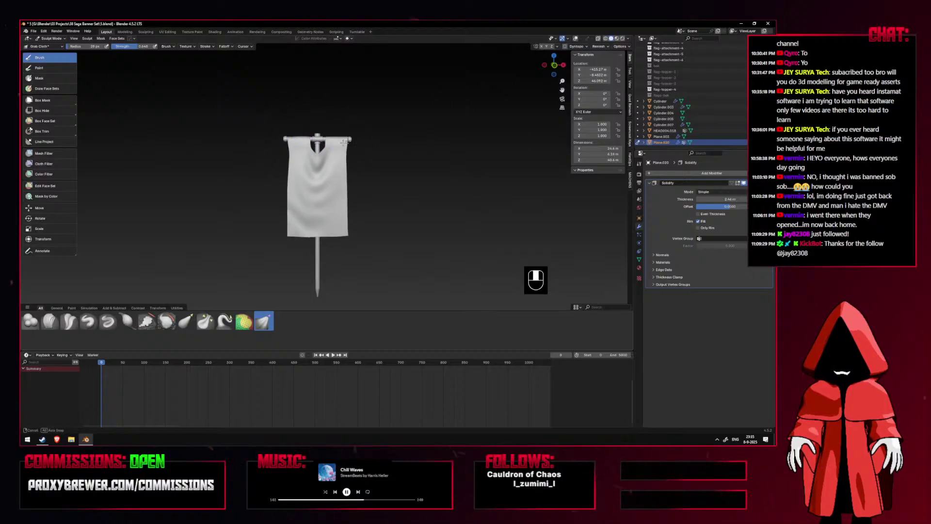
key(KP_1)
key(f)
key(f)
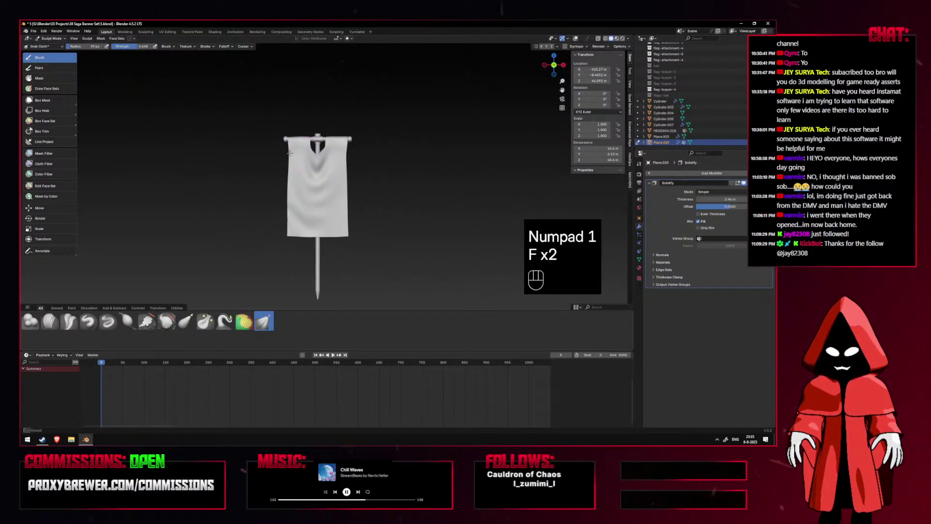
drag(346, 141, 350, 164)
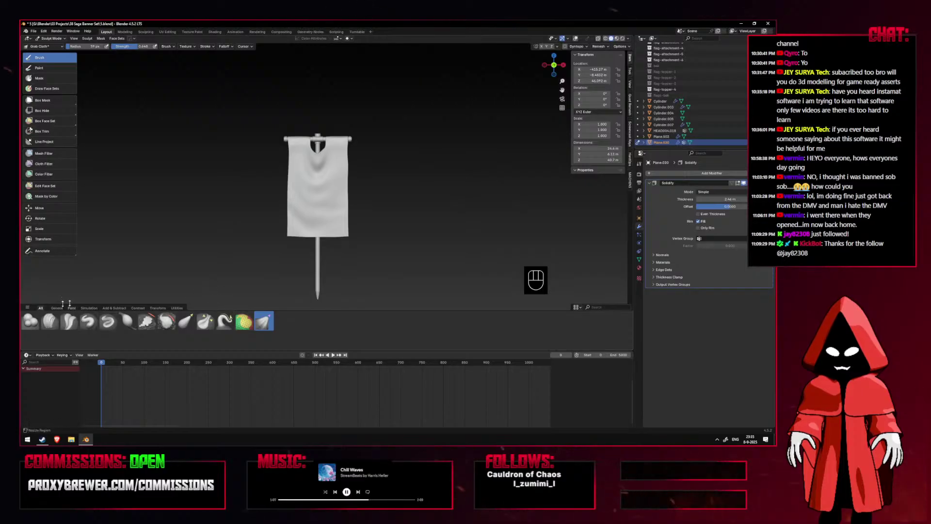
Switch the brush library to Essentials and try the Pinch Folds Cloth brush on the banner.
click(27, 309)
click(52, 265)
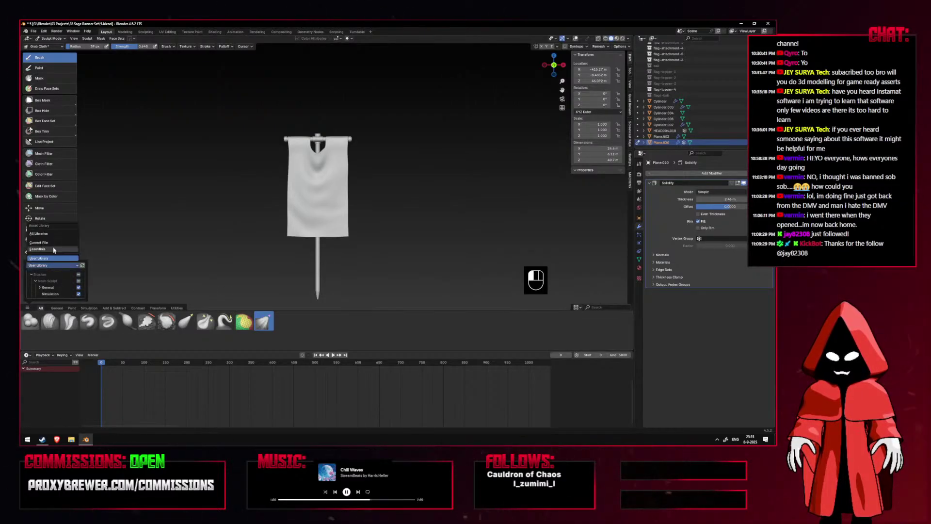
click(54, 250)
click(536, 341)
key(f)
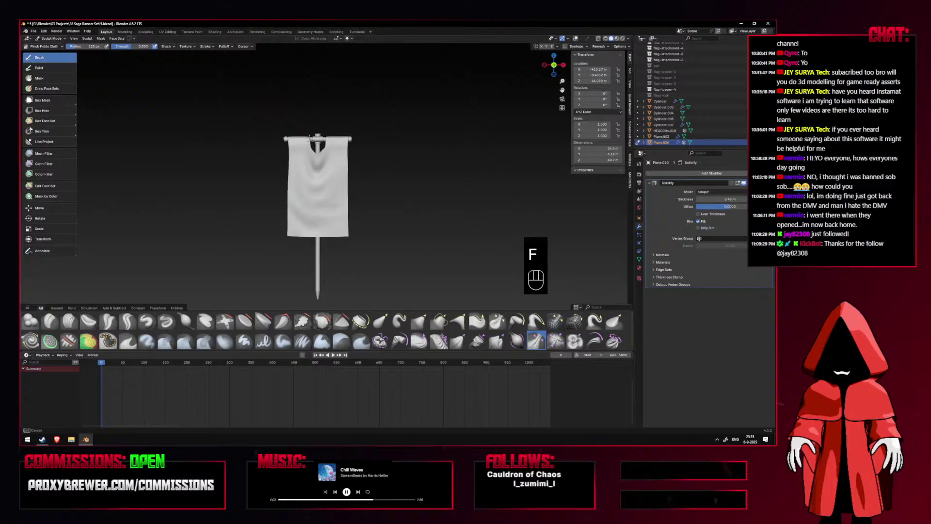
key(ctrl+z)
key(ctrl+z)
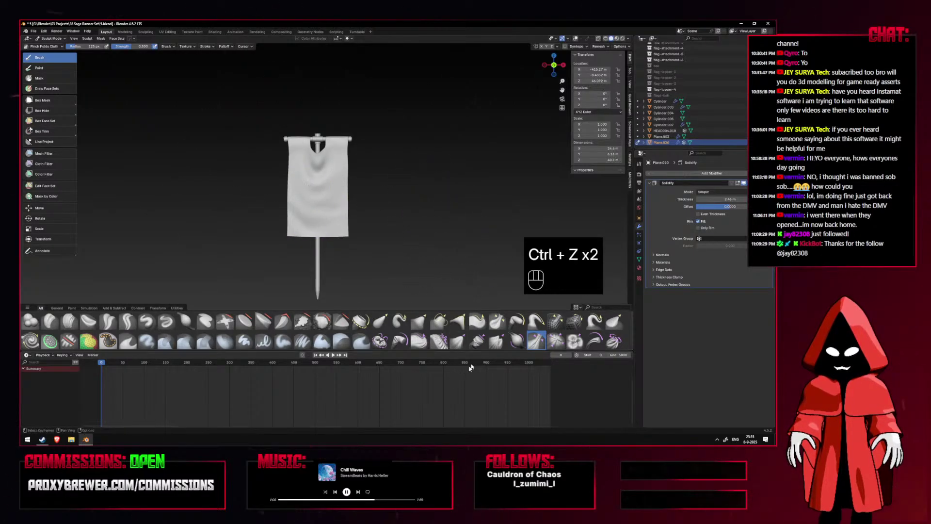
Try the Expand/Contract Cloth brush on the banner, including at a strength of 1.000.
click(439, 341)
key(ctrl+z)
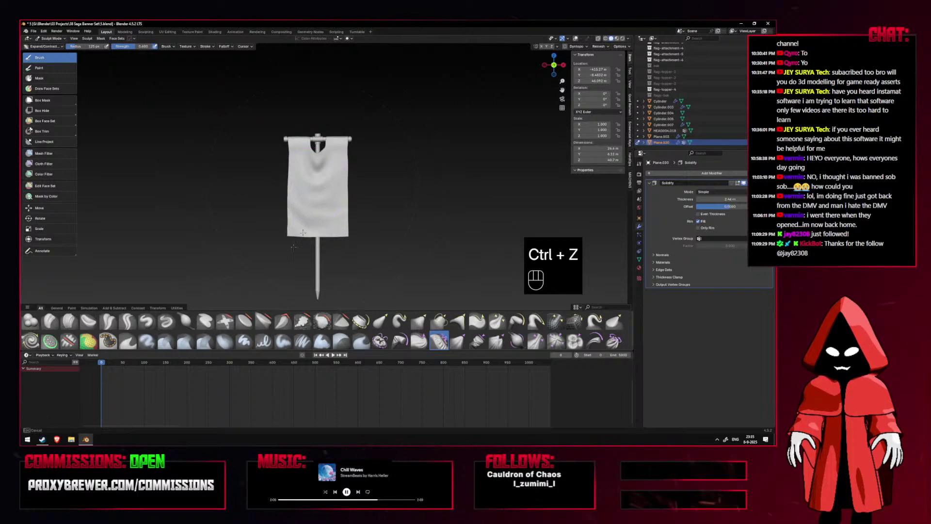
key(ctrl+z)
key(shift+f)
click(310, 196)
key(ctrl+z)
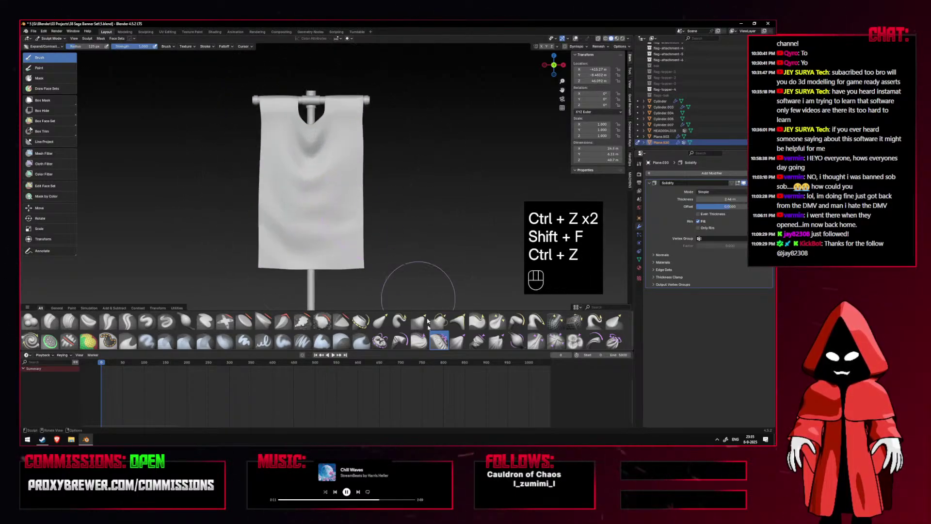
Try dragging the banner's lower cloth with the Drag Cloth brush at a strength of 1.000, and undo the strokes.
click(411, 345)
key(shift+f)
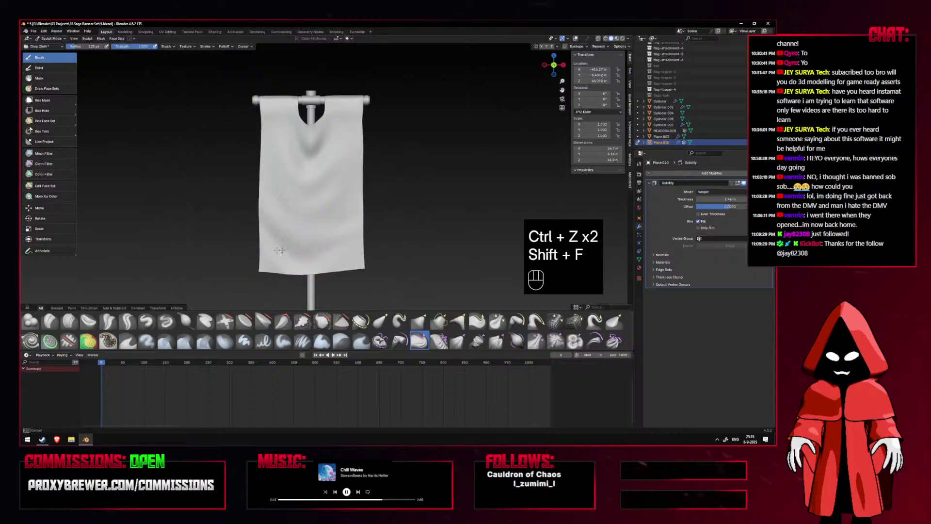
drag(344, 268, 343, 271)
key(ctrl+z)
key(ctrl+z)
key(ctrl+z)
key(ctrl+z)
key(ctrl+z)
key(ctrl+z)
key(ctrl+z)
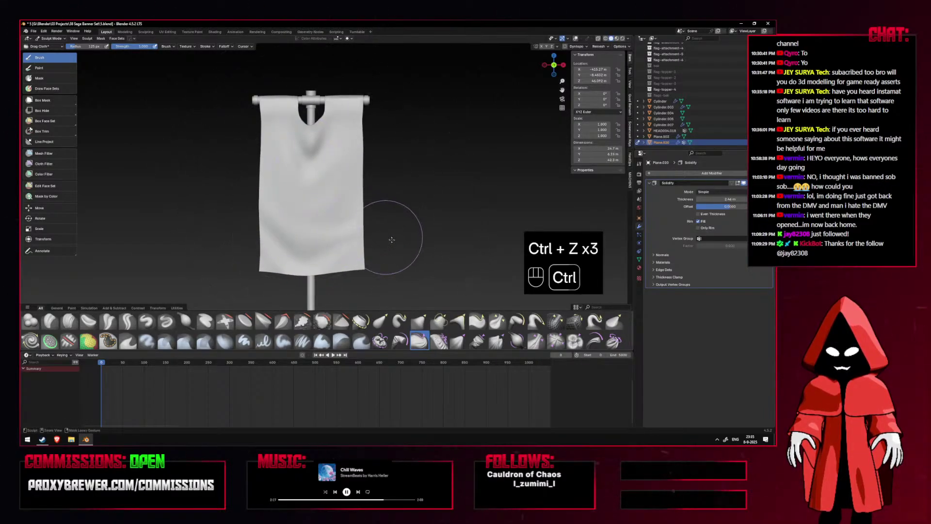
key(ctrl+z)
key(ctrl+z)
key(ctrl+z)
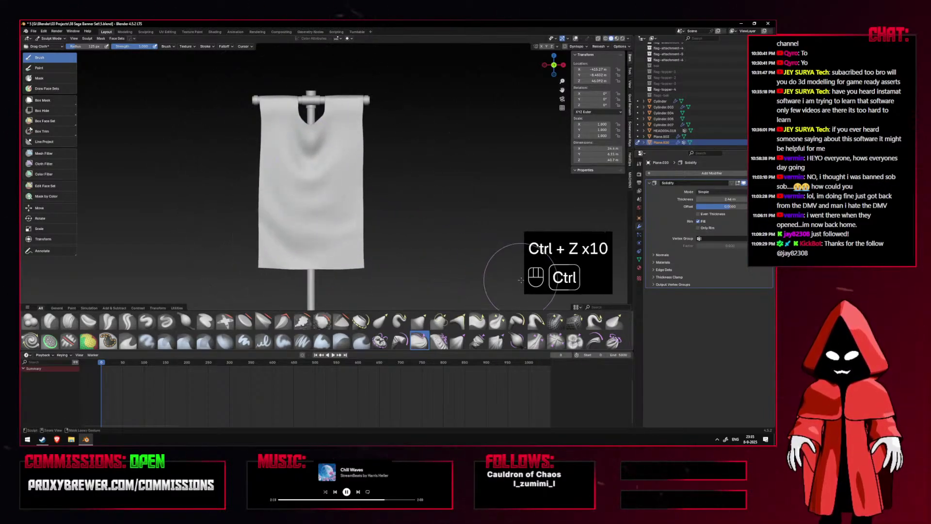
Try the Inflate Cloth brush on the banner and undo its strokes.
click(515, 341)
key(ctrl+z)
key(ctrl+z)
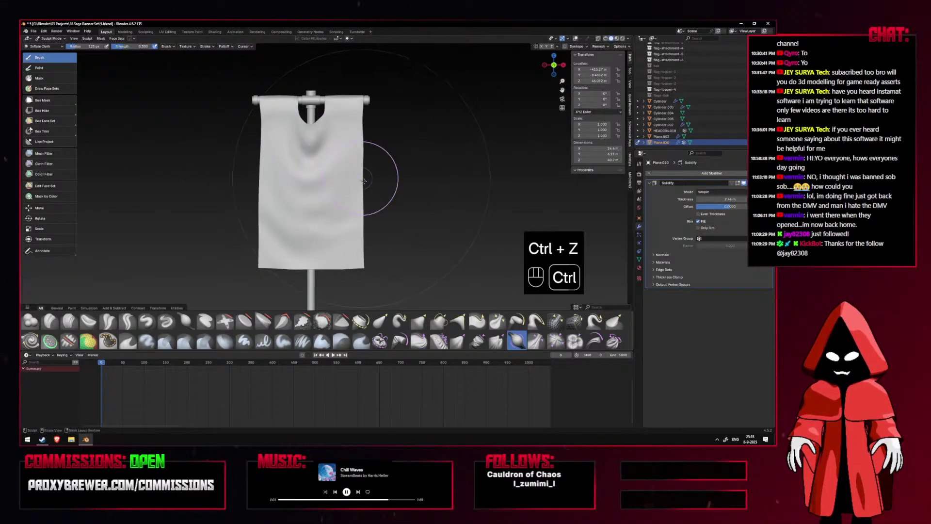
Try the Bend/Twist Cloth brush on the banner's lower corner, upper edge and notch area, undoing the test strokes.
click(400, 341)
drag(356, 271, 304, 226)
key(ctrl+z)
mouse_move(343, 252)
mouse_down()
mouse_move(296, 215)
mouse_move(327, 254)
mouse_move(337, 246)
mouse_up()
key(ctrl+z)
key(ctrl+z)
drag(284, 114, 277, 95)
key(ctrl+z)
drag(326, 113, 308, 131)
key(ctrl+z)
mouse_move(303, 134)
middle_down()
mouse_move(254, 134)
mouse_move(321, 179)
middle_up()
key(ctrl+z)
key(ctrl+z)
key(KP_1)
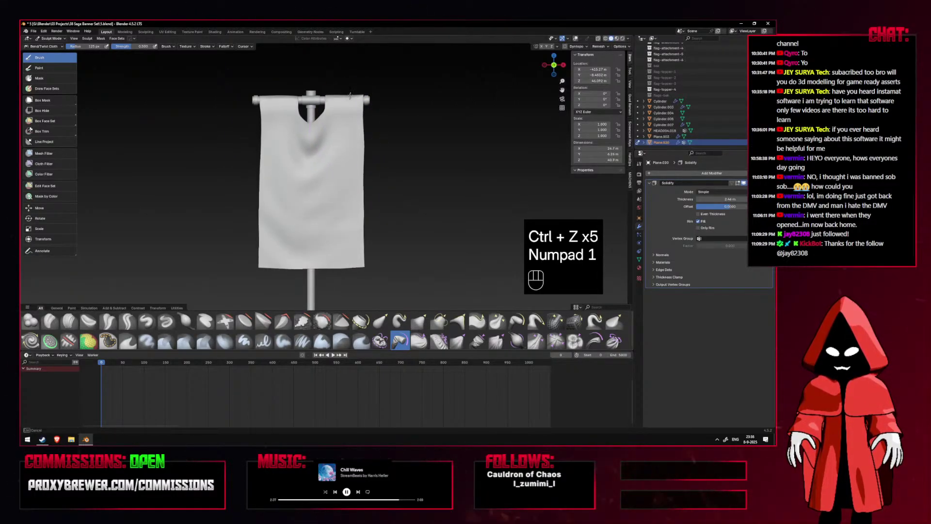
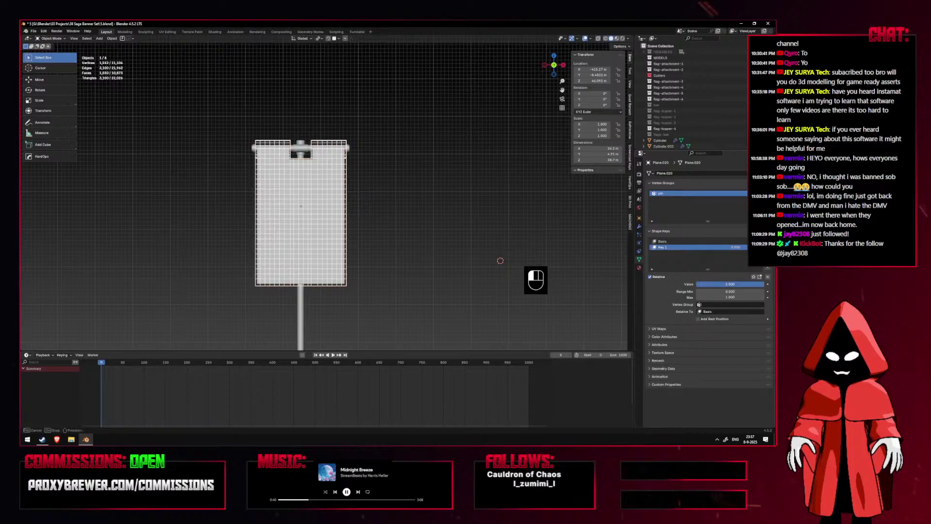
Enter Sculpt Mode on the cloth cage and try masking the strip around the crossbar with a small Mask brush.
scroll(329, 144, up, 1)
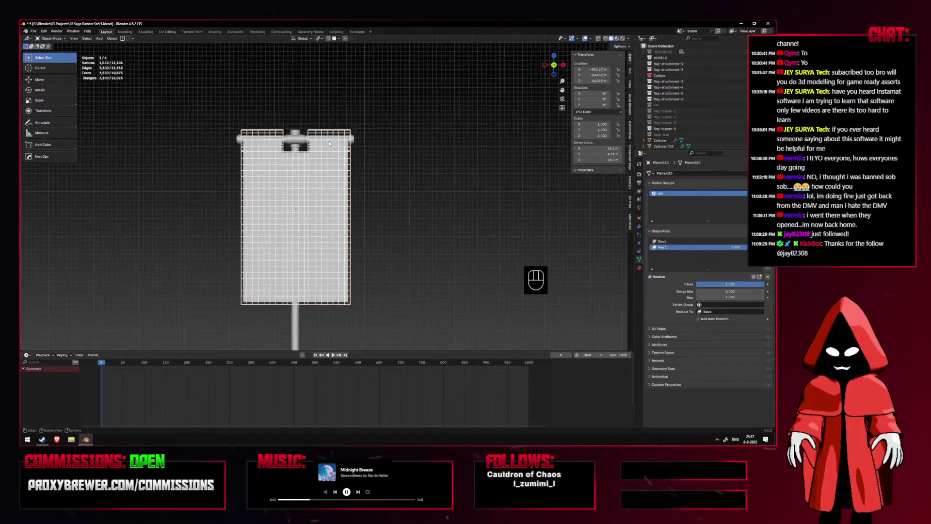
click(53, 39)
click(52, 58)
key(m)
key(f)
mouse_move(316, 127)
middle_down()
mouse_move(316, 152)
mouse_move(300, 155)
middle_up()
click(302, 130)
scroll(299, 154, up, 2)
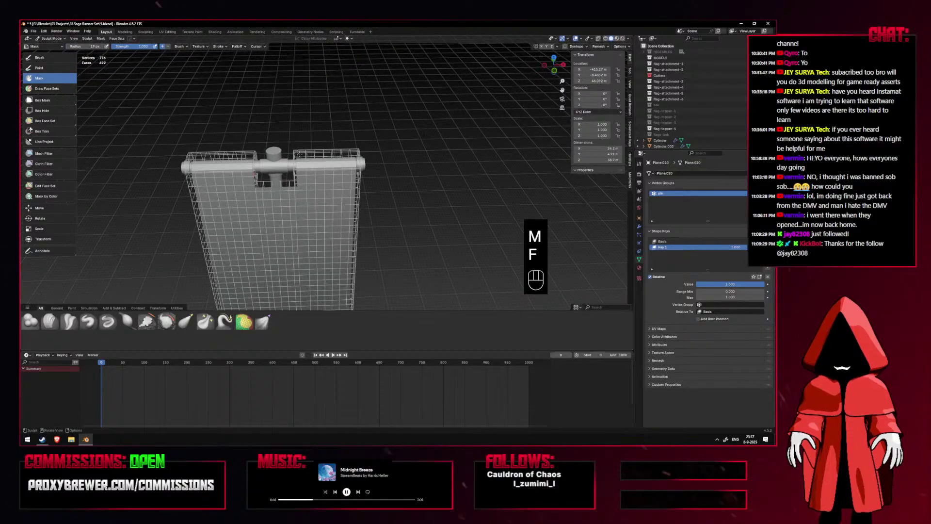
key(ctrl+z)
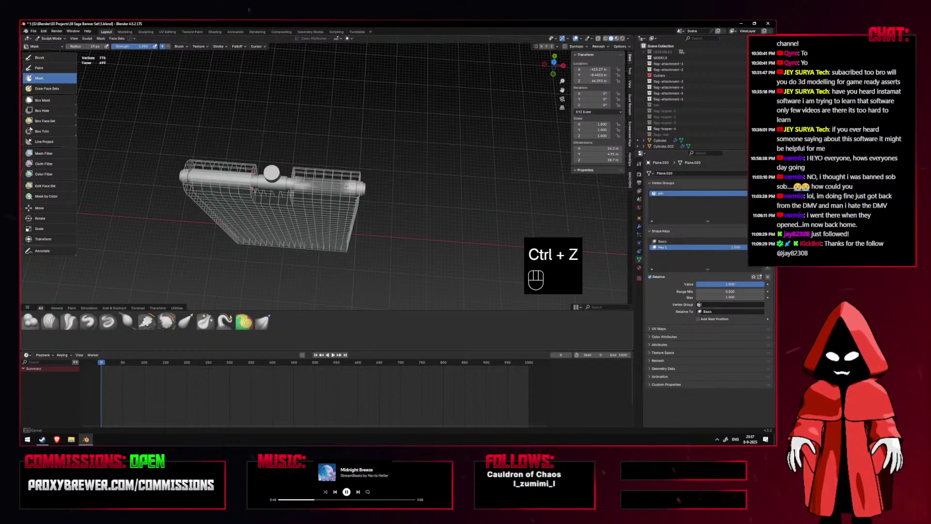
key(ctrl+z)
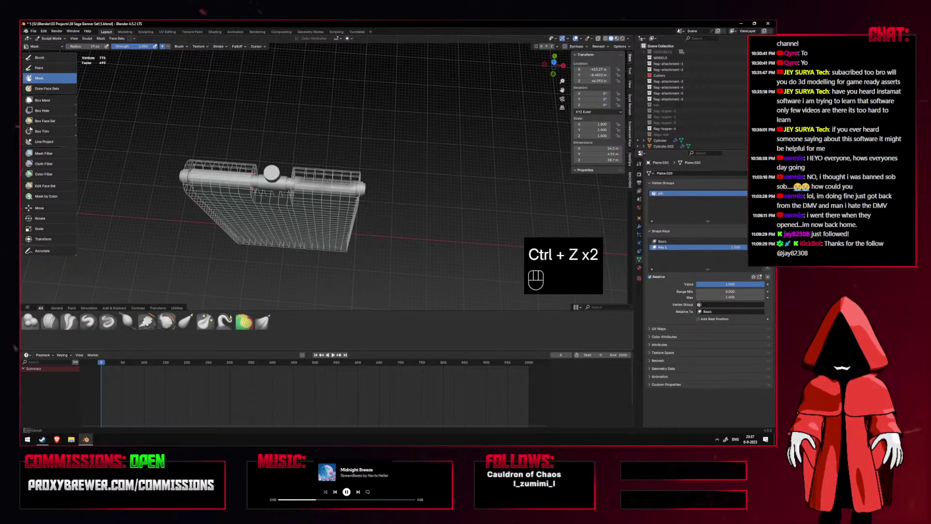
mouse_move(247, 173)
mouse_down()
mouse_move(212, 168)
mouse_move(251, 173)
mouse_up()
key(ctrl+z)
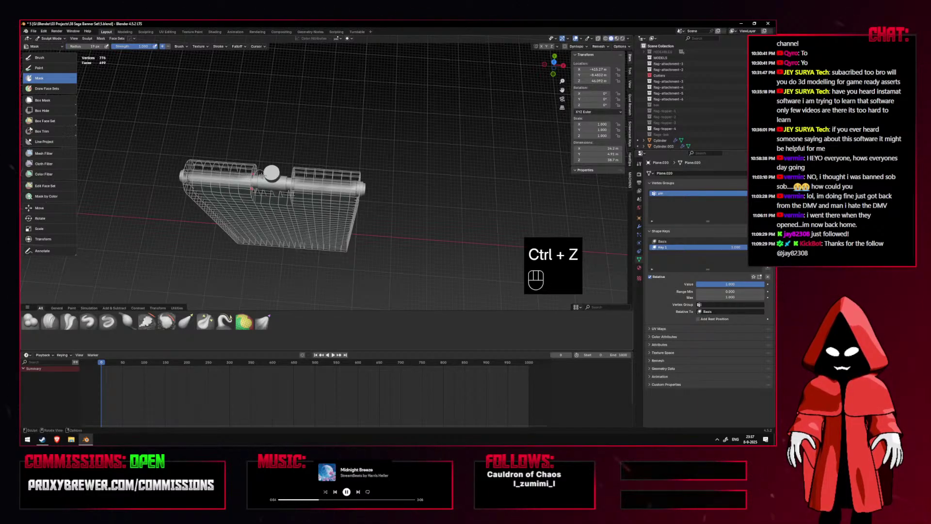
Try pulling the middle of the banner downward with a larger cloth brush, and undo the strokes.
key(KP_1)
click(264, 321)
key(f)
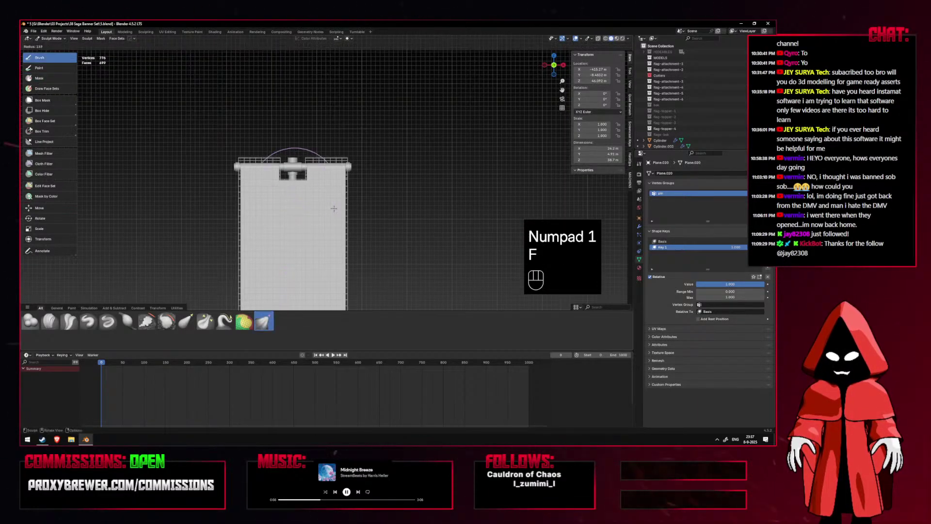
click(333, 207)
drag(294, 208, 298, 257)
key(ctrl+z)
key(shift+alt+z)
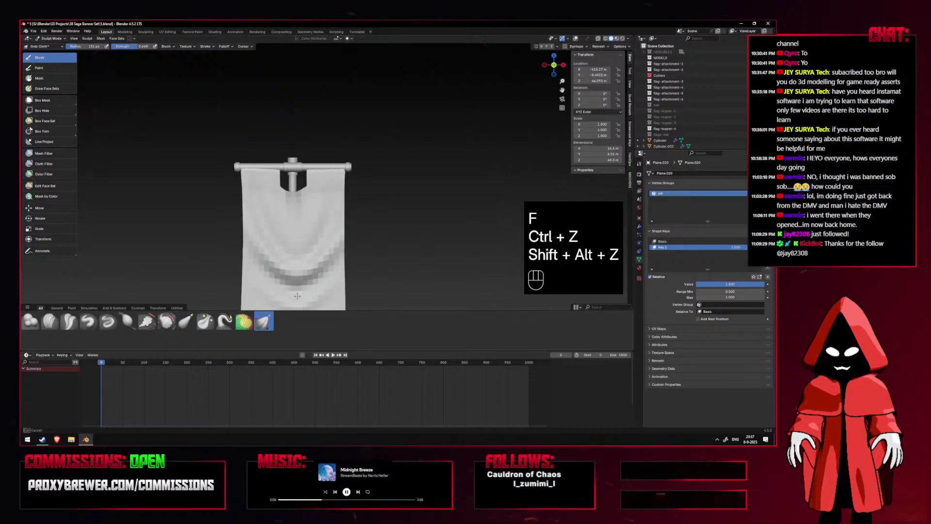
key(ctrl+z)
Return to Object Mode and remove the Collision modifier from the vertical pole.
click(51, 39)
click(55, 45)
click(293, 339)
key(g)
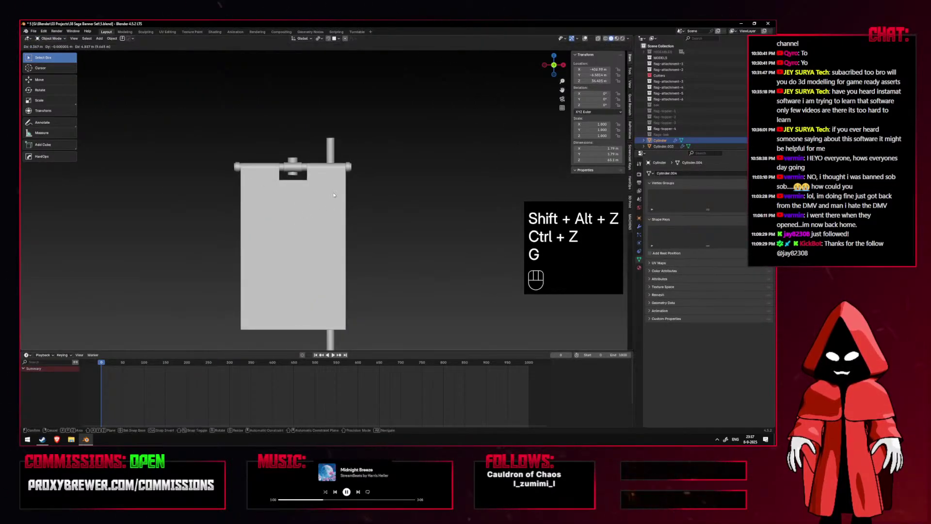
right_click(328, 320)
click(585, 38)
shift+middle_drag(315, 209, 321, 167)
click(303, 138)
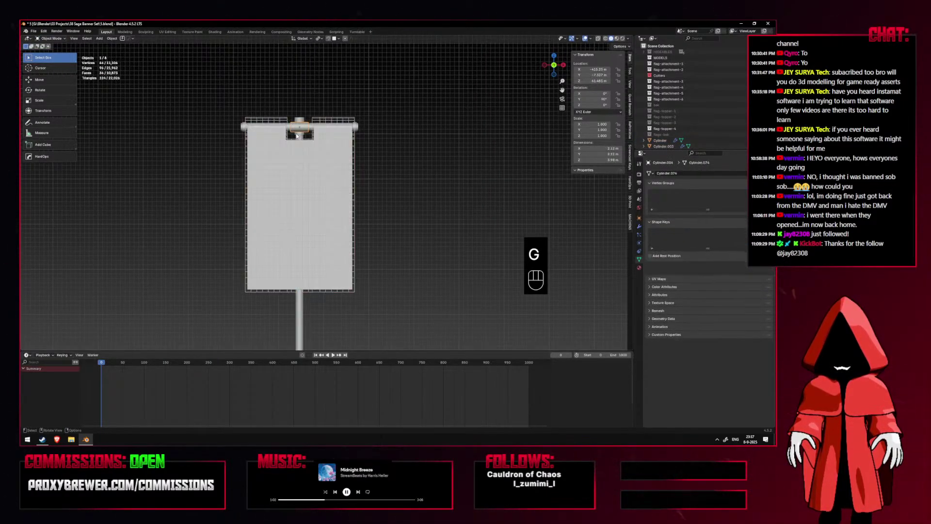
click(303, 137)
click(639, 227)
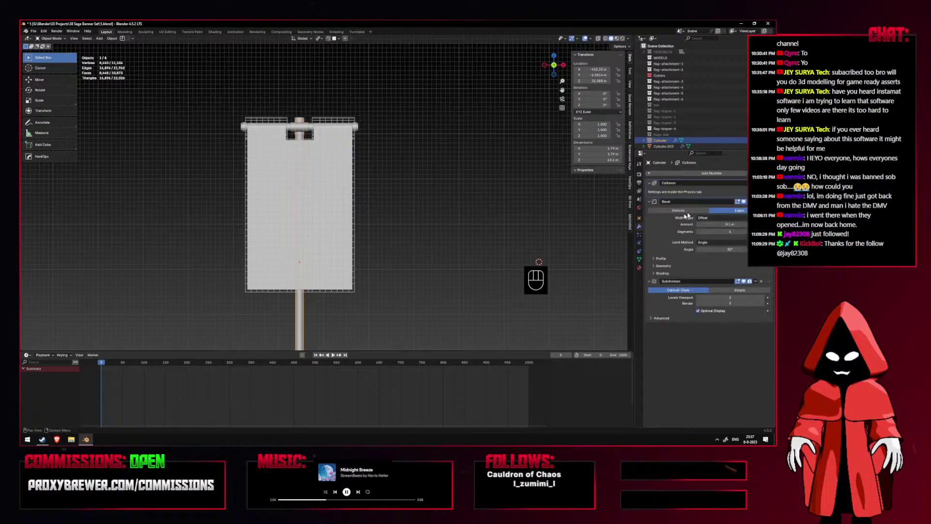
key(Delete)
Convert the vertical pole to a mesh so its modifiers are applied, and give it Collision physics again.
click(306, 129)
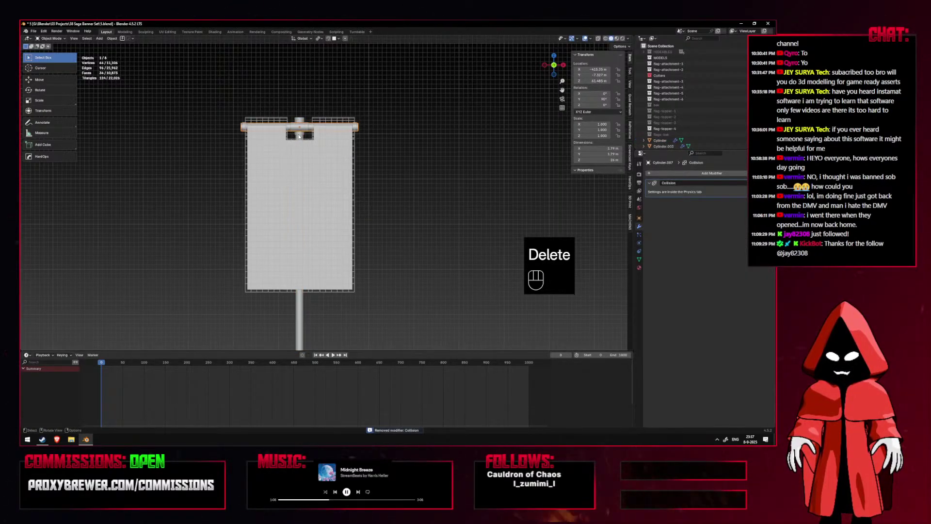
click(294, 137)
key(ctrl+a)
click(294, 195)
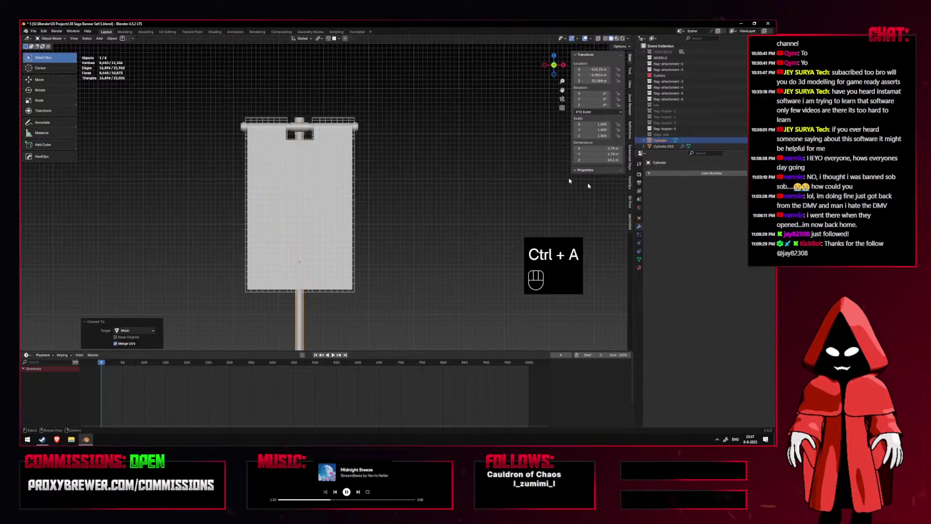
click(639, 242)
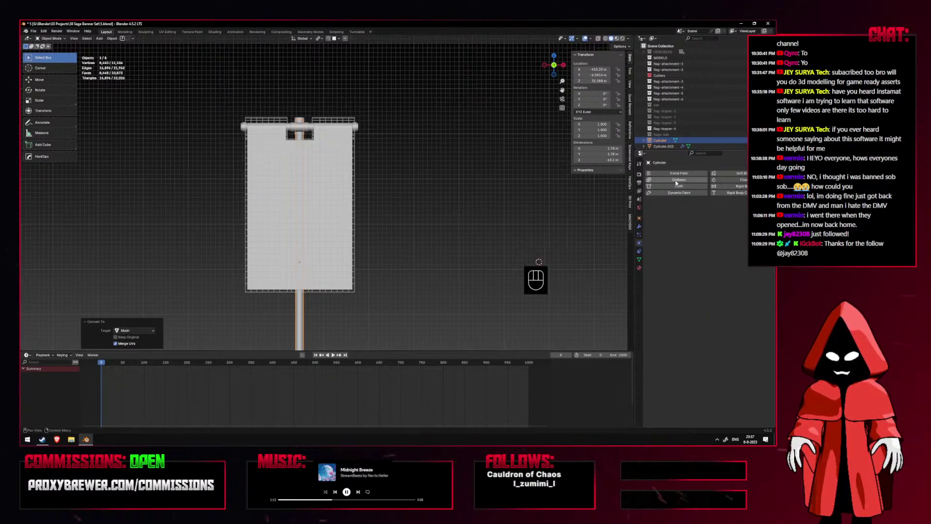
Add a level 2 Subdivision modifier to the banner mesh.
click(335, 228)
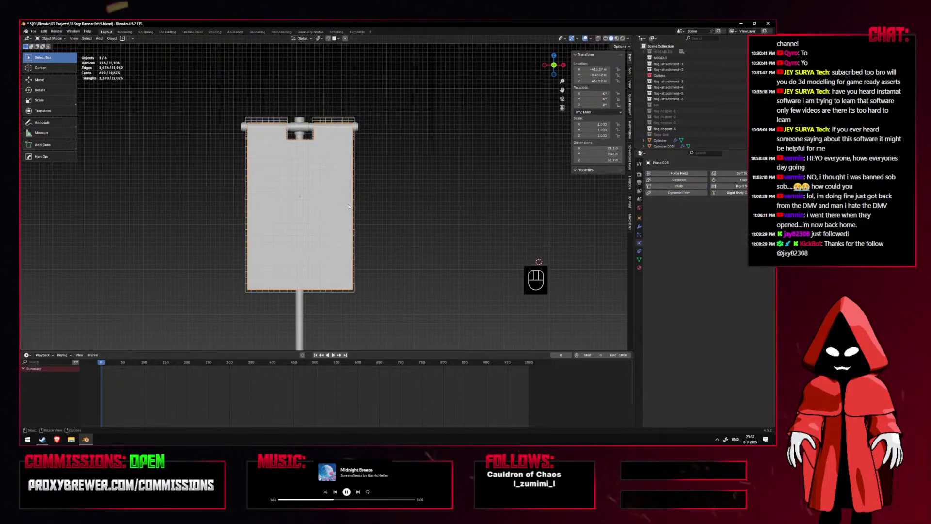
key(ctrl+2)
click(640, 226)
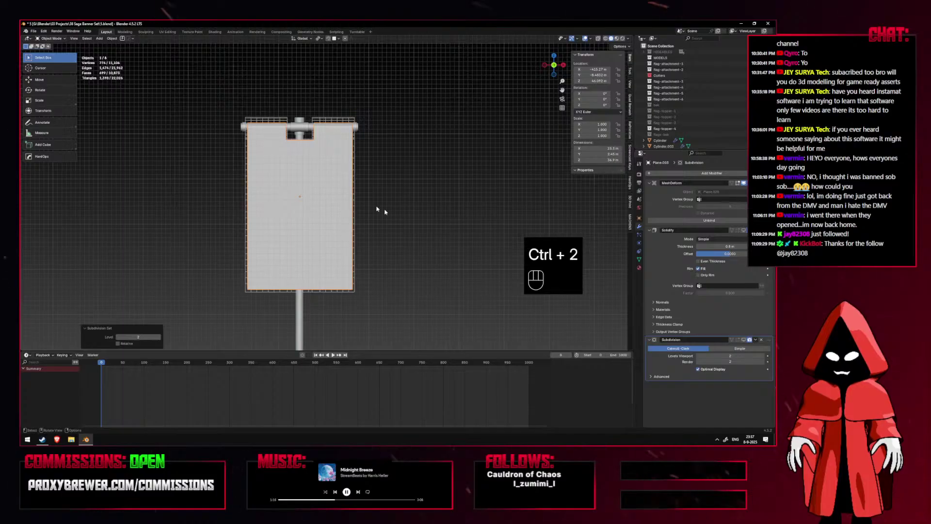
Enter Sculpt Mode on the cloth cage, try a downward cloth brush stroke through the banner's middle, and undo it.
scroll(385, 212, up, 1)
click(361, 185)
click(52, 39)
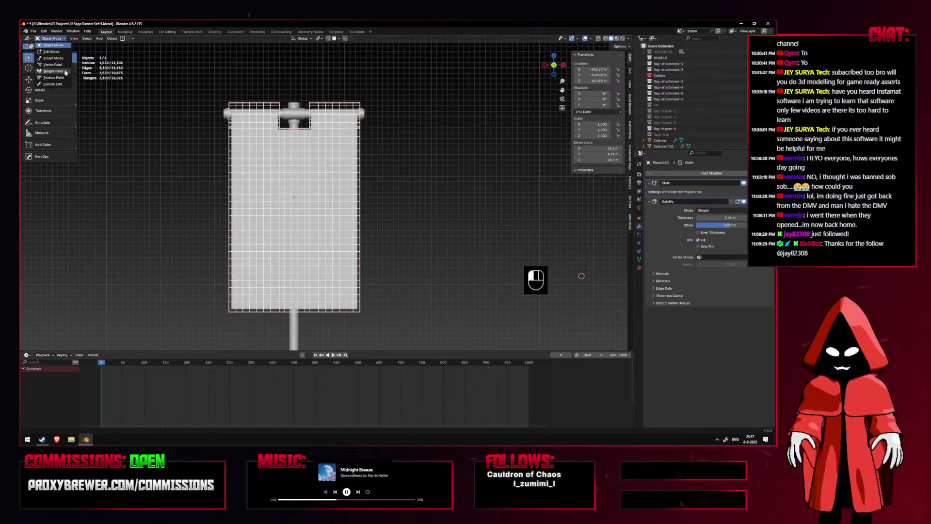
click(56, 58)
drag(320, 159, 320, 216)
key(ctrl+z)
key(shift+alt)
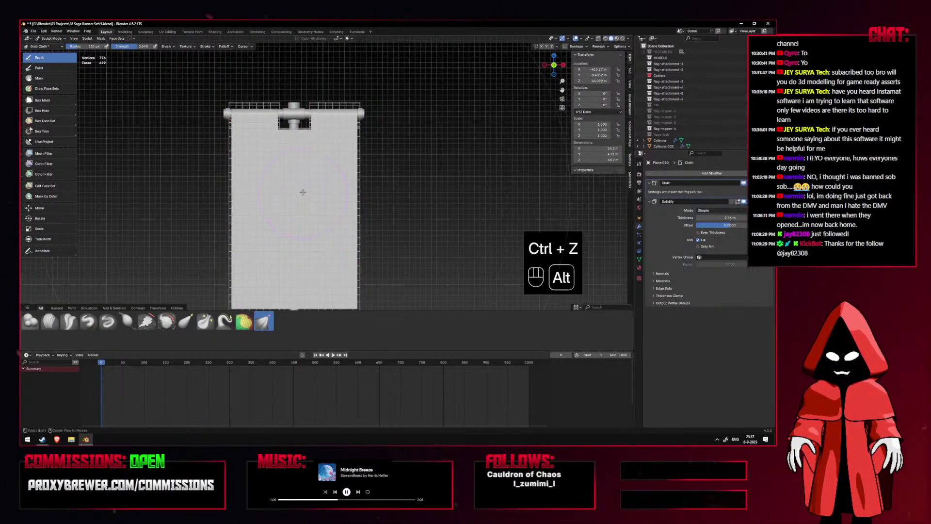
Return to Object Mode and enable the banner's Subdivision modifier in the viewport.
click(48, 38)
click(48, 45)
click(291, 144)
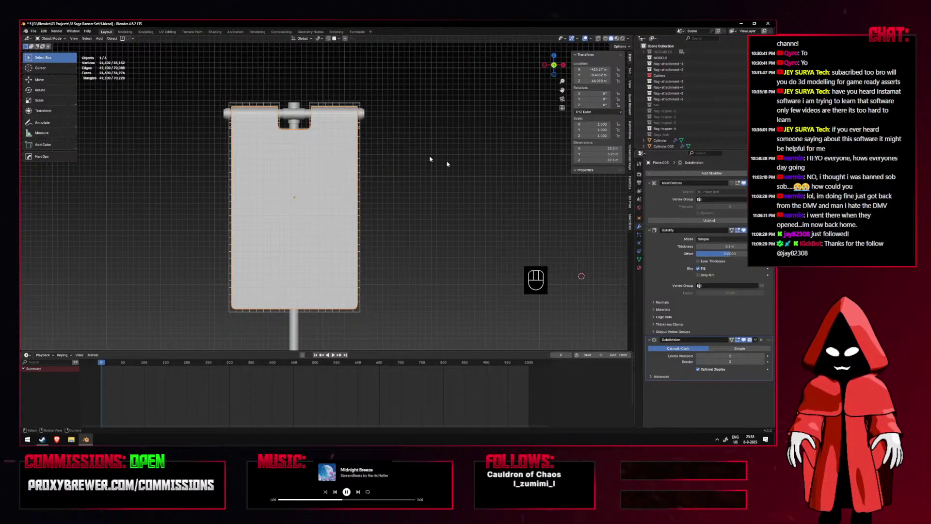
Sculpt the cloth cage with a long downward cloth brush test stroke, undo it, and resize the brush.
click(361, 131)
click(52, 38)
click(50, 57)
drag(307, 163, 300, 257)
key(ctrl+z)
key(ctrl+z)
key(f)
click(288, 207)
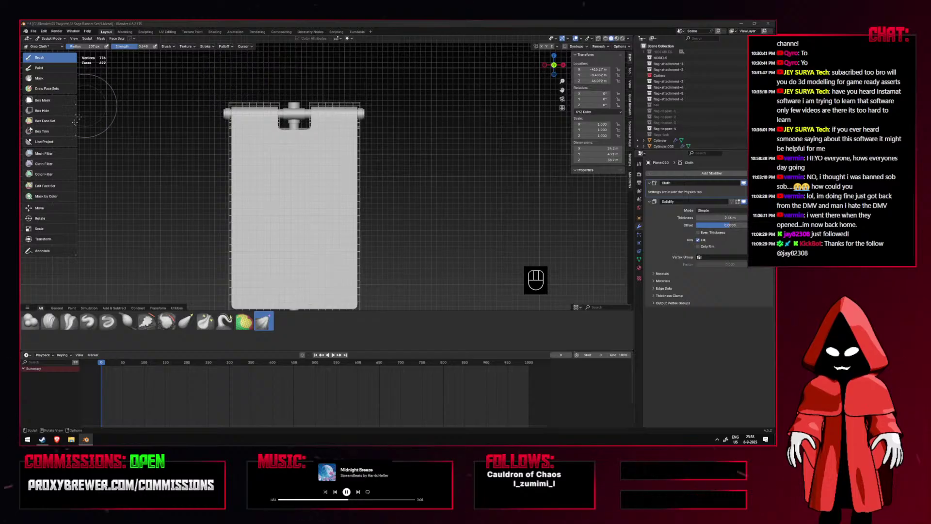
Try the Cloth Filter with the Gravity type on the cloth cage and undo its results.
click(52, 165)
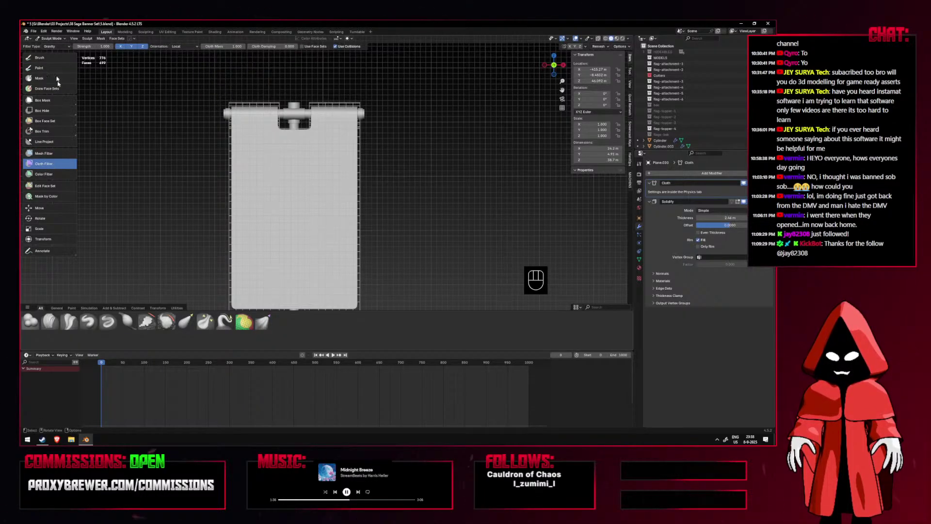
drag(304, 183, 529, 209)
key(shift+alt+z)
middle_drag(386, 162, 357, 164)
key(ctrl+z)
drag(483, 175, 676, 141)
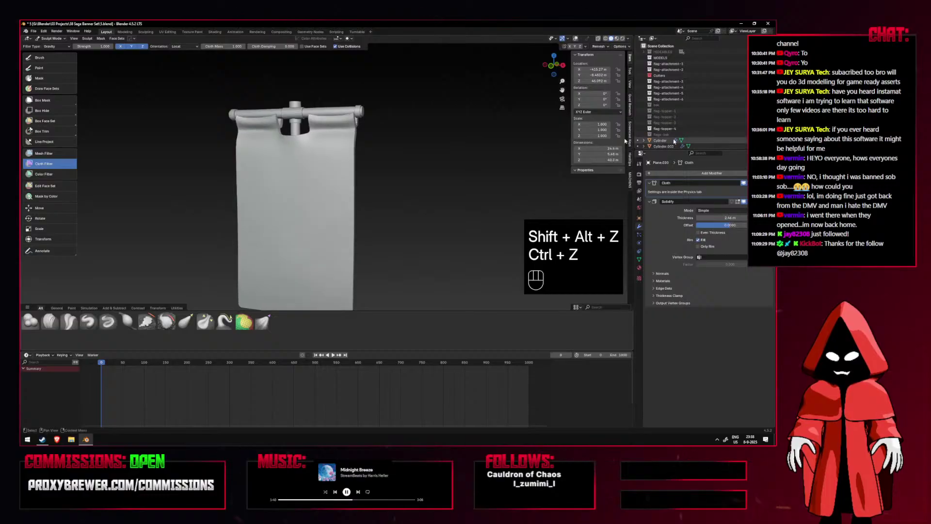
key(ctrl+z)
Raise the crossbar's Collision permeability to about 0.11, and increase its particle damping, randomize and friction, cloth damping and outer thickness.
click(51, 38)
click(49, 46)
scroll(295, 112, up, 6)
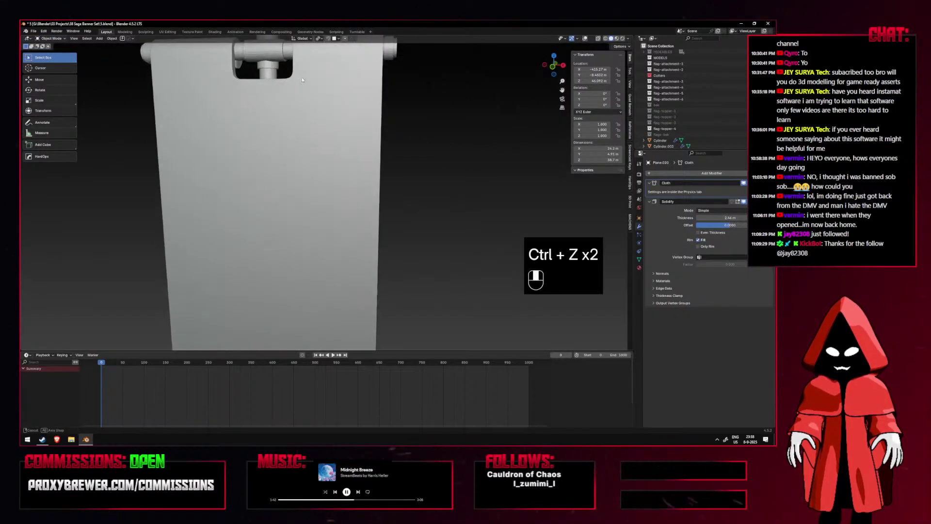
click(291, 52)
scroll(291, 54, down, 2)
click(641, 241)
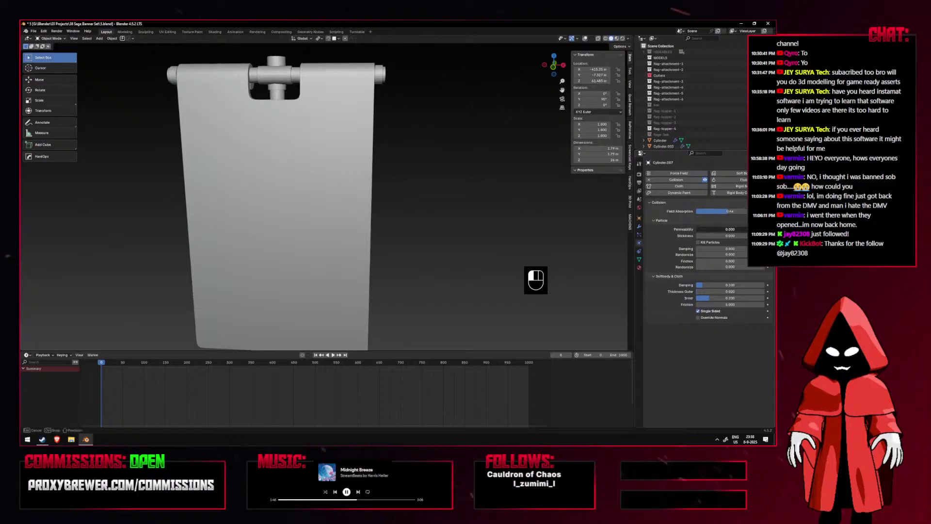
drag(703, 231, 704, 230)
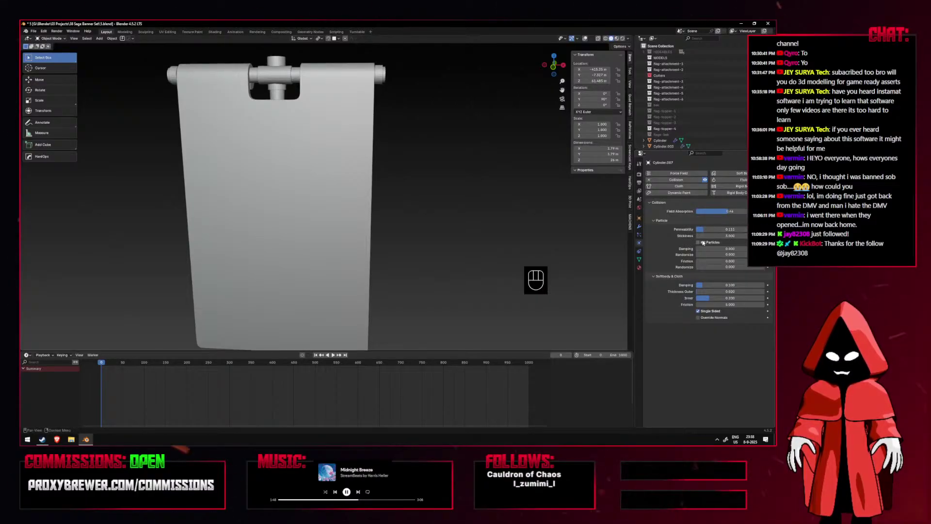
drag(702, 267, 714, 294)
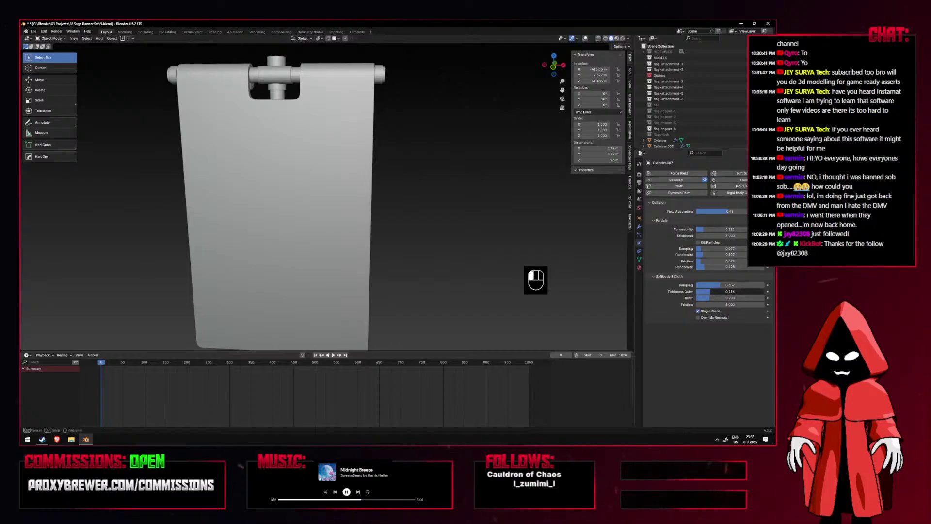
Go back into Sculpt Mode on the cloth cage, test the Gravity Cloth Filter with the new collision settings, and undo it.
scroll(337, 145, down, 3)
click(337, 145)
click(52, 39)
click(53, 59)
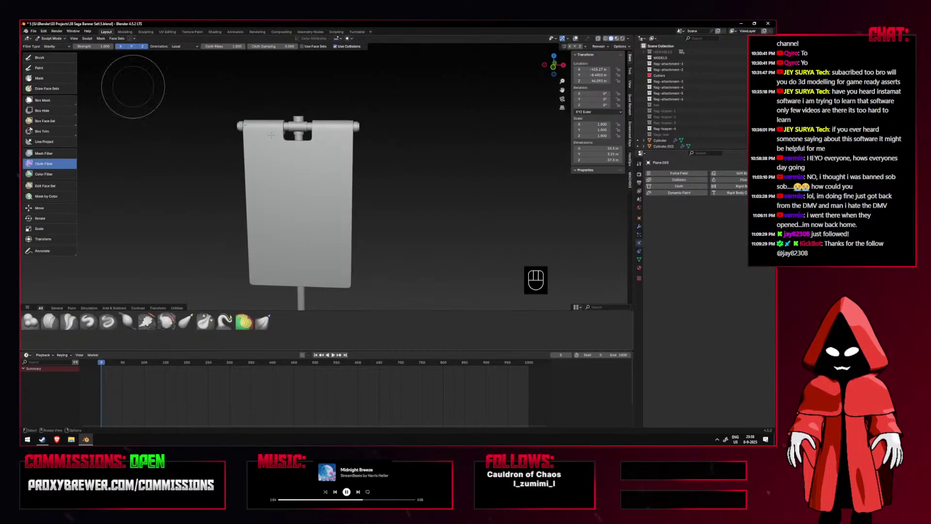
drag(519, 172, 668, 174)
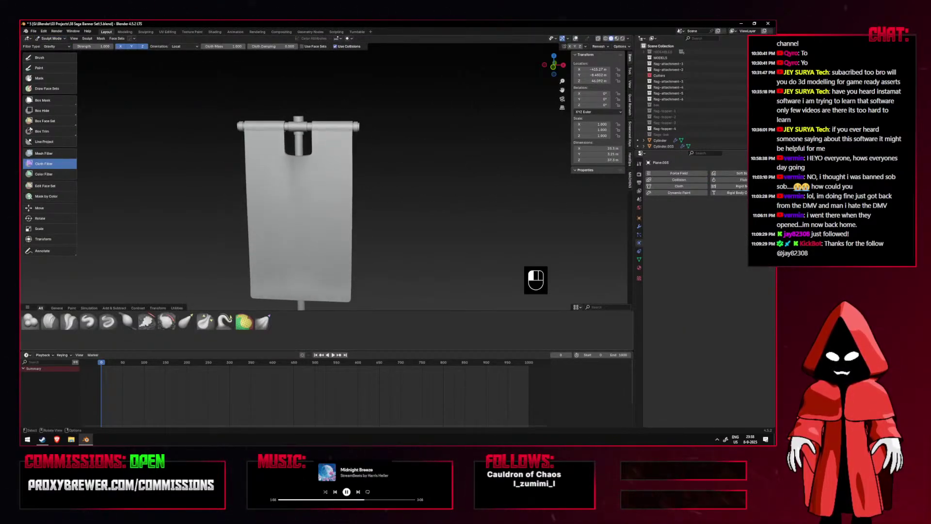
key(ctrl+z)
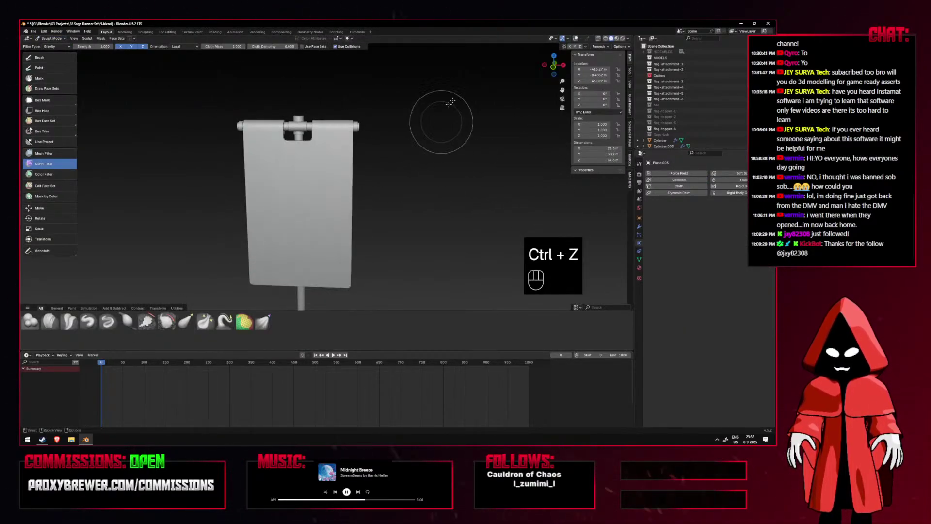
Show the Cloth Filter's tool settings, run the Gravity filter from the front view, and undo it.
click(630, 71)
key(KP_1)
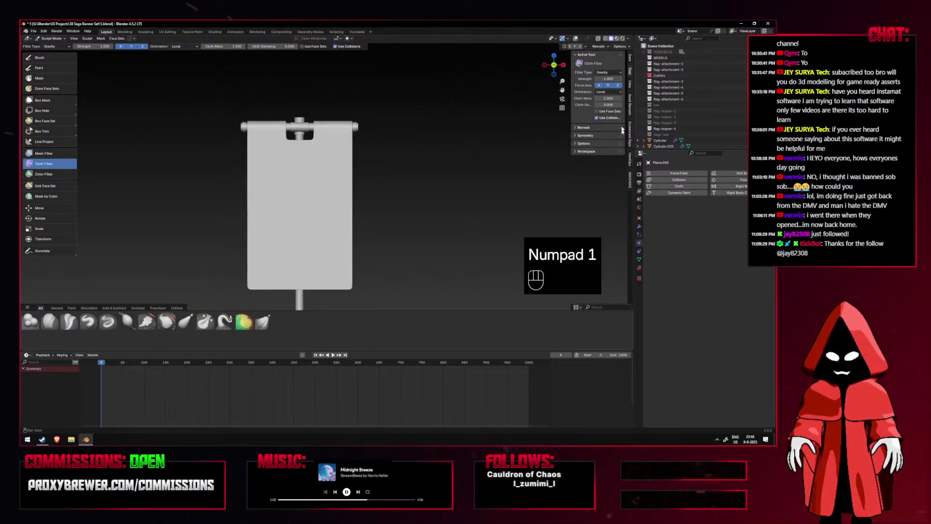
mouse_move(429, 146)
mouse_down()
mouse_move(734, 151)
mouse_move(622, 220)
mouse_up()
scroll(382, 215, down, 4)
middle_drag(382, 214, 360, 162)
key(ctrl+z)
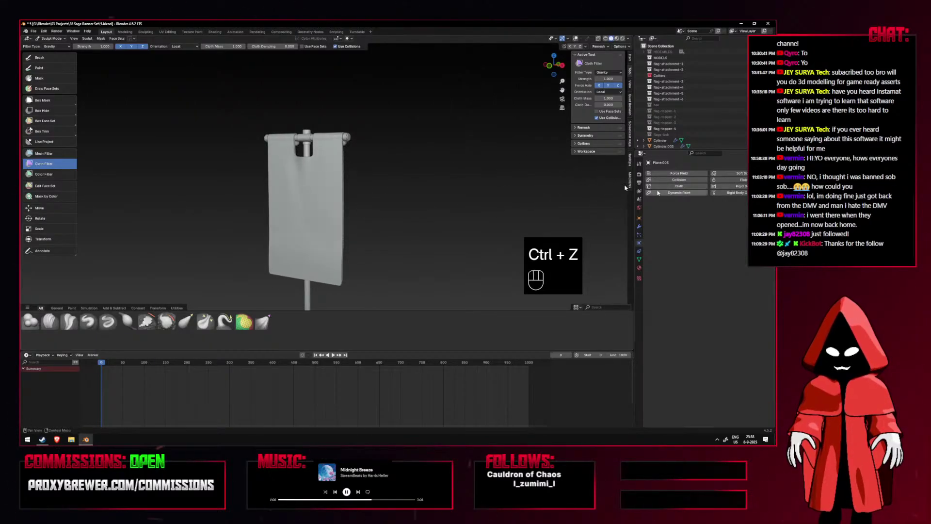
Try painting a mask over the cage's crossbar strip with different Mask brush sizes, undoing the unwanted strokes.
middle_drag(376, 156, 334, 161)
key(KP_1)
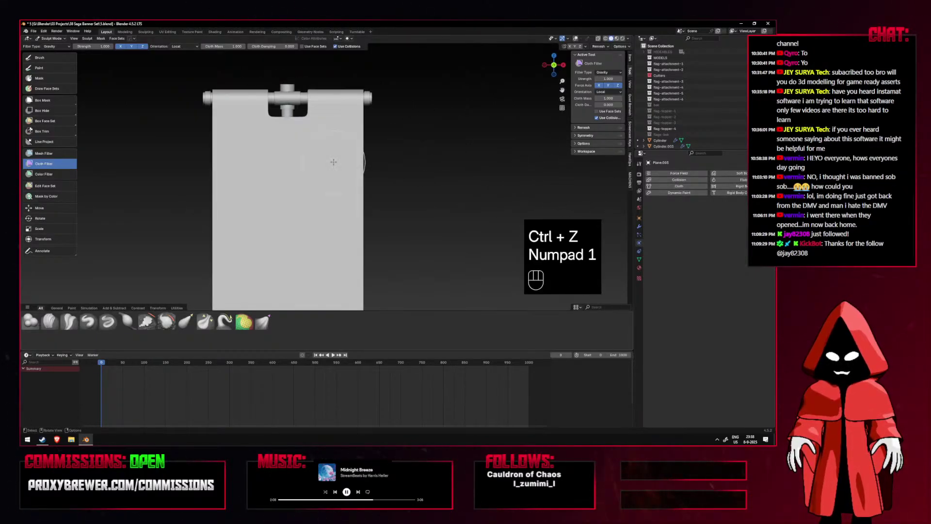
key(m)
key(shift+alt+z)
key(f)
middle_drag(336, 89, 350, 156)
drag(361, 172, 317, 174)
key(ctrl+z)
key(f)
click(310, 171)
key(ctrl+z)
drag(249, 166, 180, 164)
mouse_move(180, 164)
middle_down()
mouse_move(317, 81)
mouse_move(357, 79)
middle_up()
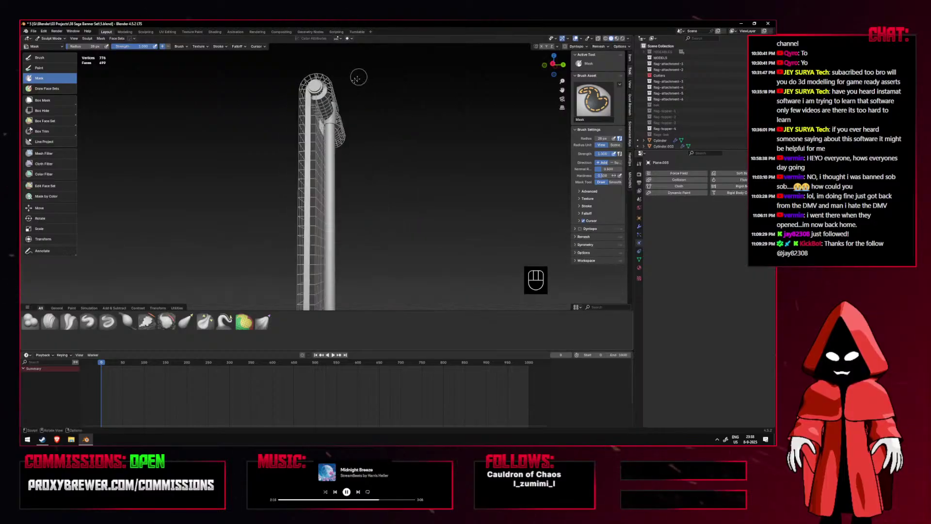
Try masking the strip around the crossbar from the side view, undo the mask strokes, and resize the brush in the front view.
key(KP_1)
key(KP_3)
key(f)
click(337, 116)
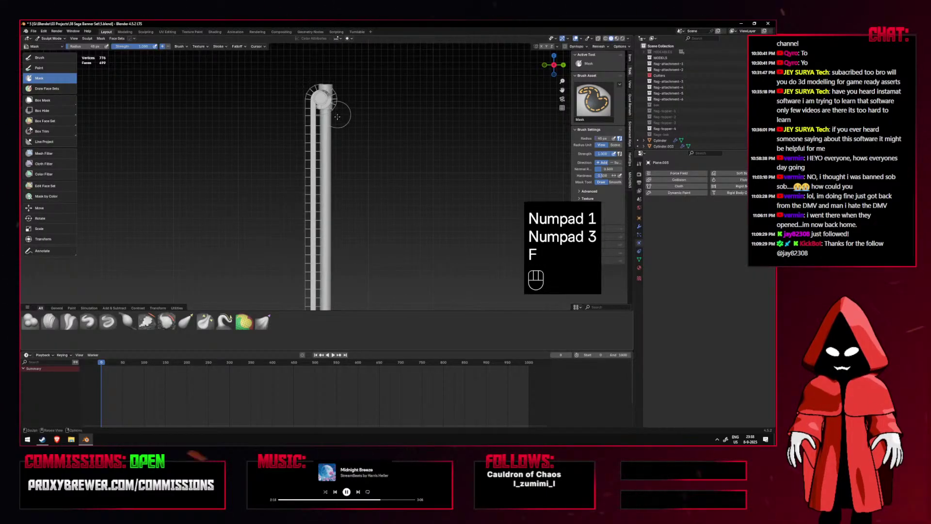
mouse_move(324, 103)
middle_down()
mouse_move(345, 97)
mouse_move(272, 121)
mouse_move(353, 76)
middle_up()
key(ctrl+z)
key(ctrl+z)
key(KP_1)
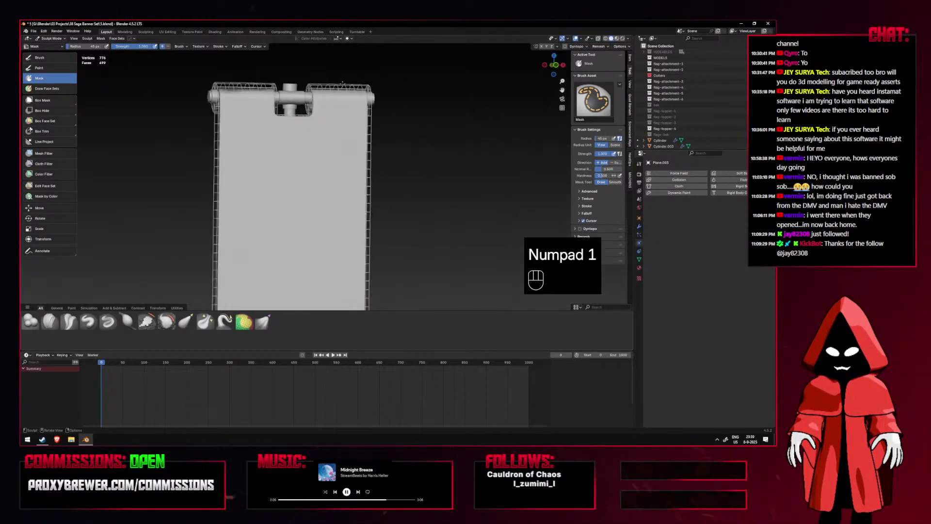
key(f)
click(251, 98)
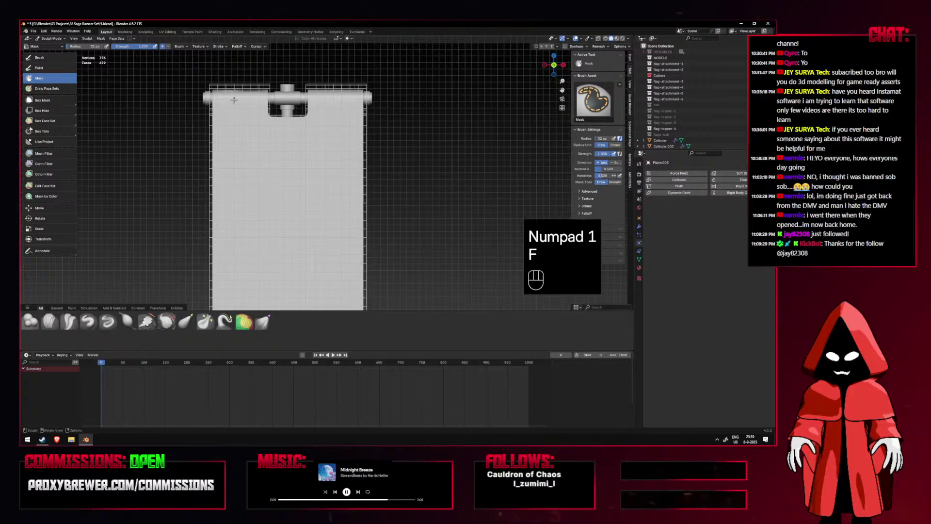
Rerun the Gravity Cloth Filter on the unmasked cage with overlays hidden, check the cloth from the side, and undo the results.
scroll(238, 100, down, 2)
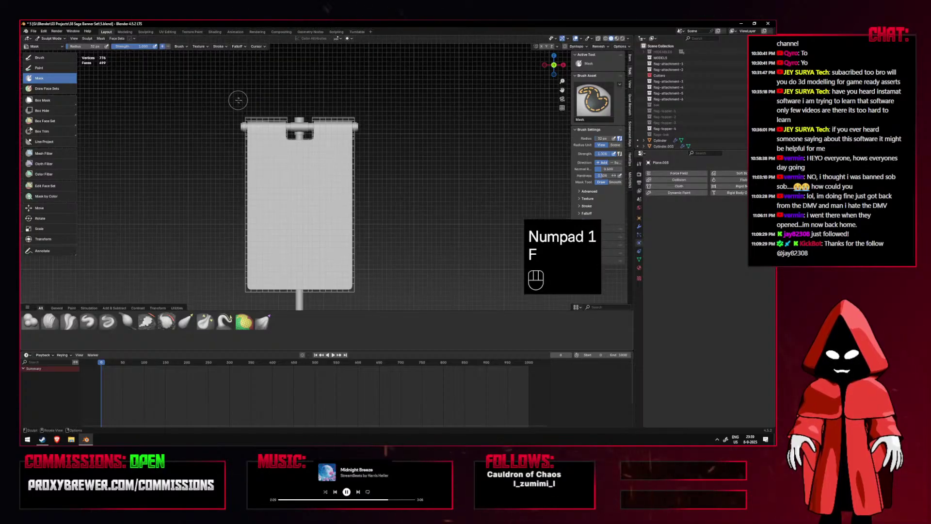
click(46, 153)
click(44, 163)
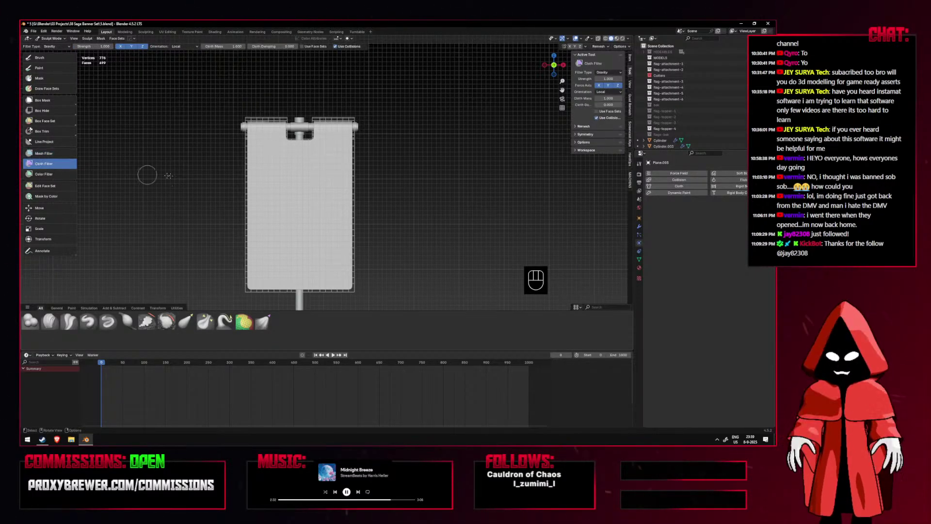
key(shift+alt+z)
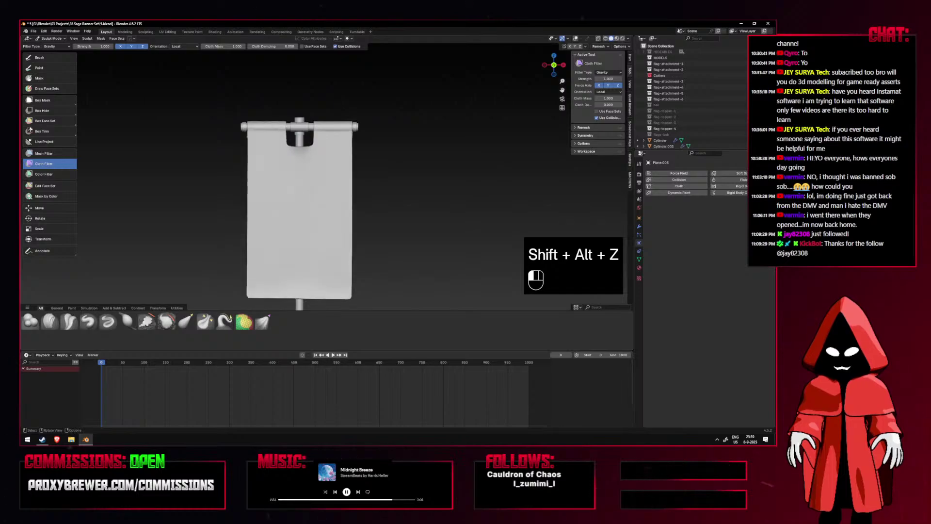
scroll(688, 121, down, 2)
scroll(367, 148, up, 3)
scroll(367, 148, down, 3)
key(ctrl+z)
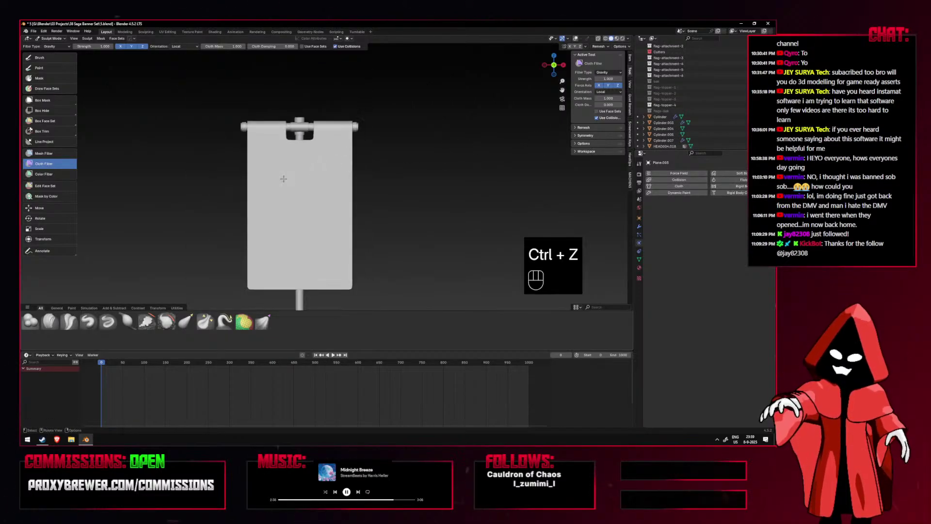
middle_drag(513, 190, 296, 200)
key(KP_1)
key(ctrl+z)
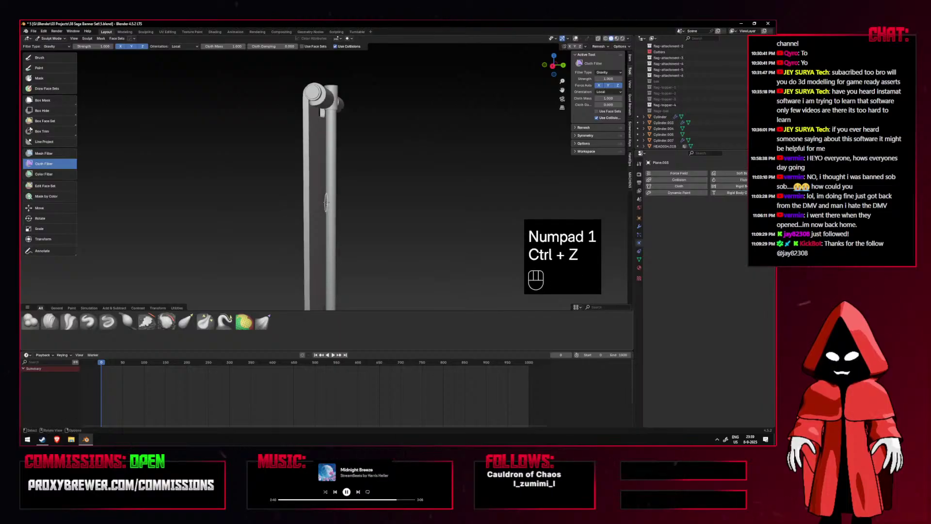
Choose the Grab Cloth brush in the front view and switch the brush shelf's asset library to Essentials.
key(KP_1)
click(49, 153)
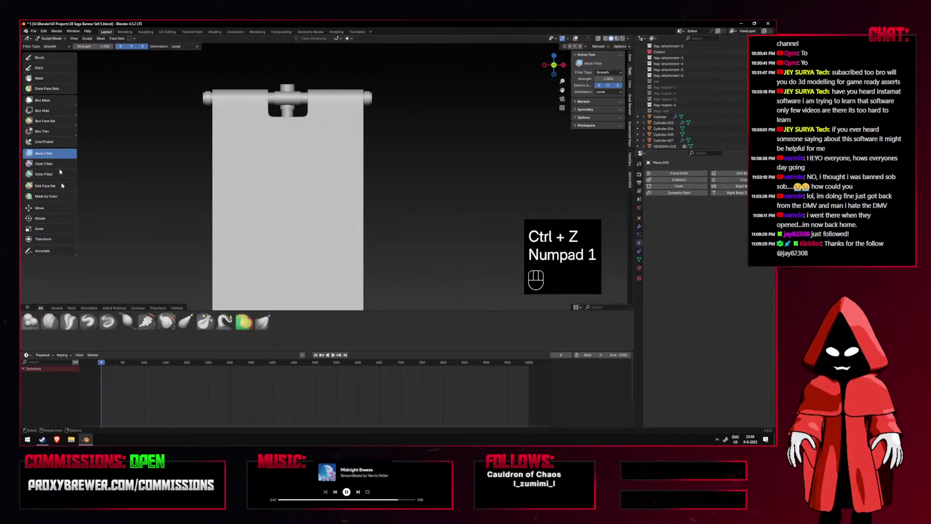
click(263, 321)
key(f)
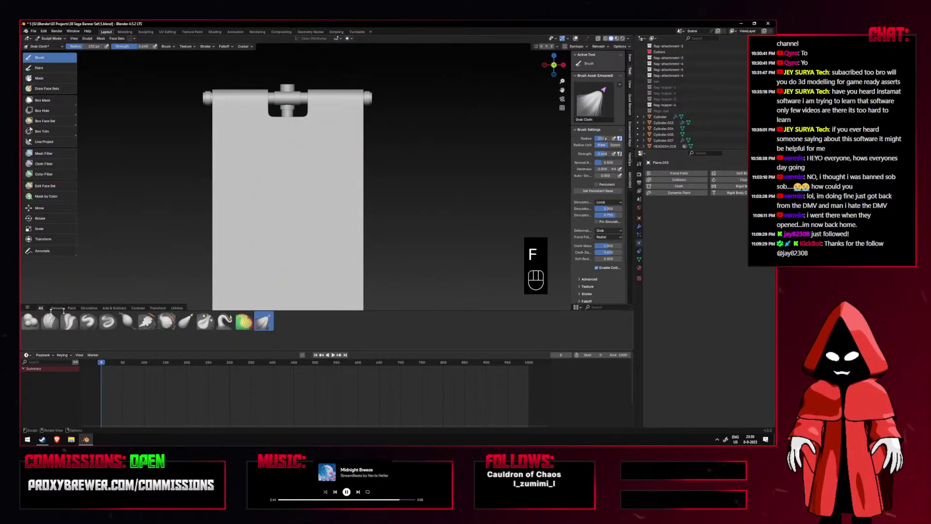
click(27, 308)
click(48, 257)
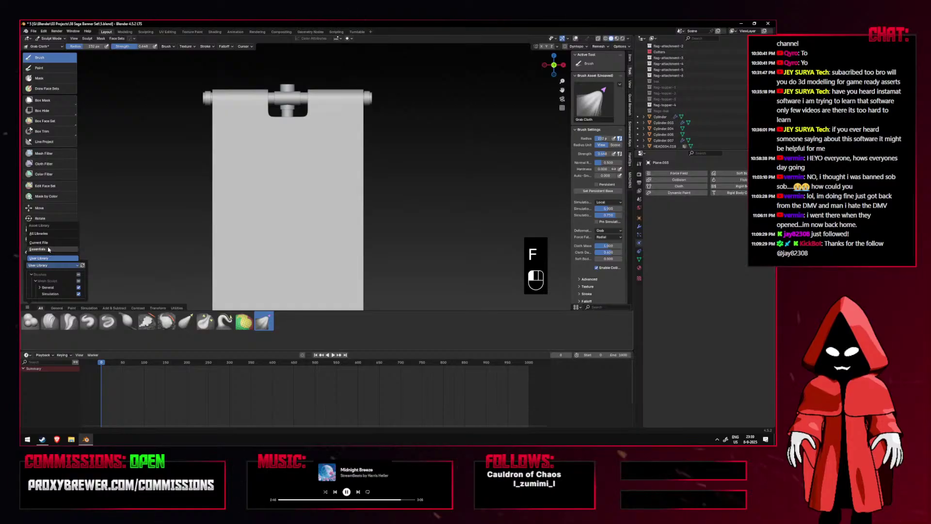
click(49, 249)
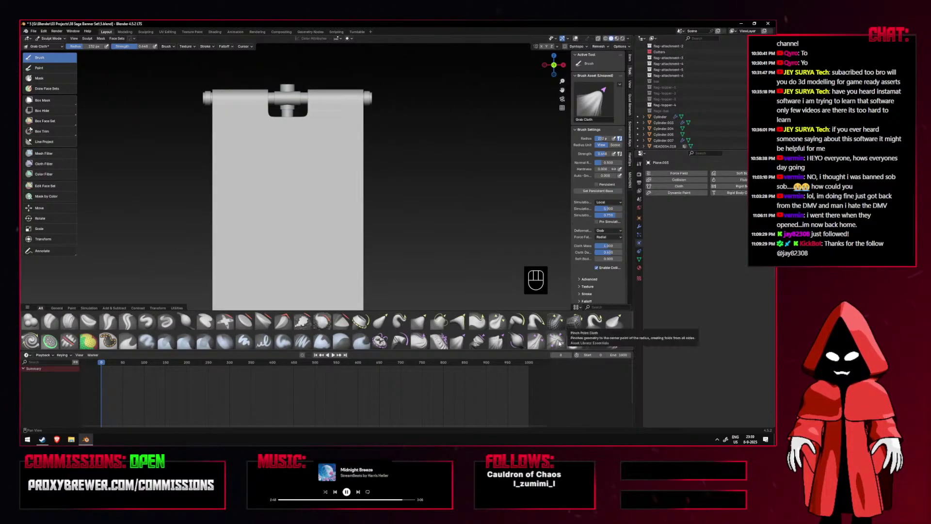
Try the Pinch Point Cloth and Pinch Folds Cloth brushes on the banner from the front with overlays shown, undoing the strokes.
click(556, 341)
key(ctrl+z)
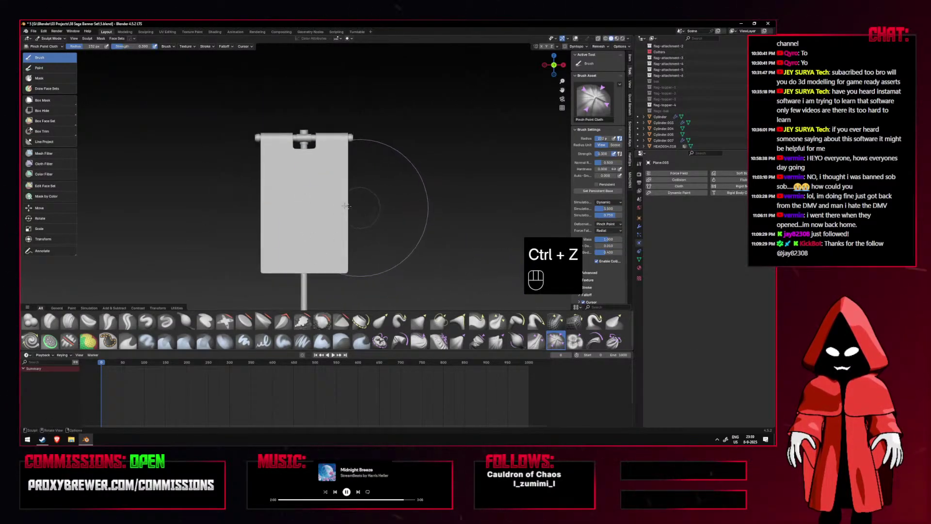
key(shift+alt+z)
key(f)
key(ctrl+z)
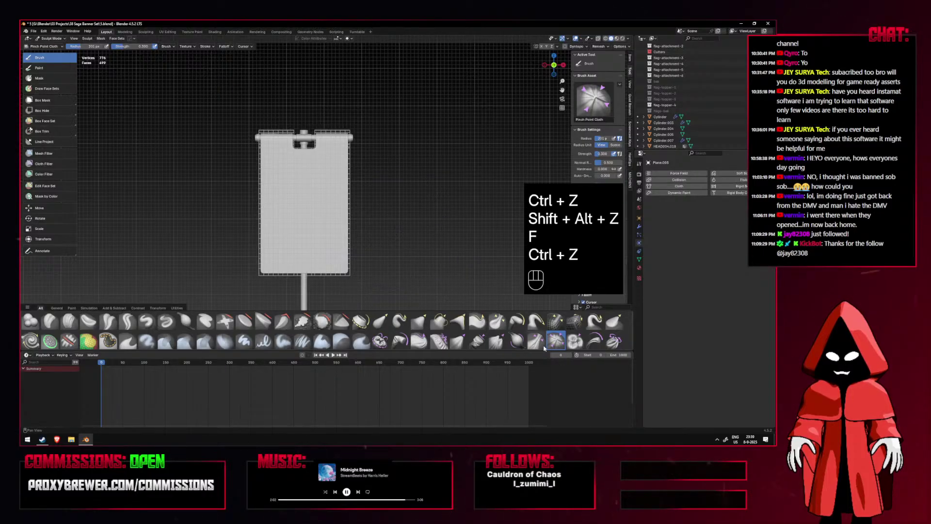
click(536, 341)
key(ctrl+z)
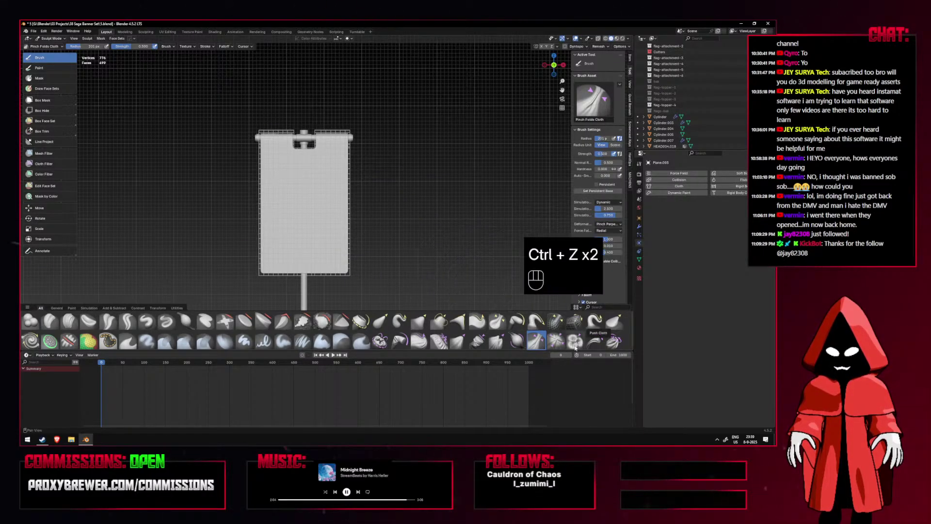
Try Push Cloth brush strokes on the banner from several viewing angles, undoing each one.
click(576, 341)
drag(290, 192, 308, 231)
key(ctrl+z)
key(ctrl+z)
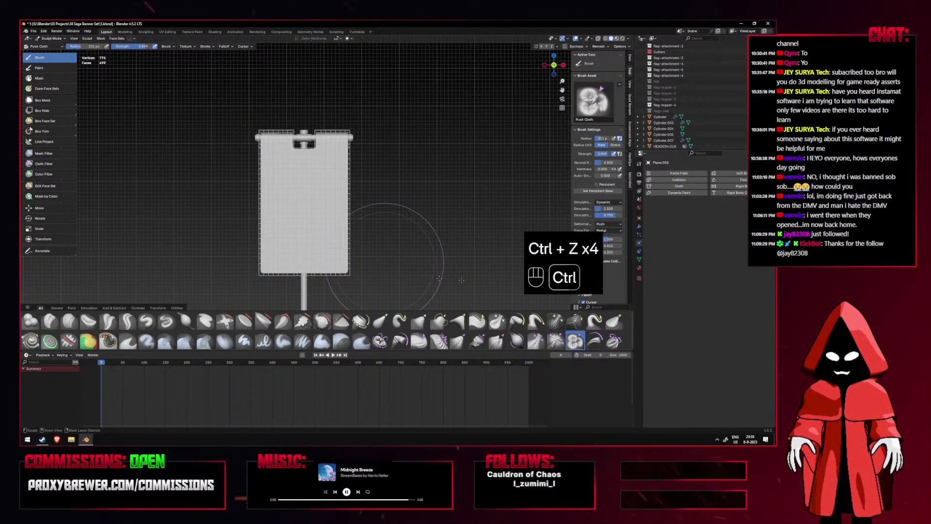
middle_drag(328, 226, 296, 232)
drag(308, 218, 315, 223)
key(ctrl+z)
middle_drag(316, 222, 228, 224)
mouse_move(320, 204)
mouse_down()
mouse_move(334, 232)
mouse_move(326, 218)
mouse_up()
key(ctrl+z)
key(ctrl+z)
middle_drag(337, 212, 360, 189)
key(ctrl+z)
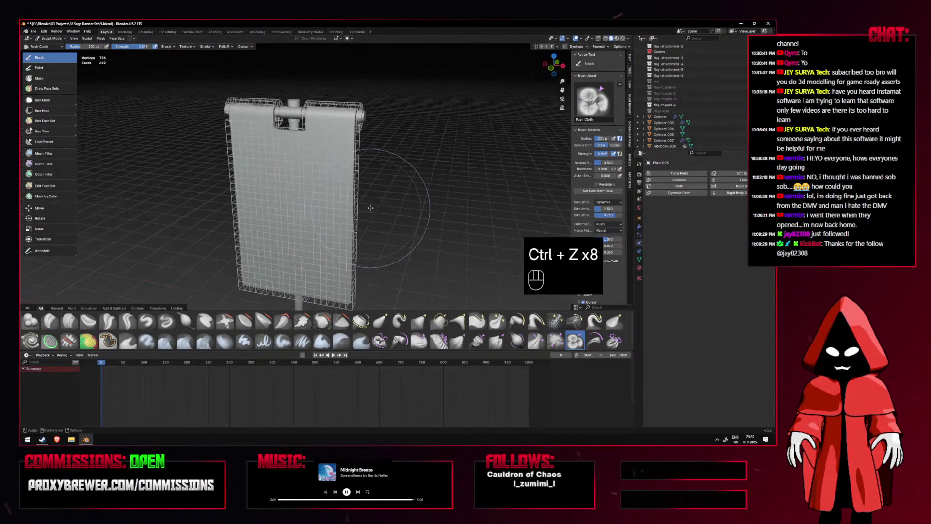
Transfer sculpting to the banner's cloth mesh with the cloth physics, then test a Push Cloth stroke and undo it.
key(alt+q)
mouse_move(359, 188)
mouse_down()
mouse_move(320, 205)
mouse_move(335, 207)
mouse_move(330, 242)
mouse_move(270, 265)
mouse_up()
key(ctrl+z)
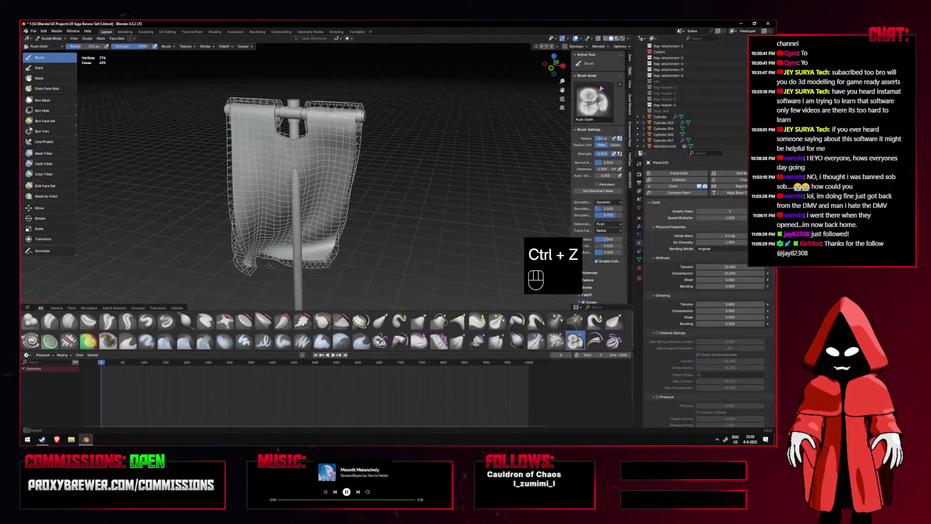
key(ctrl+z)
Try the Gravity Cloth Filter and another Push Cloth stroke on the banner cloth, undoing both.
click(46, 164)
drag(411, 159, 415, 155)
key(ctrl+z)
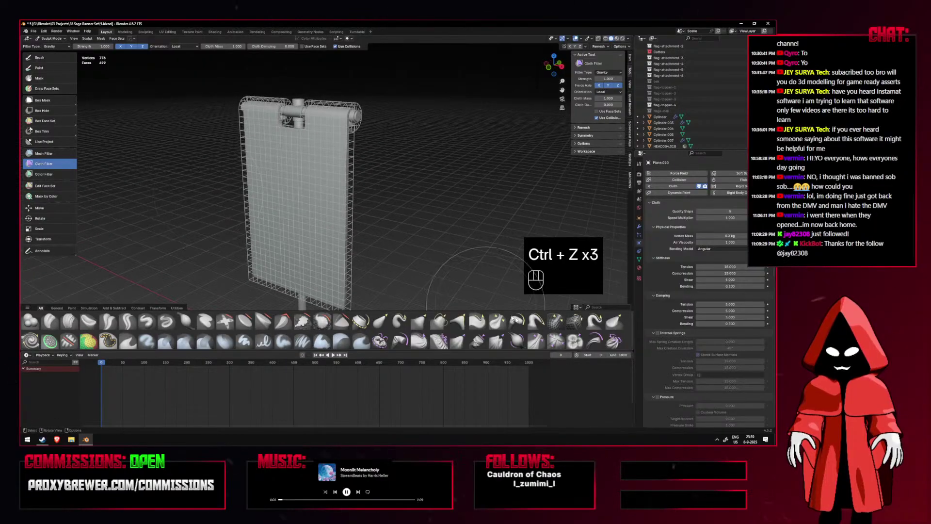
click(573, 342)
drag(340, 209, 376, 243)
key(ctrl+z)
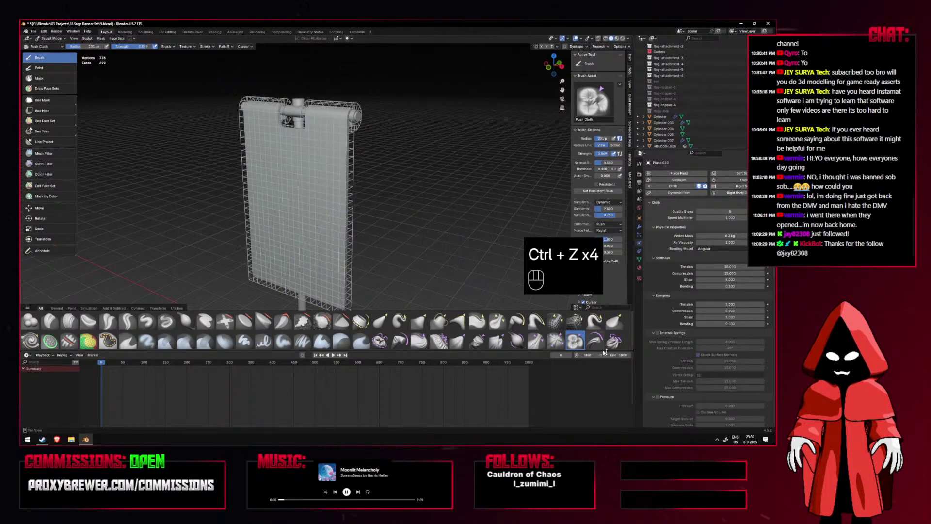
Try the Stretch/Move Cloth brush from the front view with overlays hidden and adjusted radius and strength, undoing the strokes.
click(600, 347)
mouse_move(310, 219)
mouse_down()
mouse_move(286, 228)
mouse_move(339, 209)
mouse_move(316, 248)
mouse_move(309, 238)
mouse_up()
key(KP_1)
key(ctrl+z)
key(shift+alt+z)
key(f)
key(f)
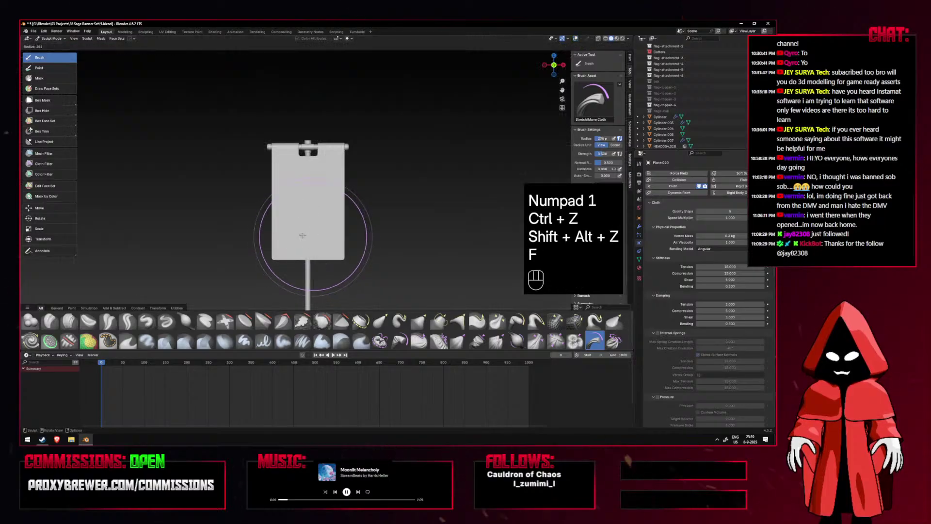
click(288, 232)
key(shift+f)
click(286, 232)
mouse_move(285, 235)
mouse_down()
mouse_move(294, 263)
mouse_move(310, 238)
mouse_up()
key(ctrl+z)
key(ctrl+z)
Try a Twist Boundary Cloth stroke near the crossbar notch, check it from an angle, and undo it.
click(614, 341)
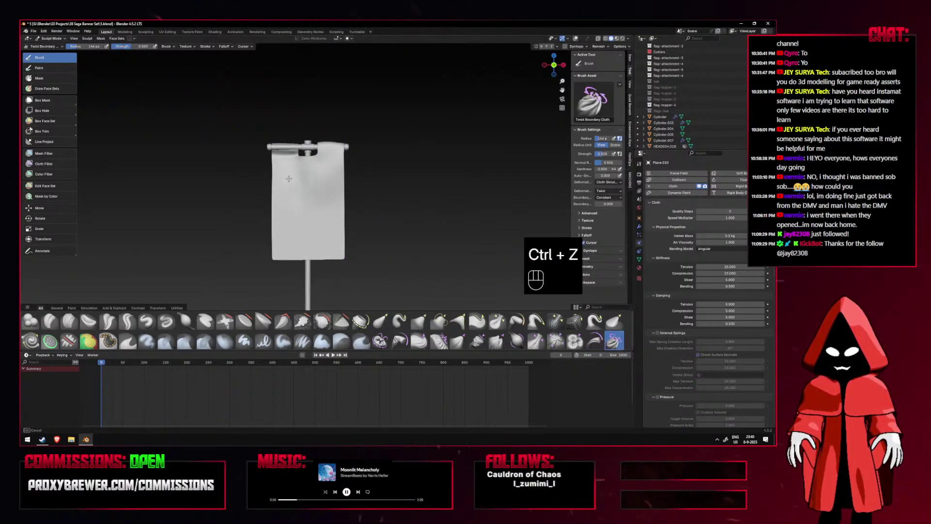
drag(320, 168, 288, 154)
middle_drag(320, 162, 270, 164)
key(ctrl+z)
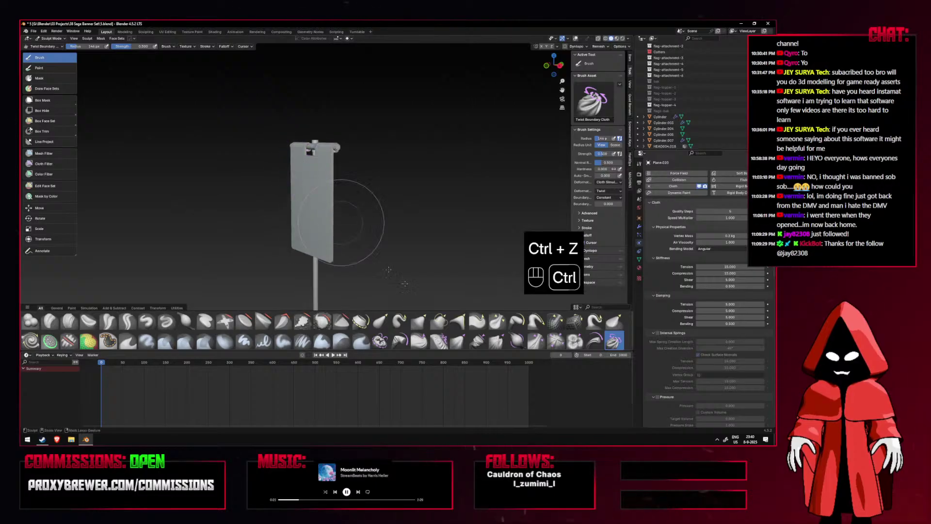
Try the Expand/Contract Cloth and Drag Cloth brushes on the lower half of the banner, undoing their strokes.
click(439, 341)
drag(331, 231, 331, 231)
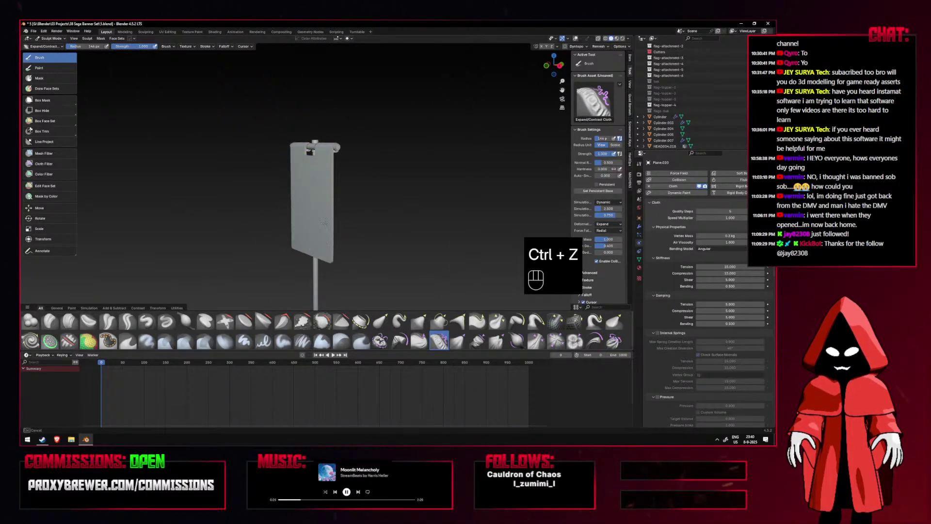
key(ctrl+z)
click(419, 341)
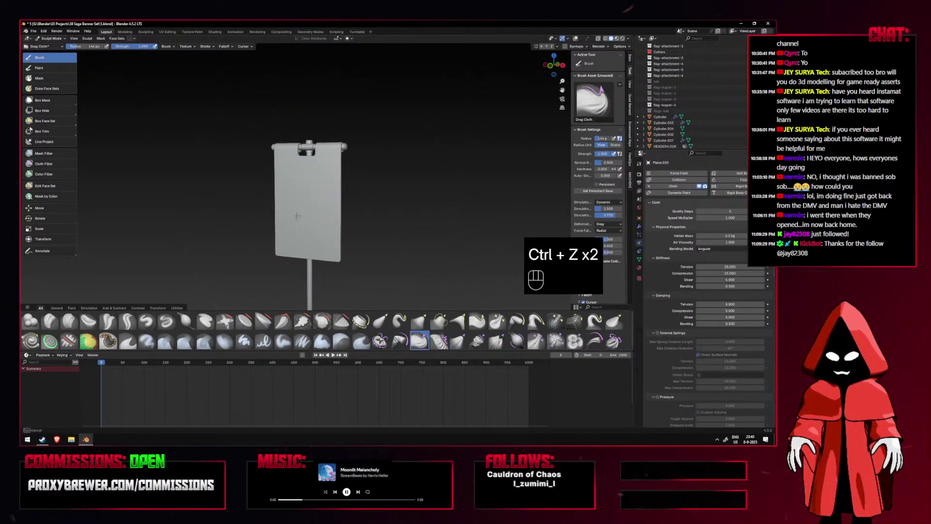
key(ctrl+z)
key(ctrl+z)
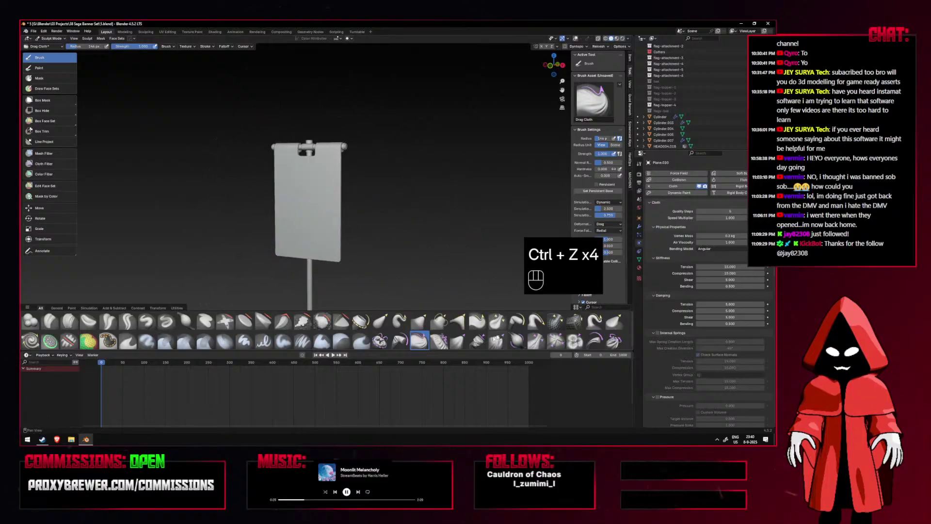
Try pulling folds into the banner from the front with Grab Cloth, lowering its radius and strength, and undo the strokes.
click(458, 341)
key(KP_1)
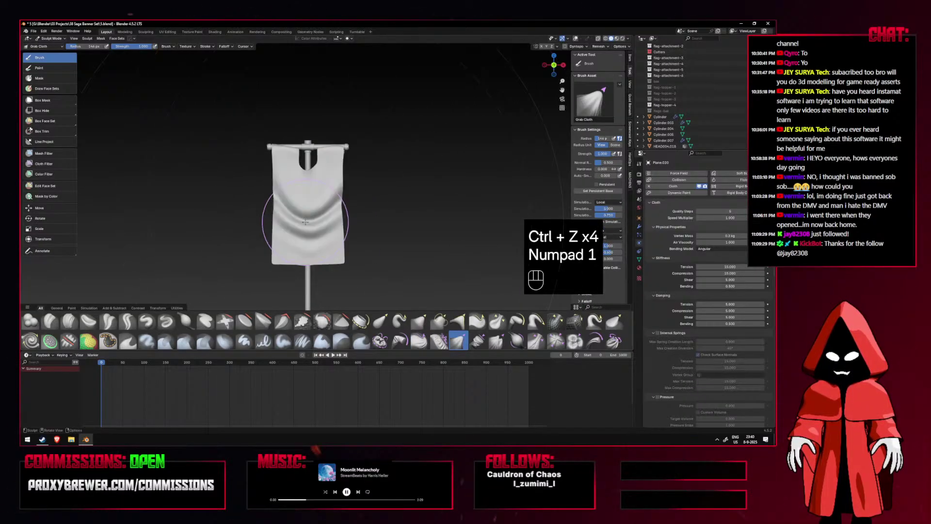
key(ctrl+z)
key(f)
key(shift+f)
drag(266, 199, 311, 232)
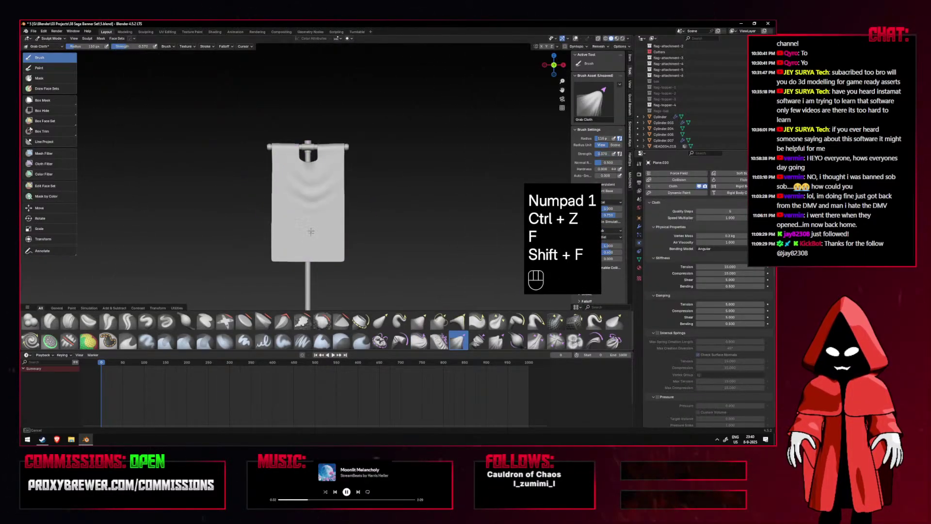
drag(306, 265, 306, 265)
key(ctrl+z)
key(ctrl+z)
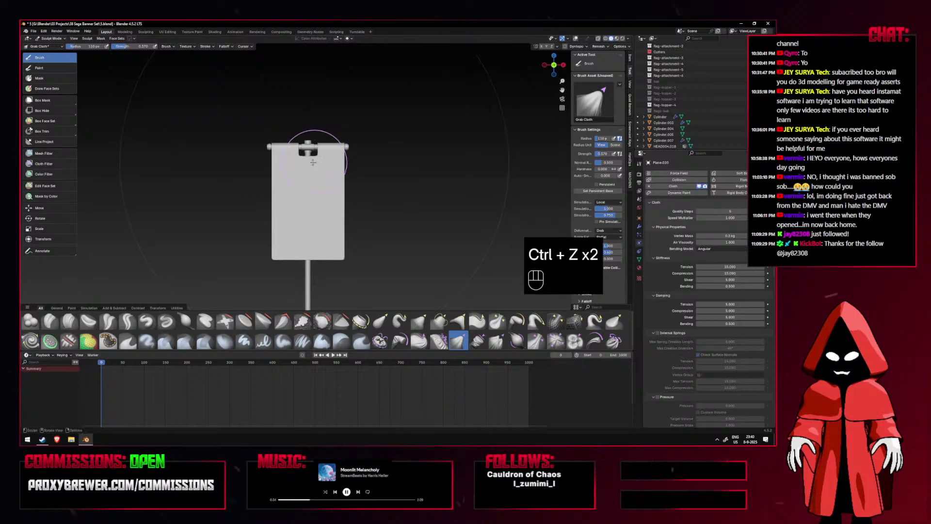
Try folding the cloth below the crossbar notch with a smaller Grab Cloth radius, and undo the strokes back to the flat banner.
key(f)
click(301, 164)
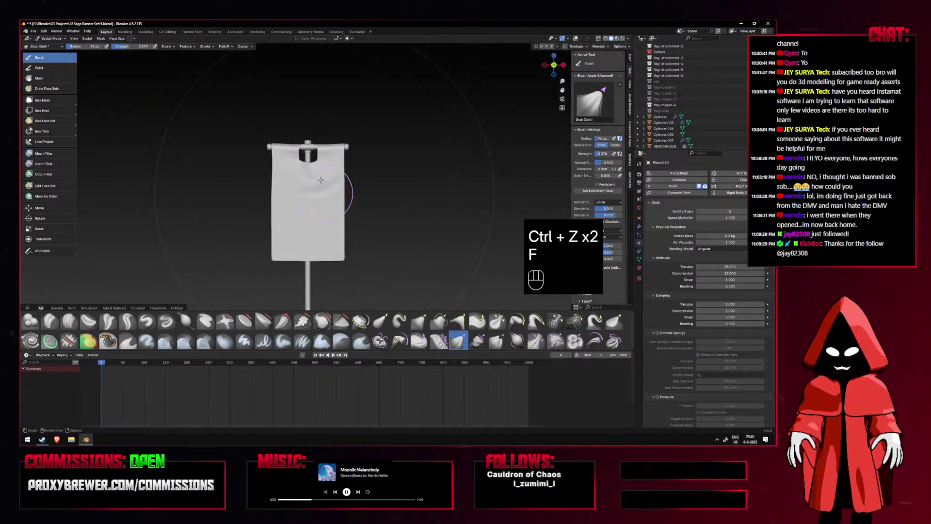
scroll(344, 238, down, 4)
middle_drag(353, 241, 325, 244)
key(KP_1)
key(ctrl+z)
key(ctrl+z)
key(ctrl+z)
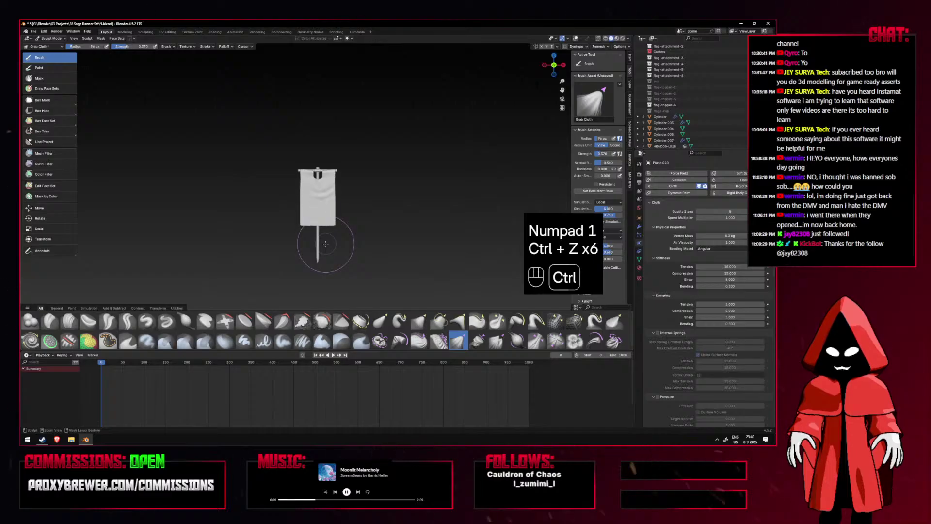
key(ctrl+z)
key(ctrl+z)
scroll(277, 197, up, 6)
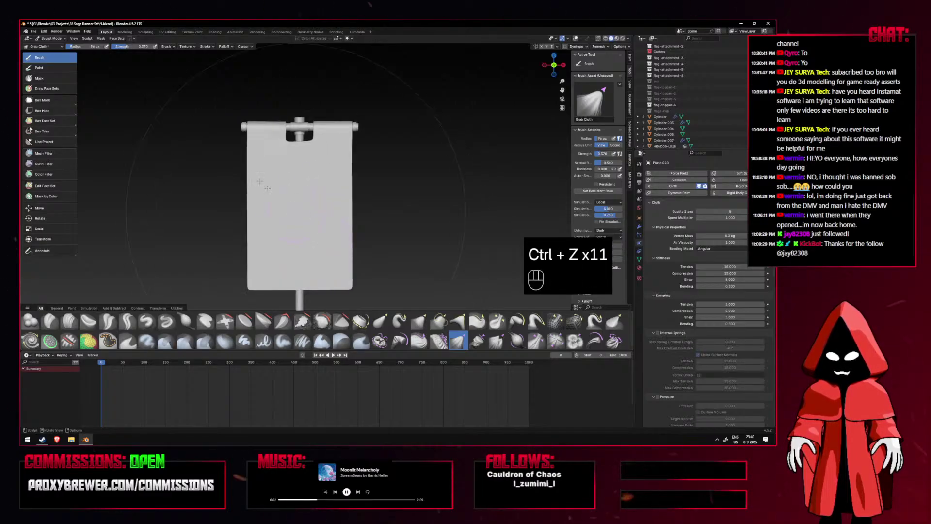
Pull diagonal folds across the banner with Grab Cloth from the front view, reducing the brush radius between strokes.
mouse_move(262, 242)
mouse_down()
mouse_move(311, 254)
mouse_move(259, 259)
mouse_up()
scroll(295, 211, down, 3)
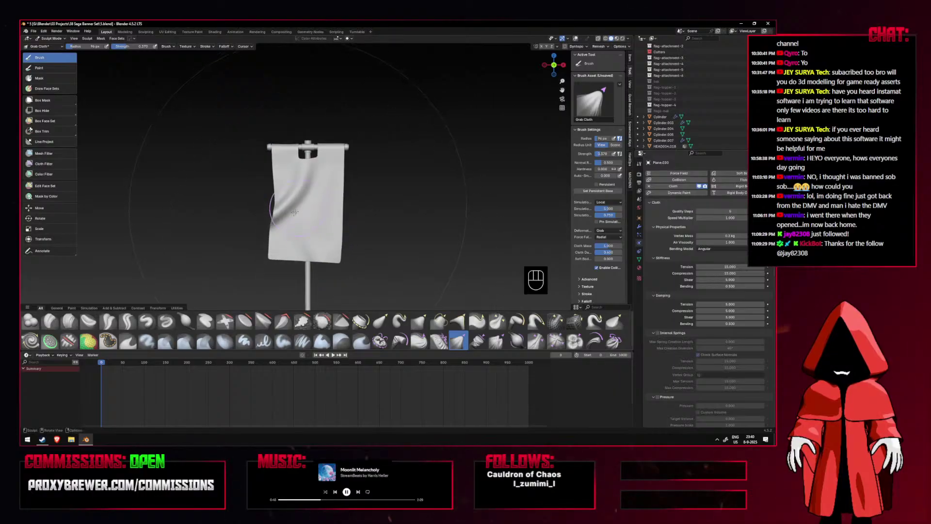
mouse_move(346, 189)
middle_down()
mouse_move(374, 191)
mouse_move(334, 186)
middle_up()
key(KP_1)
key(f)
click(278, 146)
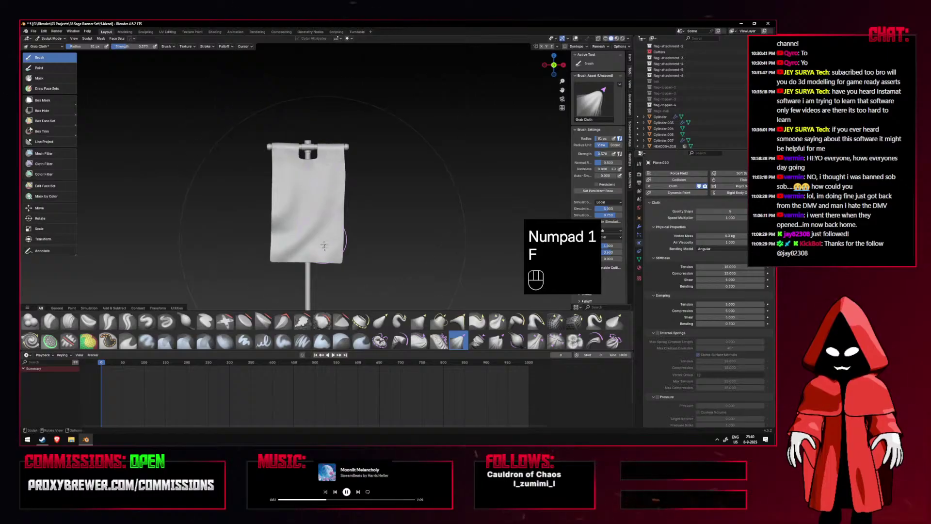
Undo the last grab strokes and pull finer folds into the upper cloth with the Grab Cloth radius reduced to 41 px.
key(ctrl+z)
key(ctrl+z)
key(f)
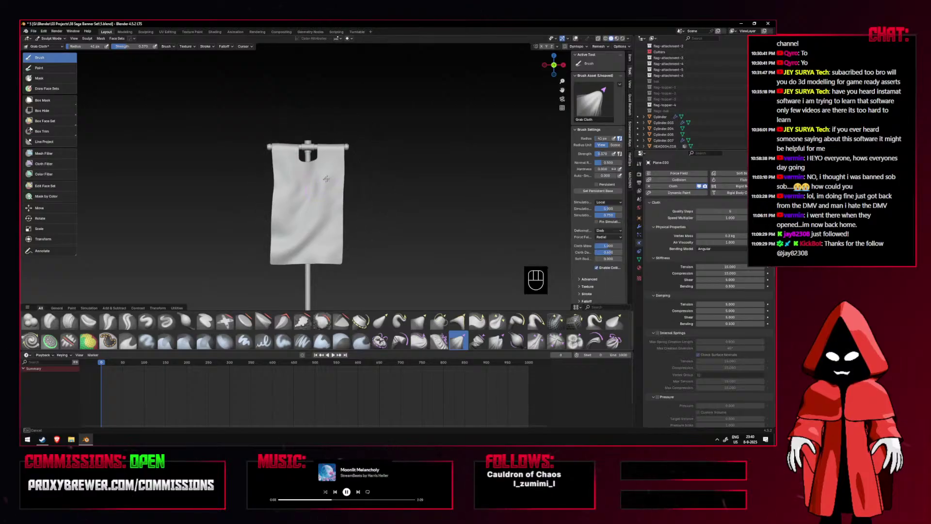
Check the folded banner from the front and back, and adjust the Grab Cloth brush radius up close in the front view.
key(KP_1)
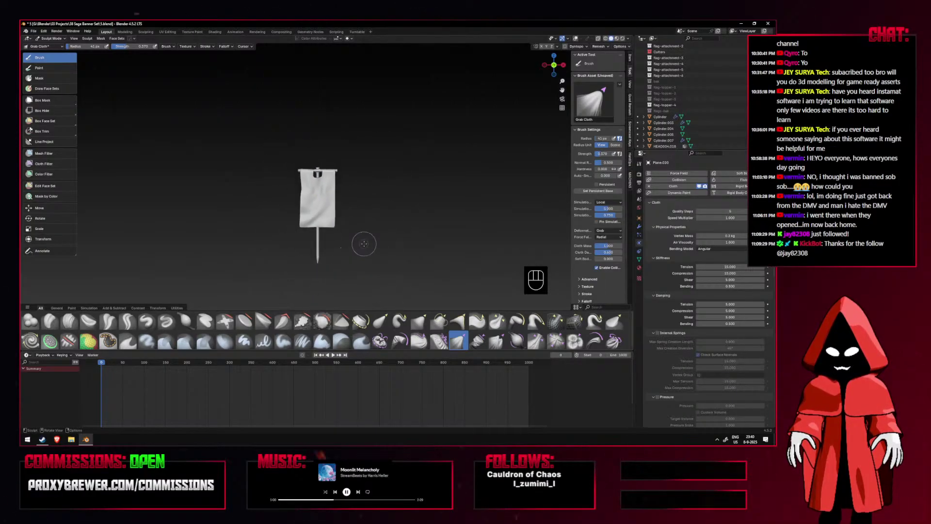
key(ctrl+KP_1)
key(KP_1)
scroll(364, 243, up, 5)
key(f)
key(f)
key(f)
key(f)
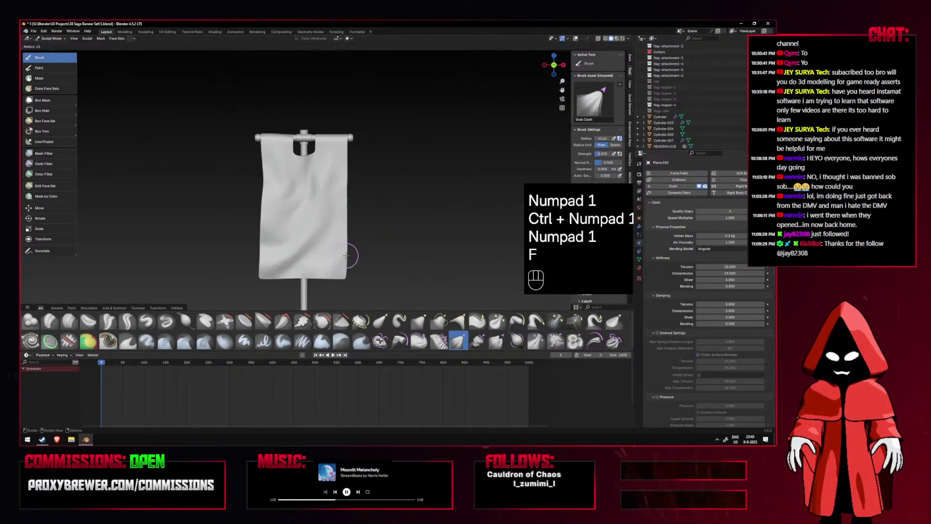
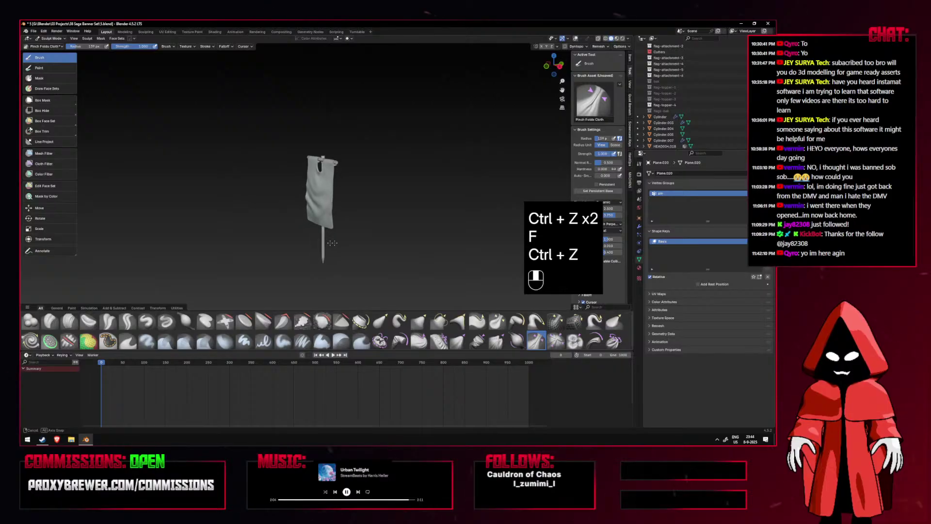
Try pulling the folded cloth with the Stretch/Move Cloth brush from the front, lowering its strength between attempts and undoing the strokes.
key(KP_1)
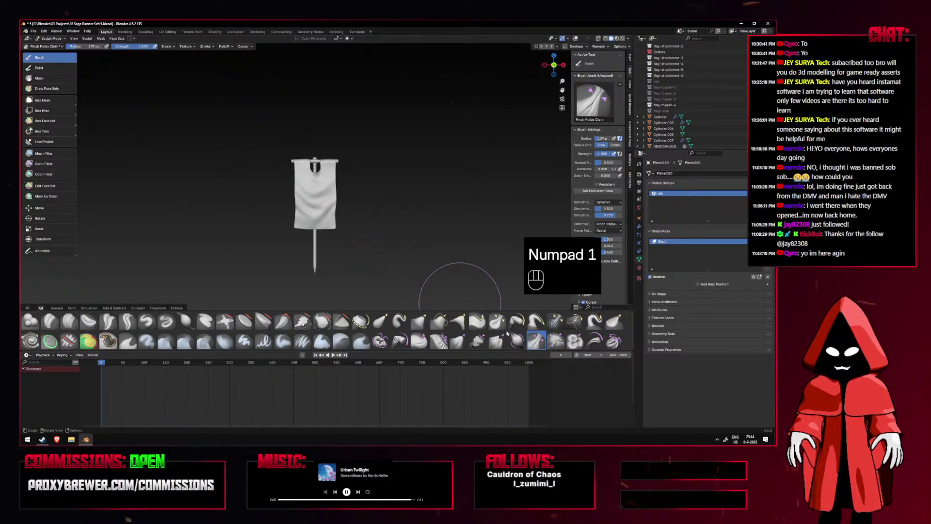
click(595, 340)
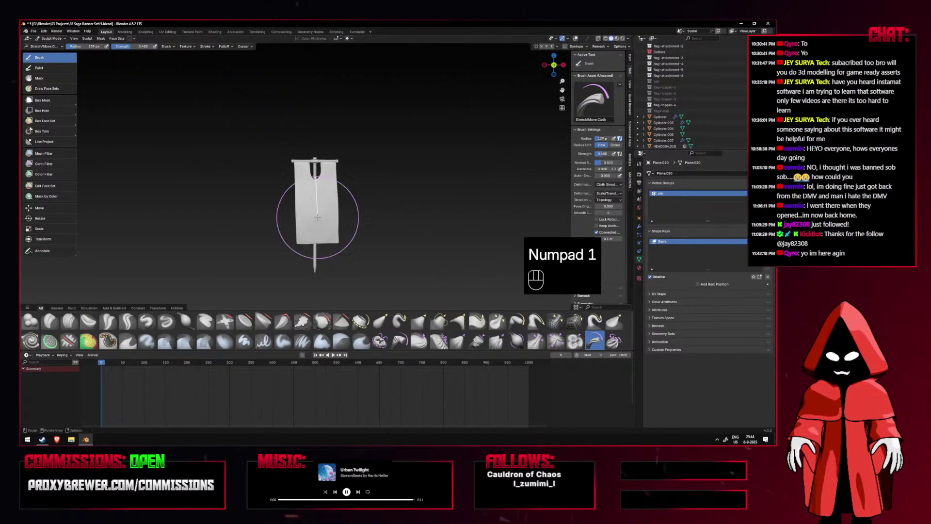
key(ctrl+z)
key(ctrl+z)
key(shift+f)
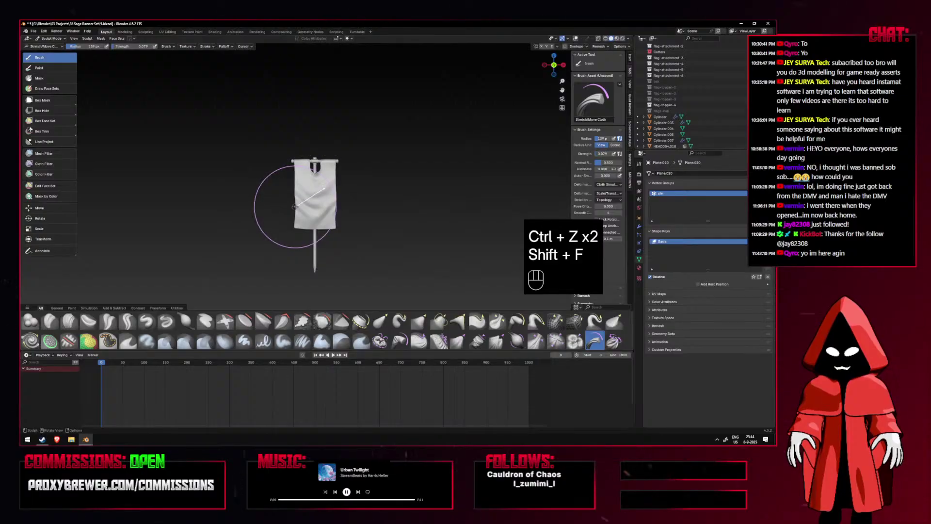
key(ctrl+z)
key(ctrl+z)
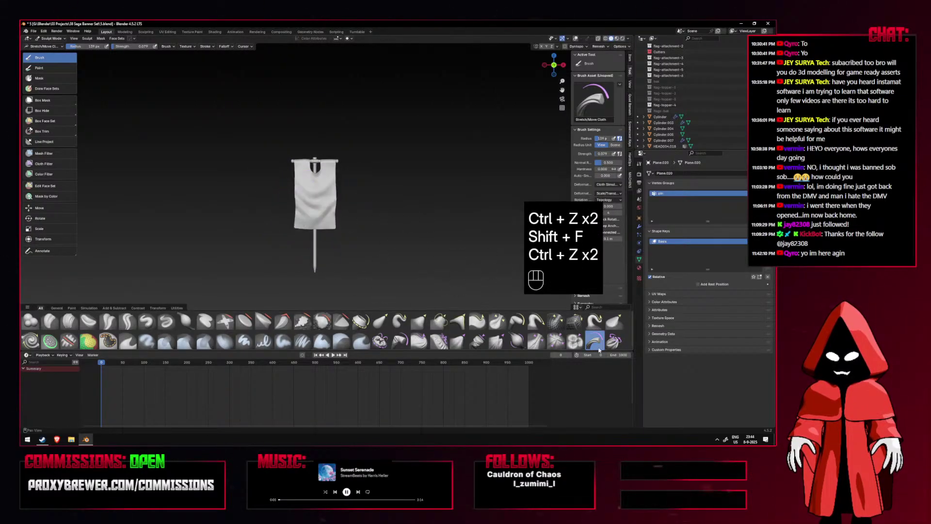
Lower the Stretch/Move Cloth strength further and pull the middle of the banner down towards the pole's lower end.
scroll(314, 213, up, 2)
key(shift+f)
click(333, 218)
drag(321, 204, 312, 257)
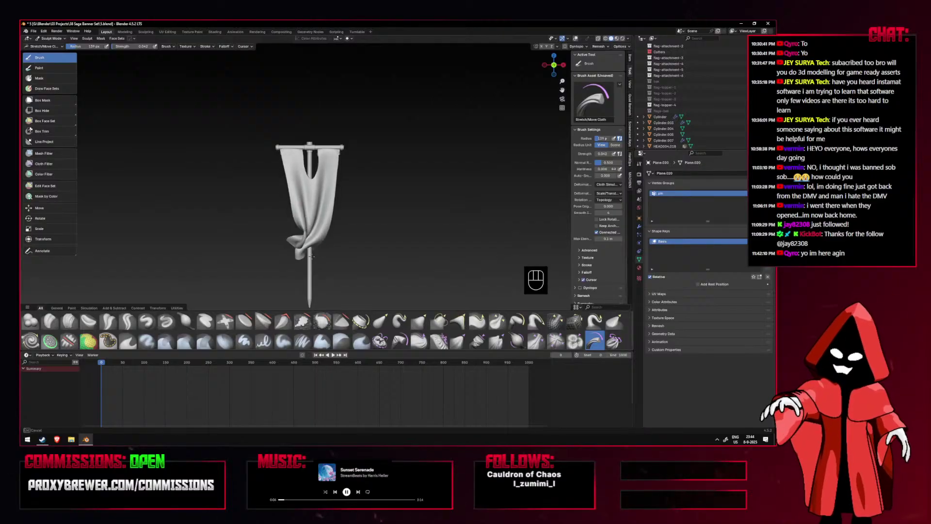
Undo the Stretch/Move Cloth pull and try several more pulls on the upper middle of the banner from the front, undoing each.
key(KP_1)
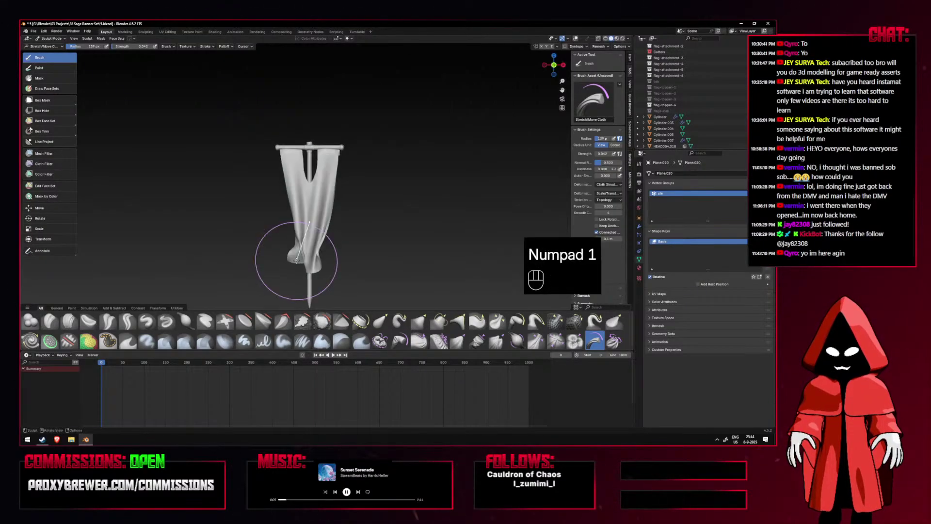
key(ctrl+z)
drag(313, 181, 317, 195)
key(ctrl+z)
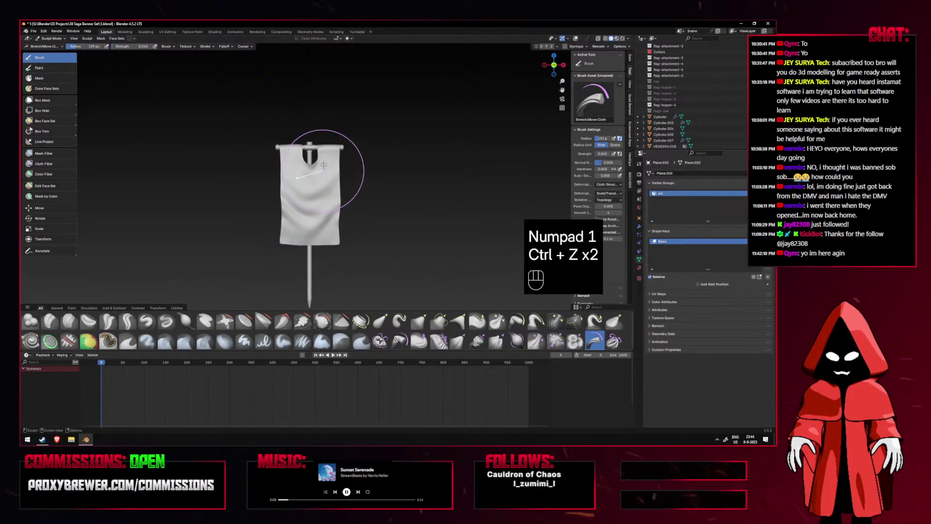
key(ctrl+z)
scroll(322, 159, up, 2)
drag(320, 165, 311, 190)
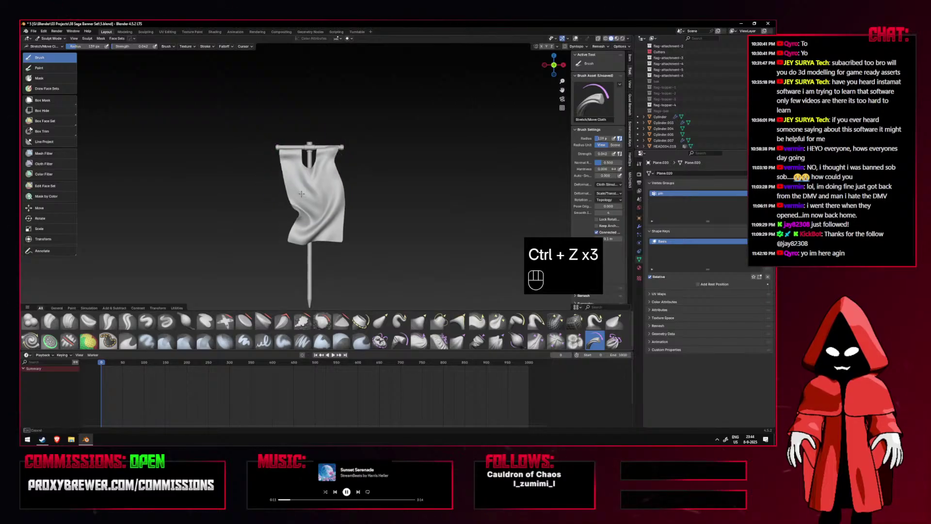
key(ctrl+z)
Show the wireframe overlay and mask the cloth along the crossbar with a smaller Mask brush, undoing the misplaced mask strokes.
key(n)
key(n)
key(m)
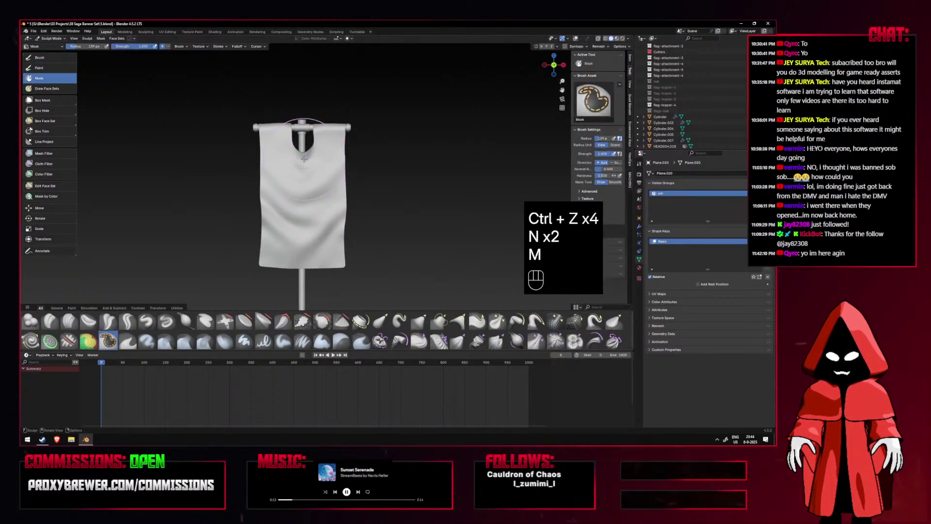
key(shift+alt+z)
key(f)
key(ctrl+z)
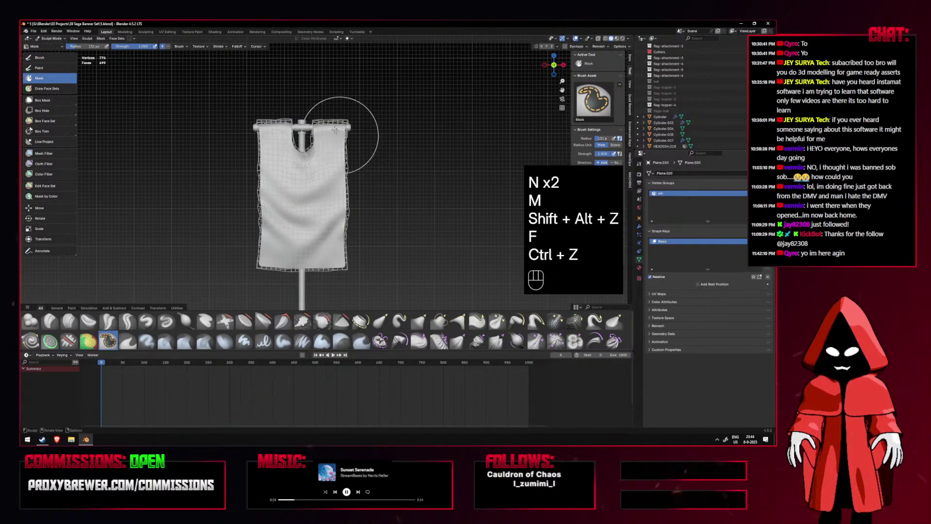
key(f)
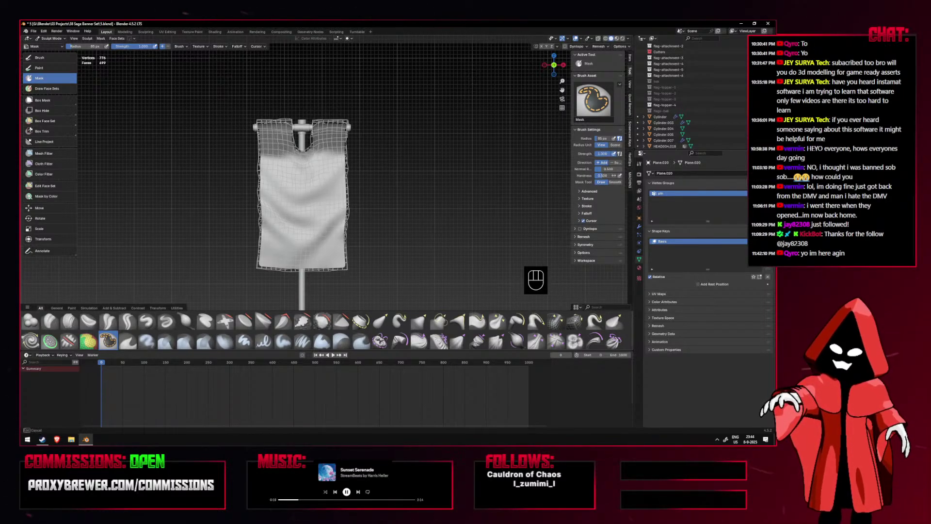
key(ctrl+z)
key(ctrl+z)
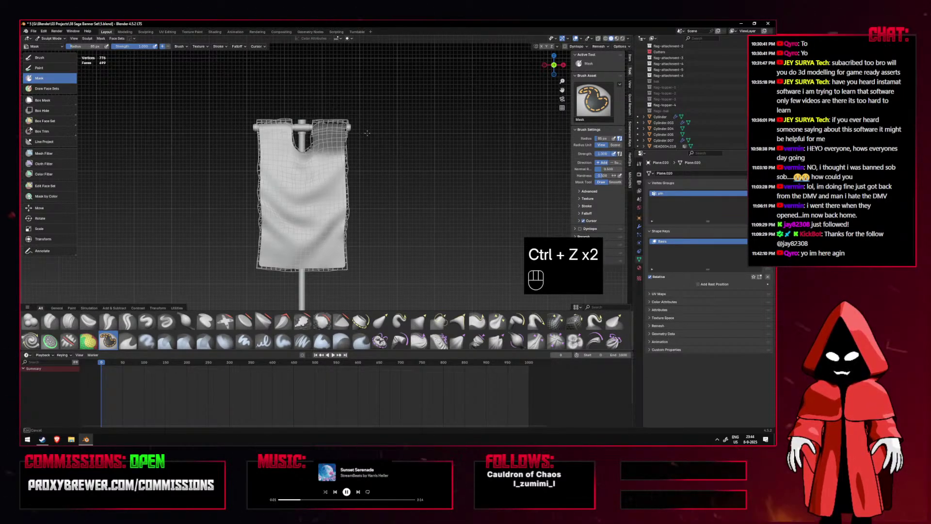
Switch back to the Stretch/Move Cloth brush, hide the overlays, and test pulls down the middle of the banner, undoing them.
click(595, 341)
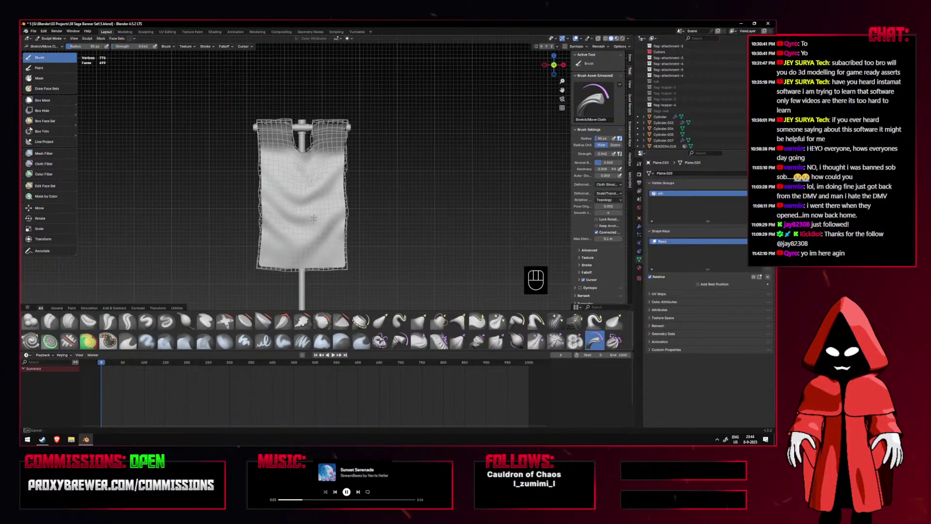
key(ctrl+z)
key(shift+alt+z)
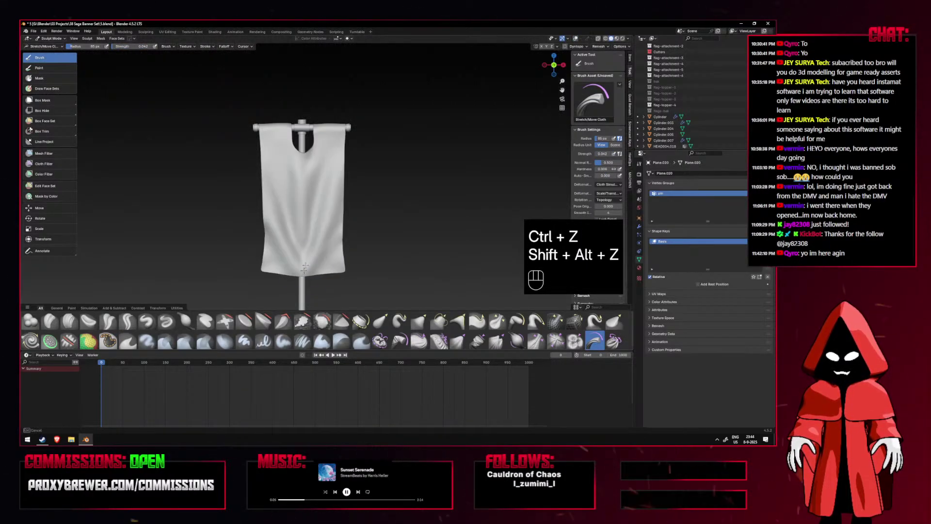
key(ctrl+z)
key(ctrl+z)
key(ctrl+z)
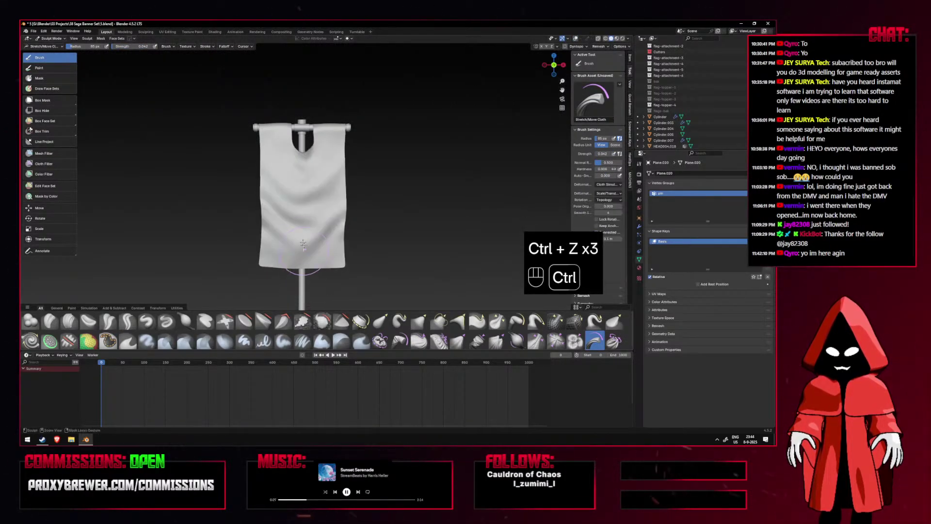
Inspect the stretched cloth from the side and undo the further test pulls in the front view.
middle_drag(304, 246, 276, 252)
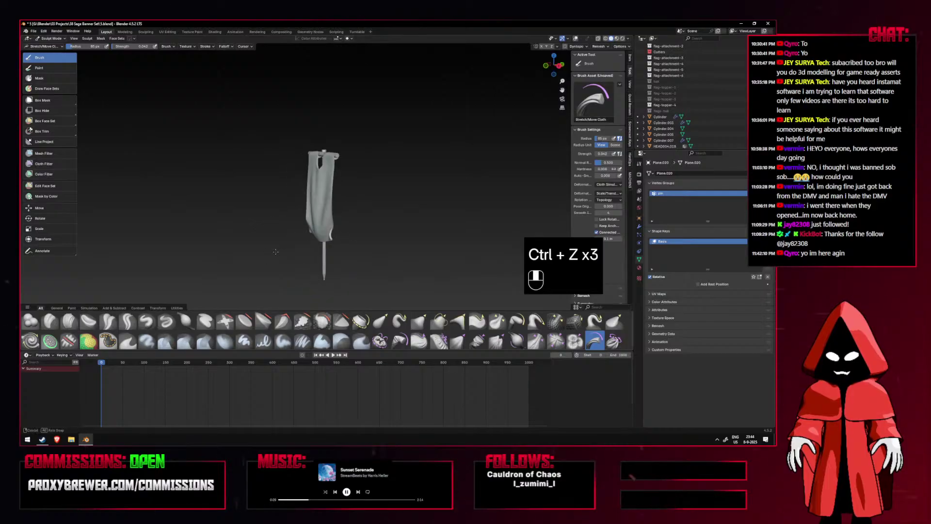
key(KP_1)
key(ctrl+z)
key(ctrl+z)
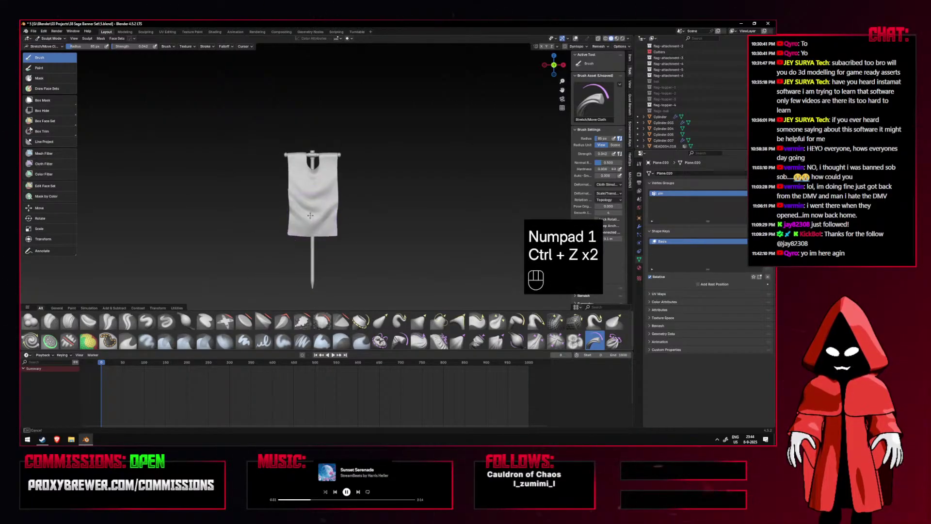
key(ctrl+z)
key(ctrl+z)
Set the Stretch/Move Cloth strength to 0.097, testing strokes on the banner between adjustments and undoing them.
key(shift+f)
click(318, 232)
key(ctrl+z)
key(ctrl+z)
key(shift+f)
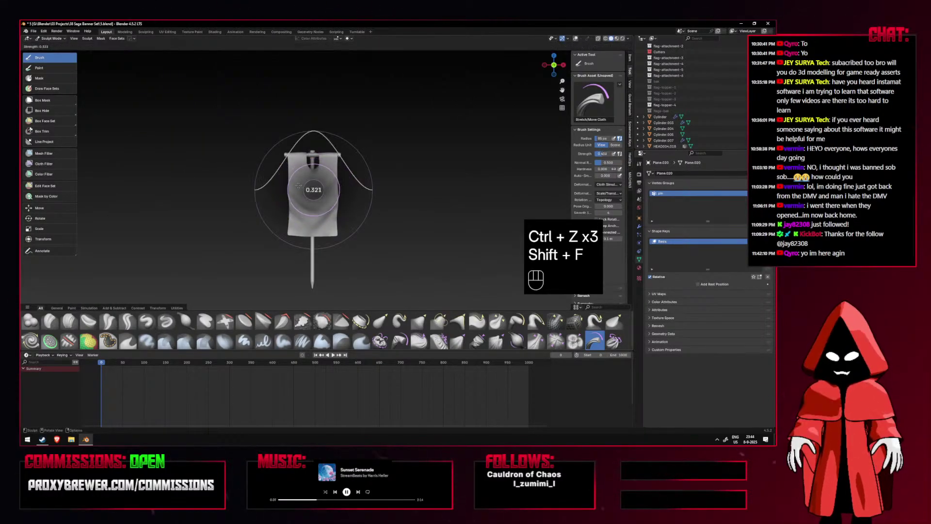
key(ctrl+z)
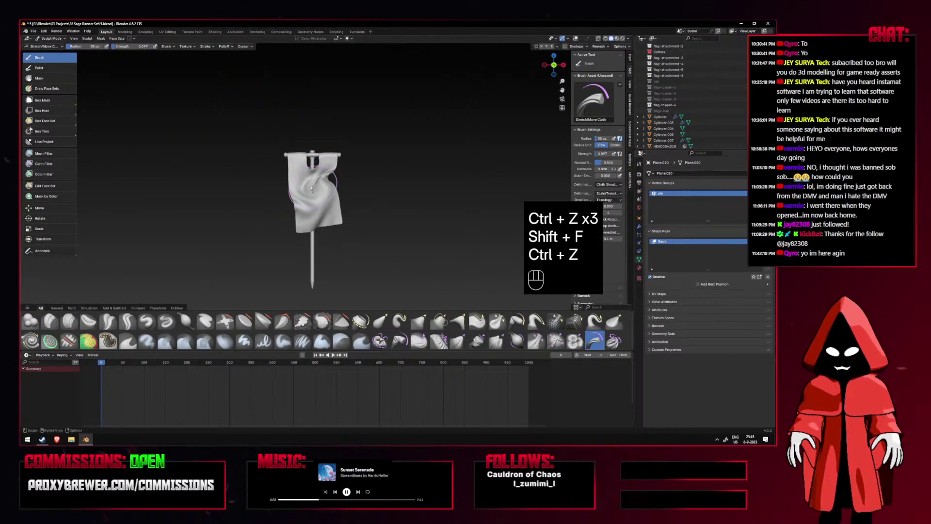
Enlarge the Stretch/Move Cloth radius to 114 px and try pulling the banner's lower part up, down and sideways, undoing each stroke.
key(ctrl+z)
key(f)
key(ctrl+z)
drag(335, 260, 313, 204)
key(ctrl+z)
drag(310, 252, 307, 234)
key(ctrl+z)
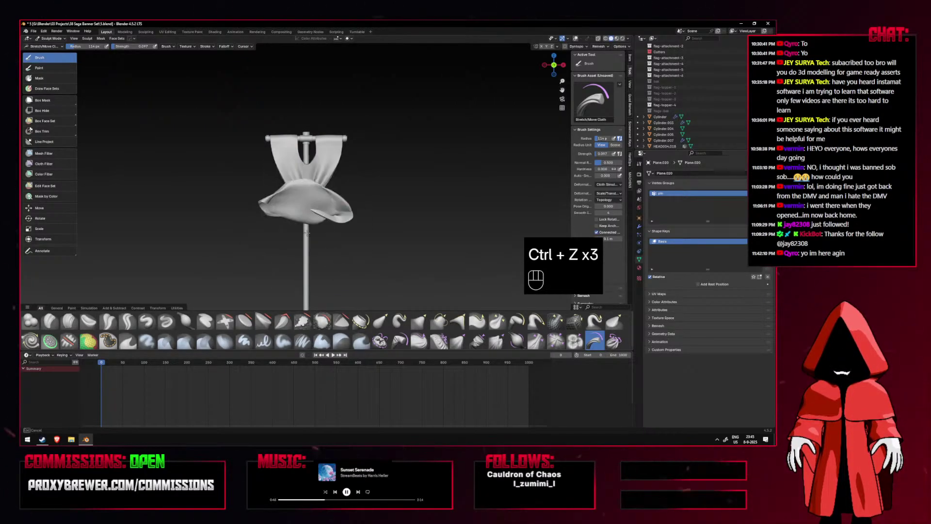
drag(309, 241, 307, 244)
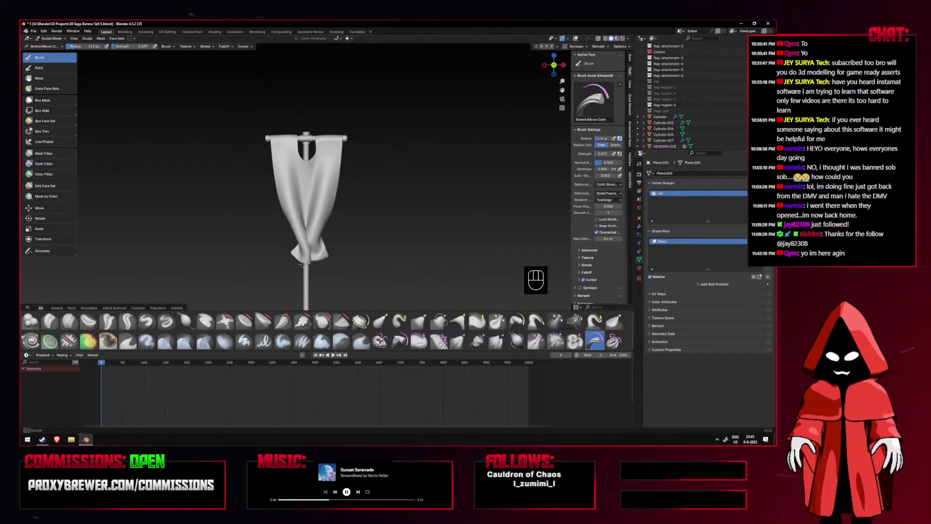
key(ctrl+z)
drag(310, 265, 351, 260)
key(ctrl+z)
Reduce the Stretch/Move Cloth radius and reshape the banner's right edge, undoing the unwanted strokes.
key(f)
click(339, 221)
drag(341, 222, 333, 185)
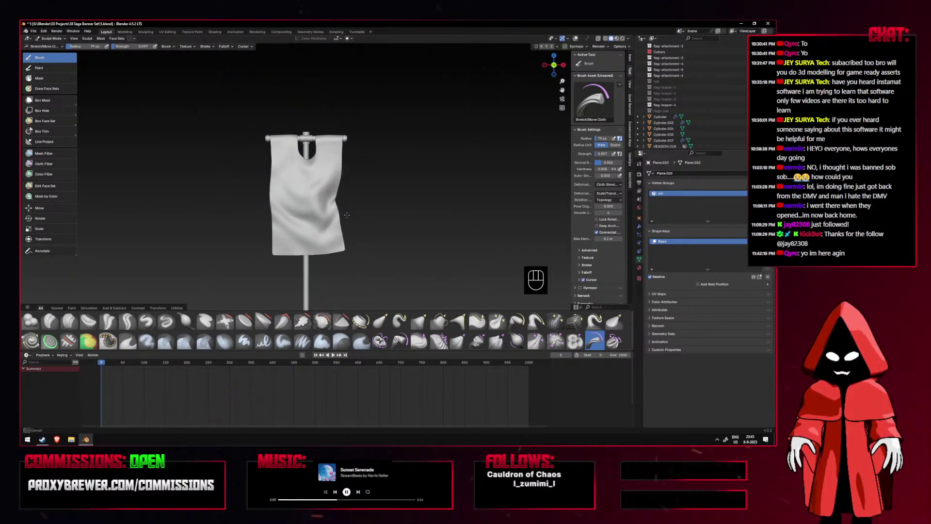
key(ctrl+z)
key(ctrl+z)
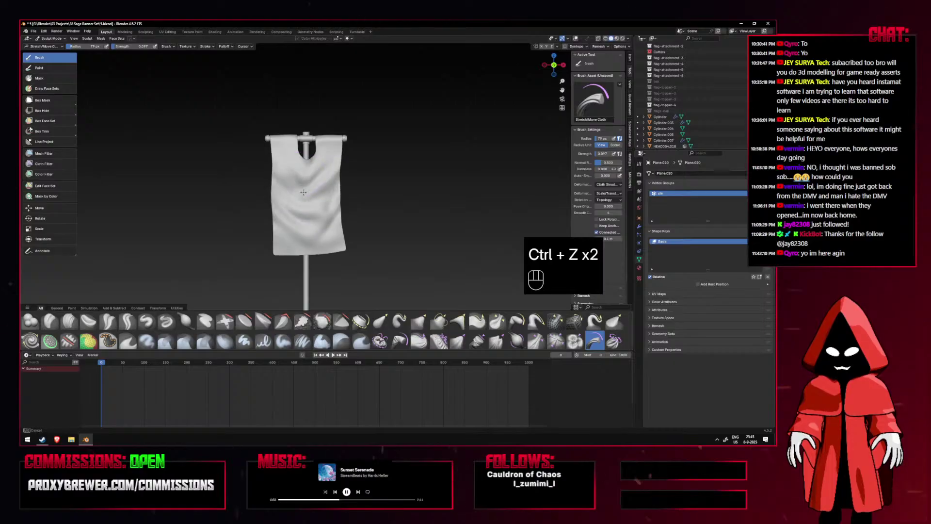
key(ctrl+z)
Try short Stretch/Move Cloth pulls down the middle of the banner, checking the folds from the side and undoing the strokes.
middle_drag(310, 204, 256, 202)
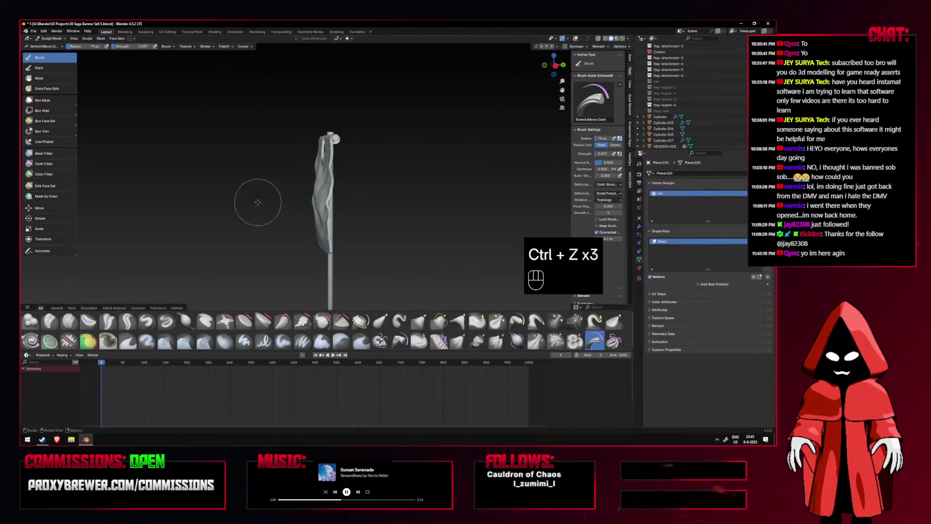
key(KP_1)
key(ctrl+z)
drag(305, 170, 303, 198)
scroll(339, 211, down, 2)
middle_drag(366, 225, 305, 217)
scroll(353, 214, up, 1)
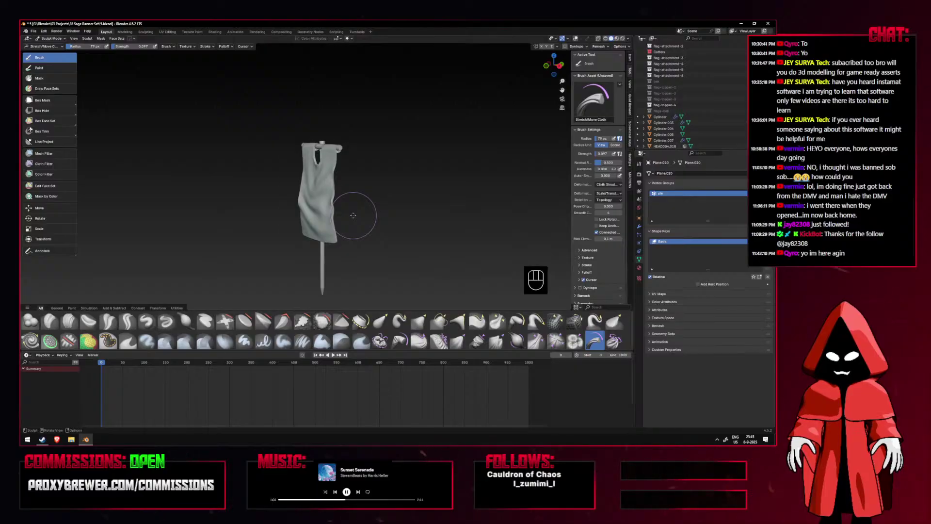
key(KP_1)
key(ctrl+z)
key(ctrl+z)
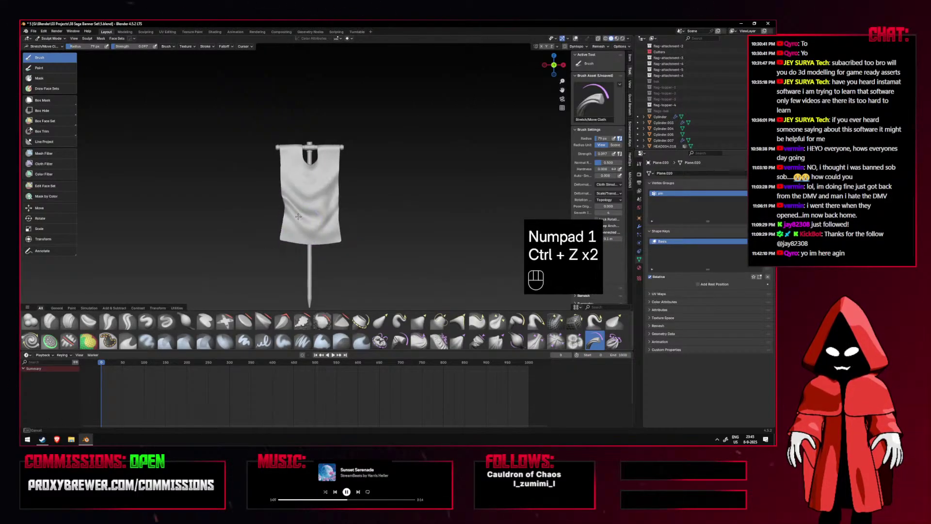
key(ctrl+z)
Try the Pinch Point Cloth and Push Cloth brushes, including an inverted push stroke from the side, and undo the strokes.
click(555, 341)
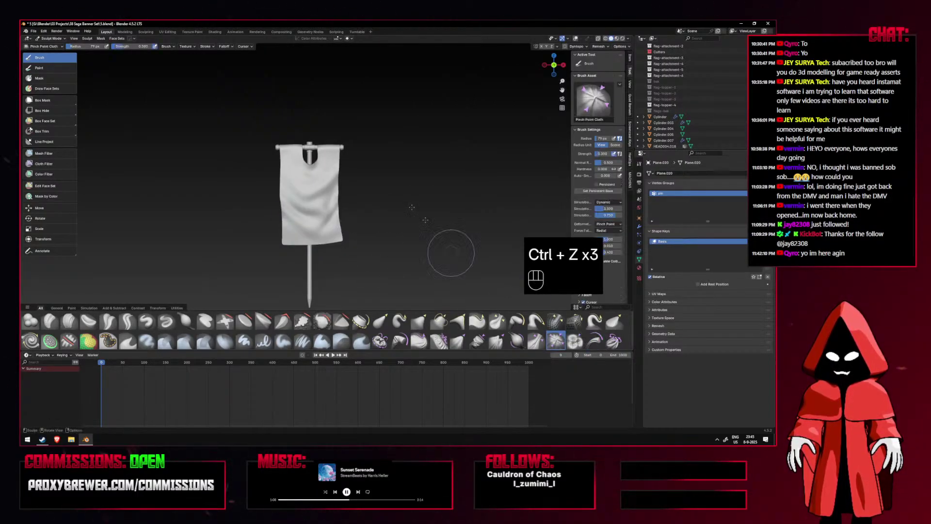
click(575, 341)
key(ctrl+z)
middle_drag(309, 209, 270, 213)
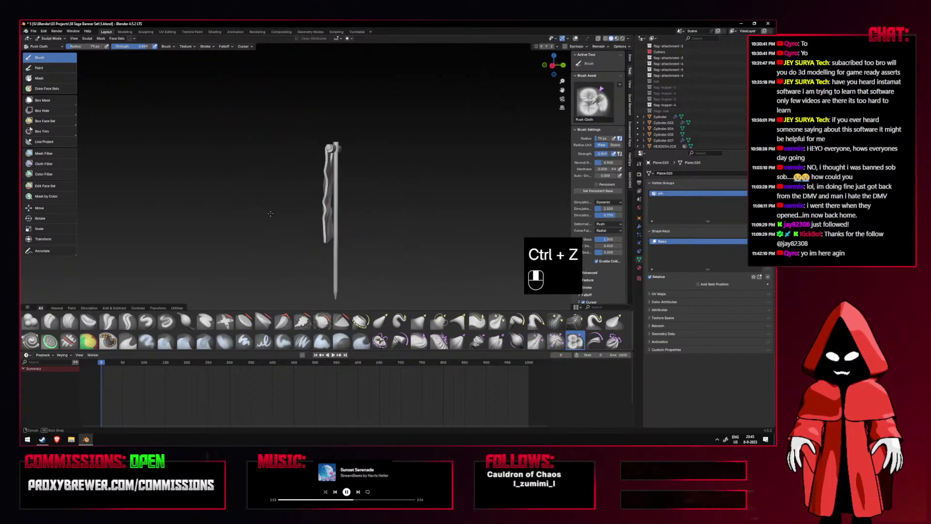
key(ctrl+z)
ctrl+drag(324, 211, 331, 212)
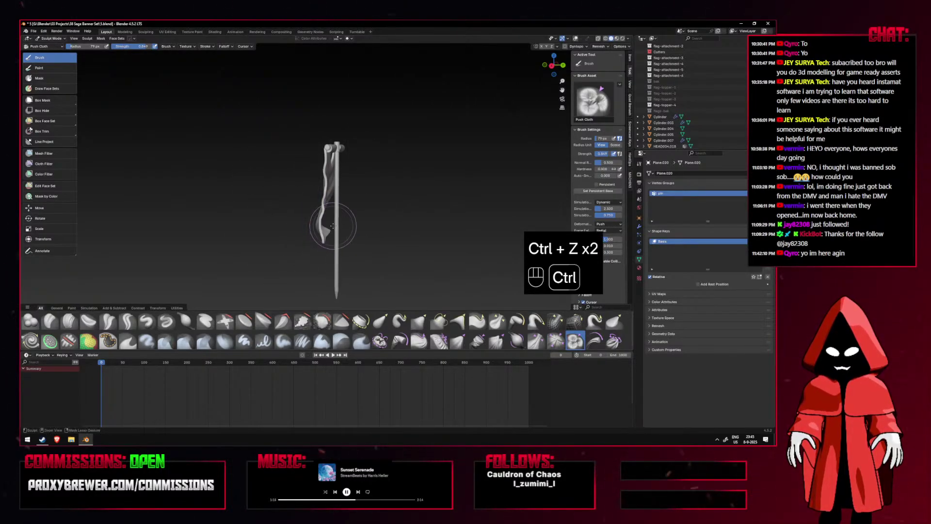
key(KP_1)
key(ctrl+z)
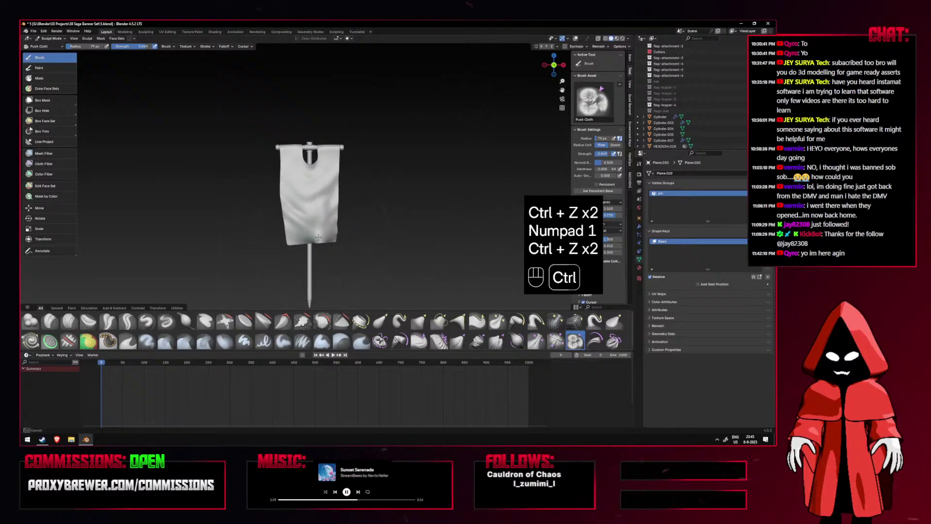
Try inverted Push Cloth strokes across the lower banner from the front, check the shape at an angle and undo them.
key(ctrl+z)
ctrl+drag(316, 205, 300, 218)
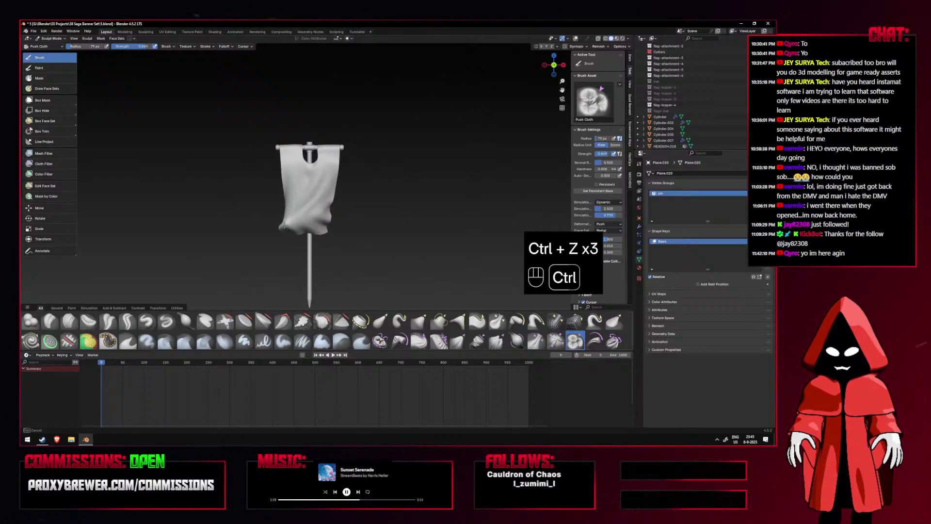
middle_drag(281, 239, 329, 248)
key(KP_1)
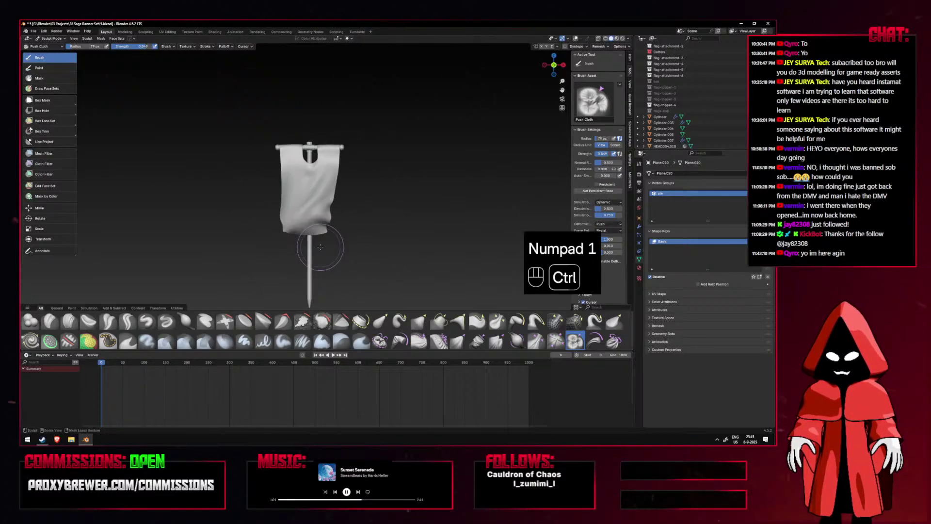
key(ctrl+z)
Try twisting the banner's lower edge with the Twist Boundary Cloth brush in several directions, undoing each stroke.
click(610, 342)
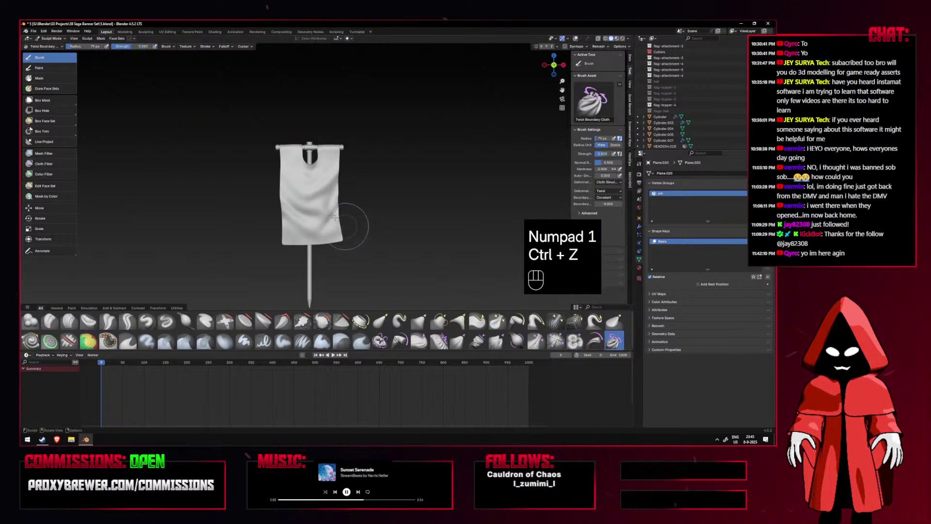
drag(321, 242, 338, 241)
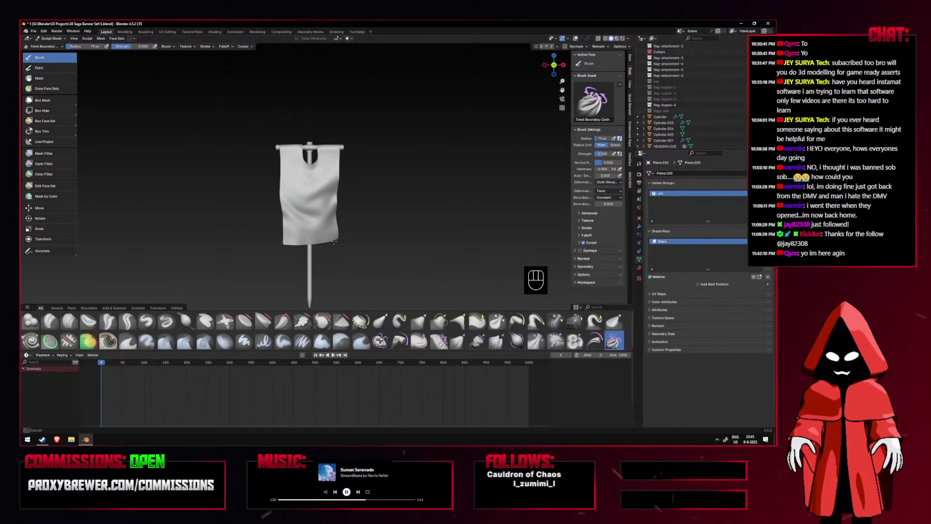
key(ctrl+z)
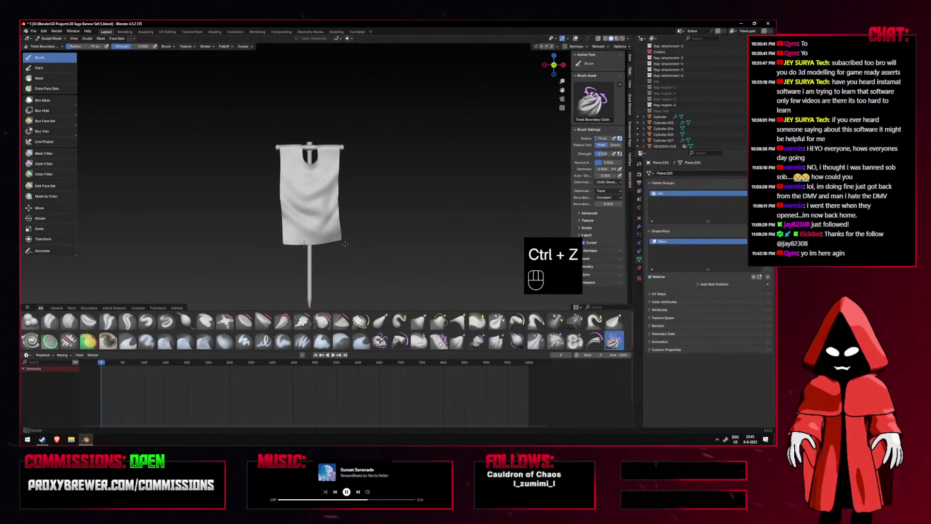
drag(342, 377, 302, 391)
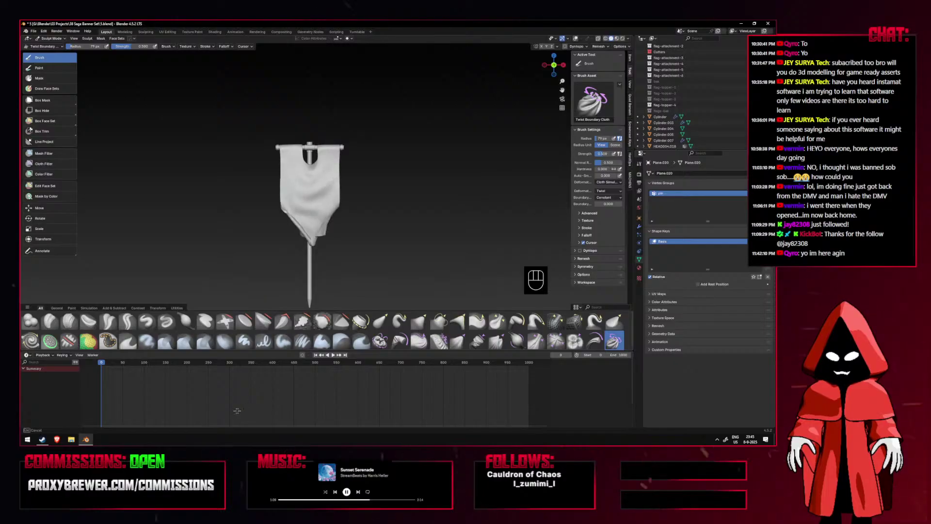
key(ctrl+z)
mouse_move(326, 243)
mouse_down()
mouse_move(291, 222)
mouse_move(269, 240)
mouse_up()
key(ctrl+z)
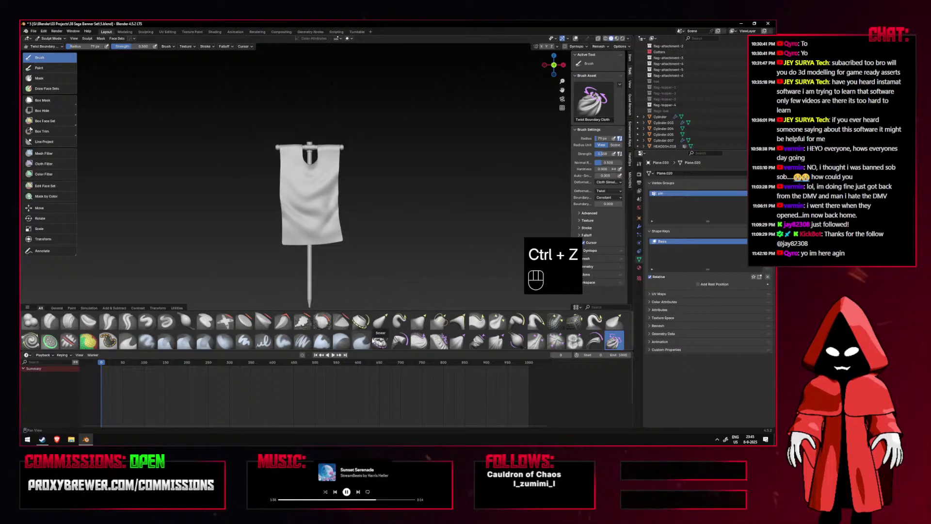
Try curling the banner's lower edge with the Bend Boundary Cloth brush, check the bend from the side and undo it.
click(380, 341)
mouse_move(316, 240)
mouse_down()
mouse_move(323, 243)
mouse_move(313, 252)
mouse_up()
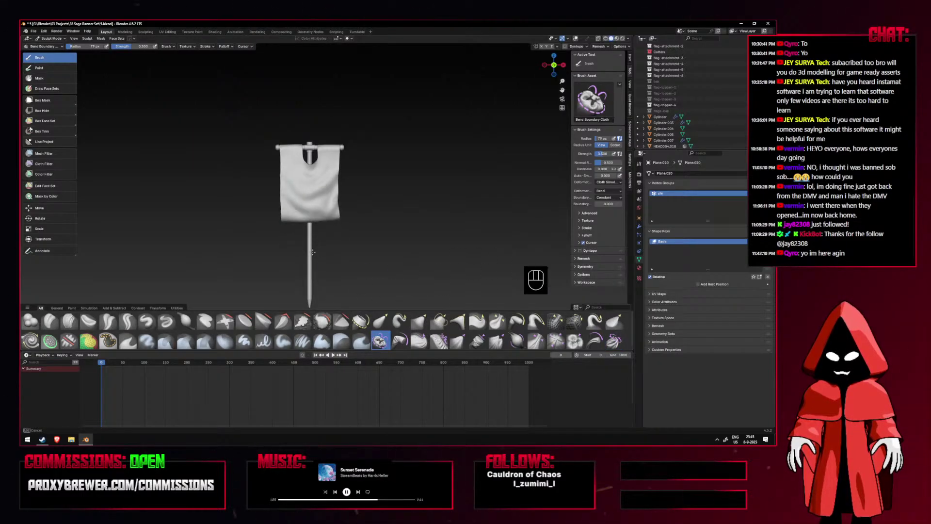
drag(289, 288, 292, 302)
mouse_move(365, 249)
middle_down()
mouse_move(275, 249)
mouse_move(339, 231)
middle_up()
key(ctrl+z)
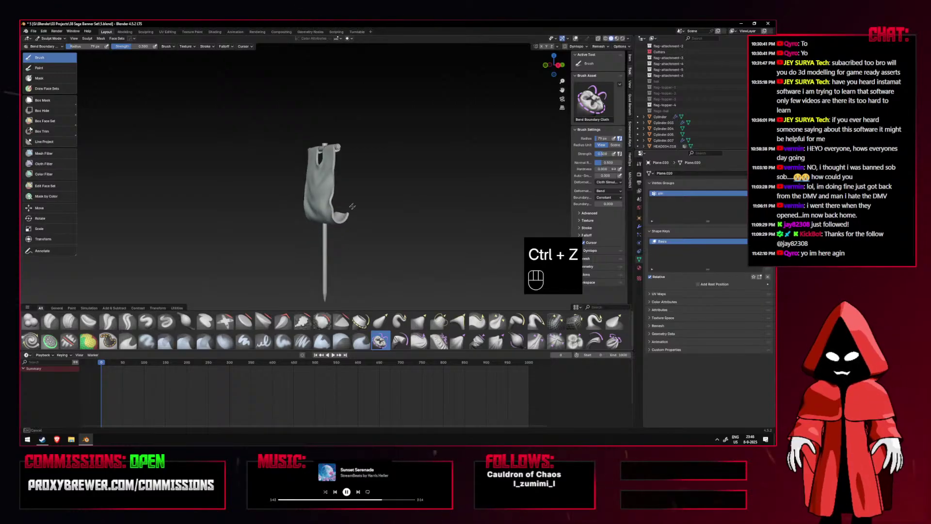
mouse_move(372, 179)
middle_down()
mouse_move(283, 188)
mouse_move(391, 179)
middle_up()
key(KP_1)
key(ctrl+z)
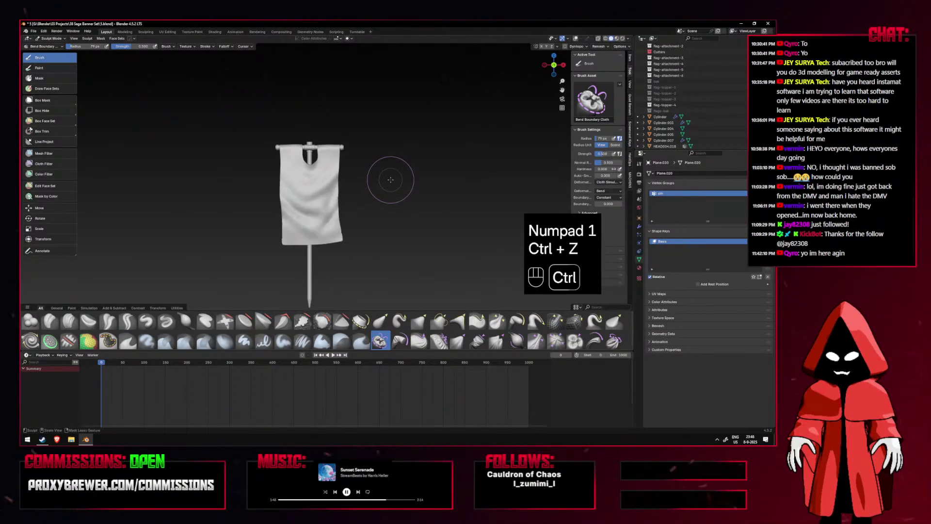
Try the Bend/Twist Cloth and Expand/Contract Cloth brushes on the lower half of the banner and undo the strokes.
click(400, 341)
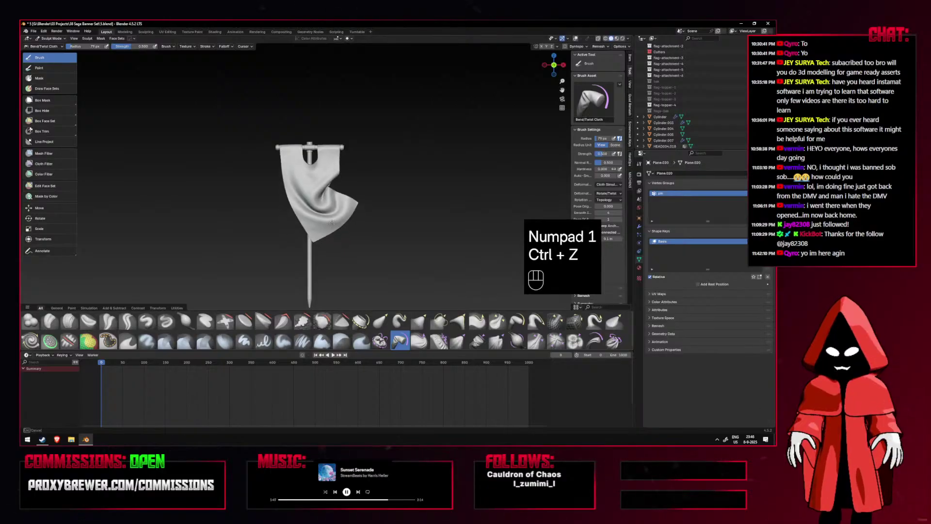
drag(327, 230, 319, 242)
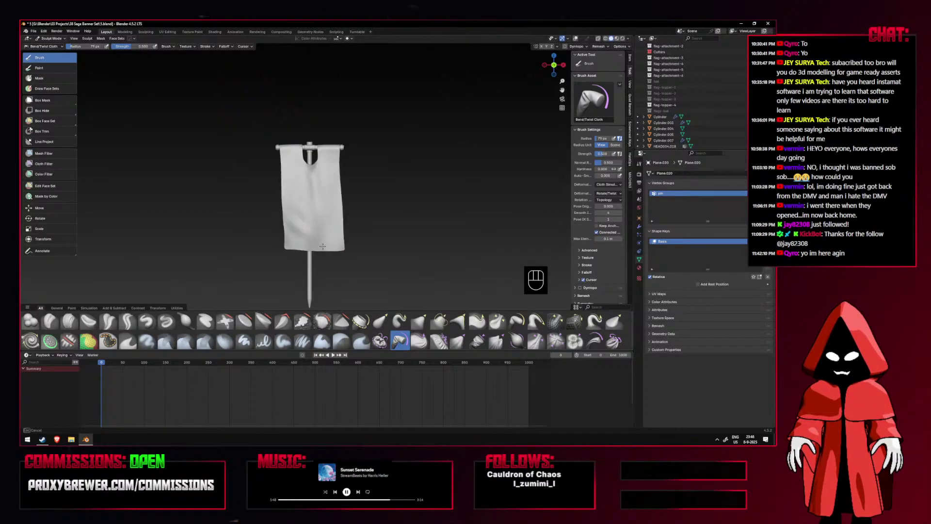
drag(320, 246, 319, 243)
key(KP_1)
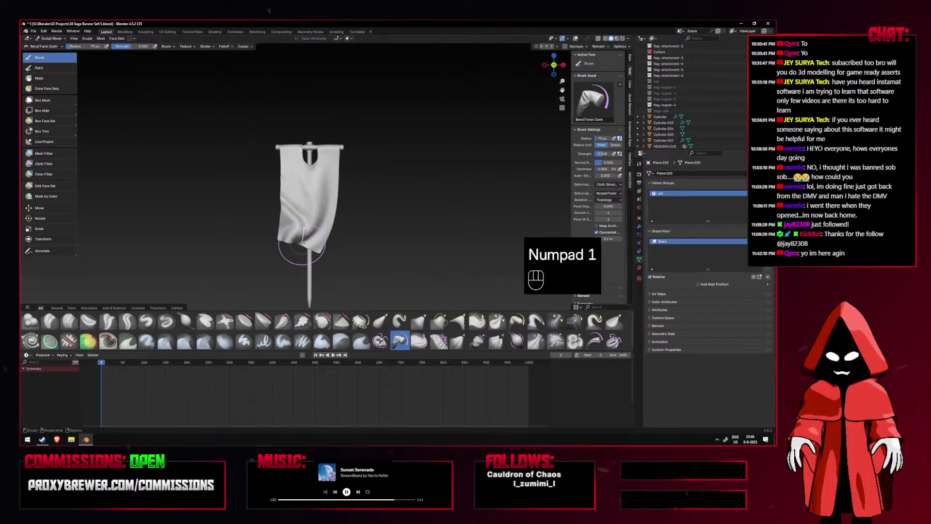
key(ctrl+z)
key(ctrl+z)
key(ctrl+z)
key(ctrl+z)
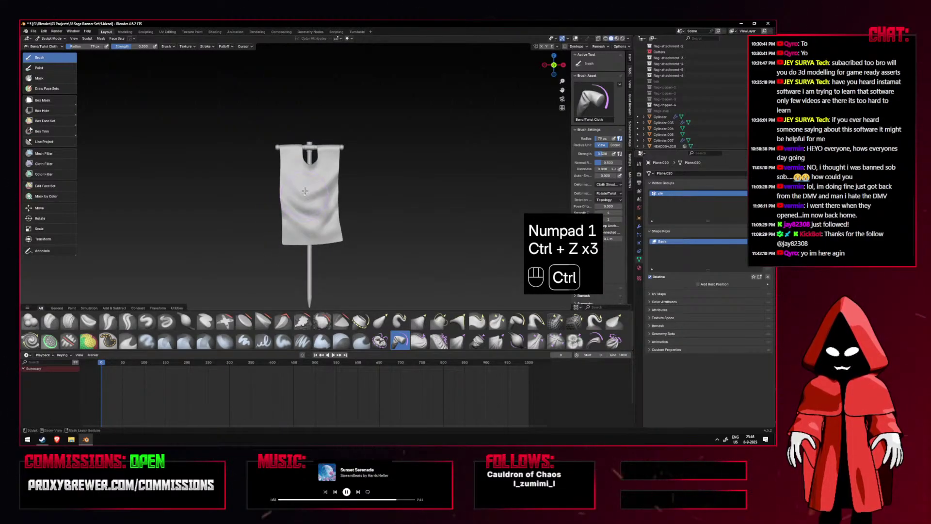
key(ctrl+z)
key(ctrl+z)
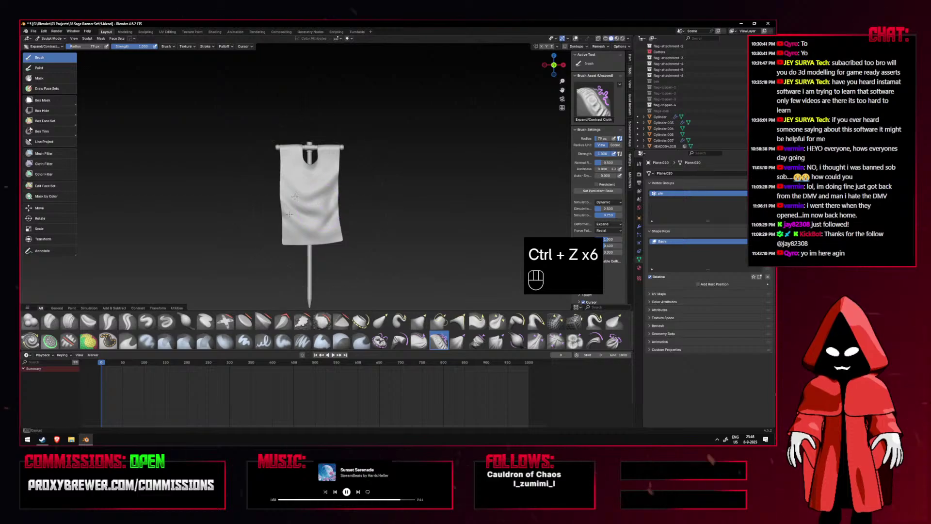
key(ctrl+z)
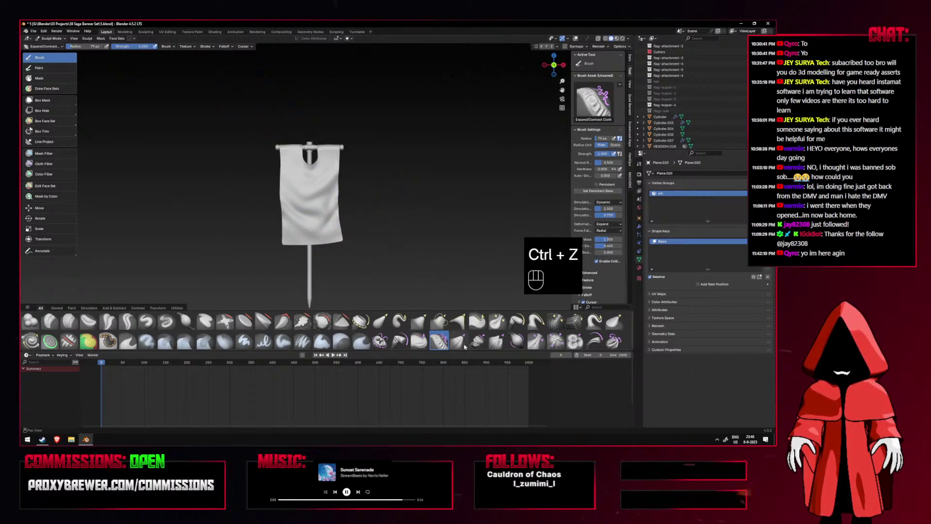
Try Grab Planar Cloth strokes on the banner's lower half from the front, check the folds at an angle and undo them.
click(477, 341)
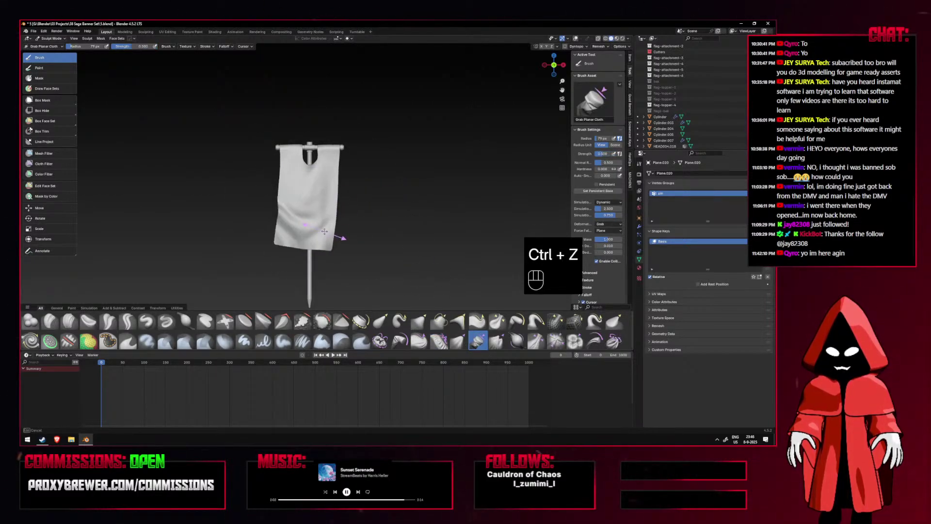
drag(330, 228, 307, 201)
key(ctrl+z)
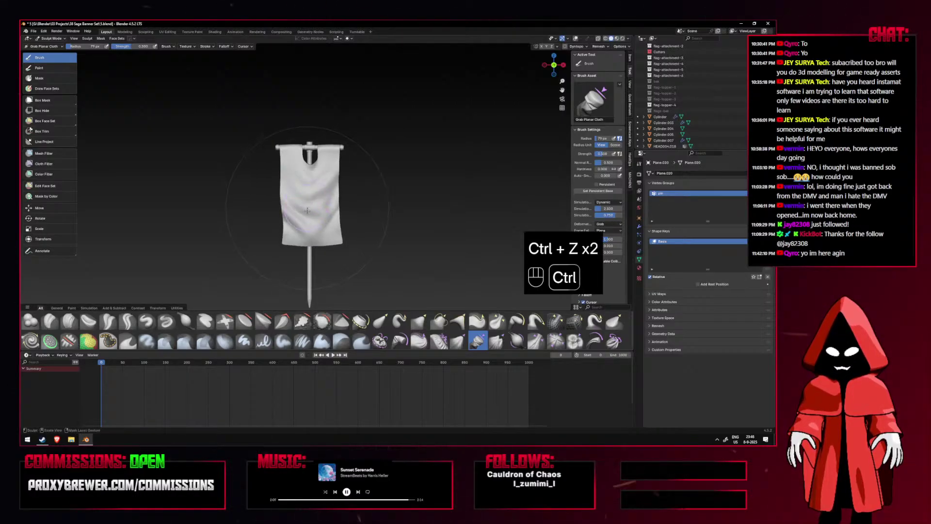
drag(302, 281, 304, 297)
key(ctrl+z)
mouse_move(310, 241)
mouse_down()
mouse_move(290, 220)
mouse_move(302, 235)
mouse_up()
key(ctrl+z)
drag(342, 225, 326, 226)
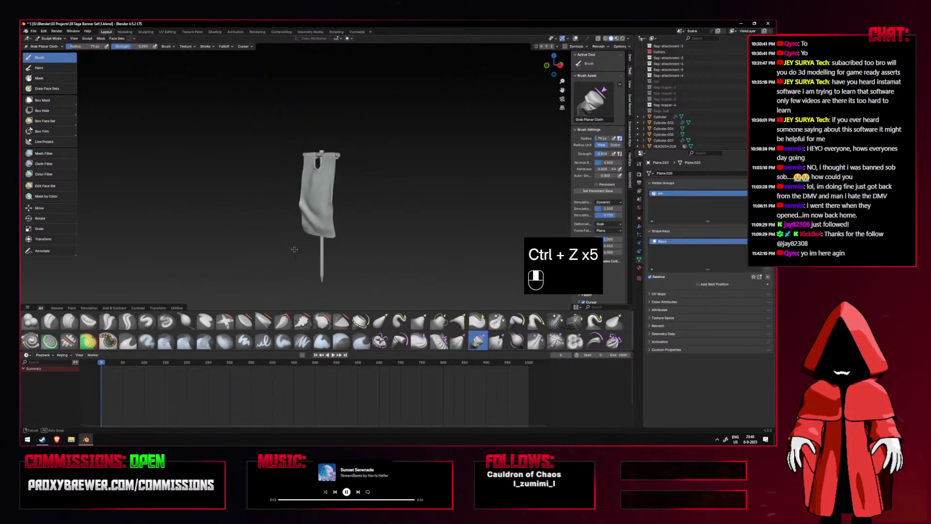
middle_drag(237, 252, 272, 252)
key(KP_1)
key(ctrl+z)
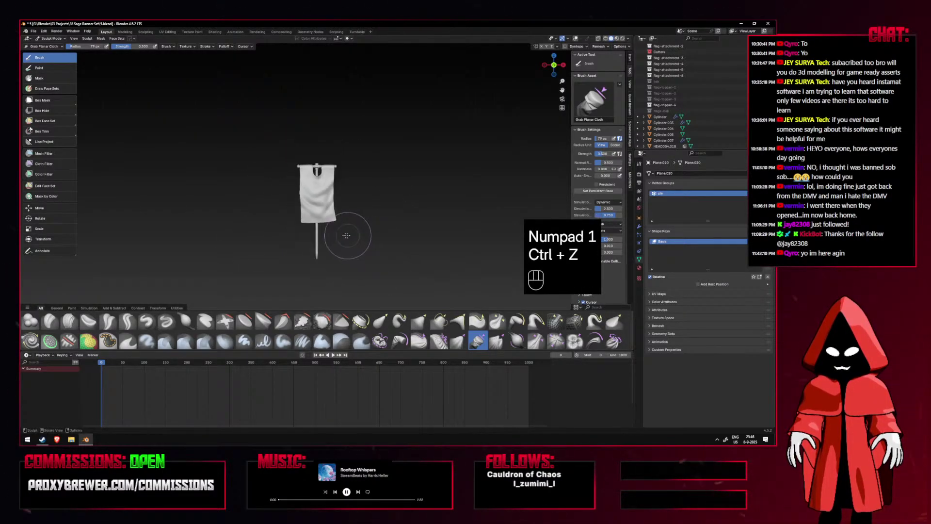
Resize the Grab Planar Cloth brush, try grabbing the banner's lower part from the side and at an angle, and undo the strokes.
key(f)
middle_drag(306, 237, 277, 231)
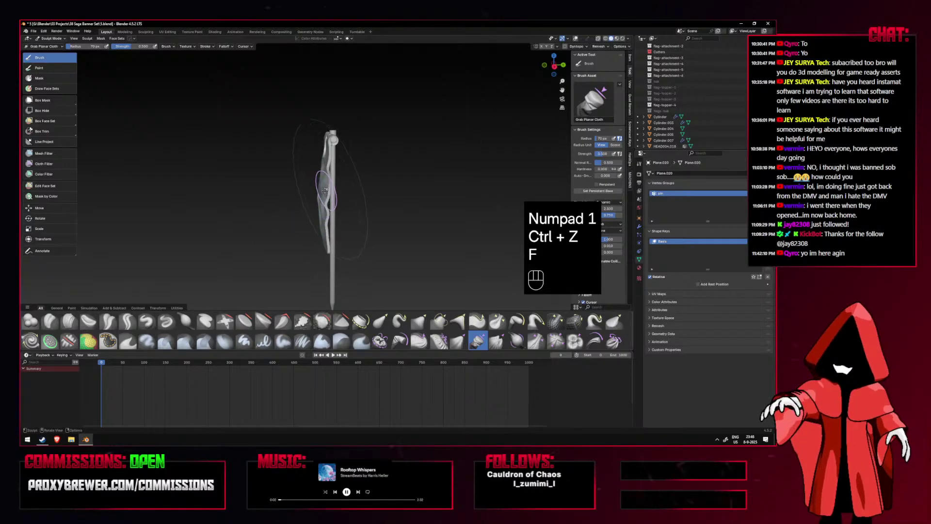
key(ctrl+z)
key(ctrl+z)
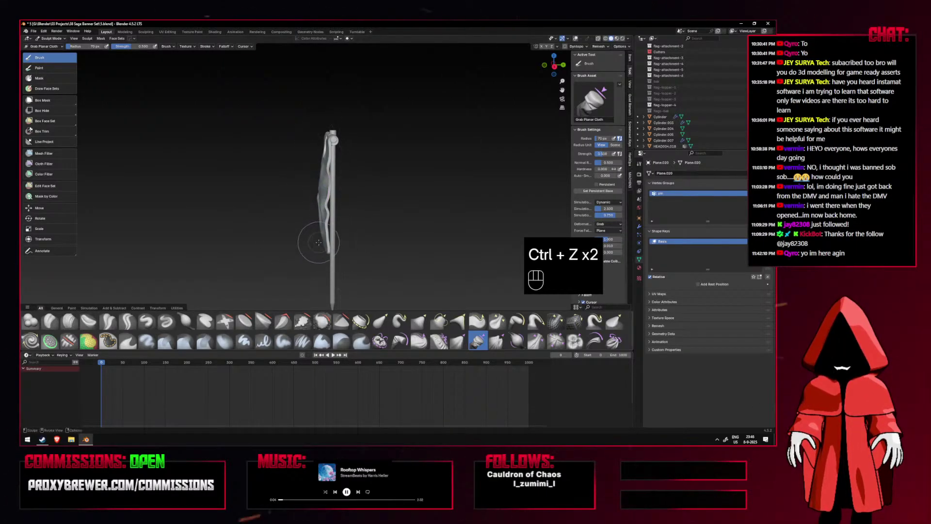
key(KP_1)
key(ctrl+z)
key(KP_3)
middle_drag(329, 246, 341, 253)
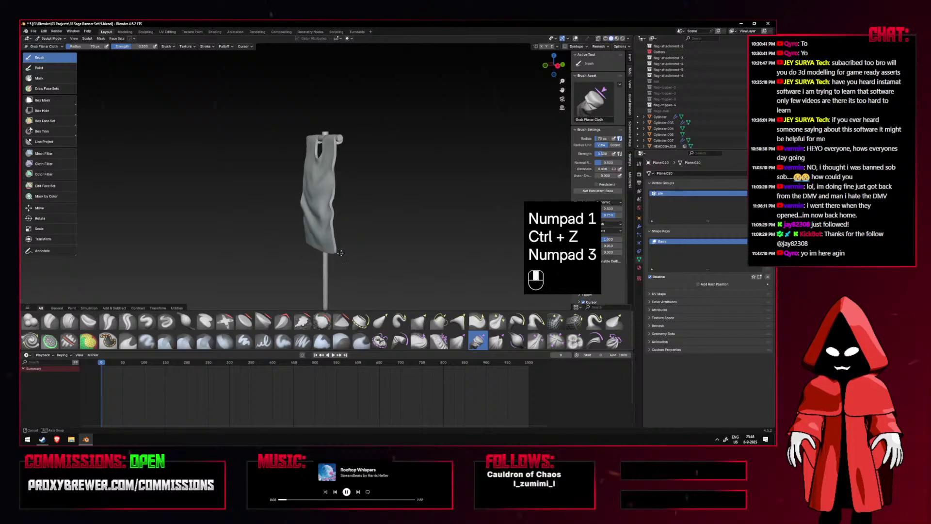
key(ctrl+z)
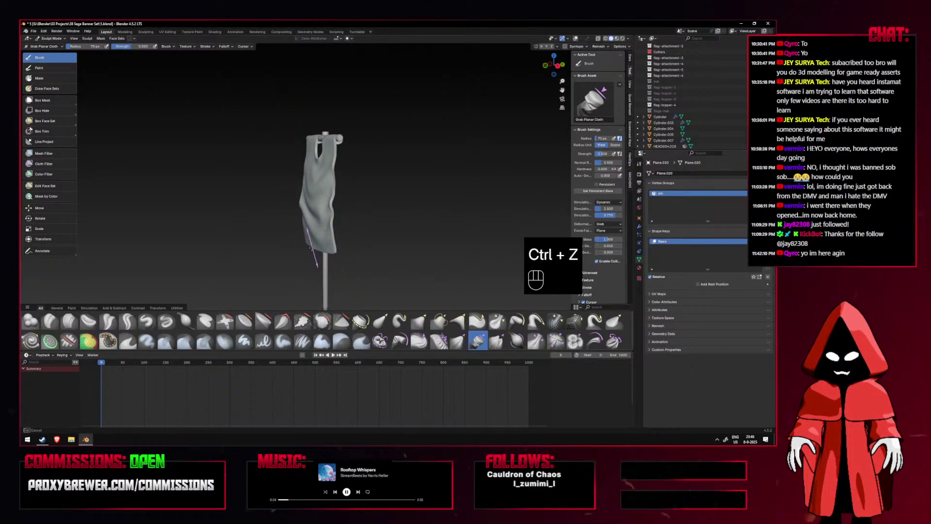
key(KP_1)
key(ctrl+z)
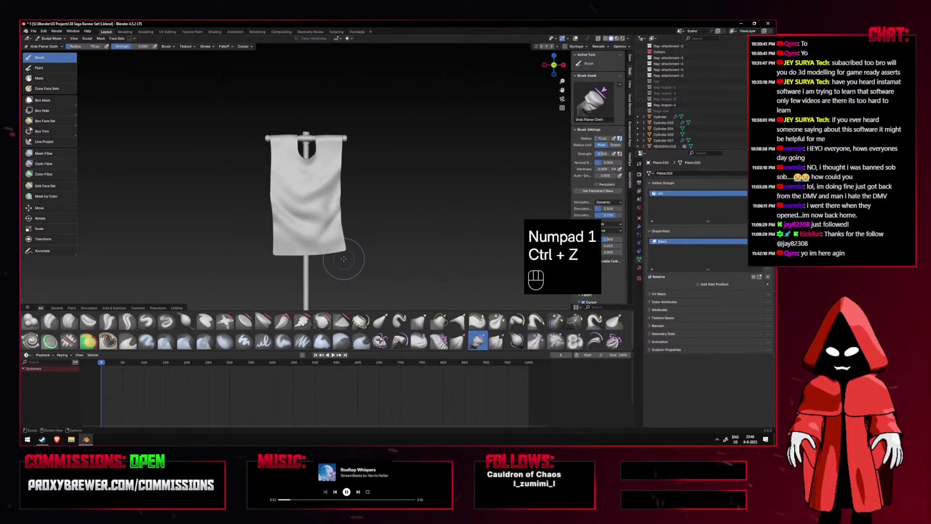
Inspect the banner at an angle and from the front, and readjust the Grab Planar Cloth brush radius to suit the lower cloth.
scroll(345, 257, down, 4)
middle_drag(372, 256, 320, 265)
key(ctrl+KP_1)
key(KP_1)
scroll(339, 209, up, 5)
shift+middle_drag(343, 217, 356, 249)
key(f)
click(327, 195)
scroll(327, 195, up, 2)
scroll(327, 194, down, 2)
key(f)
middle_drag(302, 190, 420, 209)
key(KP_1)
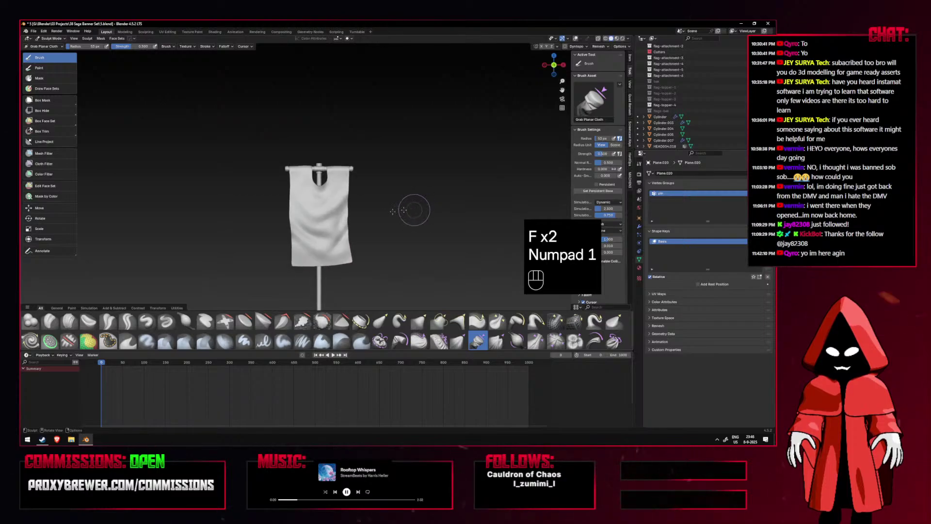
key(f)
shift+middle_drag(325, 242, 336, 190)
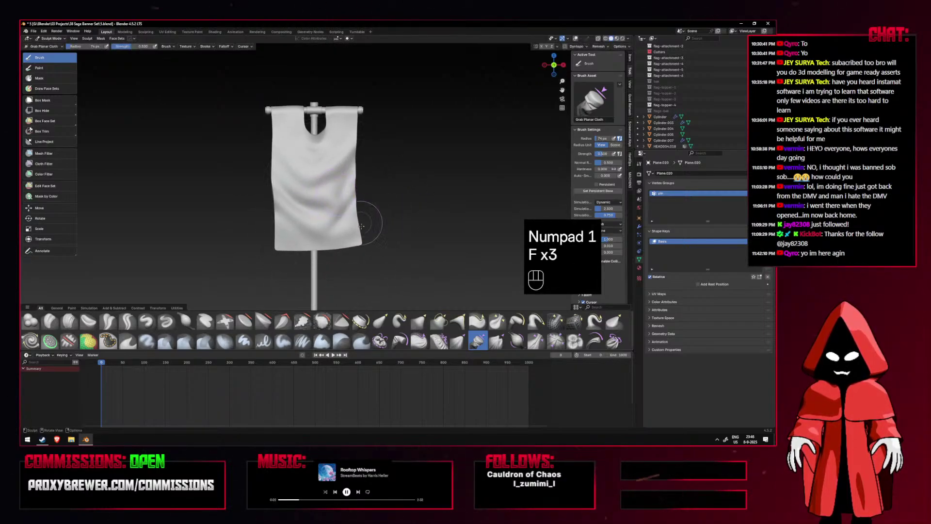
Try pulling the banner's lower right corner with Grab Planar Cloth, check the result at an angle and undo the strokes.
mouse_move(337, 242)
mouse_down()
mouse_move(332, 248)
mouse_move(345, 245)
mouse_move(334, 259)
mouse_up()
key(ctrl+z)
scroll(335, 259, down, 2)
mouse_move(334, 259)
middle_down()
mouse_move(388, 253)
mouse_move(369, 249)
middle_up()
key(KP_1)
key(ctrl+z)
key(f)
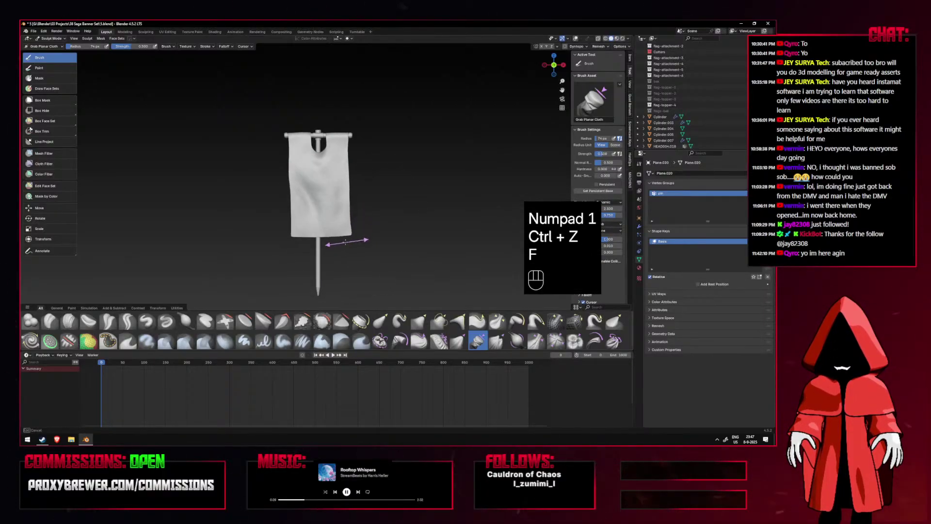
key(ctrl+z)
scroll(330, 235, up, 1)
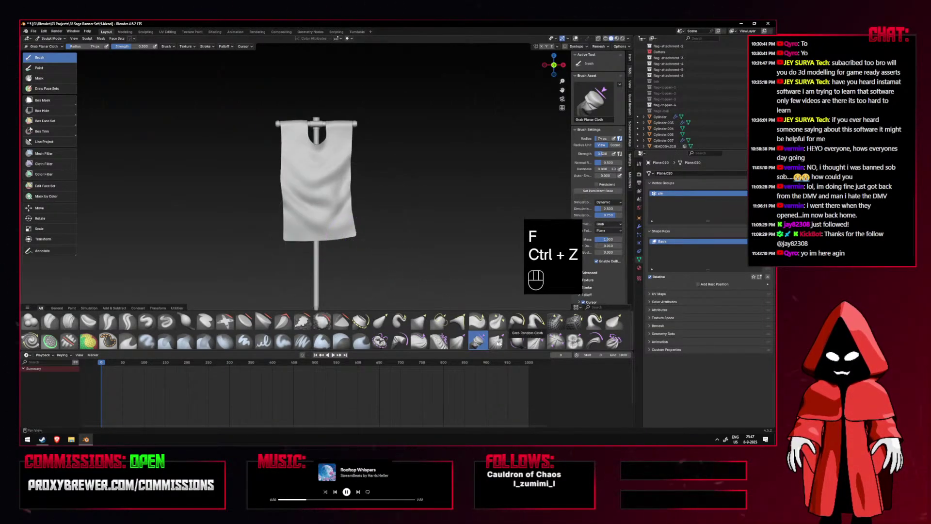
Adjust the banner's two lower corners slightly with the Stretch/Move Cloth brush and check the shape from the side.
click(593, 341)
drag(338, 218, 343, 228)
key(ctrl+z)
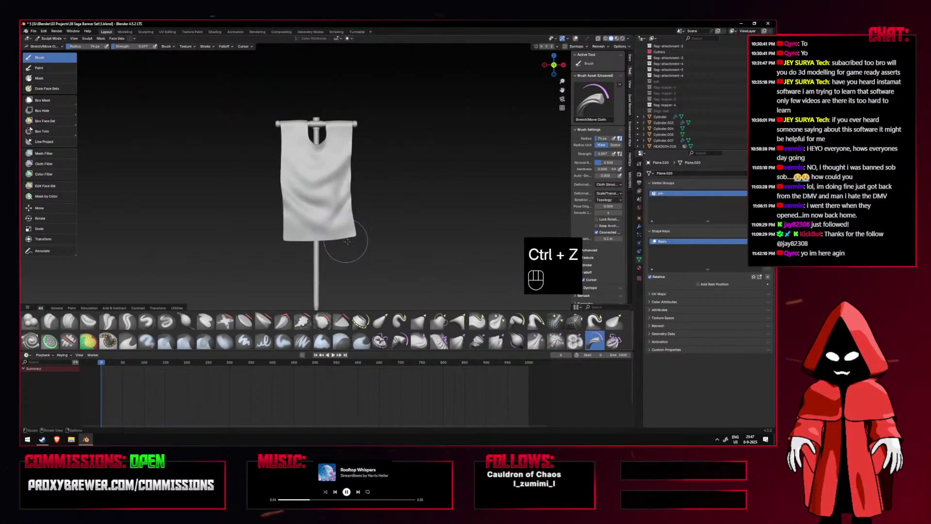
drag(348, 232, 358, 239)
mouse_move(359, 238)
middle_down()
mouse_move(412, 239)
mouse_move(357, 241)
middle_up()
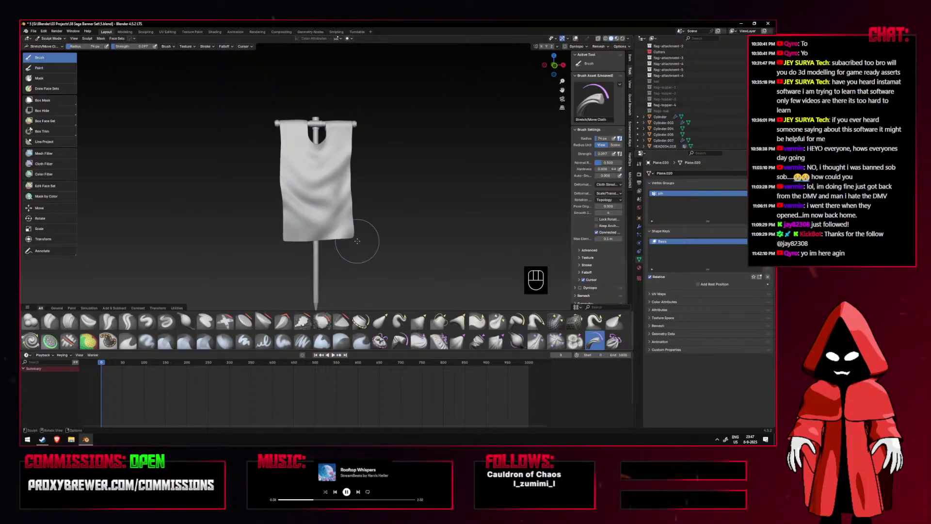
key(KP_1)
drag(289, 237, 289, 237)
mouse_move(291, 237)
middle_down()
mouse_move(333, 255)
mouse_move(417, 260)
middle_up()
key(KP_1)
key(KP_3)
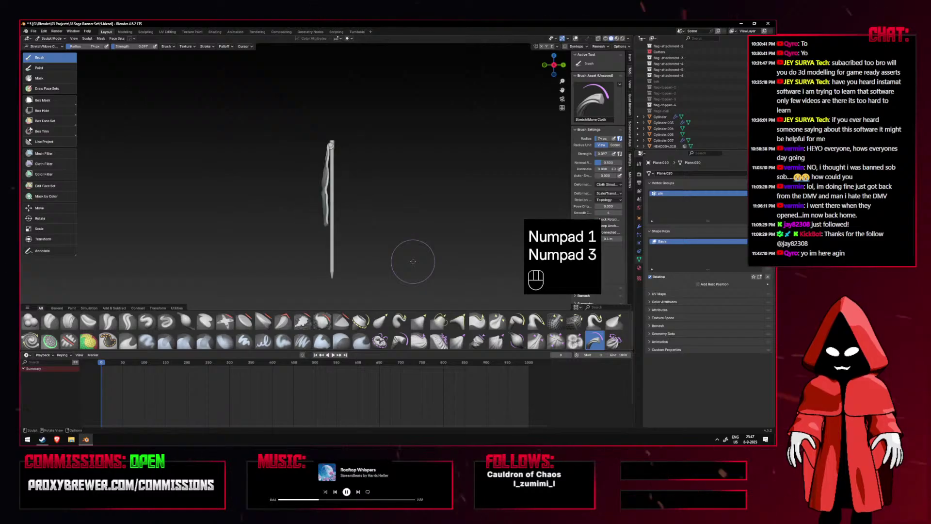
key(KP_1)
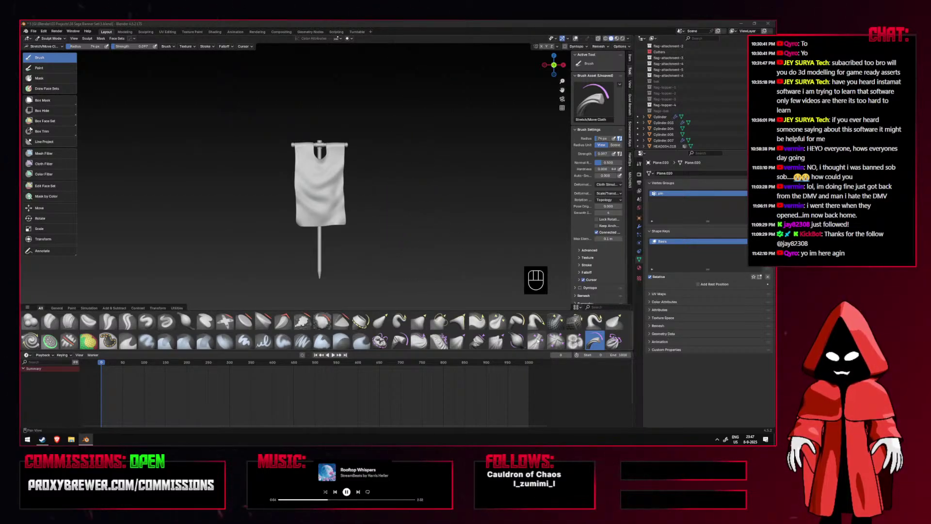
Try twisting the banner's left and right edges near the lower corners with Twist Boundary Cloth, undoing each stroke.
click(613, 341)
drag(338, 209, 338, 212)
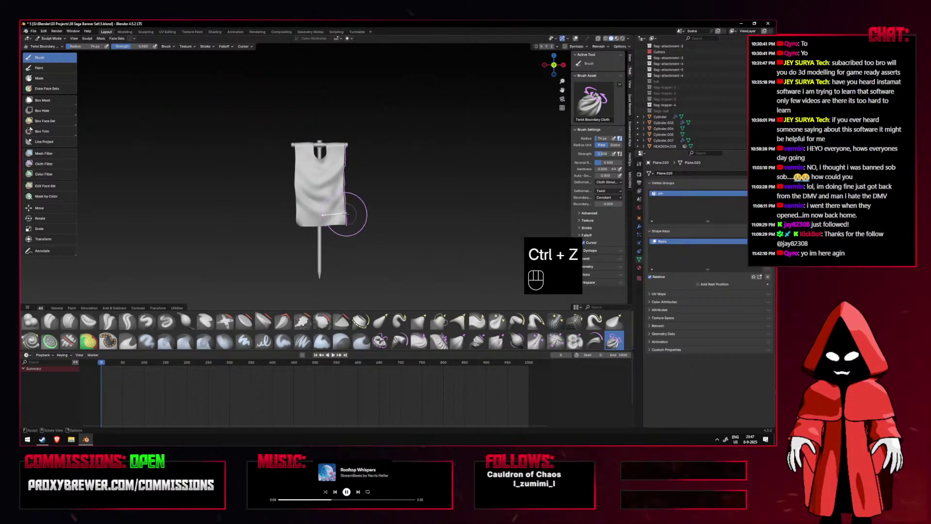
key(ctrl+z)
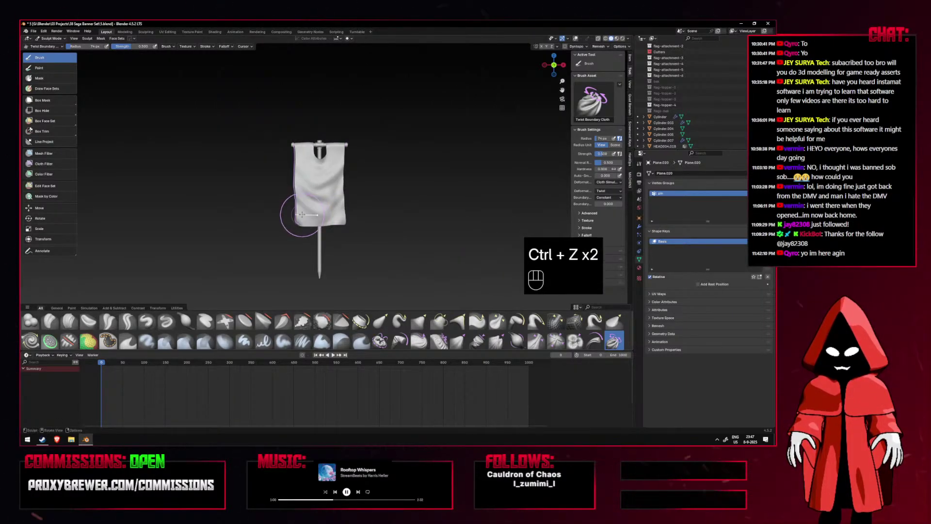
key(ctrl+z)
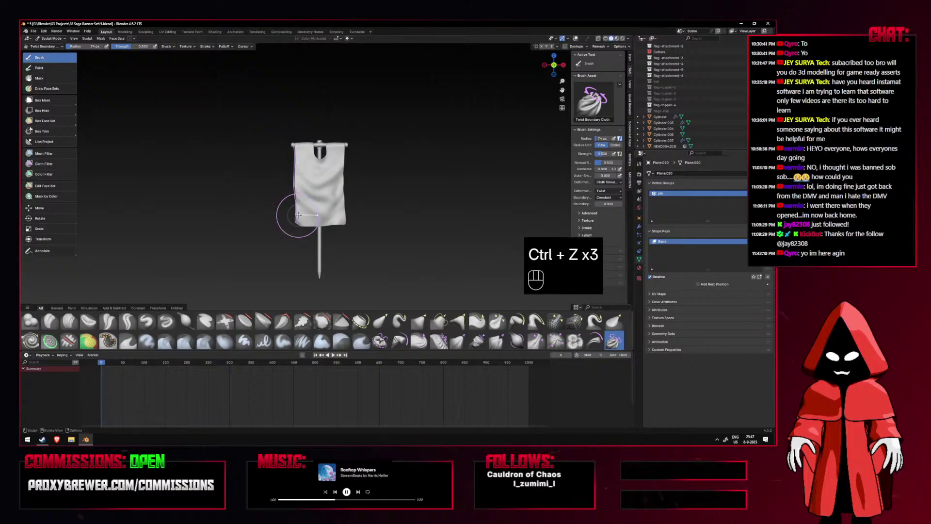
drag(293, 214, 297, 214)
mouse_move(296, 213)
middle_down()
mouse_move(365, 215)
mouse_move(299, 221)
middle_up()
key(ctrl+z)
Try Twist Boundary Cloth again on both lower corners, working partly from an angled view, and undo the twists.
drag(300, 221, 300, 218)
middle_drag(299, 218, 277, 218)
drag(345, 217, 347, 219)
key(ctrl+z)
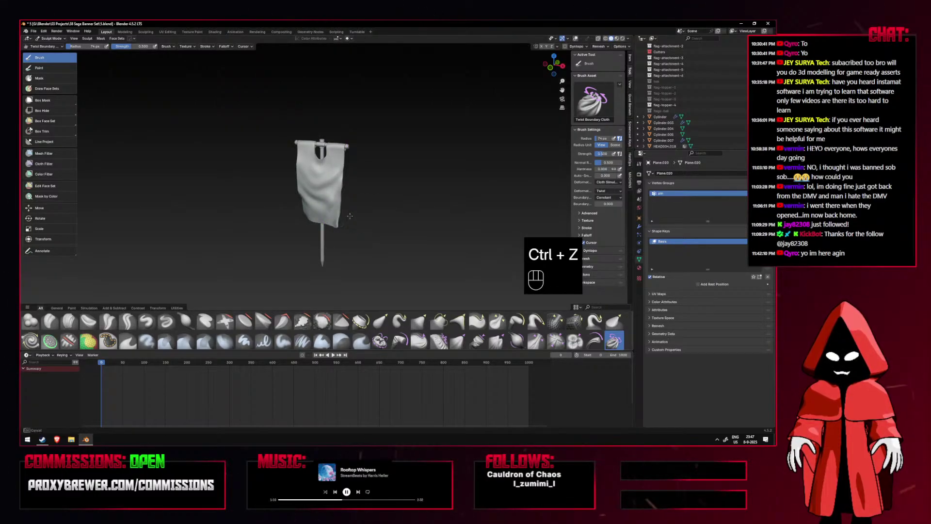
key(KP_1)
key(ctrl+z)
Try twisting the banner's right edge with Twist Boundary Cloth while viewing it nearly side-on, and undo the strokes.
drag(349, 208, 330, 217)
middle_drag(331, 217, 291, 217)
key(ctrl+z)
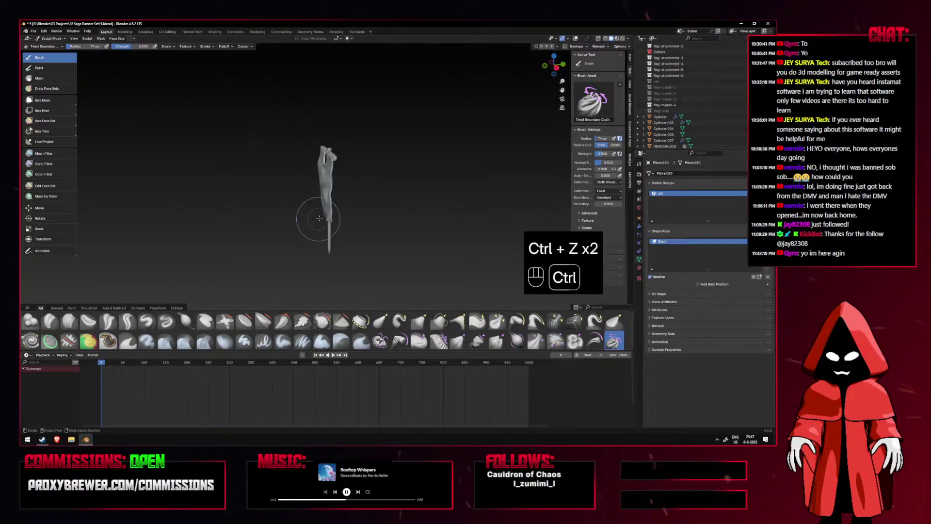
drag(331, 217, 325, 216)
key(ctrl+z)
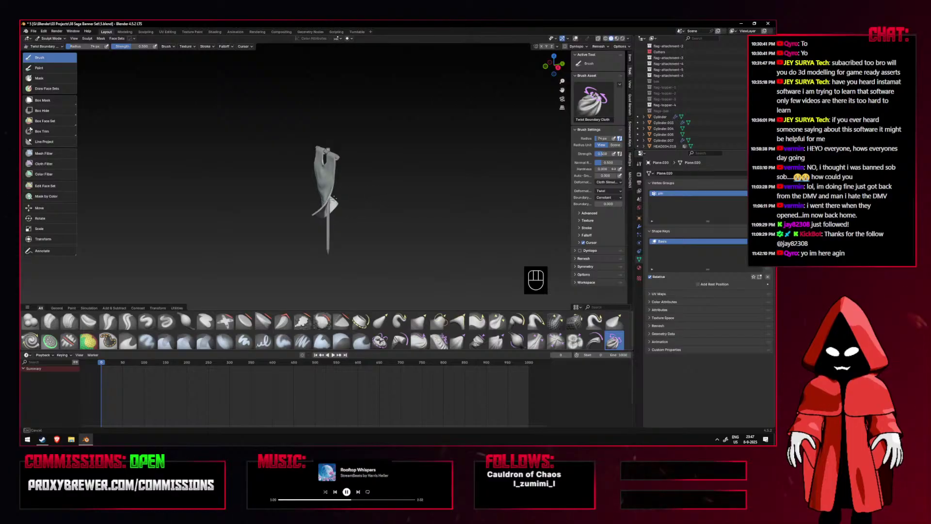
key(ctrl+z)
Try Twist Boundary Cloth strokes along the banner's bottom edge from an angled view and undo the resulting twist.
drag(332, 218, 321, 217)
scroll(336, 212, up, 3)
middle_drag(340, 212, 415, 216)
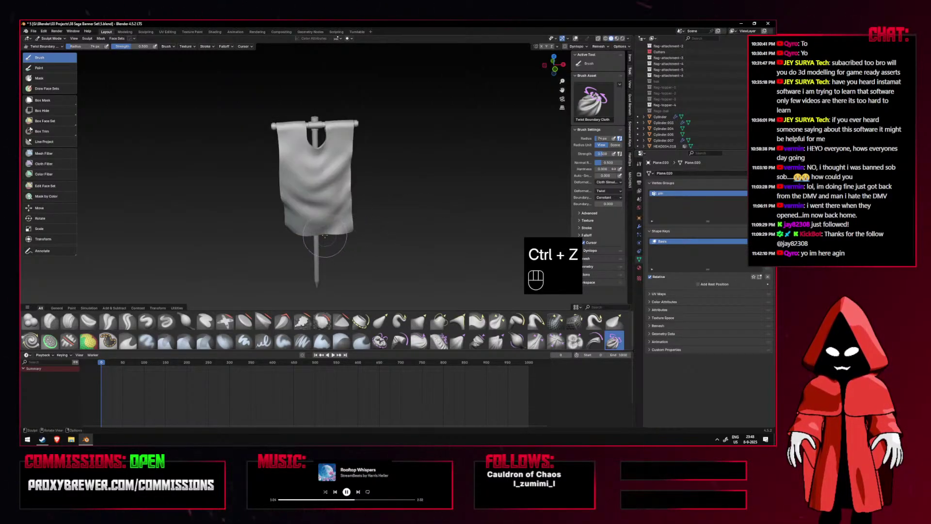
drag(317, 235, 306, 237)
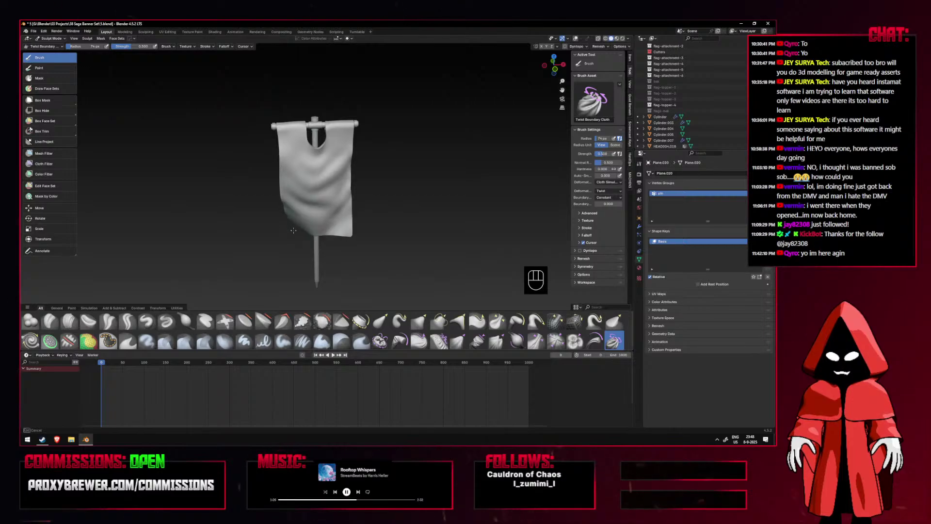
key(KP_1)
scroll(291, 218, down, 3)
key(ctrl+z)
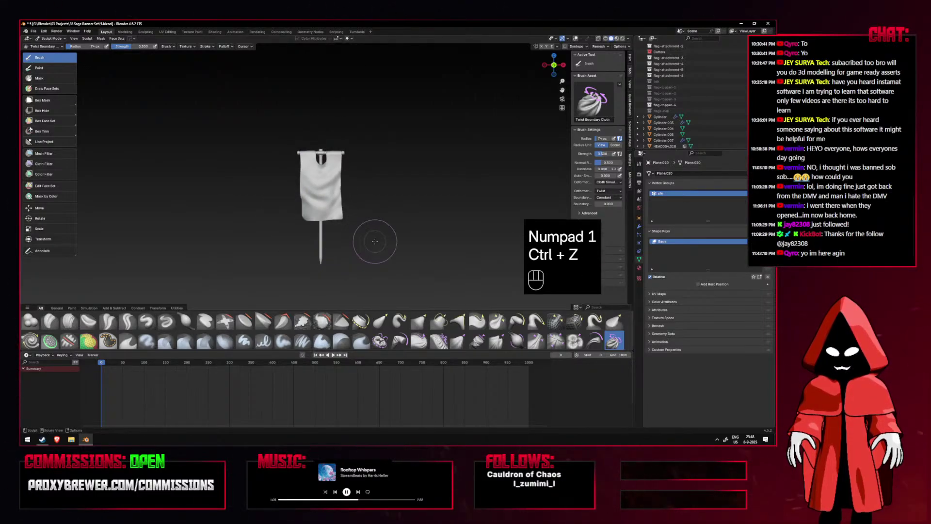
Pull the banner's lower right corner inward with a smaller Grab Planar Cloth brush and check the folds from the side.
click(478, 341)
key(f)
click(341, 217)
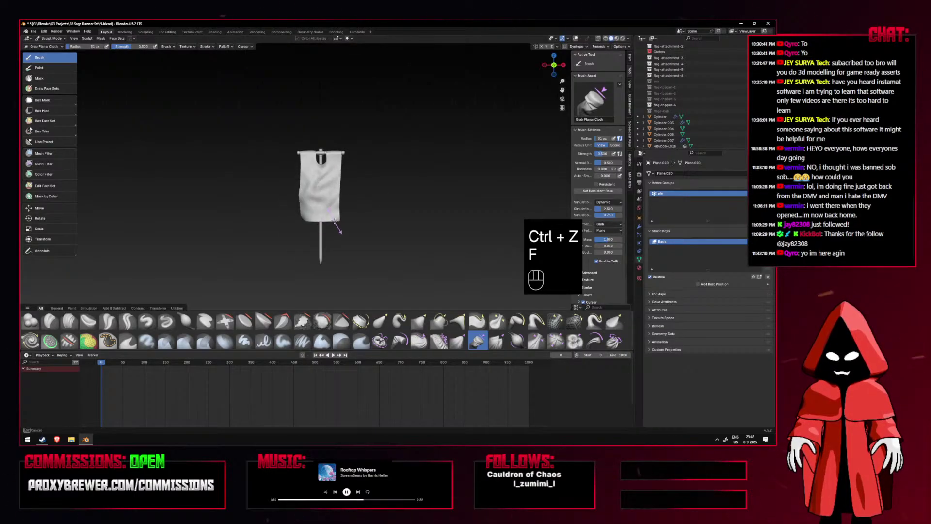
middle_drag(332, 232, 304, 232)
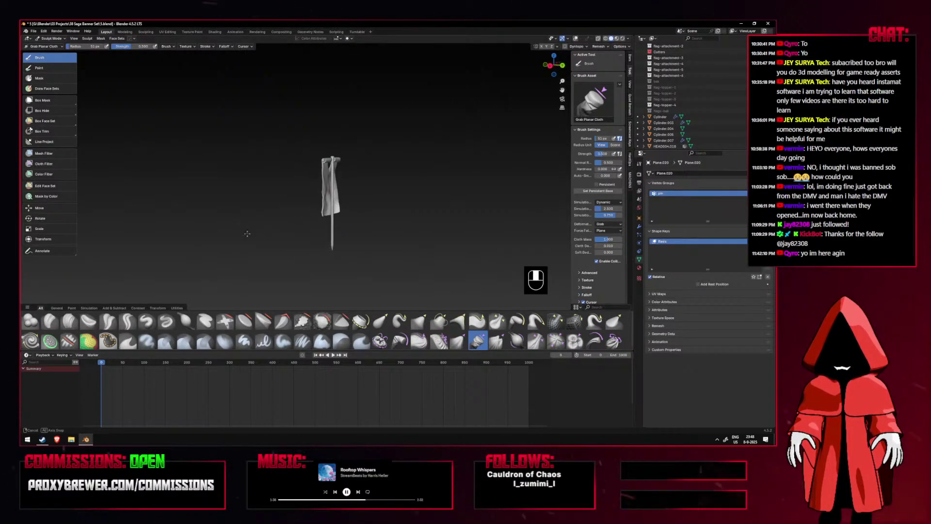
middle_drag(247, 233, 247, 233)
Resize the Grab Planar Cloth brush and pull the banner's lower left corner from the front to shape the folds.
key(KP_1)
key(f)
click(296, 235)
drag(291, 233, 287, 222)
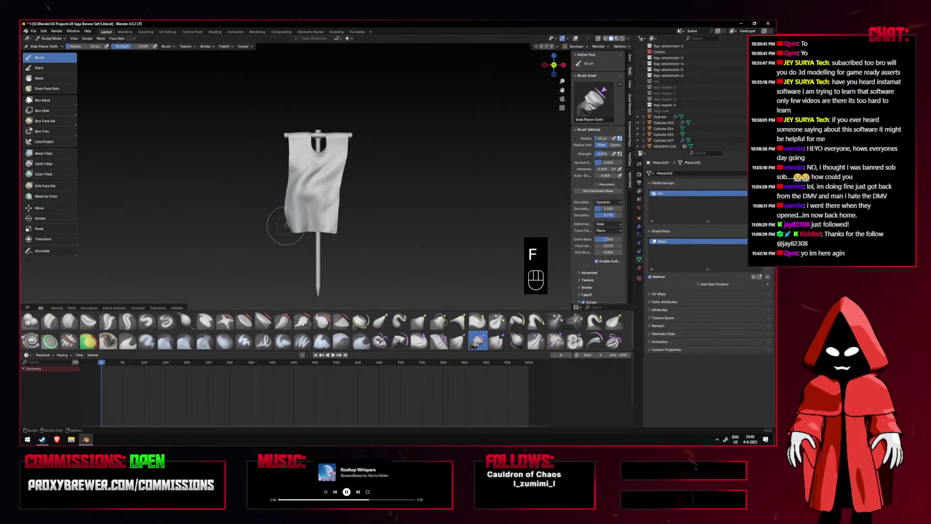
Pull the banner's lower right corner with Grab Planar Cloth, undo the rejected stroke and return to the front view.
mouse_move(344, 229)
mouse_down()
mouse_move(367, 236)
mouse_move(327, 216)
mouse_up()
key(ctrl+z)
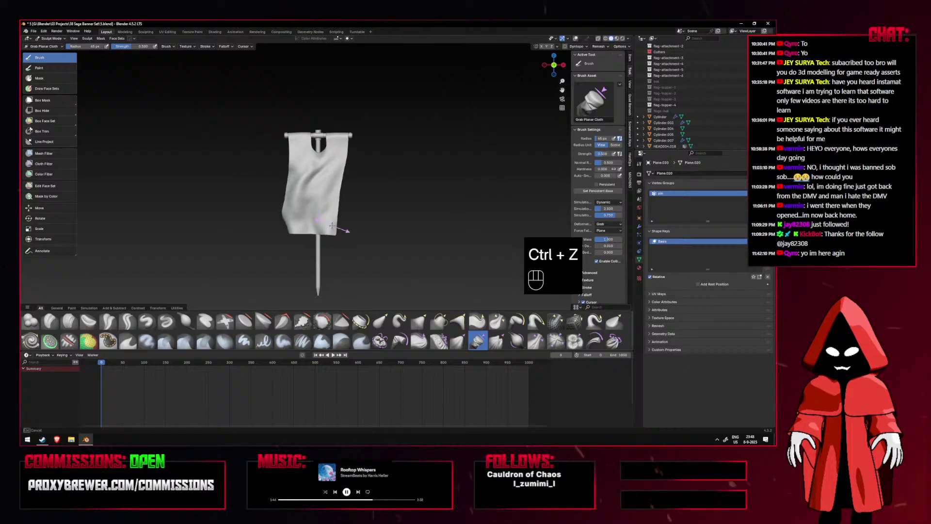
middle_drag(332, 226, 342, 237)
key(KP_1)
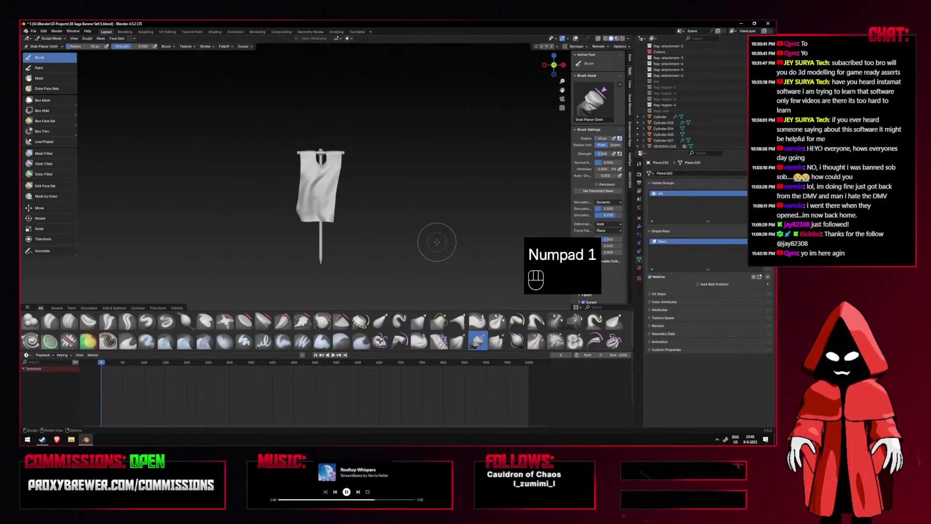
scroll(435, 241, up, 4)
Try a resized Grab Planar Cloth brush on the banner's upper right edge and undo the stroke.
key(f)
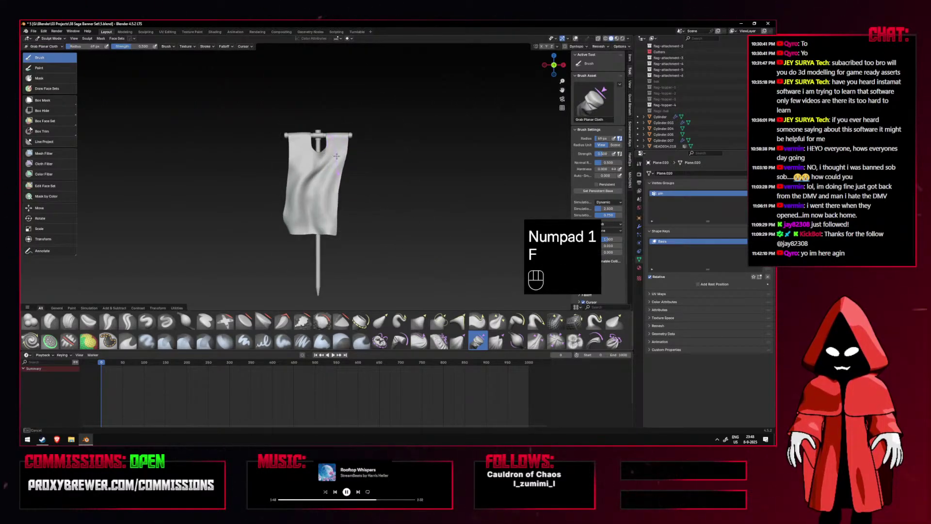
click(330, 155)
key(ctrl+z)
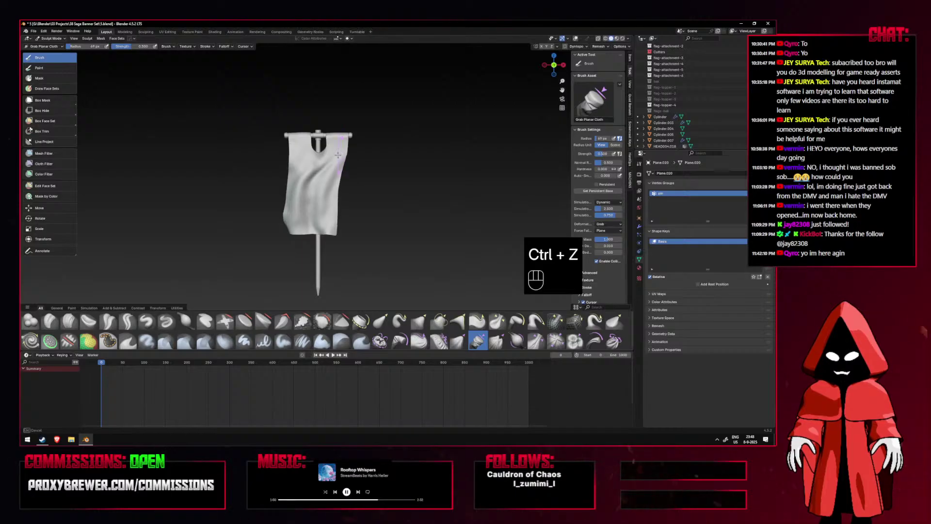
Rework the banner's lower right corner with Grab Planar Cloth, undoing a rejected stroke and checking the folds from behind.
drag(341, 234, 348, 236)
key(ctrl+z)
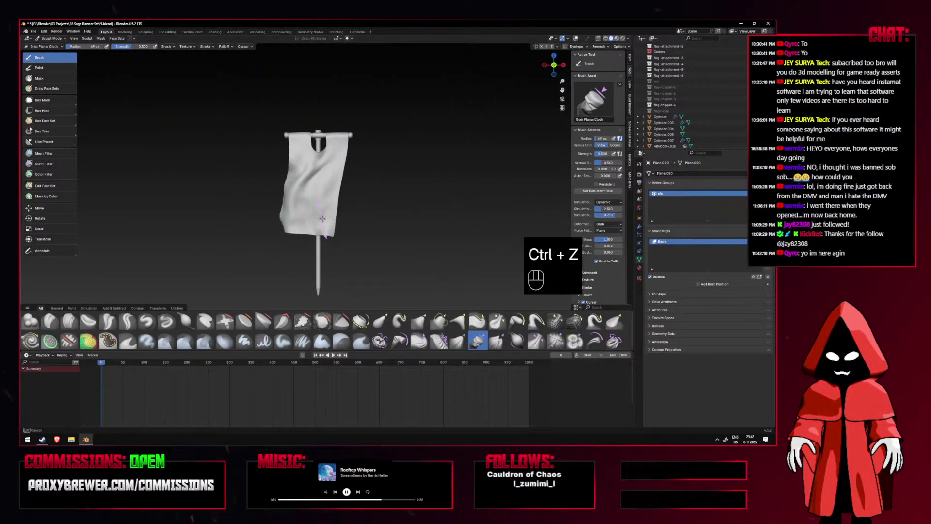
drag(345, 234, 334, 232)
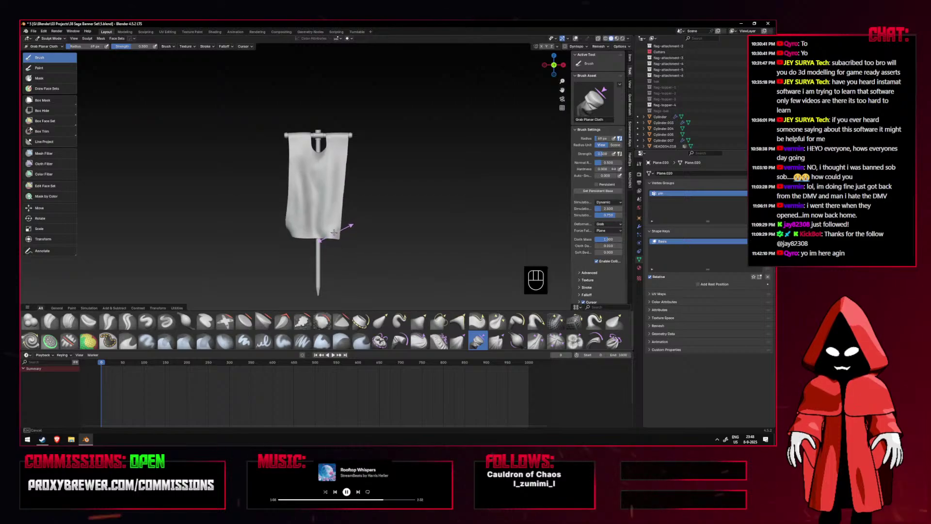
mouse_move(353, 235)
middle_down()
mouse_move(322, 235)
mouse_move(407, 231)
middle_up()
key(KP_1)
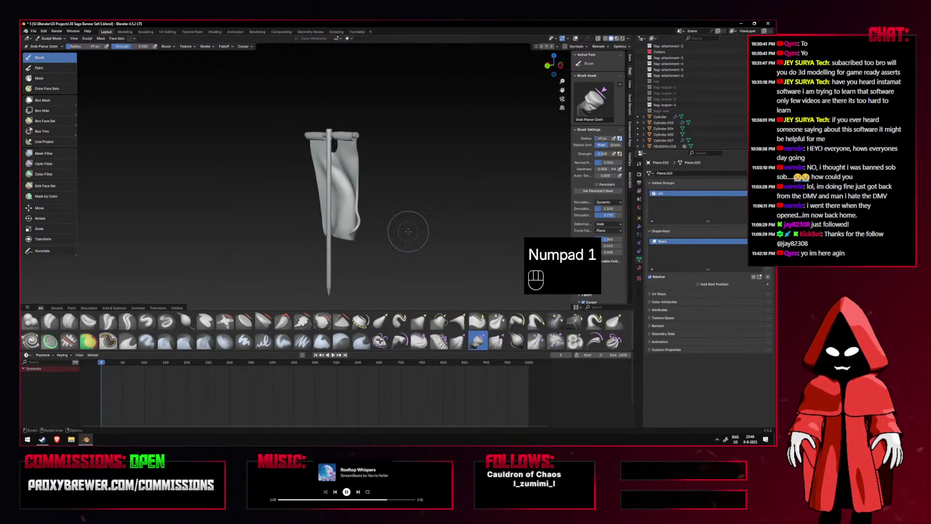
key(KP_1)
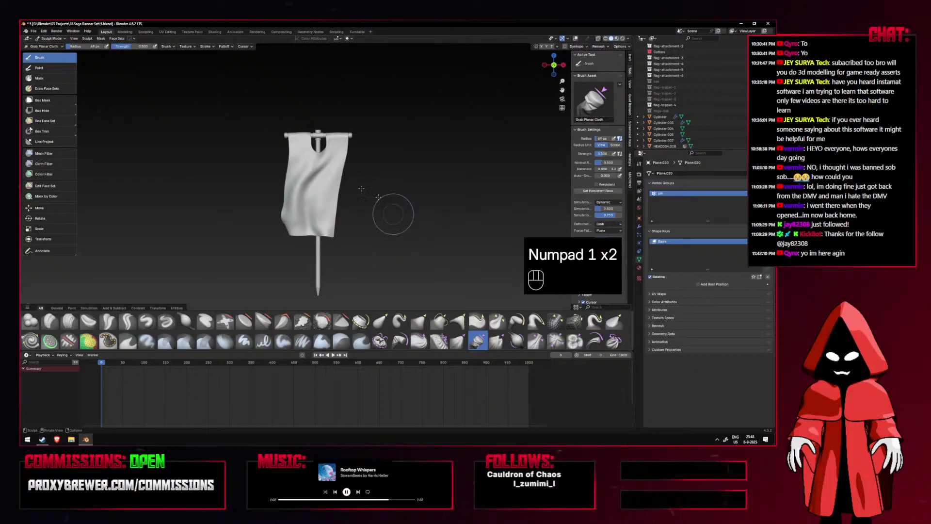
Try different Grab Planar Cloth brush sizes on the banner's right edge and undo the resulting strokes.
key(f)
click(344, 160)
key(ctrl+z)
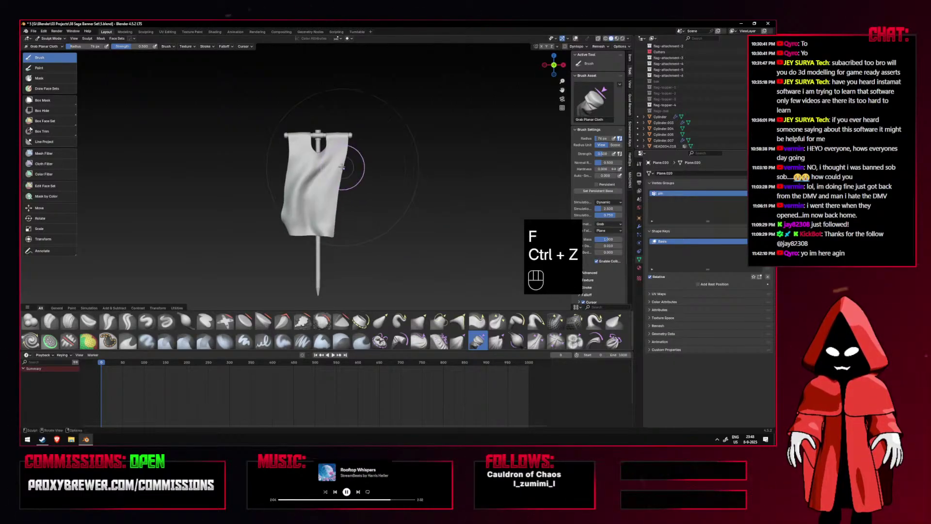
key(ctrl+z)
key(f)
mouse_move(350, 168)
mouse_down()
mouse_move(348, 159)
mouse_move(359, 194)
mouse_up()
click(377, 164)
key(ctrl+z)
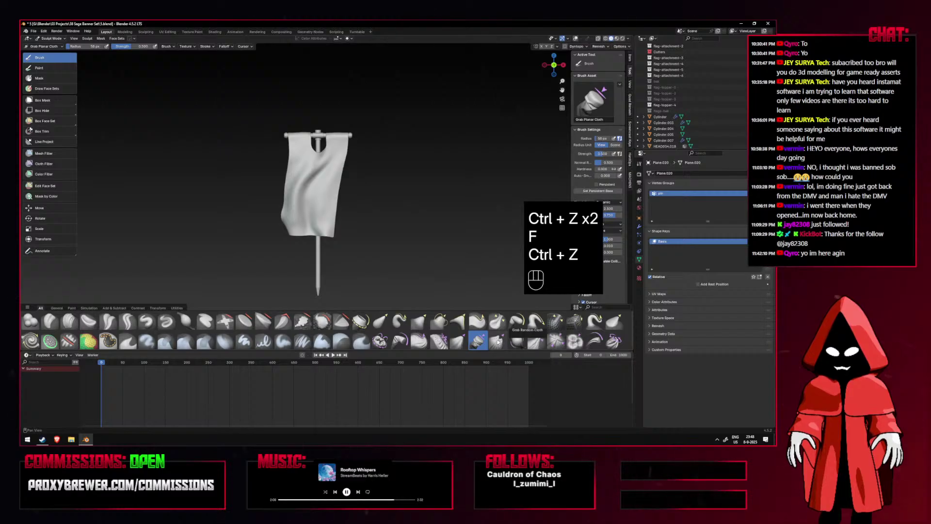
Test Grab Random Cloth strokes across the banner with a resized brush and undo all of them.
click(496, 341)
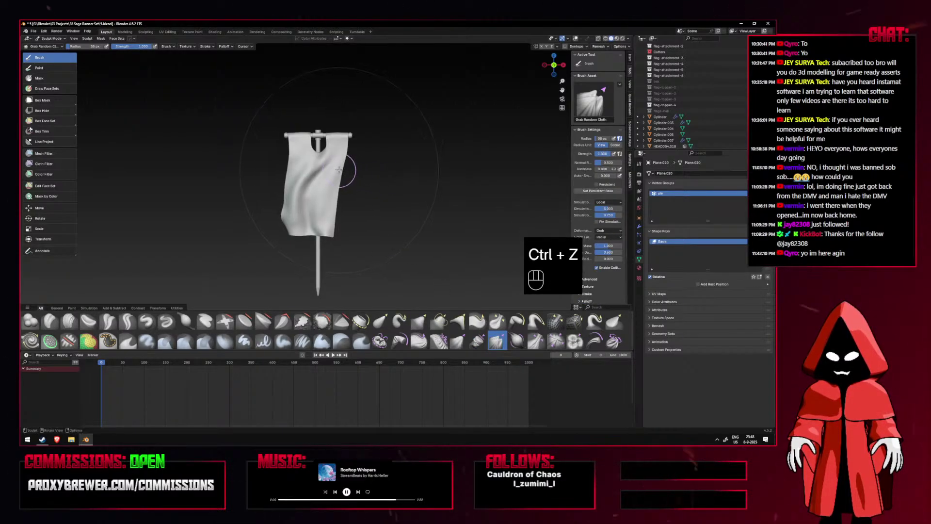
key(f)
key(ctrl+z)
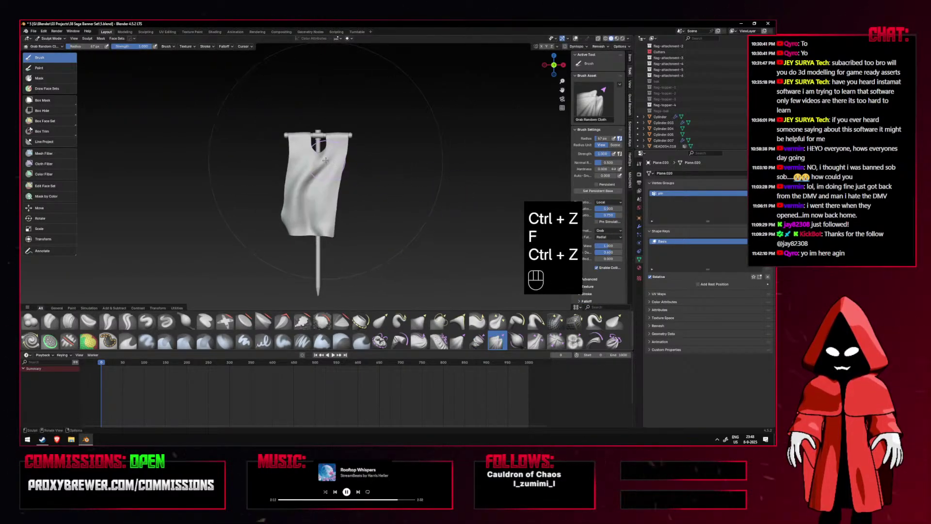
key(ctrl+z)
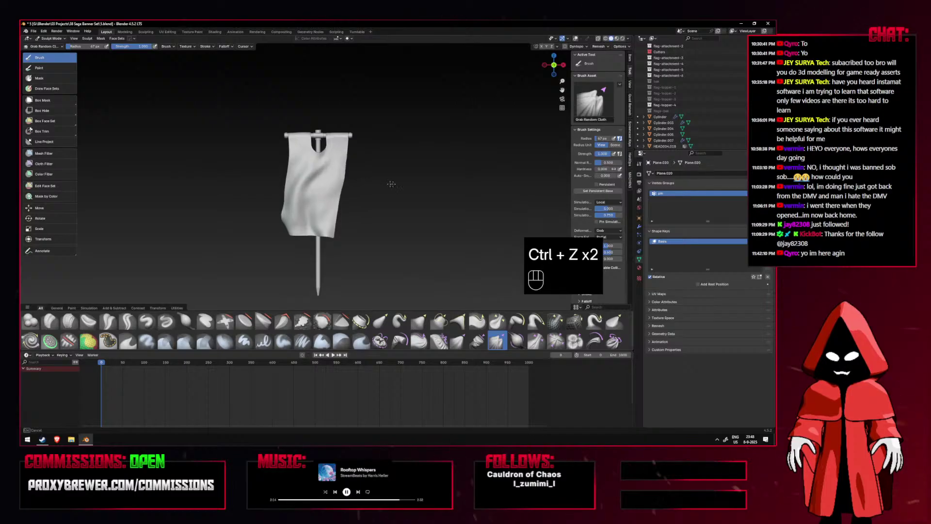
key(ctrl+z)
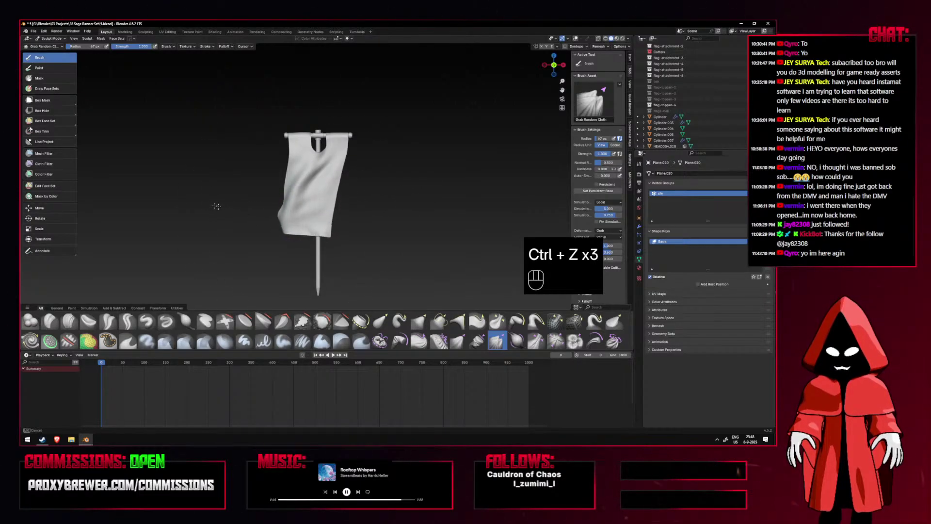
key(ctrl+z)
key(ctrl+z)
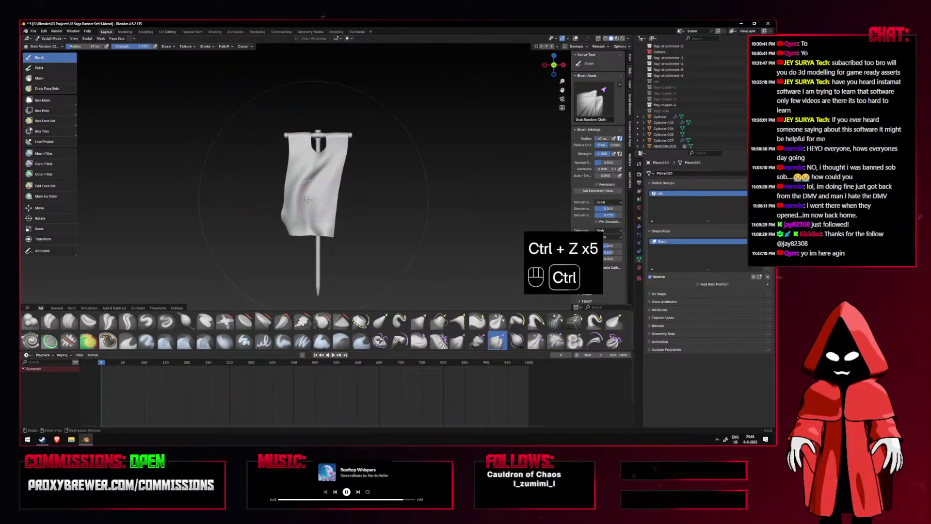
key(ctrl+z)
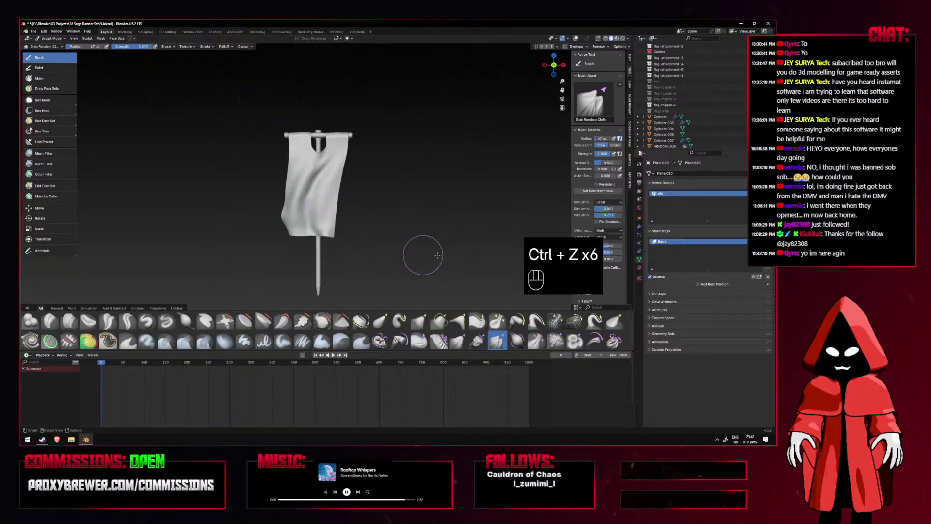
key(ctrl+z)
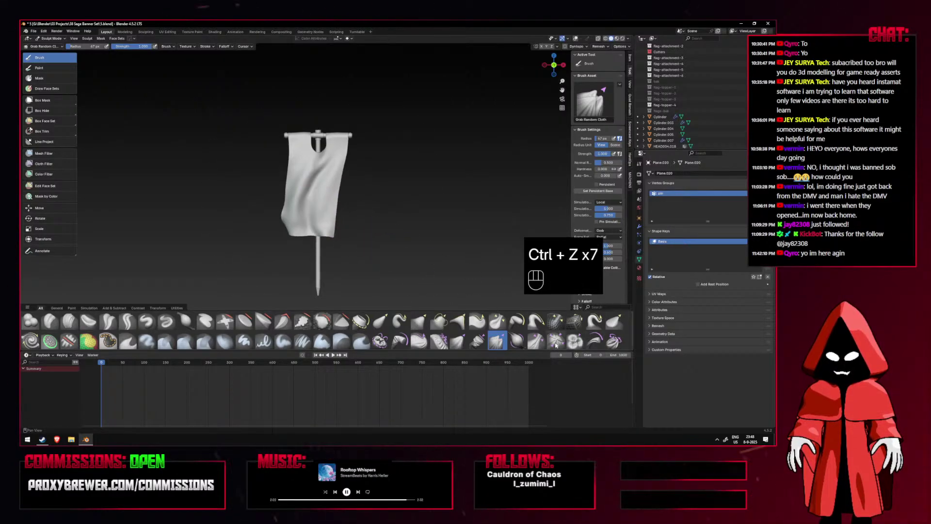
Push the upper part of the banner's left edge inward with Grab Cloth, undoing the rejected strokes.
click(457, 341)
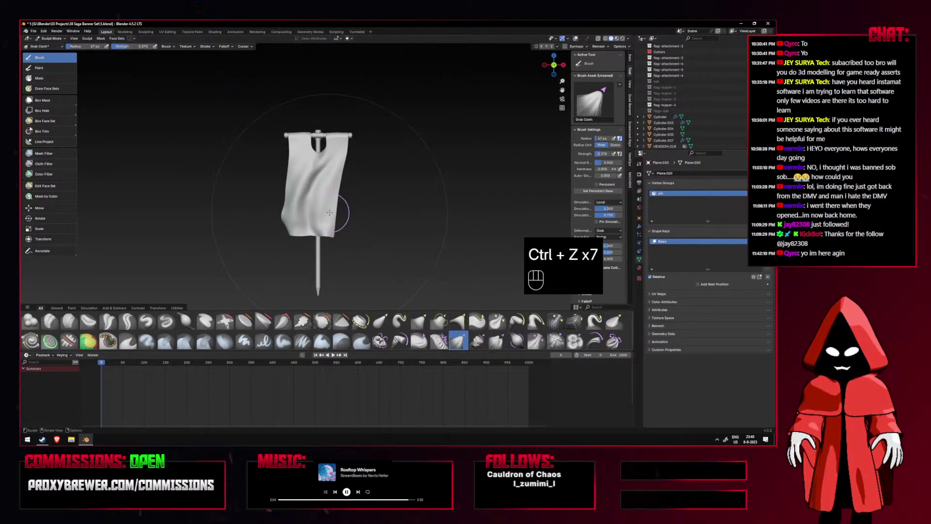
key(ctrl+z)
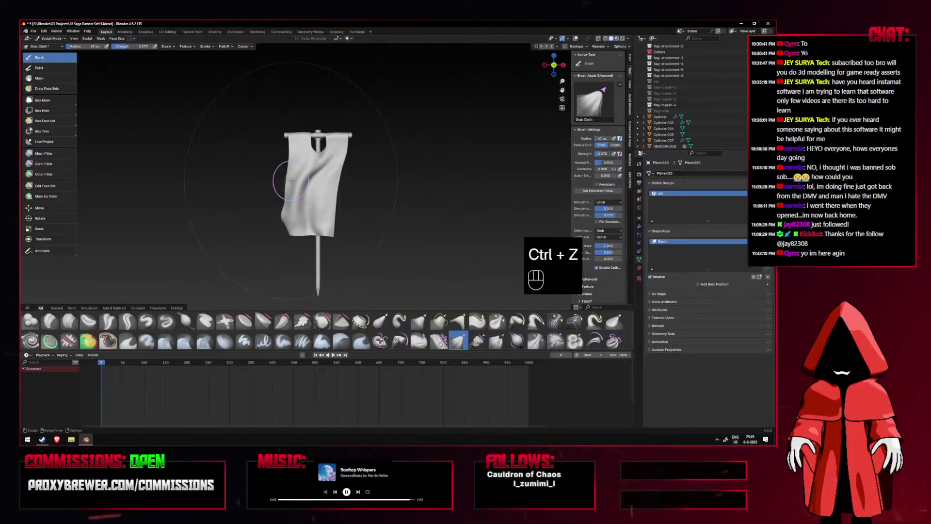
key(ctrl+z)
drag(296, 176, 310, 180)
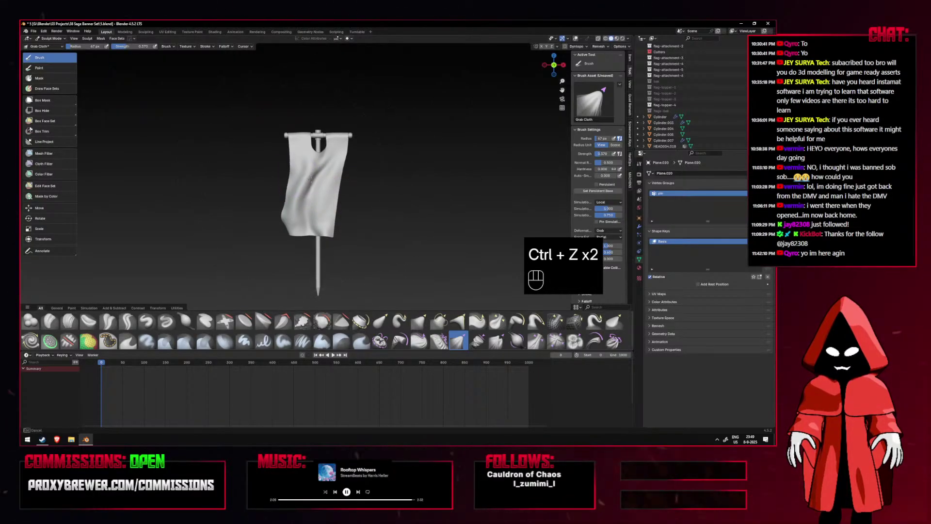
key(ctrl+z)
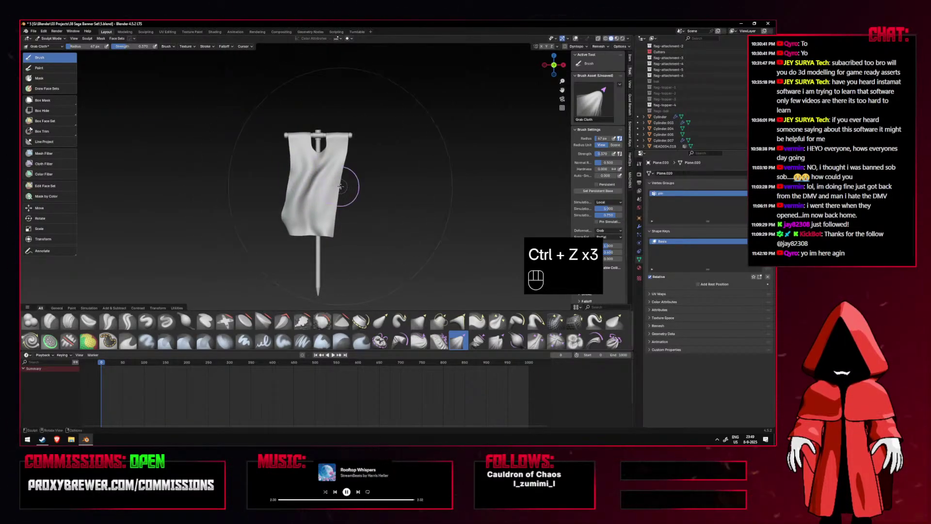
key(ctrl+z)
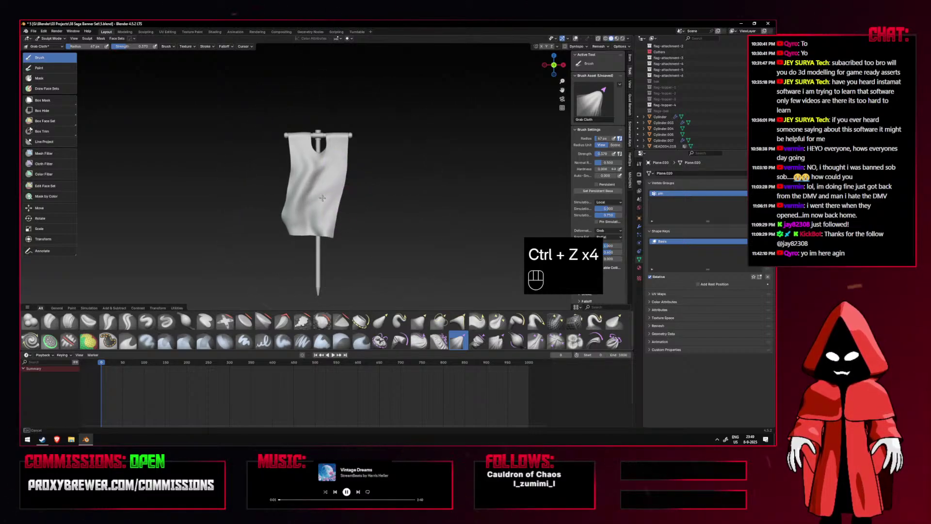
Try Grab Cloth pulls on the banner's central folds, undo them and smooth the middle of the cloth.
drag(322, 197, 313, 183)
key(ctrl+z)
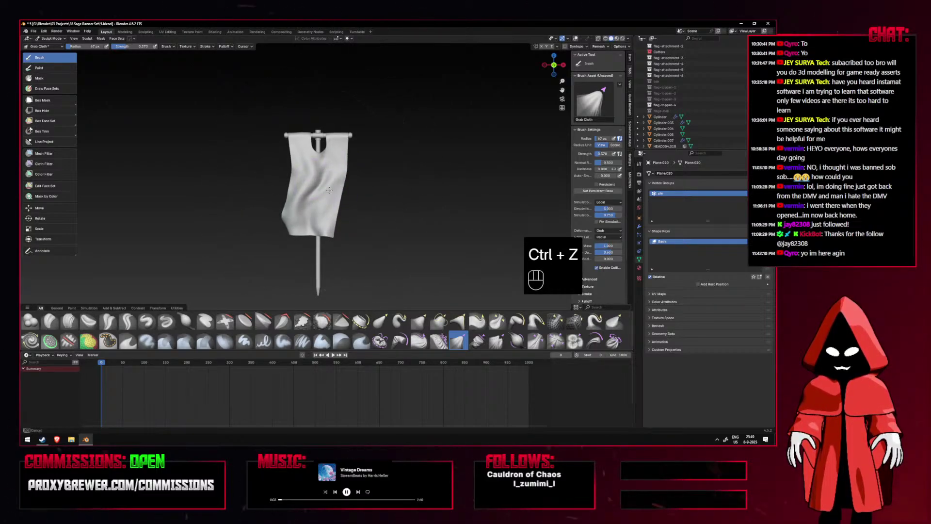
key(ctrl+z)
key(ctrl+z)
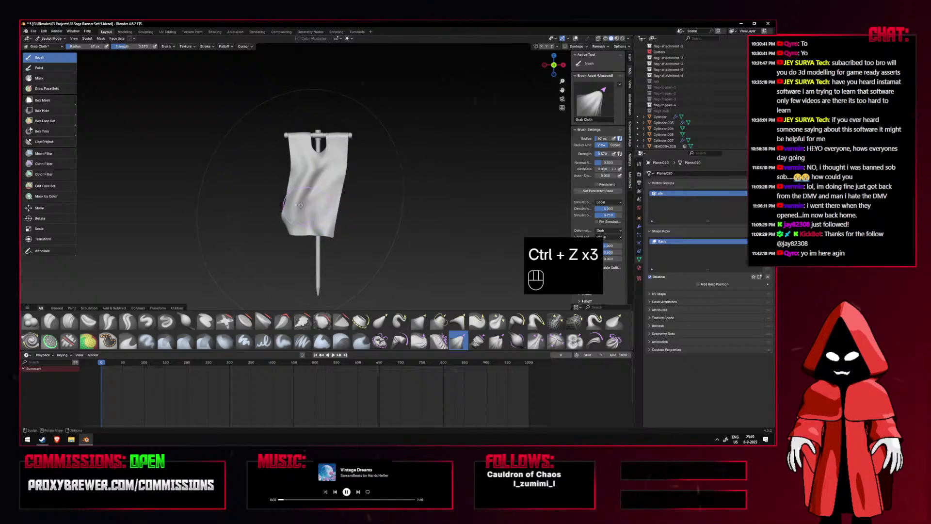
key(ctrl+z)
key(ctrl+z)
key(ctrl+z)
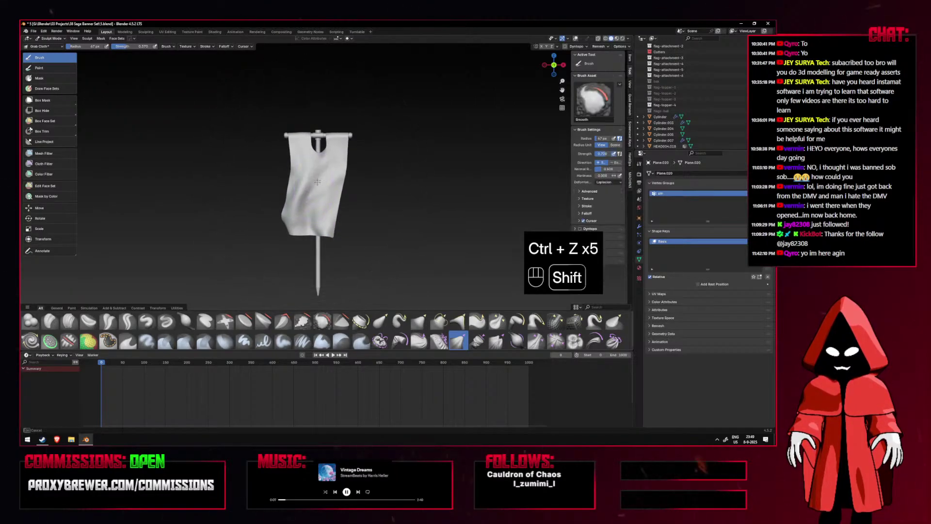
Check the folds from an angle, then pull the banner's upper left edge outward with a resized Grab Cloth brush.
middle_drag(313, 168, 405, 240)
key(KP_1)
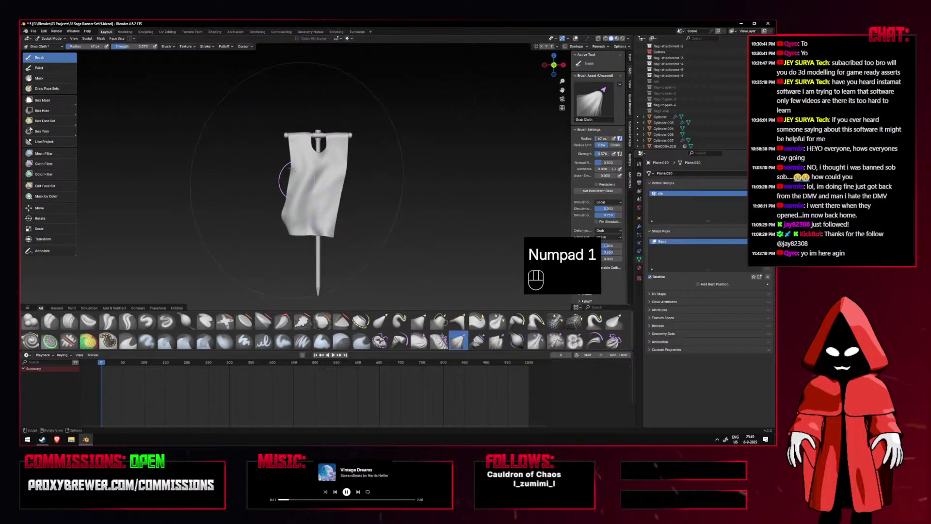
key(f)
click(268, 157)
scroll(352, 191, down, 3)
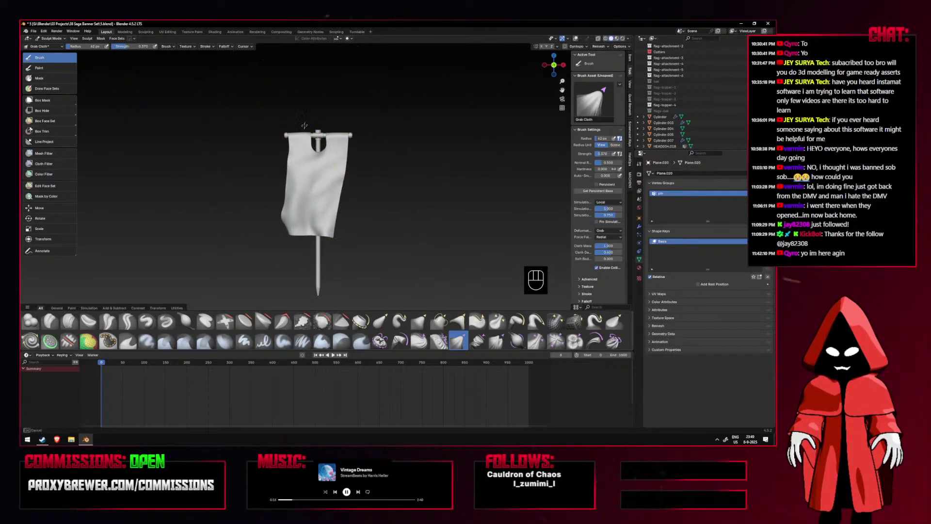
scroll(359, 194, up, 2)
Try Grab Cloth strokes on the banner's right edge and centre with a changed brush size and undo them.
key(f)
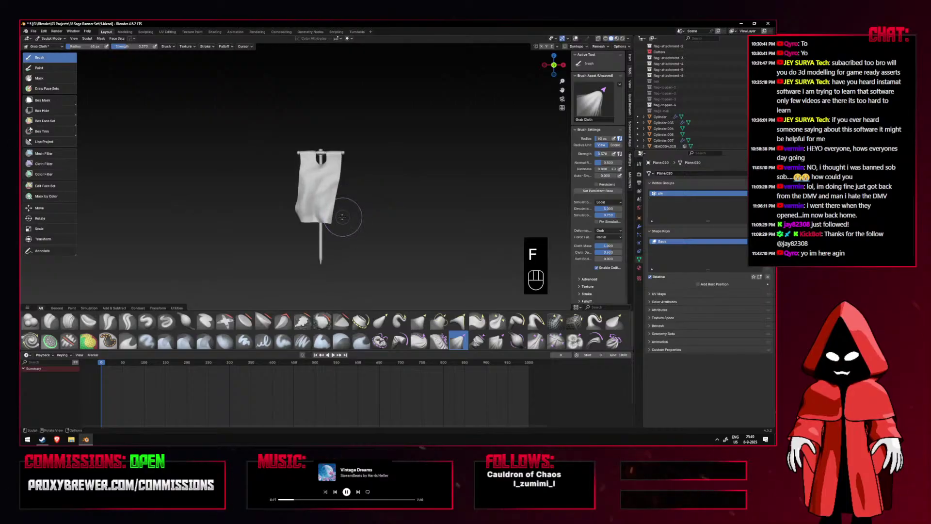
key(ctrl+z)
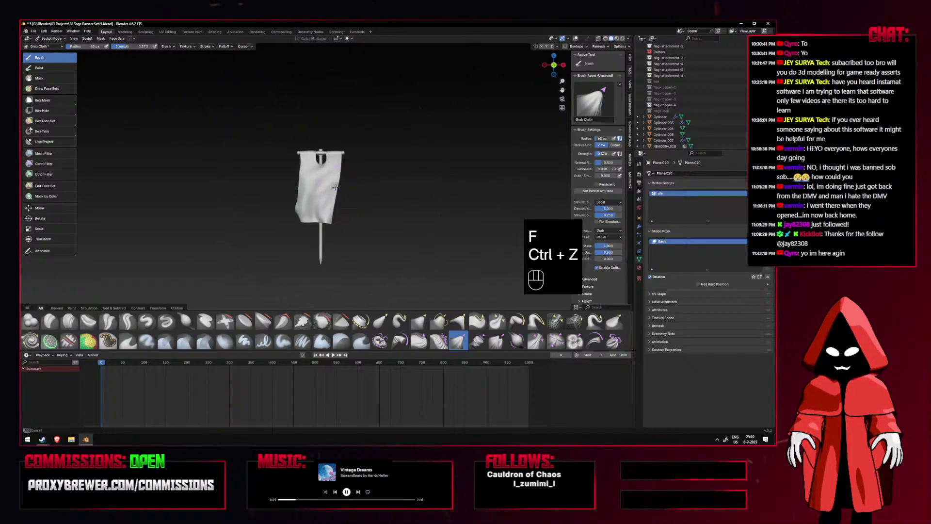
key(ctrl+z)
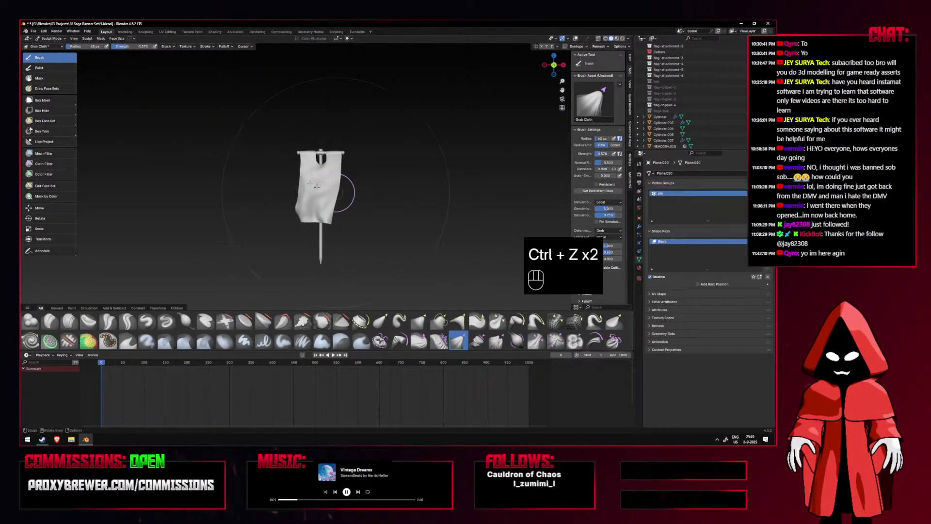
mouse_move(296, 178)
mouse_down()
mouse_move(302, 203)
mouse_move(321, 202)
mouse_up()
key(ctrl+z)
Soften the banner's central folds in a closer front view, undoing the rejected strokes near its lower edge.
scroll(345, 214, down, 2)
scroll(366, 230, up, 5)
middle_drag(366, 230, 341, 227)
key(KP_1)
scroll(337, 226, up, 1)
key(ctrl+z)
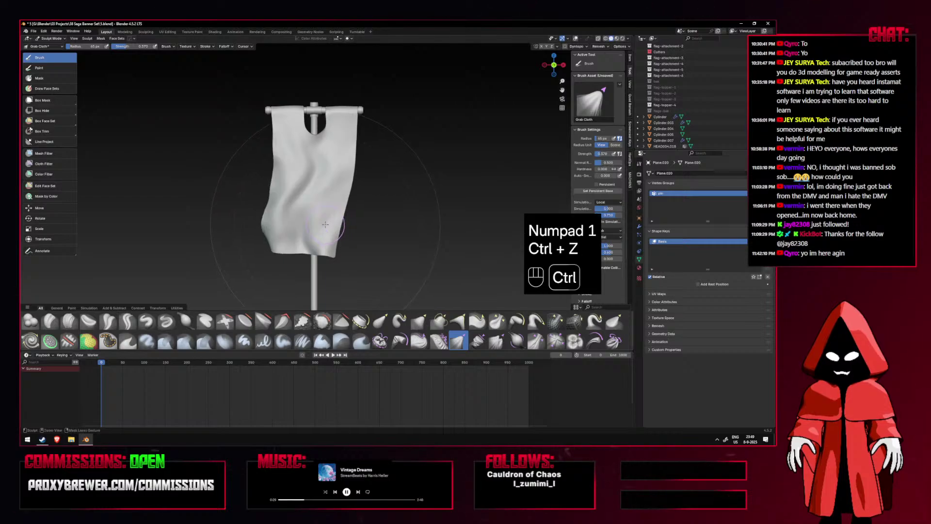
key(ctrl+z)
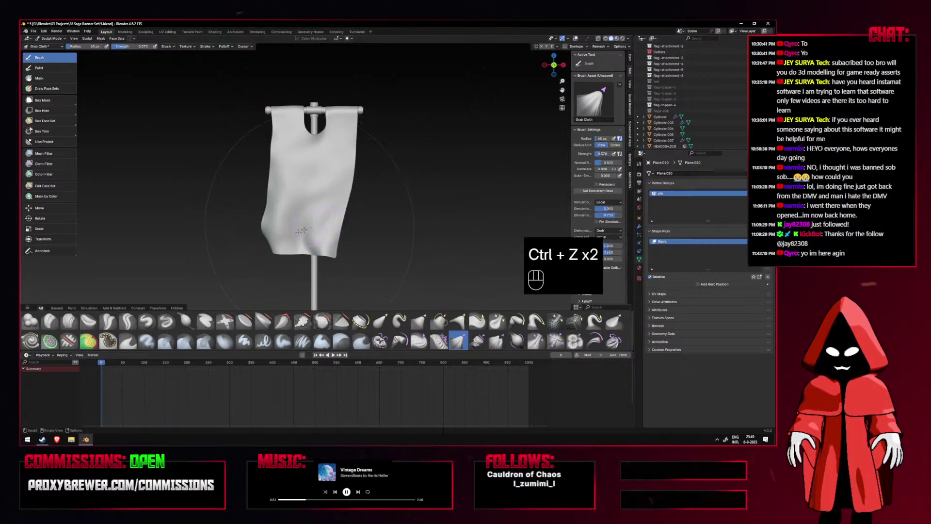
Try a smaller Inflate/Deflate brush on the banner, undo the stroke and clear the sculpt mask.
click(186, 320)
key(f)
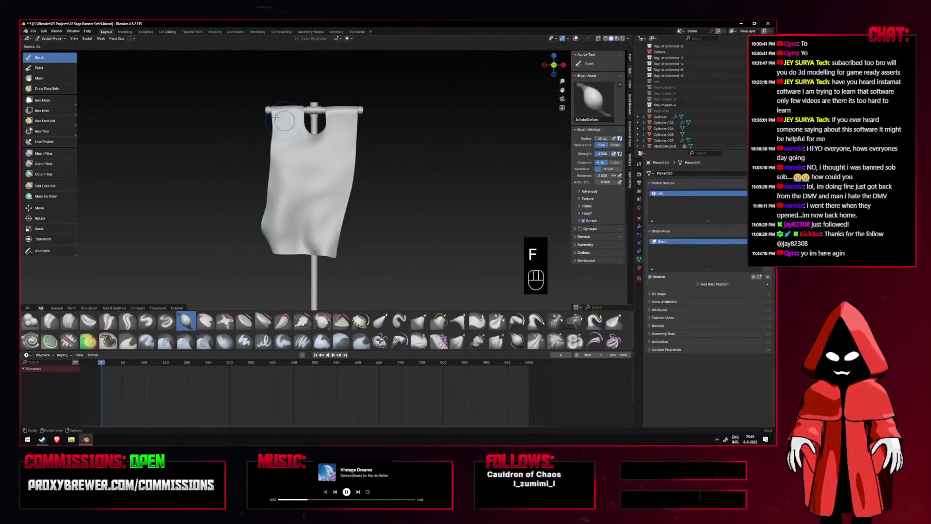
key(ctrl+z)
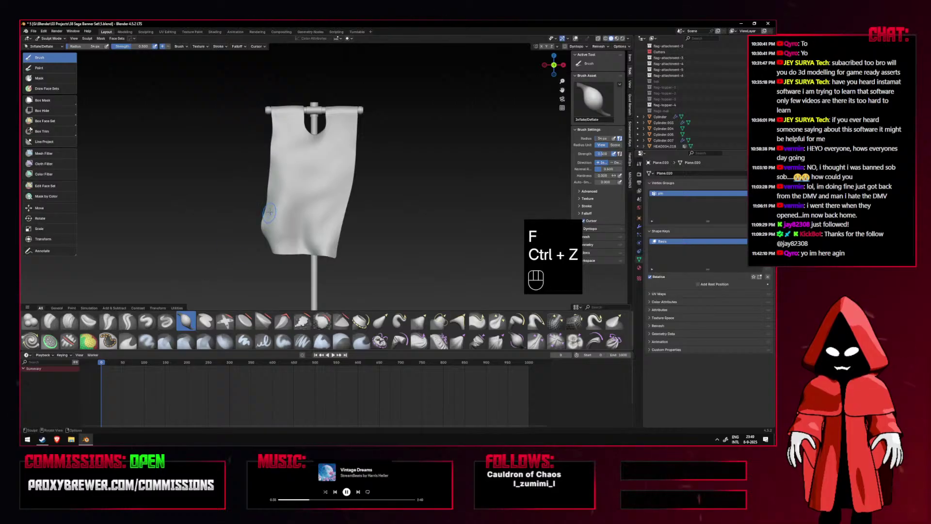
key(alt+m)
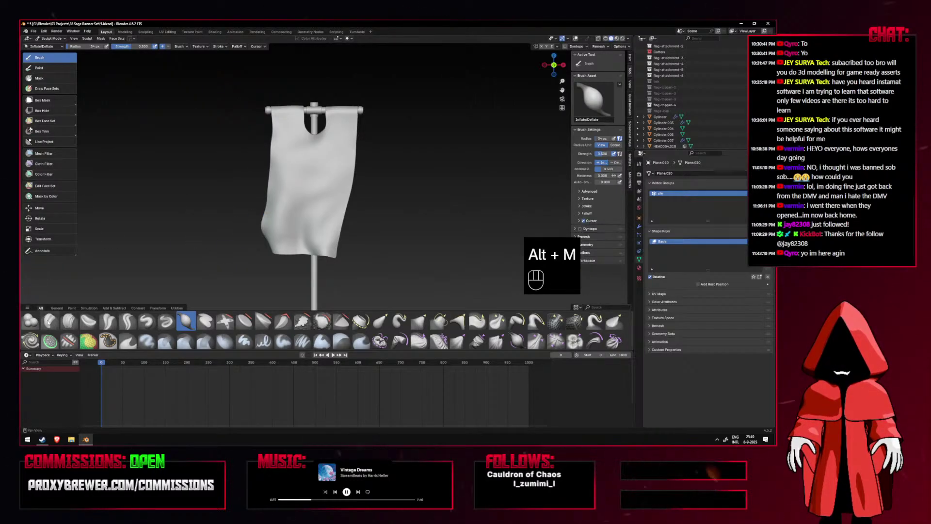
Try Draw brush strokes on the banner's upper left, undo them and reduce the brush radius to 22 px.
click(146, 321)
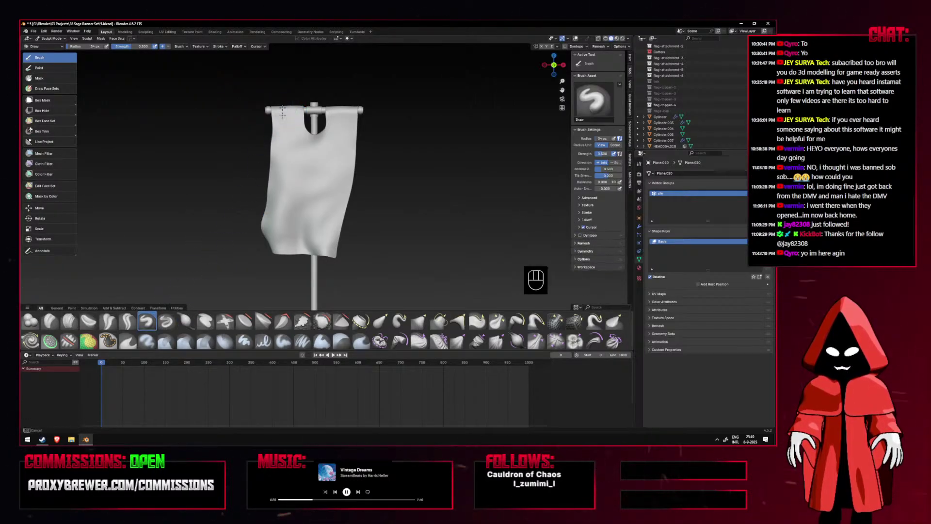
key(ctrl+z)
key(f)
drag(301, 154, 296, 136)
key(ctrl+z)
key(f)
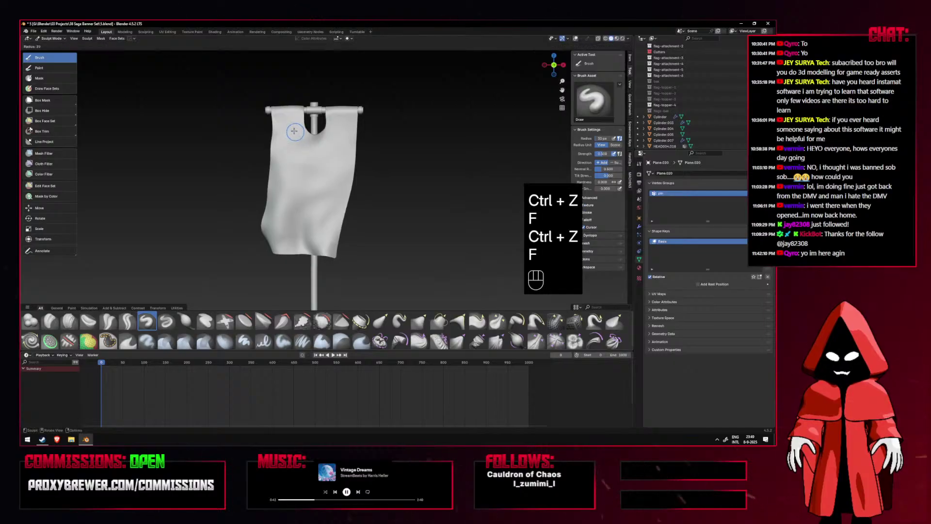
click(296, 130)
Try Draw strokes with a changed strength beside the banner's neck opening, then undo them with the wireframe overlays shown.
scroll(290, 129, up, 3)
shift+middle_drag(291, 104, 292, 125)
drag(280, 70, 275, 117)
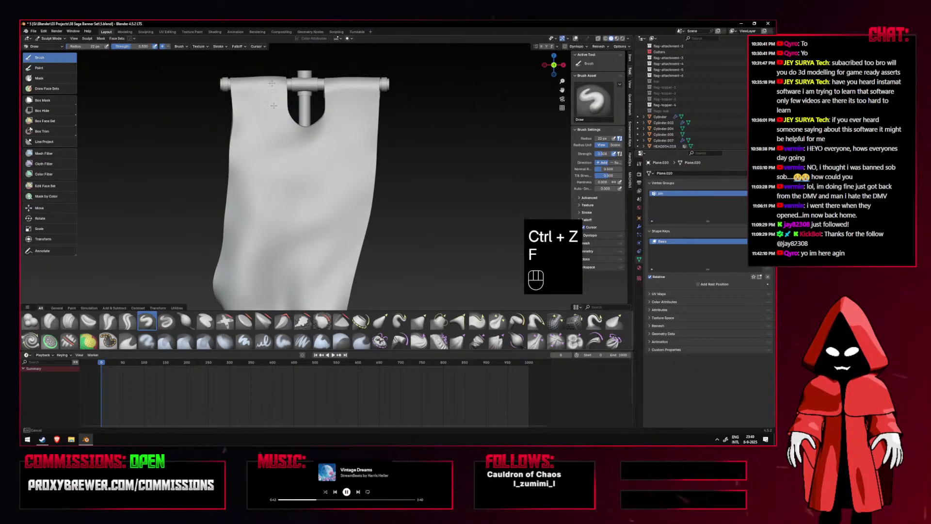
key(shift+f)
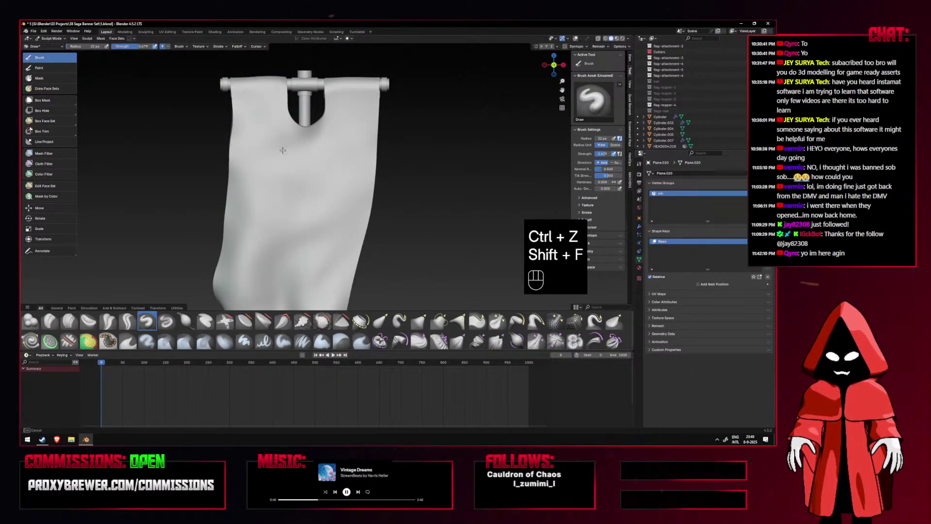
key(ctrl+z)
key(shift+alt+z)
key(ctrl+z)
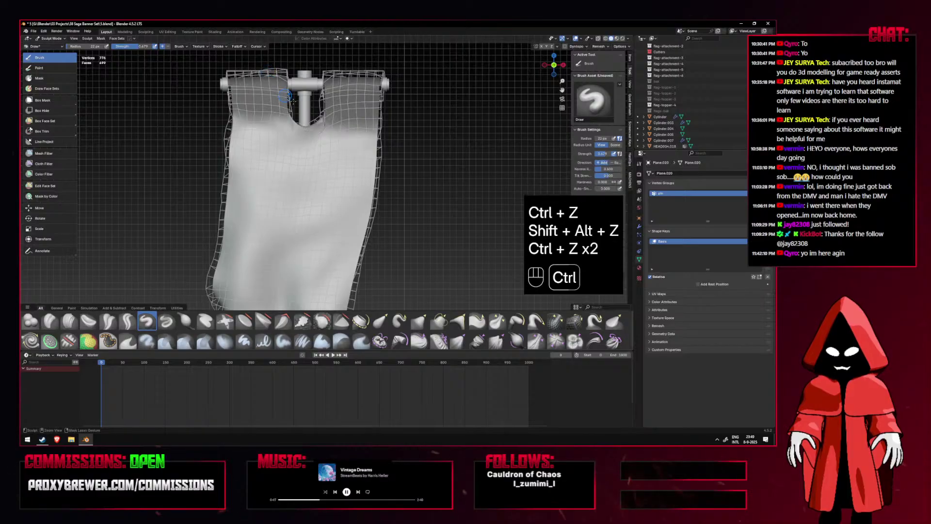
scroll(293, 100, down, 3)
key(ctrl+z)
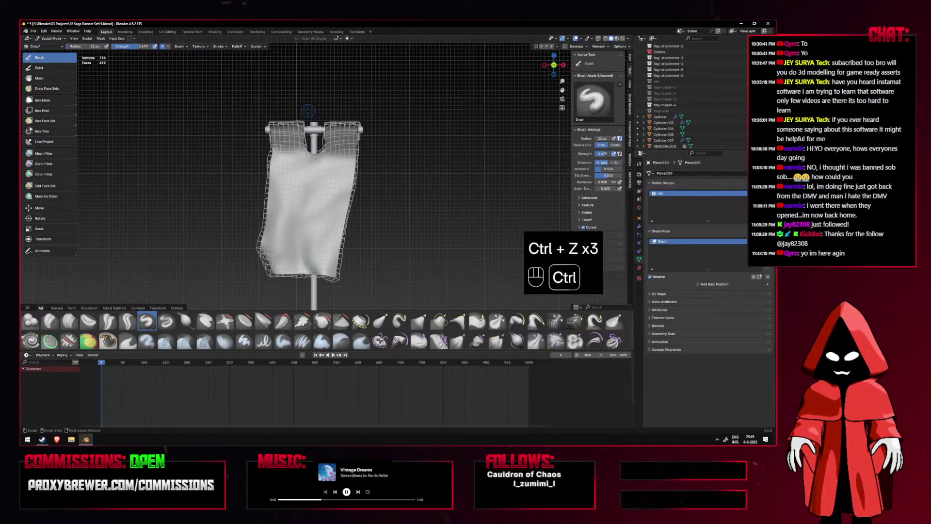
key(ctrl+z)
Switch to Object Mode, select the smooth banner cloth inside the cage and open its modifier settings.
click(59, 39)
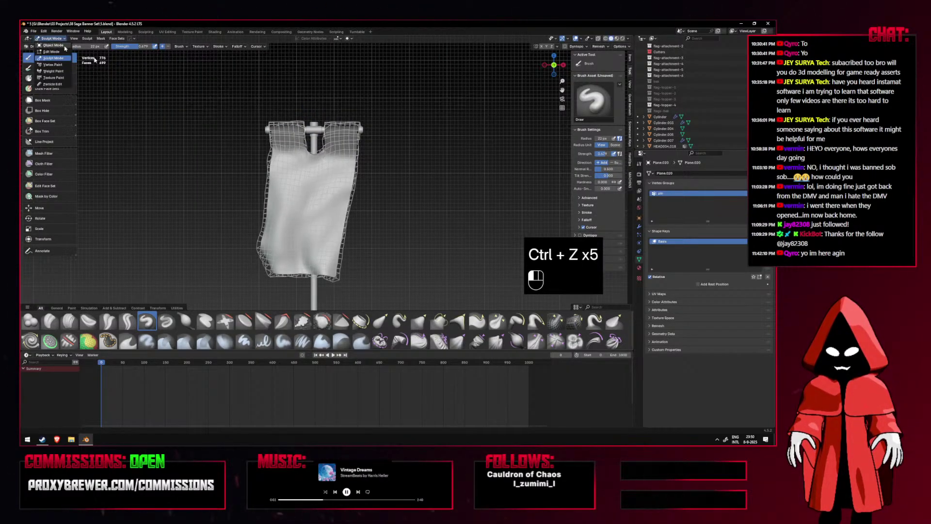
click(57, 45)
click(55, 39)
click(52, 46)
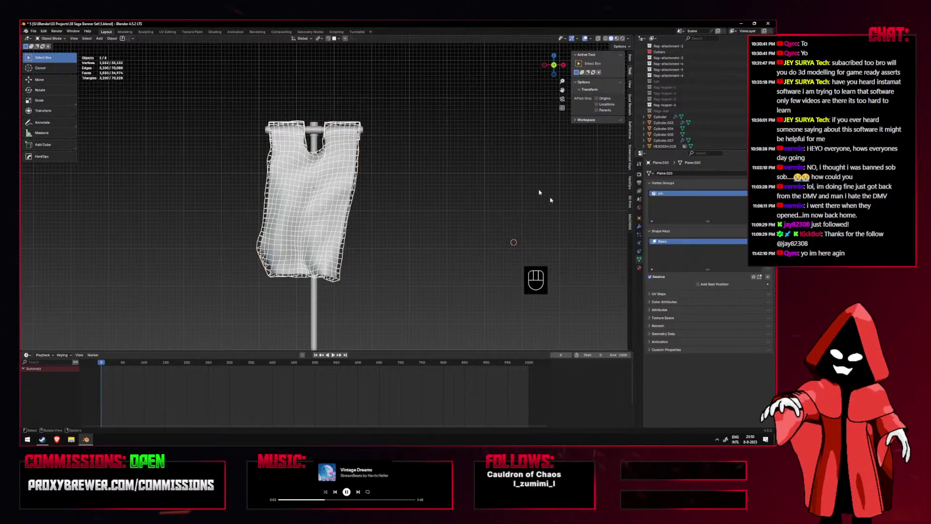
click(297, 176)
key(Tab)
key(Tab)
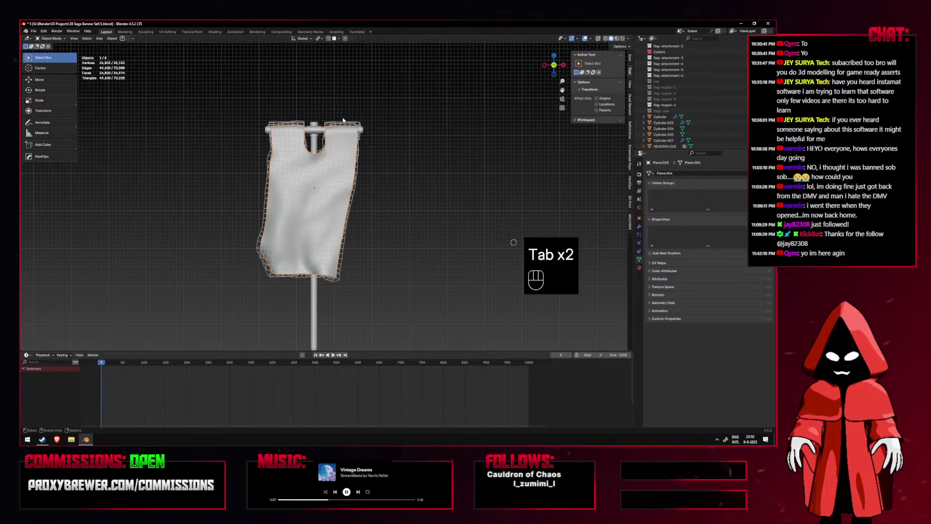
click(638, 227)
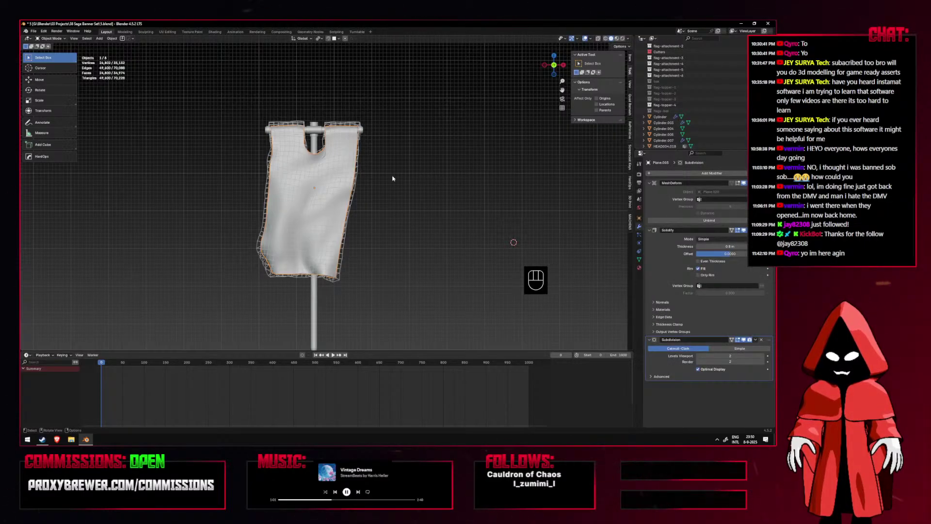
Examine the banner's folds from the front and at an angle with the overlays hidden.
key(KP_1)
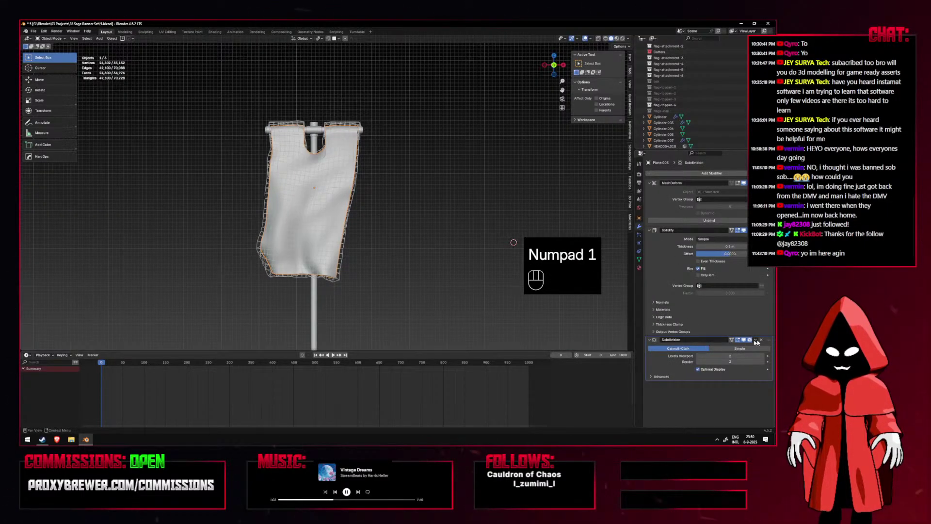
scroll(374, 150, up, 2)
key(shift+alt+z)
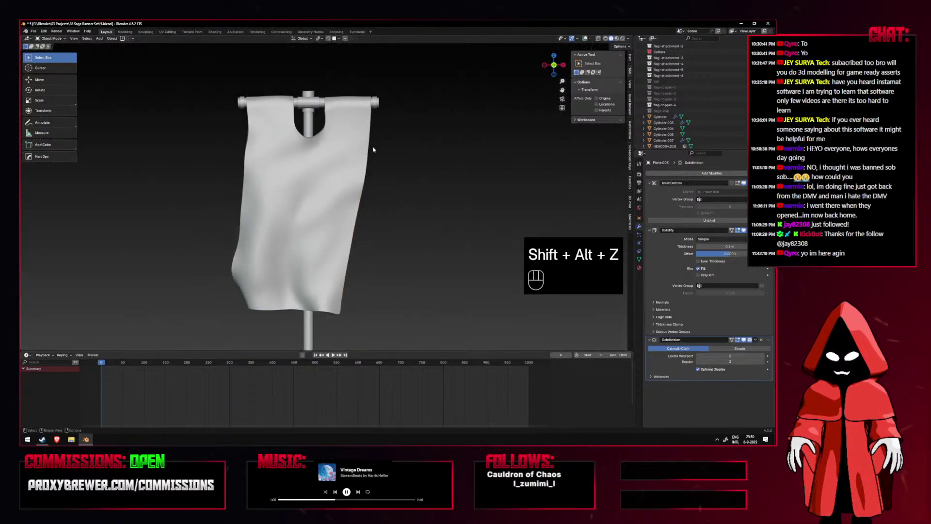
scroll(374, 150, down, 3)
middle_drag(374, 150, 400, 161)
key(KP_1)
scroll(398, 164, up, 4)
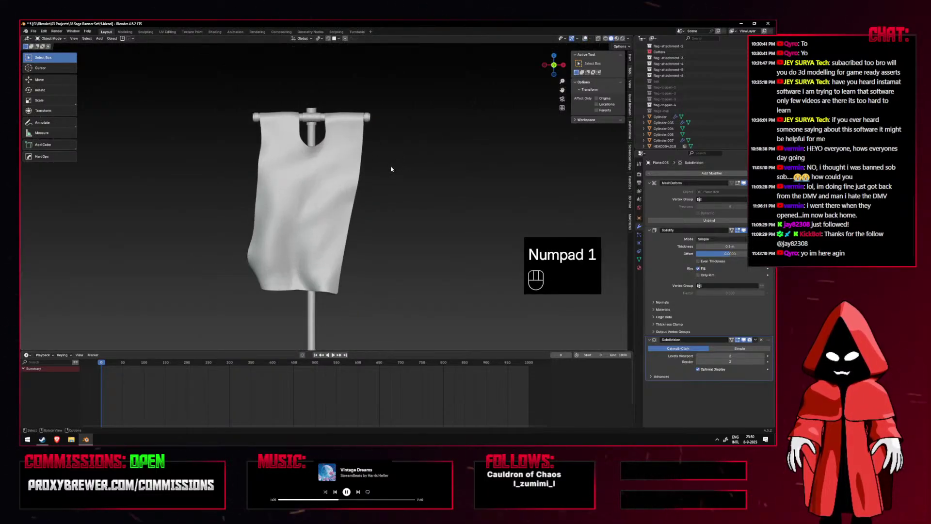
scroll(392, 169, down, 4)
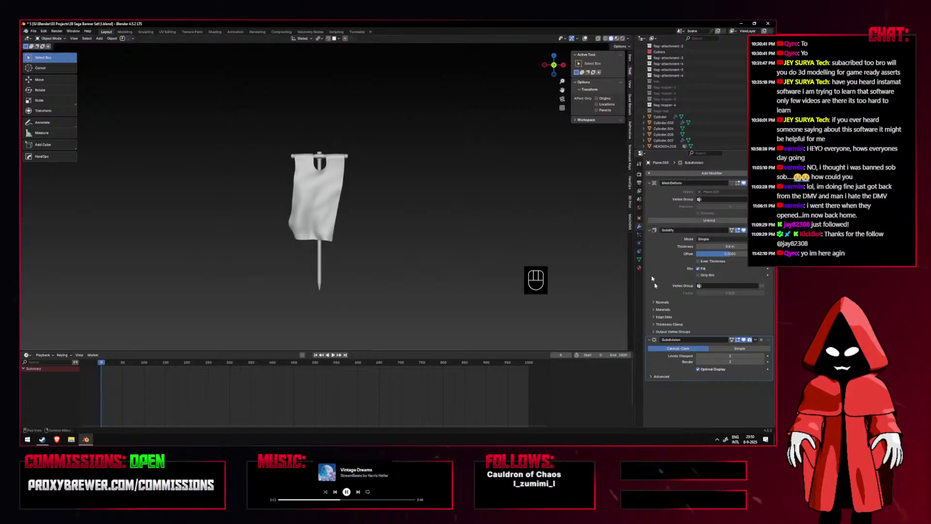
Show the overlays, select the banner's outer cage mesh and add a new shape key to it.
click(640, 260)
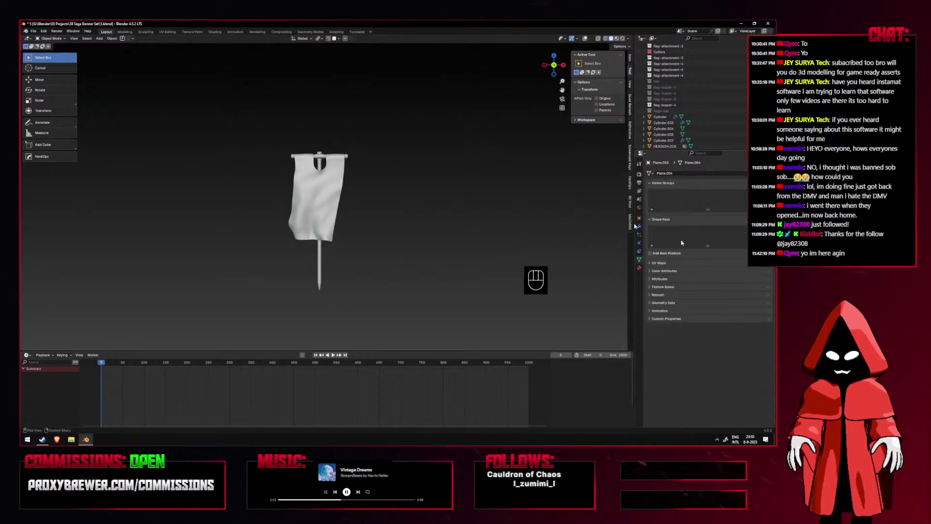
click(584, 38)
scroll(363, 160, up, 3)
click(347, 168)
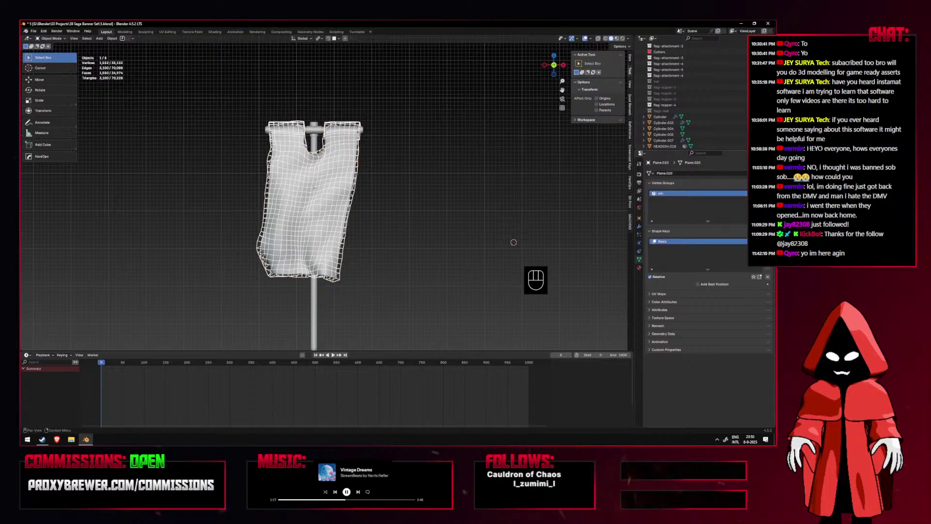
click(768, 241)
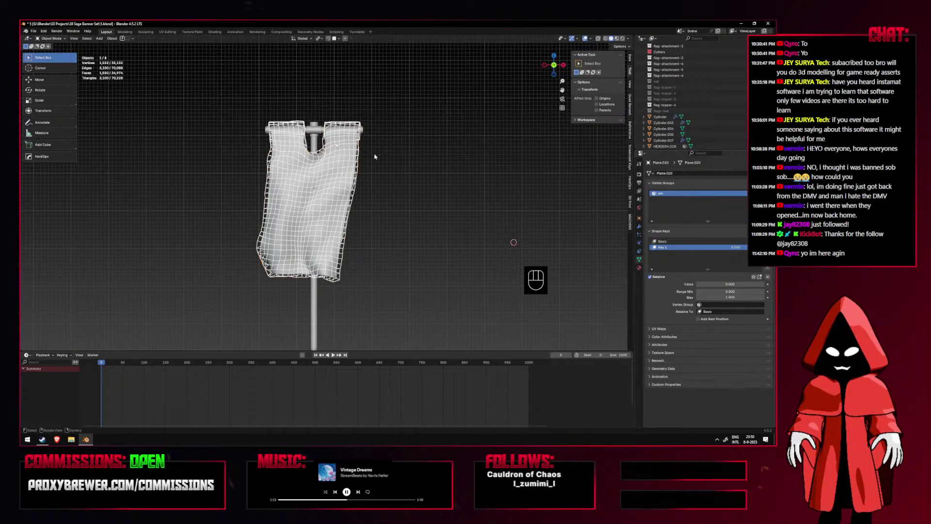
Save the file and check the banner from the front with the overlays hidden.
shift+middle_drag(254, 108, 245, 120)
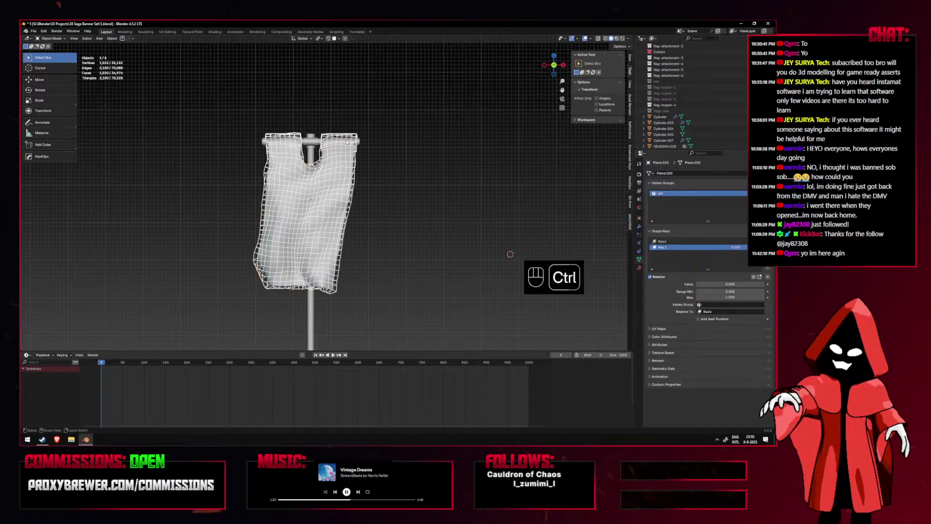
key(ctrl+s)
key(shift+alt+z)
key(KP_1)
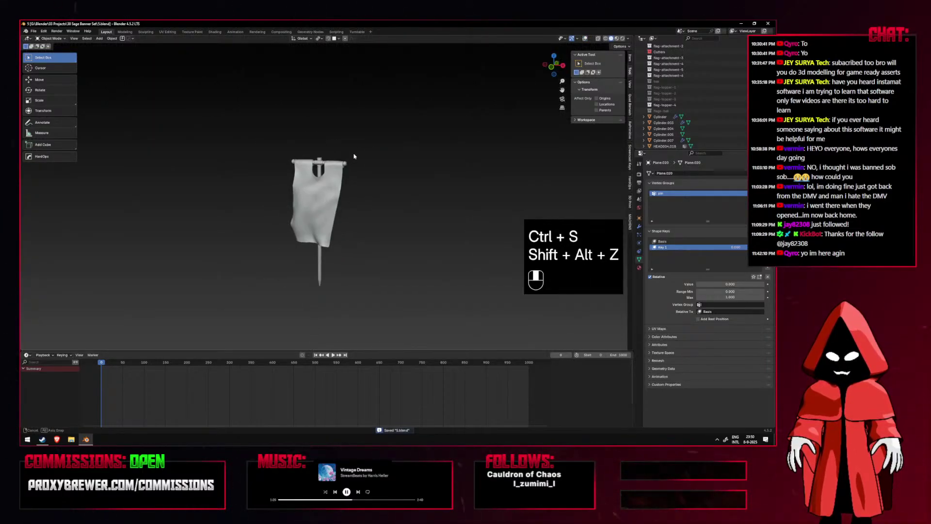
scroll(354, 156, up, 2)
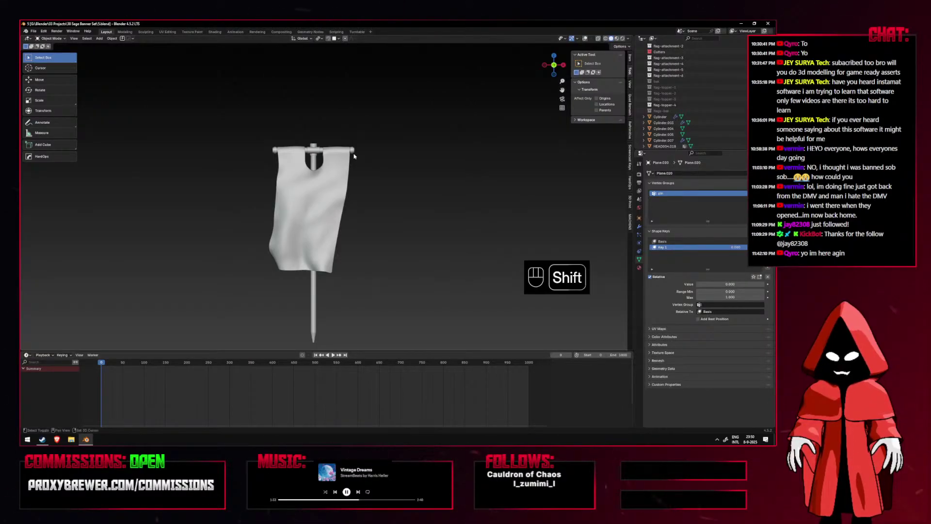
shift+middle_drag(354, 157, 306, 184)
key(KP_1)
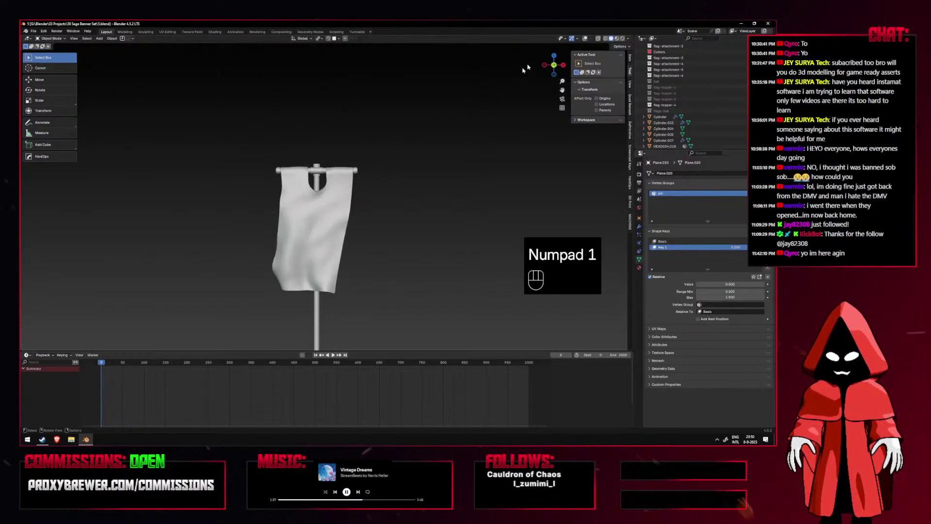
Reselect the banner's cage mesh, enter Sculpt Mode and clear the mask on its upper part.
click(585, 38)
scroll(327, 97, up, 2)
click(326, 175)
click(315, 258)
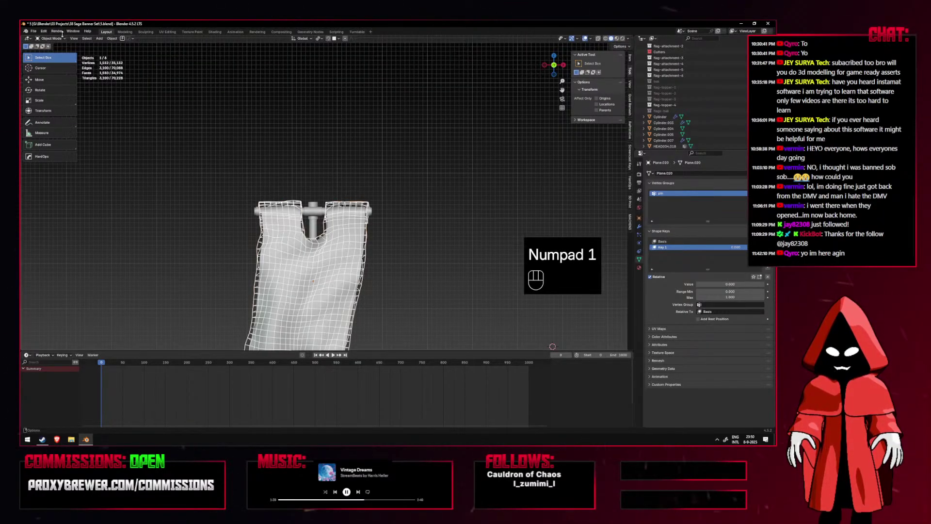
click(51, 38)
click(49, 61)
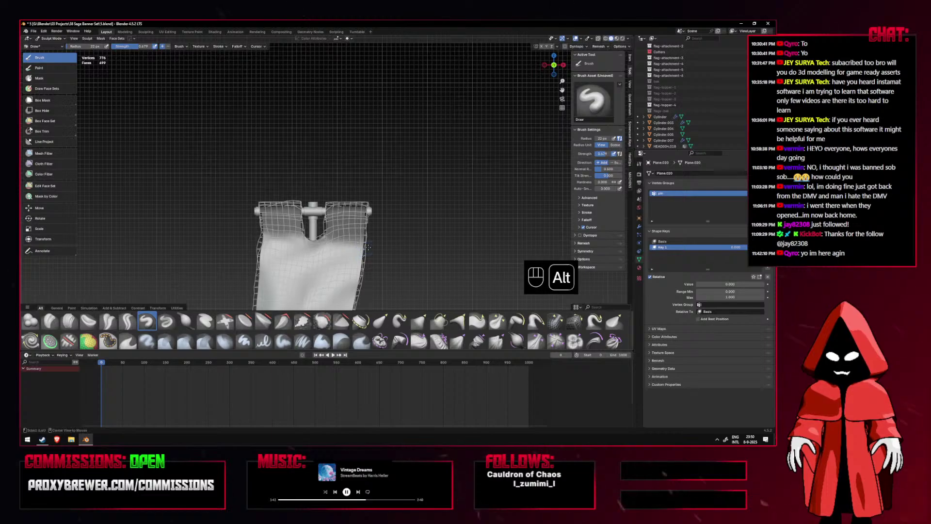
key(alt+m)
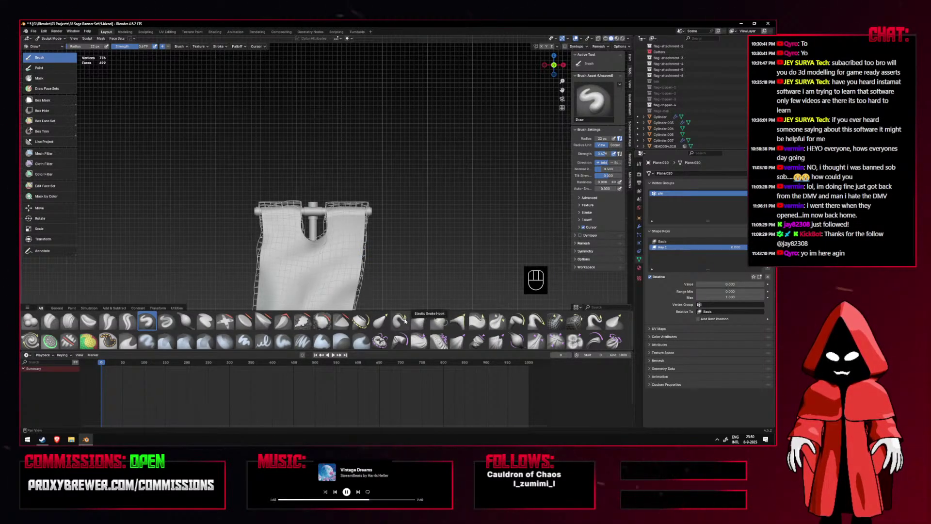
Try a resized Elastic Grab brush beside the banner's neck opening in a closer view and undo the strokes.
click(381, 321)
key(f)
key(shift+alt+z)
key(f)
key(f)
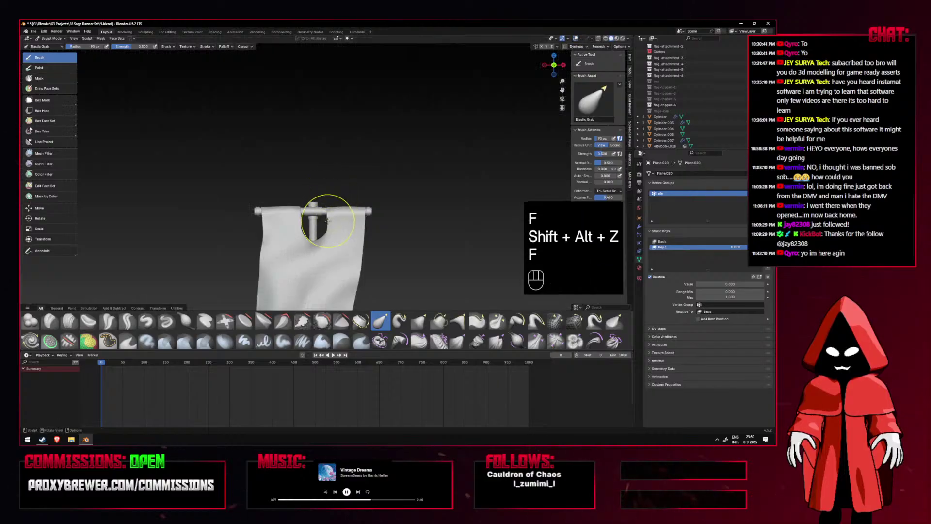
click(321, 219)
scroll(343, 228, up, 4)
key(ctrl+z)
key(f)
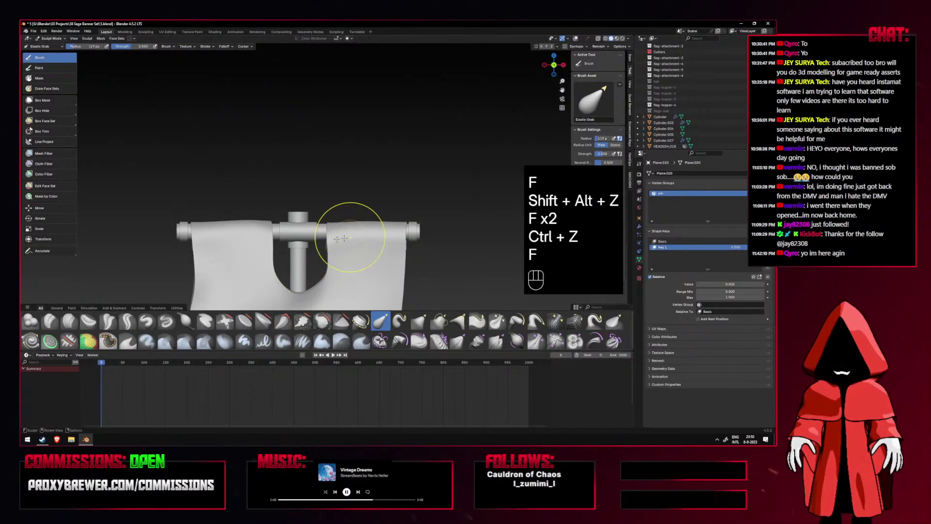
key(ctrl+z)
Show the overlays, try transferring Sculpt Mode to another object and undo the latest sculpt changes.
click(575, 38)
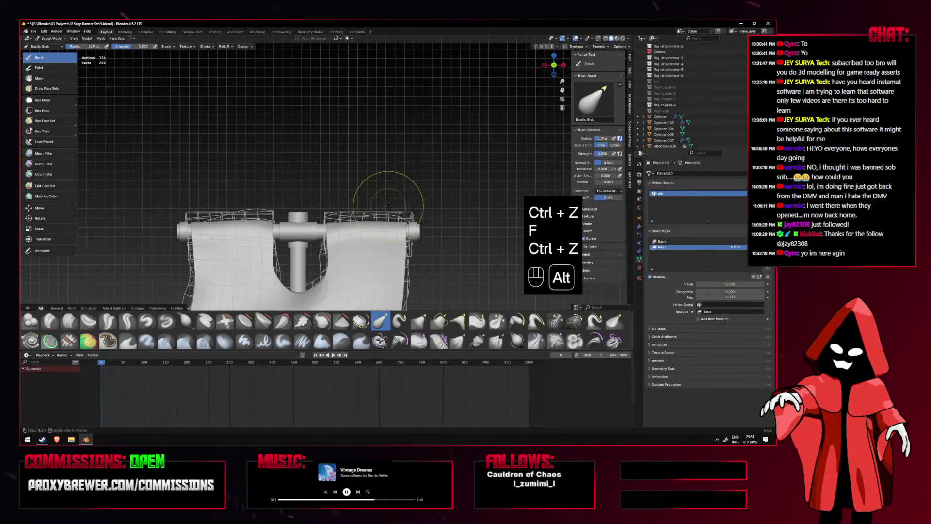
key(alt+q)
key(alt+q)
key(ctrl+z)
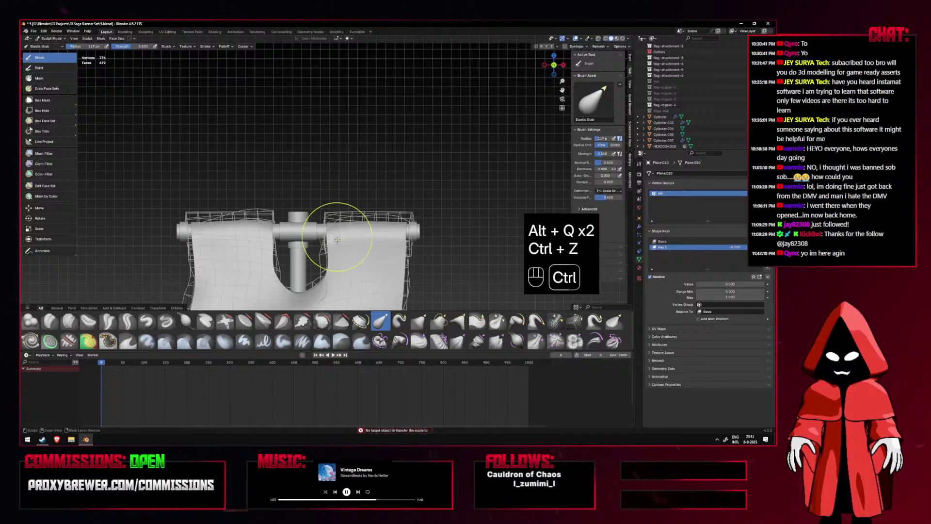
key(ctrl+z)
Set the Key 1 shape key's value to 1.000 and make the Elastic Grab brush smaller with the overlays hidden.
scroll(333, 195, down, 2)
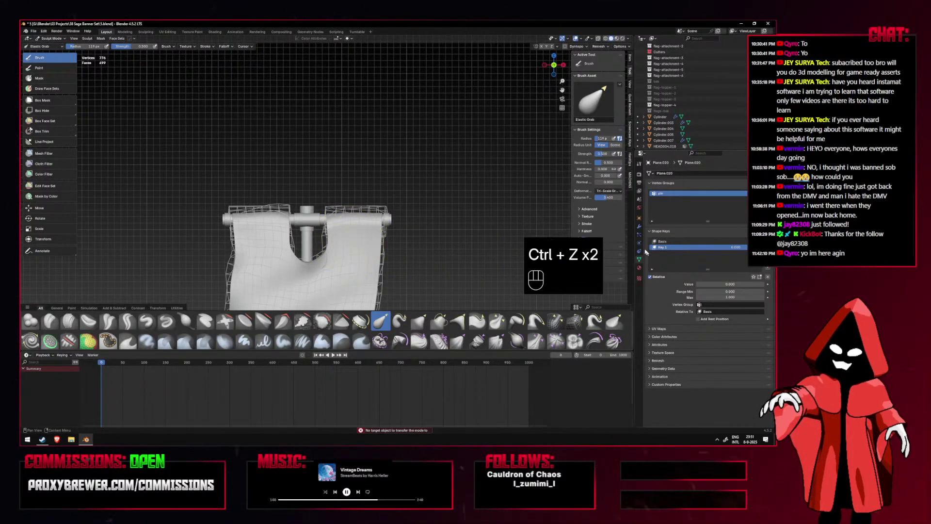
scroll(339, 214, up, 2)
key(f)
key(ctrl+z)
key(shift+alt+z)
key(f)
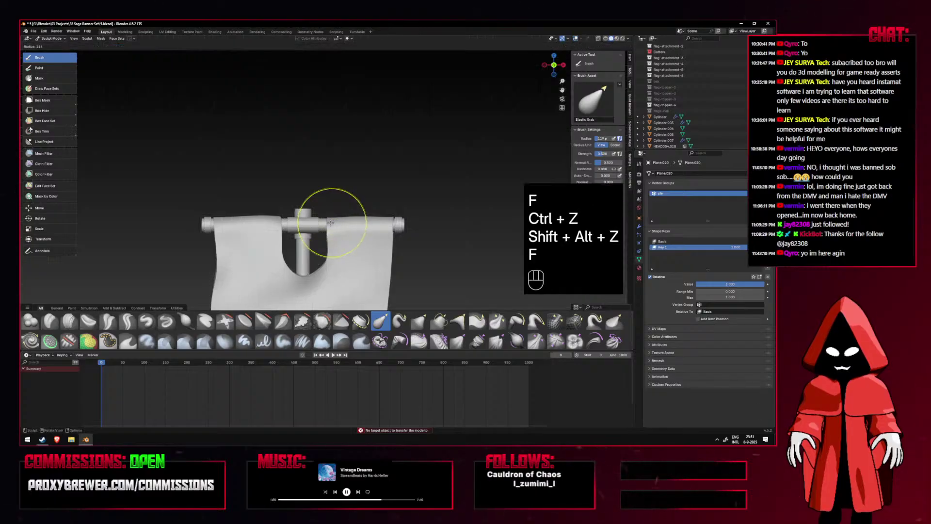
key(f)
click(374, 215)
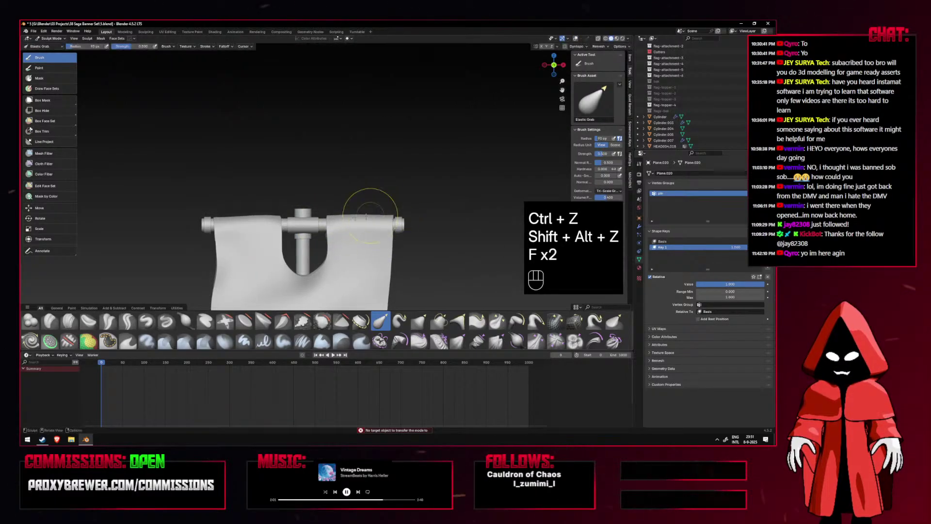
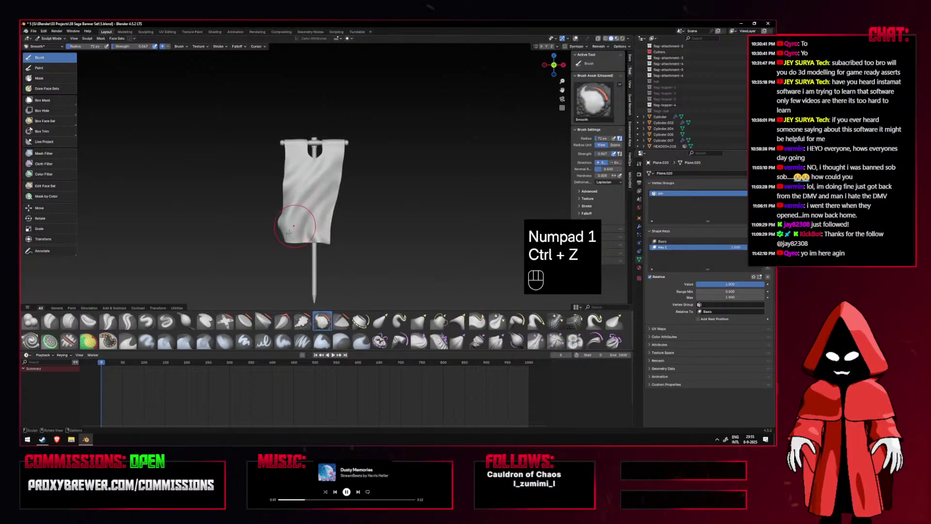
Undo the last Smooth stroke and check the banner's folds from the back and the front.
scroll(318, 233, down, 3)
scroll(318, 243, up, 2)
key(ctrl+z)
middle_drag(318, 246, 297, 238)
key(ctrl+KP_1)
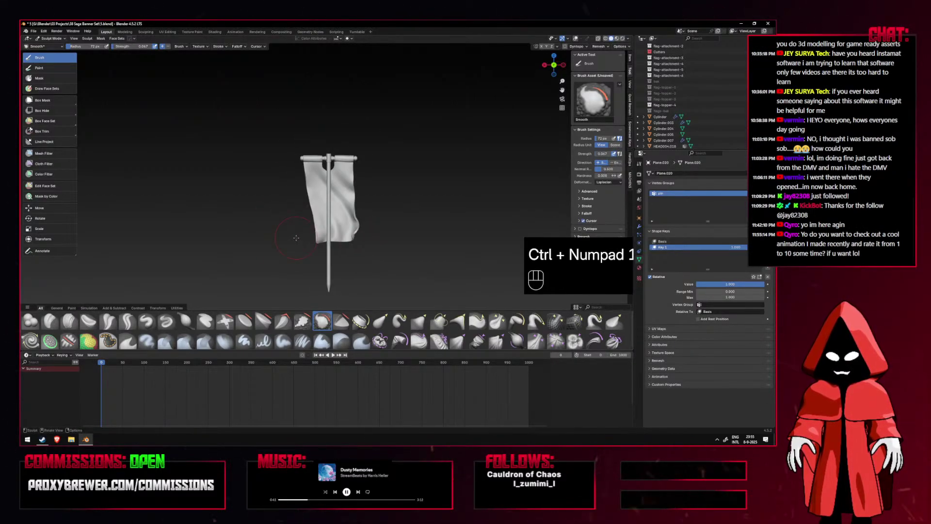
key(KP_1)
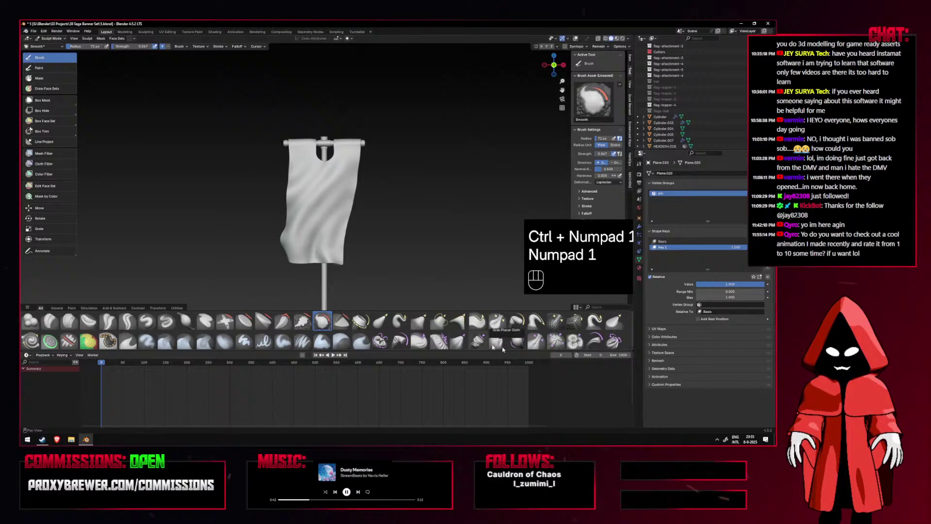
Try Stretch/Move Cloth brush strokes along the banner's lower edge and undo them.
click(594, 342)
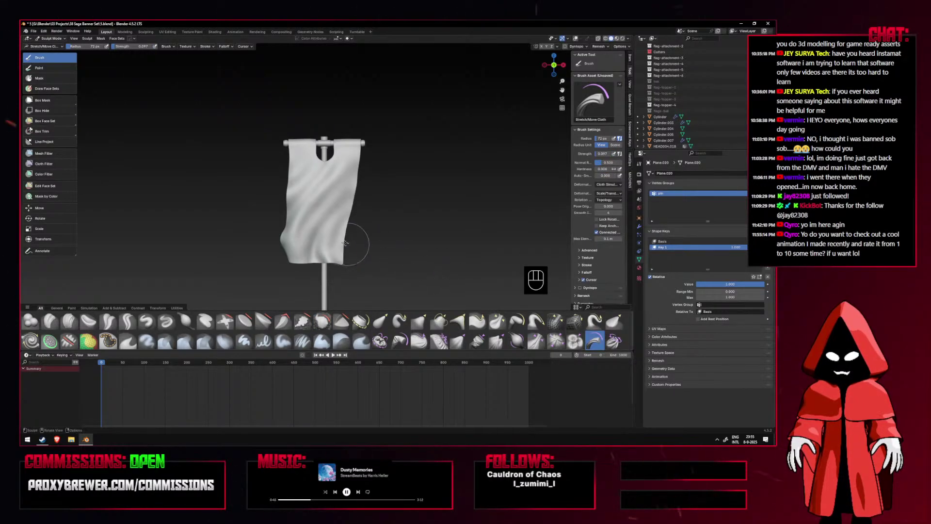
key(ctrl+z)
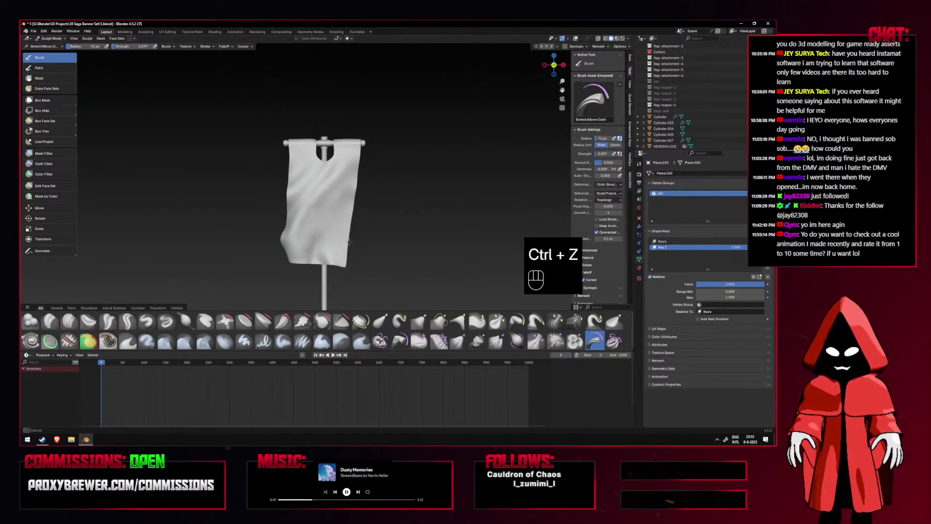
key(ctrl+z)
key(ctrl+z)
key(ctrl+z)
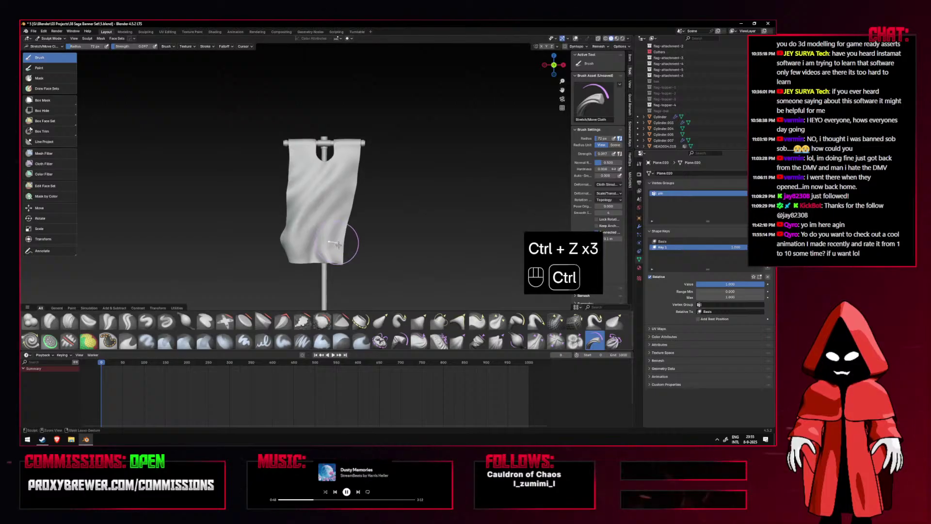
key(ctrl+z)
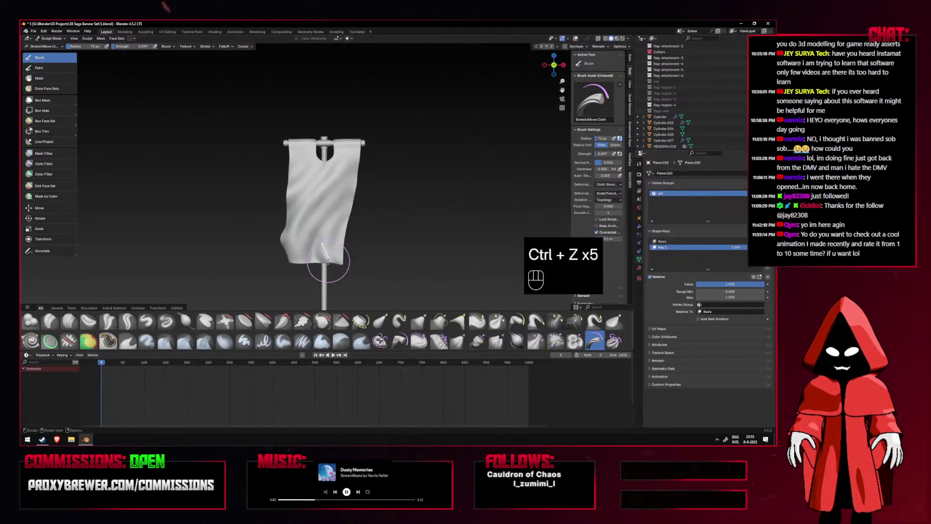
key(ctrl+z)
key(ctrl+z)
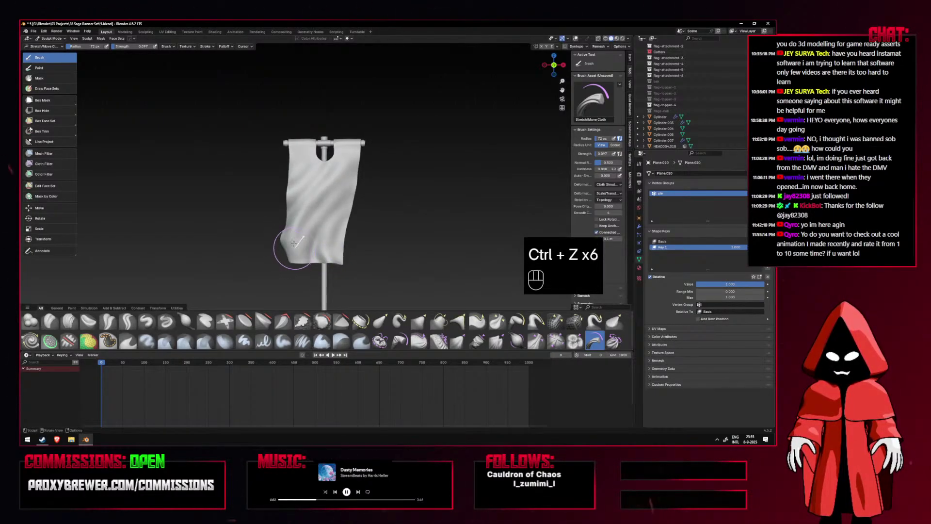
key(ctrl+z)
Pull the banner's lower corner outward with the Twist Boundary Cloth brush and check it from the front.
click(614, 341)
drag(321, 245, 282, 230)
middle_drag(288, 233, 414, 246)
key(ctrl+KP_1)
key(KP_1)
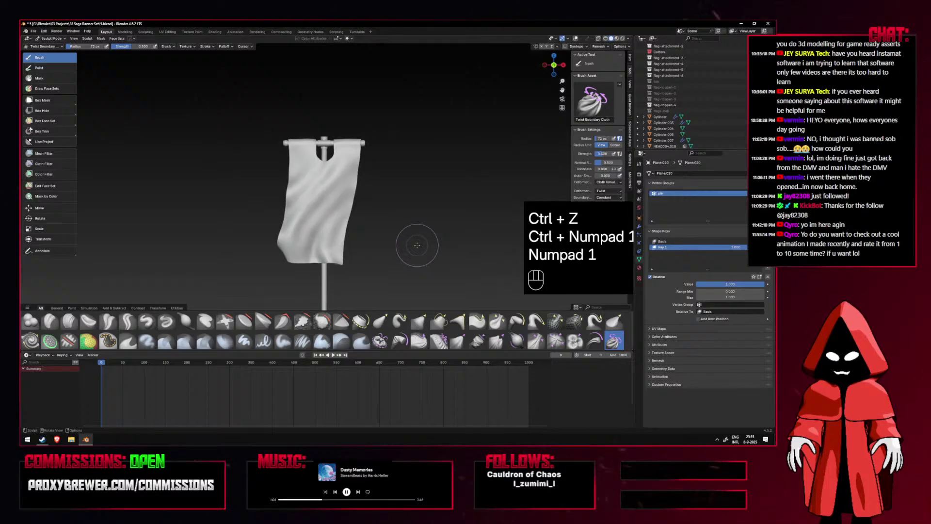
scroll(370, 258, down, 3)
Try further Twist Boundary Cloth strokes on the banner's opposite lower corner and undo them.
drag(340, 225, 348, 229)
key(ctrl+z)
key(ctrl+z)
mouse_move(348, 230)
middle_down()
mouse_move(272, 232)
mouse_move(305, 234)
middle_up()
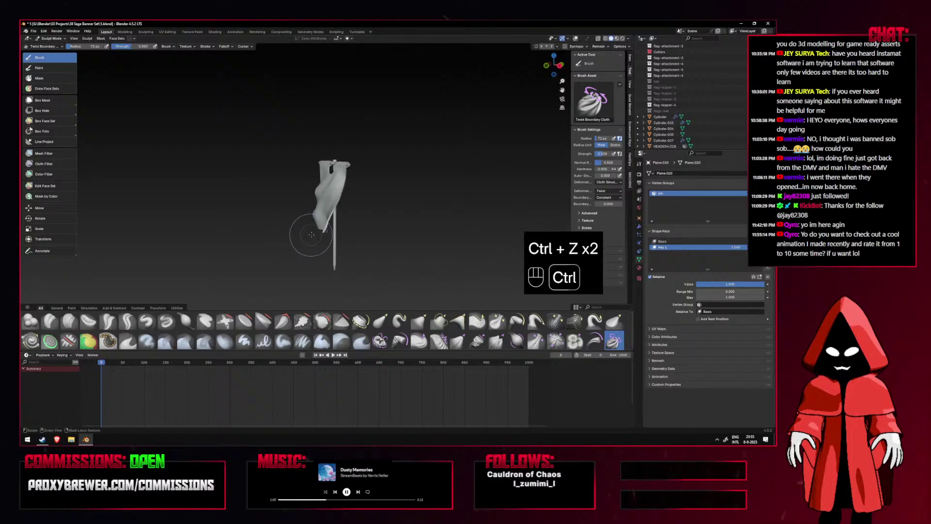
key(ctrl+z)
scroll(330, 232, up, 2)
key(ctrl+z)
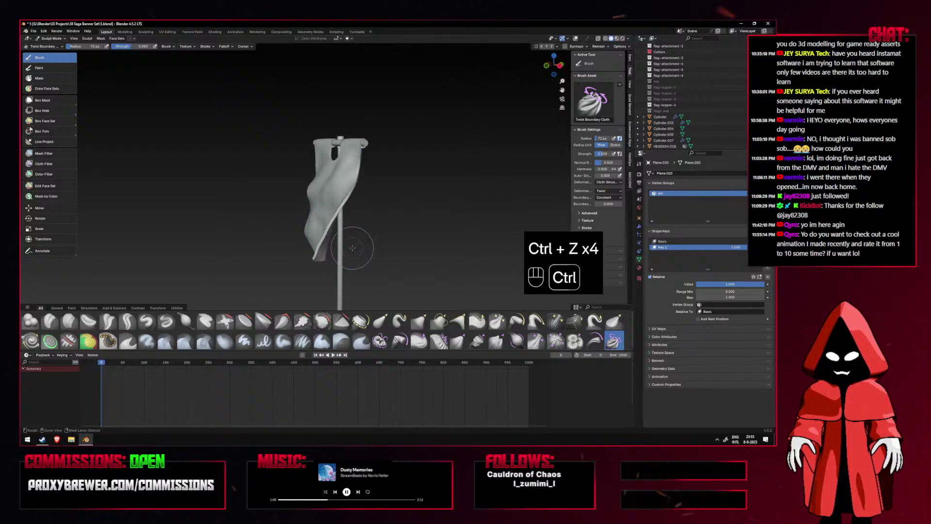
key(ctrl+z)
key(KP_1)
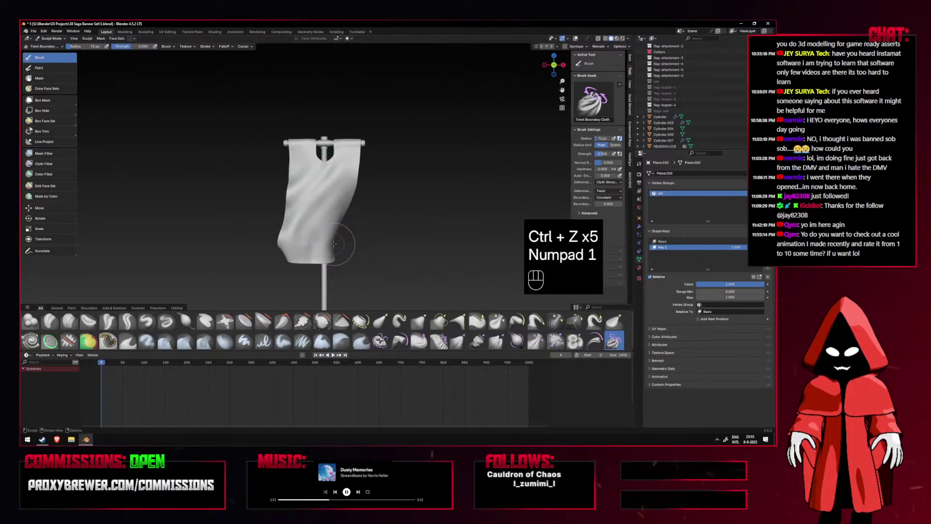
key(ctrl+z)
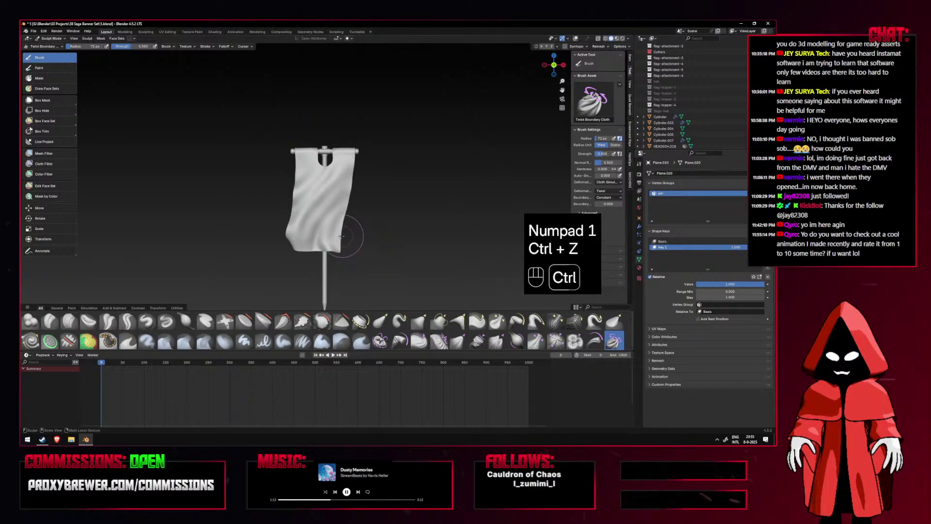
key(ctrl+z)
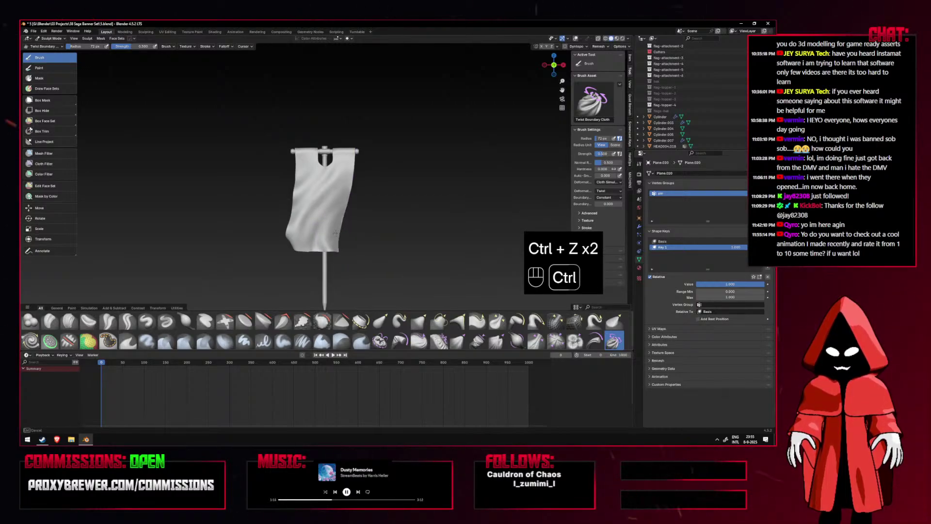
Compare the banner with and without the last twist stroke from the front, back and side, leaving the stroke undone.
key(KP_1)
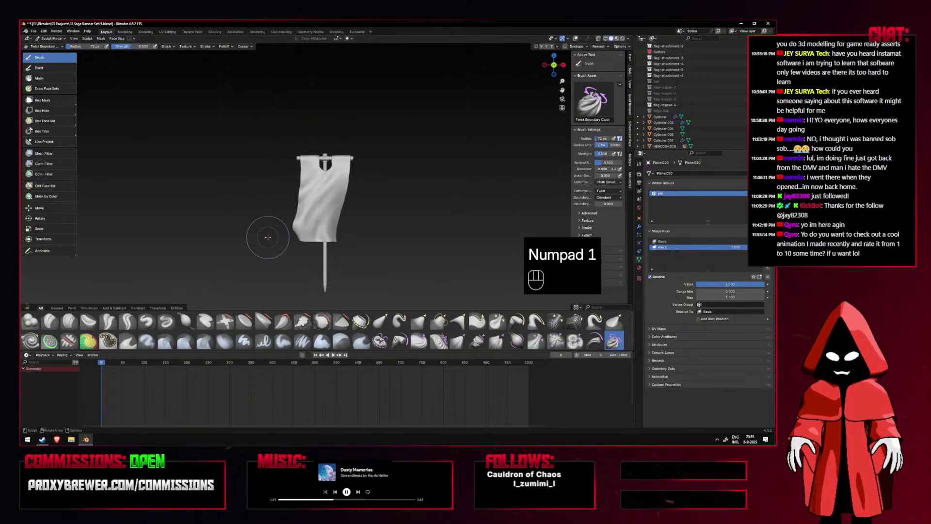
key(ctrl+KP_3)
key(ctrl+KP_1)
key(ctrl+z)
key(KP_1)
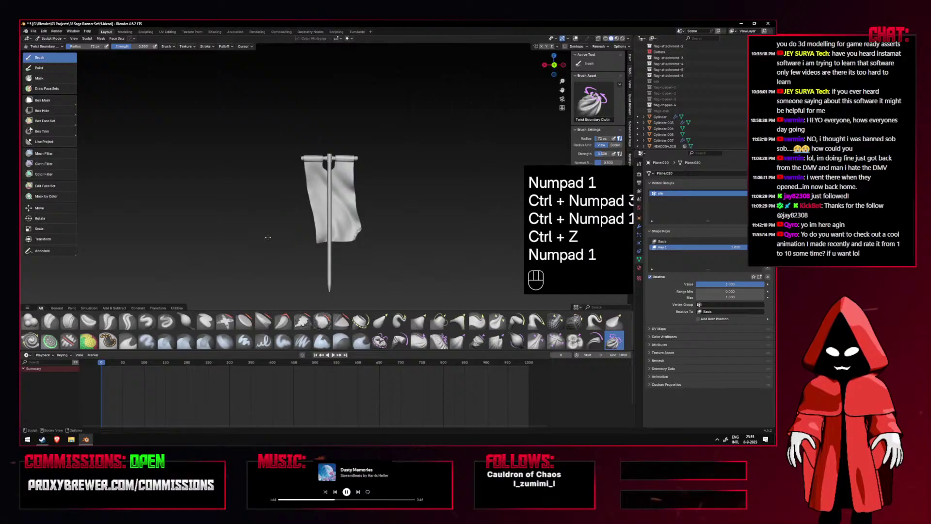
key(ctrl+shift+z)
key(ctrl+z)
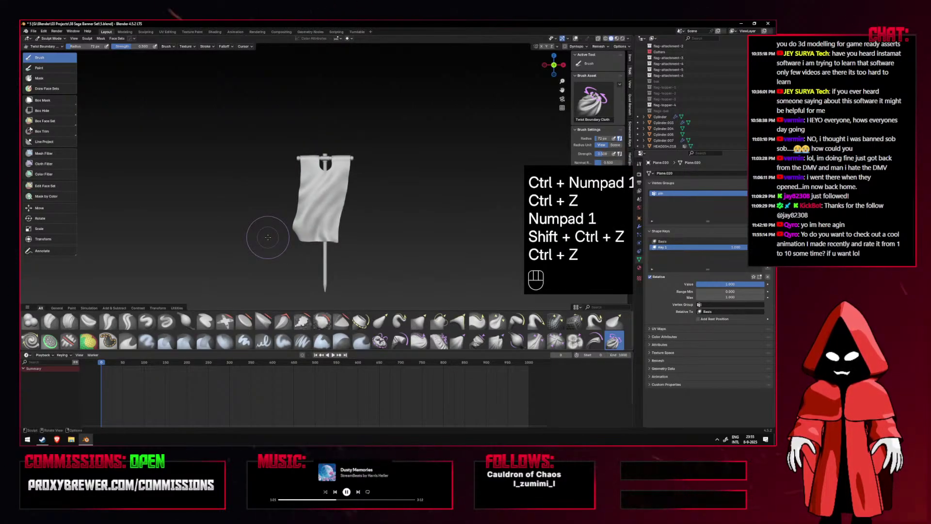
middle_drag(267, 238, 325, 252)
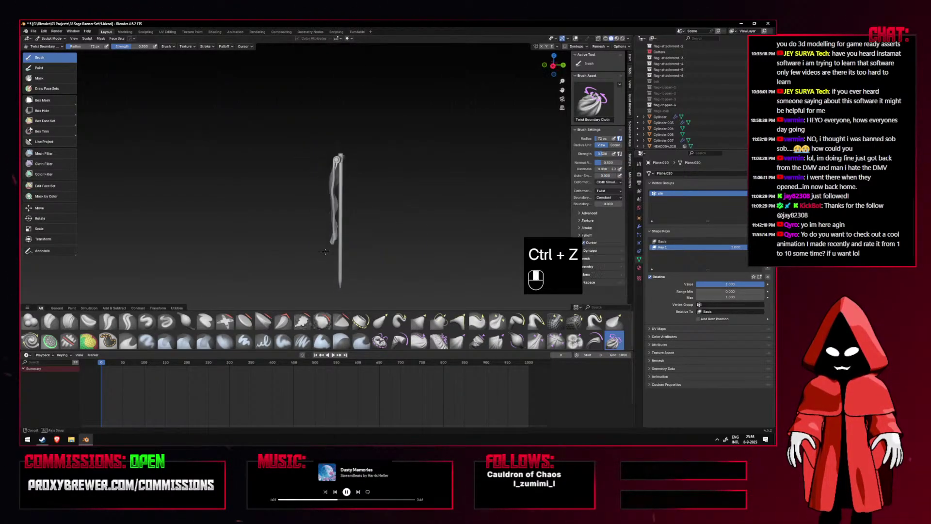
key(KP_1)
key(KP_3)
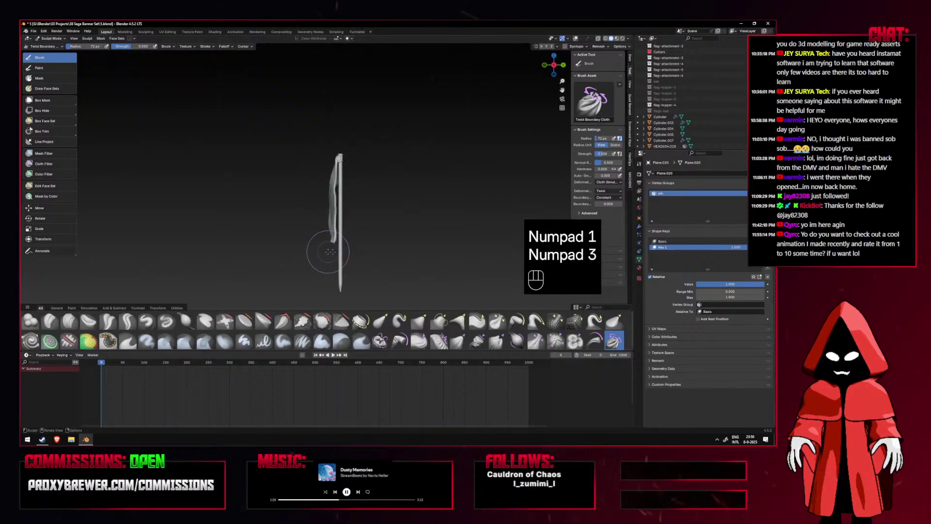
Try the Grab Planar Cloth brush at several sizes on the banner's lower edge from the side and undo the strokes.
click(478, 344)
key(f)
click(353, 243)
drag(352, 243, 343, 243)
key(ctrl+z)
key(f)
click(326, 240)
middle_drag(324, 241, 339, 240)
mouse_move(335, 236)
mouse_down()
mouse_move(325, 222)
mouse_move(307, 230)
mouse_up()
key(ctrl+z)
key(f)
click(313, 235)
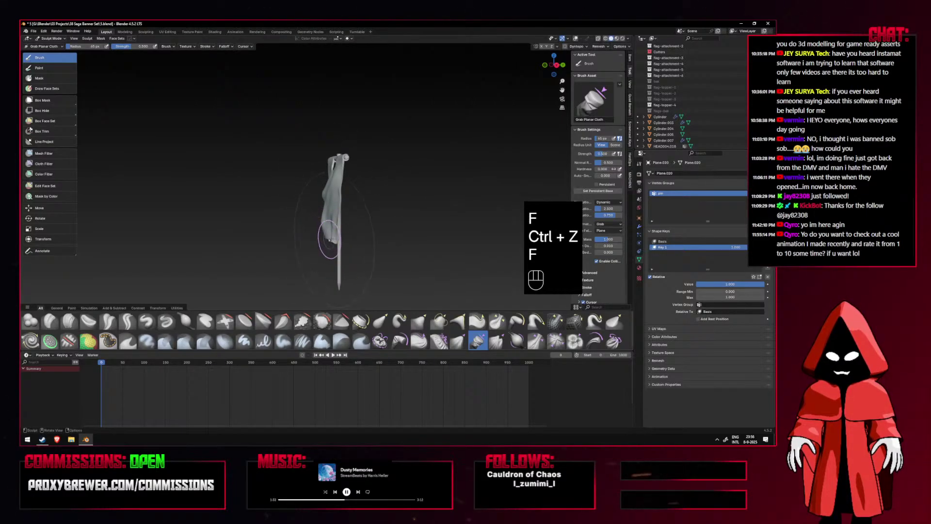
key(ctrl+z)
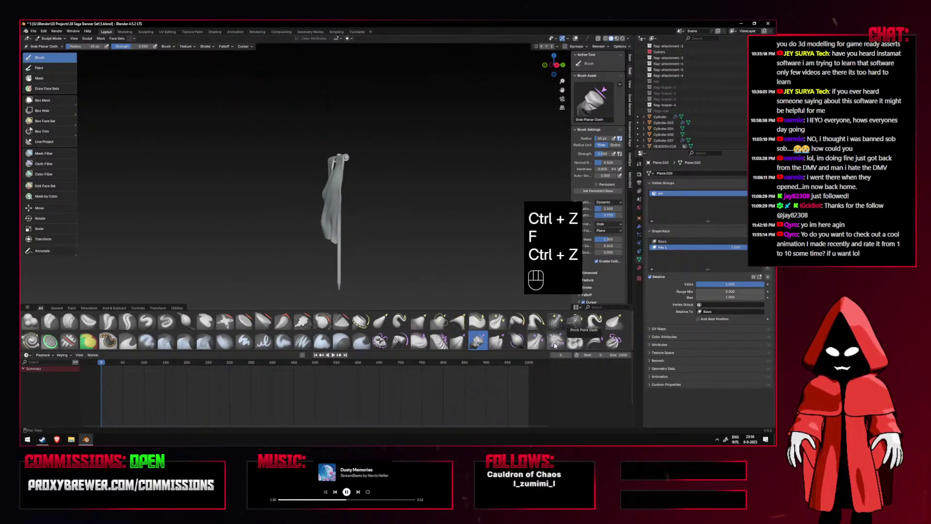
Try the Bend/Twist Cloth brush at different sizes on the banner's lower part and undo the strokes.
click(402, 341)
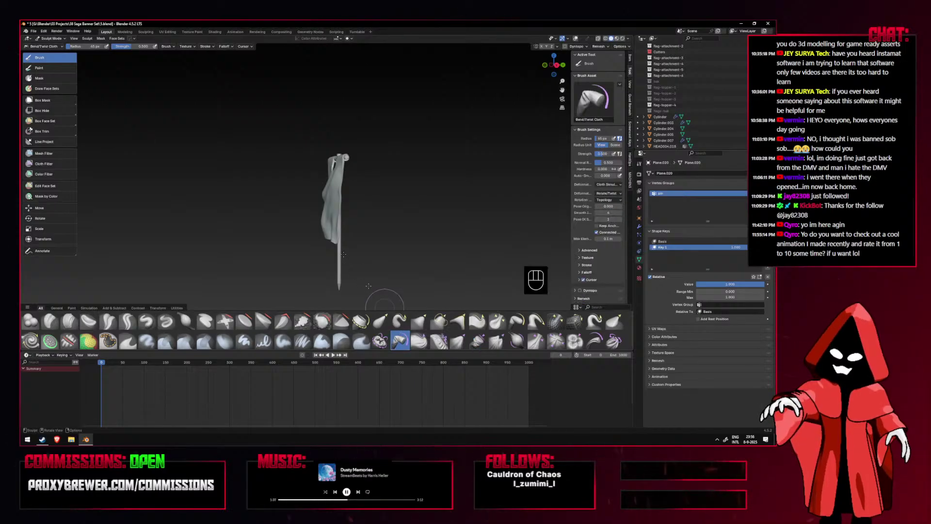
mouse_move(327, 243)
mouse_down()
mouse_move(314, 240)
mouse_move(327, 240)
mouse_up()
key(ctrl+z)
key(f)
click(380, 233)
key(KP_1)
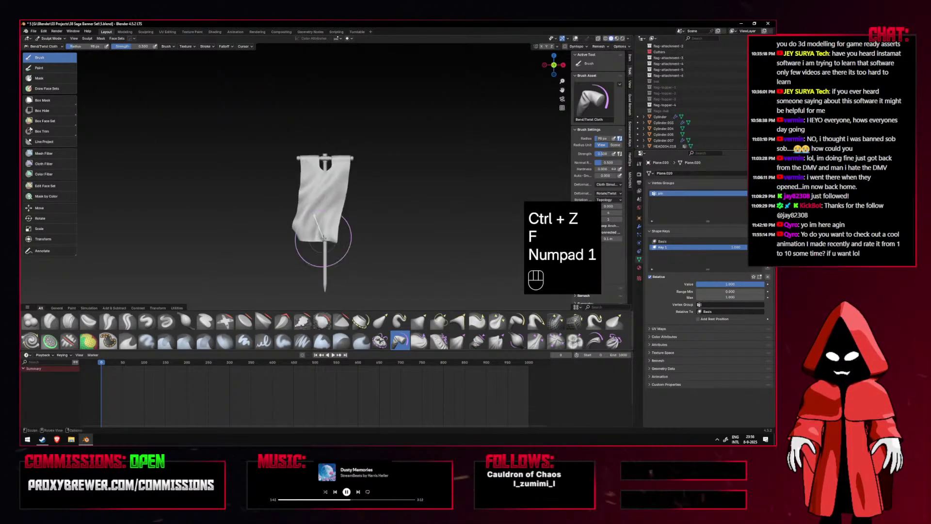
key(KP_3)
key(ctrl+z)
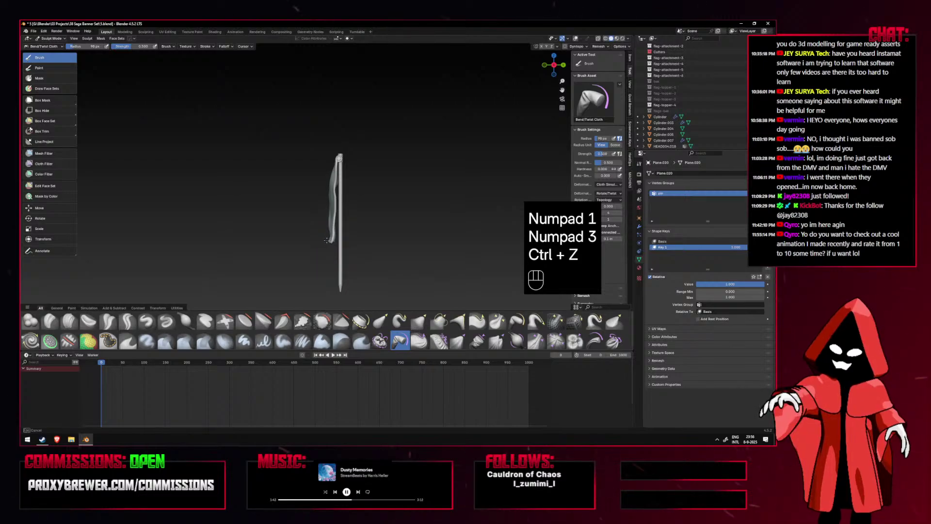
Resize the Bend/Twist Cloth brush, check the banner's folds from several angles and save the file.
key(KP_1)
key(f)
middle_drag(344, 248, 431, 262)
key(KP_1)
scroll(437, 264, up, 4)
middle_drag(377, 234, 291, 245)
key(ctrl+KP_1)
key(KP_1)
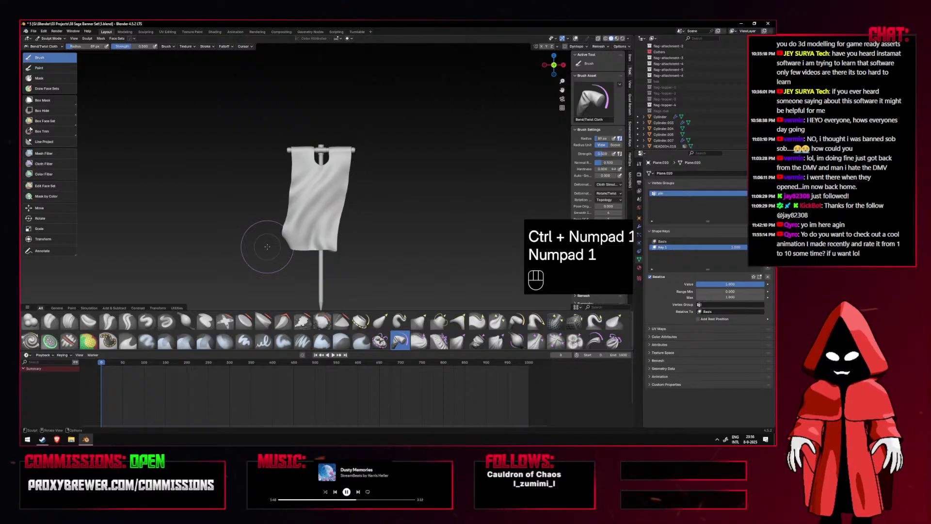
key(ctrl+s)
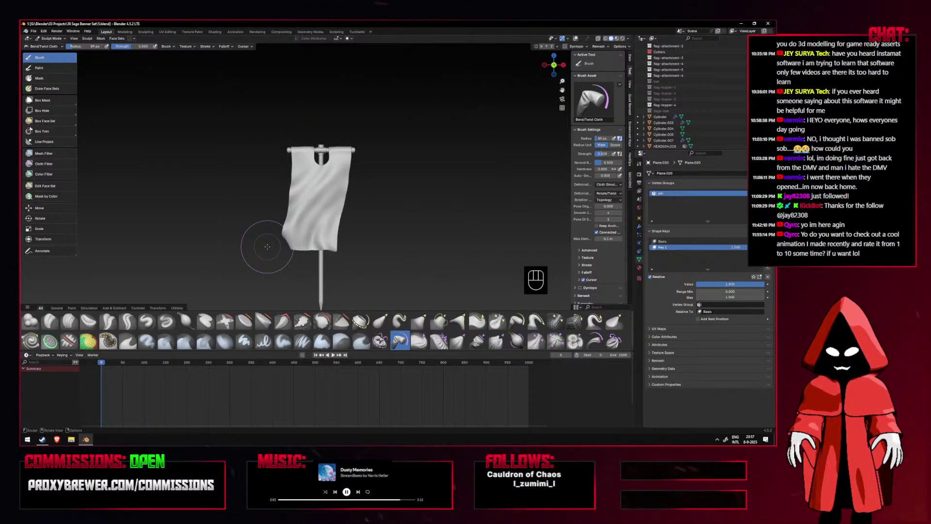
Turn on Cavity in the viewport shading options and view the banner from the front.
middle_drag(316, 248, 357, 258)
click(628, 39)
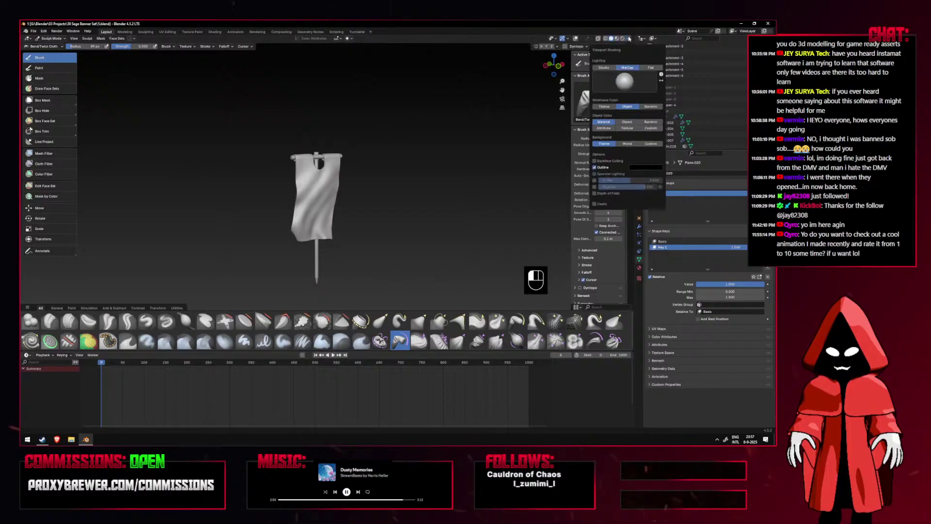
click(596, 204)
middle_drag(470, 200, 452, 194)
key(KP_1)
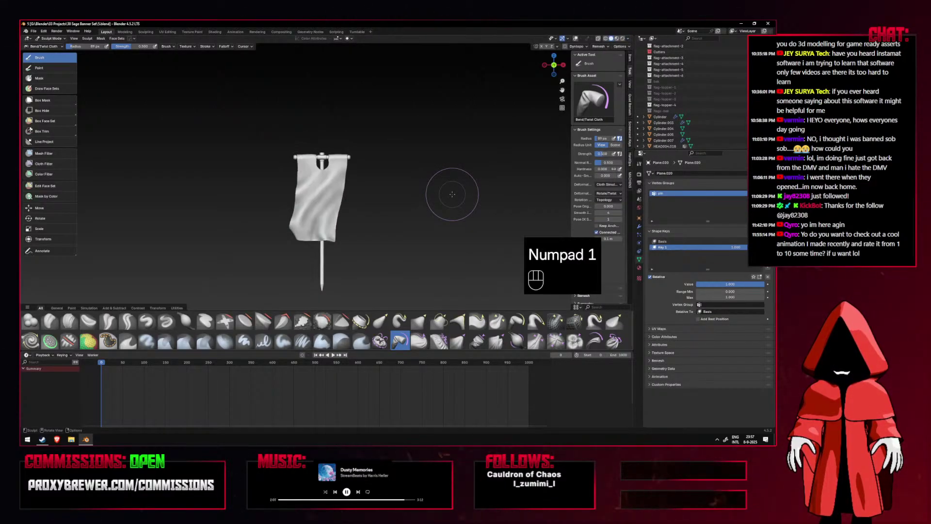
Switch the banner to Object Mode and save the file.
click(44, 39)
click(53, 45)
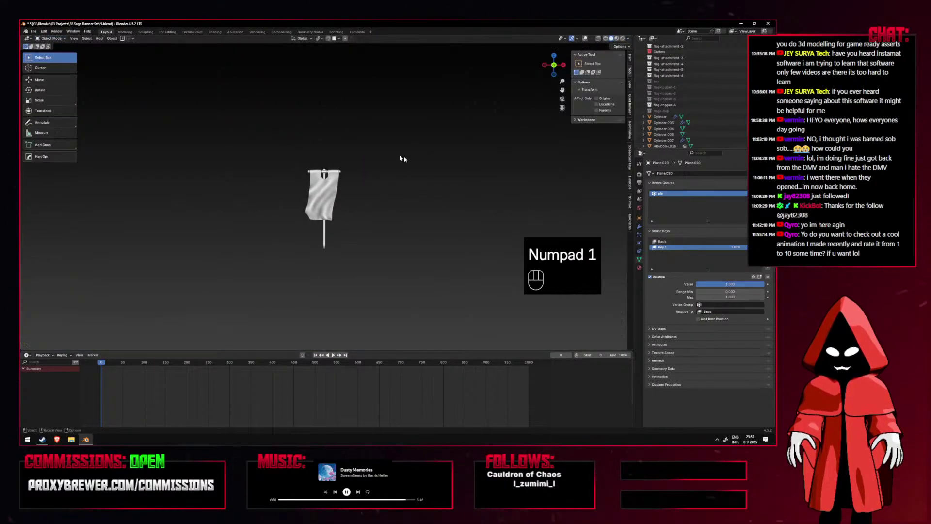
key(ctrl+s)
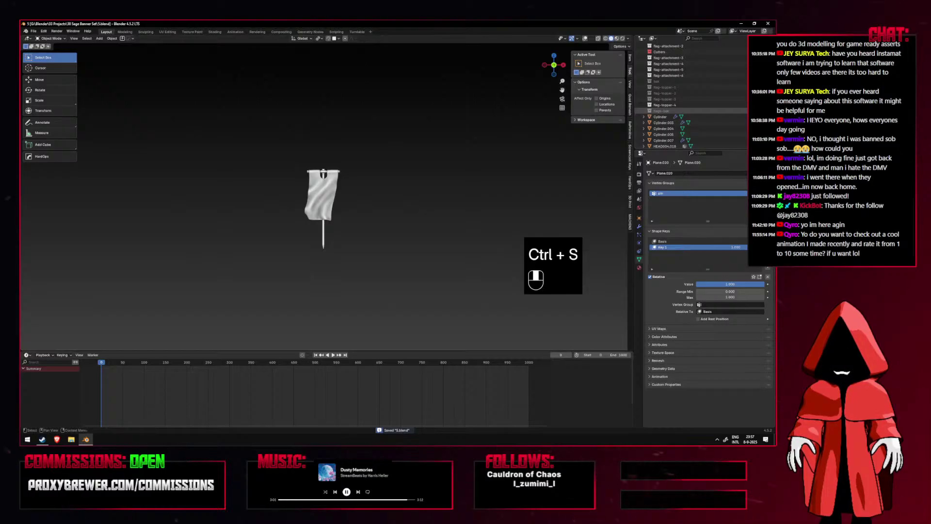
Select the triangular pennant among the other flags and show its modifiers.
scroll(406, 181, up, 2)
shift+middle_drag(486, 200, 391, 199)
scroll(413, 201, down, 3)
shift+middle_drag(518, 209, 540, 220)
scroll(358, 212, up, 3)
shift+middle_drag(362, 212, 371, 214)
shift+middle_drag(462, 223, 296, 223)
shift+middle_drag(211, 224, 358, 194)
scroll(367, 248, up, 7)
click(367, 247)
click(638, 226)
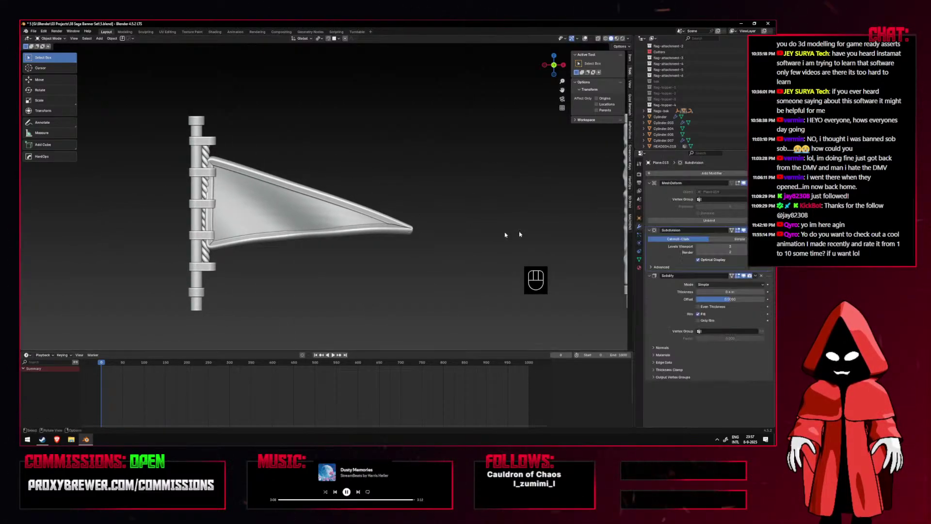
Examine the modifier stacks of the notched and stepped flags beside the pennant.
scroll(475, 226, down, 2)
scroll(398, 224, up, 1)
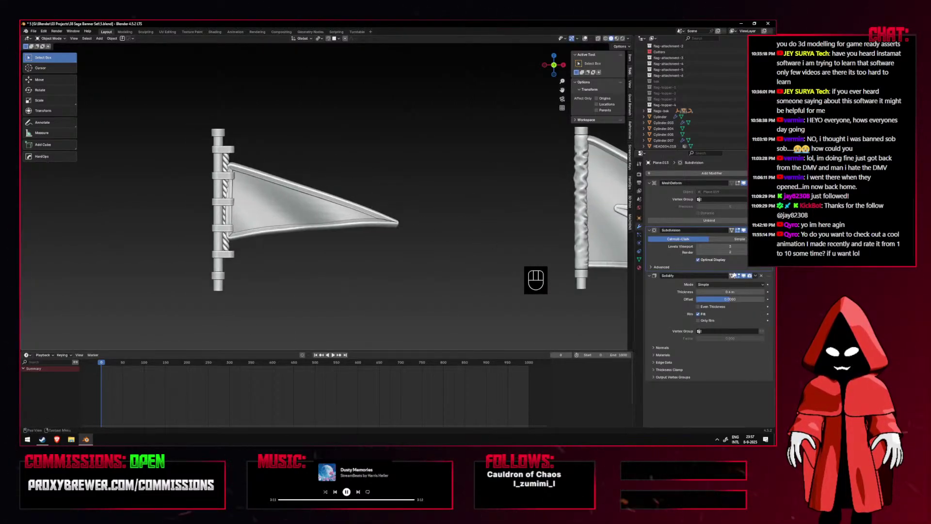
scroll(437, 239, down, 3)
shift+click(550, 235)
shift+middle_drag(550, 235, 336, 224)
click(485, 206)
shift+middle_drag(485, 206, 308, 215)
click(488, 217)
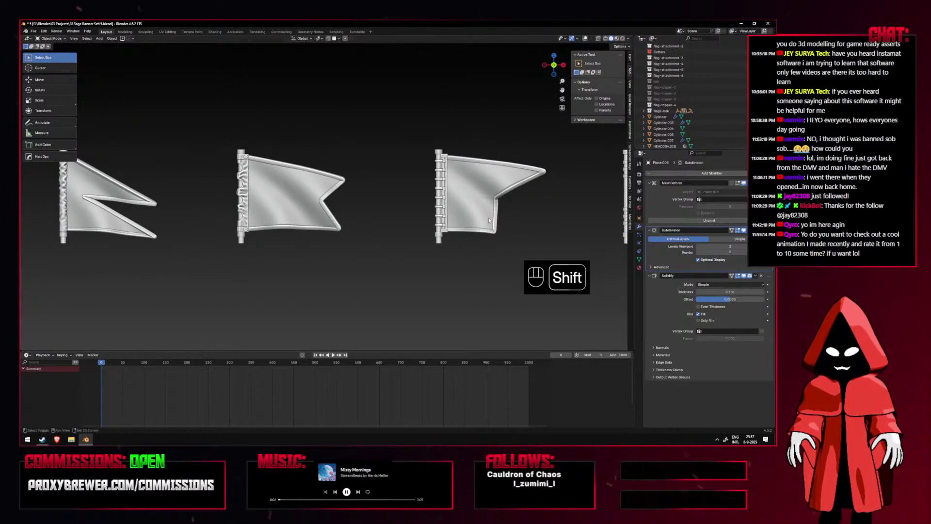
shift+middle_drag(488, 217, 375, 217)
Show the overlays, select the stepped flag's wireframe cage and compare its shape with the flag's cloth.
scroll(374, 217, up, 3)
key(shift+alt+z)
key(shift+alt+z)
key(shift+alt+z)
click(471, 204)
mouse_move(472, 203)
middle_down()
mouse_move(434, 206)
mouse_move(474, 205)
middle_up()
key(shift+alt+z)
key(shift+alt+z)
key(shift+alt+z)
key(shift+alt+z)
key(shift+alt+z)
key(shift+alt+z)
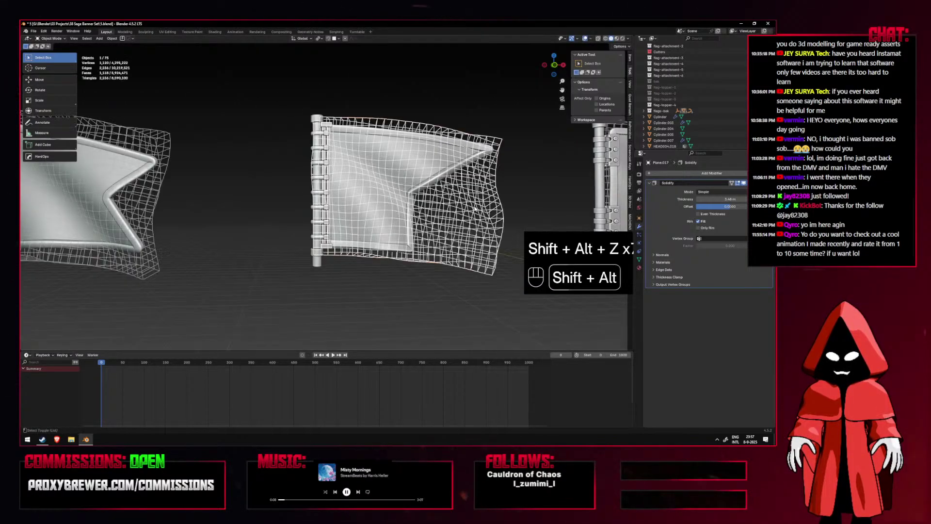
Select the wireframe cages of the neighbouring flags to check their modifiers.
scroll(431, 216, down, 4)
click(232, 191)
shift+middle_drag(392, 203, 286, 201)
click(473, 199)
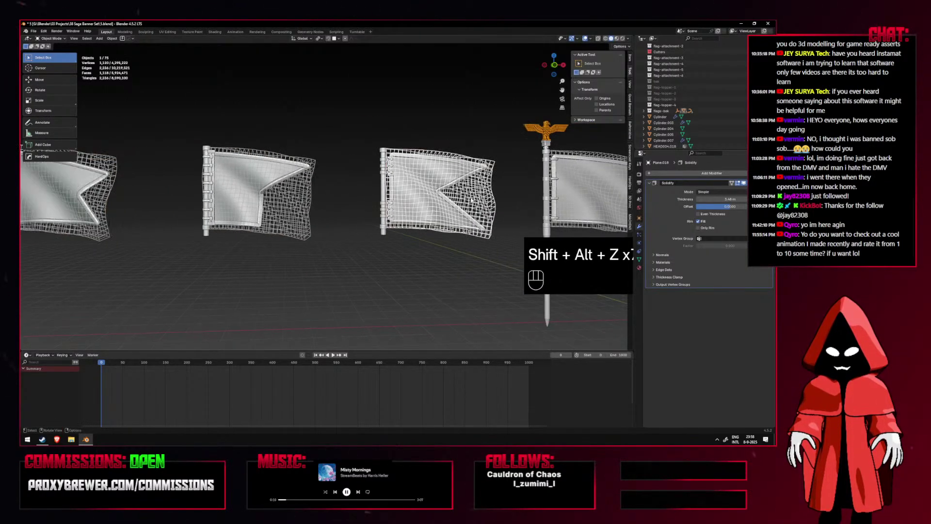
Add a level 2 Subdivision modifier to the cage of the eagle-topped flag and compare the cage with the flag.
shift+middle_drag(515, 206, 355, 203)
click(468, 156)
key(shift+alt+z)
shift+middle_drag(458, 189, 321, 224)
scroll(329, 212, up, 4)
key(shift+alt+z)
key(ctrl+2)
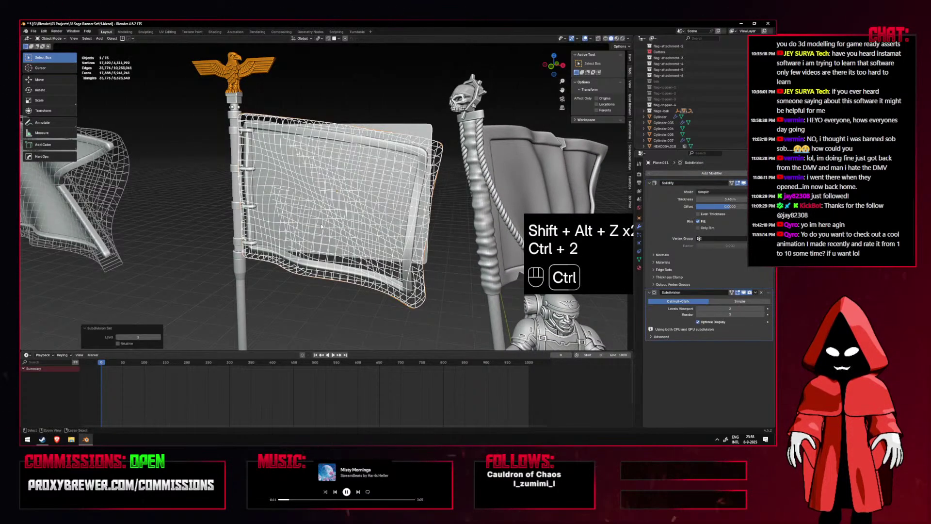
scroll(322, 226, down, 3)
key(shift+alt+z)
key(shift+alt+z)
scroll(322, 225, up, 5)
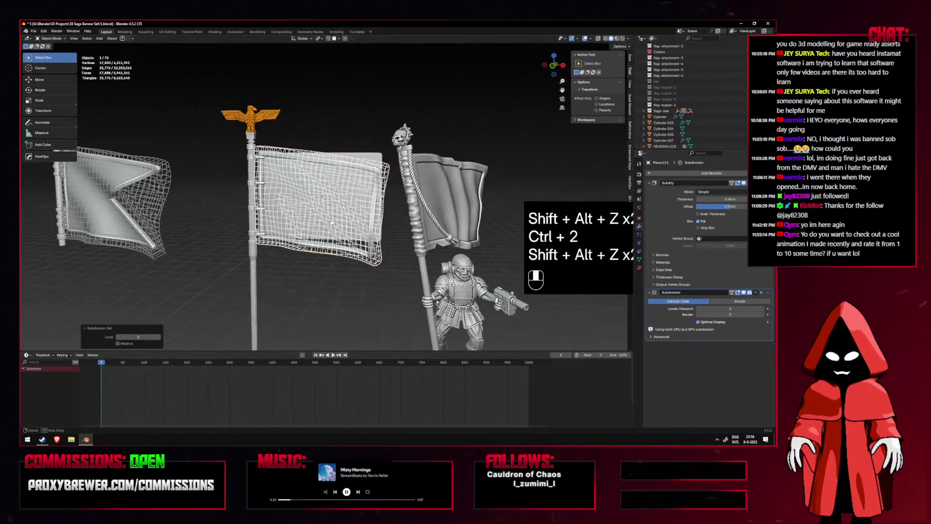
middle_drag(324, 224, 349, 221)
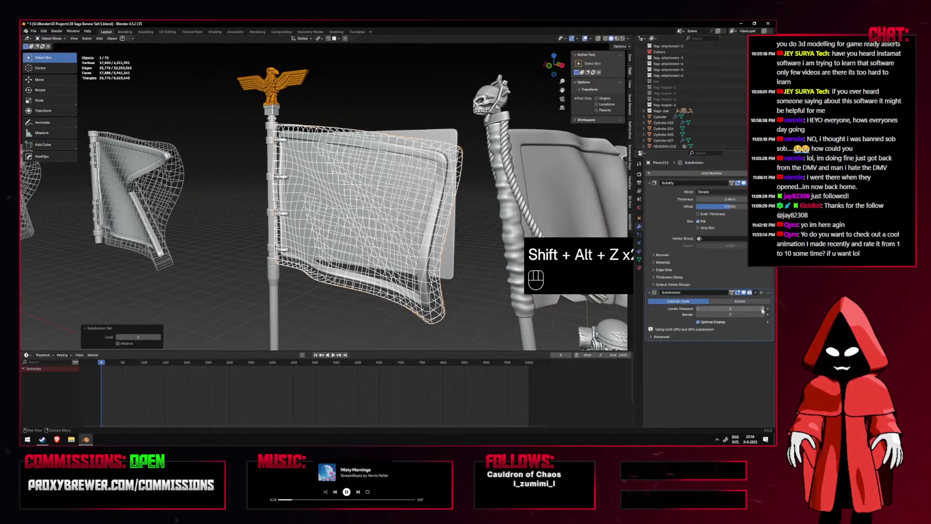
Examine the smoothed cage's vertex groups and shape keys, then look at the eagle-topped flag's cloth from the front.
mouse_move(768, 292)
mouse_down()
mouse_move(745, 183)
mouse_move(768, 292)
mouse_up()
click(639, 259)
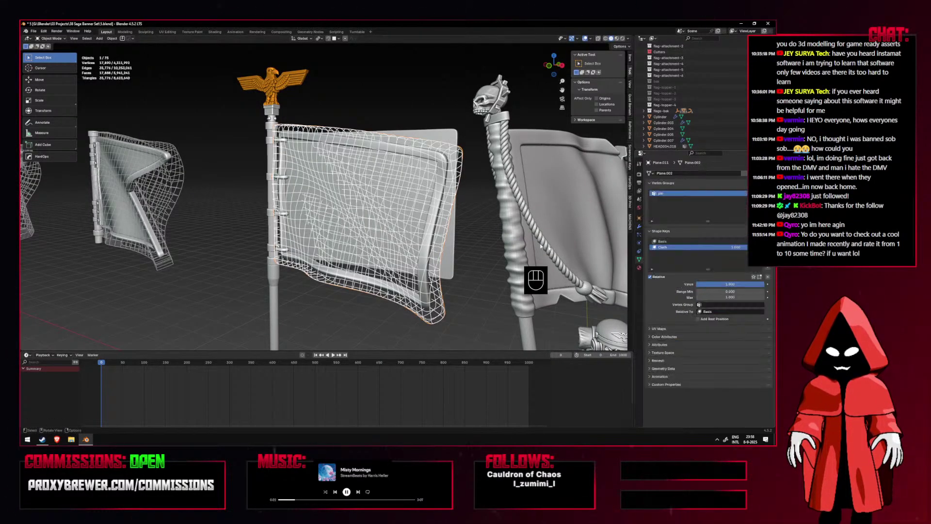
middle_drag(499, 236, 540, 237)
key(KP_1)
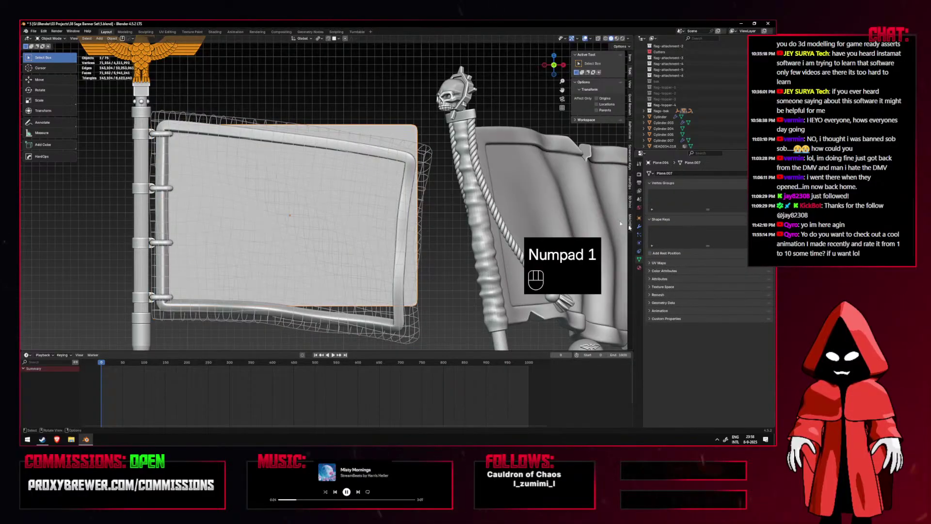
click(639, 234)
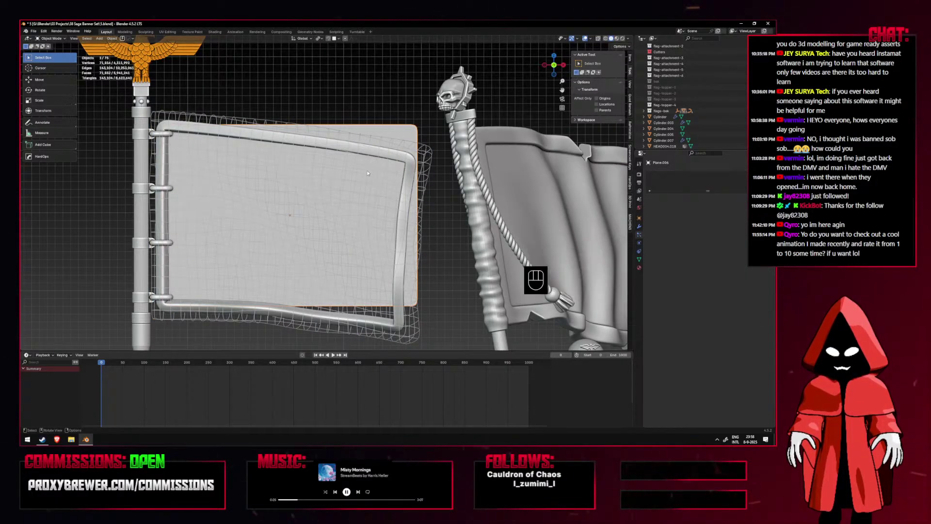
middle_drag(417, 145, 435, 159)
Undo the recent changes to the eagle-topped flag's cage, including the added Subdivision modifier.
key(ctrl+z)
key(ctrl+z)
key(ctrl+z)
key(ctrl+z)
key(ctrl+z)
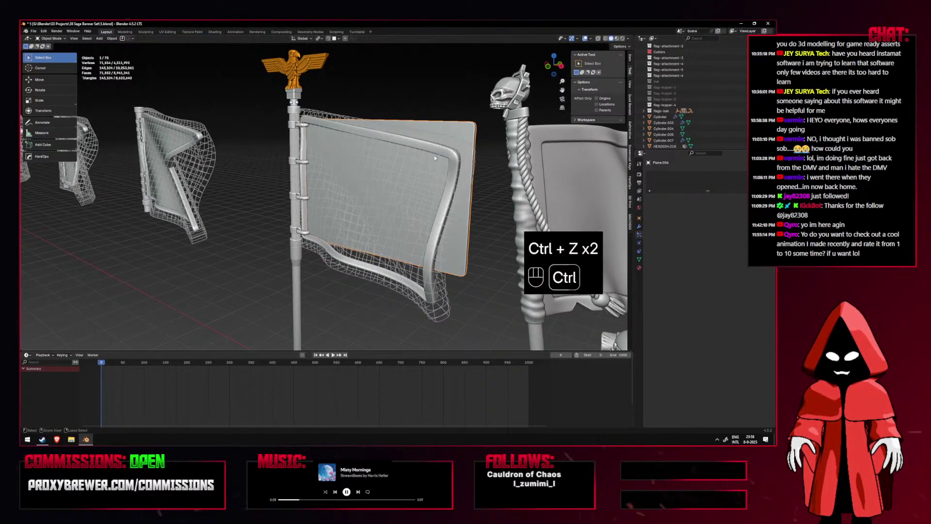
key(ctrl+z)
key(ctrl+z)
key(ctrl+z)
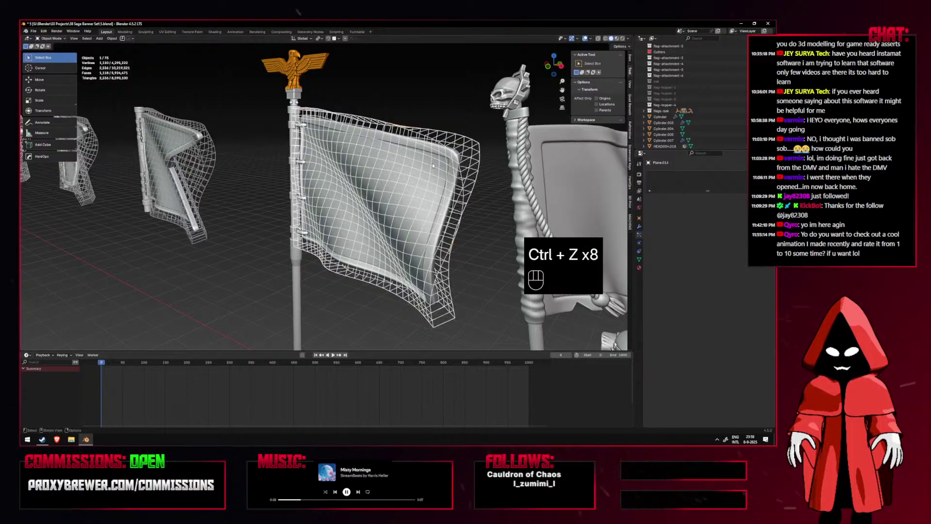
Check the eagle-topped flag's modifier stack, then hide the overlays and review the whole row of flags and banners from the front.
middle_drag(435, 158, 445, 168)
key(g)
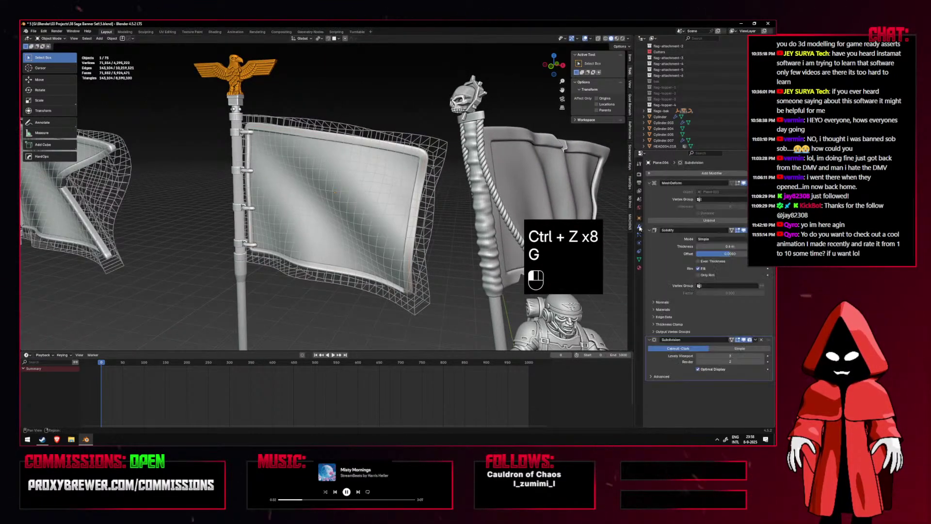
key(KP_1)
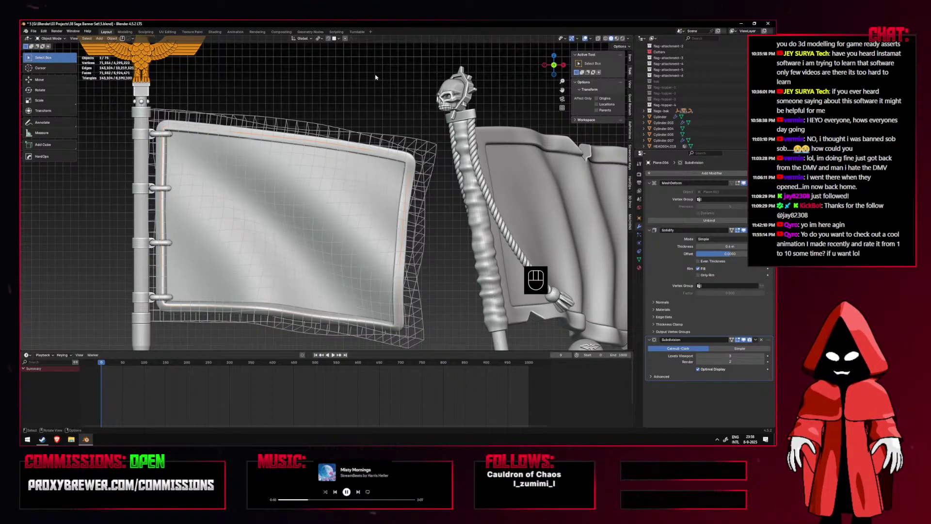
scroll(376, 78, down, 8)
key(shift+alt+z)
shift+middle_drag(278, 188, 522, 184)
shift+middle_drag(384, 188, 446, 205)
shift+middle_drag(538, 208, 408, 229)
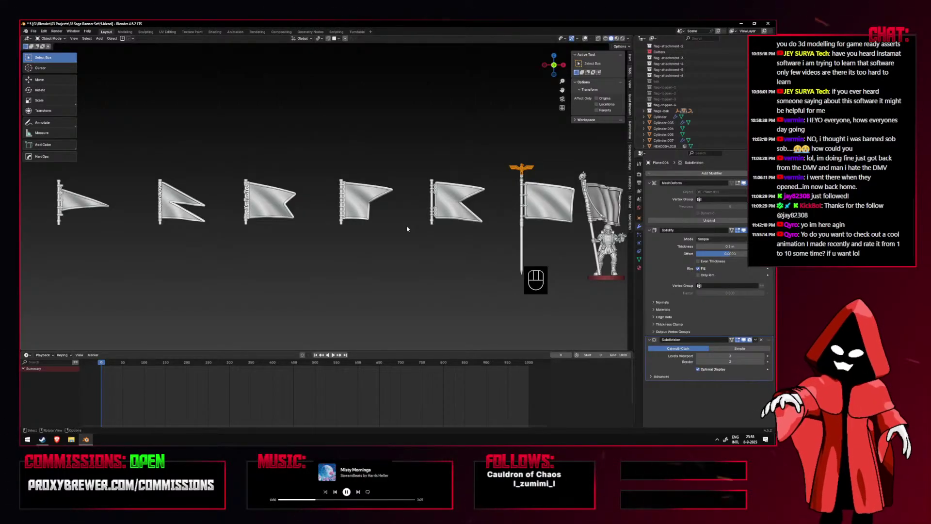
shift+middle_drag(407, 229, 435, 221)
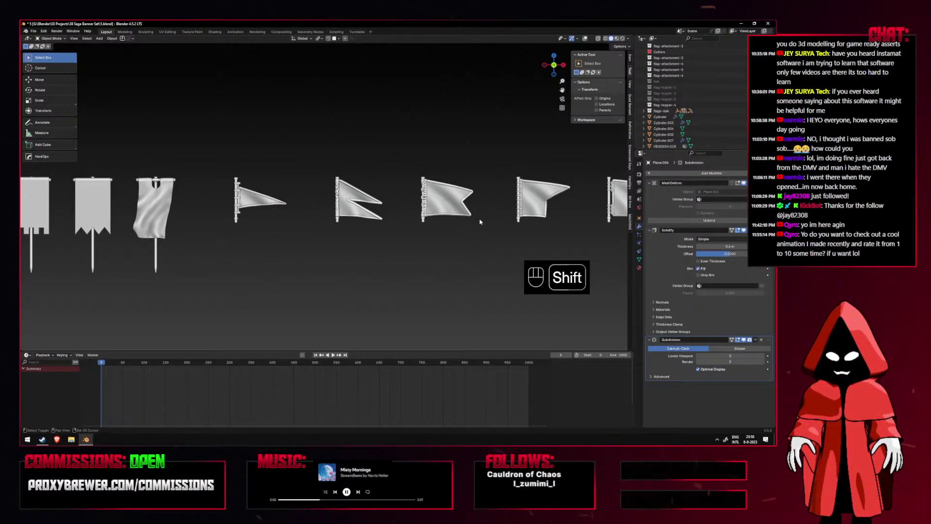
shift+middle_drag(377, 223, 436, 219)
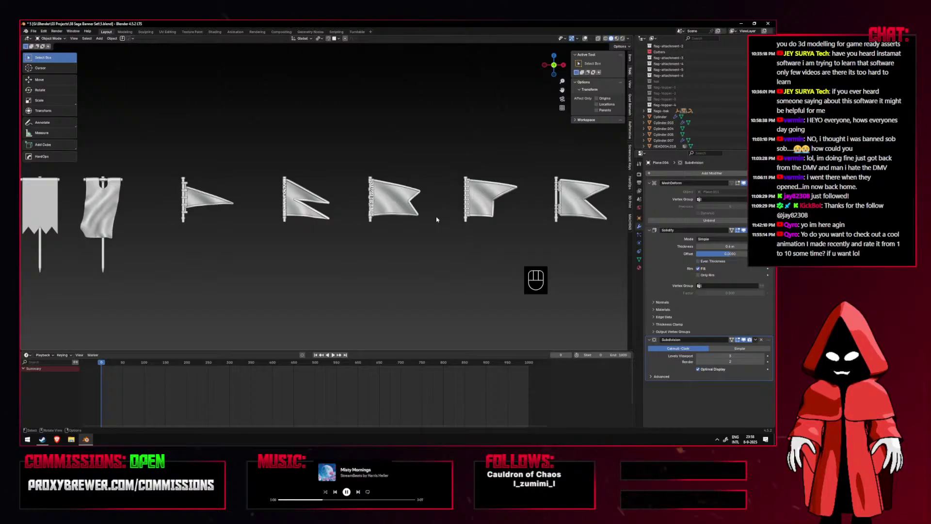
shift+middle_drag(427, 218, 416, 218)
shift+middle_drag(343, 210, 387, 209)
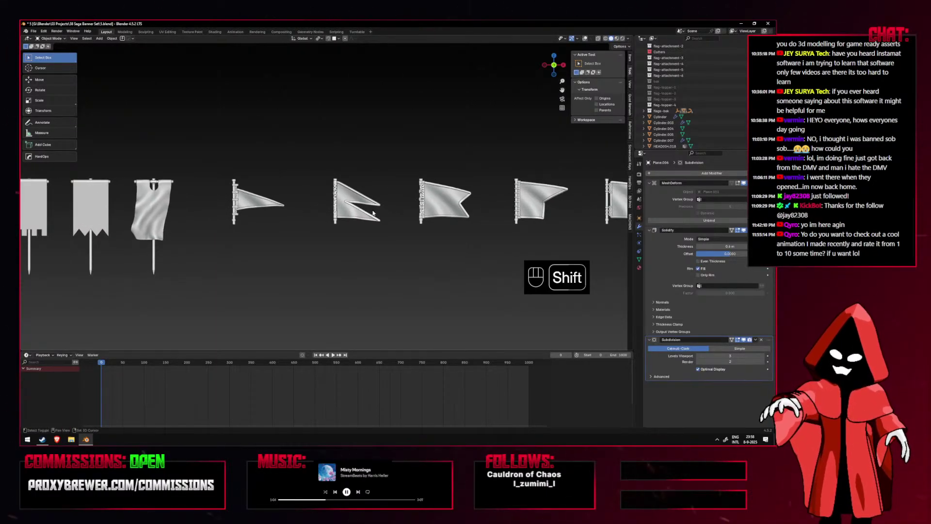
shift+middle_drag(312, 224, 460, 234)
scroll(424, 231, up, 2)
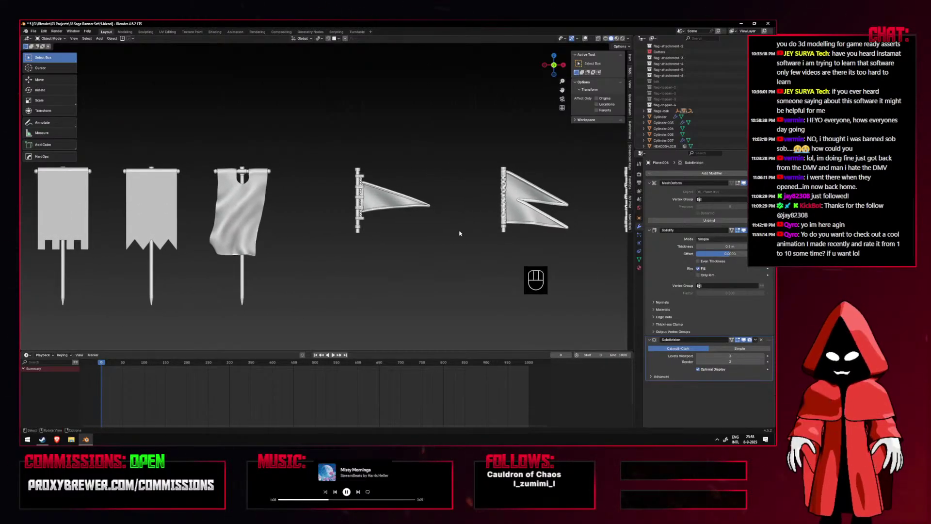
shift+middle_drag(397, 236, 490, 238)
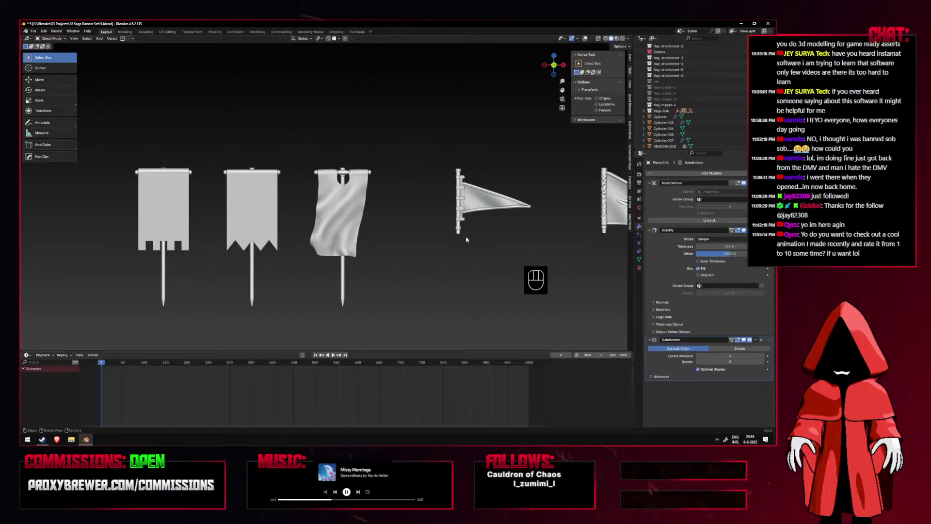
key(shift)
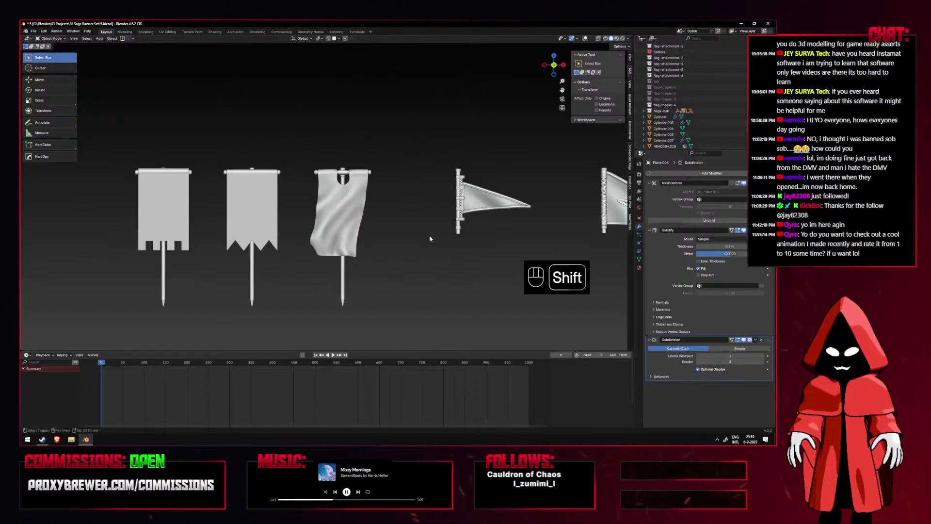
Select the notched hanging banner's wireframe cage, enter Sculpt Mode with the Elastic Grab brush, and hide the overlays in back view.
middle_drag(435, 243, 238, 243)
key(ctrl+KP_1)
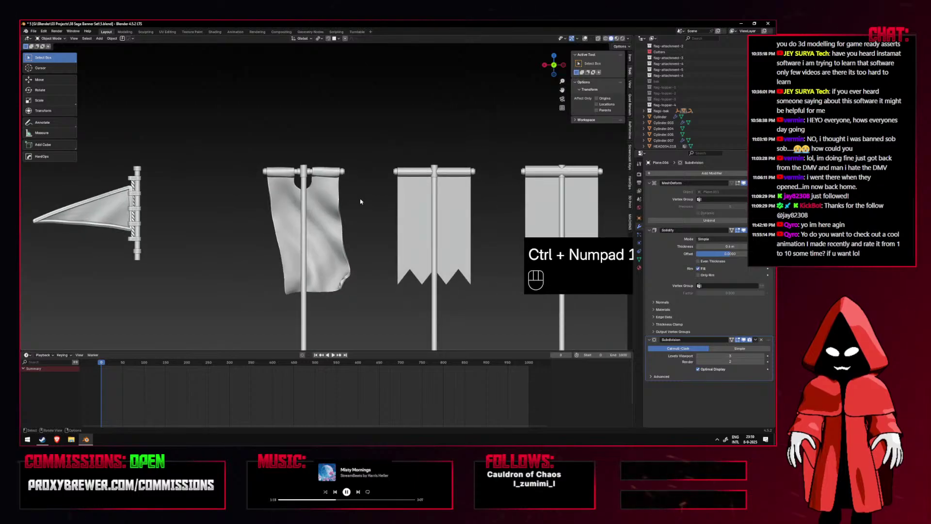
scroll(299, 152, up, 3)
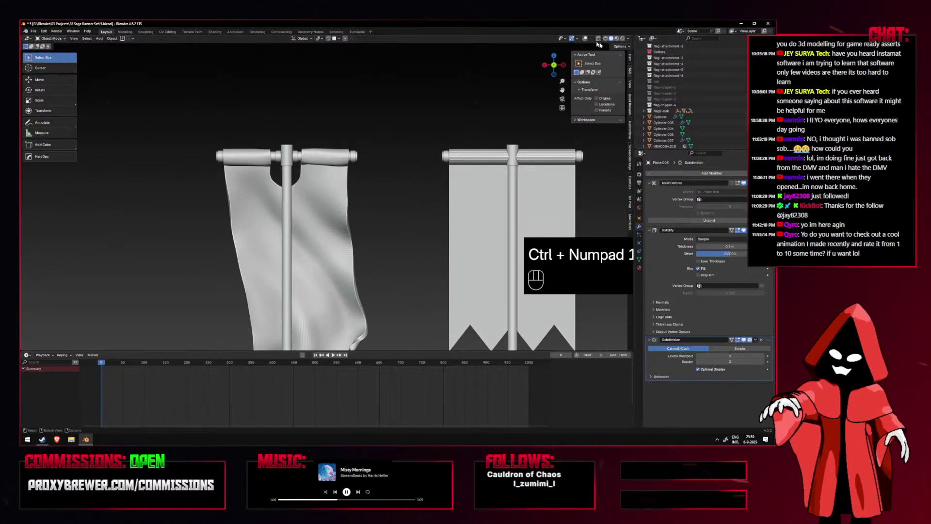
click(585, 38)
click(350, 145)
click(57, 39)
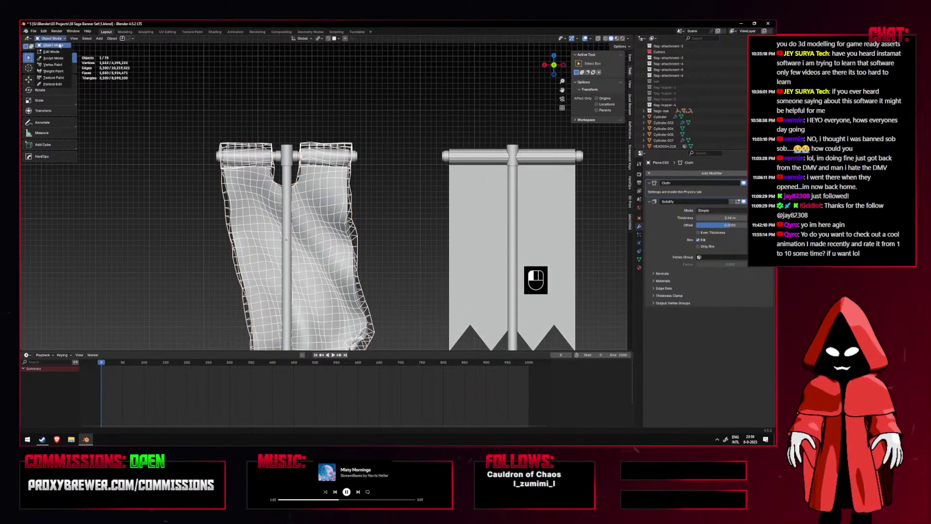
click(54, 58)
scroll(381, 215, up, 2)
key(alt+m)
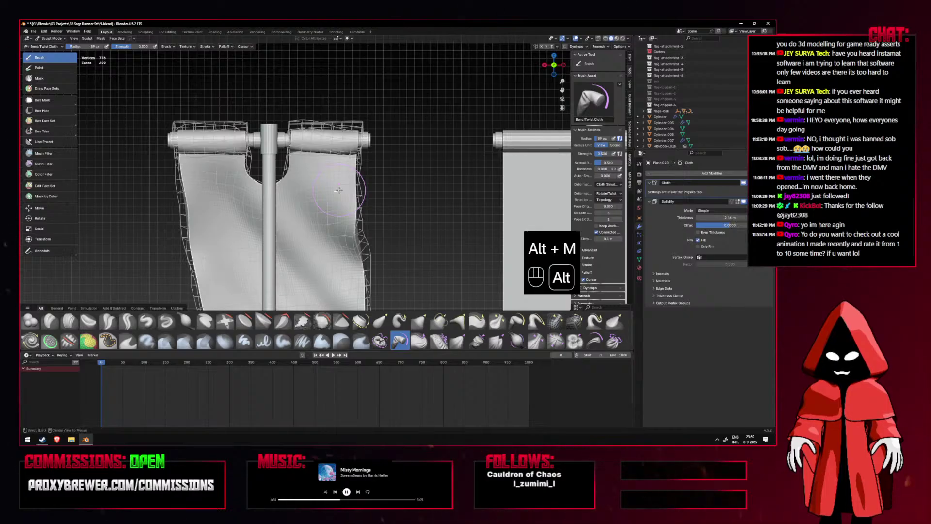
click(381, 321)
key(shift+alt+z)
Straighten the inner end of one cloth sleeve beside the post from the back, using Elastic Grab with a reduced radius.
key(f)
key(ctrl+z)
key(f)
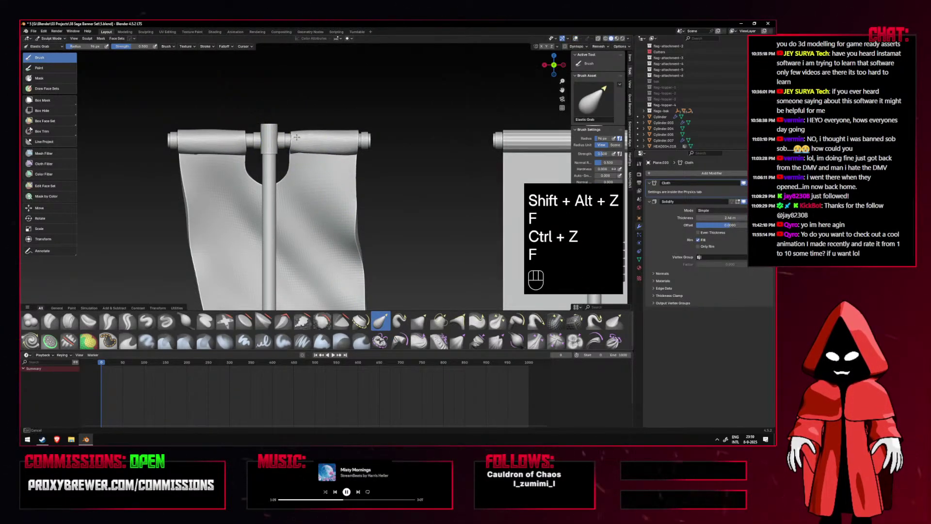
key(ctrl+z)
key(f)
key(f)
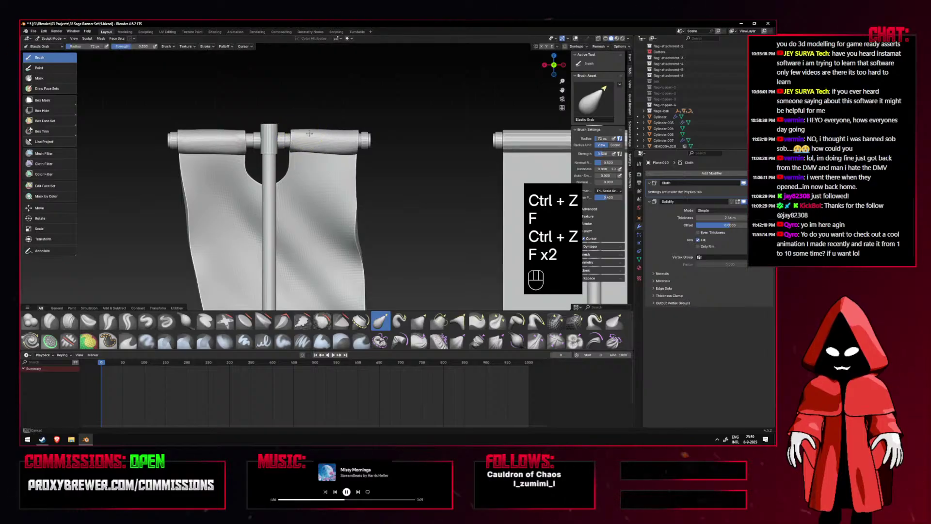
click(310, 133)
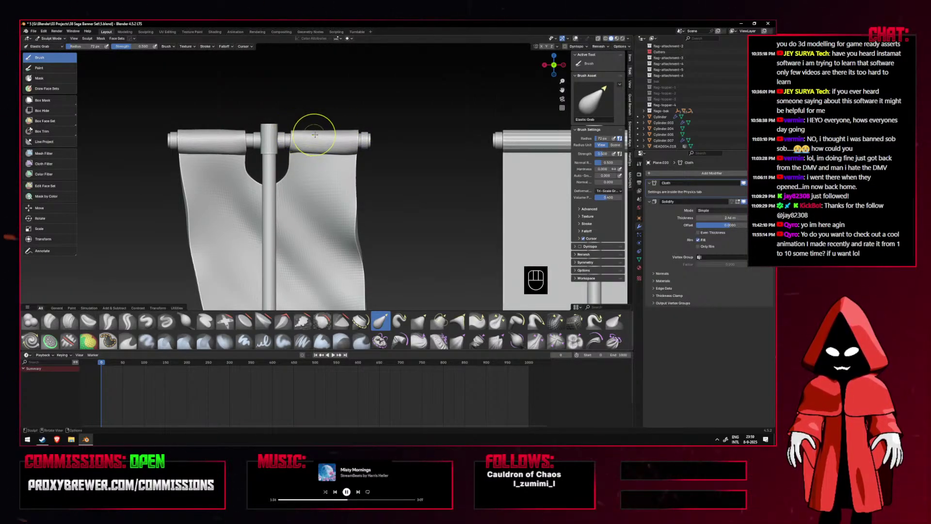
Adjust the inner end of the other cloth sleeve from the back with Elastic Grab, and undo the unwanted last strokes.
key(f)
click(234, 135)
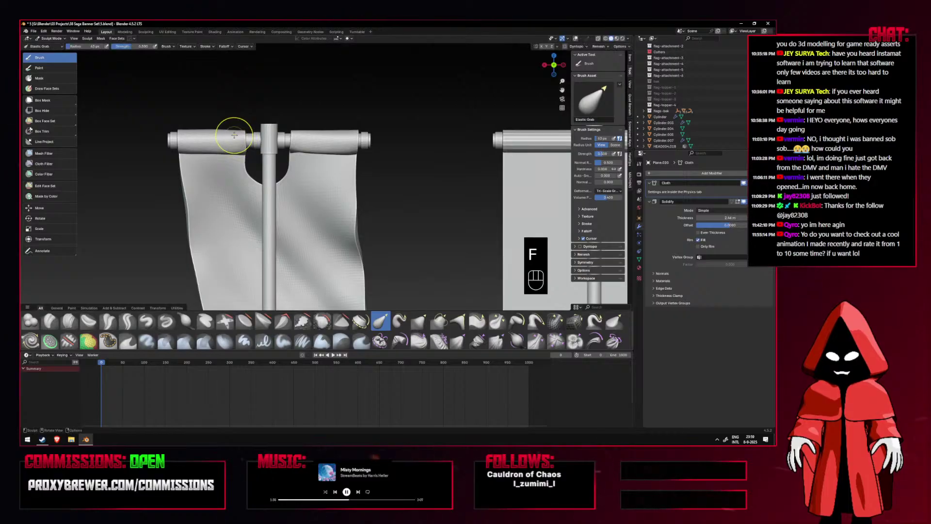
key(f)
key(f)
key(ctrl+z)
key(f)
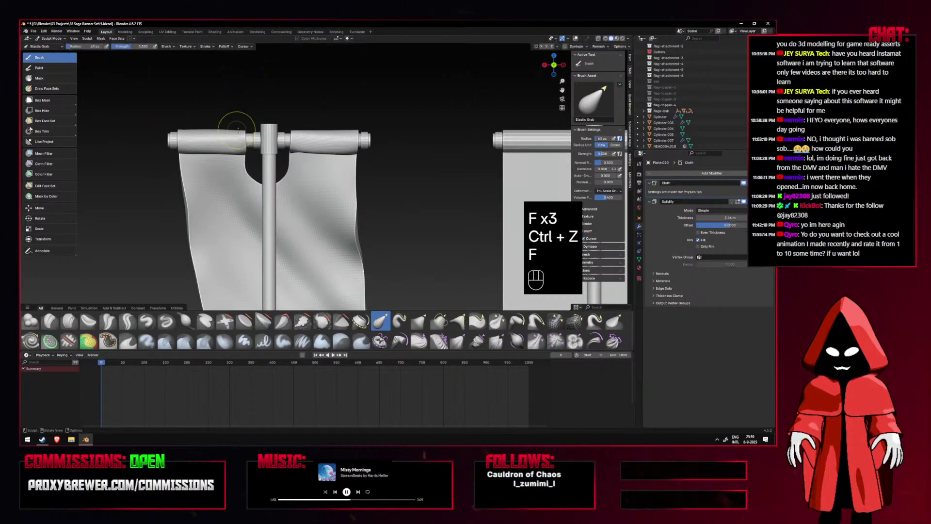
drag(219, 129, 246, 136)
key(f)
click(269, 133)
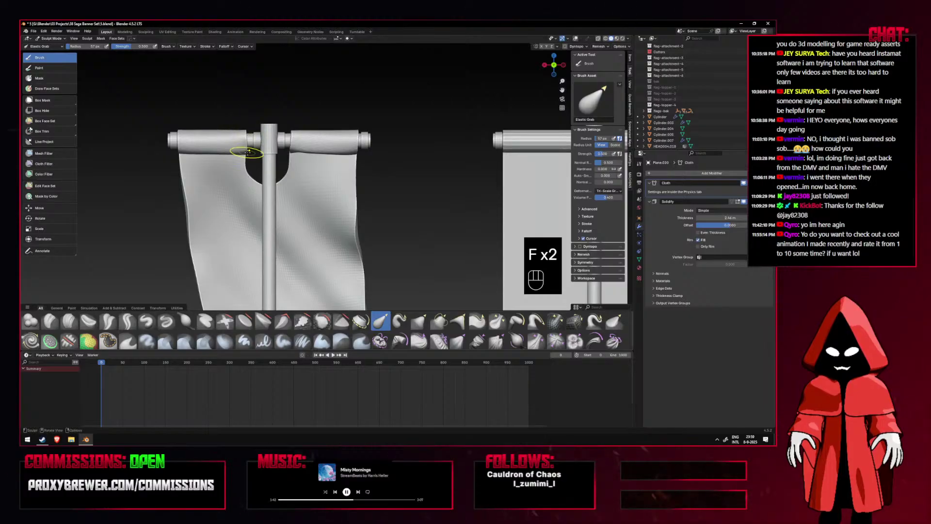
key(ctrl+z)
key(ctrl+z)
key(ctrl+z)
key(ctrl+z)
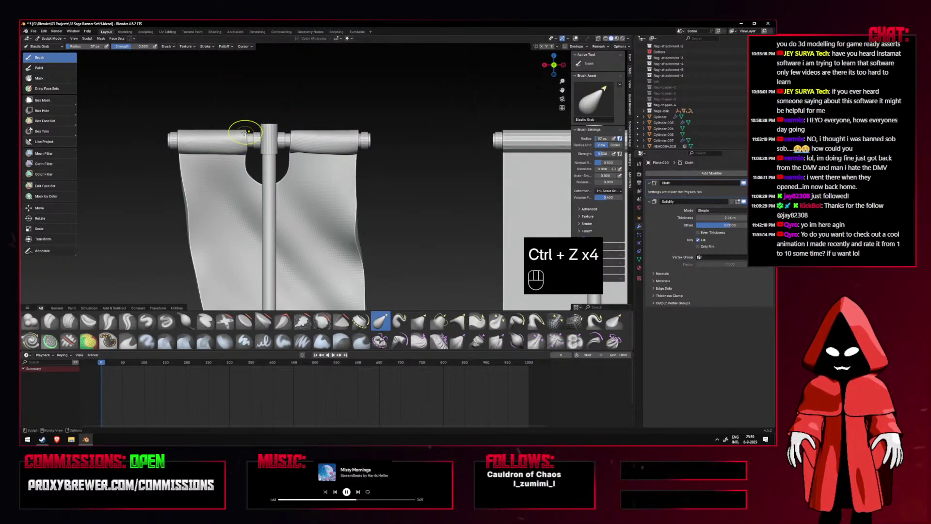
scroll(272, 152, down, 3)
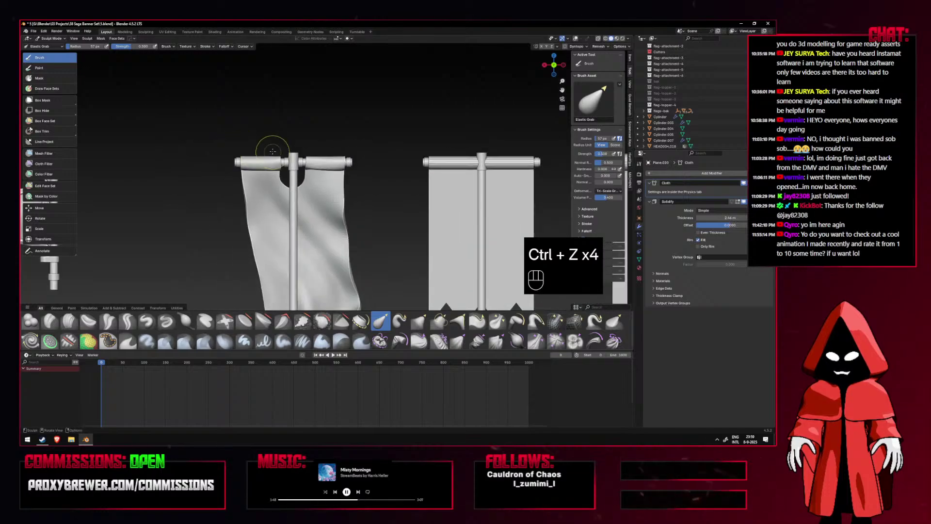
Work from the front on the banner's upper outer corner at the crossbar end, resizing the Elastic Grab brush to fit.
key(KP_1)
key(f)
click(357, 154)
scroll(393, 158, up, 3)
shift+middle_drag(405, 160, 316, 161)
key(f)
key(f)
click(387, 146)
key(f)
click(383, 143)
Pull the banner's two upper outer corners outward along the crossbar, undoing the strokes that distort the cloth.
key(f)
key(ctrl+z)
key(f)
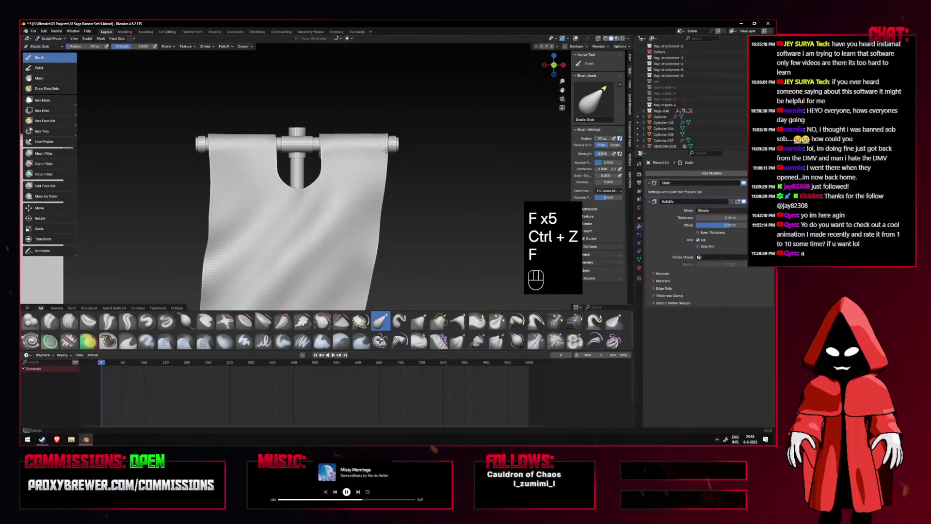
key(f)
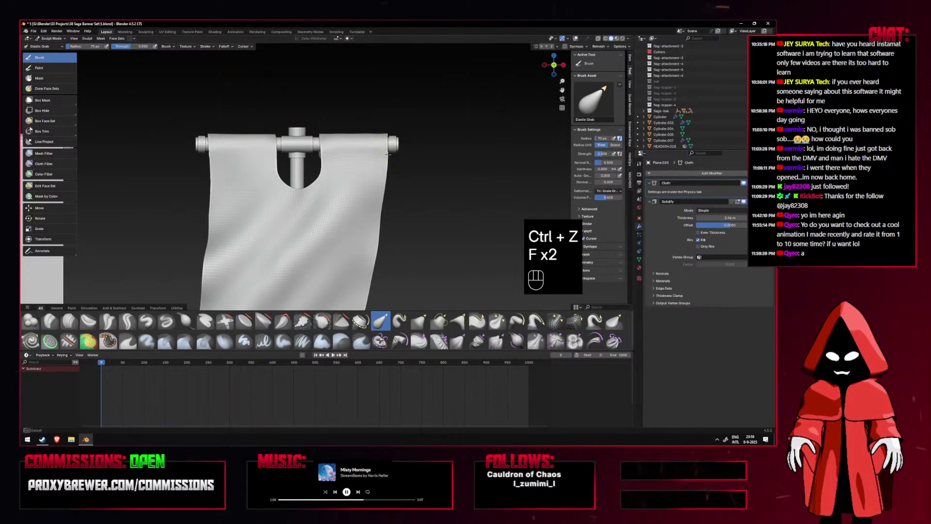
key(ctrl+z)
key(f)
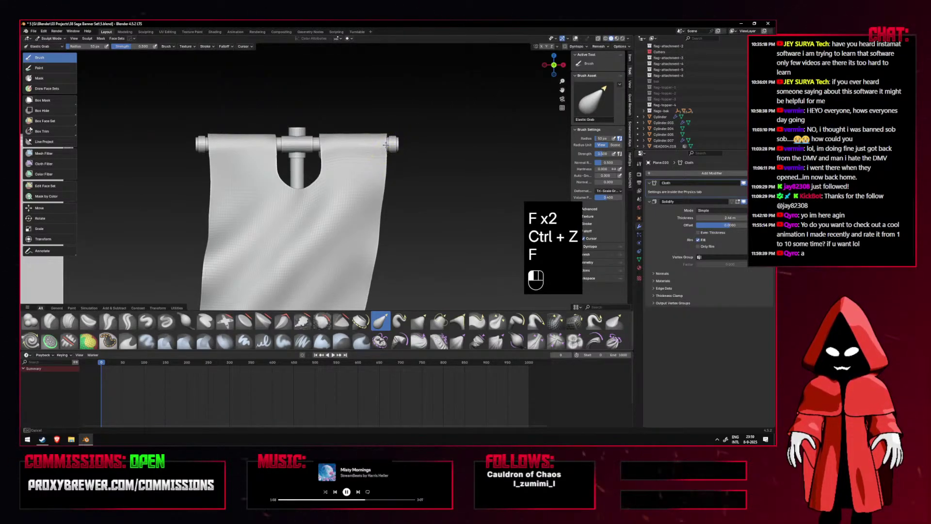
drag(393, 144, 395, 139)
drag(395, 140, 387, 142)
drag(211, 158, 205, 153)
Try to reshape the banner's side edge just below the upper corner with differently sized Elastic Grab strokes.
key(f)
click(371, 144)
key(f)
drag(375, 149, 383, 162)
key(ctrl+z)
key(f)
click(385, 165)
key(ctrl+z)
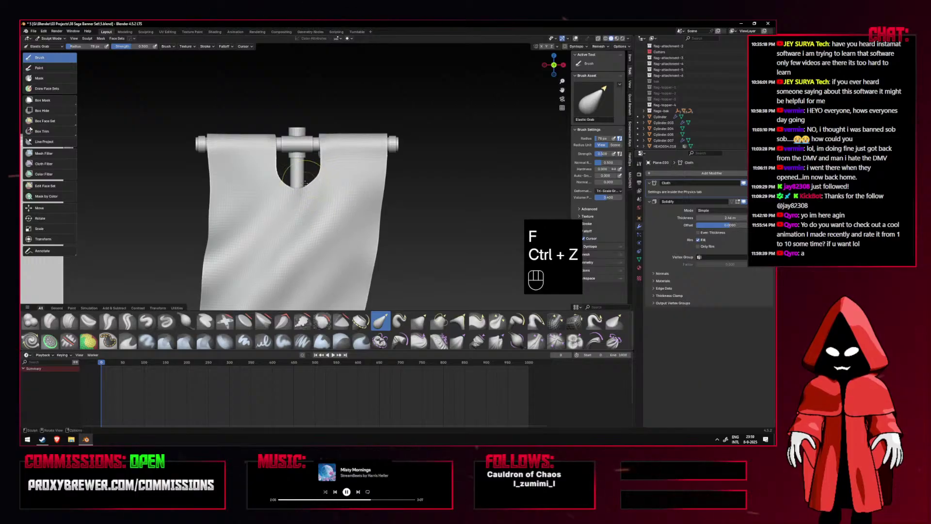
Refine the lower curve of the banner's rounded notch below the post with Elastic Grab, undoing the unwanted strokes.
scroll(315, 184, down, 5)
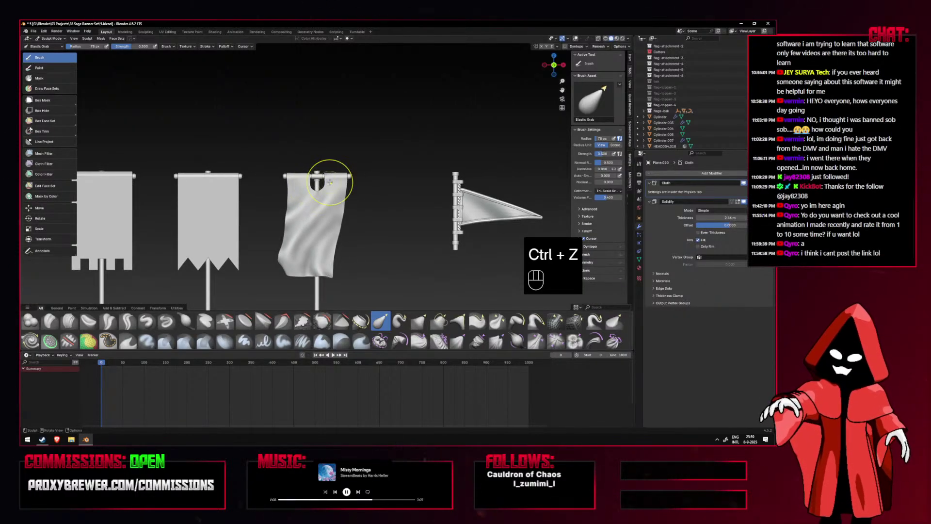
scroll(345, 177, up, 2)
scroll(346, 177, up, 4)
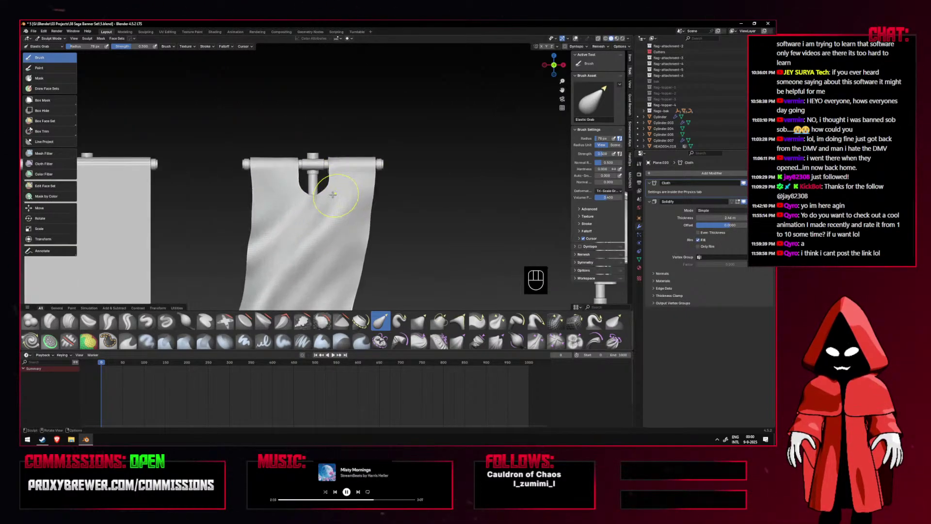
key(f)
key(f)
key(f)
click(330, 195)
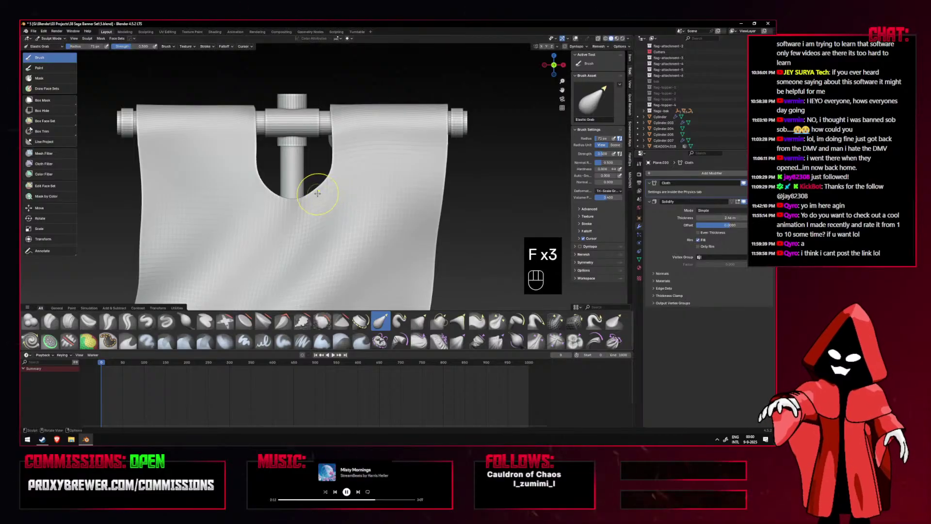
mouse_move(270, 183)
mouse_down()
mouse_move(281, 180)
mouse_move(275, 186)
mouse_move(293, 197)
mouse_up()
key(ctrl+z)
key(ctrl+z)
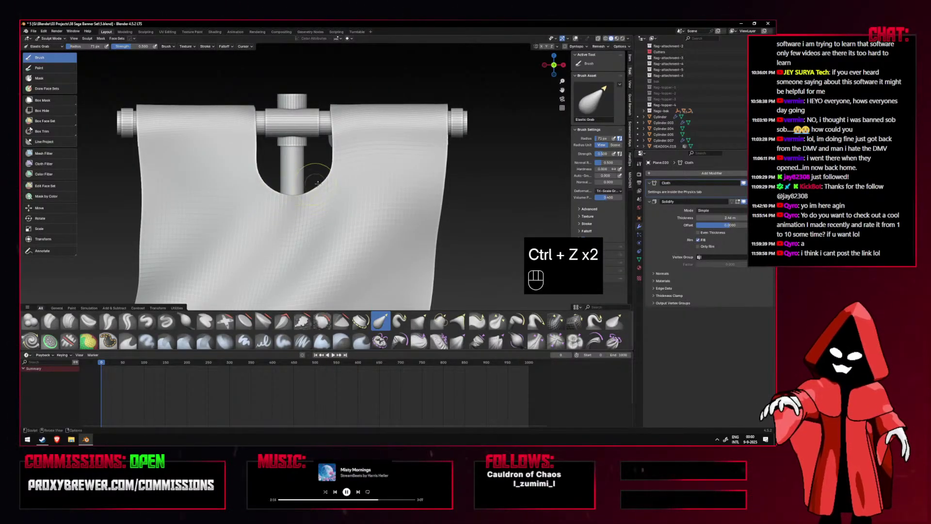
key(ctrl+z)
Try to adjust the notch's inner edge just below the crossbar with a resized Elastic Grab brush.
key(f)
click(326, 140)
key(ctrl+z)
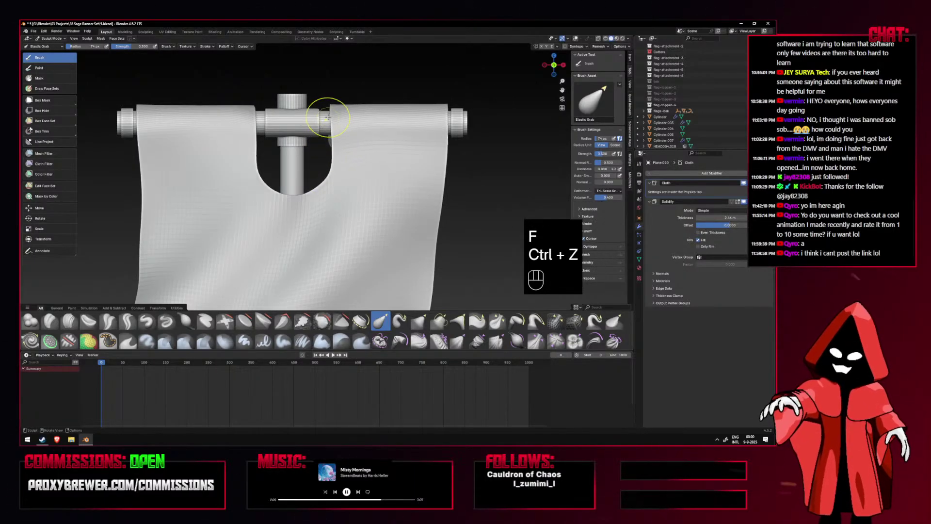
Nudge the upper end of the notch's left edge beside the crossbar with a resized Elastic Grab brush.
scroll(332, 118, down, 1)
scroll(331, 118, down, 1)
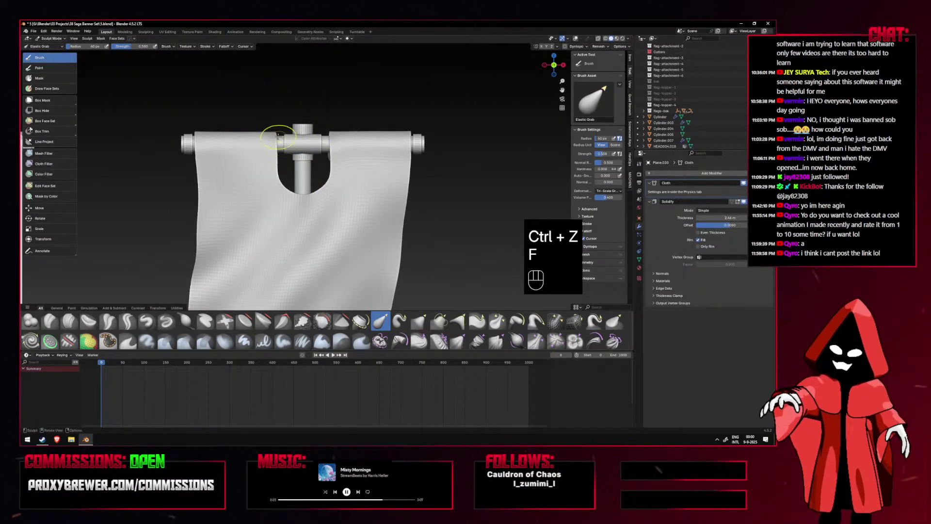
key(f)
drag(280, 130, 281, 128)
Examine the sculpted banner's overall folds and silhouette beside the flat hanging banners, and compare it with the rippled pole-mounted flags.
scroll(286, 131, down, 2)
shift+middle_drag(314, 145, 335, 156)
scroll(340, 156, down, 2)
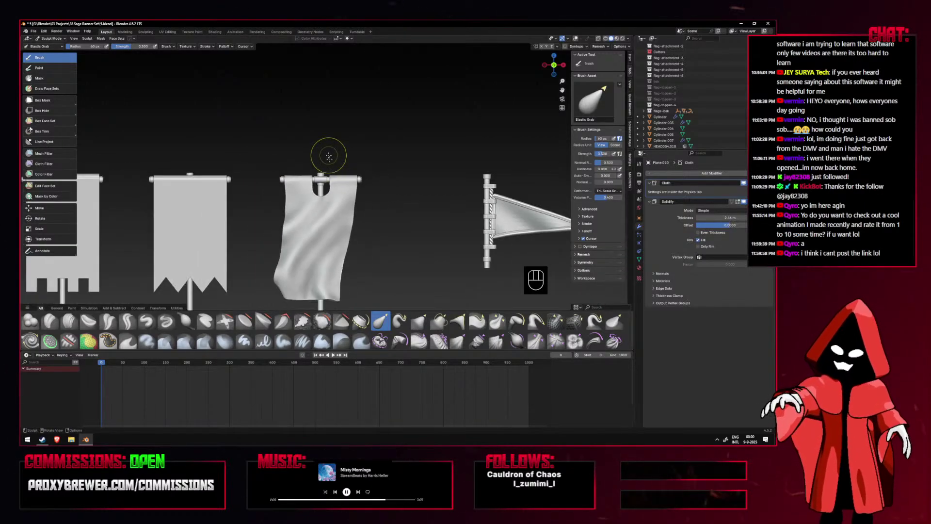
scroll(383, 199, down, 1)
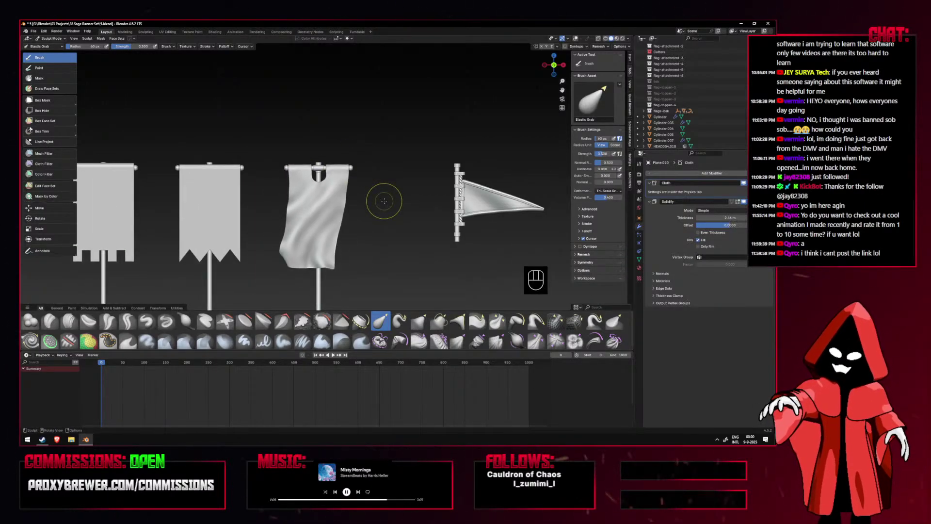
scroll(384, 201, up, 2)
shift+middle_drag(384, 201, 378, 202)
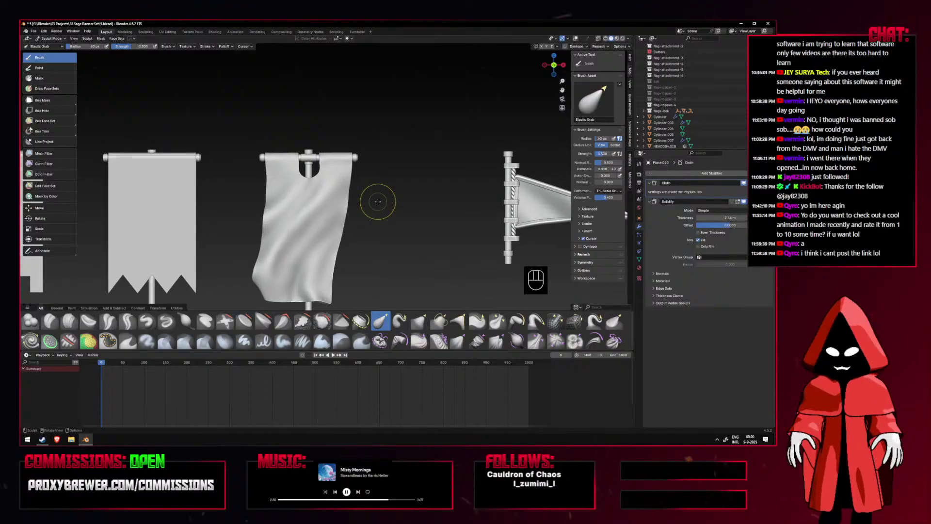
scroll(378, 202, down, 1)
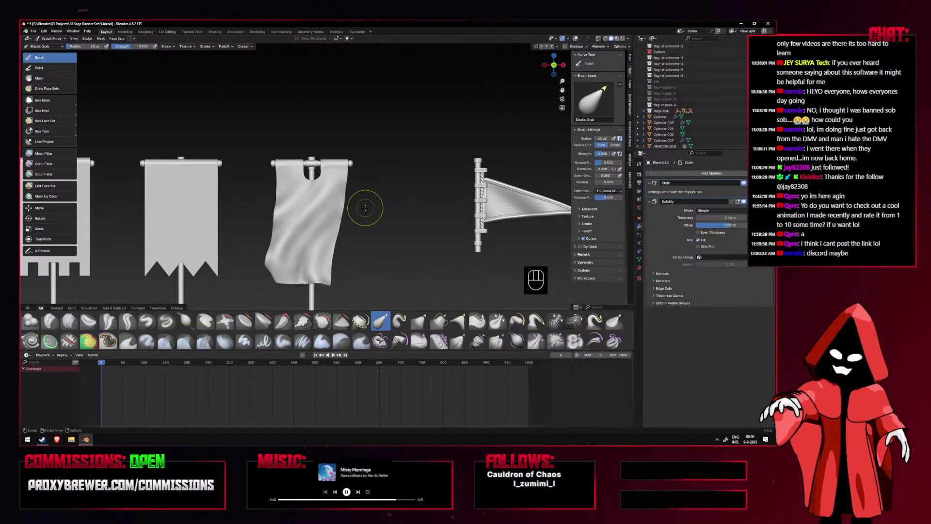
scroll(365, 208, down, 4)
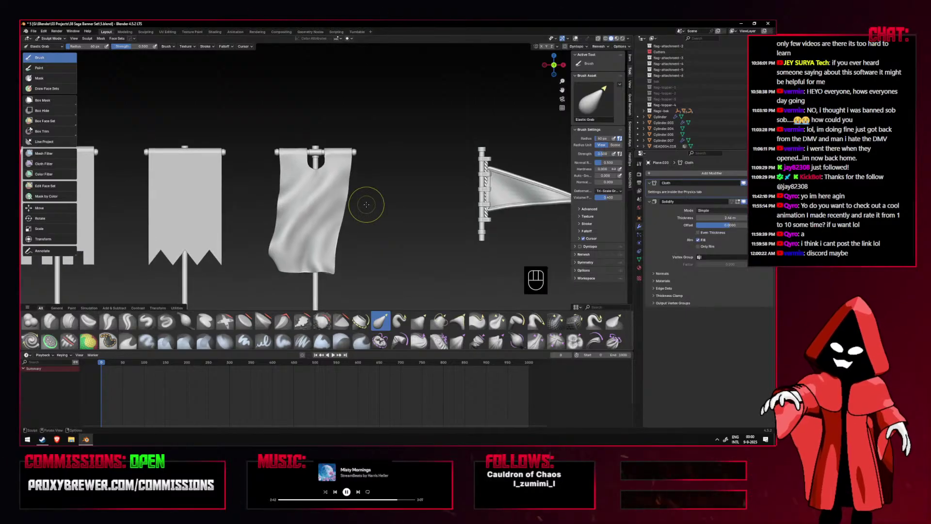
scroll(362, 216, up, 2)
mouse_move(366, 206)
shift+middle_down()
mouse_move(361, 216)
mouse_move(388, 218)
shift+middle_up()
scroll(388, 218, up, 2)
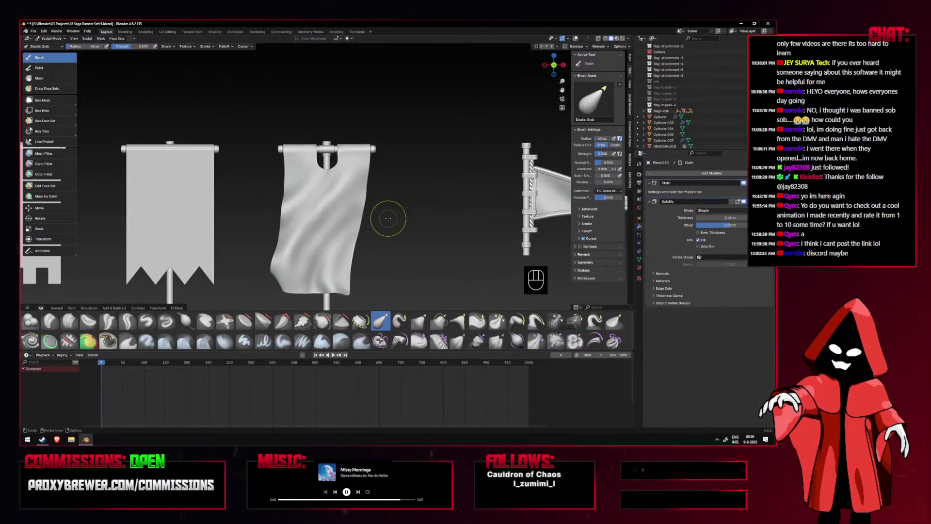
scroll(388, 218, down, 2)
shift+middle_drag(386, 216, 374, 215)
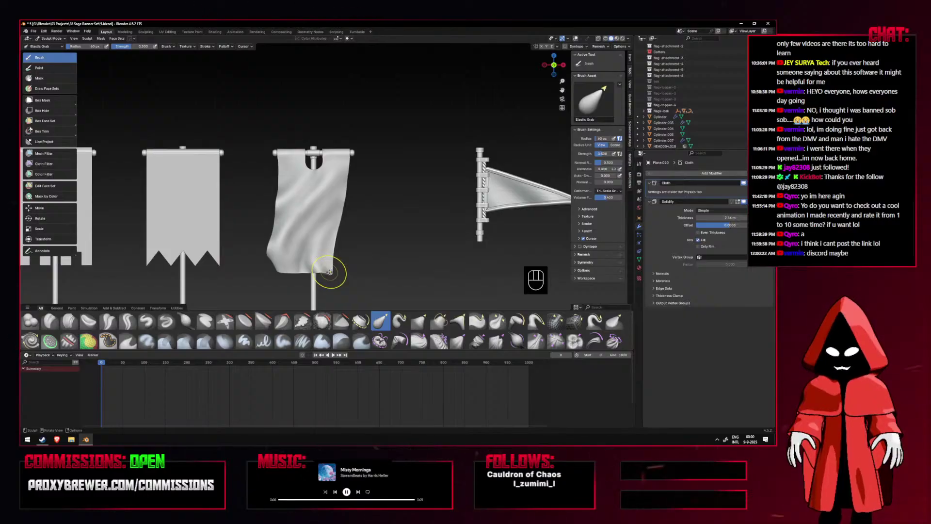
shift+middle_drag(366, 237, 388, 233)
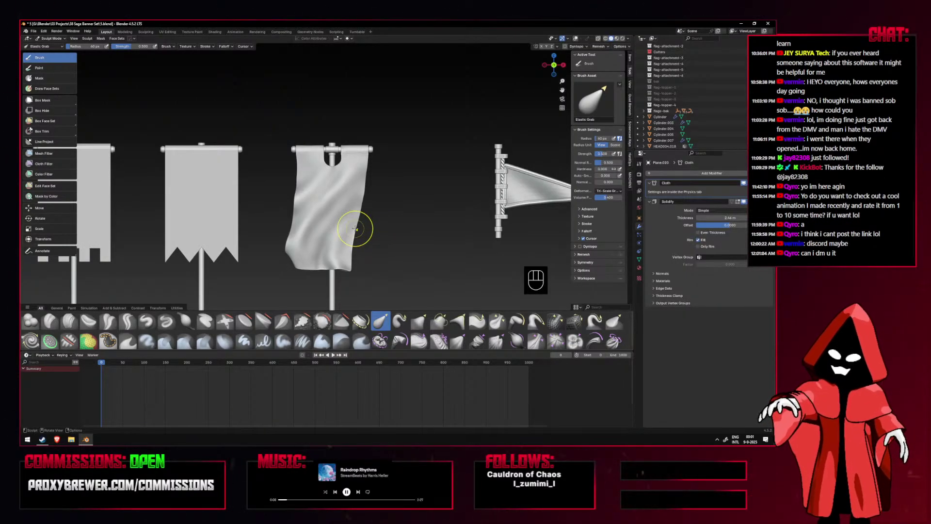
shift+middle_drag(355, 229, 303, 228)
scroll(303, 228, up, 2)
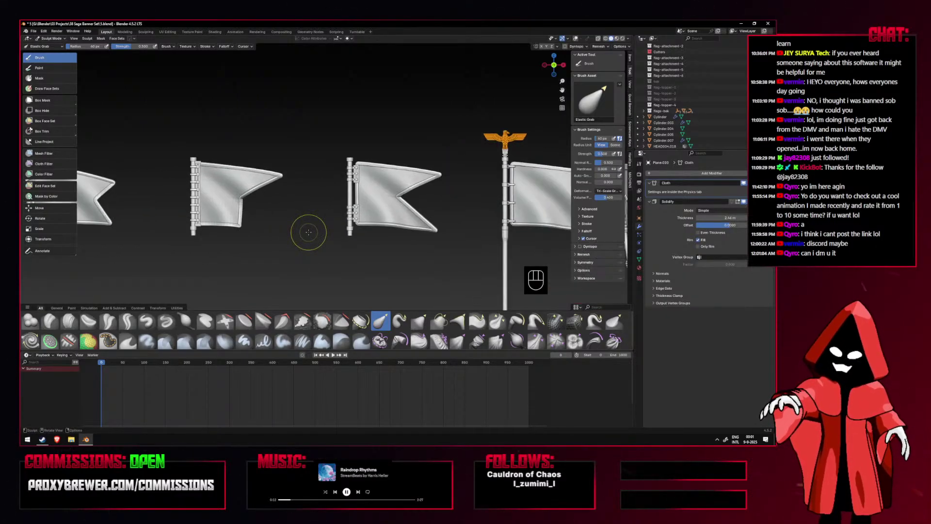
scroll(309, 233, down, 2)
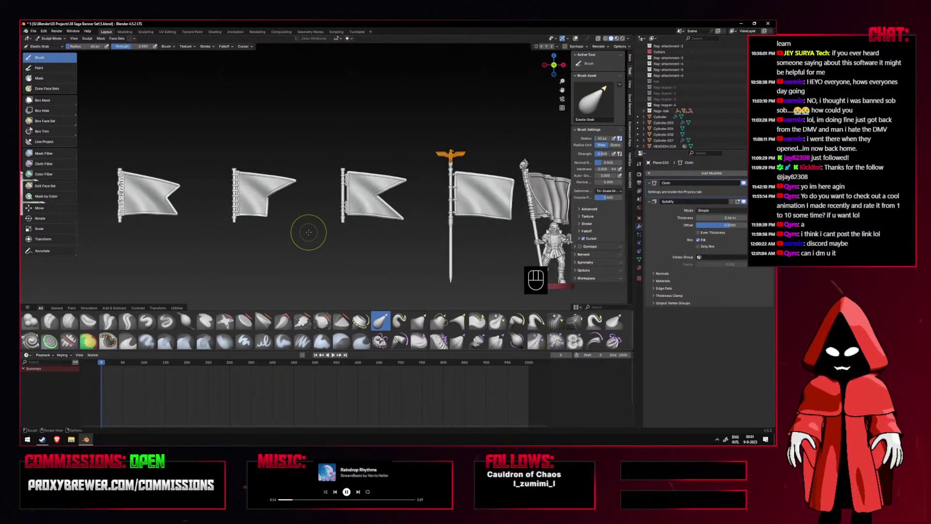